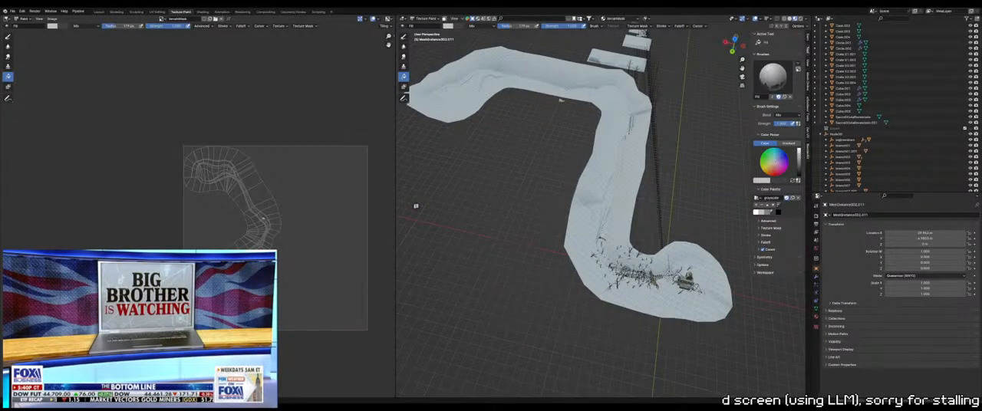
Undo the red edge markings along the terrain's path in Edit Mode and return to Texture Paint mode
mouse_move(416, 206)
middle_mouse_down()
mouse_move(406, 223)
mouse_move(405, 209)
middle_mouse_up()
middle_click_drag(589, 49, 529, 55, "shift")
key("Tab")
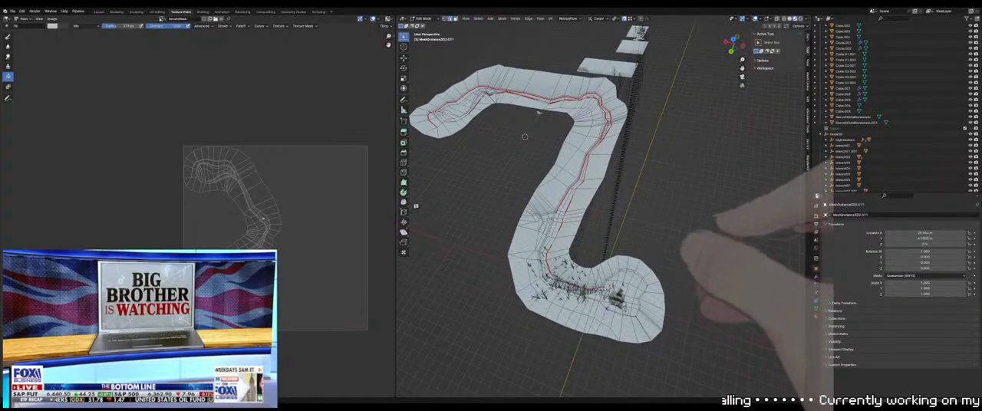
scroll(585, 206, "up", 1)
middle_click_drag(585, 206, 591, 209)
key("ctrl+z")
key("ctrl+z")
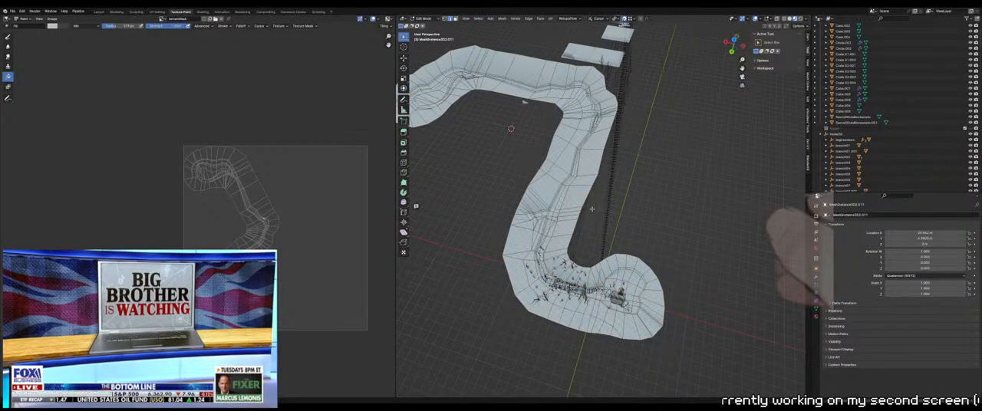
key("Tab")
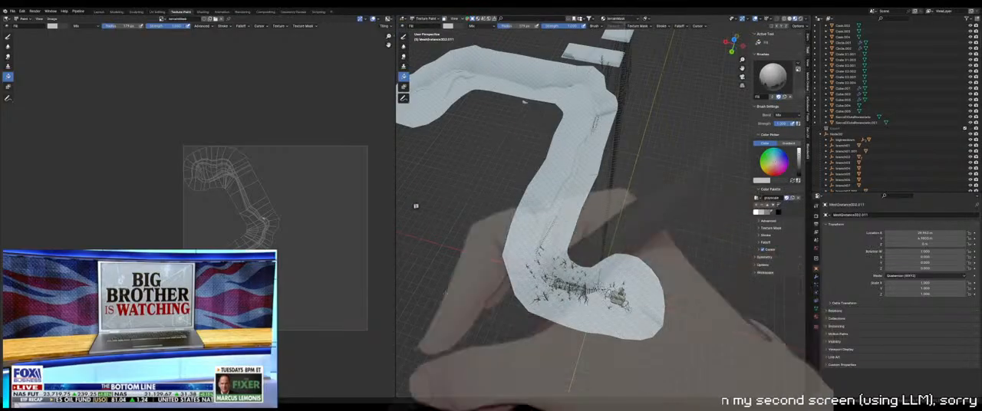
Sample a darker paint colour in the image view and activate the Draw brush for texture painting
scroll(212, 228, "up", 4)
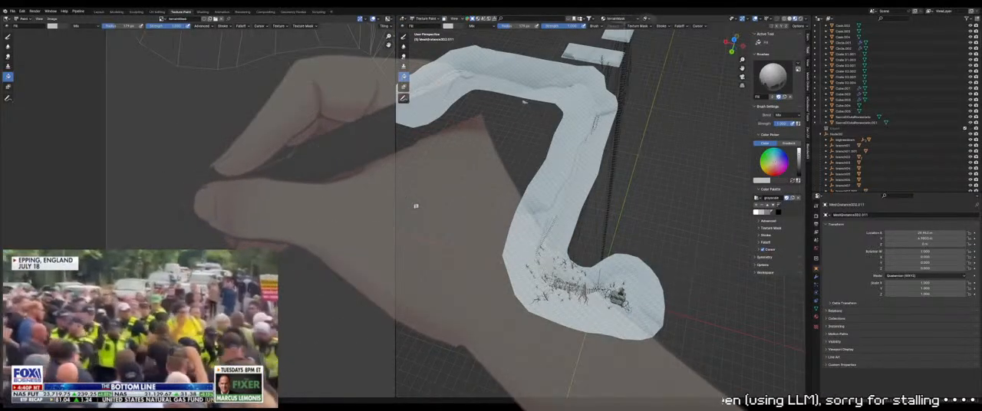
middle_click_drag(352, 214, 313, 227)
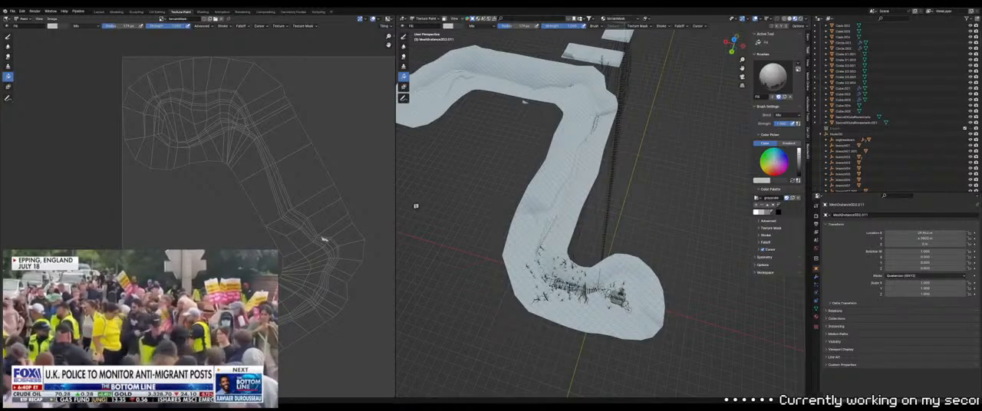
key("s")
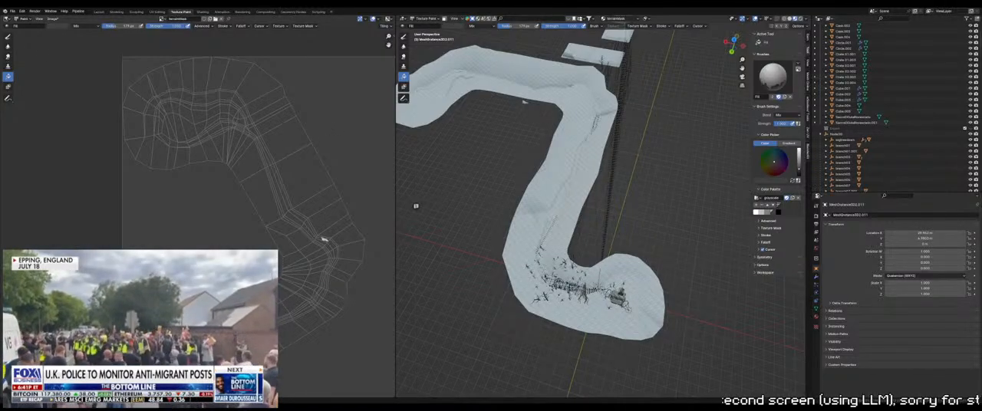
left_click(11, 37)
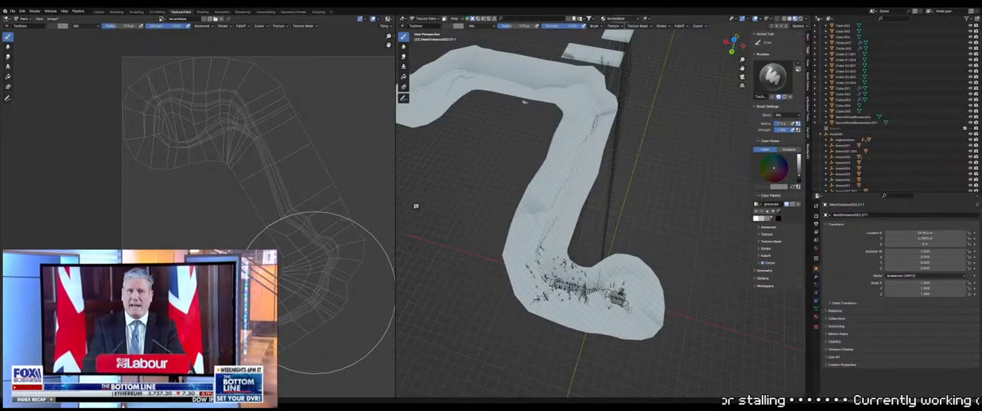
middle_click_drag(314, 294, 317, 115)
middle_click_drag(252, 207, 305, 175)
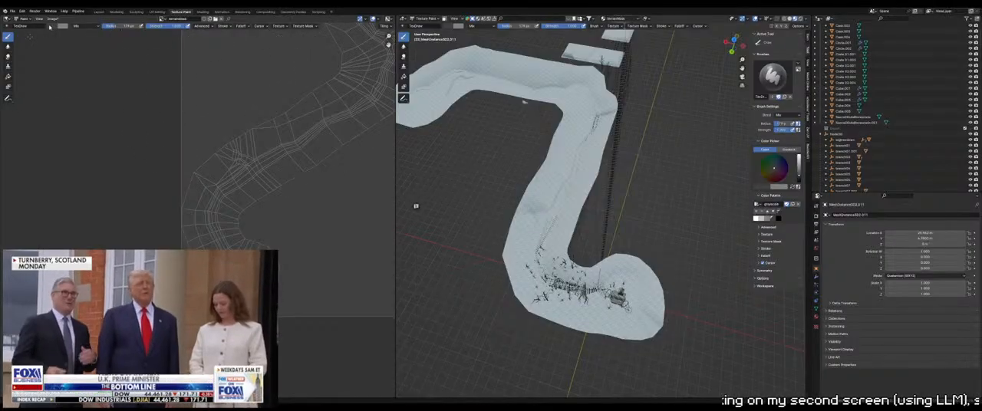
left_click(100, 12)
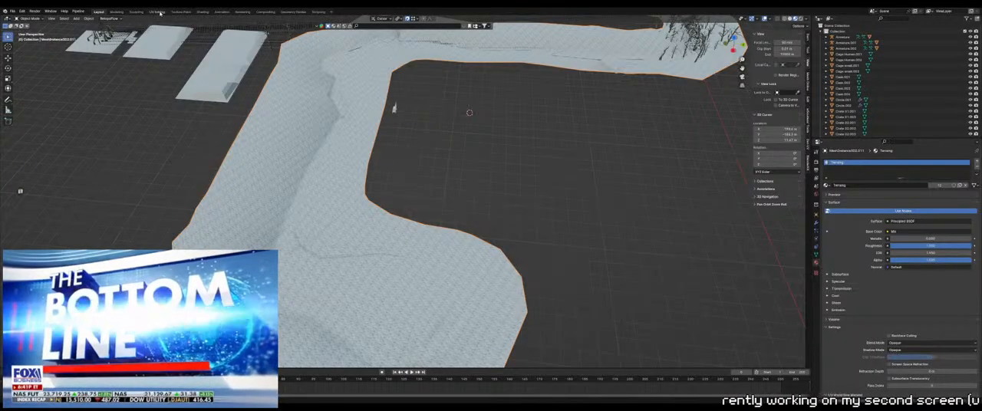
left_click(182, 12)
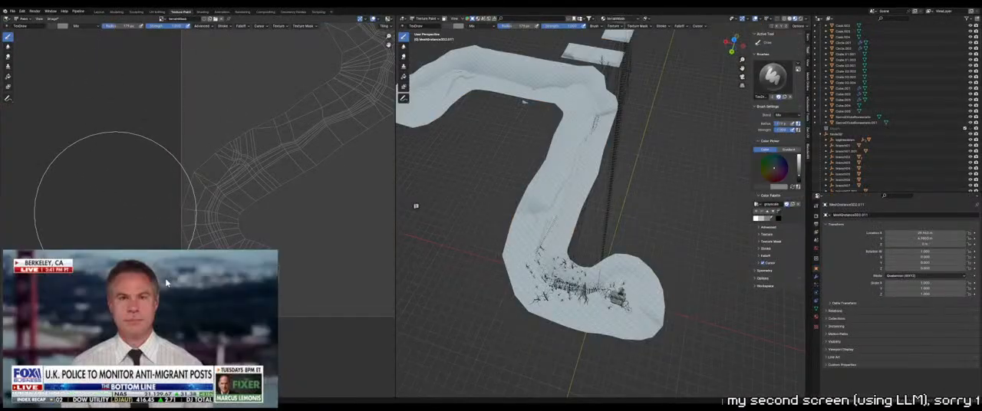
mouse_move(306, 201)
middle_mouse_down()
mouse_move(261, 217)
mouse_move(182, 277)
middle_mouse_up()
middle_click_drag(263, 167, 302, 250)
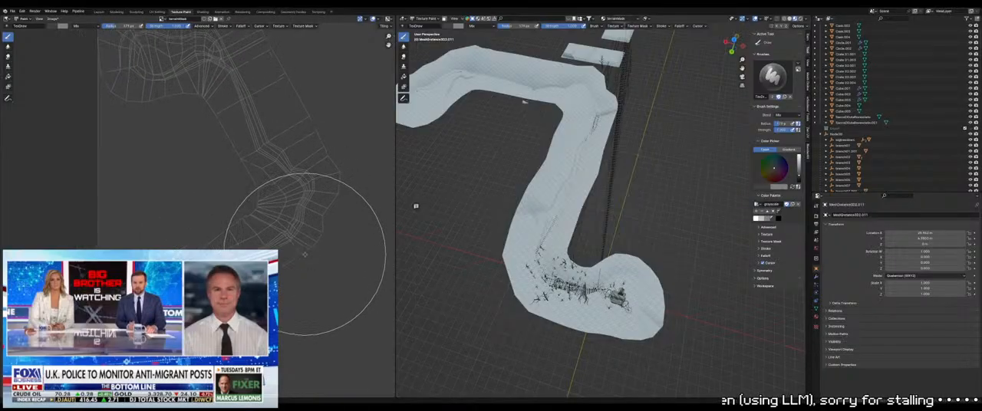
middle_click_drag(270, 122, 328, 204)
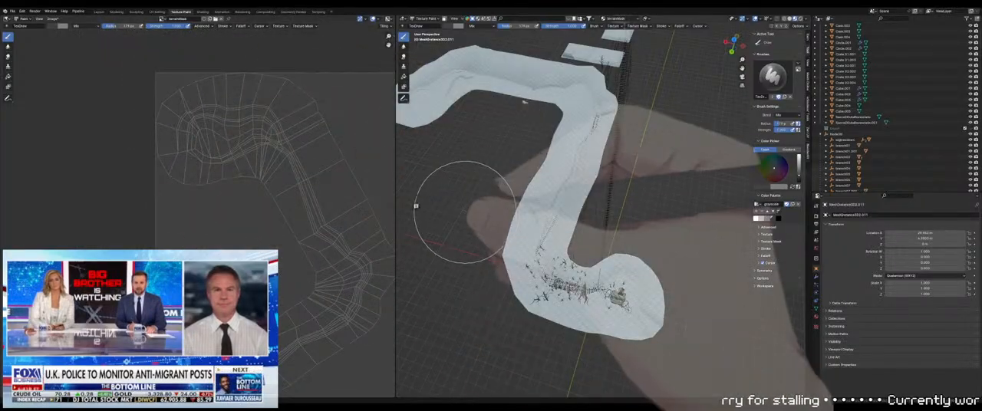
In Edit Mode, select the strip of faces forming the path along the whole terrain, working from the top view
key("Tab")
scroll(589, 145, "down", 2)
middle_click_drag(589, 145, 592, 184)
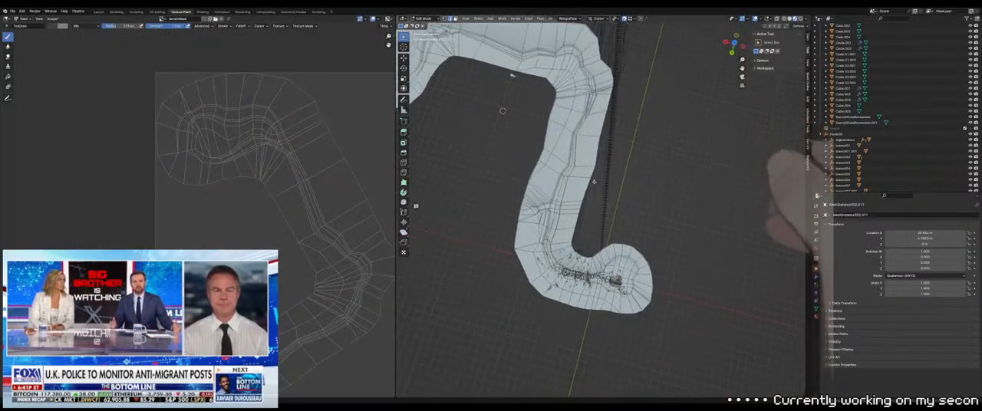
key("KP_7")
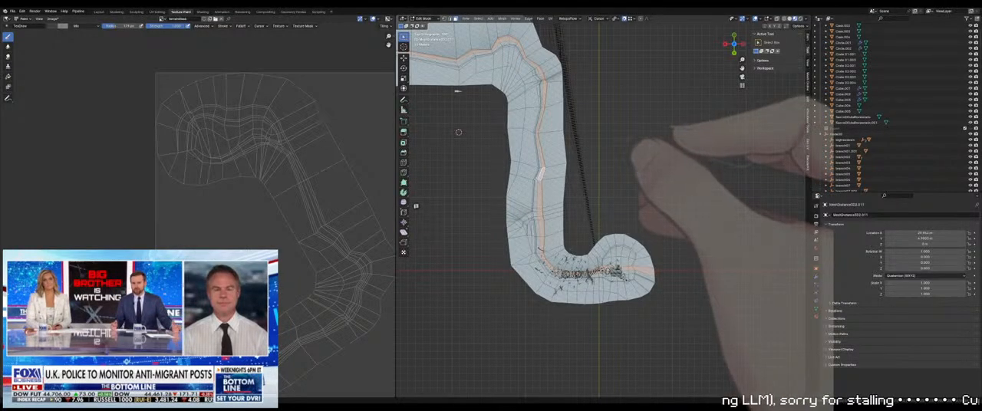
left_click(538, 173, "alt+shift")
key("ctrl+z")
left_click(540, 175, "alt+shift")
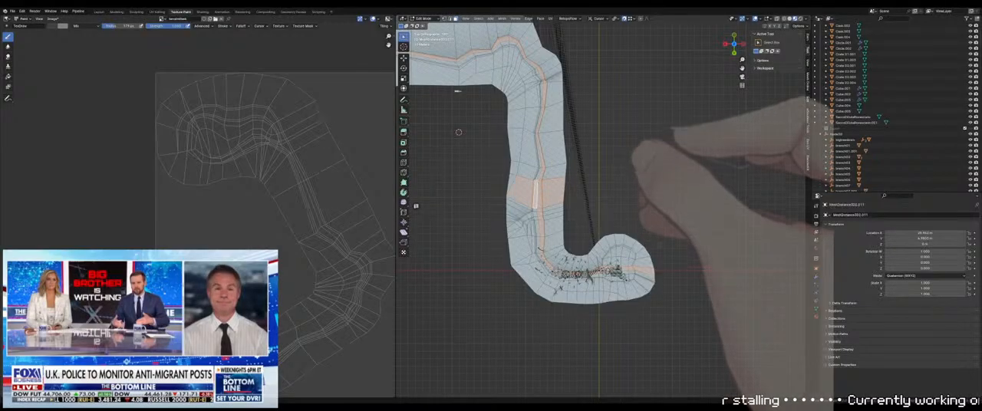
key("ctrl+z")
middle_click_drag(540, 175, 728, 232, "shift")
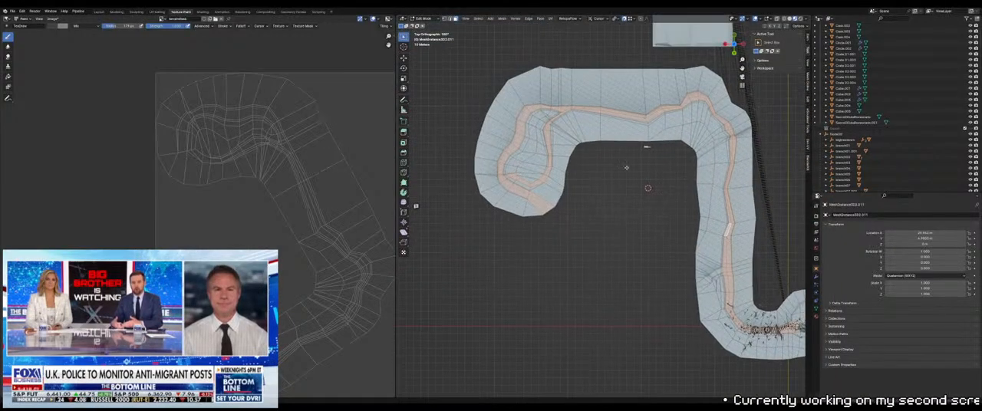
Deselect the path faces between the hut and the outer edge of the terrain
scroll(527, 200, "up", 2)
scroll(527, 200, "up", 2)
middle_click_drag(451, 171, 606, 197, "shift")
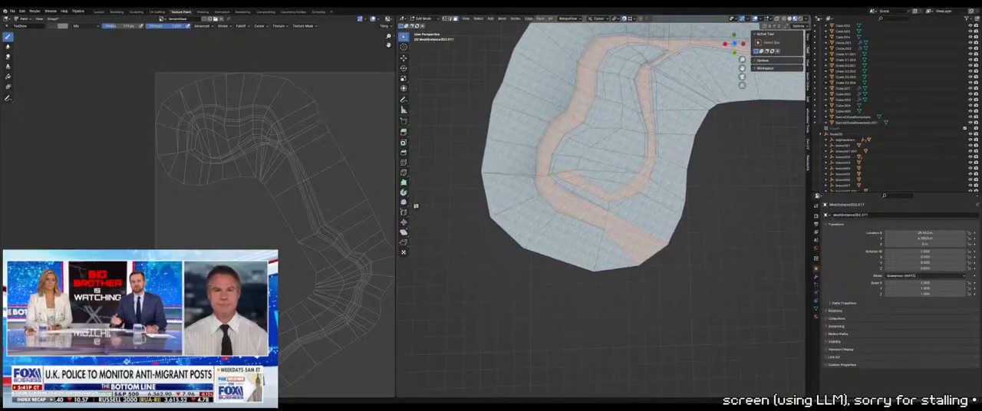
scroll(606, 197, "down", 3)
middle_click_drag(697, 223, 542, 169, "shift")
middle_click_drag(756, 239, 588, 173, "shift")
scroll(620, 267, "up", 4)
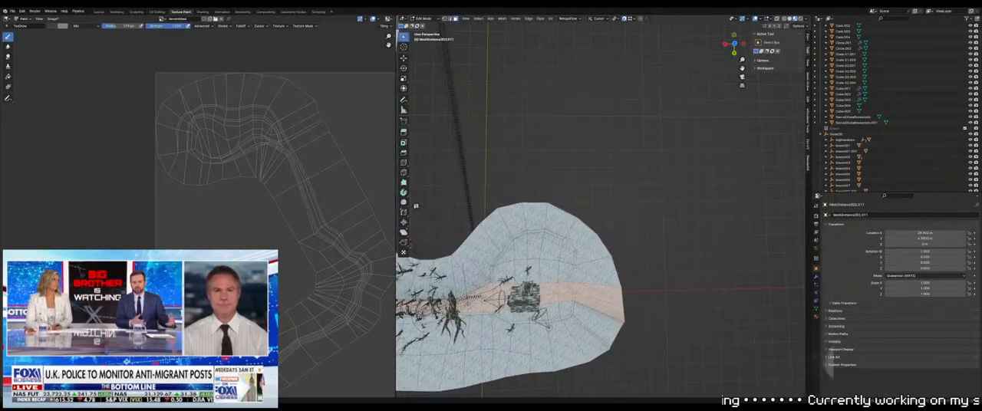
middle_click_drag(622, 264, 632, 161, "shift")
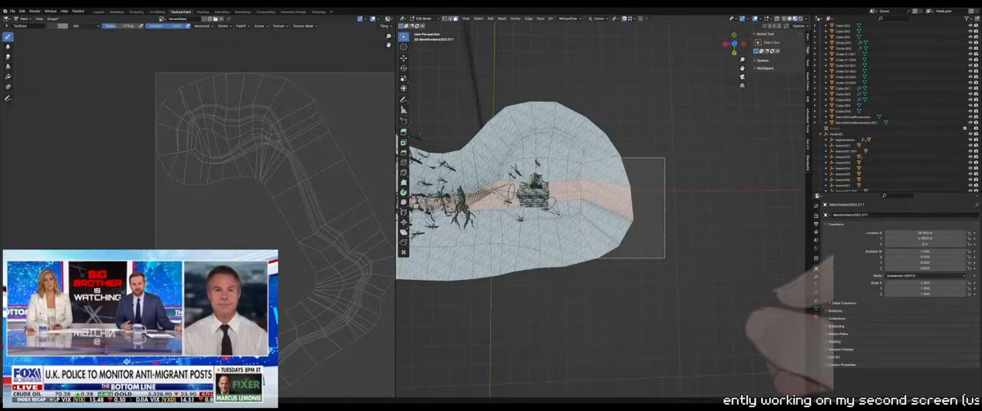
middle_click_drag(585, 201, 617, 199, "shift")
scroll(617, 199, "up", 3)
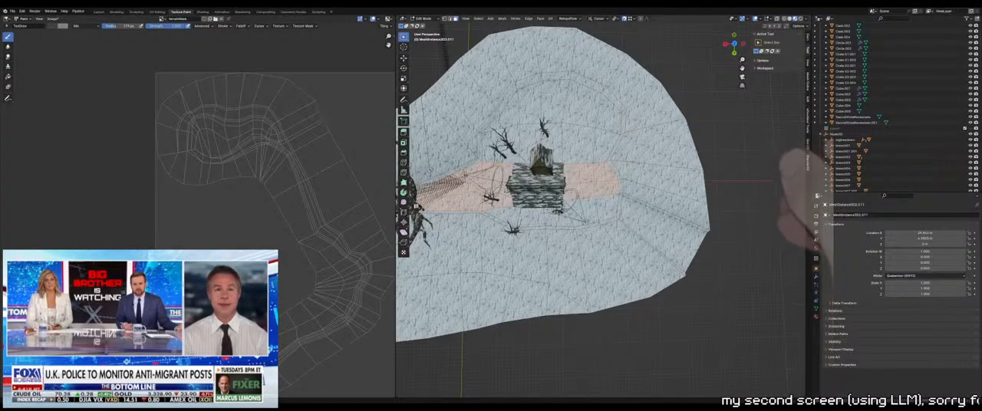
Add the clearing faces around the hut to the path selection and hide all unselected faces
left_click(587, 121, "shift")
left_click(530, 117, "shift")
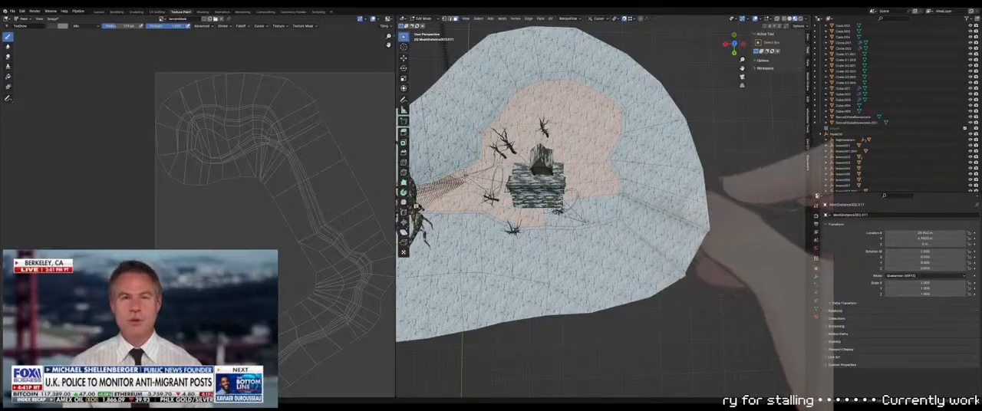
scroll(629, 199, "down", 4)
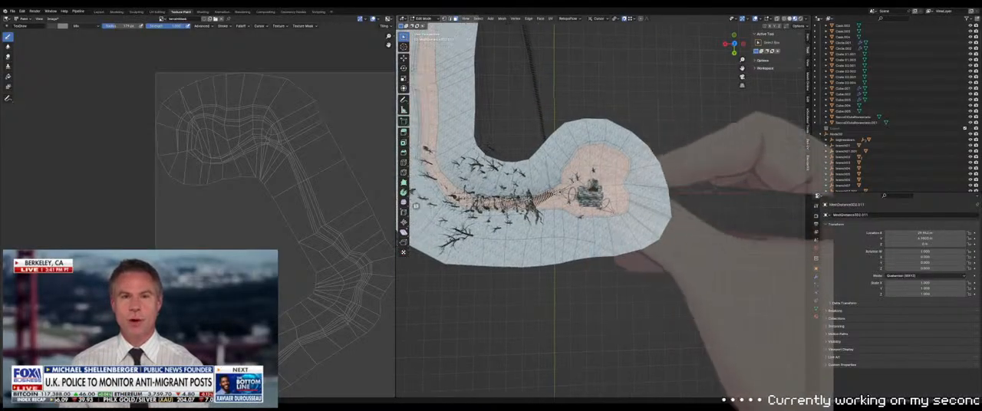
middle_click_drag(629, 200, 761, 252, "shift")
middle_click_drag(551, 177, 551, 197, "shift")
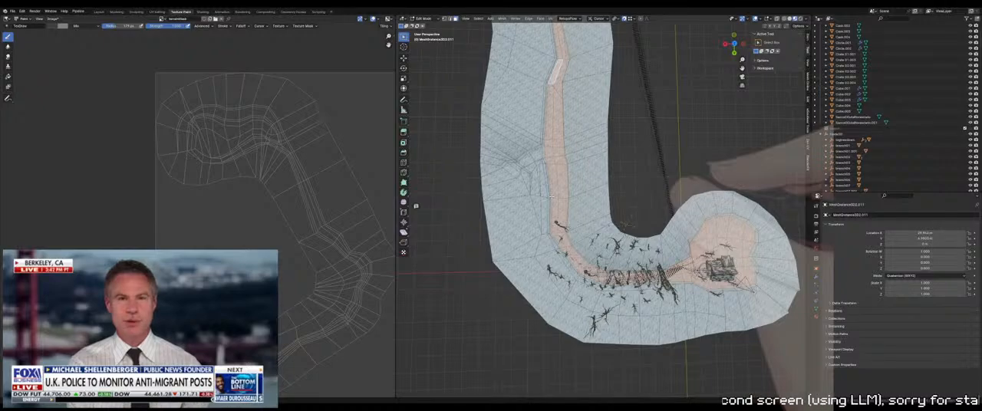
key("h")
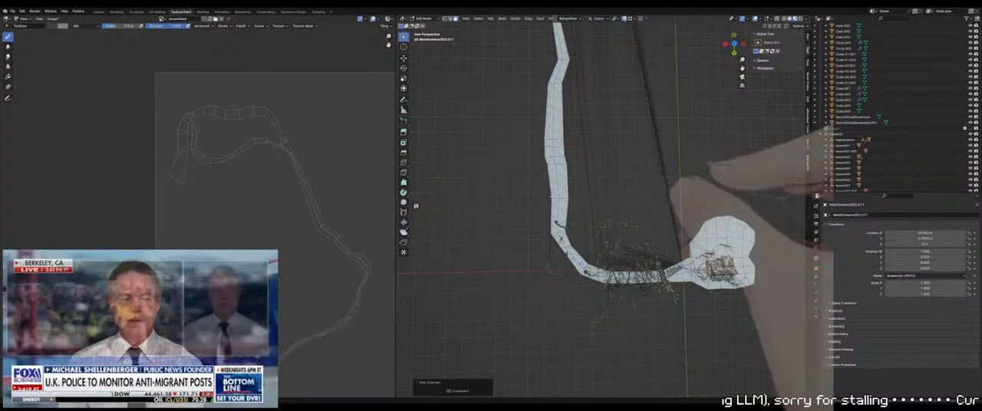
Switch the terrain to Vertex Paint mode, assign the grayscale palette and pick its gray swatch
scroll(552, 197, "down", 3)
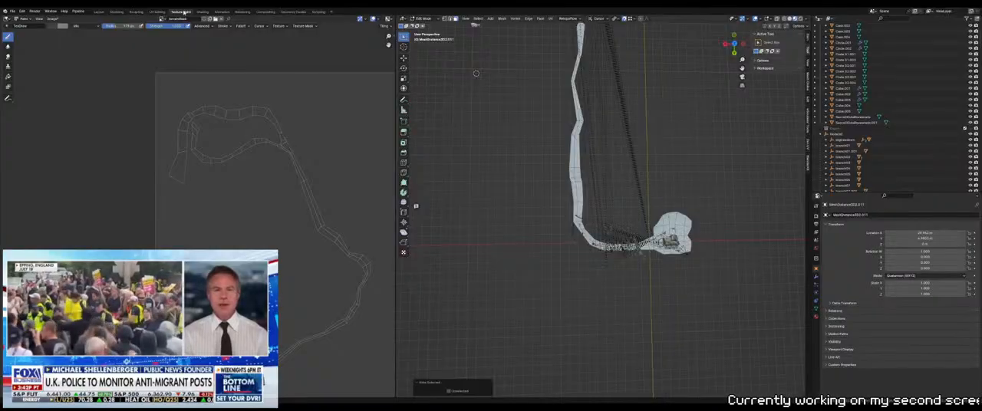
middle_click_drag(629, 90, 687, 203)
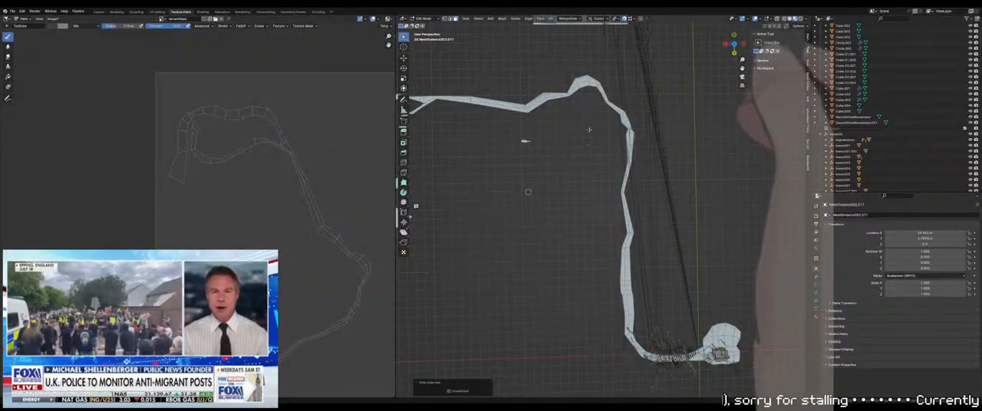
left_click(425, 19)
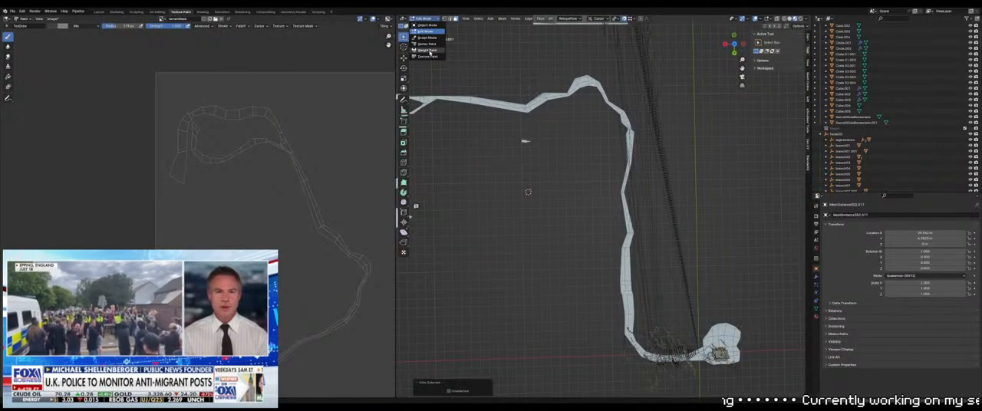
left_click(427, 56)
middle_click_drag(524, 140, 591, 156)
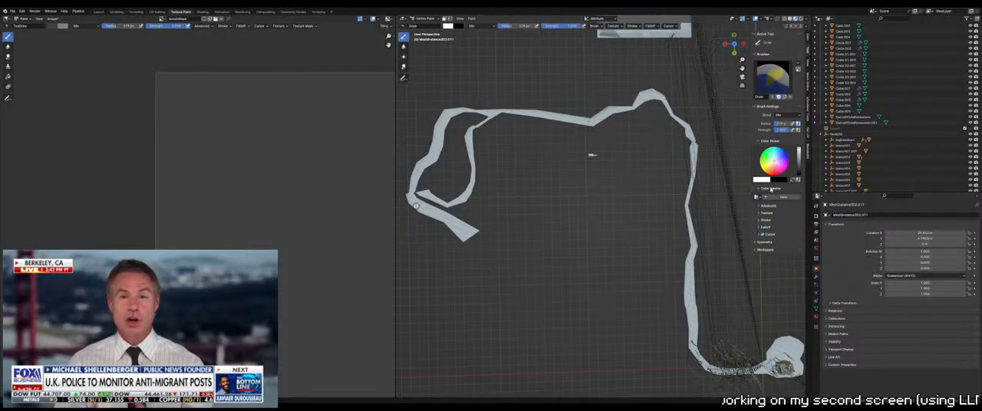
left_click(757, 197)
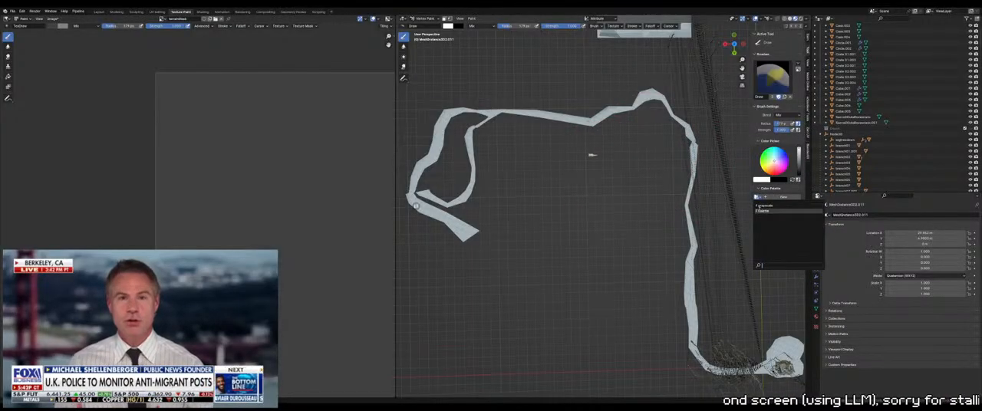
left_click(762, 205)
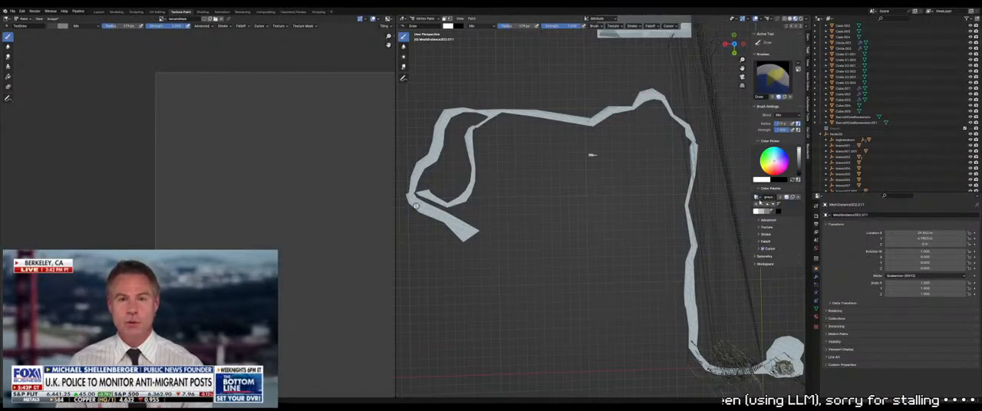
left_click(767, 214)
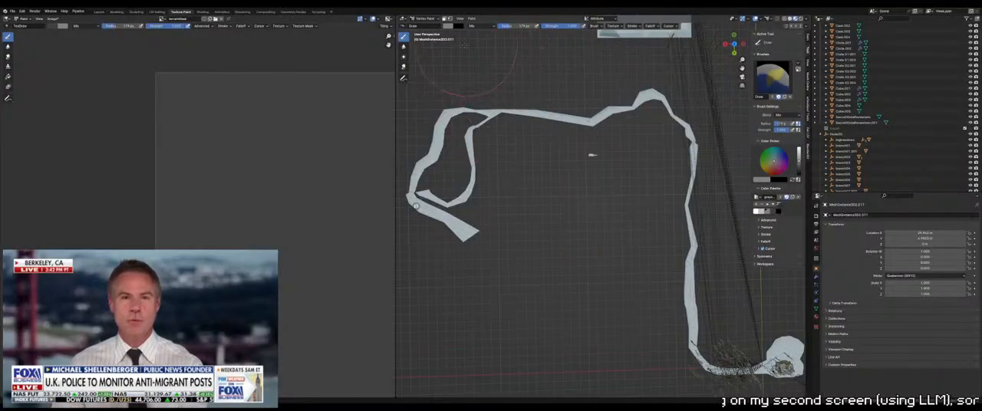
Switch the terrain to Texture Paint mode
left_click(427, 19)
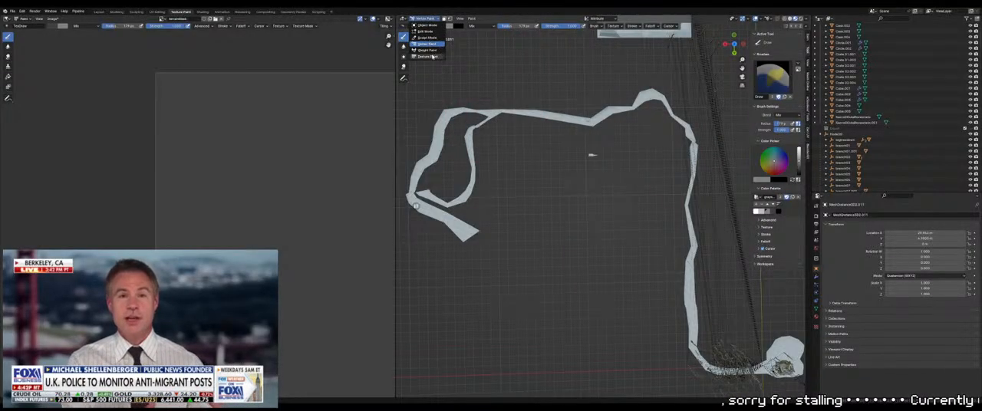
left_click(431, 57)
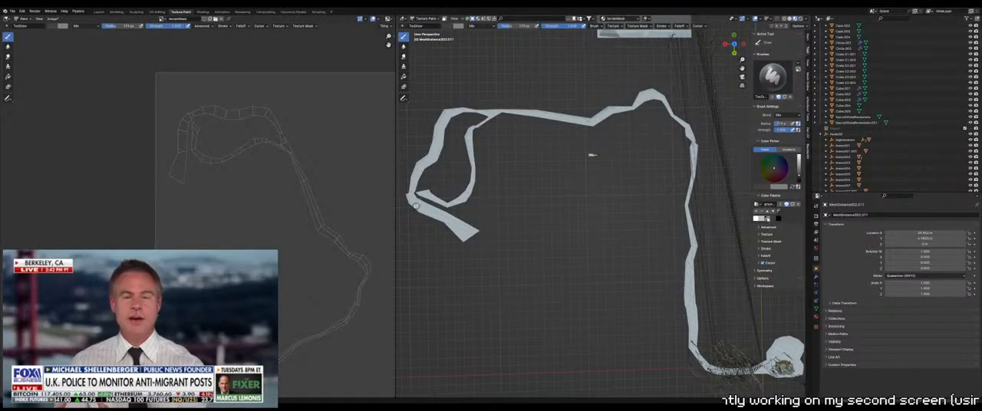
Try to paint the visible path faces by brushing the mid-gray palette color along them
left_click(767, 220)
left_click(580, 119)
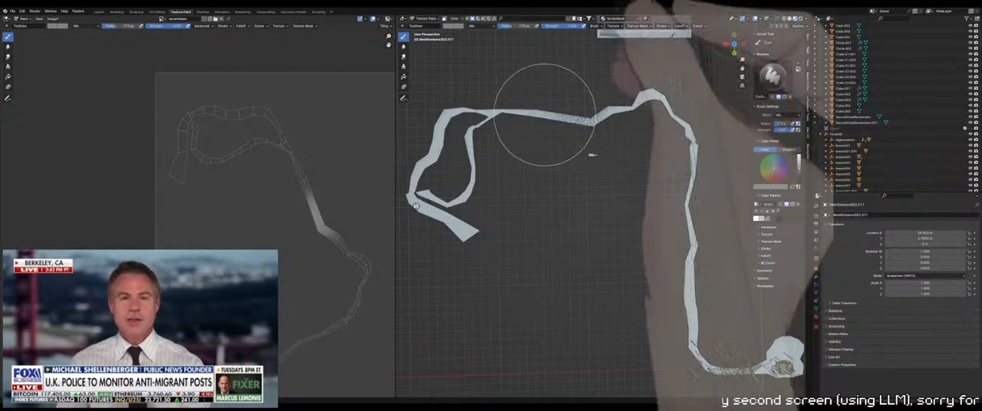
mouse_move(545, 115)
left_mouse_down()
mouse_move(458, 148)
mouse_move(531, 124)
left_mouse_up()
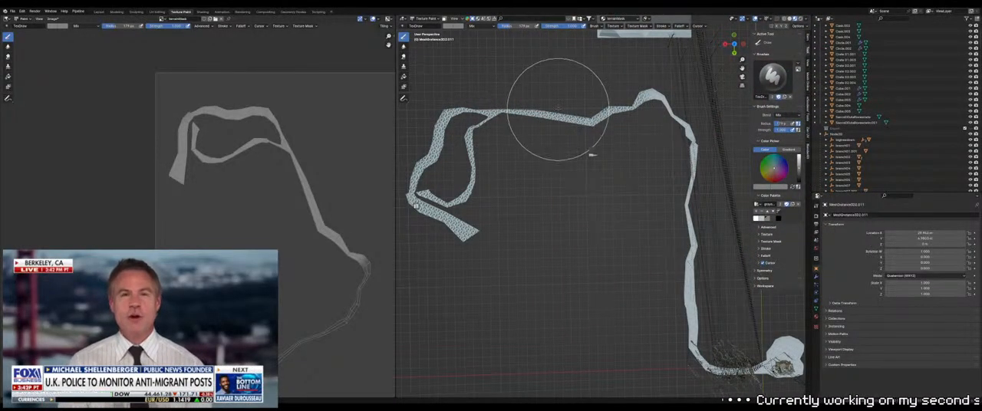
Fill all visible path and clearing faces with the mid-gray palette color using the Fill tool and inspect the mask
left_click(404, 77)
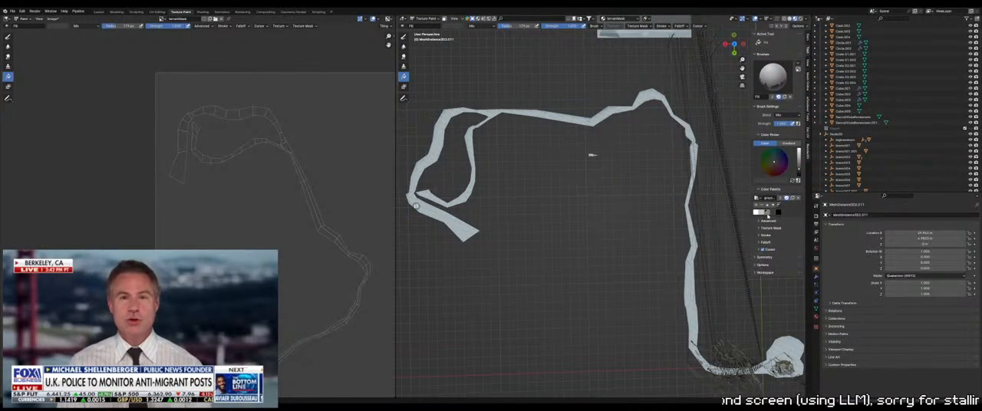
left_click(767, 214)
left_click(591, 155)
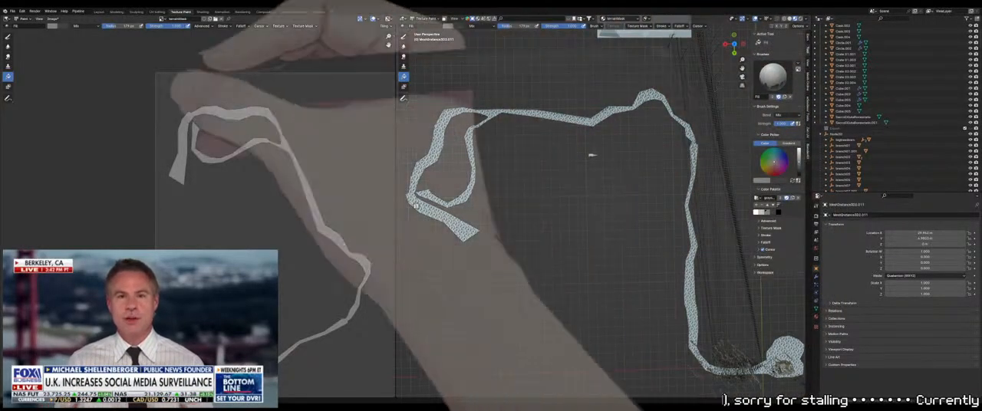
scroll(307, 164, "up", 4)
scroll(308, 164, "down", 1)
middle_click_drag(342, 100, 287, 171)
scroll(286, 171, "up", 4)
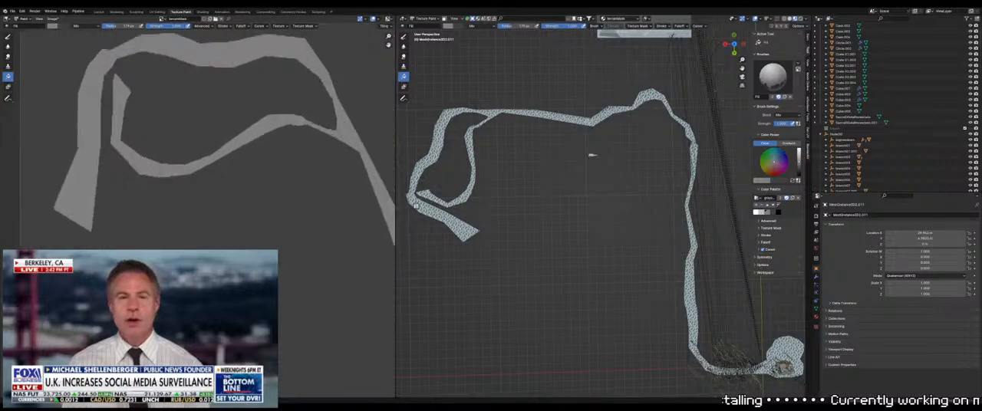
scroll(334, 109, "down", 4)
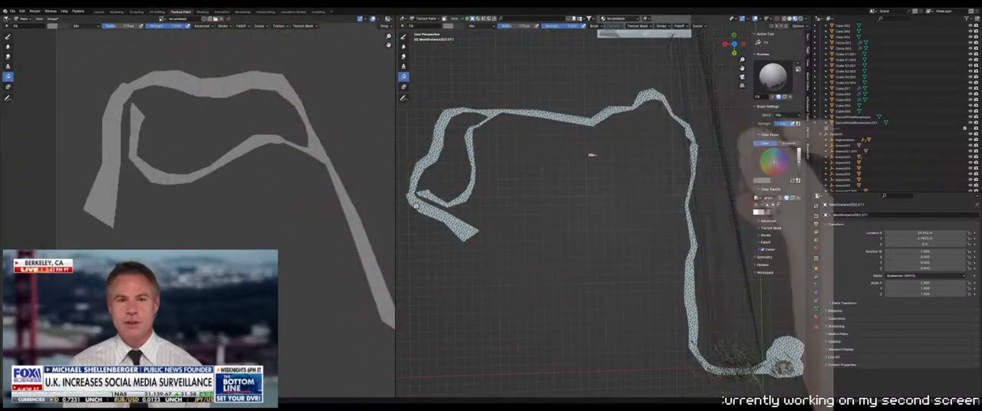
middle_click_drag(624, 178, 604, 167, "shift")
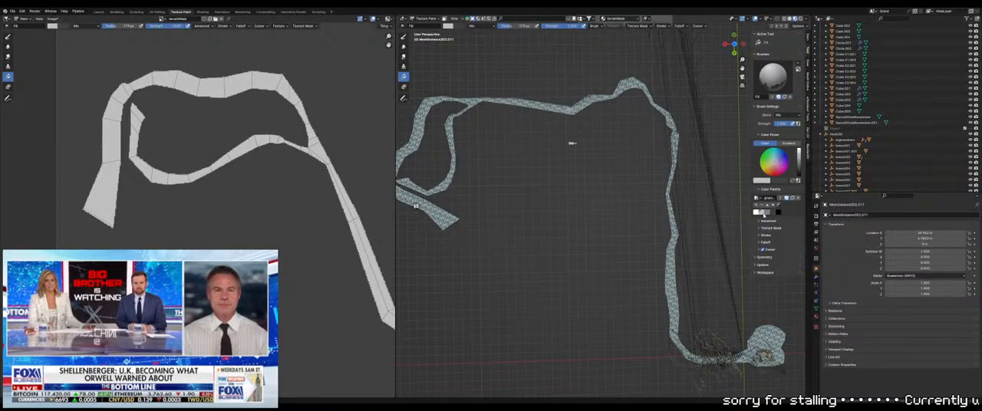
Try white as the path fill, and refill the path and clearing with the light gray palette color
left_click(756, 213)
left_click(673, 211)
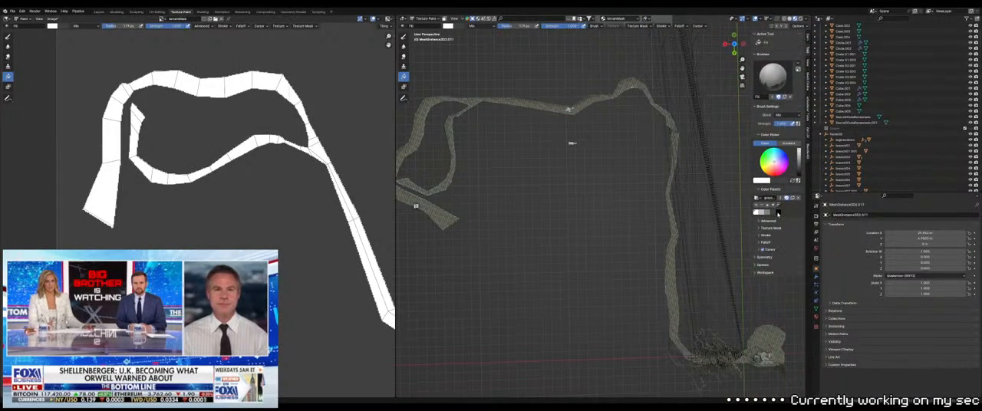
left_click(762, 213)
left_click(649, 123)
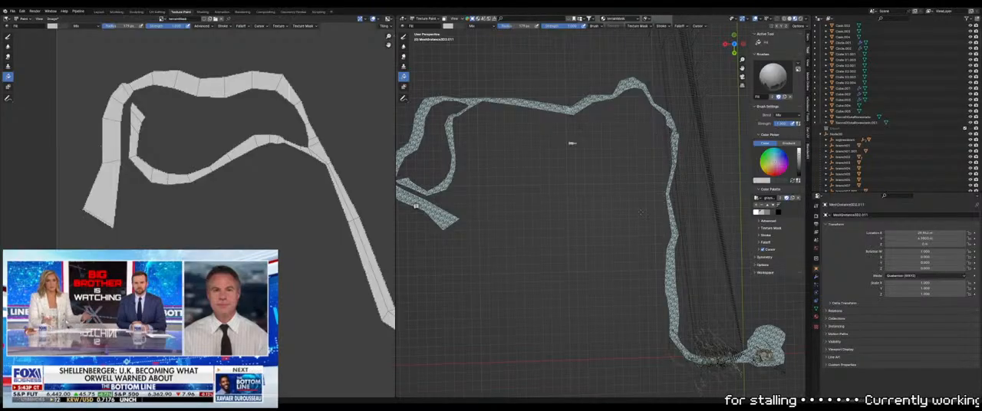
Activate the Draw brush, reduce its radius, and make a trial stroke on the outer corner of the path loop
middle_click_drag(641, 211, 735, 280, "shift")
scroll(706, 264, "up", 5)
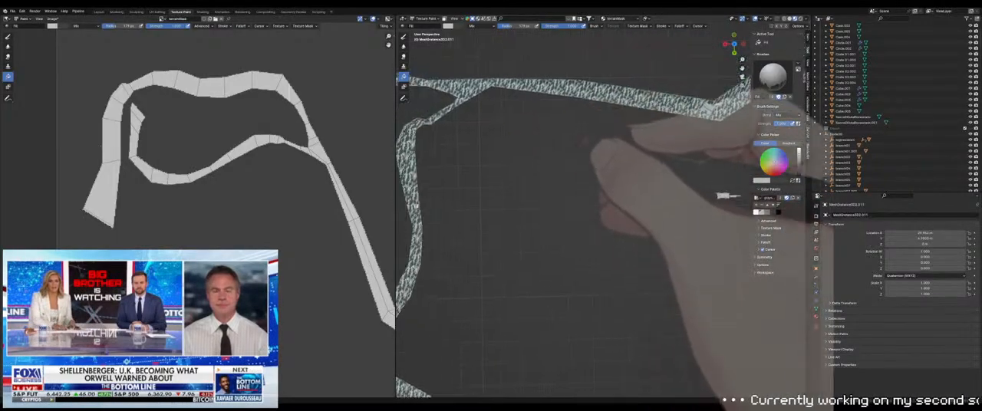
middle_click_drag(416, 206, 536, 263, "shift")
scroll(416, 205, "up", 3)
middle_click_drag(416, 206, 555, 235, "shift")
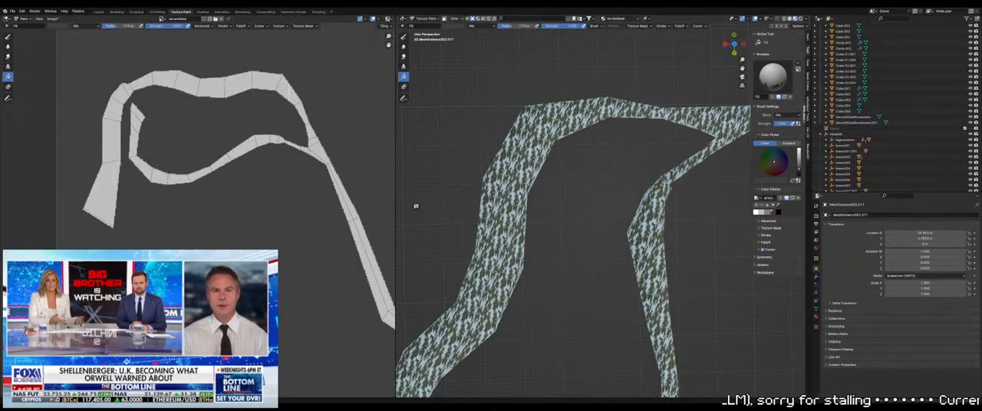
left_click(406, 37)
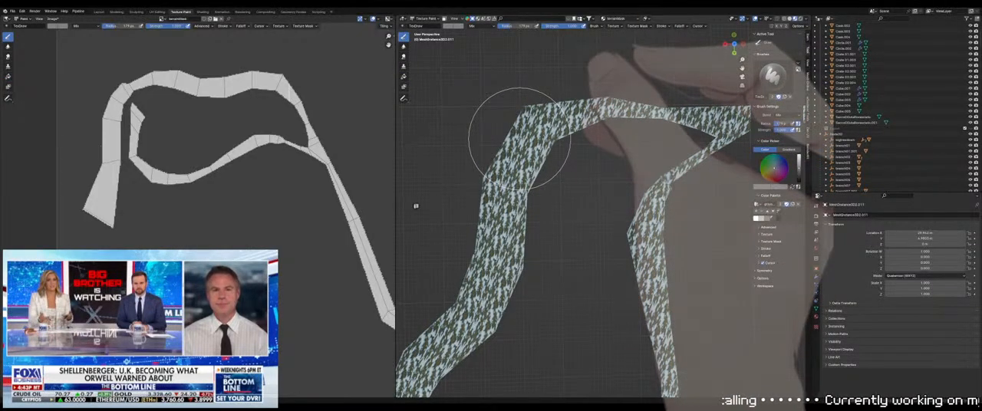
key("f")
left_click(532, 139)
left_click_drag(508, 129, 523, 112)
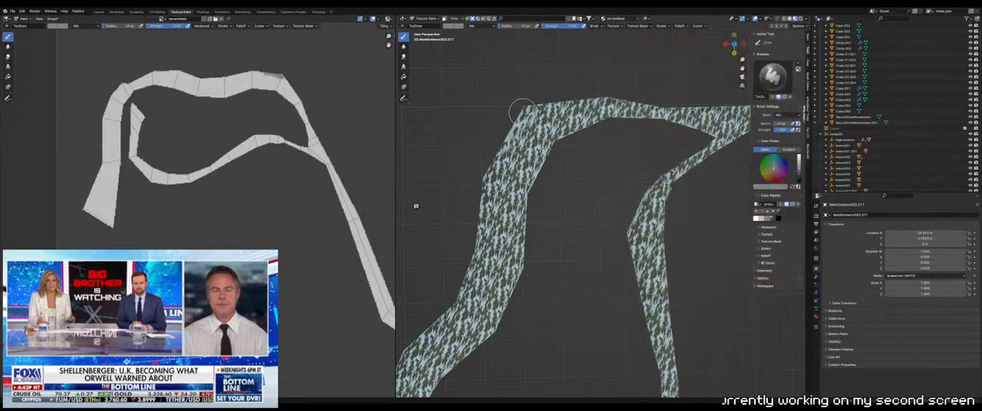
Pick a darker gray palette color and paint over the outer edge of the path loop to round its corners
left_click(773, 218)
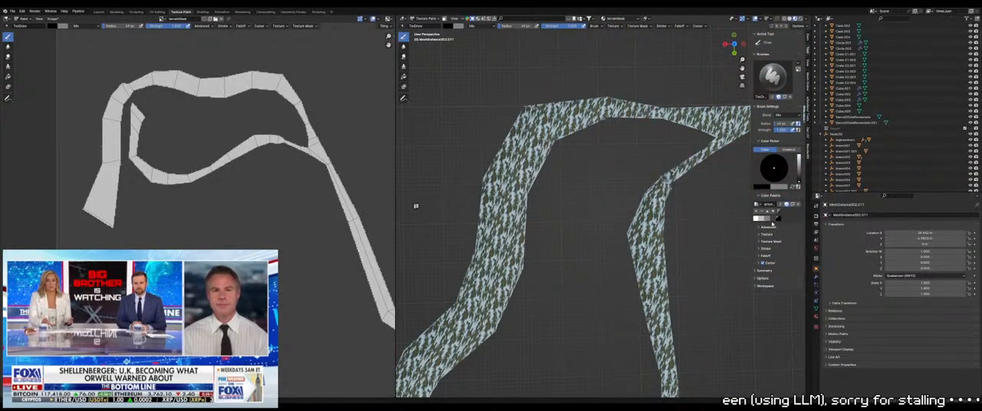
left_click(768, 219)
mouse_move(526, 103)
left_mouse_down()
mouse_move(493, 145)
mouse_move(501, 132)
left_mouse_up()
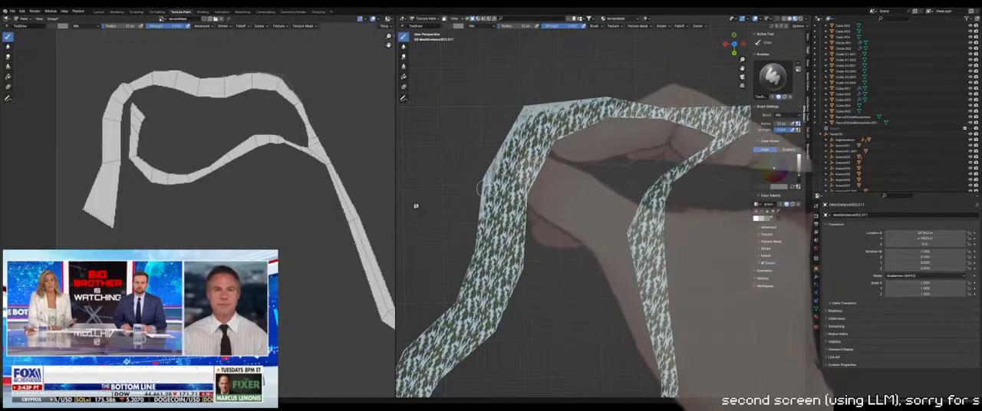
left_click_drag(479, 244, 457, 300)
middle_click_drag(456, 300, 544, 208, "shift")
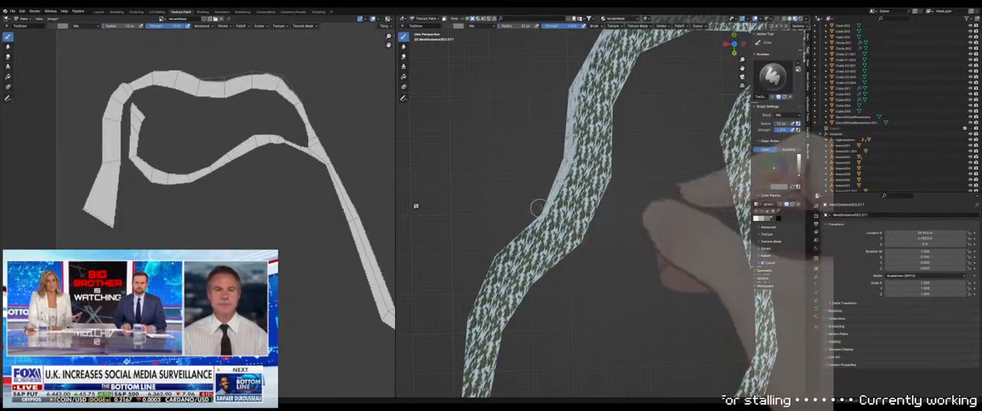
middle_click_drag(516, 232, 551, 131, "shift")
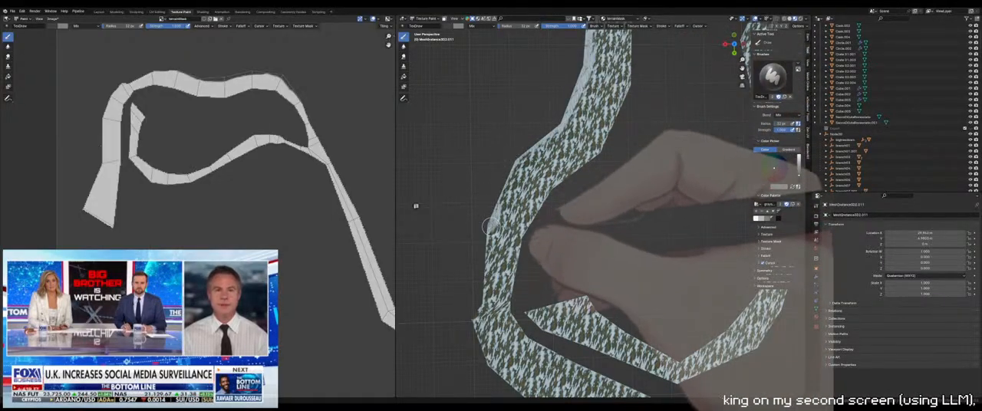
Continue the darker gray edge around the loop's lower bend to the path's wide end, undoing the stray stroke and reducing the brush radius
middle_click_drag(479, 307, 493, 118, "shift")
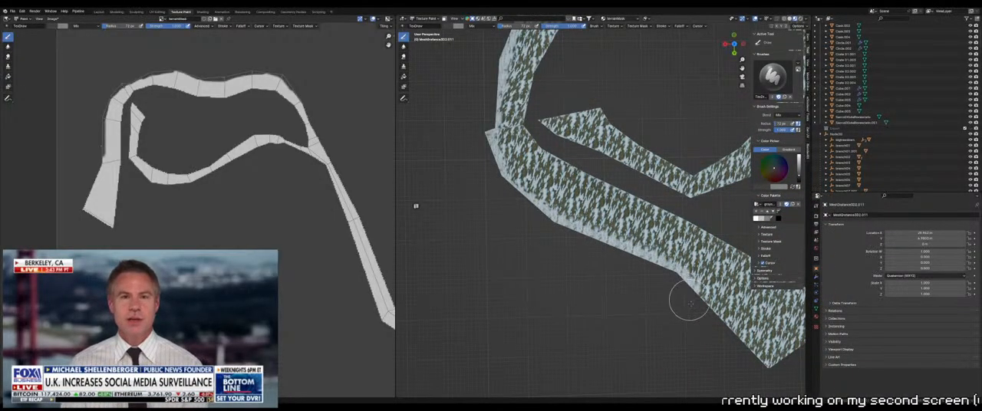
middle_click_drag(702, 314, 595, 251, "shift")
key("ctrl+z")
key("f")
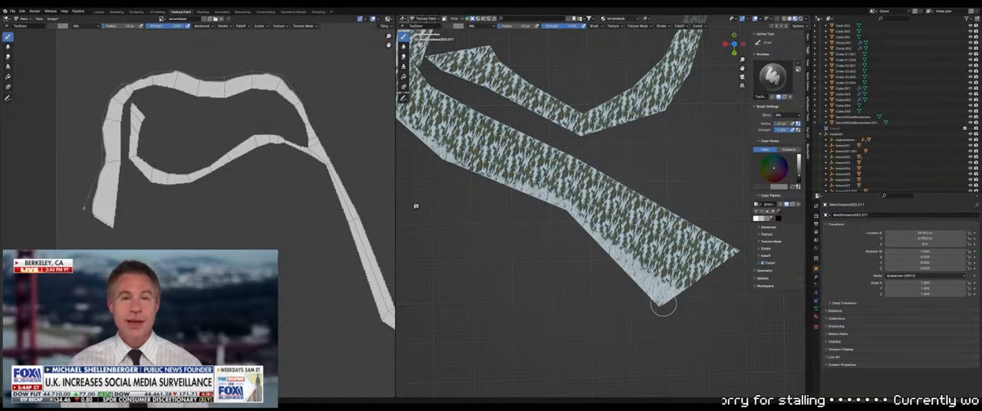
Paint darker gray along the inner edge of the path from its wide end around the bend and up the loop
left_click_drag(544, 136, 620, 186)
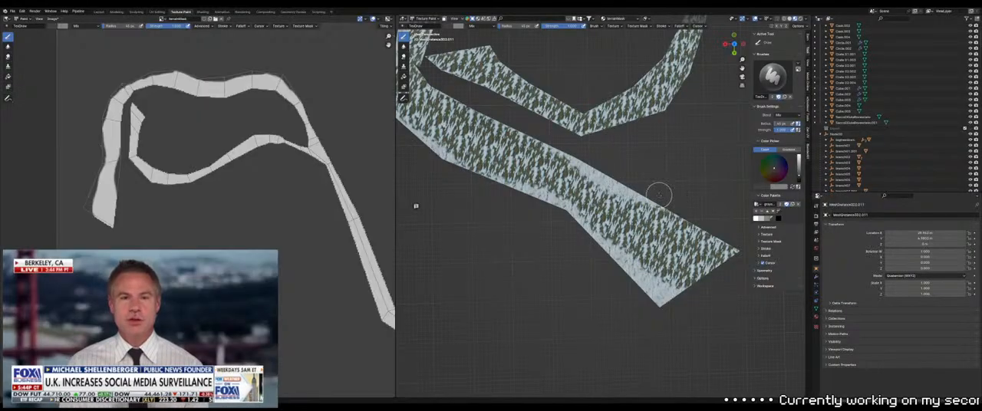
middle_click_drag(647, 192, 620, 196, "shift")
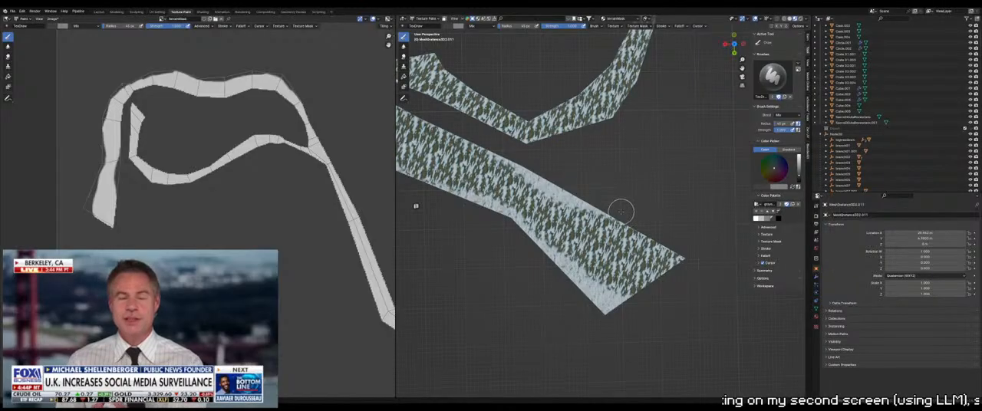
middle_click_drag(531, 152, 705, 233, "shift")
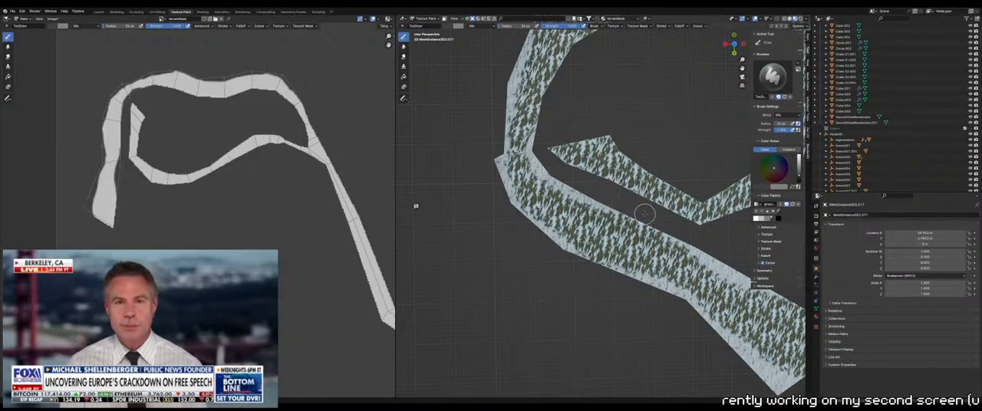
middle_click_drag(619, 201, 512, 331, "shift")
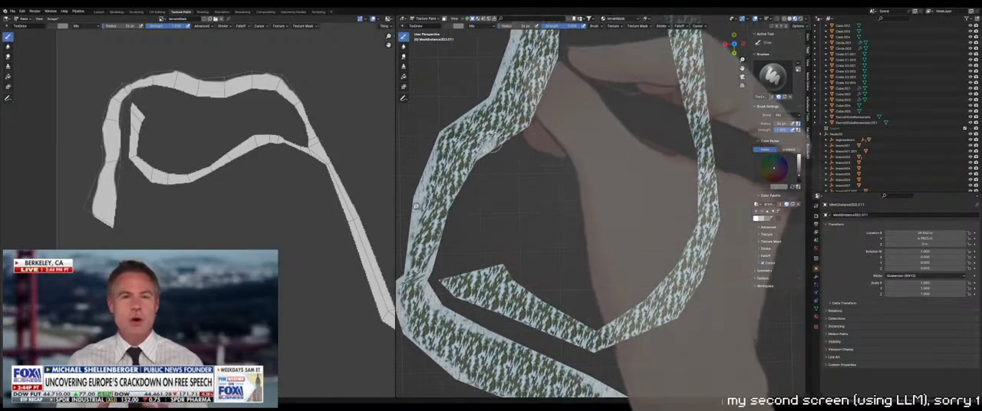
middle_click_drag(514, 152, 528, 253, "shift")
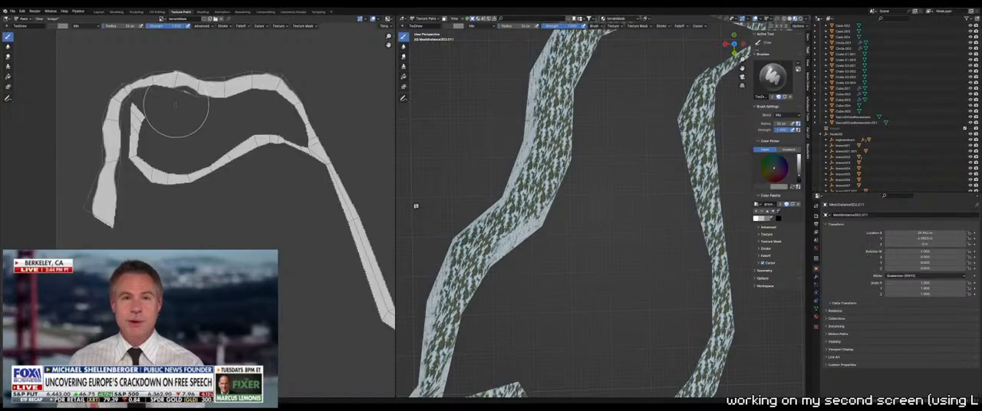
In the image editor, smooth the inner edge of the loop's outer strip with a small darker gray brush
scroll(176, 105, "up", 2)
middle_click_drag(177, 105, 236, 141)
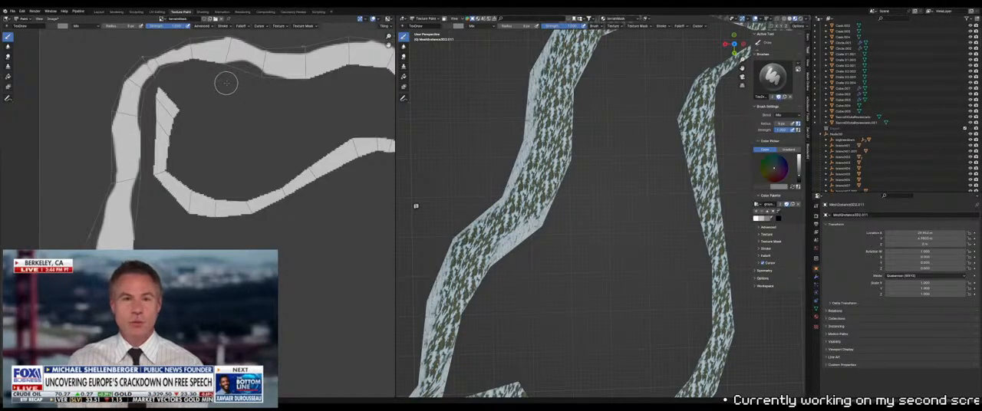
middle_click_drag(223, 83, 225, 138)
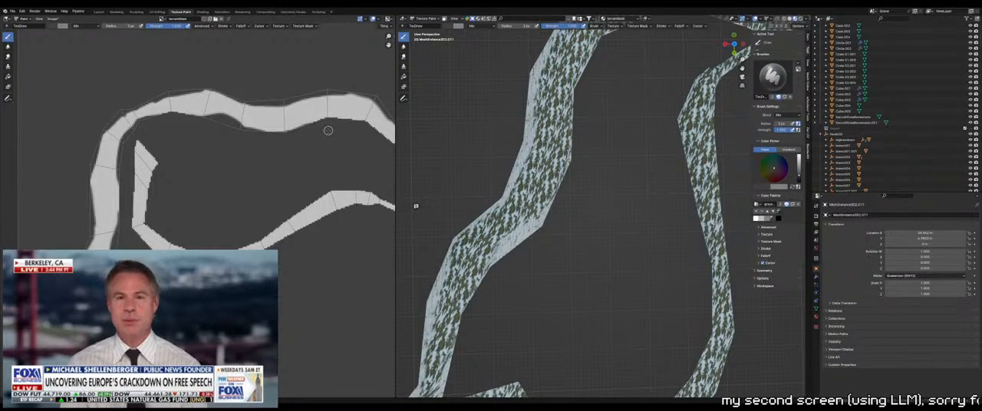
middle_click_drag(328, 131, 236, 141)
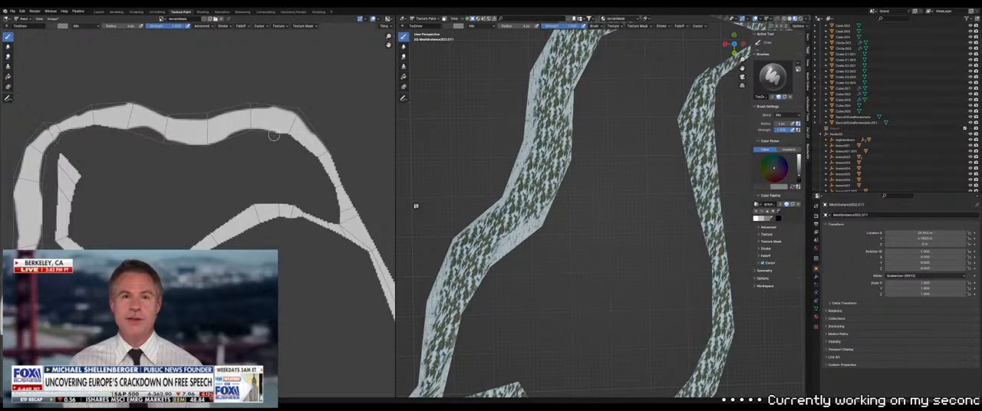
middle_click_drag(299, 150, 281, 128)
middle_click_drag(184, 174, 270, 156)
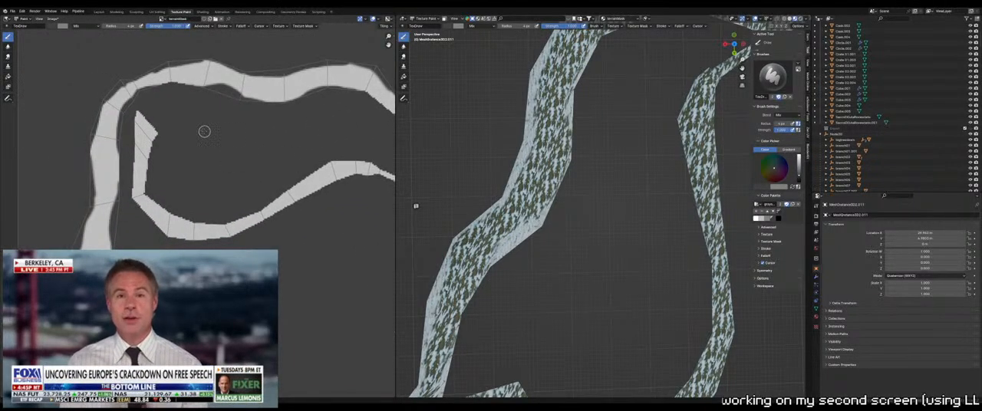
Back on the 3D terrain, enlarge the brush and paint darker gray along the path edges near the loop's junction
middle_click_drag(643, 199, 578, 304, "shift")
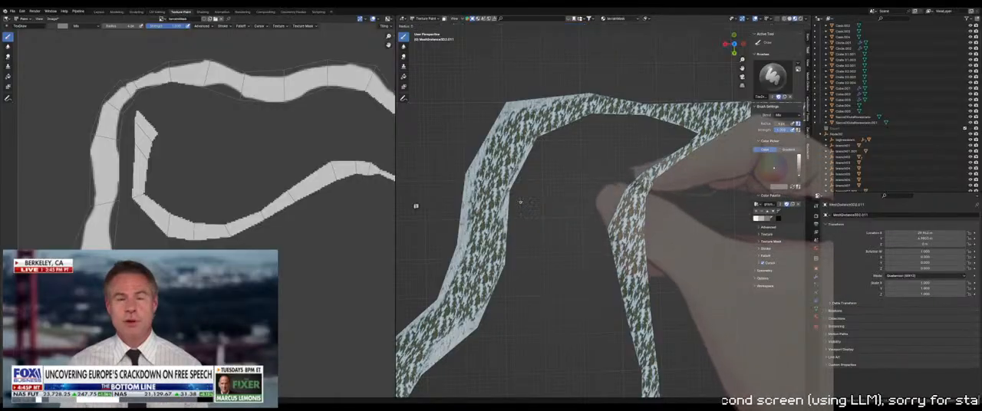
key("f")
left_click(524, 200)
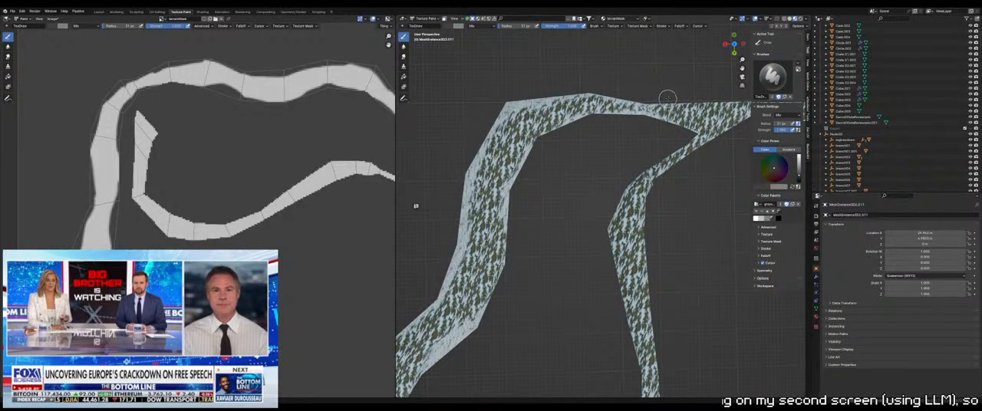
mouse_move(668, 98)
middle_mouse_down()
mouse_move(509, 116)
mouse_move(522, 152)
middle_mouse_up()
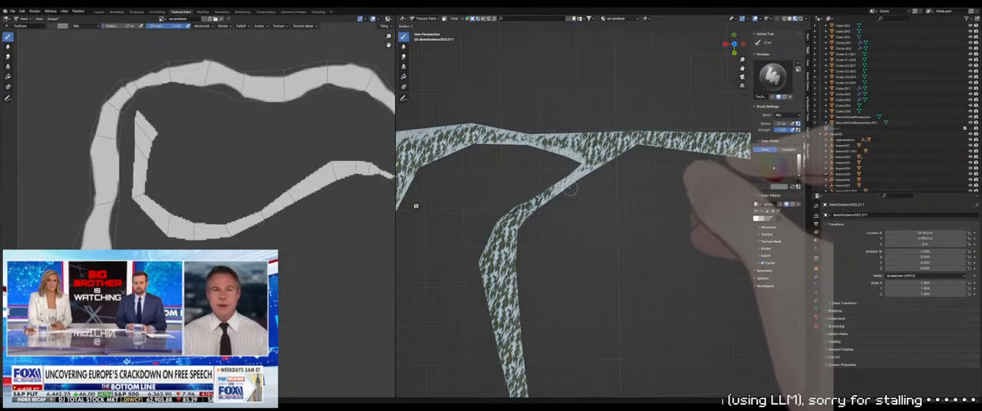
Adjust the brush radius and paint darker gray along the inner strip's edges from the junction down around the lower bend, rounding its end
mouse_move(569, 191)
middle_mouse_down("shift")
mouse_move(564, 132)
mouse_move(596, 158)
middle_mouse_up("shift")
key("f")
left_click(608, 158)
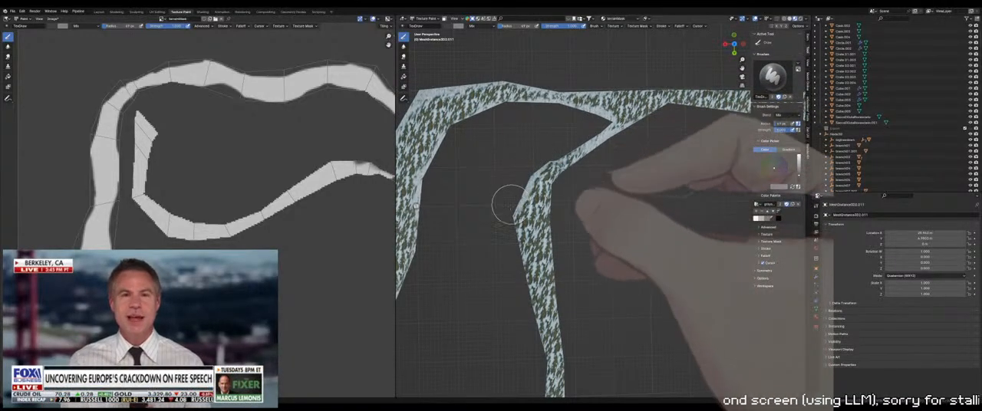
middle_click_drag(509, 256, 504, 214, "shift")
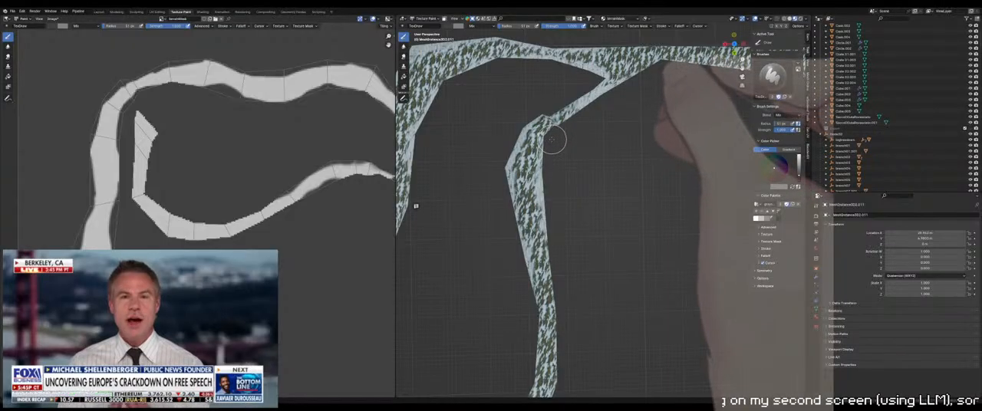
mouse_move(562, 296)
middle_mouse_down("shift")
mouse_move(540, 155)
mouse_move(623, 150)
mouse_move(629, 193)
middle_mouse_up("shift")
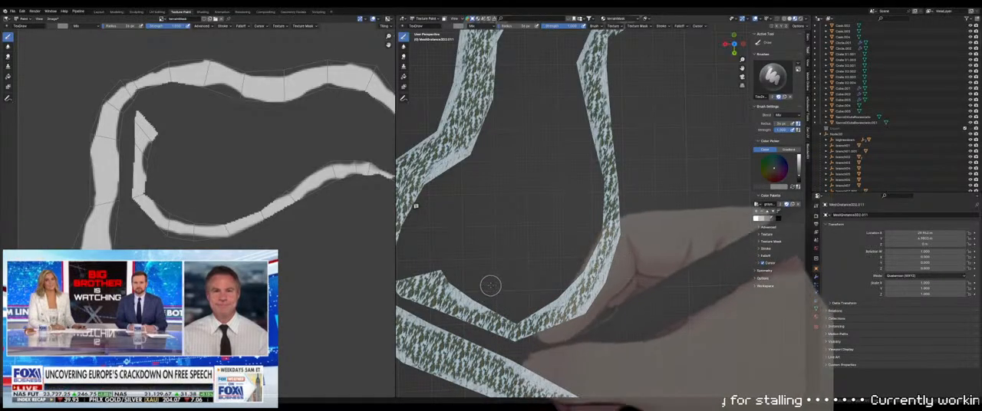
scroll(498, 274, "down", 2)
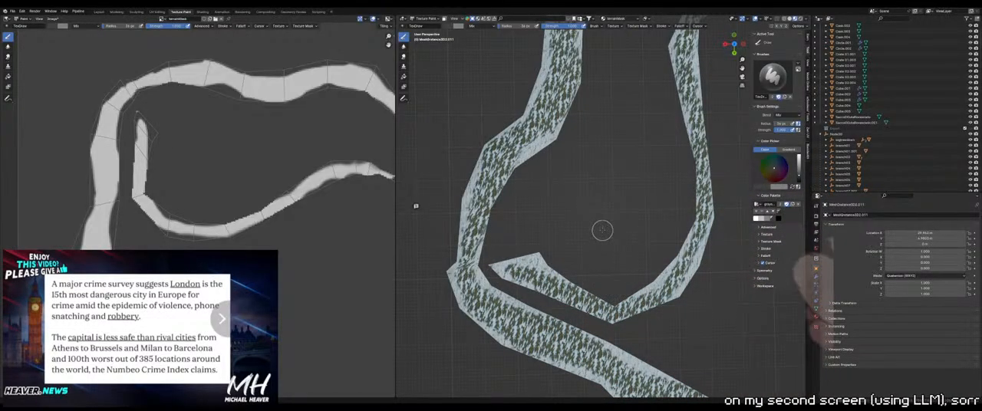
Pick a lighter gray from the palette and retouch the path edges around the loop's upper bends
middle_click_drag(615, 139, 533, 302, "shift")
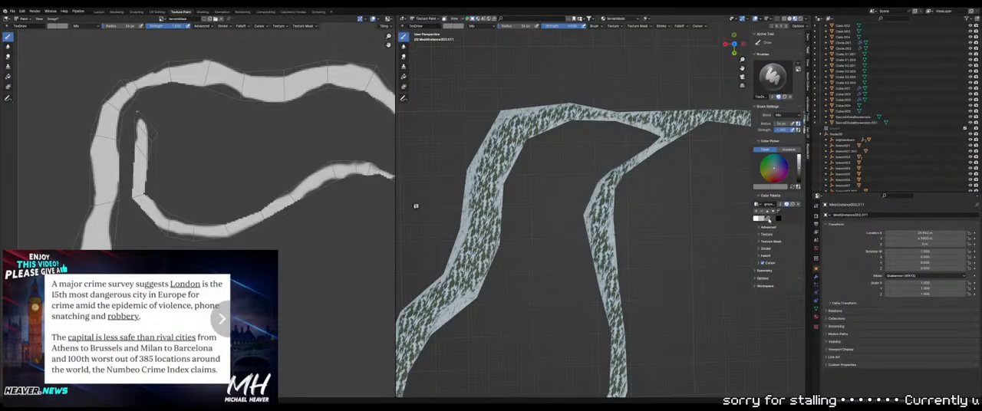
scroll(499, 127, "up", 4)
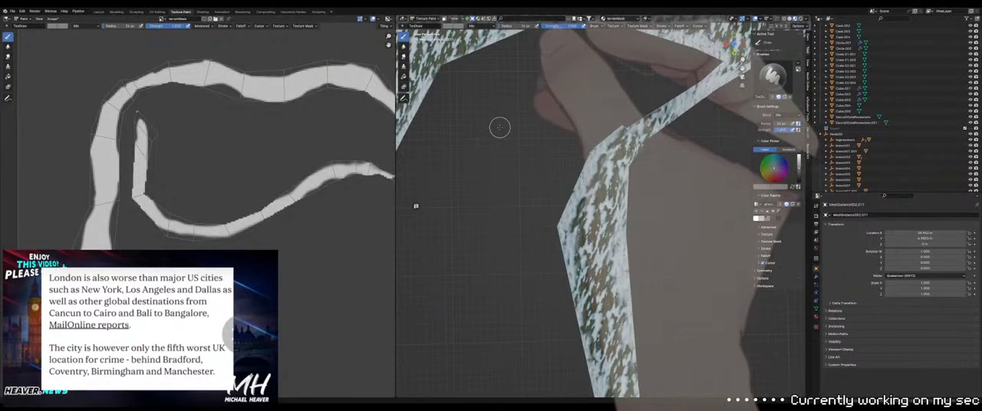
scroll(499, 127, "down", 4)
scroll(591, 173, "up", 5)
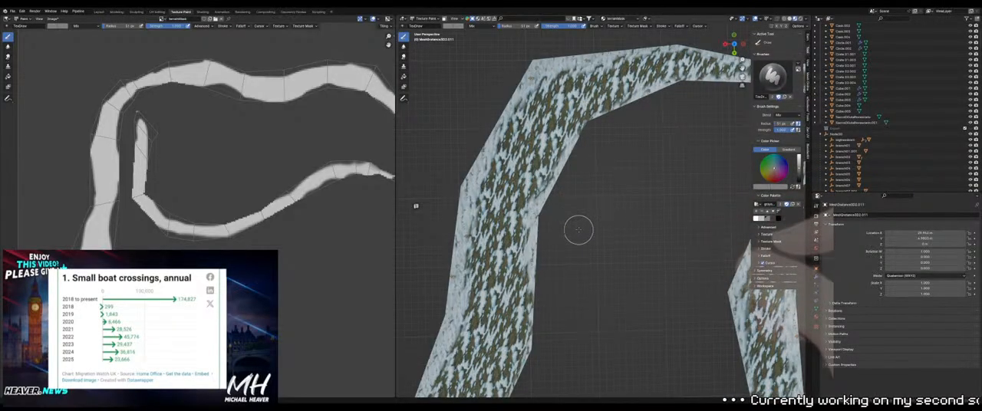
middle_click_drag(579, 230, 562, 184, "shift")
scroll(561, 185, "down", 2)
scroll(584, 204, "down", 1)
Reveal all hidden terrain faces in Edit Mode and return to Texture Paint mode
key("Tab")
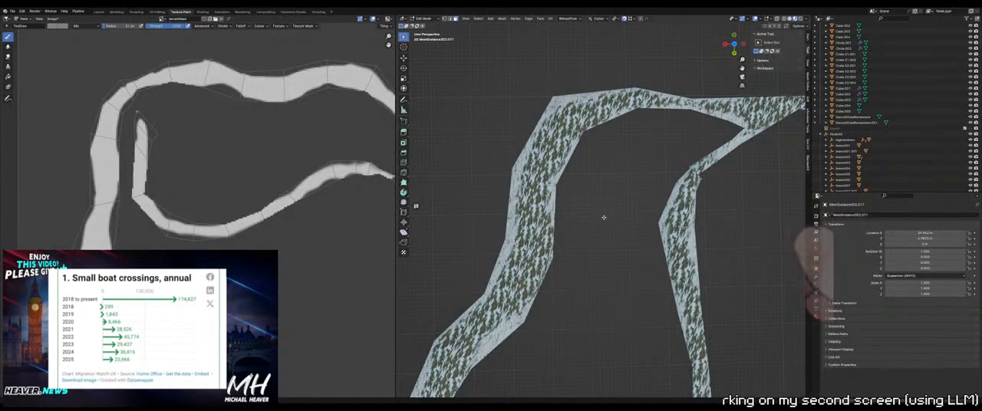
key("alt+h")
key("Tab")
scroll(604, 216, "down", 6)
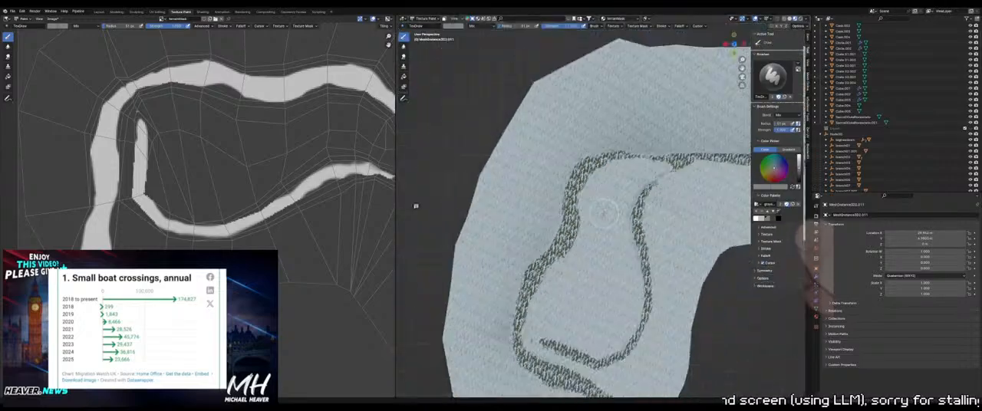
Examine the painted path across the whole terrain from low and close viewpoints
mouse_move(604, 215)
middle_mouse_down()
mouse_move(632, 180)
mouse_move(602, 228)
middle_mouse_up()
middle_click_drag(592, 258, 593, 195)
scroll(544, 222, "up", 5)
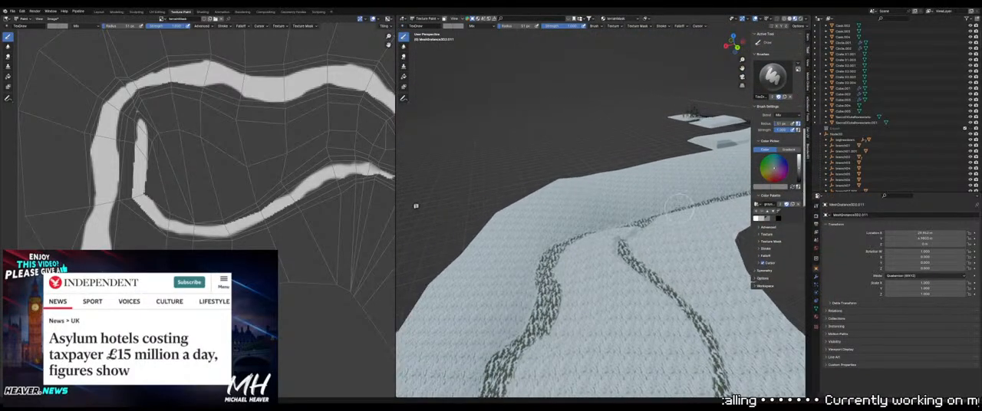
scroll(593, 192, "up", 4)
scroll(593, 192, "down", 2)
scroll(593, 193, "down", 1)
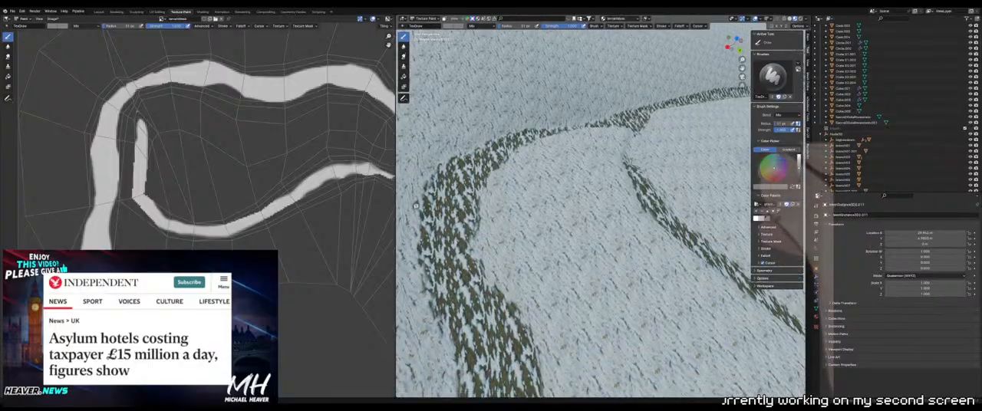
scroll(593, 193, "down", 4)
middle_click_drag(593, 192, 641, 195)
scroll(597, 175, "up", 3)
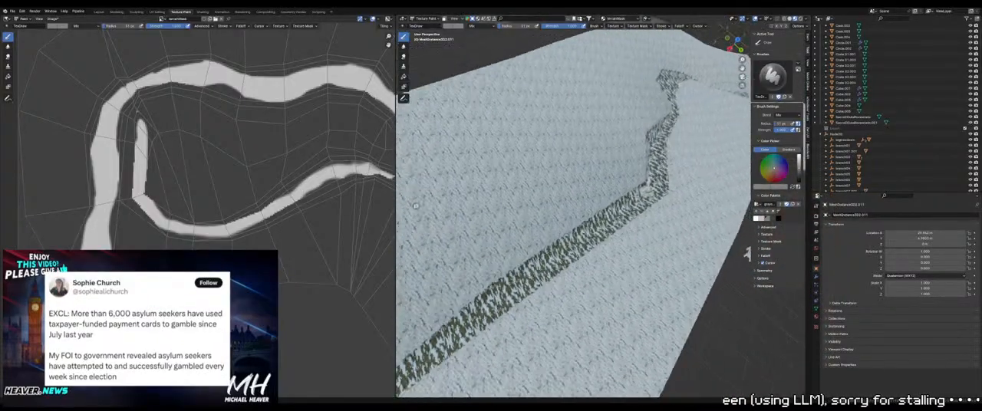
Paint a darker gray snow strip down the middle of the straight path section below the bend
scroll(641, 197, "up", 4)
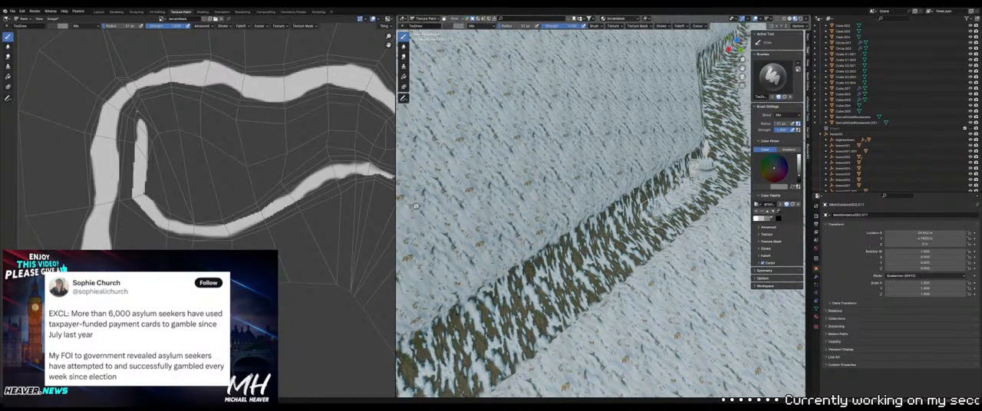
middle_click_drag(581, 262, 629, 193, "shift")
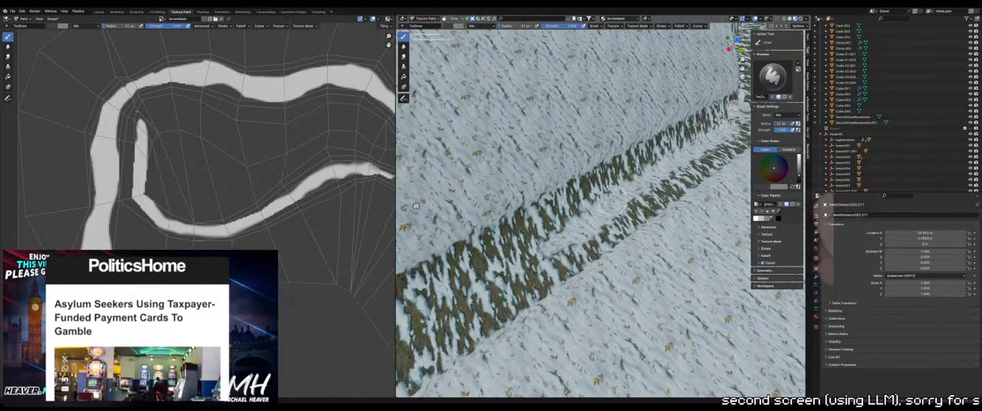
middle_click_drag(570, 238, 632, 181, "shift")
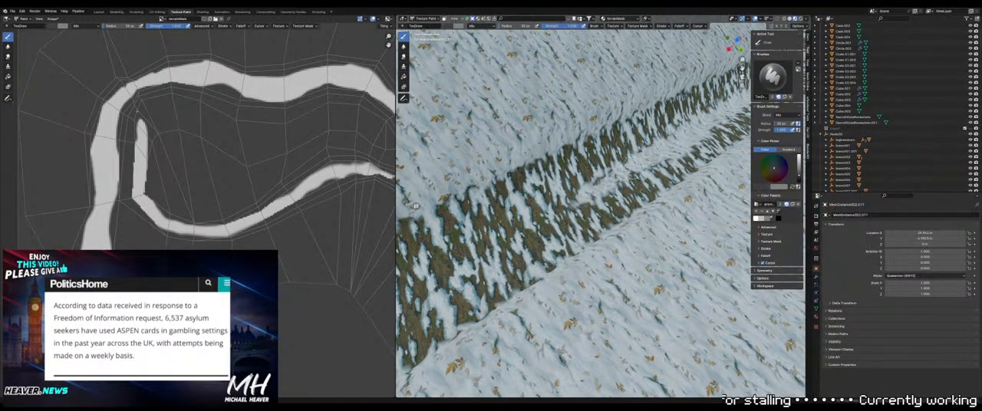
scroll(498, 250, "down", 7)
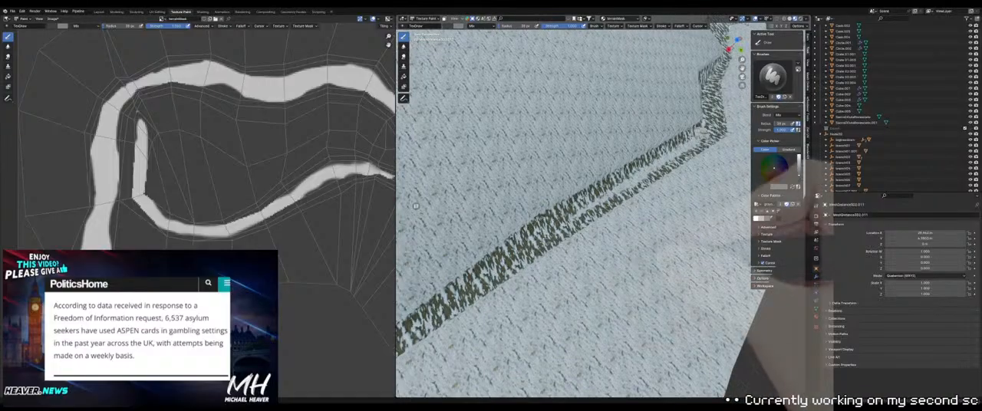
scroll(565, 221, "up", 5)
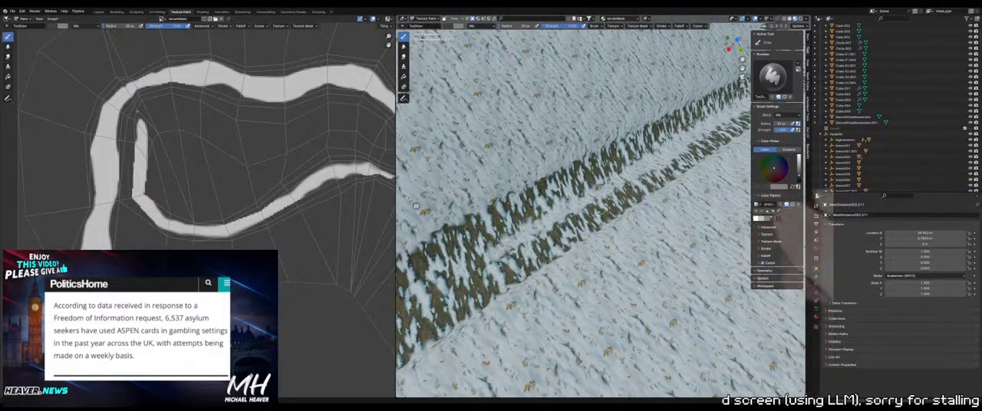
middle_click_drag(601, 186, 660, 135)
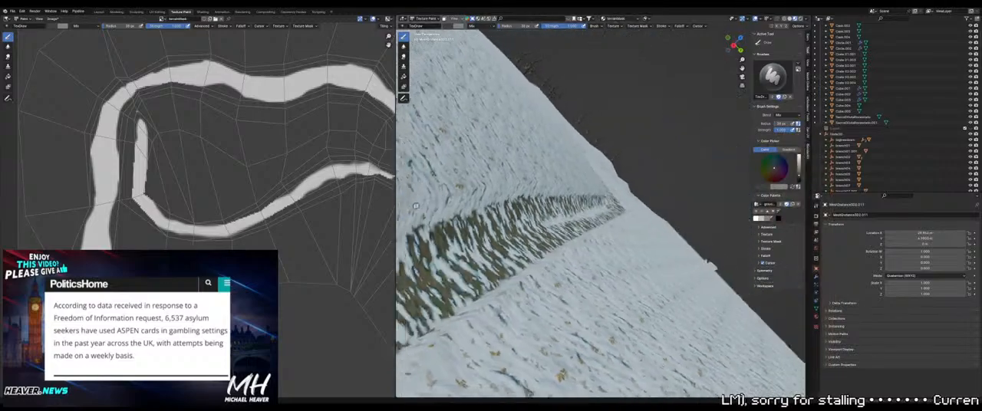
middle_click_drag(580, 217, 577, 270)
scroll(601, 184, "up", 4)
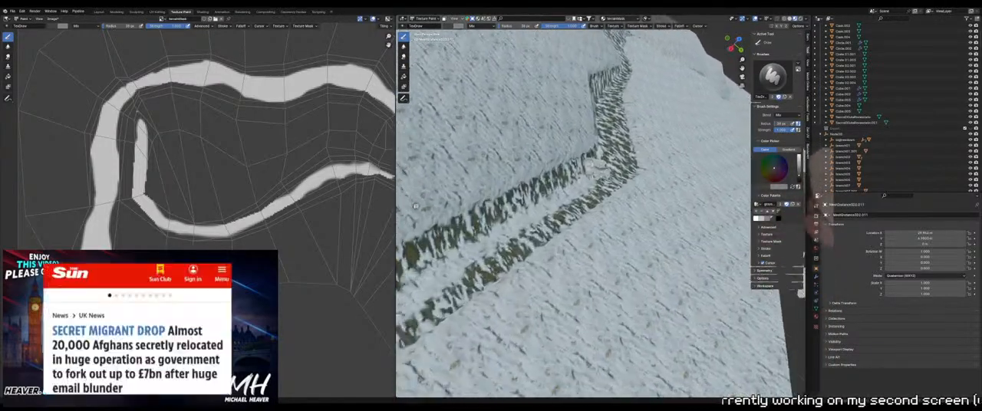
scroll(626, 238, "up", 4)
scroll(625, 235, "down", 5)
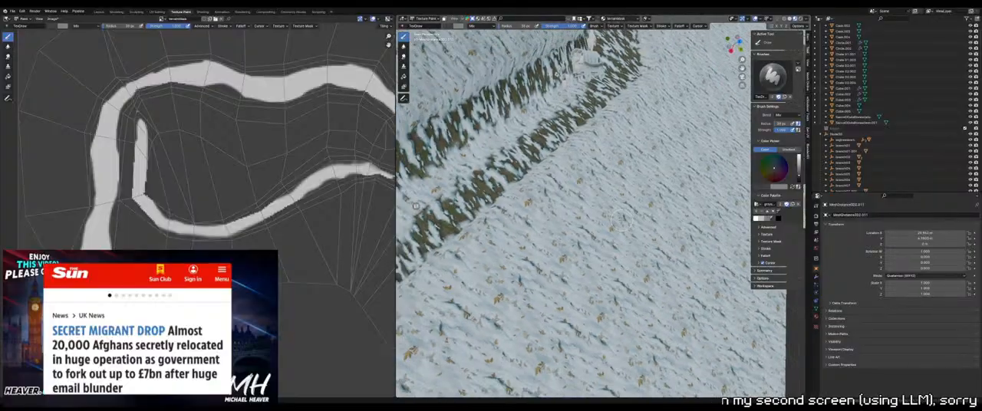
Focus the view on the path face beside the bend and extend the darker gray center strip around the bend and up the path
key("Tab")
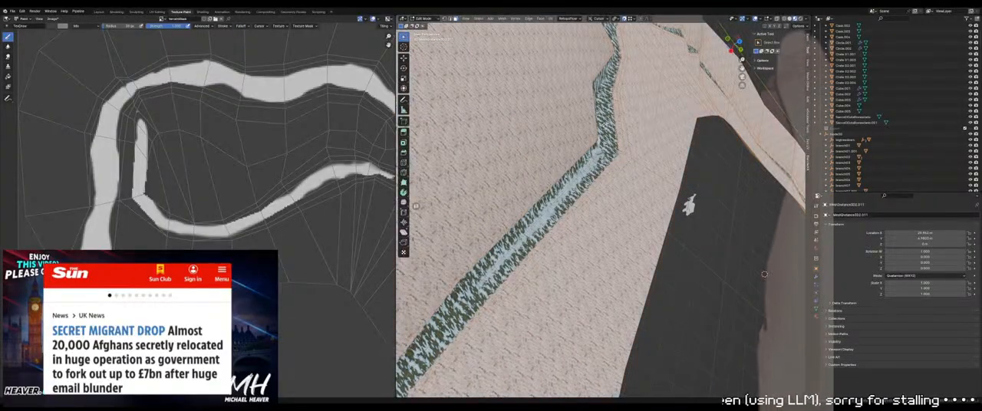
key("KP_Decimal")
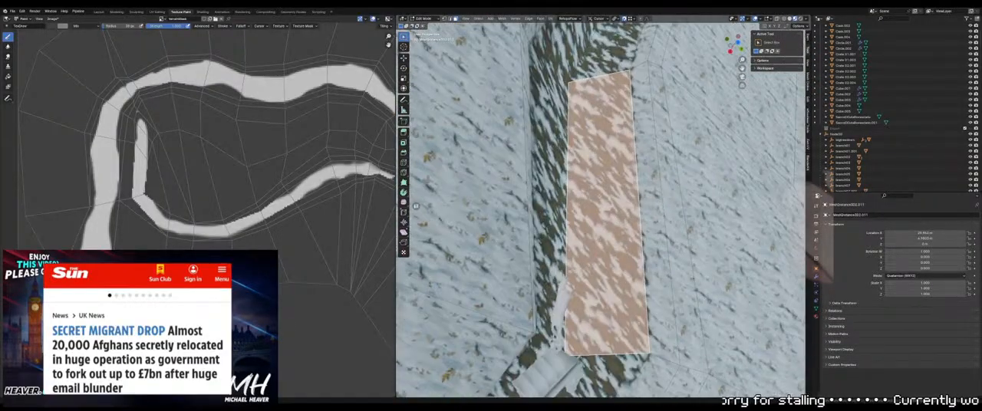
scroll(653, 201, "down", 4)
middle_click_drag(653, 201, 628, 167)
key("Tab")
scroll(415, 206, "up", 2)
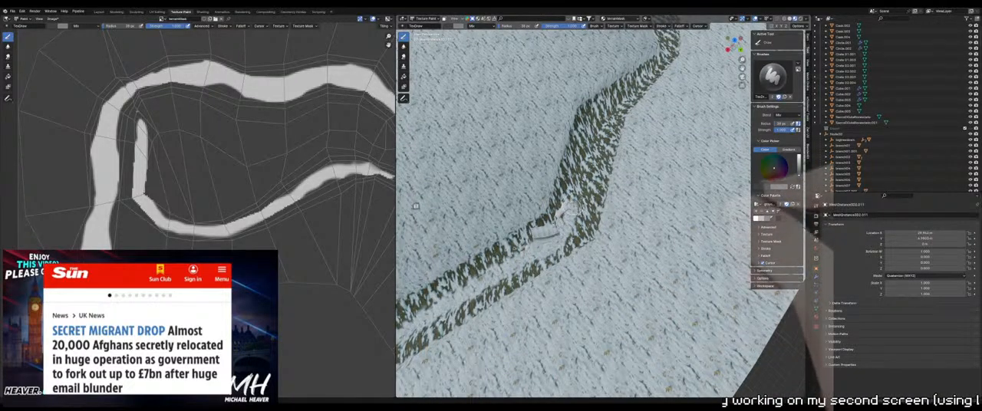
middle_click_drag(571, 208, 566, 241)
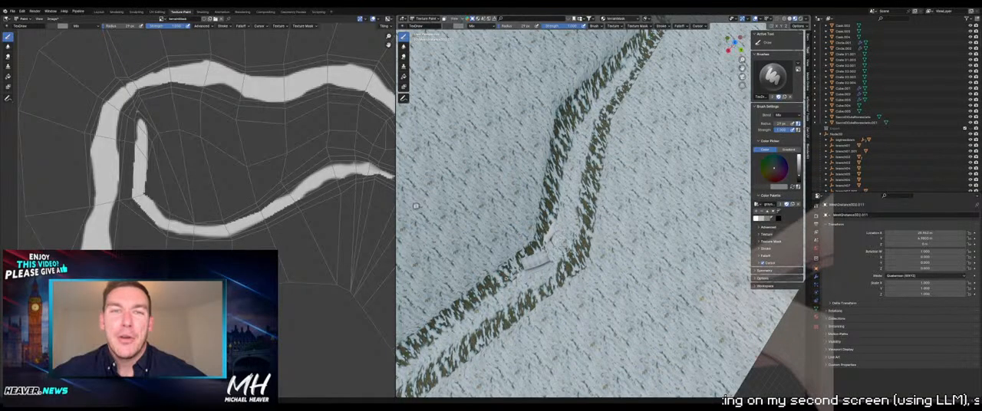
middle_click_drag(573, 213, 552, 244)
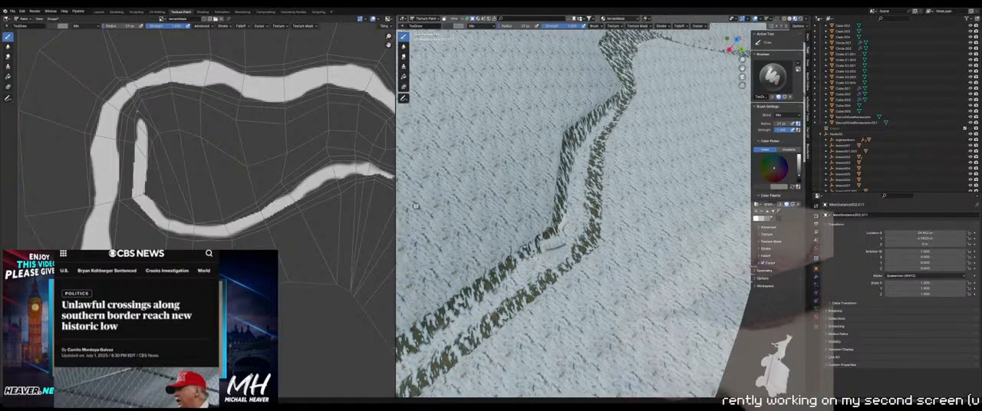
Switch to a lighter gray and retouch the center strip along the straight path section below the bend
middle_click_drag(555, 246, 608, 179)
scroll(623, 175, "up", 5)
scroll(575, 240, "down", 4)
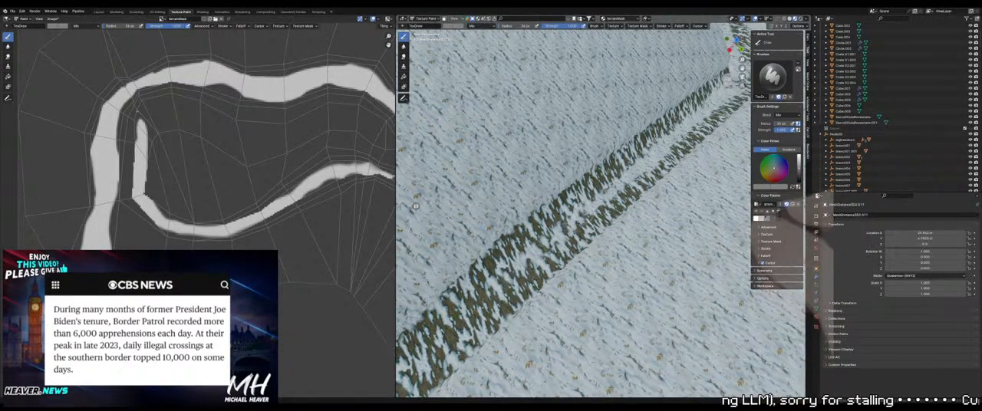
scroll(581, 220, "up", 8)
middle_click_drag(581, 220, 529, 249)
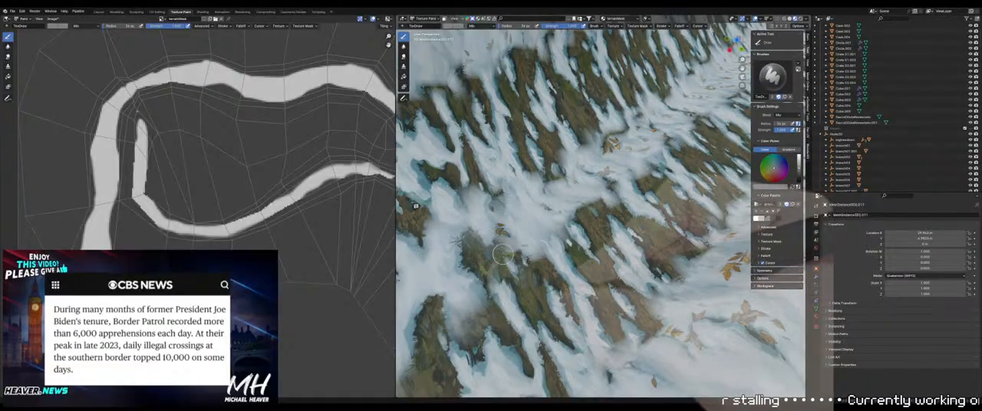
scroll(564, 236, "down", 8)
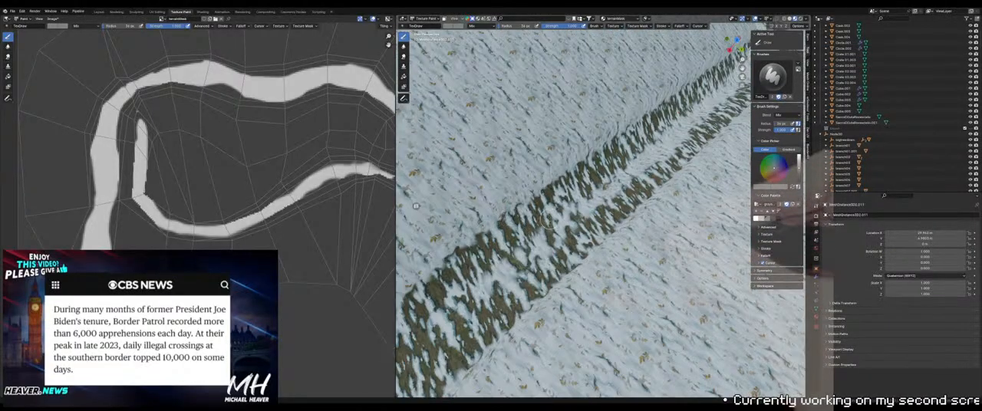
scroll(565, 236, "up", 3)
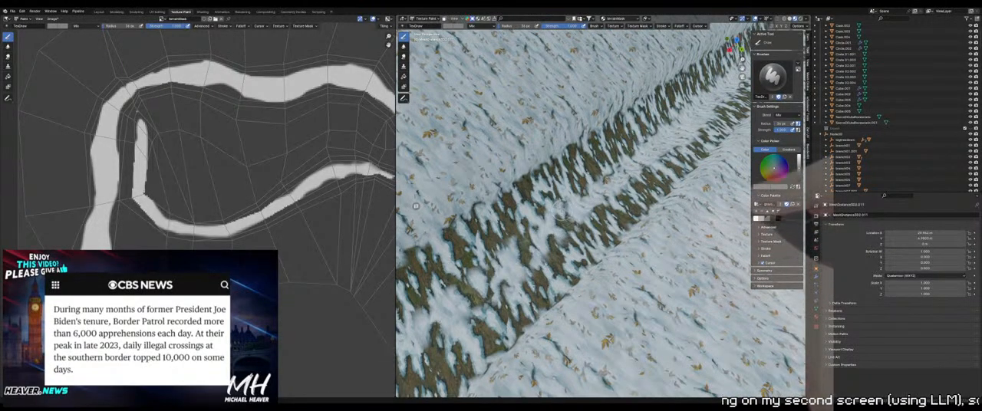
scroll(562, 247, "down", 5)
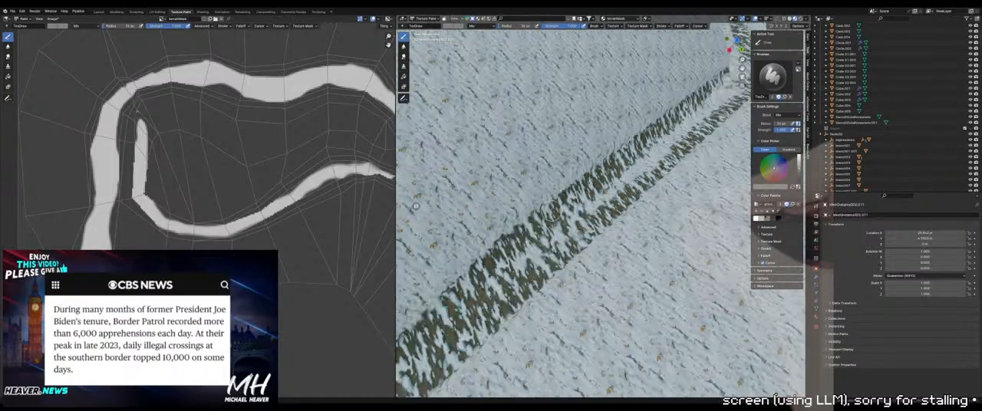
middle_click_drag(646, 204, 572, 218)
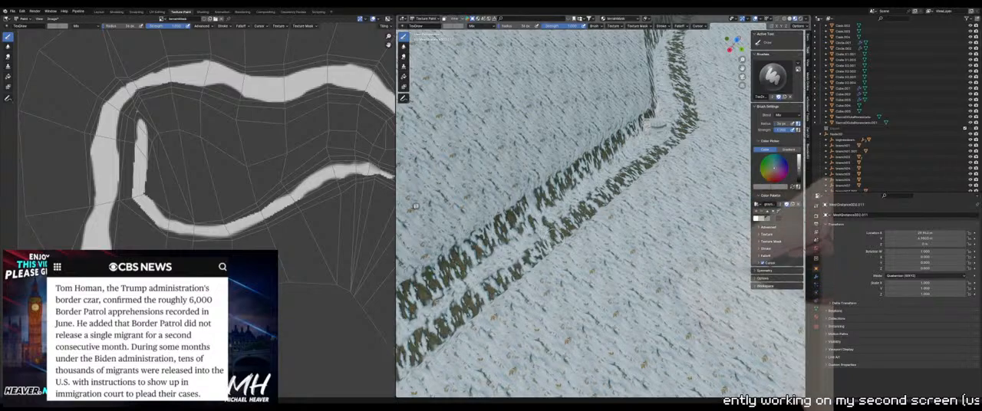
Switch the brush color to white and paint bare-ground patches along the two tracks of the straight path section
middle_click_drag(416, 207, 436, 192)
middle_click_drag(741, 144, 742, 241)
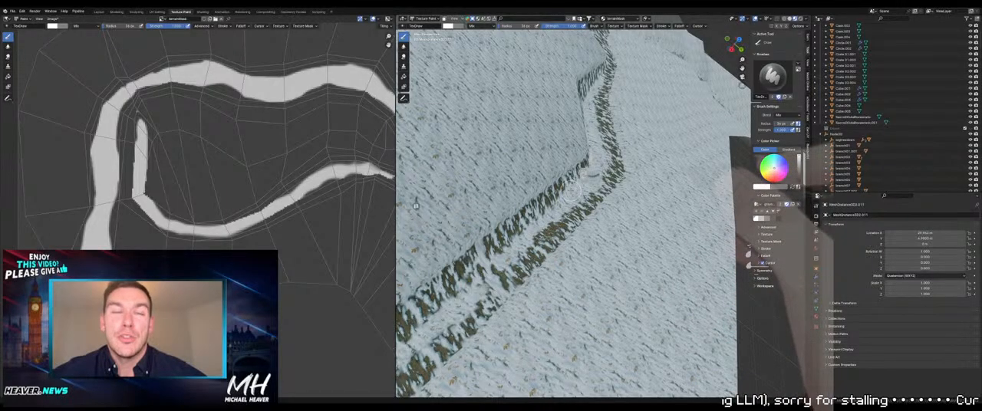
middle_click_drag(569, 189, 552, 219)
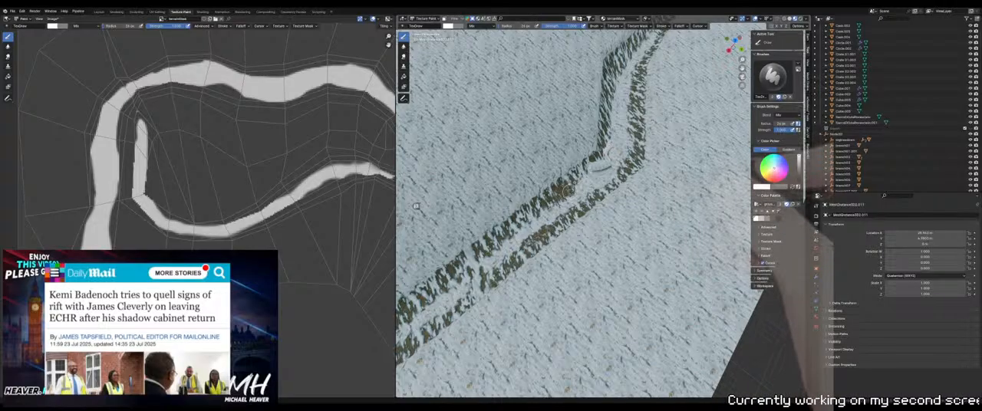
middle_click_drag(564, 194, 552, 162)
scroll(590, 157, "up", 3)
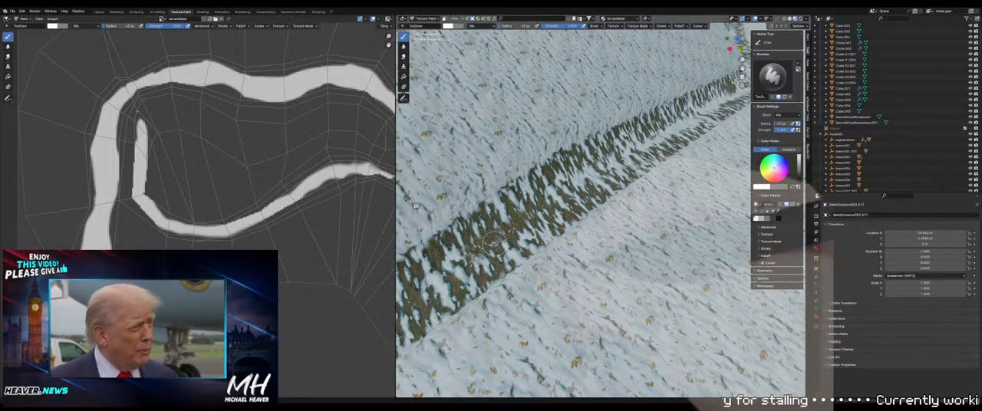
mouse_move(495, 243)
middle_mouse_down("shift")
mouse_move(549, 268)
mouse_move(566, 232)
middle_mouse_up("shift")
scroll(549, 268, "down", 4)
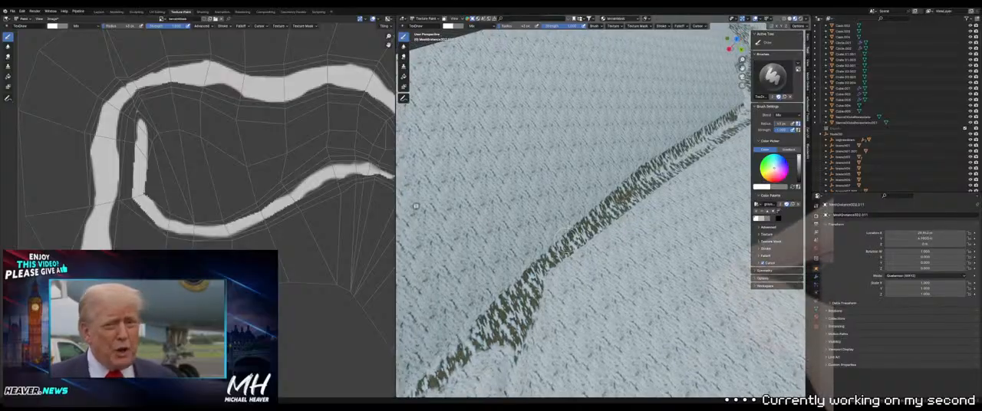
Resize the brush and dab white bare-ground patches onto the next two curves of the path
scroll(416, 205, "up", 5)
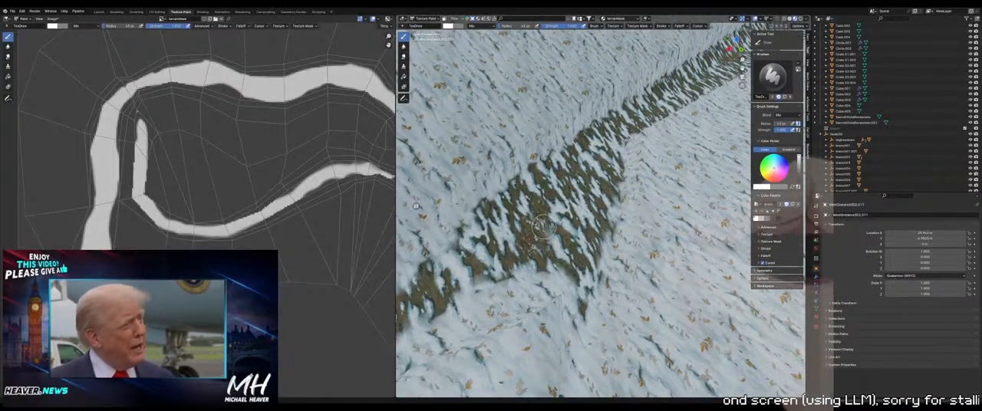
key("f")
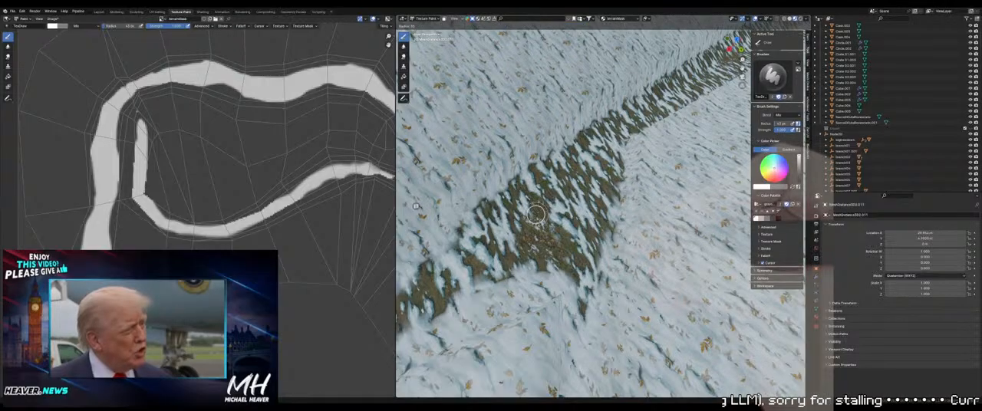
left_click(532, 210)
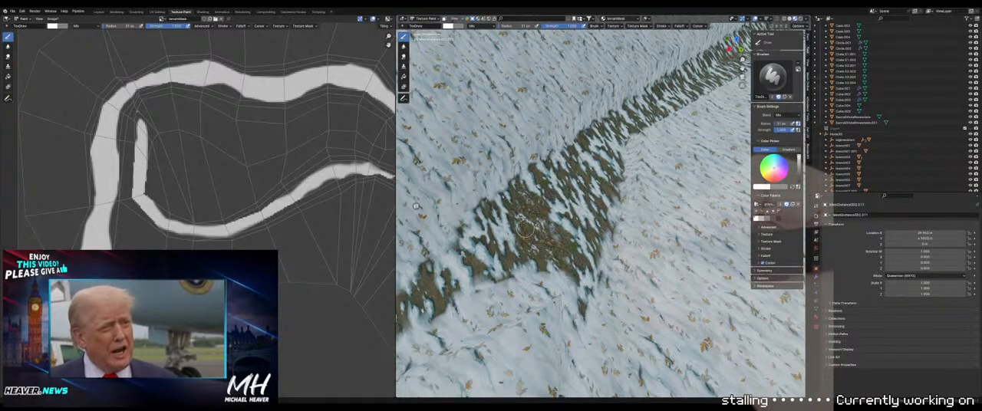
scroll(556, 241, "down", 7)
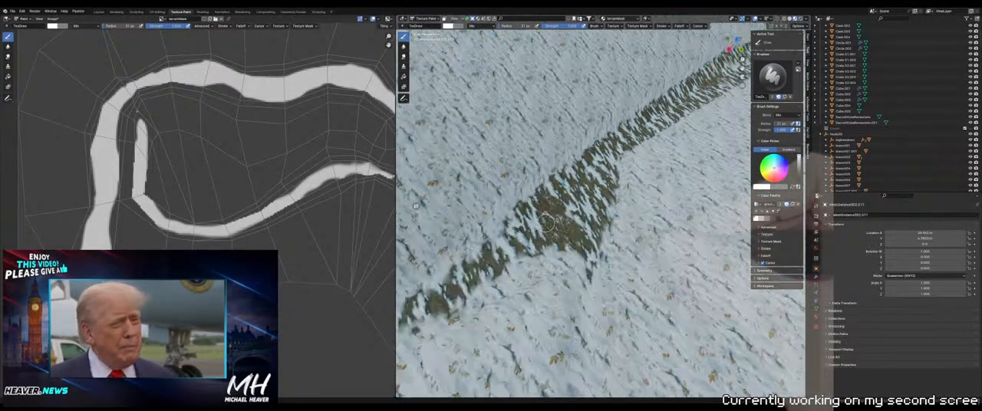
scroll(576, 215, "up", 7)
scroll(576, 216, "up", 2)
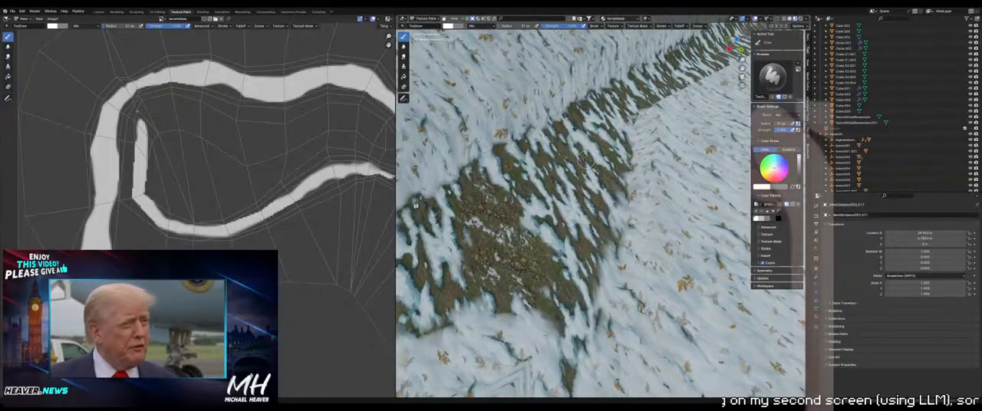
scroll(575, 177, "down", 3)
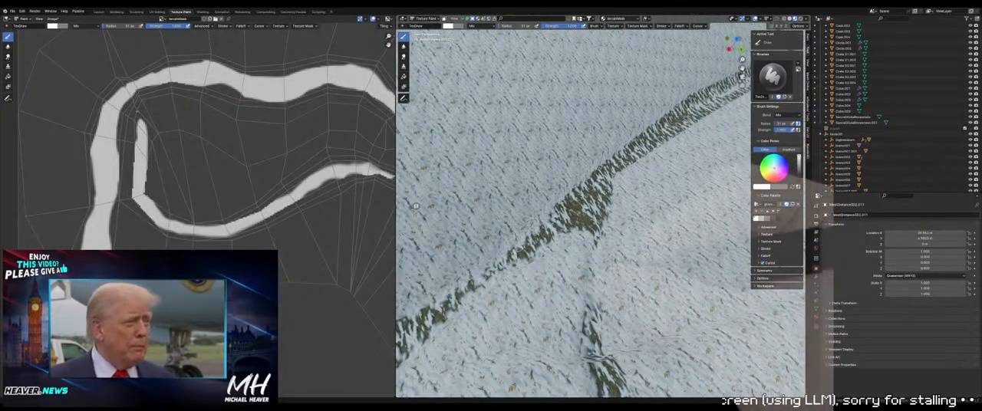
scroll(574, 177, "up", 1)
scroll(575, 176, "down", 4)
middle_click_drag(575, 176, 595, 193)
scroll(595, 193, "up", 4)
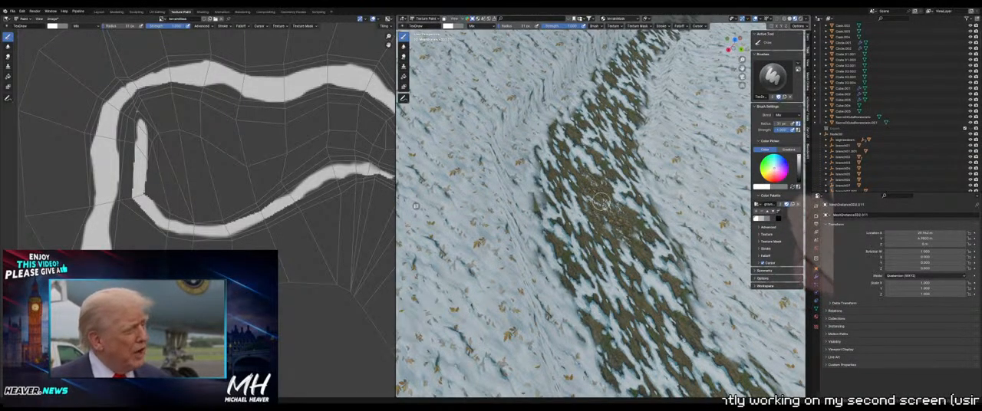
scroll(600, 214, "down", 5)
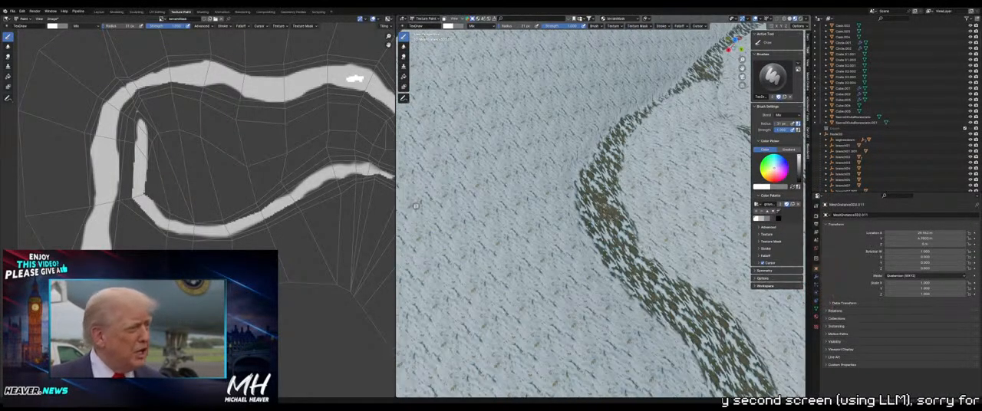
Undo the last white stroke, paint a gray snow strip along the following curve's edge, and trim it with lighter gray
middle_click_drag(600, 214, 462, 146, "shift")
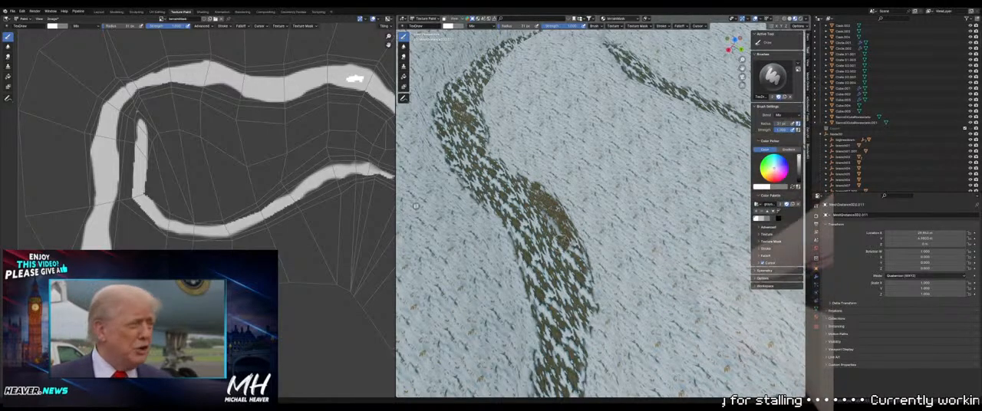
key("ctrl+z")
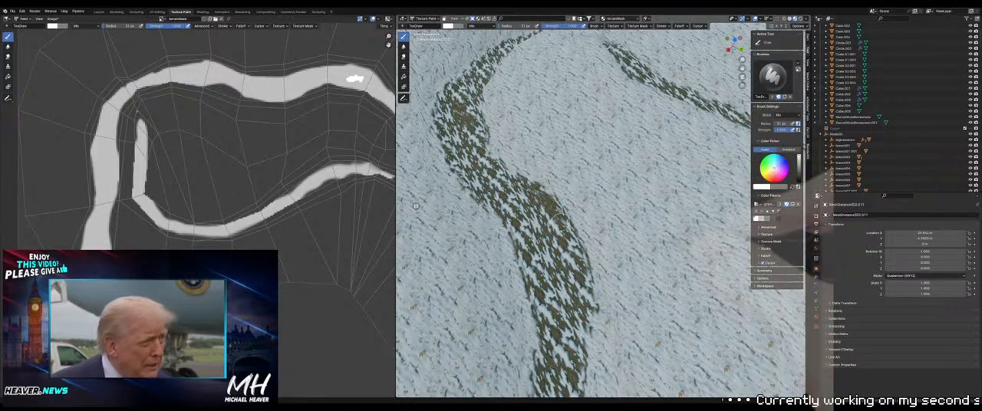
mouse_move(536, 192)
middle_mouse_down()
mouse_move(518, 164)
mouse_move(528, 187)
middle_mouse_up()
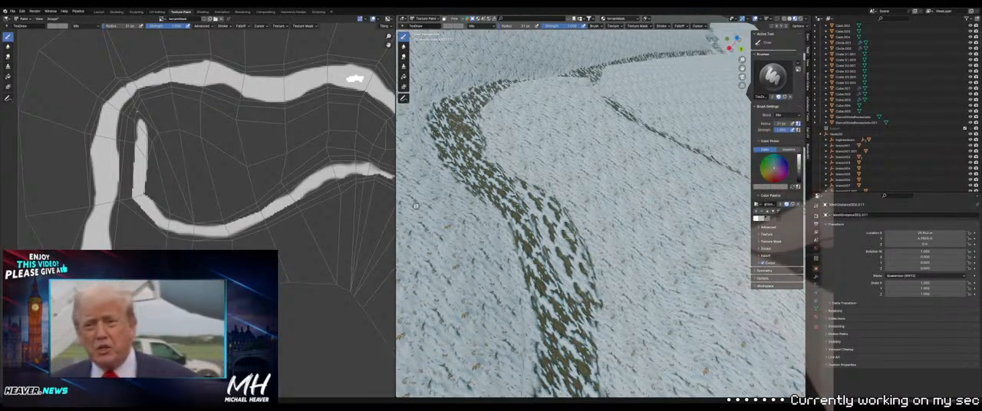
mouse_move(587, 302)
middle_mouse_down()
mouse_move(593, 261)
mouse_move(612, 265)
mouse_move(606, 292)
middle_mouse_up()
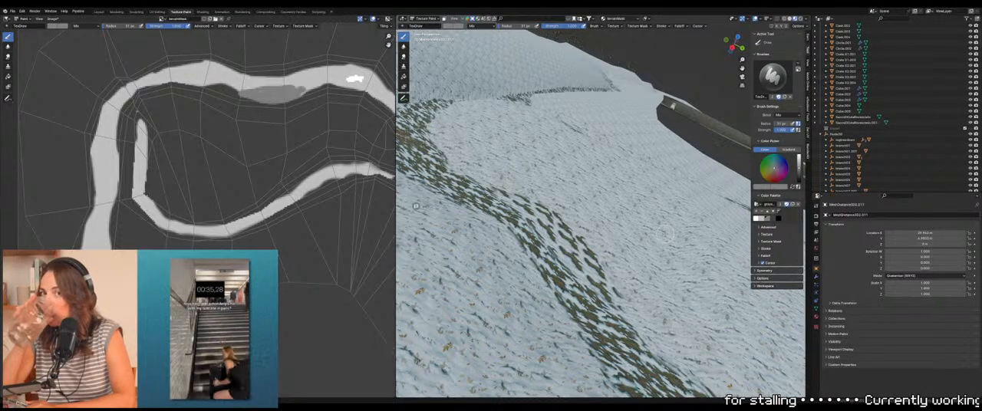
mouse_move(259, 313)
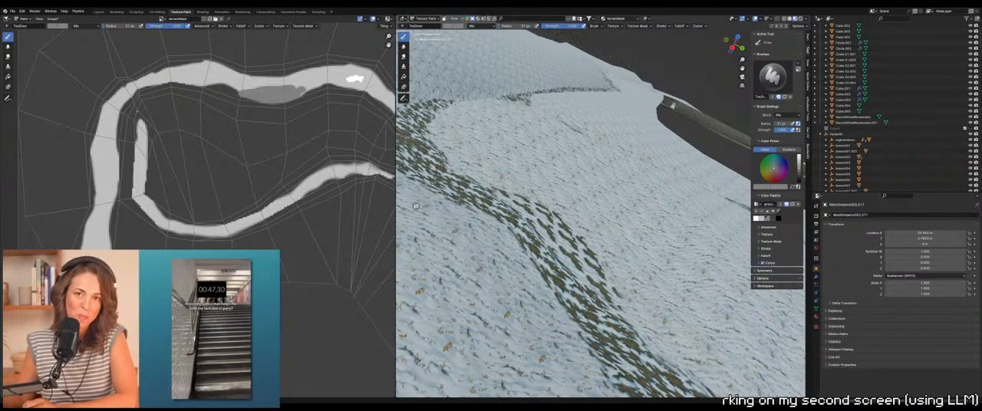
middle_click_drag(598, 215, 596, 222)
mouse_move(415, 206)
middle_mouse_down()
mouse_move(418, 215)
mouse_move(415, 206)
middle_mouse_up()
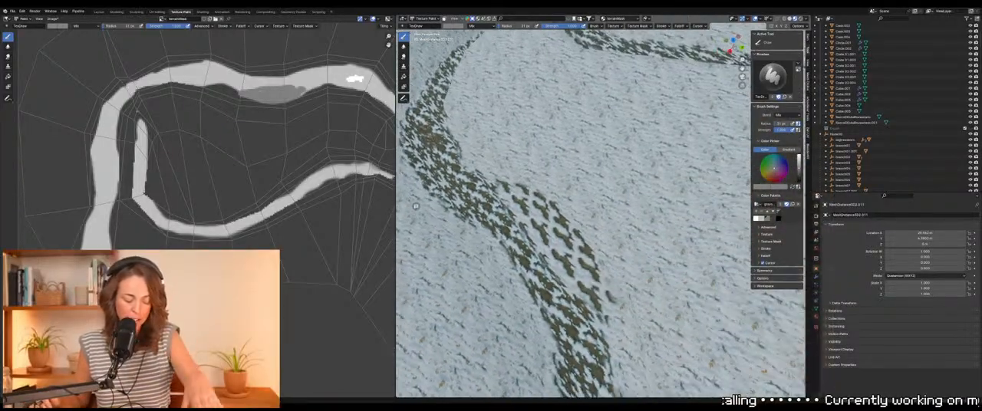
left_click(764, 219)
left_click_drag(298, 90, 270, 89)
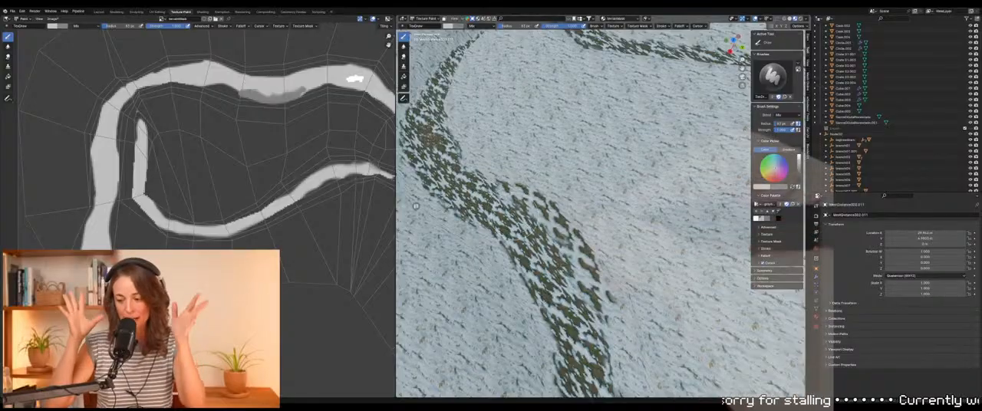
Dab small darker gray snow spots along the gray strip, adjusting the brush size between strokes
left_click(564, 292)
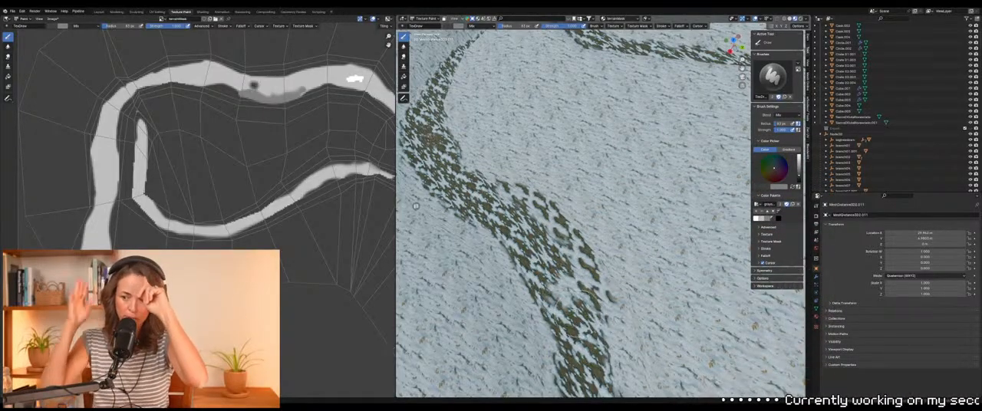
key("ctrl+z")
left_click(583, 296)
key("f")
left_click(569, 269)
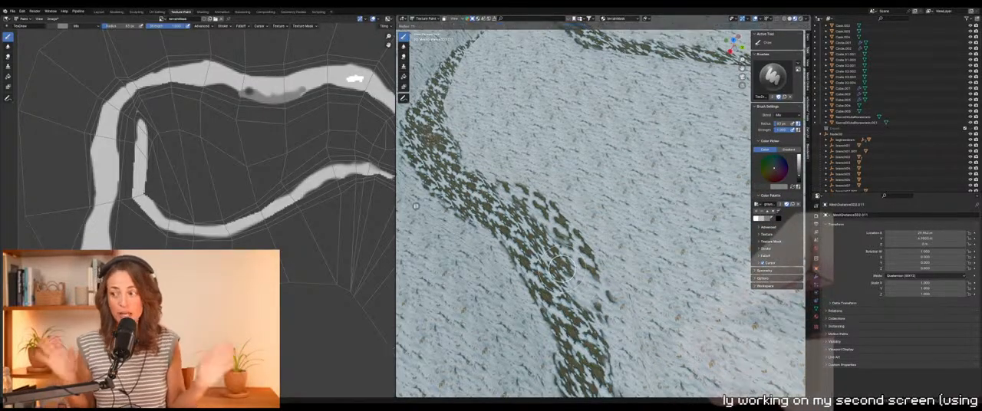
left_click(526, 207)
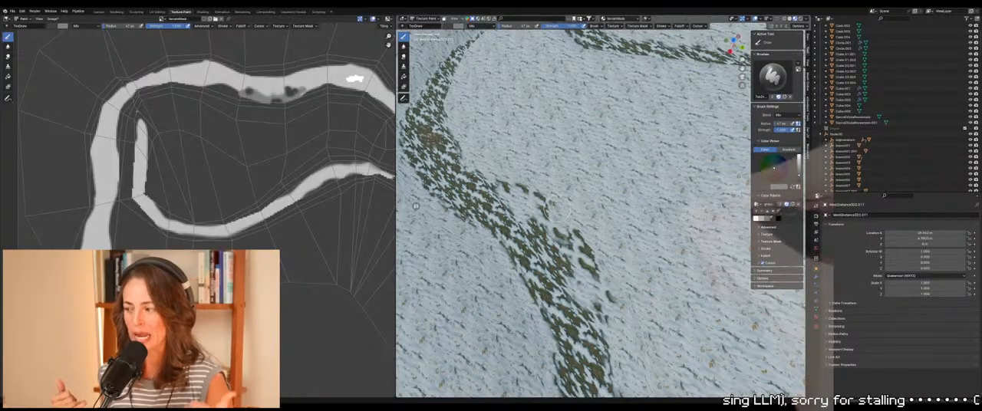
Add irregular gray snow patches before the strip and along the opposite side of the path curve
middle_click_drag(589, 235, 560, 179)
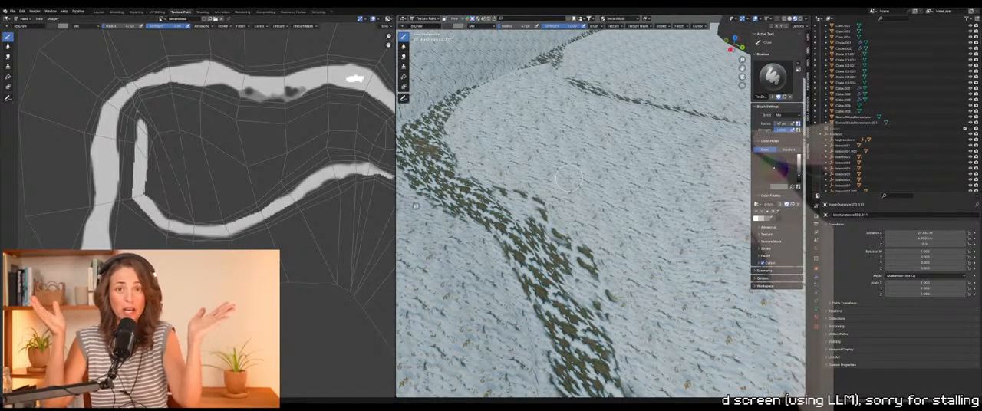
middle_click_drag(568, 178, 606, 192)
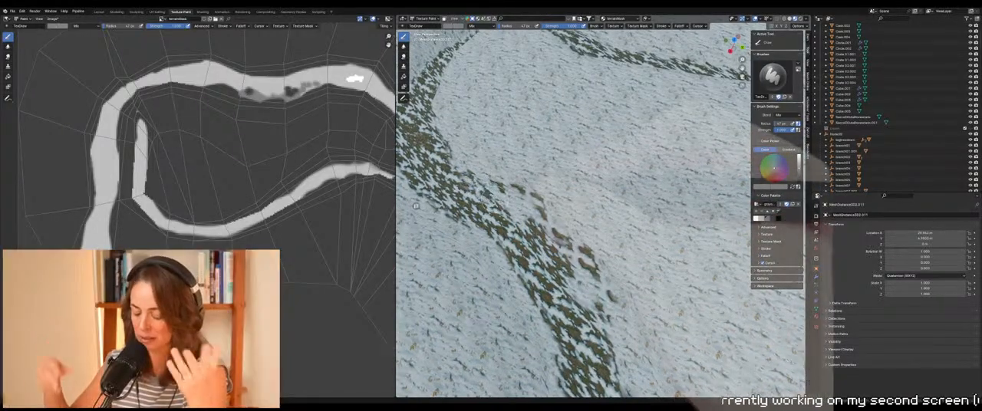
middle_click_drag(416, 206, 436, 179)
middle_click_drag(502, 256, 507, 256)
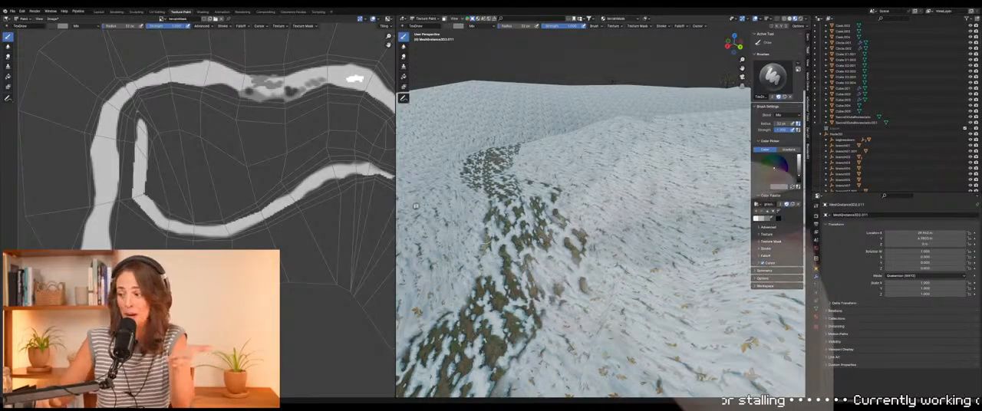
Paint a gray snow patch on the outer edge of the next path stretch and dab black snow spots over it
mouse_move(482, 193)
middle_mouse_down()
mouse_move(481, 206)
mouse_move(486, 189)
middle_mouse_up()
middle_click_drag(554, 242, 550, 250)
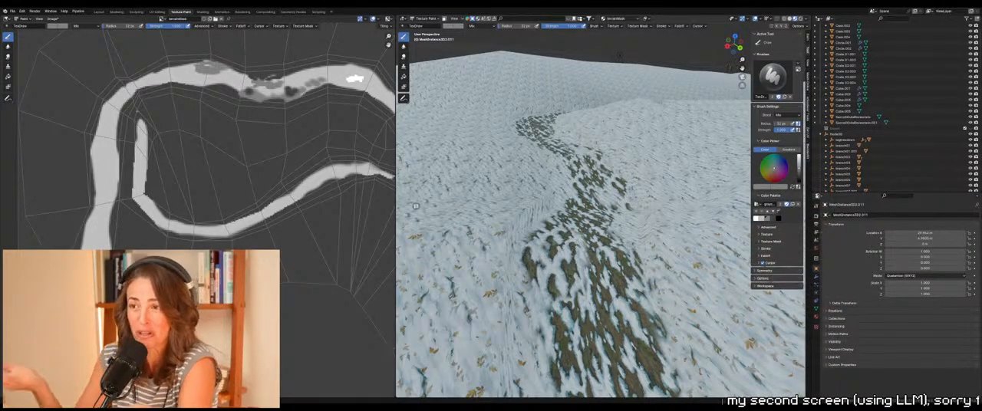
left_click(777, 218)
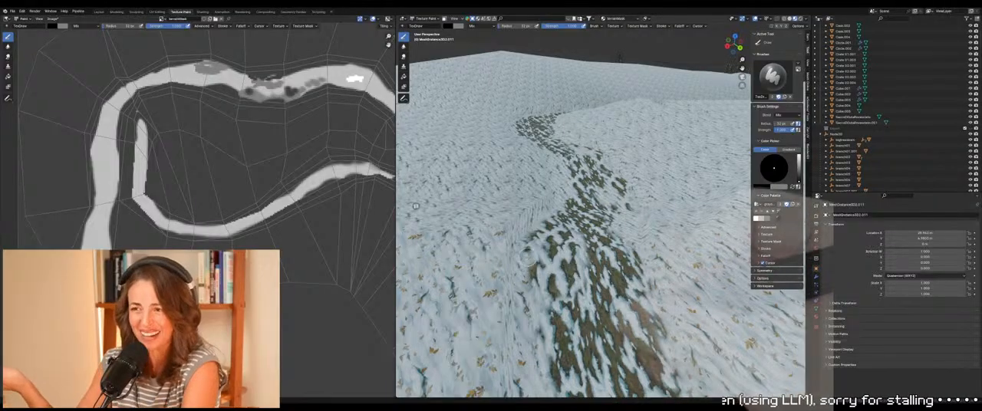
left_click(540, 238)
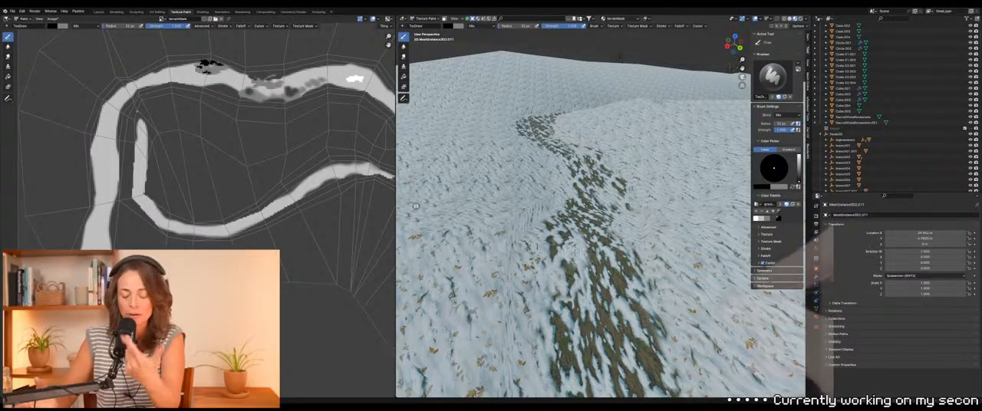
Switch to light gray, reduce the brush size, and retouch the darker patches along the path curve
scroll(577, 248, "down", 6)
middle_click_drag(590, 250, 611, 265)
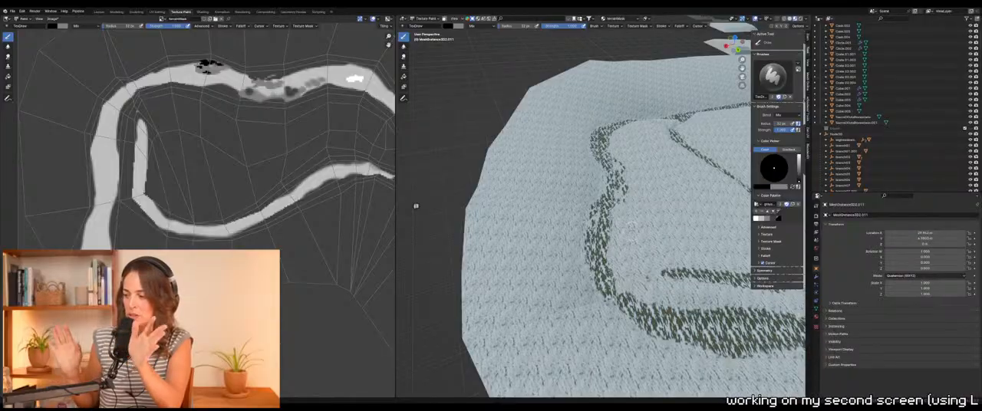
mouse_move(632, 224)
middle_mouse_down("shift")
mouse_move(598, 257)
mouse_move(529, 201)
mouse_move(512, 172)
middle_mouse_up("shift")
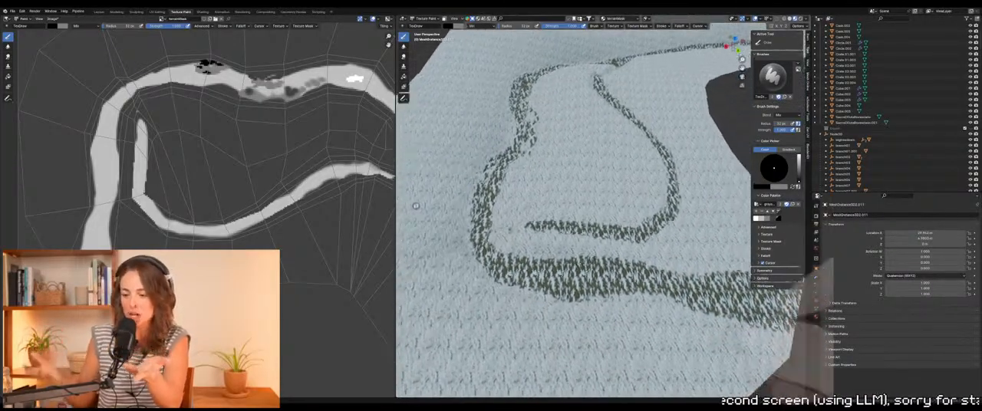
middle_click_drag(416, 206, 476, 337)
scroll(416, 205, "down", 3)
scroll(416, 206, "up", 6)
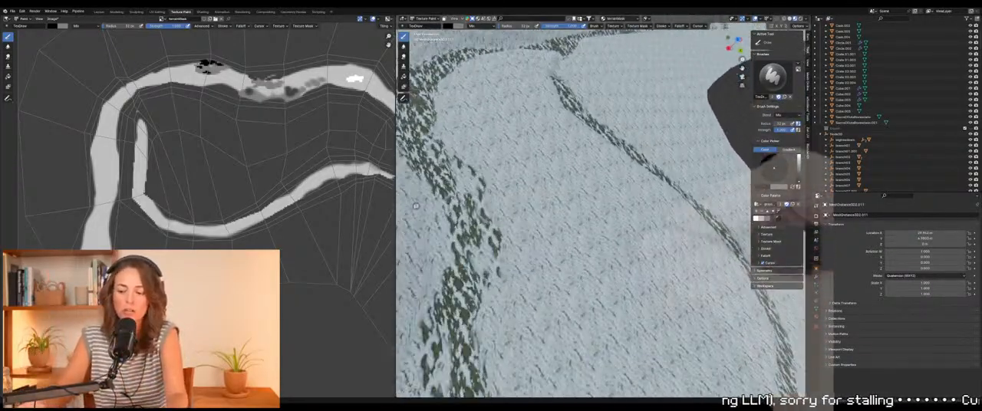
mouse_move(416, 206)
middle_mouse_down("shift")
mouse_move(464, 216)
mouse_move(392, 196)
mouse_move(384, 141)
mouse_move(416, 205)
middle_mouse_up("shift")
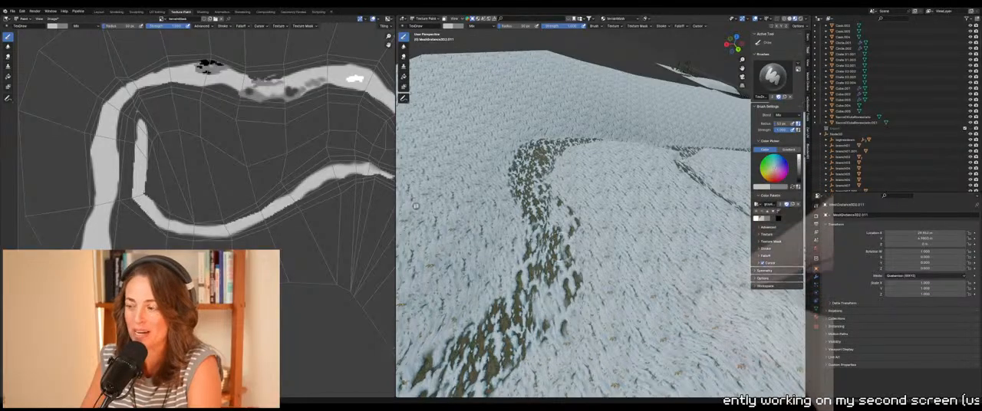
key("f")
left_click(540, 266)
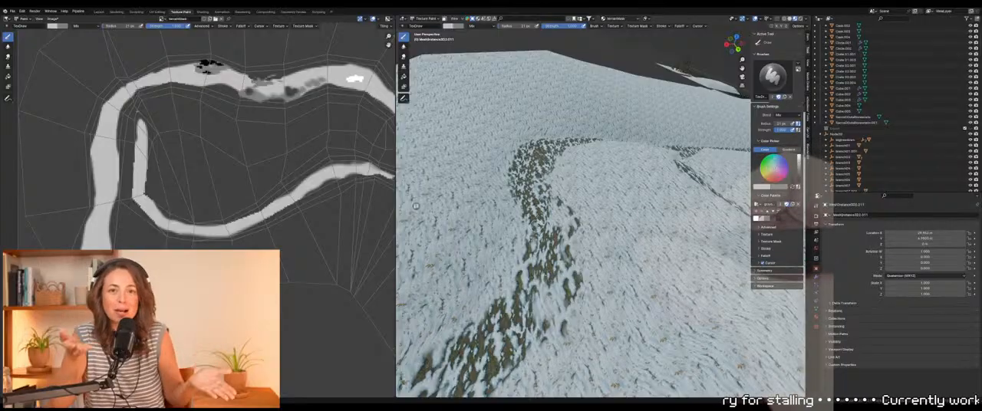
middle_click_drag(535, 248, 565, 245)
Try black strokes on the snow beside the path at different brush sizes
middle_click_drag(416, 206, 423, 247)
scroll(416, 206, "down", 5)
scroll(416, 205, "up", 10)
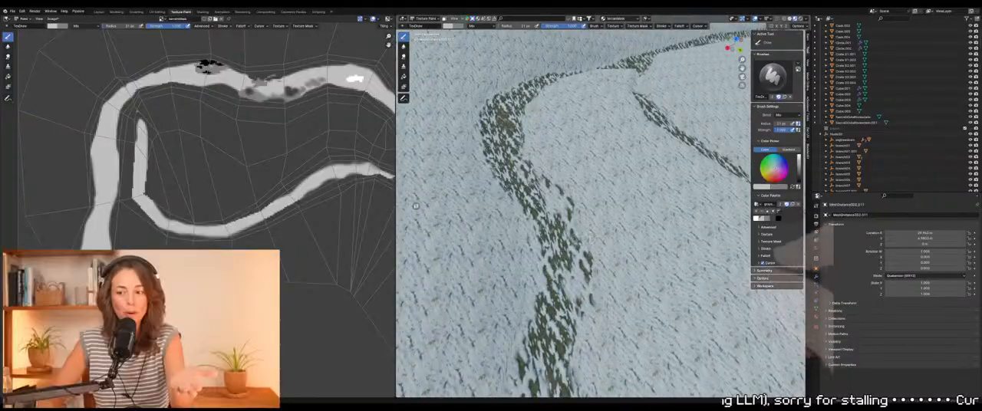
scroll(416, 206, "down", 1)
middle_click_drag(415, 206, 411, 179)
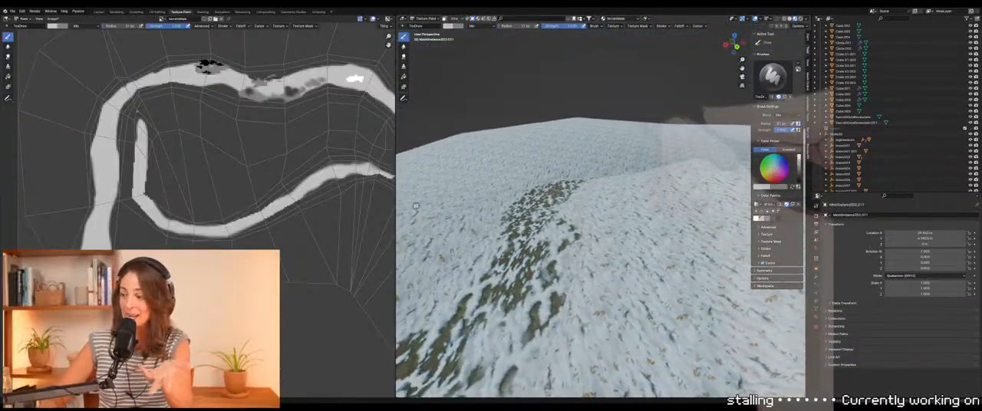
middle_click_drag(416, 205, 423, 205)
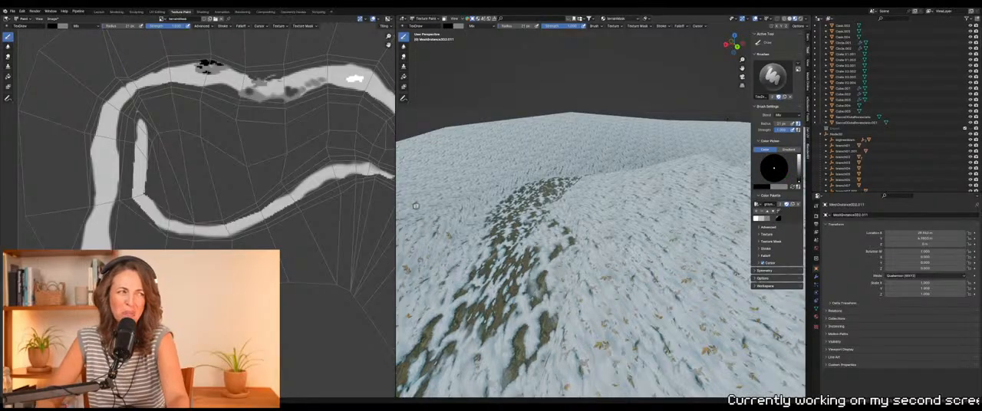
left_click_drag(603, 236, 618, 236)
key("ctrl+z")
key("f")
left_click(633, 236)
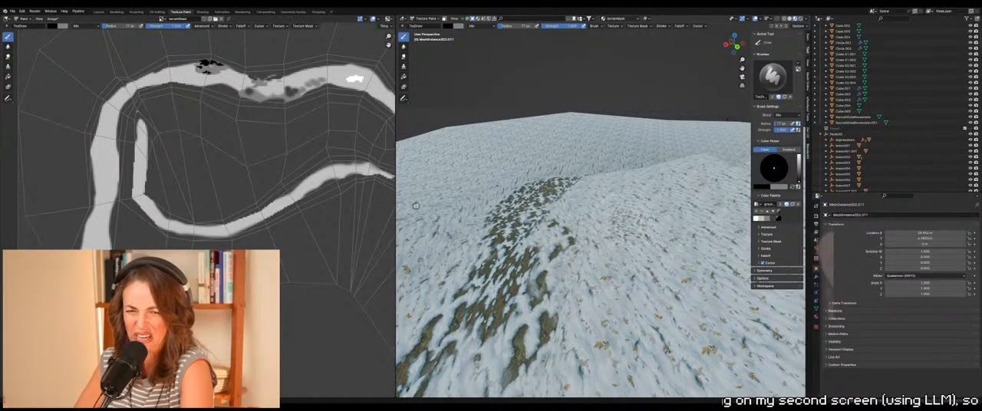
left_click(731, 115)
middle_click_drag(730, 115, 730, 144)
key("ctrl+z")
key("f")
left_click(720, 144)
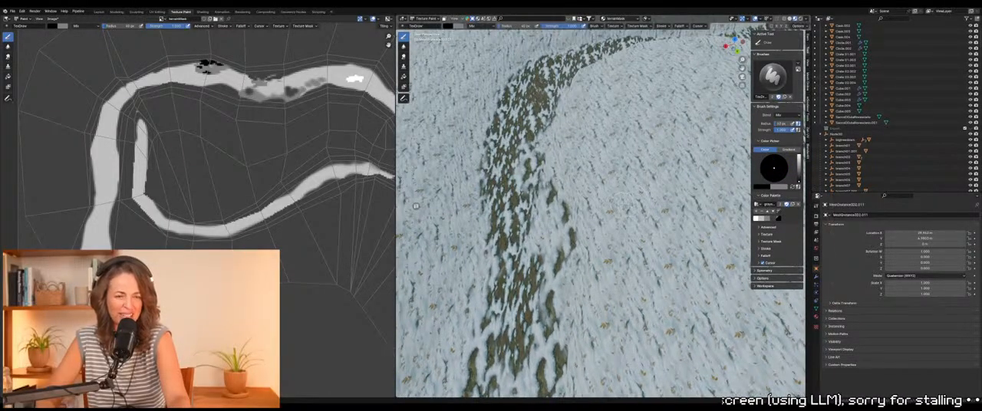
Select the ground face between the clearing and the path in Edit Mode, center the view on it, and return to Texture Paint mode
scroll(616, 200, "down", 2)
middle_click_drag(616, 201, 223, 38)
scroll(589, 244, "down", 2)
scroll(416, 205, "up", 2)
middle_click_drag(416, 206, 448, 184, "shift")
scroll(415, 205, "up", 5)
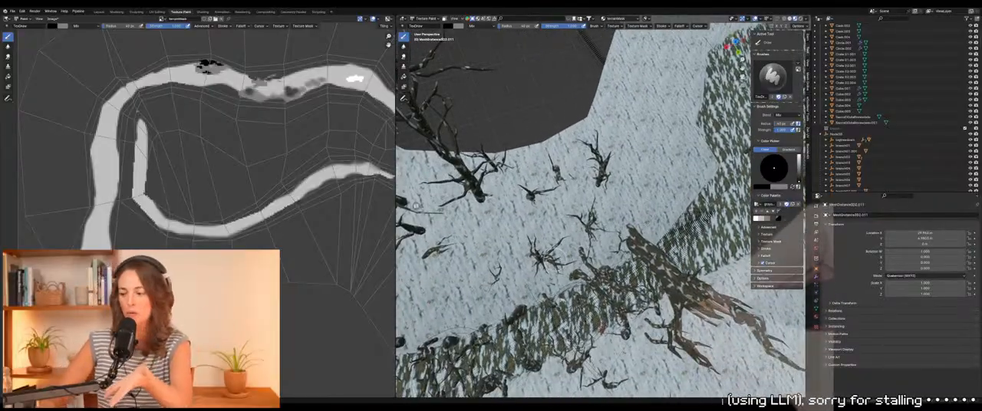
key("Tab")
left_click(531, 230)
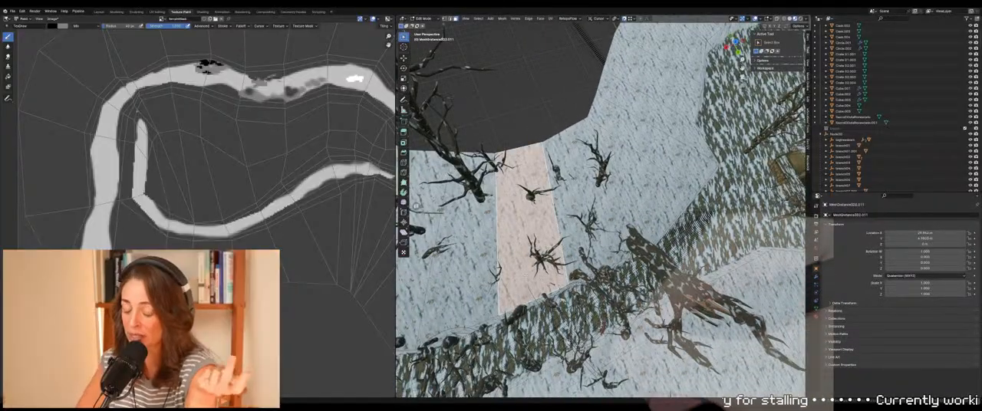
key("KP_Decimal")
scroll(416, 206, "down", 6)
middle_click_drag(415, 206, 431, 208)
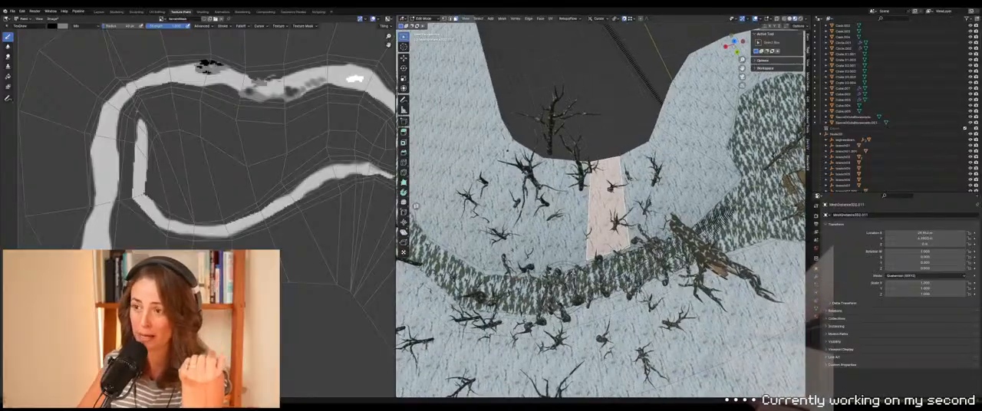
key("Tab")
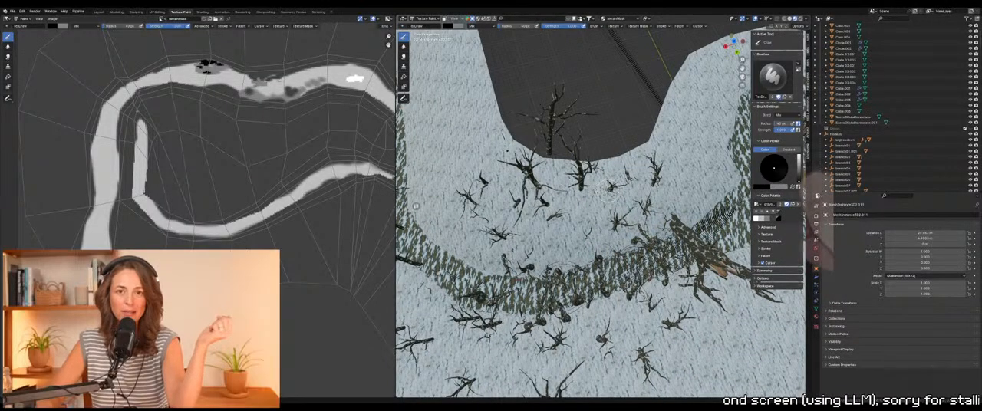
Paint black leaf-litter patches on the snow around the bare trees between the clearing and the path
scroll(582, 199, "up", 3)
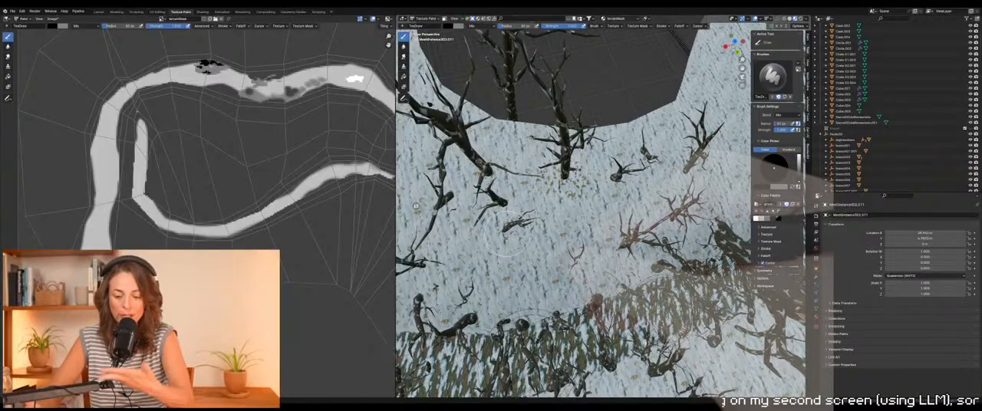
middle_click_drag(505, 228, 591, 248, "shift")
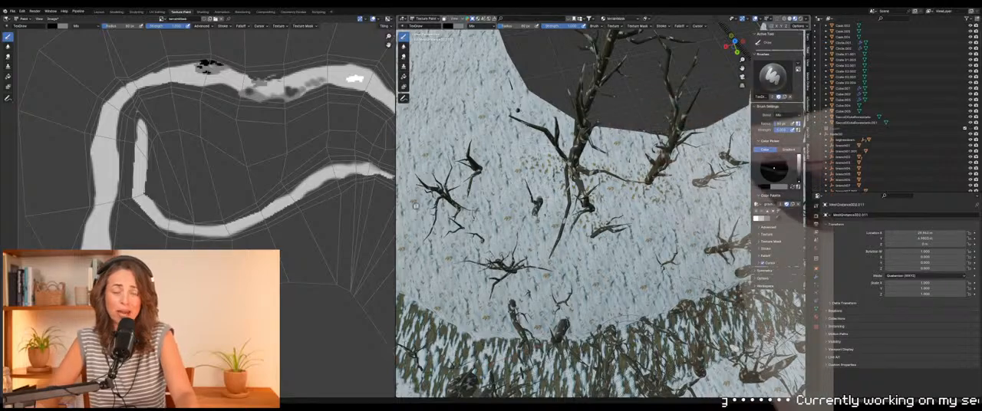
middle_click_drag(591, 248, 628, 209, "shift")
key("f")
left_click(625, 223)
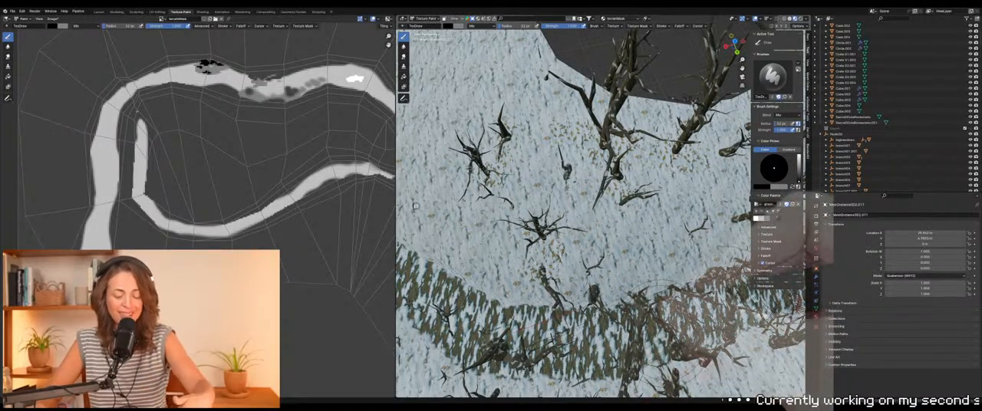
Resize the brush and extend the black leaf-litter patches around the shrubs and fallen branch toward the path edge
key("f")
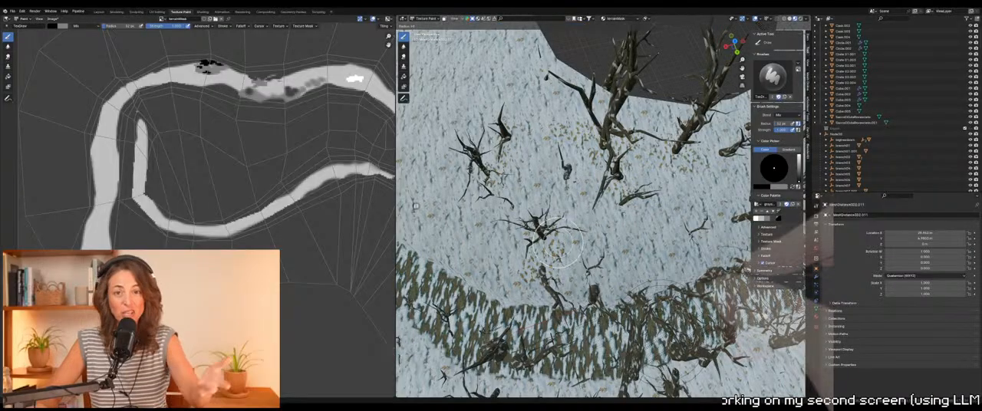
left_click(557, 243)
mouse_move(675, 296)
middle_mouse_down()
mouse_move(588, 160)
mouse_move(589, 307)
mouse_move(581, 297)
mouse_move(601, 307)
mouse_move(600, 355)
middle_mouse_up()
left_click(601, 296)
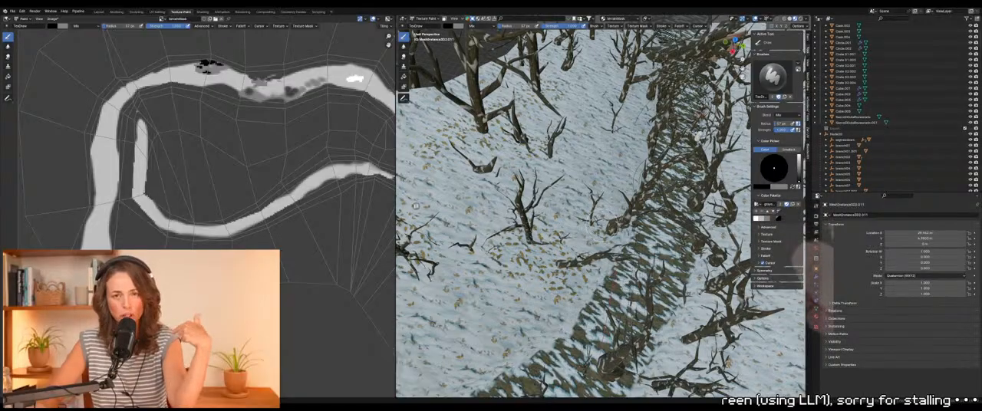
middle_click_drag(600, 355, 581, 329)
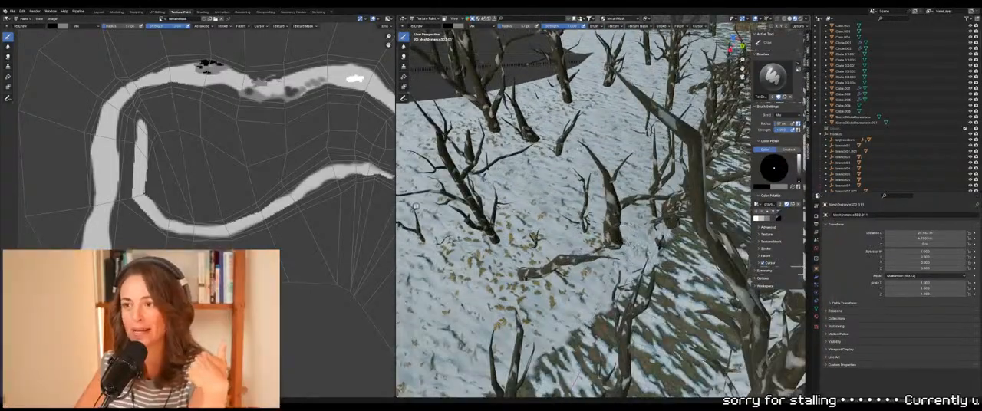
middle_click_drag(611, 254, 678, 302)
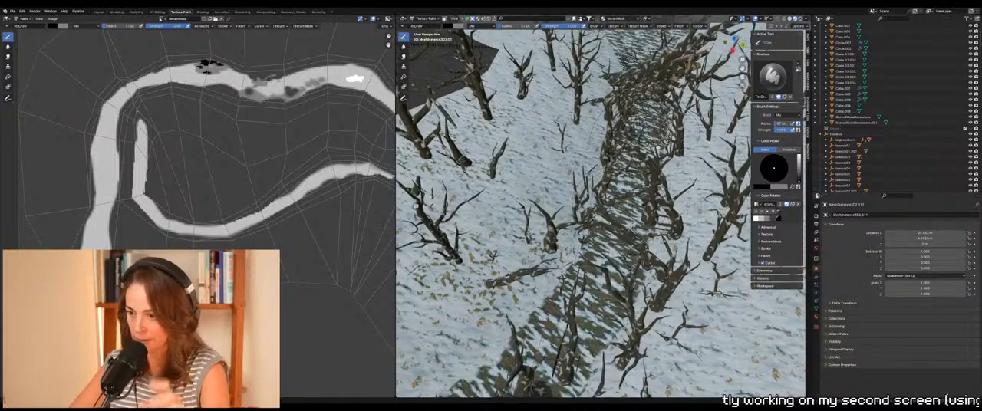
Switch to white, resize the brush, and paint bare ground along the tree-lined path before the fallen trunks
key("x")
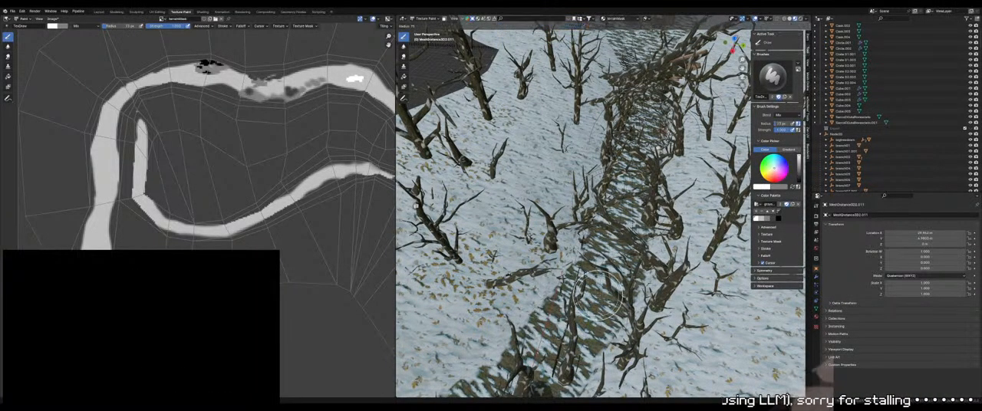
middle_click_drag(629, 201, 595, 245)
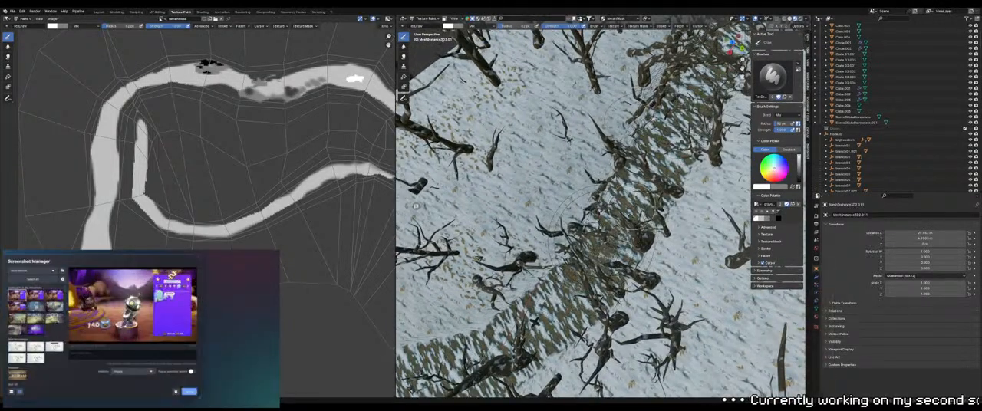
middle_click_drag(606, 230, 603, 163)
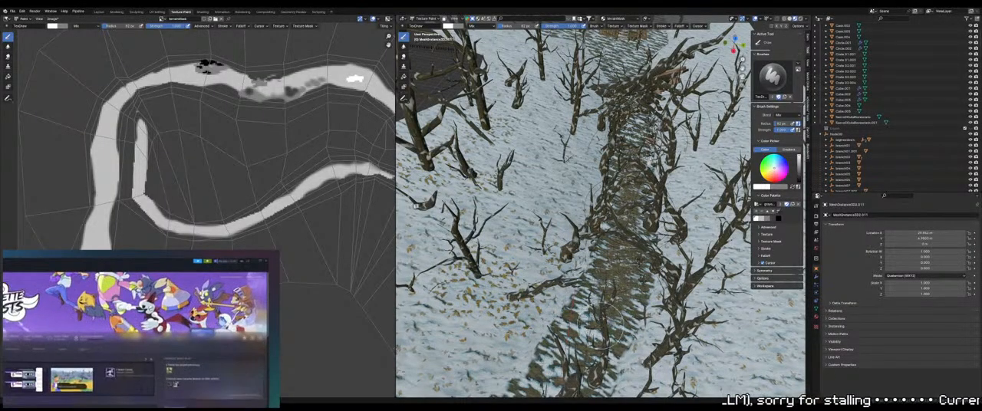
middle_click_drag(603, 327, 588, 356)
middle_click_drag(601, 230, 565, 286, "shift")
scroll(565, 286, "up", 1)
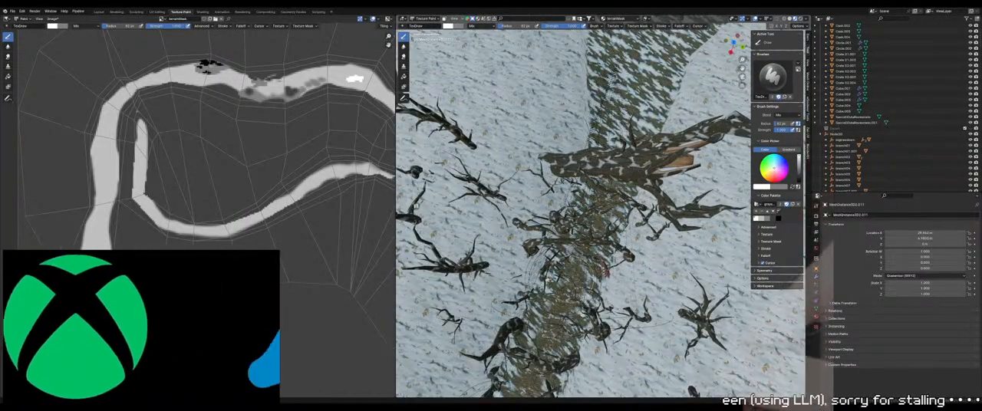
Continue the white bare ground beneath the fallen trunks, enlarging the brush for wider coverage
middle_click_drag(582, 303, 636, 180)
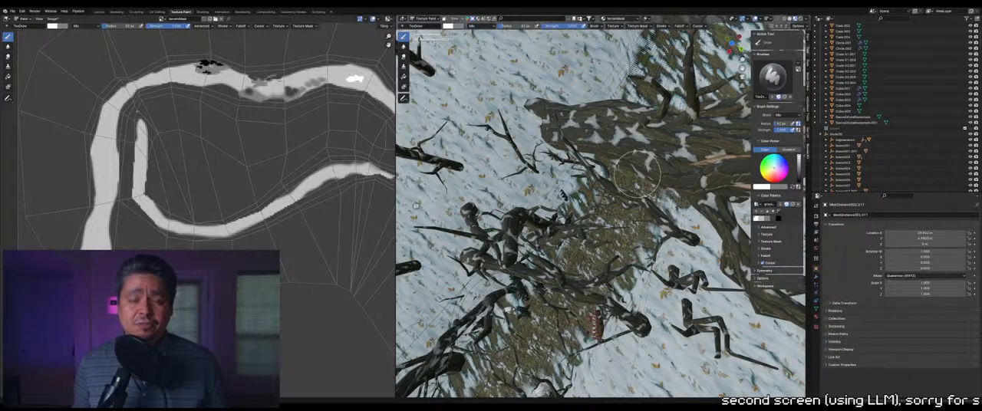
middle_click_drag(638, 175, 571, 257, "shift")
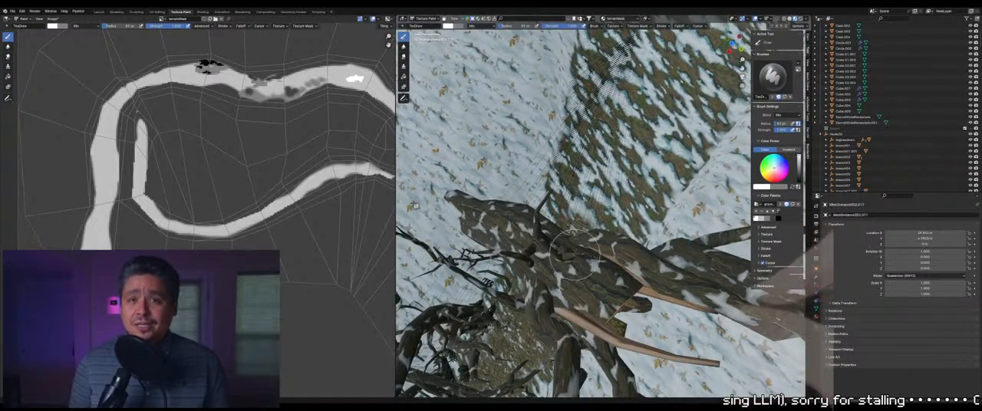
key("f")
left_click(585, 242)
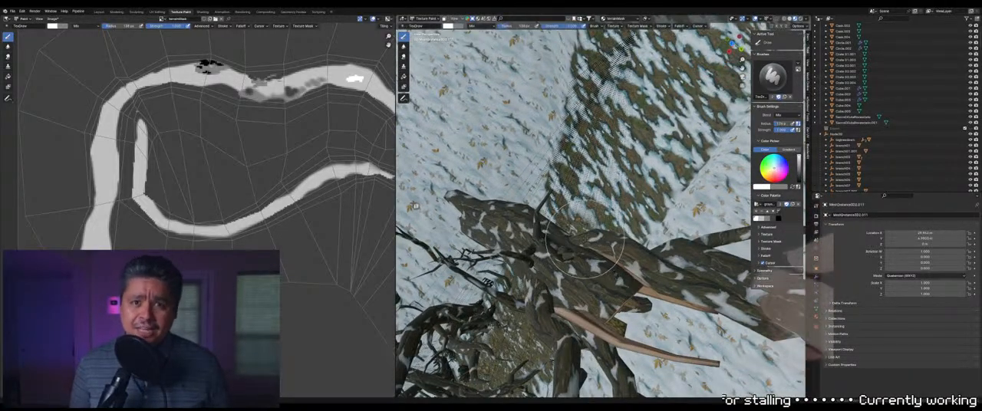
middle_click_drag(578, 261, 605, 277)
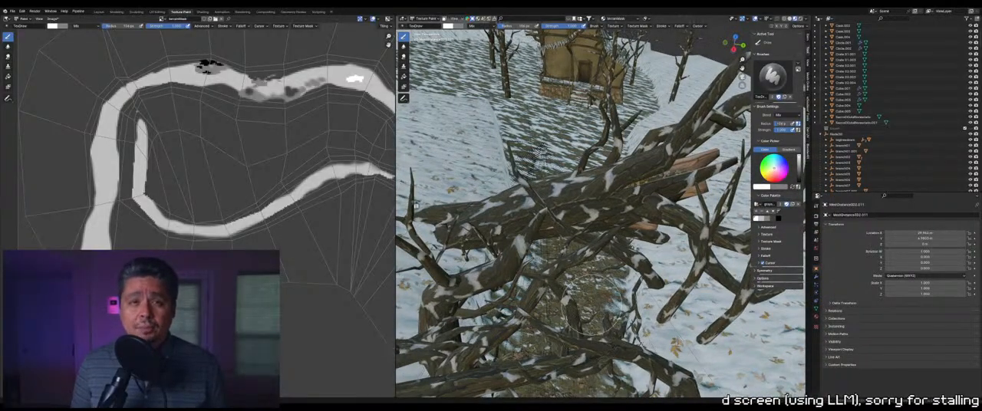
Fill the path between the twisted trees with white strokes, running from the fallen trunks back along the track
mouse_move(580, 336)
middle_mouse_down("shift")
mouse_move(571, 231)
mouse_move(606, 223)
mouse_move(592, 233)
middle_mouse_up("shift")
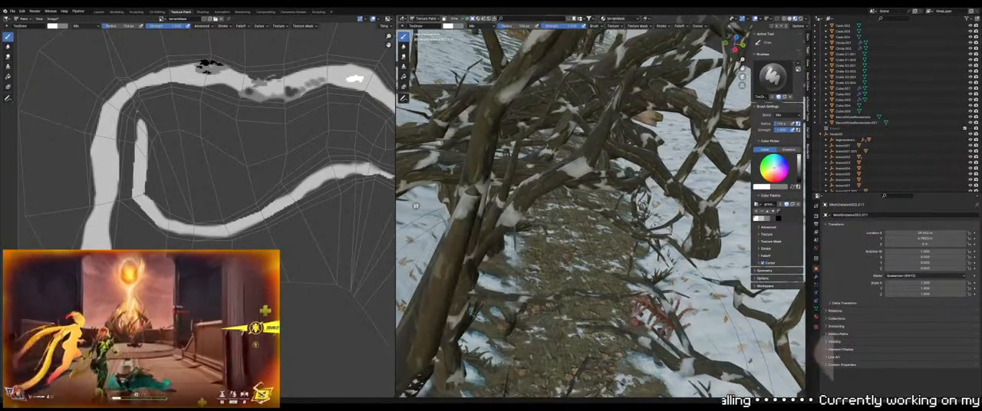
middle_click_drag(599, 303, 590, 219)
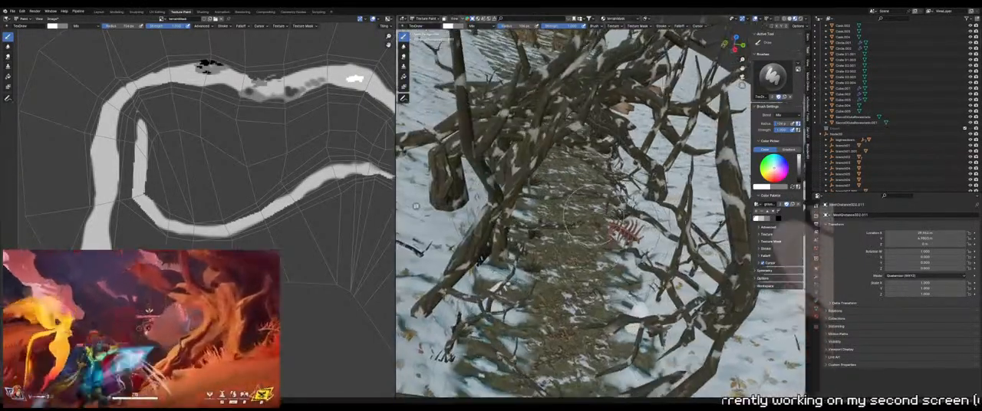
middle_click_drag(613, 329, 613, 260)
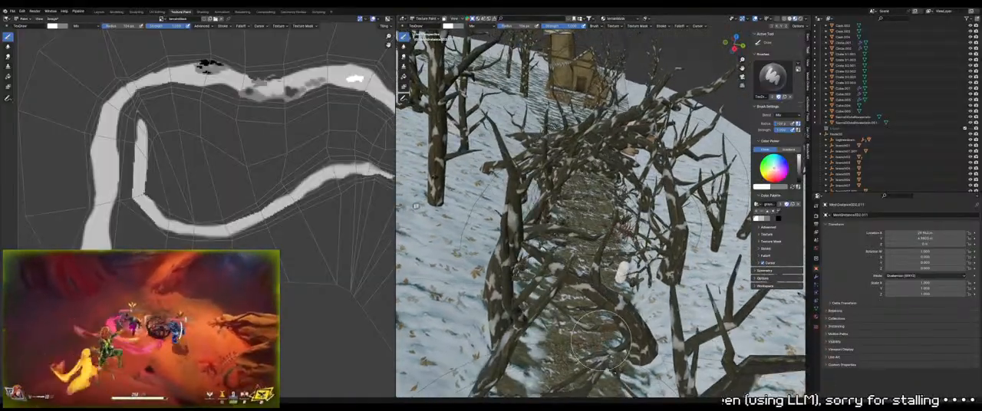
middle_click_drag(601, 340, 606, 223)
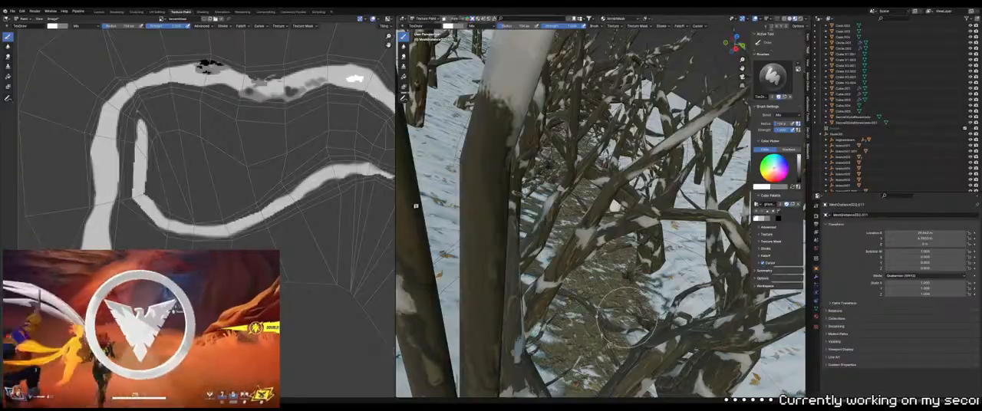
middle_click_drag(626, 323, 505, 298)
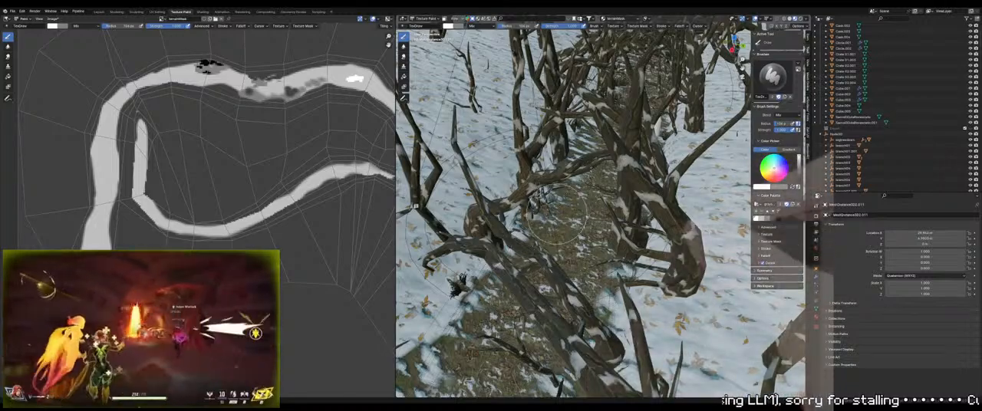
Cover the remaining snowy spots in the path's center with white strokes from the crossing log up to the fallen trunks
mouse_move(416, 205)
middle_mouse_down()
mouse_move(480, 214)
mouse_move(545, 278)
middle_mouse_up()
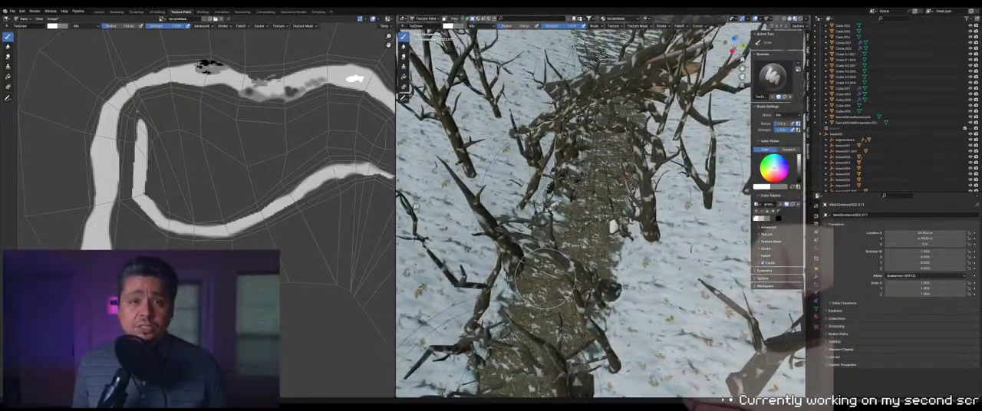
middle_click_drag(583, 185, 606, 223)
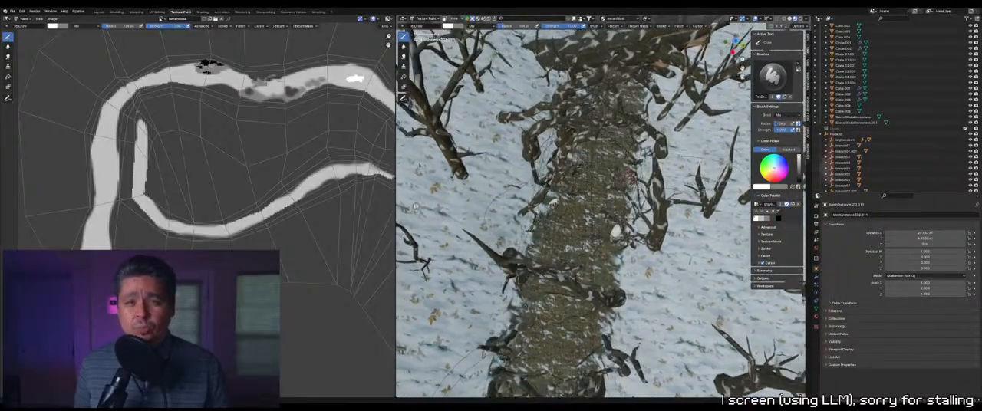
middle_click_drag(600, 129, 595, 126)
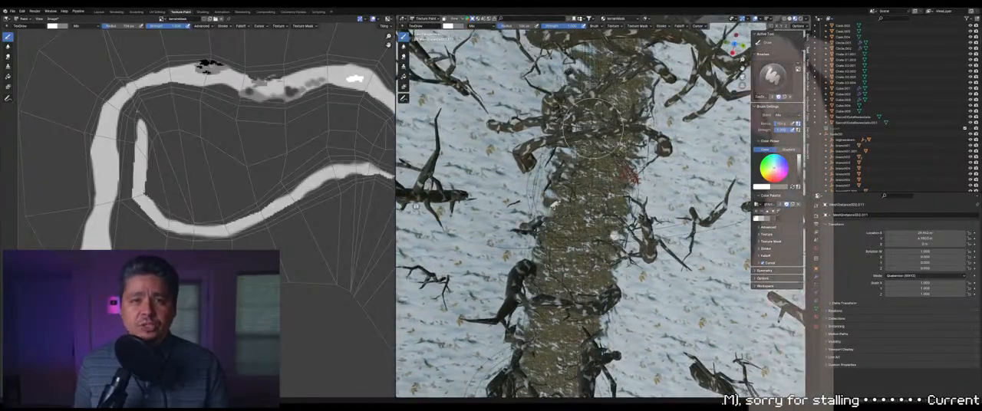
mouse_move(572, 194)
middle_mouse_down()
mouse_move(569, 208)
mouse_move(542, 201)
mouse_move(576, 219)
mouse_move(596, 146)
middle_mouse_up()
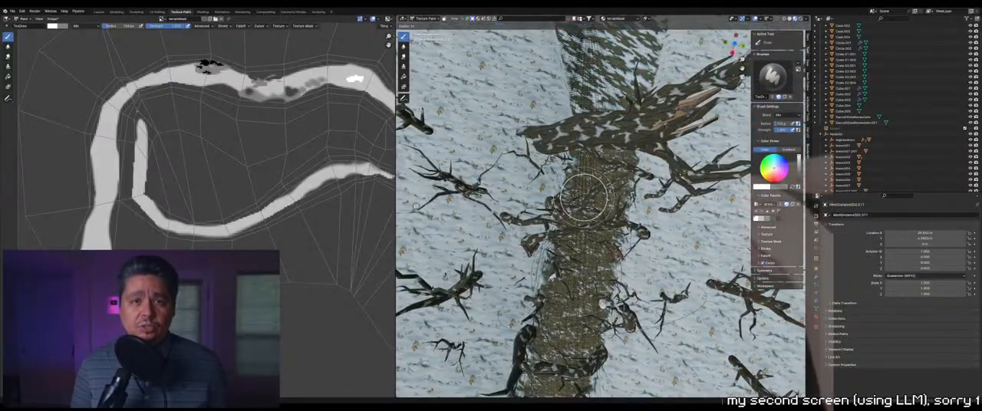
Reduce the brush size and extend the white bare ground toward the snowier path section at the bend
middle_click_drag(591, 134, 568, 222)
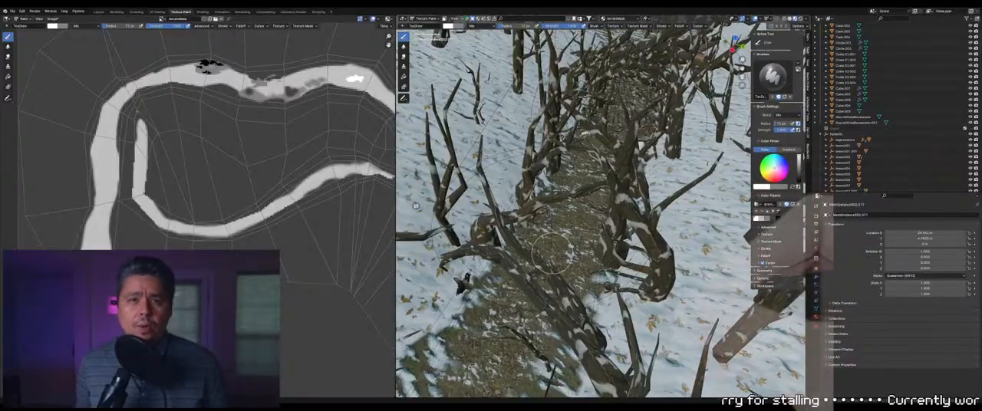
middle_click_drag(552, 253, 580, 261)
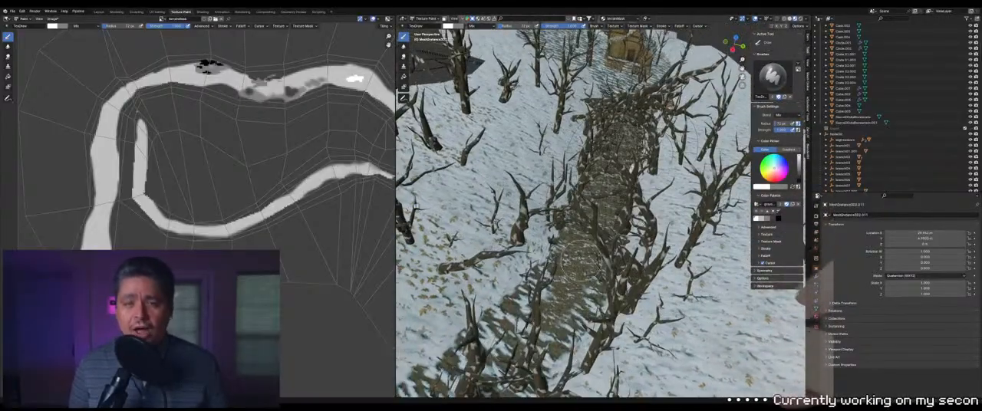
middle_click_drag(563, 316, 597, 259)
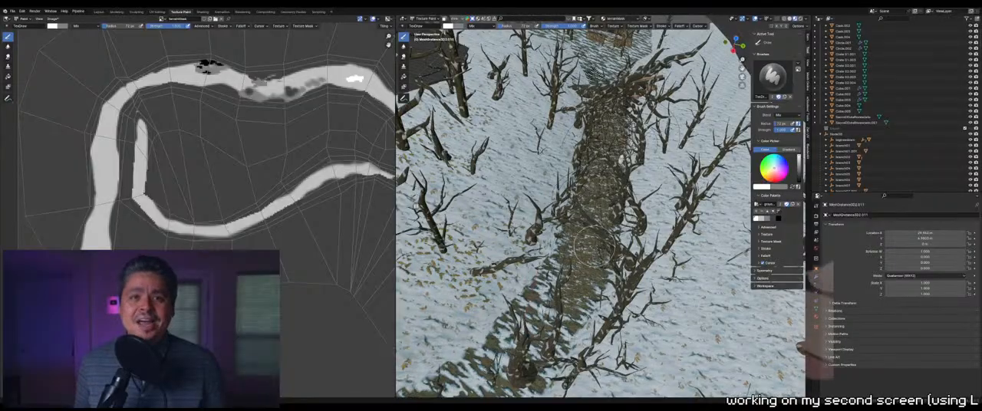
middle_click_drag(550, 338, 591, 270)
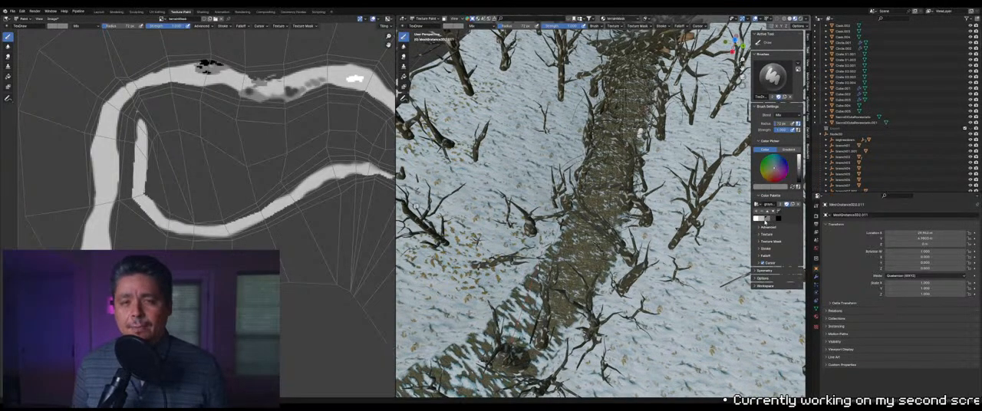
Switch to light gray, shrink the brush, and paint thin broken snow over the bare ground along the path
key("f")
left_click(574, 269)
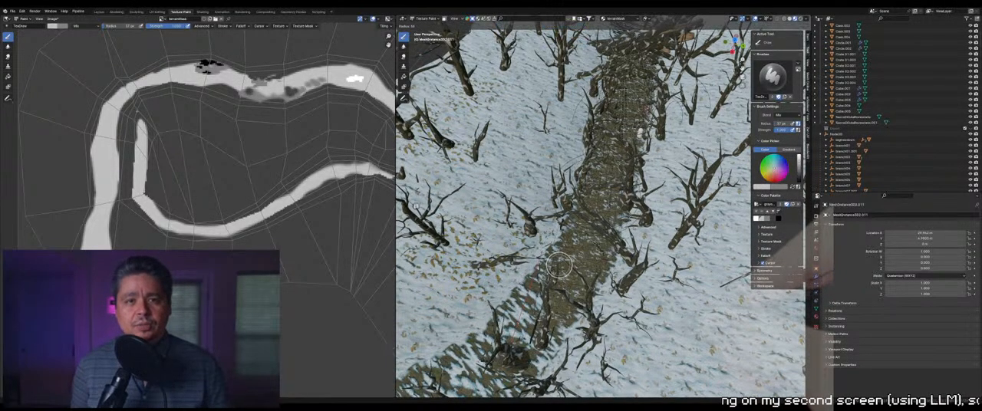
middle_click_drag(575, 249, 567, 276)
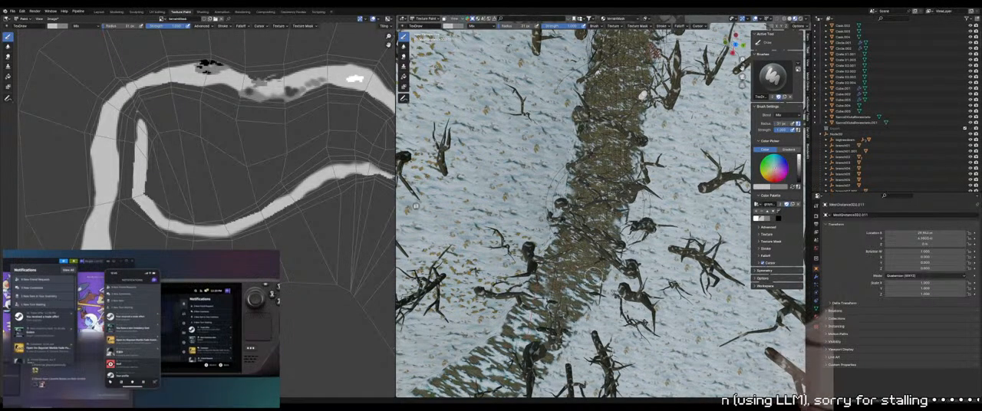
middle_click_drag(606, 114, 543, 220, "shift")
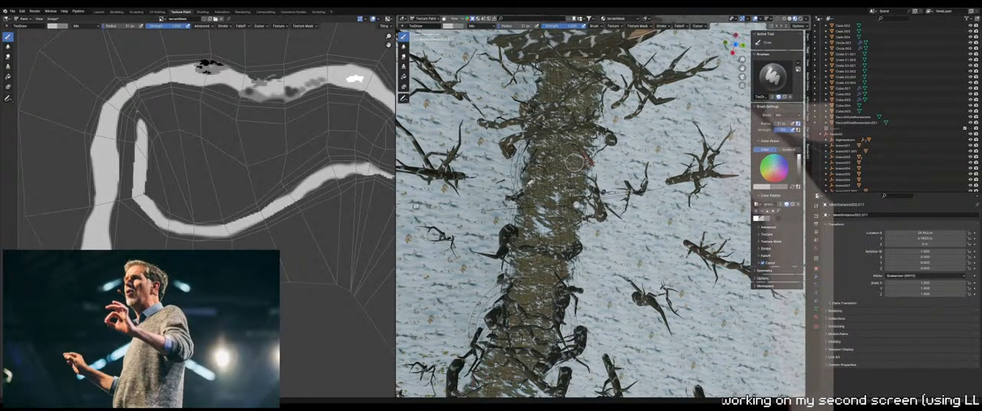
Examine the thin snow and bare ground along the path from the fallen trunks to the bend
middle_click_drag(545, 218, 690, 299)
mouse_move(416, 206)
middle_mouse_down()
mouse_move(453, 199)
mouse_move(416, 206)
middle_mouse_up()
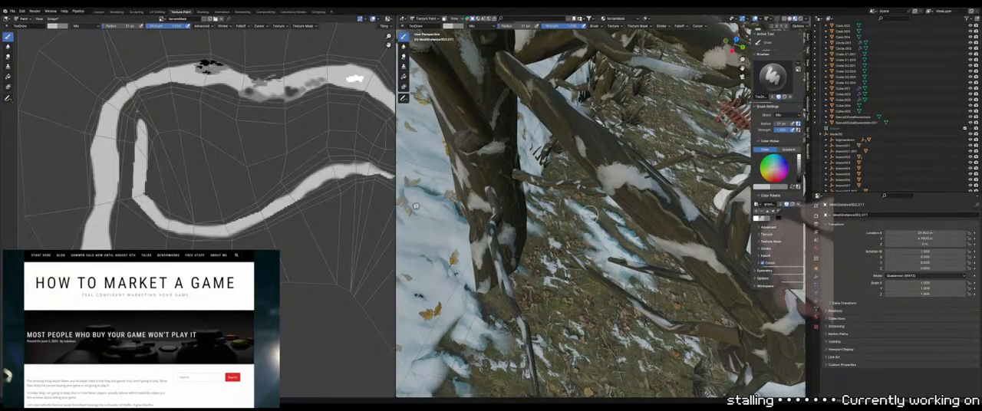
mouse_move(605, 233)
middle_mouse_down()
mouse_move(618, 257)
mouse_move(596, 223)
mouse_move(596, 238)
middle_mouse_up()
scroll(597, 223, "down", 4)
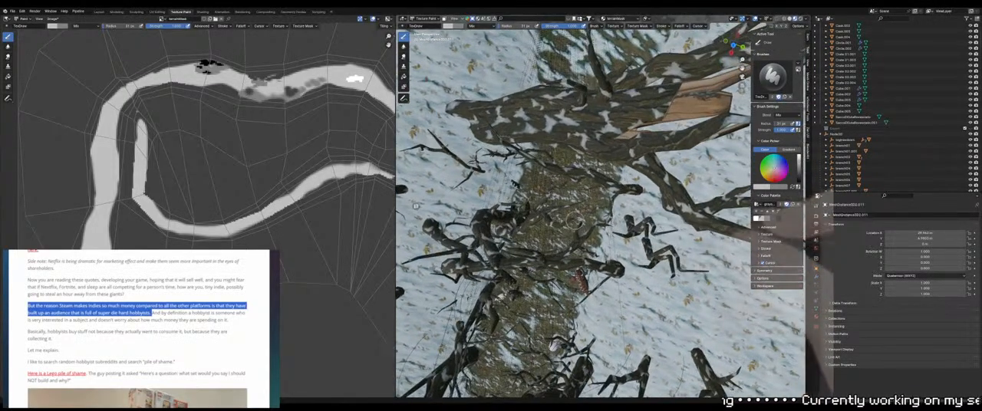
scroll(575, 220, "down", 4)
middle_click_drag(575, 220, 576, 223)
scroll(576, 223, "down", 2)
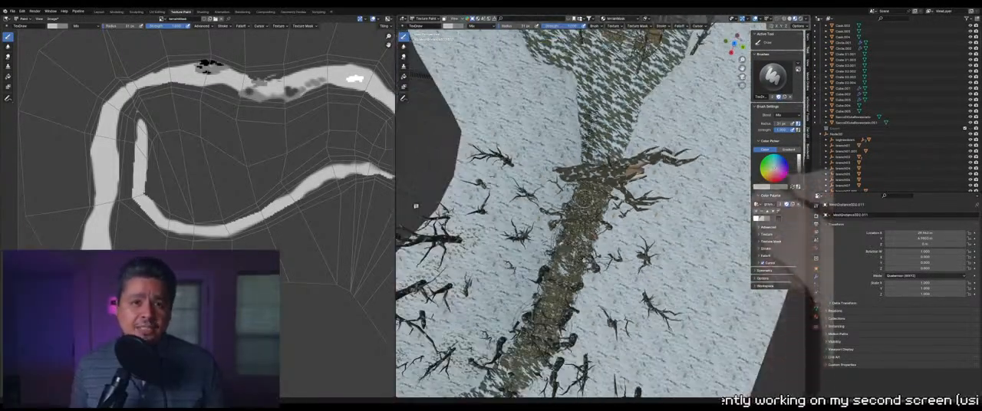
scroll(584, 198, "up", 6)
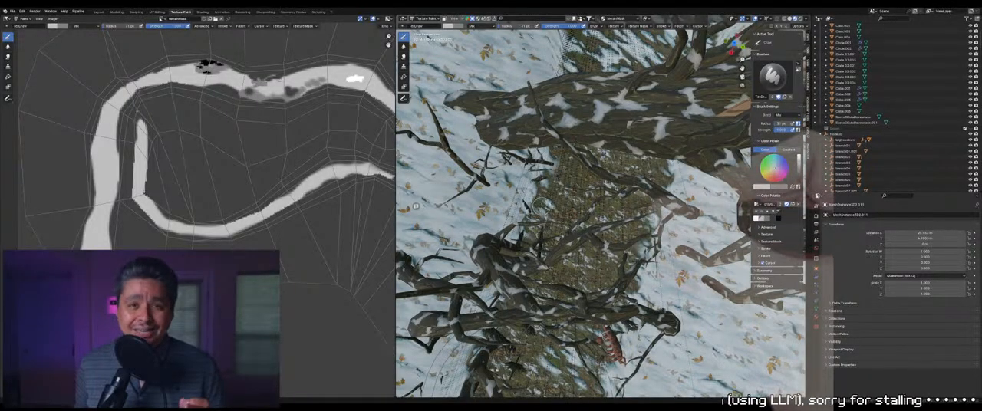
middle_click_drag(541, 206, 526, 211)
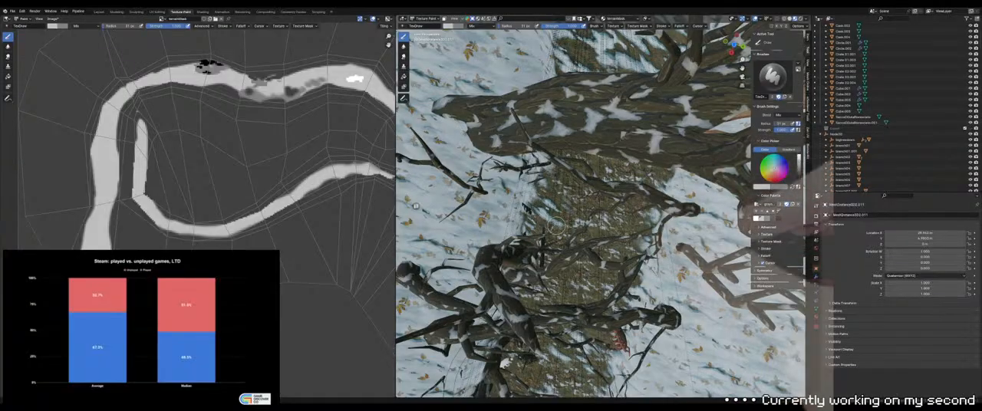
scroll(556, 226, "down", 6)
mouse_move(556, 226)
middle_mouse_down()
mouse_move(554, 99)
mouse_move(568, 55)
mouse_move(623, 101)
mouse_move(597, 204)
middle_mouse_up()
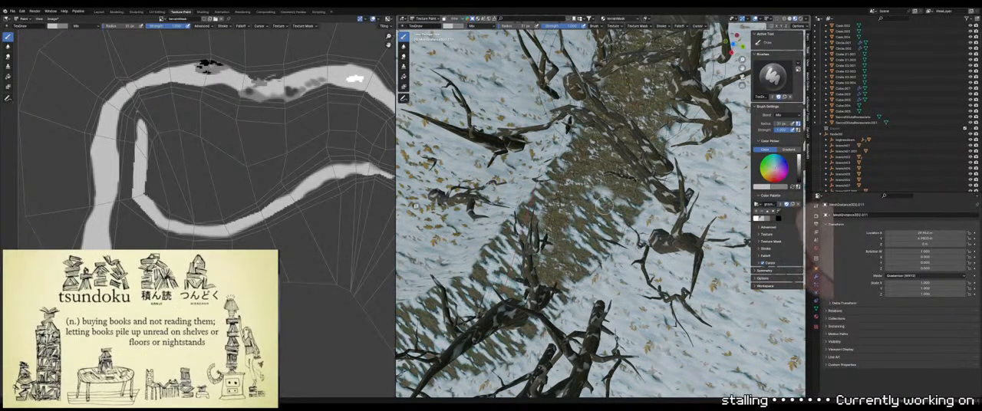
scroll(568, 123, "down", 5)
middle_click_drag(568, 200, 609, 129, "shift")
scroll(616, 186, "down", 3)
Examine the whole terrain mesh in Edit Mode to check how the path continues beyond the trees, and return to texture painting
key("Tab")
scroll(609, 129, "down", 7)
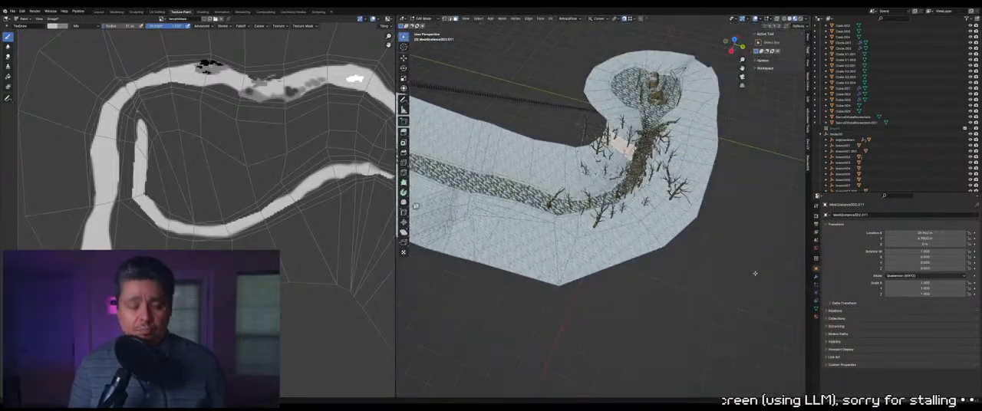
middle_click_drag(739, 267, 736, 259)
scroll(563, 250, "down", 5)
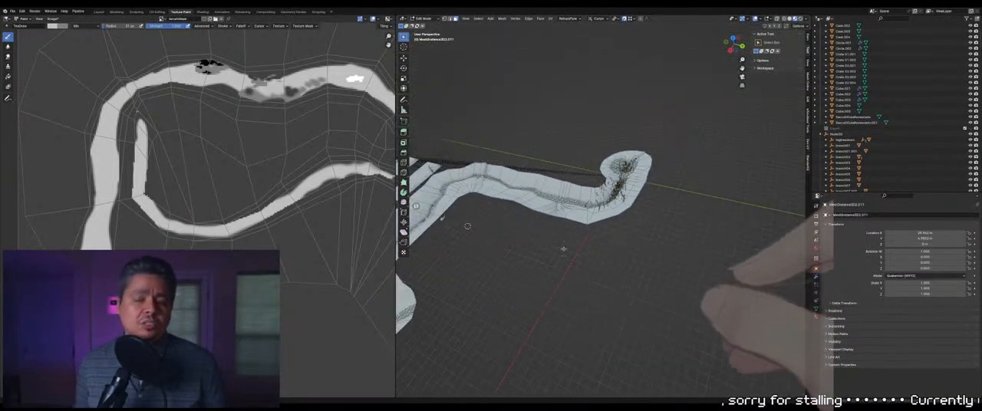
mouse_move(563, 250)
middle_mouse_down()
mouse_move(560, 238)
mouse_move(620, 212)
mouse_move(610, 267)
mouse_move(628, 256)
middle_mouse_up()
key("Tab")
key("Tab")
key("Tab")
key("Tab")
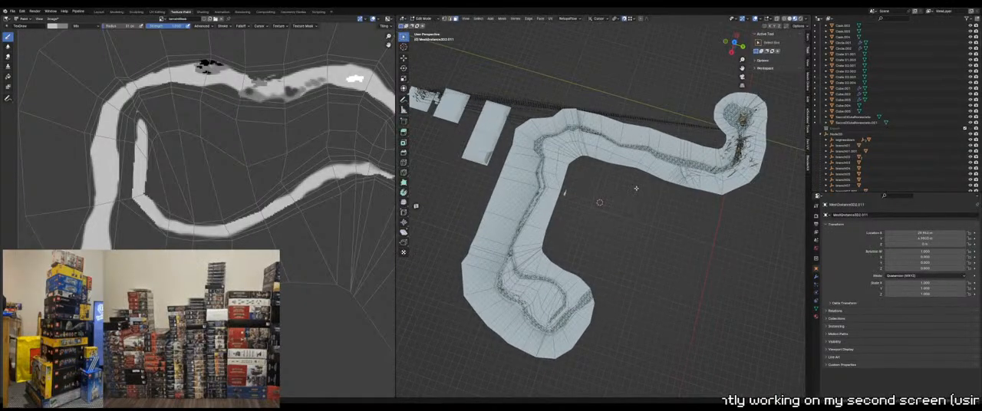
middle_click_drag(636, 188, 583, 269, "shift")
scroll(647, 229, "up", 6)
key("Tab")
Switch to a darker gray, enlarge the brush, and paint snow over the path's far edge on the open stretch past the trees
mouse_move(646, 229)
middle_mouse_down()
mouse_move(655, 228)
mouse_move(620, 215)
middle_mouse_up()
scroll(652, 229, "down", 1)
middle_click_drag(577, 244, 580, 241)
scroll(415, 206, "up", 4)
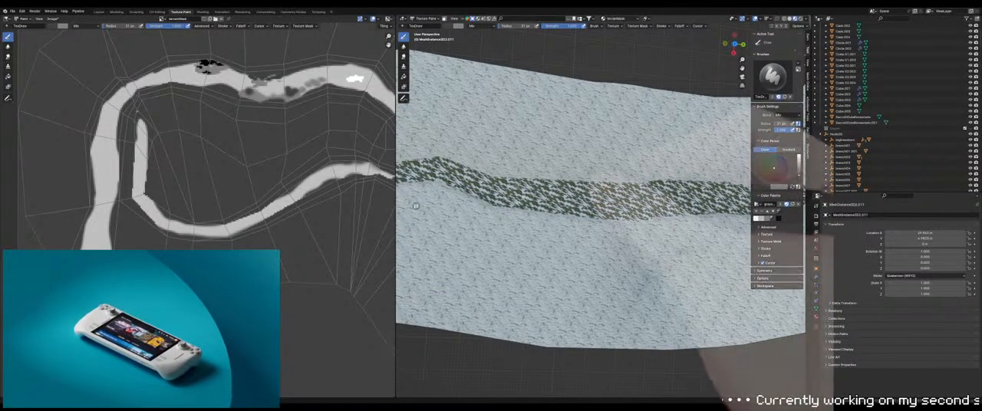
scroll(541, 175, "down", 1)
scroll(541, 175, "up", 2)
key("f")
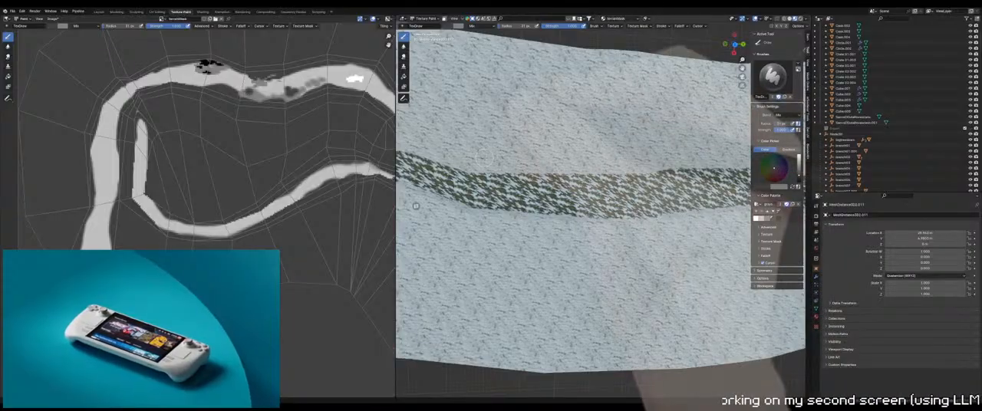
left_click(554, 175)
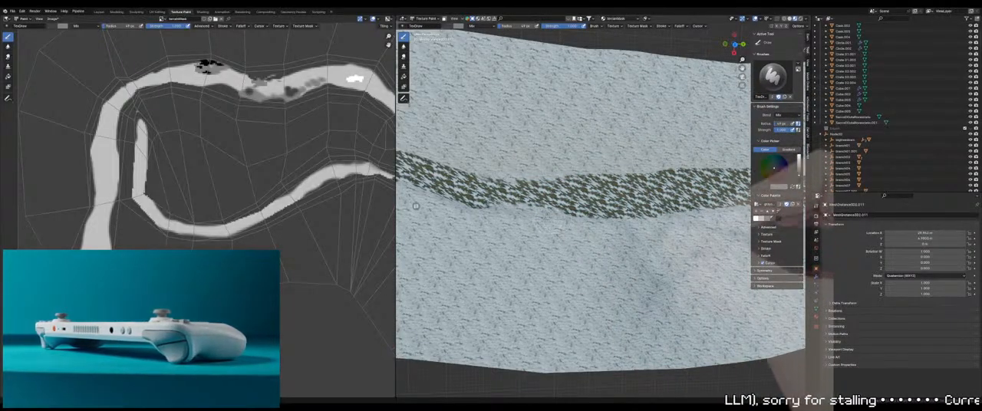
middle_click_drag(598, 228, 567, 255, "shift")
middle_click_drag(643, 244, 513, 183)
left_click_drag(513, 183, 552, 184)
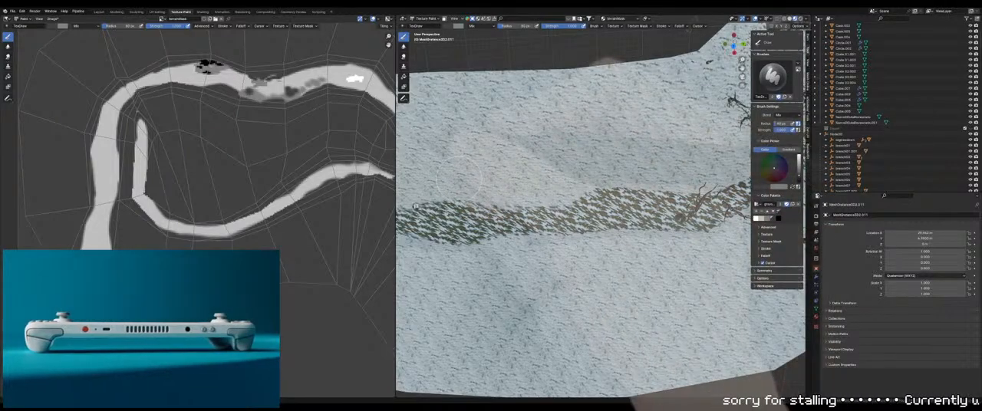
Use a larger brush to continue the gray snow along the path's edge farther away from the trees
key("f")
left_click(541, 172)
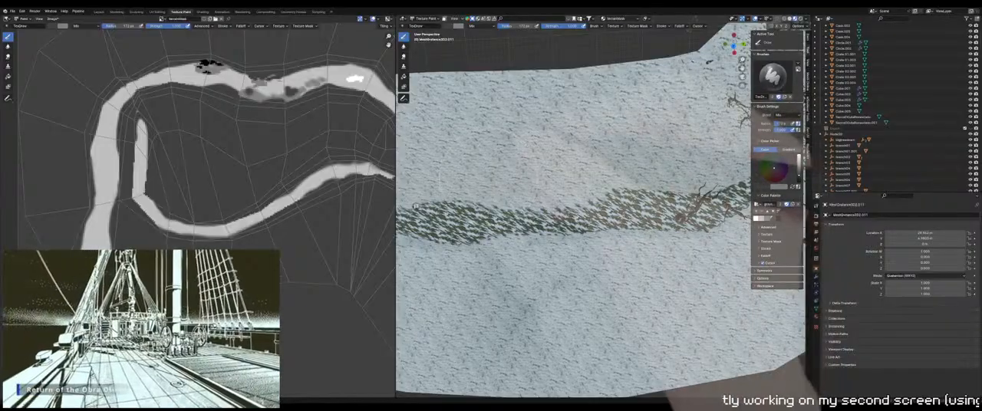
middle_click_drag(556, 174, 622, 175, "shift")
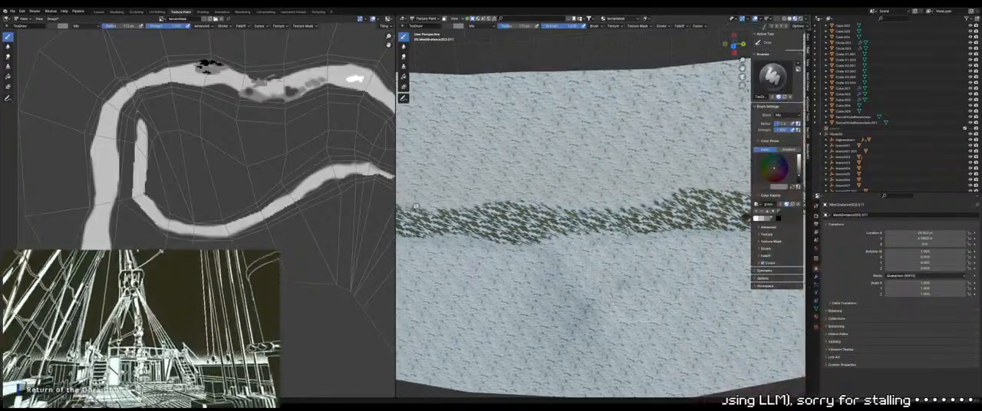
middle_click_drag(415, 206, 508, 198, "shift")
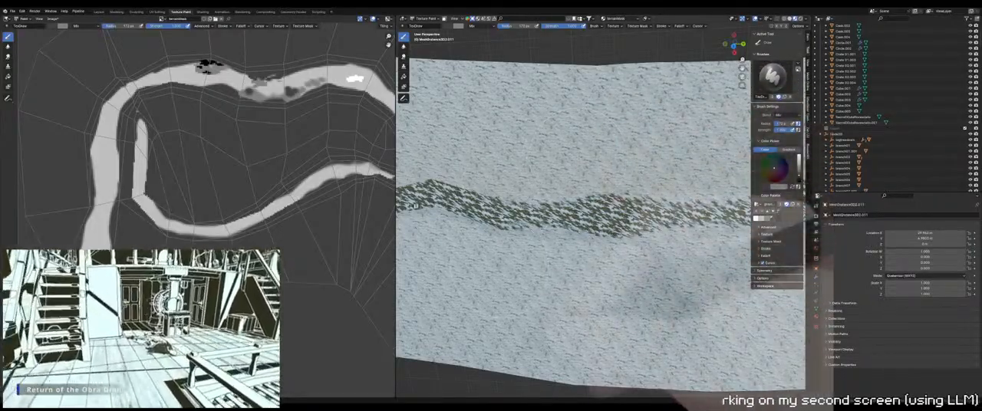
mouse_move(574, 158)
middle_mouse_down()
mouse_move(493, 356)
mouse_move(549, 278)
middle_mouse_up()
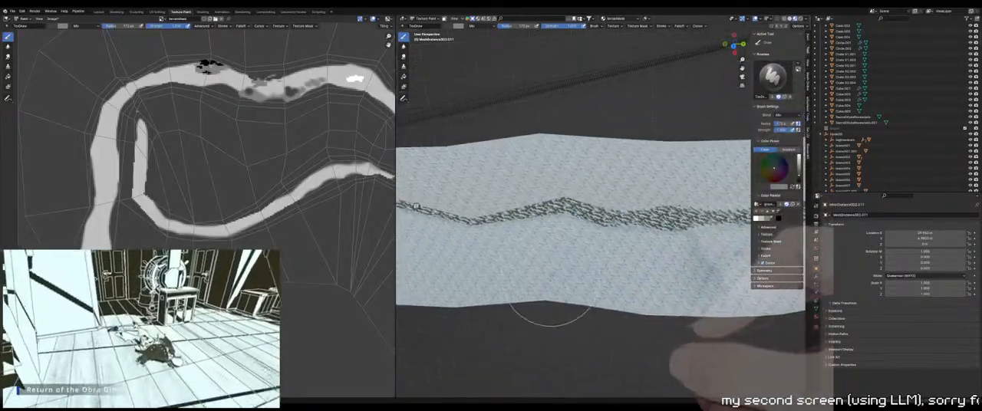
Adjust the brush size and narrow the winding middle stretch of the path with gray snow strokes
scroll(571, 190, "up", 5)
key("f")
left_click(576, 190)
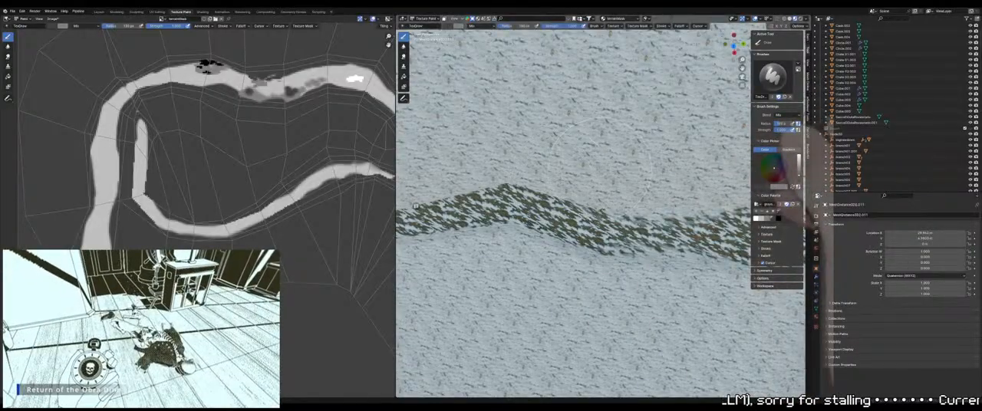
scroll(579, 170, "up", 1)
scroll(580, 169, "down", 1)
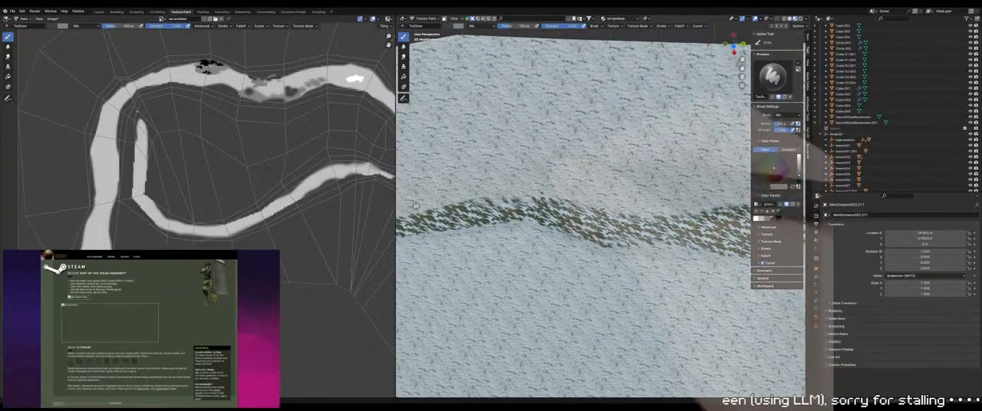
middle_click_drag(603, 170, 575, 250)
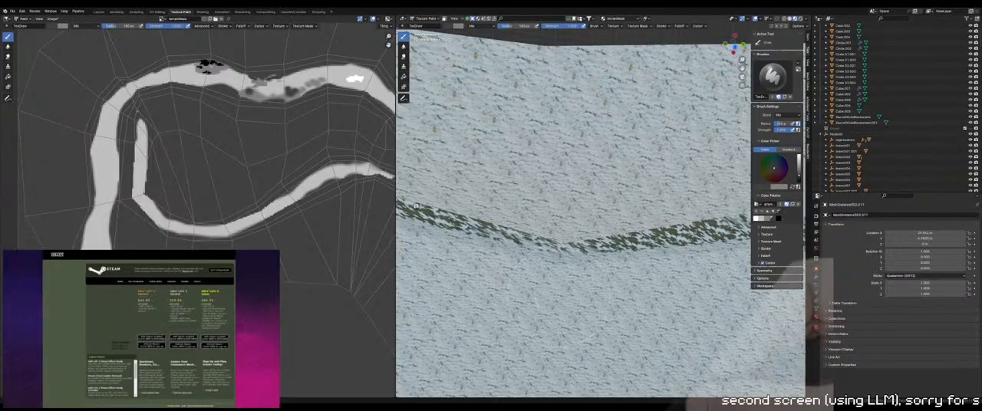
middle_click_drag(566, 316, 529, 222)
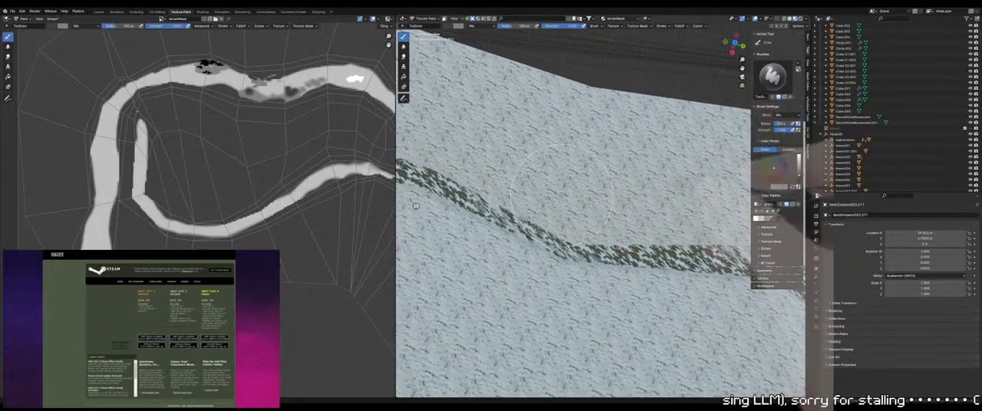
Reduce the brush radius to 71 px and paint irregular gray snow into the narrow path up to the terrain crease
middle_click_drag(562, 195, 536, 182)
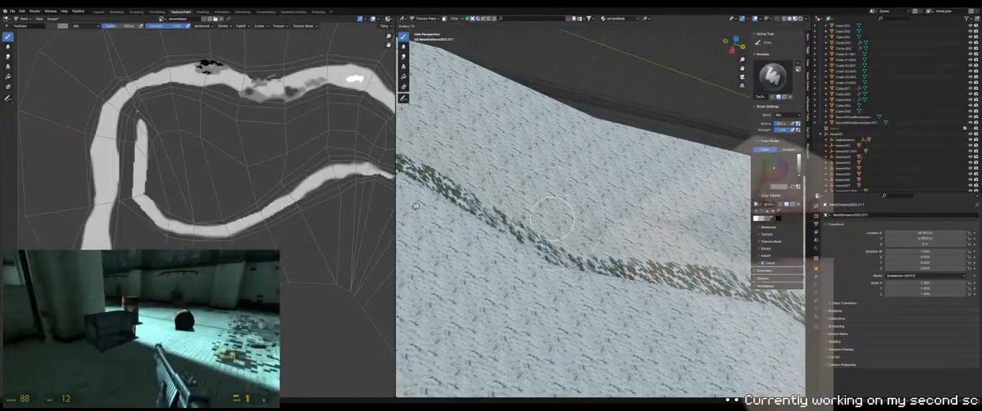
left_click(574, 219)
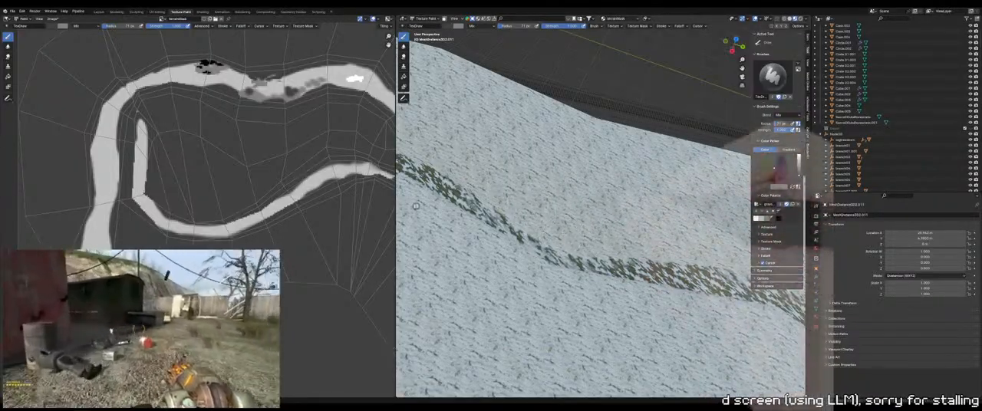
middle_click_drag(416, 206, 402, 206)
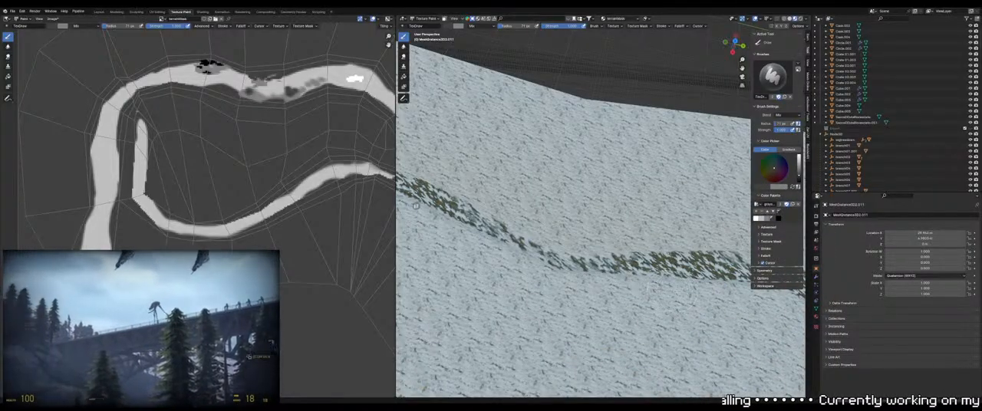
middle_click_drag(416, 206, 416, 206)
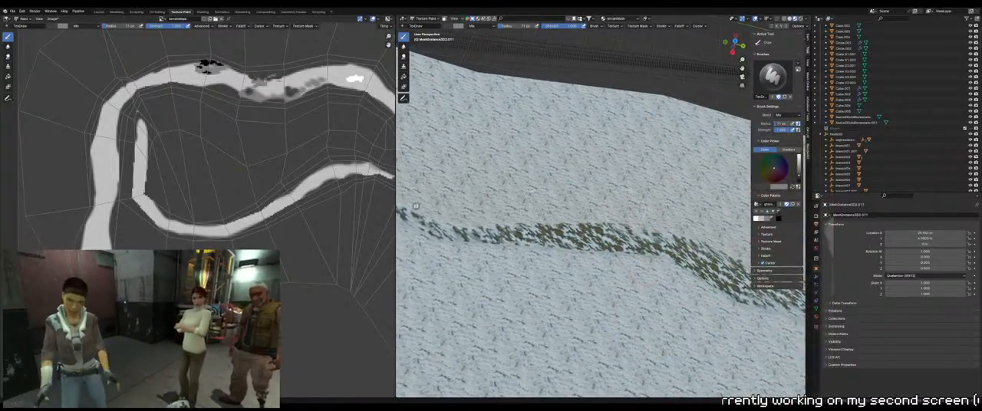
mouse_move(416, 206)
middle_mouse_down()
mouse_move(402, 204)
mouse_move(415, 205)
mouse_move(411, 195)
mouse_move(415, 204)
middle_mouse_up()
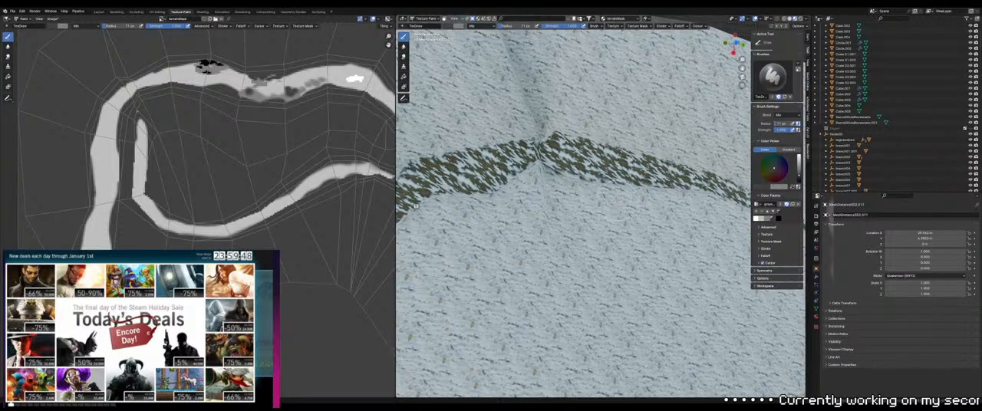
middle_click_drag(415, 205, 414, 204)
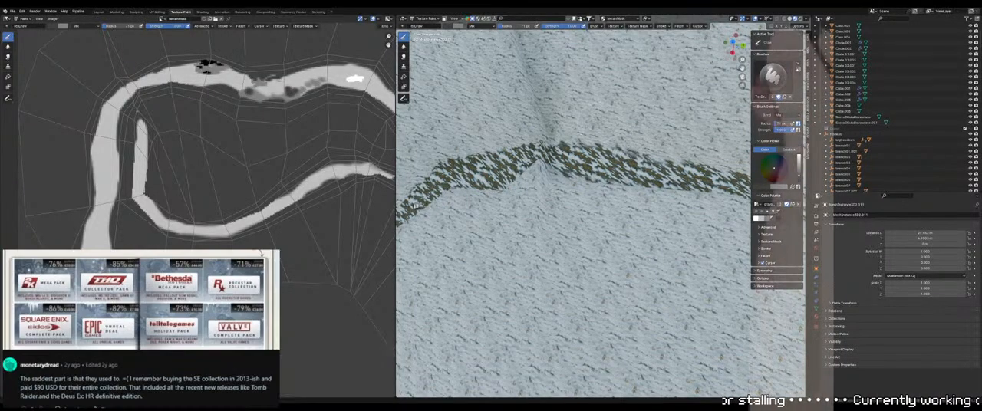
Enlarge the brush and soften the path's edges with gray snow on the slope beyond the crease
key("f")
left_click(689, 144)
mouse_move(651, 127)
middle_mouse_down()
mouse_move(418, 340)
mouse_move(460, 307)
middle_mouse_up()
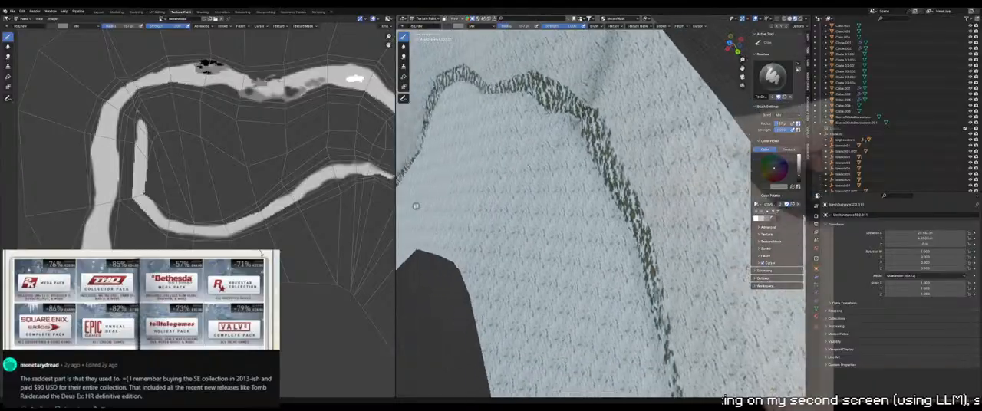
scroll(583, 222, "up", 3)
middle_click_drag(607, 184, 633, 237)
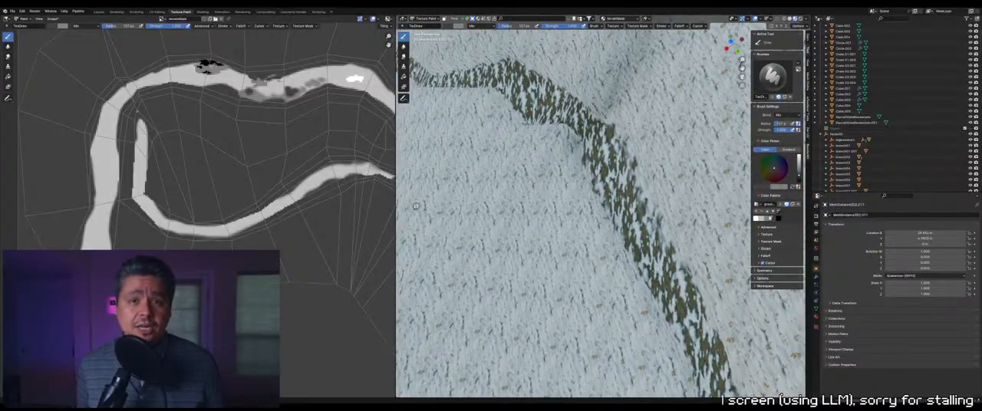
Switch to white, shrink the brush, and paint bare ground where the path passes the terrain crease
left_click(756, 218)
left_click(778, 219)
left_click(762, 220)
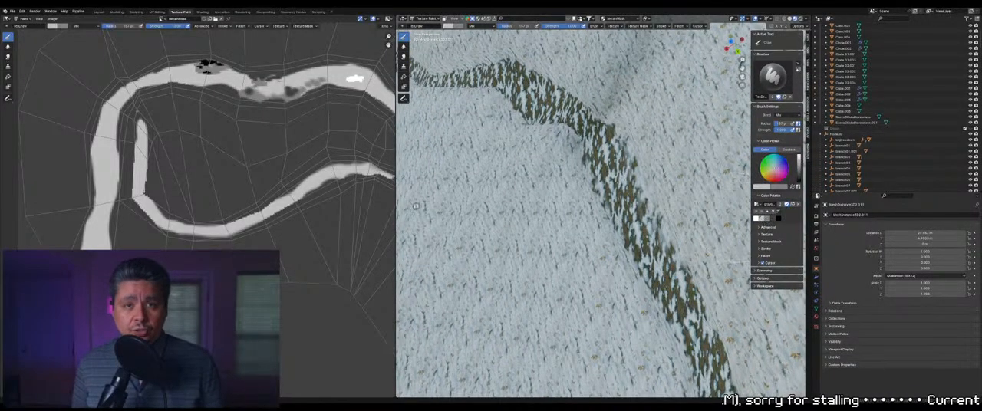
key("f")
left_click(626, 177)
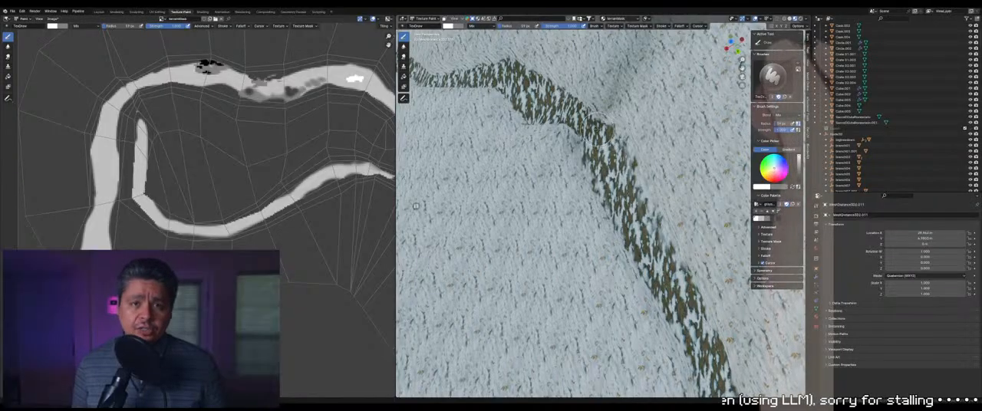
middle_click_drag(596, 136, 613, 119)
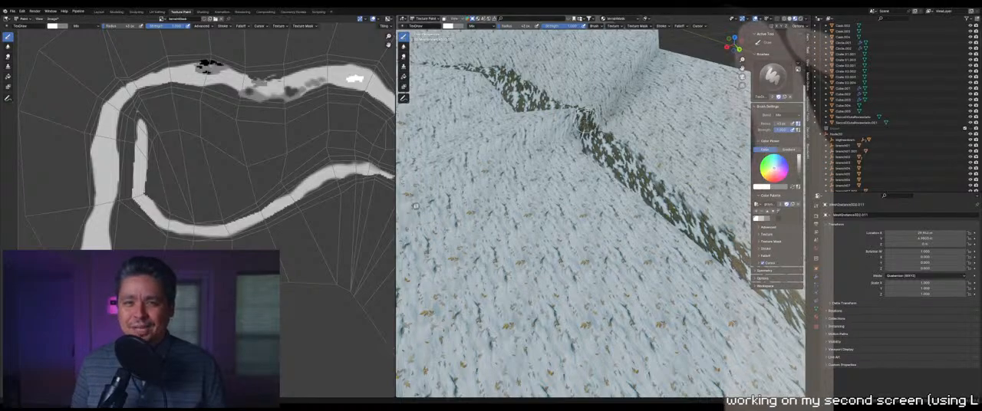
mouse_move(607, 130)
middle_mouse_down()
mouse_move(541, 79)
mouse_move(582, 139)
mouse_move(572, 130)
middle_mouse_up()
scroll(582, 138, "up", 5)
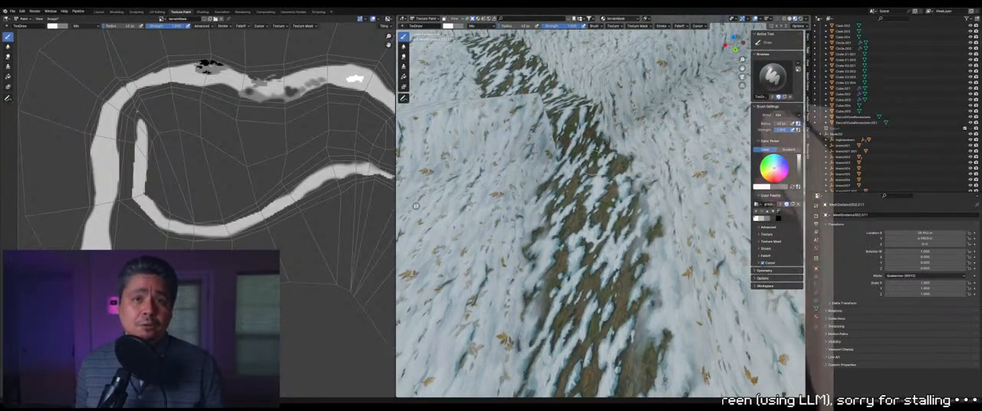
Enlarge the brush and paint white bare ground along the center of the path just past the terrain crease
key("f")
left_click(586, 138)
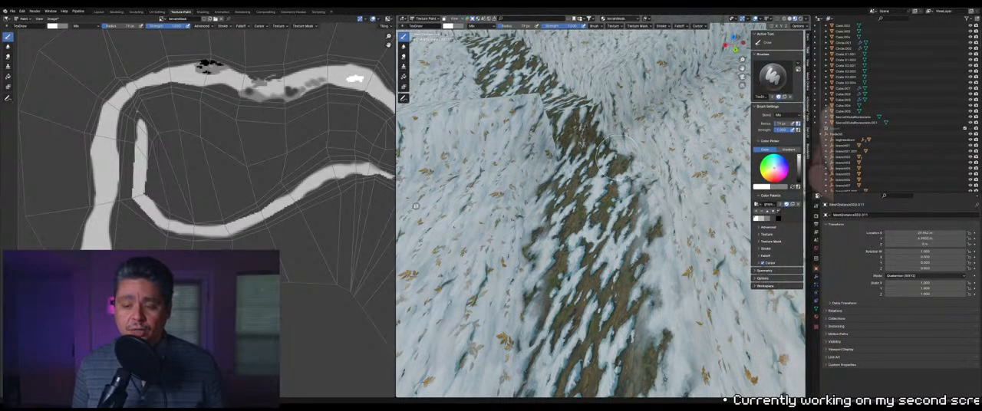
key("f")
left_click(583, 161)
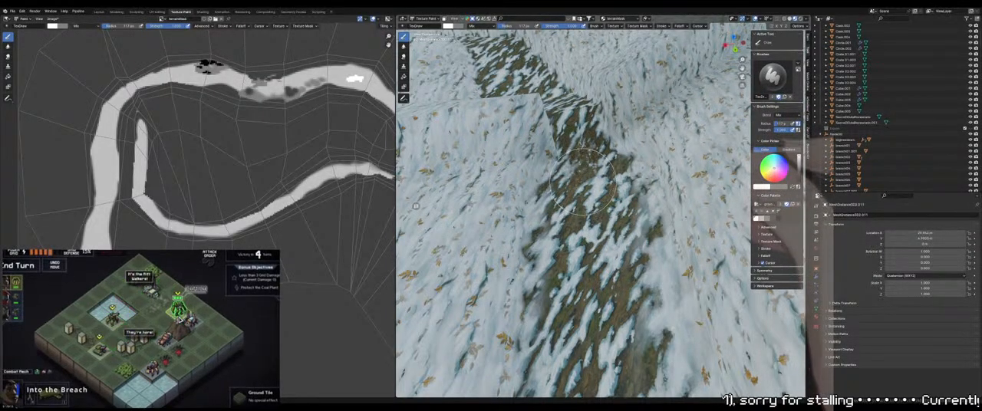
middle_click_drag(581, 181, 648, 261)
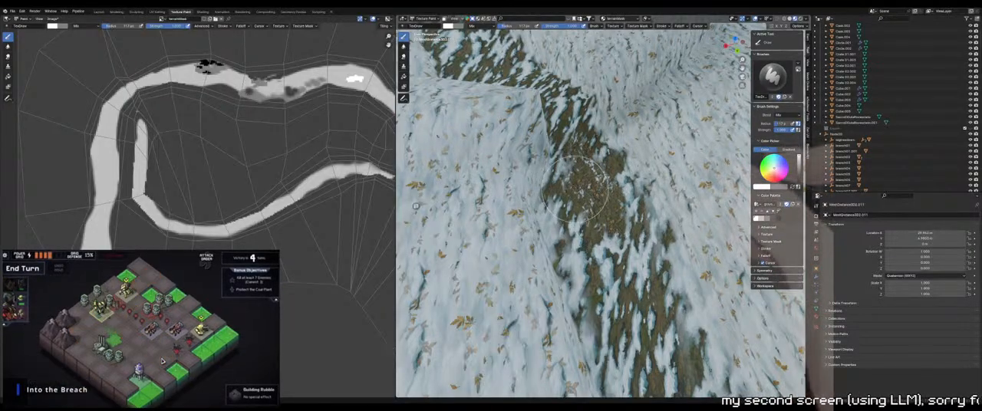
scroll(585, 185, "down", 7)
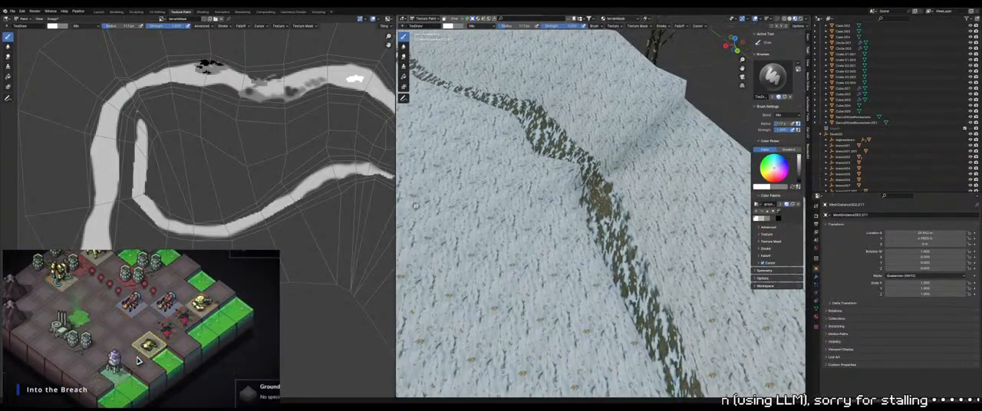
Switch to light gray, resize the brush, and blend the bare patch into the surrounding snowy path
scroll(598, 230, "up", 9)
key("f")
left_click(598, 230)
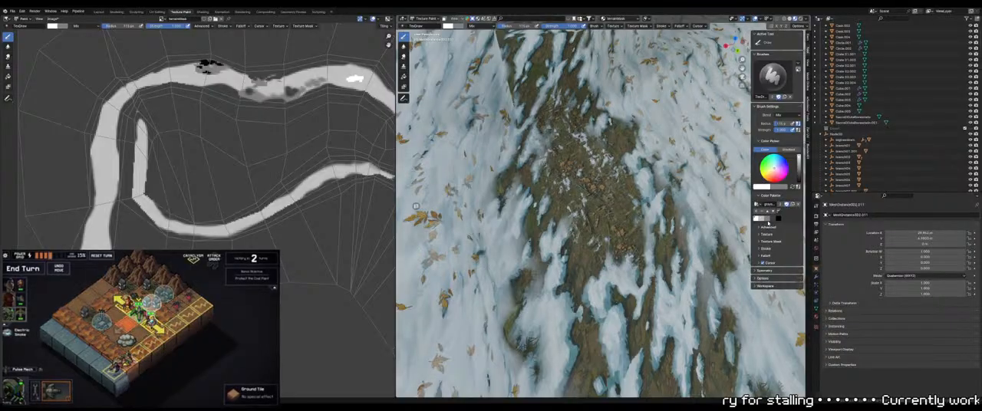
left_click(763, 220)
key("f")
left_click(563, 205)
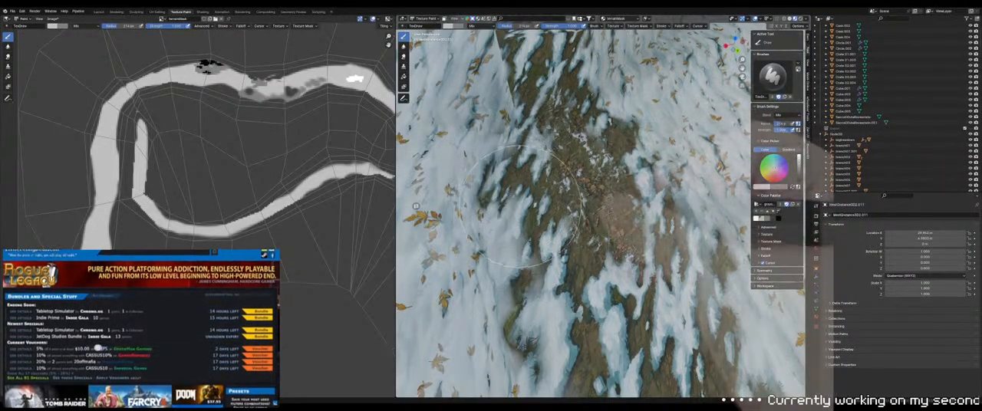
middle_click_drag(565, 205, 550, 198)
key("f")
left_click(619, 211)
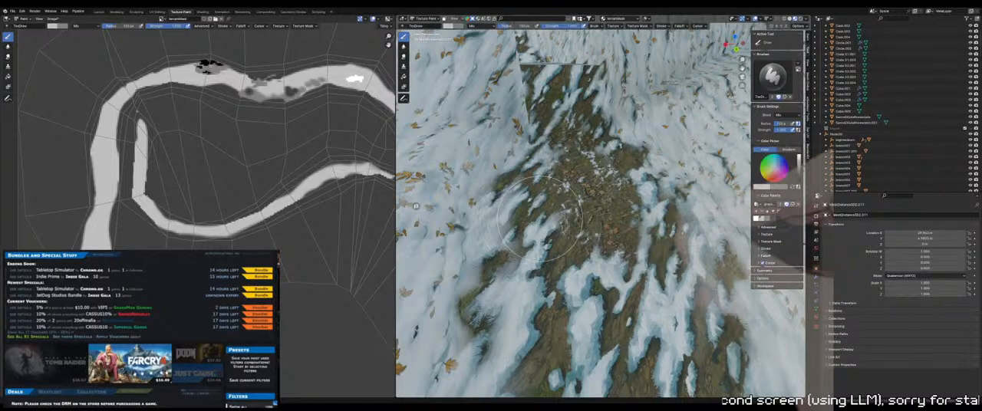
Switch to a darker gray and paint irregular snow along both sides of the bare patch with a large brush
left_click(772, 220)
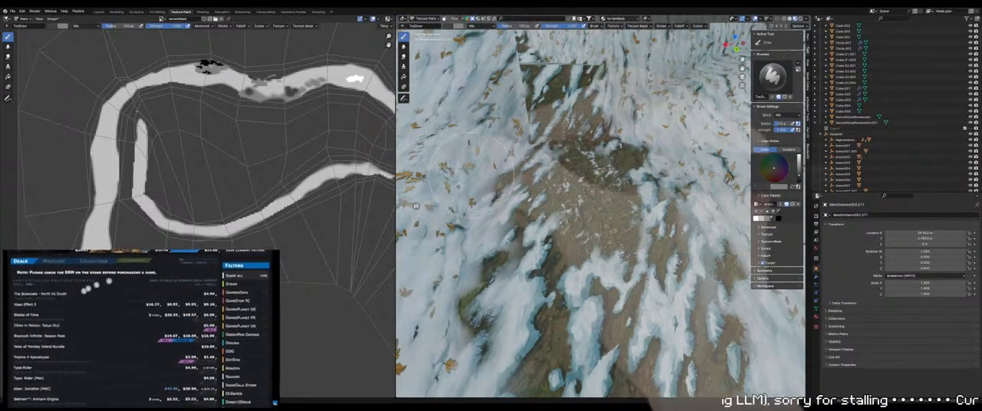
left_click_drag(516, 146, 479, 186)
left_click_drag(566, 146, 589, 175)
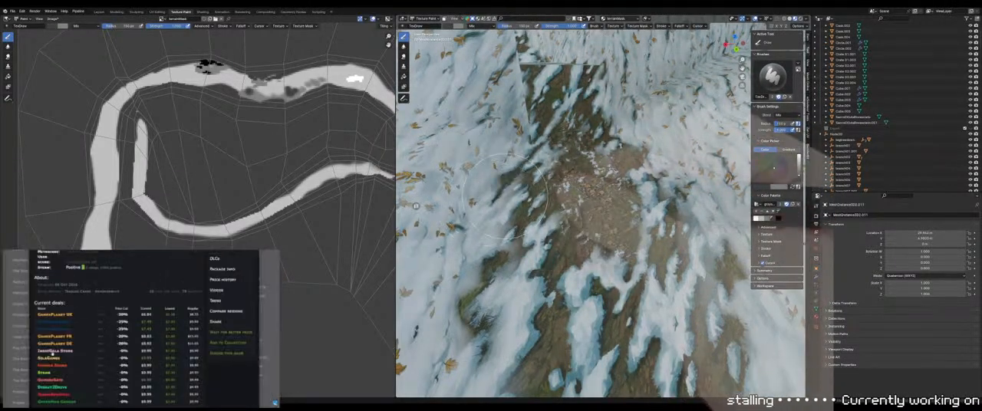
key("f")
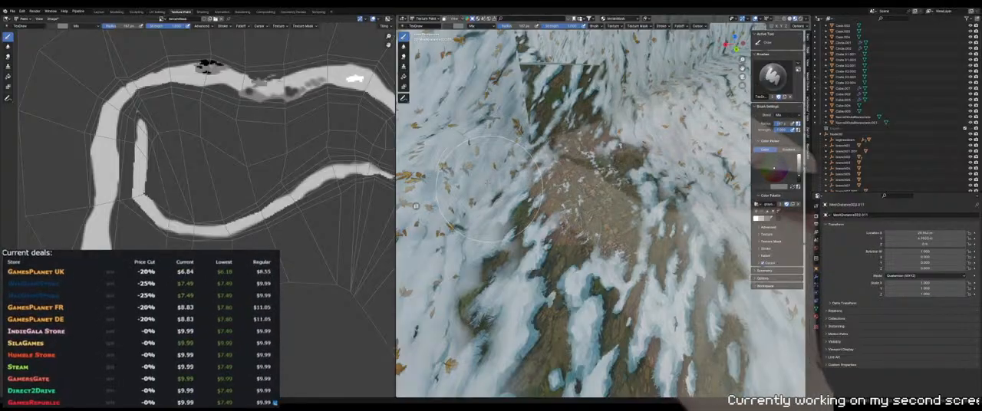
left_click(648, 125)
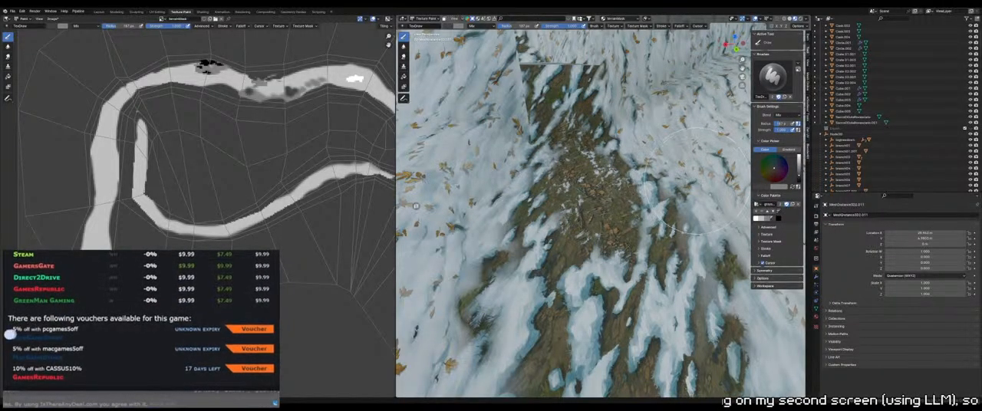
middle_click_drag(695, 181, 620, 163, "shift")
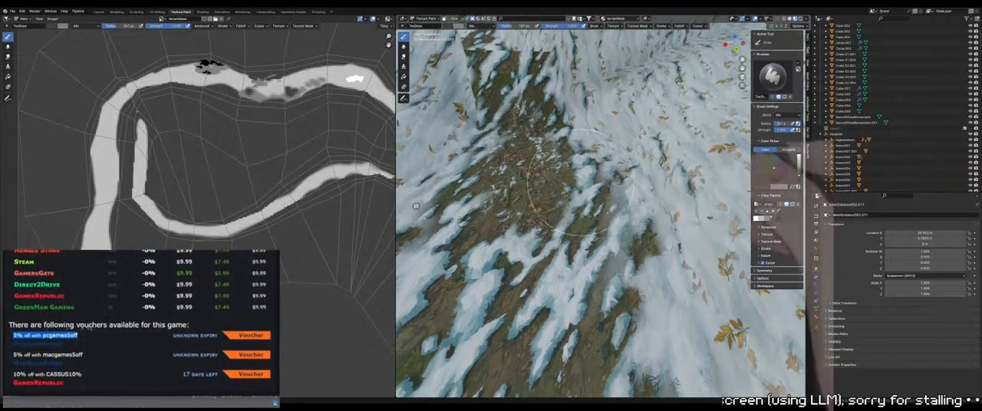
mouse_move(580, 185)
middle_mouse_down()
mouse_move(634, 210)
mouse_move(623, 195)
middle_mouse_up()
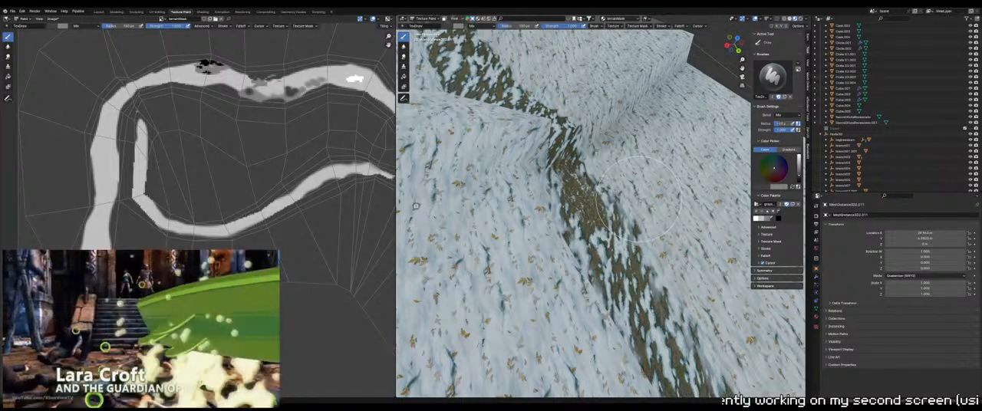
scroll(667, 187, "down", 4)
middle_click_drag(653, 214, 615, 230)
scroll(616, 230, "up", 3)
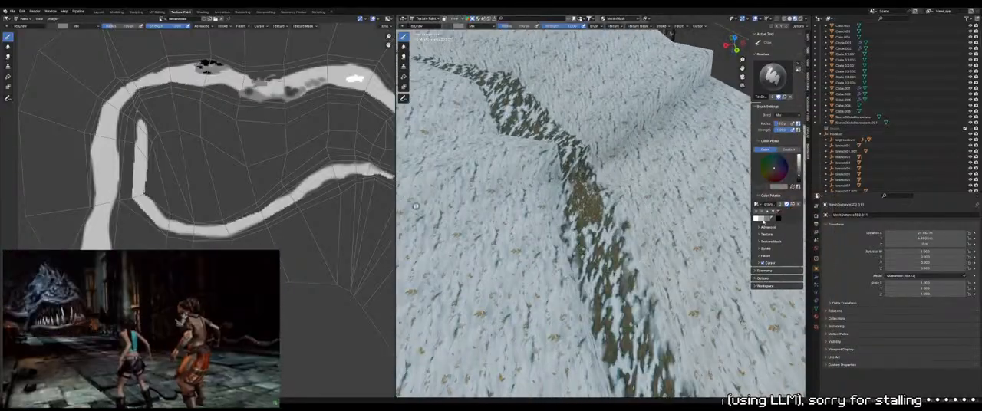
Switch to white, shrink the brush, and extend the bare ground along the path on the slope
left_click(758, 219)
key("f")
left_click(591, 227)
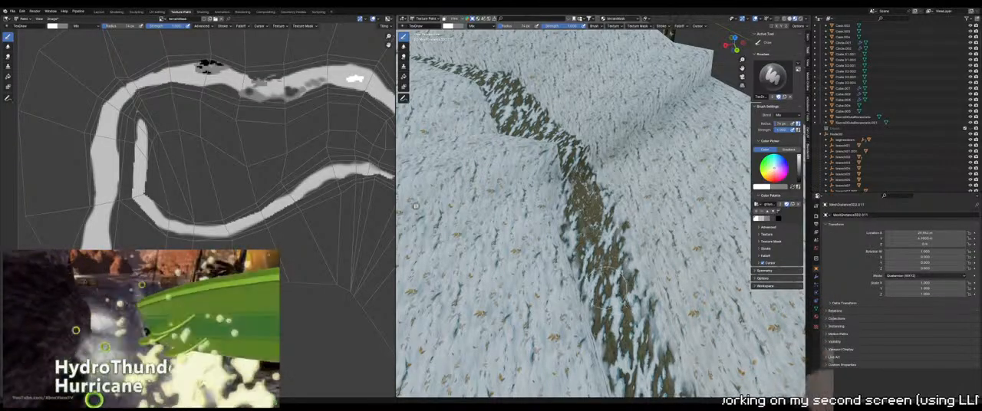
scroll(618, 315, "down", 4)
mouse_move(619, 315)
middle_mouse_down()
mouse_move(618, 296)
mouse_move(603, 288)
mouse_move(580, 335)
middle_mouse_up()
Switch to gray, enlarge the brush, and soften the path's edges with snow where it meets the terrain crease
mouse_move(416, 205)
middle_mouse_down()
mouse_move(384, 183)
mouse_move(411, 219)
middle_mouse_up()
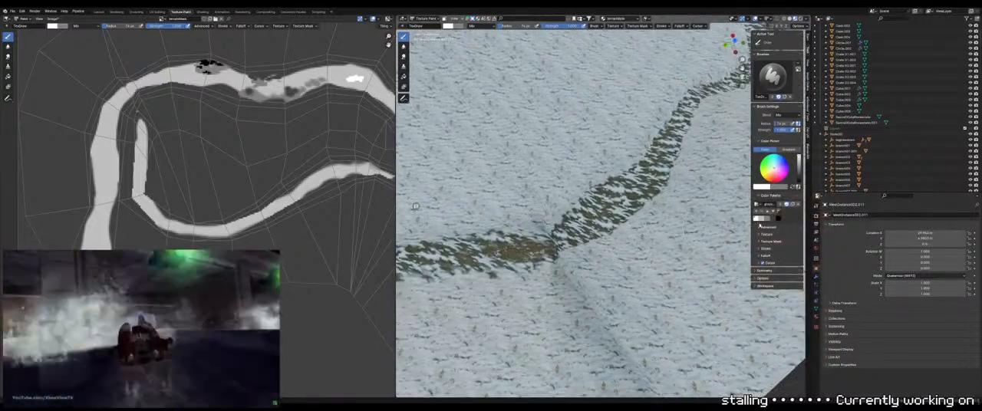
left_click(771, 221)
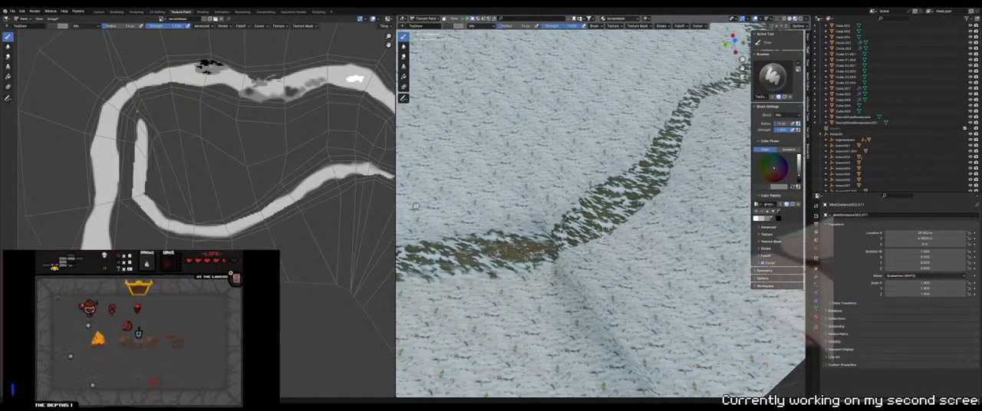
key("f")
left_click(587, 250)
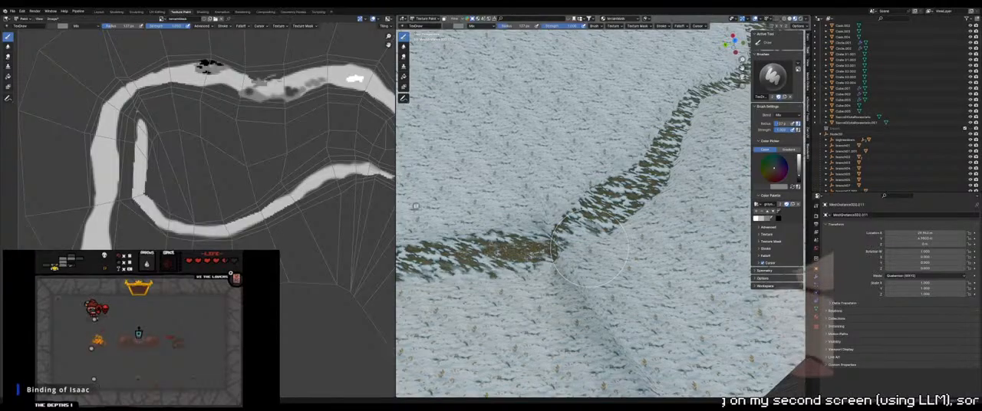
middle_click_drag(589, 254, 591, 266)
key("f")
left_click(583, 261)
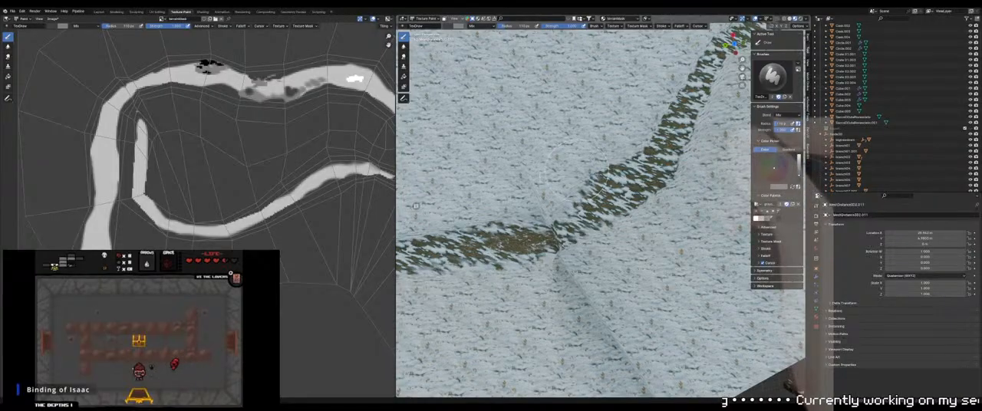
Paint gray snow along the borders of the path stretch beyond the crease to make its outline irregular
middle_click_drag(564, 180, 563, 158)
scroll(599, 184, "down", 2)
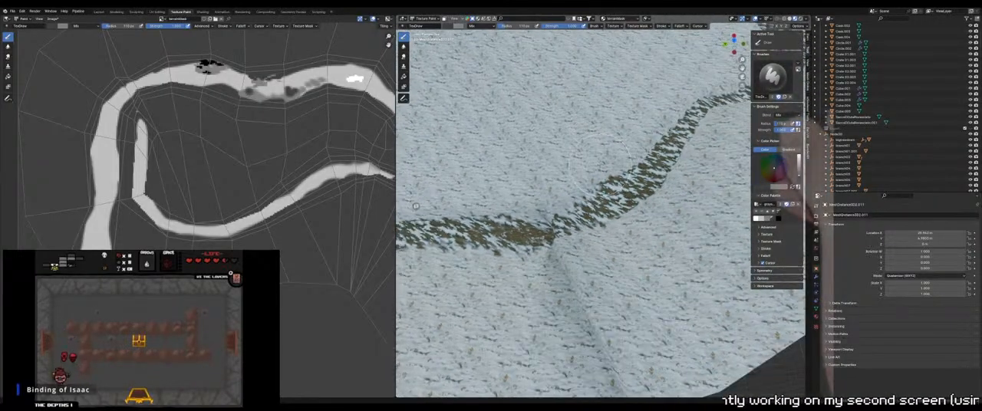
mouse_move(607, 201)
middle_mouse_down()
mouse_move(606, 179)
mouse_move(590, 191)
middle_mouse_up()
scroll(606, 179, "up", 4)
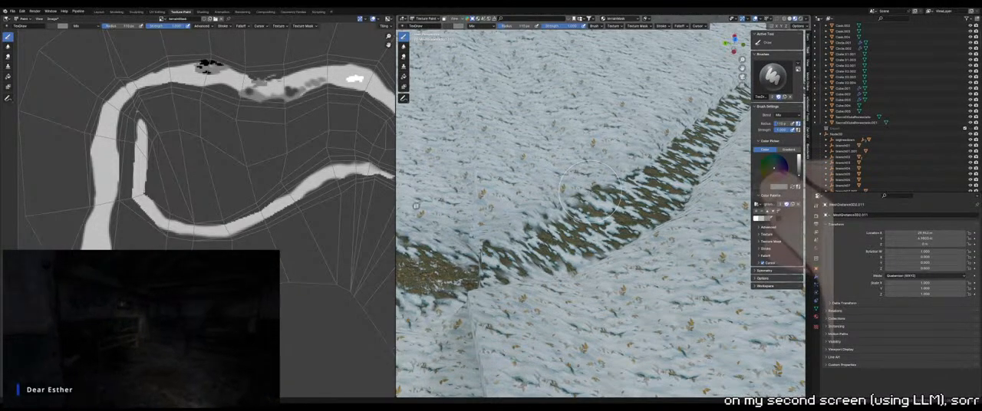
mouse_move(592, 193)
middle_mouse_down()
mouse_move(591, 219)
mouse_move(618, 257)
middle_mouse_up()
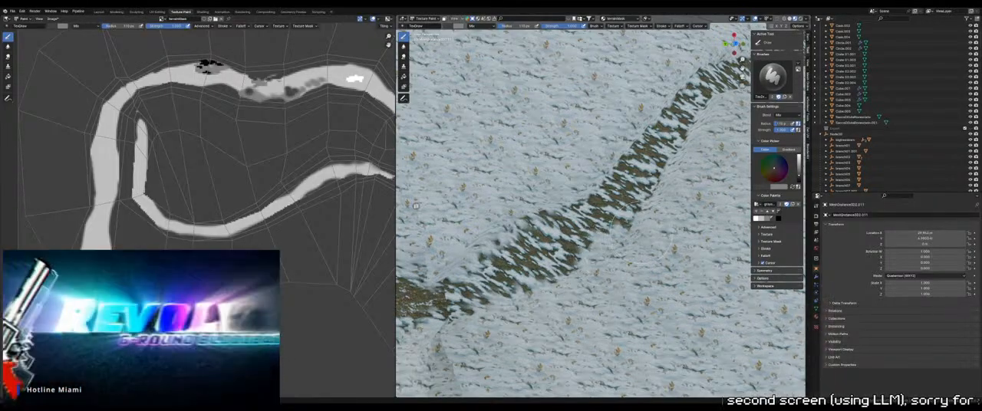
middle_click_drag(646, 234, 658, 219)
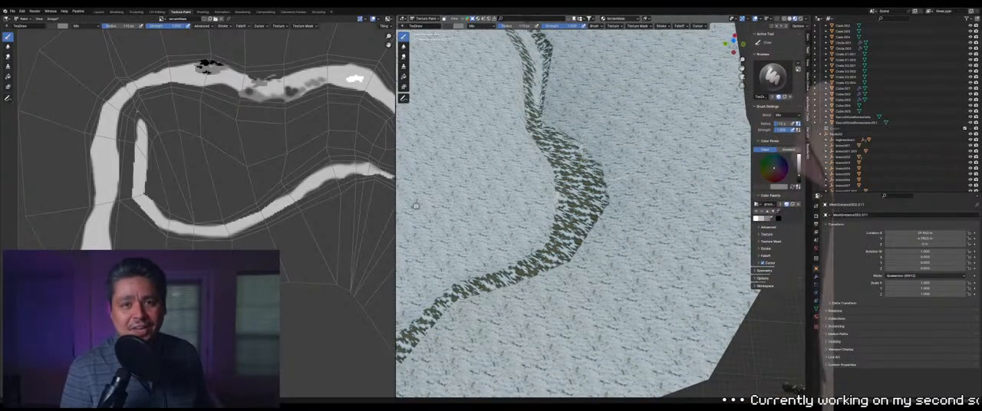
Narrow the wide curved bend of the path with gray snow strokes on its inner and outer edges
middle_click_drag(595, 116, 593, 135)
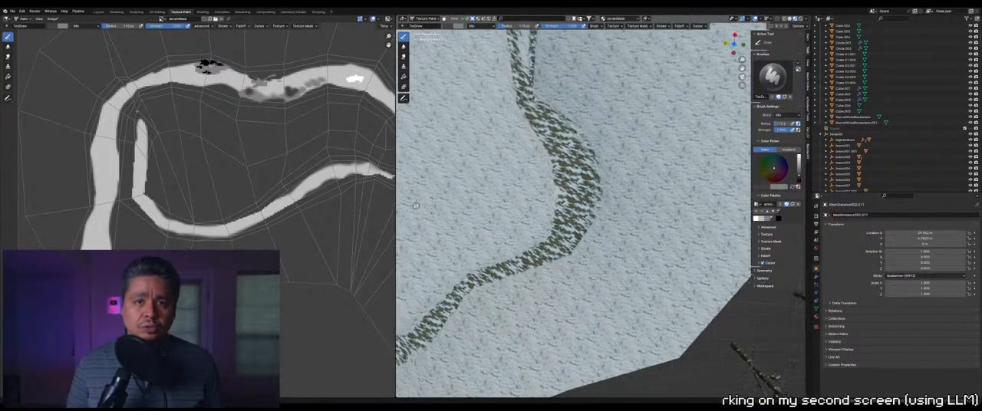
scroll(593, 134, "up", 2)
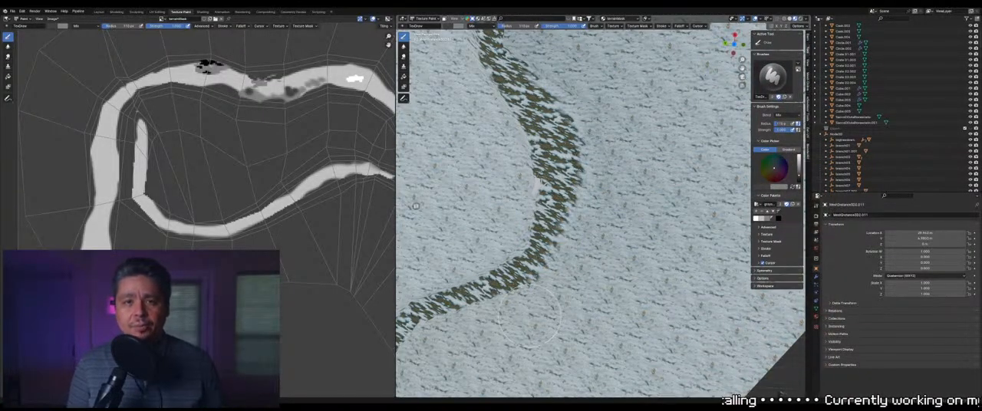
mouse_move(416, 206)
middle_mouse_down()
mouse_move(422, 268)
mouse_move(415, 206)
middle_mouse_up()
middle_click_drag(612, 168, 603, 230)
middle_click_drag(415, 206, 415, 206)
mouse_move(501, 164)
middle_mouse_down()
mouse_move(519, 173)
mouse_move(503, 185)
mouse_move(491, 171)
middle_mouse_up()
Shrink the brush and cover the end of the side strip with gray snow where the path splits in two
key("f")
left_click(530, 178)
middle_click_drag(453, 123, 566, 191, "shift")
key("f")
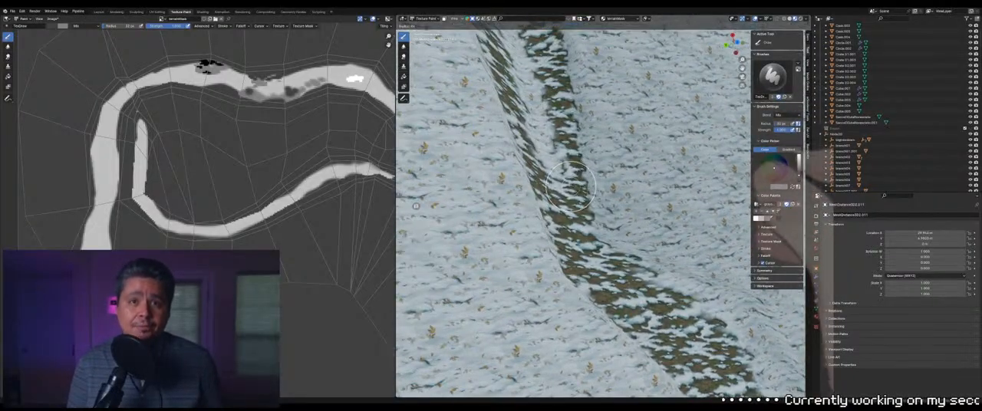
left_click(581, 191)
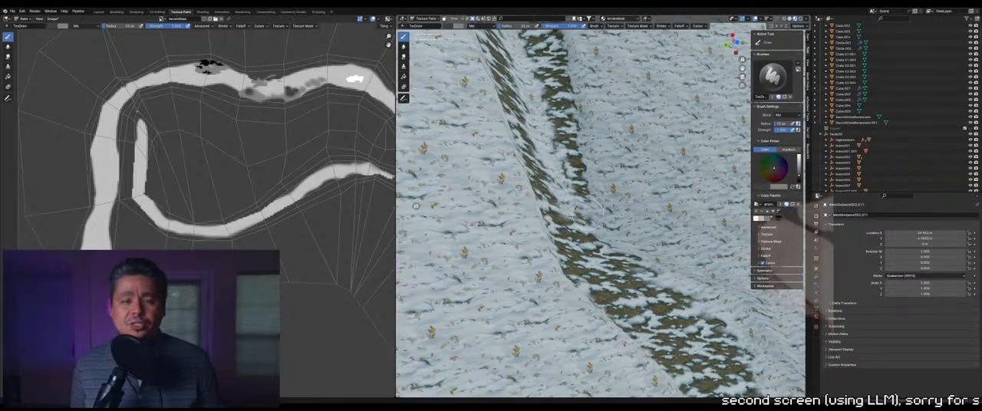
middle_click_drag(601, 232, 595, 213)
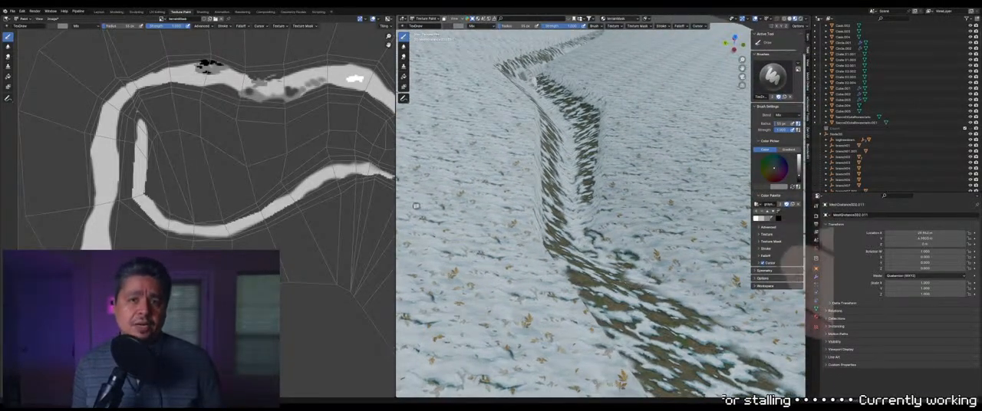
middle_click_drag(623, 256, 620, 265)
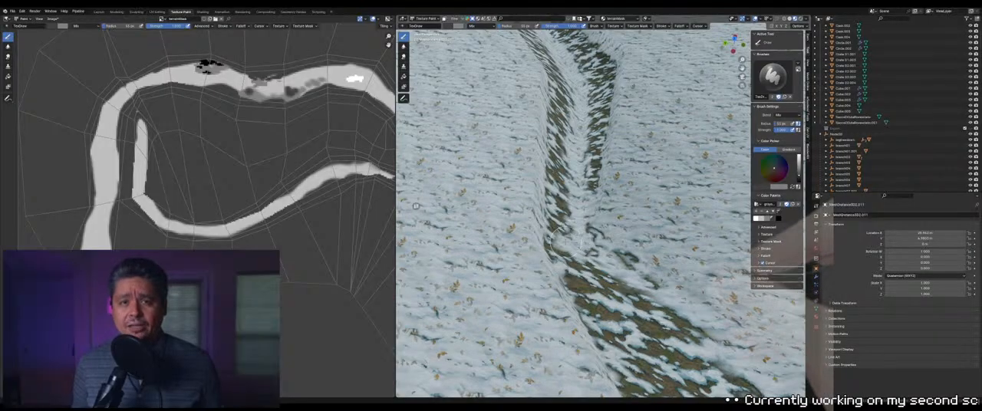
Paint gray snow across the junction between the two narrow strips and the wider path
middle_click_drag(554, 223, 557, 223)
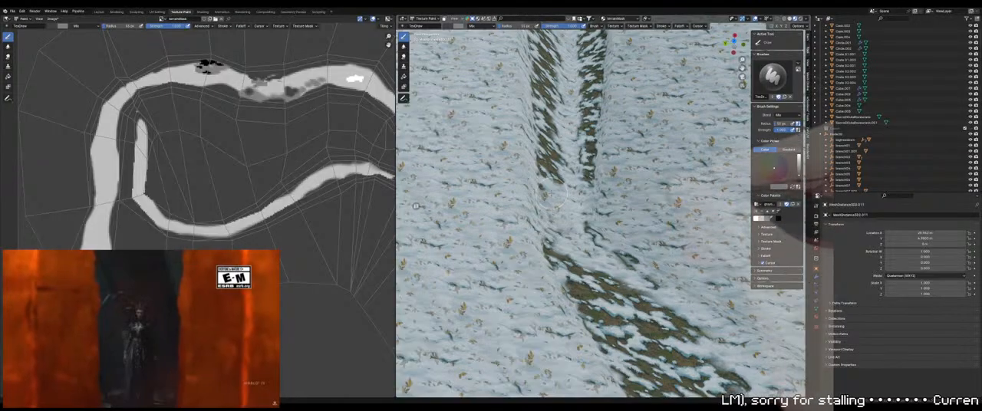
middle_click_drag(551, 200, 618, 215)
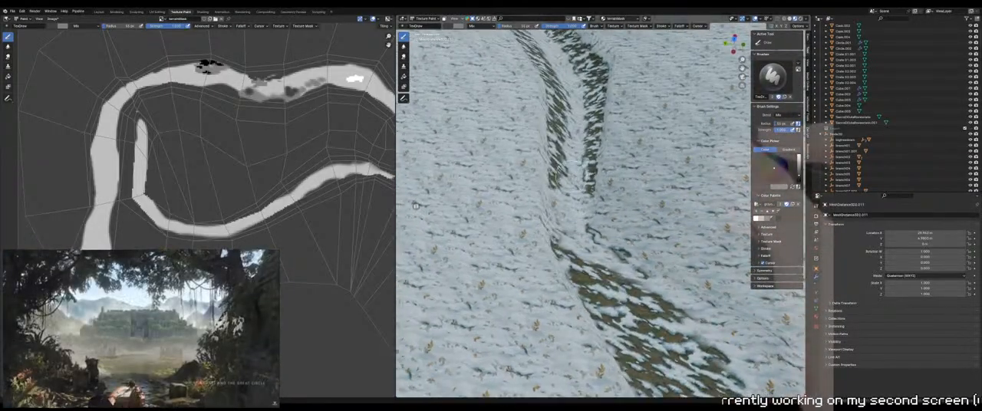
middle_click_drag(416, 207, 422, 205)
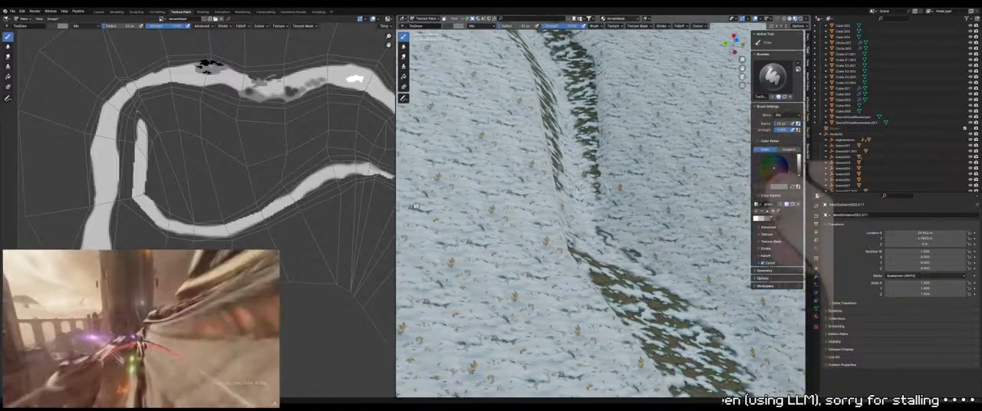
middle_click_drag(416, 206, 416, 206)
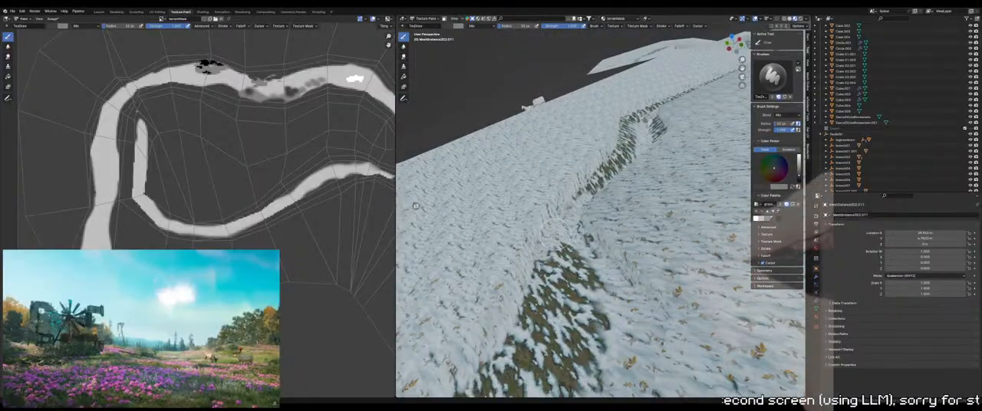
Resize the brush and paint gray snow along the lower edge of the path's sharp bend to break up its outline
middle_click_drag(416, 206, 416, 206)
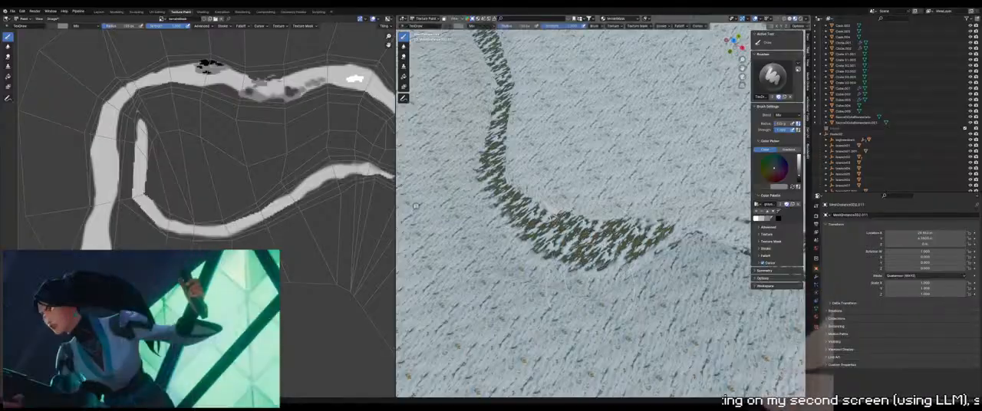
key("f")
left_click(570, 270)
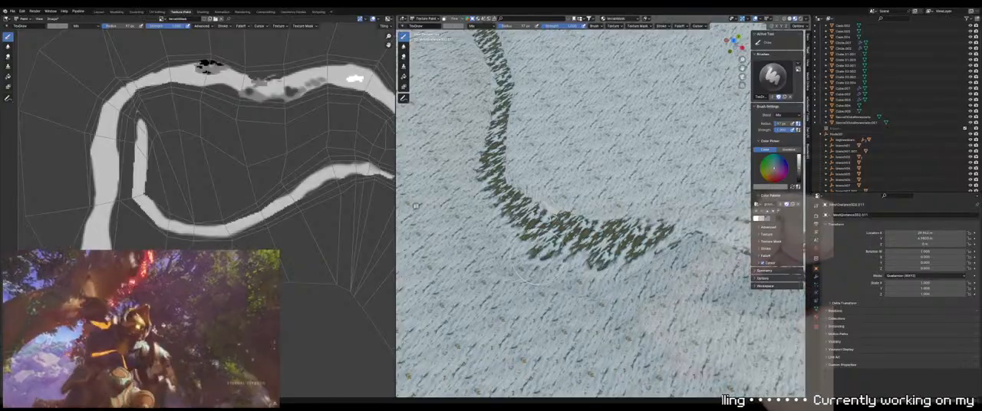
key("f")
left_click(525, 247)
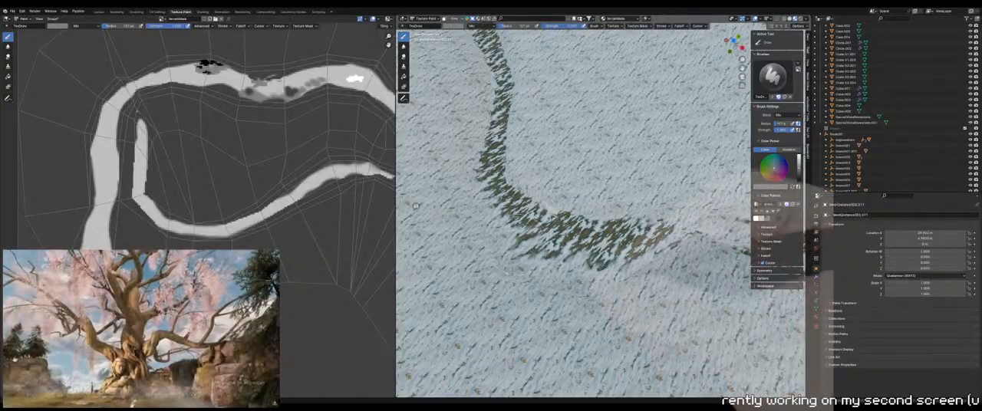
key("f")
left_click(522, 253)
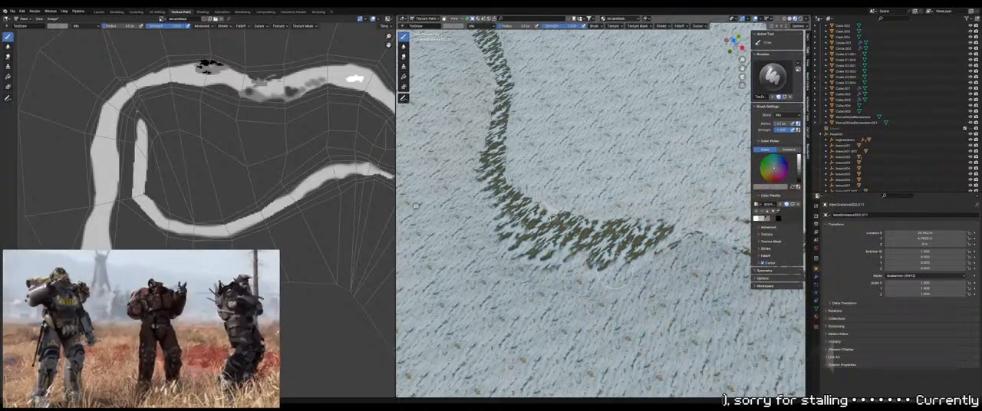
Switch the brush color to white and paint bare ground around the small animal figure on the path
mouse_move(614, 282)
middle_mouse_down()
mouse_move(491, 175)
mouse_move(521, 163)
mouse_move(525, 207)
middle_mouse_up()
left_click(757, 220)
scroll(499, 257, "up", 4)
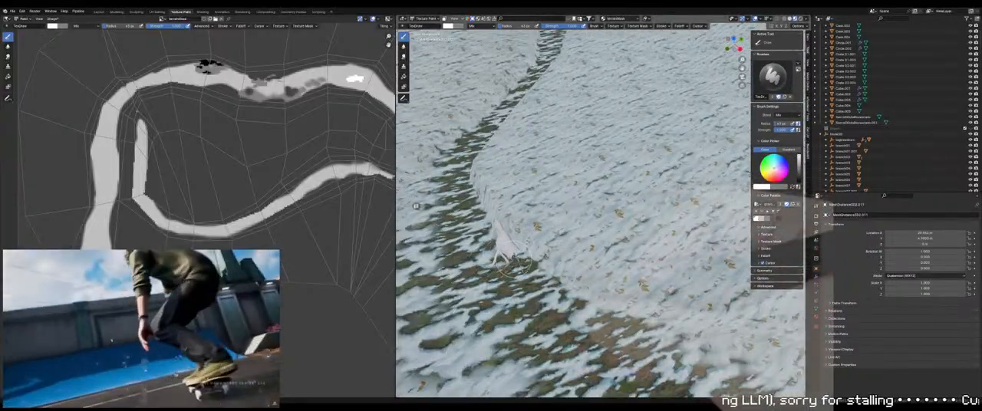
middle_click_drag(508, 262, 503, 247)
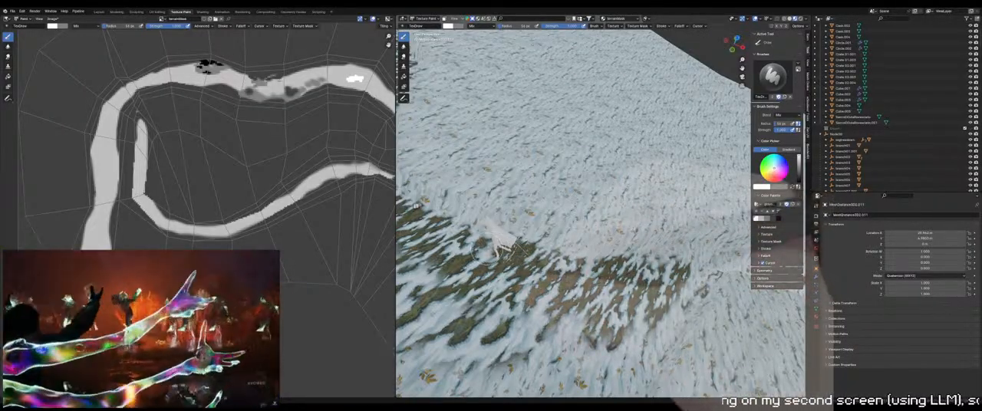
scroll(510, 247, "up", 3)
middle_click_drag(529, 257, 553, 272)
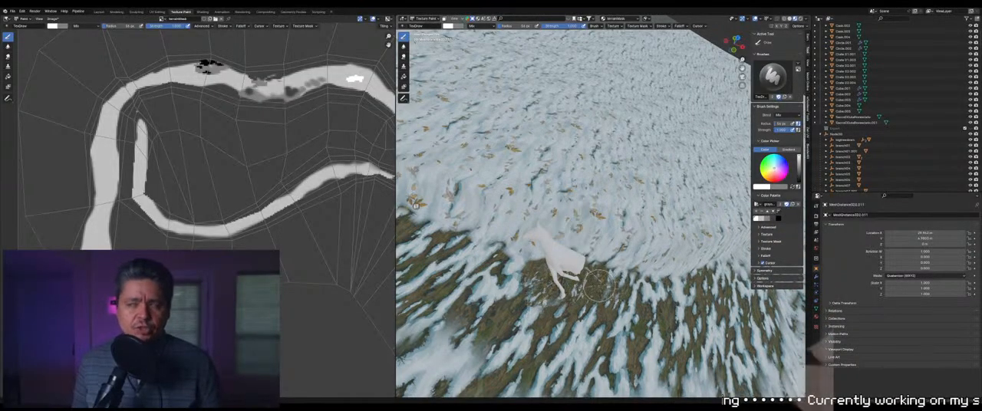
mouse_move(618, 286)
middle_mouse_down()
mouse_move(587, 270)
mouse_move(594, 253)
mouse_move(559, 249)
mouse_move(593, 249)
mouse_move(597, 234)
middle_mouse_up()
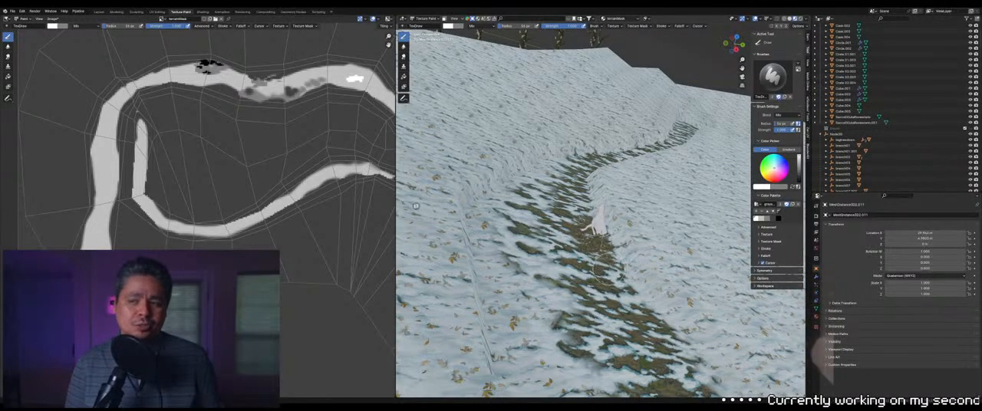
Resize the brush and paint white bare ground around the overturned cart and scattered crates beside the path
middle_click_drag(597, 224, 798, 311)
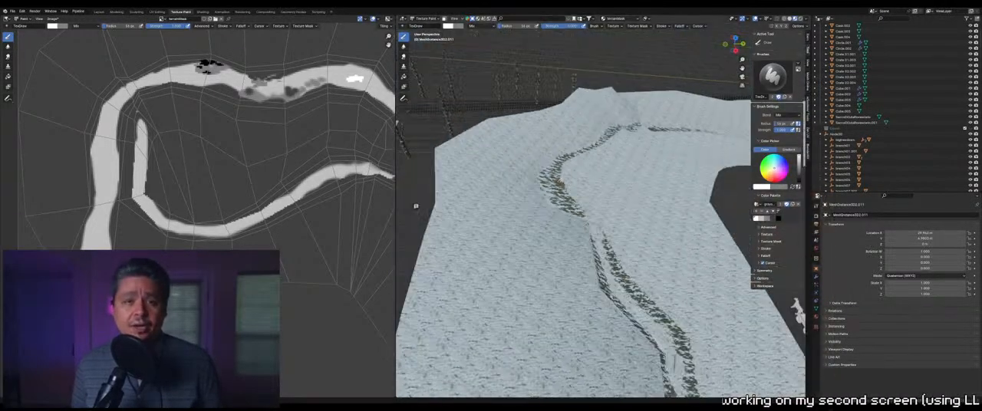
middle_click_drag(679, 330, 518, 126, "shift")
scroll(583, 200, "up", 3)
middle_click_drag(537, 153, 638, 248, "shift")
scroll(583, 222, "up", 8)
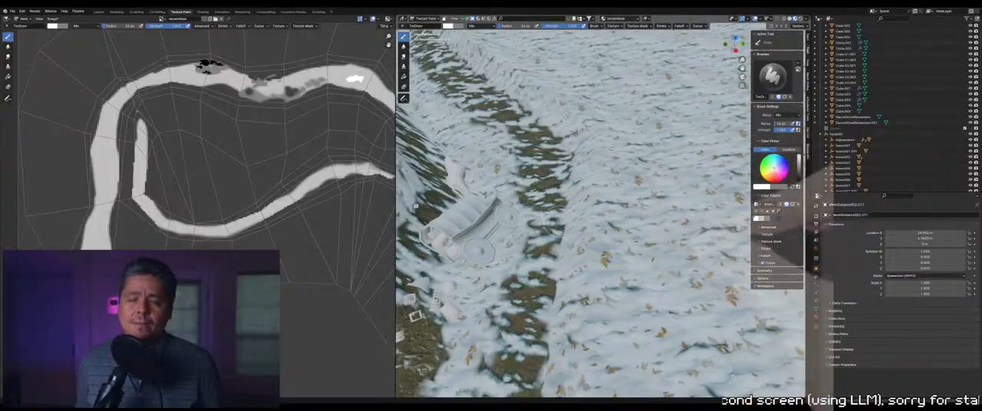
mouse_move(547, 224)
middle_mouse_down("shift")
mouse_move(735, 172)
mouse_move(634, 220)
middle_mouse_up("shift")
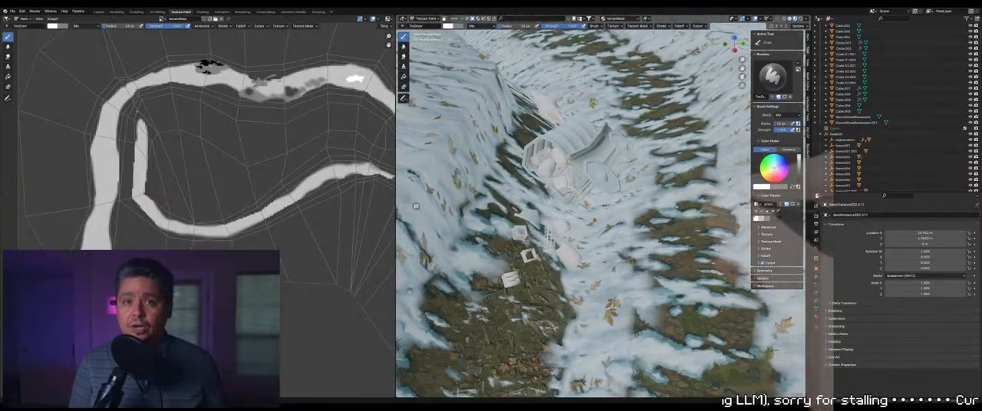
scroll(581, 222, "down", 5)
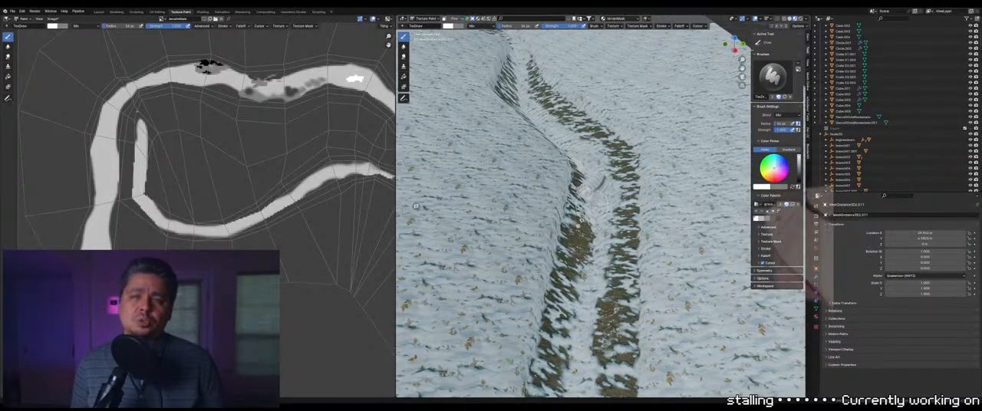
middle_click_drag(594, 193, 555, 253)
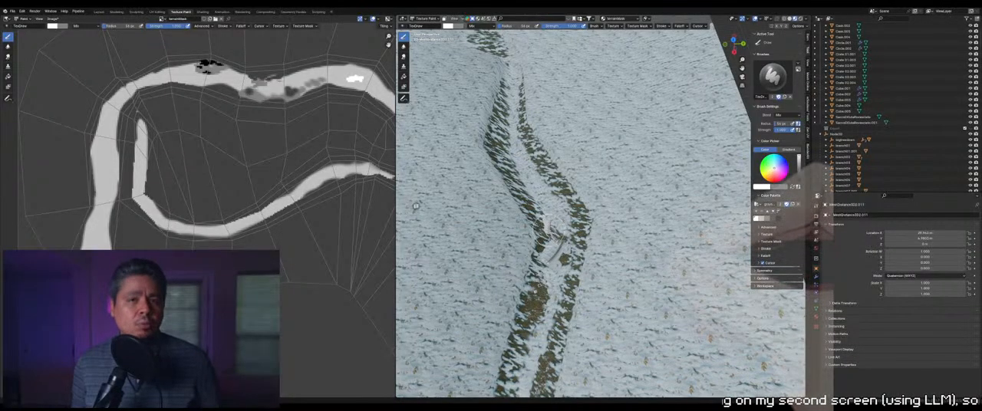
key("f")
left_click(561, 232)
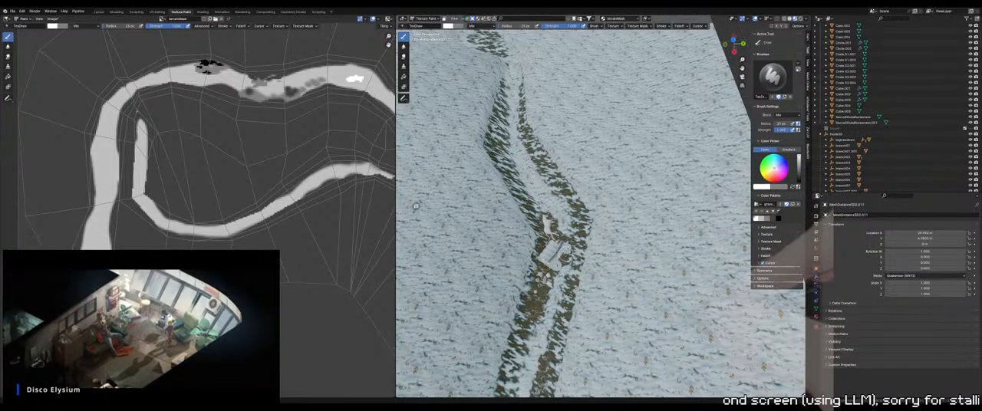
Switch to light gray, enlarge the brush and soften the ground between the cart and the path
scroll(416, 205, "up", 2)
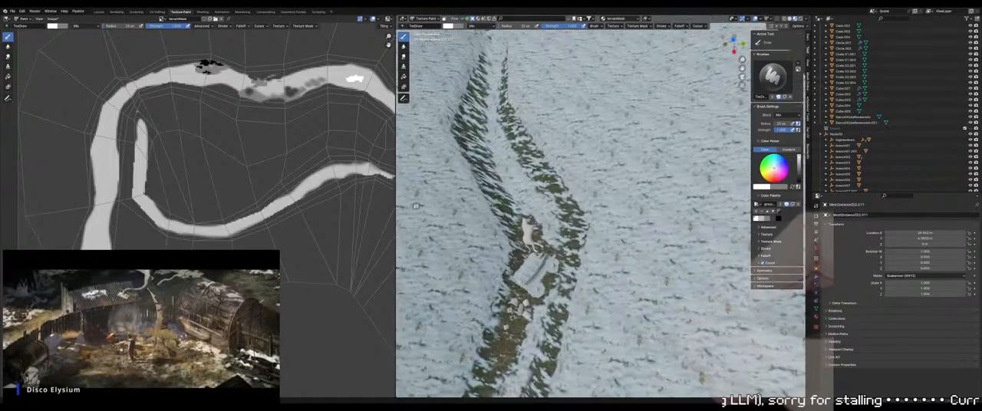
middle_click_drag(416, 206, 420, 176)
scroll(416, 206, "up", 1)
mouse_move(416, 206)
middle_mouse_down("shift")
mouse_move(450, 167)
mouse_move(419, 218)
mouse_move(428, 235)
mouse_move(442, 201)
mouse_move(420, 221)
mouse_move(415, 206)
middle_mouse_up("shift")
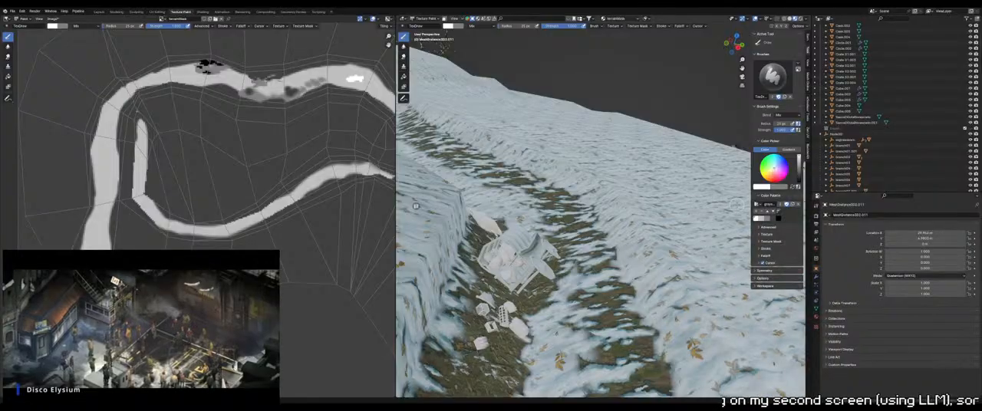
left_click(762, 220)
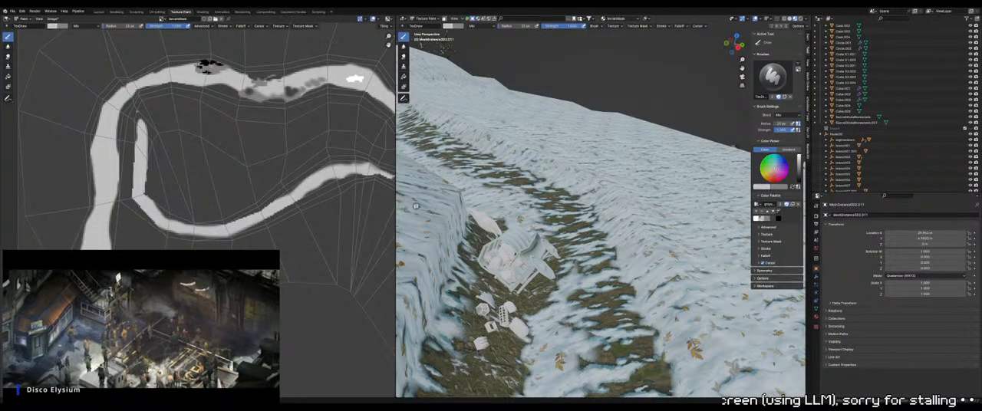
key("f")
left_click(573, 296)
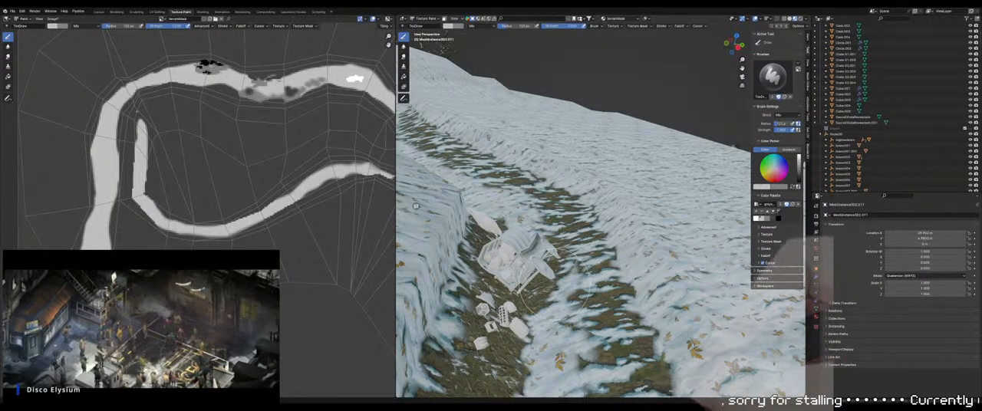
middle_click_drag(584, 299, 581, 265)
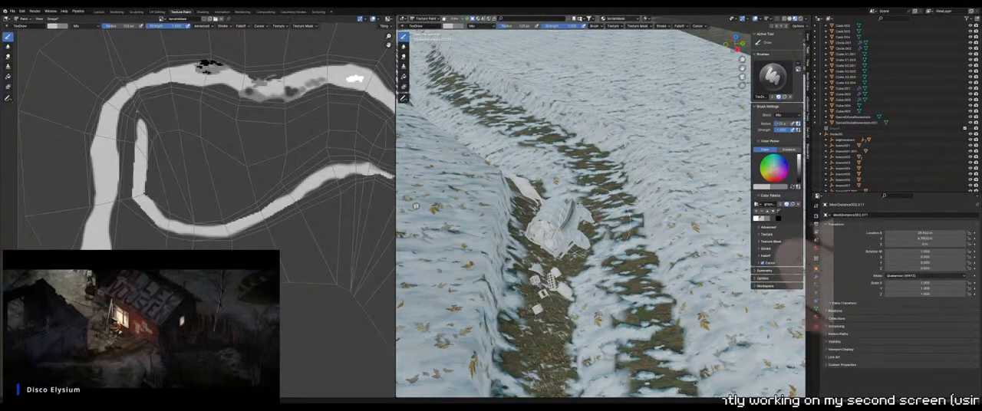
Switch to the darker gray, shrink the brush and paint snow along the path edges beside the cart
left_click(778, 217)
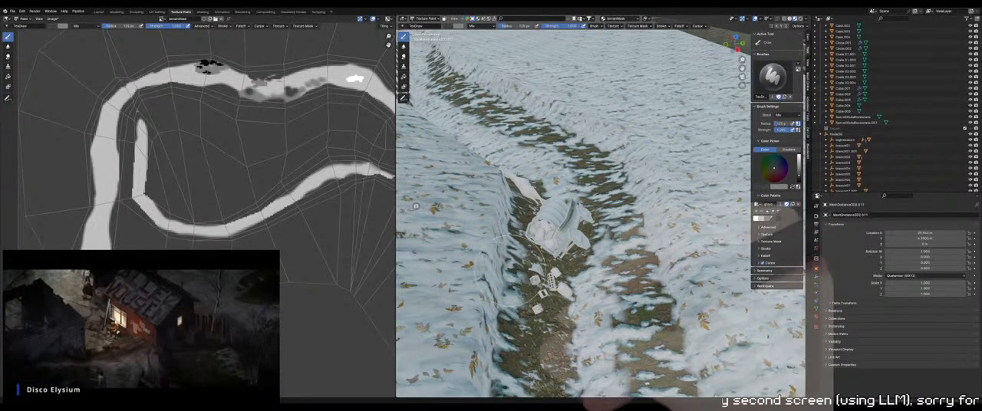
scroll(592, 243, "down", 1)
mouse_move(592, 241)
middle_mouse_down()
mouse_move(581, 259)
mouse_move(592, 239)
mouse_move(583, 230)
middle_mouse_up()
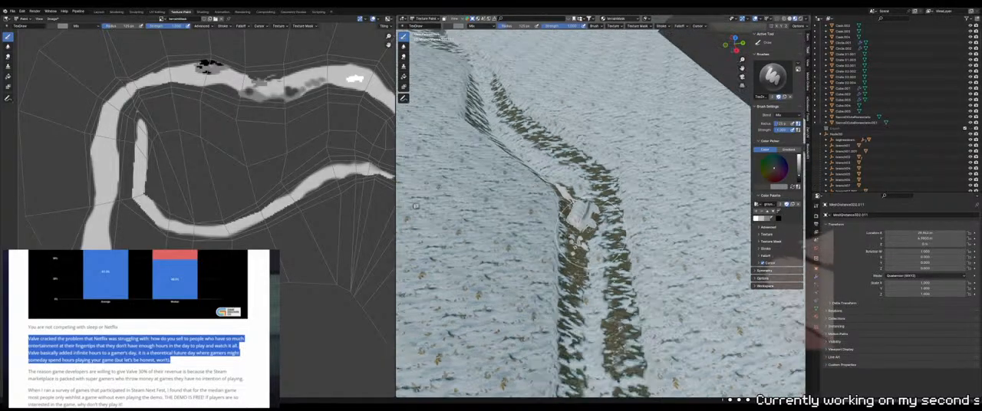
mouse_move(593, 230)
middle_mouse_down()
mouse_move(588, 239)
mouse_move(606, 235)
middle_mouse_up()
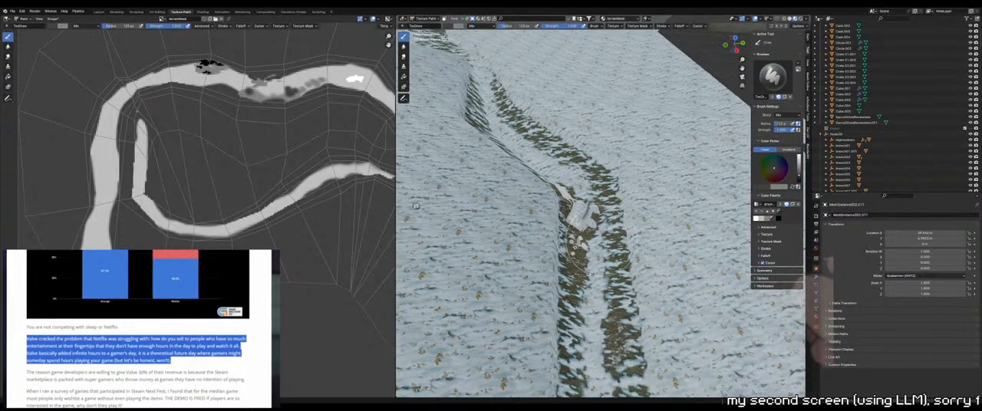
left_click(607, 236)
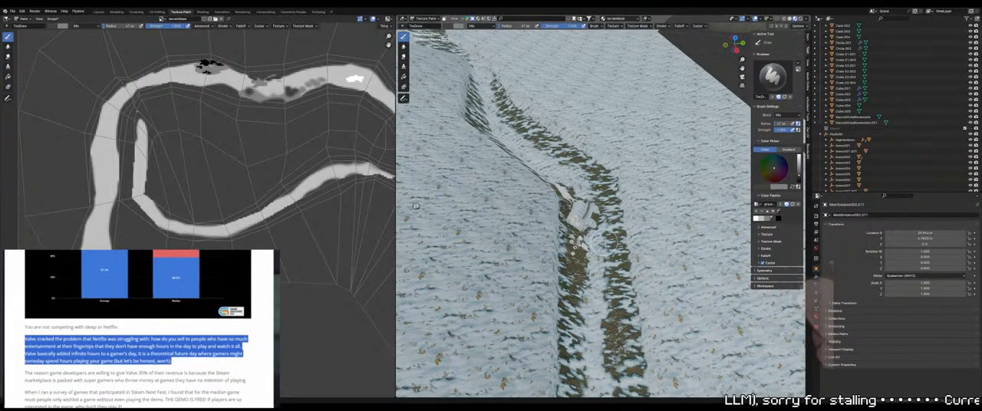
middle_click_drag(605, 242, 547, 285)
scroll(618, 228, "up", 2)
left_click(595, 232)
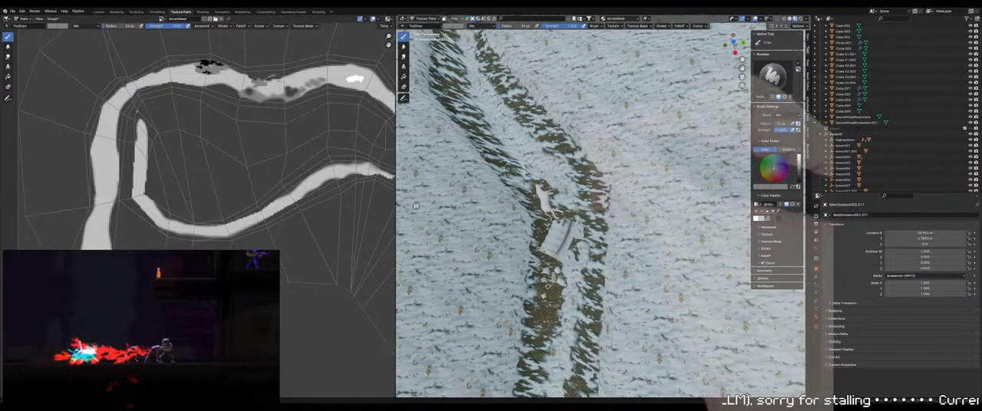
middle_click_drag(535, 203, 523, 196)
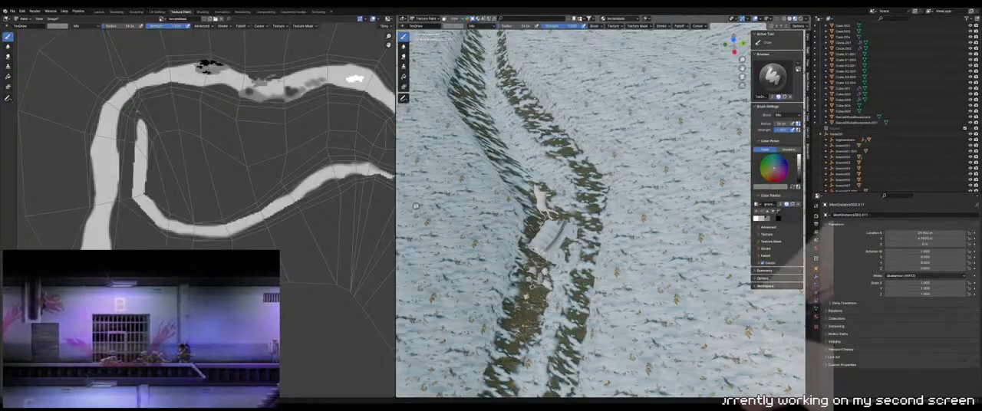
middle_click_drag(566, 186, 572, 203)
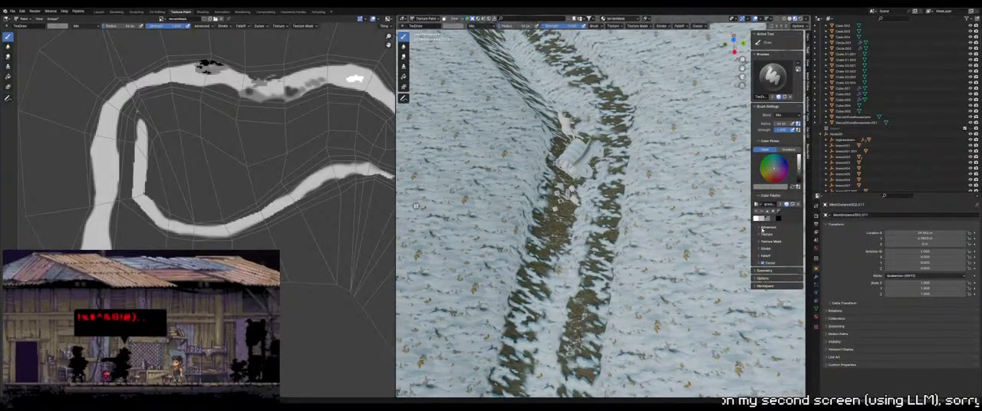
Set the brush color to black and save the painted terrain mask image
left_click(778, 218)
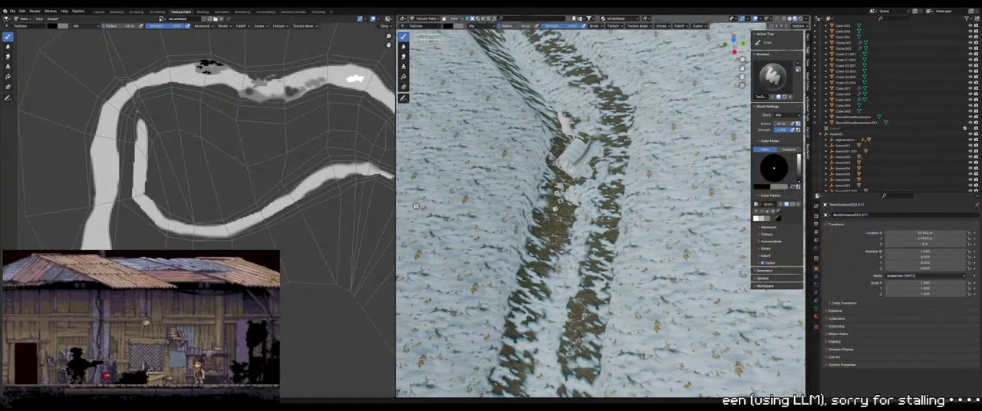
middle_click_drag(706, 211, 708, 163)
scroll(708, 158, "down", 8)
key("Tab")
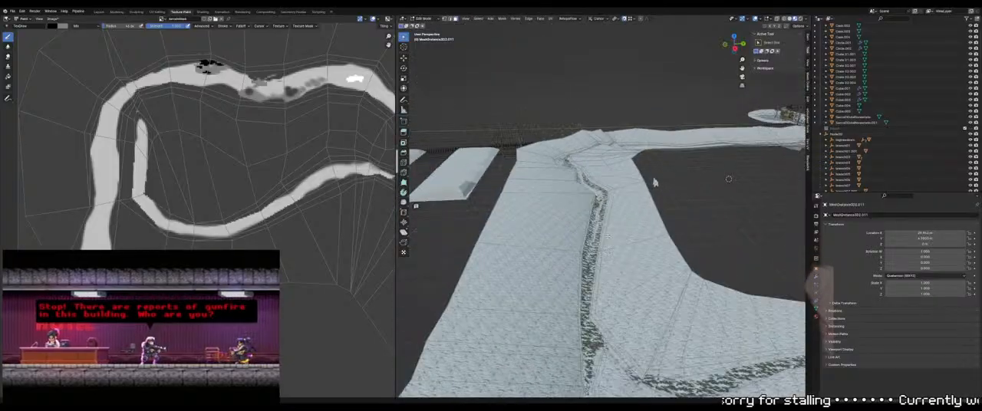
middle_click_drag(675, 192, 610, 143, "shift")
scroll(610, 146, "down", 5)
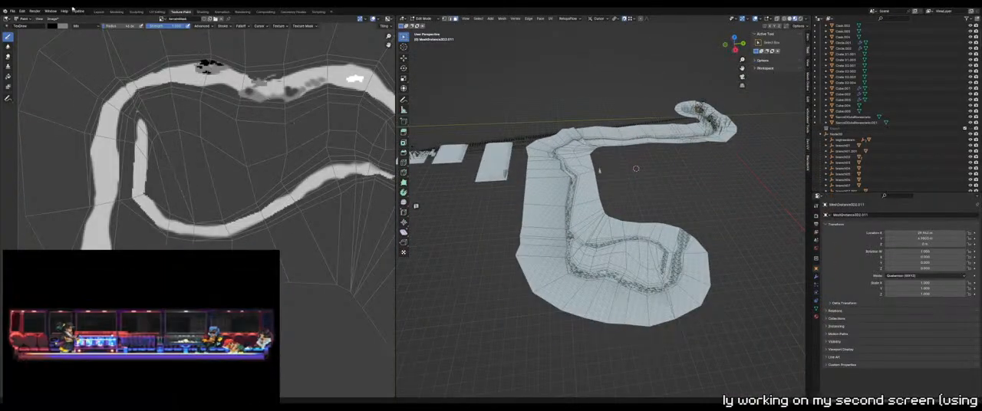
left_click(52, 19)
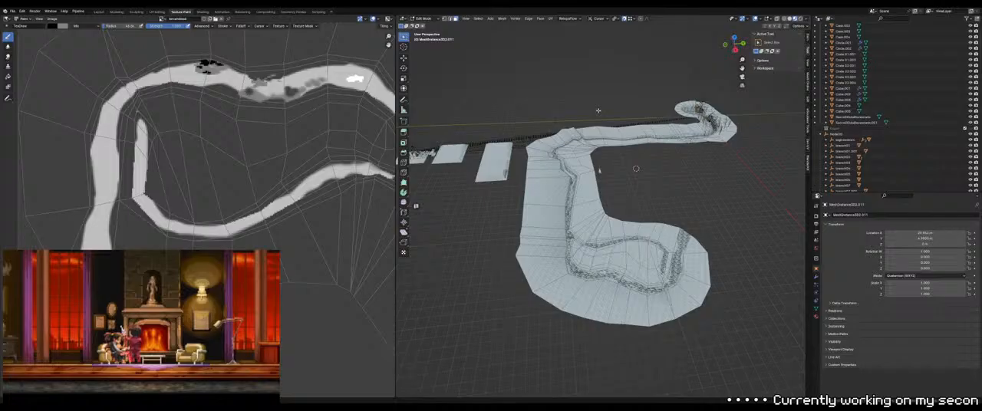
middle_click_drag(596, 165, 597, 184)
key("Tab")
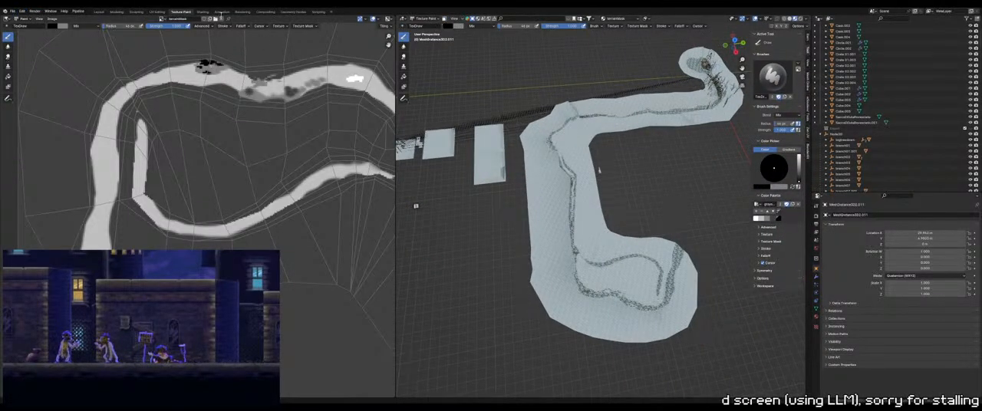
Switch to the Layout workspace, review the whole terrain mesh and open the list of export formats
left_click(98, 11)
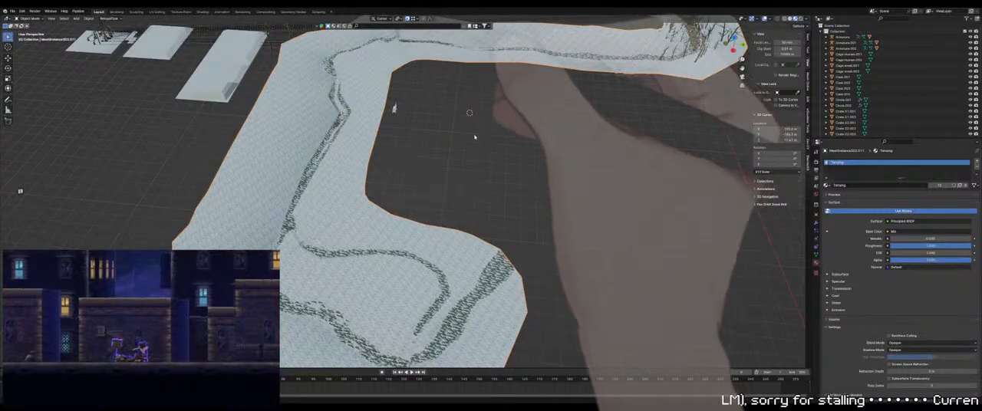
scroll(429, 164, "down", 4)
middle_click_drag(429, 164, 440, 187)
scroll(453, 177, "down", 1)
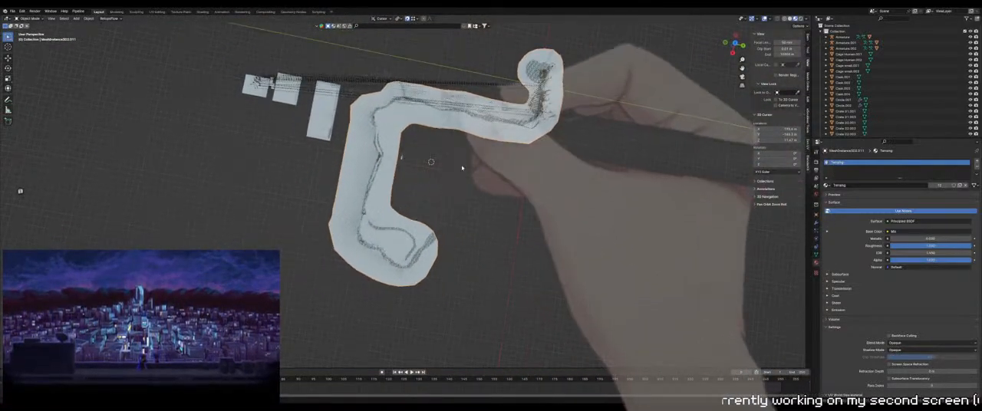
scroll(462, 166, "up", 4)
middle_click_drag(400, 208, 499, 166, "shift")
scroll(481, 162, "down", 1)
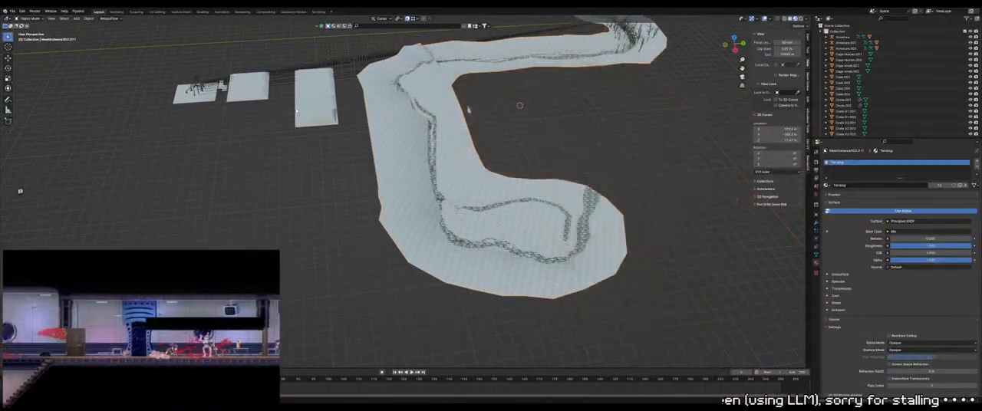
left_click(12, 10)
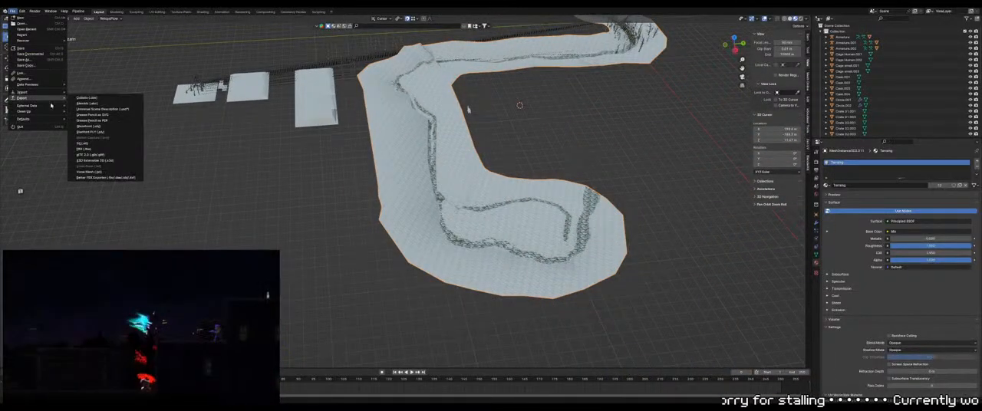
mouse_move(39, 98)
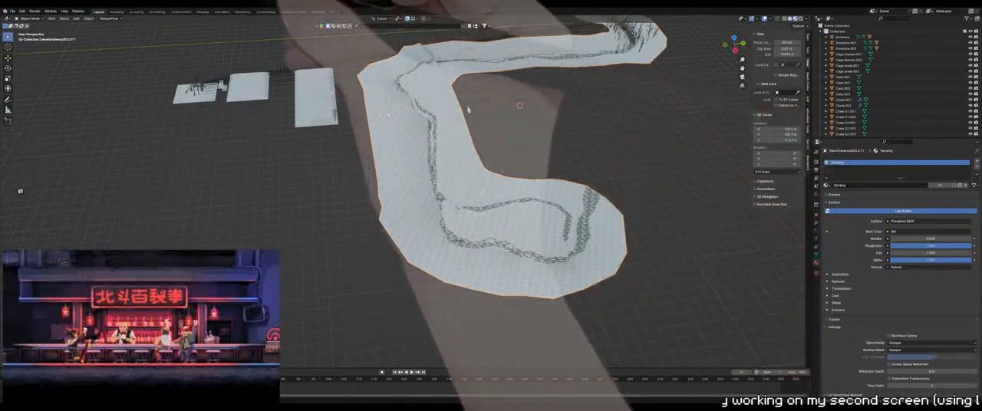
left_click(375, 135)
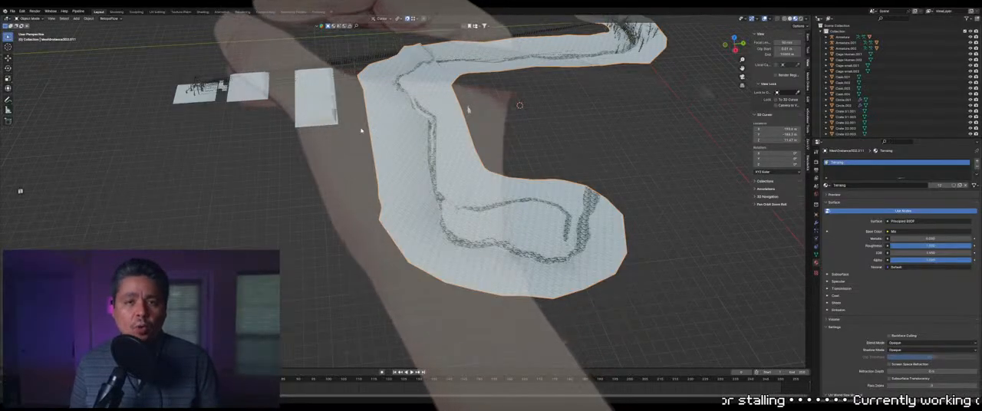
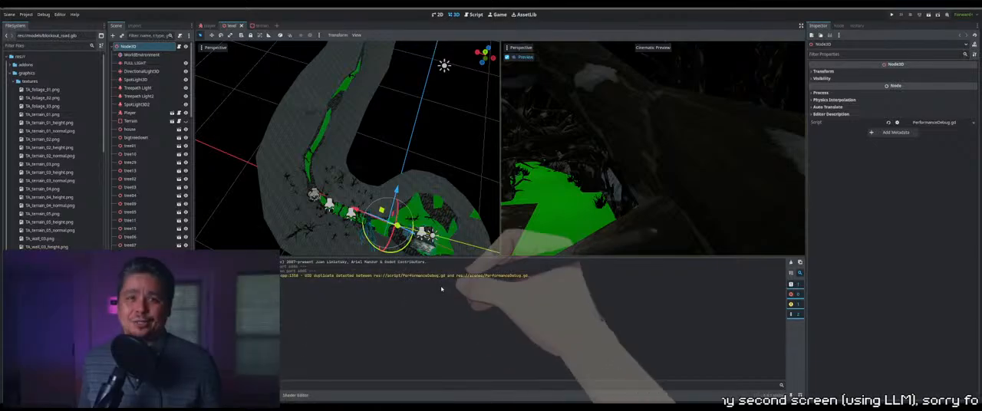
Switch to Godot, select the blockout road model and examine the path surface along the whole length of the terrain
middle_click_drag(423, 155, 454, 164)
left_click(454, 165)
left_click(348, 112)
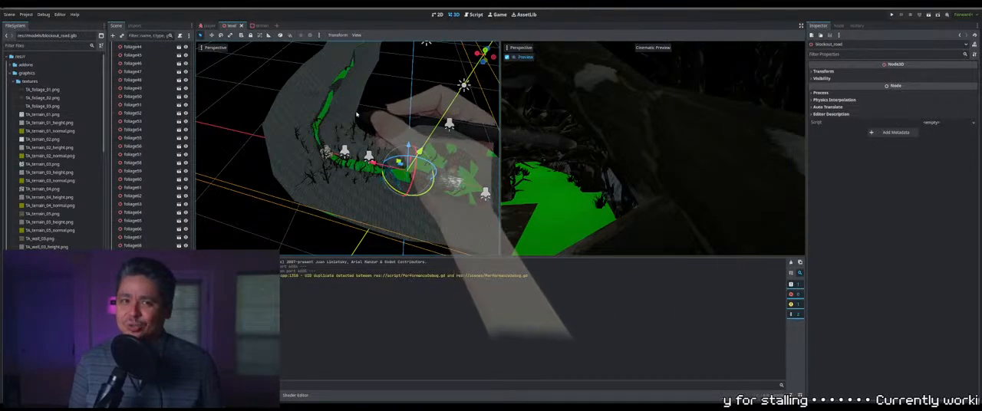
middle_click_drag(361, 117, 367, 122)
scroll(368, 122, "up", 5)
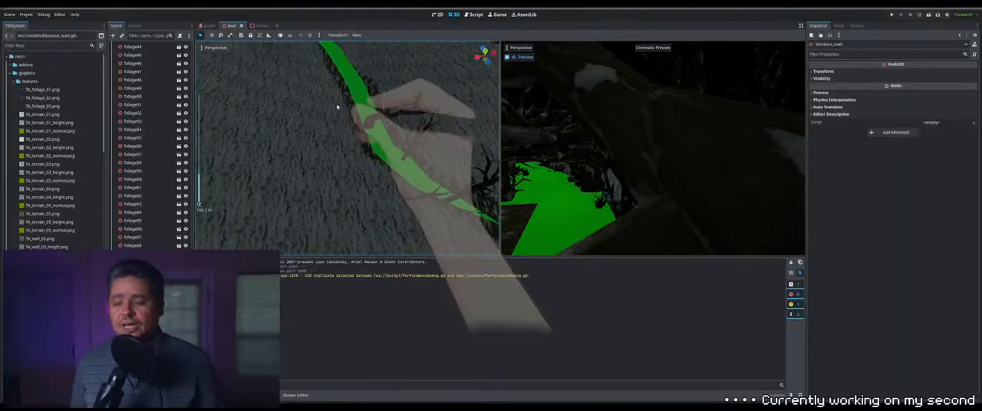
scroll(350, 104, "down", 5)
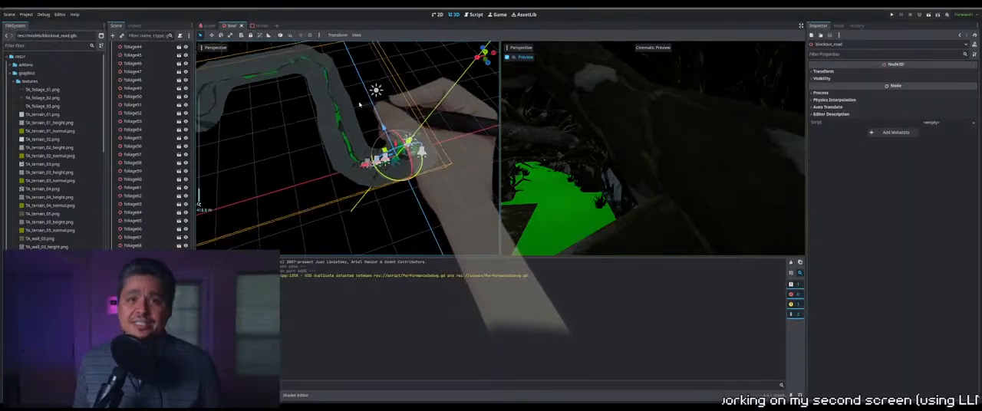
middle_click_drag(325, 103, 308, 106)
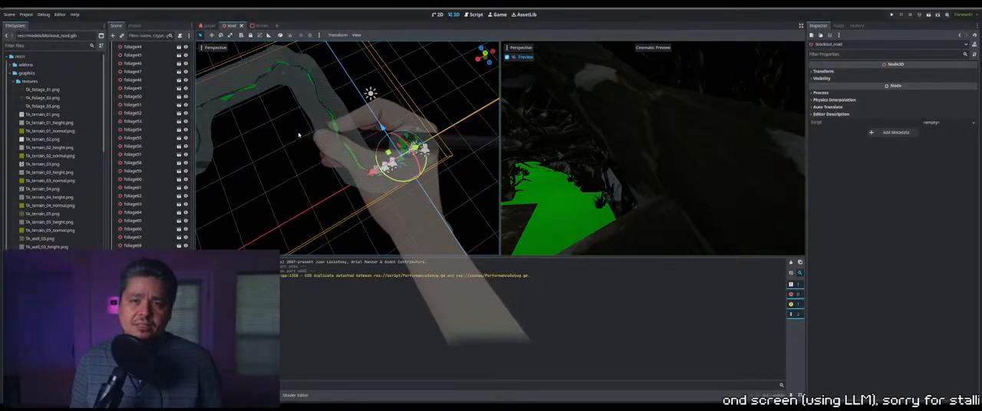
scroll(306, 96, "up", 8)
scroll(326, 112, "up", 3)
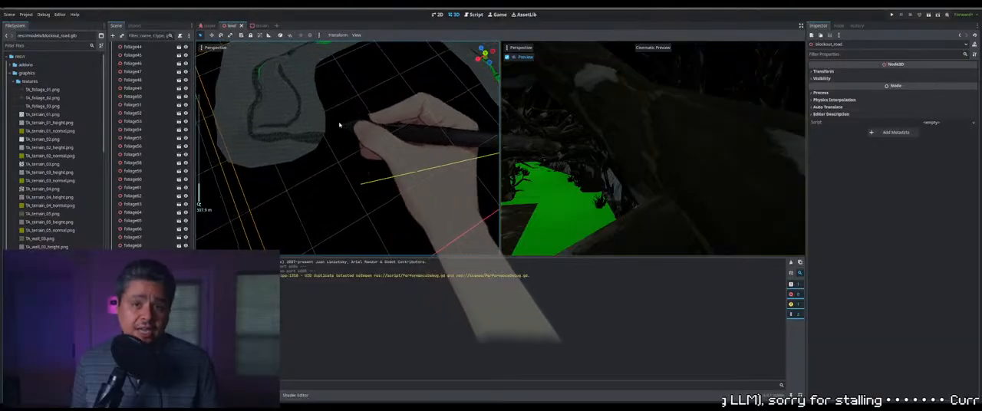
middle_click_drag(340, 125, 397, 148, "shift")
scroll(391, 165, "up", 6)
scroll(394, 165, "up", 4)
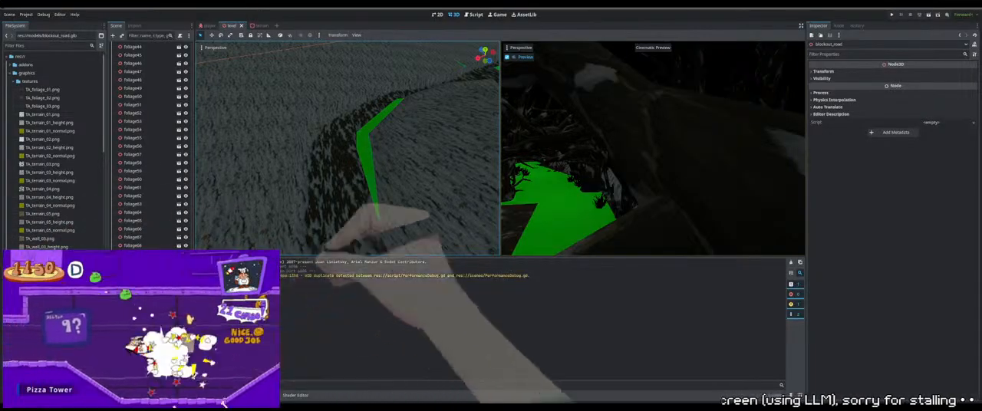
scroll(398, 150, "down", 10)
middle_click_drag(397, 156, 298, 167)
scroll(307, 171, "down", 6)
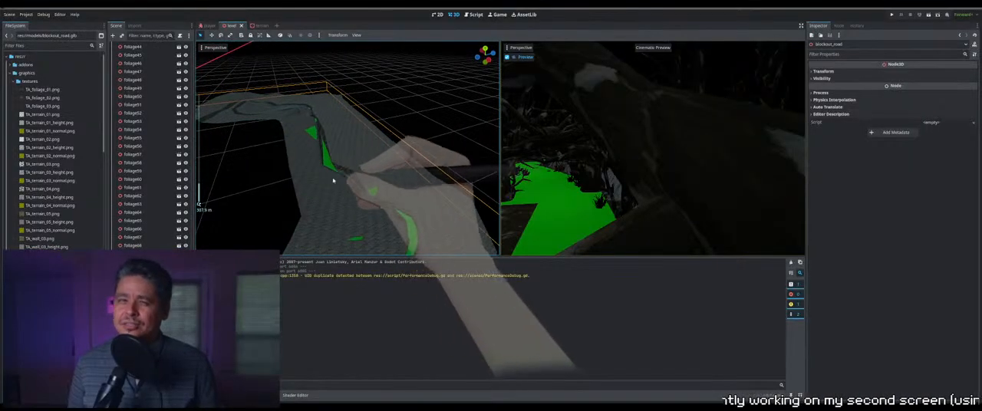
scroll(338, 176, "down", 8)
middle_click_drag(323, 212, 353, 208)
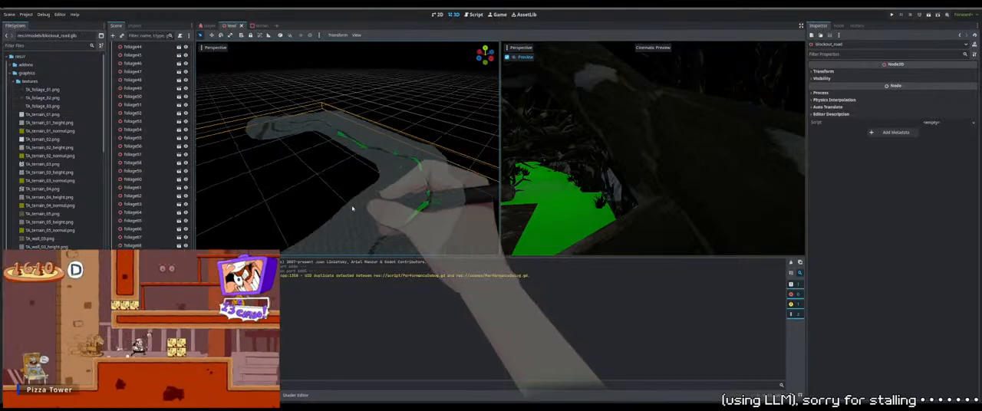
scroll(353, 208, "down", 4)
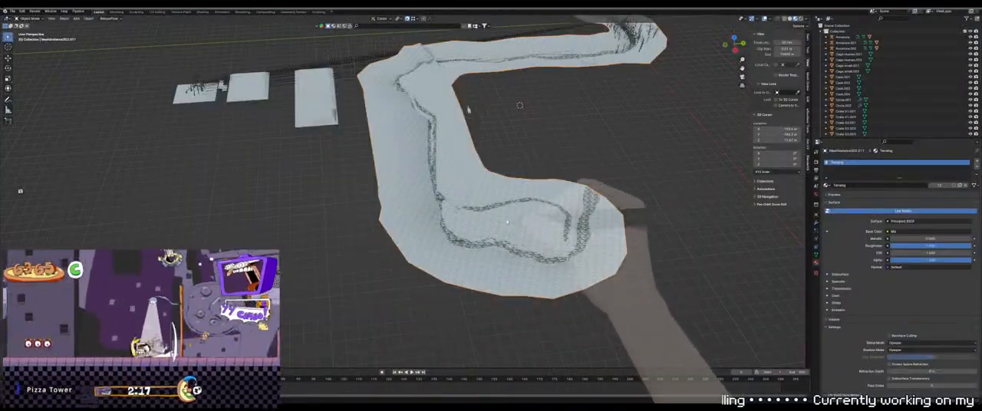
middle_click_drag(414, 184, 433, 213)
Switch to Blender and delete the faces of the whole path strip and the round clearing from the terrain mesh
key("Tab")
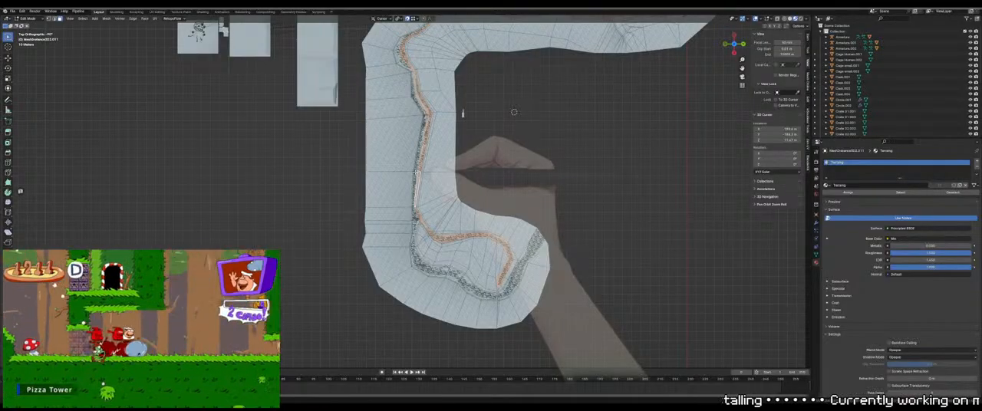
left_click(539, 232, "ctrl")
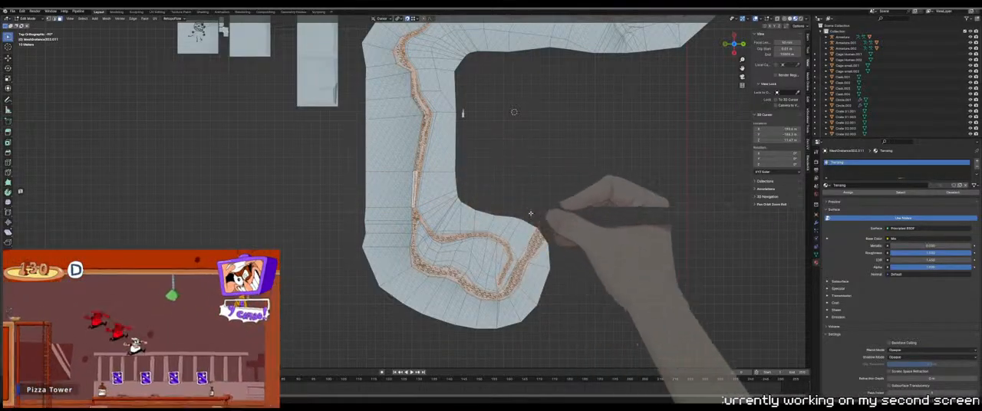
middle_click_drag(495, 140, 454, 263, "shift")
middle_click_drag(555, 181, 427, 265, "shift")
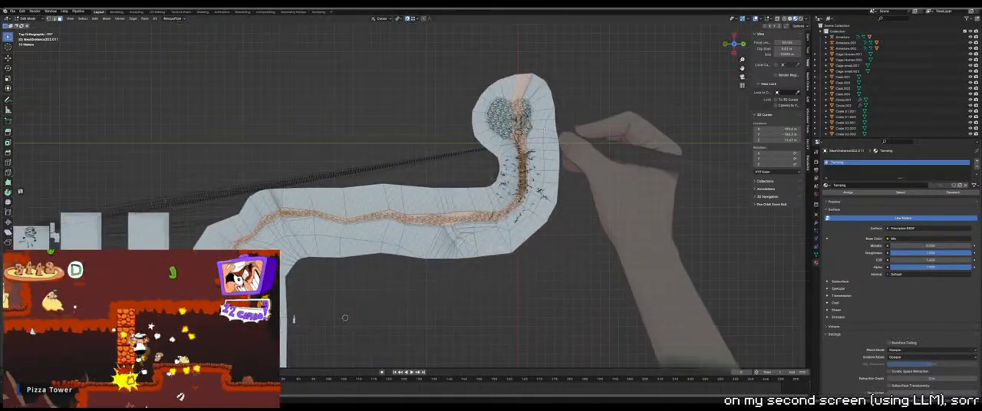
middle_click_drag(561, 138, 510, 198, "shift")
scroll(511, 198, "up", 3)
left_click_drag(554, 74, 485, 130)
scroll(485, 130, "up", 2)
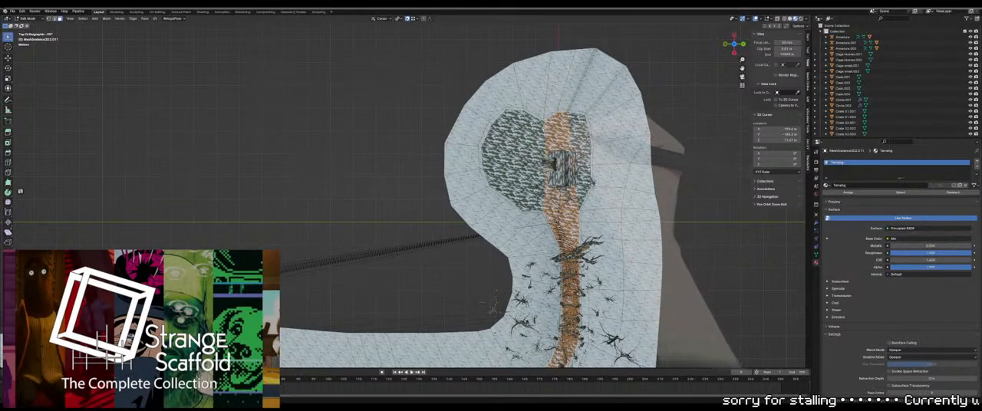
left_click(527, 163, "shift")
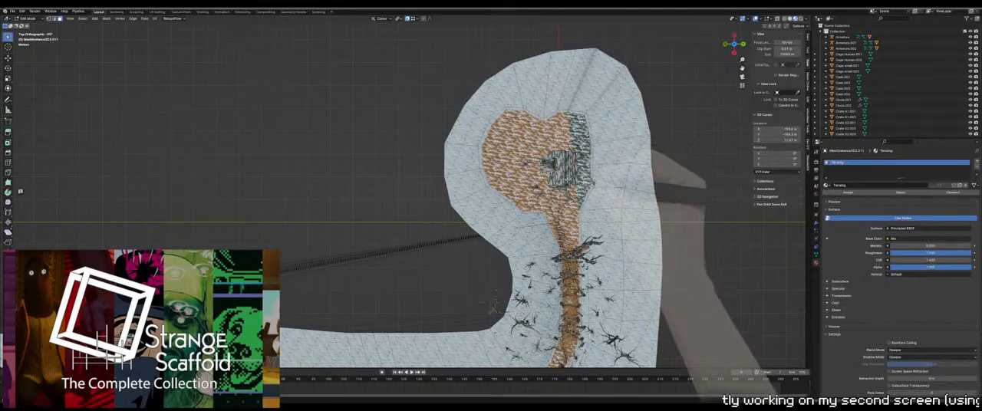
middle_click_drag(568, 237, 545, 154, "shift")
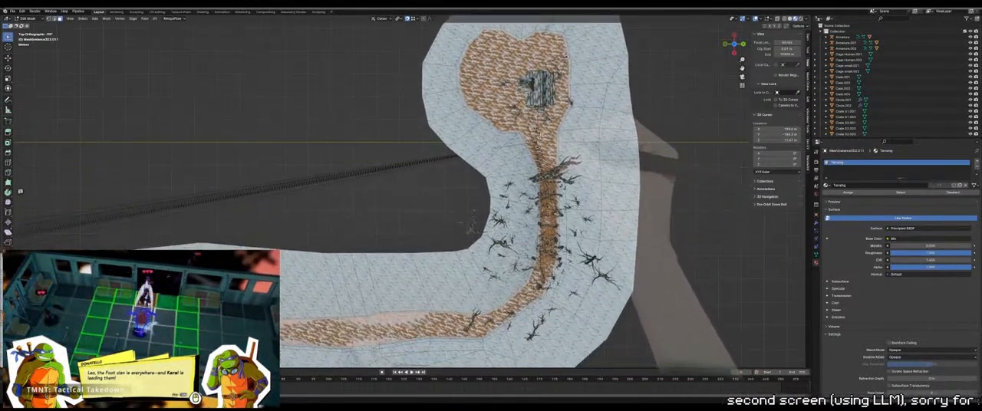
key("x")
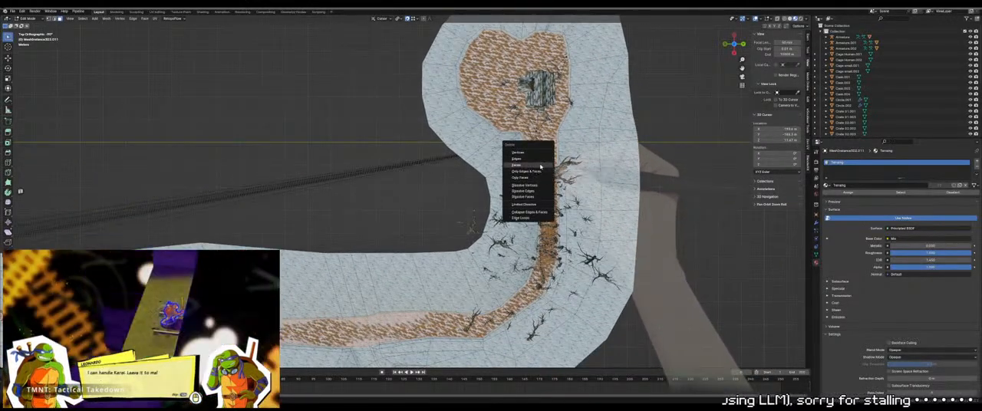
left_click(539, 165)
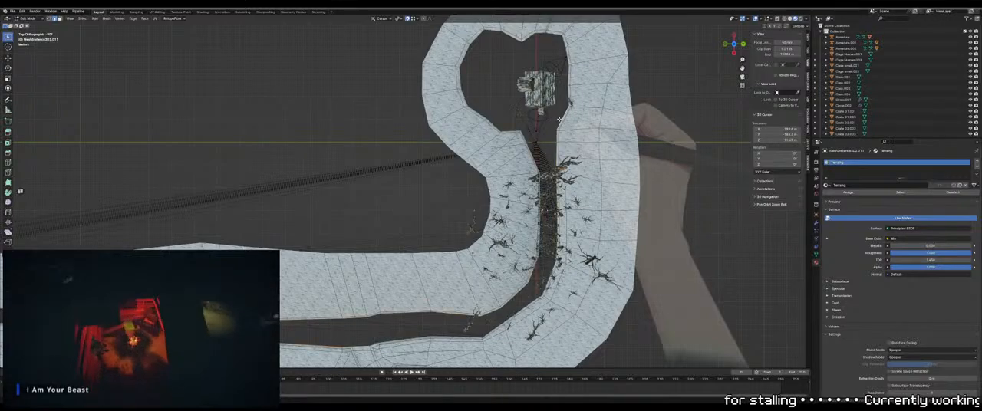
Try to fill the open path gap with faces from its selected boundary edges
scroll(468, 253, "down", 4)
middle_click_drag(418, 297, 499, 142, "shift")
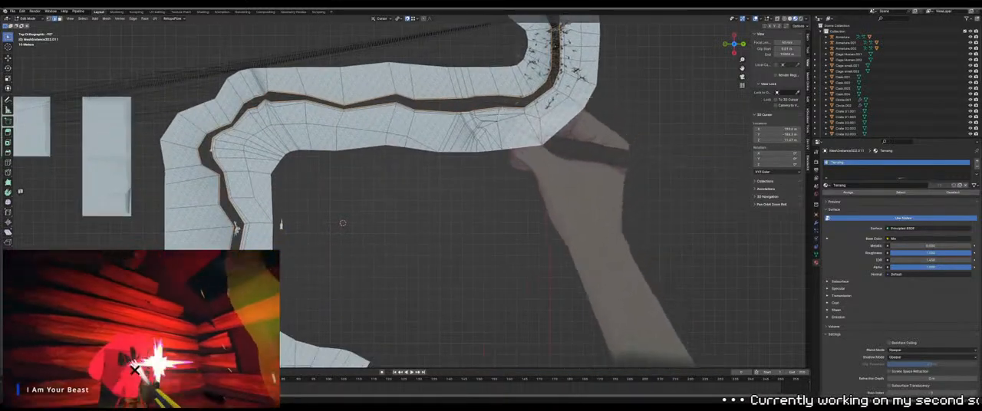
middle_click_drag(441, 193, 491, 51, "shift")
middle_click_drag(485, 82, 455, 244, "shift")
middle_click_drag(484, 128, 468, 159, "shift")
right_click(469, 159)
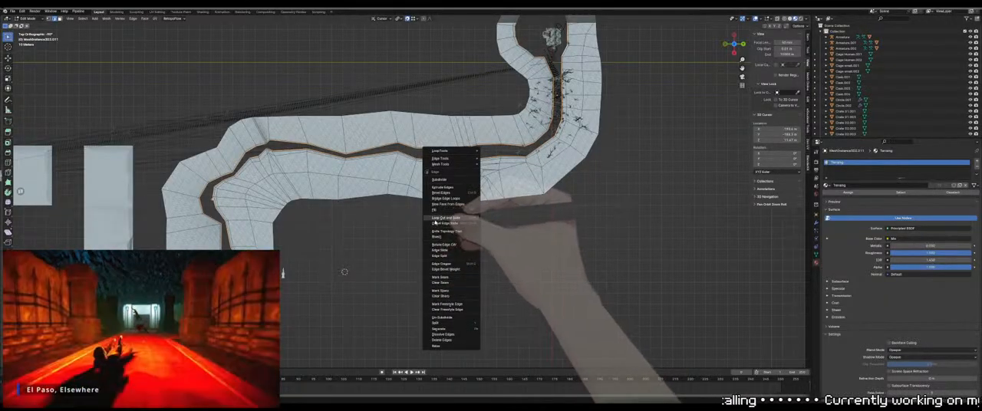
left_click(445, 270)
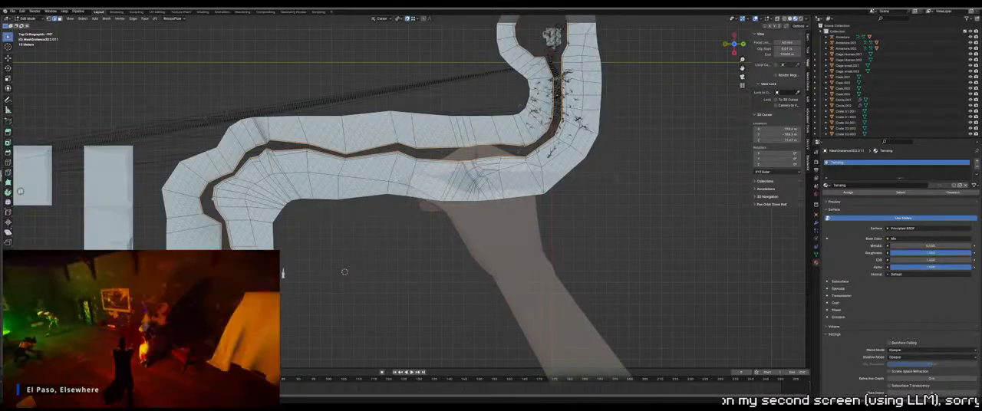
scroll(434, 156, "up", 2)
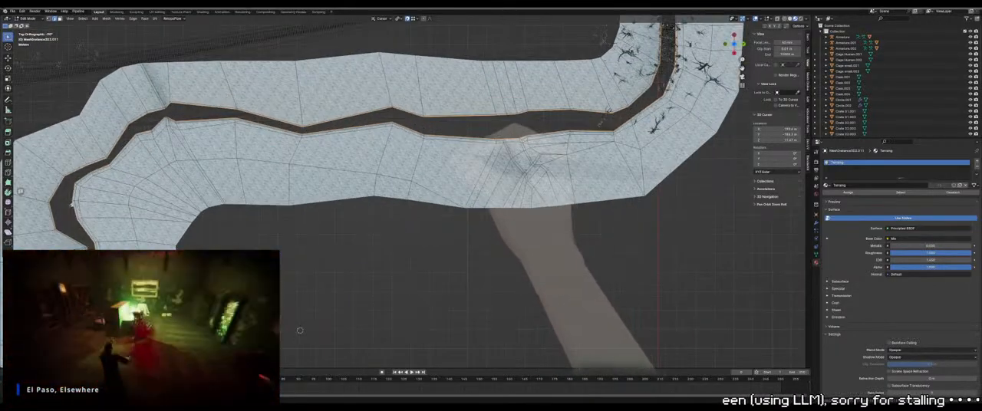
scroll(418, 184, "down", 6)
middle_click_drag(418, 221, 404, 161, "shift")
scroll(406, 200, "up", 3)
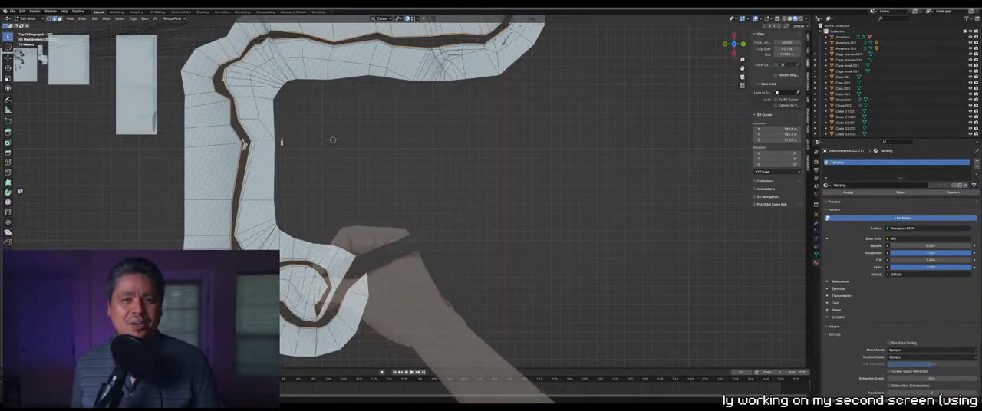
right_click(381, 235)
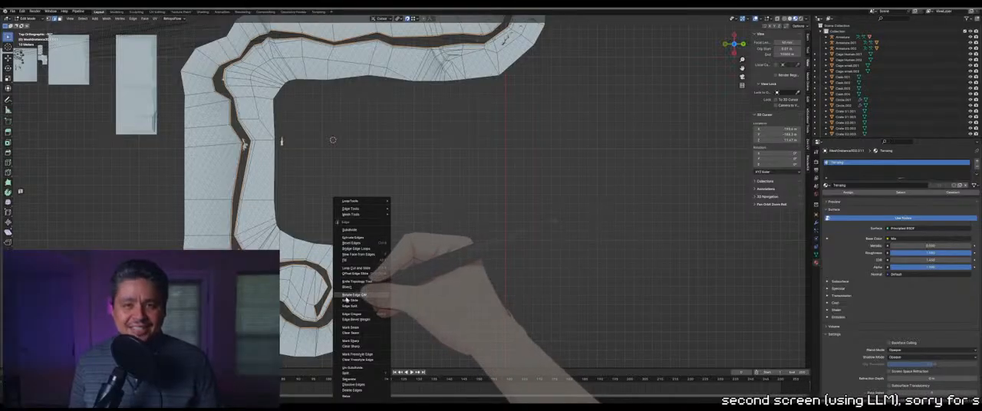
left_click(355, 262)
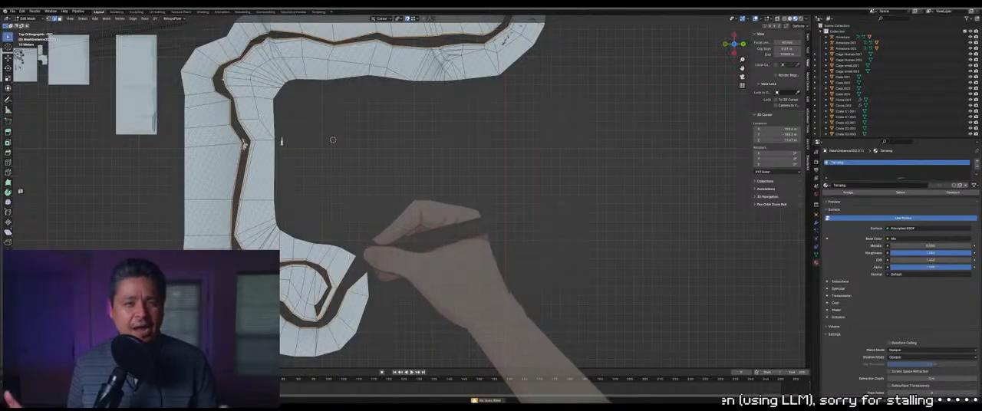
Close the open end of the path gap at the terrain's outer edge with a face and try to fill the loop
left_click(361, 276)
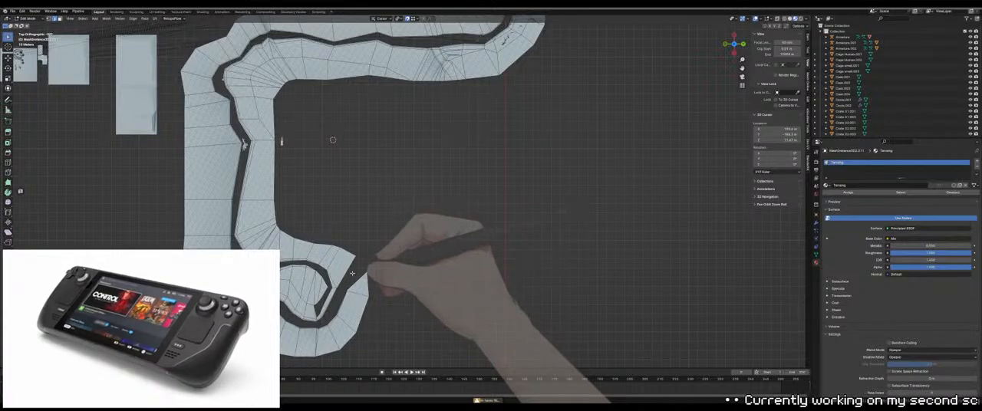
middle_click_drag(394, 219, 384, 245)
left_click(367, 277, "alt")
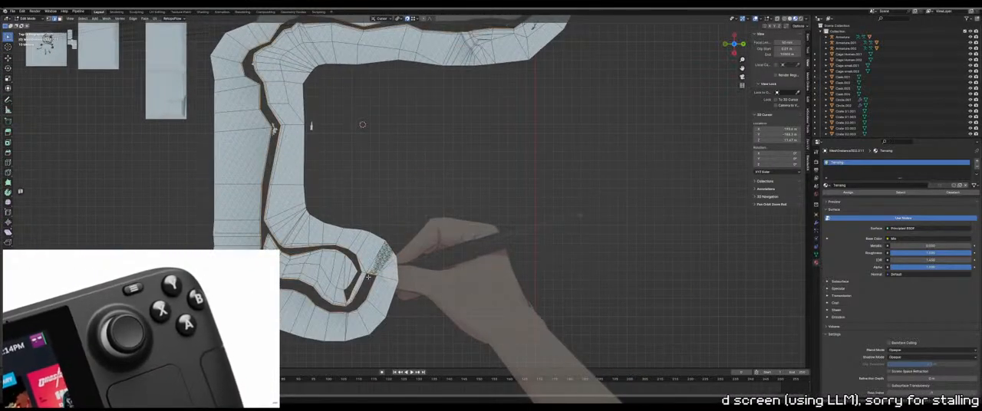
right_click(341, 241)
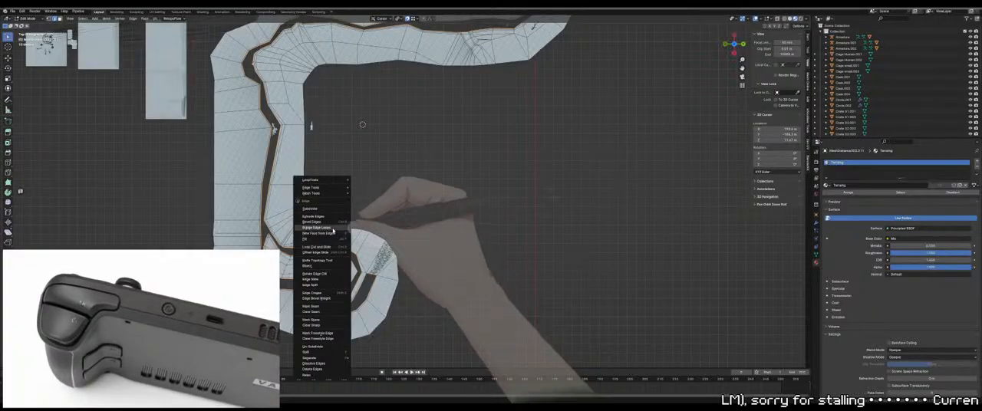
left_click(331, 240)
left_click(342, 246, "alt")
left_click(343, 251, "alt+shift")
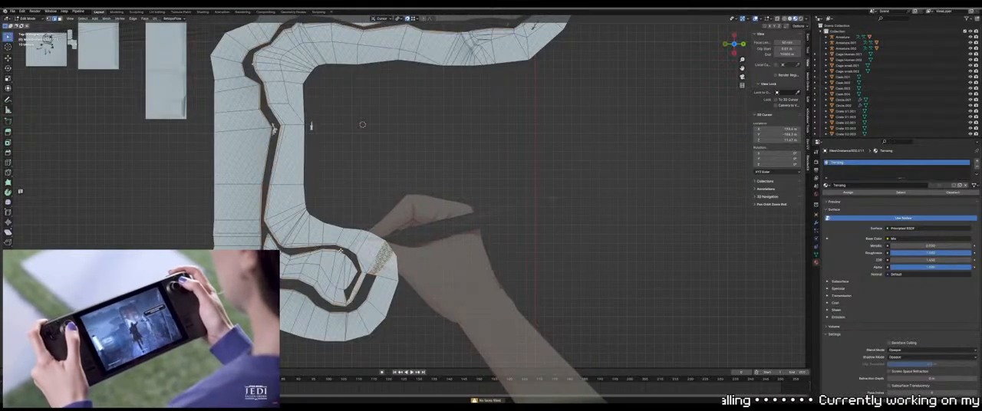
Fill the path gap and the clearing with new faces from their boundary edges
right_click(343, 249)
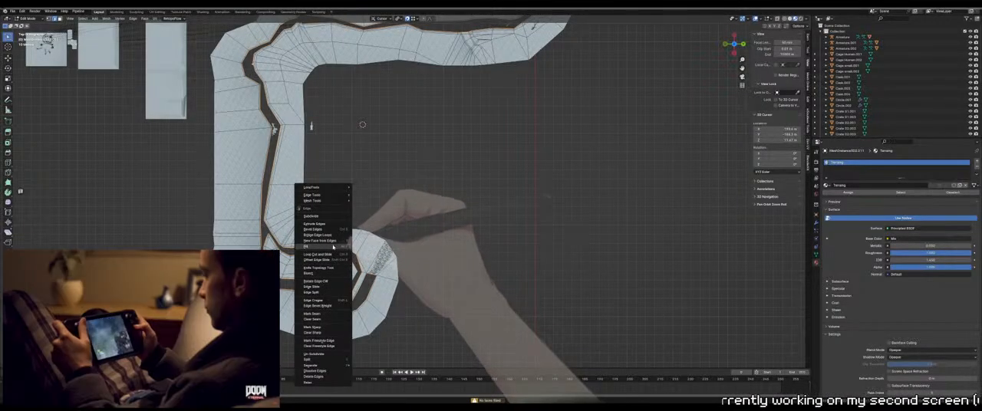
left_click(333, 247)
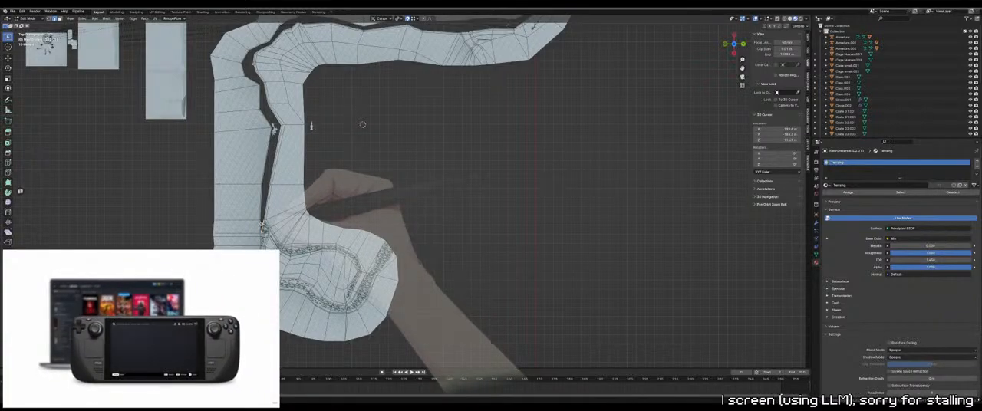
key("alt+f")
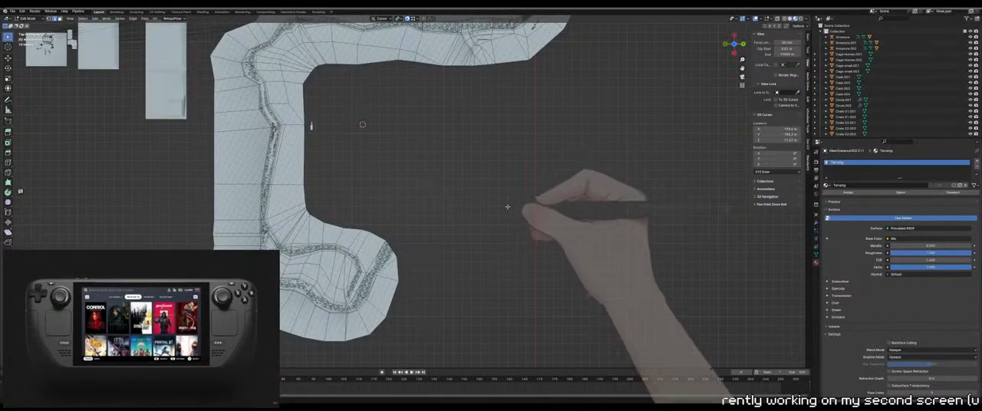
scroll(498, 236, "down", 1)
scroll(491, 261, "down", 3)
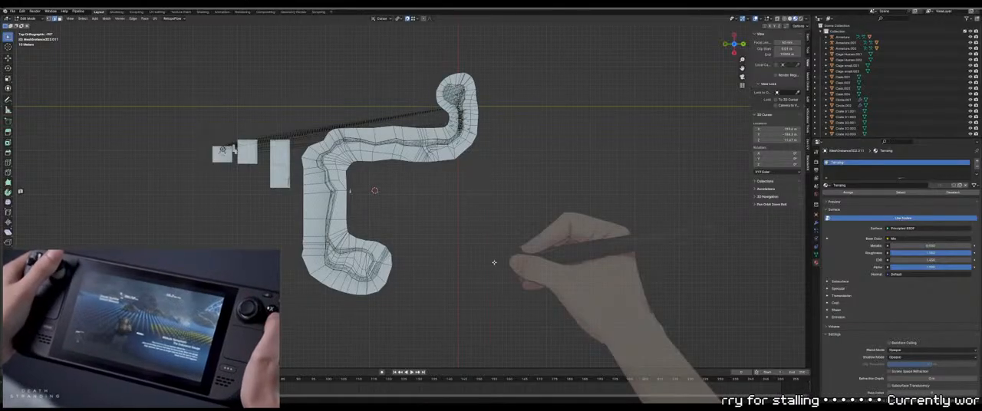
Leave Edit Mode and export the rebuilt terrain model for Godot
key("Tab")
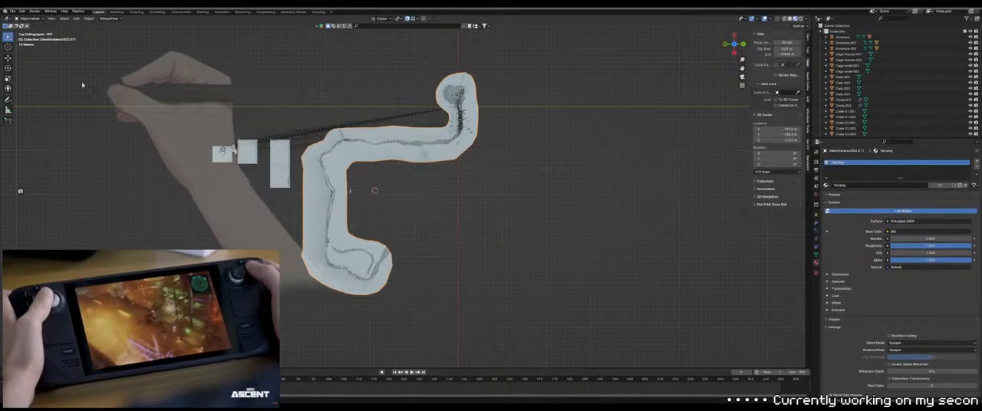
left_click(12, 11)
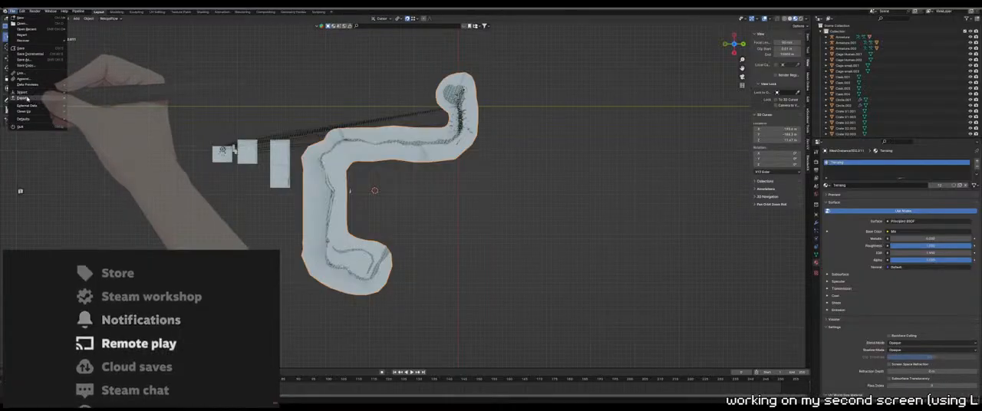
mouse_move(31, 97)
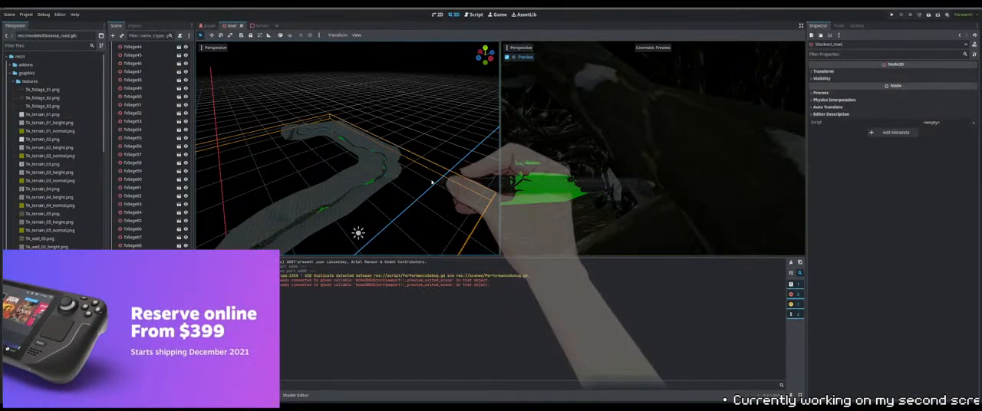
Switch to Blender and return the terrain mesh to Object Mode
middle_click_drag(361, 192, 422, 160)
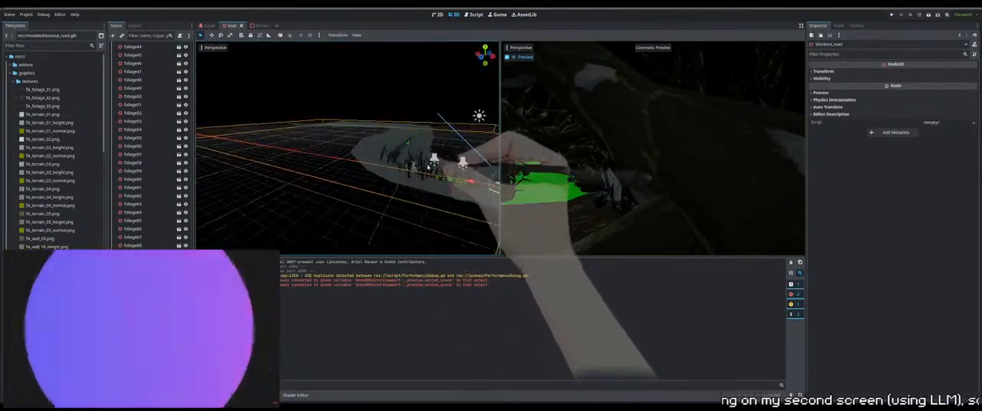
scroll(422, 168, "up", 5)
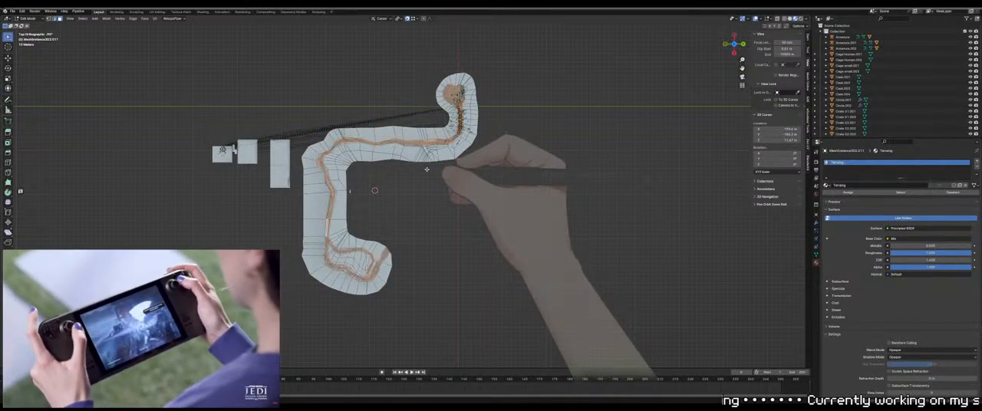
key("Tab")
key("Tab")
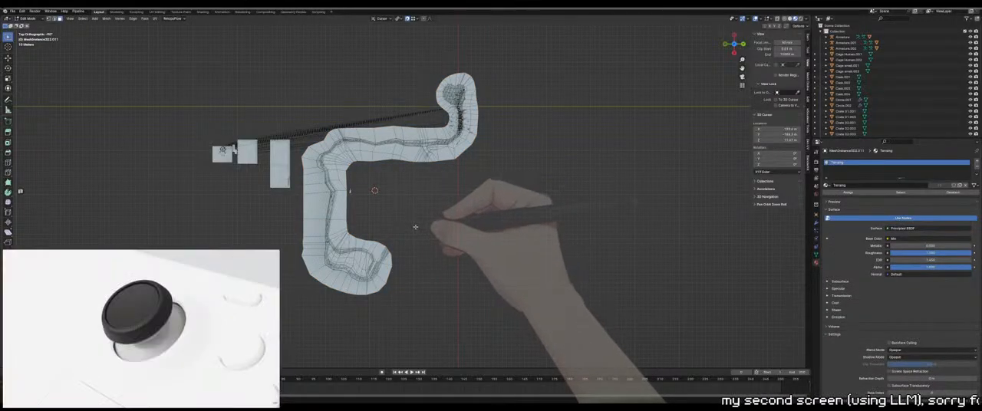
key("Tab")
Examine the rebuilt path along the whole terrain from above
middle_click_drag(415, 209, 413, 146)
middle_click_drag(379, 261, 394, 191, "ctrl")
middle_click_drag(370, 216, 366, 232)
middle_click_drag(420, 128, 396, 218, "shift")
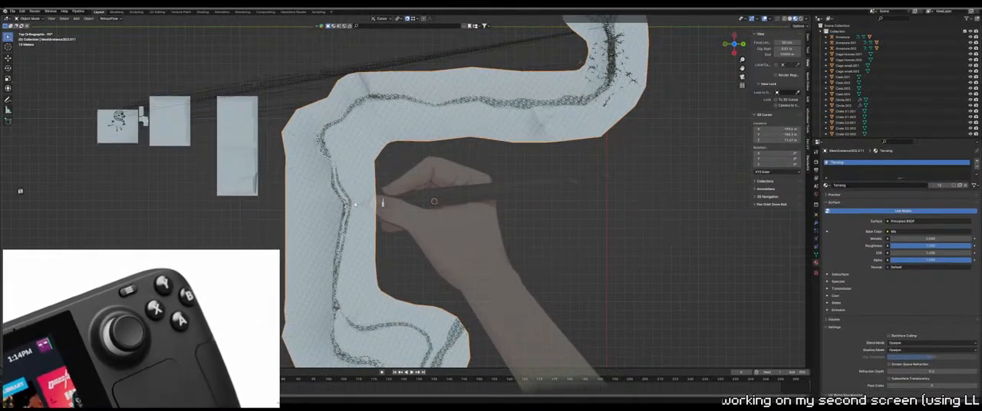
scroll(353, 204, "up", 7)
middle_click_drag(309, 202, 524, 179, "shift")
scroll(523, 180, "up", 1)
scroll(521, 176, "down", 5)
middle_click_drag(509, 144, 344, 252, "shift")
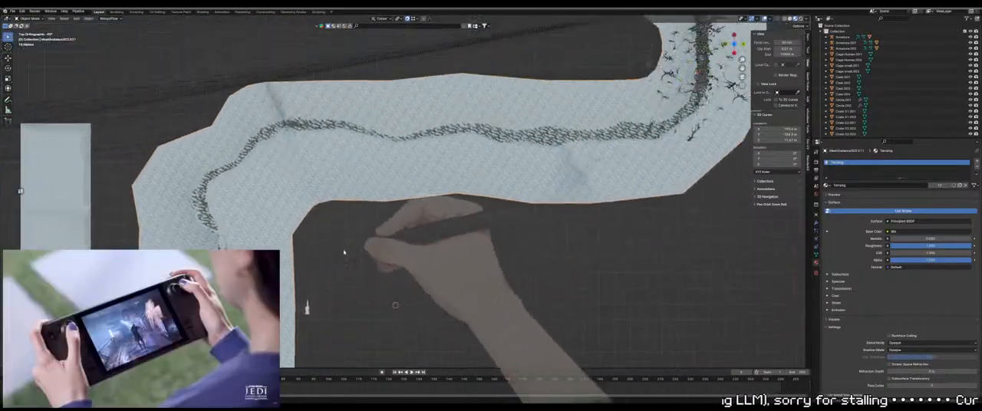
middle_click_drag(633, 151, 378, 240, "shift")
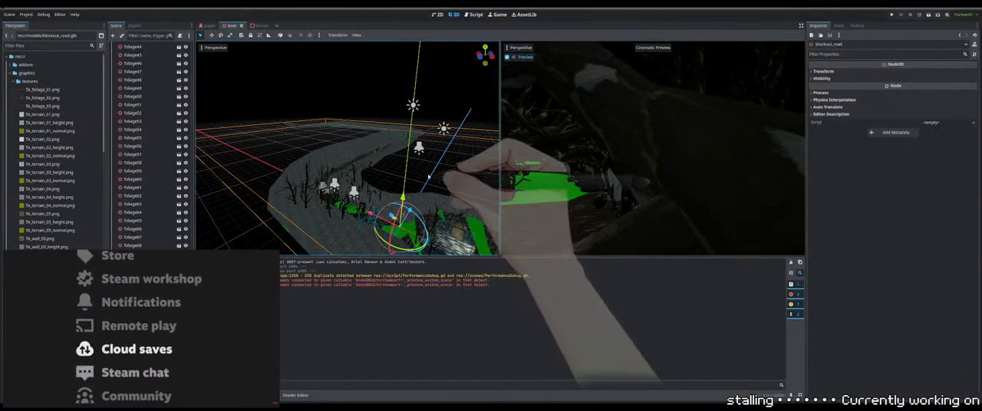
Switch to Godot and add a Node3D named Trees under the scene's root node
middle_click_drag(440, 218, 426, 170)
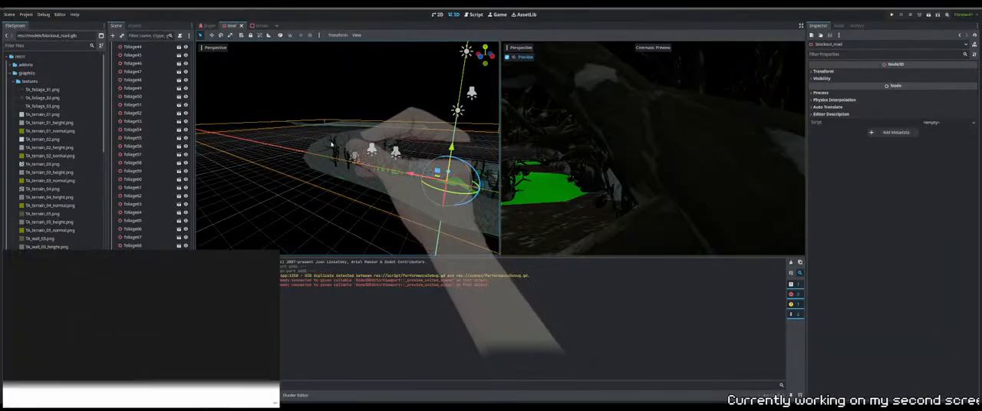
scroll(171, 177, "up", 5)
scroll(171, 177, "up", 10)
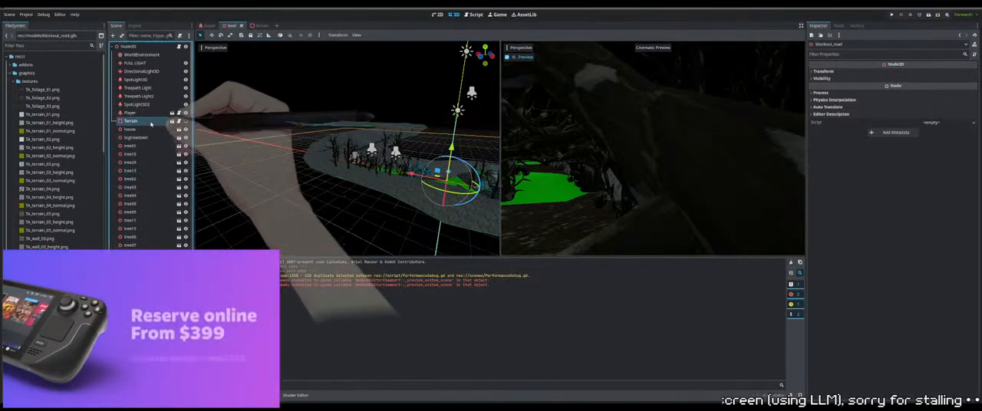
left_click(136, 137)
left_click(129, 47)
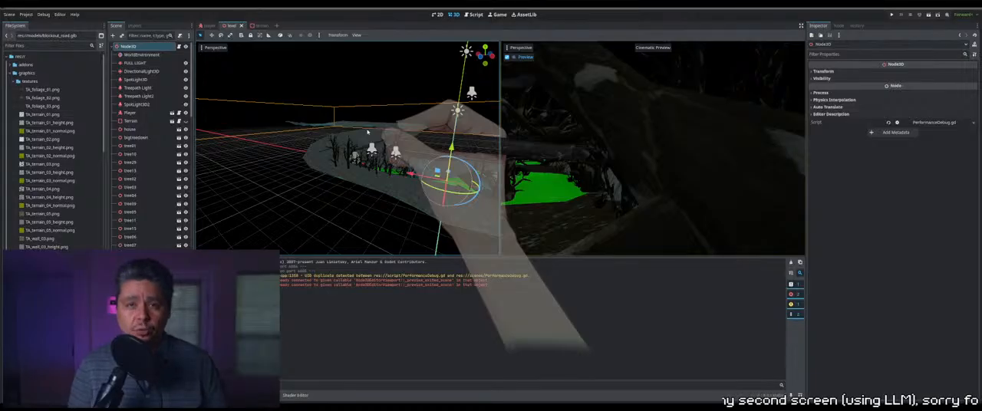
key("ctrl+z")
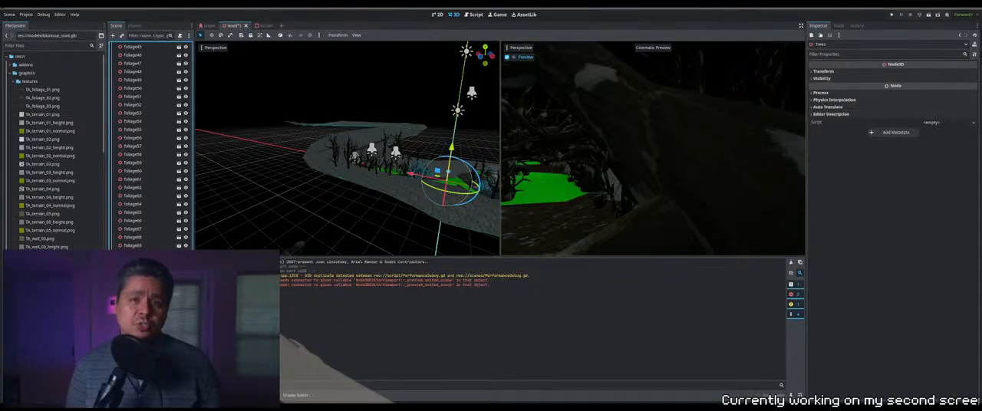
Move the Trees node up the scene tree to directly below bigtreedown
scroll(150, 142, "up", 9)
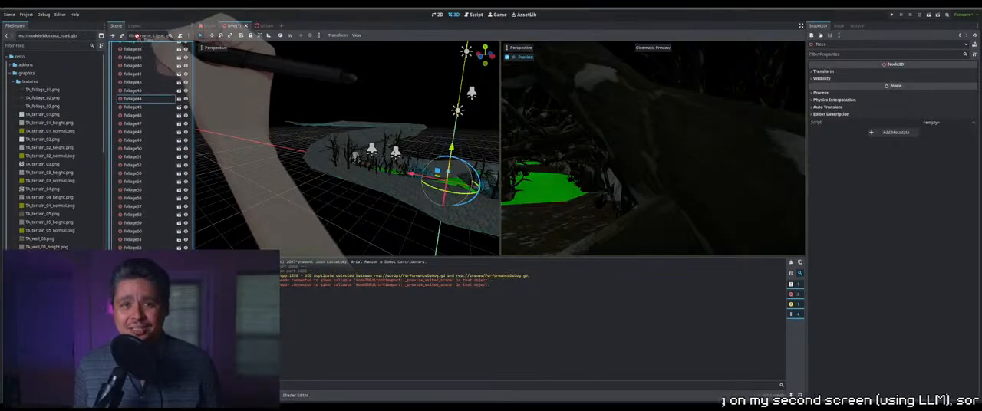
scroll(138, 46, "up", 10)
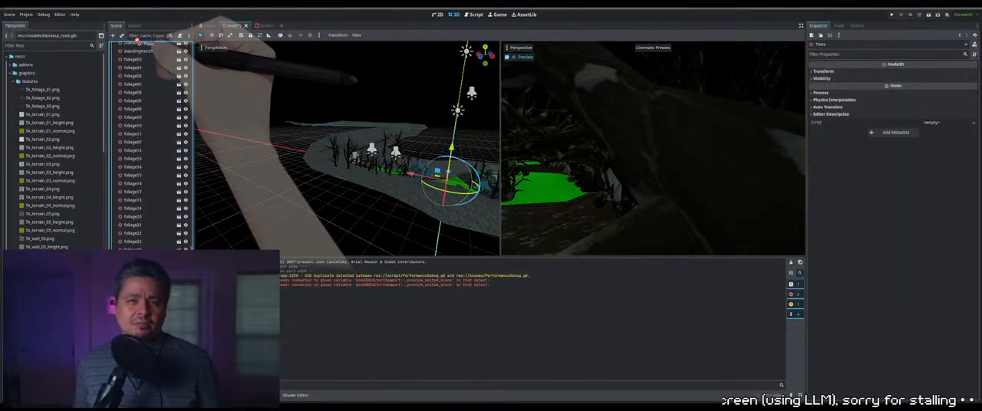
scroll(139, 46, "up", 10)
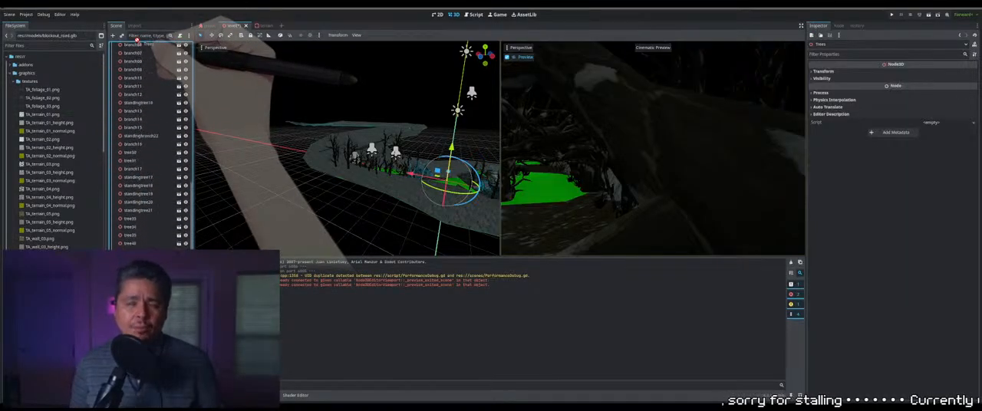
scroll(139, 42, "up", 10)
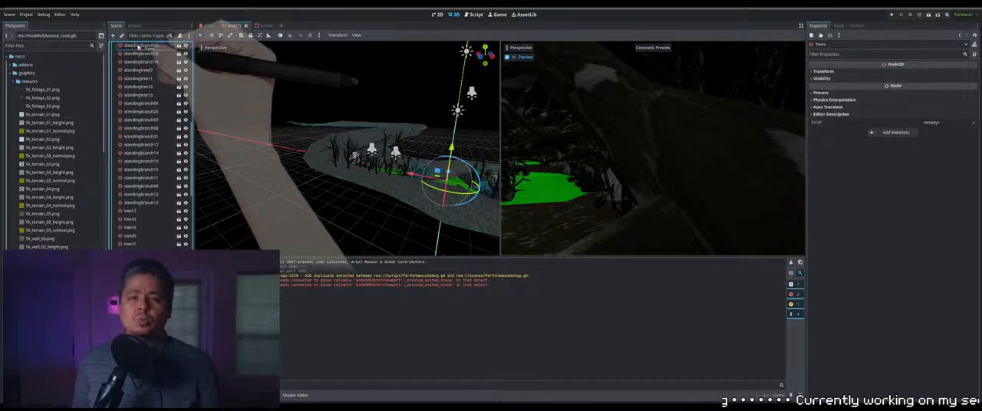
scroll(142, 42, "up", 10)
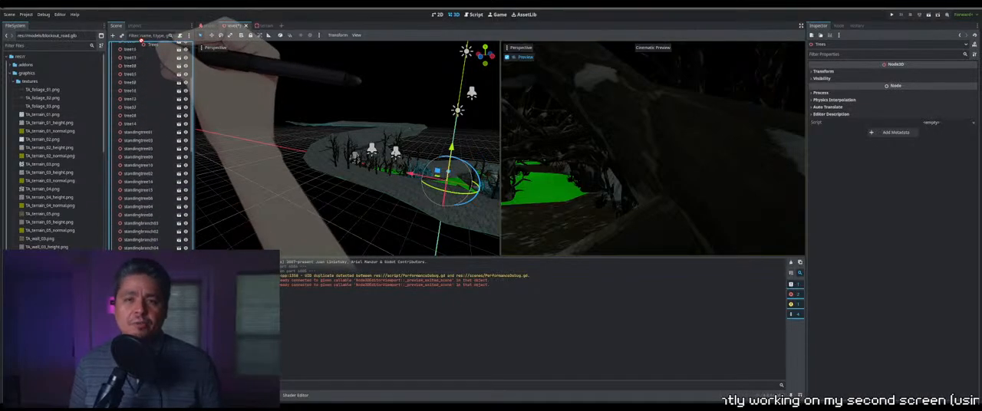
scroll(144, 40, "up", 3)
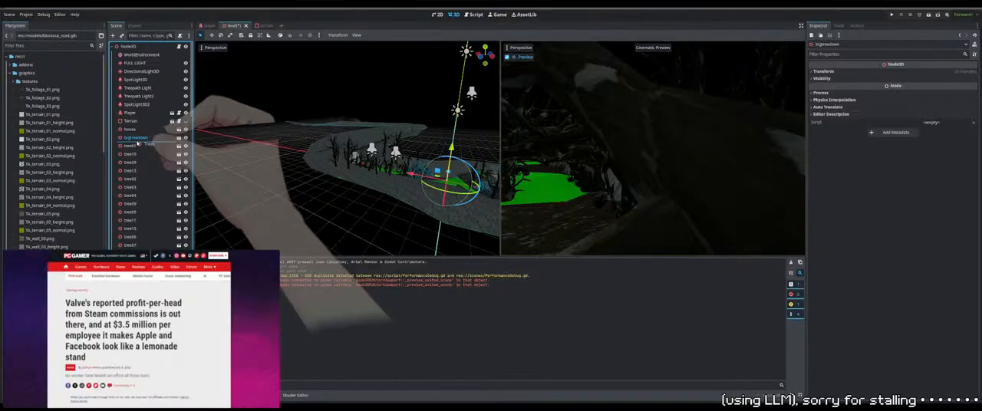
Move all tree, standing tree and branch nodes from tree01 onward into the Trees node and rename it tree-set
left_click(134, 154)
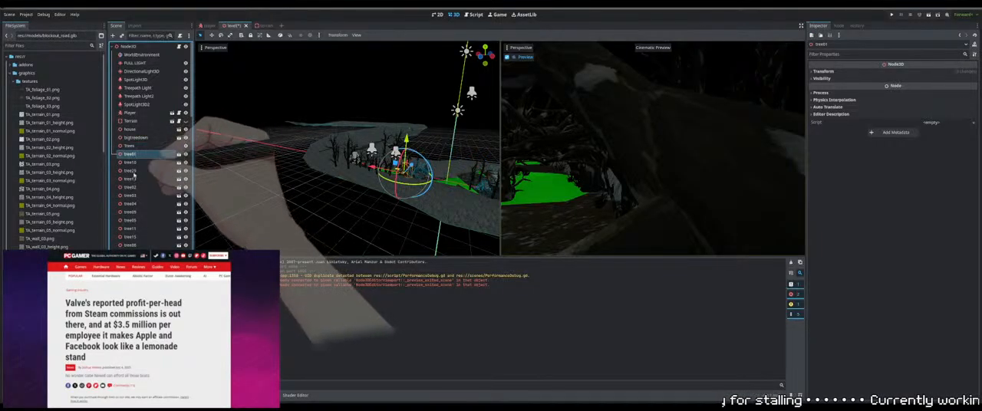
scroll(131, 238, "down", 15)
scroll(132, 247, "up", 5)
scroll(132, 230, "down", 5)
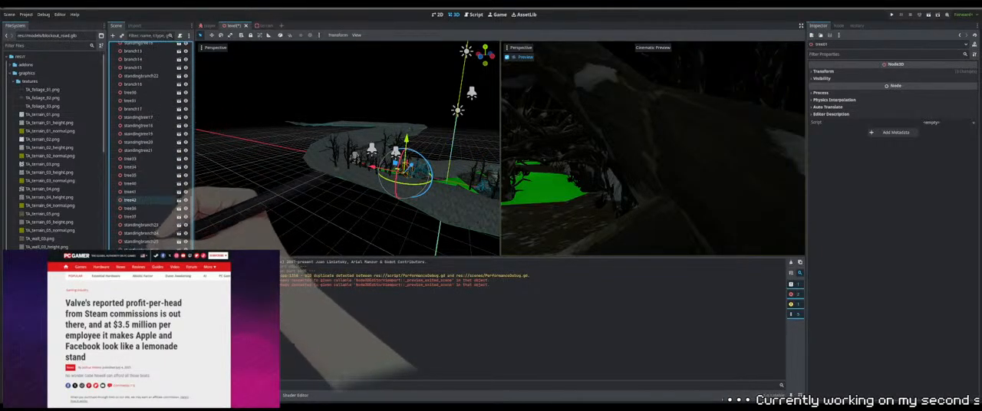
left_click(139, 307, "shift")
scroll(143, 220, "up", 15)
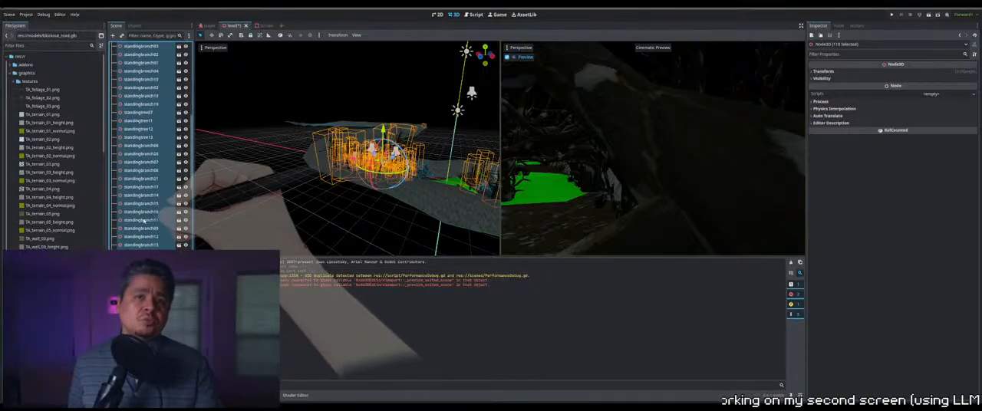
left_click_drag(142, 222, 129, 146)
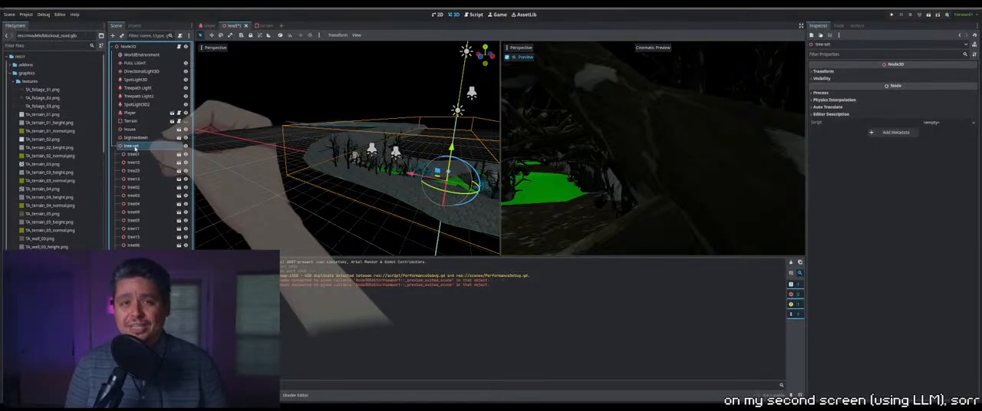
Examine the road model's path and its green gaps from above and close up
double_click(133, 154)
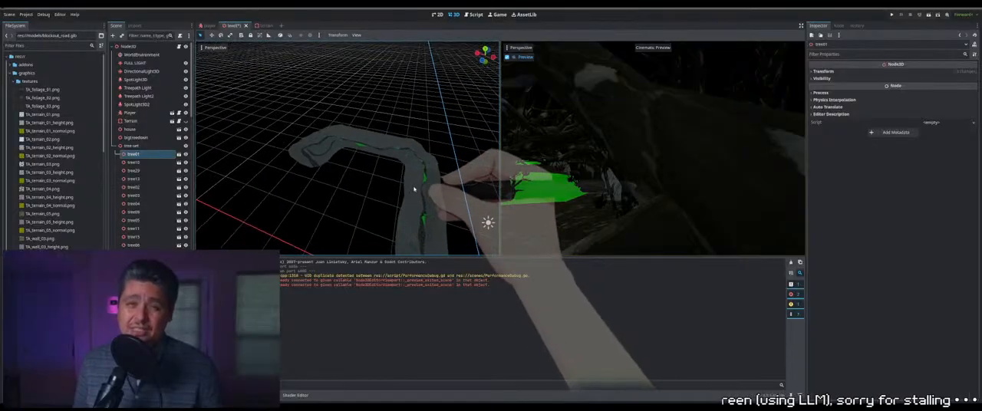
middle_click_drag(370, 115, 348, 201)
left_click(334, 101)
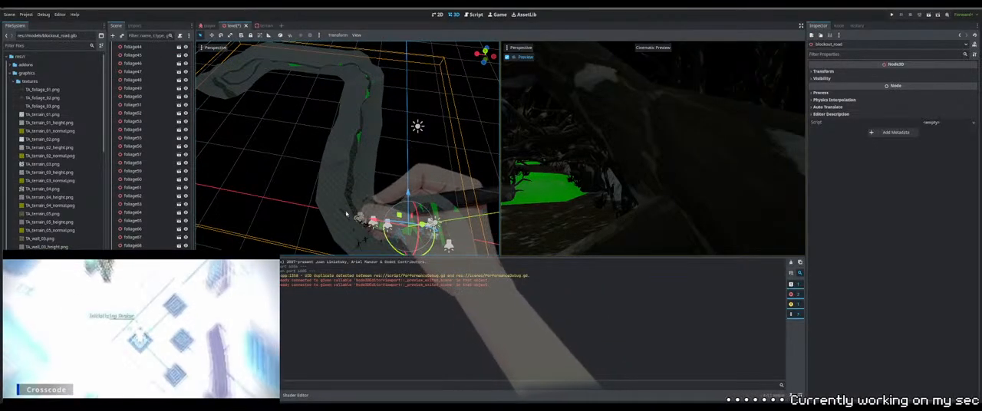
left_click(378, 191)
scroll(155, 71, "up", 8)
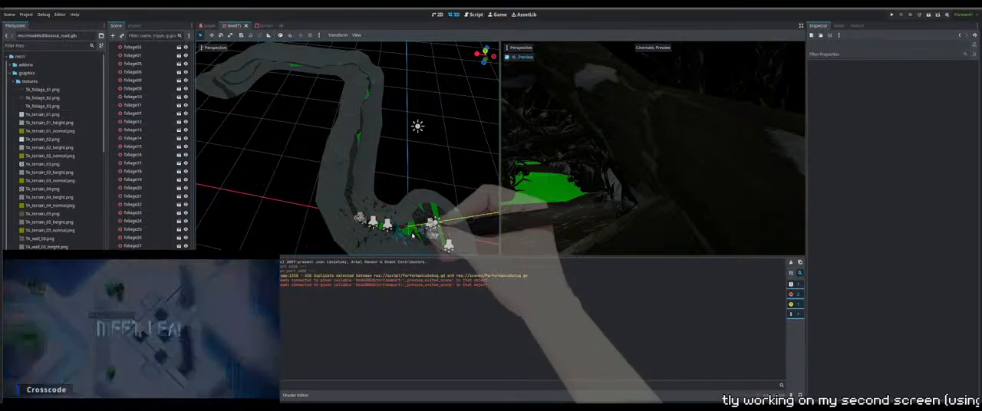
left_click(355, 218)
scroll(358, 214, "up", 10)
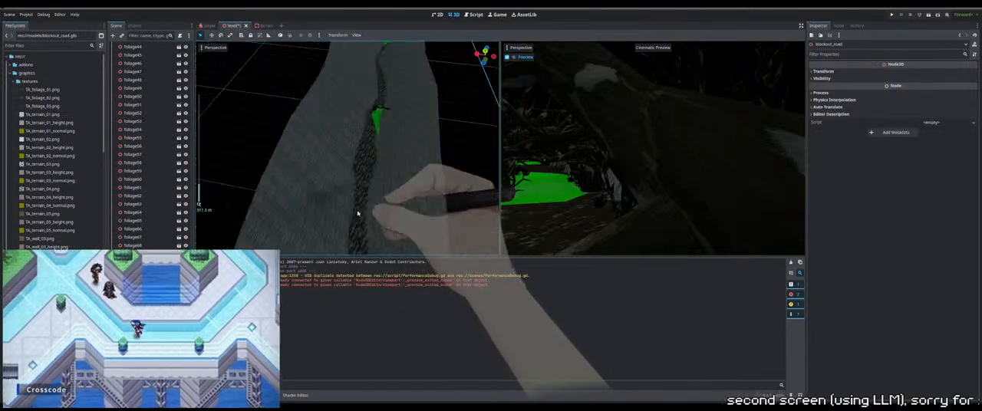
scroll(372, 215, "down", 5)
middle_click_drag(370, 201, 298, 136)
Focus on a standing tree beside the path bend and inspect its surroundings in top orthogonal view
left_click(295, 132)
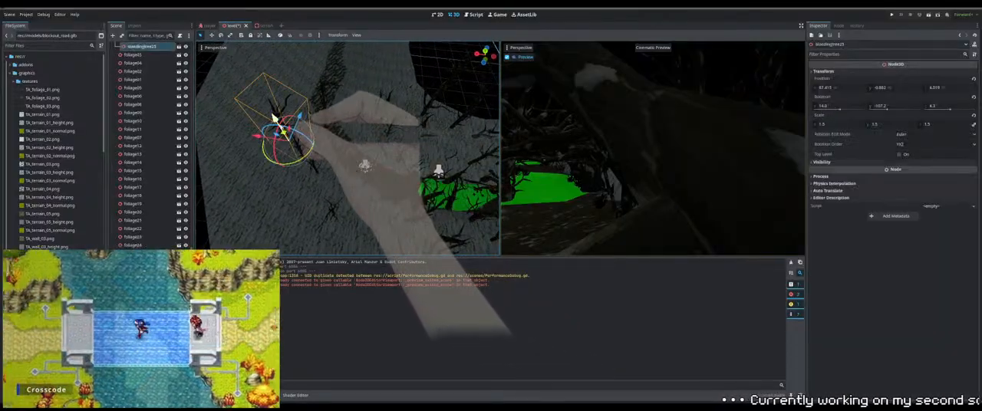
key("f")
scroll(372, 157, "up", 15)
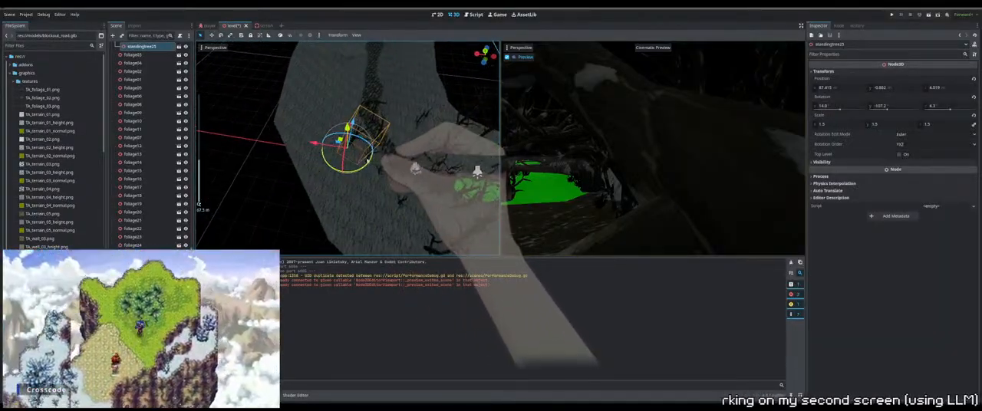
scroll(386, 167, "down", 5)
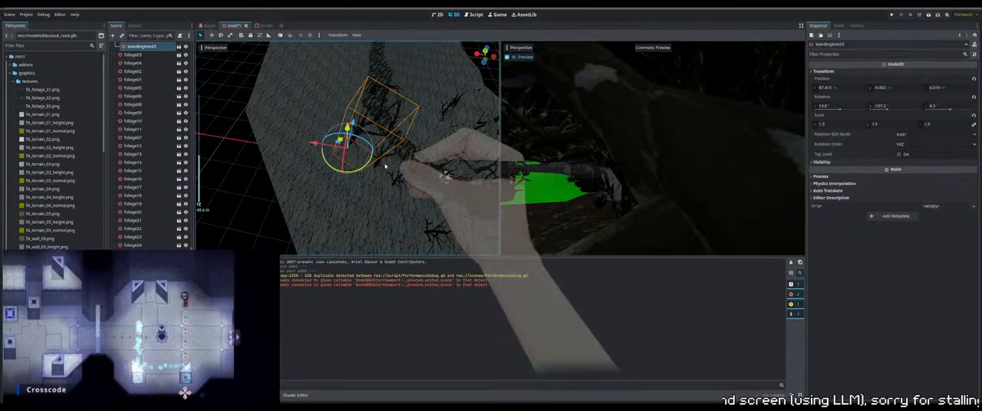
key("KP_7")
scroll(385, 167, "up", 2)
middle_click_drag(386, 167, 426, 161, "shift")
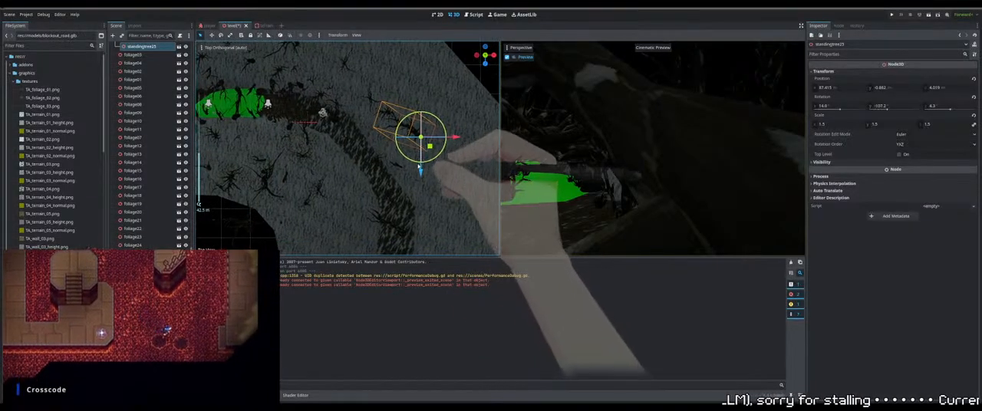
scroll(418, 170, "down", 4)
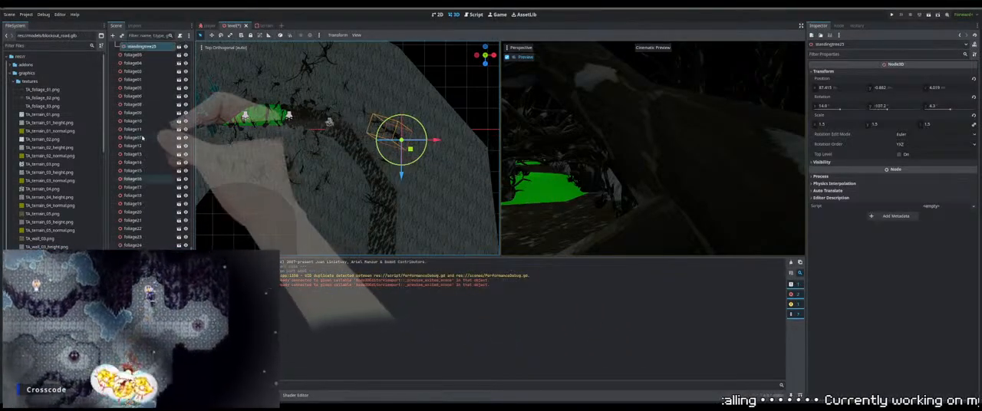
Set the energy of the FULL LIGHT directional light to 1
scroll(142, 137, "up", 10)
scroll(142, 115, "up", 3)
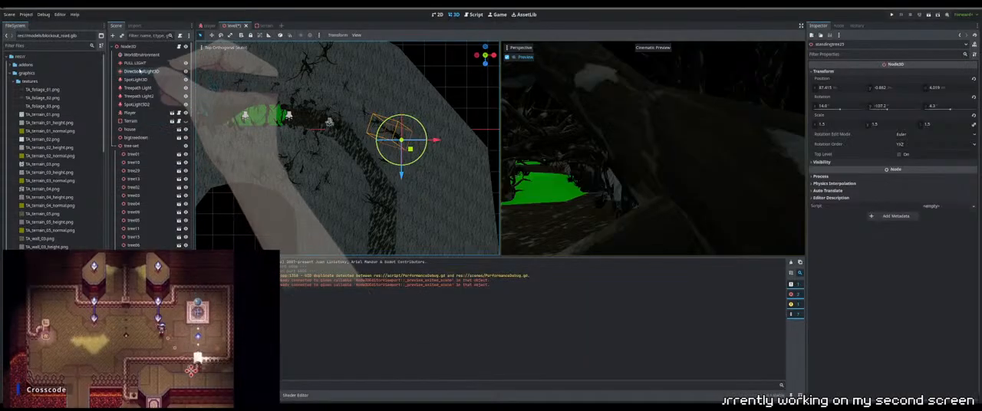
left_click(135, 62)
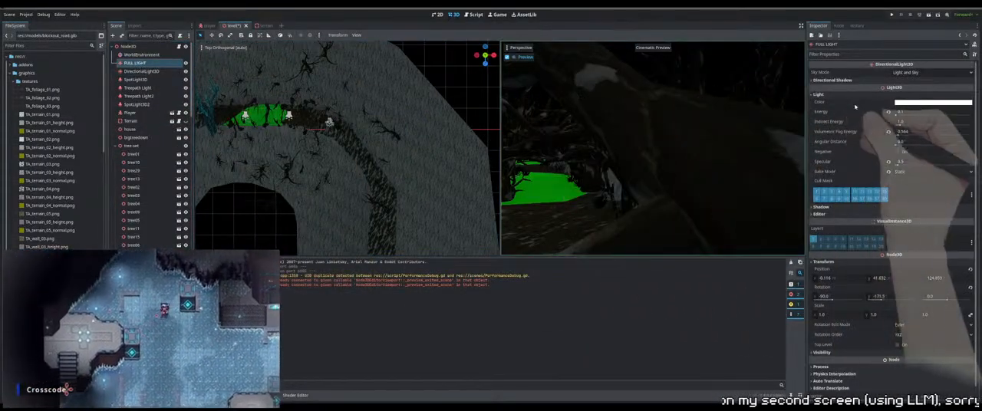
left_click(917, 112)
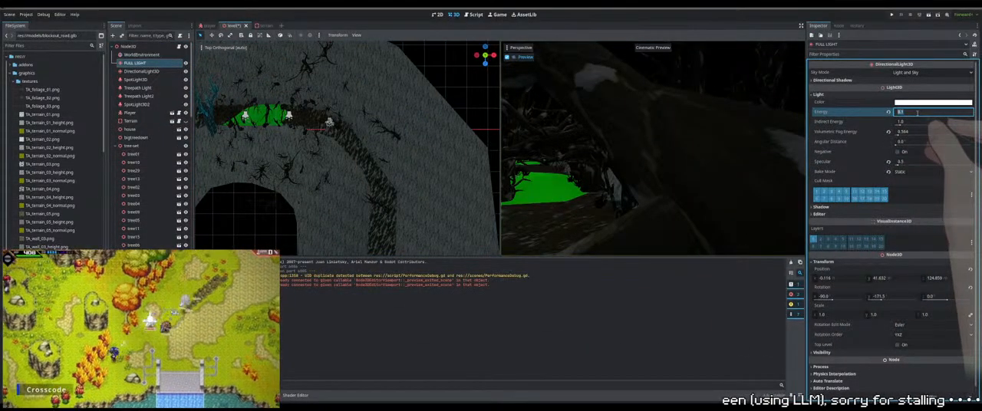
type("1")
key("Return")
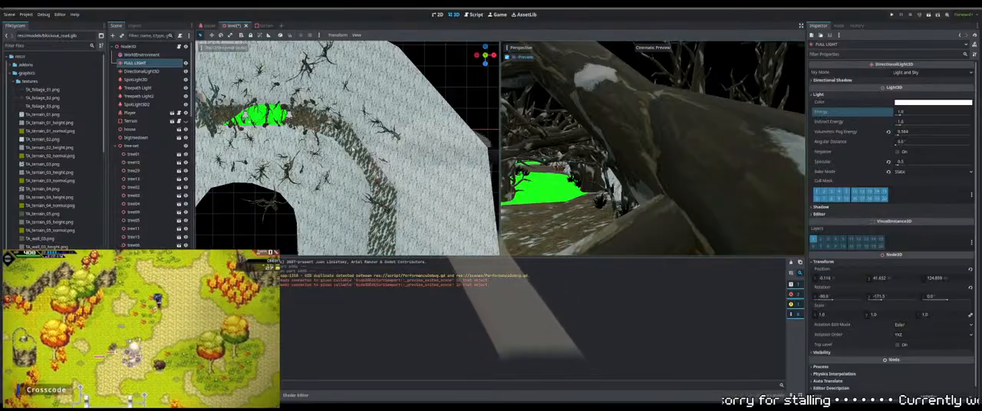
Move tree16 off the path onto the snowy bank along the outer side of the bend
left_click(398, 139)
left_click(398, 139)
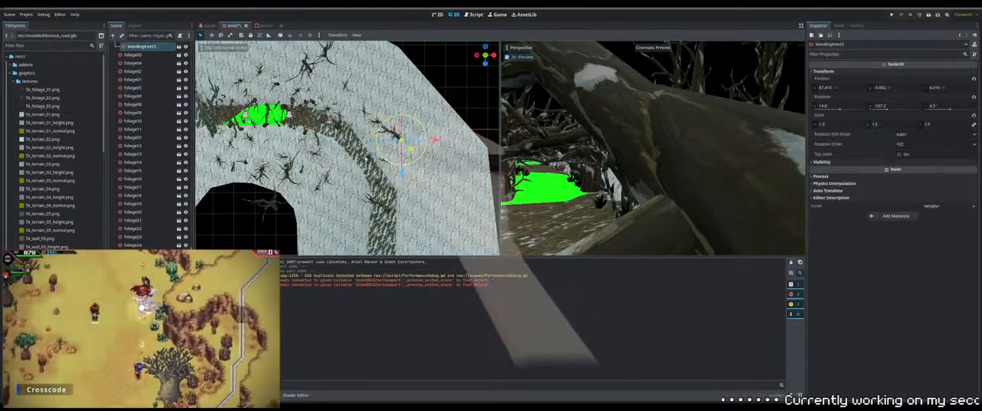
left_click(346, 129)
middle_click_drag(345, 129, 381, 139, "shift")
scroll(381, 139, "up", 7)
scroll(381, 139, "up", 8)
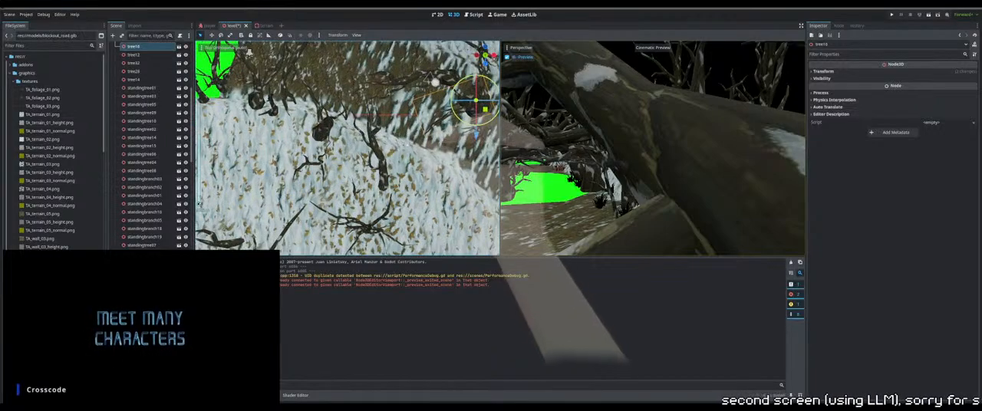
middle_click_drag(491, 115, 350, 163, "shift")
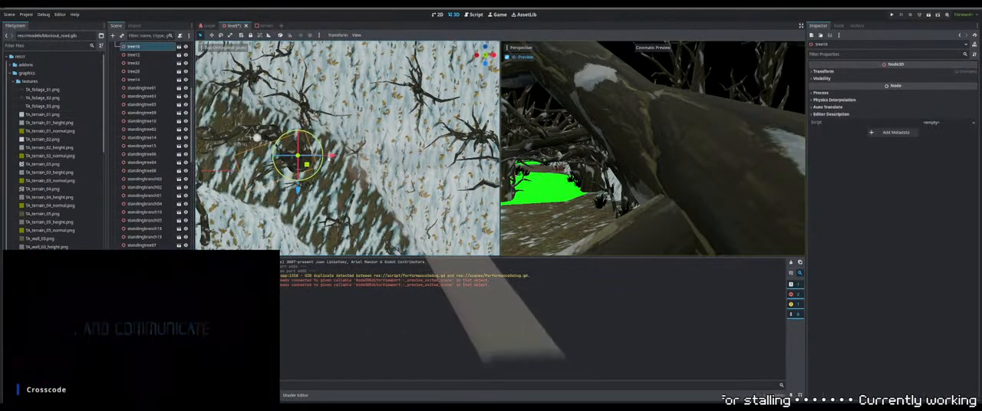
left_click_drag(332, 156, 433, 156)
left_click_drag(399, 191, 399, 202)
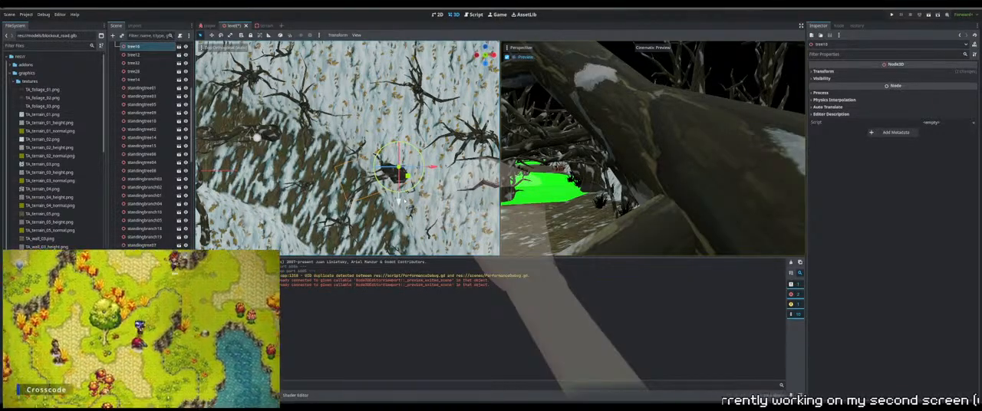
Fine-tune tree16's placement on the snowy bank beside the path from a perspective view
middle_click_drag(404, 201, 394, 145)
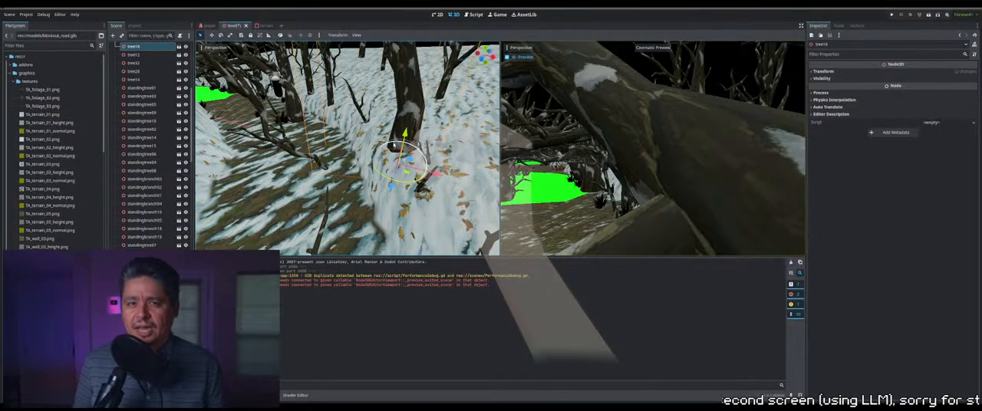
middle_click_drag(399, 181, 411, 160)
left_click_drag(408, 160, 422, 160)
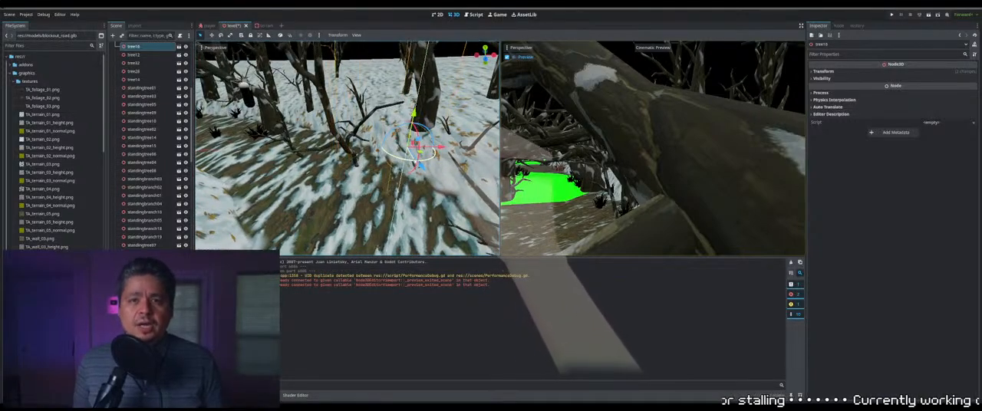
middle_click_drag(427, 158, 406, 163)
Move standingbranch23 from the path to the foot of the relocated tree on the bank and raise it to the snow surface
left_click(316, 161)
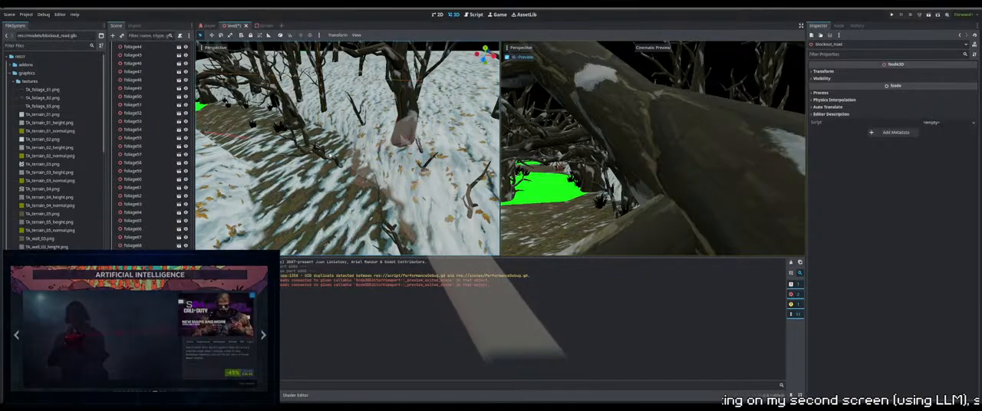
left_click(316, 158)
middle_click_drag(317, 158, 318, 176)
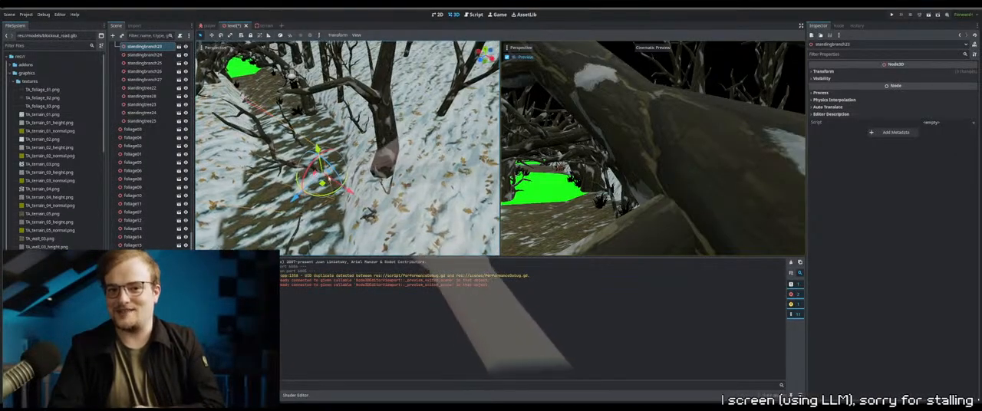
left_click_drag(350, 191, 424, 231)
middle_click_drag(423, 230, 428, 169)
middle_click_drag(423, 123, 428, 106)
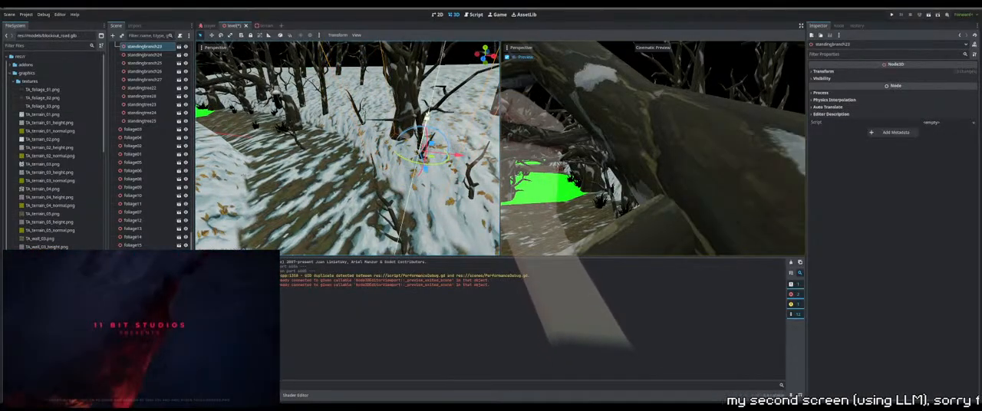
Adjust standingbranch23's height and shift it closer to the trunk of the neighbouring tree
left_click_drag(428, 119, 427, 124)
middle_click_drag(432, 158, 404, 168)
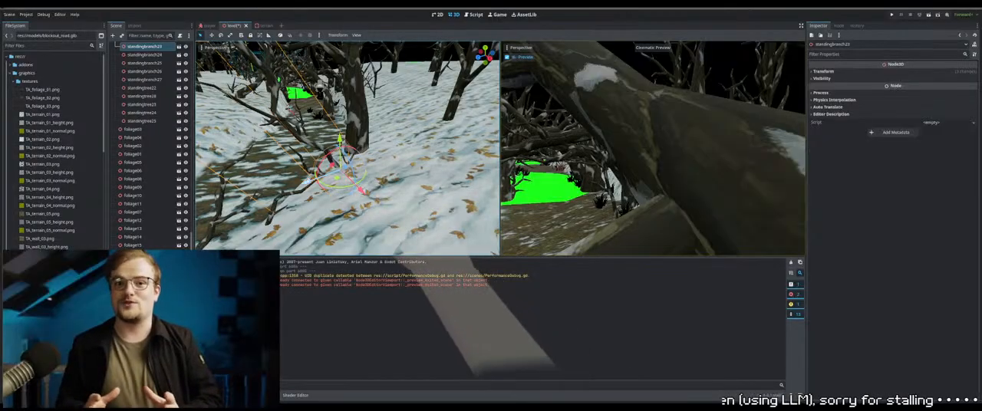
left_click_drag(308, 181, 332, 177)
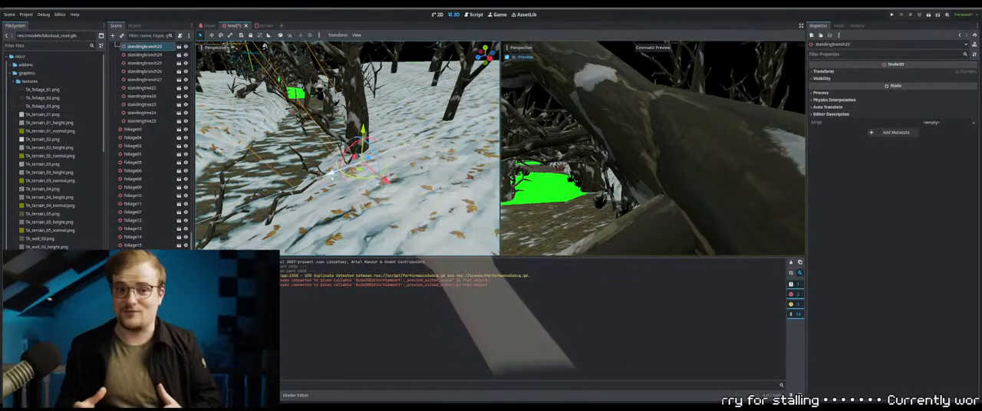
middle_click_drag(333, 178, 387, 186)
Move standingbranch10 from the path onto the snowy bank beside the large tree and raise it to the ground level there
left_click(388, 187)
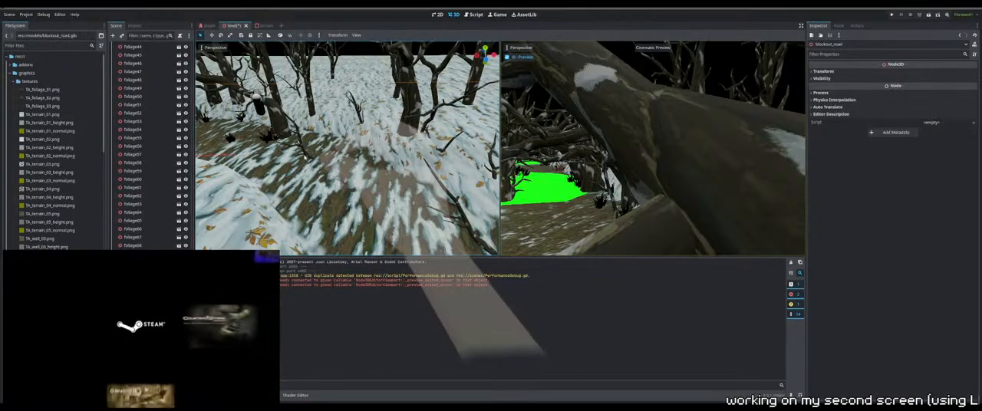
middle_click_drag(313, 158, 353, 166)
left_click(355, 167)
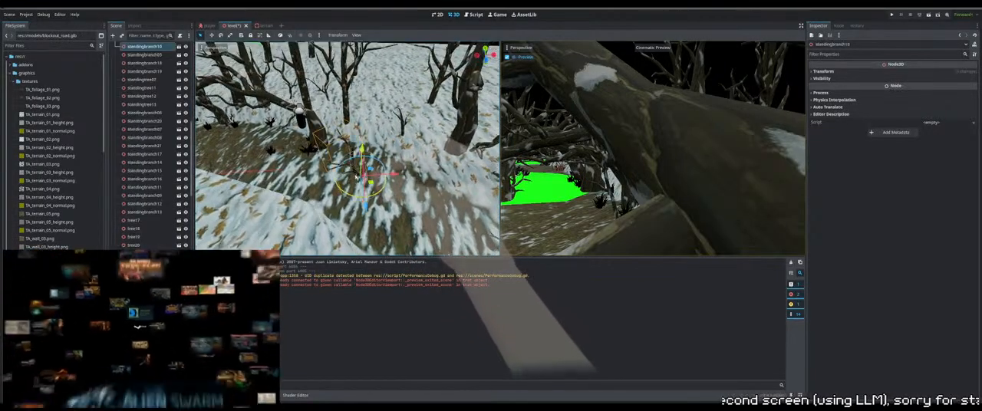
left_click_drag(394, 174, 475, 170)
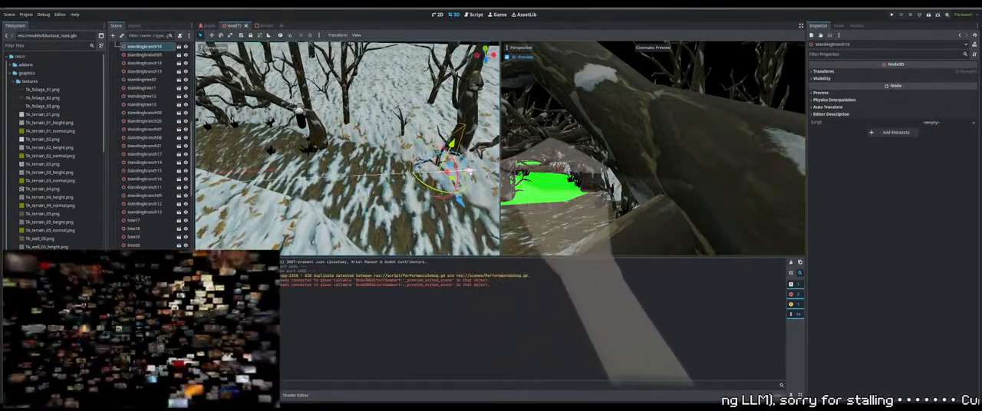
left_click_drag(460, 200, 442, 176)
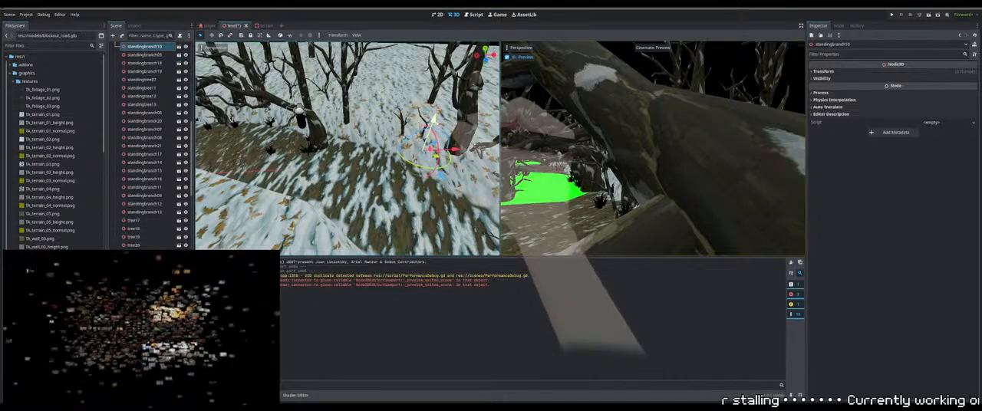
left_click_drag(433, 120, 439, 104)
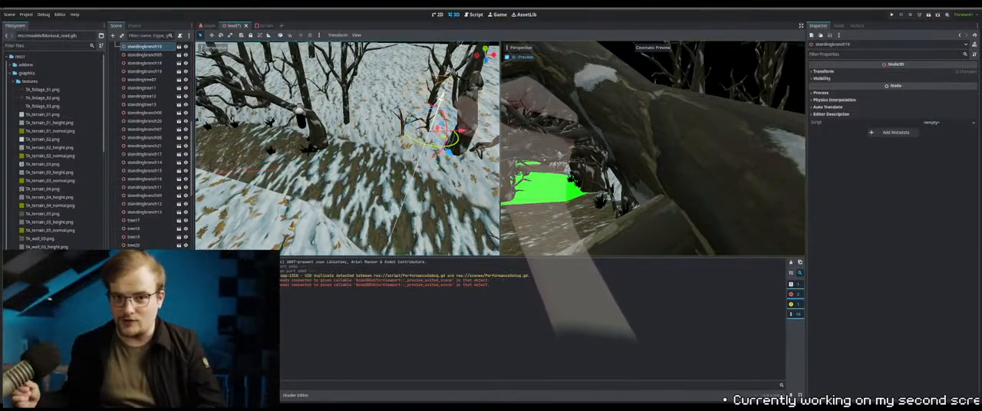
middle_click_drag(401, 201, 366, 171)
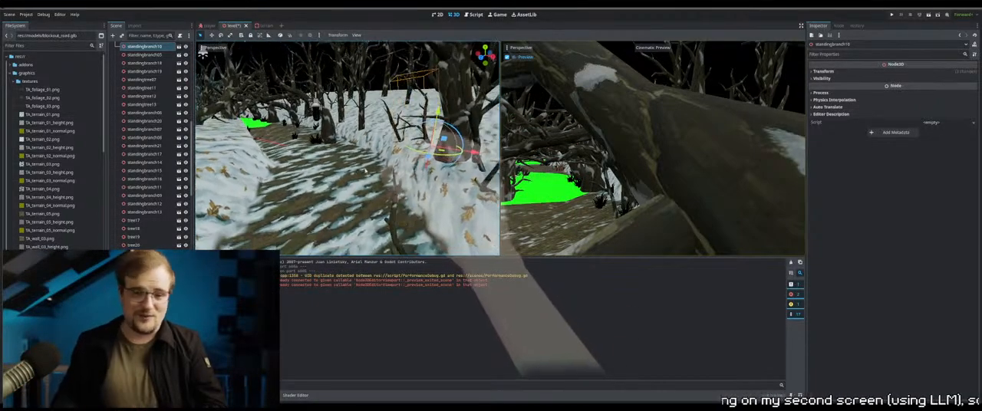
middle_click_drag(322, 154, 368, 178)
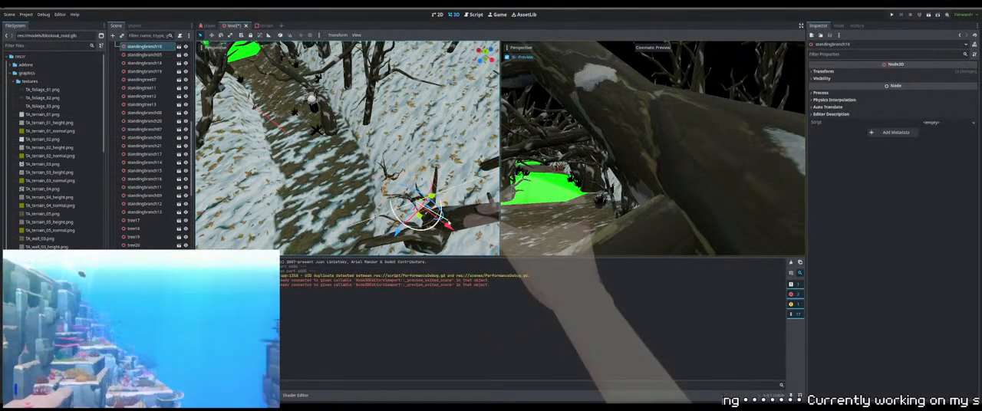
mouse_move(421, 205)
middle_mouse_down()
mouse_move(374, 185)
mouse_move(392, 182)
mouse_move(386, 209)
mouse_move(403, 206)
mouse_move(391, 196)
mouse_move(432, 209)
middle_mouse_up()
Move tree29 from the path to the snowy bank on the outer side and adjust its height to the ground
left_click(313, 121)
middle_click_drag(325, 135, 456, 178)
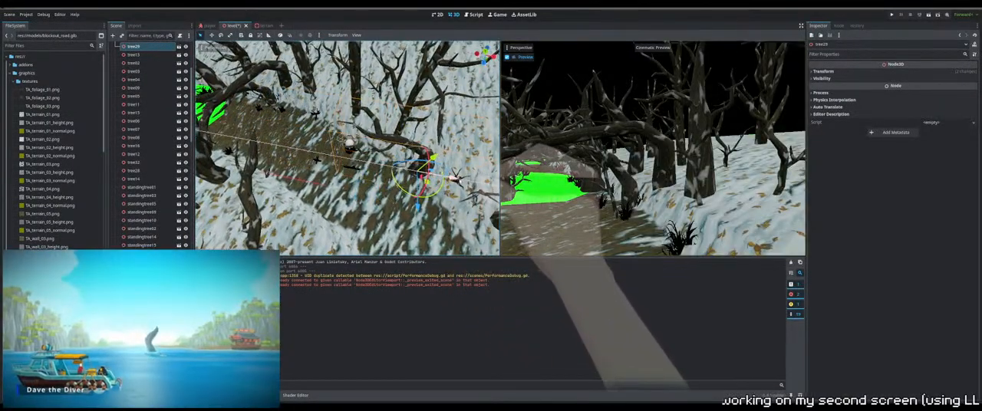
left_click_drag(455, 178, 470, 182)
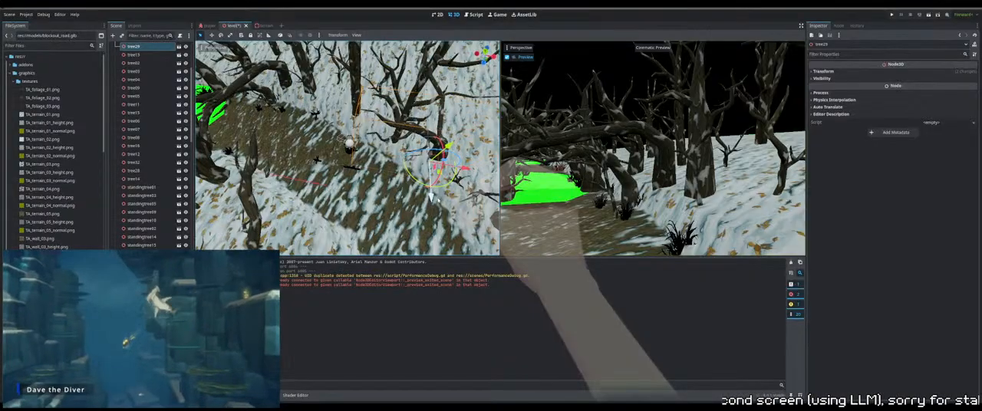
middle_click_drag(437, 200, 393, 161)
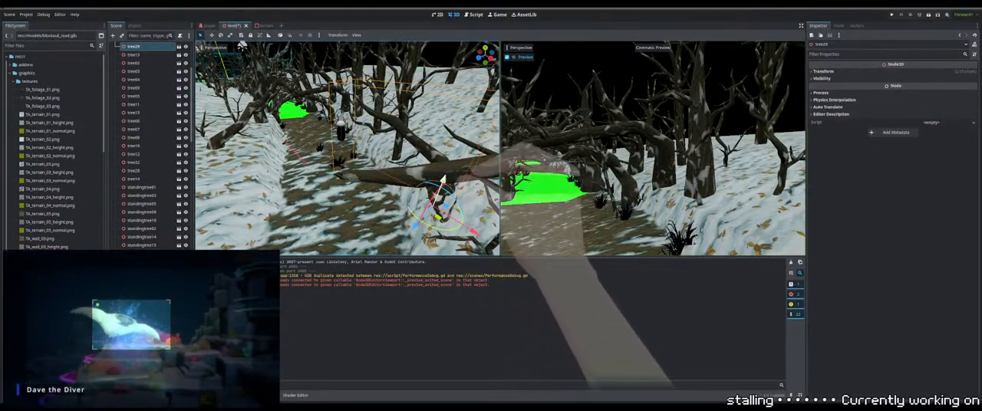
middle_click_drag(440, 182, 454, 199)
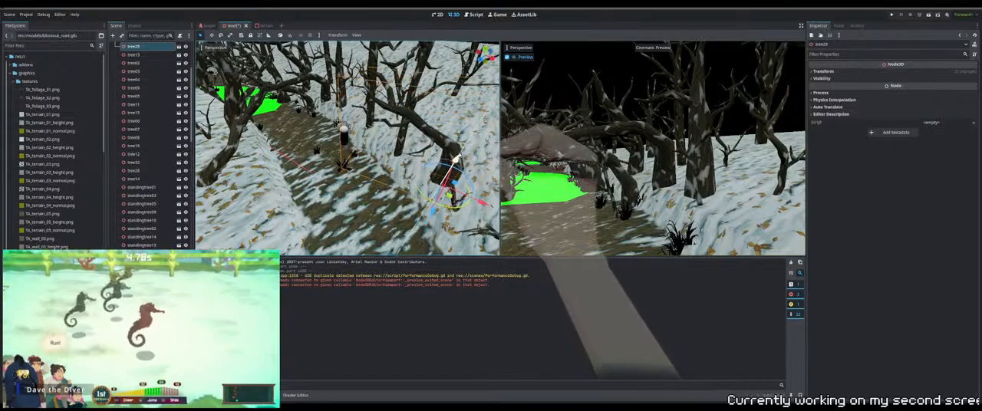
left_click_drag(459, 158, 454, 169)
middle_click_drag(454, 169, 313, 162)
scroll(313, 163, "down", 5)
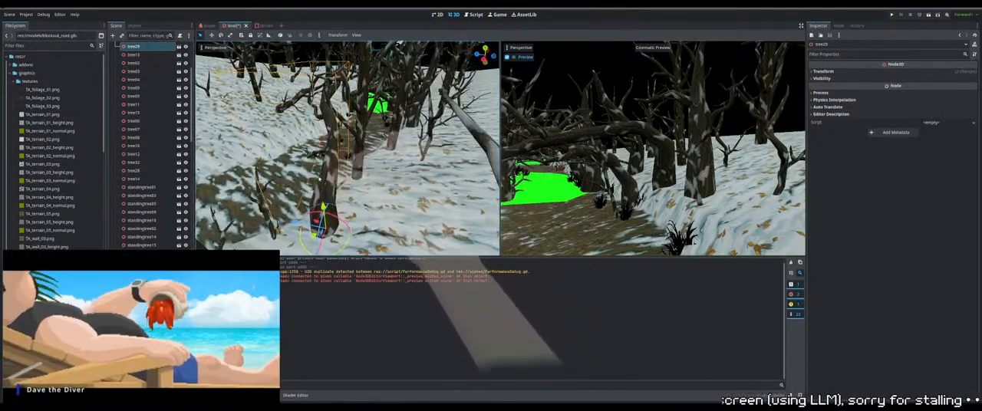
scroll(339, 224, "down", 4)
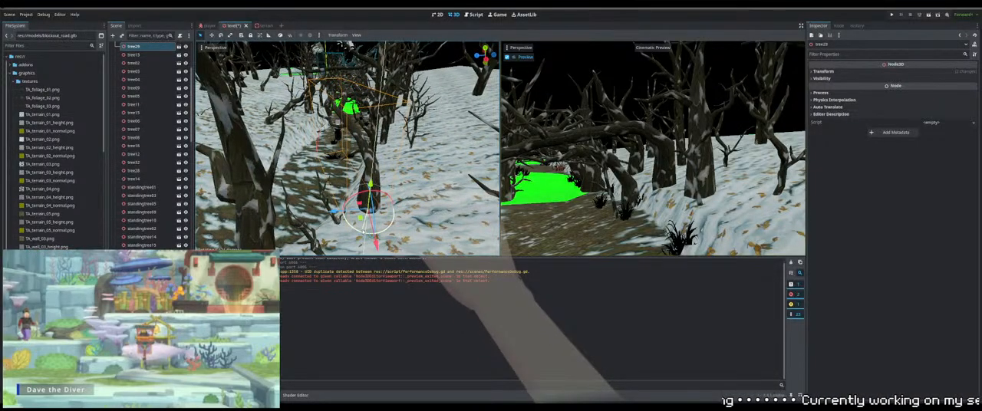
middle_click_drag(331, 183, 364, 190)
Shift foliage67 and the neighbouring foliage clump across the path toward its outer edge
left_click(363, 189)
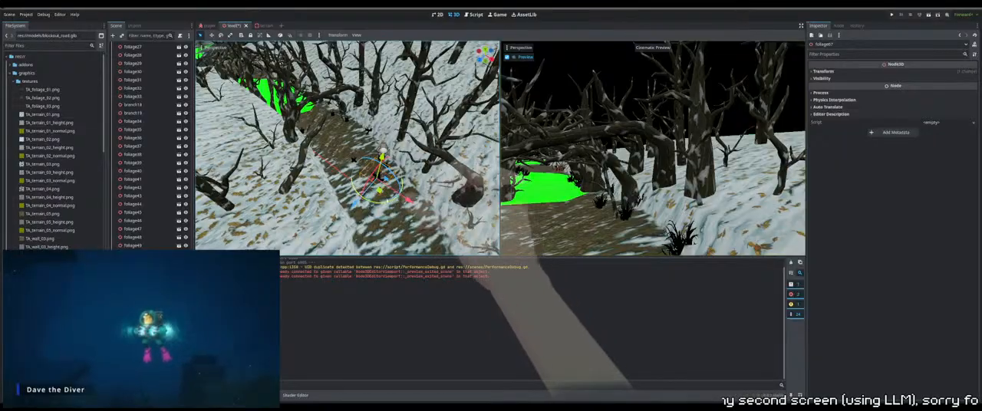
mouse_move(405, 201)
left_mouse_down()
mouse_move(428, 217)
mouse_move(384, 214)
mouse_move(389, 207)
left_mouse_up()
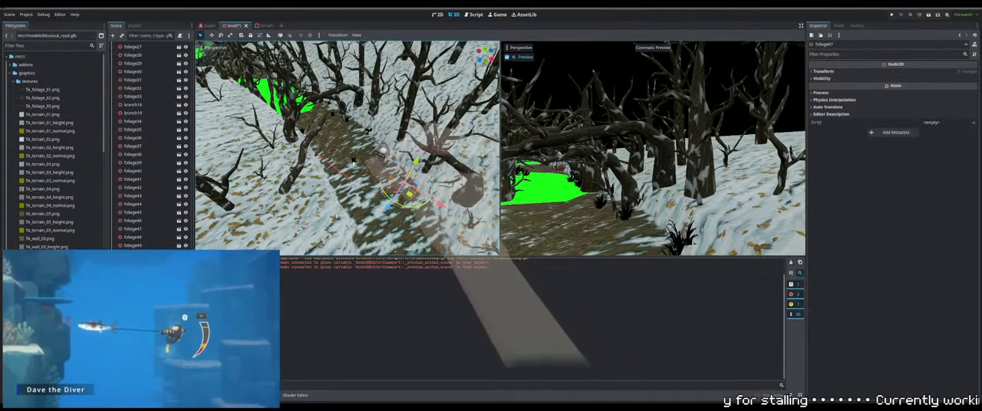
left_click(354, 160)
middle_click_drag(354, 161, 322, 160)
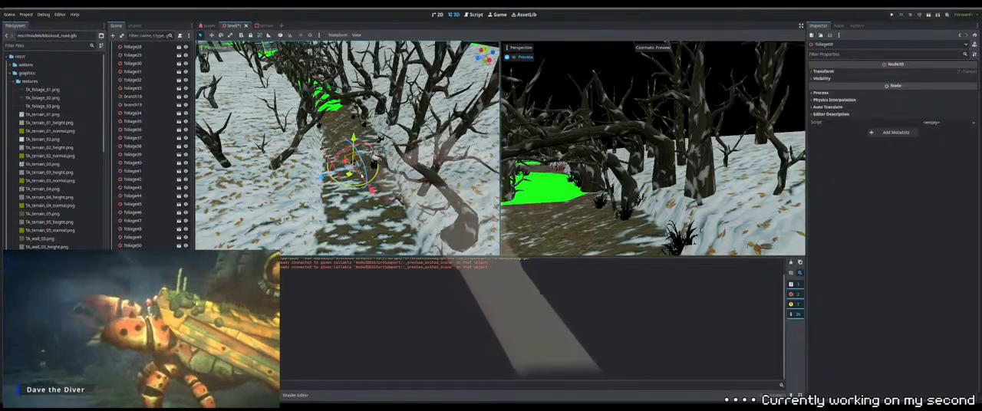
left_click_drag(322, 181, 342, 173)
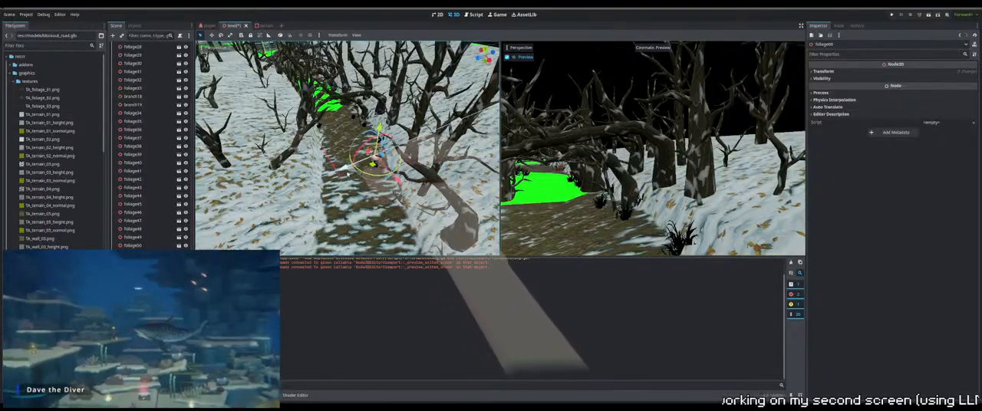
mouse_move(343, 174)
middle_mouse_down()
mouse_move(389, 186)
mouse_move(354, 173)
middle_mouse_up()
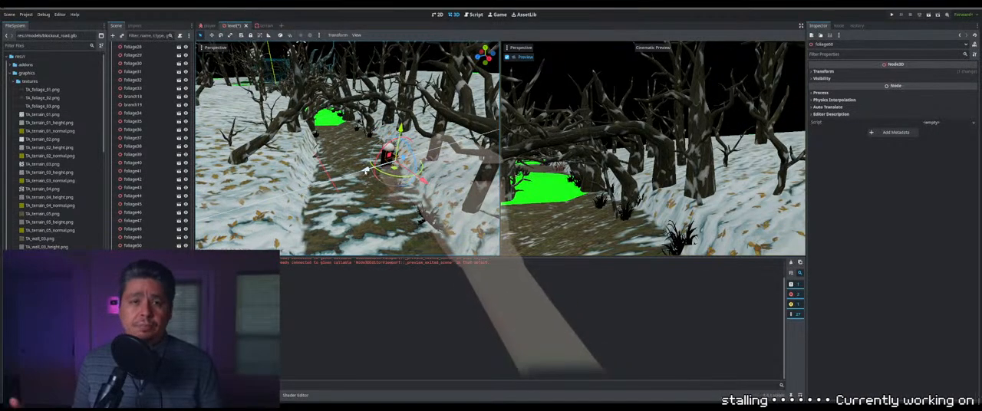
Move standingtree23 out of the empty gap inside the road bend onto the snowy terrain near its inner edge
scroll(336, 160, "down", 12)
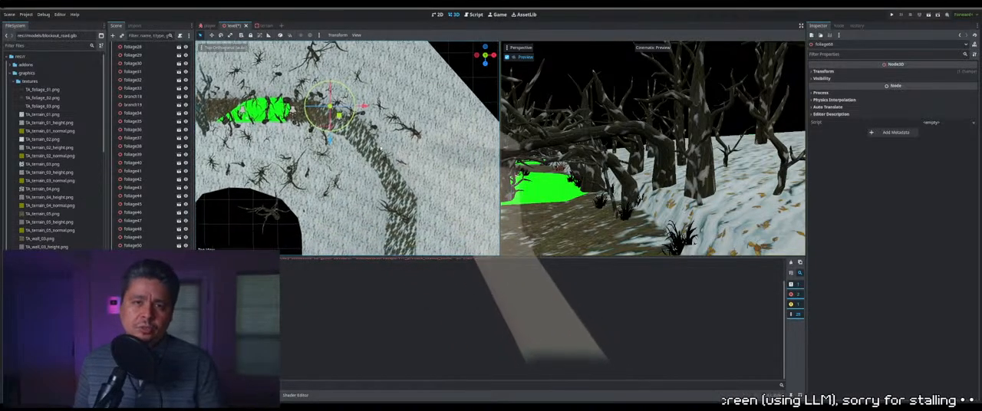
left_click(415, 123)
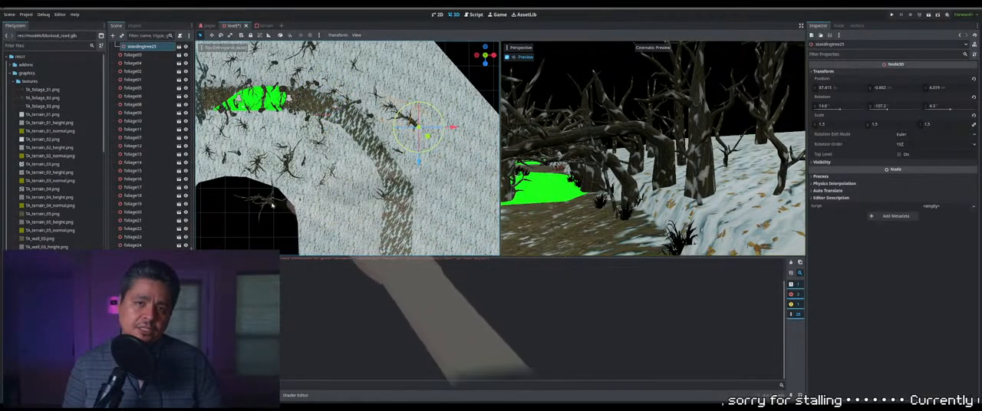
middle_click_drag(335, 174, 373, 189)
left_click(389, 159)
left_click(266, 229)
left_click(376, 162)
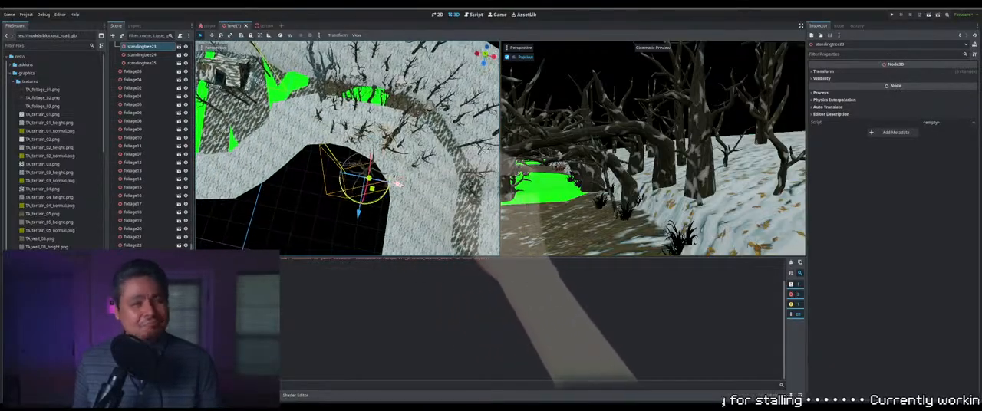
left_click_drag(388, 183, 436, 187)
middle_click_drag(434, 190, 388, 132)
left_click_drag(389, 145, 414, 146)
middle_click_drag(427, 147, 388, 163)
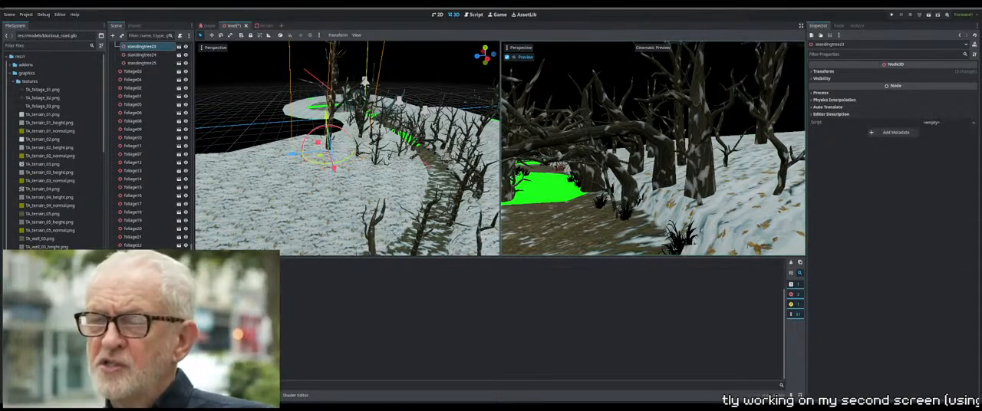
middle_click_drag(422, 138, 484, 153)
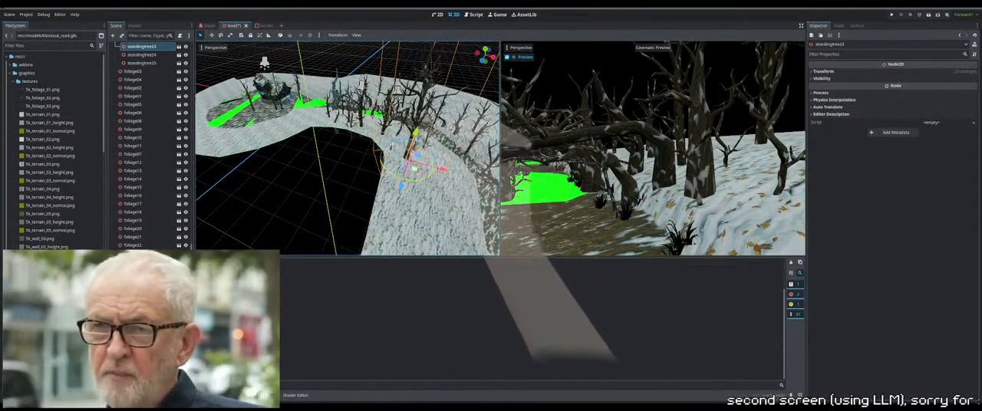
Box-select the group of sunken props hanging in the gap inside the road bend and raise them to the terrain surface
left_click(393, 132)
middle_click_drag(393, 161, 411, 151)
scroll(416, 166, "up", 3)
scroll(416, 166, "up", 2)
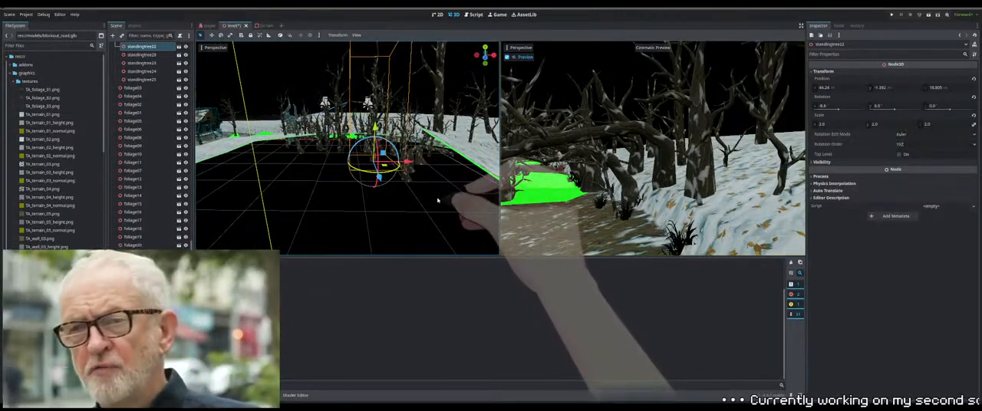
left_click_drag(437, 199, 289, 134)
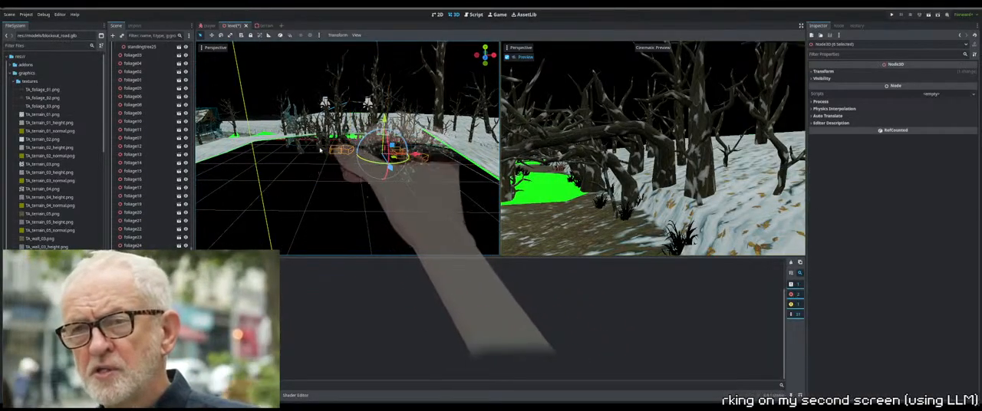
middle_click_drag(321, 150, 346, 157)
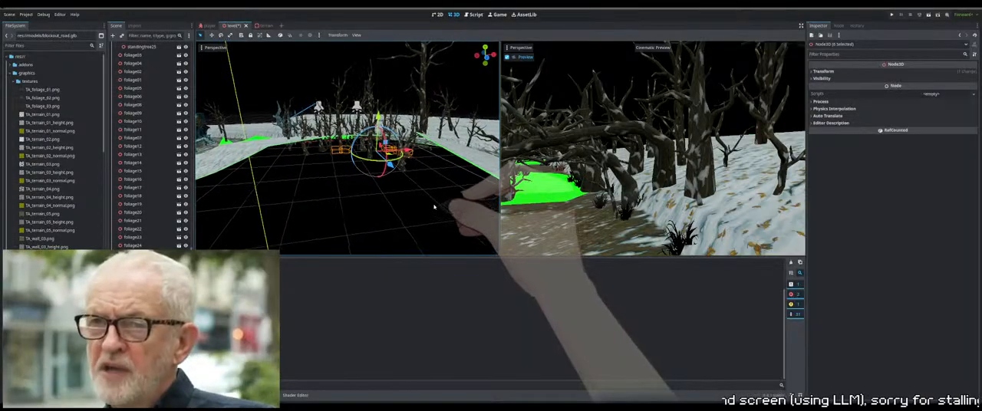
left_click_drag(432, 204, 285, 143)
middle_click_drag(371, 163, 390, 170)
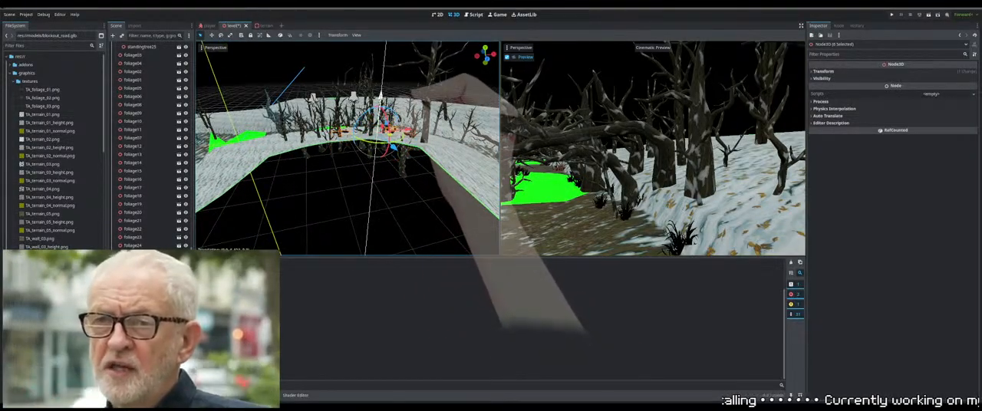
left_click_drag(381, 99, 381, 100)
Select tree33 and the other trees sunk below the road bend together and raise them to the terrain level
middle_click_drag(403, 213, 412, 189)
left_click(415, 188)
left_click(402, 165)
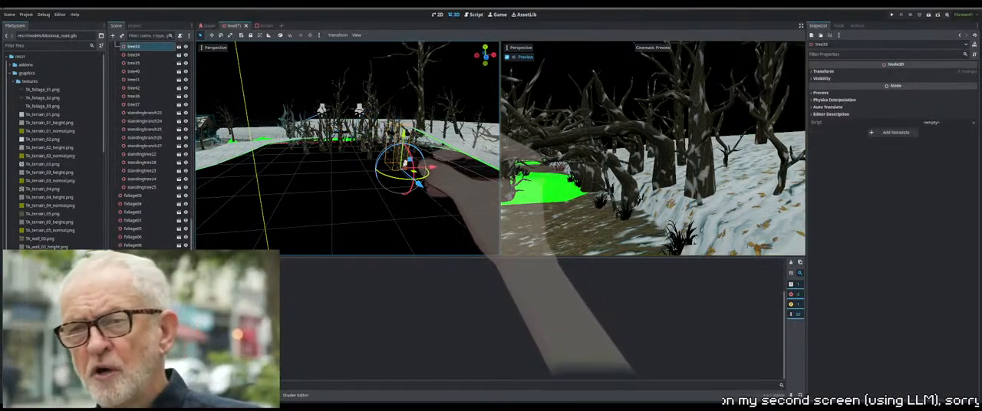
middle_click_drag(405, 164, 339, 172)
scroll(374, 172, "up", 6)
left_click(407, 183, "shift")
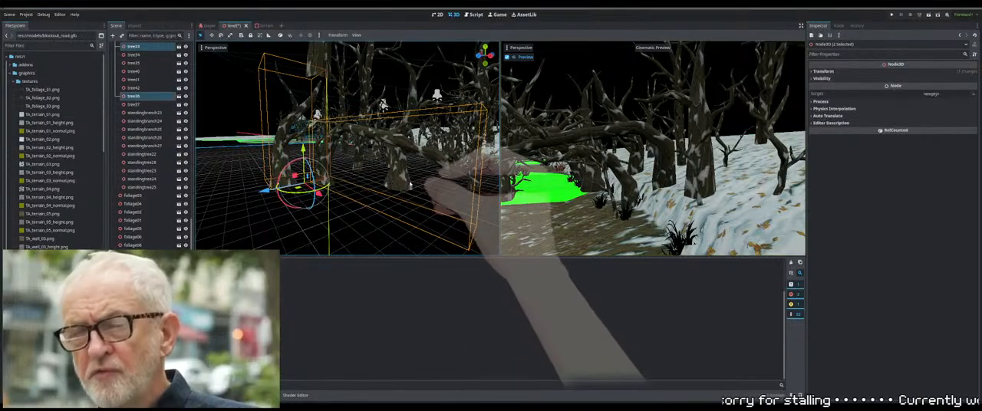
left_click(406, 181, "shift")
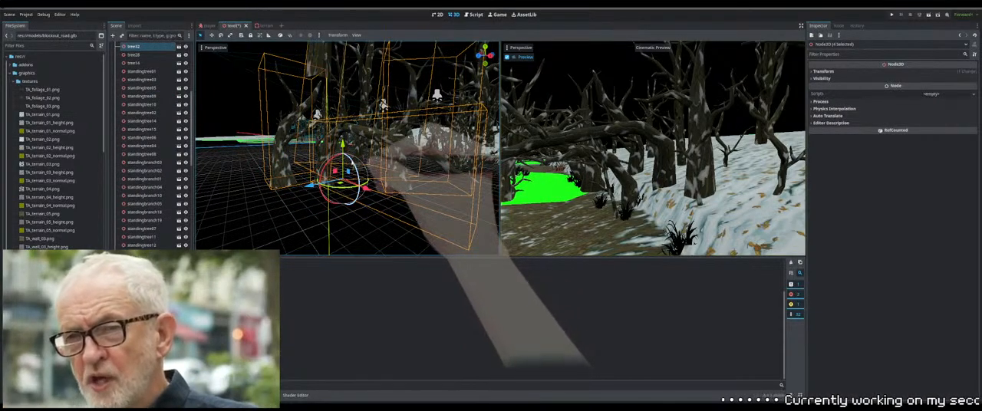
middle_click_drag(353, 146, 198, 205)
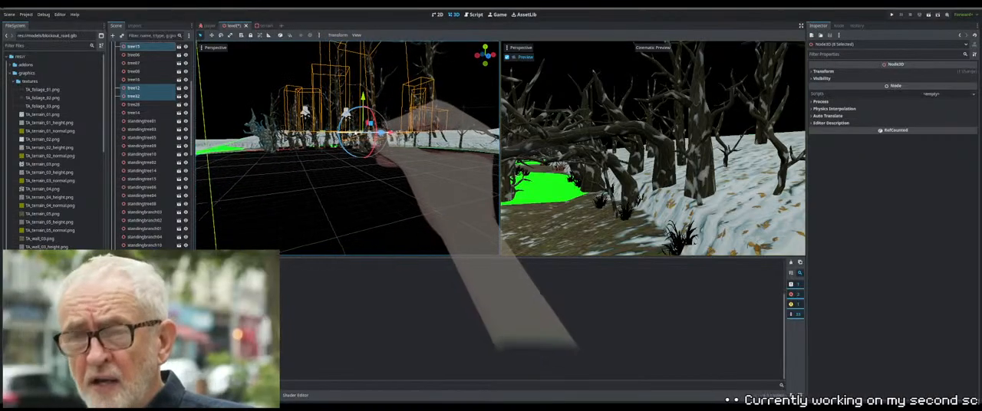
left_click(327, 186)
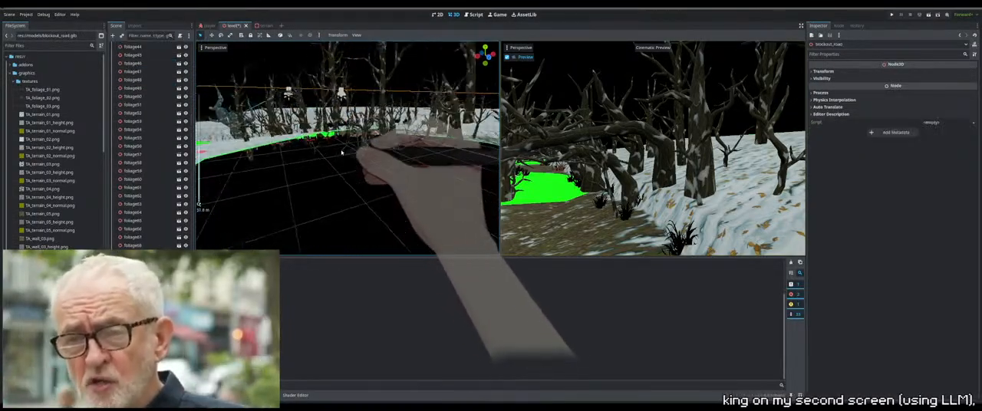
Box-select the remaining foliage and branches hanging below the bend, raise them to the snowy surface and clear the selection
left_click(342, 156)
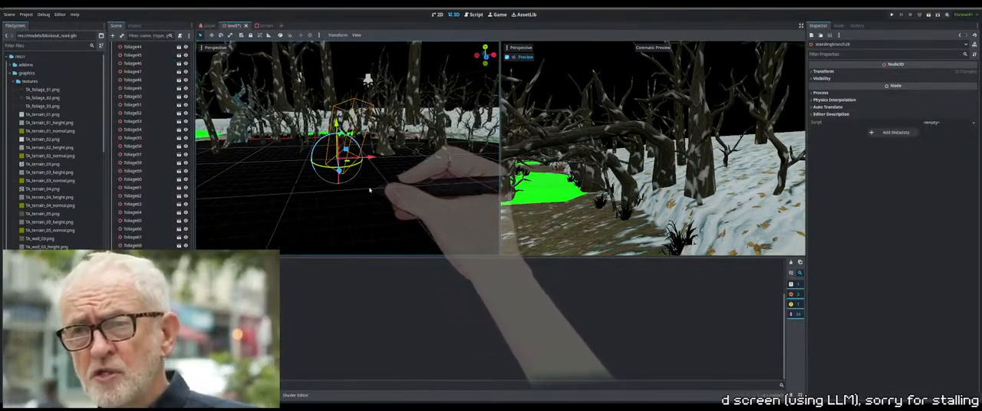
middle_click_drag(370, 191, 412, 197)
left_click_drag(262, 129, 261, 127)
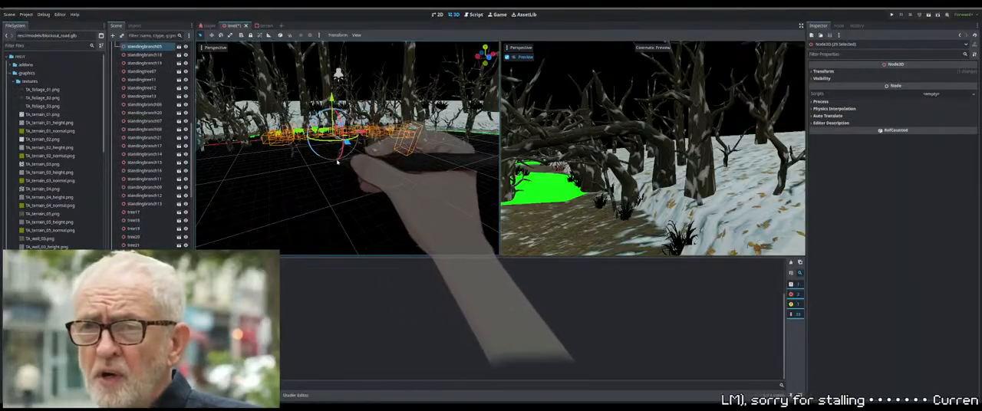
left_click_drag(483, 192, 216, 131)
middle_click_drag(274, 144, 320, 160)
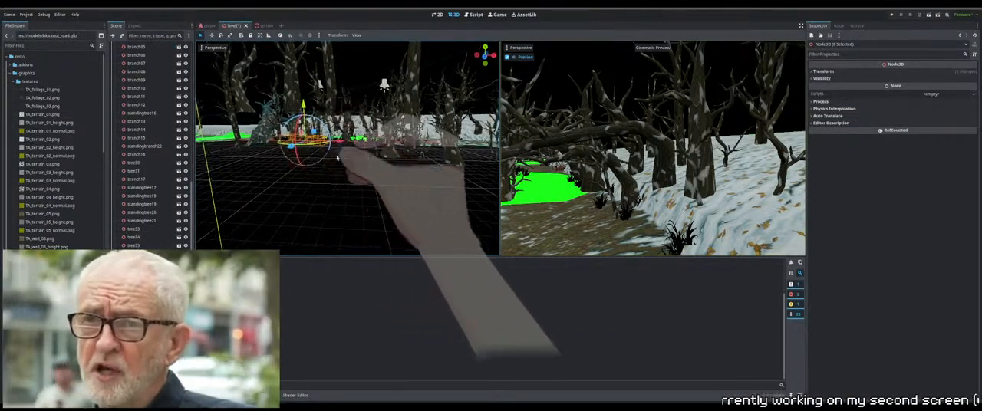
left_click_drag(482, 197, 301, 151)
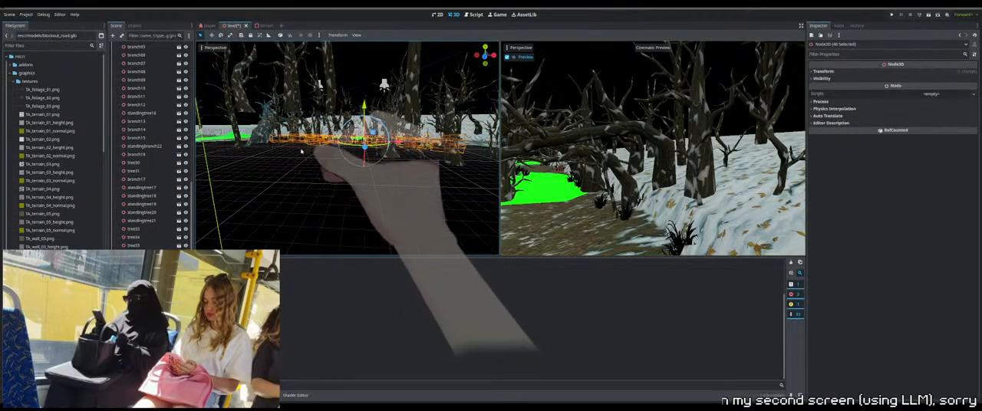
middle_click_drag(333, 182, 435, 213)
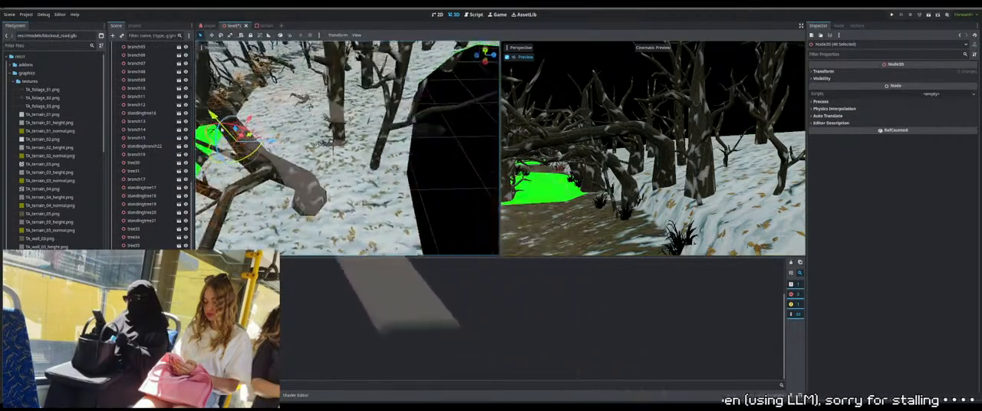
middle_click_drag(225, 133, 405, 223)
scroll(370, 178, "down", 3)
left_click(404, 223)
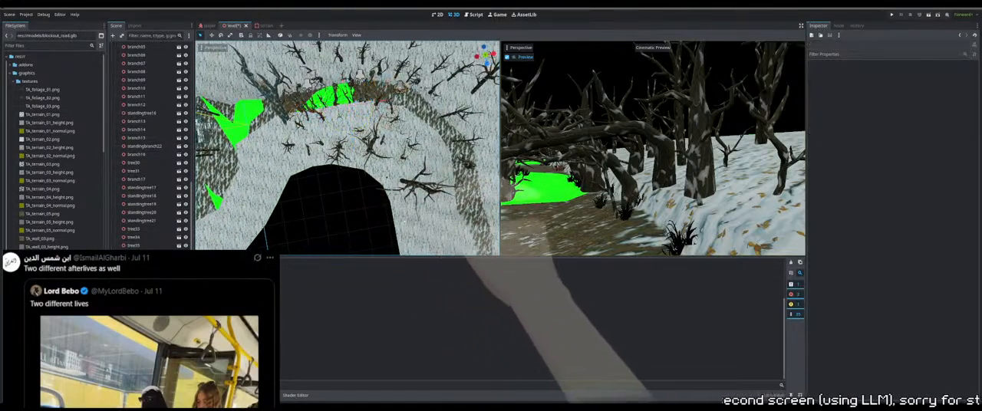
Box-select all the trees, branches and foliage around the road bend and adjust their height together
left_click_drag(277, 218, 439, 105)
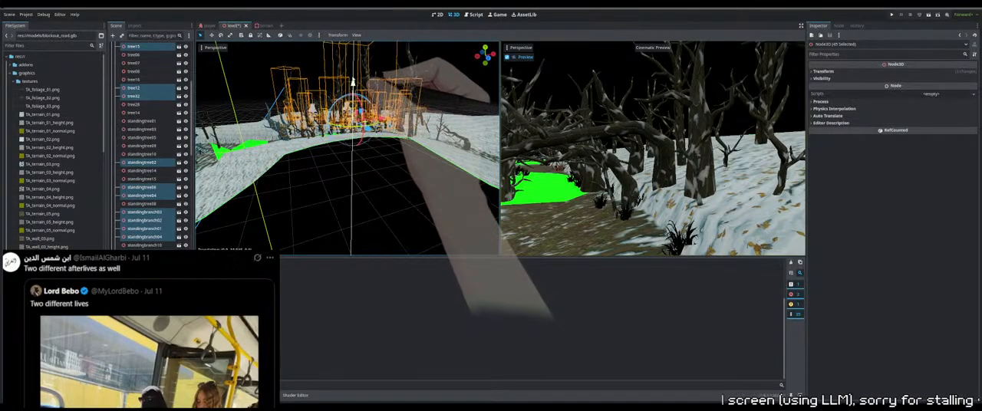
middle_click_drag(441, 142, 354, 132)
left_click(358, 170)
Adjust the heights of tree33 and the neighbouring tree on the snowy bank so their trunks meet the ground
scroll(353, 143, "up", 5)
scroll(378, 134, "up", 2)
scroll(349, 149, "up", 3)
left_click(350, 149)
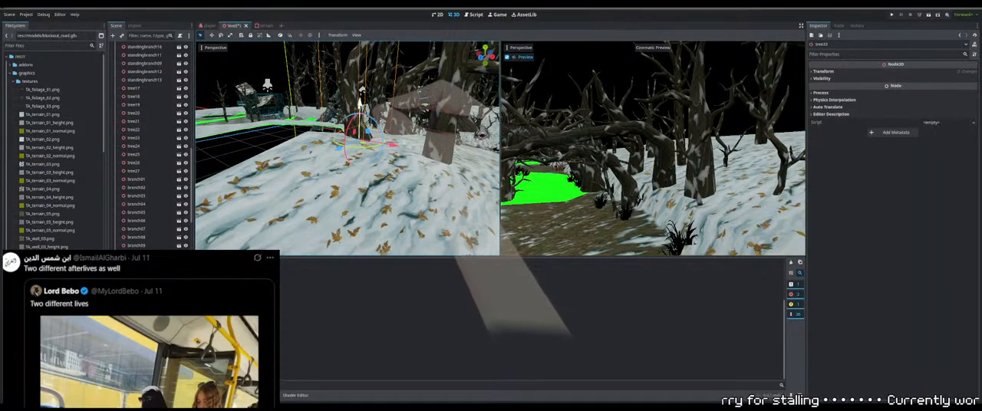
left_click(403, 118)
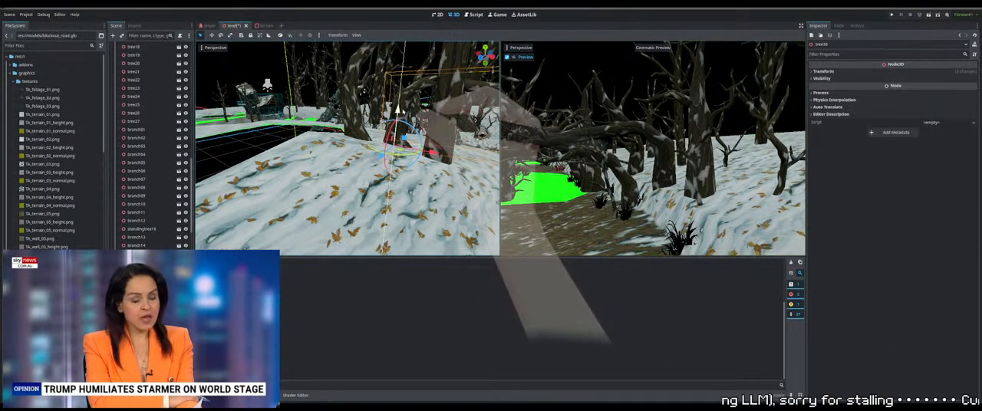
left_click_drag(398, 117, 398, 127)
middle_click_drag(398, 127, 412, 158)
left_click(430, 149)
Move tree32 across the snowy bank beside the path and fit its height to the ground
scroll(411, 157, "down", 2)
left_click(347, 144)
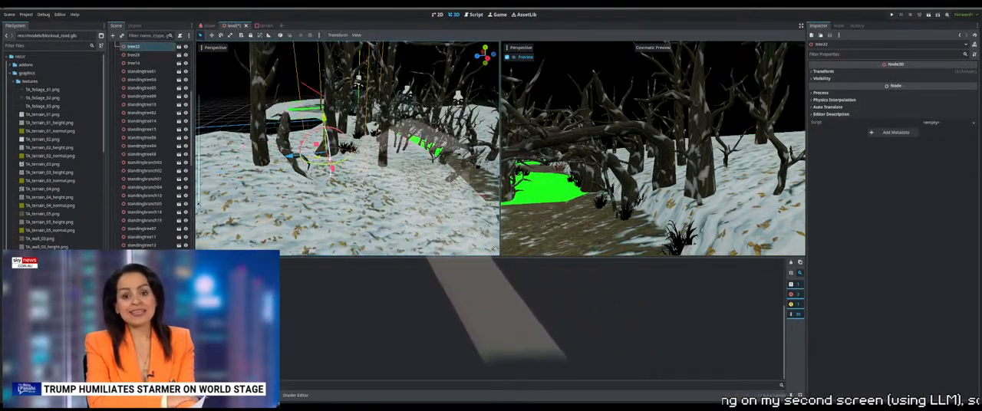
middle_click_drag(346, 143, 320, 153)
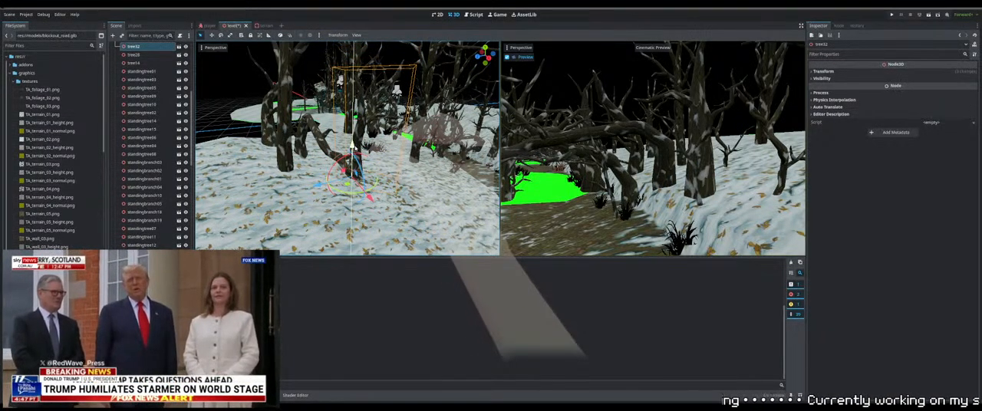
left_click_drag(355, 148, 355, 150)
middle_click_drag(354, 150, 331, 148)
left_click_drag(306, 153, 307, 139)
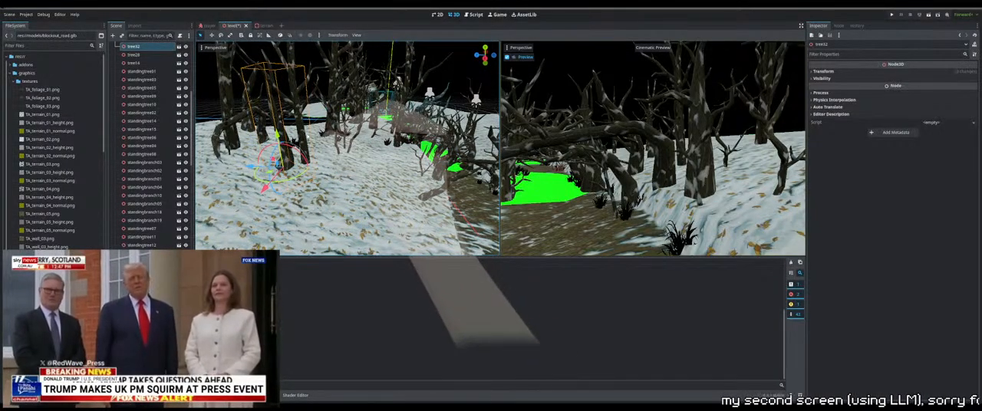
Reposition the foliage clump beside the bent branch on the snowy bank and readjust the height of tree32 next to it
left_click(301, 148)
middle_click_drag(332, 143, 360, 153)
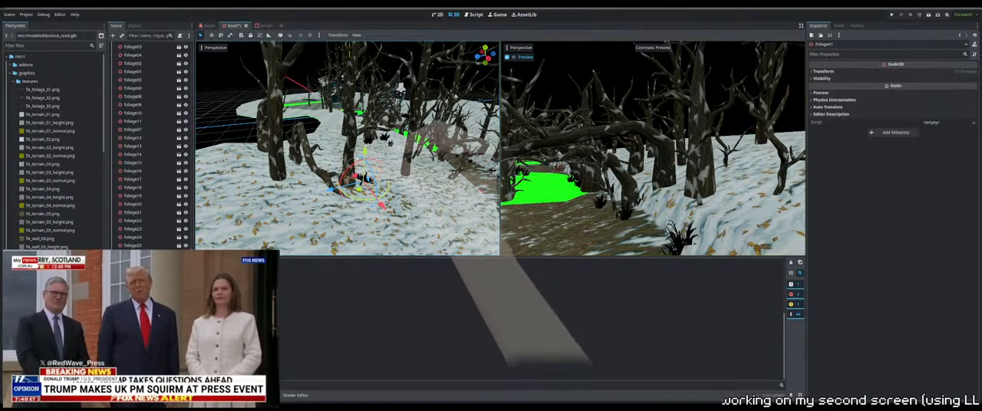
left_click(349, 145)
left_click_drag(345, 153, 344, 129)
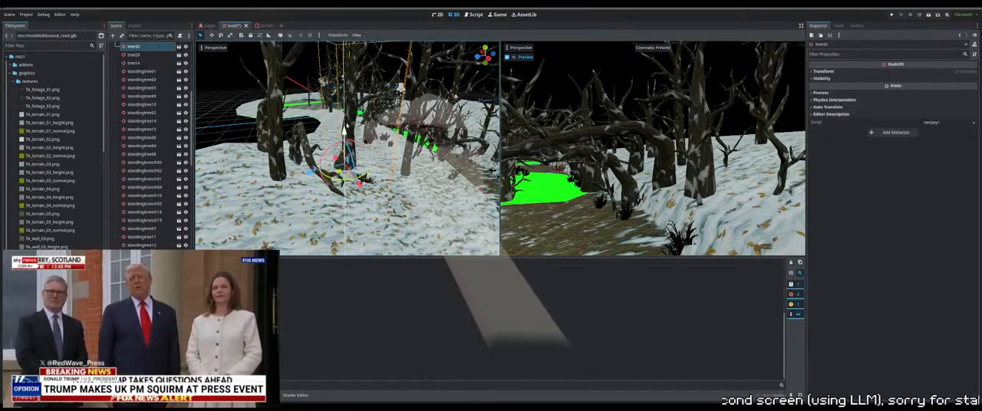
Reposition tree33 and standingtree23 on the snowy bank near the inner edge and fit standingtree23 to the ground
left_click(300, 143)
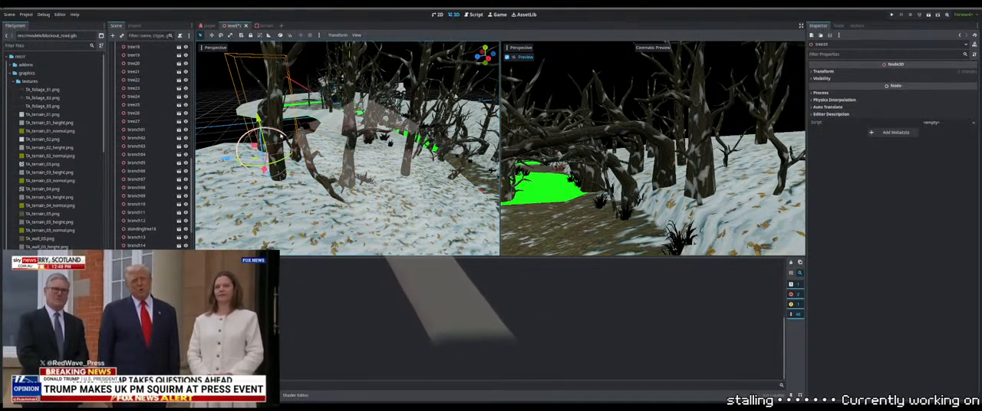
left_click_drag(282, 136, 274, 158)
left_click(278, 124)
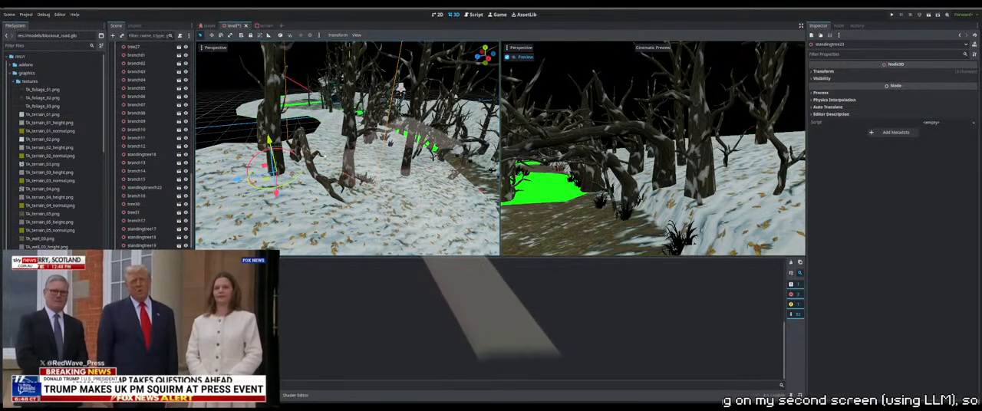
middle_click_drag(277, 181, 371, 115)
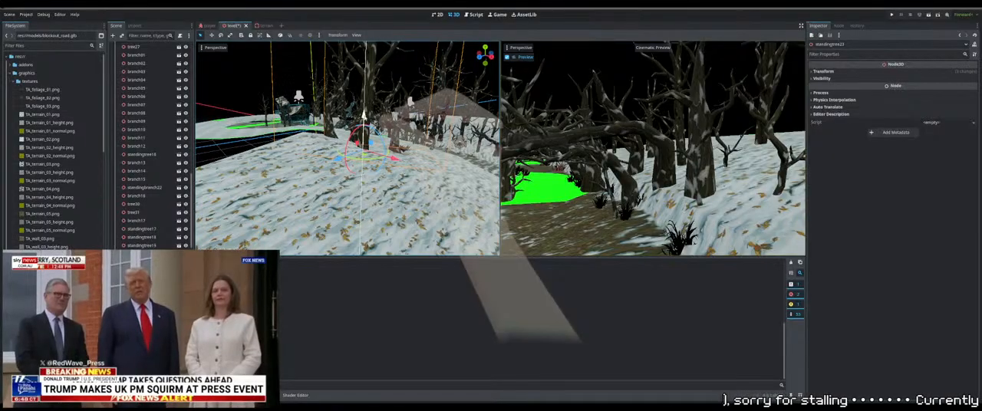
left_click_drag(365, 116, 365, 118)
Adjust the height of standingtree06 so it sits on the snowy slope
middle_click_drag(384, 119, 363, 129)
left_click(315, 141)
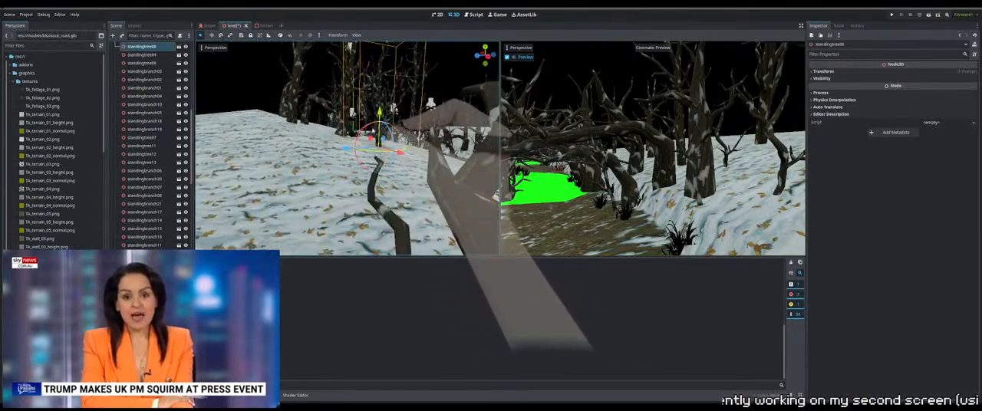
left_click_drag(381, 116, 382, 118)
Move standingbranch08 up the snowy slope away from the path and lower it to the ground there
middle_click_drag(405, 123, 348, 128)
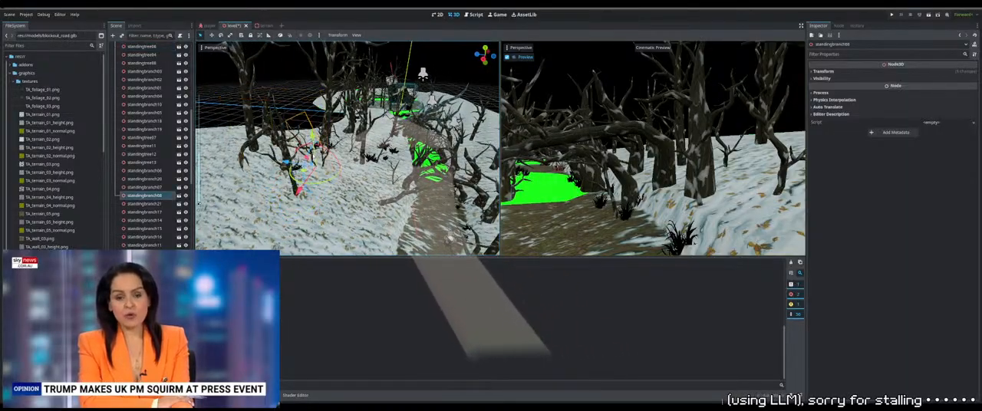
middle_click_drag(315, 159, 298, 98)
scroll(353, 148, "up", 6)
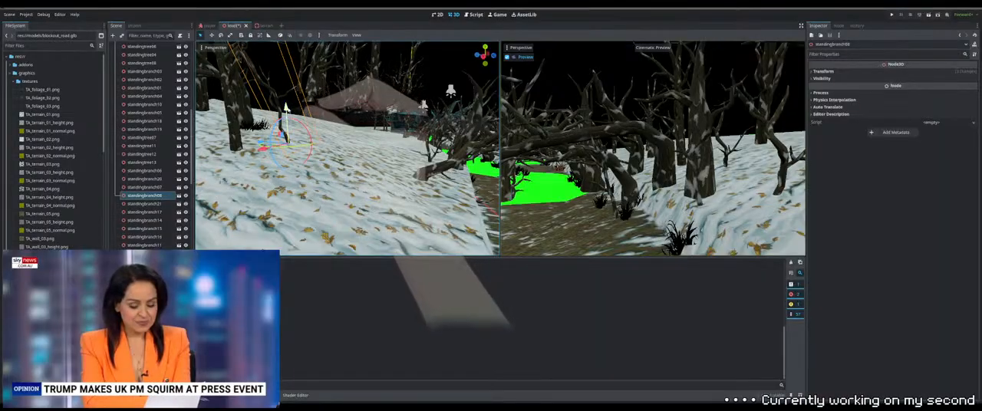
left_click_drag(288, 109, 288, 118)
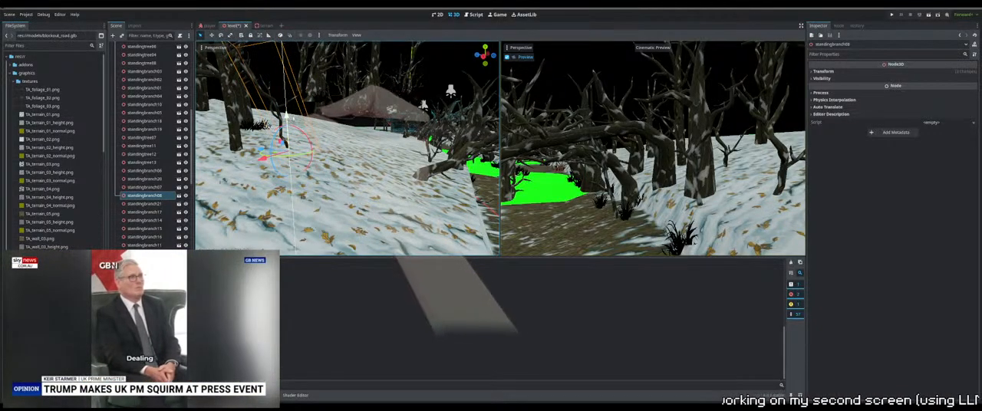
middle_click_drag(289, 118, 336, 147)
Duplicate the standing branch and place the copy on the snowy slope near the path at ground height
key("ctrl+d")
left_click_drag(319, 228, 301, 216)
left_click_drag(310, 183, 310, 183)
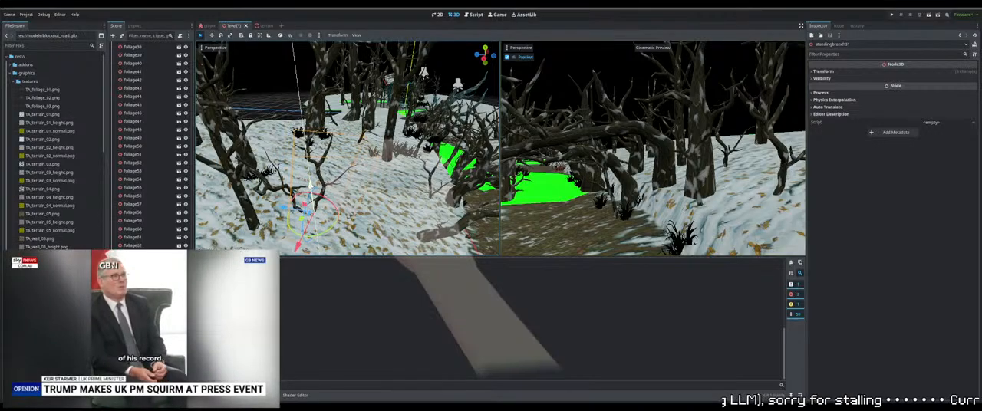
middle_click_drag(313, 169, 346, 179)
middle_click_drag(335, 163, 371, 144)
Lower tree37 onto the snowy ground between the surrounding trees beside the path
left_click(385, 166)
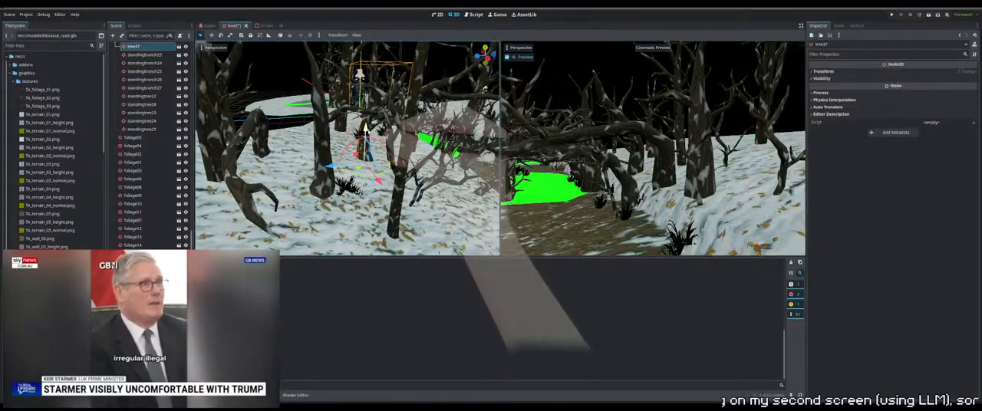
left_click_drag(366, 130, 368, 135)
middle_click_drag(367, 135, 388, 146)
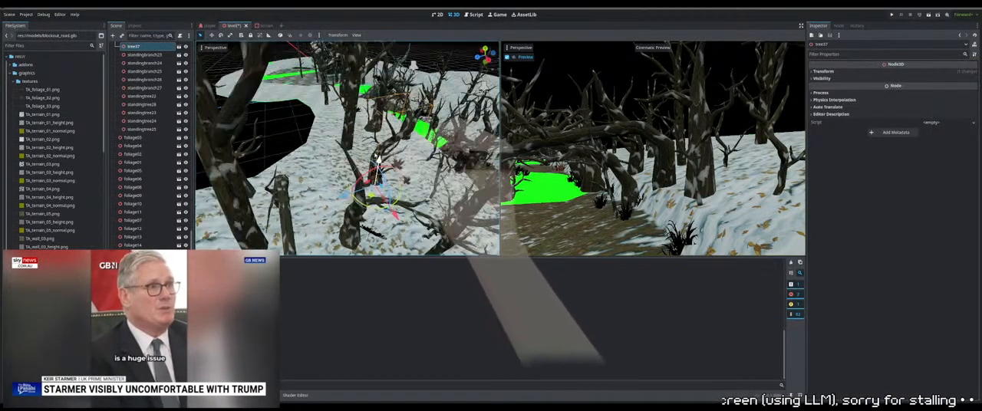
Lower standingbranch05 slightly so its base meets the snowy slope beside the foliage
scroll(393, 146, "up", 6)
scroll(394, 146, "down", 8)
left_click(399, 147)
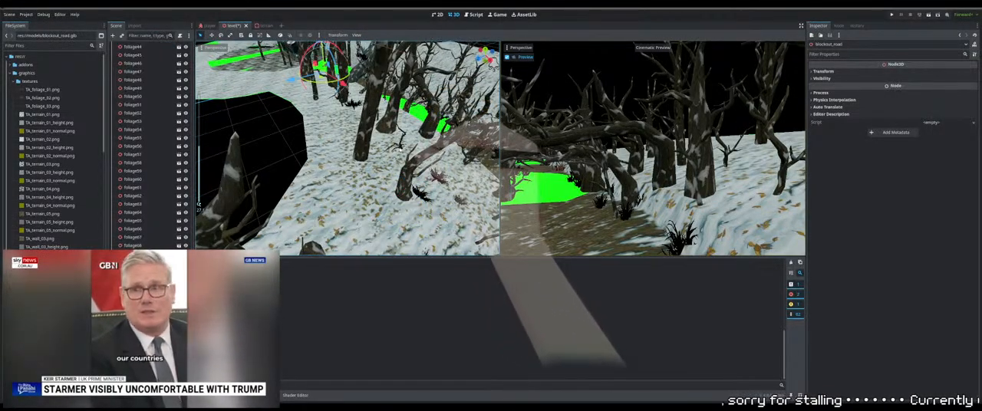
left_click(398, 147)
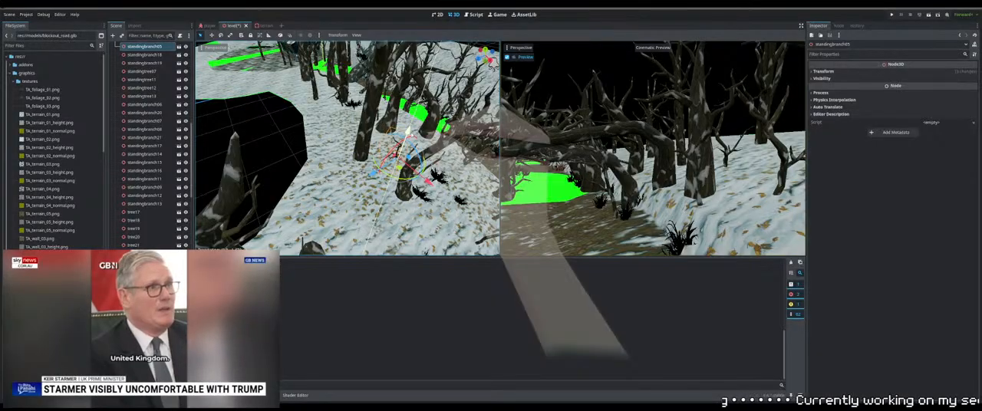
left_click_drag(404, 140, 405, 143)
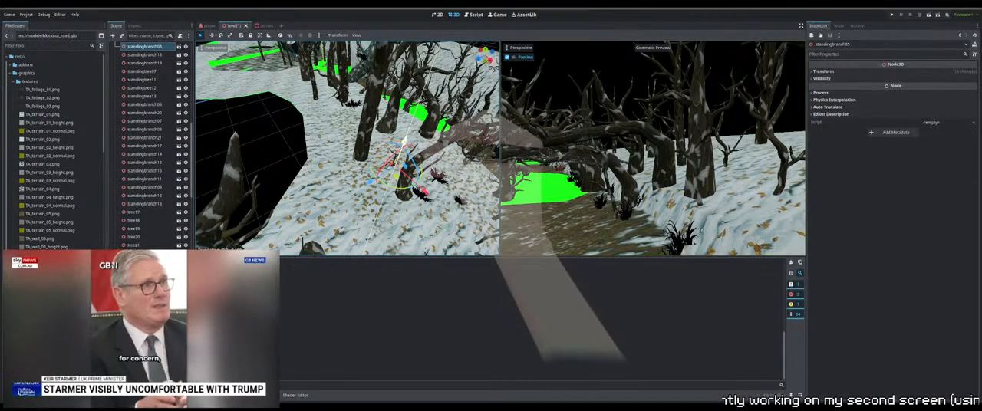
middle_click_drag(405, 144, 313, 140)
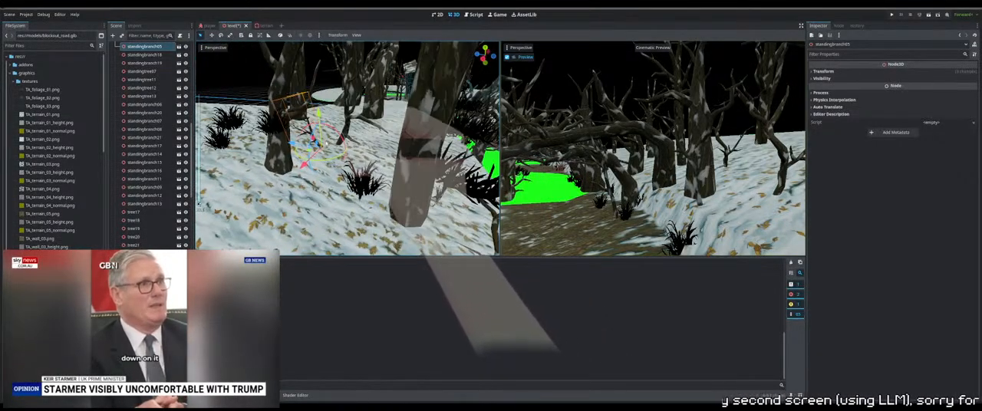
Lower foliage40, foliage42 and foliage43 onto the snow around the base of the tree
left_click(283, 136)
key("Page_Down")
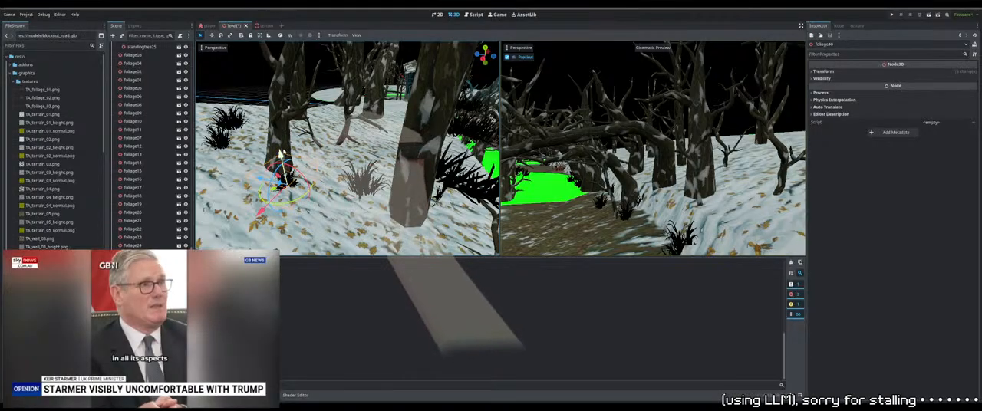
left_click(227, 121)
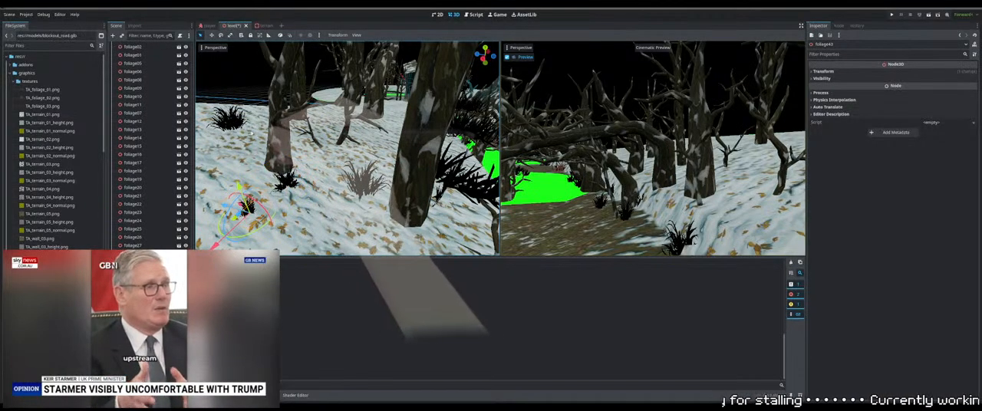
key("Page_Down")
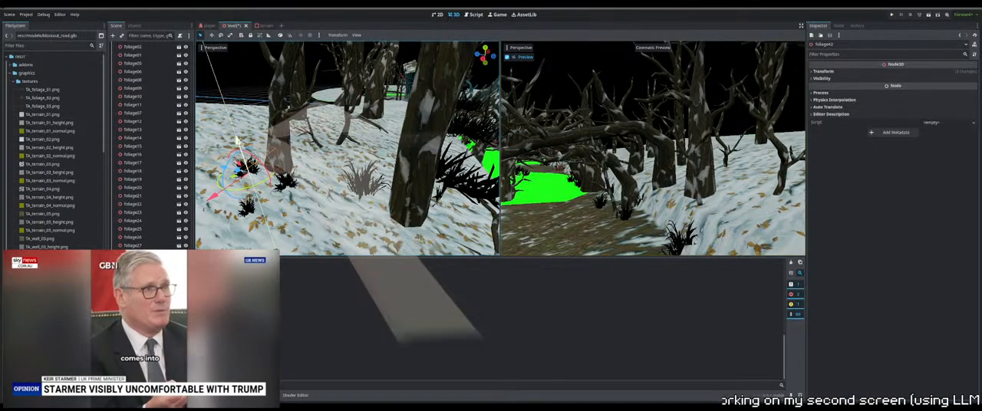
left_click_drag(238, 141, 239, 144)
left_click(247, 206)
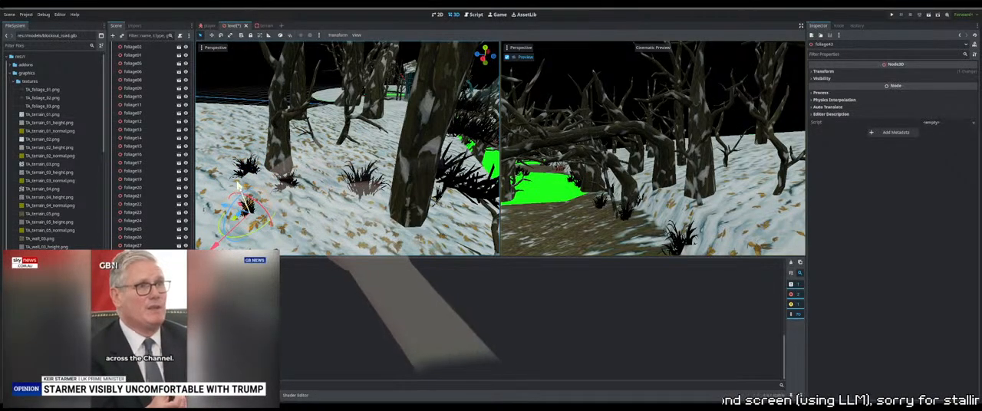
Lower foliage44 onto the snowy ground near the large trunk and fine-tune its height
left_click(368, 184)
key("Page_Down")
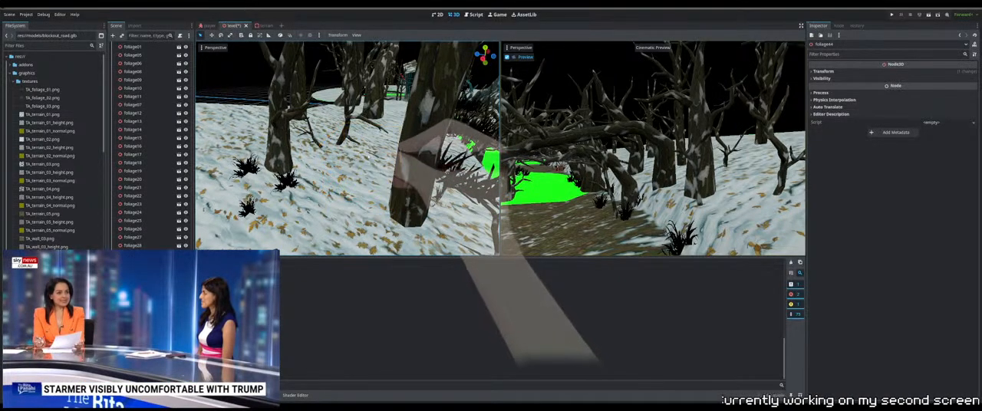
key("ctrl+z")
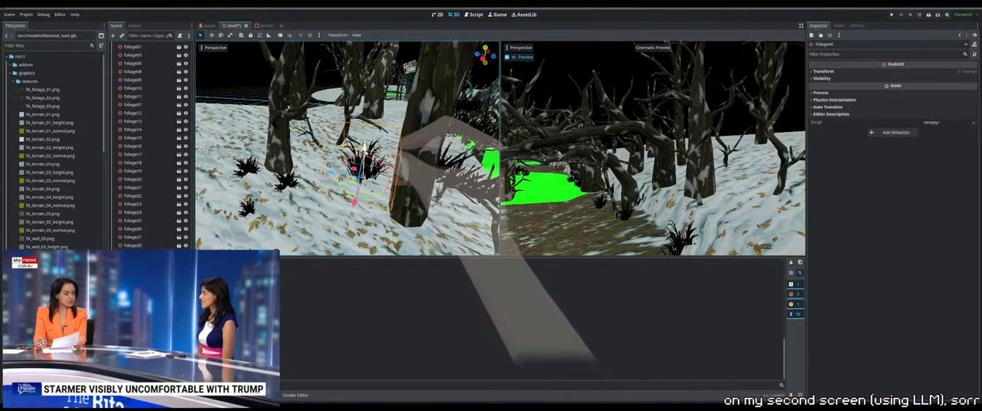
left_click_drag(365, 148, 366, 184)
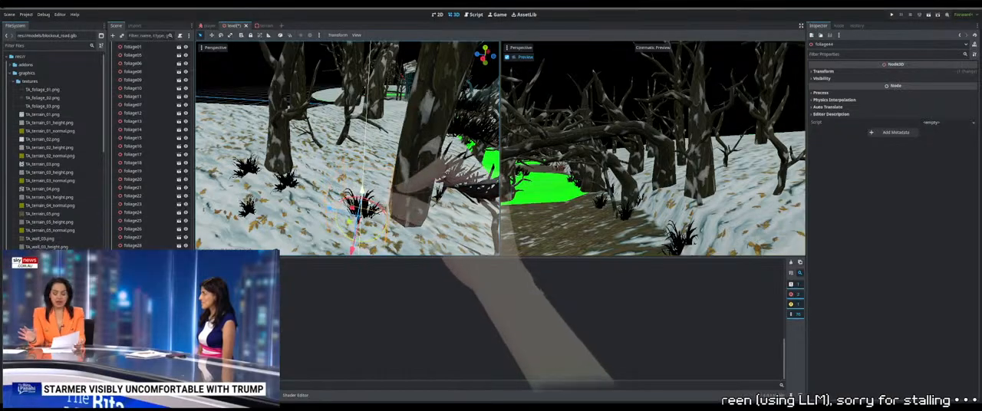
middle_click_drag(384, 196, 396, 126, "shift")
scroll(392, 152, "down", 12)
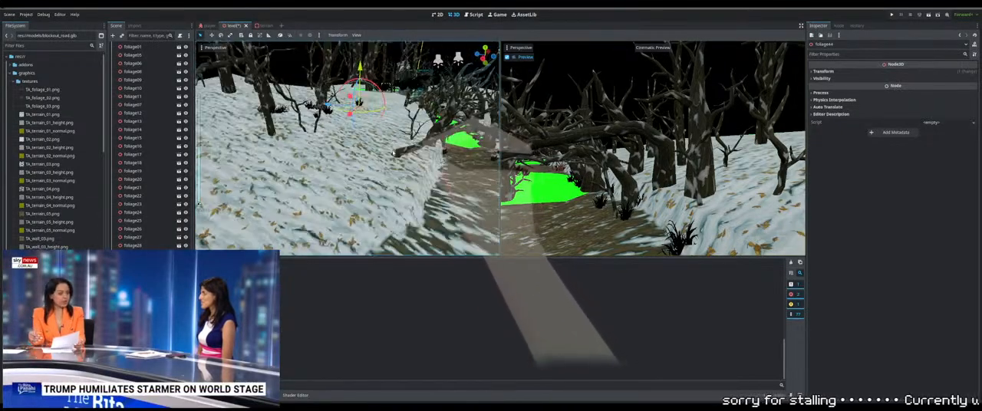
scroll(347, 148, "up", 6)
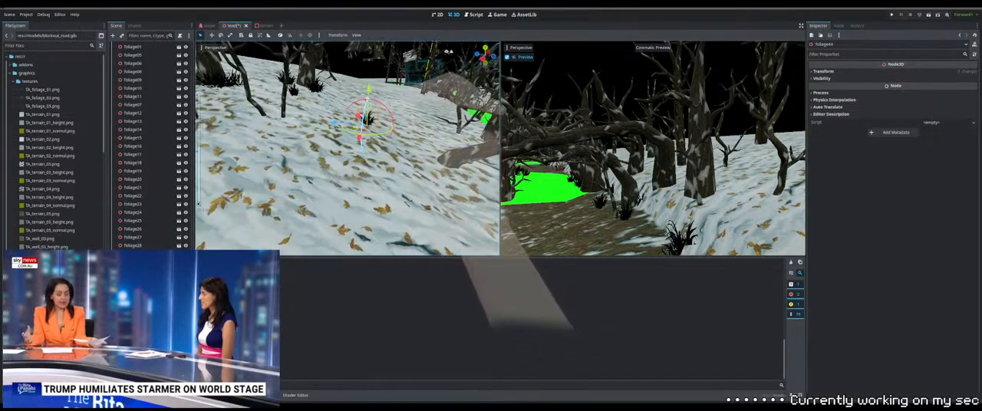
left_click_drag(369, 89, 369, 91)
mouse_move(369, 94)
middle_mouse_down()
mouse_move(359, 114)
mouse_move(322, 86)
mouse_move(362, 87)
middle_mouse_up()
Fine-tune the height of standingbranch05 among the trees on the upper slope
scroll(346, 94, "down", 5)
left_click(321, 91)
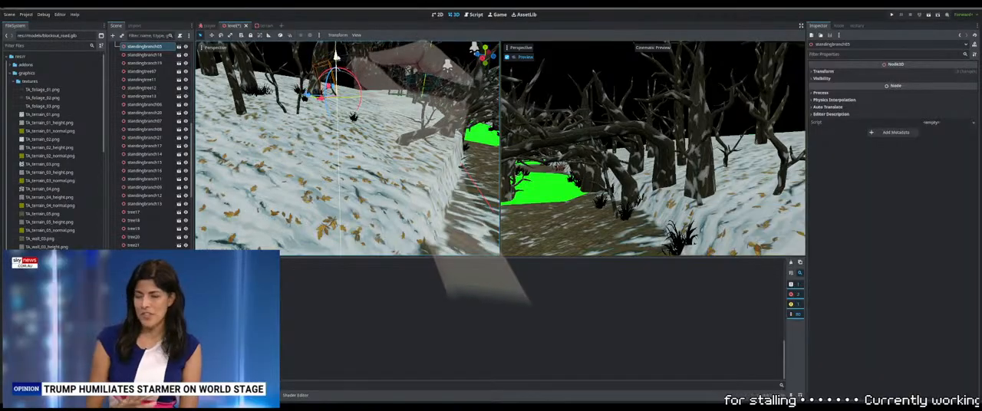
left_click_drag(337, 62, 337, 63)
middle_click_drag(337, 63, 369, 78)
Adjust the heights of standingtree22 and the neighbouring tree so their trunks sit in the snow
left_click(369, 78)
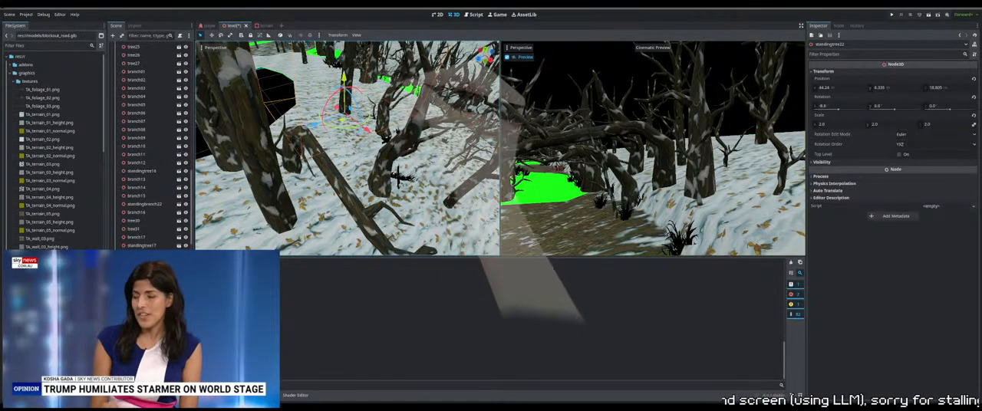
middle_click_drag(369, 78, 384, 108)
left_click(373, 98)
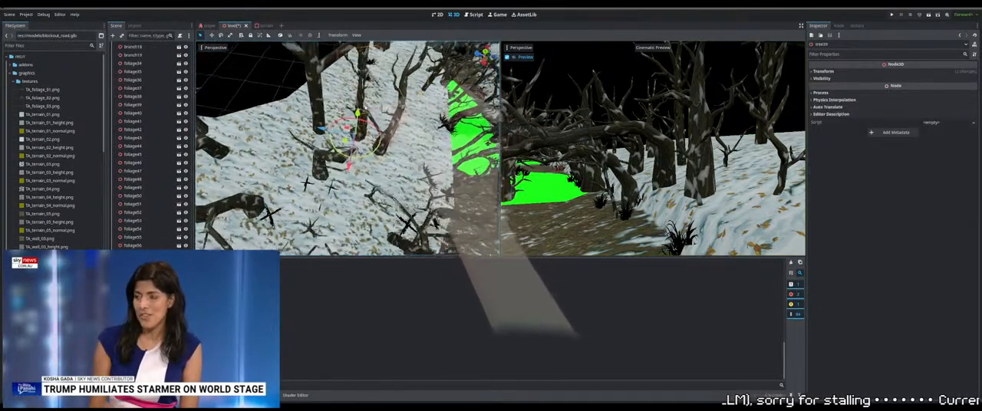
scroll(347, 149, "up", 8)
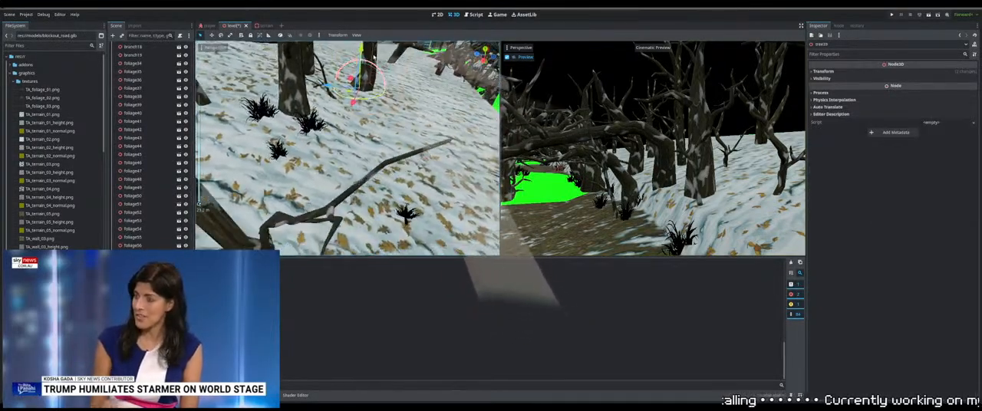
middle_click_drag(376, 90, 399, 103)
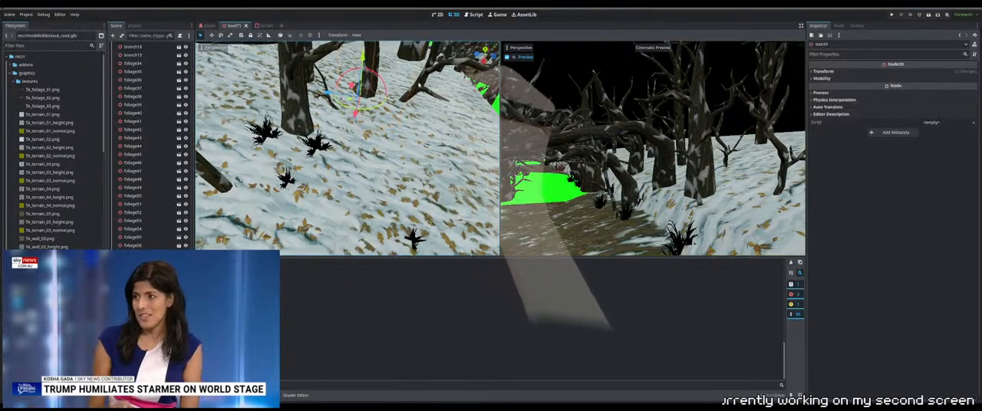
Adjust the height of standingbranch04 so it stands on the snow near the foliage clump
left_click(414, 86)
left_click_drag(414, 91, 396, 157)
scroll(396, 153, "up", 4)
middle_click_drag(408, 144, 411, 117)
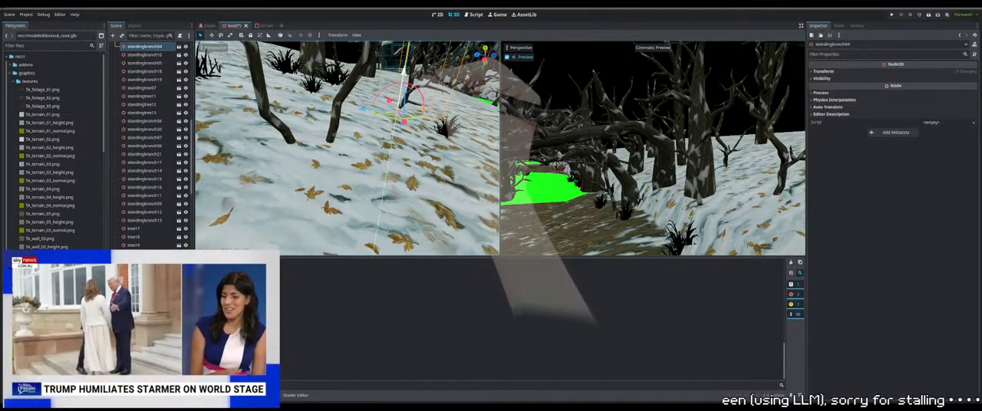
left_click_drag(405, 70, 405, 60)
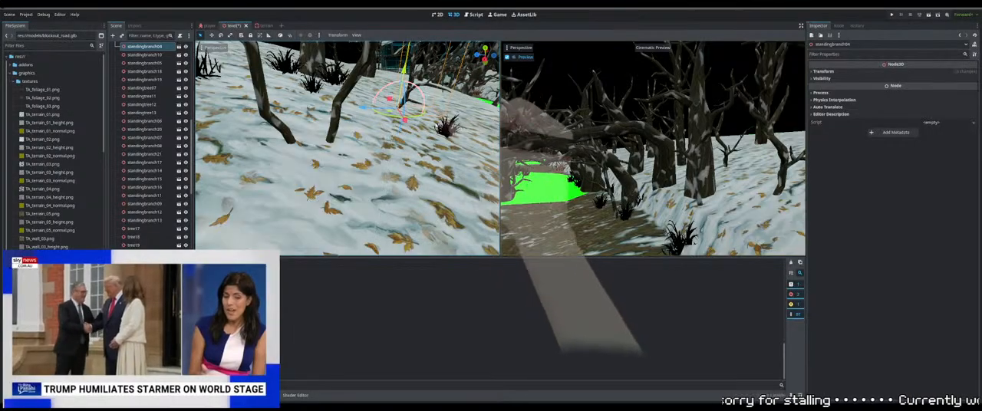
scroll(399, 85, "down", 8)
middle_click_drag(399, 85, 371, 93)
Settle foliage39 and the neighbouring foliage clump on the snowy ground near the fallen branch
left_click(365, 123)
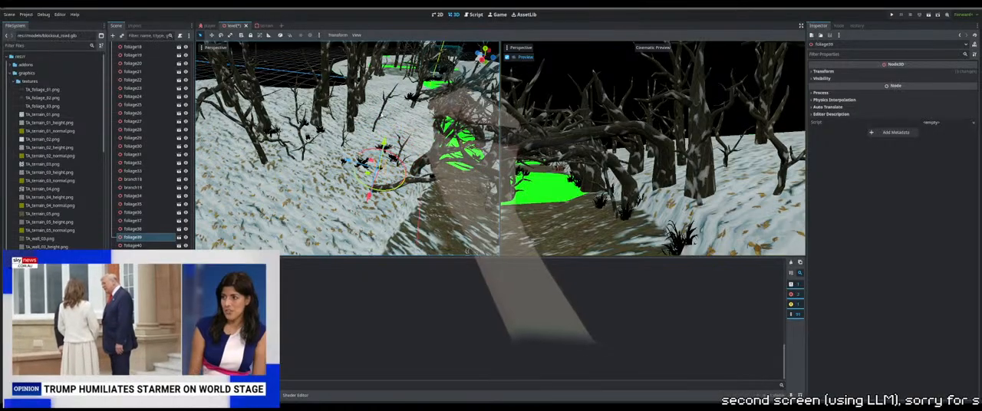
left_click(400, 146)
middle_click_drag(400, 145, 395, 165)
scroll(369, 122, "up", 8)
left_click(355, 120)
scroll(376, 70, "down", 5)
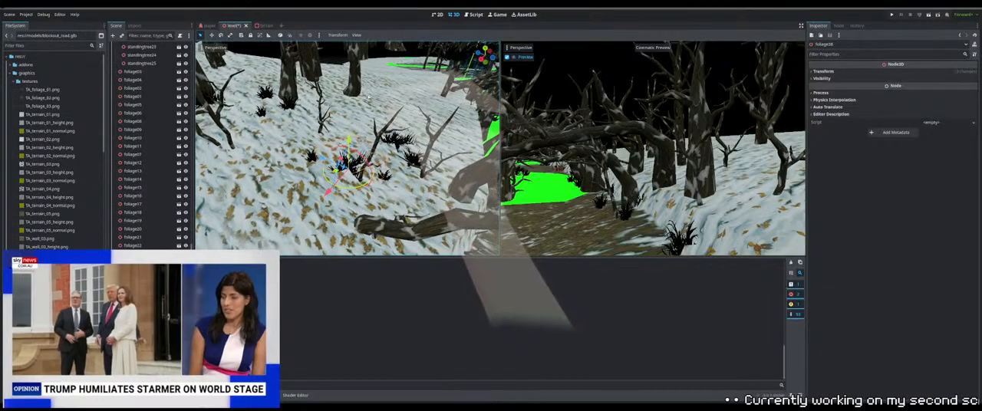
Lower foliage37 to the ground beside the thin branches near the path
left_click(392, 175)
left_click(410, 138)
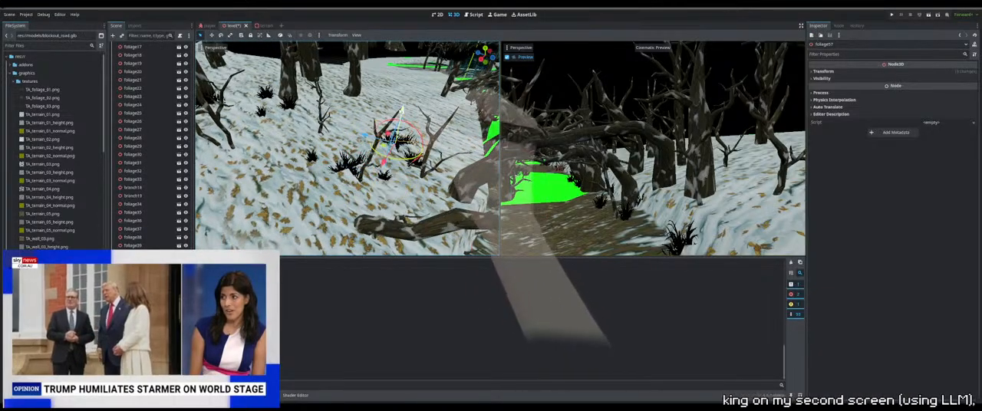
left_click_drag(402, 112, 402, 113)
middle_click_drag(402, 114, 388, 62)
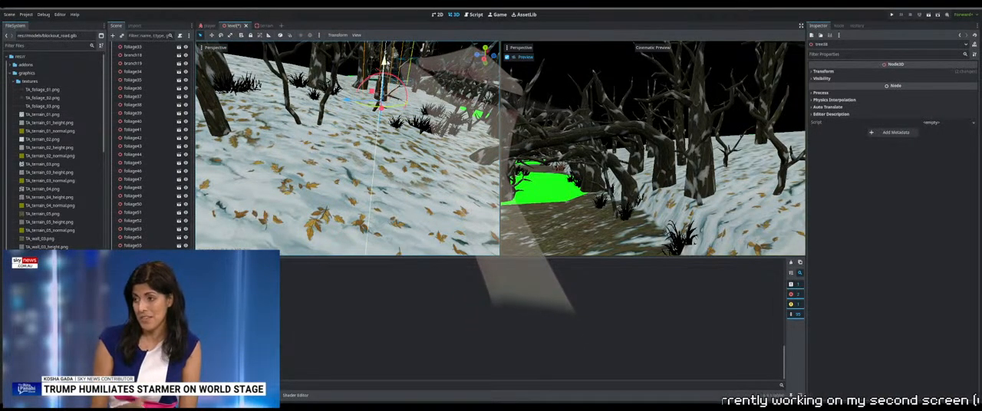
Lower tree36 and the object next to it slightly into the snowy slope
left_click_drag(384, 62, 385, 63)
middle_click_drag(384, 63, 380, 142)
left_click(370, 112)
left_click_drag(365, 137, 365, 139)
middle_click_drag(366, 138, 444, 98)
Fine-tune the heights of foliage37 and the adjacent foliage clump above the path
left_click(374, 140)
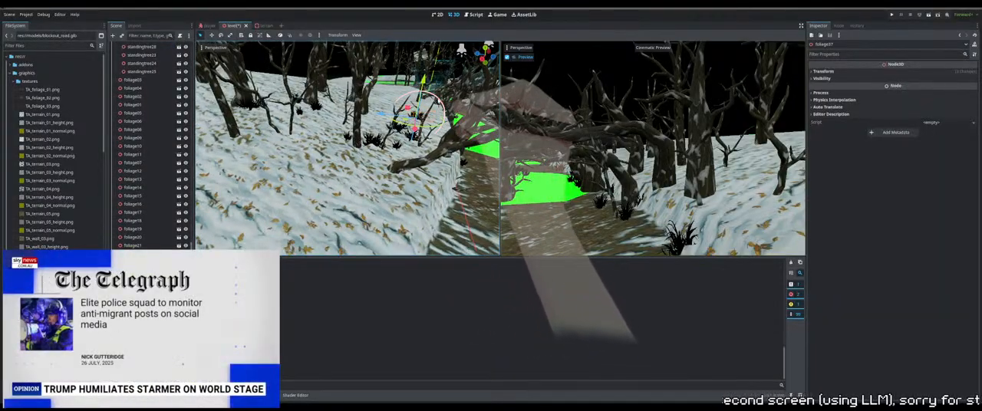
left_click_drag(422, 80, 422, 86)
left_click(375, 141)
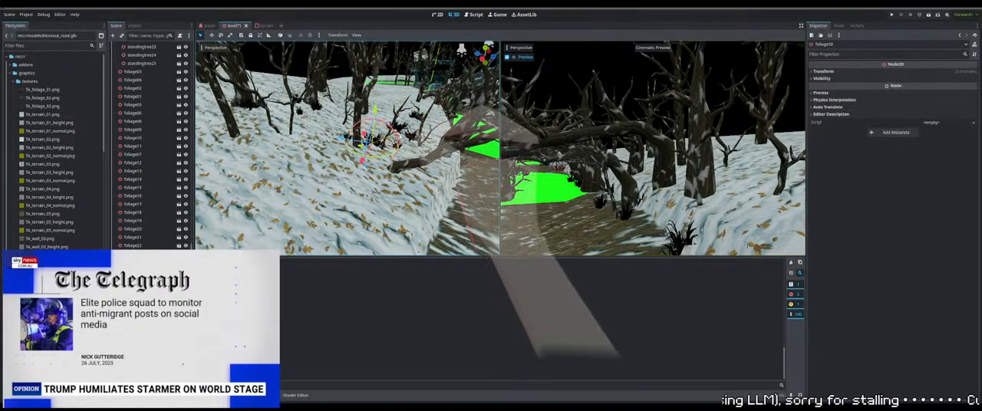
mouse_move(461, 49)
middle_mouse_down()
mouse_move(435, 50)
mouse_move(460, 46)
middle_mouse_up()
scroll(375, 141, "down", 4)
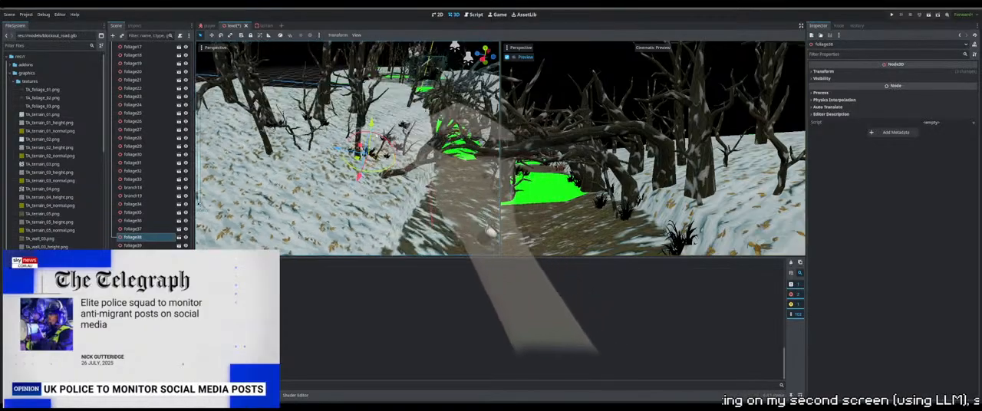
Reposition standingbranch30 on the snowy slope beside the fallen branch and match it to the ground height
middle_click_drag(374, 141, 311, 184)
middle_click_drag(365, 99, 360, 100)
left_click(343, 128)
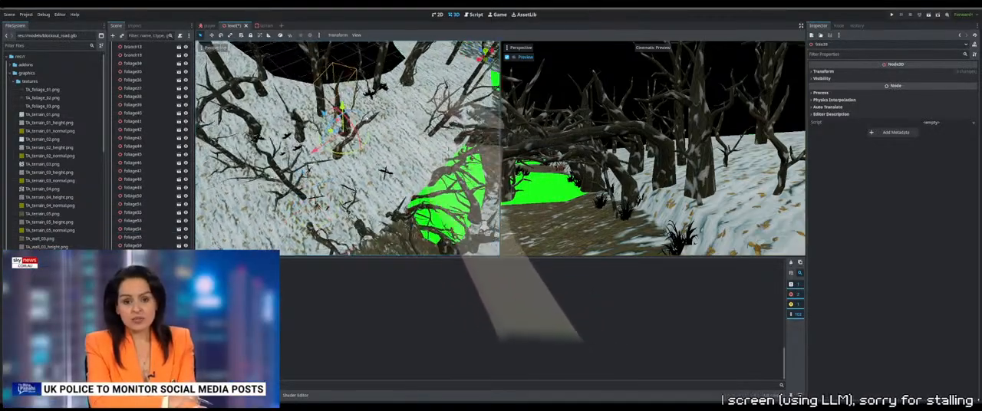
middle_click_drag(394, 160, 346, 177)
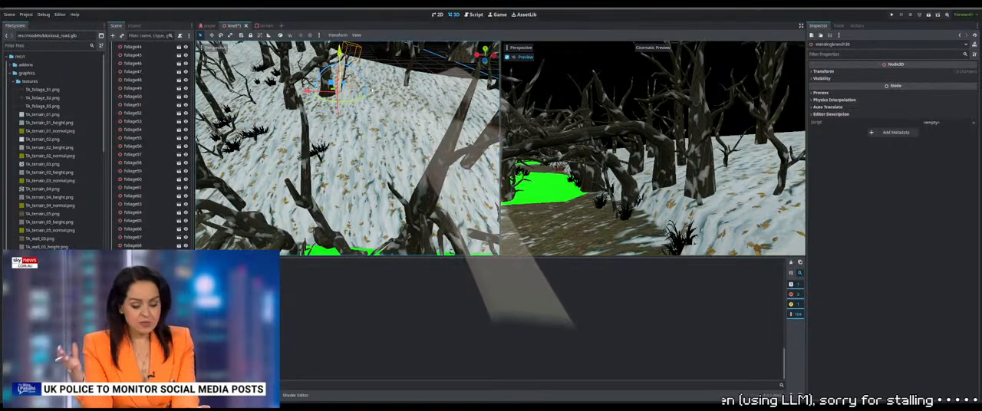
key("w")
right_click_drag(401, 106, 400, 126)
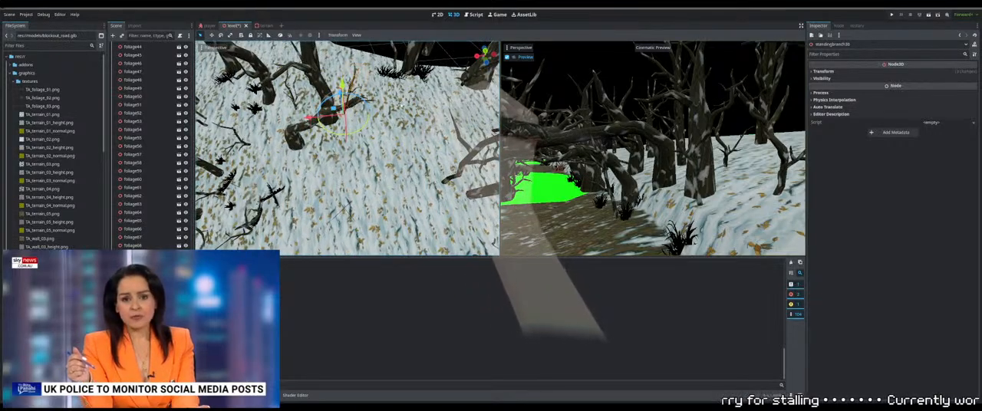
middle_click_drag(401, 105, 386, 143)
middle_click_drag(398, 118, 430, 81)
right_click_drag(430, 81, 445, 57)
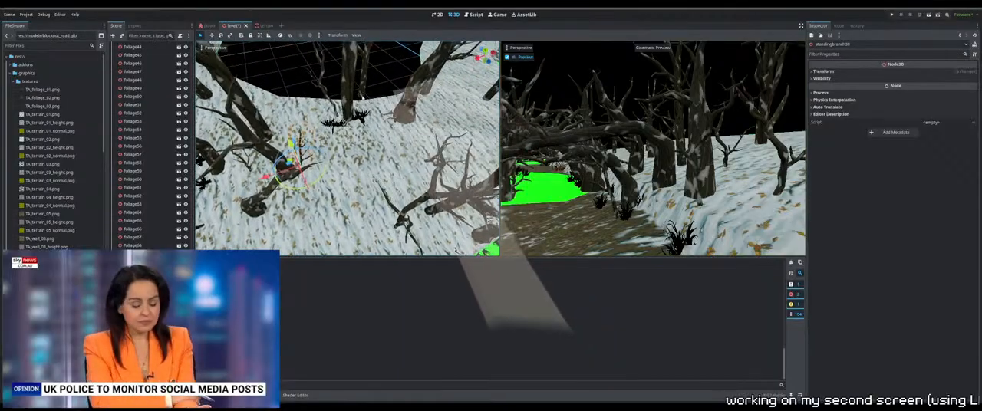
Lower standingtree27 onto the snow at the slope's outer edge, to a height of about 5.28 m
left_click(353, 76)
middle_click_drag(353, 75, 350, 91)
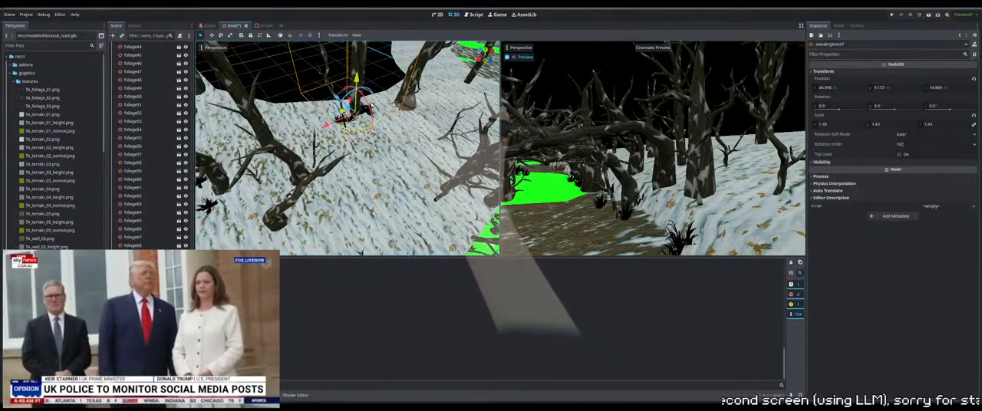
left_click_drag(353, 81, 355, 111)
mouse_move(361, 123)
middle_mouse_down()
mouse_move(376, 137)
mouse_move(366, 109)
middle_mouse_up()
left_click_drag(353, 85, 354, 86)
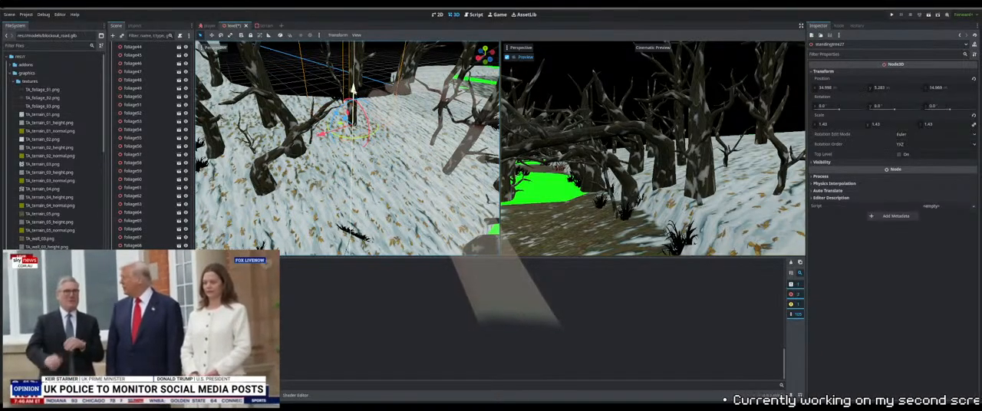
Lower the standing branch next to standingtree27 so it meets the snowy slope
left_click(338, 86)
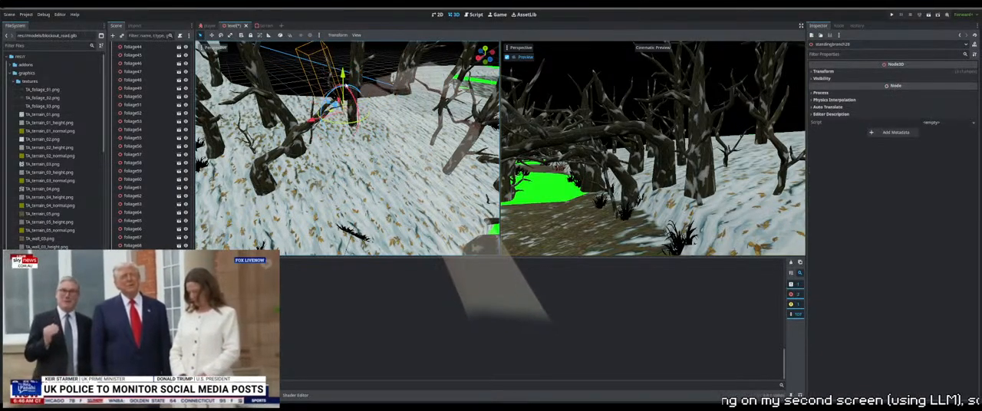
middle_click_drag(346, 97, 377, 125)
scroll(377, 126, "up", 7)
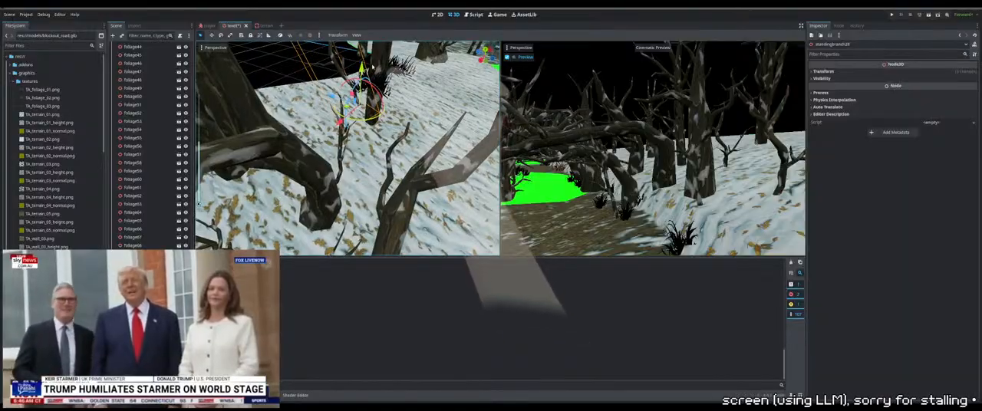
left_click_drag(362, 75, 355, 137)
Fine-tune the heights of foliage71 and the standing tree beside it at the slope's outer edge
left_click(376, 76)
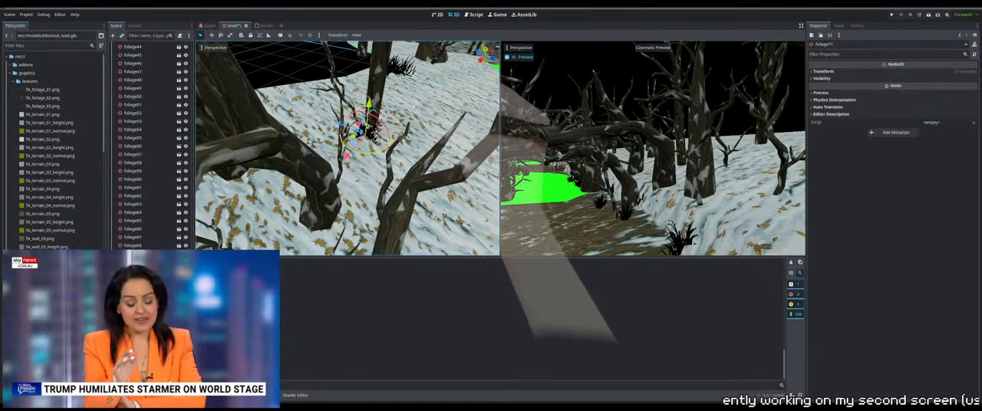
middle_click_drag(414, 105, 344, 99)
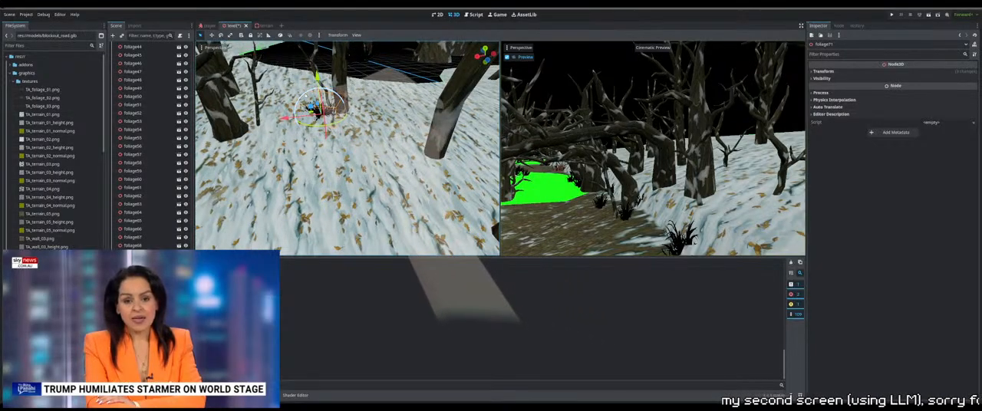
left_click_drag(298, 43, 299, 46)
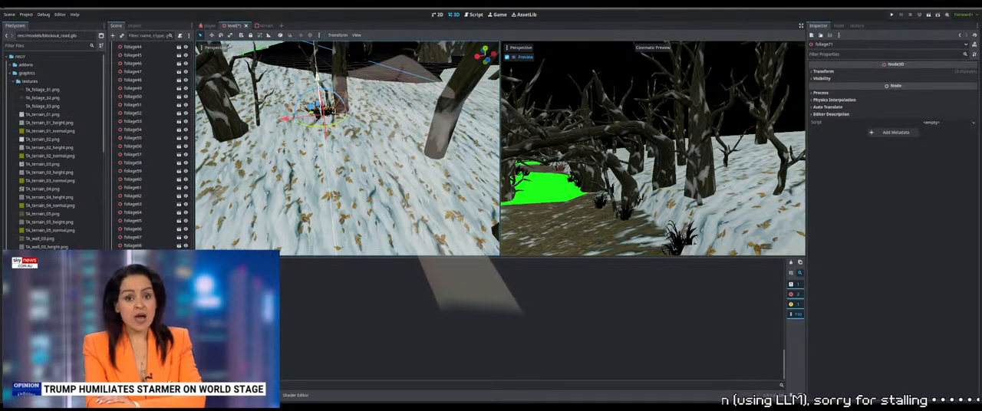
middle_click_drag(318, 79, 376, 85)
left_click(335, 113)
scroll(372, 80, "down", 10)
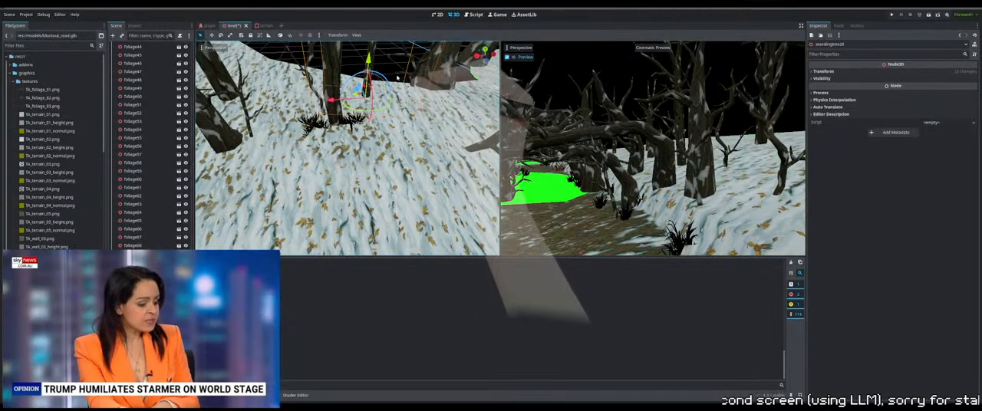
Adjust tree12's height on the snowy slope near the outer edge
left_click(392, 113)
scroll(345, 146, "up", 5)
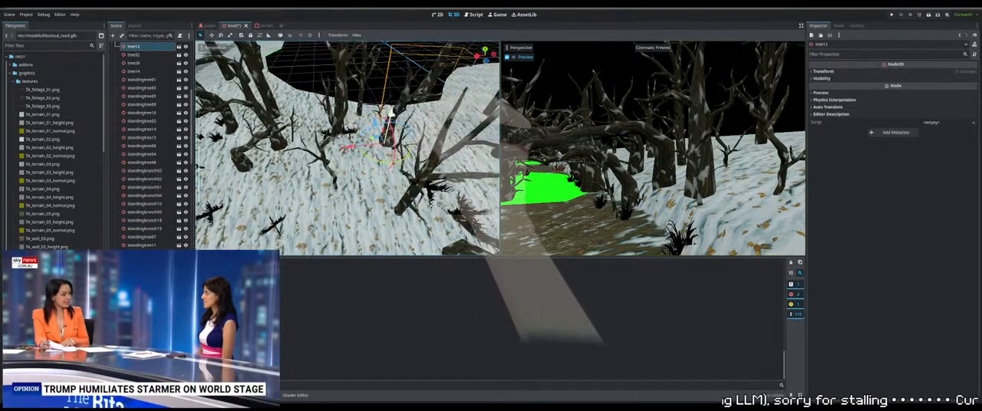
left_click(392, 113)
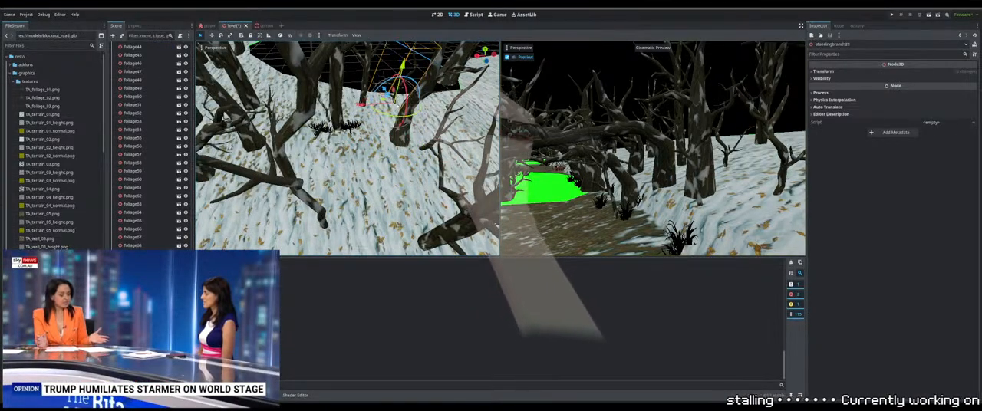
Lower standingbranch29 onto the snow beside the foliage clumps on the slope
scroll(389, 134, "up", 3)
middle_click_drag(389, 134, 415, 115)
scroll(418, 107, "up", 4)
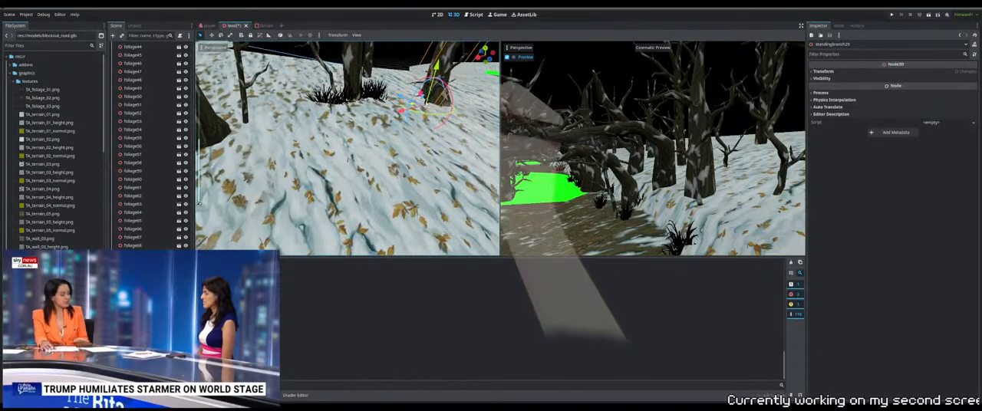
middle_click_drag(439, 82, 407, 107)
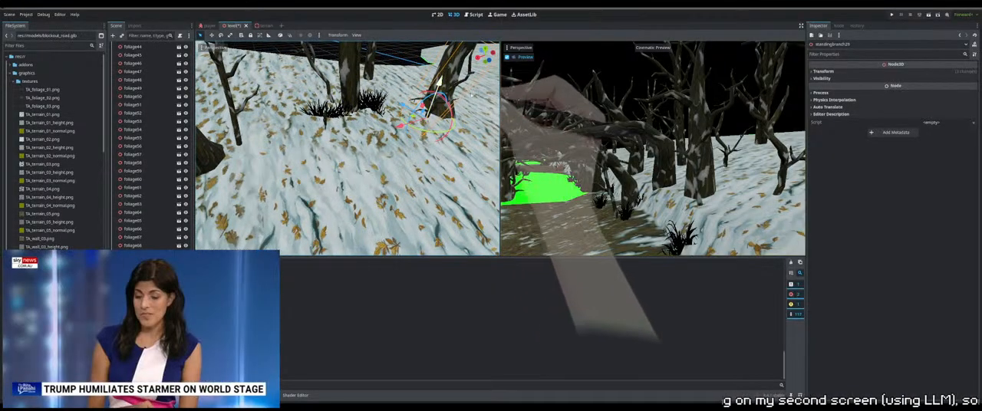
Match tree12 and standingtree07 to the ground height along the edge of the snowy slope
left_click(380, 115)
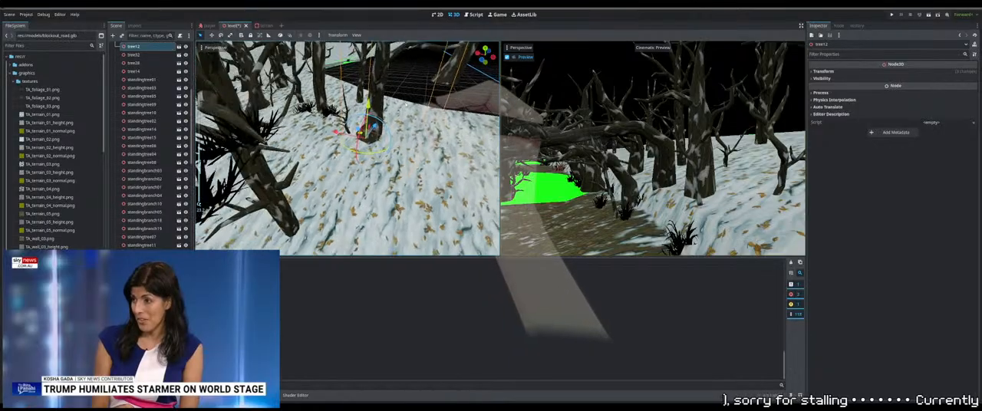
left_click(407, 125)
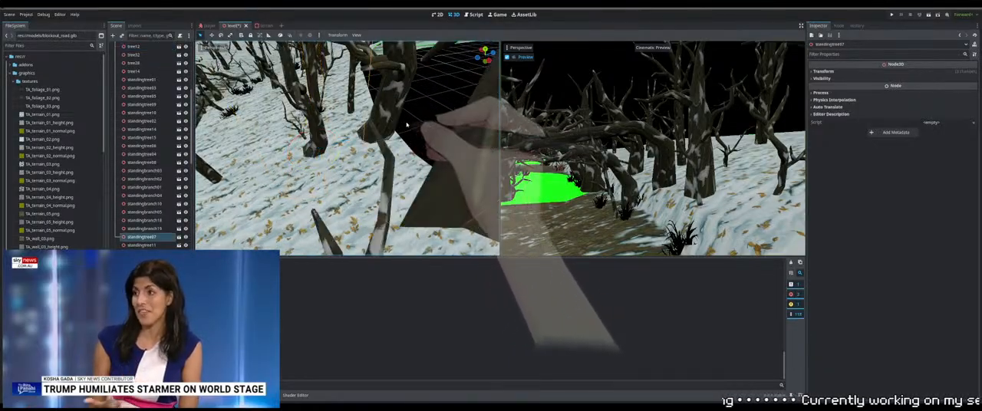
middle_click_drag(405, 132, 398, 97)
scroll(459, 138, "down", 4)
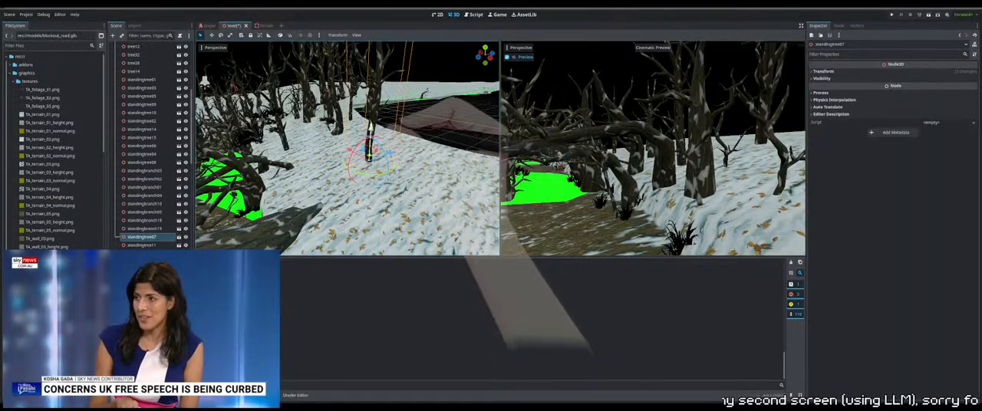
mouse_move(368, 129)
middle_mouse_down()
mouse_move(401, 143)
mouse_move(378, 121)
middle_mouse_up()
Set tree15's trunk base down onto the snow at the slope's outer edge
left_click(399, 141)
left_click(394, 152)
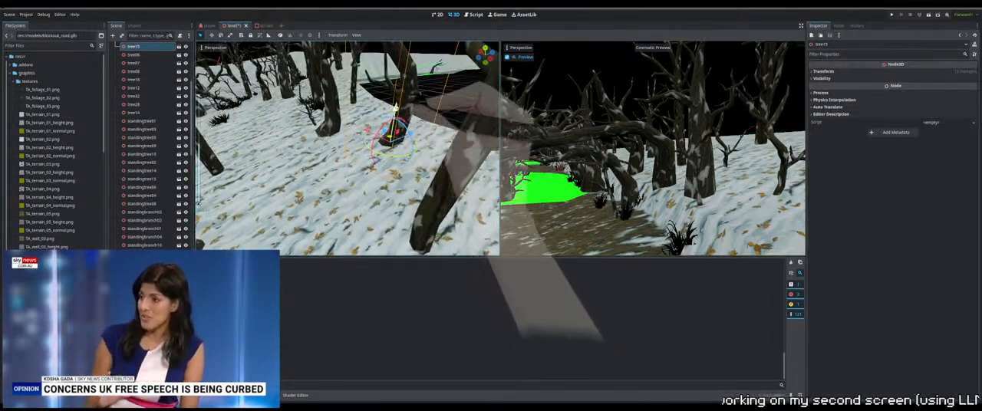
scroll(329, 132, "down", 3)
middle_click_drag(330, 132, 343, 147)
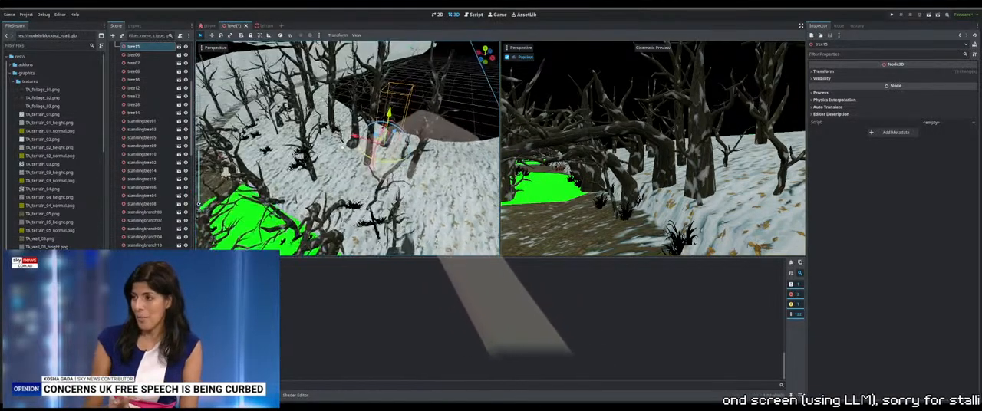
Adjust standingtree02's height so it stands on the snowy bank above the path
left_click(426, 116)
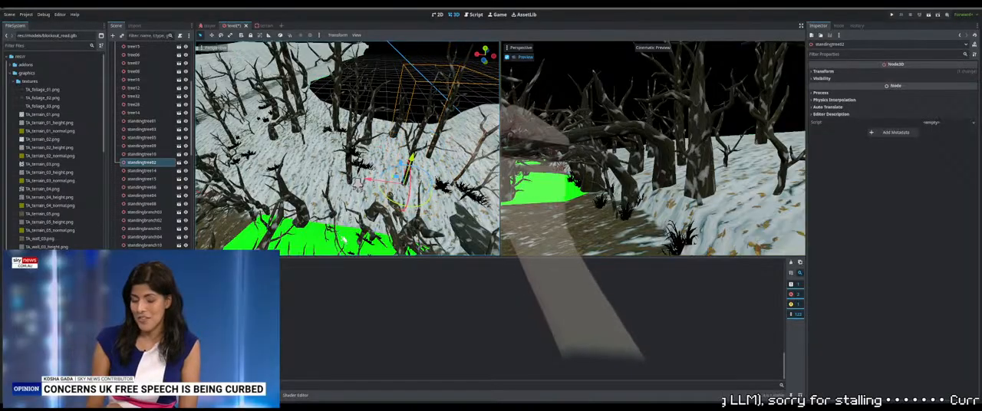
middle_click_drag(383, 205, 300, 252)
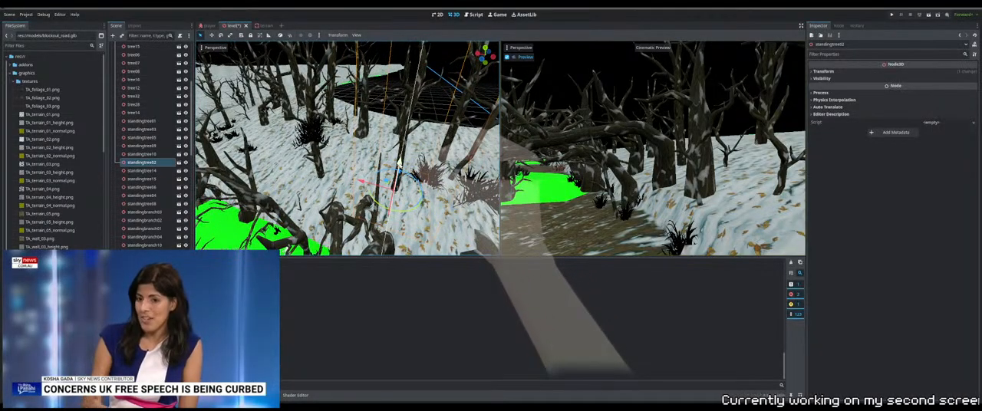
left_click(335, 163)
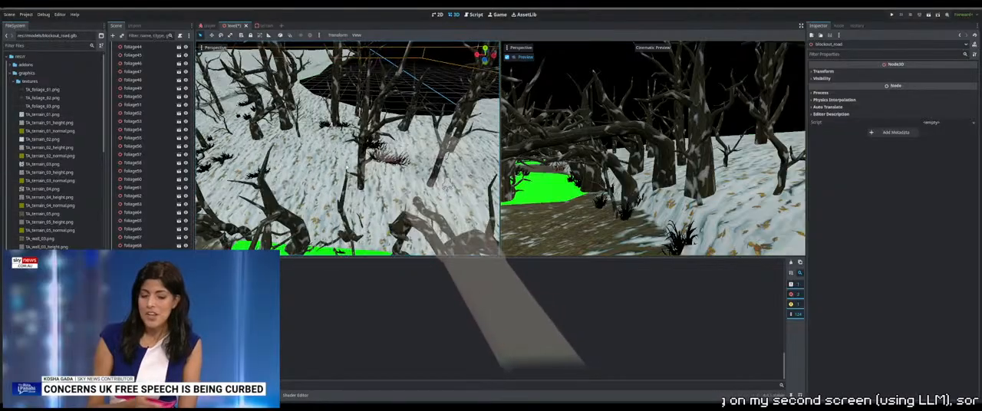
Fine-tune the placement of foliage17 and standingtree01 on the snowy bank above the path
left_click(422, 152)
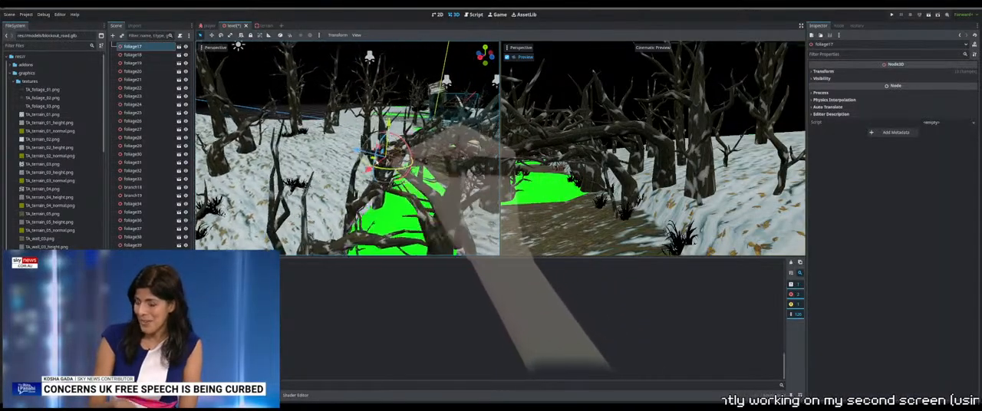
middle_click_drag(459, 166, 450, 170)
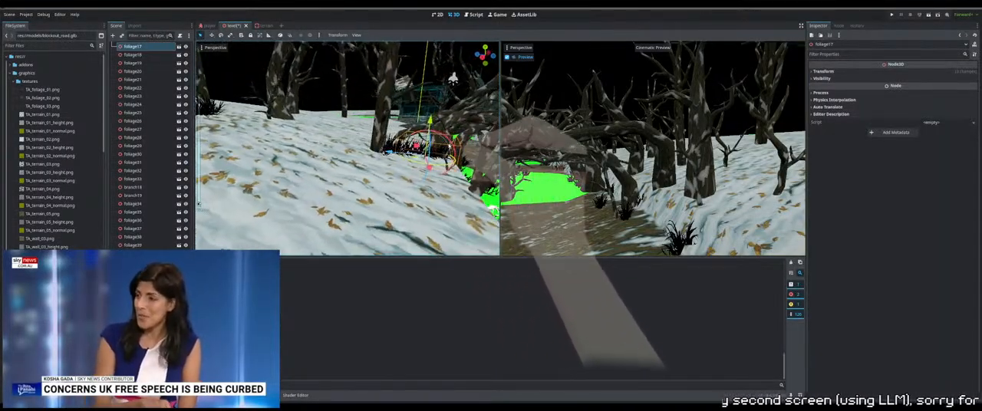
left_click(380, 112)
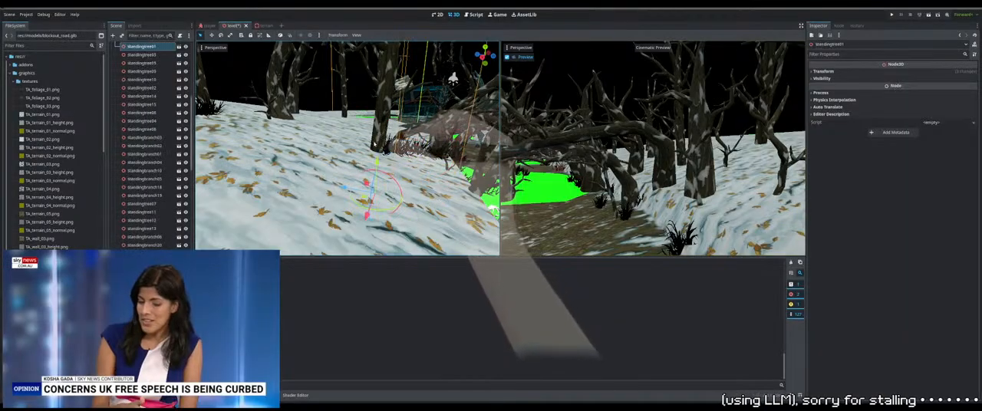
middle_click_drag(380, 112, 349, 165)
scroll(349, 165, "down", 3)
Lower tree02 and the neighbouring tree onto the snowy bank beside the path
left_click(411, 178)
middle_click_drag(411, 178, 400, 165)
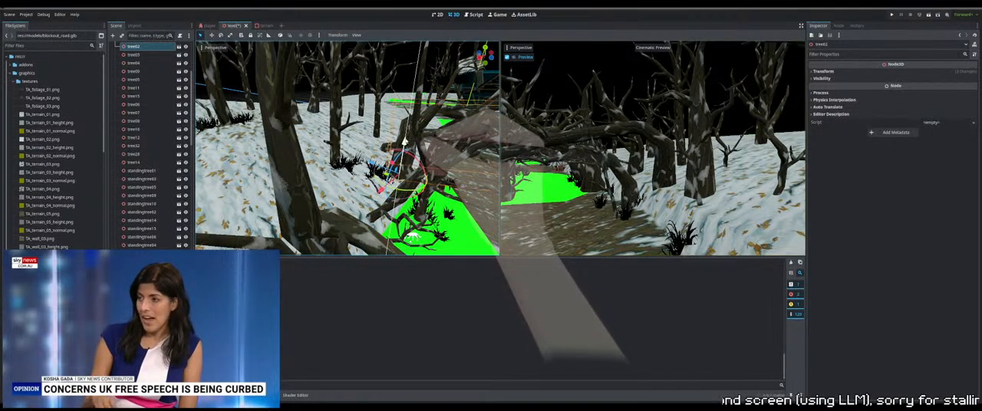
middle_click_drag(404, 145, 432, 151)
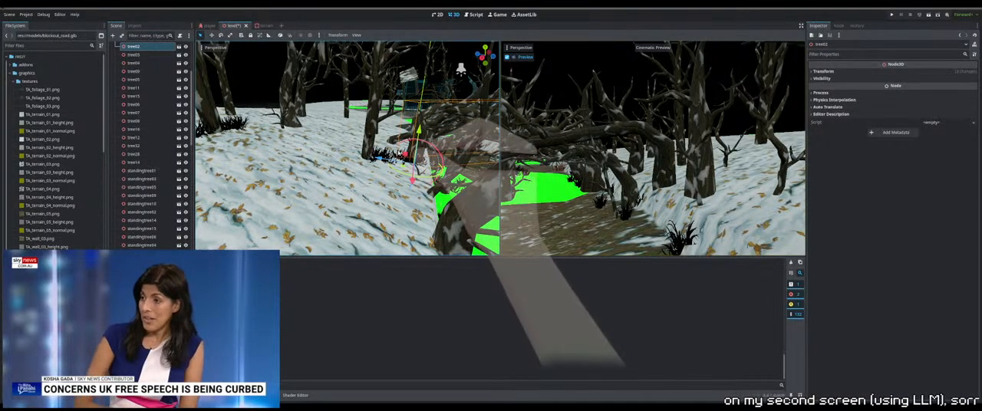
middle_click_drag(415, 154, 381, 165)
left_click(378, 158)
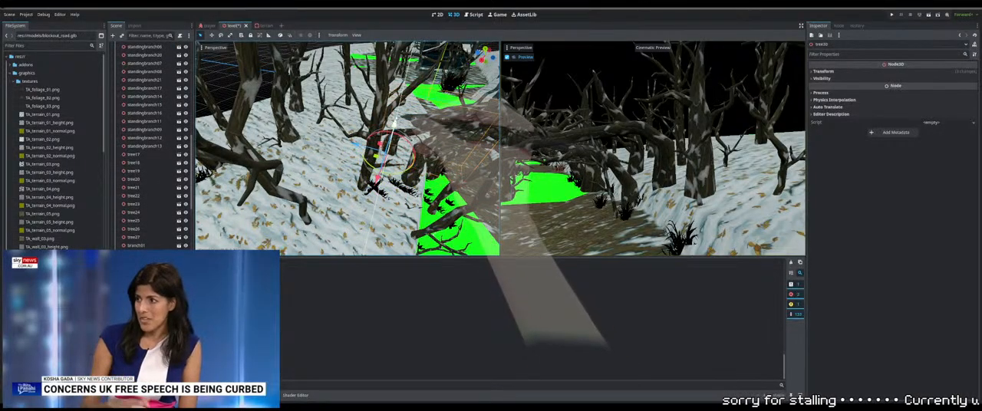
left_click_drag(394, 123, 393, 132)
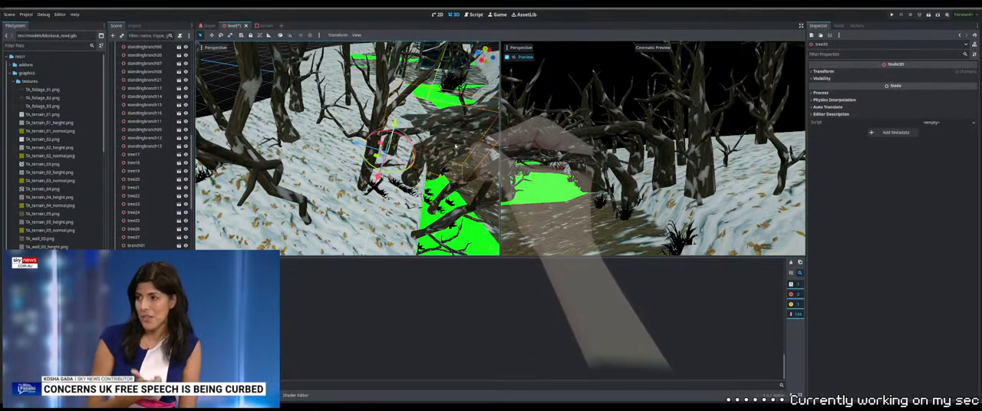
Reposition tree17 at the edge of the path and adjust its height to the ground
middle_click_drag(451, 141, 382, 218)
scroll(380, 191, "down", 5)
left_click(375, 194)
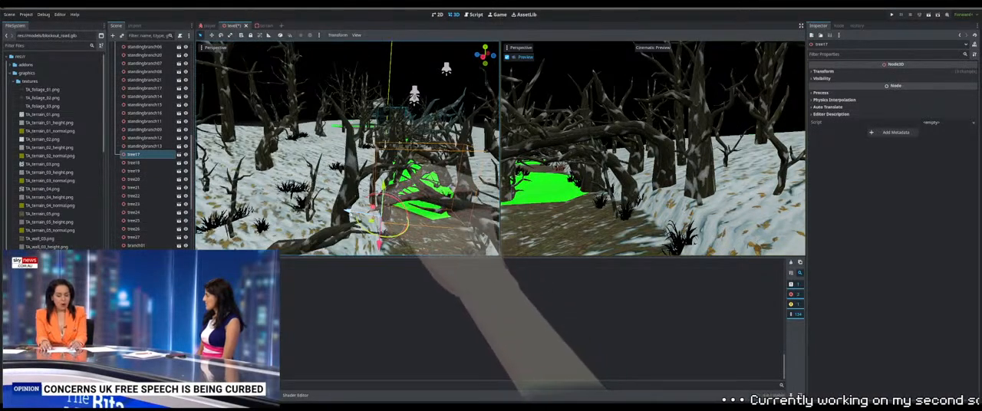
mouse_move(350, 211)
left_mouse_down()
mouse_move(338, 210)
mouse_move(350, 211)
left_mouse_up()
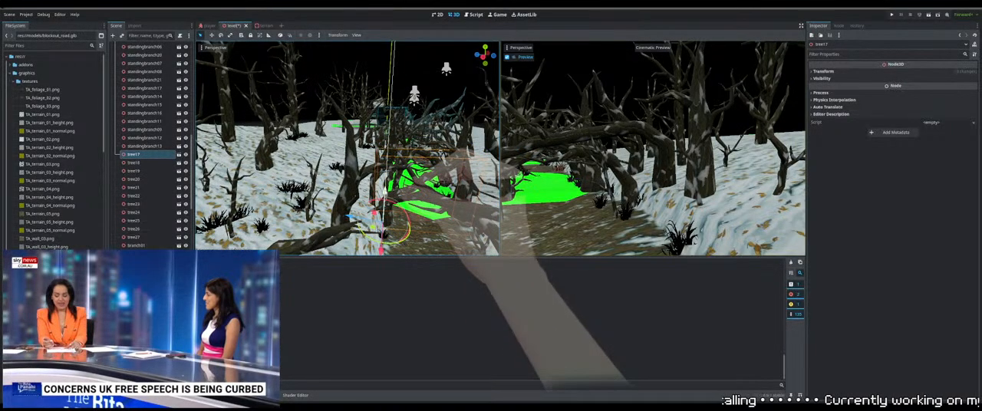
left_click_drag(385, 192, 386, 190)
middle_click_drag(386, 190, 352, 193)
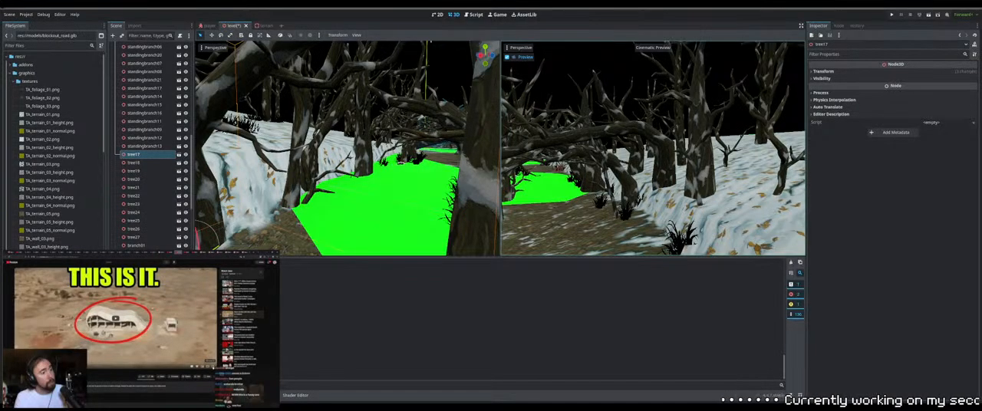
Lower tree22 so its trunk base sinks into the ground at the foot of the snowy bank
middle_click_drag(367, 156, 359, 138)
left_click(347, 128)
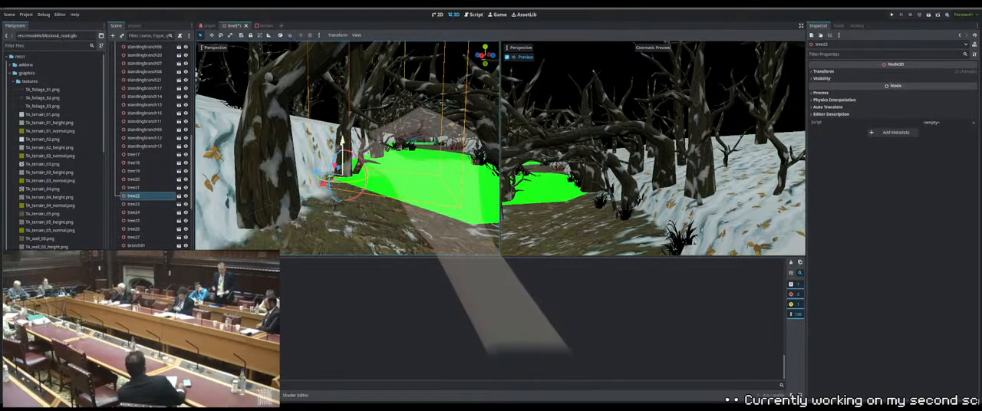
left_click_drag(342, 142, 343, 157)
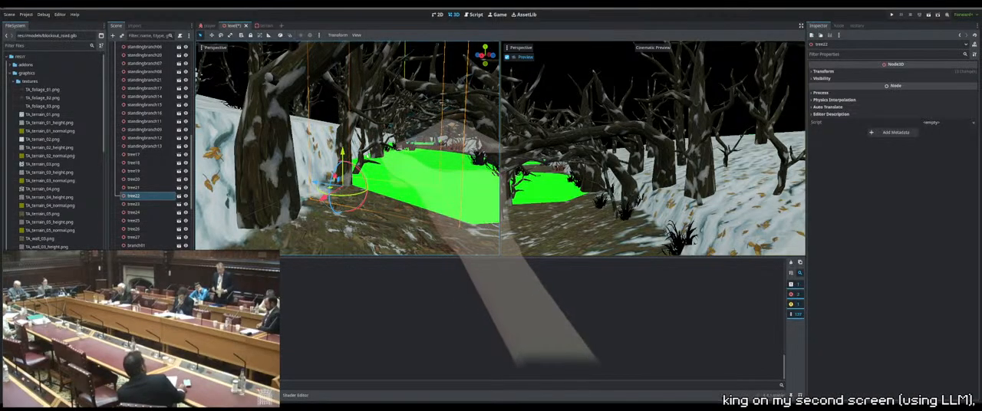
Lower standingbranch19 slightly into the ground at the side of the path
left_click(390, 136)
middle_click_drag(390, 139, 314, 161)
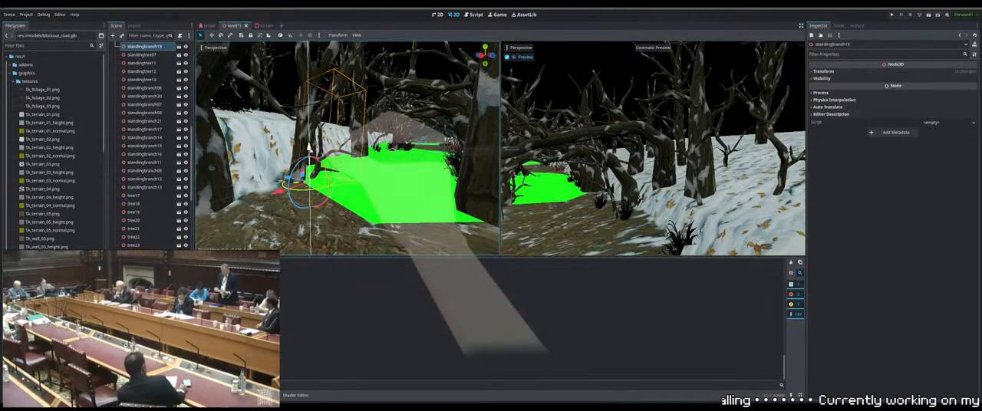
left_click_drag(310, 147, 310, 148)
middle_click_drag(310, 148, 336, 168)
scroll(336, 170, "down", 8)
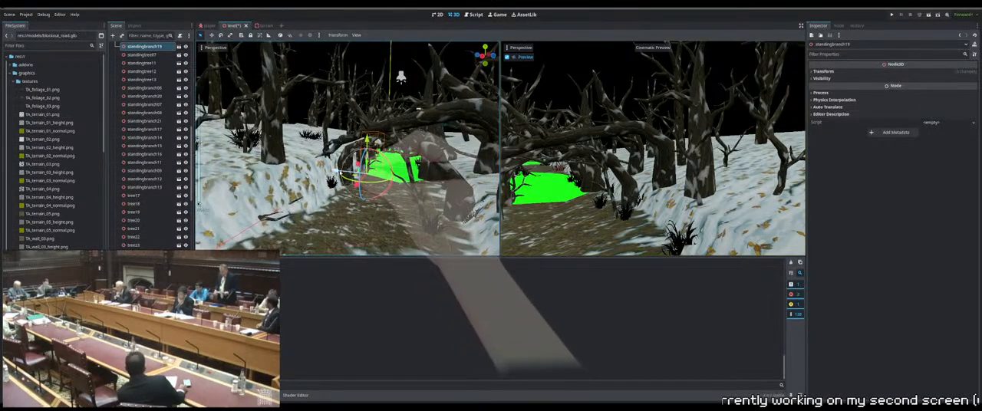
Nudge tree17 slightly lower into the ground where the path meets the snowy bank
left_click(342, 145)
scroll(341, 143, "up", 6)
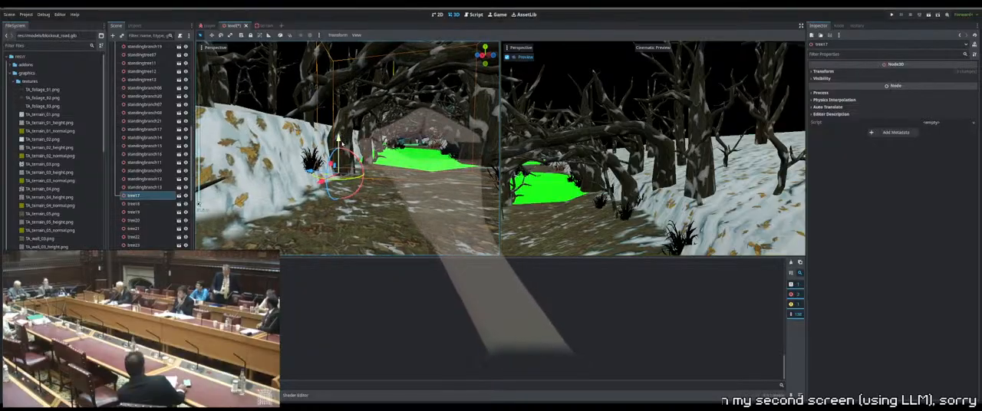
middle_click_drag(341, 143, 347, 138)
left_click_drag(345, 125, 345, 133)
scroll(345, 132, "down", 5)
middle_click_drag(345, 130, 347, 173)
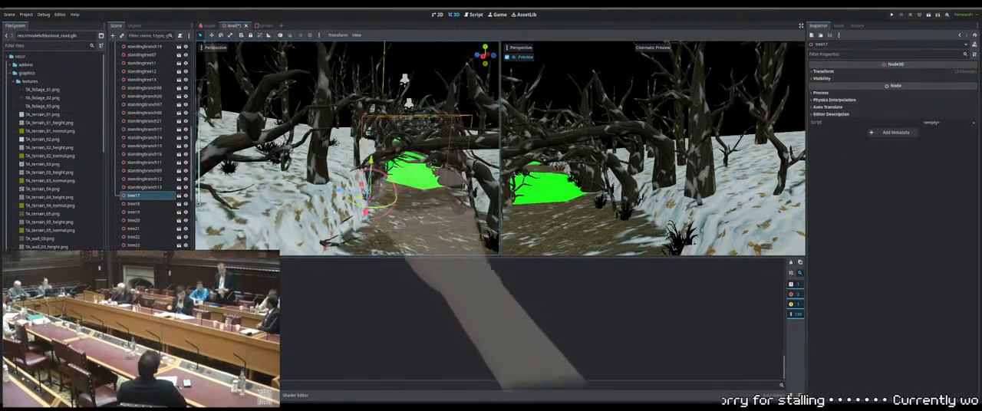
Select the fallen branch beside the snowy bank and move it sideways toward the edge of the path
left_click(339, 245)
left_click(356, 225)
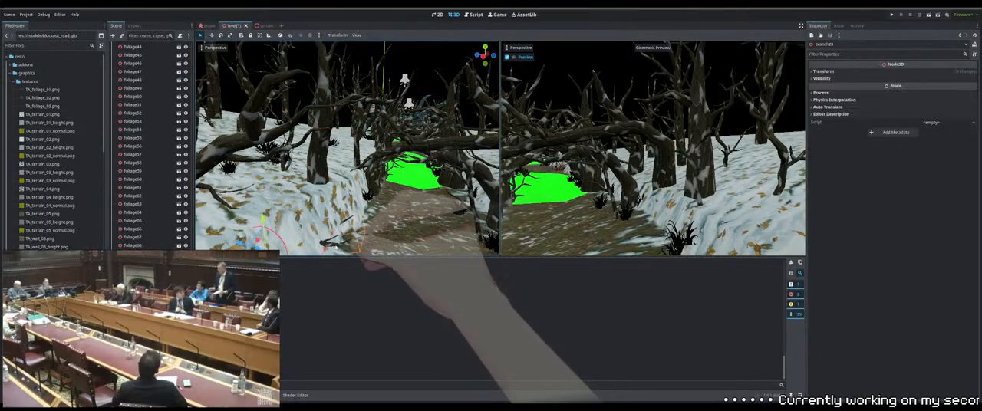
middle_click_drag(356, 225, 363, 184, "shift")
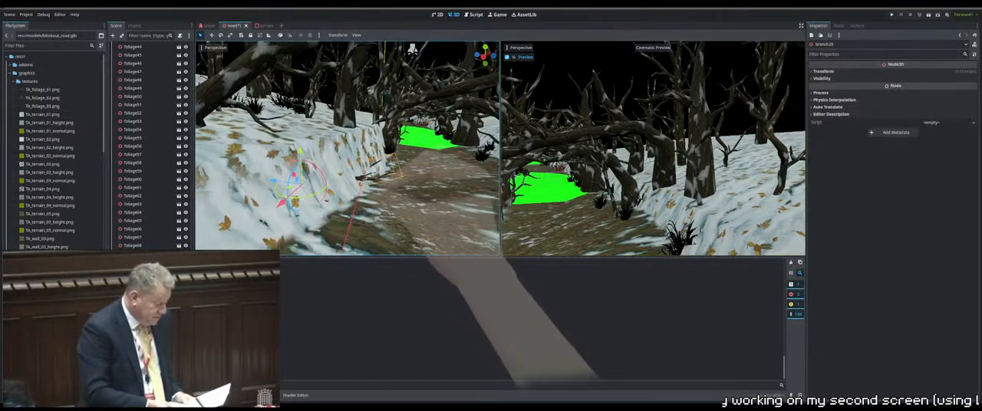
left_click_drag(272, 183, 284, 186)
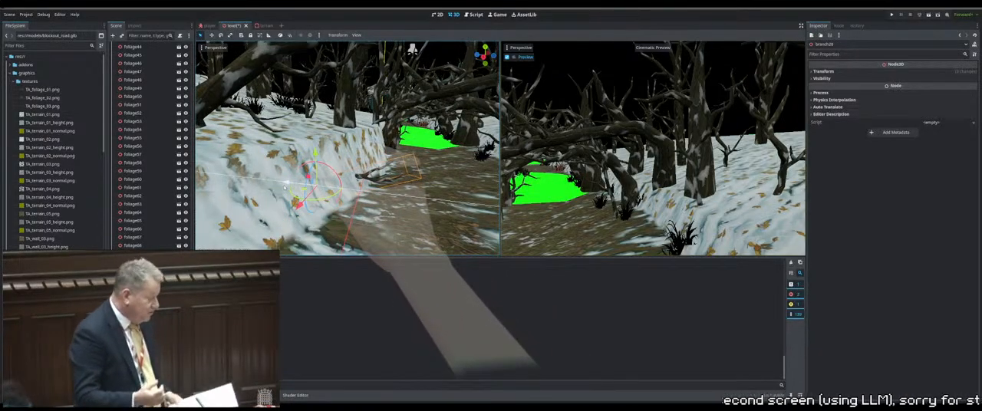
scroll(284, 186, "down", 6)
middle_click_drag(285, 186, 300, 201)
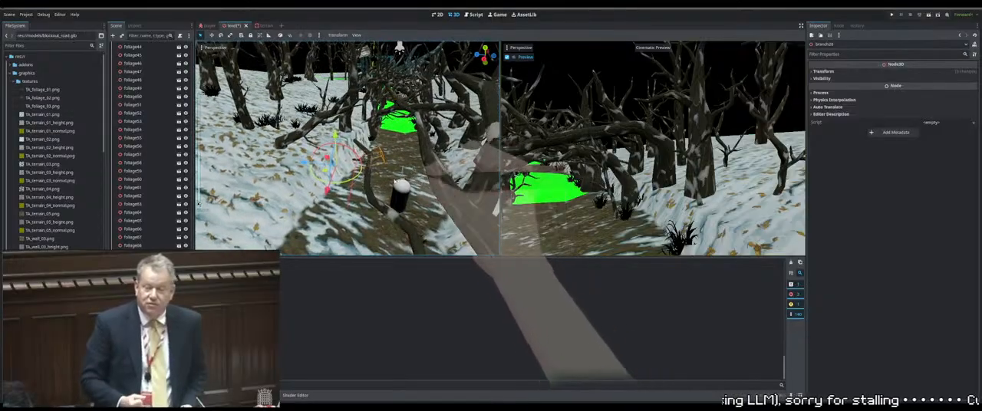
Rotate the fallen branch and shift it so it rests where the snowy bank meets the path
left_click_drag(323, 182, 344, 183)
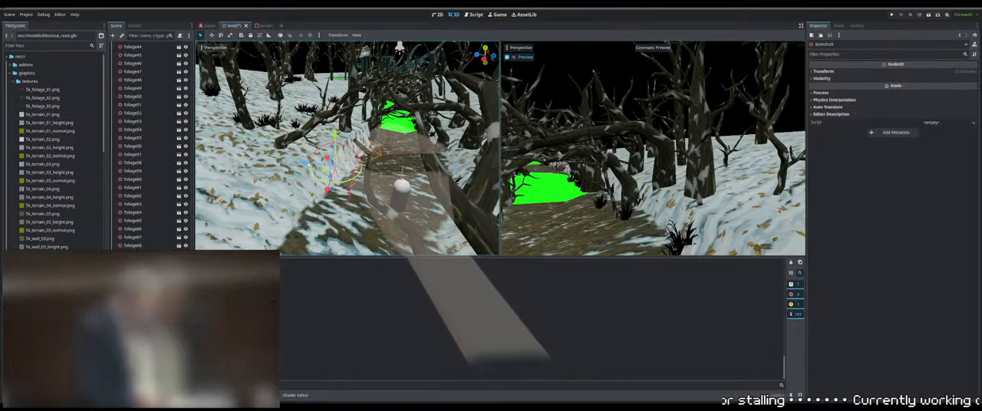
left_click_drag(305, 163, 310, 165)
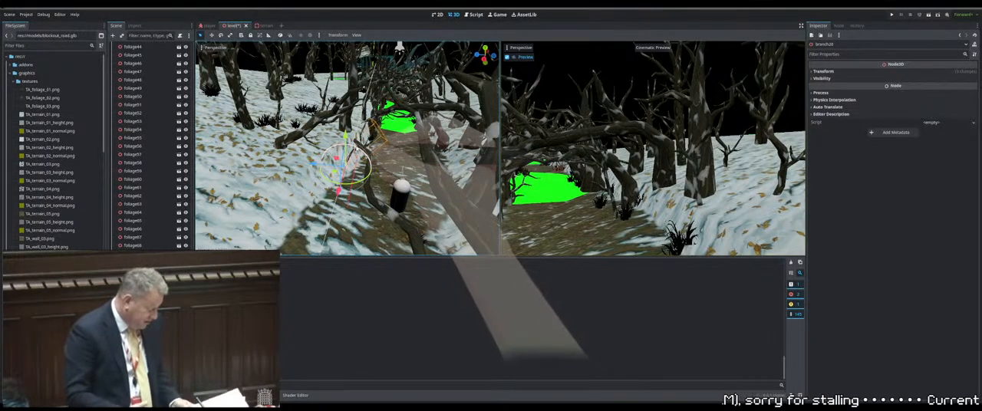
left_click_drag(338, 190, 343, 192)
middle_click_drag(349, 192, 330, 167)
scroll(308, 188, "up", 3)
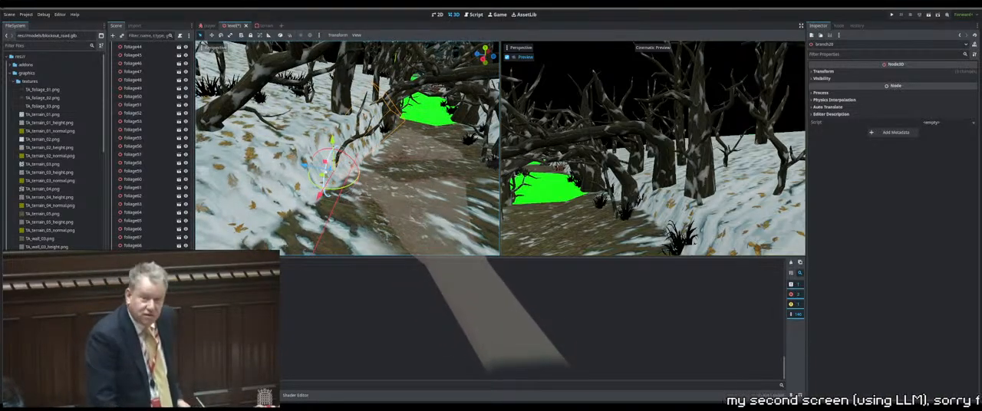
left_click_drag(328, 168, 329, 165)
middle_click_drag(329, 165, 262, 198)
Lower foliage54 slightly into the ground at the foot of the snowy bank
left_click(351, 158)
left_click_drag(334, 184, 333, 185)
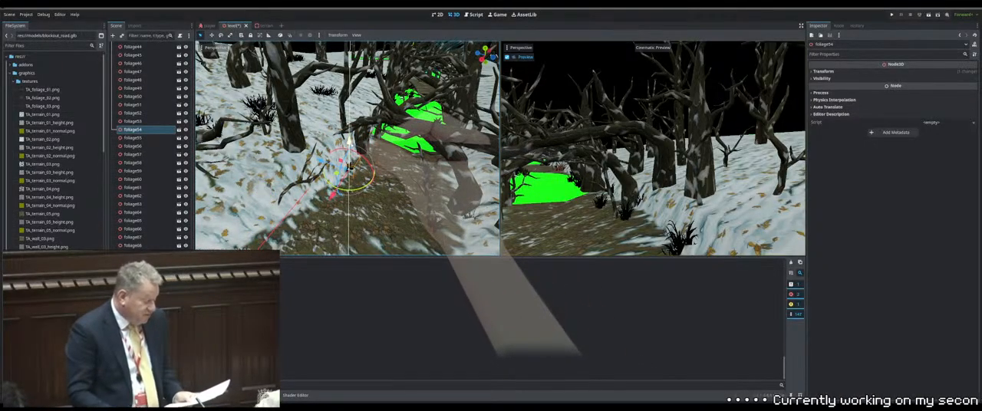
left_click_drag(350, 145, 350, 149)
middle_click_drag(350, 149, 425, 119)
Lower tree25 beside the green section of the path so its base meets the terrain
scroll(405, 162, "up", 4)
scroll(415, 160, "down", 4)
left_click(393, 199)
scroll(415, 161, "up", 4)
left_click_drag(471, 88, 469, 100)
middle_click_drag(418, 102, 419, 135)
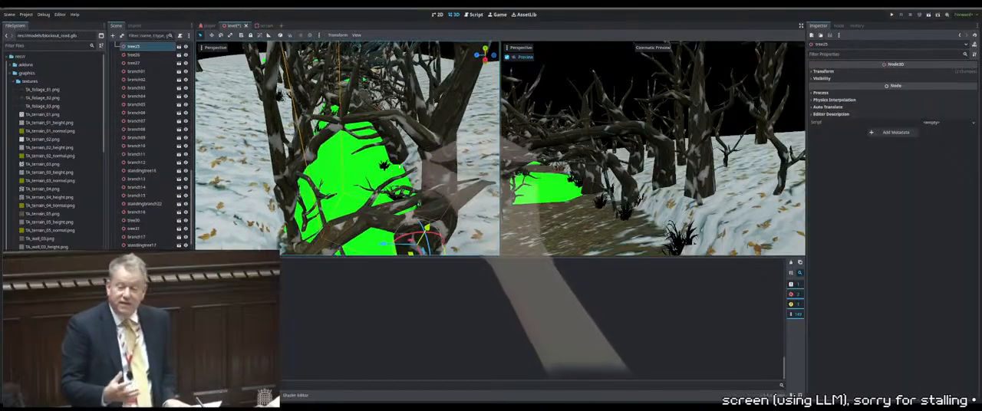
Adjust the height of tree26 on the snowy bank beside the green road section
left_click(399, 175)
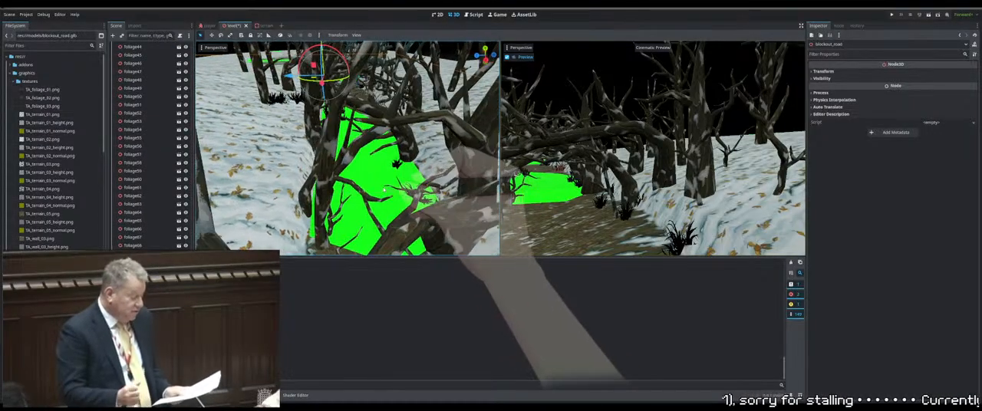
middle_click_drag(430, 185, 406, 201)
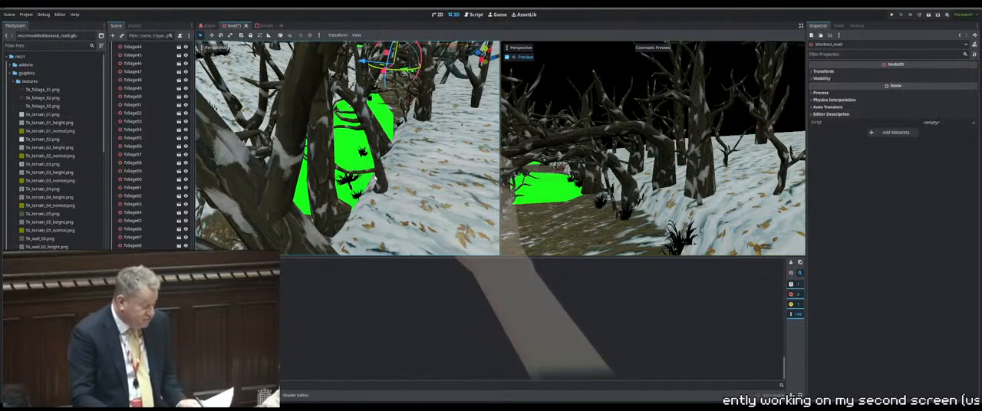
left_click(378, 173)
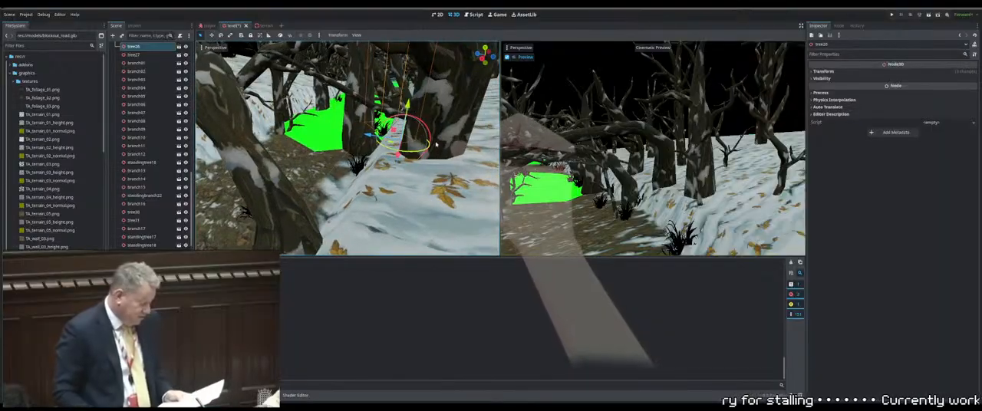
middle_click_drag(436, 144, 323, 142)
Examine the green road section and how the surrounding trees, including tree09, sit on the terrain
scroll(416, 129, "up", 3)
scroll(443, 125, "up", 5)
scroll(443, 125, "down", 4)
scroll(429, 154, "up", 3)
scroll(437, 138, "up", 4)
scroll(425, 140, "up", 3)
scroll(397, 147, "up", 3)
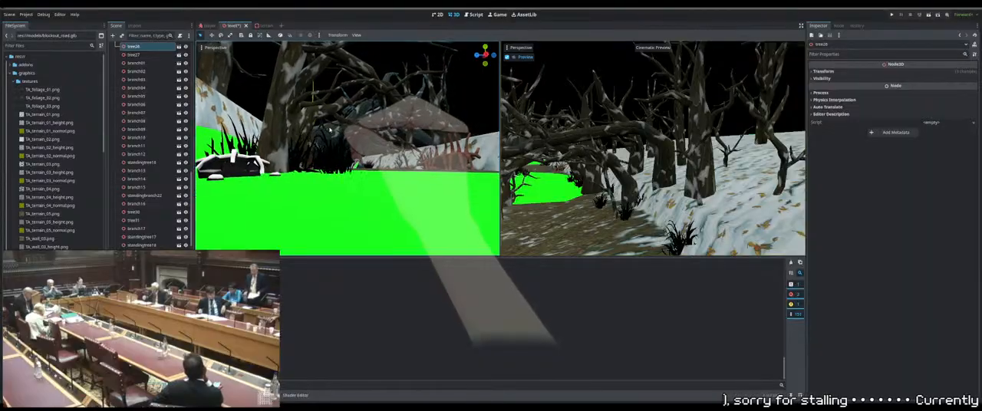
left_click(301, 132)
middle_click_drag(301, 130, 206, 155)
scroll(338, 163, "down", 5)
middle_click_drag(337, 163, 366, 174)
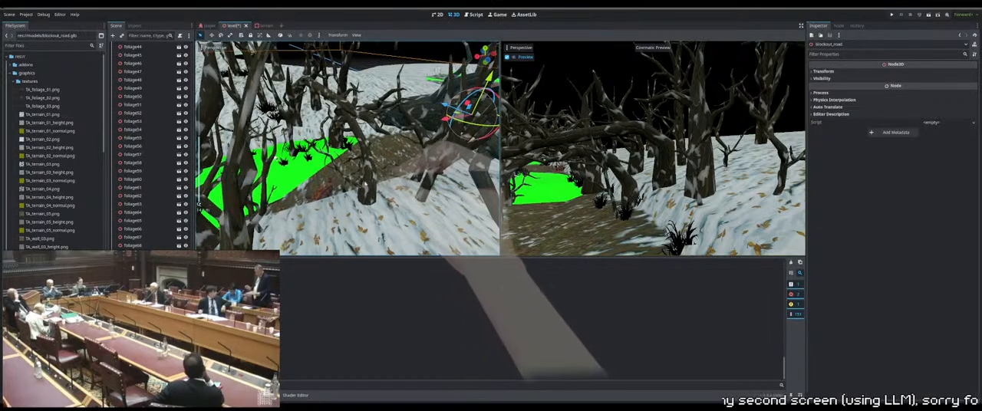
left_click(383, 162)
key("f")
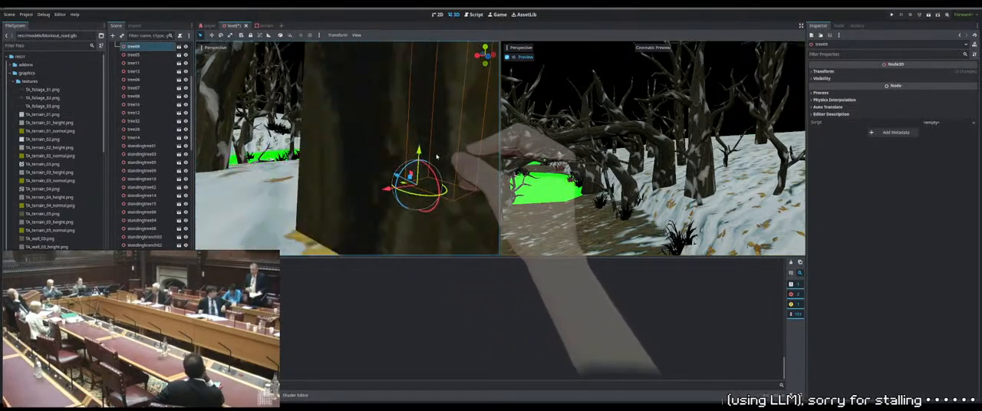
middle_click_drag(385, 153, 406, 163)
Select the cluster of trees and plants on the snowy bank beside the green road and adjust their height together
left_click_drag(431, 233, 203, 123)
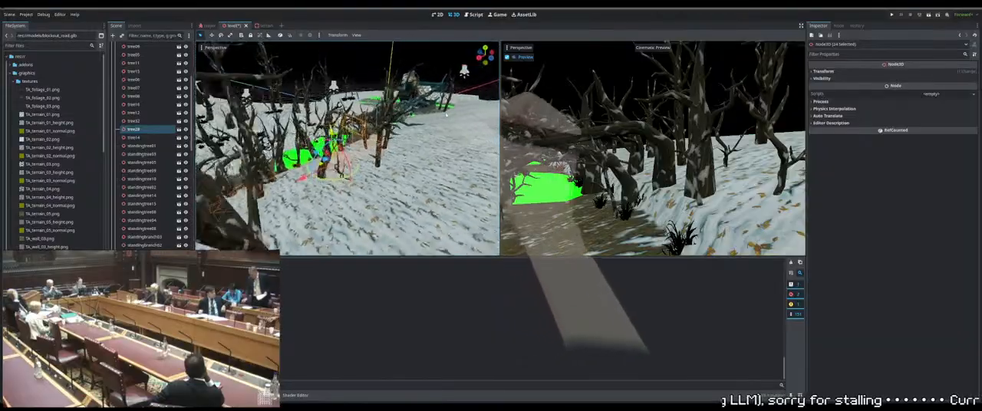
middle_click_drag(446, 114, 394, 160)
middle_click_drag(430, 138, 405, 225)
scroll(384, 191, "up", 2)
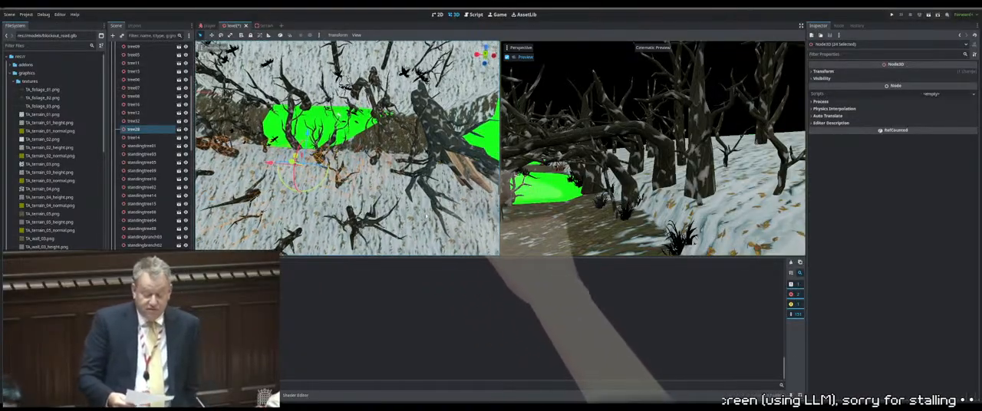
left_click_drag(431, 246, 345, 154)
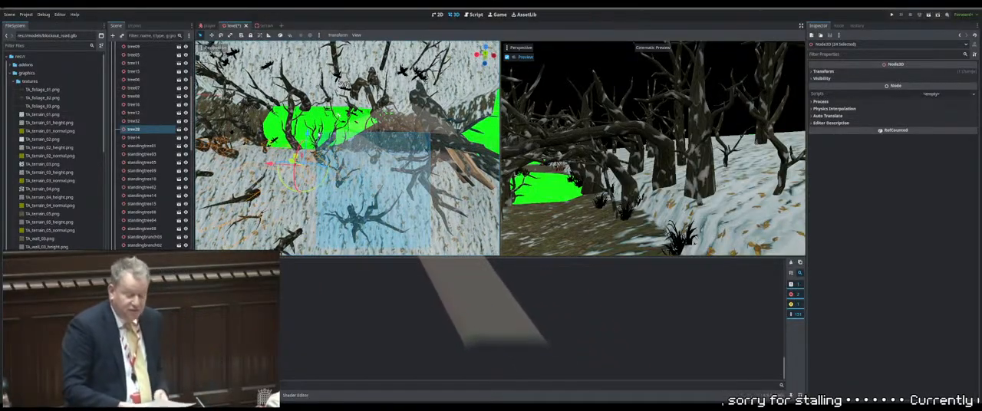
left_click_drag(317, 132, 316, 132)
middle_click_drag(395, 145, 424, 124)
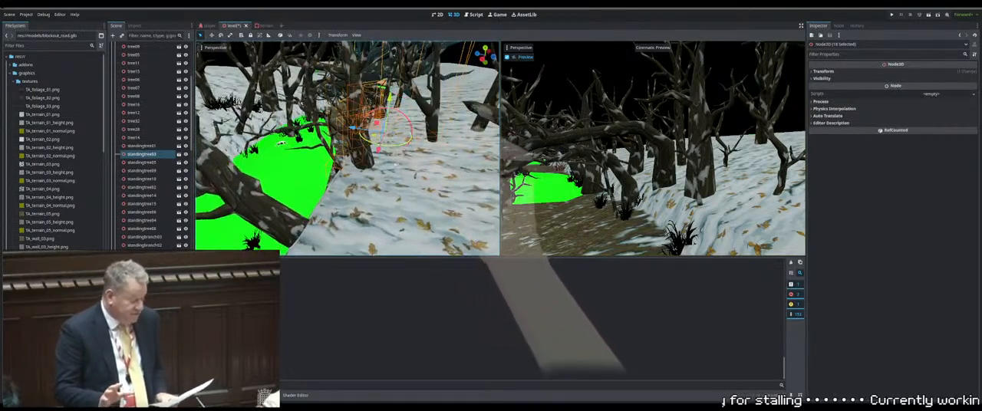
middle_click_drag(399, 130, 398, 156)
left_click_drag(455, 217, 363, 154)
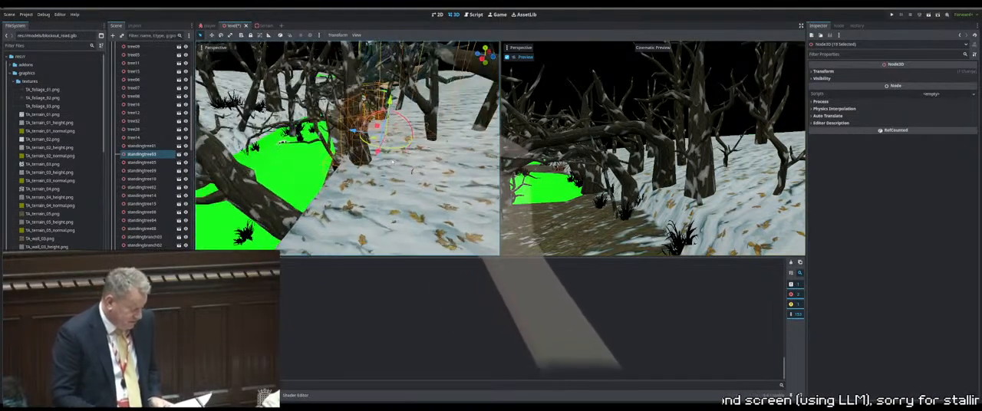
middle_click_drag(402, 173, 299, 164)
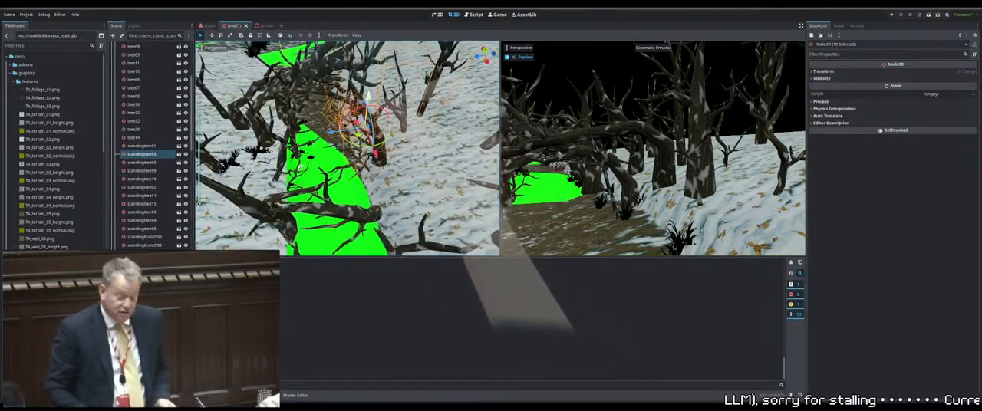
left_click_drag(370, 76, 371, 70)
middle_click_drag(460, 109, 355, 96)
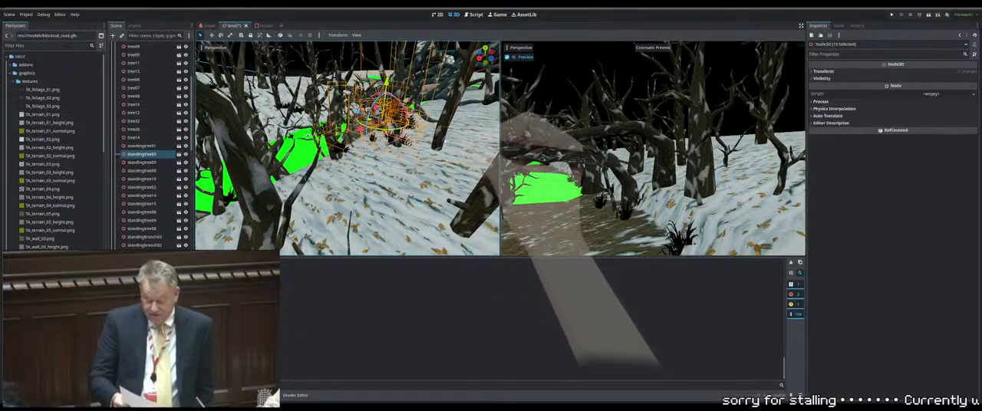
Lower standingtree03 slightly into the snow and adjust the height of tree31 on the same bank
left_click(441, 134)
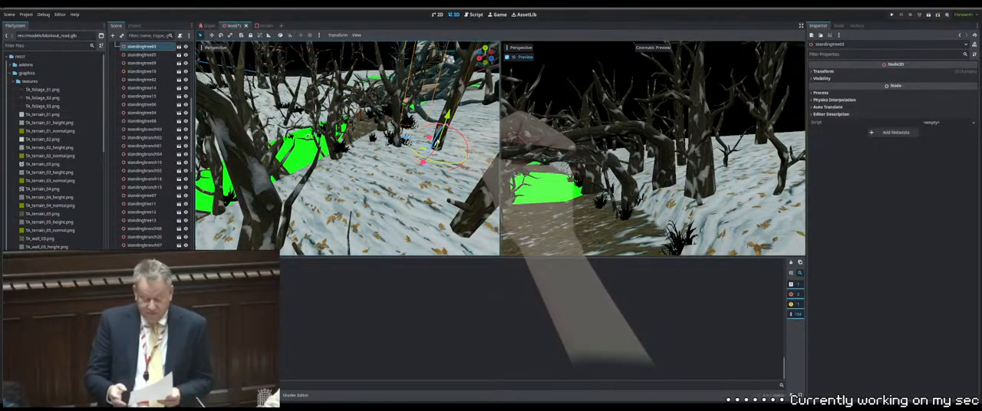
left_click_drag(447, 117, 446, 123)
scroll(445, 144, "up", 6)
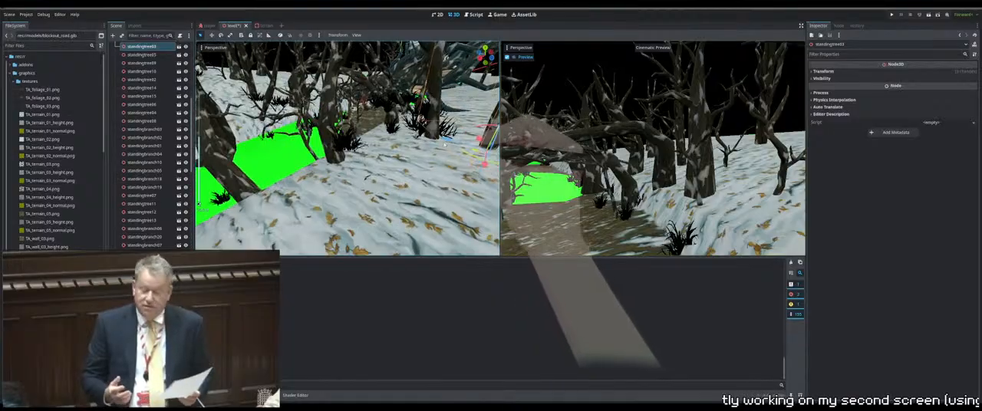
left_click(436, 123)
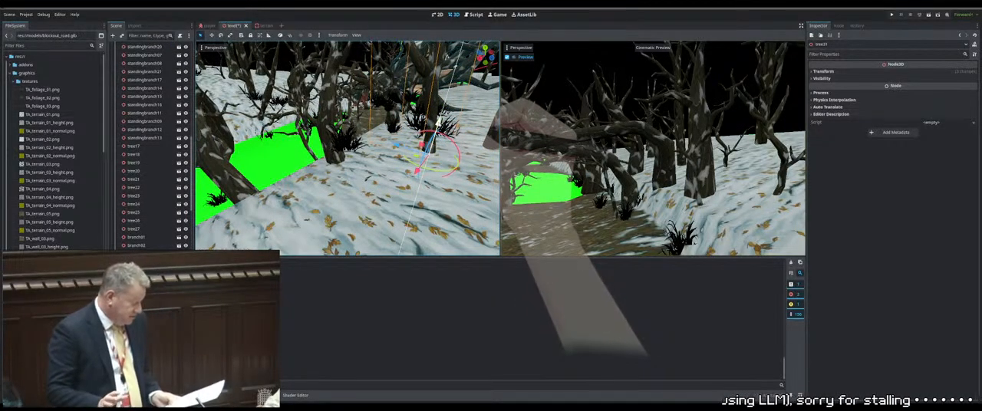
left_click_drag(438, 122, 432, 110)
Lower foliage30 and foliage27 at the tree bases so they sit on the snowy bank
left_click(442, 127)
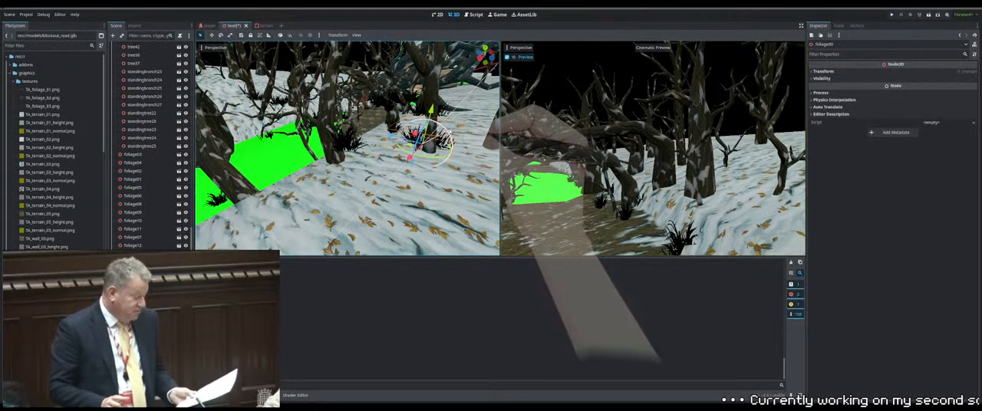
left_click_drag(451, 132, 450, 138)
left_click(351, 146)
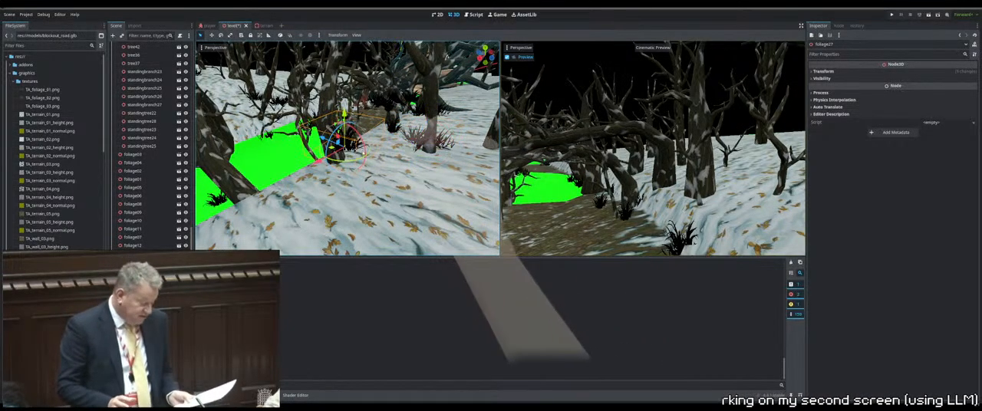
left_click_drag(345, 119, 344, 137)
Adjust the height of tree11 at the edge of the snowy bank beside the green road
left_click(331, 123)
middle_click_drag(331, 122, 378, 131)
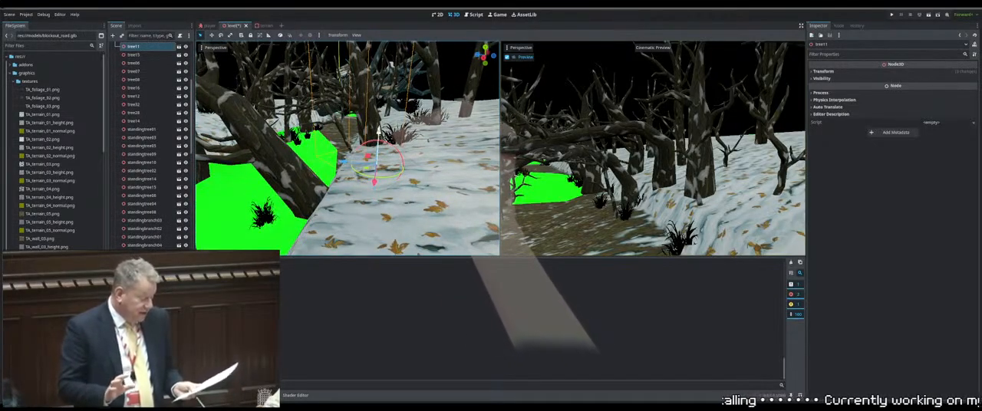
left_click_drag(379, 132, 380, 115)
mouse_move(371, 116)
middle_mouse_down()
mouse_move(386, 144)
mouse_move(428, 115)
mouse_move(371, 112)
middle_mouse_up()
Select the branch reaching across the green road section near the large tree trunk
scroll(386, 144, "up", 2)
left_click(387, 142)
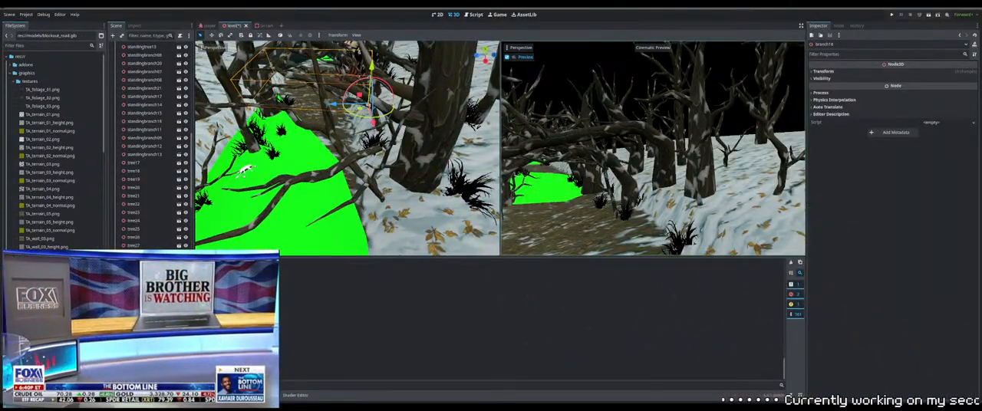
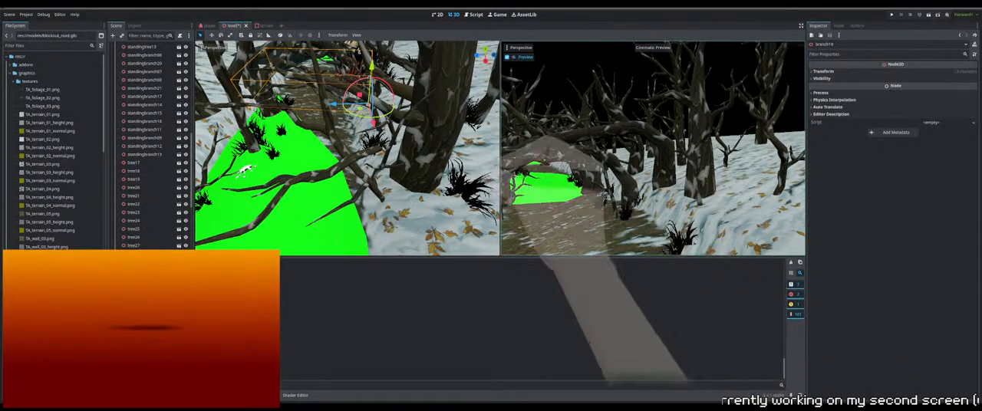
Adjust the position of foliage26 at the base of the large trunk so it sits on the snowy bank beside the green road
middle_click_drag(396, 144, 384, 160)
left_click(378, 168)
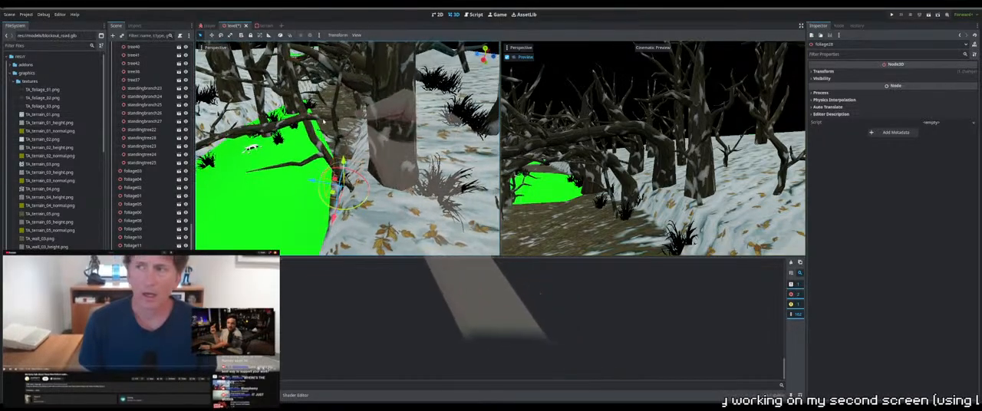
left_click(350, 132)
middle_click_drag(350, 132, 366, 152)
middle_click_drag(303, 146, 358, 143)
Reposition the branch beside the large trunk, adjusting its height and sideways placement where it reaches over the green road
left_click(367, 202)
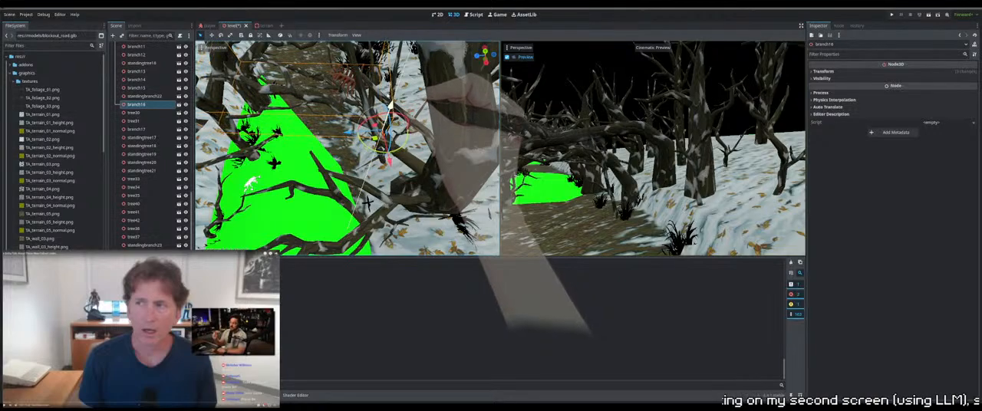
middle_click_drag(412, 111, 399, 100)
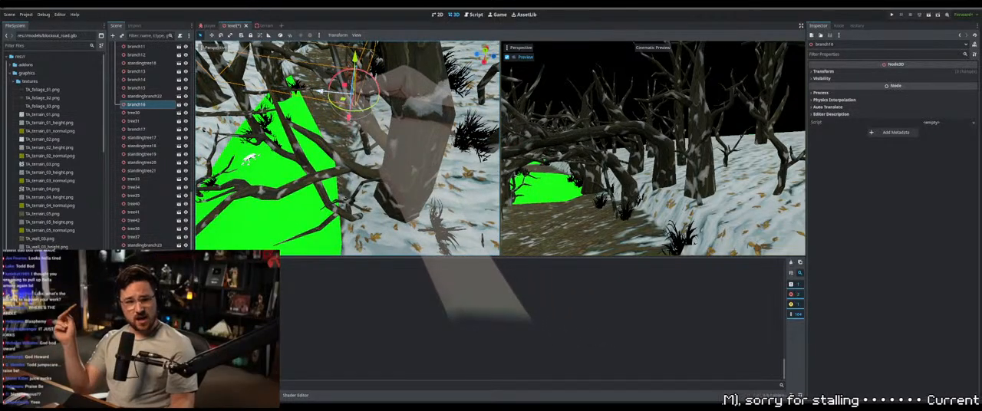
left_click_drag(320, 91, 321, 91)
left_click_drag(350, 118, 351, 122)
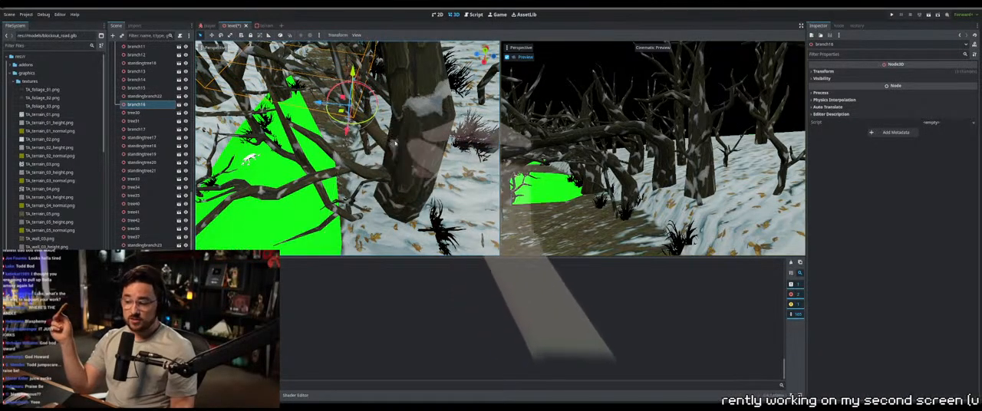
middle_click_drag(391, 132, 441, 141)
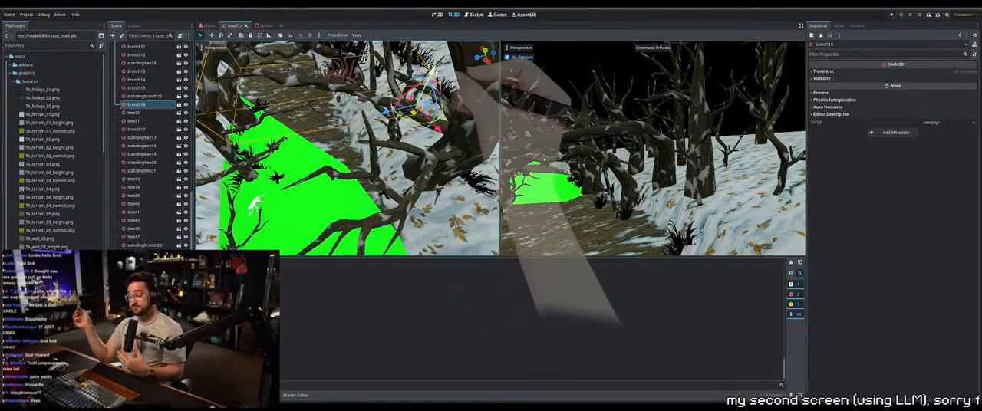
left_click_drag(425, 86, 429, 80)
middle_click_drag(448, 107, 371, 83)
middle_click_drag(250, 157, 248, 163)
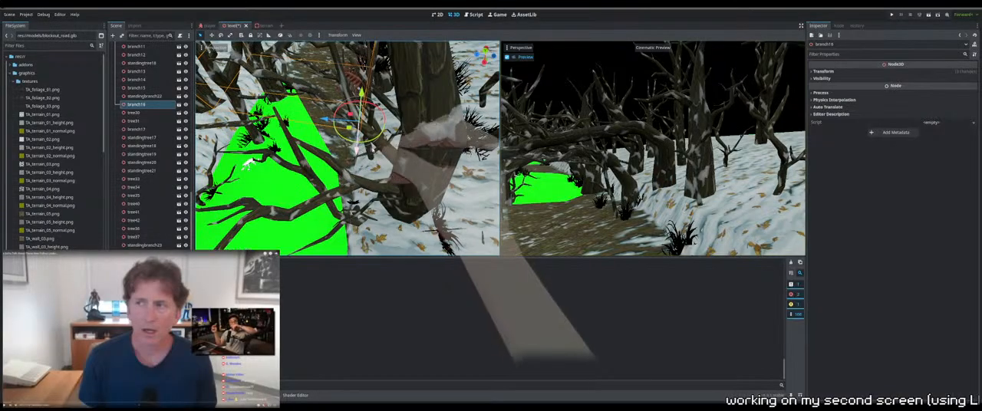
middle_click_drag(248, 164, 304, 244)
Adjust the height and placement of standingbranch12 so it stands in the snowy bank along the green road
left_click(427, 127)
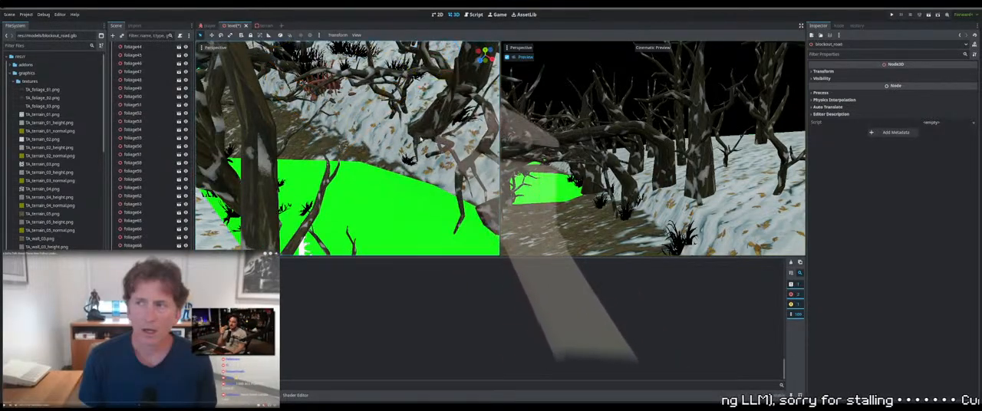
middle_click_drag(427, 127, 424, 111)
left_click(410, 108)
left_click_drag(408, 115, 392, 157)
middle_click_drag(392, 157, 360, 113)
left_click(360, 113)
left_click_drag(389, 160, 468, 178)
middle_click_drag(475, 175, 410, 108)
left_click_drag(405, 107, 405, 103)
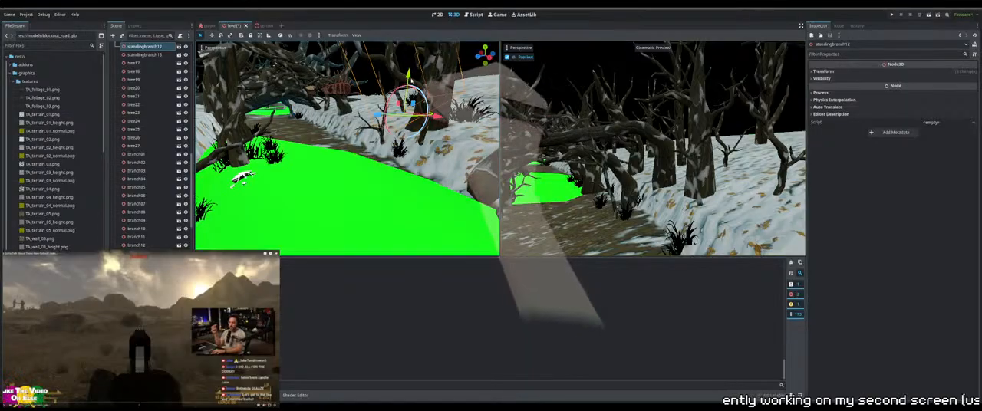
left_click_drag(410, 84, 411, 90)
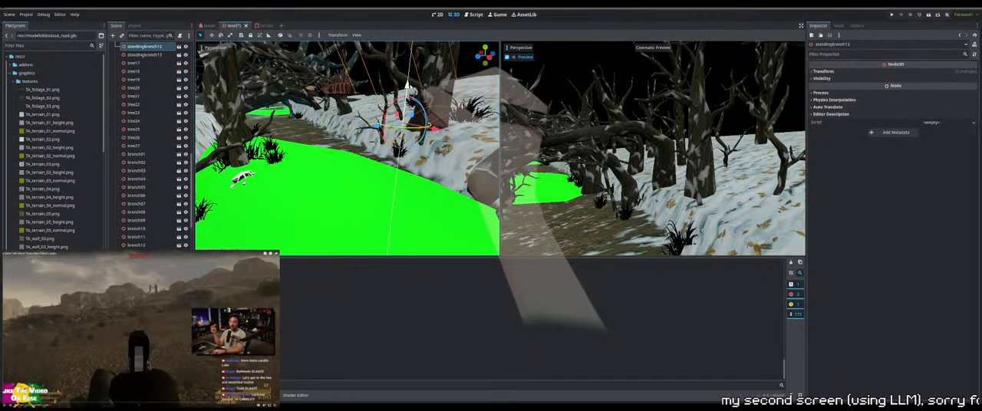
middle_click_drag(411, 91, 488, 122)
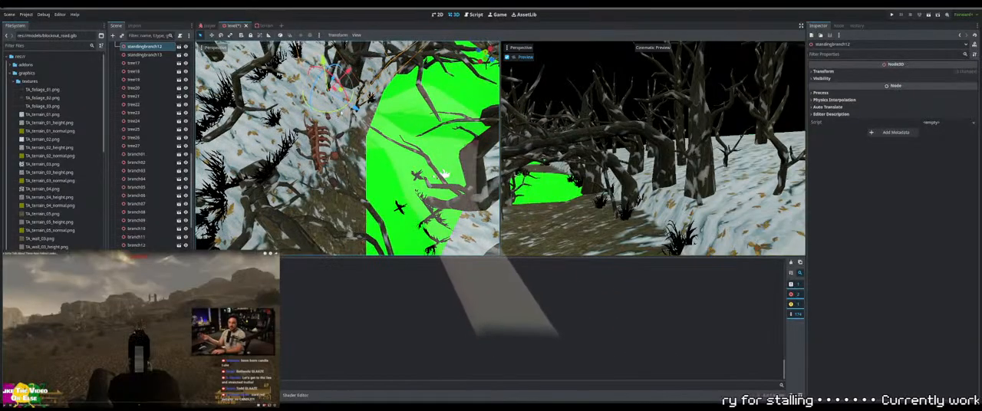
left_click_drag(325, 112, 335, 114)
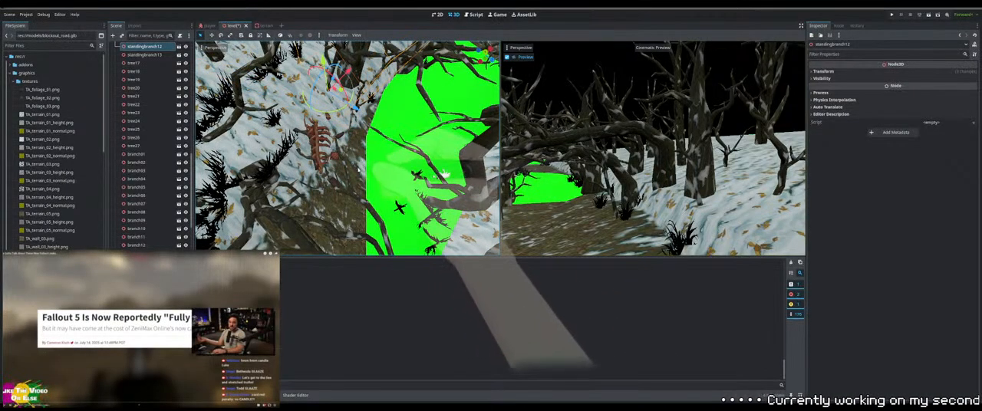
Adjust the height of the animal carcass at the path's edge and check from several angles how it rests on the ground
left_click_drag(362, 172, 317, 138)
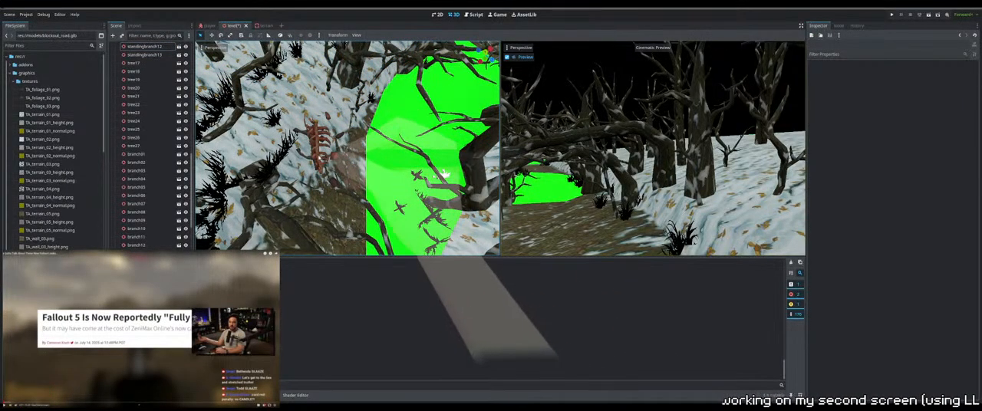
left_click(318, 140)
middle_click_drag(345, 147, 301, 118)
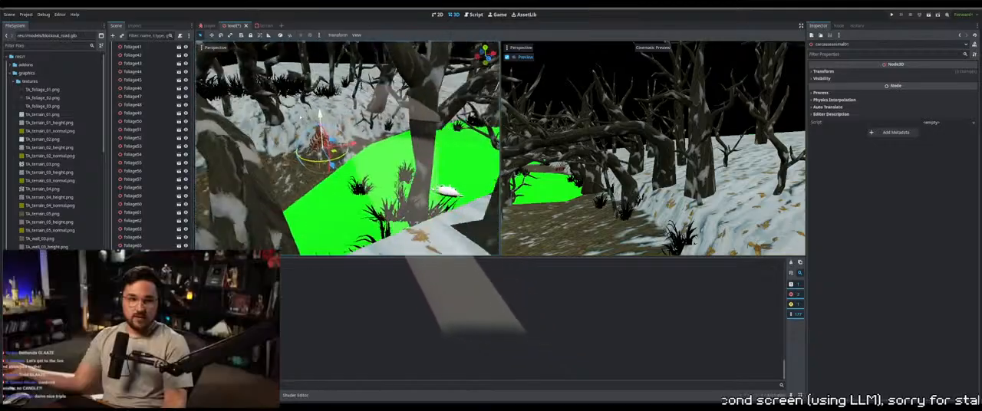
middle_click_drag(439, 158, 434, 128)
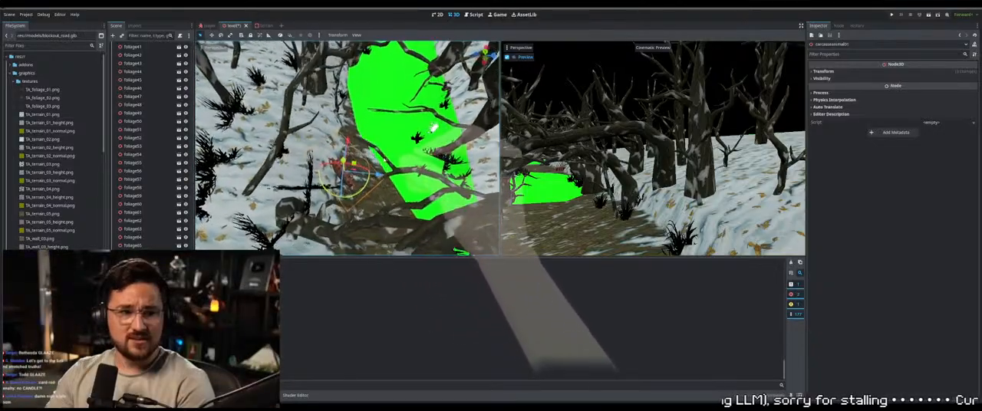
middle_click_drag(346, 146, 338, 131)
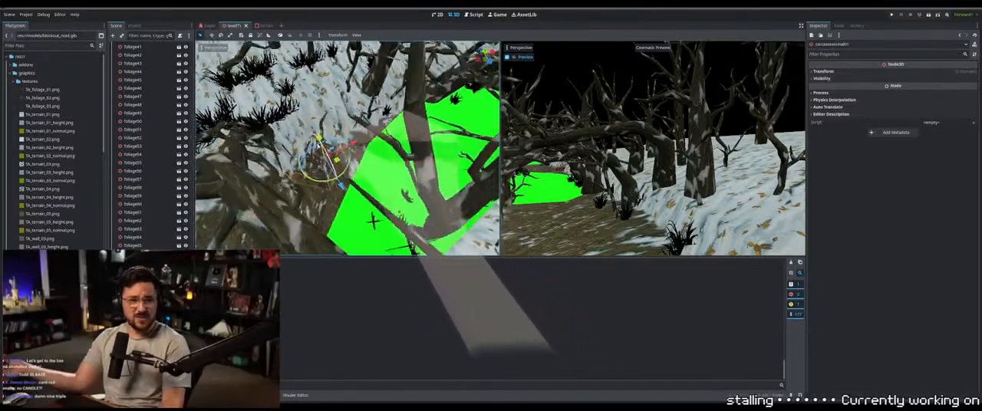
middle_click_drag(373, 221, 437, 218)
middle_click_drag(312, 127, 334, 130)
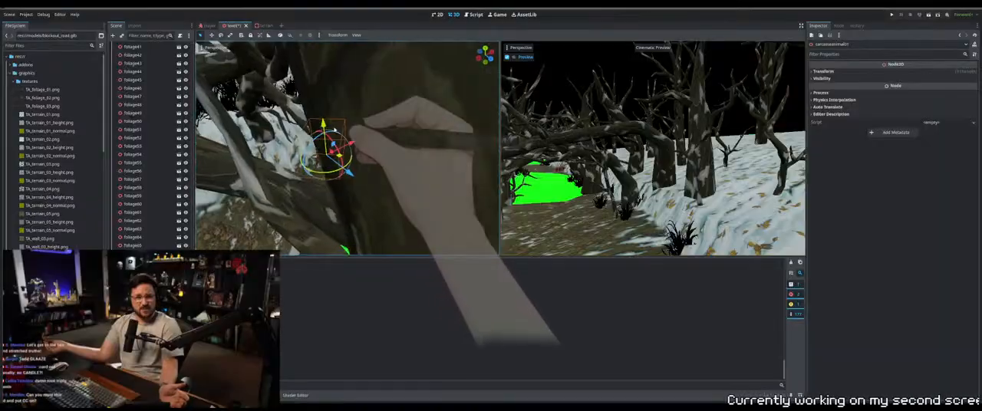
middle_click_drag(432, 131, 424, 115)
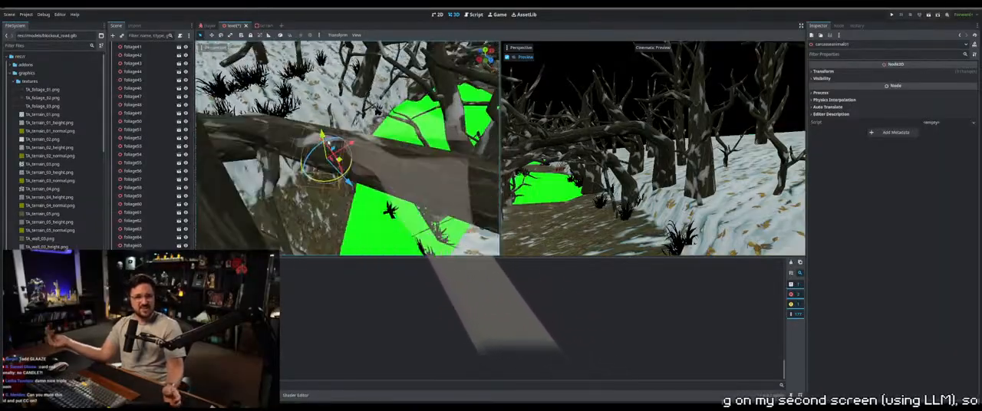
middle_click_drag(252, 135, 292, 102)
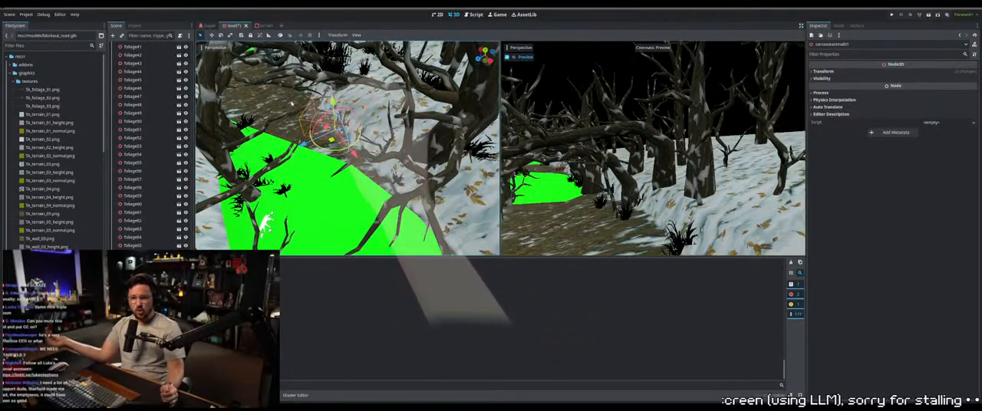
middle_click_drag(353, 140, 371, 168)
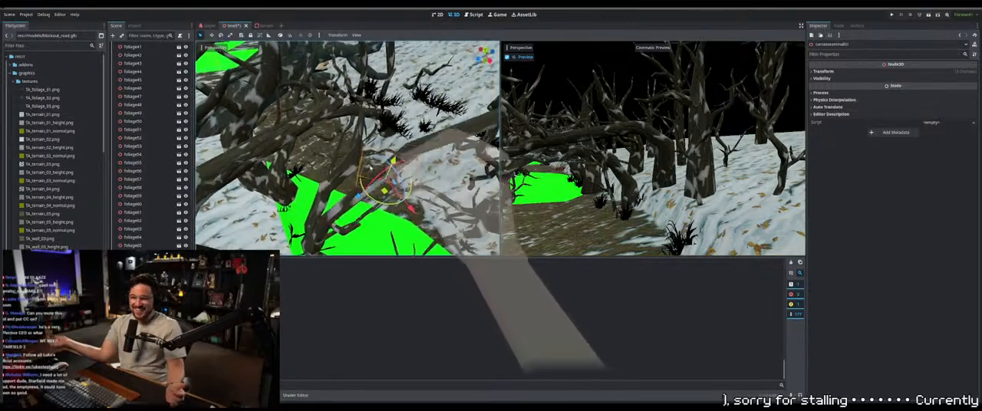
Lower branch12 onto the snowy bank behind the carcass
left_click(409, 119)
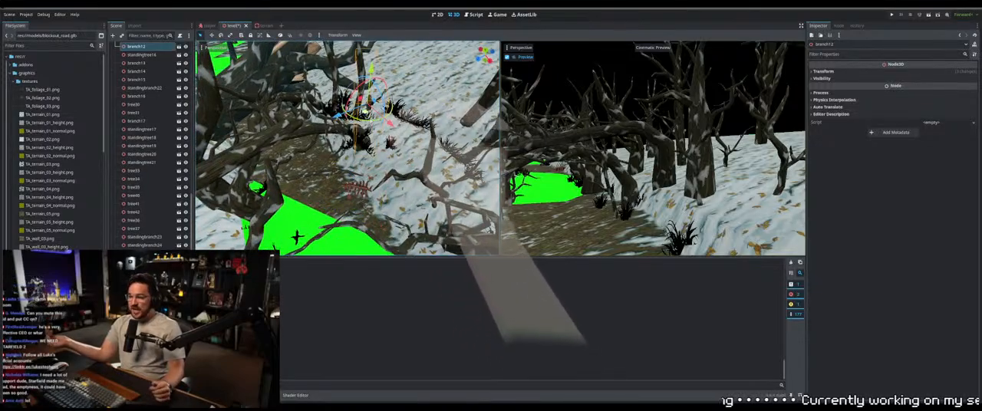
middle_click_drag(408, 119, 476, 117)
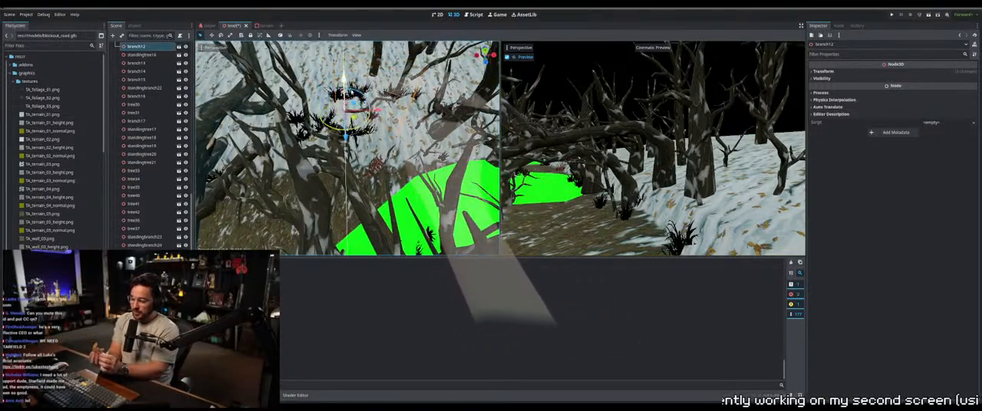
left_click_drag(345, 79, 345, 112)
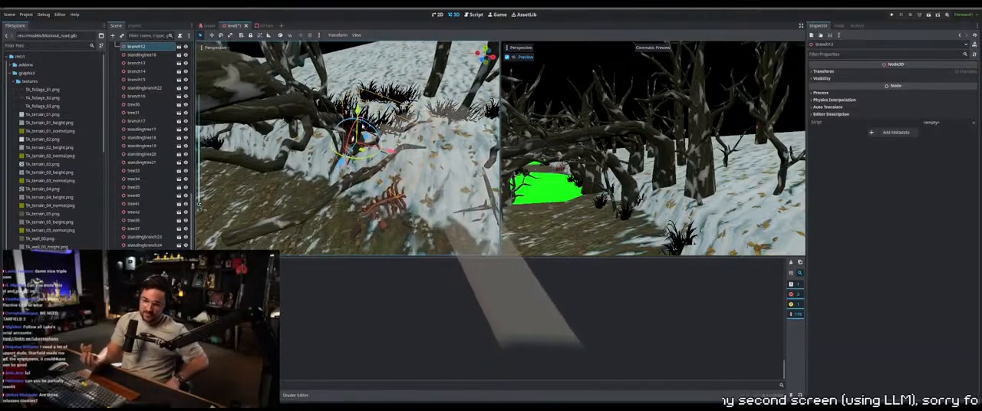
middle_click_drag(342, 86, 495, 154)
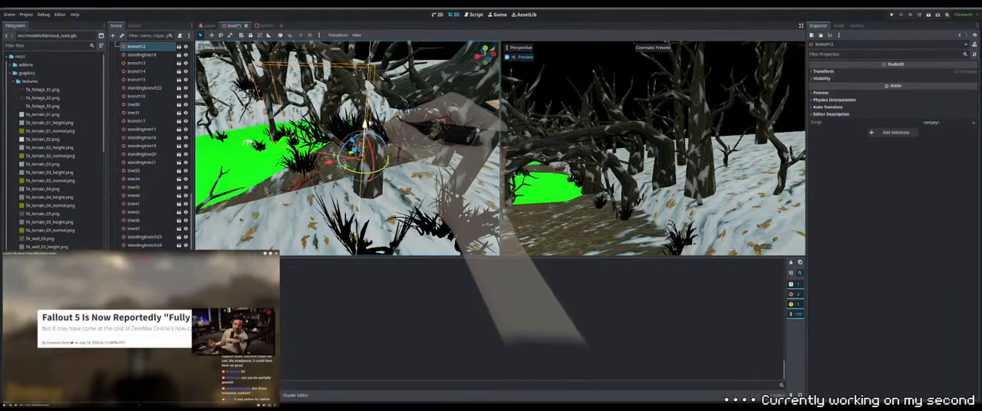
middle_click_drag(476, 138, 461, 154)
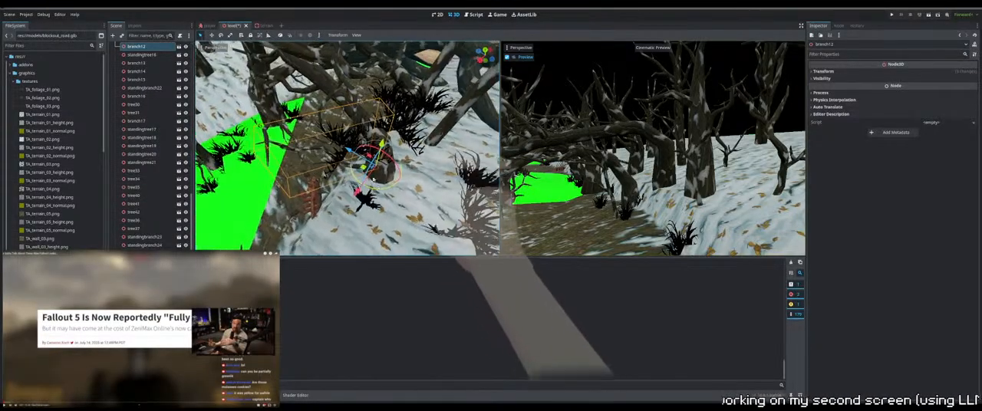
Shift foliage12 at the tree base beside the path and fine-tune its height so it sits on the bank
left_click(347, 137)
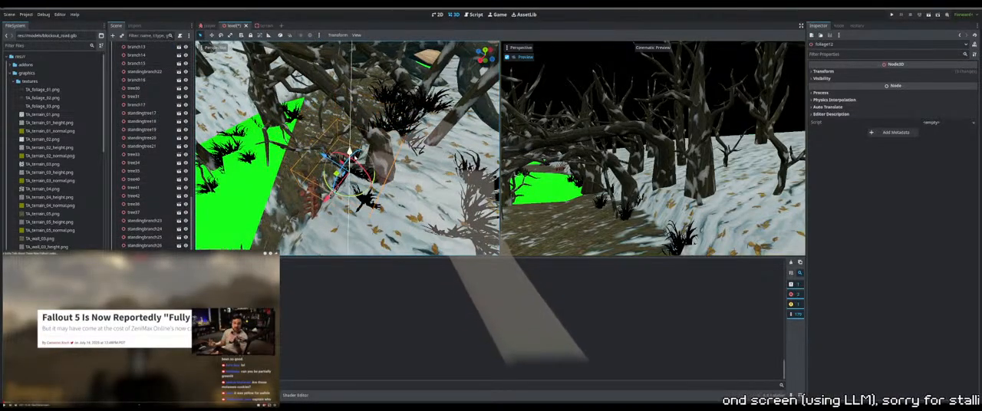
left_click_drag(354, 158, 354, 164)
middle_click_drag(355, 165, 388, 135)
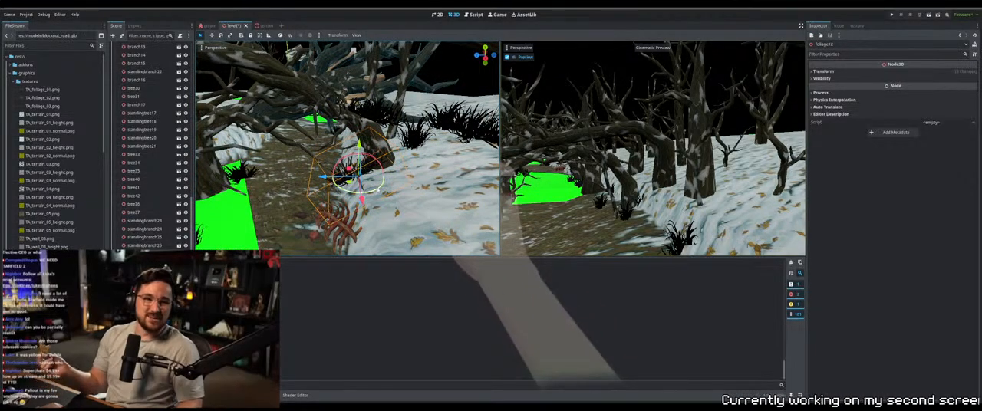
left_click_drag(373, 182, 347, 184)
middle_click_drag(347, 184, 360, 166)
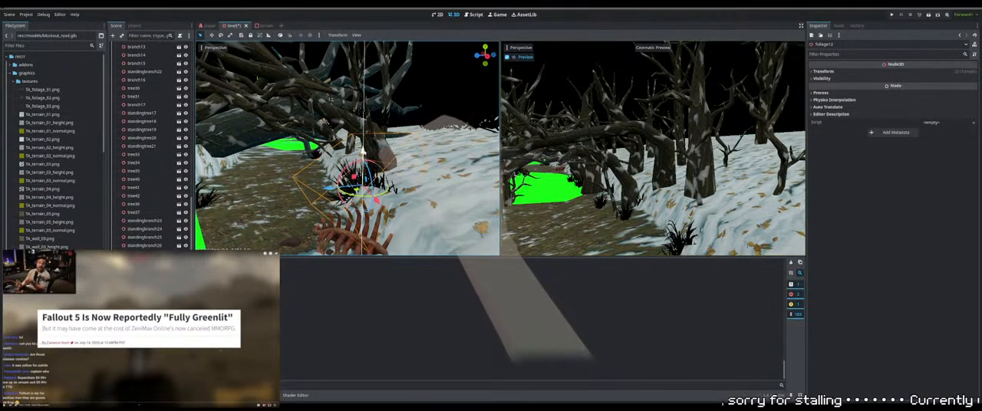
left_click_drag(364, 153, 364, 155)
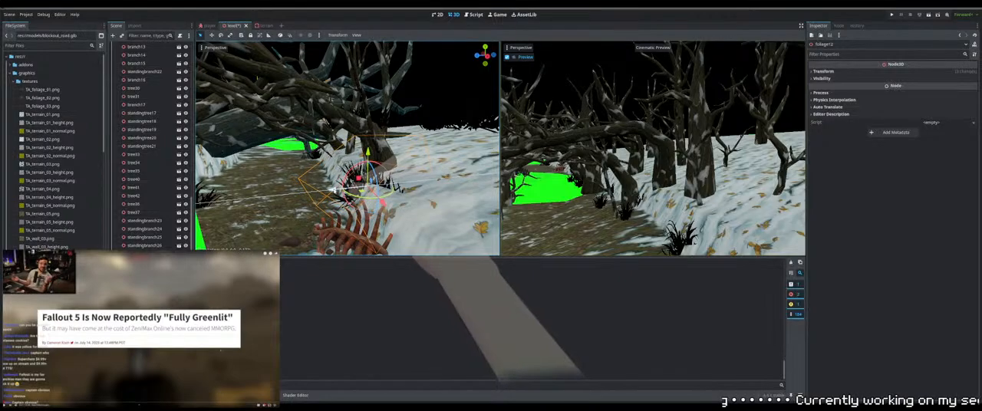
left_click_drag(334, 188, 334, 189)
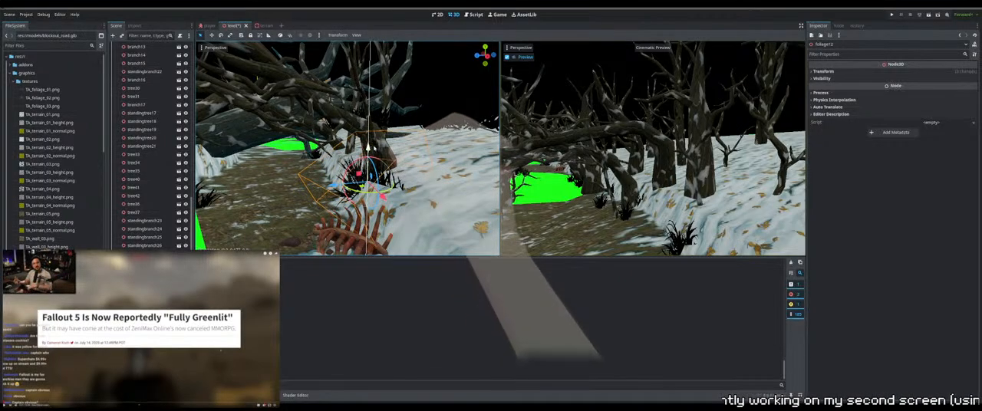
left_click_drag(374, 148, 374, 150)
Lower foliage13 slightly into the snow near the carcass and adjust the foliage behind the neighbouring tree
middle_click_drag(374, 149, 437, 160)
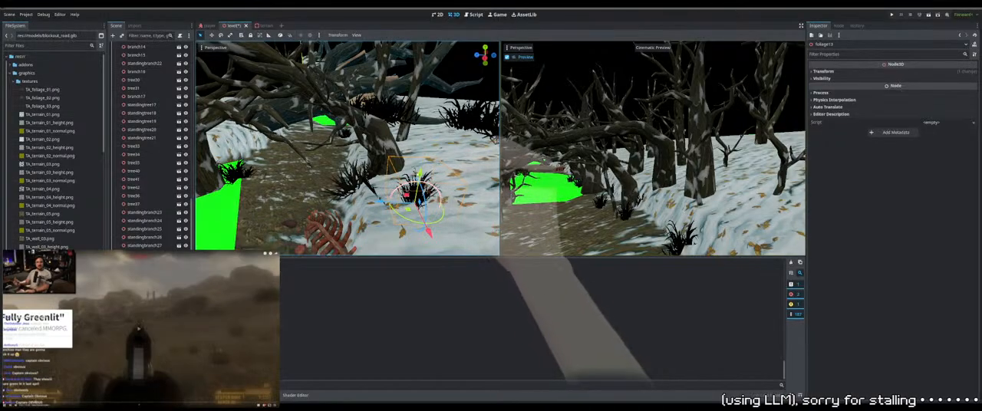
left_click_drag(420, 175, 419, 177)
key("ctrl+d")
left_click_drag(408, 210, 376, 109)
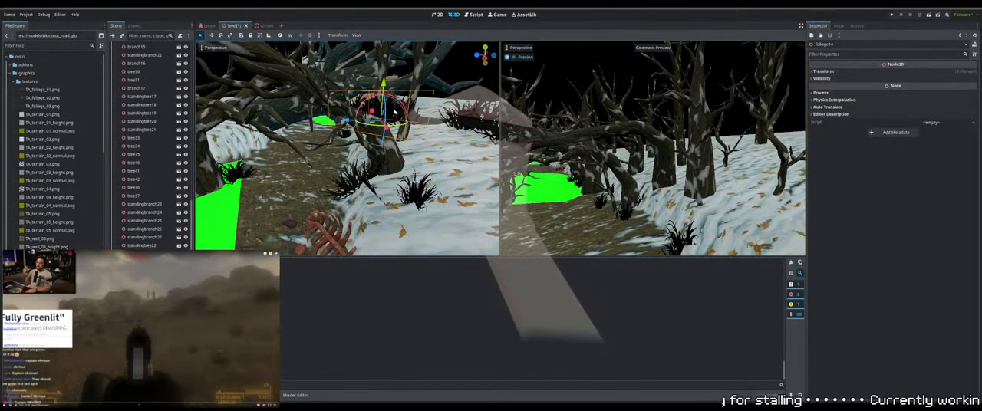
middle_click_drag(376, 109, 299, 137)
left_click_drag(412, 188, 429, 160)
key("ctrl+d")
Adjust the placement of the large foliage clump farther behind the tree so it meets the snowy bank
left_click(438, 110)
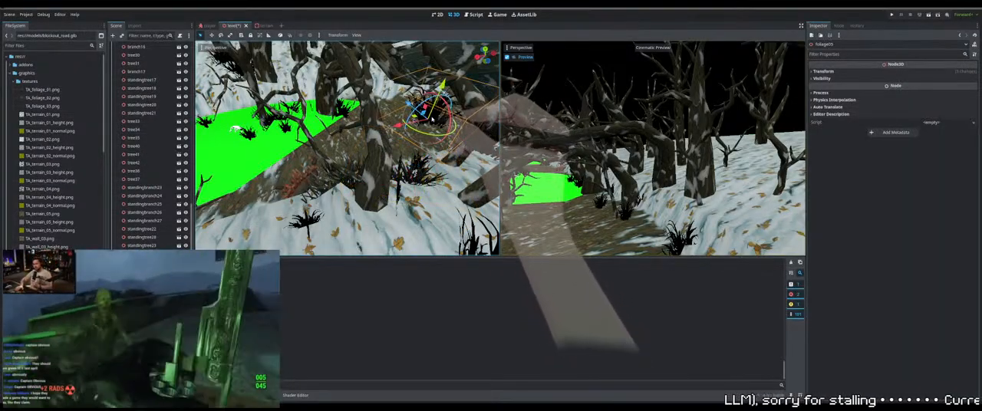
left_click_drag(436, 109, 422, 160)
middle_click_drag(422, 160, 348, 98)
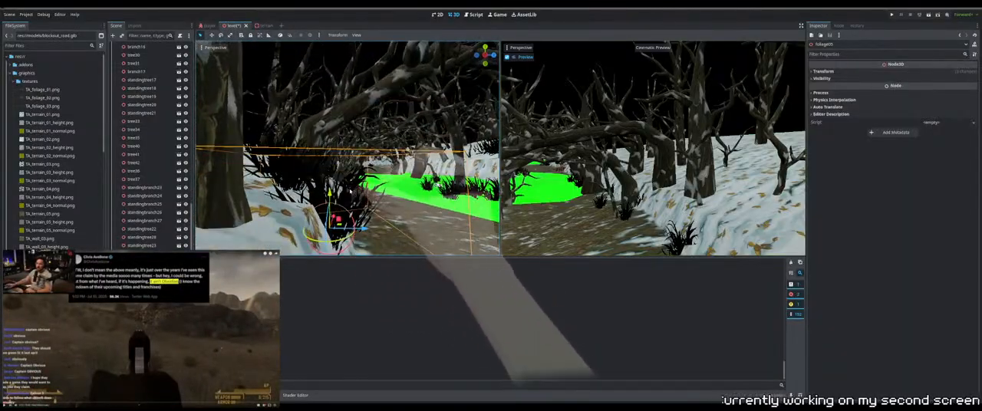
left_click_drag(356, 226, 351, 245)
middle_click_drag(318, 138, 378, 165)
Adjust the height of the foliage clumps around the tree base on the snowy bank beside the path
left_click(416, 163)
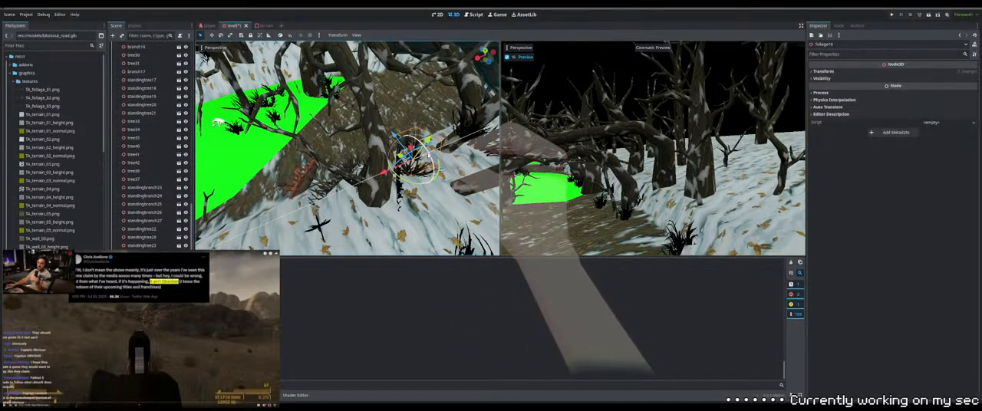
left_click_drag(429, 155, 431, 163)
left_click(424, 166)
middle_click_drag(422, 164, 426, 148)
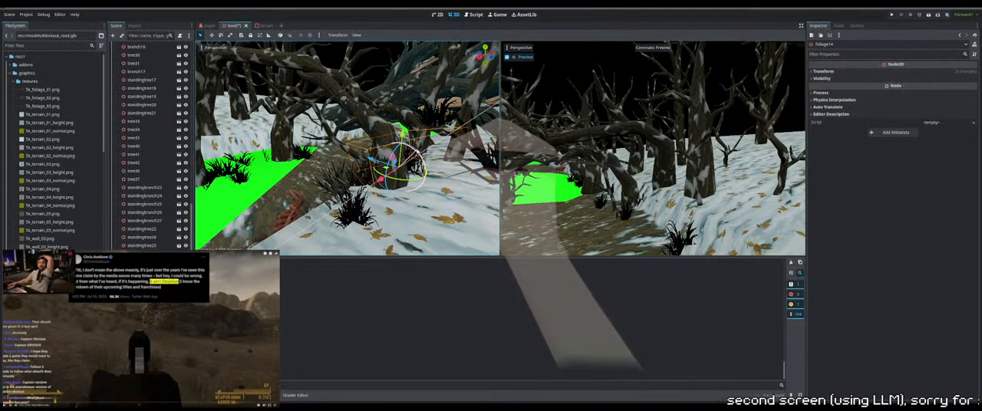
Reposition foliage14 at the tree base beside the path and fine-tune its height on the snowy bank
left_click_drag(382, 180, 381, 181)
middle_click_drag(380, 180, 395, 199)
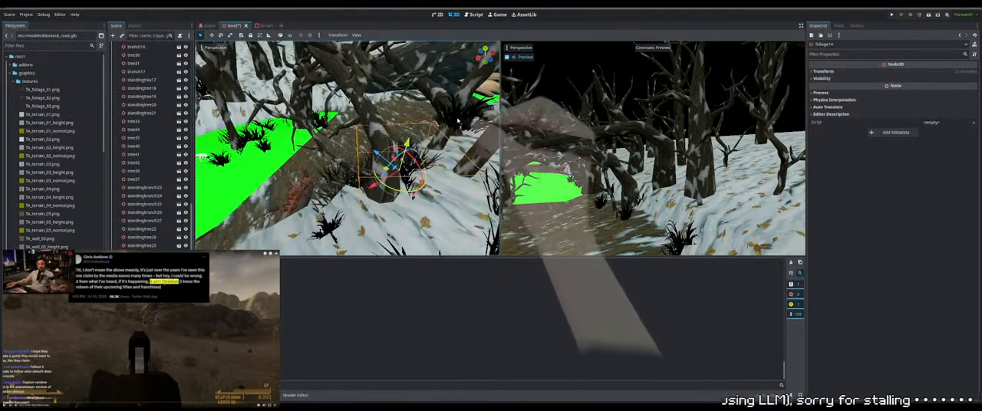
key("ctrl+d")
left_click_drag(458, 126, 456, 133)
middle_click_drag(460, 141, 460, 126)
left_click_drag(420, 167, 415, 171)
middle_click_drag(415, 171, 402, 179)
Lower foliage33 beside the path so the clump rests on the snow
scroll(403, 184, "down", 5)
left_click(397, 188)
left_click(386, 167)
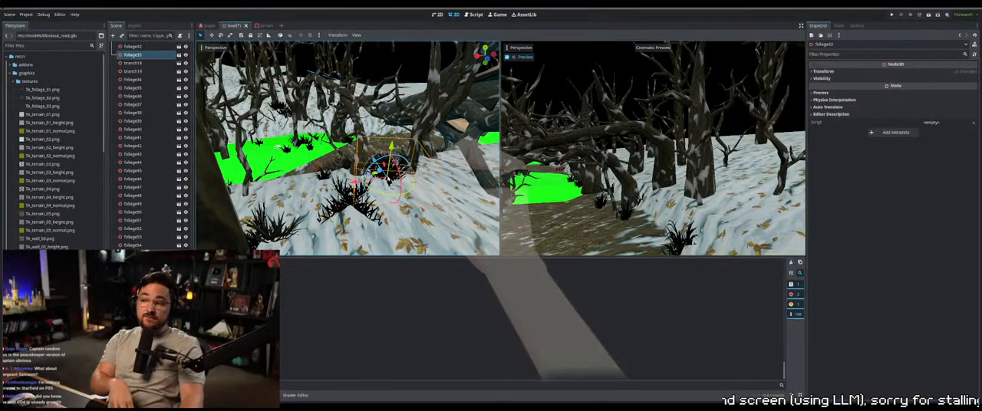
left_click_drag(372, 159, 374, 187)
Move foliage30 on the snowy bank and adjust its height so it meets the ground
left_click(259, 227)
left_click_drag(259, 228, 270, 223)
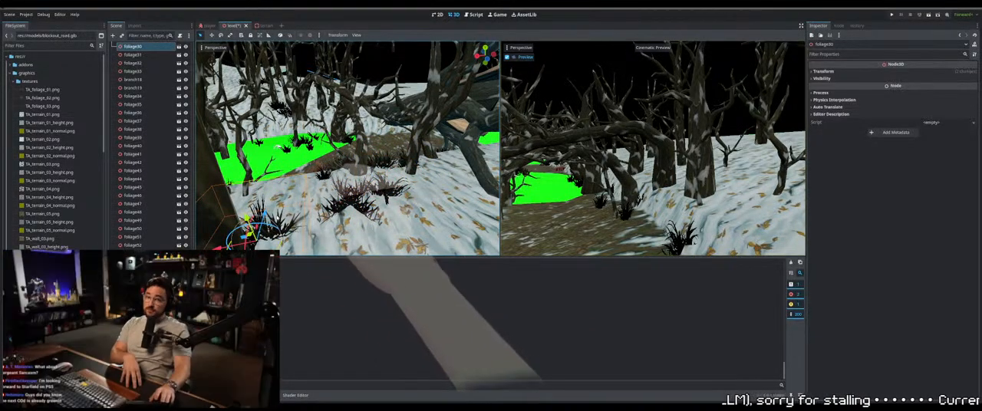
middle_click_drag(287, 229, 435, 175)
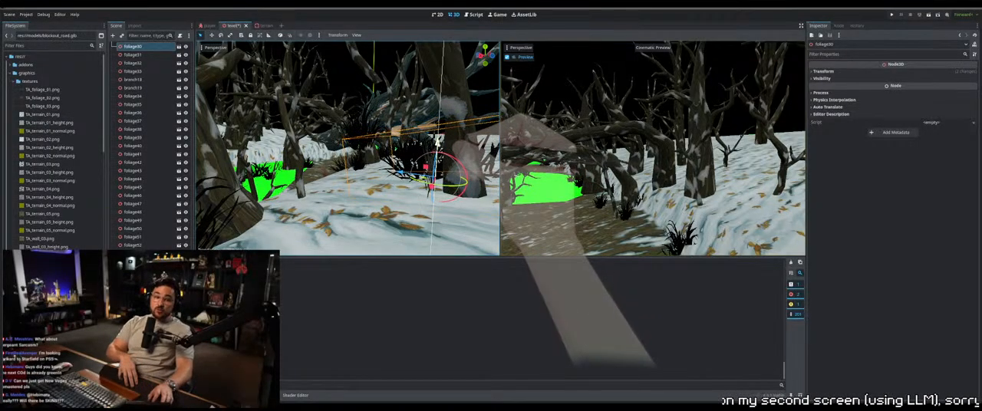
left_click_drag(437, 149, 436, 146)
middle_click_drag(436, 146, 345, 201)
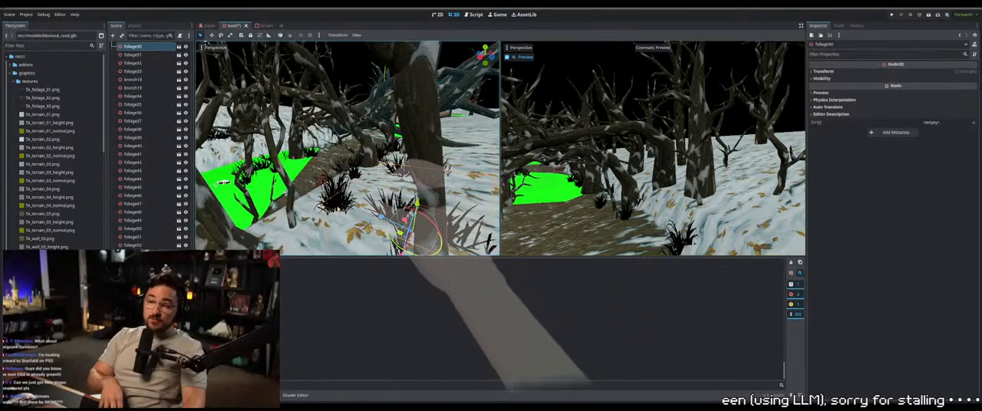
Adjust the height and placement of foliage31 so it sits in the snow near the path
left_click(342, 206)
key("f")
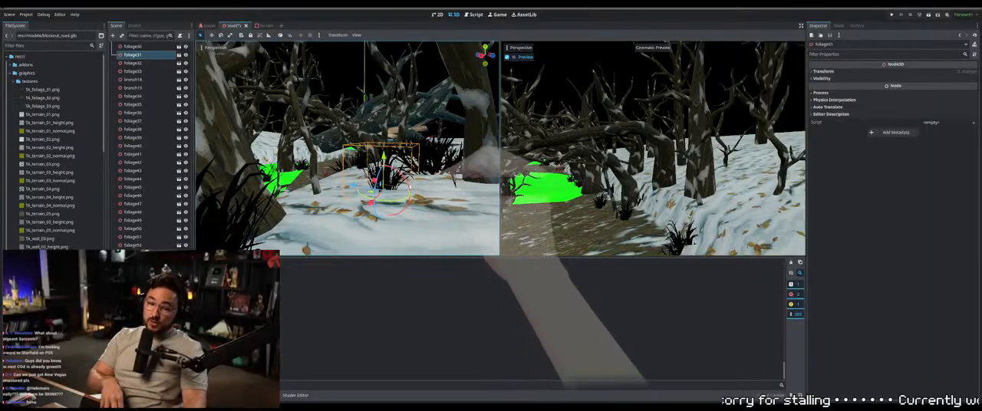
left_click_drag(407, 182, 409, 178)
scroll(409, 178, "down", 5)
middle_click_drag(368, 165, 457, 201)
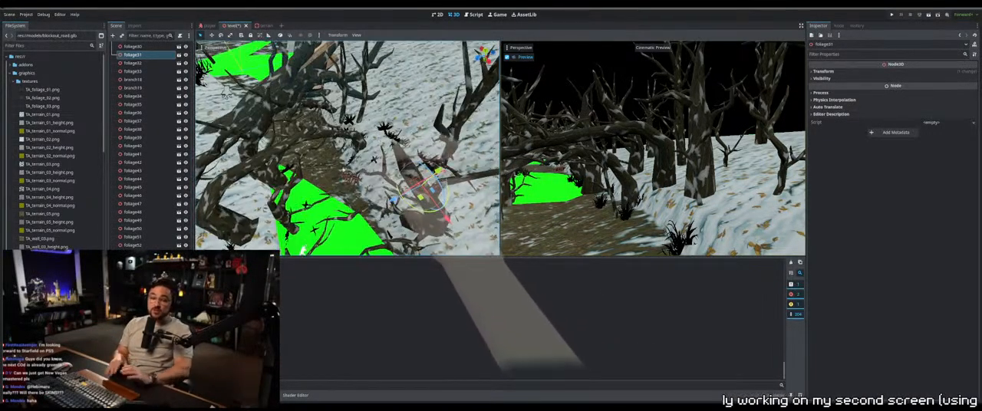
middle_click_drag(340, 183, 376, 153)
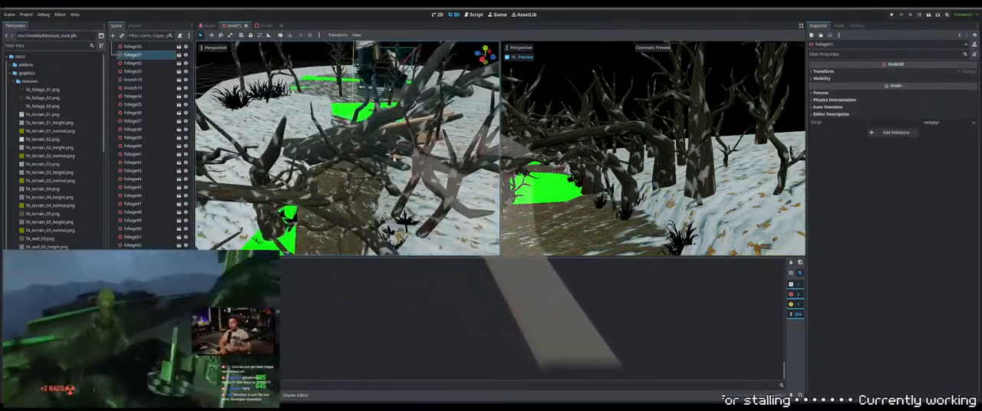
Reposition branch18 above the path beside the large fallen tree and adjust its height
left_click(392, 156)
left_click(391, 156)
left_click(389, 155)
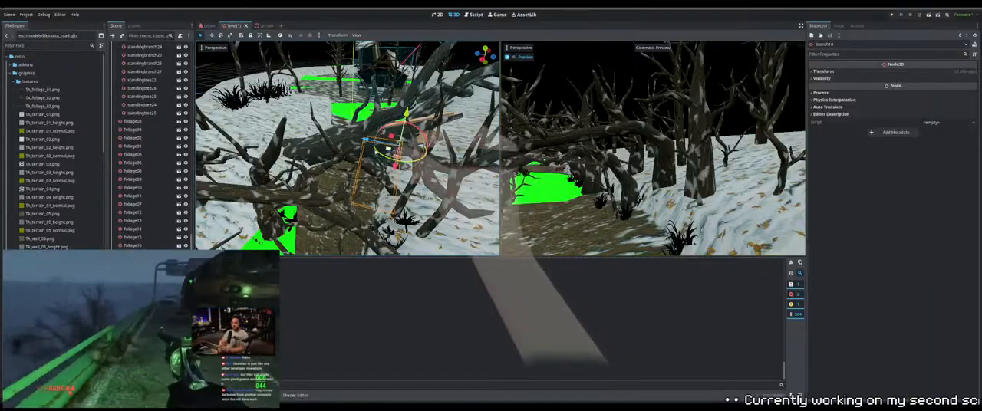
middle_click_drag(389, 155, 417, 161)
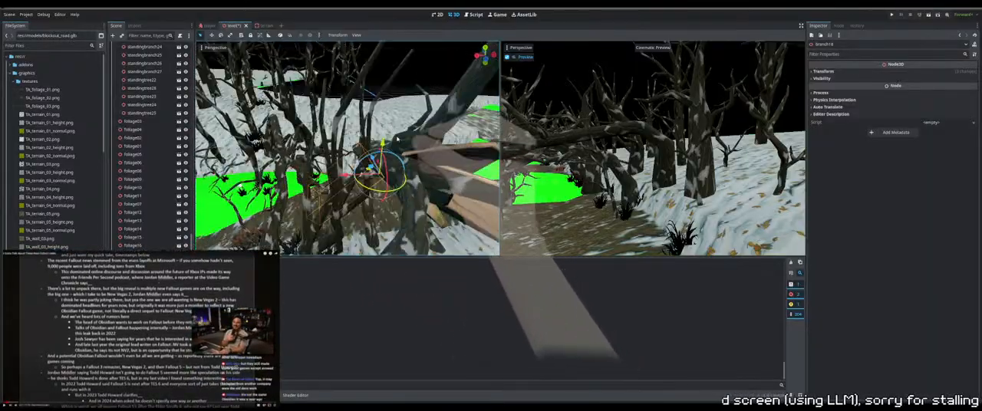
middle_click_drag(388, 128, 421, 134)
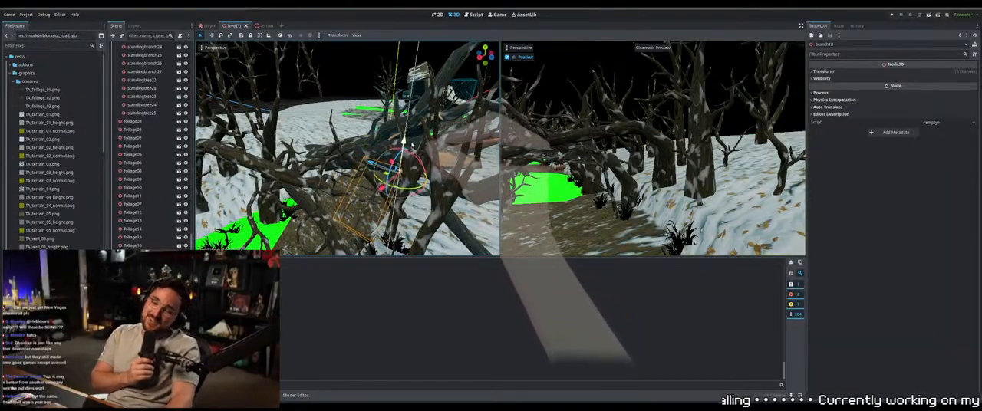
middle_click_drag(430, 155, 392, 131)
left_click_drag(355, 132, 335, 132)
middle_click_drag(335, 132, 370, 148)
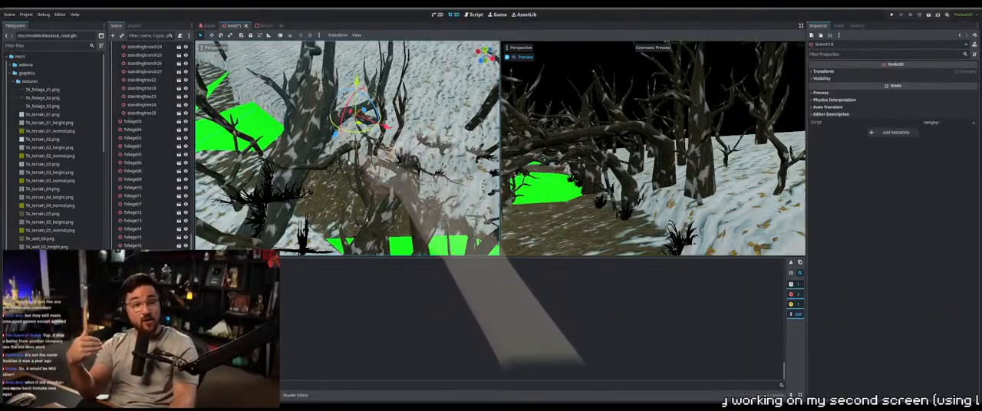
Fine-tune the placement of branch18 so its base meets the large trunk beside the snowy bank
scroll(353, 161, "up", 3)
middle_click_drag(353, 165, 367, 205)
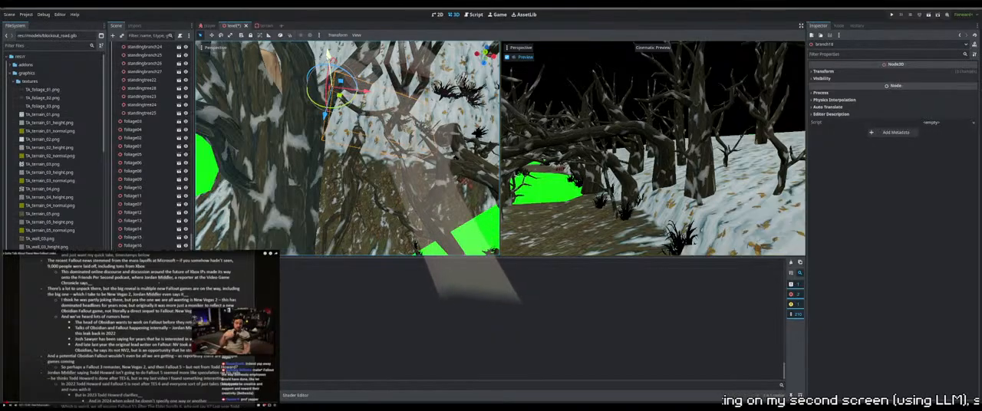
middle_click_drag(371, 206, 375, 149)
scroll(364, 158, "up", 2)
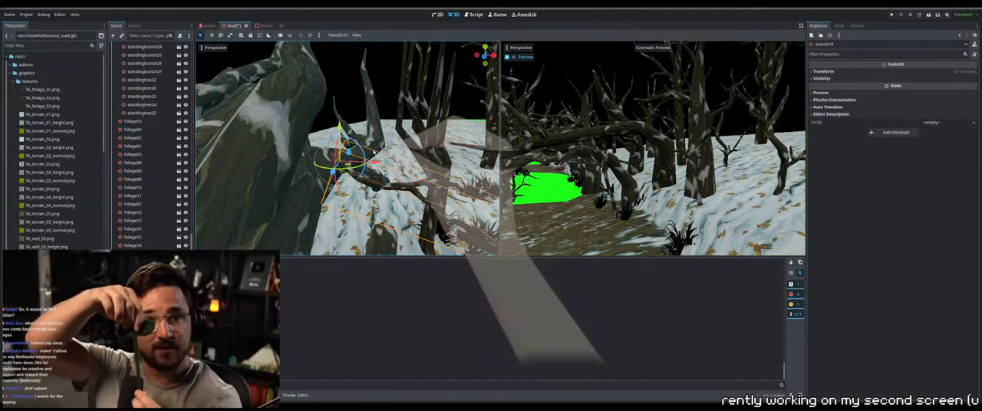
scroll(376, 159, "up", 5)
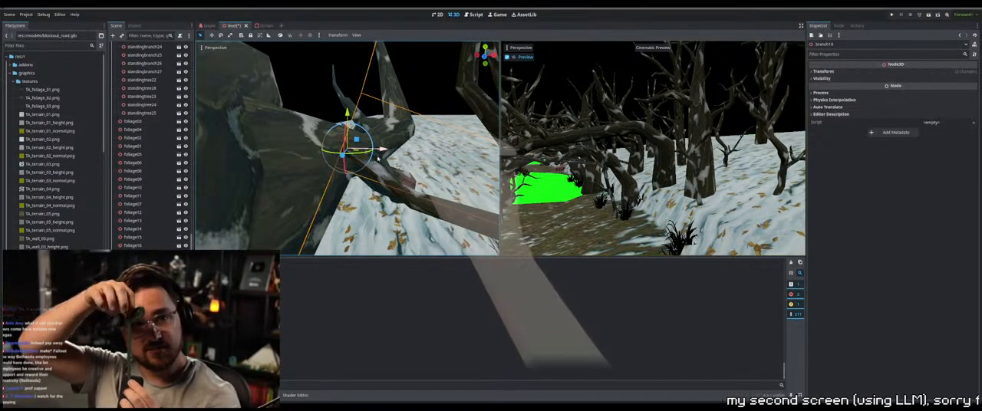
middle_click_drag(377, 159, 451, 178)
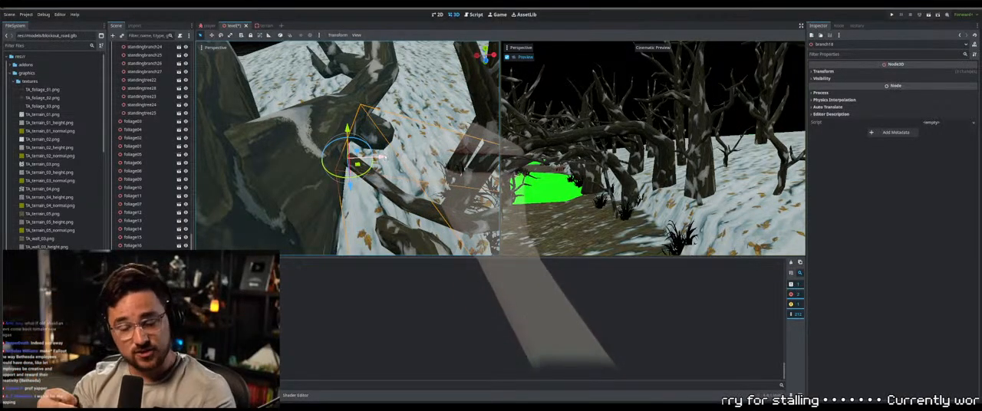
left_click_drag(368, 157, 370, 158)
middle_click_drag(370, 158, 356, 115)
scroll(357, 115, "down", 4)
middle_click_drag(393, 153, 362, 138)
Shift branch19 across the path toward the side with the green ground area
scroll(337, 153, "down", 4)
left_click(359, 158)
middle_click_drag(324, 169, 316, 161)
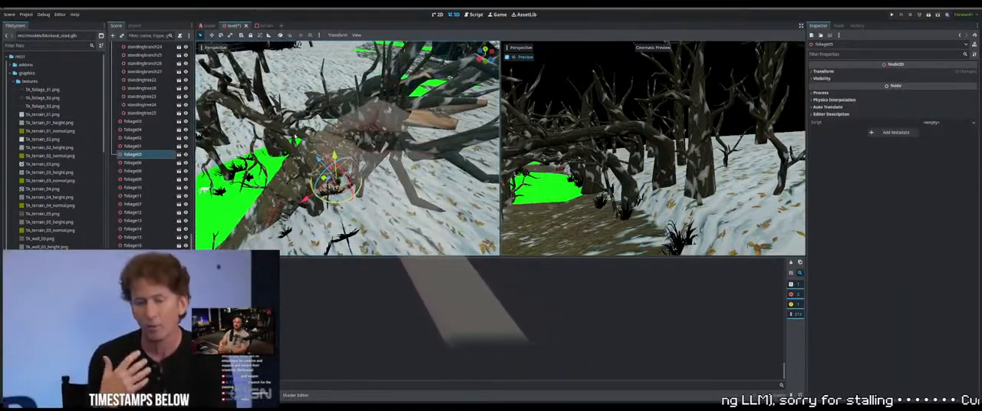
middle_click_drag(295, 137, 308, 150)
left_click(316, 139)
key("ctrl+d")
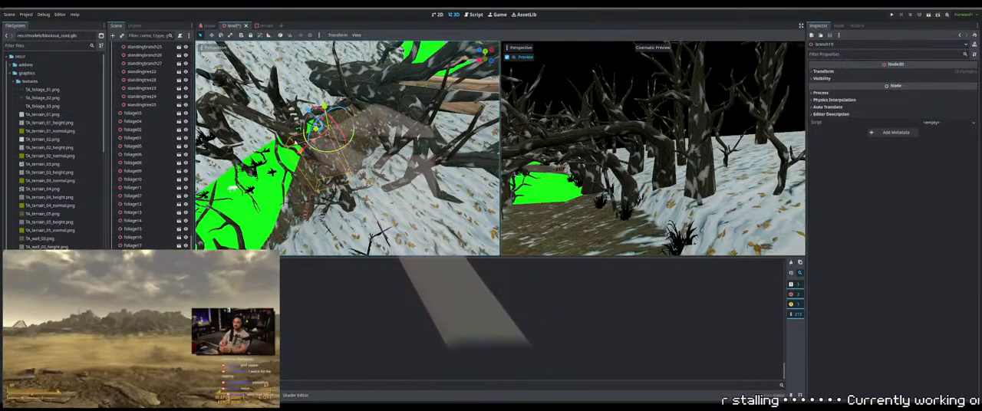
left_click_drag(315, 129, 297, 146)
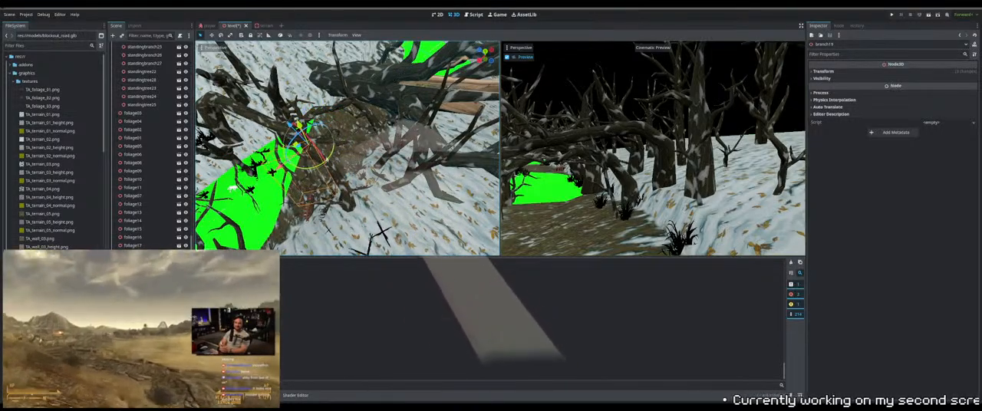
middle_click_drag(298, 146, 238, 142)
scroll(349, 126, "up", 4)
scroll(234, 142, "down", 4)
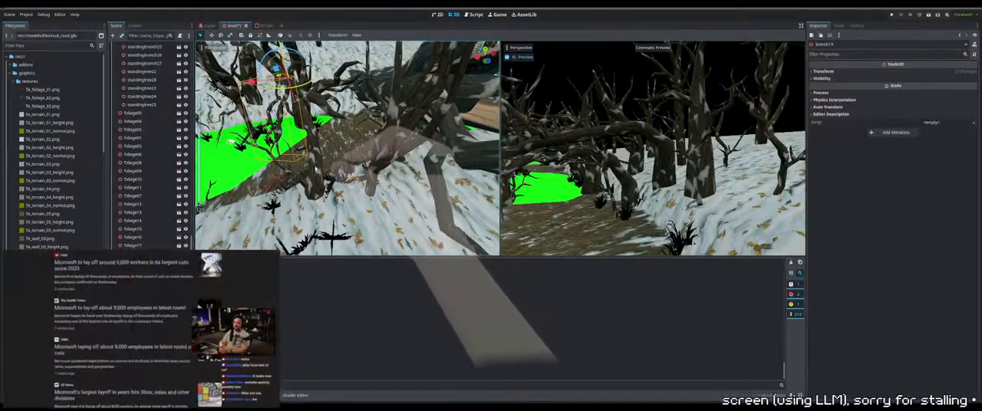
Adjust the height of the tree at the edge of the snowy bank so its base meets the ground
left_click(318, 184)
middle_click_drag(322, 184, 401, 181)
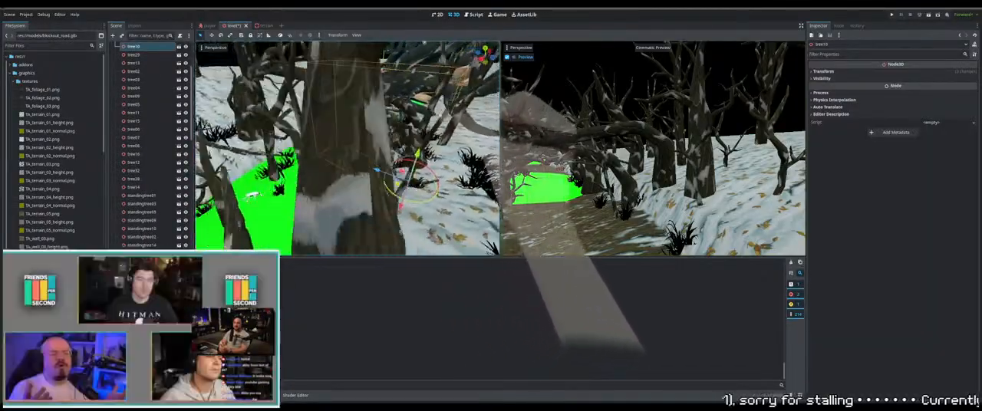
middle_click_drag(423, 146, 366, 147)
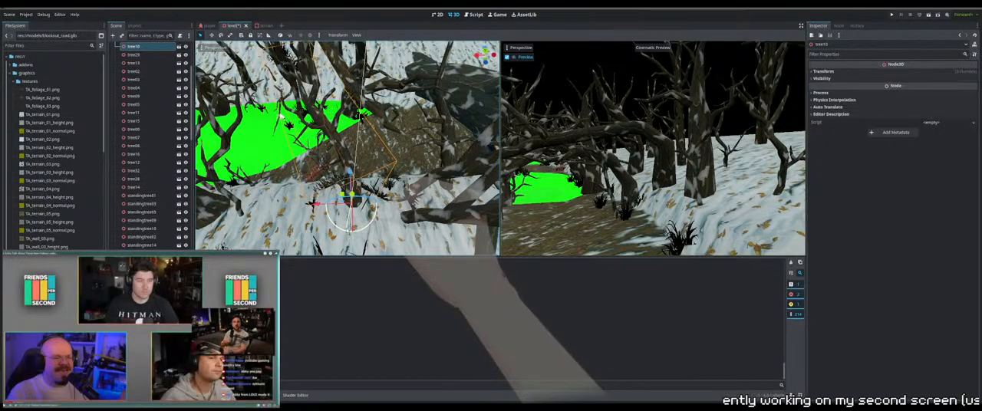
mouse_move(348, 231)
left_mouse_down()
mouse_move(338, 229)
mouse_move(349, 228)
left_mouse_up()
middle_click_drag(350, 228, 379, 201)
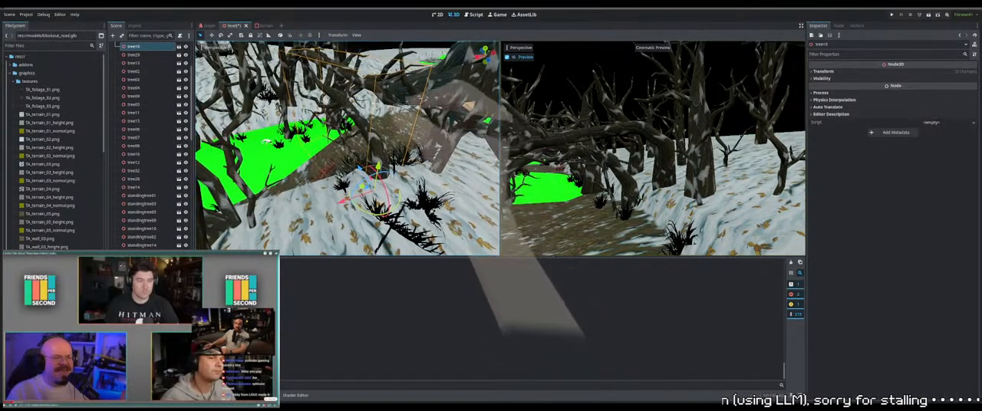
Adjust the height and position of branch19 so it overhangs the path between the trees
left_click(364, 95)
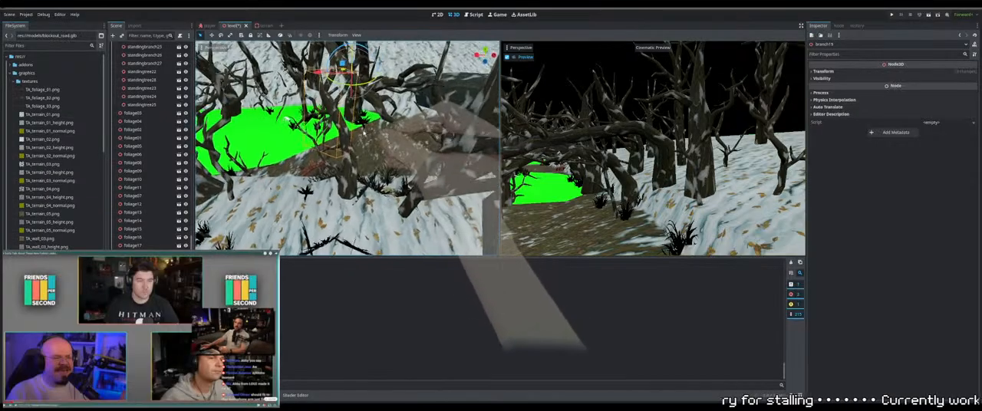
scroll(290, 118, "down", 3)
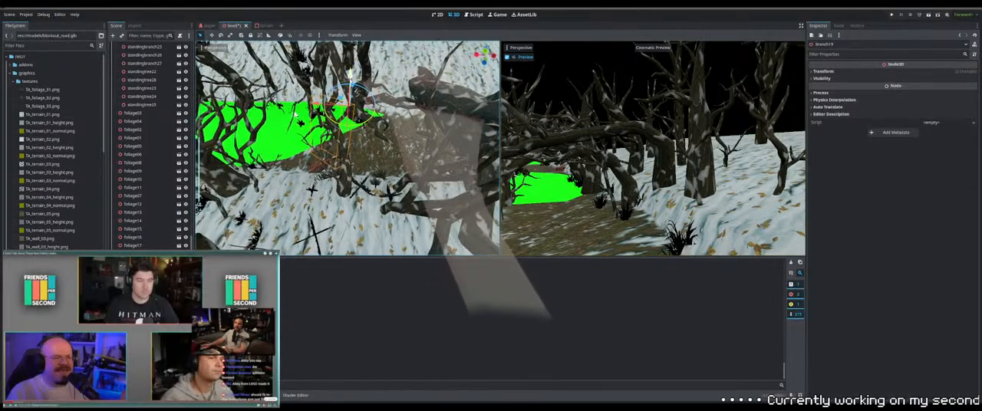
middle_click_drag(291, 114, 297, 122)
left_click_drag(353, 101, 313, 141)
middle_click_drag(313, 140, 332, 105)
left_click(317, 221)
left_click(335, 131)
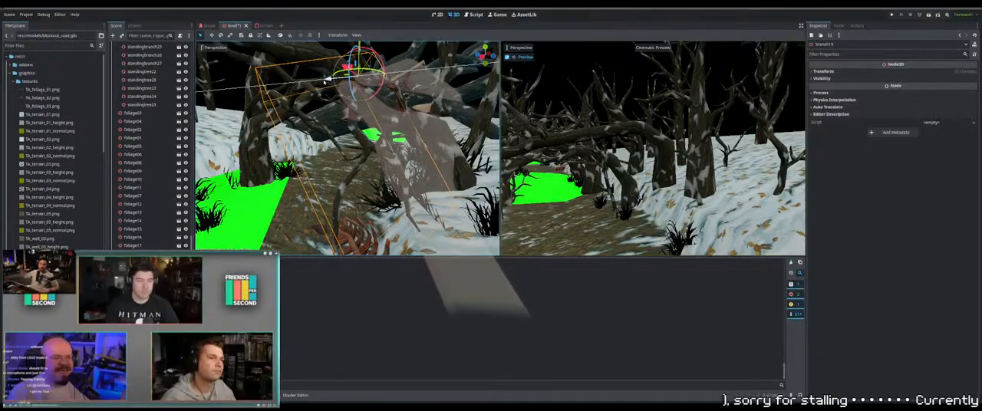
middle_click_drag(320, 80, 400, 93)
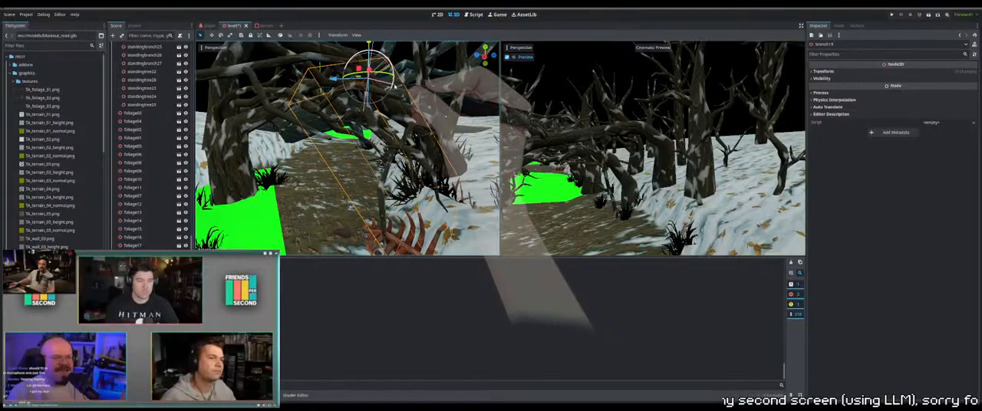
middle_click_drag(395, 87, 307, 150)
Move branch06 in height and sideways toward the tree trunk beside the green ground area
left_click(288, 103)
left_click(290, 112)
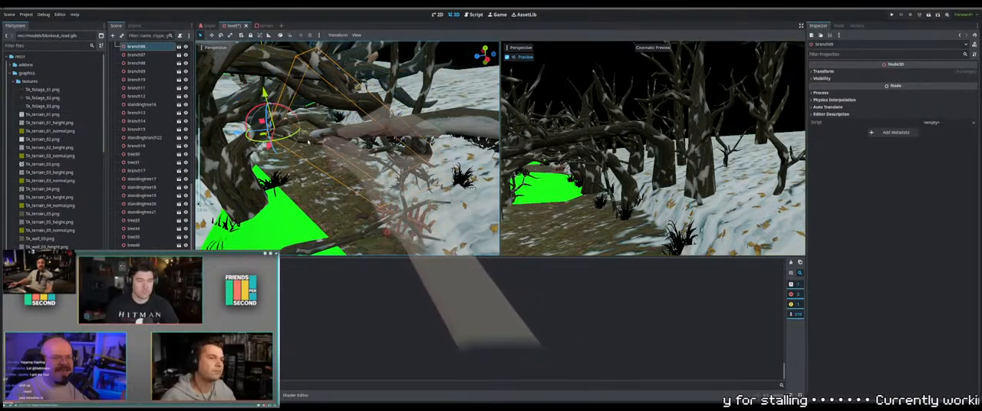
middle_click_drag(291, 123, 328, 154)
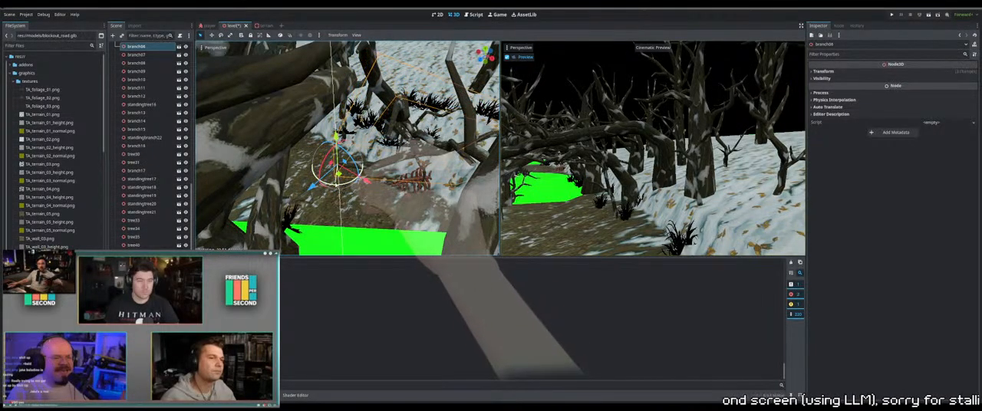
left_click_drag(304, 188, 278, 210)
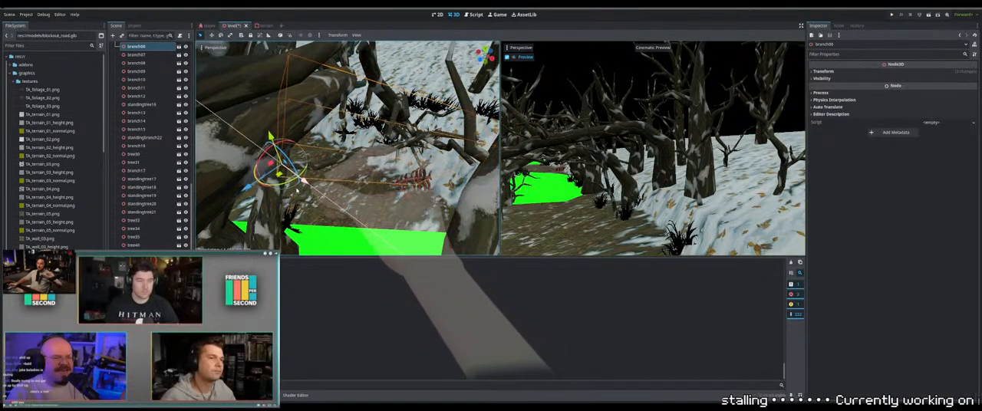
middle_click_drag(300, 191, 198, 204)
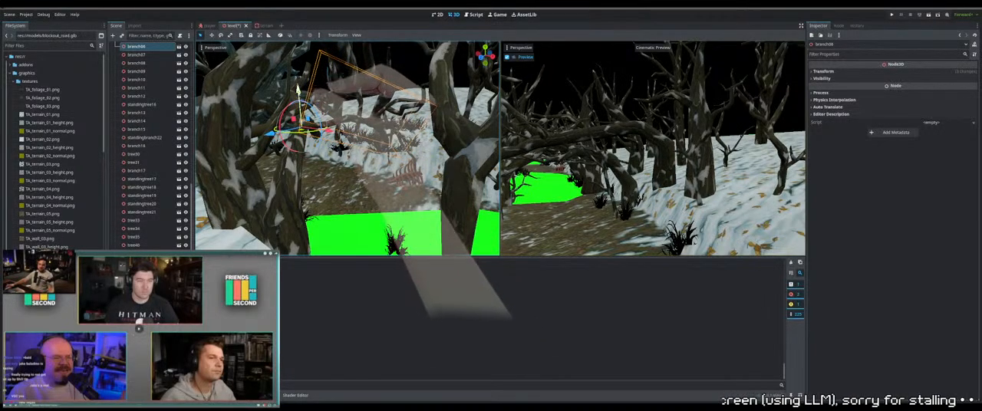
middle_click_drag(491, 176, 278, 153)
Fine-tune the position of branch06 against the trunk and rotate it slightly over the path
scroll(326, 156, "up", 3)
left_click_drag(277, 154, 288, 148)
middle_click_drag(288, 147, 287, 88)
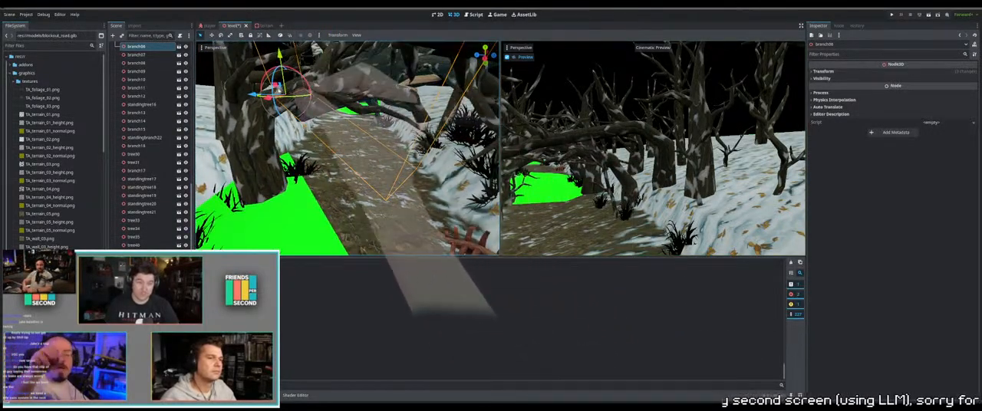
left_click_drag(305, 81, 313, 92)
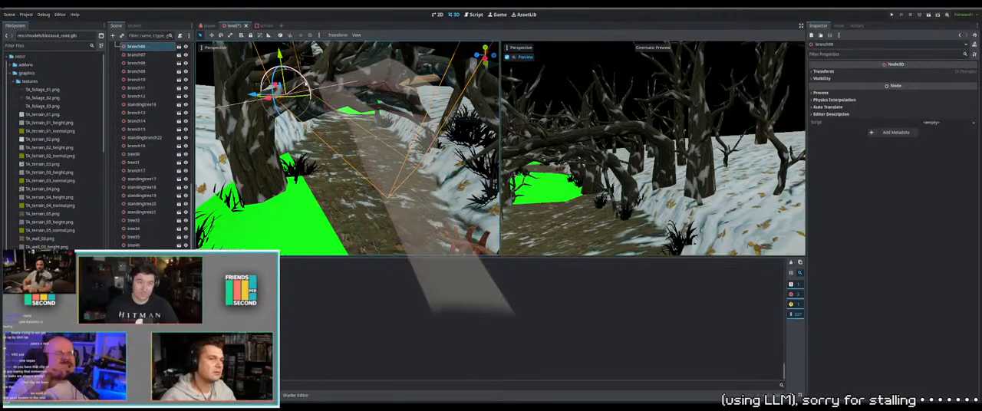
middle_click_drag(313, 92, 412, 148)
left_click(365, 131)
left_click(367, 131)
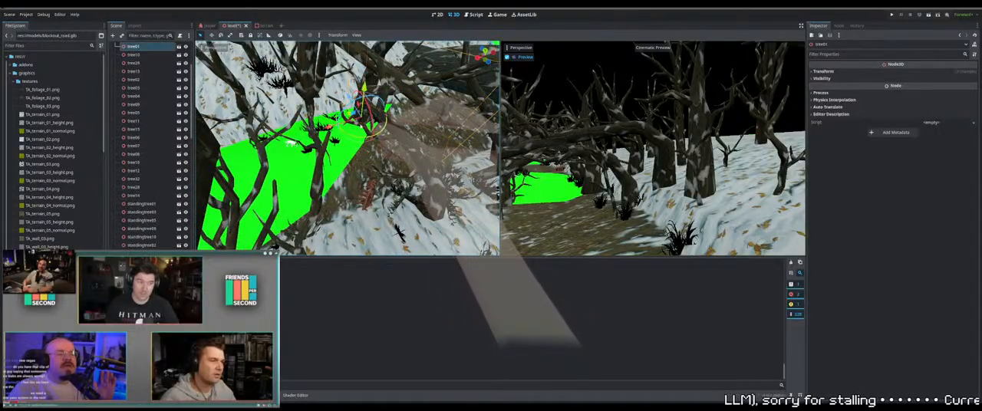
middle_click_drag(345, 138, 407, 123)
middle_click_drag(310, 136, 345, 138)
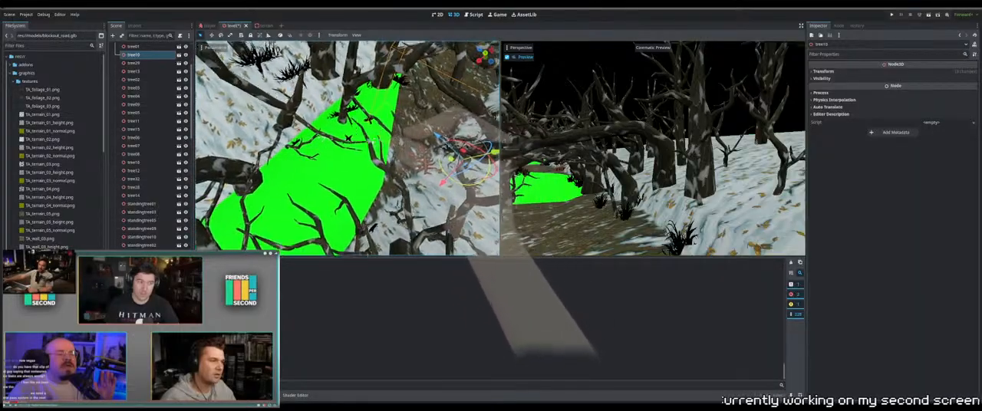
middle_click_drag(283, 189, 340, 164)
left_click(340, 164)
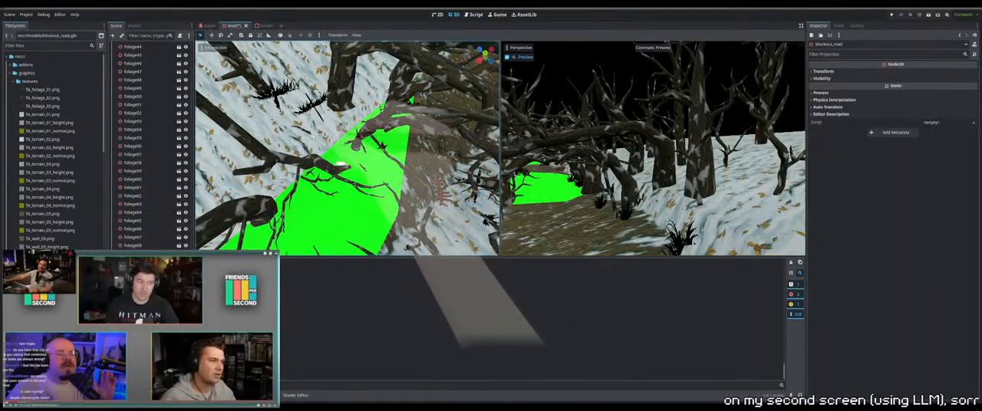
Raise branch14 beside the leaning tree at the edge of the green ground area
left_click(317, 138)
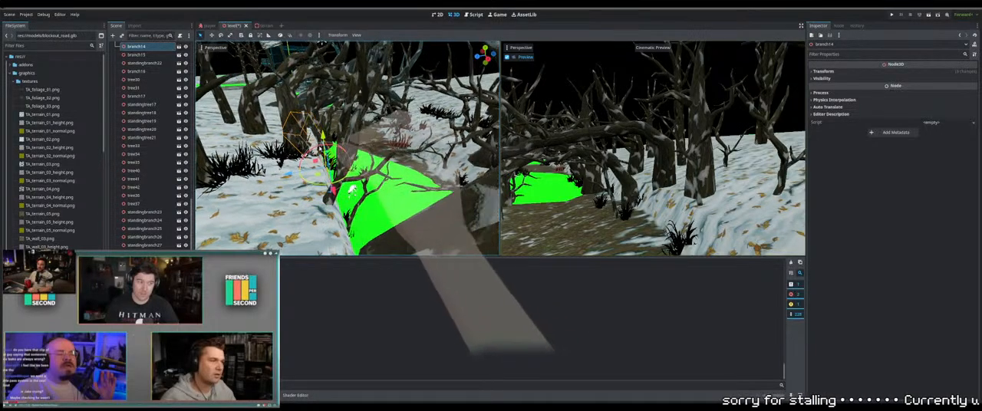
middle_click_drag(320, 149, 305, 120)
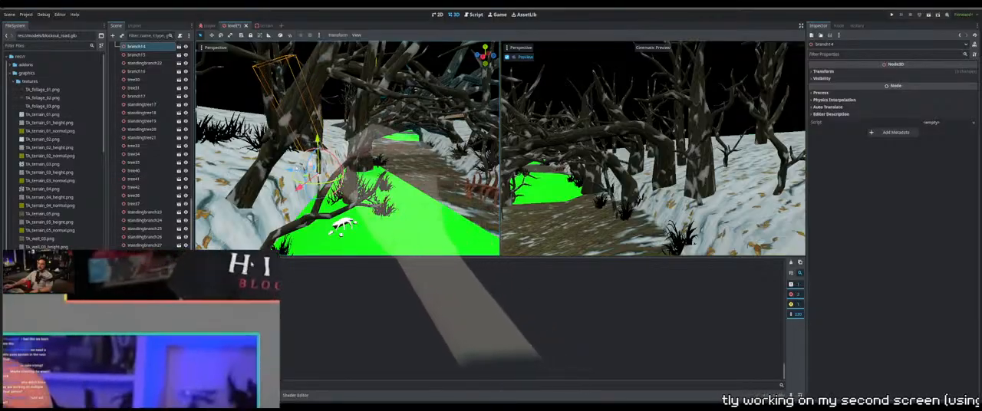
left_click_drag(261, 256, 255, 257)
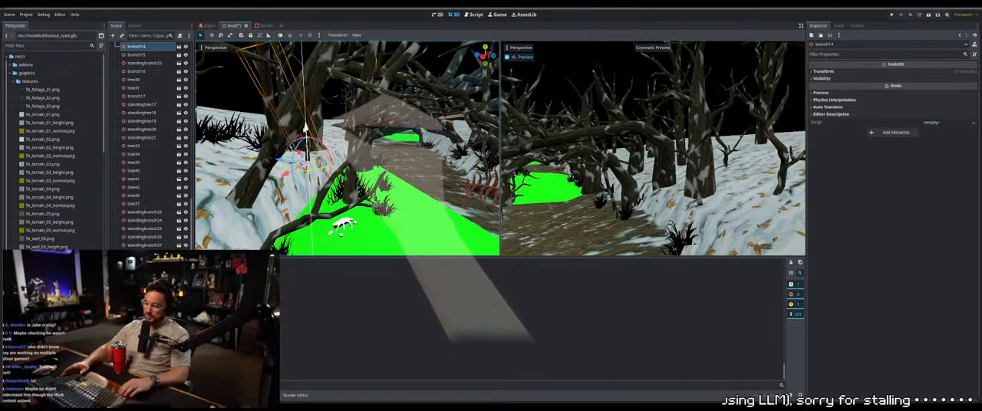
Adjust the height of tree09 on the snowy bank so its base meets the ground
middle_click_drag(403, 157, 359, 181)
left_click(359, 181)
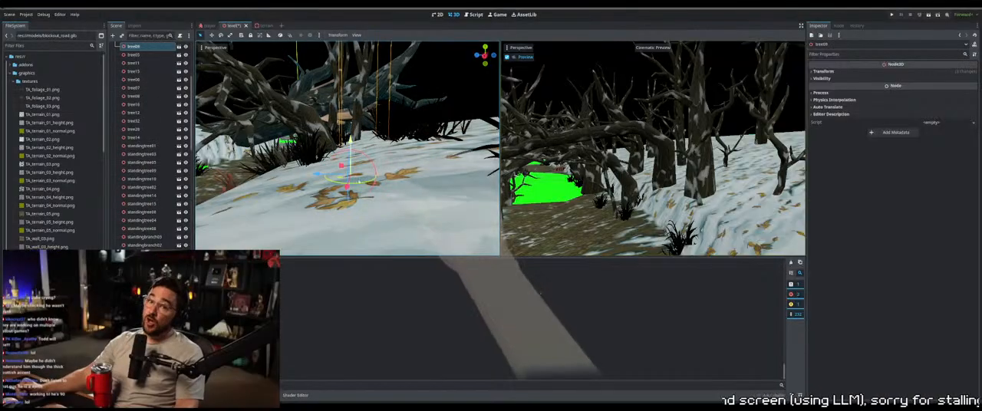
middle_click_drag(377, 149, 335, 208, "shift")
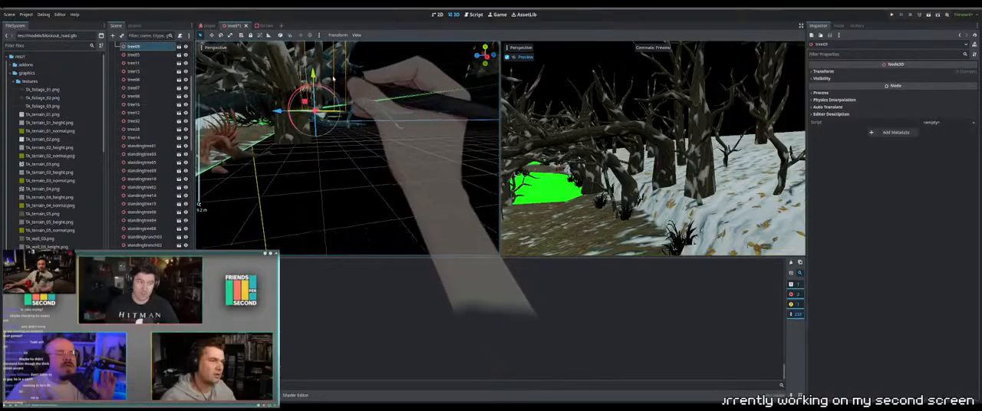
middle_click_drag(314, 90, 314, 148, "shift")
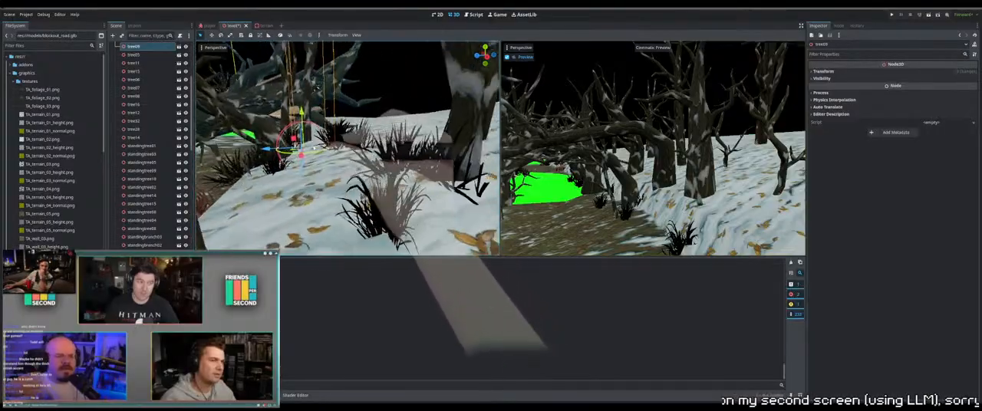
middle_click_drag(341, 98, 374, 90, "shift")
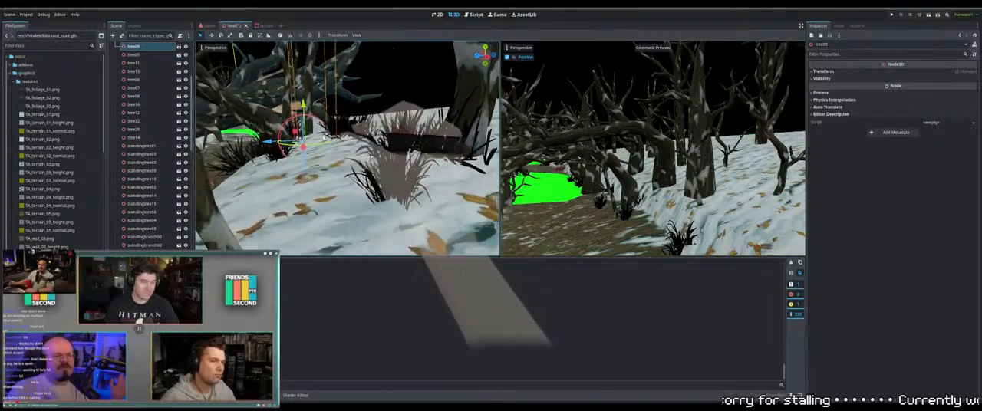
middle_click_drag(327, 112, 326, 120, "shift")
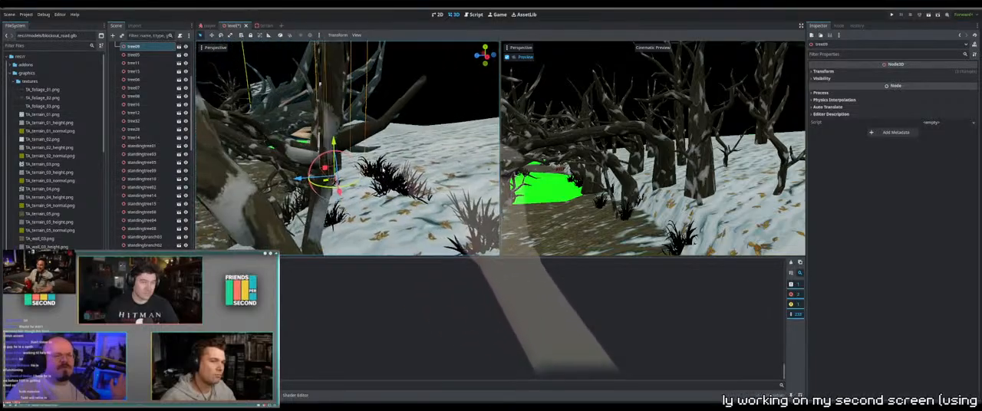
middle_click_drag(383, 170, 361, 188)
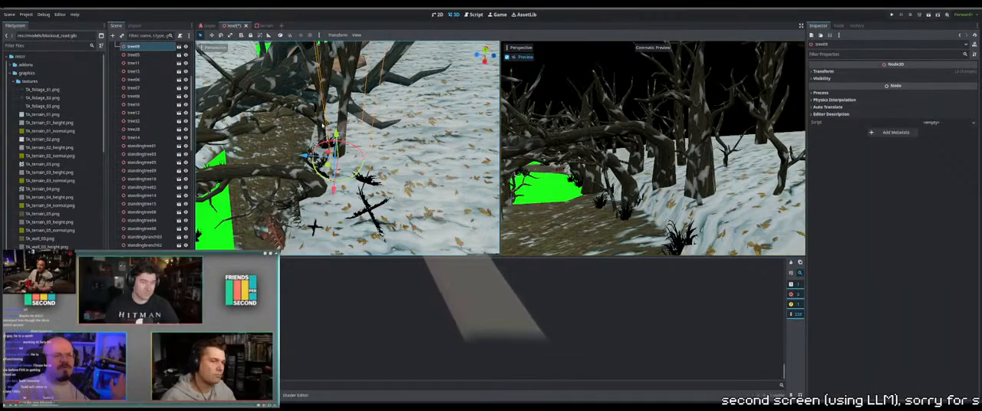
Adjust the height of tree04 at the snowy edge of the path so its base meets the terrain
left_click(358, 164)
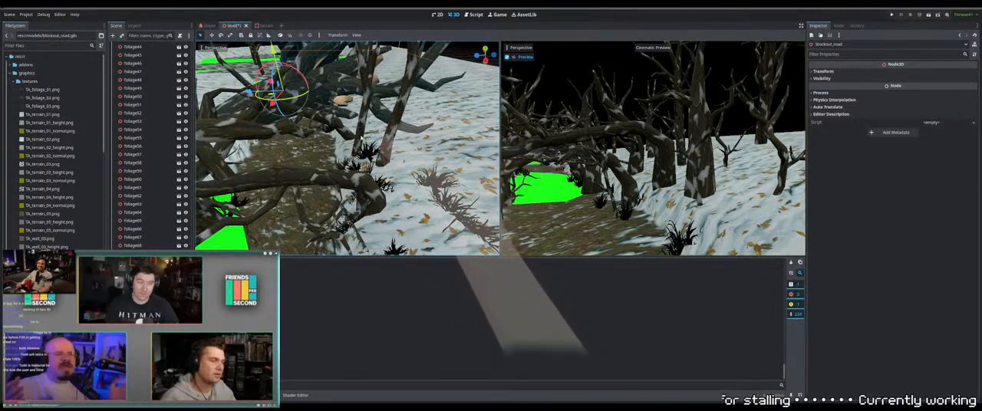
left_click(361, 139)
middle_click_drag(341, 82, 354, 135)
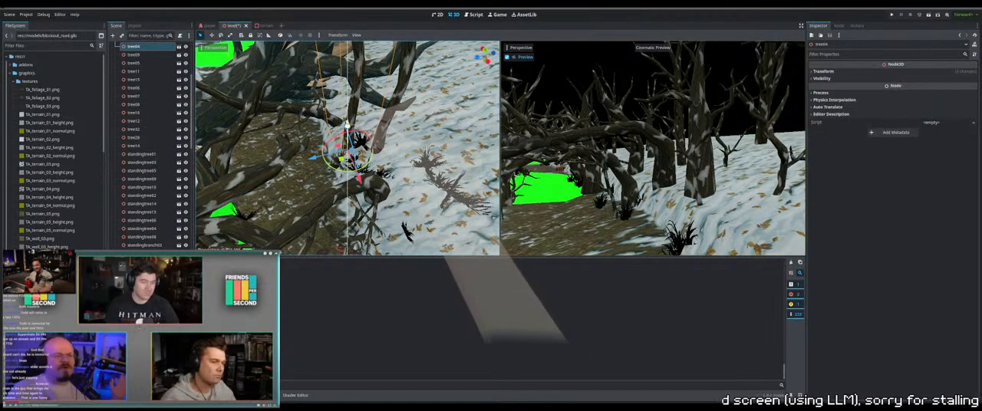
Adjust the height of the large fallen tree, bigtreedown, lying across the path
left_click(331, 138)
left_click(314, 92)
middle_click_drag(310, 76, 304, 43)
left_click_drag(349, 112, 349, 109)
middle_click_drag(347, 109, 292, 129)
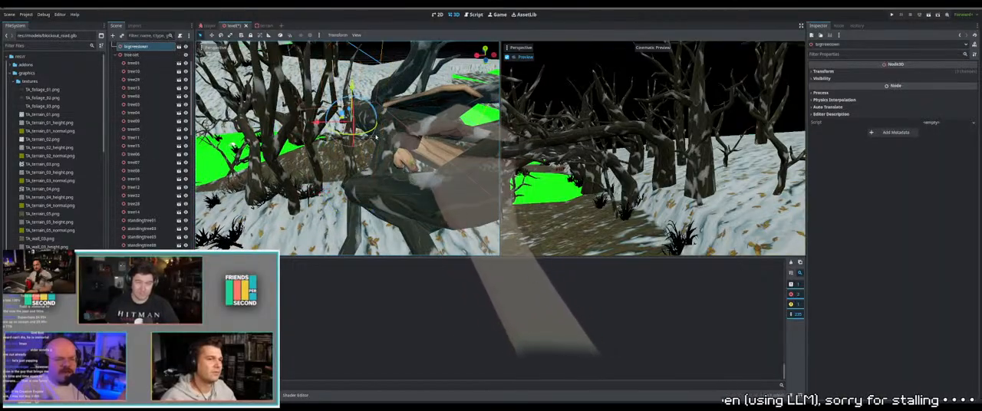
Reposition branch18 beside the large fallen tree
left_click(376, 135)
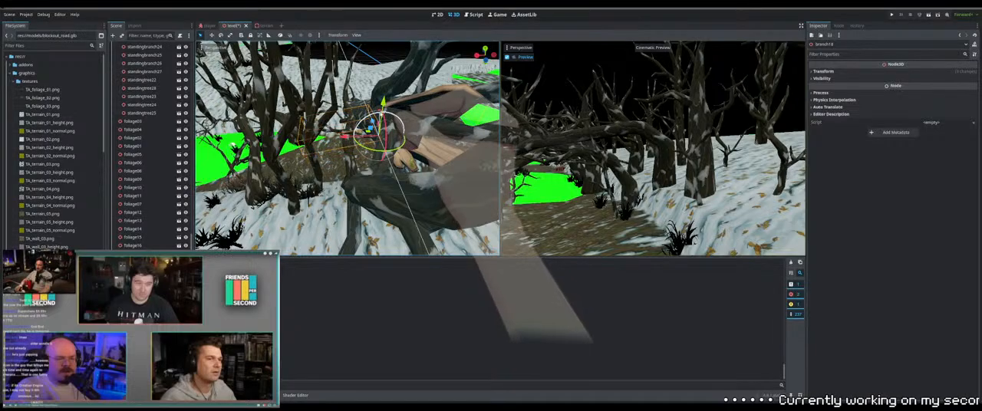
middle_click_drag(406, 138, 360, 135)
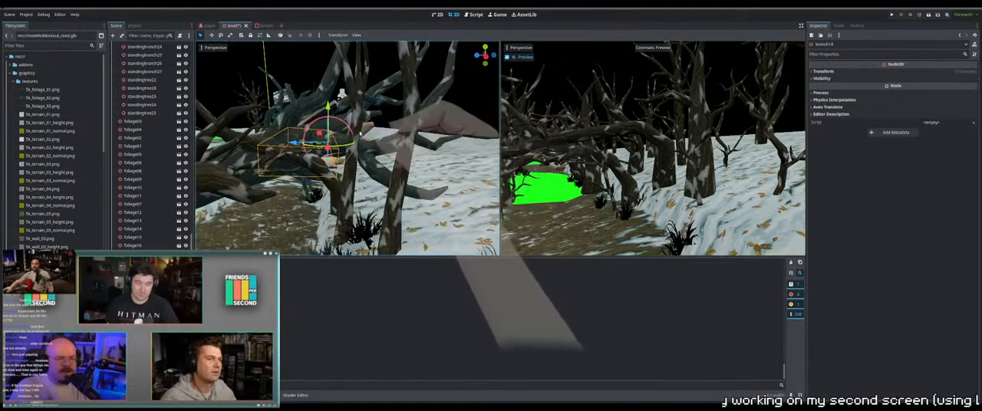
middle_click_drag(336, 191, 409, 201)
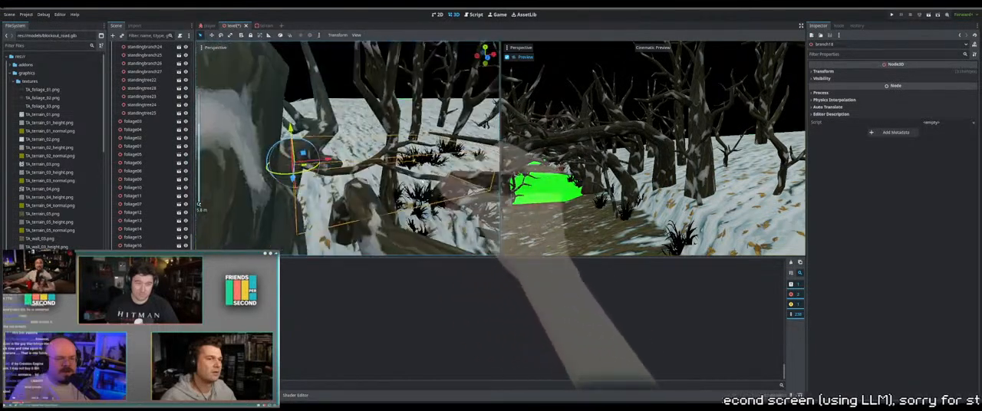
scroll(421, 182, "down", 5)
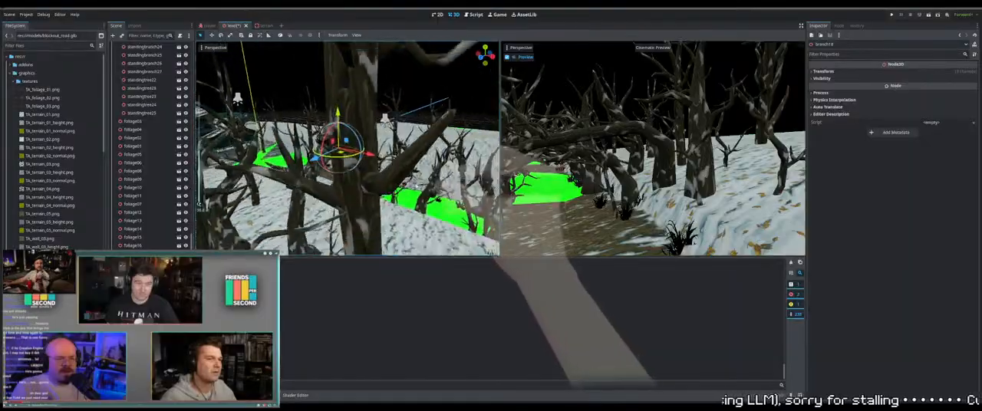
Select the two standing trees sunk into the outer snowy terrain and adjust their height together to meet the ground
middle_click_drag(418, 184, 469, 165, "shift")
scroll(445, 146, "down", 6)
middle_click_drag(384, 163, 401, 131)
scroll(359, 154, "down", 5)
scroll(333, 142, "up", 2)
left_click(418, 131)
left_click(419, 132, "shift")
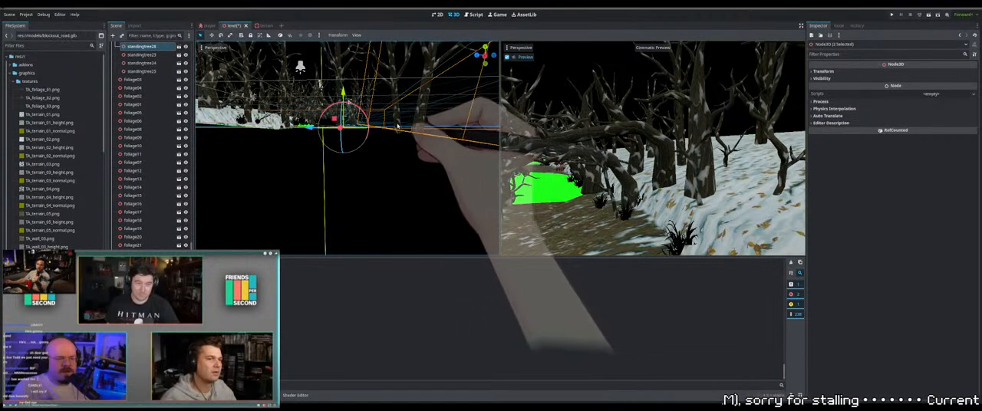
left_click(421, 124)
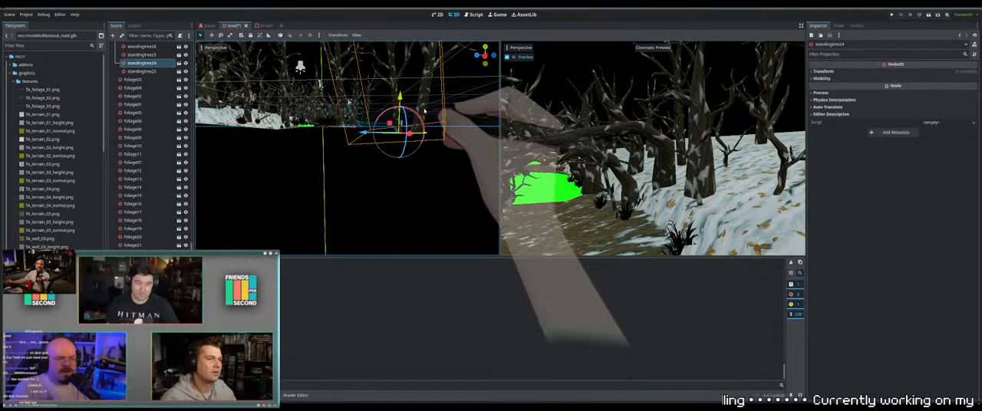
left_click(424, 111, "shift")
middle_click_drag(424, 111, 409, 148)
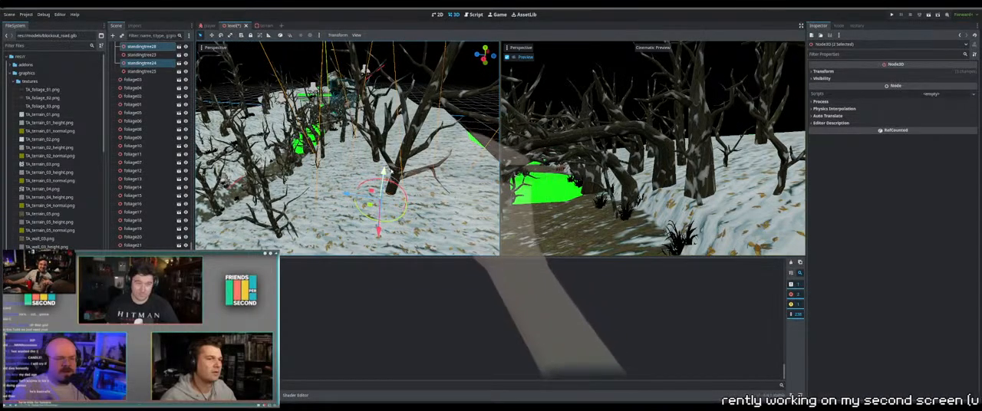
left_click_drag(383, 171, 388, 144)
Try to box-select the foliage along the green ground area from below the terrain and from above
middle_click_drag(386, 172, 342, 139)
scroll(352, 149, "up", 4)
left_click_drag(340, 123, 368, 171)
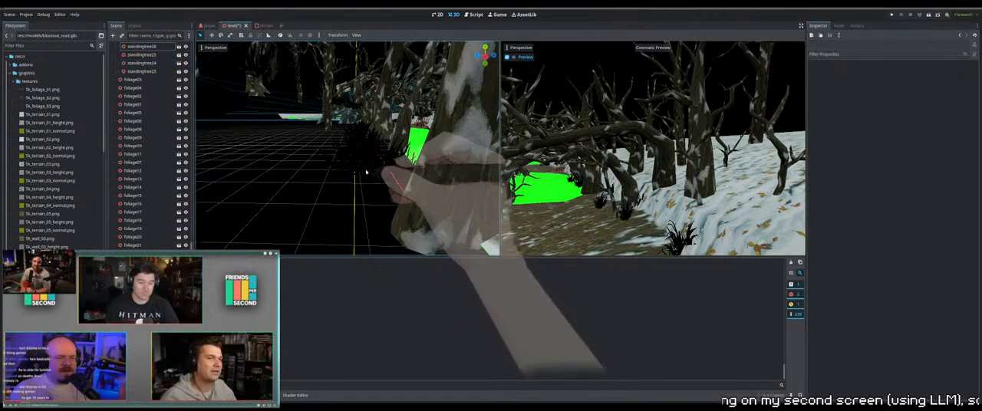
left_click_drag(434, 192, 290, 116)
middle_click_drag(380, 134, 384, 132)
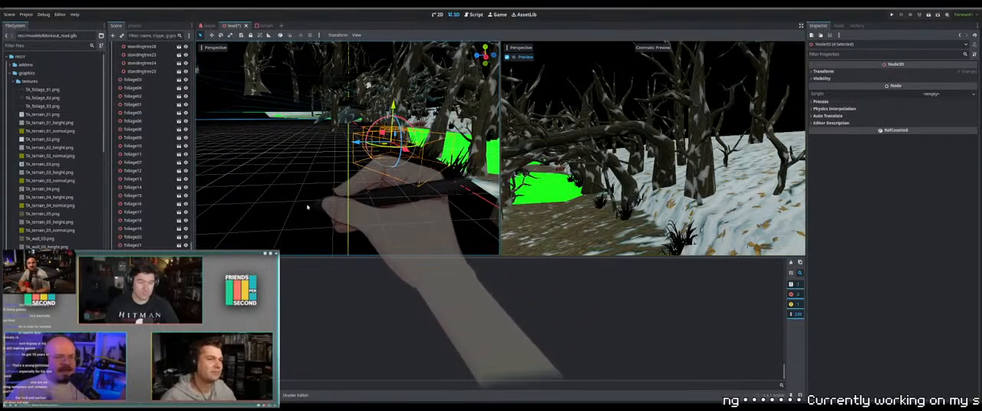
left_click_drag(309, 221, 491, 111)
middle_click_drag(440, 114, 431, 130)
scroll(432, 130, "down", 3)
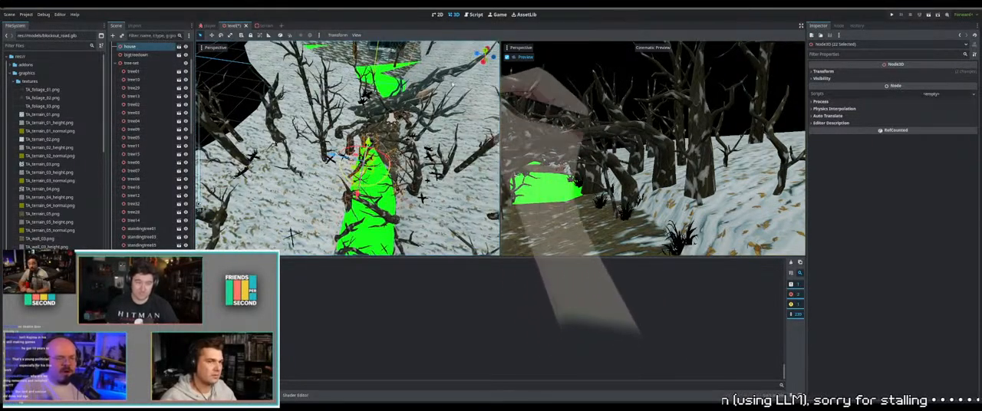
left_click_drag(488, 89, 387, 199)
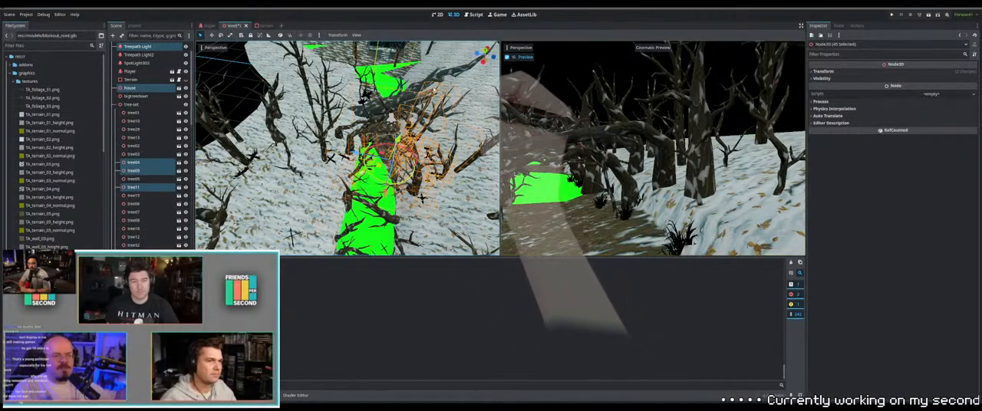
left_click(427, 100)
middle_click_drag(418, 101, 401, 48)
scroll(388, 112, "up", 5)
scroll(384, 113, "up", 3)
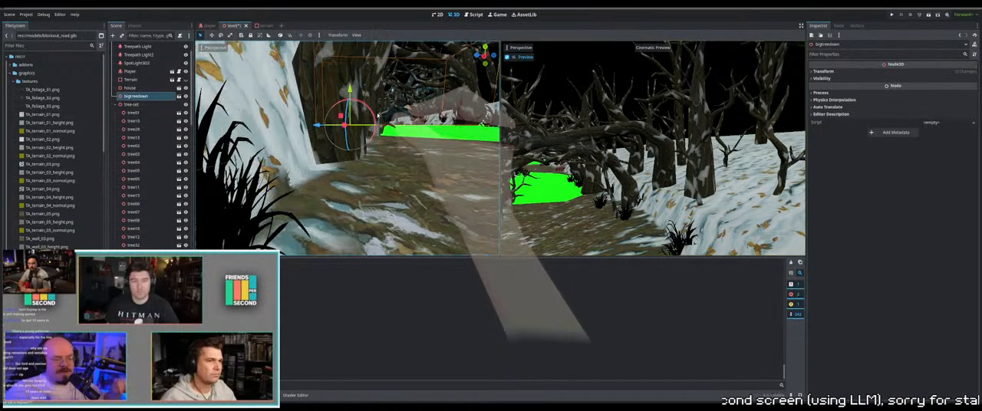
Box-select the foliage below the terrain around the green ground area and adjust its height as a group
middle_click_drag(405, 118, 366, 105)
middle_click_drag(314, 58, 320, 54)
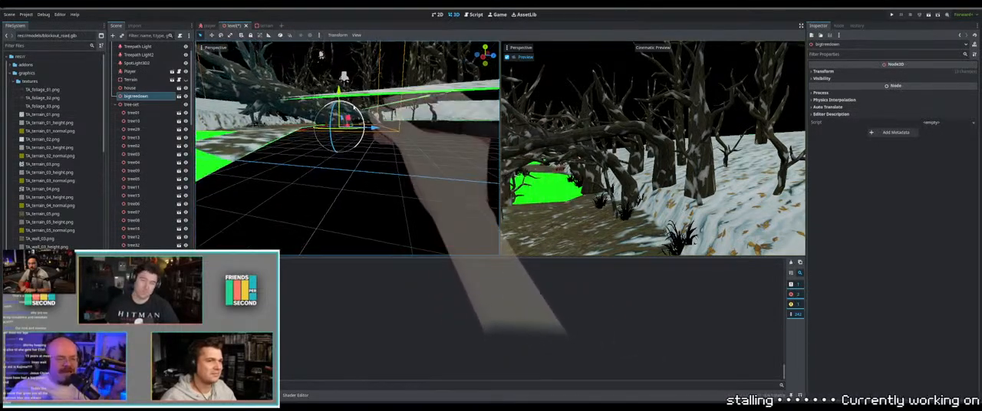
middle_click_drag(359, 120, 322, 139)
left_click_drag(322, 138, 317, 157)
left_click_drag(244, 166, 449, 116)
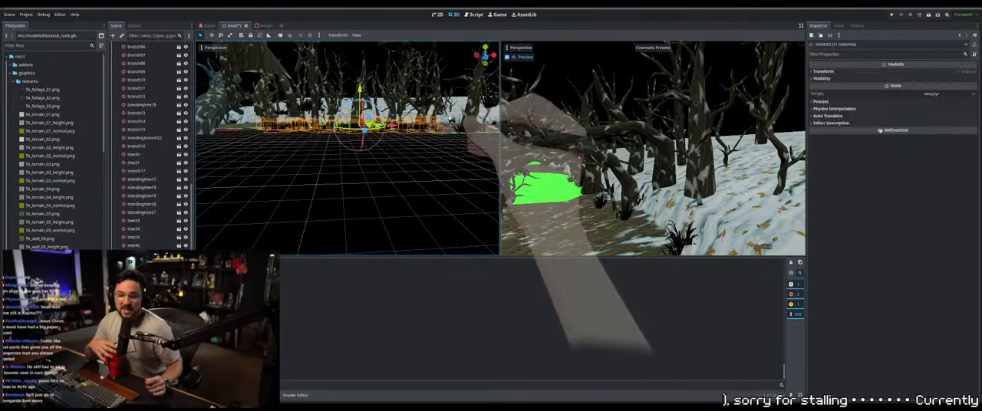
middle_click_drag(437, 119, 309, 149)
scroll(322, 147, "down", 2)
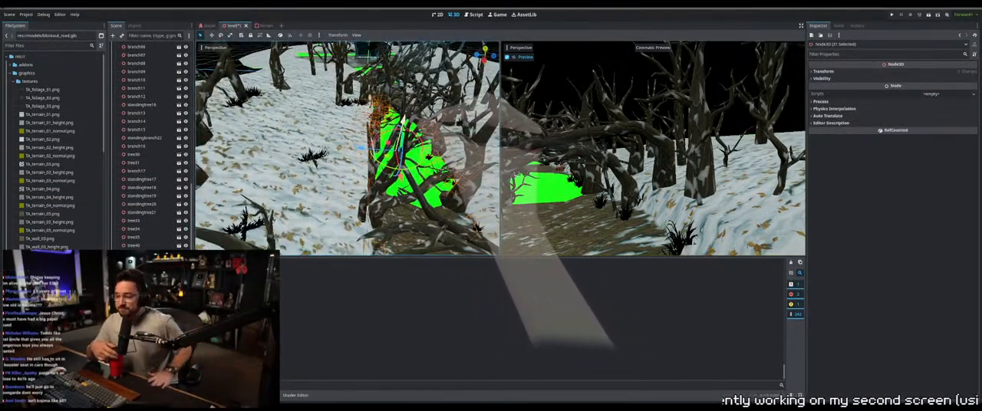
left_click_drag(406, 109, 408, 103)
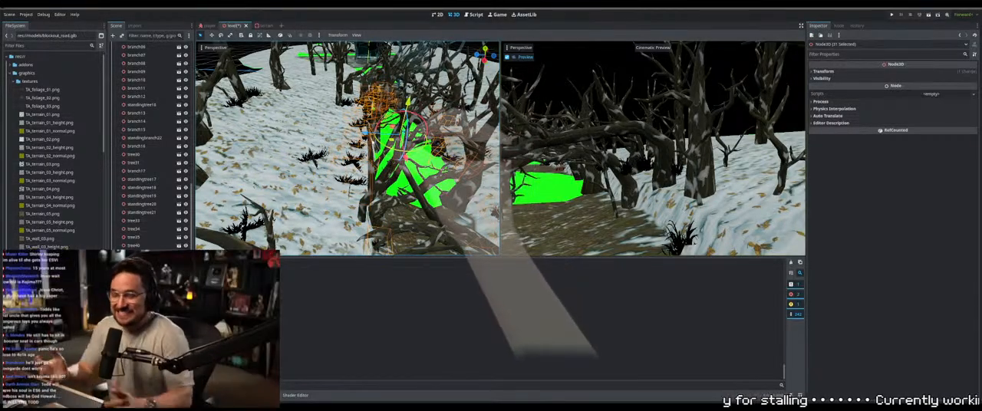
Box-select the smaller group of foliage along the snowy bank and adjust its height to match the green ground
left_click(395, 193)
middle_click_drag(395, 193, 407, 119)
scroll(408, 133, "up", 6)
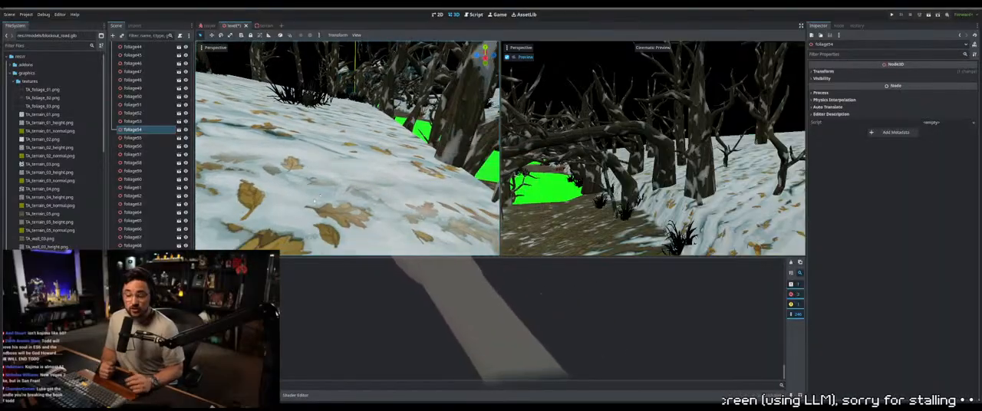
left_click_drag(396, 121, 306, 207)
left_click_drag(431, 100, 431, 101)
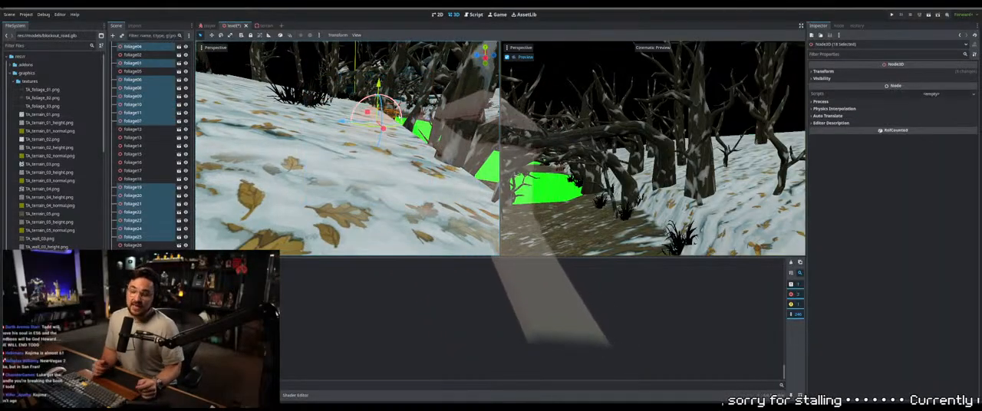
middle_click_drag(410, 102, 393, 98)
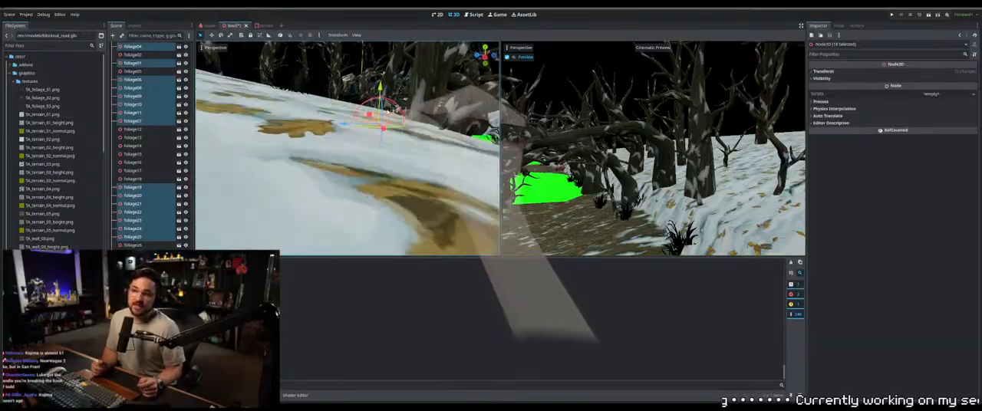
mouse_move(385, 132)
middle_mouse_down()
mouse_move(382, 159)
mouse_move(395, 136)
middle_mouse_up()
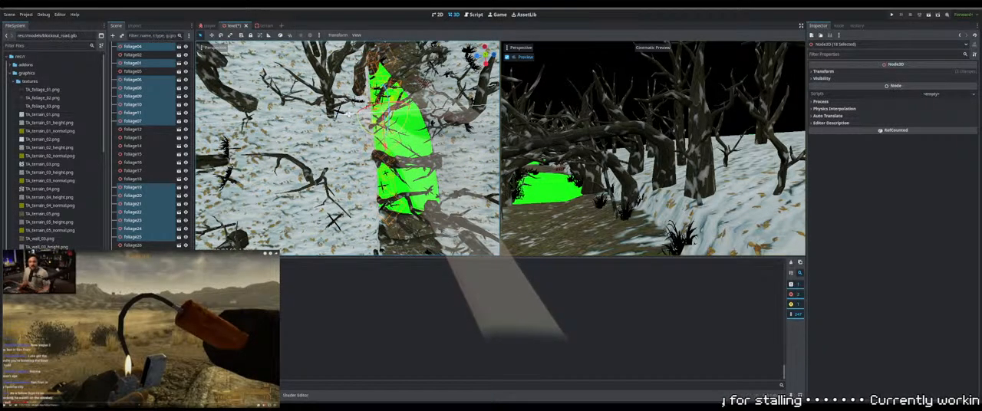
Select foliage11 and foliage07 on the green ground area in turn and adjust each clump's height to meet the surface
middle_click_drag(385, 144, 328, 93)
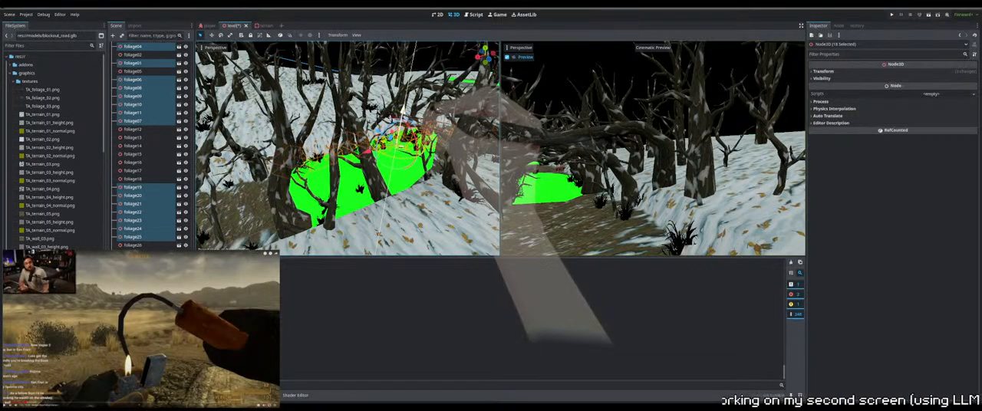
middle_click_drag(444, 158, 453, 164)
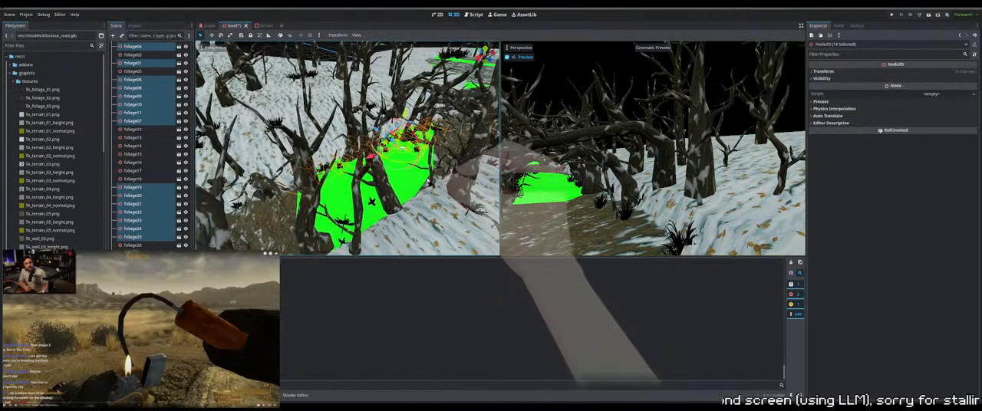
left_click(428, 155)
scroll(415, 148, "up", 6)
mouse_move(405, 136)
middle_mouse_down()
mouse_move(408, 145)
mouse_move(371, 114)
mouse_move(422, 122)
mouse_move(407, 142)
middle_mouse_up()
scroll(424, 125, "down", 5)
scroll(411, 128, "up", 4)
left_click(404, 146)
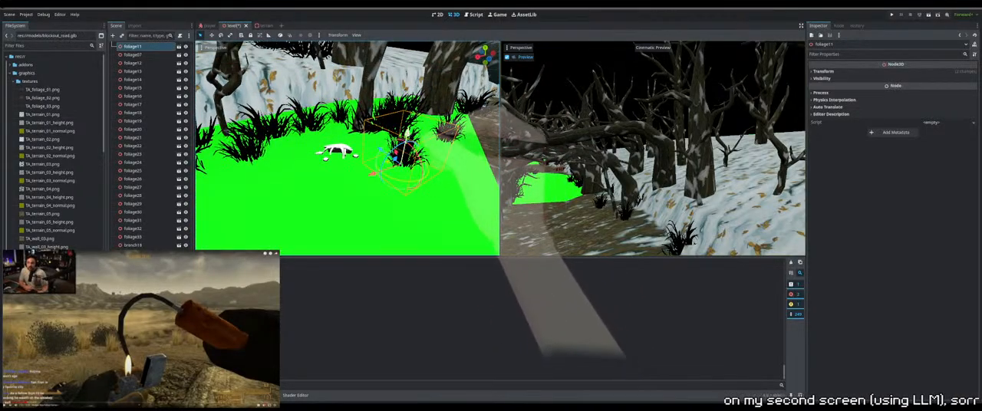
left_click(448, 131)
left_click_drag(455, 109, 455, 113)
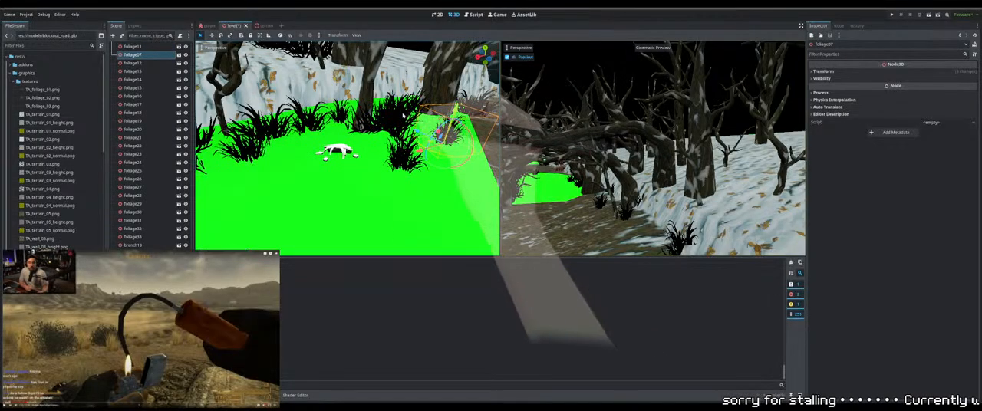
Select foliage20 near the fallen branch and adjust its height to sit on the green ground
left_click(396, 116)
middle_click_drag(396, 117, 418, 131)
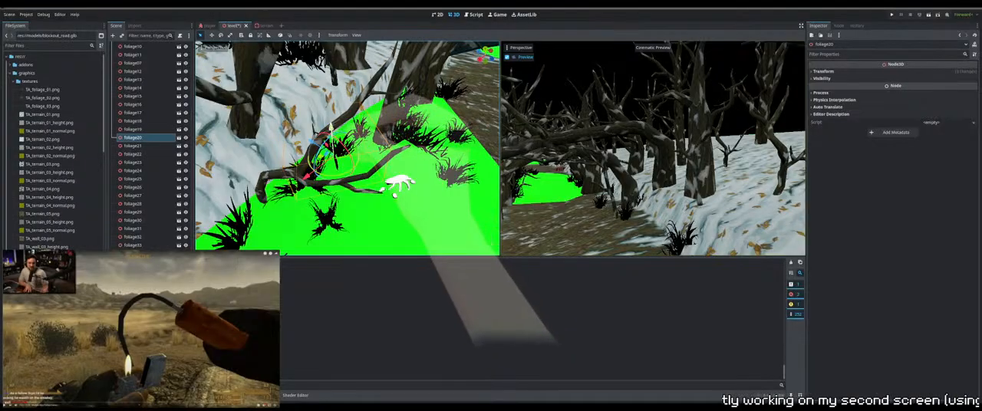
left_click_drag(332, 129, 332, 131)
middle_click_drag(338, 139, 353, 155)
scroll(353, 137, "down", 2)
Reposition foliage08 along the edge between the green ground and the snowy bank, fitting its height to the surface
left_click(335, 143)
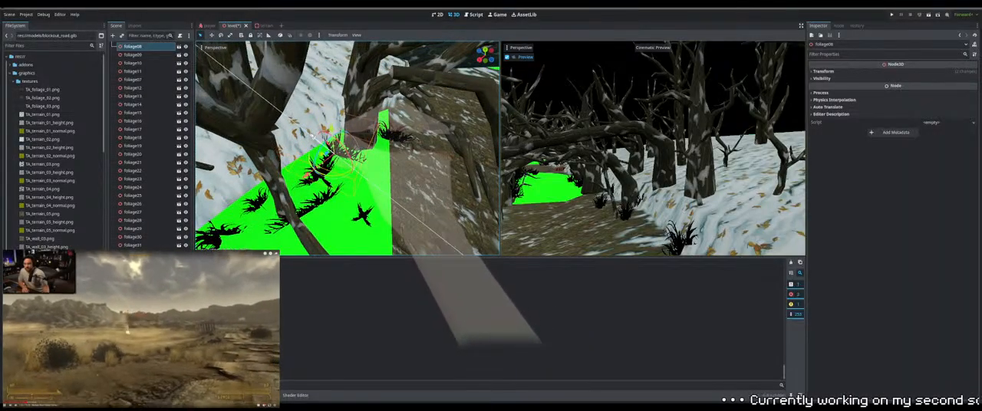
left_click_drag(304, 127, 324, 107)
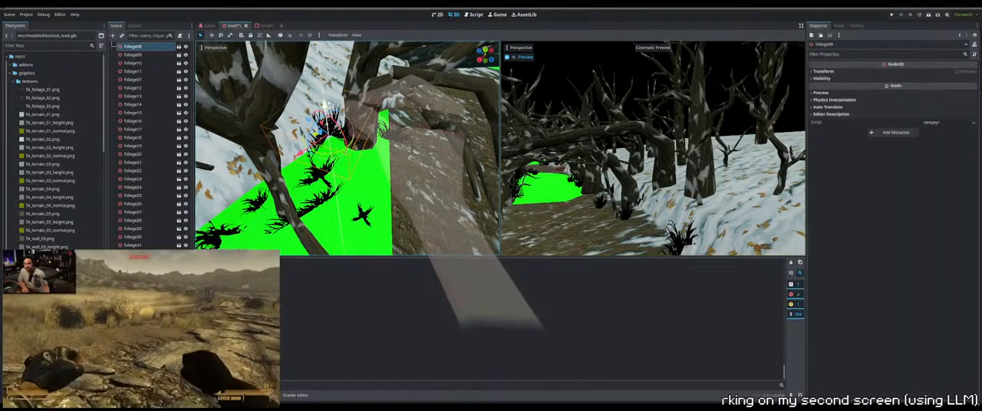
left_click_drag(347, 145, 351, 152)
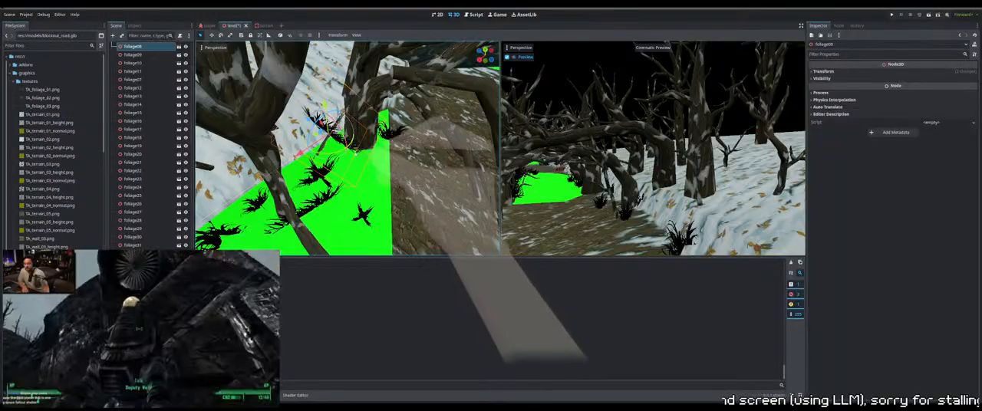
middle_click_drag(351, 153, 382, 99)
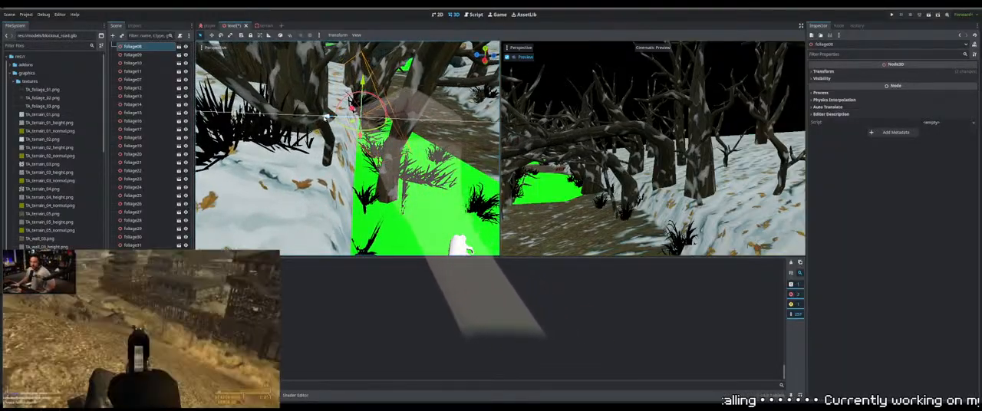
middle_click_drag(407, 146, 342, 152)
Find foliage24 from below the terrain and move it up onto the edge of the green ground beside the snowy bank
scroll(375, 171, "down", 5)
left_click(364, 170)
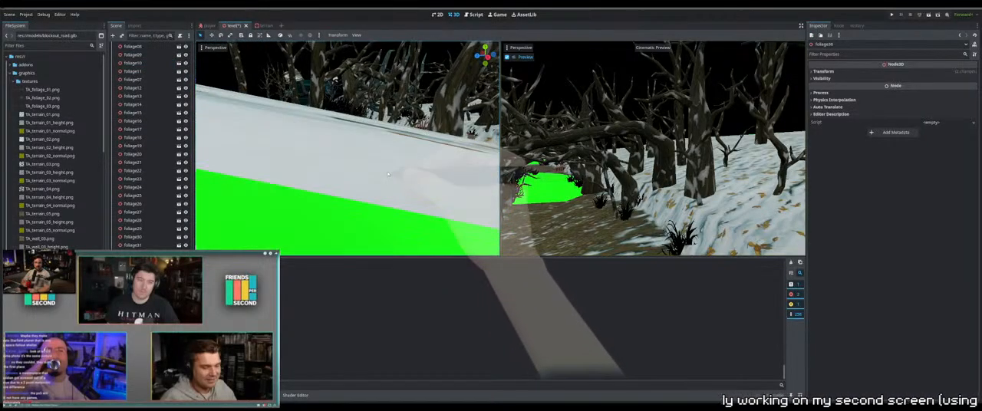
left_click(477, 158)
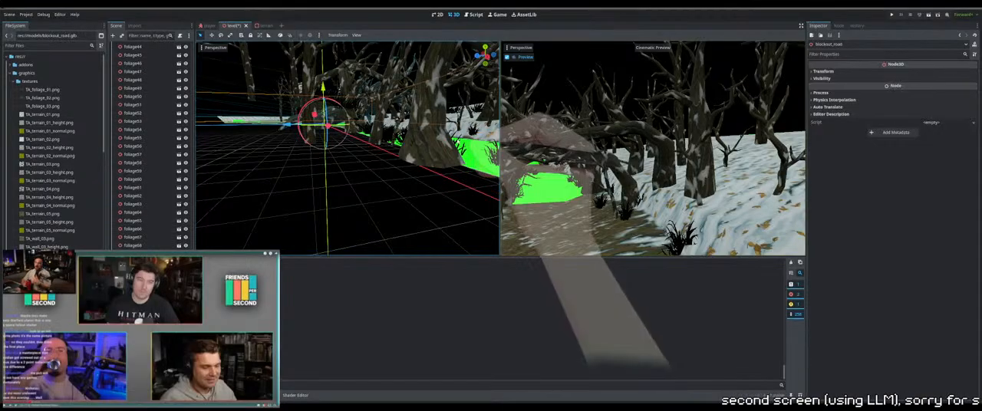
left_click(426, 145)
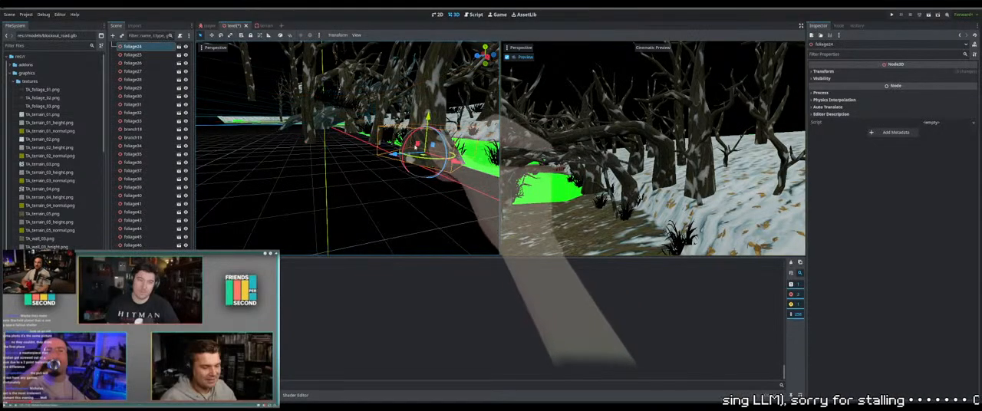
key("f")
middle_click_drag(426, 147, 458, 165)
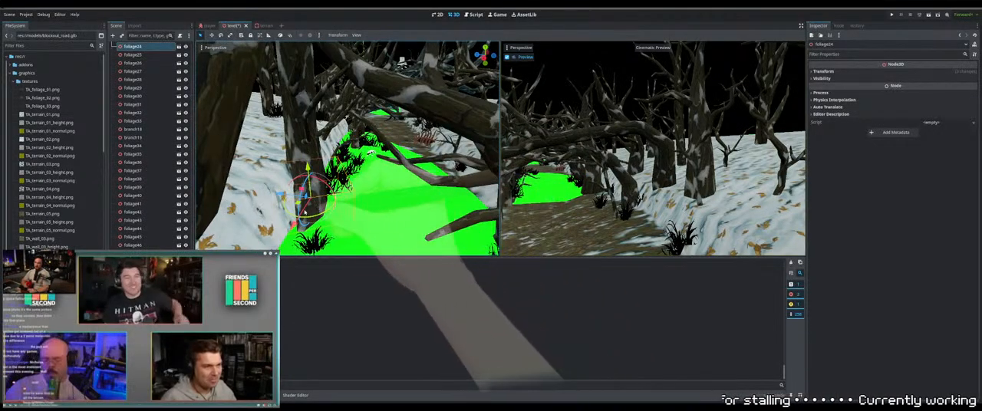
mouse_move(293, 197)
left_mouse_down()
mouse_move(305, 198)
mouse_move(293, 197)
left_mouse_up()
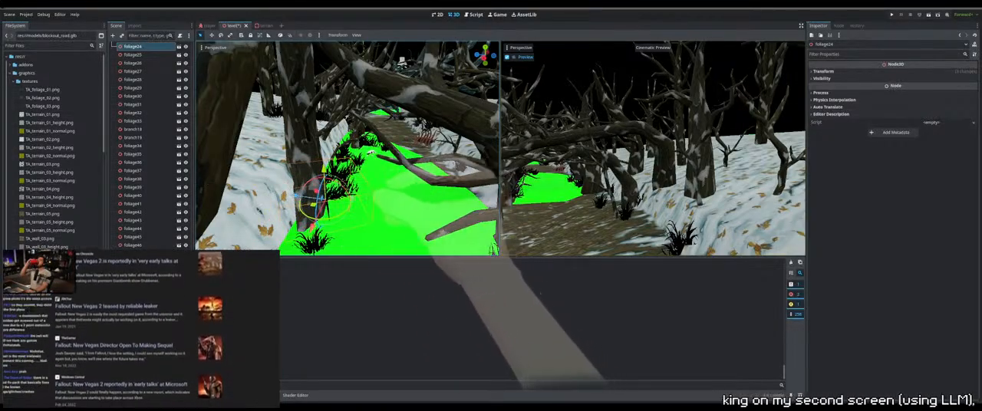
middle_click_drag(371, 152, 326, 211)
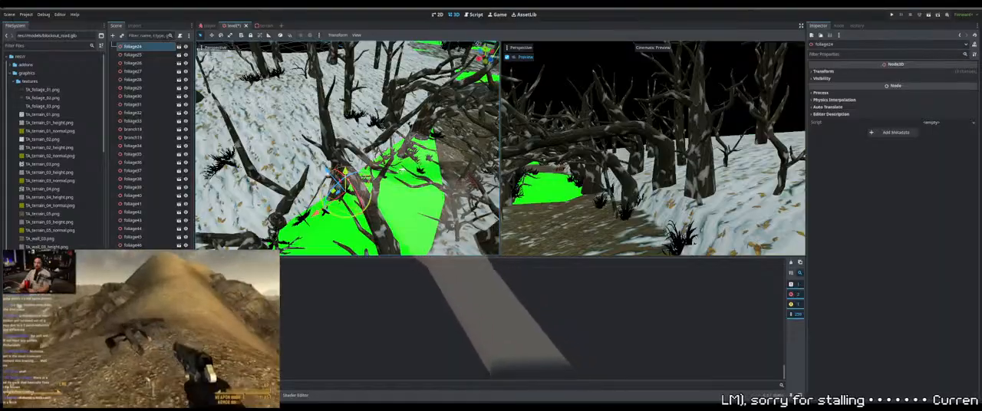
left_click_drag(332, 178, 341, 189)
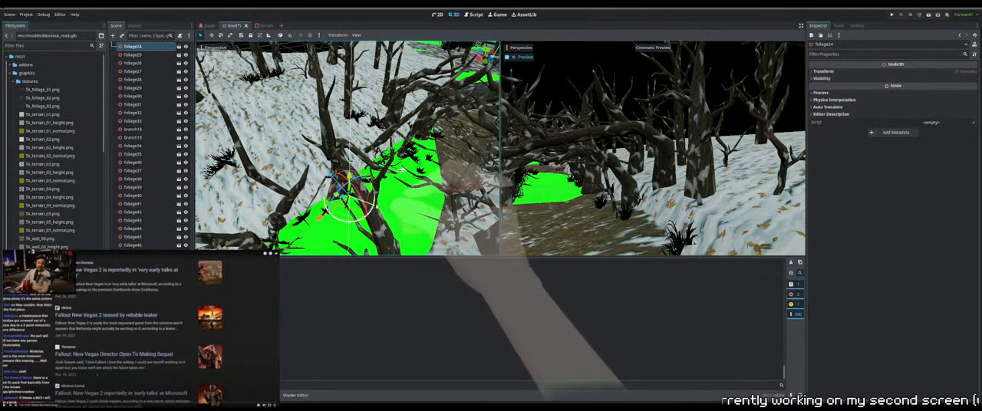
Box-select the foliage hanging below the terrain beside the path and adjust its height as a group to the snow surface
middle_click_drag(385, 192, 390, 140)
scroll(379, 151, "down", 2)
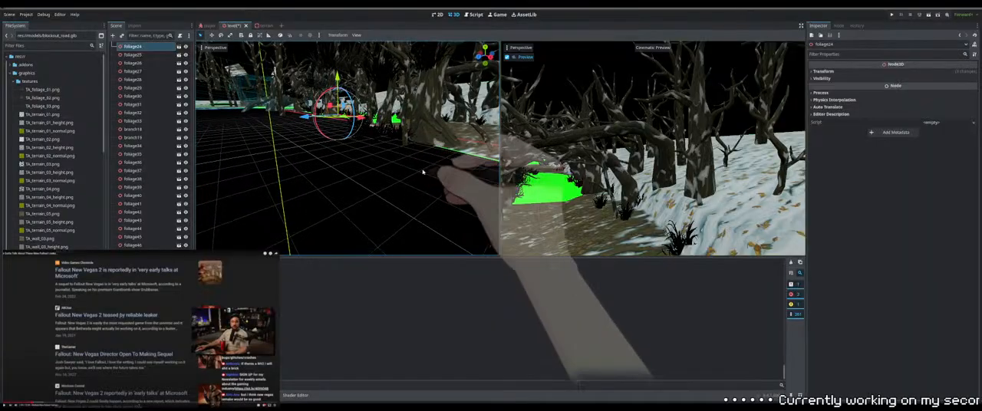
left_click_drag(425, 171, 344, 121)
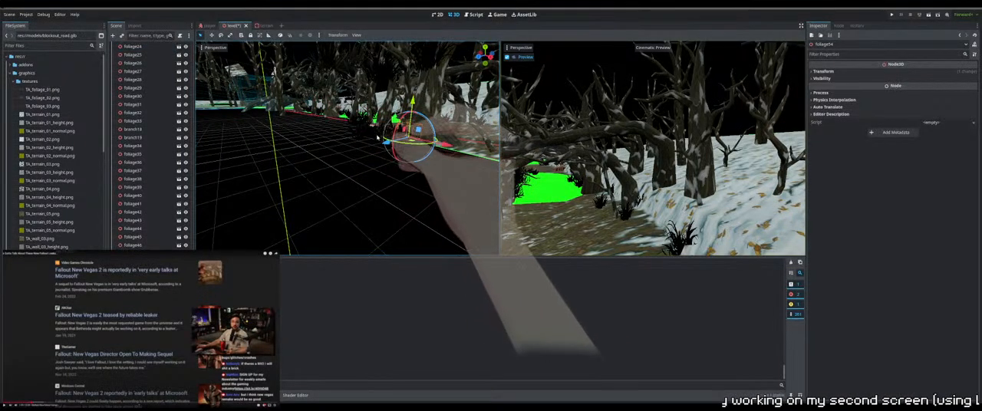
middle_click_drag(378, 138, 389, 150)
left_click_drag(441, 207, 343, 119)
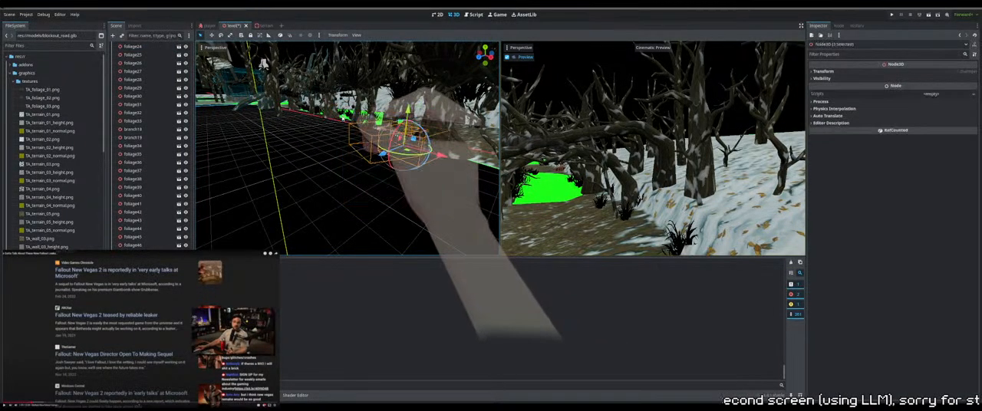
middle_click_drag(369, 148, 364, 156)
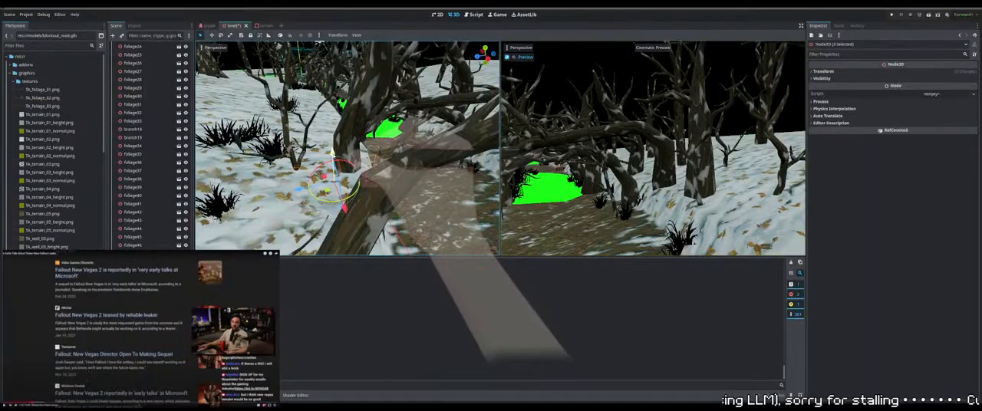
left_click_drag(333, 100, 333, 103)
middle_click_drag(333, 103, 365, 129)
key("f")
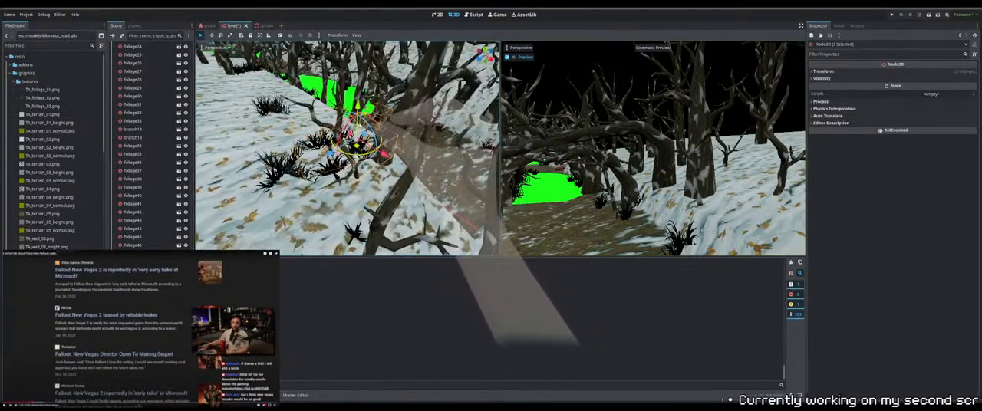
Adjust the height of foliage55 and foliage56 individually so they sit on the snow beside the path
left_click(430, 178)
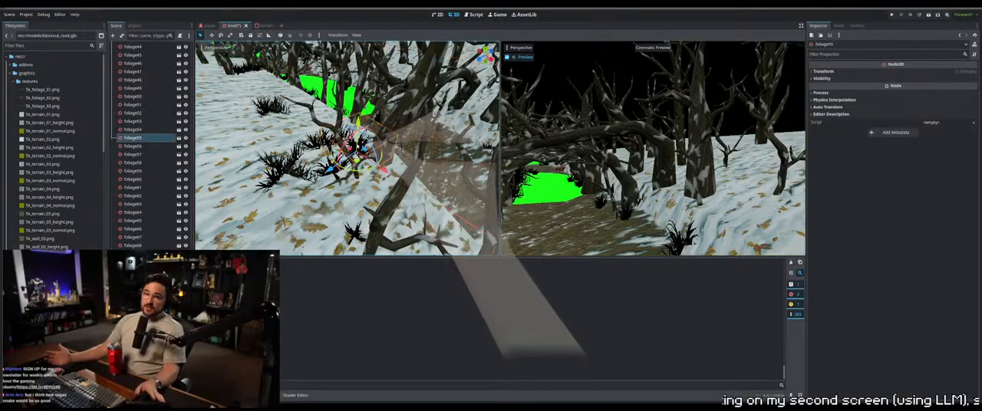
left_click_drag(359, 127, 356, 132)
middle_click_drag(334, 132, 407, 120)
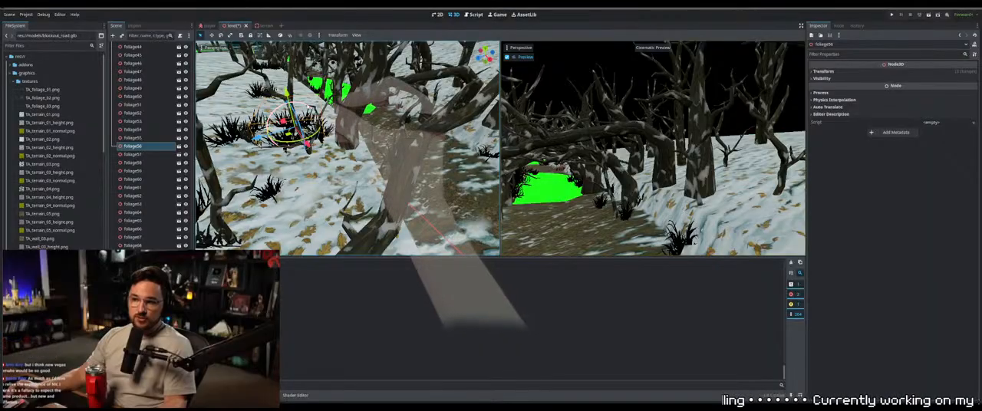
left_click_drag(287, 92, 287, 95)
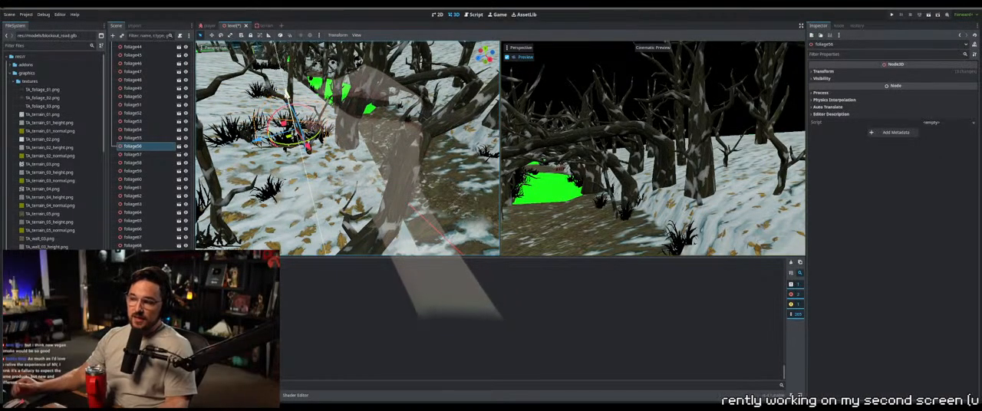
left_click(310, 137)
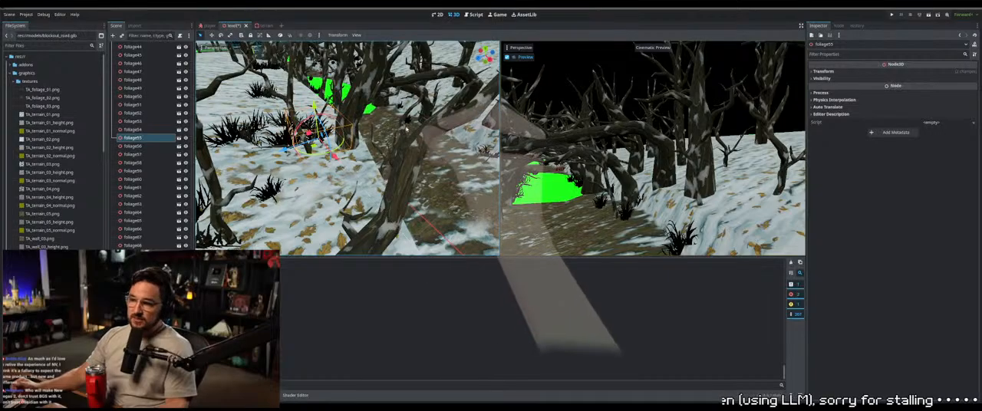
Box-select the foliage sunk below the dirt path, extend the selection to the farther clumps, and adjust their height together
middle_click_drag(415, 128, 419, 80)
scroll(408, 149, "up", 3)
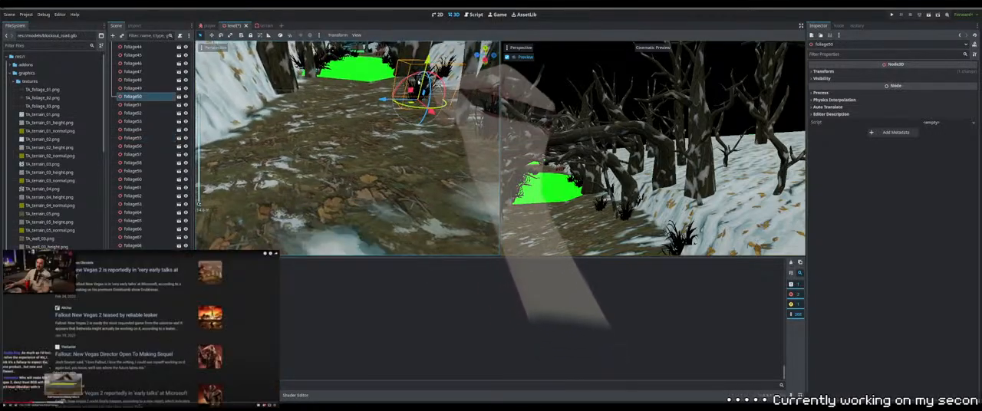
left_click_drag(403, 83, 407, 81)
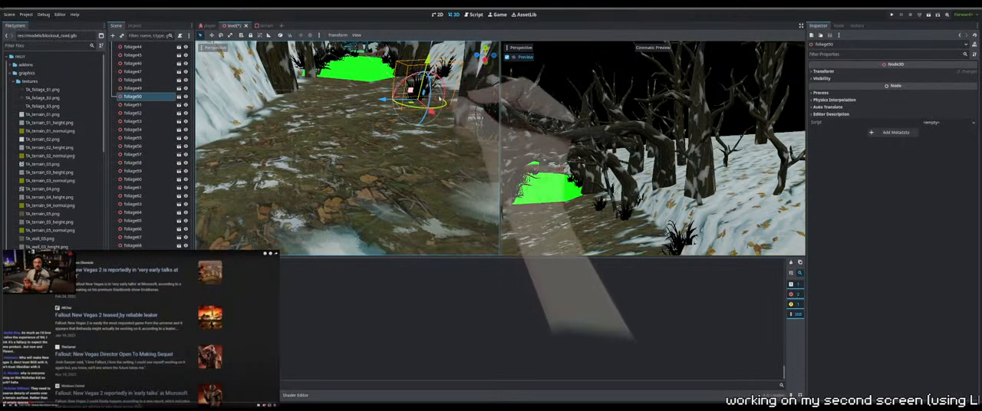
middle_click_drag(407, 81, 406, 111)
scroll(432, 111, "down", 5)
left_click_drag(407, 143, 300, 172)
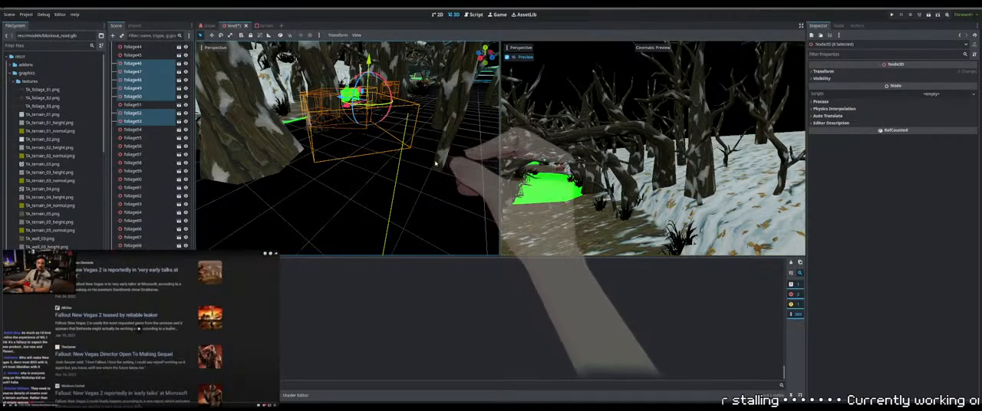
left_click_drag(438, 187, 396, 106)
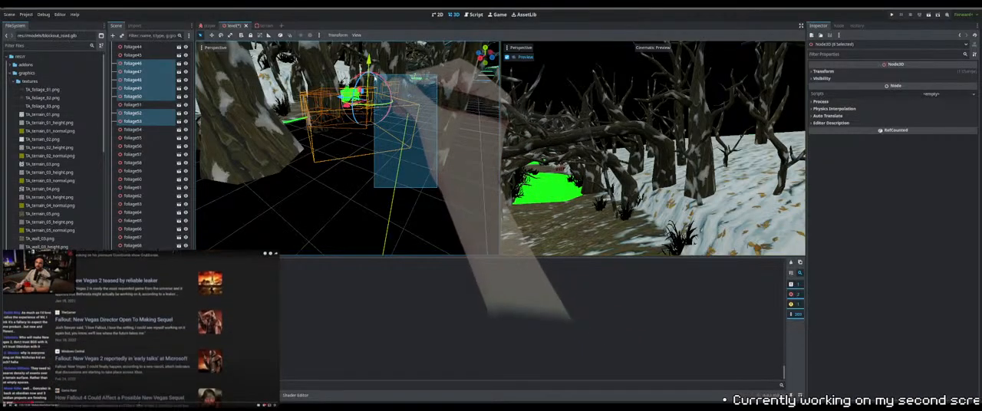
left_click_drag(374, 77, 373, 75, "shift")
middle_click_drag(383, 80, 443, 106)
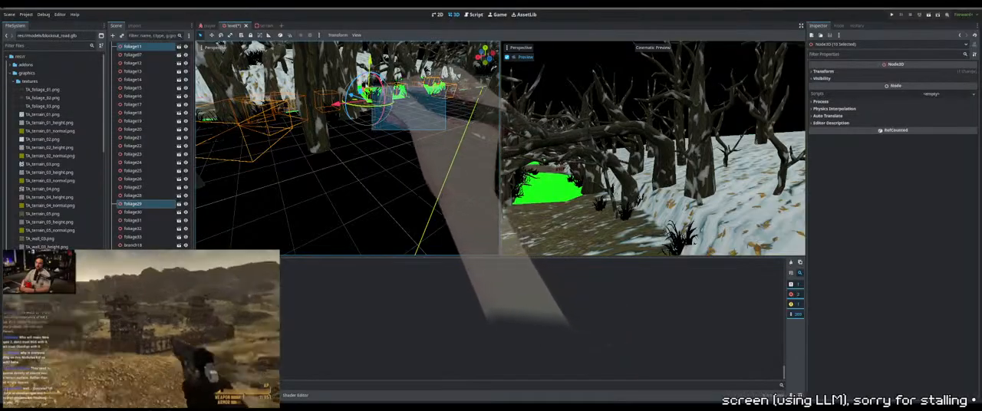
middle_click_drag(442, 106, 409, 159)
scroll(379, 153, "up", 3)
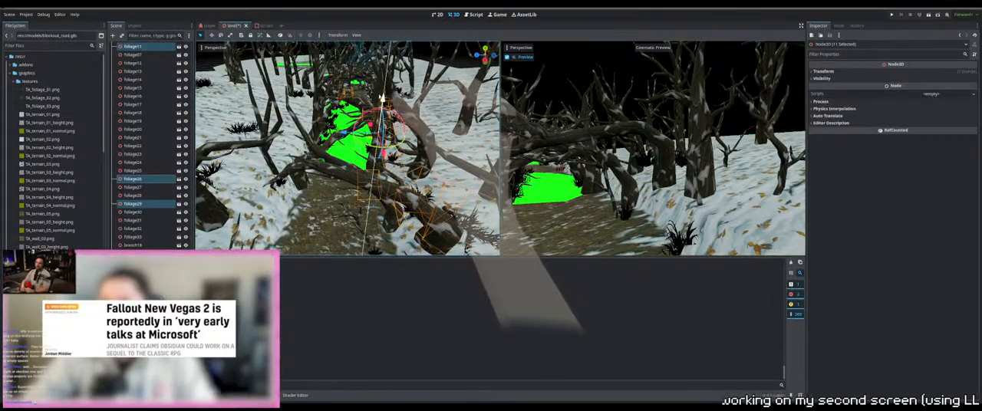
middle_click_drag(410, 152, 383, 154)
Reposition foliage50 and foliage49 individually so they sit on the ground along the edge of the dirt path
left_click(349, 183)
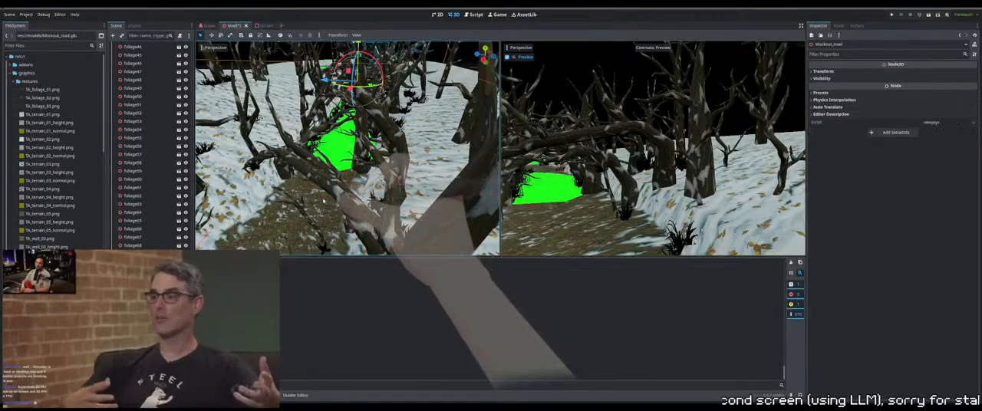
middle_click_drag(349, 183, 355, 167)
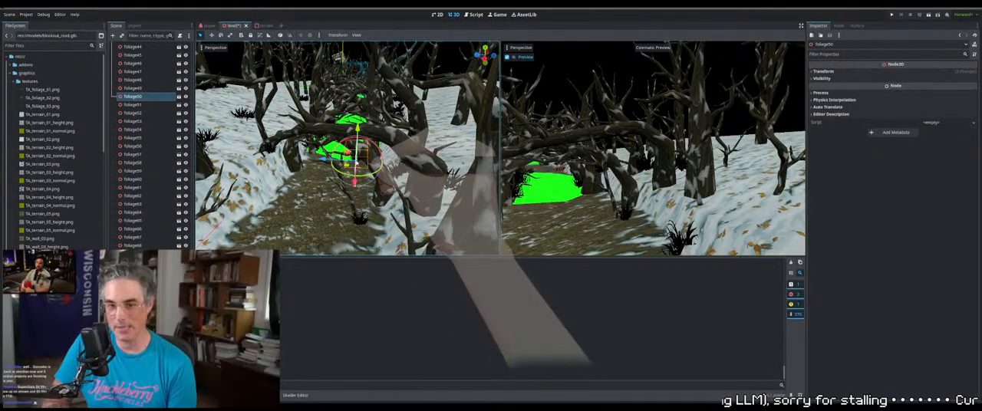
left_click(391, 181)
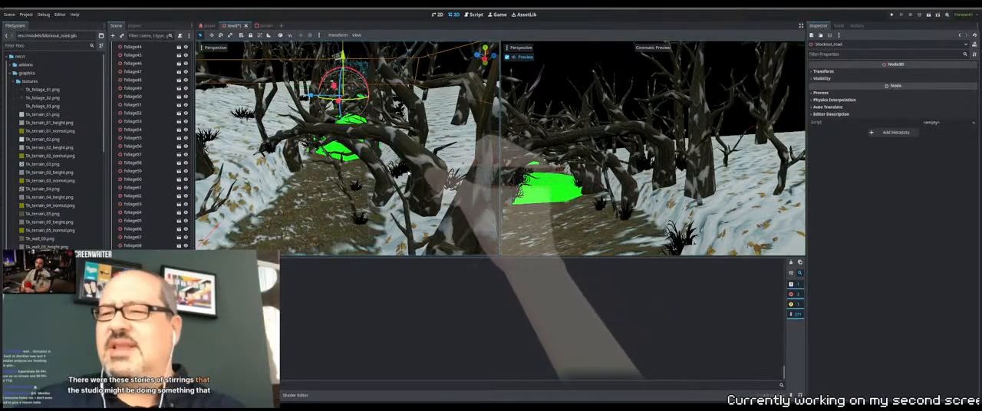
left_click(400, 189)
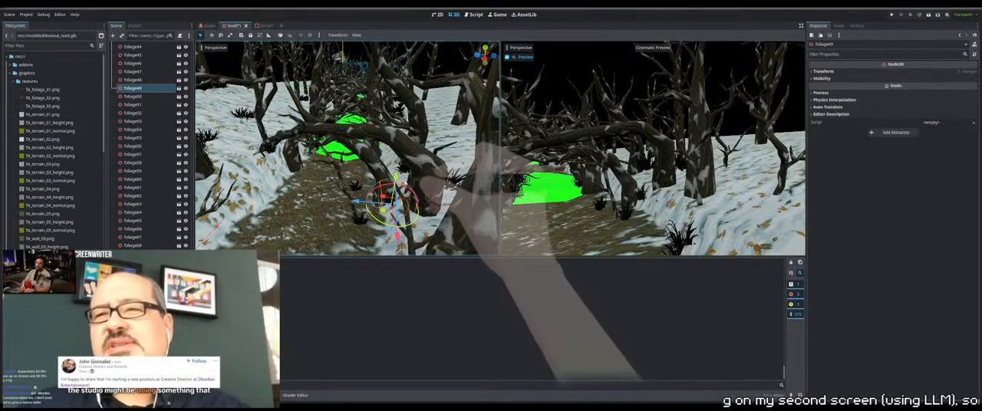
right_click_drag(401, 189, 443, 132)
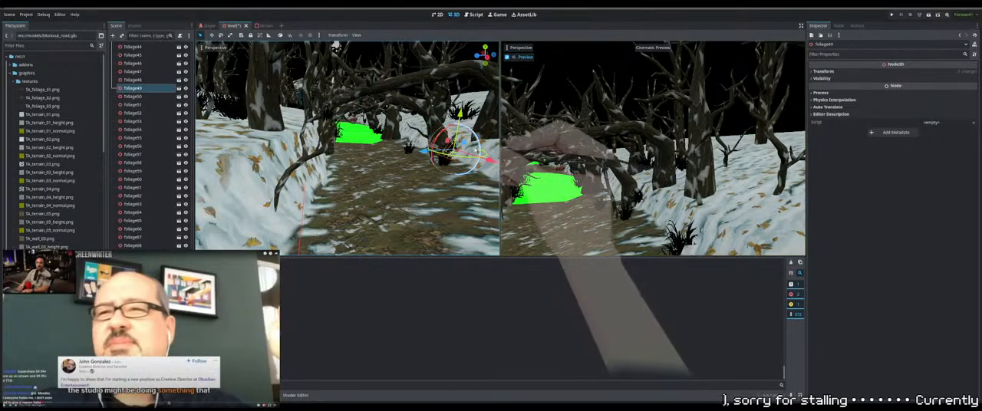
right_click_drag(443, 132, 375, 167)
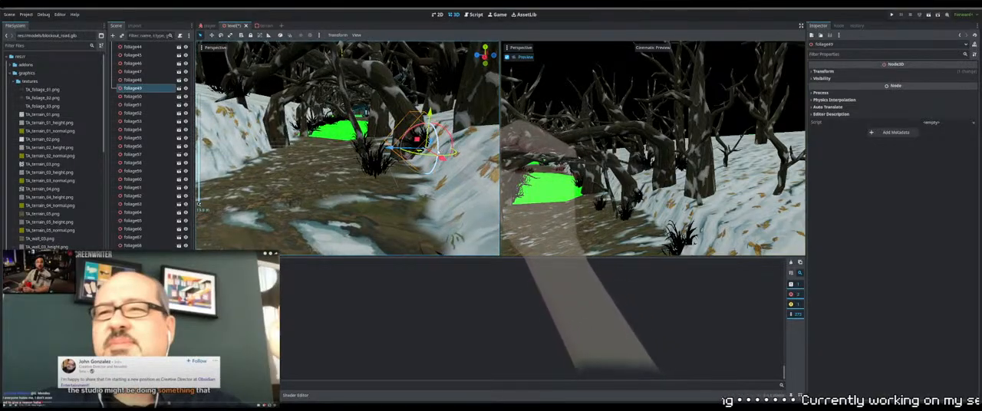
Shift foliage64 and standingbranch20 sideways from the dirt path toward the snowy bank
left_click(376, 168)
left_click_drag(339, 175, 354, 177)
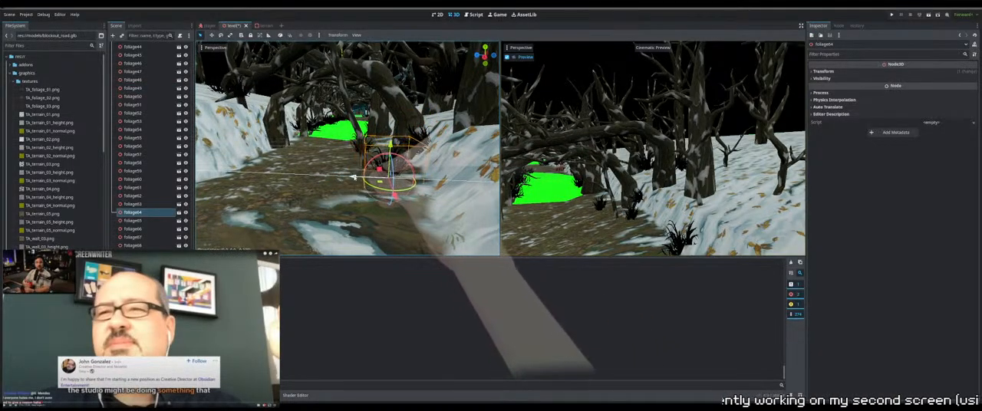
left_click(364, 149)
right_click_drag(365, 152, 368, 181)
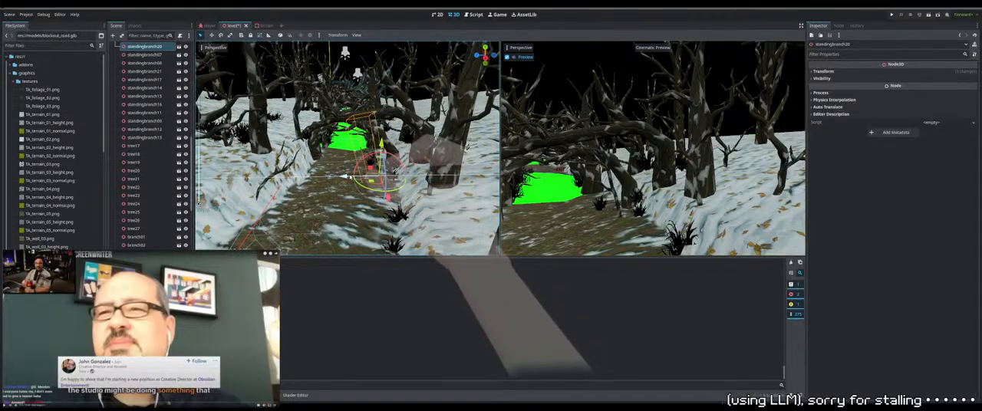
left_click_drag(346, 176, 368, 177)
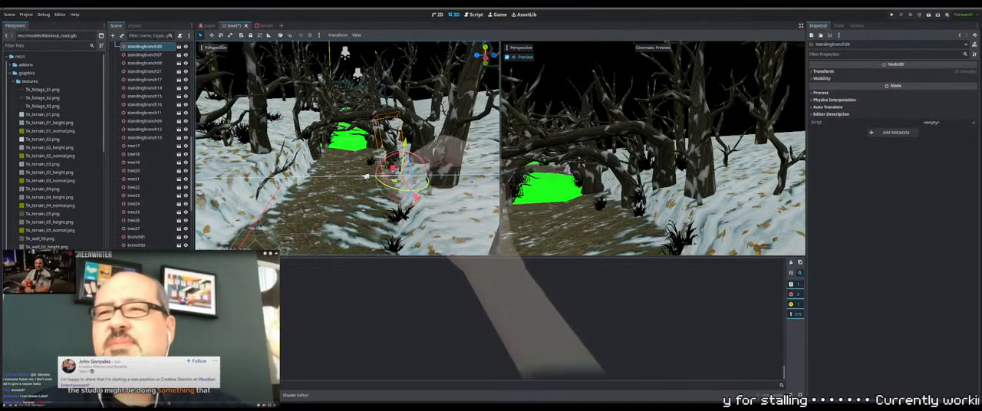
middle_click_drag(369, 178, 368, 160)
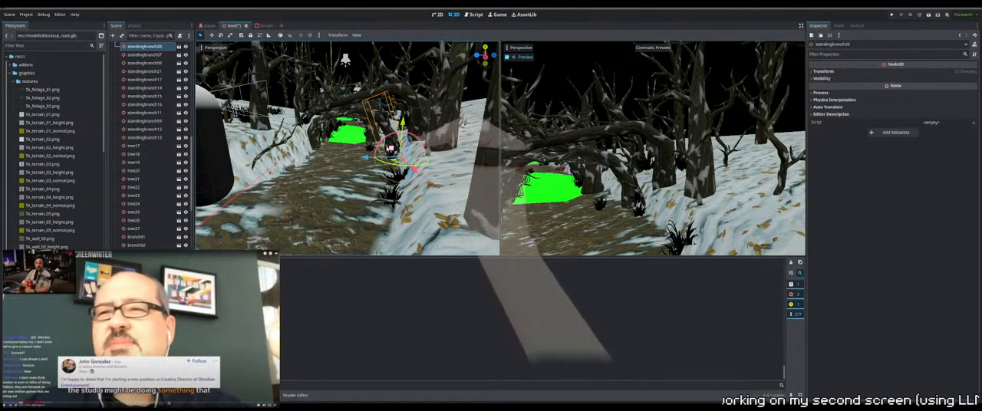
Reposition foliage50 beside the path and adjust the height of foliage45 to the snow surface on the bank
scroll(390, 149, "up", 5)
left_click(400, 151)
mouse_move(400, 154)
middle_mouse_down()
mouse_move(399, 140)
mouse_move(399, 159)
middle_mouse_up()
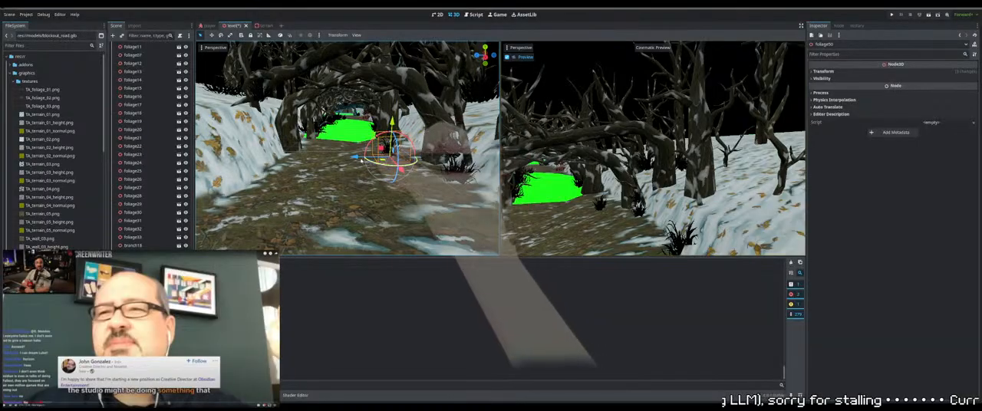
mouse_move(378, 148)
middle_mouse_down()
mouse_move(391, 152)
mouse_move(342, 143)
mouse_move(382, 146)
middle_mouse_up()
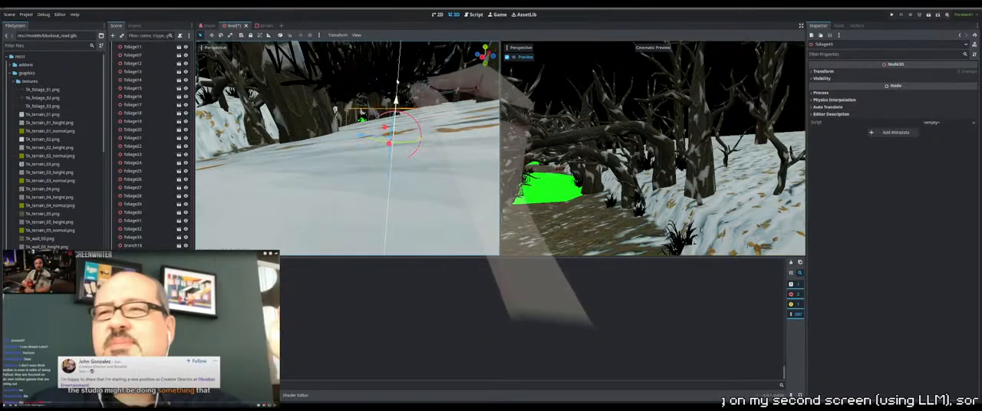
left_click_drag(398, 73, 397, 77)
middle_click_drag(398, 78, 399, 122)
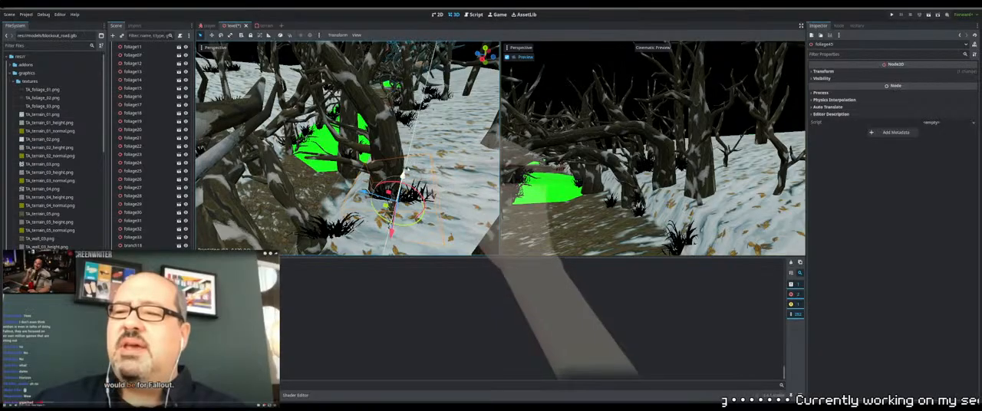
middle_click_drag(402, 173, 420, 160)
Adjust foliage26 and foliage52 individually to fit the snowy slope next to the green ground
left_click(395, 138)
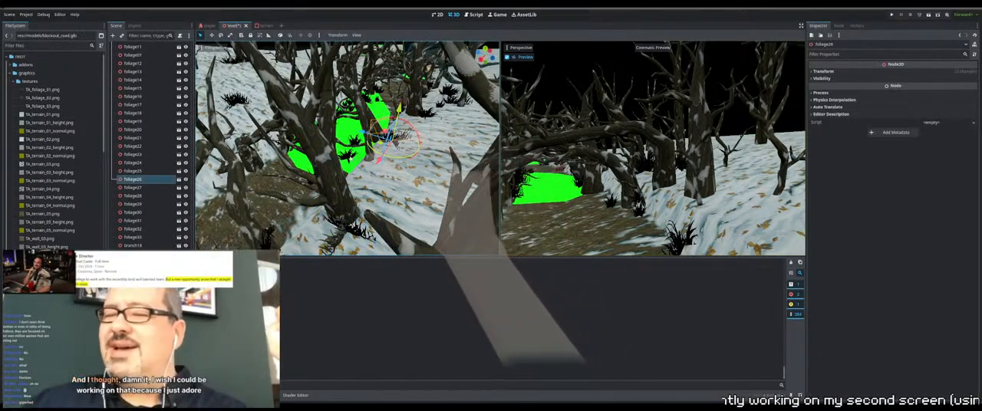
middle_click_drag(318, 115, 301, 152)
left_click(296, 150)
left_click_drag(297, 151, 309, 163)
middle_click_drag(309, 163, 396, 161)
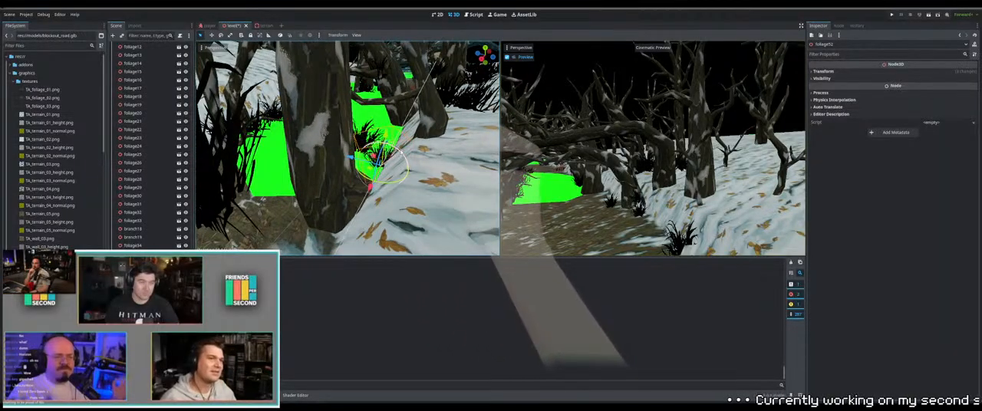
left_click_drag(397, 148, 403, 160)
middle_click_drag(402, 160, 345, 181)
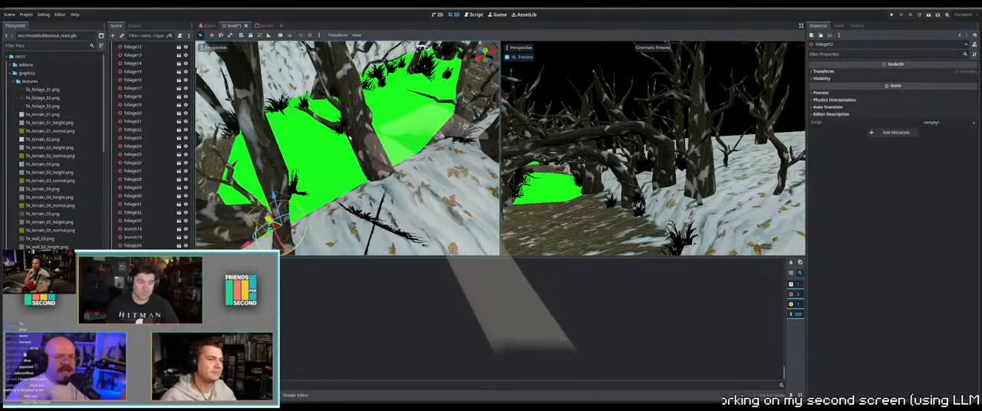
scroll(345, 180, "down", 3)
Adjust foliage29 and foliage28 so they rest on the snowy bank beside the green ground
left_click(427, 143)
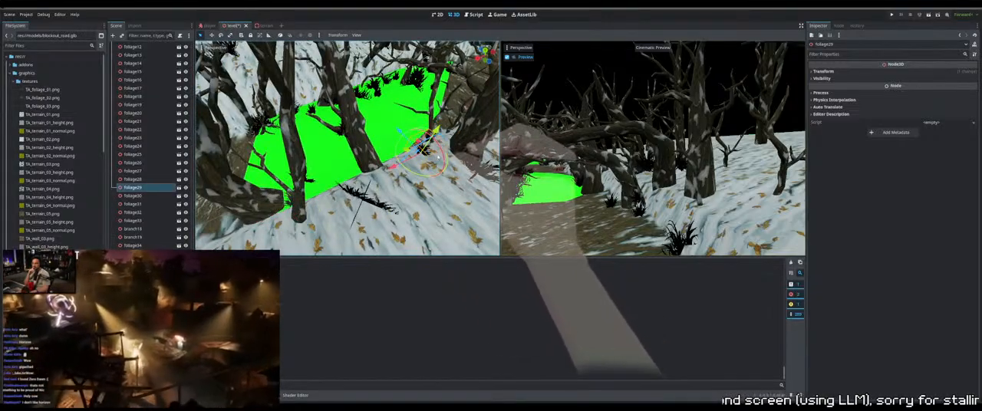
middle_click_drag(426, 144, 470, 165)
scroll(469, 164, "up", 3)
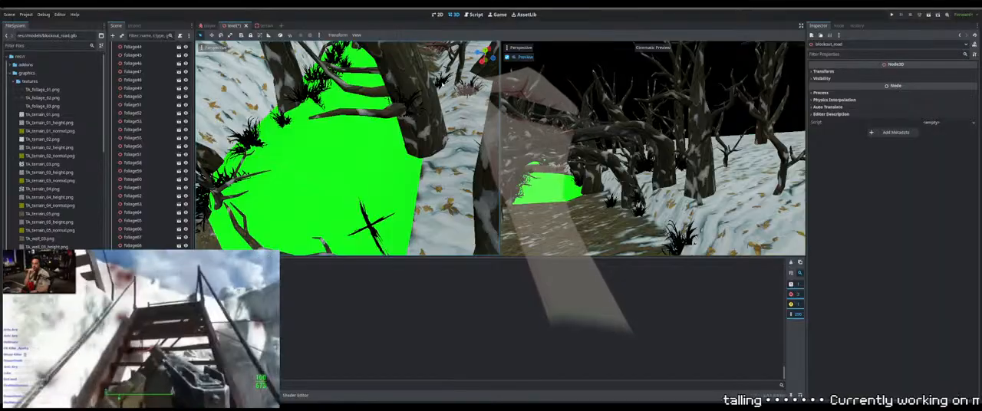
middle_click_drag(433, 93, 460, 115)
left_click(473, 125)
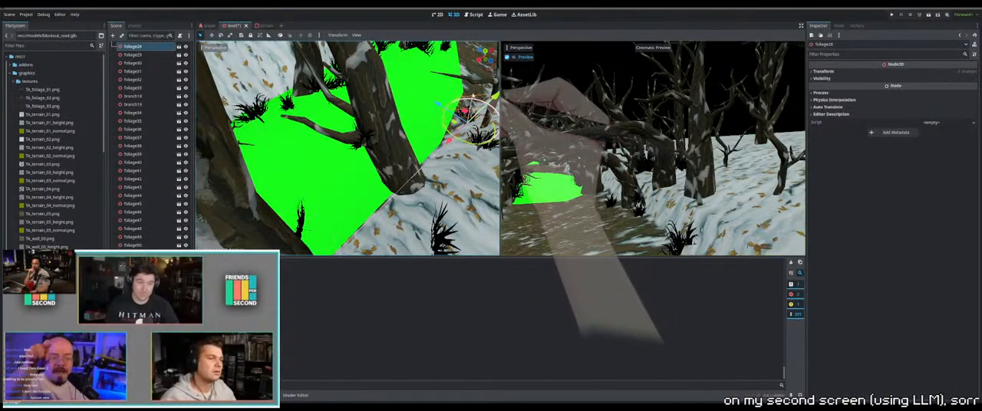
middle_click_drag(473, 122, 397, 147)
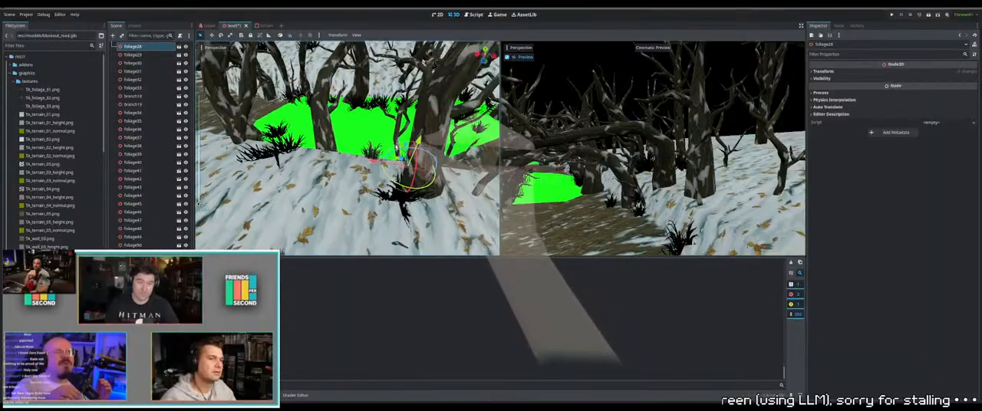
Reposition foliage27 so it sits on the snow near the tree trunks at the green ground's edge
middle_click_drag(415, 191, 388, 148)
key("f")
scroll(379, 168, "up", 4)
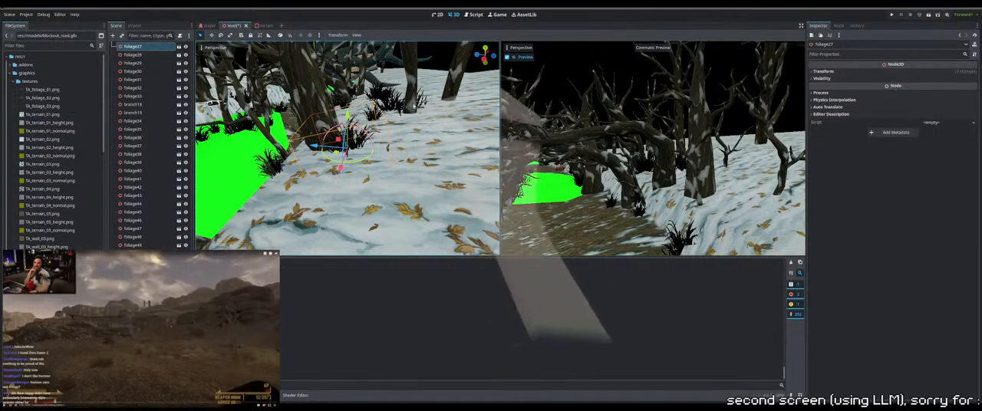
middle_click_drag(428, 161, 418, 177, "shift")
Adjust the height of branch17 among the trees on the snowy bank and check its placement from above
left_click(363, 121)
middle_click_drag(293, 135, 332, 145)
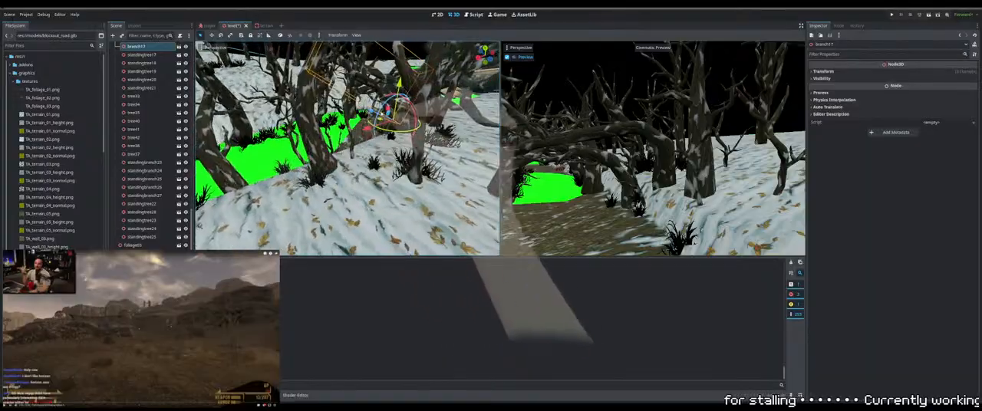
middle_click_drag(398, 47, 411, 109)
middle_click_drag(412, 247, 464, 142)
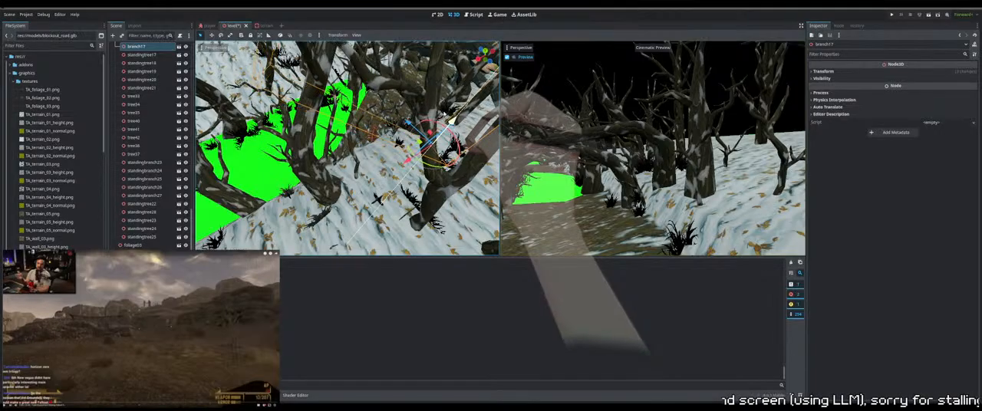
left_click_drag(451, 125, 431, 148)
middle_click_drag(431, 147, 342, 175)
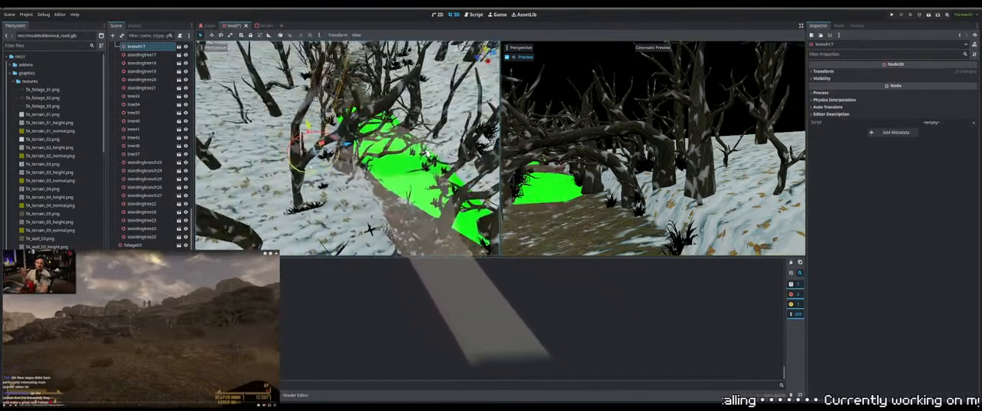
middle_click_drag(428, 154, 471, 206)
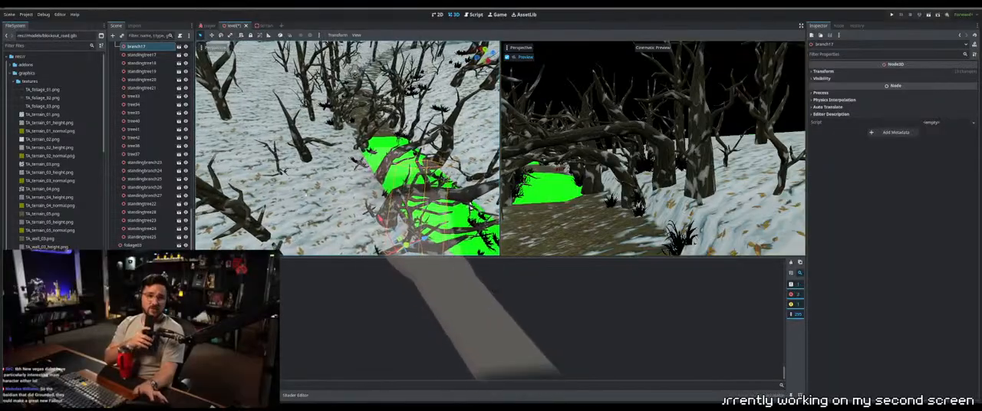
Raise standingbranch14 and adjust the height of tree28 on the snowy hillside across the path
left_click(279, 171)
middle_click_drag(278, 198, 287, 170)
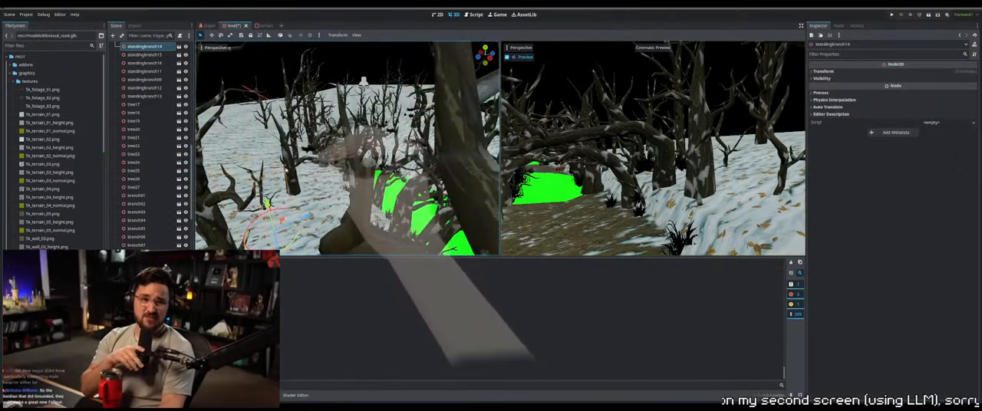
left_click_drag(267, 205, 261, 183)
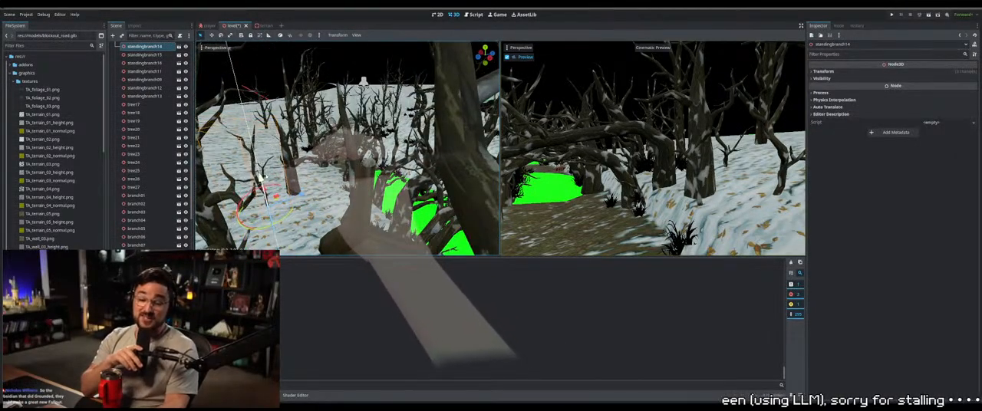
left_click(290, 187)
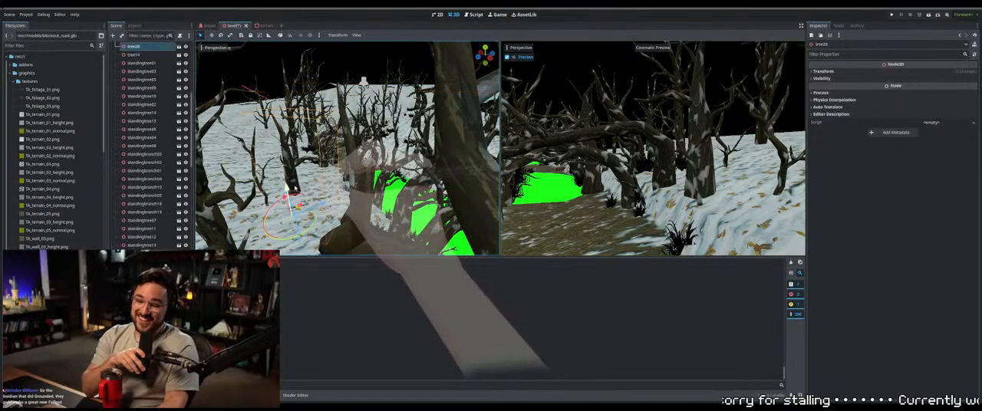
middle_click_drag(295, 188, 284, 189)
mouse_move(279, 167)
left_mouse_down()
mouse_move(278, 156)
mouse_move(279, 169)
left_mouse_up()
middle_click_drag(281, 172, 239, 190)
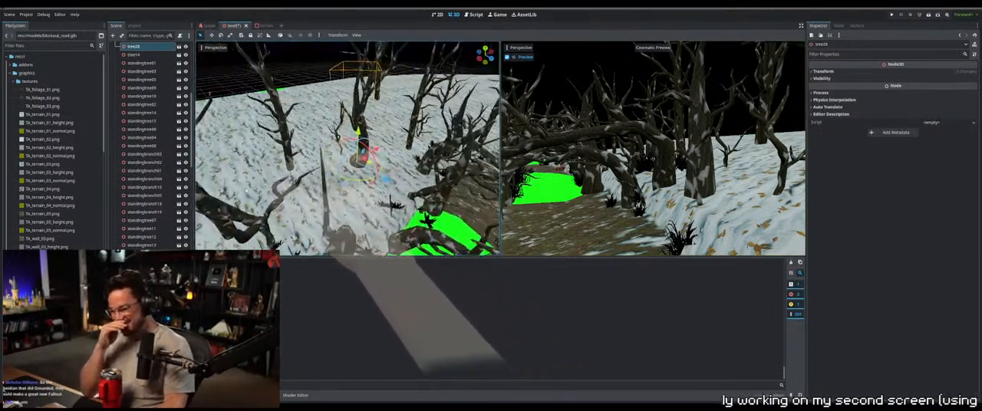
Raise standingtree09 and standingtree10 individually to match the snowy hillside
left_click(413, 139)
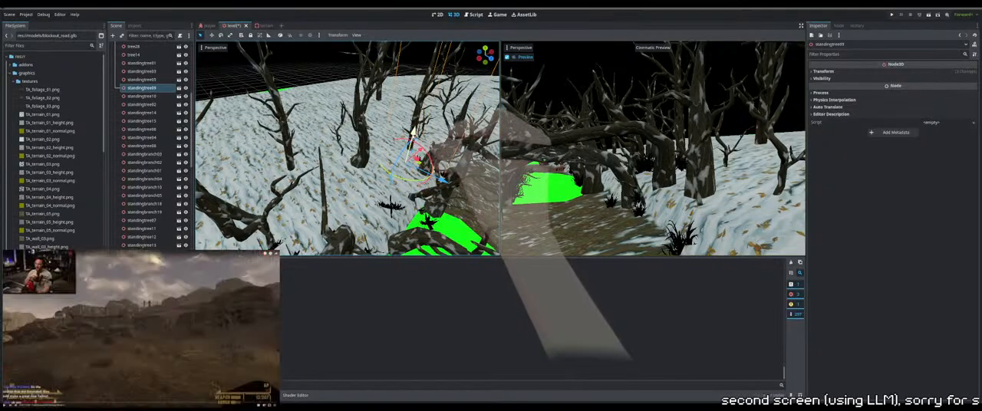
left_click_drag(415, 124, 417, 118)
left_click(286, 147)
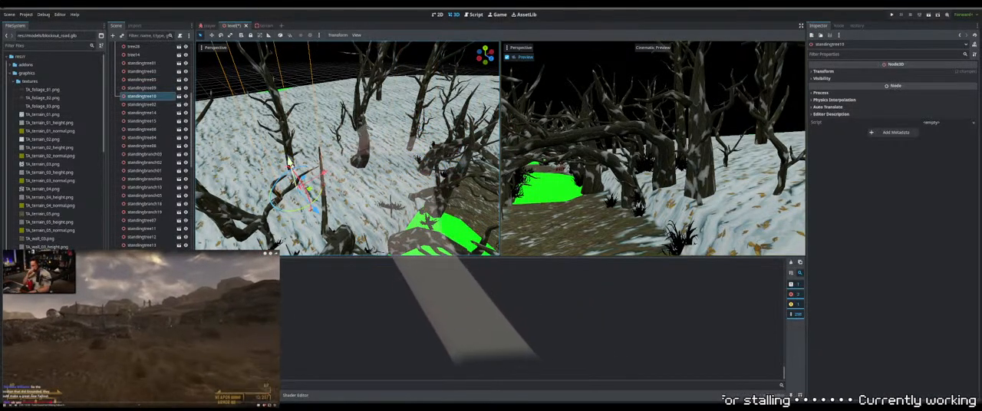
left_click_drag(288, 152, 284, 139)
Raise standingtree24 and the standing tree beside it to match the snowy hillside across the path
middle_click_drag(284, 139, 333, 163)
left_click(333, 180)
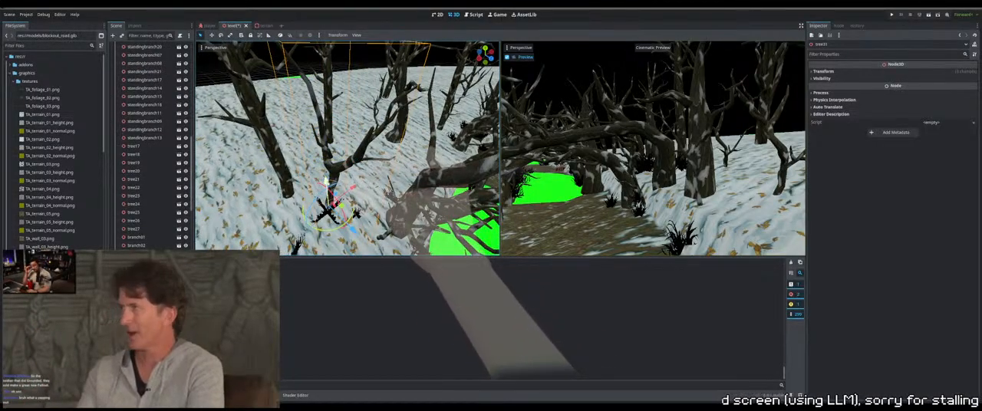
left_click(281, 172)
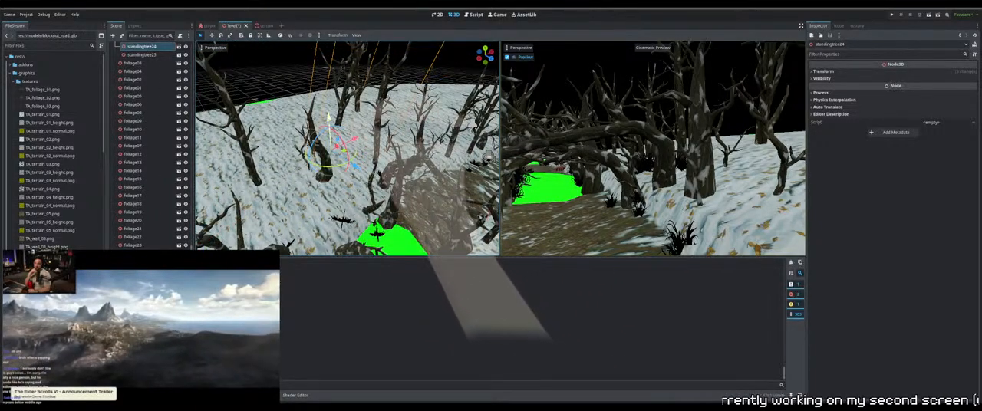
left_click_drag(328, 119, 326, 90)
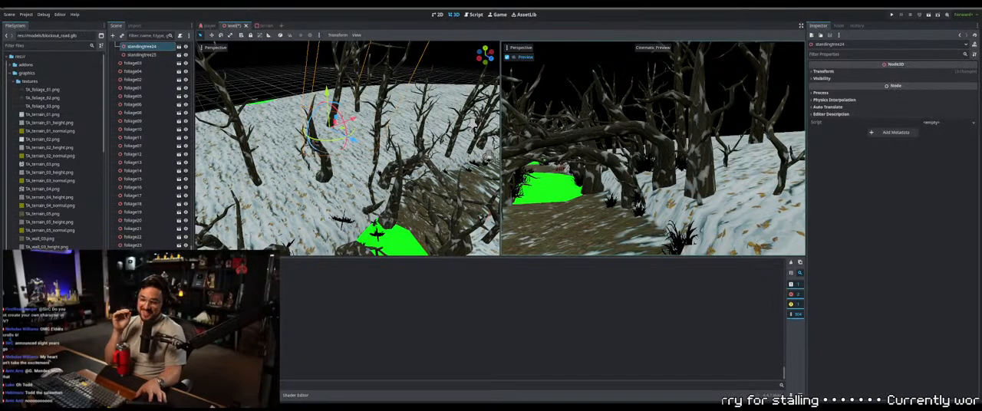
left_click(359, 101)
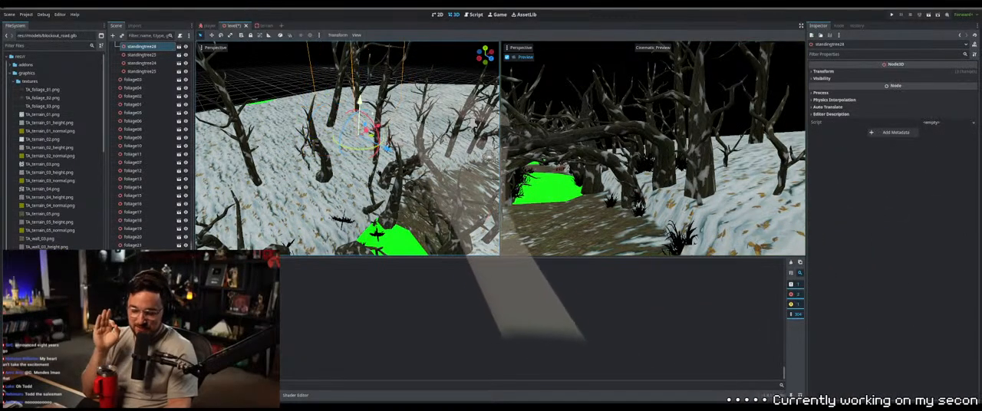
middle_click_drag(359, 101, 328, 115)
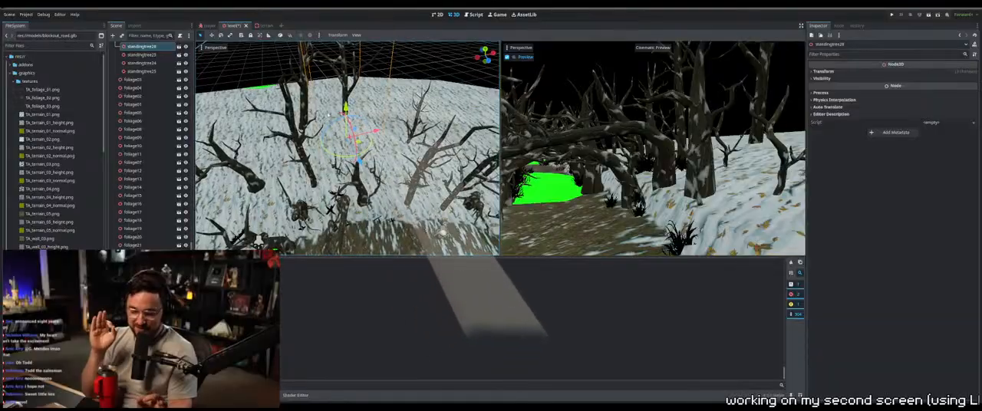
left_click_drag(346, 108, 346, 83)
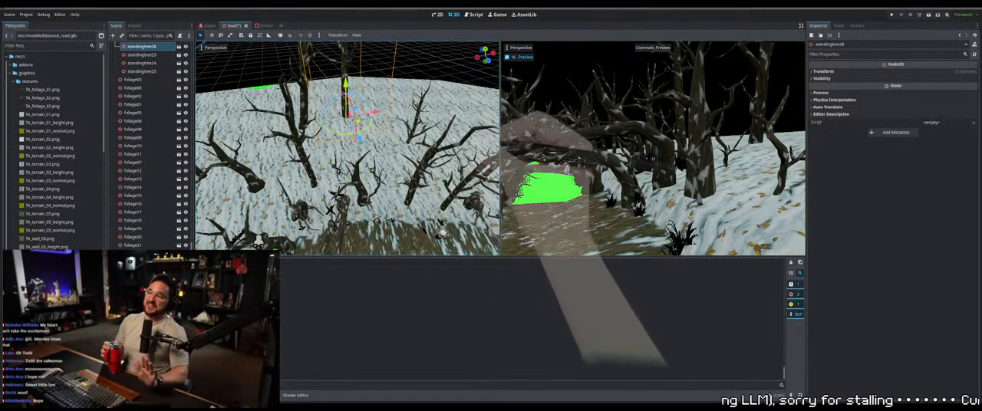
Raise standingtree21 so its trunk base meets the snowy hillside
left_click(409, 140)
left_click(412, 136)
middle_click_drag(399, 149, 379, 160, "shift")
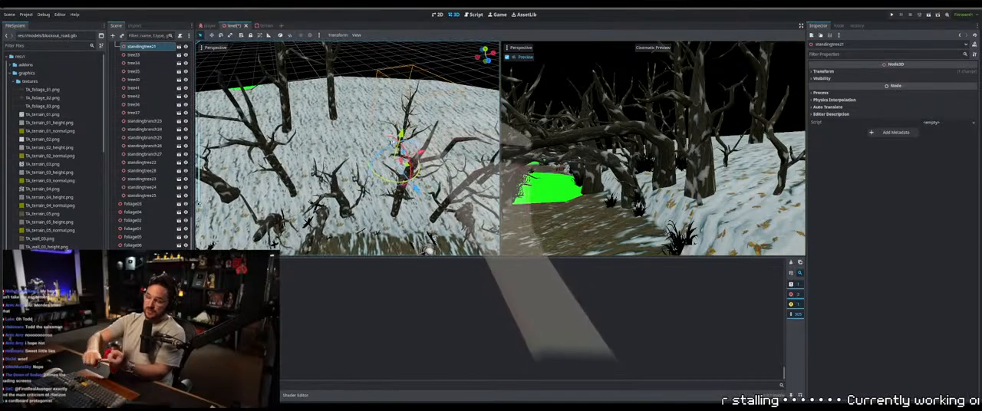
left_click_drag(405, 133, 406, 121)
middle_click_drag(407, 130, 364, 128, "shift")
Raise the next sunken trees on the snowy hillside, including standingtree20, to fit the terrain
left_click(442, 181)
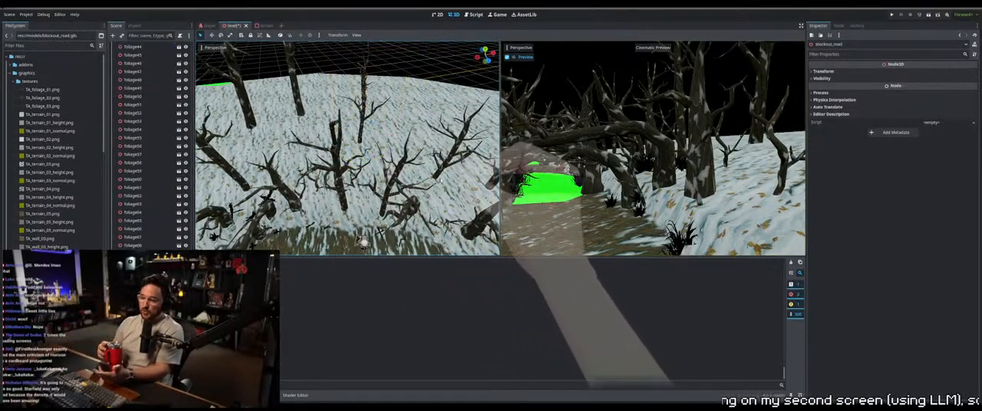
middle_click_drag(442, 181, 420, 168)
left_click(477, 163)
middle_click_drag(460, 145, 406, 115, "shift")
scroll(406, 130, "up", 2)
left_click_drag(406, 189, 407, 174)
middle_click_drag(407, 173, 330, 175, "shift")
left_click(392, 190)
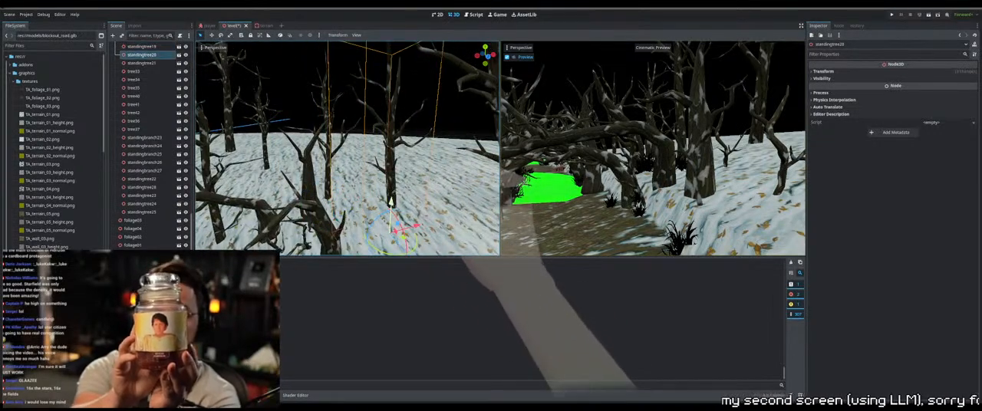
left_click_drag(391, 203, 394, 177)
middle_click_drag(394, 177, 305, 172)
Raise standingtree25 and adjust tree34 to fit the snowy bank beside the path
left_click(412, 175)
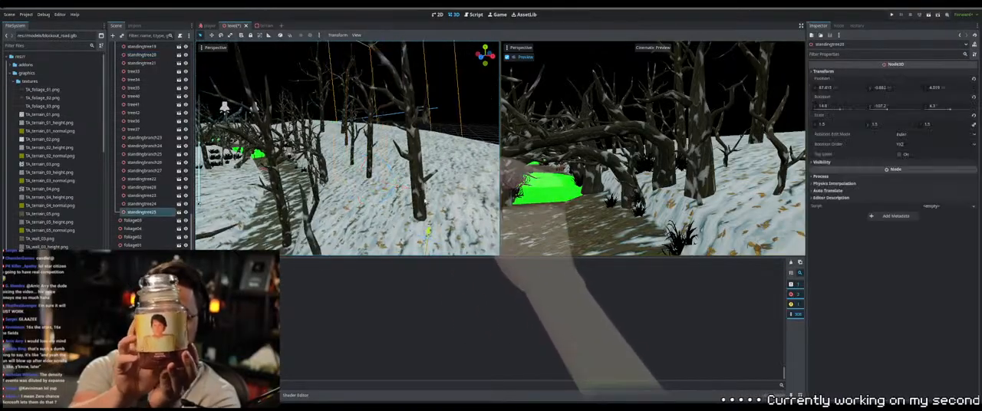
middle_click_drag(413, 175, 338, 167)
left_click_drag(364, 196, 364, 157)
middle_click_drag(363, 157, 406, 161)
left_click(380, 197)
middle_click_drag(380, 197, 394, 204)
left_click(385, 199)
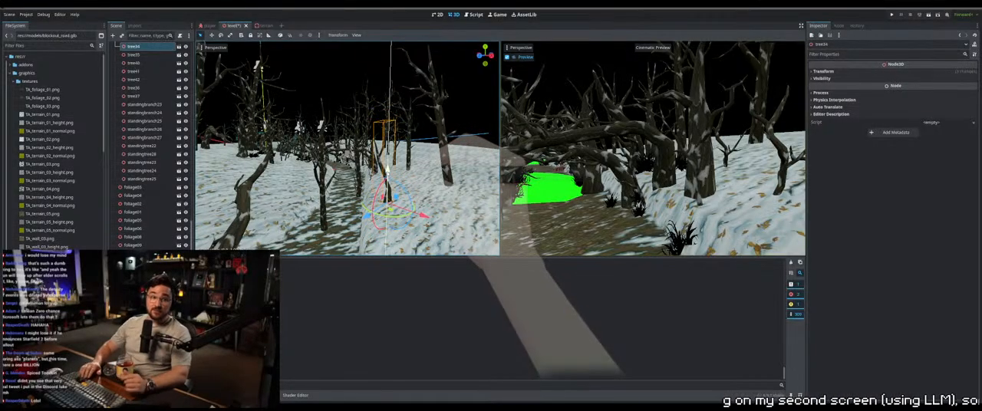
middle_click_drag(389, 192, 366, 201)
Move standingbranch27 onto the snowy bank beside the path and adjust its height
left_click(366, 192)
left_click(360, 199)
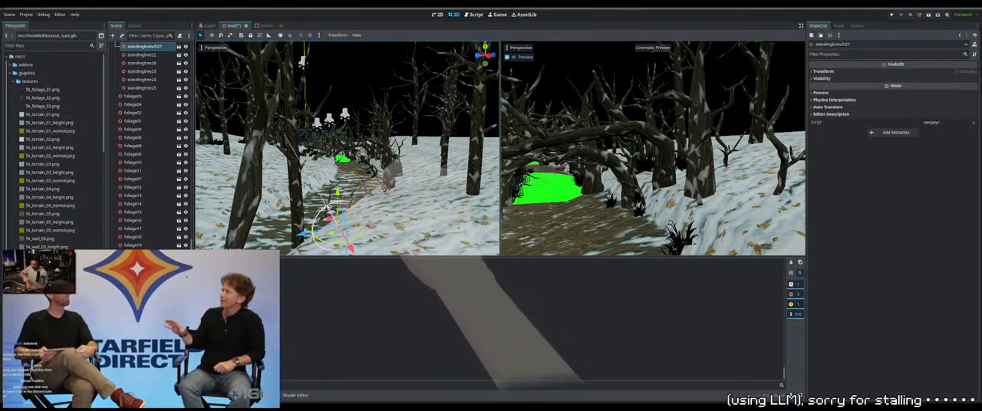
left_click_drag(326, 207, 337, 184)
middle_click_drag(337, 184, 358, 231)
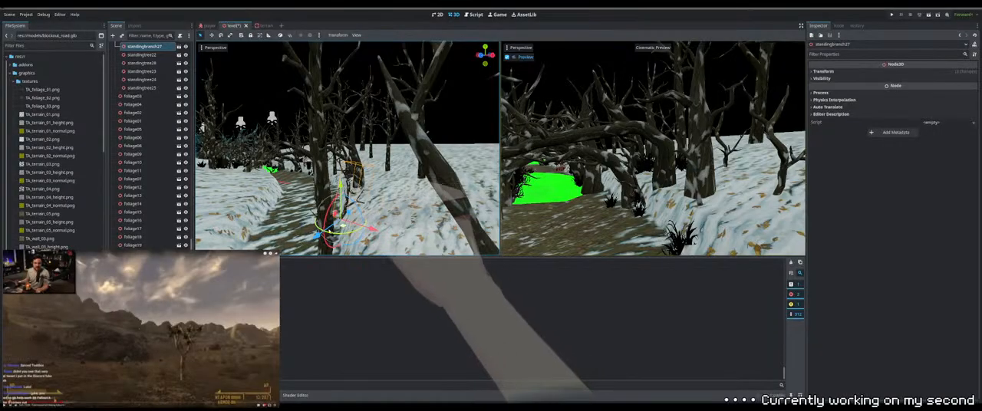
left_click_drag(329, 227, 329, 228)
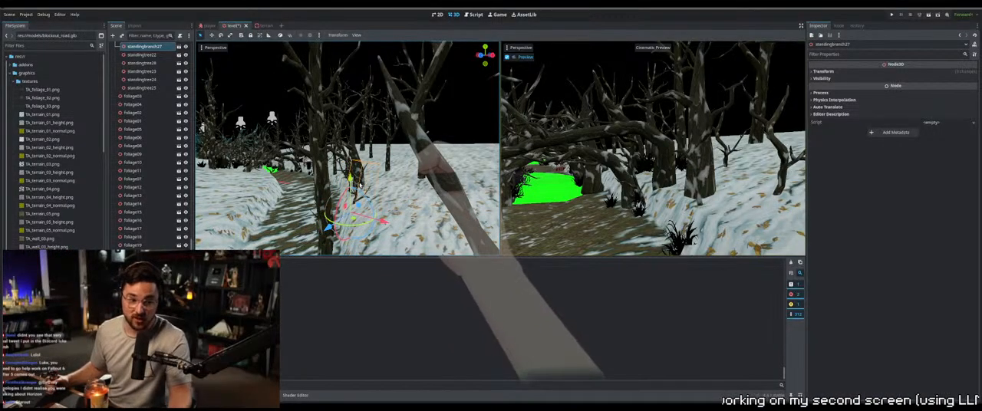
left_click_drag(350, 180, 351, 177)
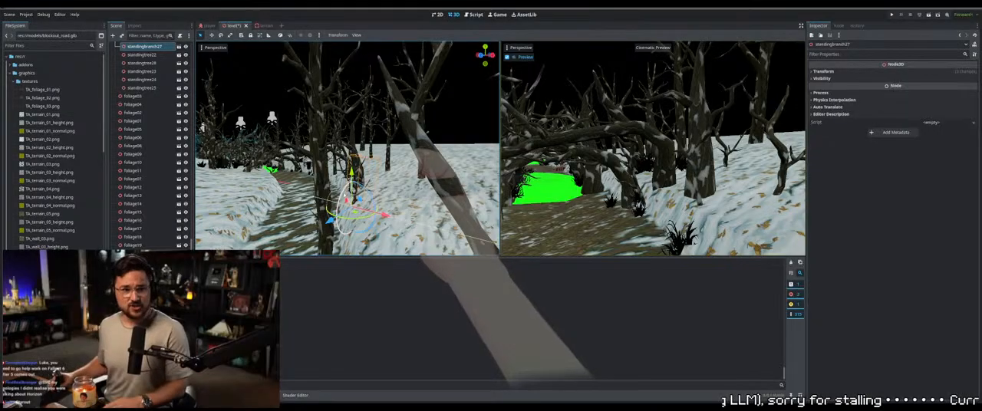
right_click_drag(342, 203, 322, 204)
Reposition standingbranch26 near the tree trunk at the path's snowy edge
left_click(321, 222)
key("ctrl+d")
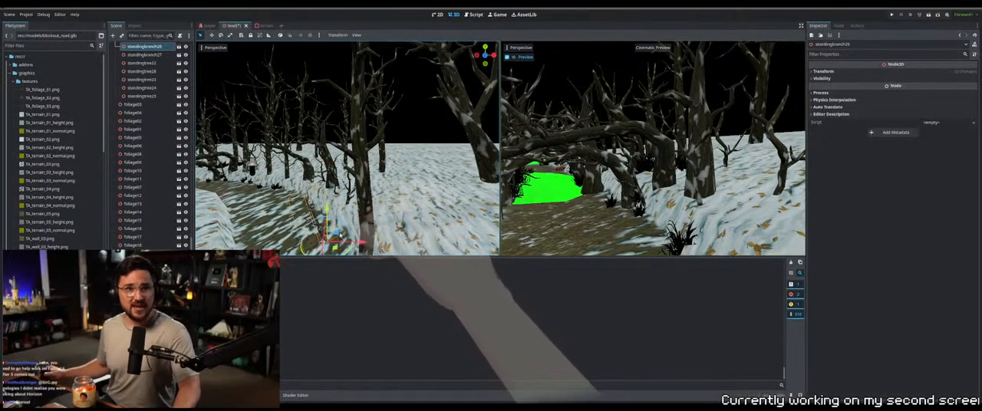
right_click_drag(340, 235, 359, 220)
scroll(373, 213, "up", 2)
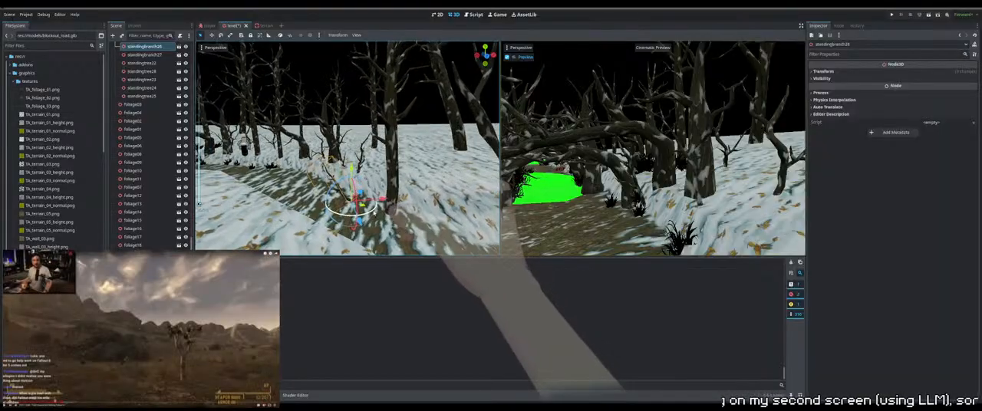
left_click_drag(395, 201, 397, 236)
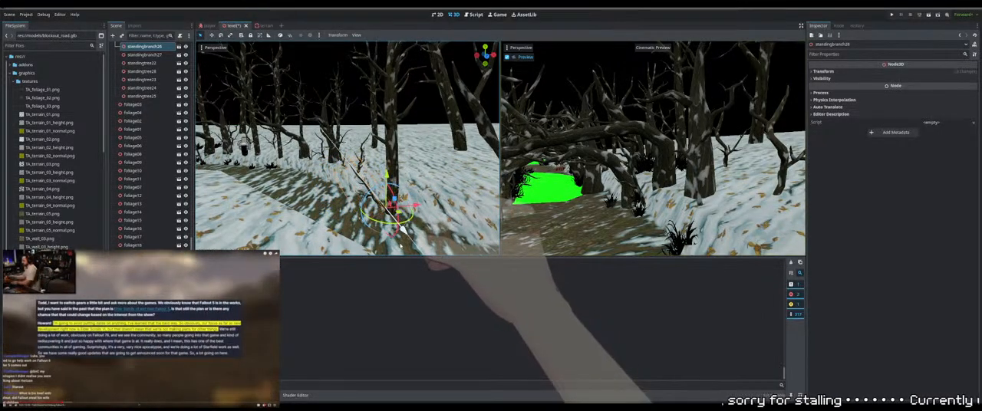
right_click_drag(397, 236, 381, 250)
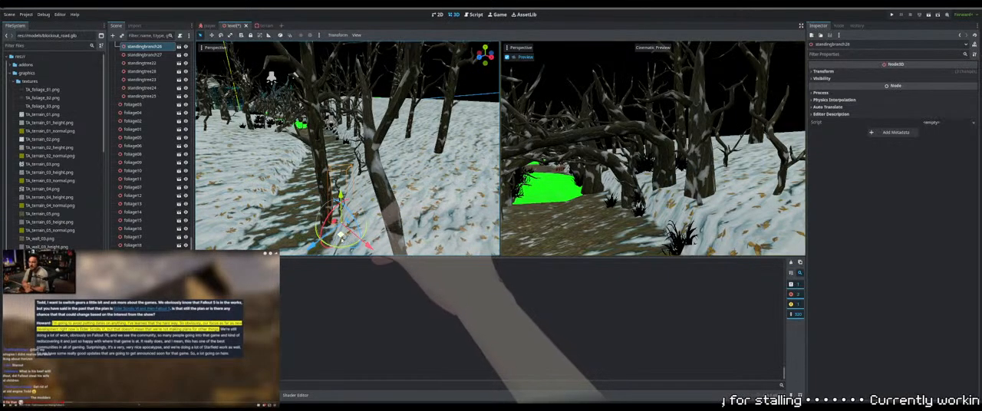
left_click_drag(343, 231, 347, 215)
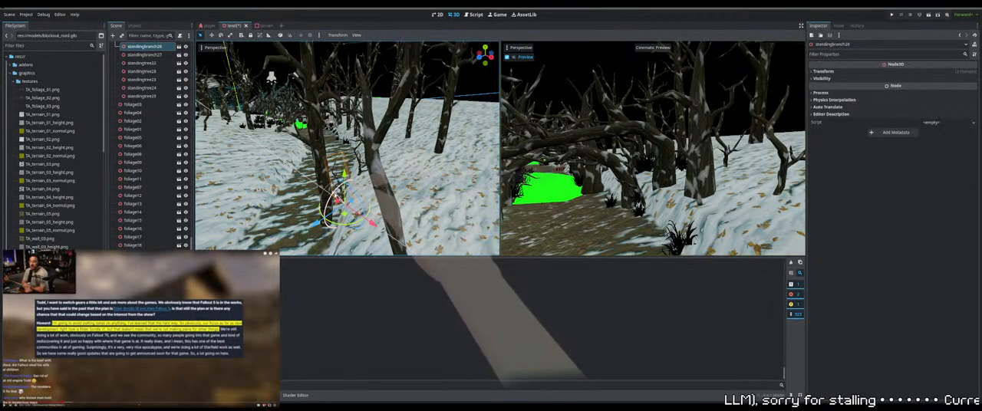
middle_click_drag(337, 199, 438, 200)
Raise the three buried foliage clumps together onto the snow surface
left_click_drag(441, 211, 367, 182)
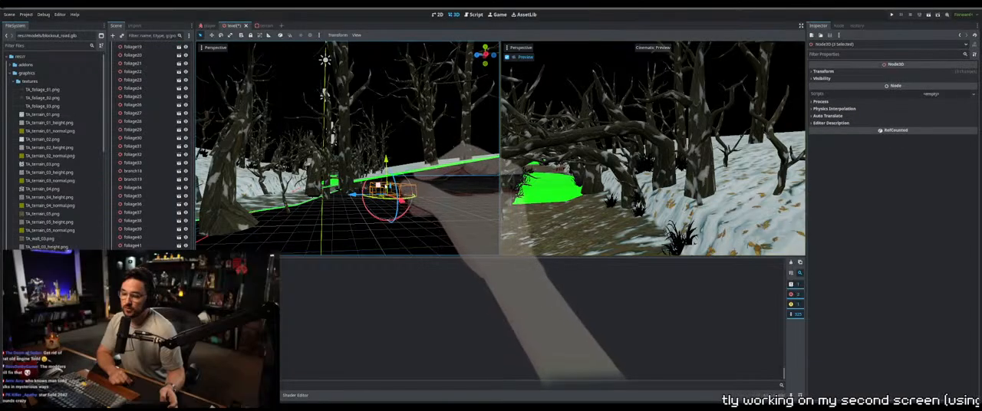
middle_click_drag(368, 185, 365, 151)
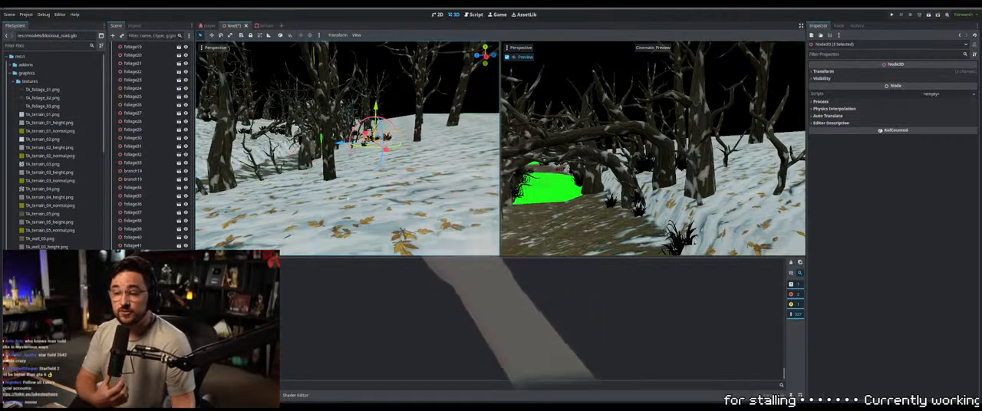
middle_click_drag(377, 105, 370, 175, "shift")
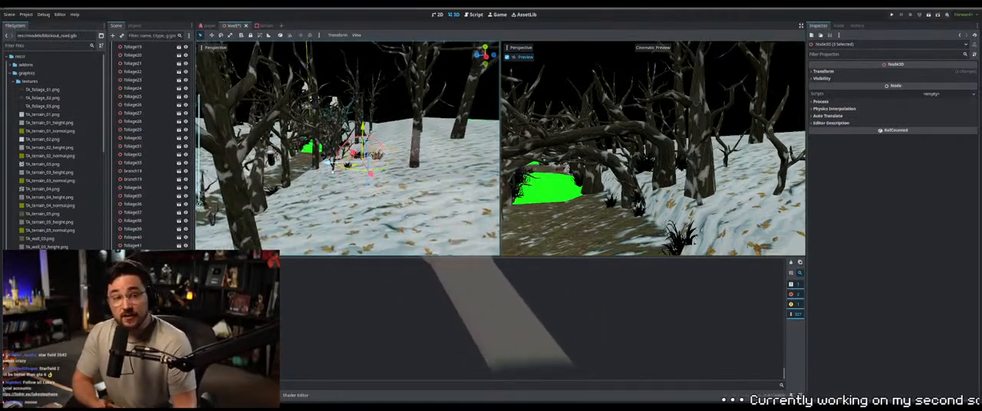
scroll(366, 174, "up", 8)
scroll(370, 173, "down", 8)
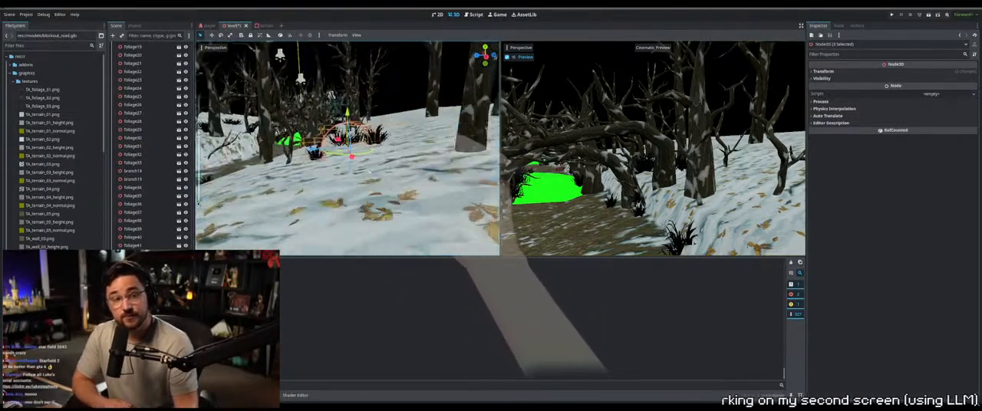
Adjust the height of foliage59 on the snowy bank and select foliage62
left_click(370, 173)
left_click(319, 154)
middle_click_drag(318, 154, 287, 192)
scroll(307, 179, "up", 5)
left_click(344, 123)
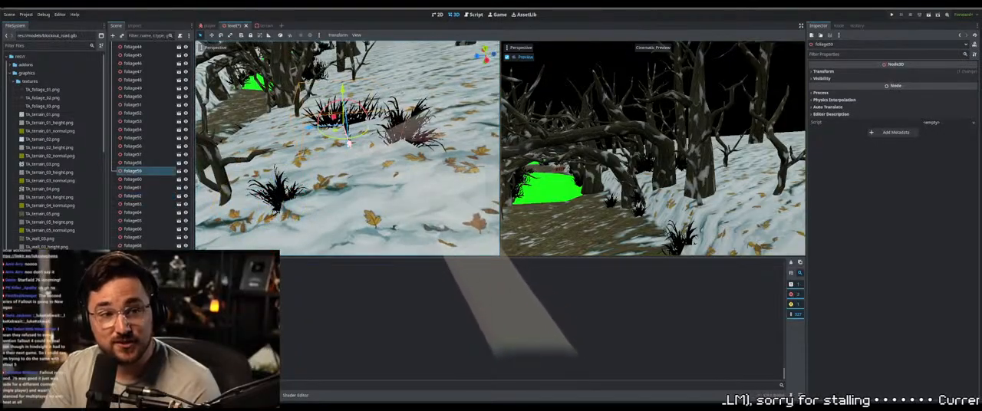
middle_click_drag(352, 154, 352, 134)
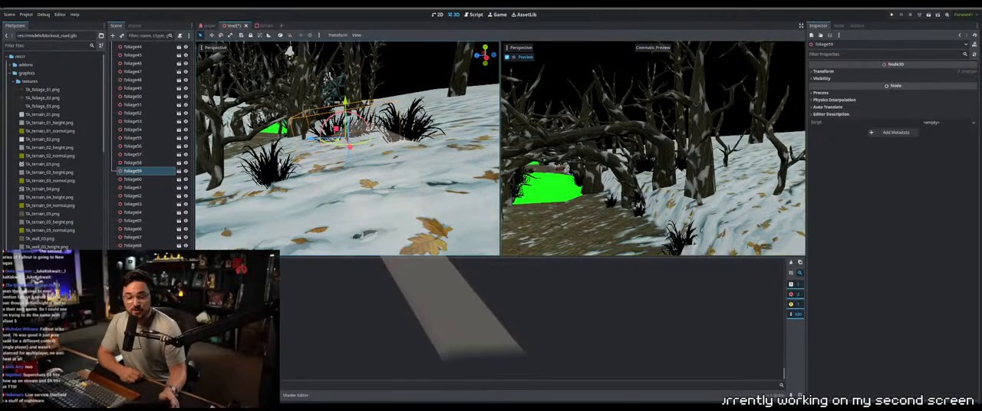
left_click(292, 156)
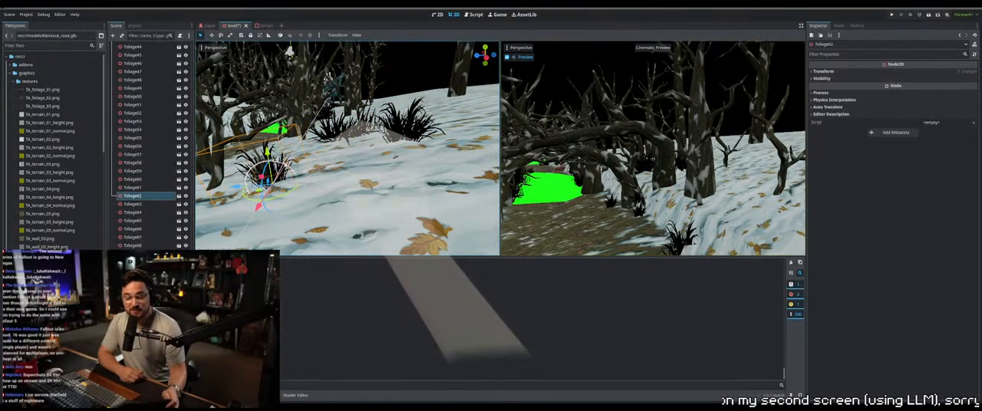
Raise branch21 out of the snow and reposition it on the slope among the trees
middle_click_drag(353, 182, 408, 214)
scroll(335, 171, "down", 4)
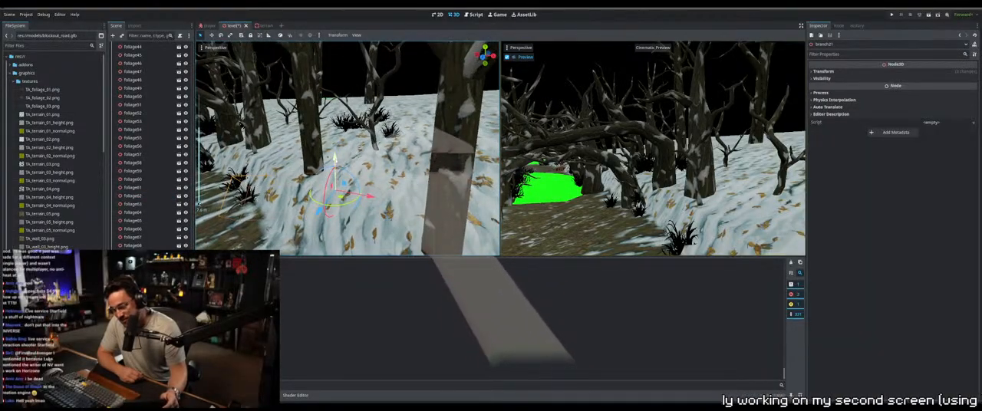
left_click_drag(335, 163, 335, 136)
middle_click_drag(335, 138, 371, 198)
left_click_drag(345, 163, 374, 160)
middle_click_drag(374, 162, 445, 149)
left_click_drag(335, 117, 336, 121)
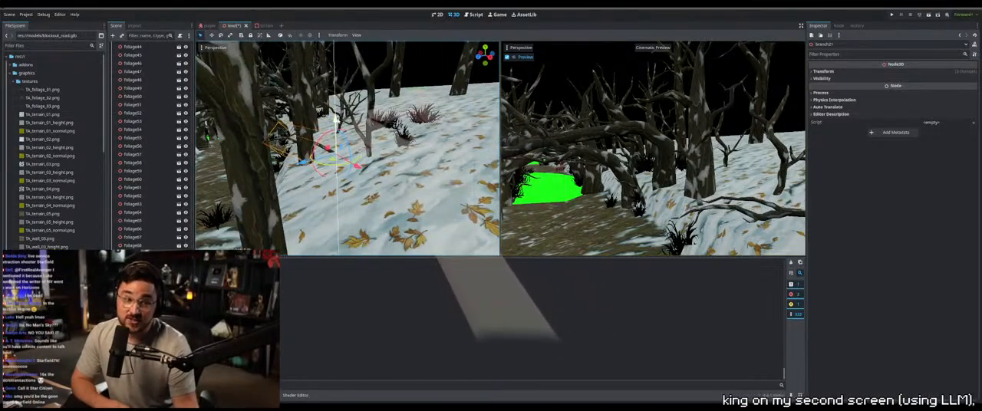
Raise standingbranch11 so it stands on the snowy slope
mouse_move(363, 178)
middle_mouse_down()
mouse_move(336, 184)
mouse_move(331, 166)
mouse_move(358, 188)
middle_mouse_up()
left_click(368, 184)
scroll(346, 153, "up", 3)
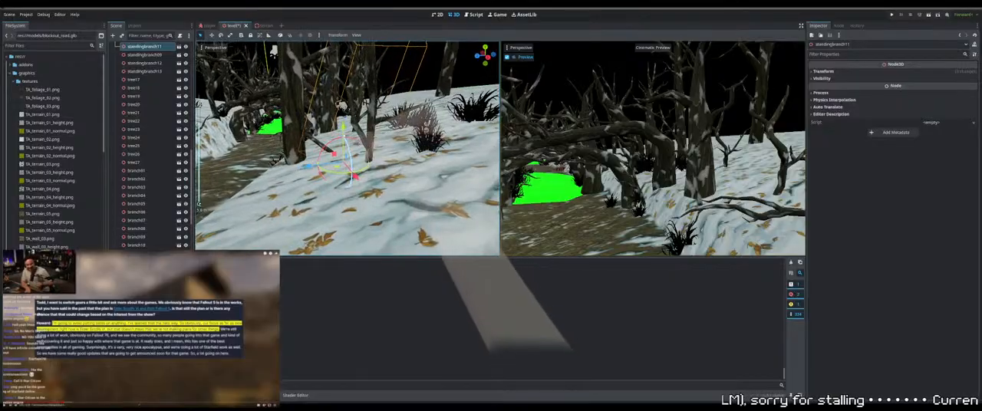
left_click_drag(343, 128, 343, 102)
middle_click_drag(350, 175, 348, 158)
Raise the sunken standing branch near standingbranch11 to meet the snow and check its placement
scroll(351, 168, "down", 3)
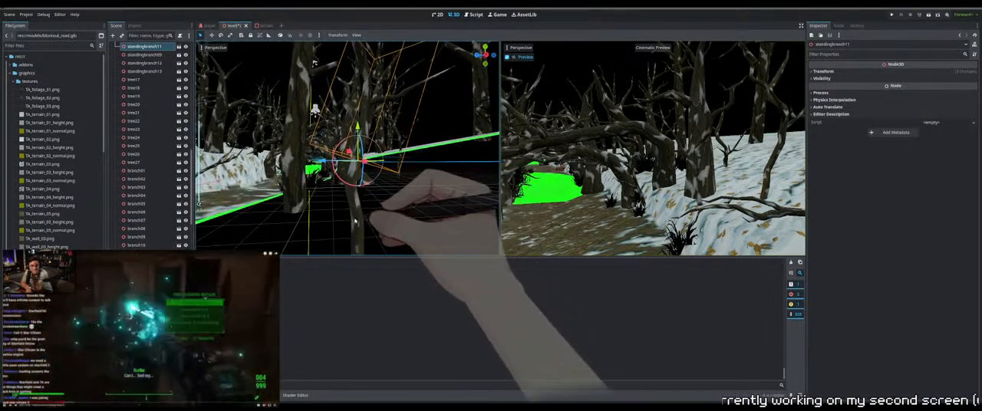
left_click(355, 175)
middle_click_drag(355, 223, 359, 235)
left_click_drag(357, 164, 357, 137)
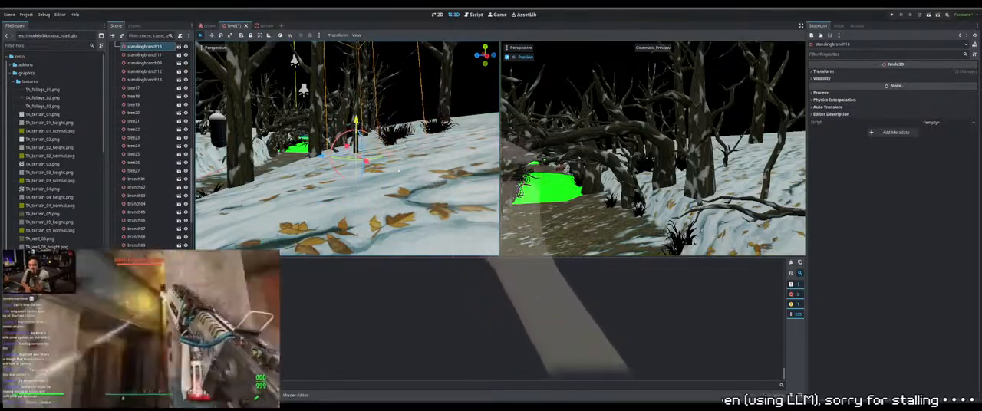
middle_click_drag(396, 144, 349, 160, "shift")
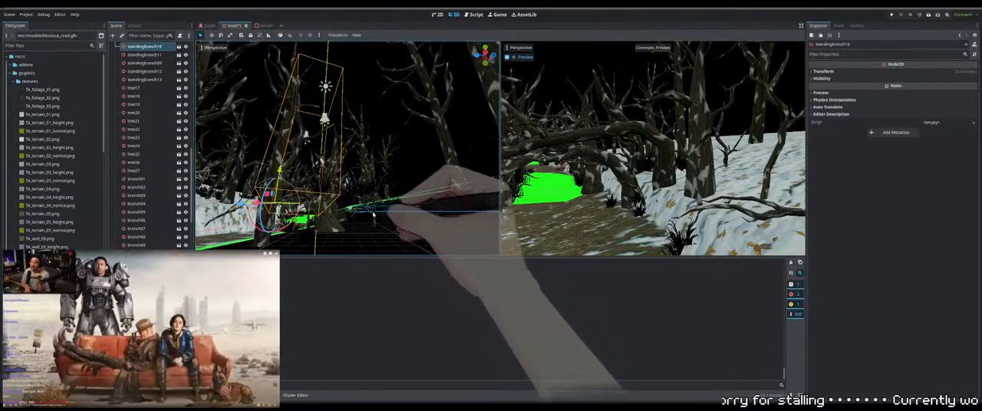
Adjust the height of foliage61 so it sits on the snowy bank among the trees
middle_click_drag(364, 210, 363, 183, "shift")
left_click(306, 211)
middle_click_drag(308, 212, 343, 249)
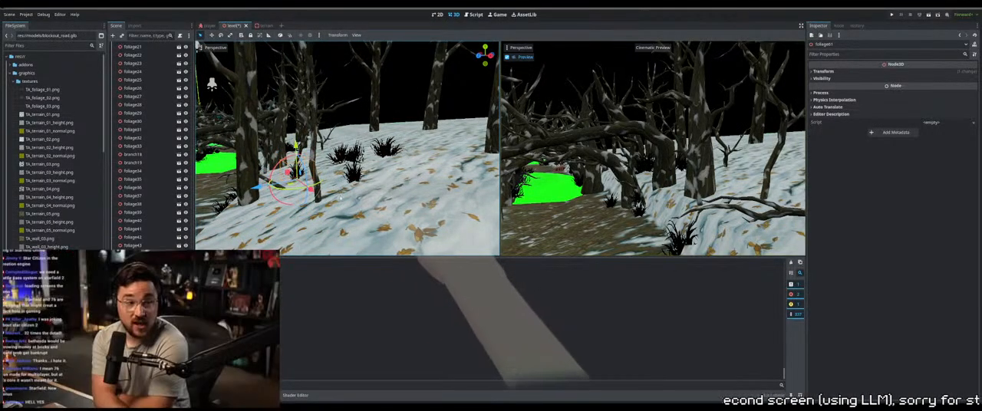
middle_click_drag(298, 185, 372, 191)
Adjust the height of foliage63 where the snowy bank meets the dirt path
left_click(287, 146)
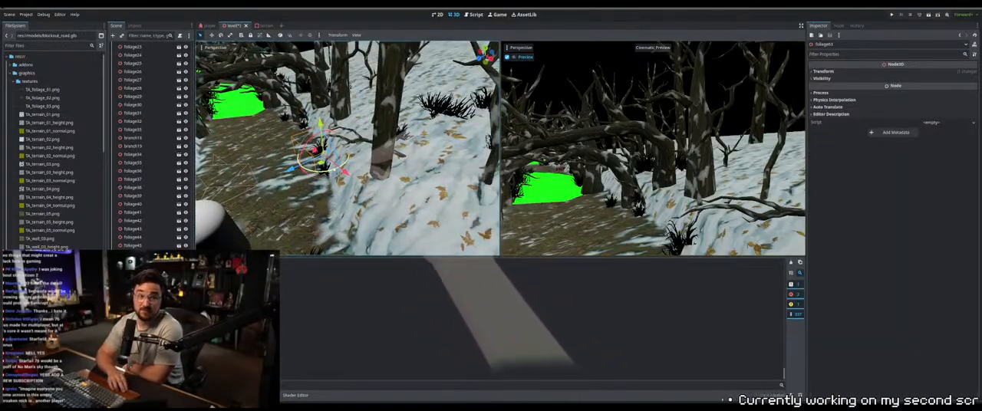
left_click_drag(335, 172, 290, 176)
middle_click_drag(377, 205, 376, 170)
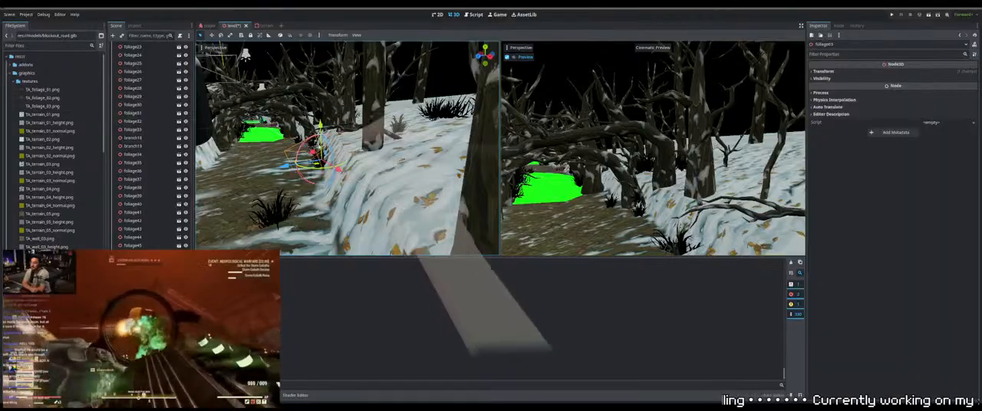
left_click_drag(319, 127, 320, 129)
Raise the buried standingbranch15 onto the snowy slope and check its placement from above
middle_click_drag(458, 196, 300, 202)
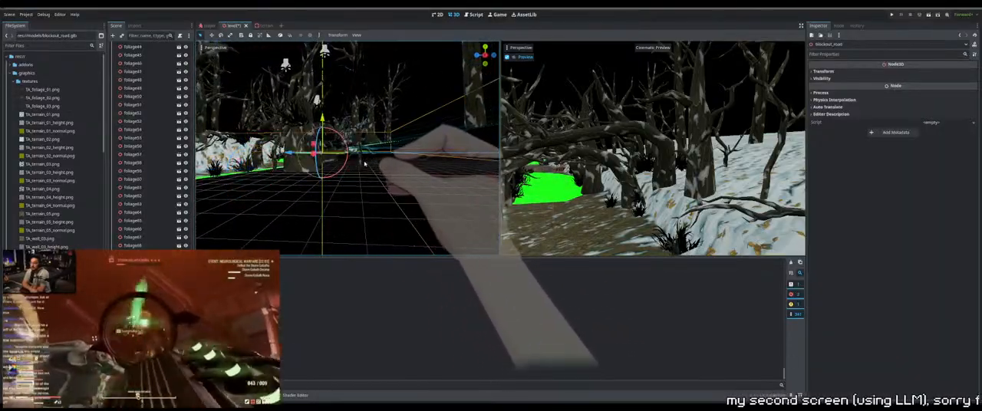
left_click(361, 165)
key("f")
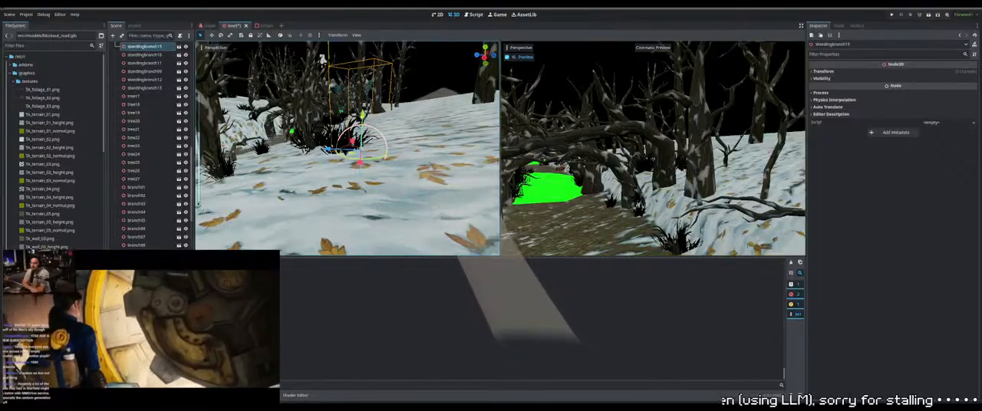
left_click_drag(363, 116, 363, 93)
middle_click_drag(363, 94, 336, 110)
scroll(360, 103, "up", 2)
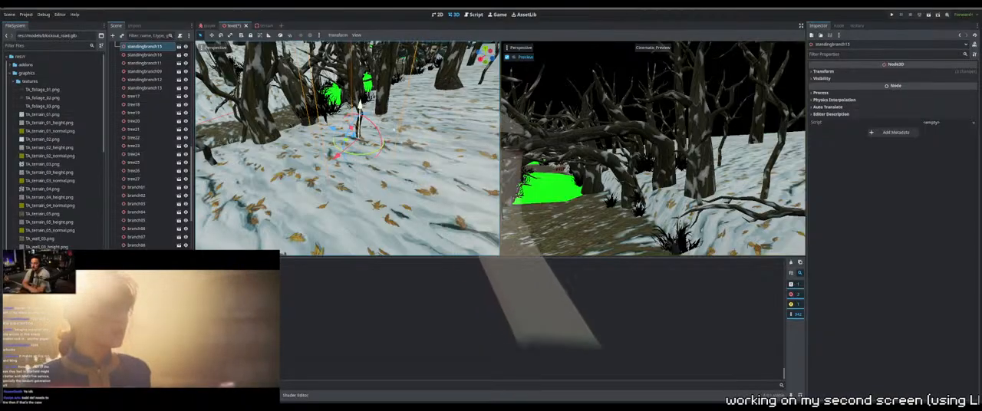
middle_click_drag(431, 134, 352, 176)
scroll(336, 177, "up", 2)
Raise branch22 from below the terrain onto the snowy bank beside the green path section
left_click(380, 222)
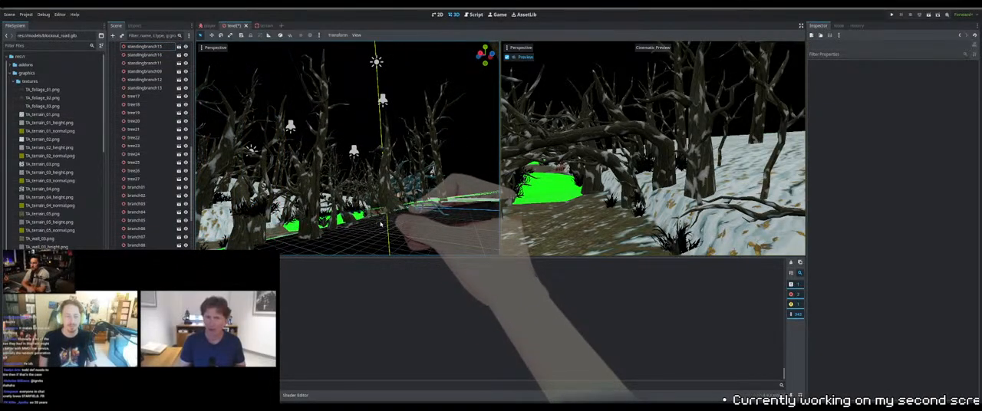
left_click(381, 221)
key("f")
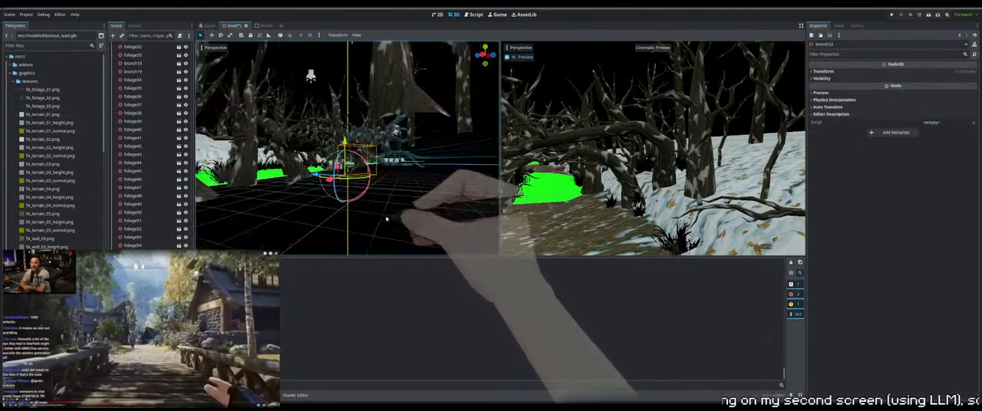
middle_click_drag(387, 219, 367, 111)
scroll(368, 110, "up", 2)
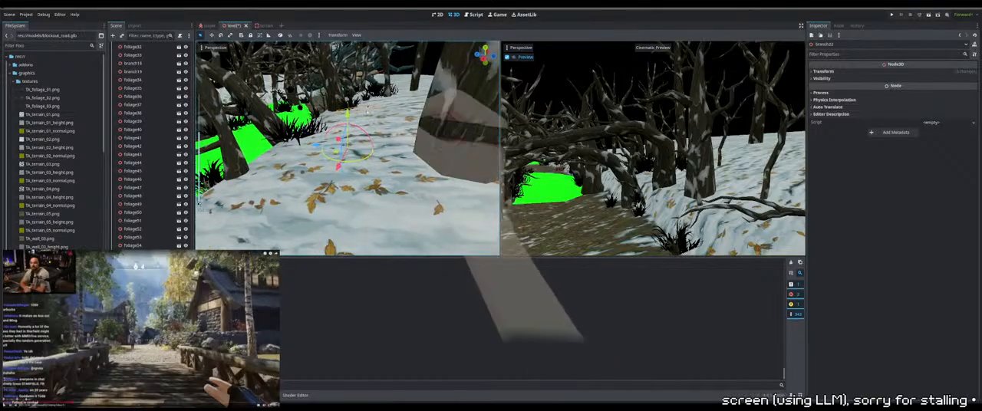
left_click_drag(347, 113, 348, 79)
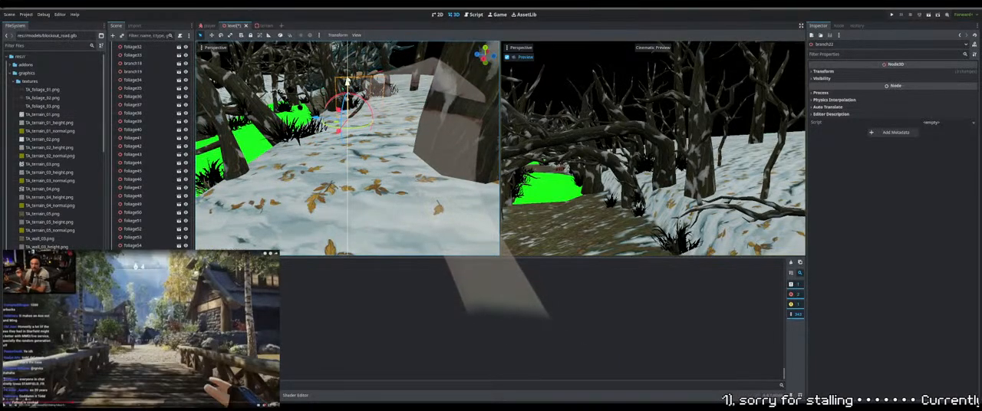
Raise standingtree01 so its base rests on the snowy slope beside the path
middle_click_drag(376, 108, 491, 135)
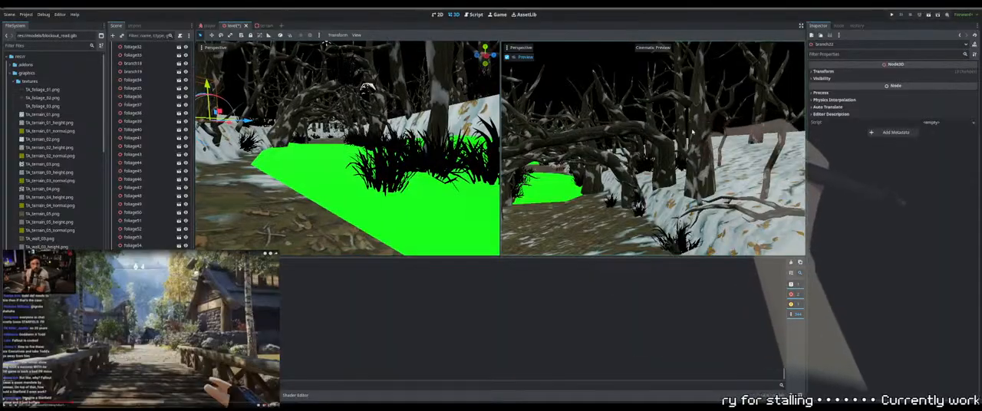
middle_click_drag(430, 137, 362, 185)
left_click(374, 142)
left_click(375, 142)
key("f")
scroll(376, 139, "down", 6)
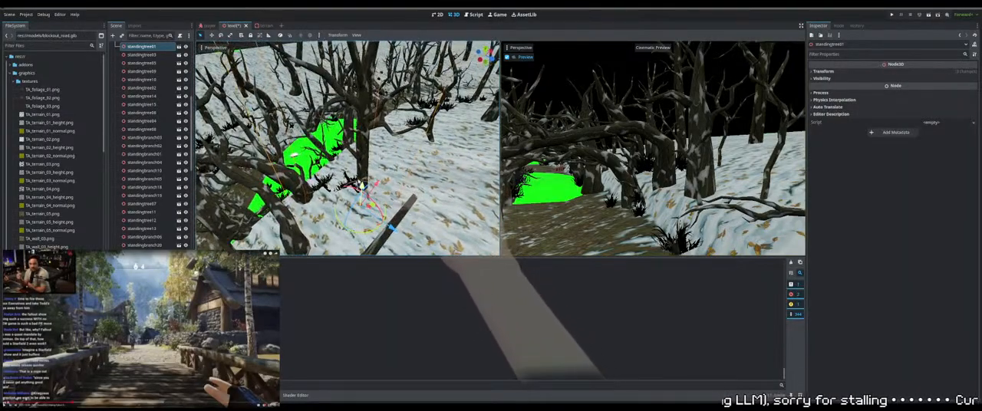
left_click_drag(362, 187, 365, 161)
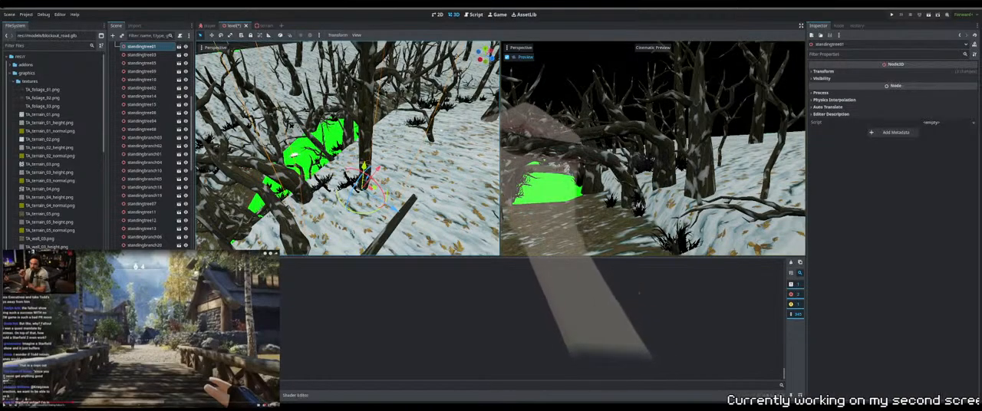
Reposition standingbranch18 on the snowy slope near standingtree01 and fine-tune its height
left_click(431, 134)
mouse_move(431, 140)
middle_mouse_down()
mouse_move(435, 106)
mouse_move(445, 141)
middle_mouse_up()
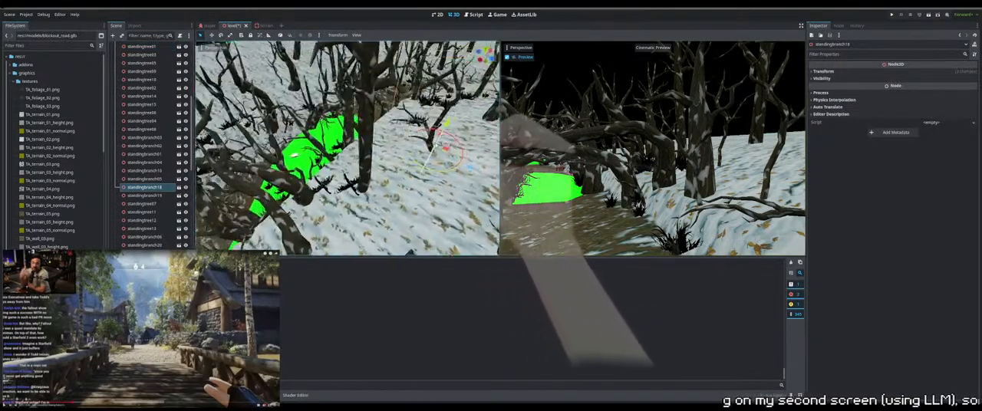
left_click_drag(452, 115, 454, 112)
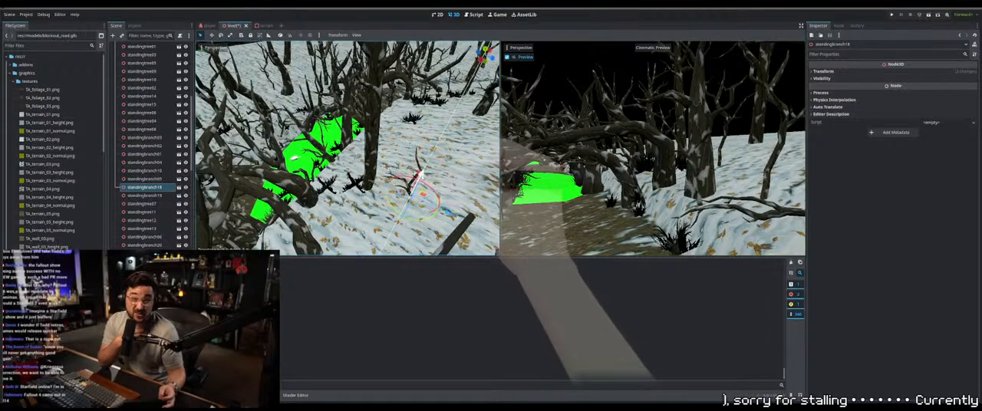
left_click_drag(426, 183, 426, 184)
middle_click_drag(426, 184, 370, 143)
Find foliage34 below the terrain and fit it to the ground at the edge of the path
scroll(378, 135, "up", 4)
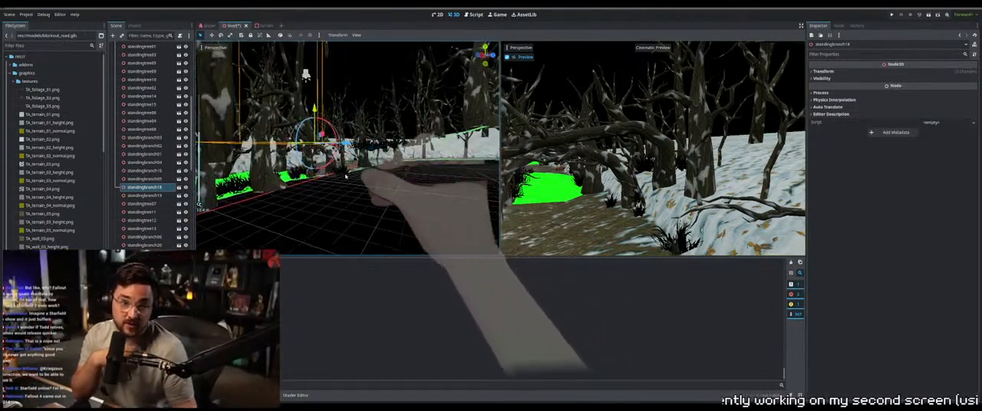
left_click(338, 176)
middle_click_drag(338, 175, 414, 143)
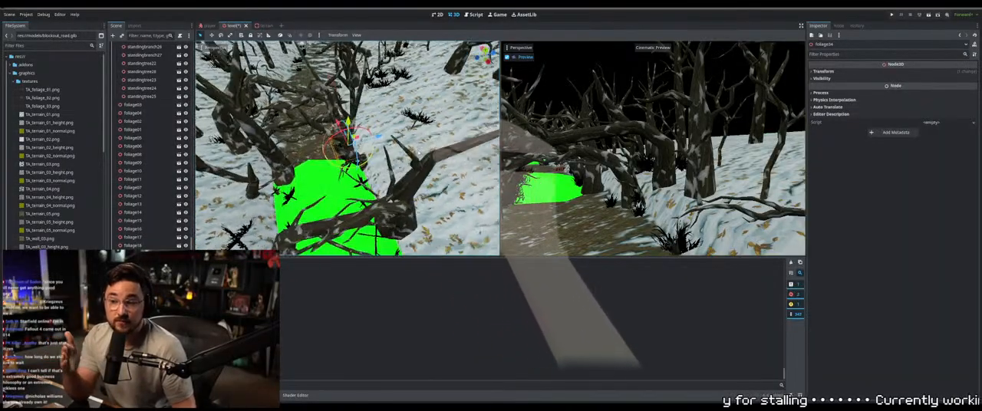
middle_click_drag(438, 144, 412, 52)
scroll(290, 56, "up", 2)
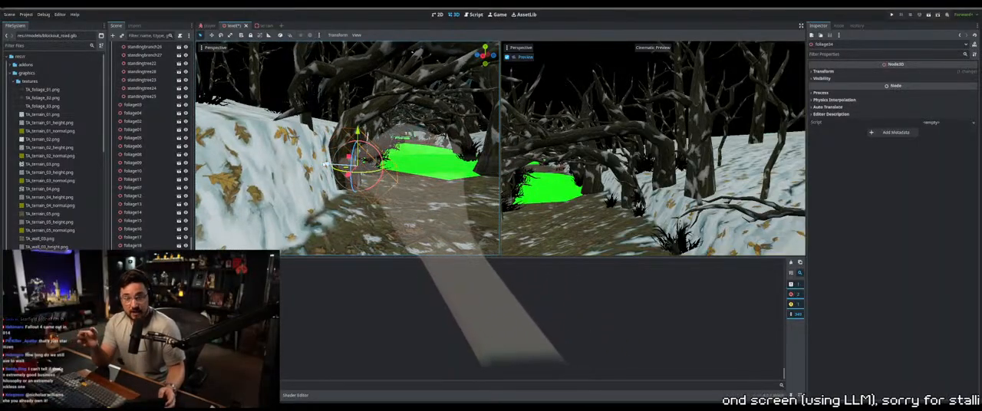
middle_click_drag(411, 52, 301, 86)
middle_click_drag(314, 191, 427, 174)
Raise tree08 onto the snowy bank beside the path and fine-tune its height
left_click(344, 130)
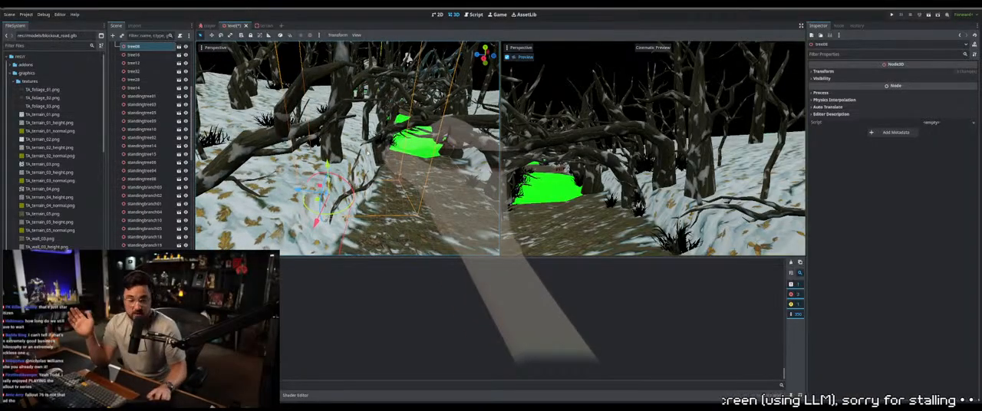
left_click_drag(318, 154, 318, 139)
middle_click_drag(314, 144, 356, 148)
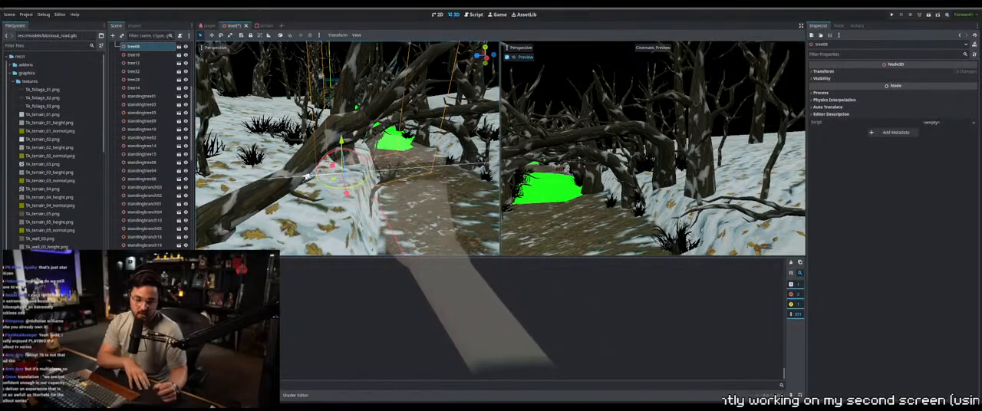
mouse_move(345, 134)
middle_mouse_down()
mouse_move(376, 146)
mouse_move(395, 170)
mouse_move(360, 213)
mouse_move(320, 113)
mouse_move(338, 147)
middle_mouse_up()
Snap the Player to the floor and move it on the path to change its camera preview
scroll(396, 170, "down", 4)
left_click(439, 144)
key("Page_Down")
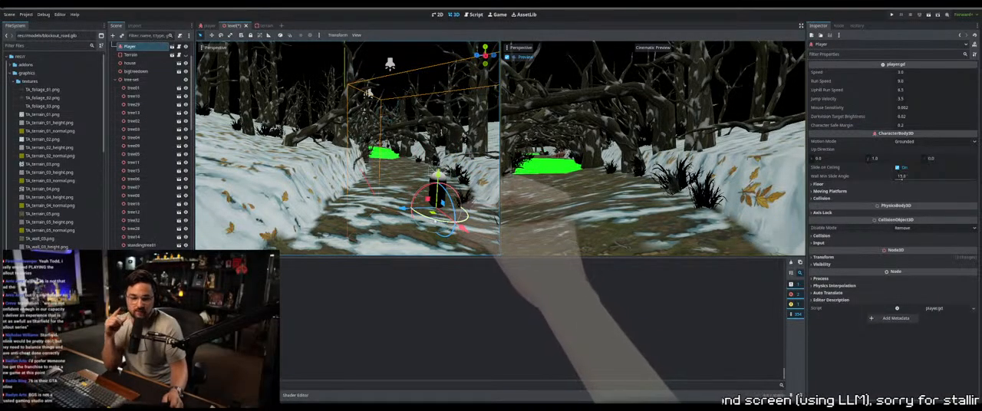
left_click_drag(420, 218, 455, 223)
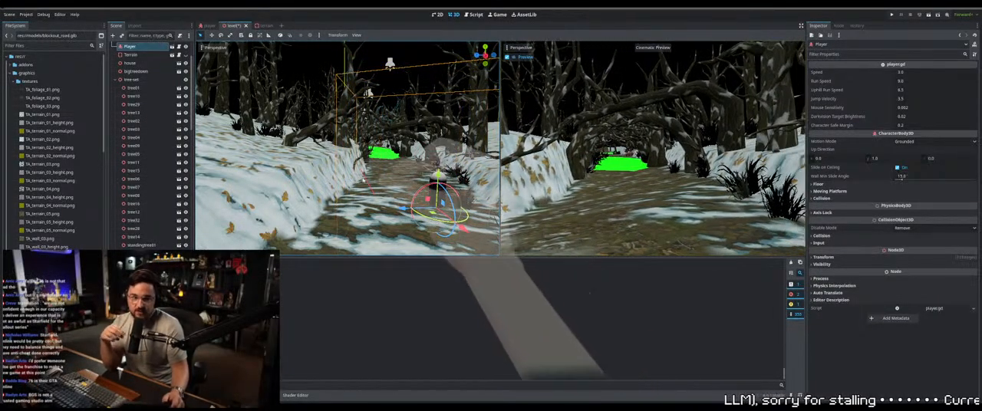
Raise tree13 so its trunk stands on the snowy bank beside the path
mouse_move(342, 183)
middle_mouse_down()
mouse_move(369, 167)
mouse_move(327, 175)
middle_mouse_up()
left_click(345, 165)
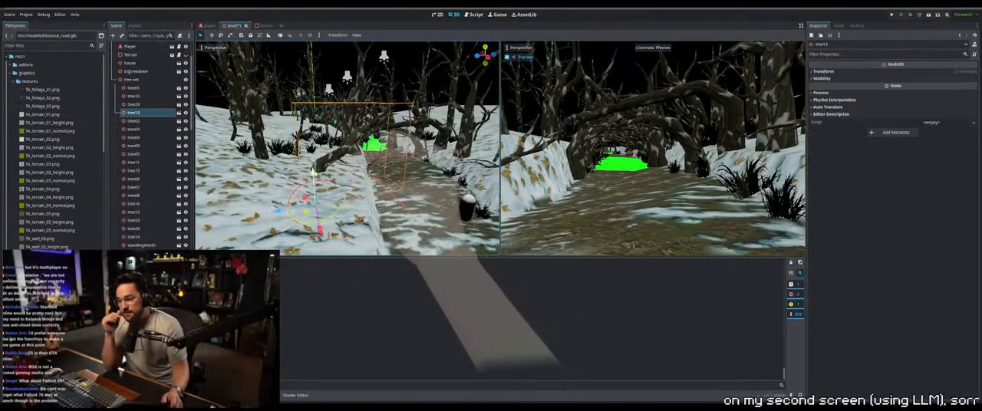
left_click_drag(313, 171, 310, 142)
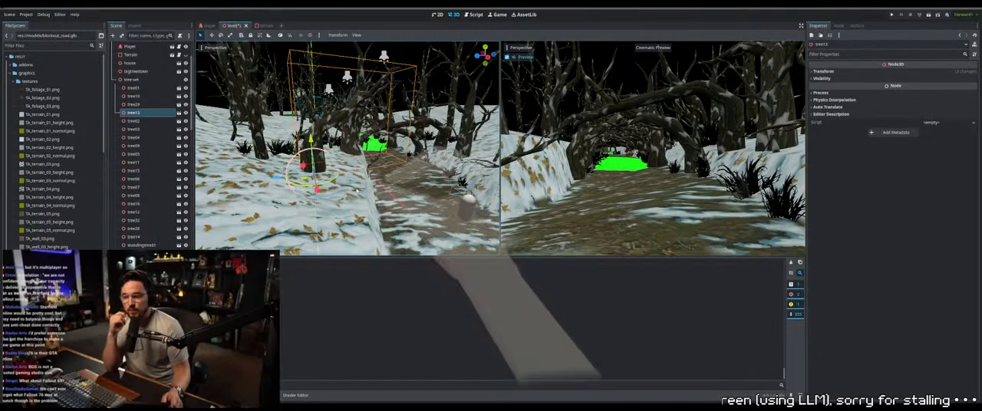
Adjust the placement of foliage66 on the snowy bank and select foliage36 below the terrain
middle_click_drag(357, 191, 342, 175)
left_click(359, 175)
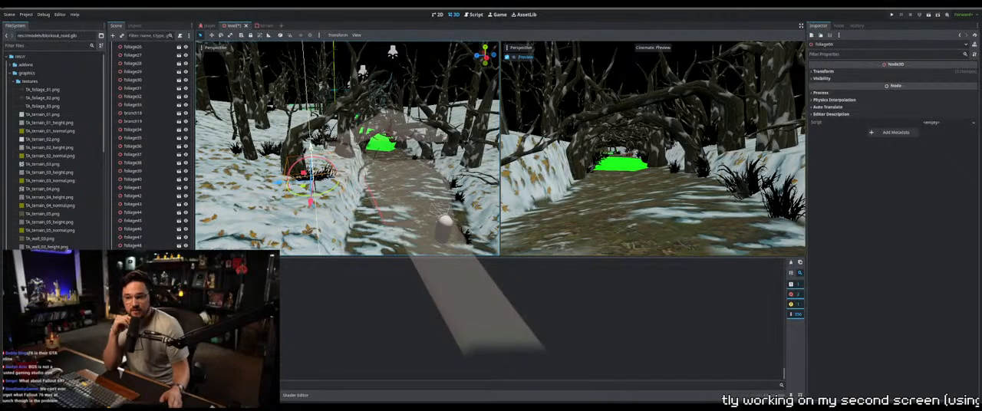
mouse_move(342, 175)
middle_mouse_down()
mouse_move(370, 182)
mouse_move(384, 172)
mouse_move(334, 165)
middle_mouse_up()
left_click(338, 172)
scroll(333, 165, "up", 4)
left_click(333, 166)
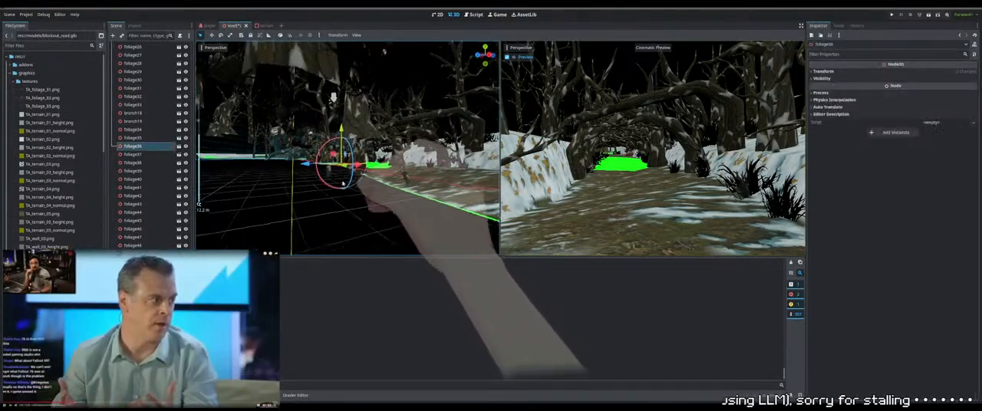
Select standingbranch07 from below the terrain and raise it onto the snowy bank
left_click(310, 182)
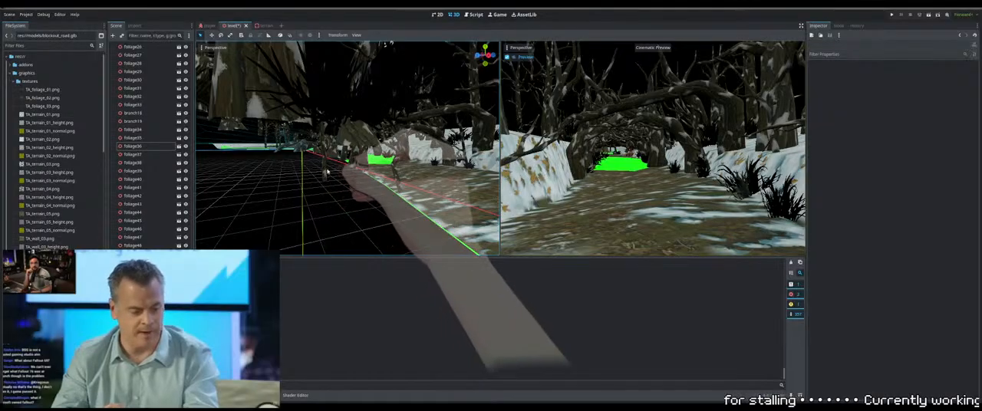
left_click(325, 175)
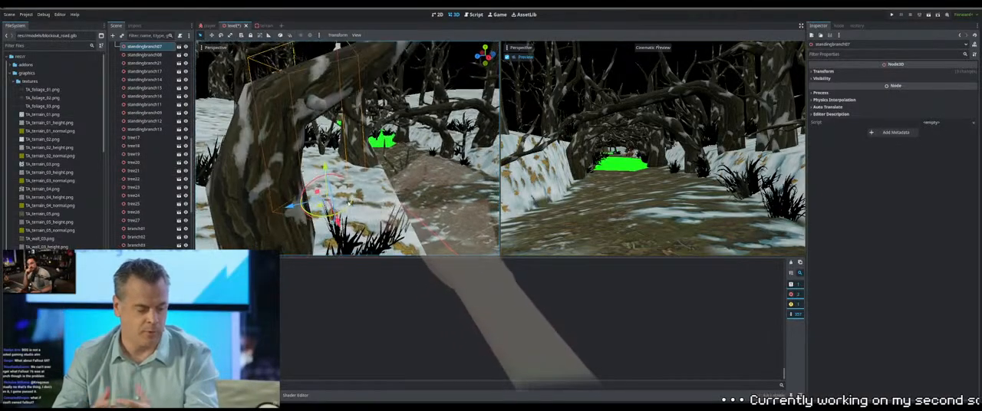
left_click_drag(304, 159, 299, 119)
middle_click_drag(399, 146, 393, 165)
right_click_drag(339, 151, 339, 151)
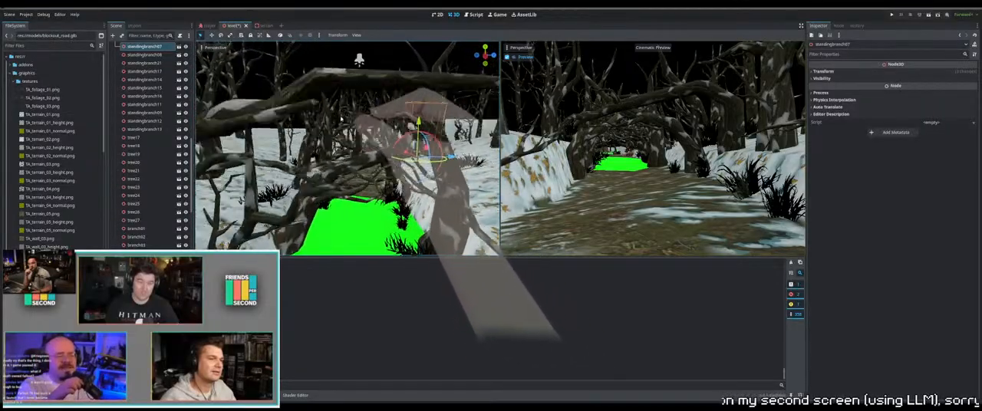
Rotate tree27 beside the green path section and adjust its placement over the path
middle_click_drag(342, 119, 335, 161)
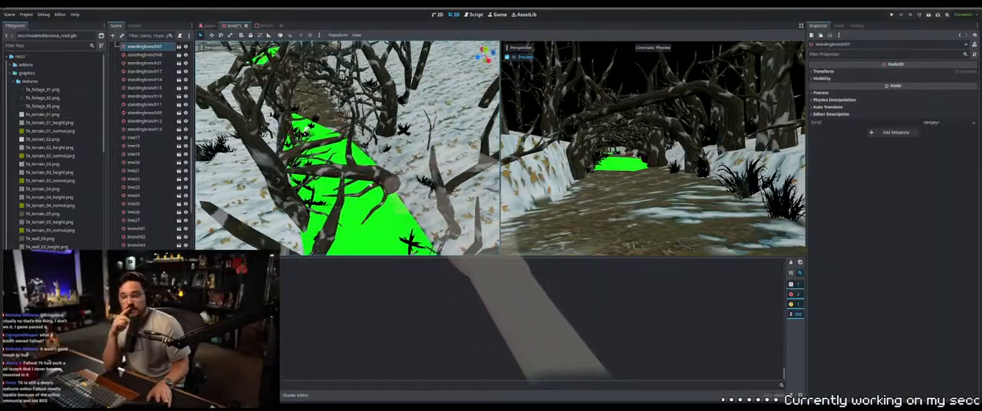
left_click(372, 184)
middle_click_drag(404, 207, 418, 205)
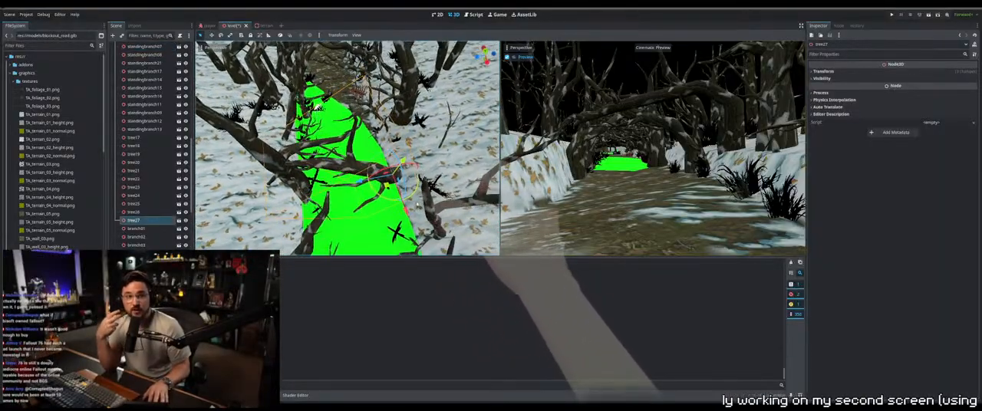
left_click_drag(407, 199, 411, 198)
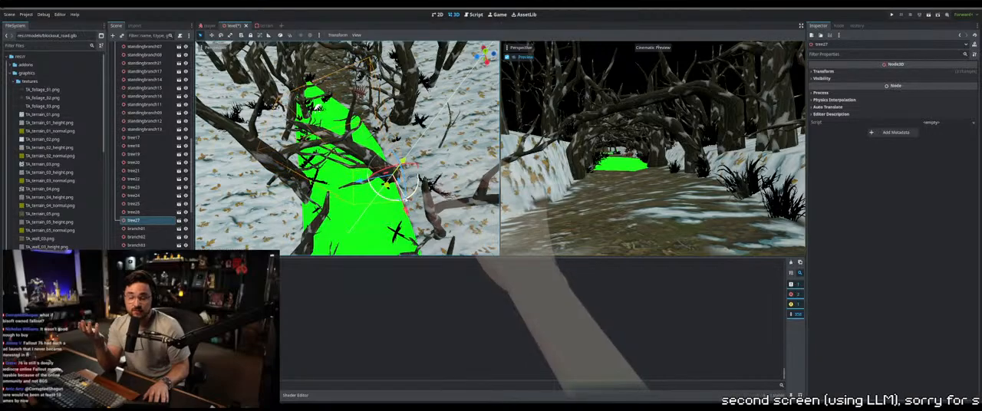
middle_click_drag(375, 207, 395, 193)
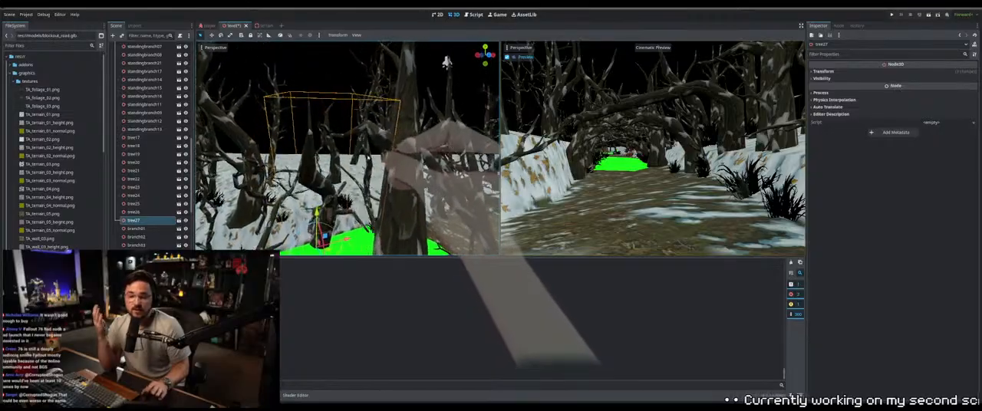
Select branch04 among the trees over the green path section and adjust its placement there
middle_click_drag(359, 141, 398, 180)
left_click(312, 184)
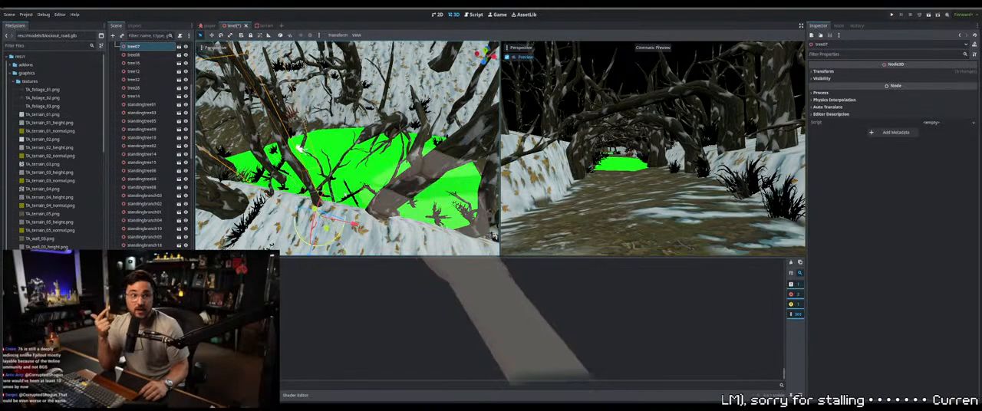
left_click(333, 175)
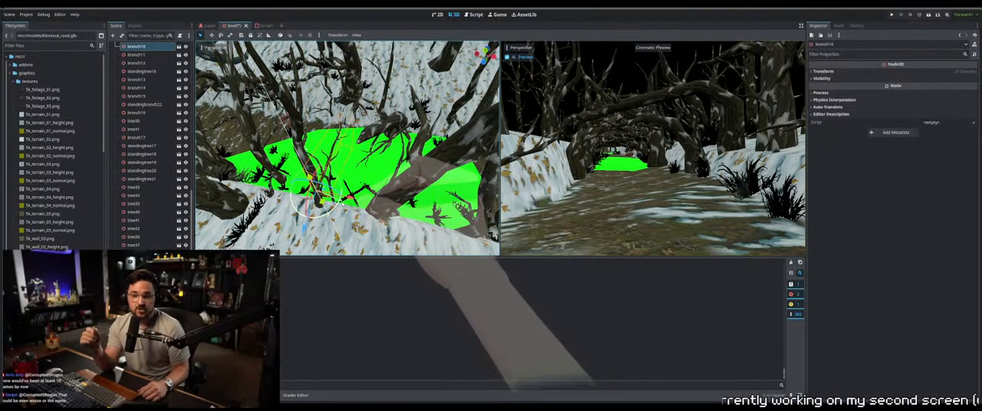
left_click(394, 141)
middle_click_drag(393, 141, 482, 199)
scroll(400, 158, "up", 3)
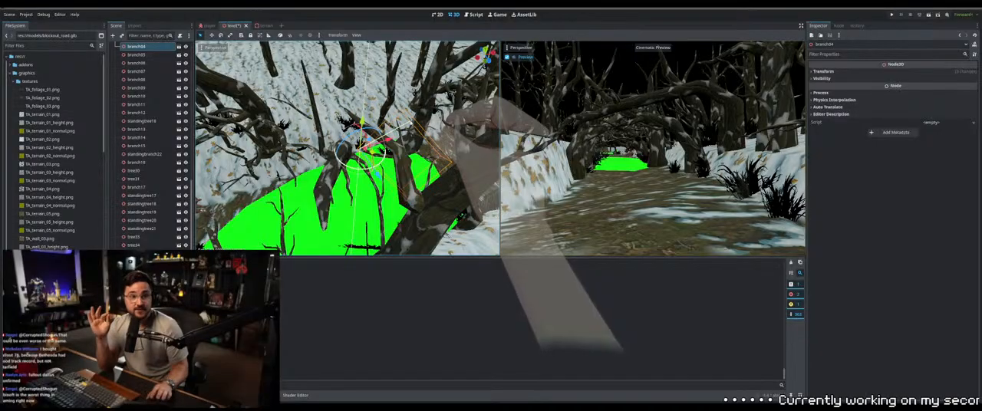
middle_click_drag(468, 194, 347, 208)
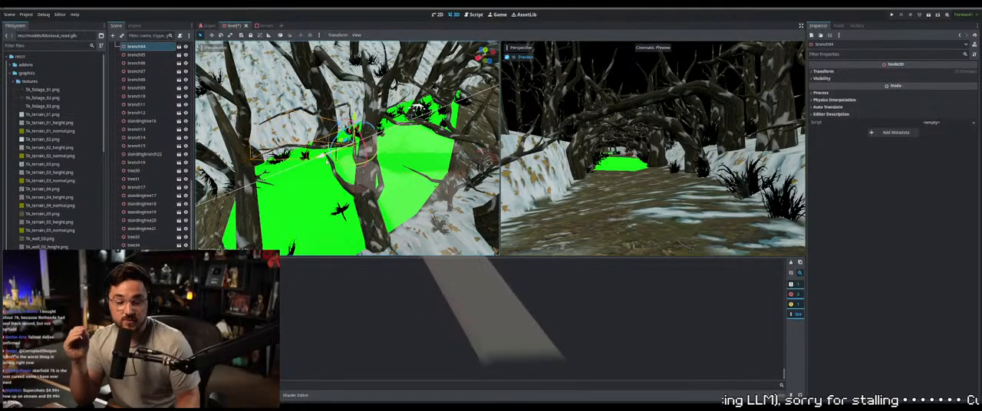
left_click_drag(327, 161, 336, 155)
middle_click_drag(336, 168, 383, 172)
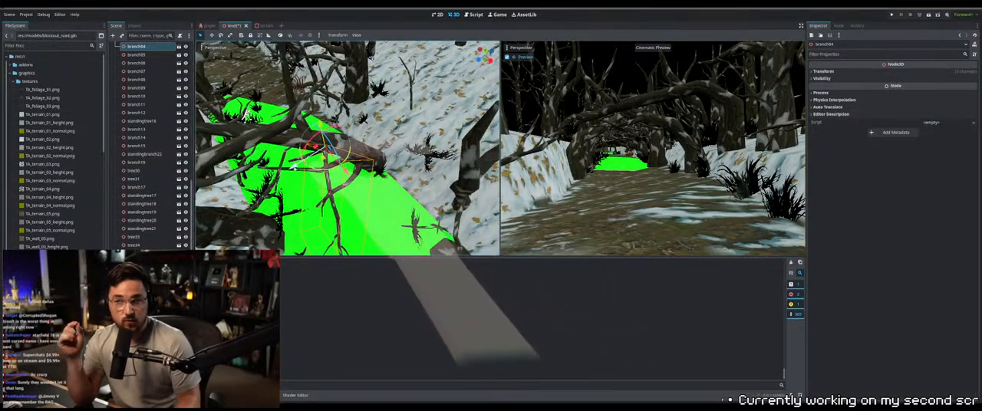
middle_click_drag(303, 163, 233, 159)
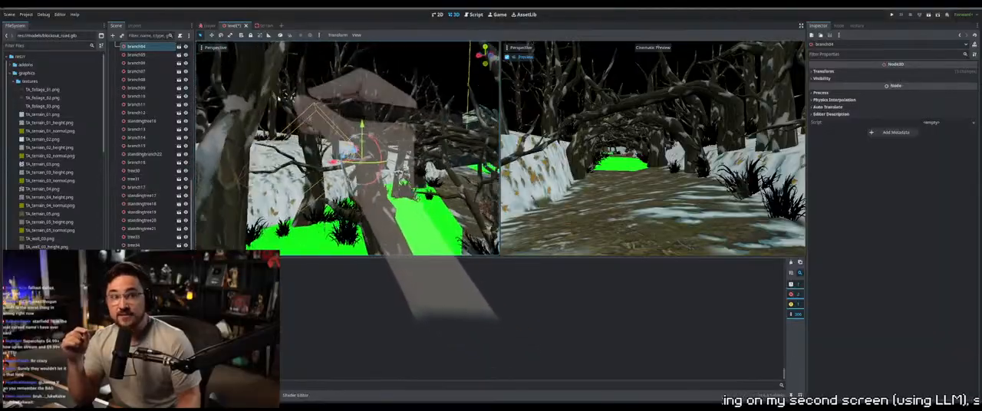
middle_click_drag(269, 99, 311, 123)
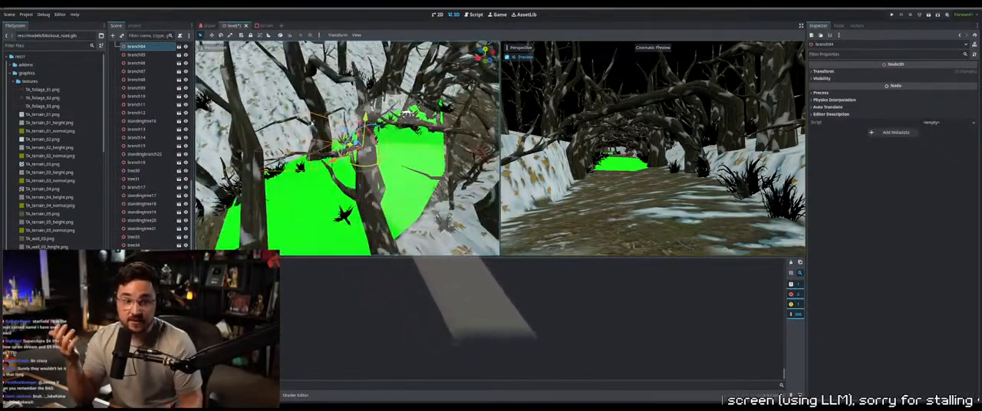
Check branch03 and branch02 beside the path and lower the floating animal carcass onto the green path section
middle_click_drag(392, 122, 434, 102)
middle_click_drag(397, 114, 363, 166)
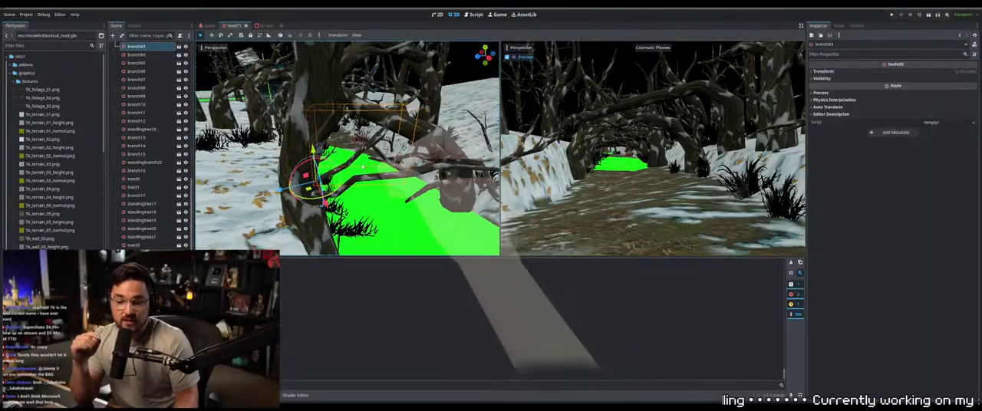
middle_click_drag(417, 132, 387, 165)
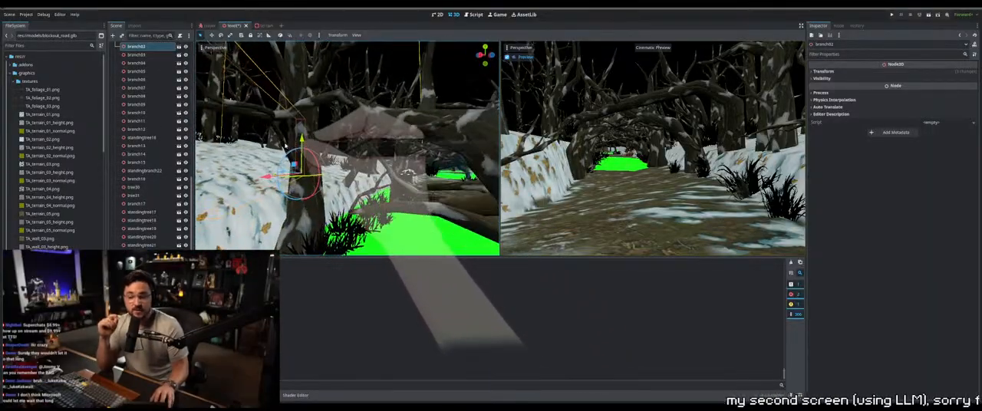
middle_click_drag(283, 146, 335, 146)
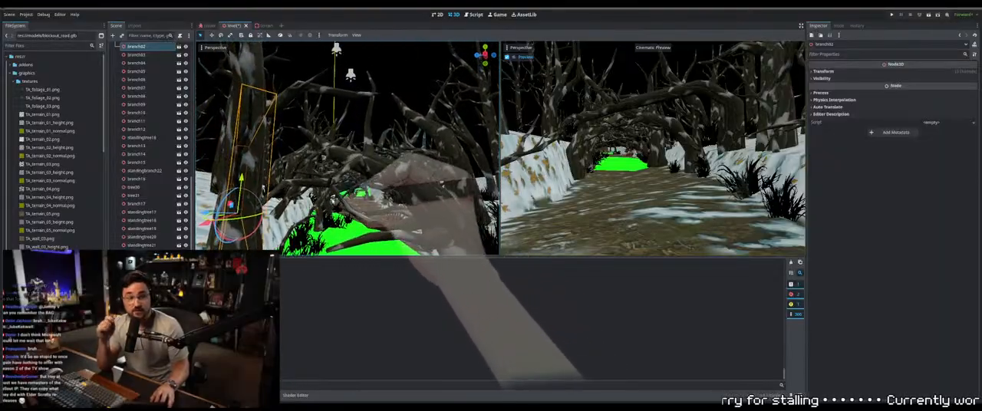
middle_click_drag(345, 191, 402, 187)
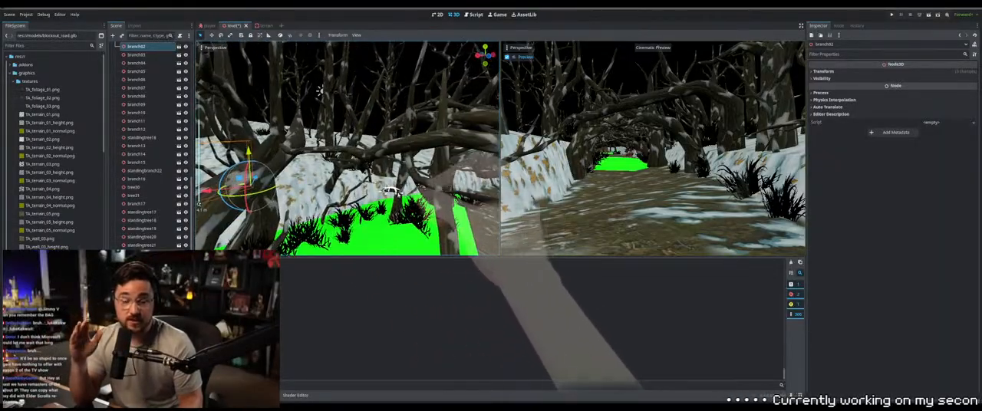
left_click(391, 190)
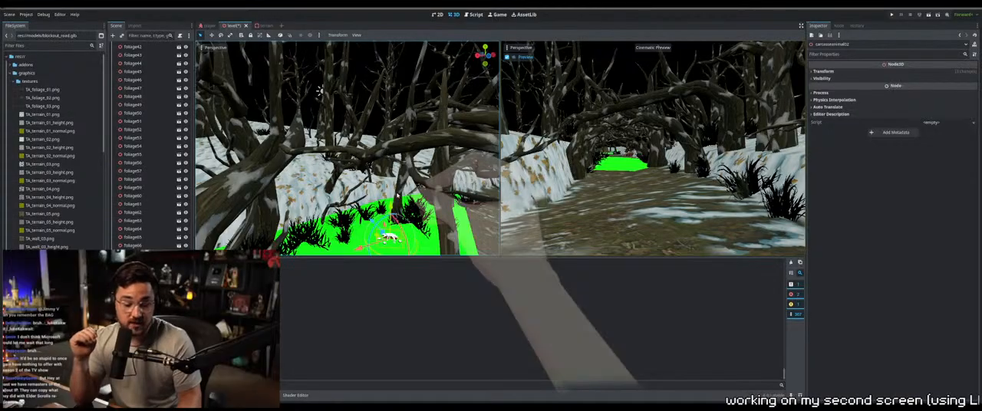
middle_click_drag(319, 91, 308, 95)
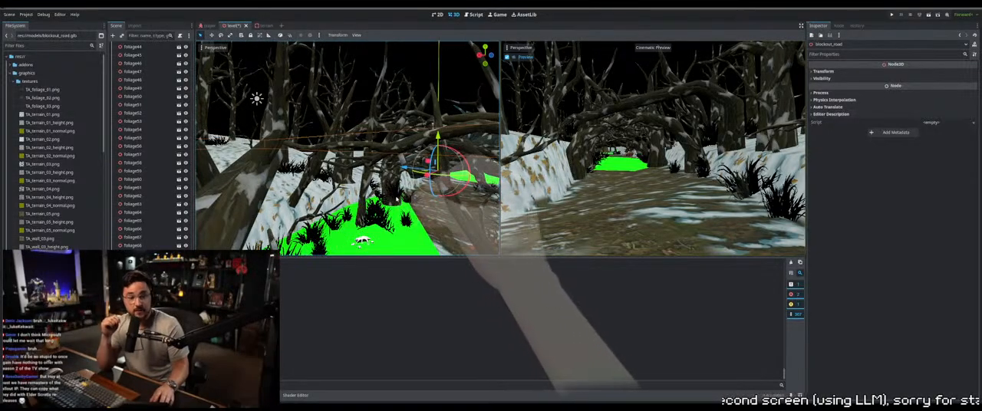
Select foliage12 beside the path near the fallen tree and adjust its placement on the terrain
middle_click_drag(348, 156, 382, 170)
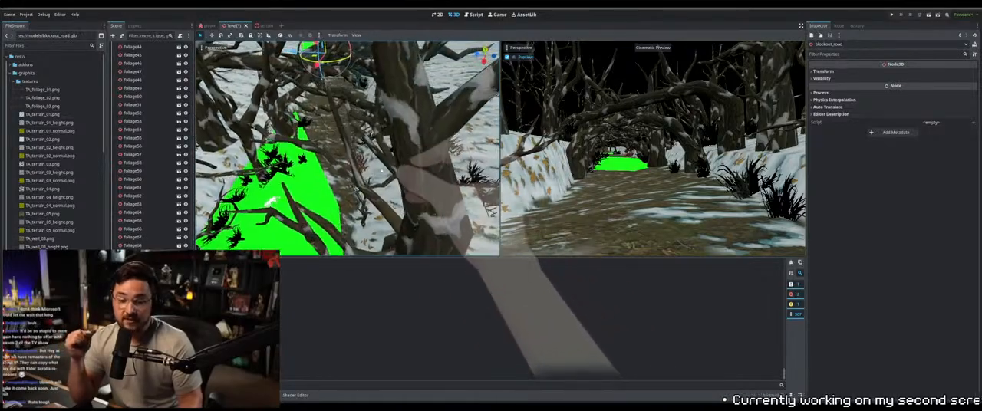
middle_click_drag(417, 201, 401, 160)
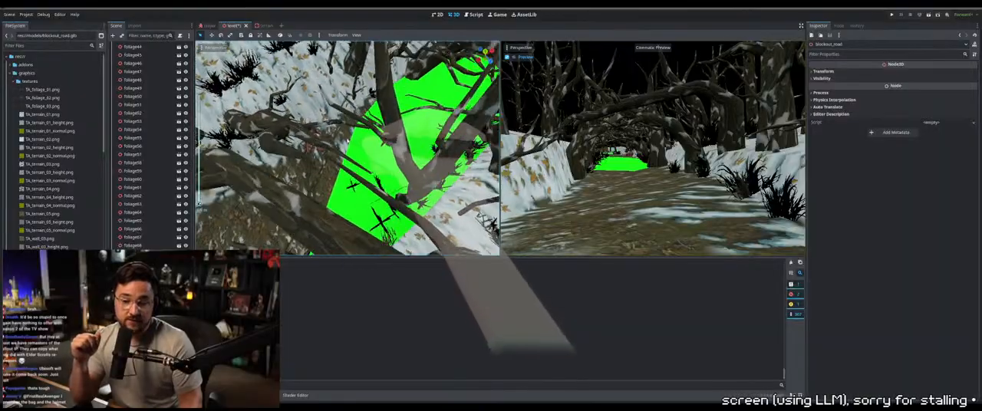
middle_click_drag(353, 128, 405, 204)
left_click(402, 201)
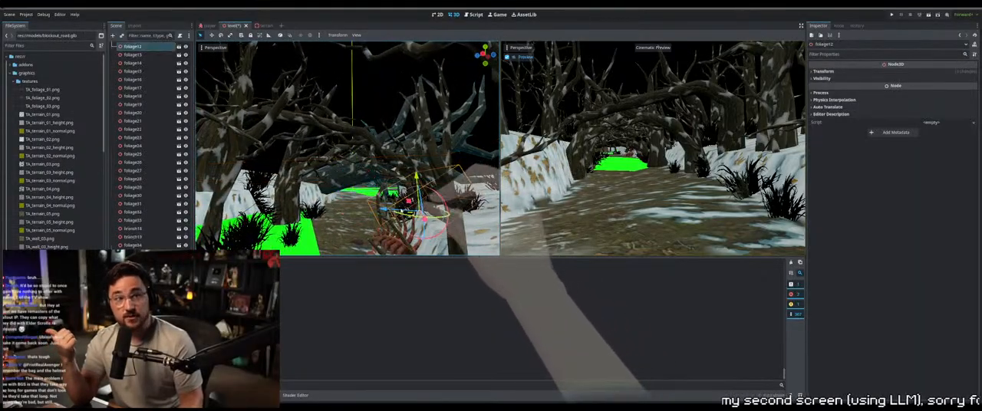
left_click_drag(403, 201, 415, 201)
middle_click_drag(417, 181, 418, 181)
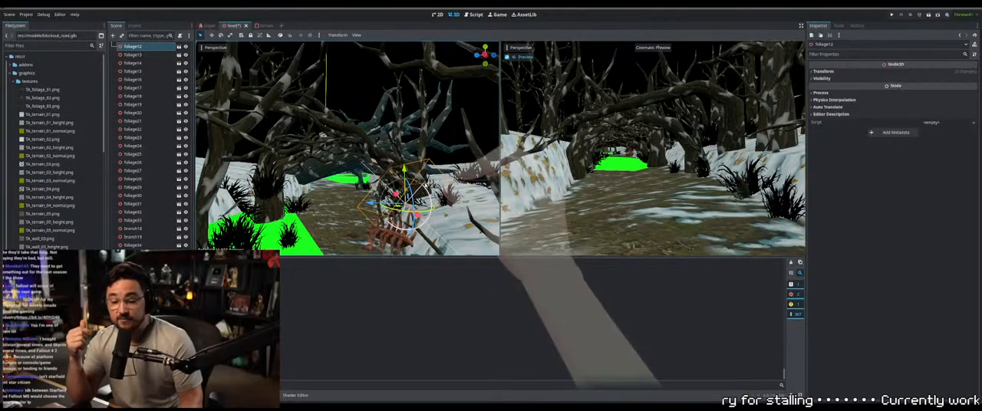
Examine how the fallen tree bigtreedown rests on the snowy banks and where the path beyond lacks trees
middle_click_drag(425, 185, 335, 198)
middle_click_drag(421, 192, 303, 182)
middle_click_drag(357, 46, 328, 112)
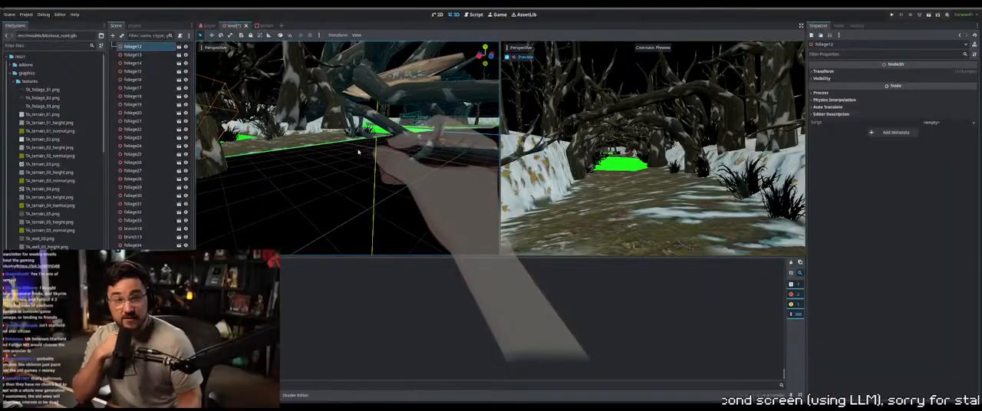
middle_click_drag(357, 152, 370, 159)
middle_click_drag(364, 196, 396, 157)
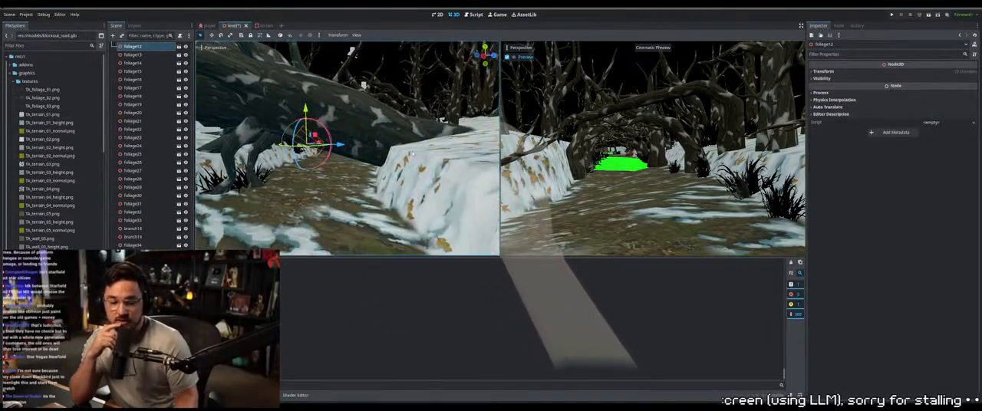
left_click(400, 156)
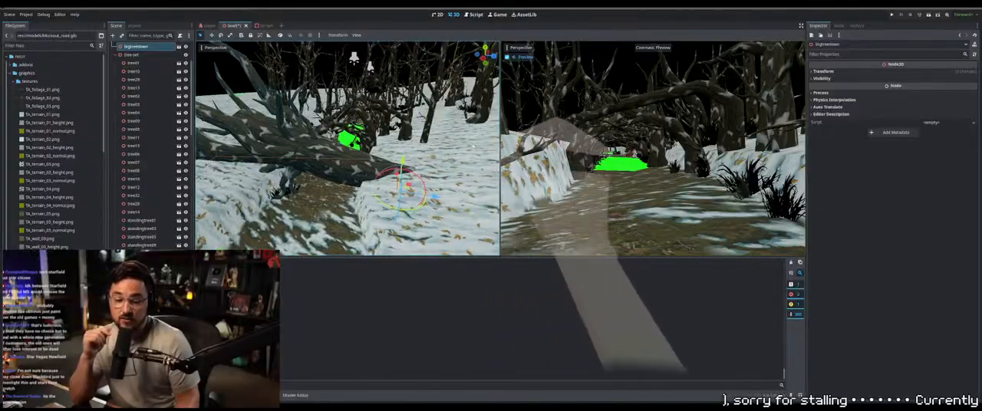
right_click_drag(375, 169, 338, 182)
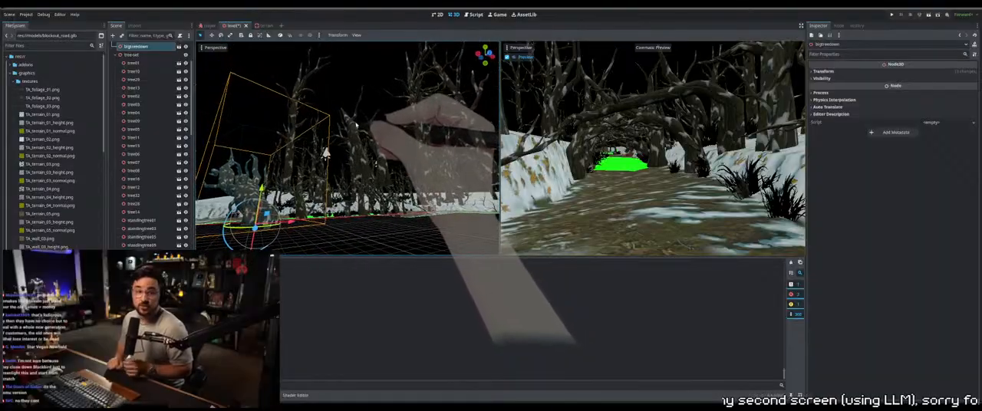
right_click_drag(355, 122, 380, 146)
right_click_drag(456, 145, 373, 125)
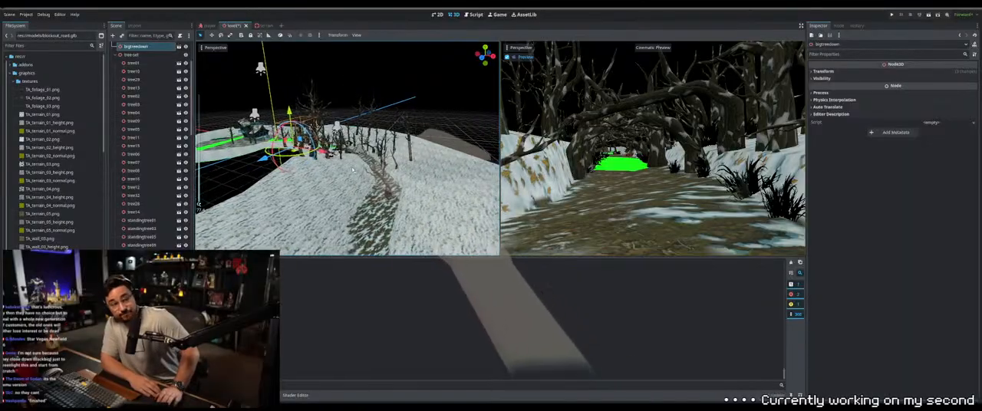
middle_click_drag(325, 205, 354, 226)
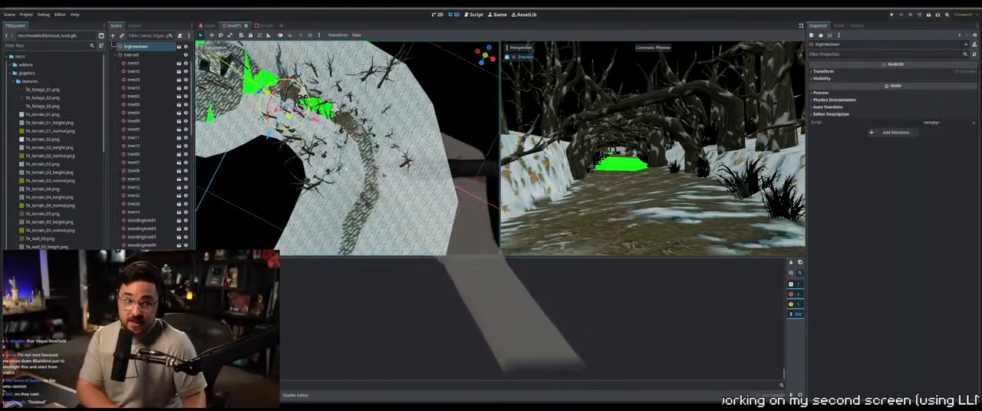
From a top view, duplicate a standing tree near the outer bend and place the copy on the snow outside the path's curve
mouse_move(346, 169)
middle_mouse_down("shift")
mouse_move(371, 148)
mouse_move(385, 156)
mouse_move(363, 164)
middle_mouse_up("shift")
left_click(348, 161)
key("KP_7")
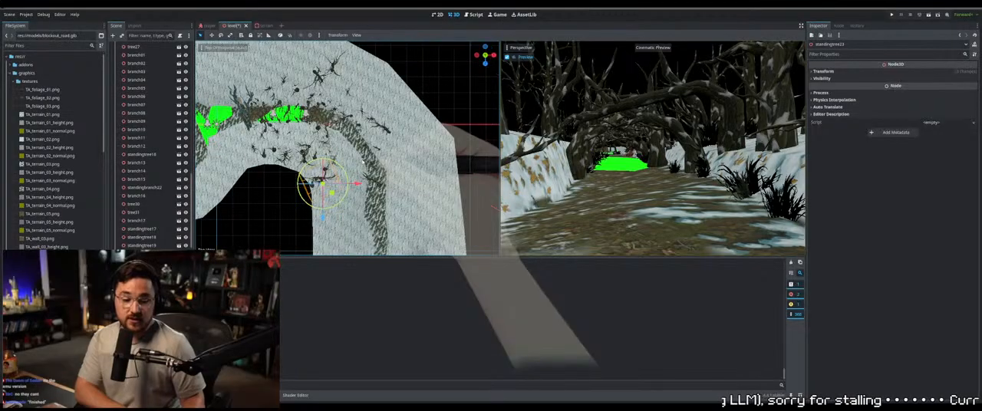
middle_click_drag(359, 112, 426, 134, "shift")
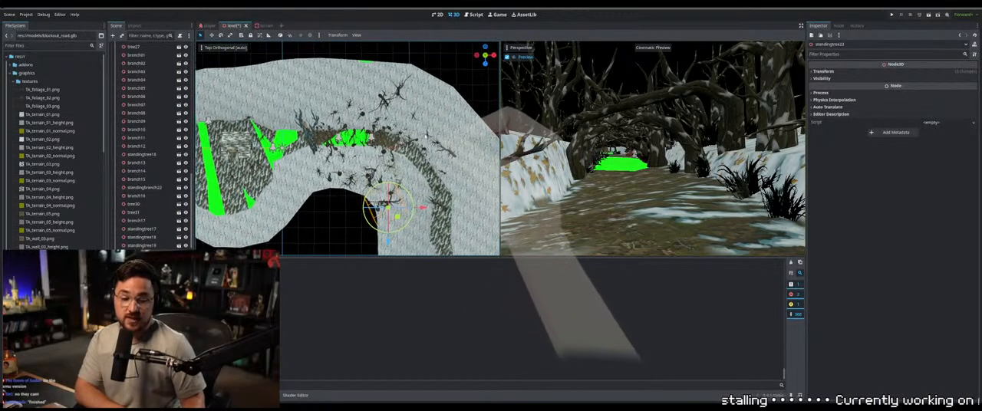
left_click(400, 92)
middle_click_drag(401, 93, 383, 81, "shift")
middle_click_drag(404, 131, 379, 128, "shift")
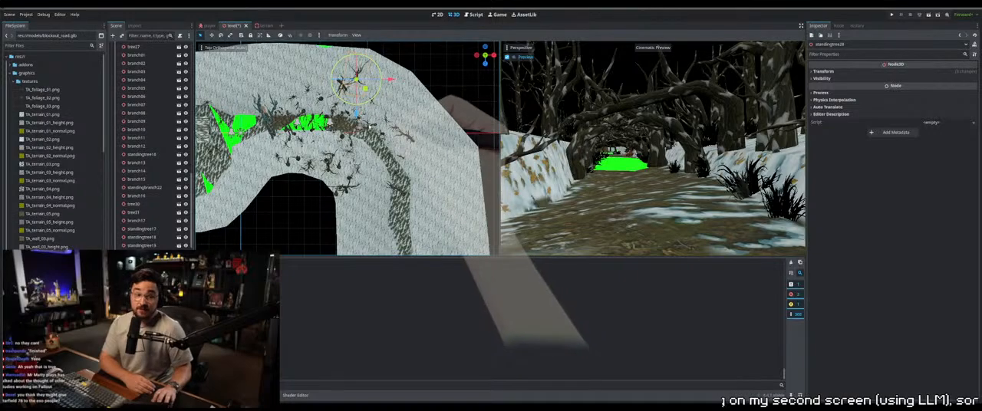
left_click(389, 80)
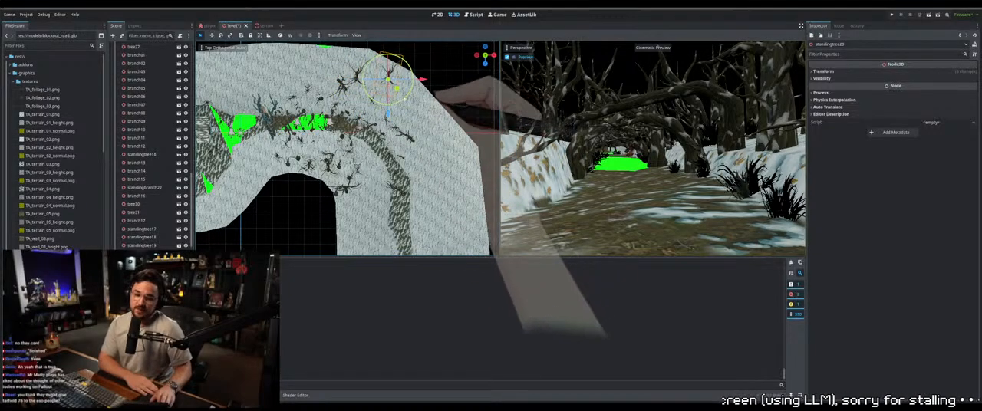
left_click_drag(388, 184, 389, 219)
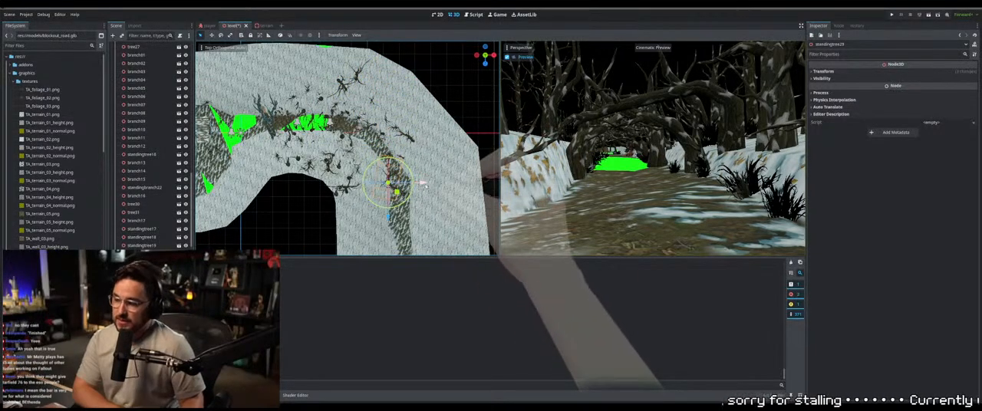
left_click_drag(424, 183, 476, 185)
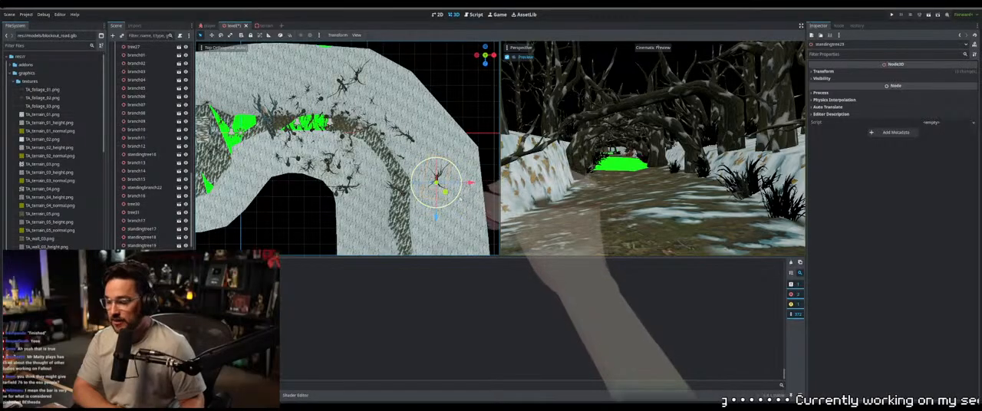
Scale up the duplicated standing tree uniformly on the open snowy hillside
middle_click_drag(476, 184, 330, 78)
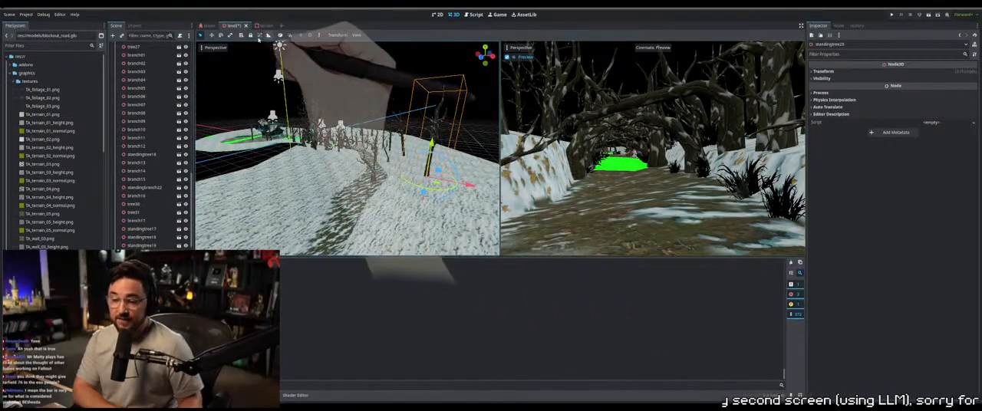
left_click(231, 36)
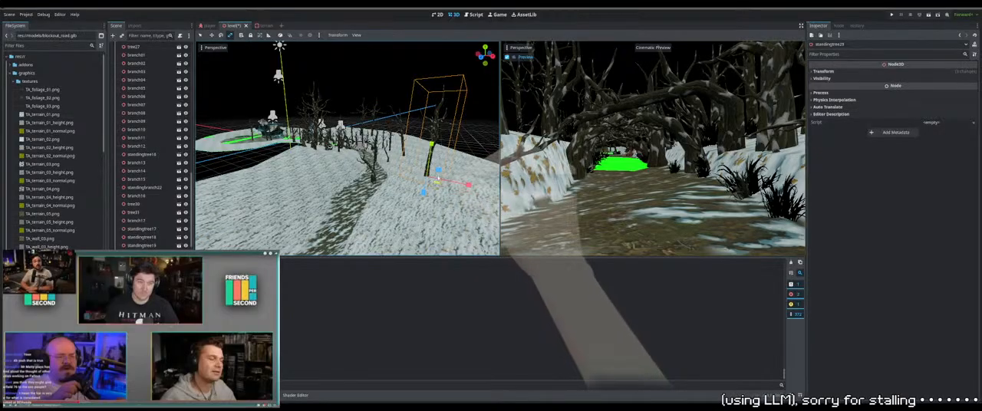
left_click_drag(429, 177, 429, 180)
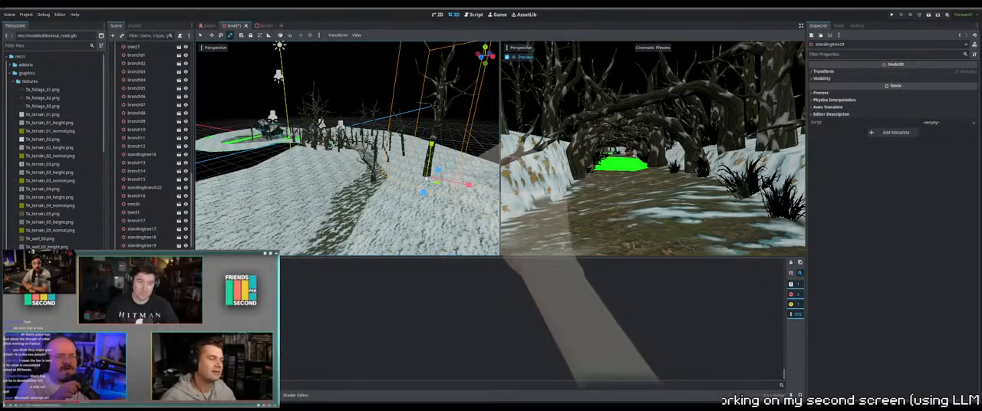
left_click(201, 35)
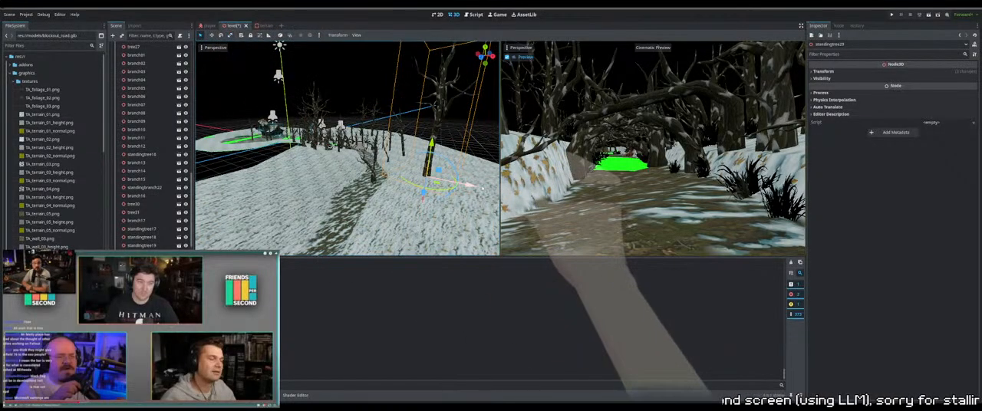
Adjust the enlarged standing tree's position and height so its trunk meets the snowy ground
left_click_drag(454, 168, 448, 160)
middle_click_drag(409, 173, 425, 163)
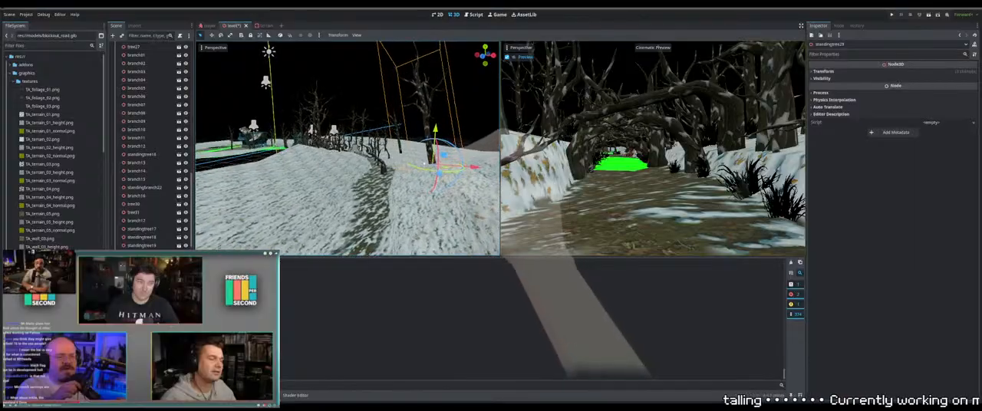
left_click_drag(456, 149, 461, 159)
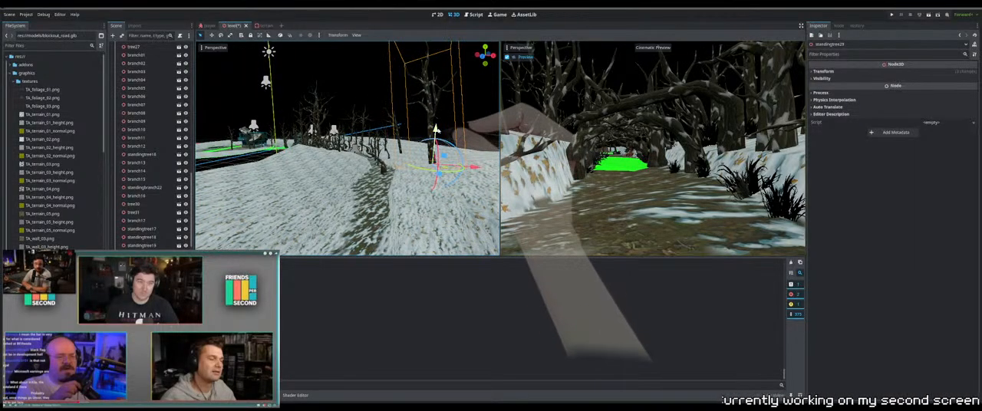
Fine-tune the enlarged standing tree's height so its trunk base sits in the snow near the terrain's outer edge
left_click_drag(435, 131, 439, 123)
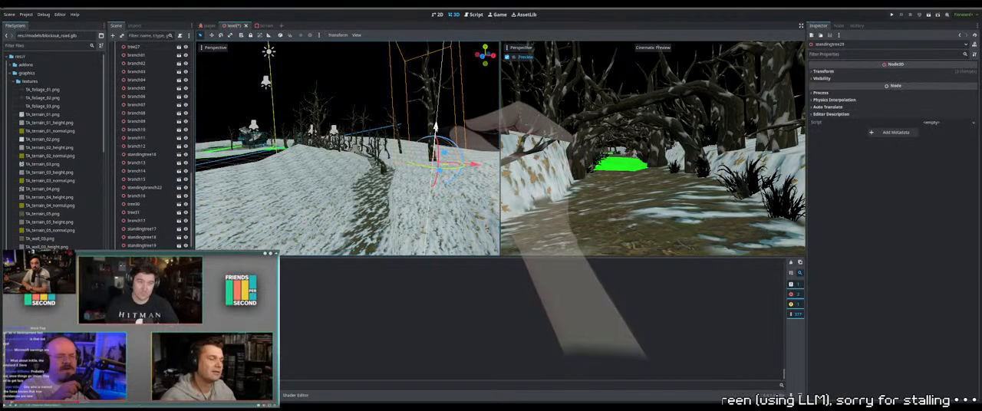
middle_click_drag(435, 126, 415, 136)
scroll(399, 135, "up", 3)
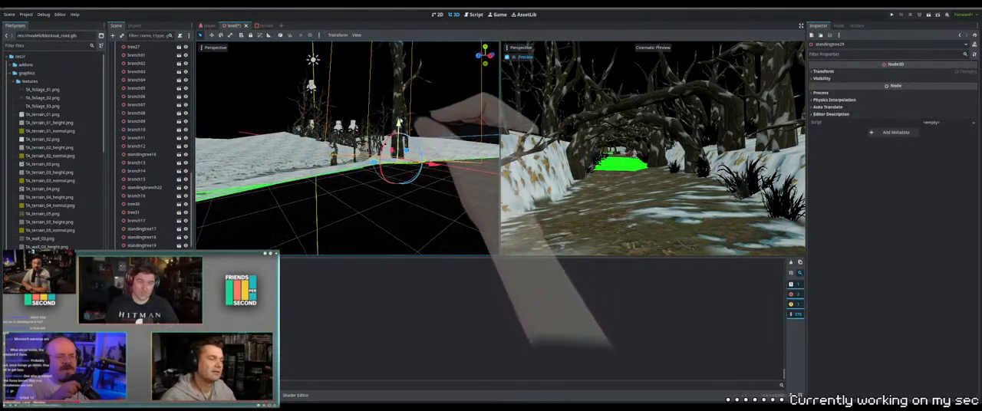
left_click_drag(399, 124, 399, 127)
middle_click_drag(399, 127, 403, 163)
scroll(424, 139, "down", 7)
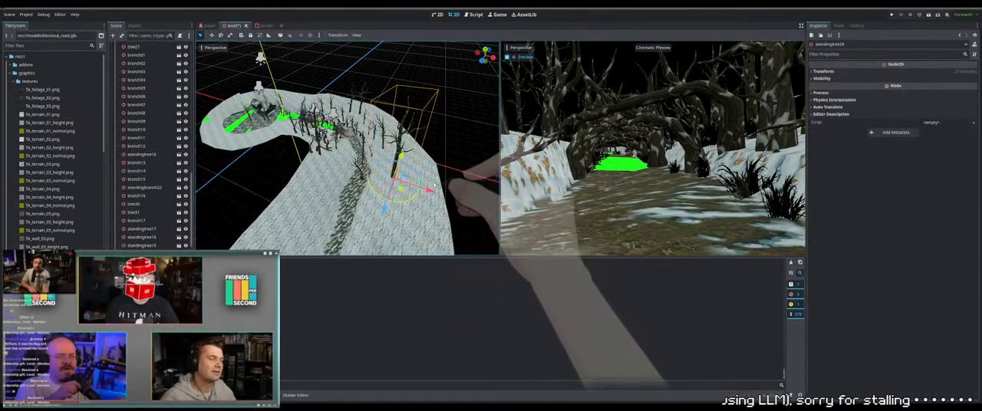
Duplicate the enlarged standing tree and place the copy on the snow across the path, on the inner side of the bend
key("ctrl+d")
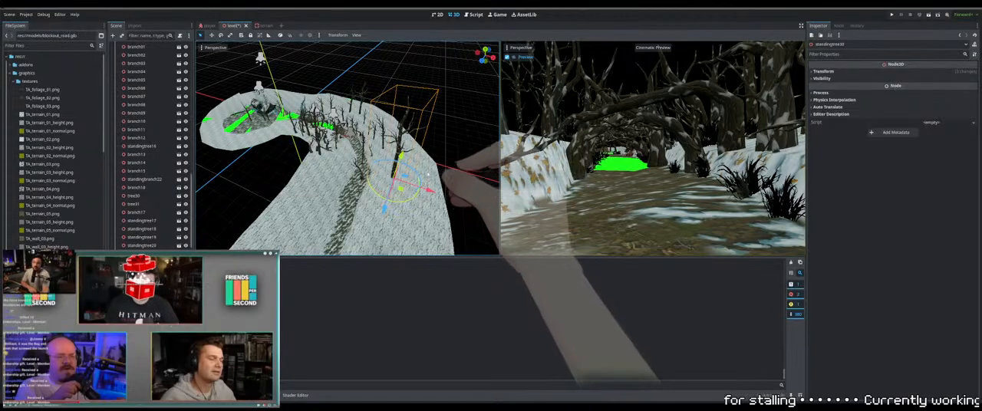
left_click_drag(385, 207, 356, 205)
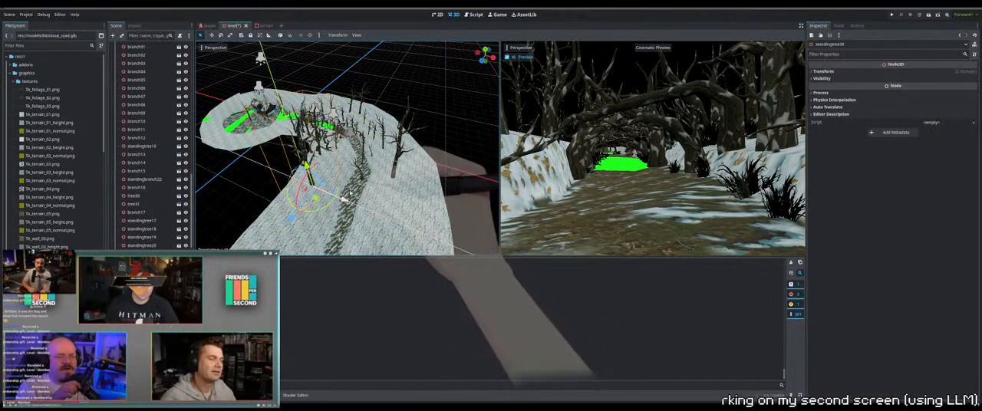
left_click_drag(304, 225, 328, 189)
Lower the inner-side tree copy into the snow and shift it sideways along the bank next to the path
middle_click_drag(418, 172, 376, 128)
scroll(366, 128, "up", 6)
left_click_drag(370, 141, 371, 143)
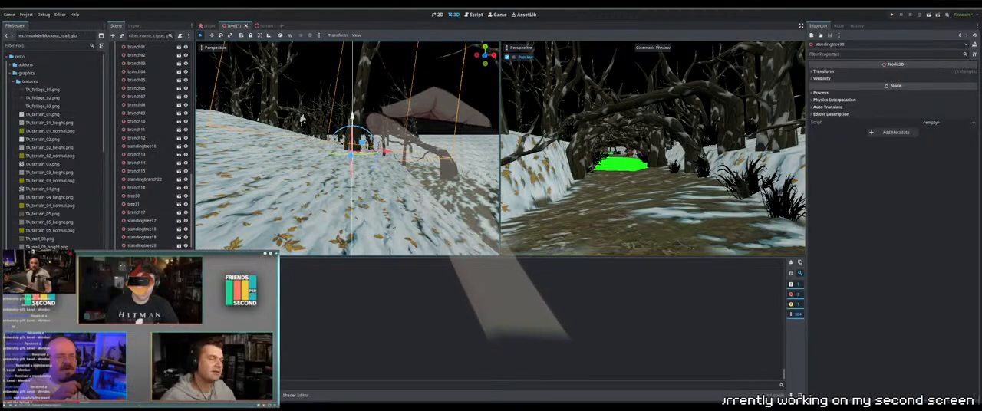
left_click_drag(352, 118, 352, 126)
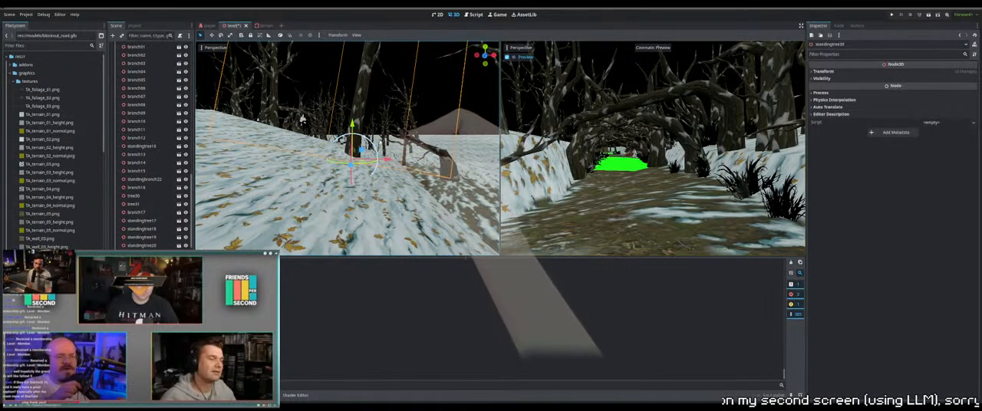
middle_click_drag(353, 127, 321, 129)
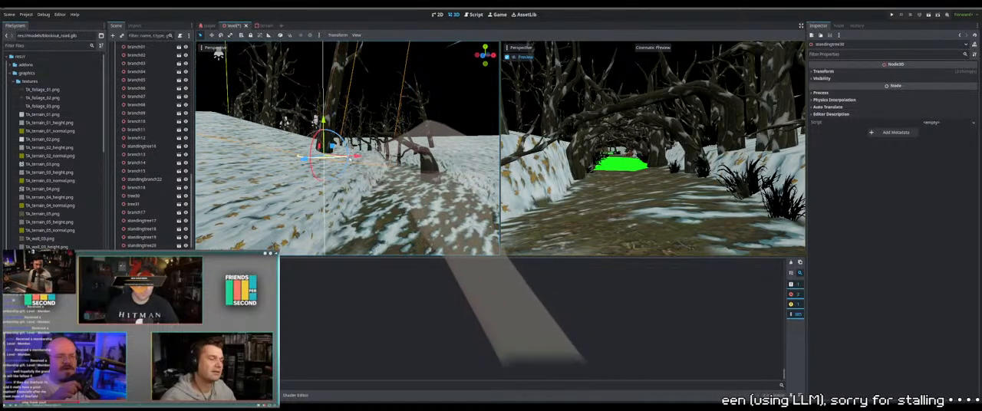
left_click_drag(351, 159, 373, 115)
scroll(373, 115, "down", 10)
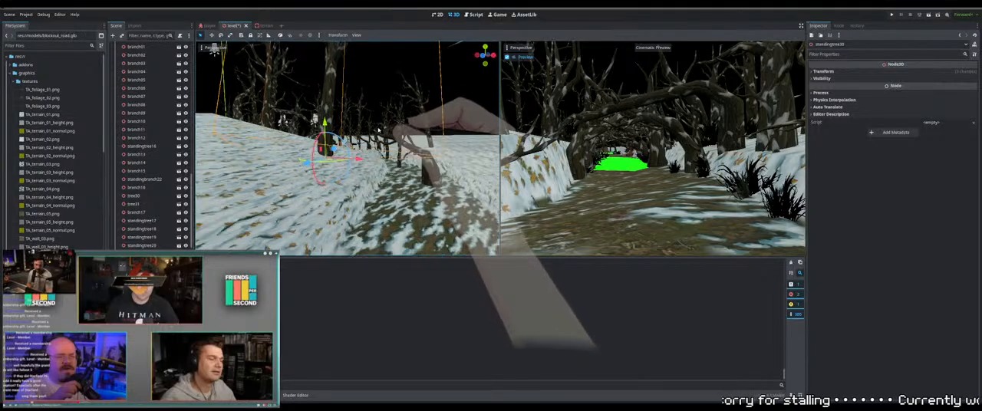
Duplicate a standing tree from the wooded bend and move the copy onto the open snow beside the enlarged outer tree
middle_click_drag(373, 115, 311, 153)
left_click(409, 136)
left_click(411, 138)
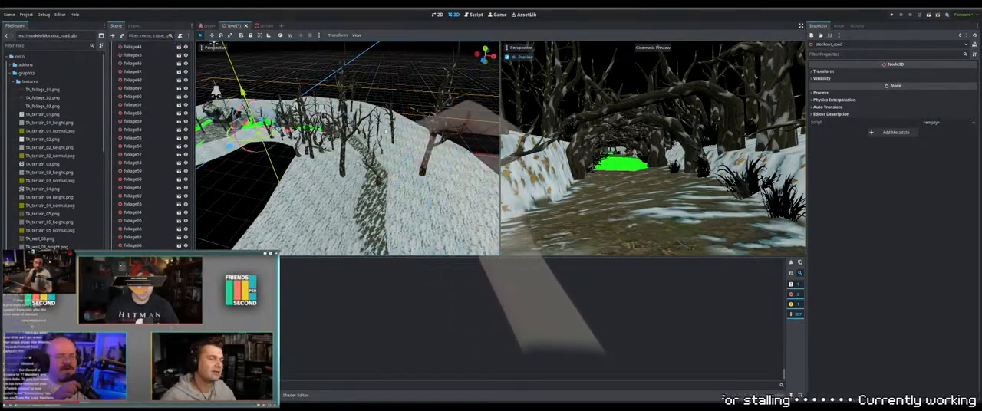
left_click(390, 136)
middle_click_drag(389, 137, 322, 196)
scroll(368, 104, "up", 4)
left_click(374, 173)
left_click(369, 175)
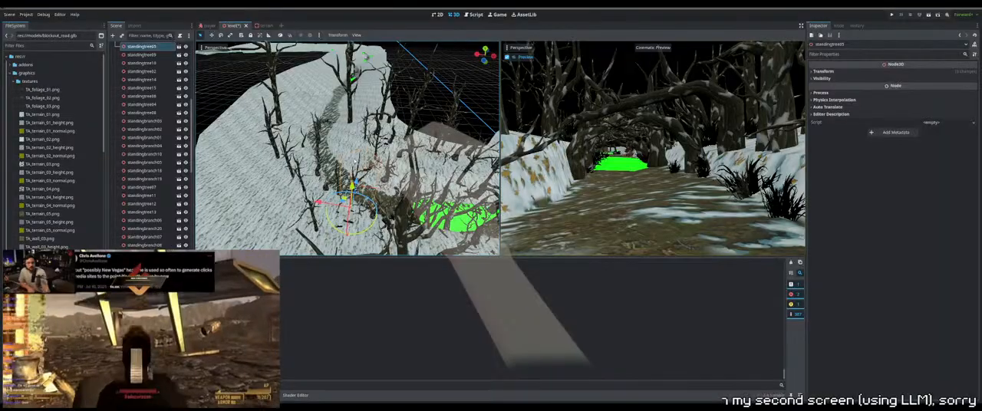
left_click(337, 226)
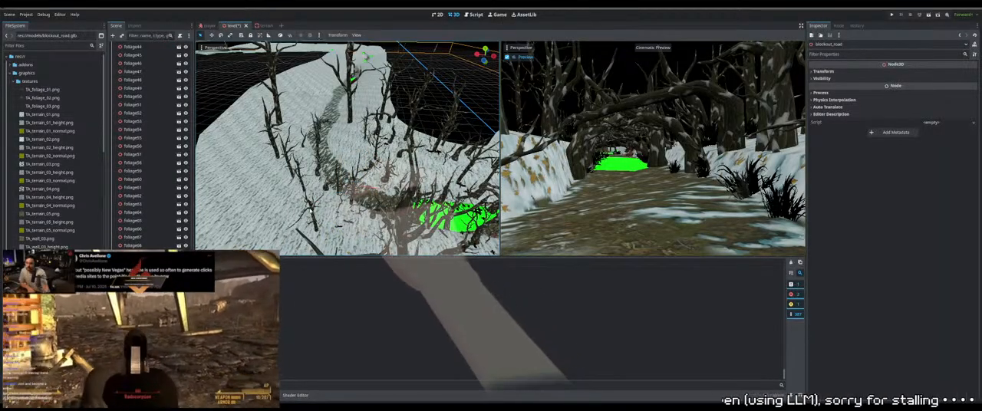
left_click(312, 218)
middle_click_drag(313, 220, 365, 189)
key("ctrl+d")
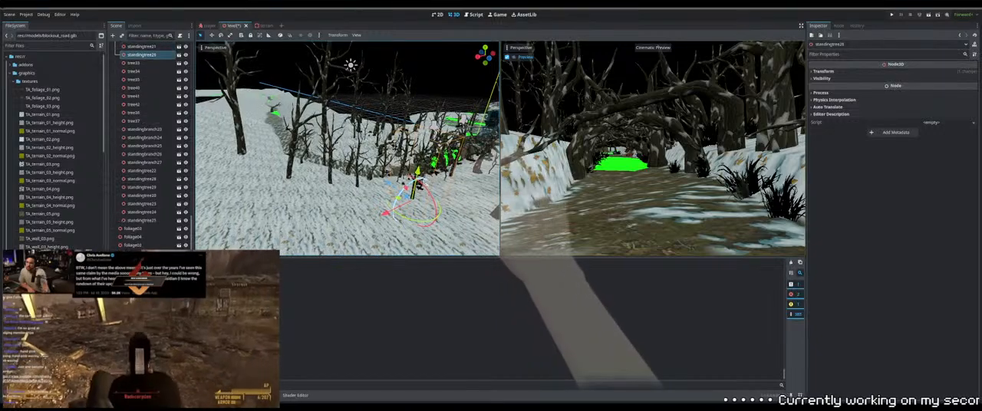
left_click_drag(386, 213, 325, 245)
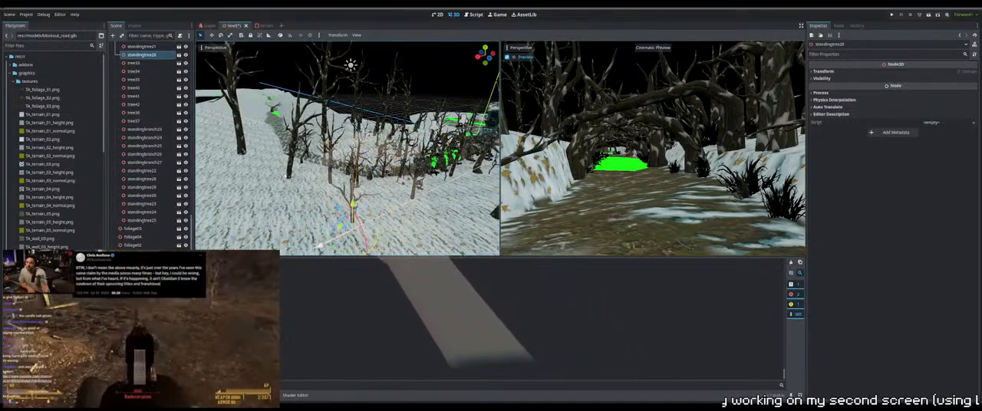
left_click_drag(342, 219, 265, 116)
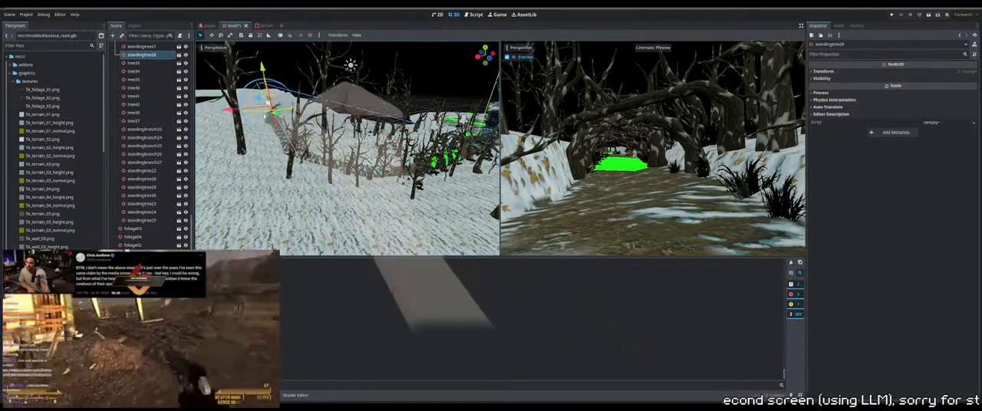
middle_click_drag(270, 136, 389, 156)
left_click_drag(407, 177, 440, 193)
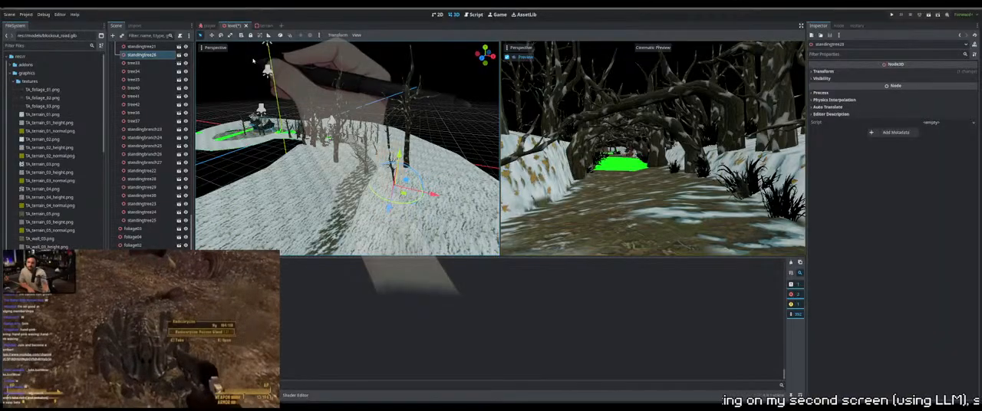
Try scaling up the copied standing tree beside the enlarged outer tree, and delete that copy
middle_click_drag(411, 150, 379, 159)
scroll(424, 160, "up", 4)
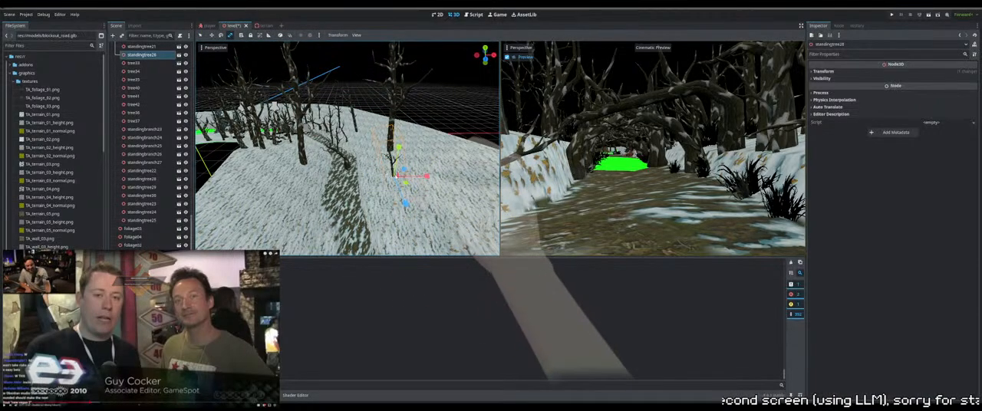
left_click_drag(388, 173, 395, 177)
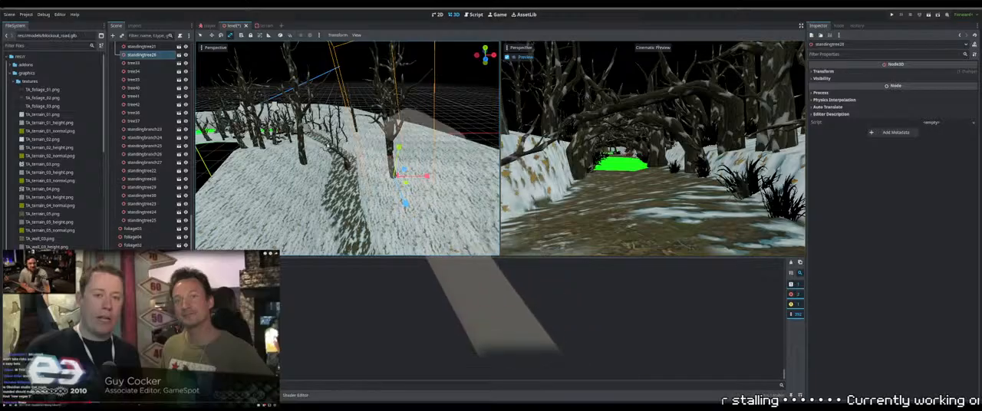
key("q")
middle_click_drag(390, 138, 333, 158)
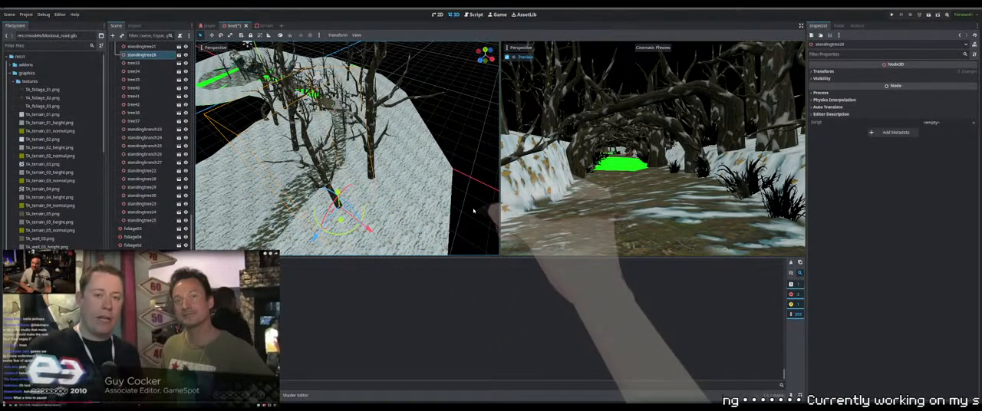
key("Delete")
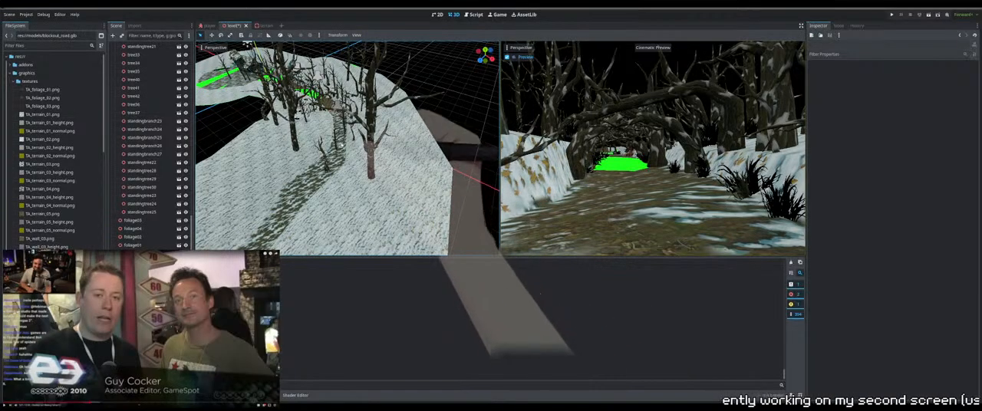
Duplicate another standing tree from the inner edge of the wooded bend and move the copy next to the enlarged outer tree
middle_click_drag(344, 135, 386, 128)
left_click(338, 157)
mouse_move(339, 157)
middle_mouse_down()
mouse_move(373, 183)
mouse_move(335, 165)
middle_mouse_up()
left_click(338, 178)
key("ctrl+d")
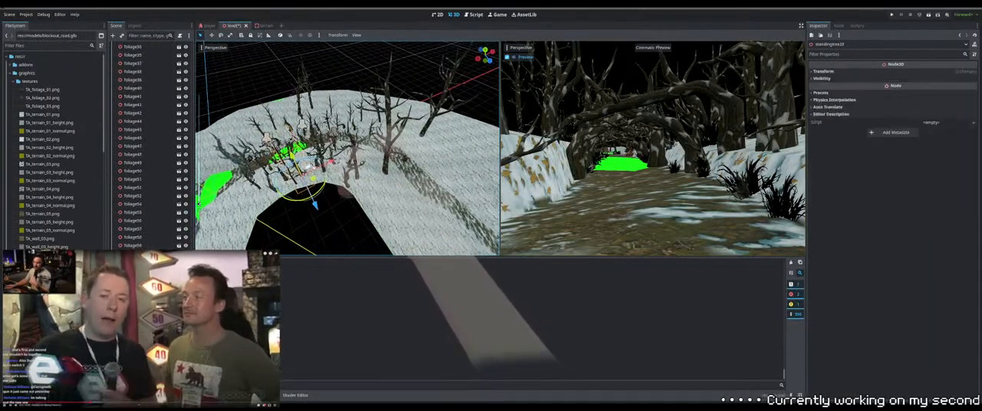
left_click(425, 126)
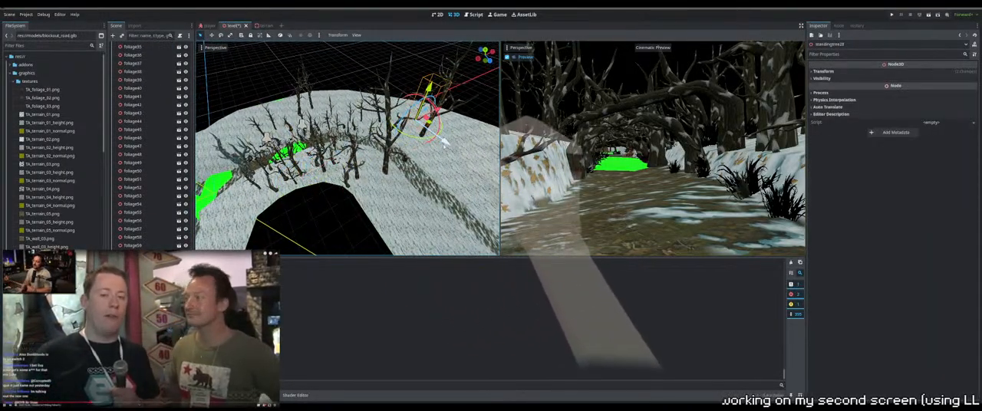
left_click_drag(445, 143, 479, 166)
middle_click_drag(470, 164, 365, 167)
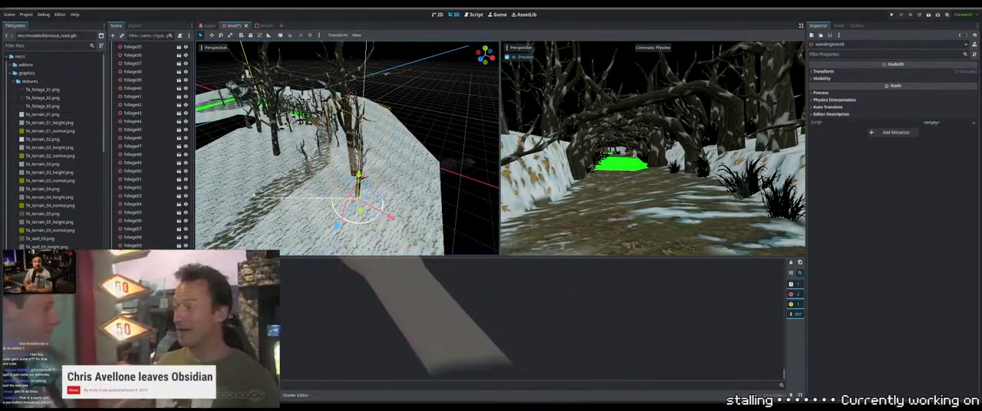
Try rotating the new tree copy, undo that change, and shift the copy across the snow beside the enlarged tree
middle_click_drag(386, 193, 388, 155, "shift")
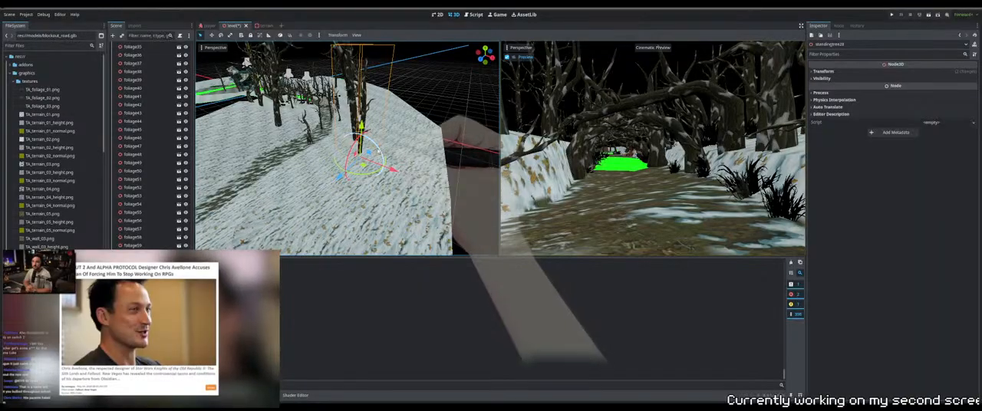
left_click_drag(385, 153, 473, 47)
key("ctrl+z")
middle_click_drag(401, 174, 442, 175, "shift")
left_click_drag(440, 172, 417, 164)
mouse_move(417, 163)
middle_mouse_down()
mouse_move(420, 185)
mouse_move(385, 169)
middle_mouse_up()
middle_click_drag(480, 218, 442, 209)
Reselect the new tree copy and adjust its placement and orientation beside the enlarged tree on the path's outer side
left_click(355, 173)
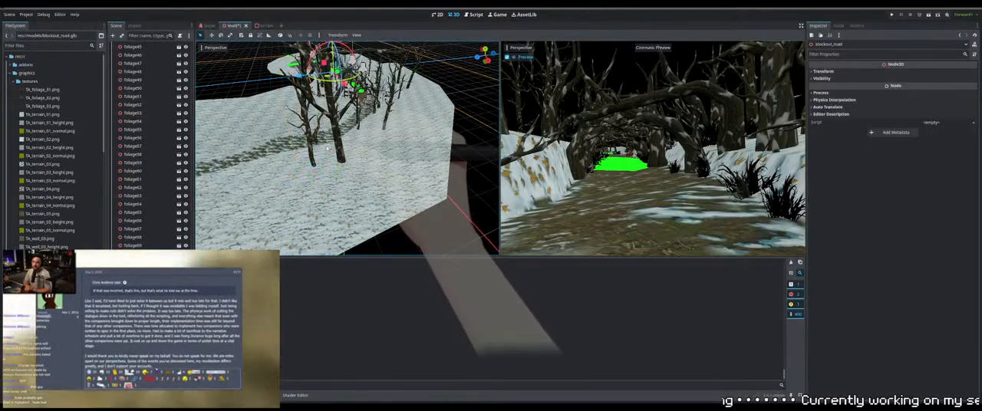
left_click(311, 150)
left_click_drag(331, 183, 353, 146)
middle_click_drag(352, 146, 421, 150)
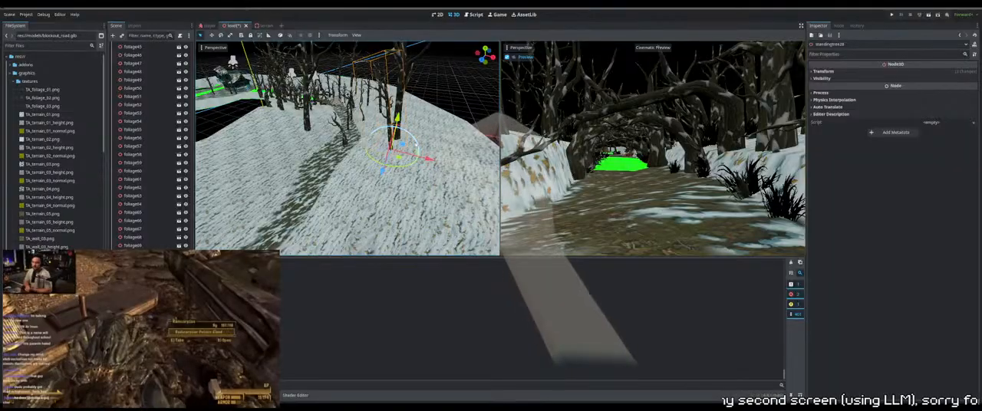
left_click_drag(416, 152, 411, 135)
scroll(399, 142, "down", 6)
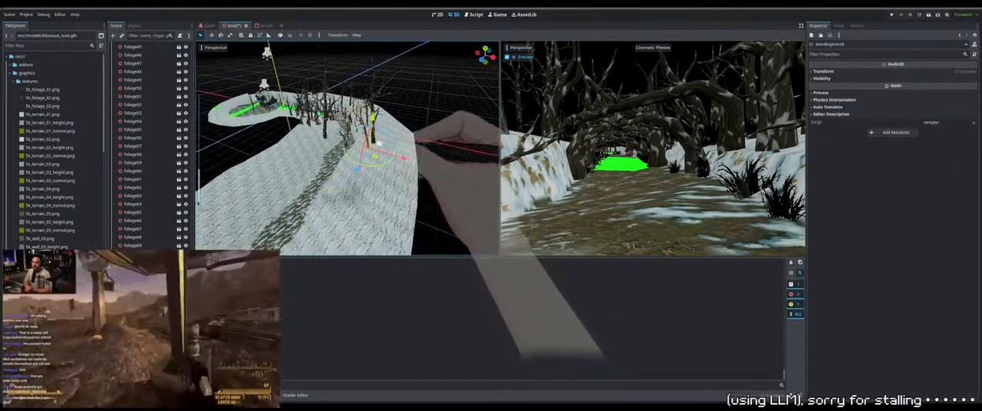
middle_click_drag(383, 146, 286, 160)
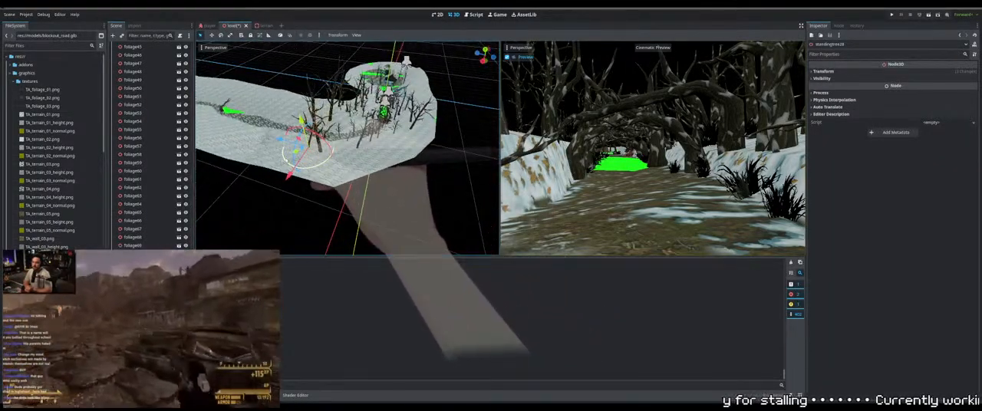
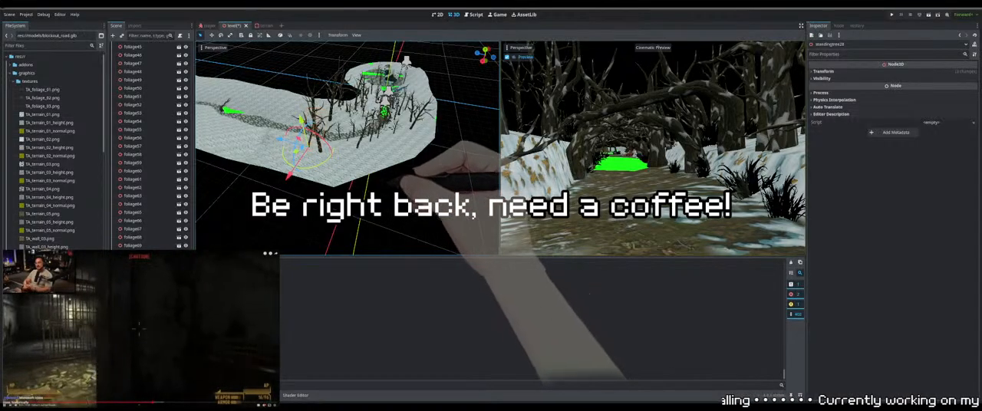
Run the level and walk along the tree-lined path to the house clearing to examine the placed trees, foliage and snow banks
middle_click_drag(370, 175, 391, 180)
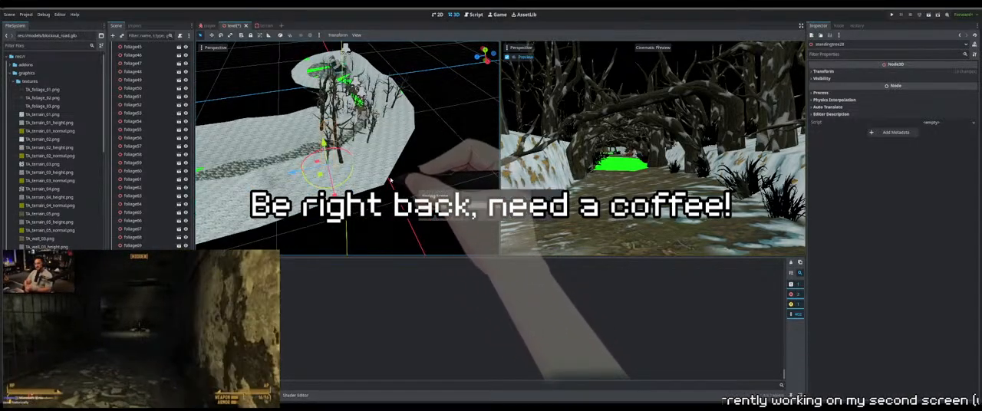
key("F5")
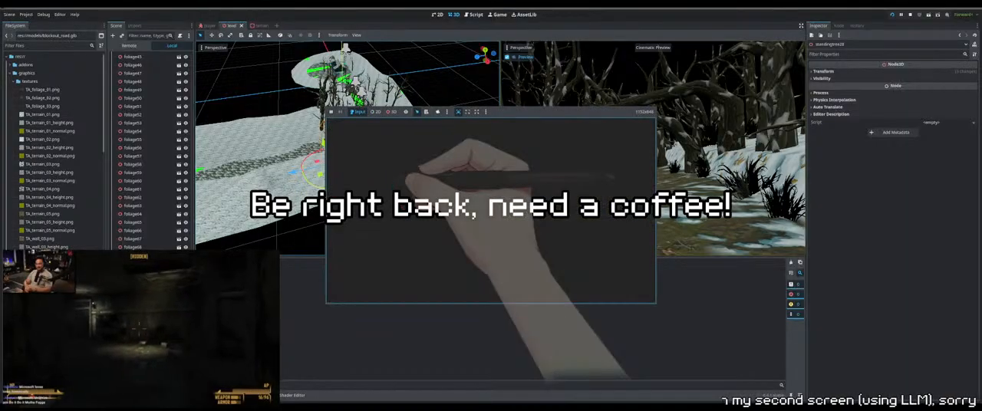
key("w")
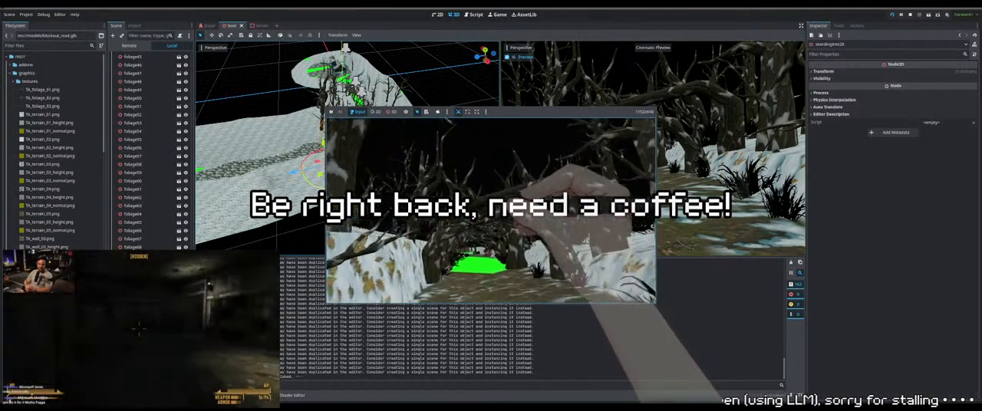
key("w")
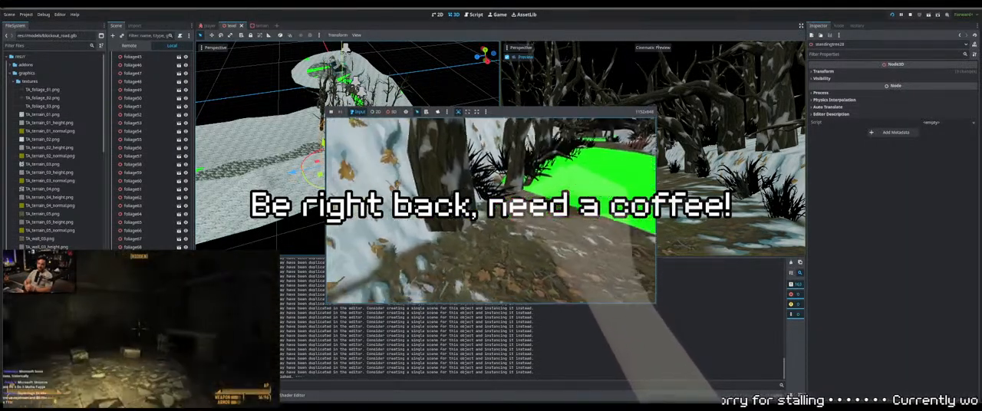
key("w")
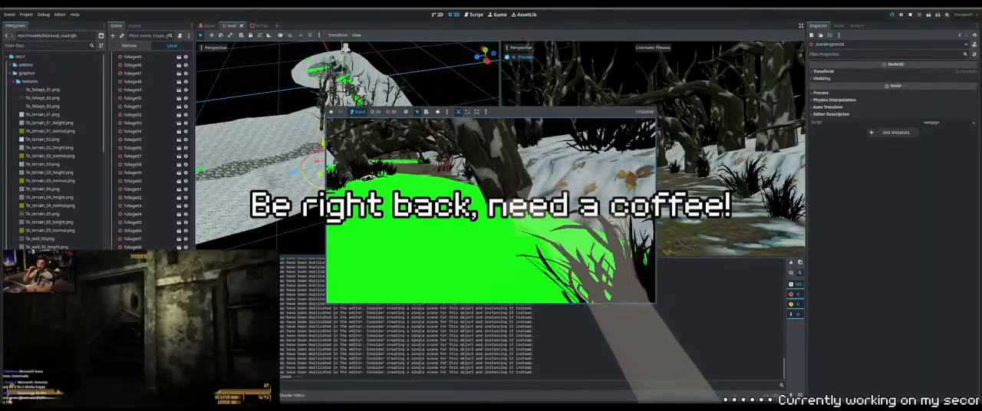
key("w")
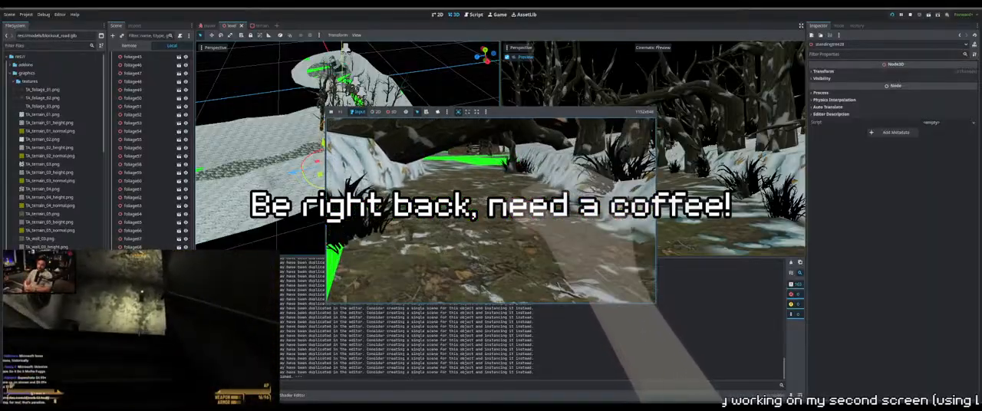
key("w")
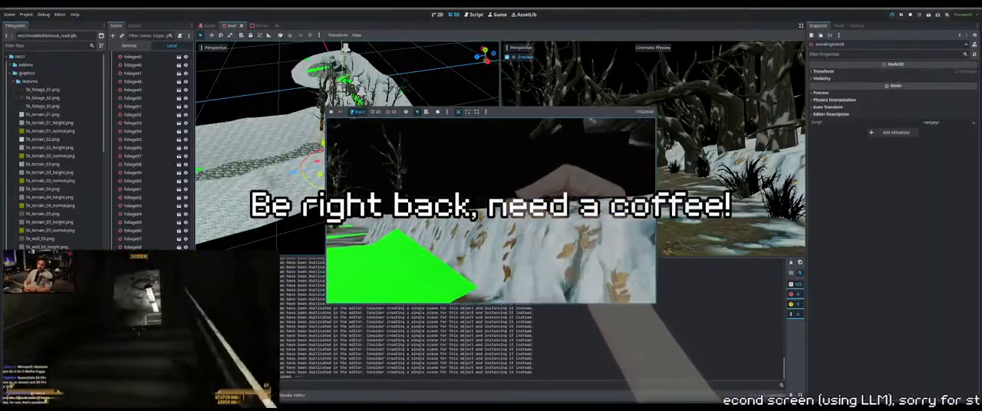
key("w")
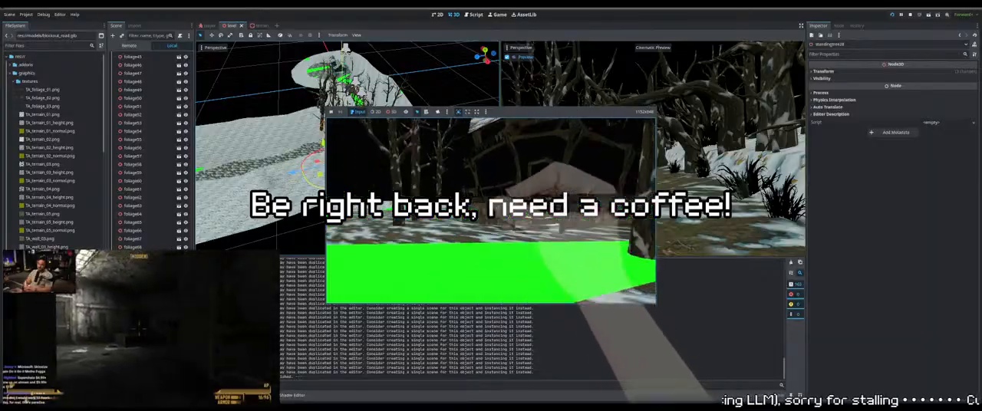
Walk around the wooden house and its clearing to examine the open ground, snow banks and surrounding trees
key("w")
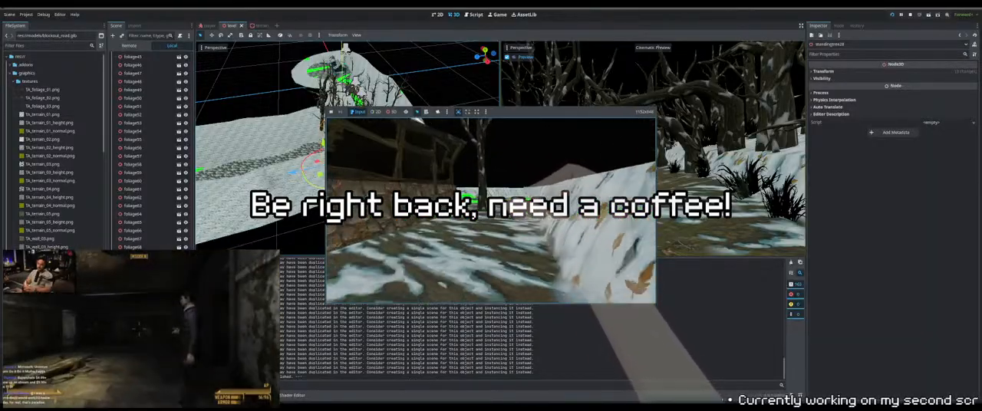
key("w")
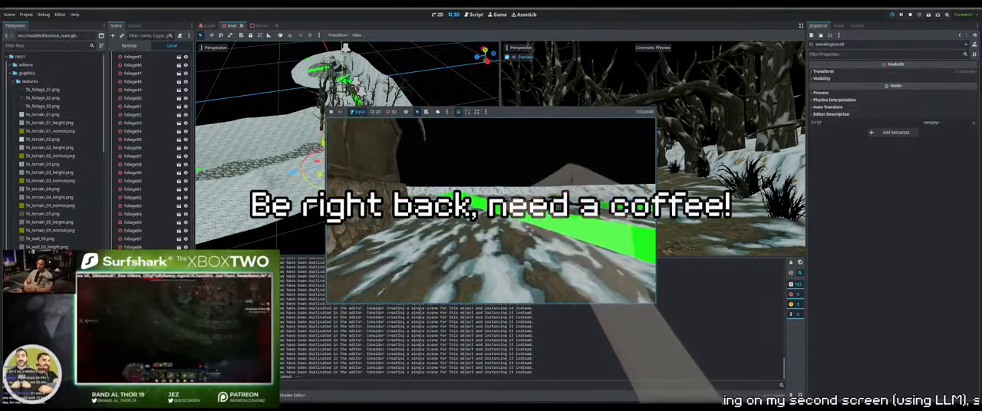
key("w")
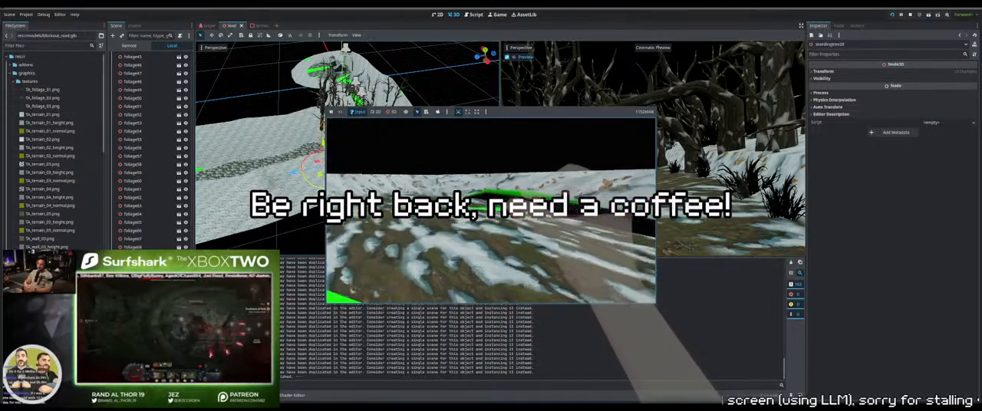
key("w")
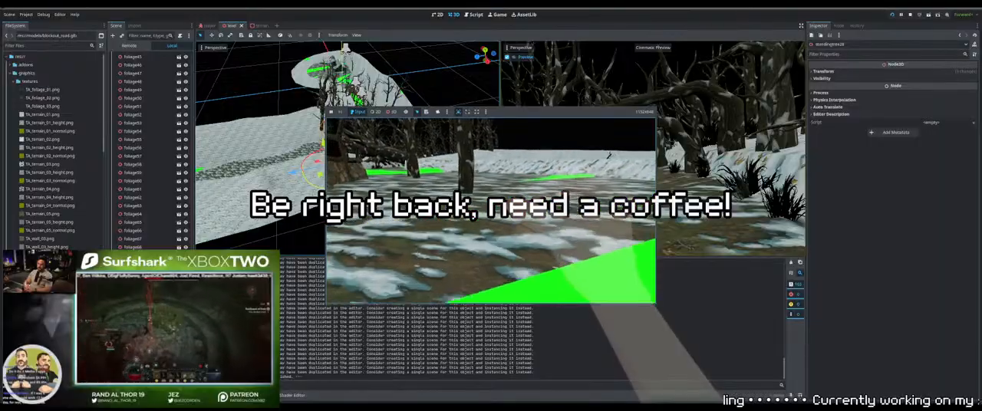
key("w")
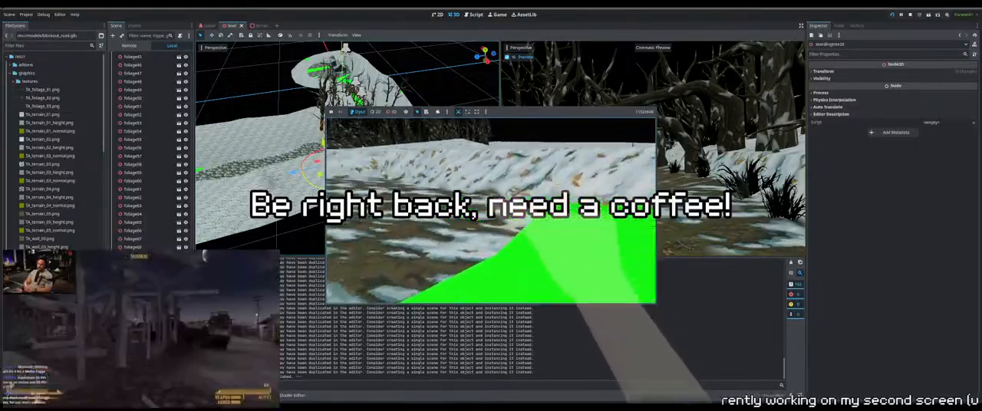
key("w")
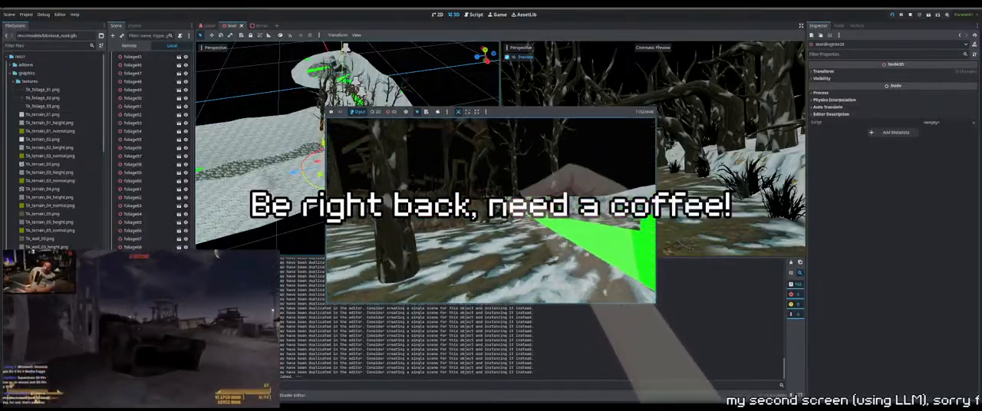
key("w")
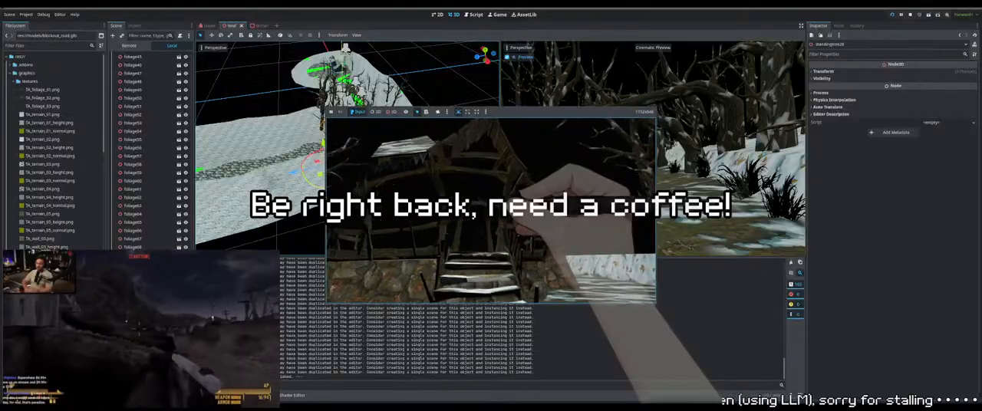
key("w")
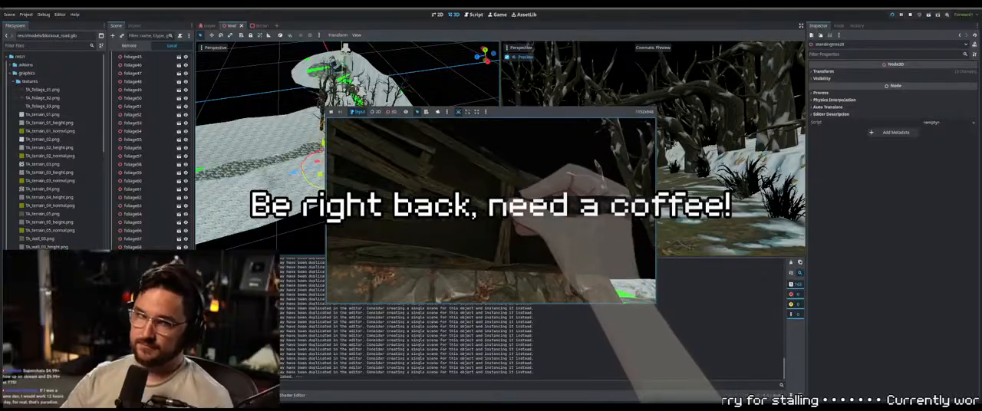
key("w")
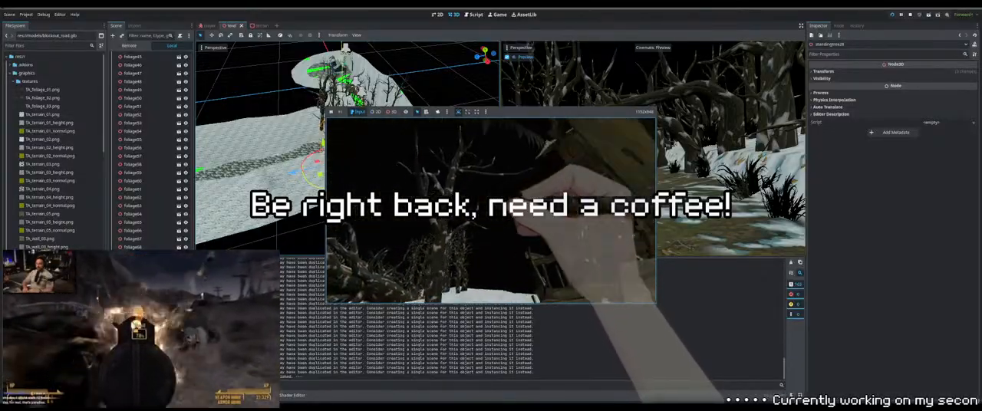
key("w")
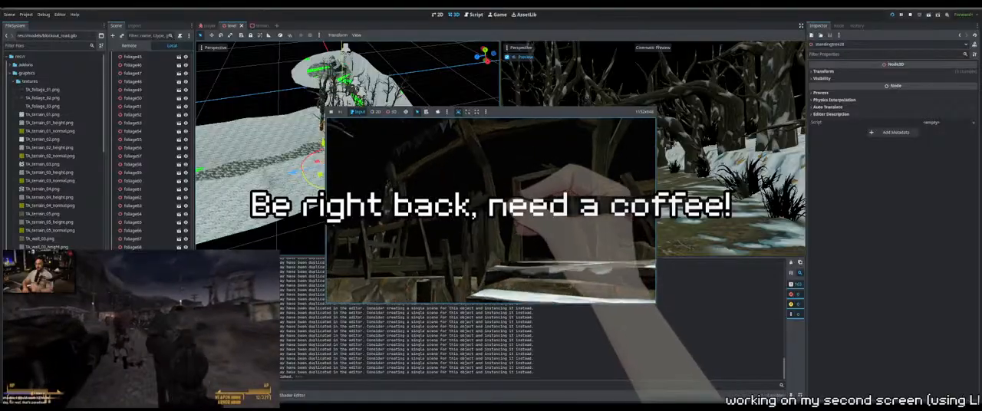
Walk back from the house through the wooded path to inspect tree coverage on both banks, and stop the running game
key("w")
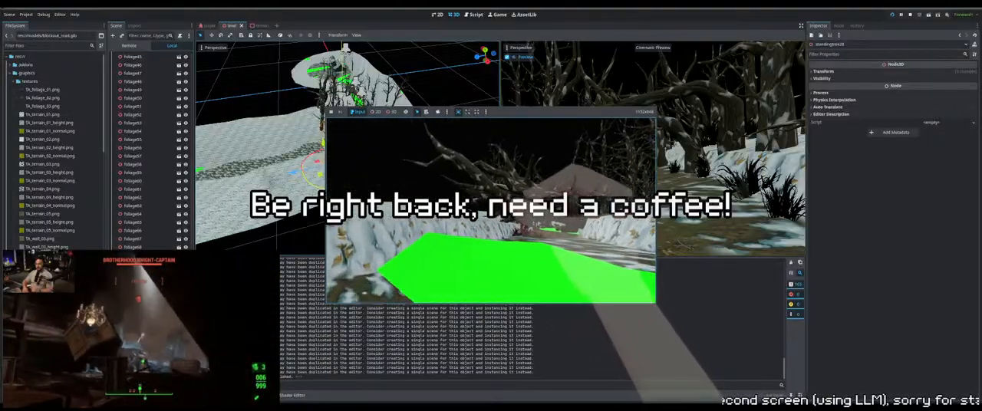
key("w")
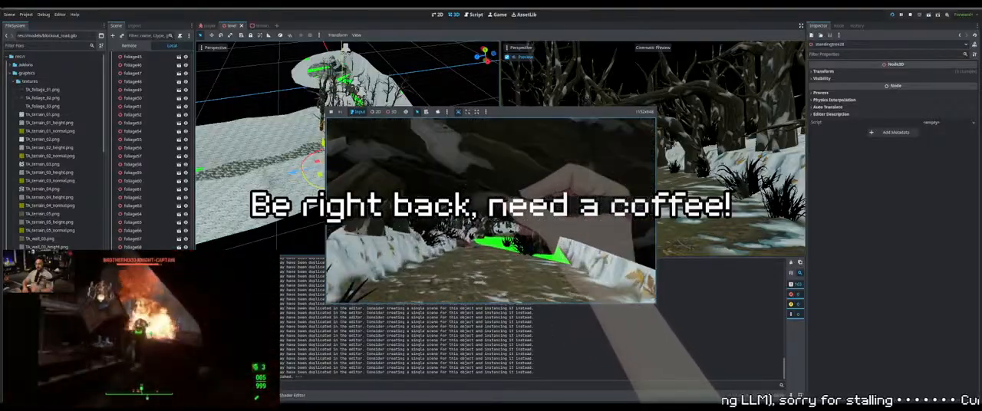
key("w")
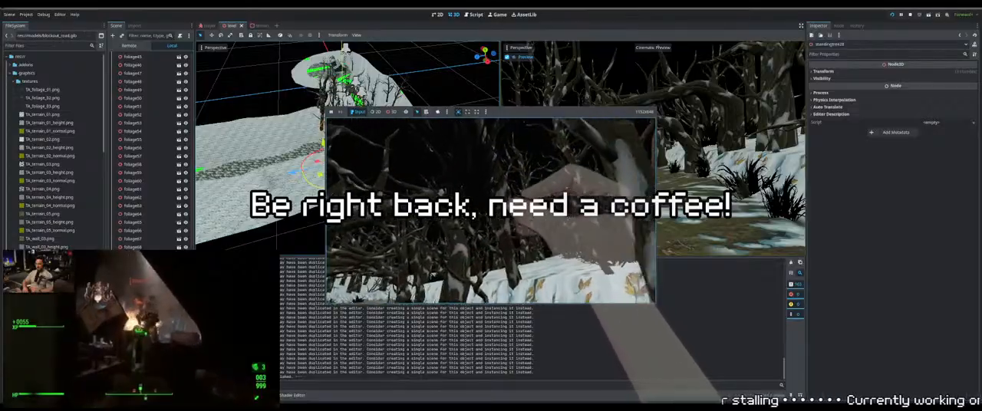
key("w")
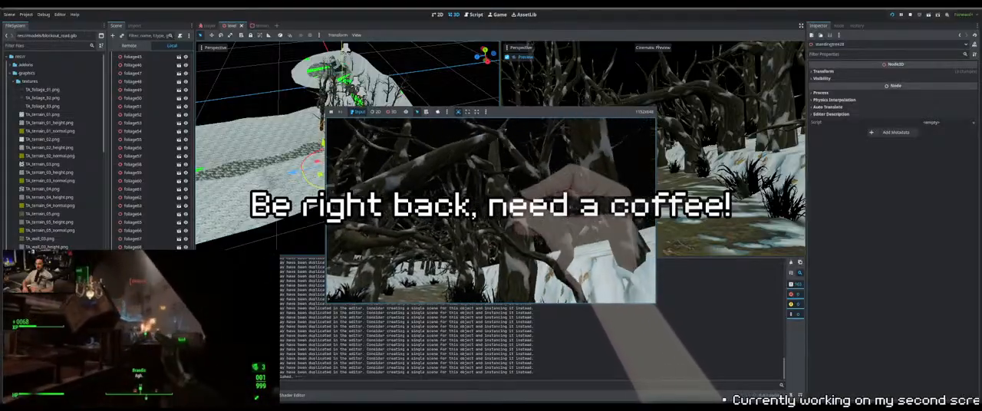
key("w")
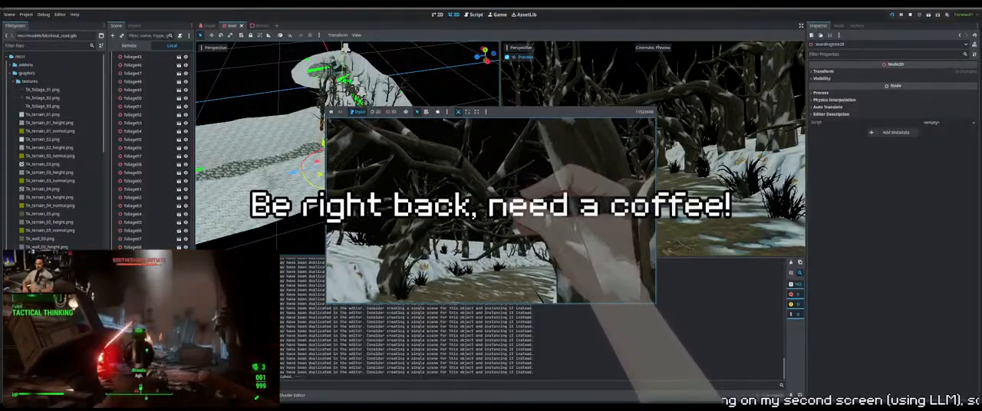
key("w")
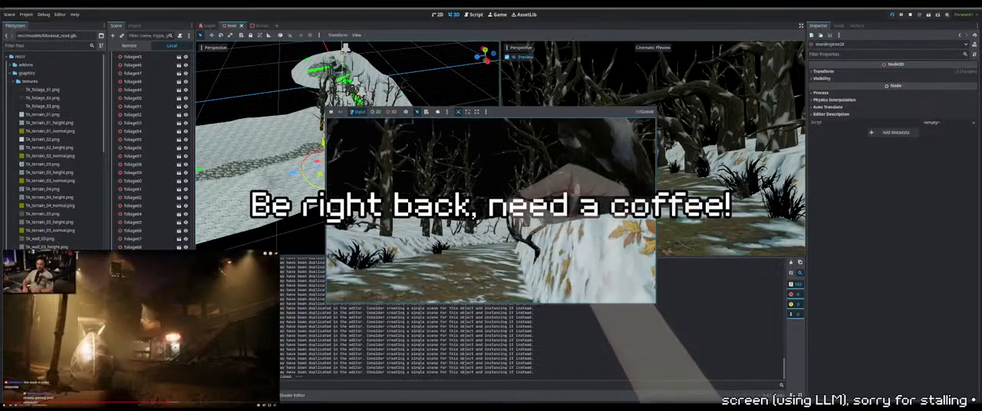
key("w")
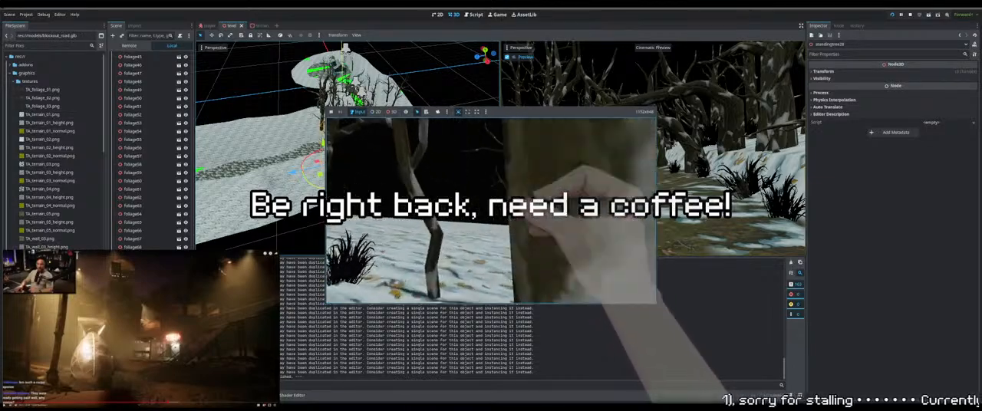
key("w")
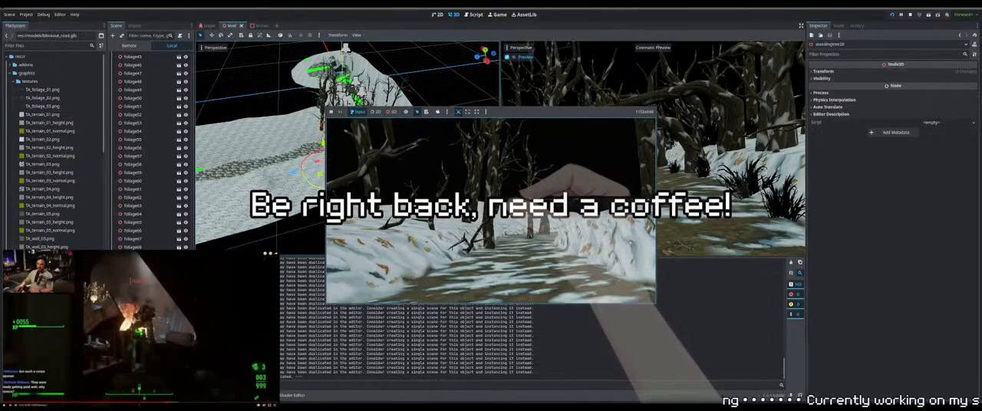
key("F8")
Select the foliage clump at the edge of the green patch inside the wooded bend and snap it down to the floor
middle_click_drag(345, 115, 345, 180)
scroll(346, 154, "up", 15)
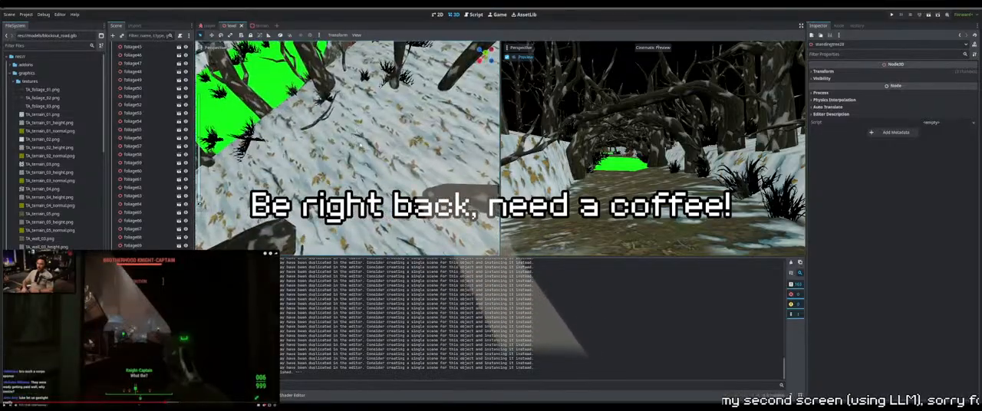
middle_click_drag(323, 135, 359, 194, "shift")
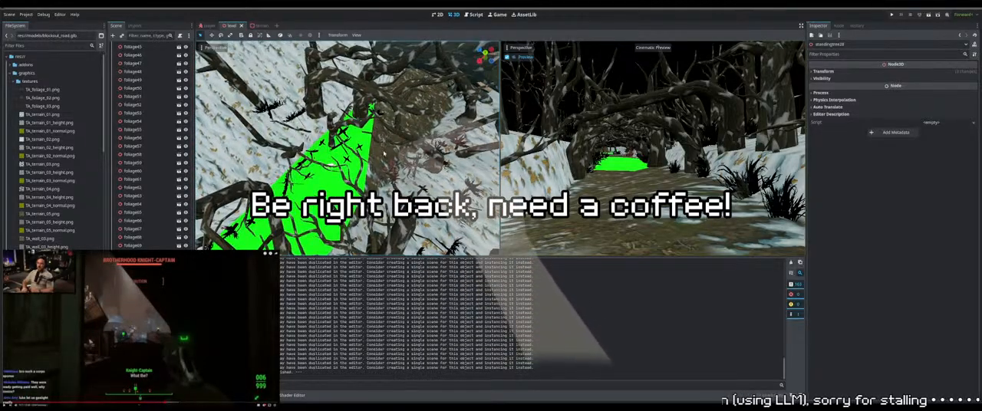
middle_click_drag(318, 163, 341, 115)
scroll(380, 156, "up", 4)
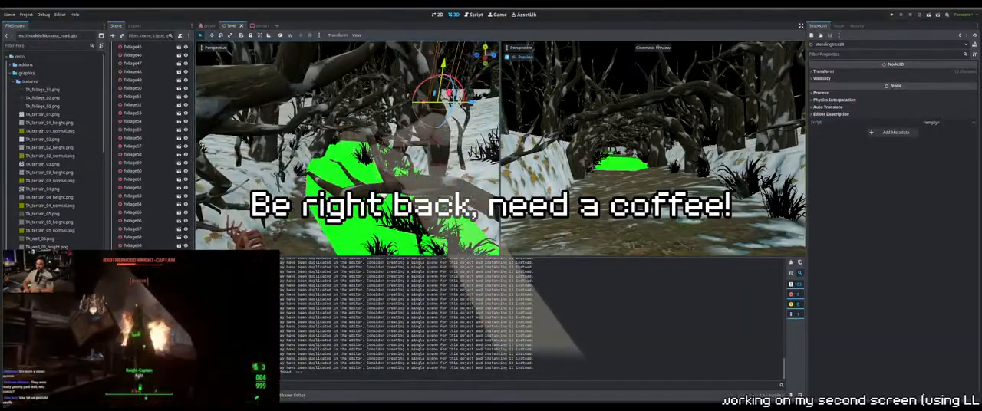
left_click(367, 156)
key("Page_Down")
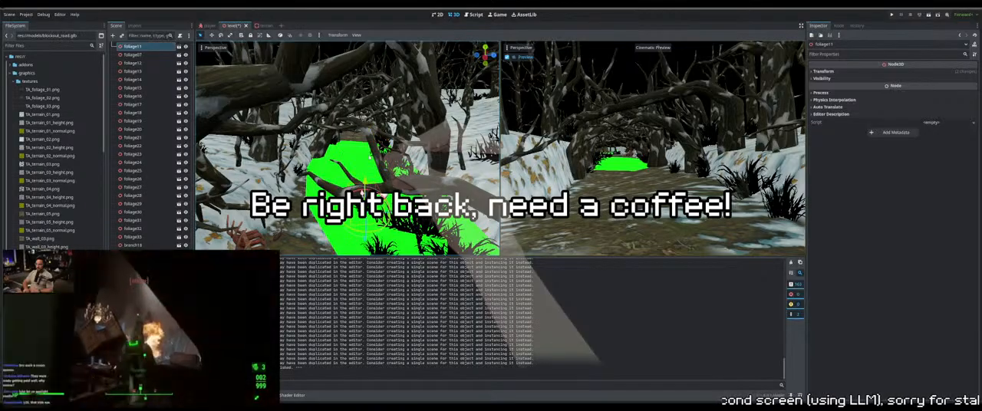
Select the foliage clump on the snow bank among the standing trees and scale it up
middle_click_drag(358, 179, 476, 197)
scroll(372, 138, "down", 5)
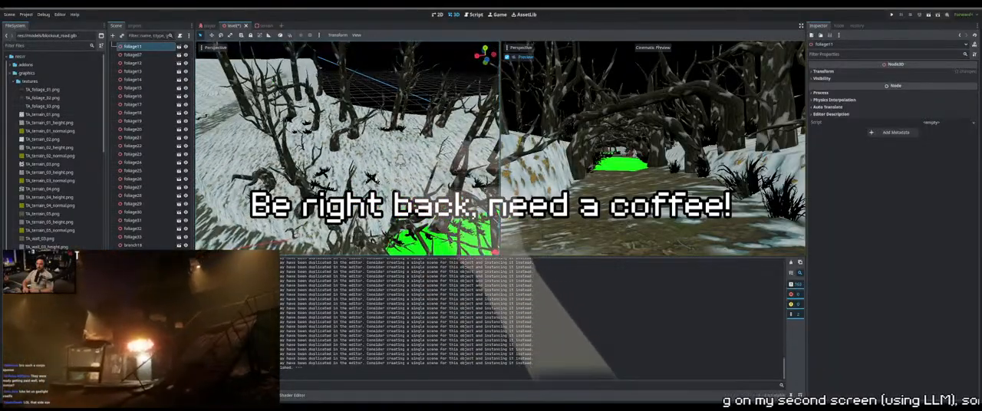
left_click(372, 177)
middle_click_drag(372, 177, 386, 146)
scroll(389, 149, "up", 5)
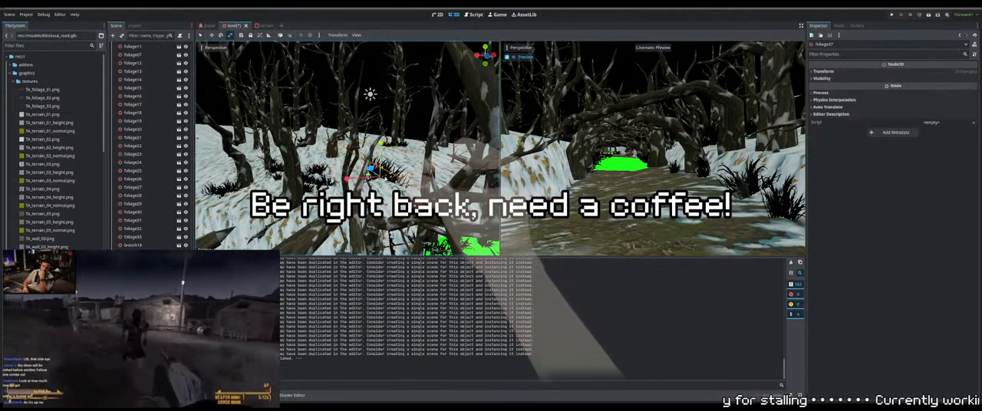
middle_click_drag(383, 151, 395, 169)
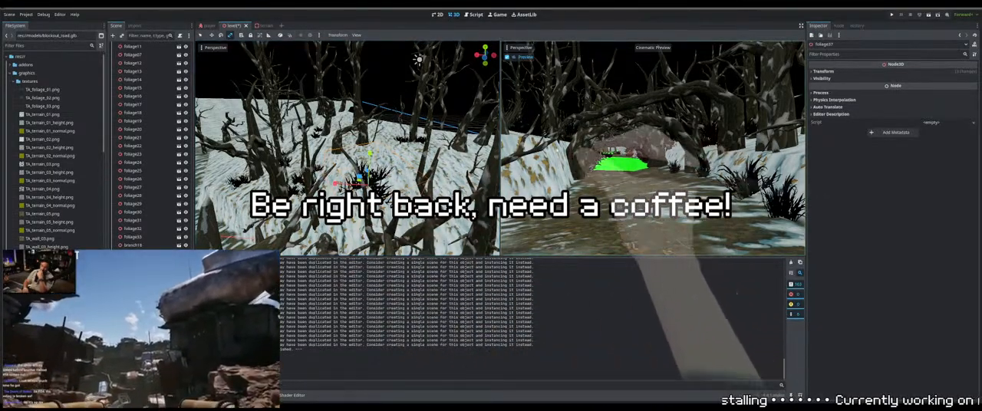
Run the game, walk along the wooded path to inspect the foliage and trees on the snow banks, and stop it
key("F5")
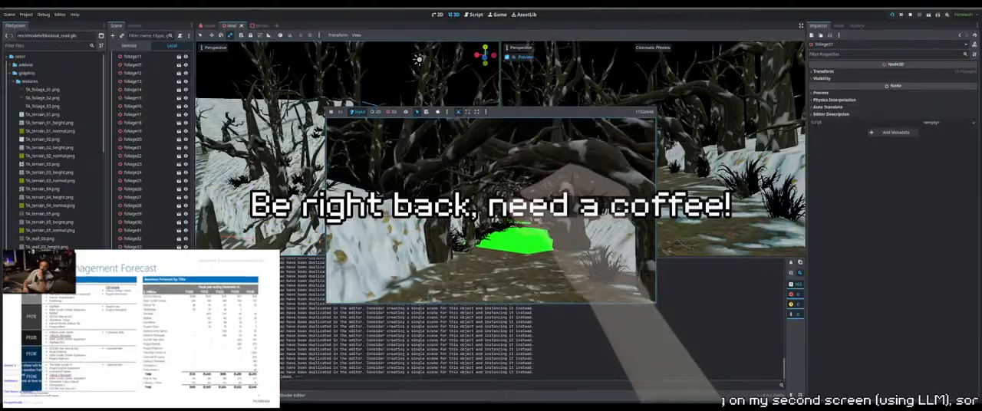
key("w")
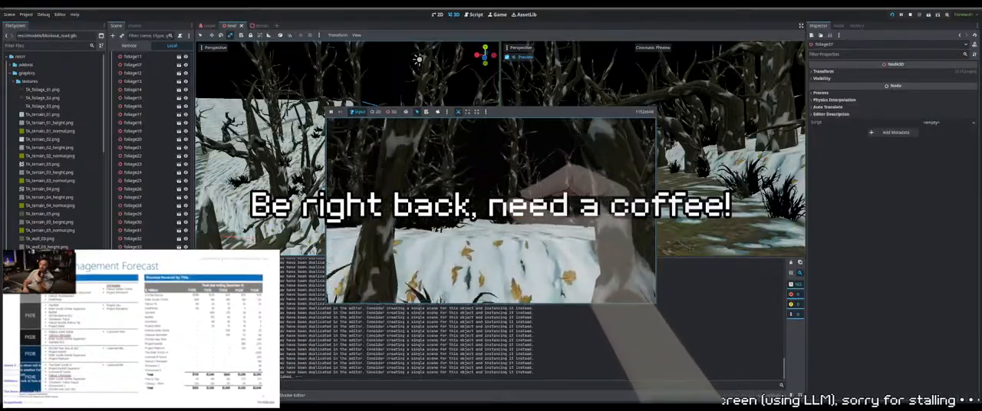
key("w")
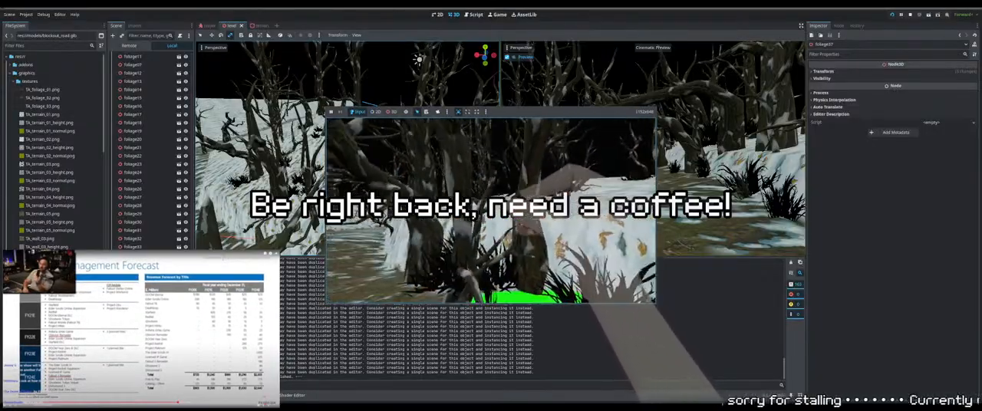
key("w")
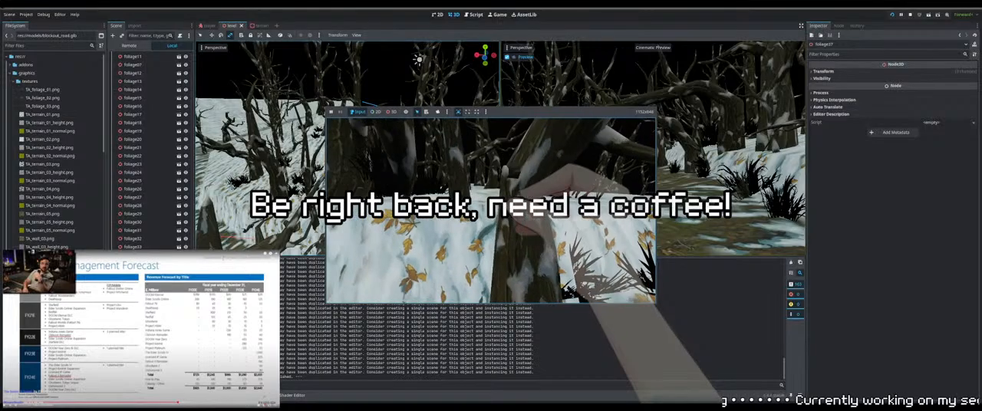
key("F8")
Duplicate the foliage clump on the snow bank above the green patch
mouse_move(345, 153)
right_mouse_down()
mouse_move(399, 145)
mouse_move(337, 153)
right_mouse_up()
key("w")
key("q")
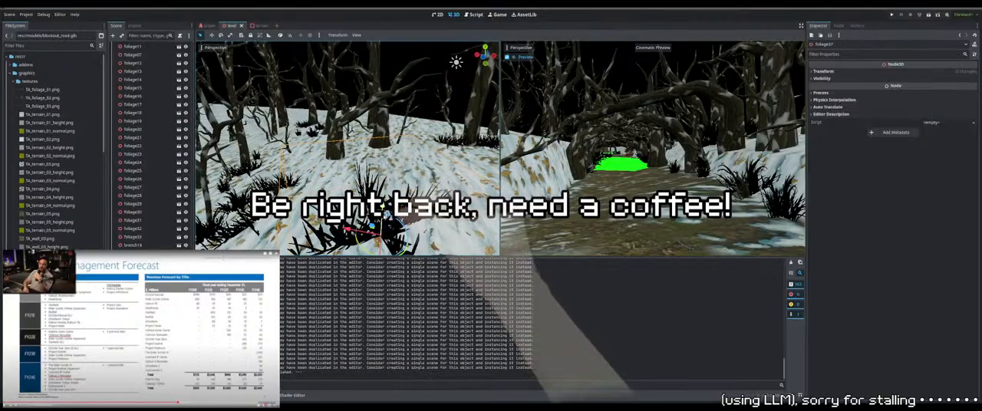
left_click_drag(383, 209, 383, 217)
right_click_drag(383, 216, 296, 201)
middle_click_drag(295, 201, 359, 229)
key("ctrl+d")
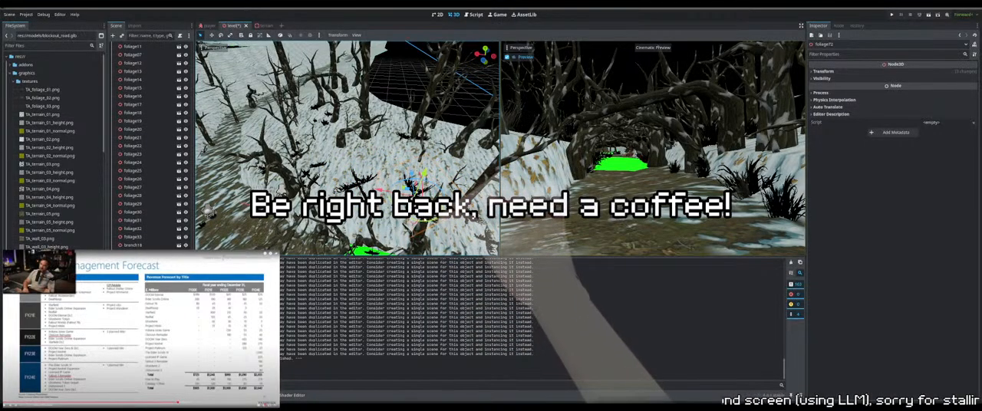
Move and rotate the duplicated foliage clump so it sits among the trees on the snow bank
left_click_drag(420, 221, 427, 221)
middle_click_drag(427, 221, 465, 160)
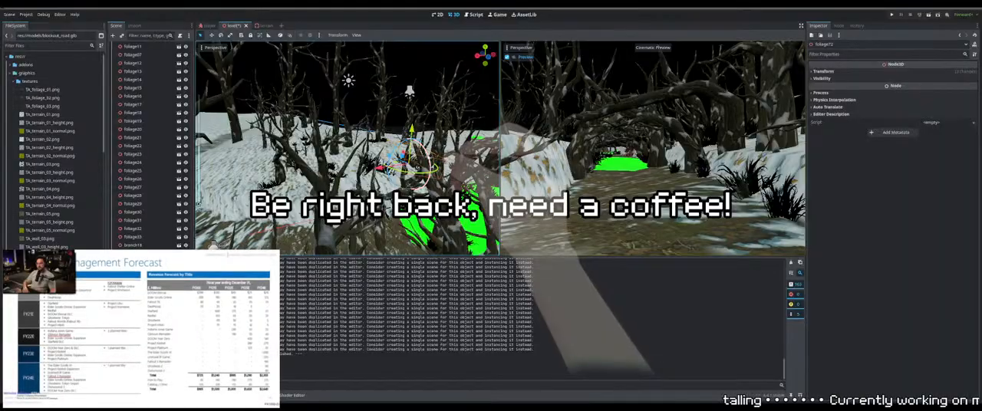
left_click_drag(379, 167, 387, 166)
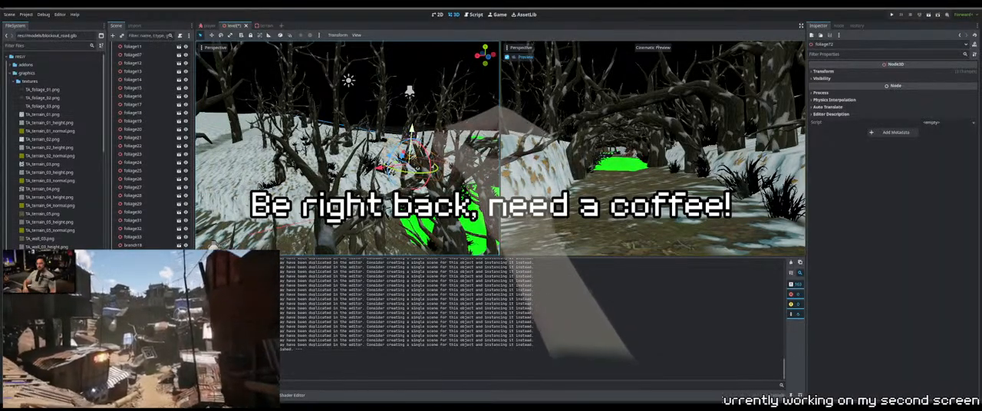
middle_click_drag(392, 164, 397, 213)
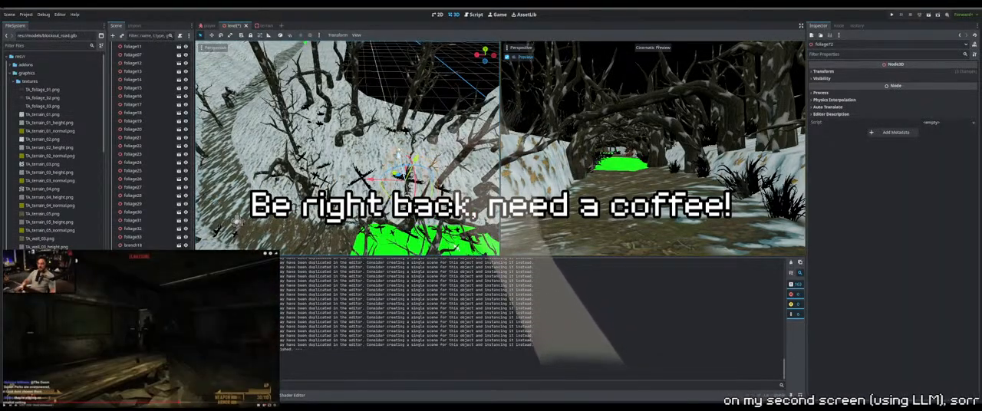
left_click_drag(398, 174, 393, 153)
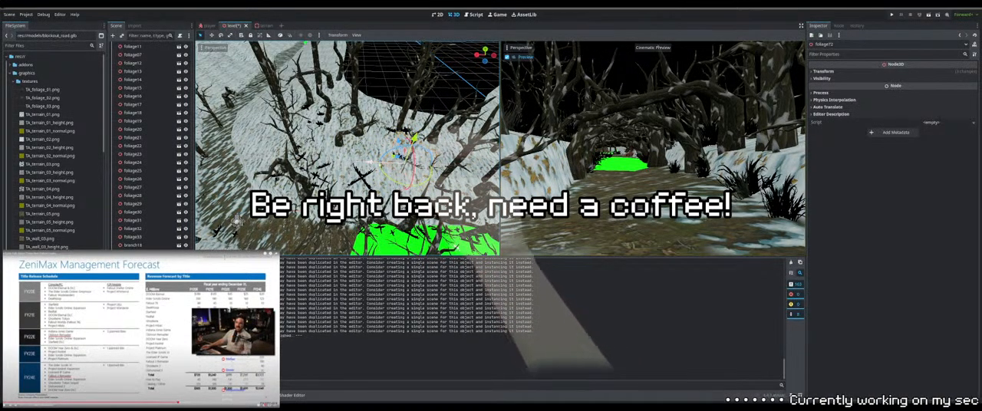
middle_click_drag(439, 178, 412, 133)
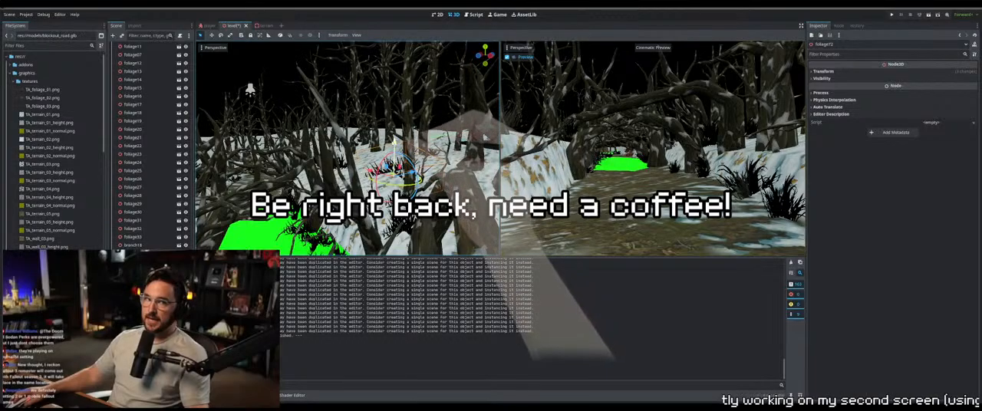
left_click_drag(394, 136, 394, 139)
middle_click_drag(394, 139, 447, 166)
Select the standing branch on the snow slope and shift its position on the bank
middle_click_drag(364, 43, 198, 204)
left_click(338, 78)
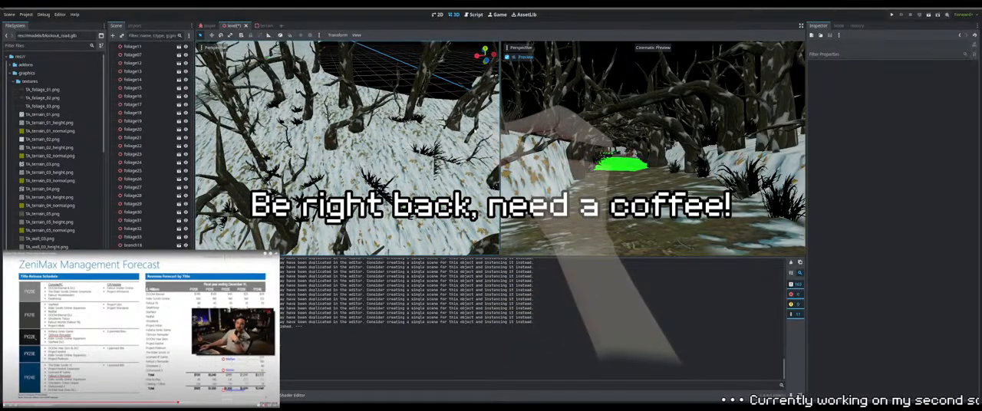
left_click(331, 132)
middle_click_drag(331, 132, 198, 204)
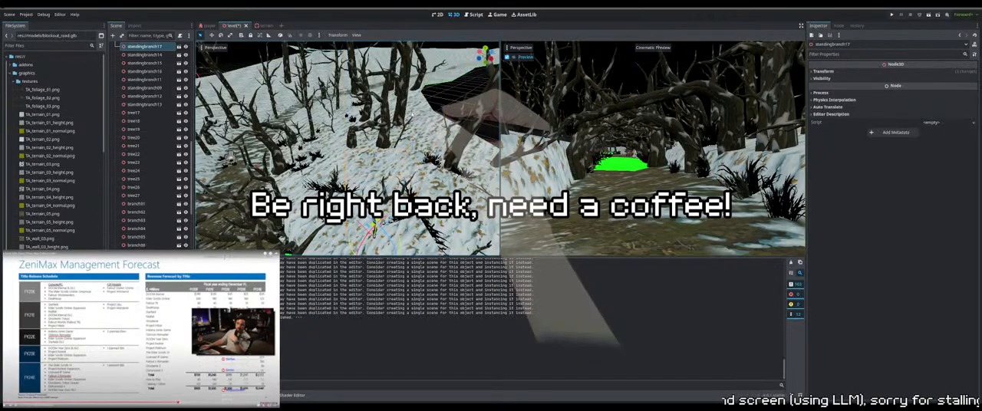
middle_click_drag(412, 116, 419, 100)
middle_click_drag(328, 35, 415, 143)
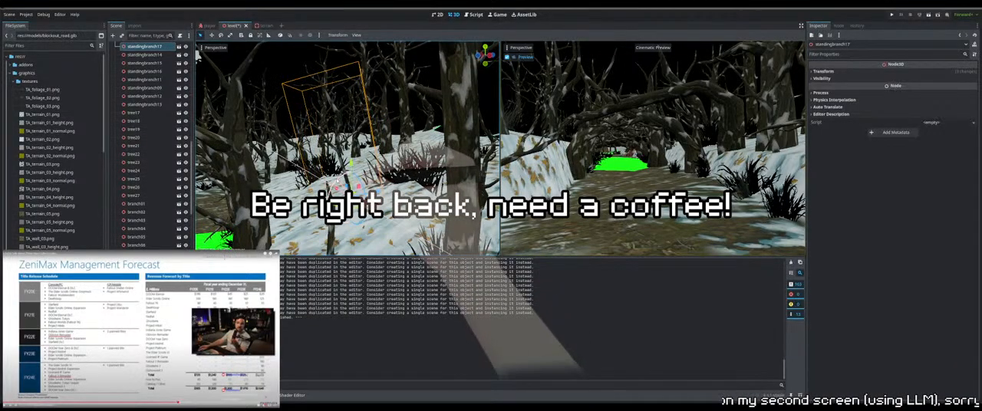
left_click_drag(337, 180, 341, 181)
Rotate the standing branch beside the foliage clumps on the snow bank above the green patch
middle_click_drag(341, 182, 356, 130)
left_click(360, 133)
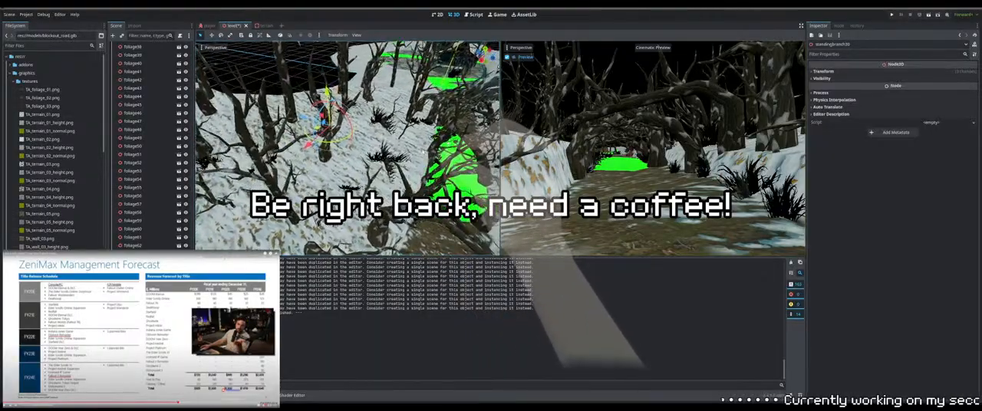
middle_click_drag(356, 130, 318, 138)
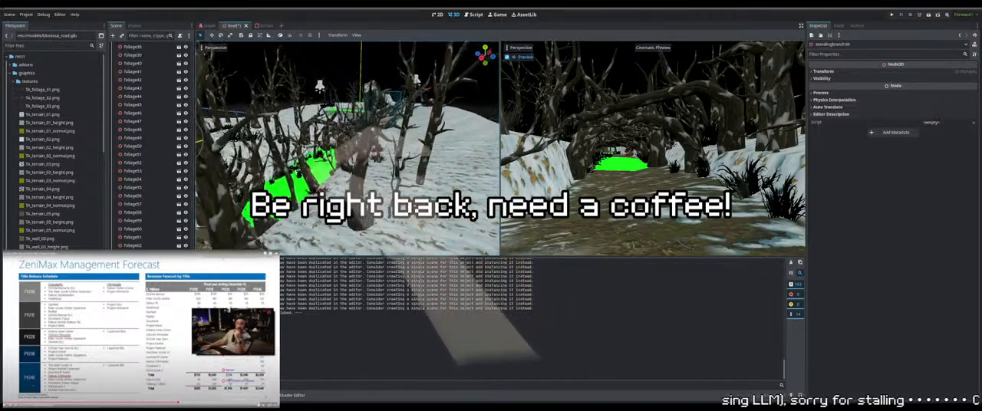
middle_click_drag(384, 149, 269, 123)
Select the sunken standing tree on the snowy slope beside the path and raise it to the terrain surface
mouse_move(200, 203)
middle_mouse_down()
mouse_move(495, 70)
mouse_move(449, 185)
mouse_move(353, 123)
mouse_move(198, 203)
middle_mouse_up()
left_click(345, 116)
left_click(340, 127)
key("f")
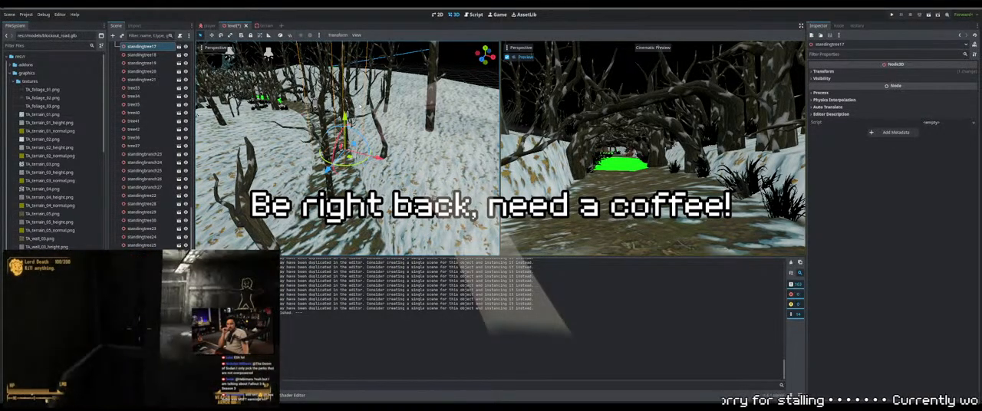
middle_click_drag(361, 107, 381, 104)
scroll(390, 132, "up", 4)
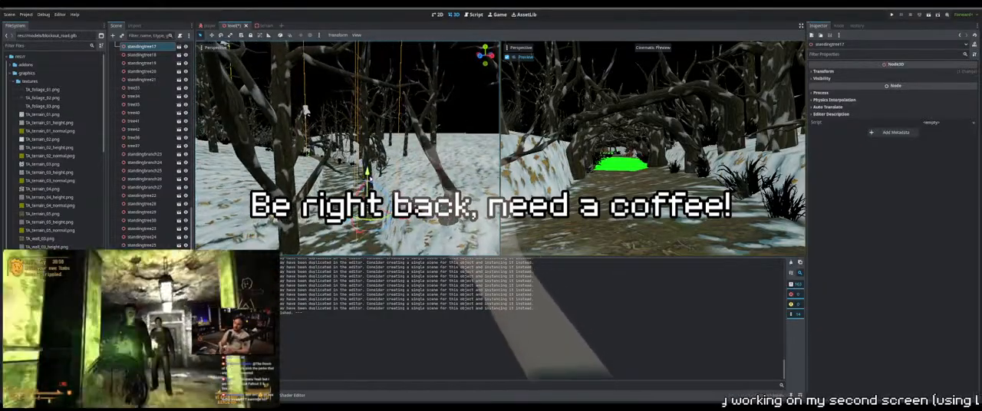
left_click_drag(368, 161, 367, 134)
left_click_drag(406, 169, 369, 161)
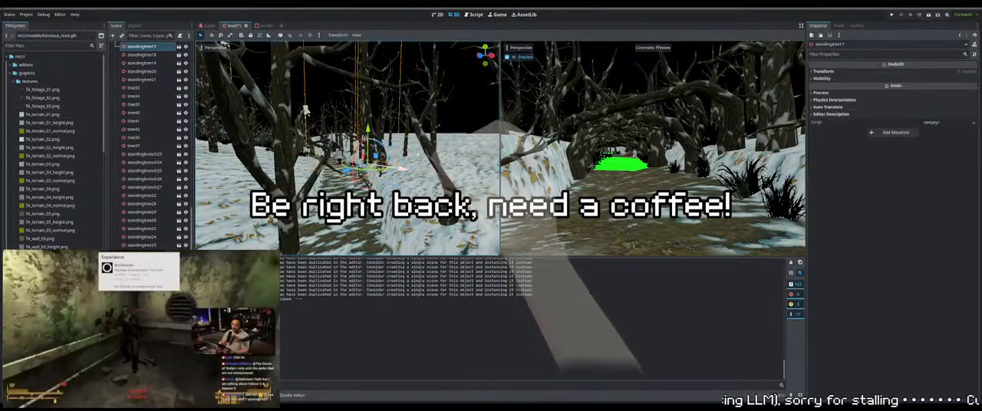
middle_click_drag(375, 150, 383, 192)
scroll(379, 184, "down", 5)
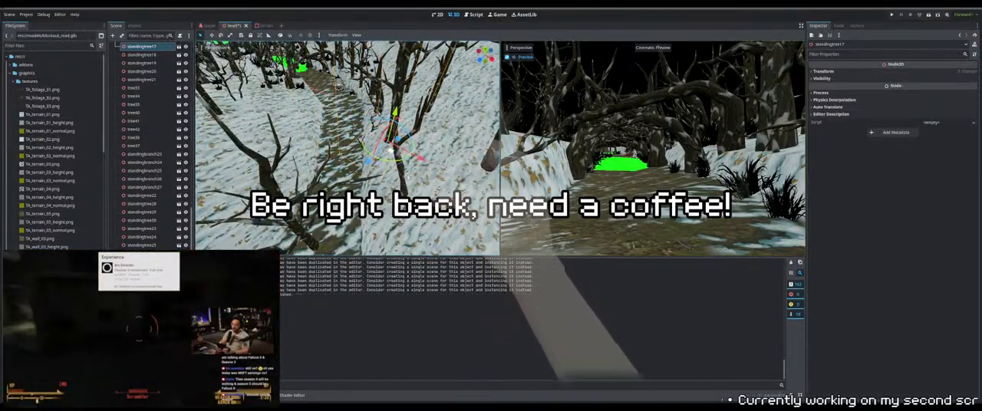
Fine-tune the same standing tree's placement and height so its base meets the snow
middle_click_drag(390, 152, 431, 144)
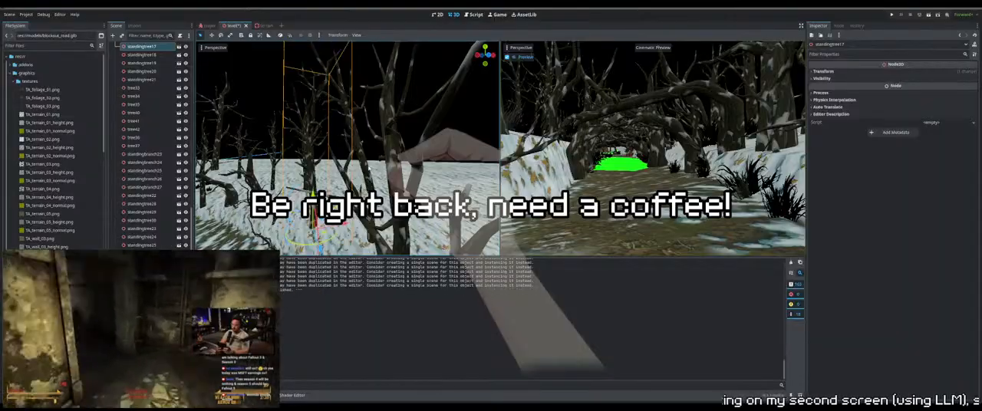
middle_click_drag(368, 168, 431, 164)
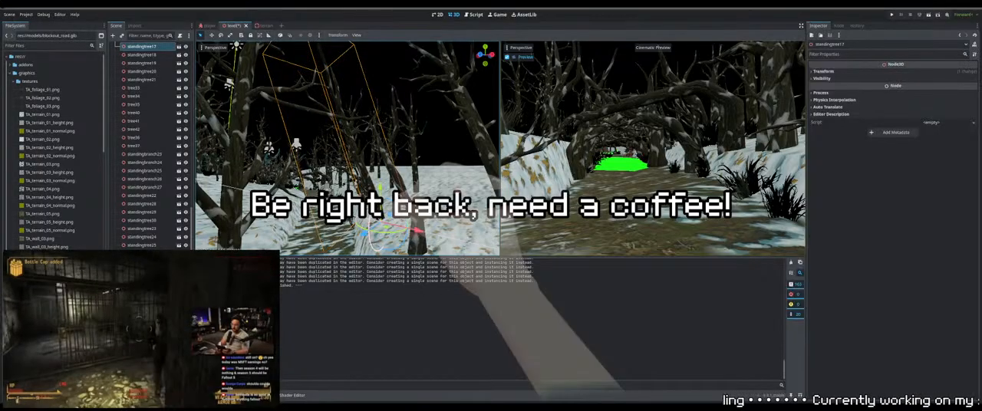
left_click_drag(379, 191, 379, 195)
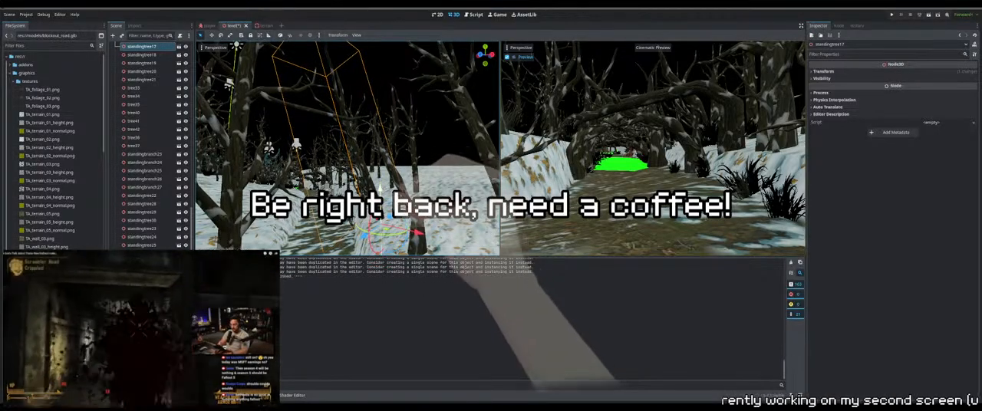
middle_click_drag(380, 195, 395, 184)
Select the next standing tree beside the path and raise it out of the snow to ground level
left_click(430, 180)
middle_click_drag(312, 220, 356, 220)
left_click(364, 209)
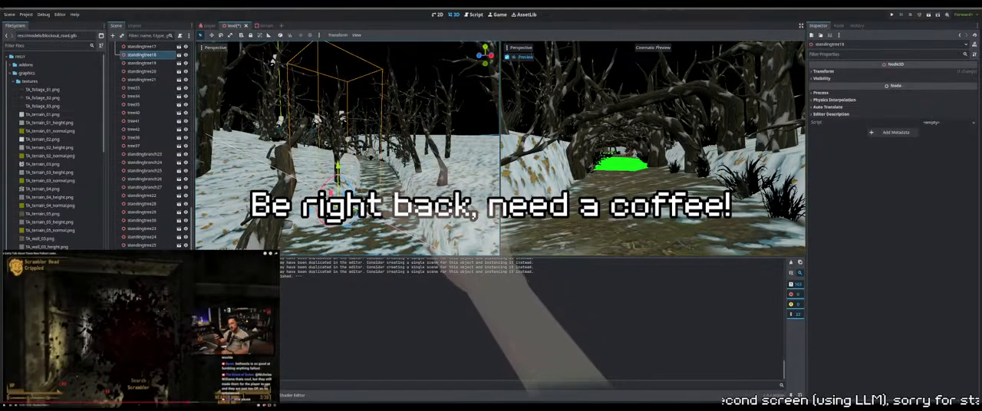
left_click_drag(335, 165, 334, 146)
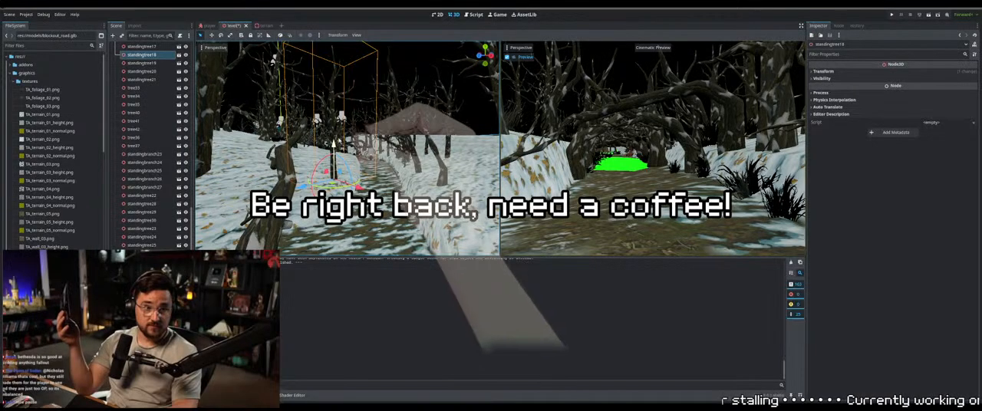
middle_click_drag(335, 146, 344, 165)
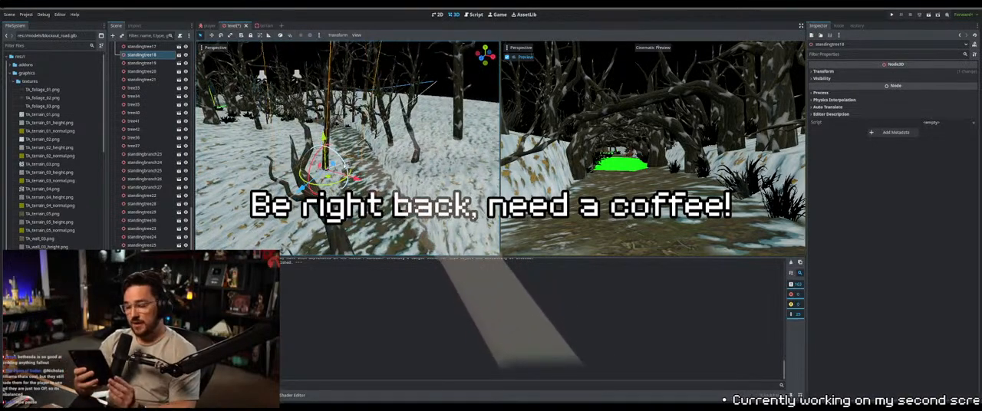
left_click_drag(345, 166, 330, 144)
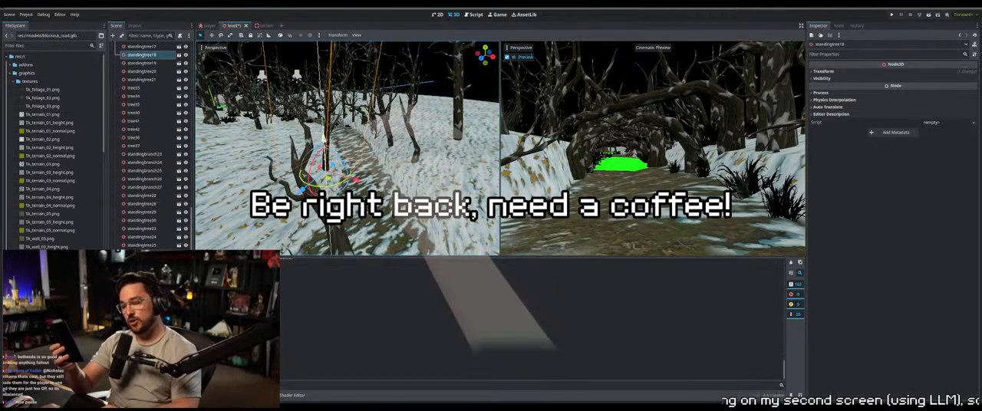
middle_click_drag(325, 143, 304, 145)
Select tree34 on the snow beside the path and adjust its position and rotation on the slope
scroll(307, 146, "down", 5)
left_click(409, 155)
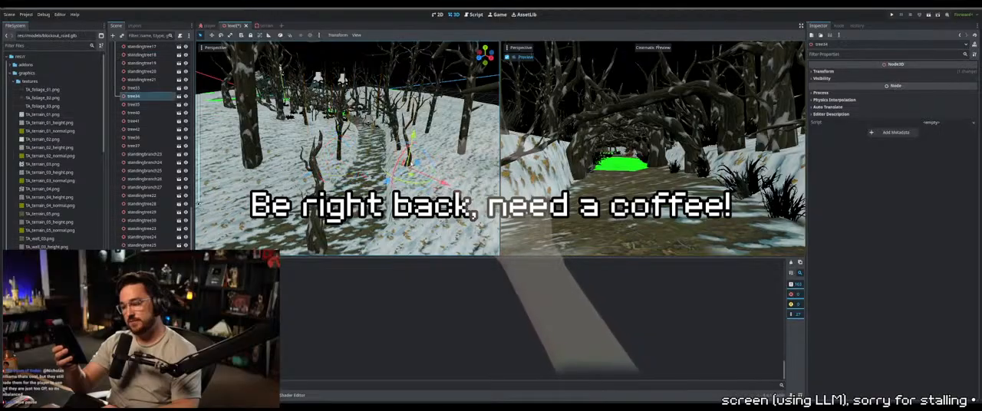
middle_click_drag(409, 155, 401, 147)
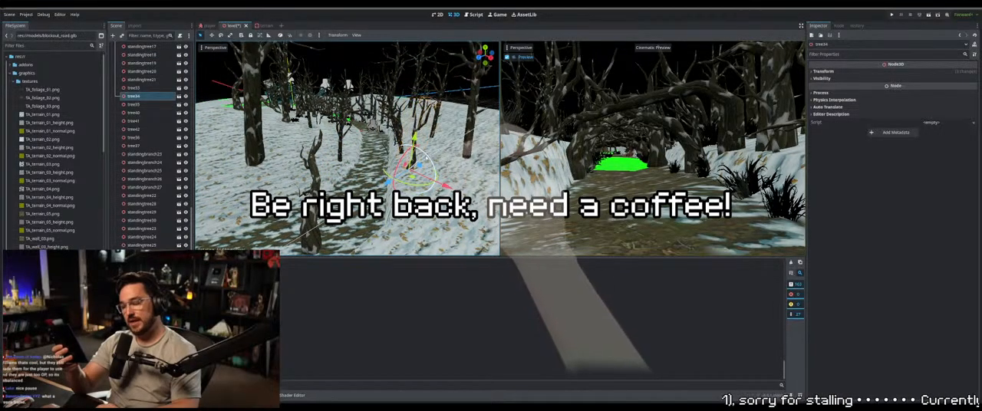
left_click_drag(402, 148, 402, 156)
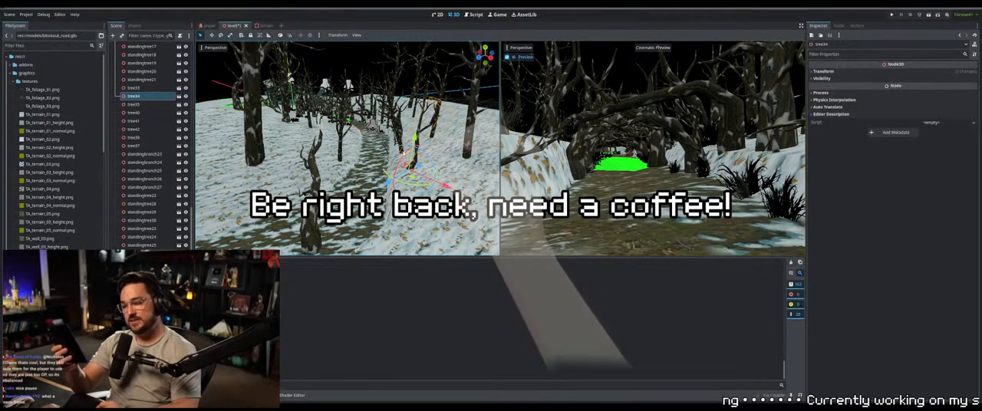
left_click(404, 154)
left_click(413, 154)
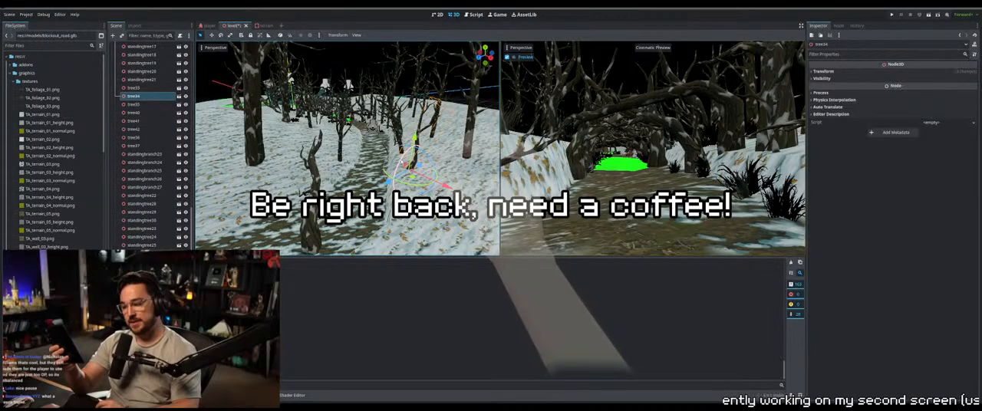
middle_click_drag(345, 154, 307, 146)
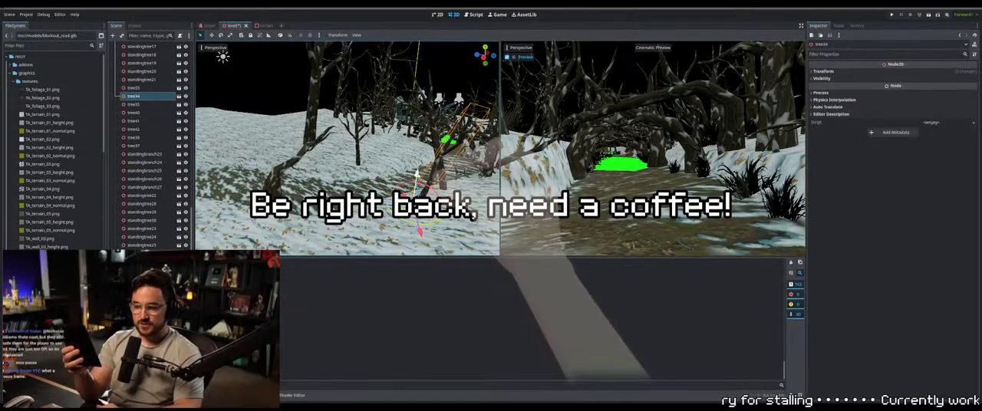
Select tree35 on the path, move it sideways onto the snow bank, and raise it to a height of about 1.25 m
middle_click_drag(307, 165, 376, 181)
scroll(376, 180, "down", 4)
left_click(359, 171)
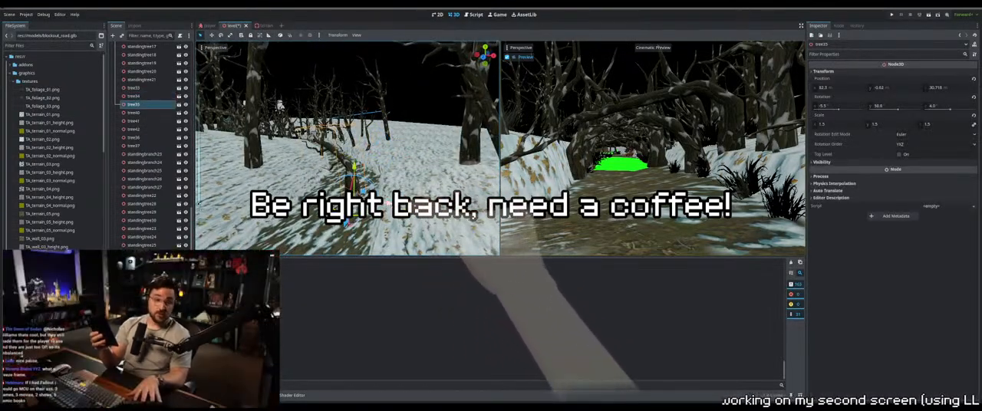
left_click_drag(382, 200, 446, 212)
mouse_move(414, 174)
left_mouse_down()
mouse_move(413, 133)
mouse_move(414, 160)
left_mouse_up()
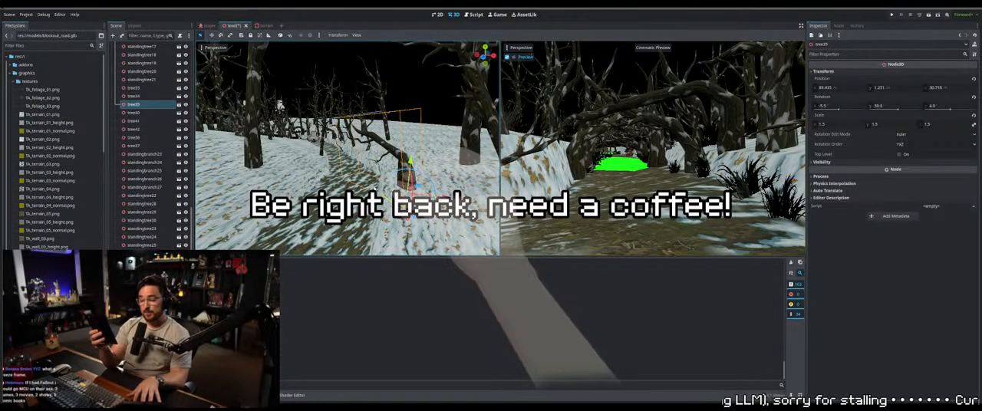
middle_click_drag(414, 159, 430, 172)
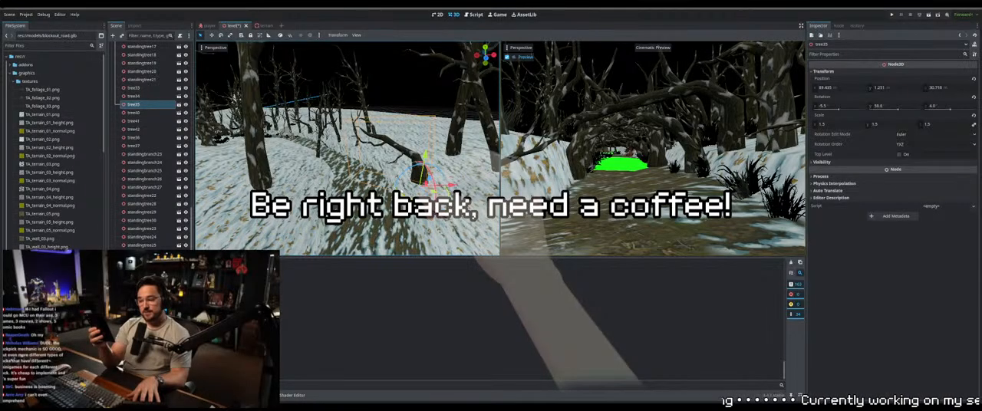
Raise tree35 slightly so the base of its trunk sits properly on the snow bank beside the path
middle_click_drag(415, 180, 359, 121)
scroll(439, 183, "up", 4)
scroll(364, 163, "down", 2)
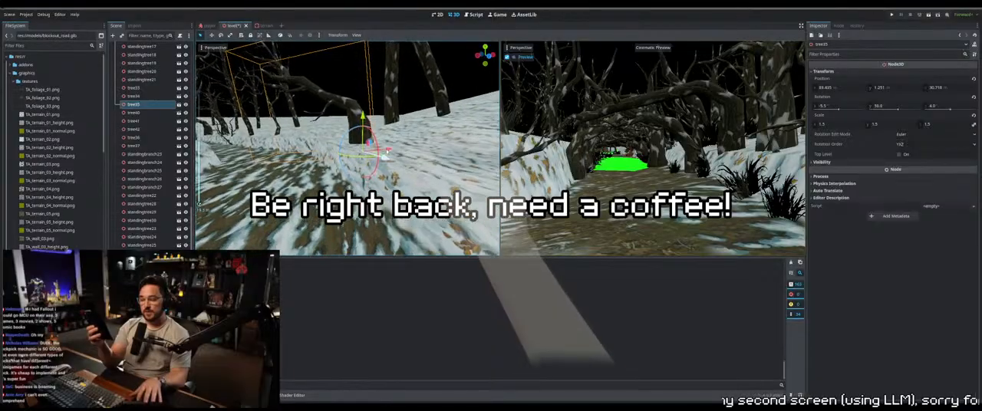
left_click_drag(361, 117, 365, 112)
middle_click_drag(365, 112, 374, 166)
scroll(354, 158, "down", 3)
scroll(370, 166, "down", 2)
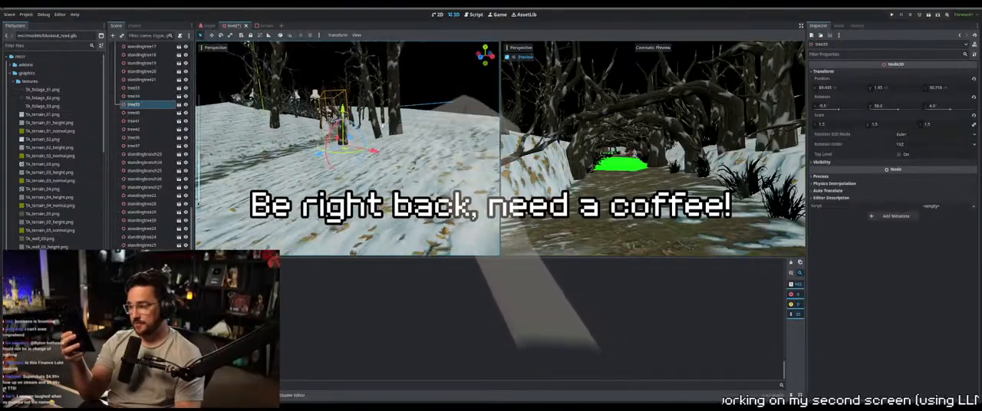
Duplicate the standing tree near the terrain's inner edge and move the copy across the path to the opposite snow bank
left_click(375, 127)
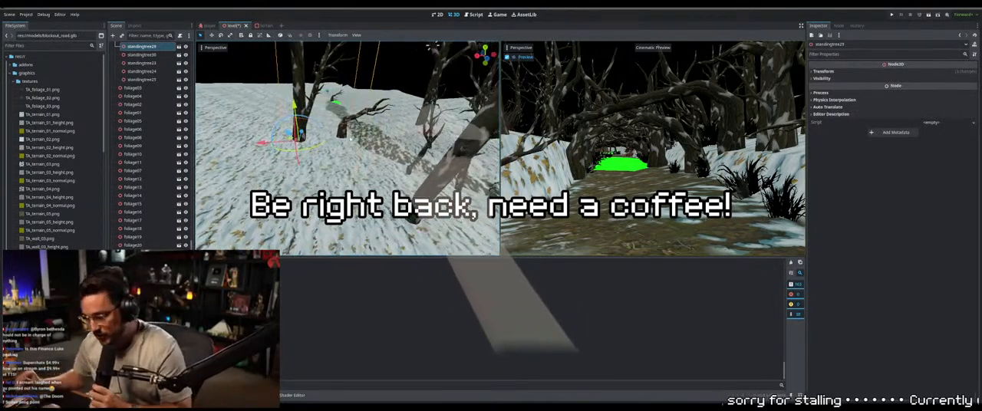
middle_click_drag(350, 139, 483, 169)
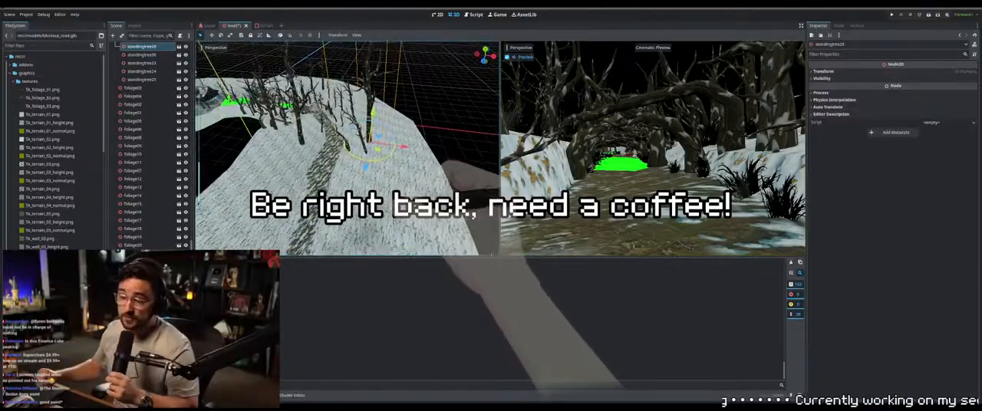
middle_click_drag(374, 135, 418, 139, "shift")
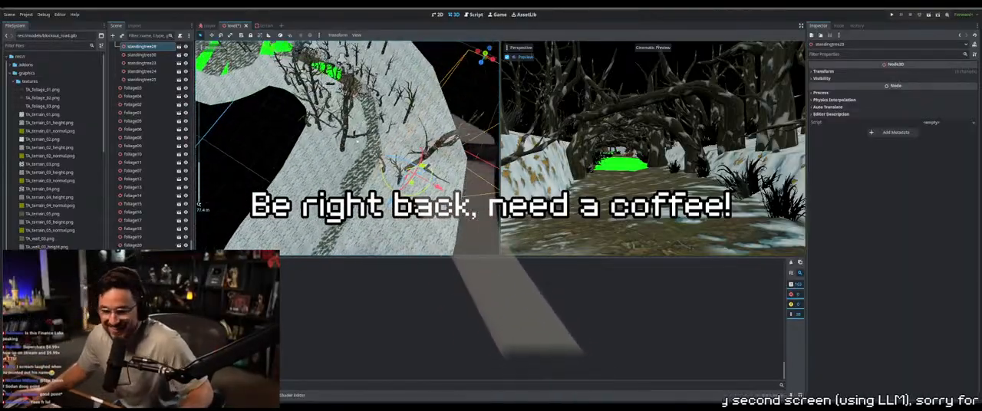
middle_click_drag(364, 149, 326, 214, "shift")
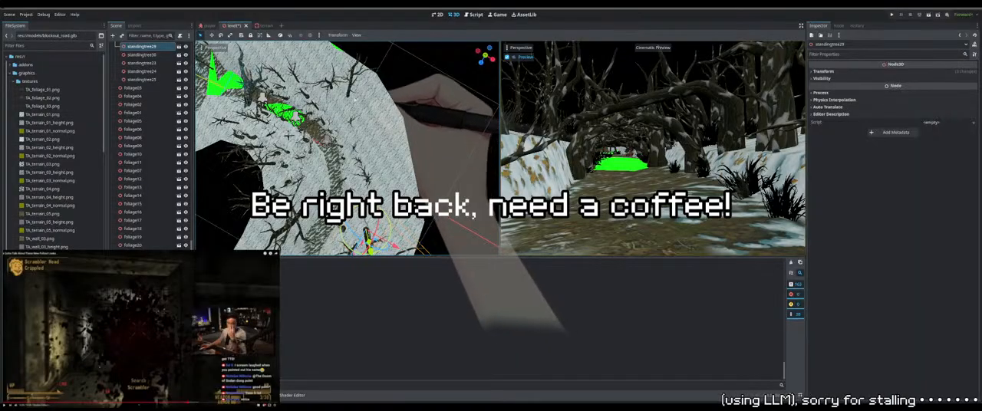
middle_click_drag(379, 138, 388, 108, "shift")
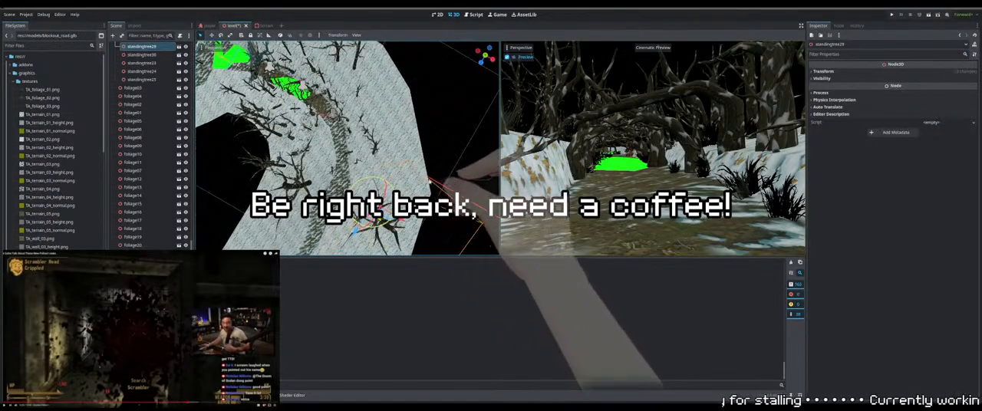
middle_click_drag(429, 182, 423, 157)
left_click(301, 183)
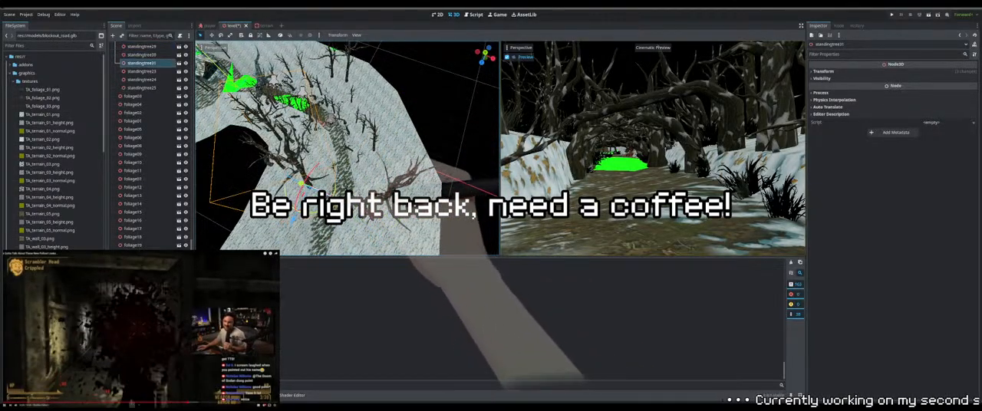
left_click_drag(301, 184, 313, 175)
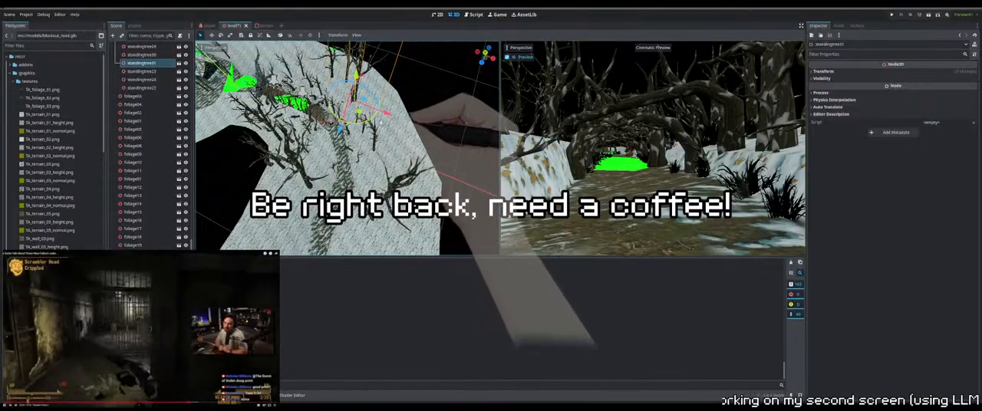
Shift standingtree31 toward the outer edge of the snow bank and adjust its height to the terrain
left_click_drag(380, 122, 404, 121)
middle_click_drag(384, 135, 332, 90)
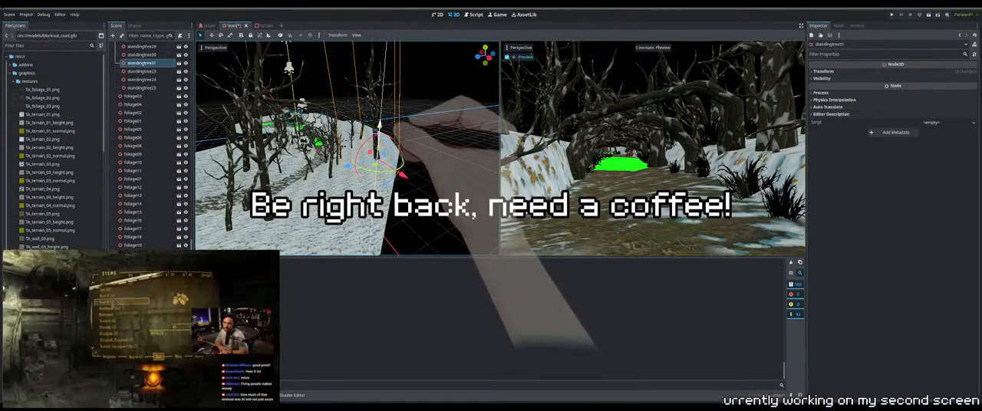
middle_click_drag(331, 91, 419, 158)
scroll(298, 111, "down", 3)
scroll(332, 145, "down", 3)
scroll(418, 158, "down", 3)
middle_click_drag(404, 114, 415, 117)
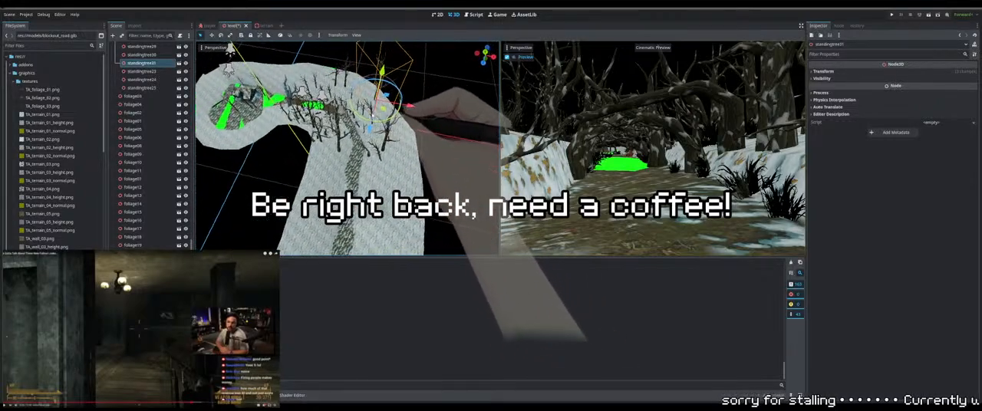
Duplicate standingtree29 and move the copy farther along the path onto the open snow bank
middle_click_drag(391, 154, 390, 121)
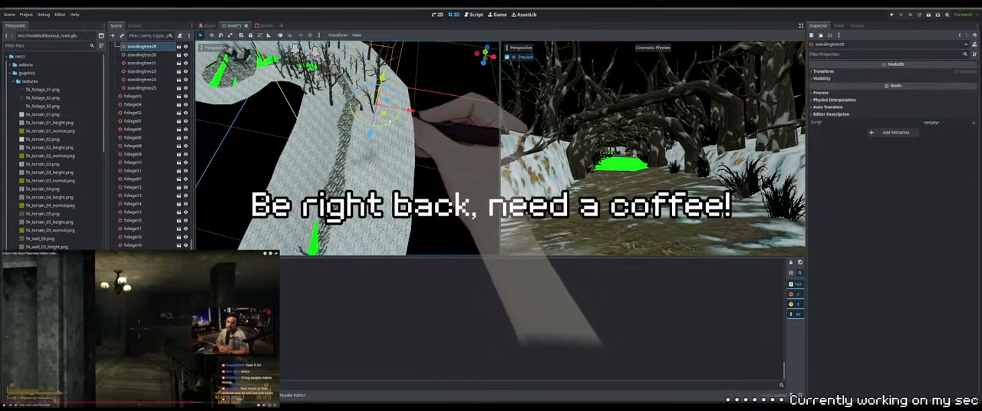
key("Delete")
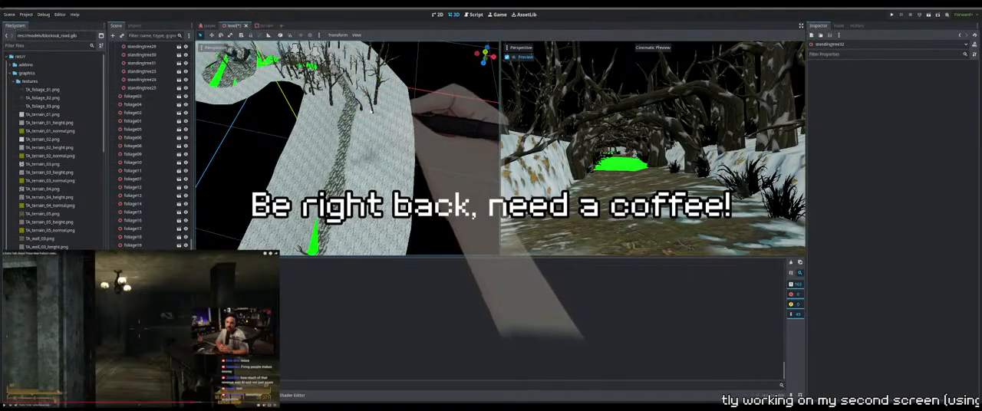
left_click(331, 103)
middle_click_drag(332, 103, 378, 104)
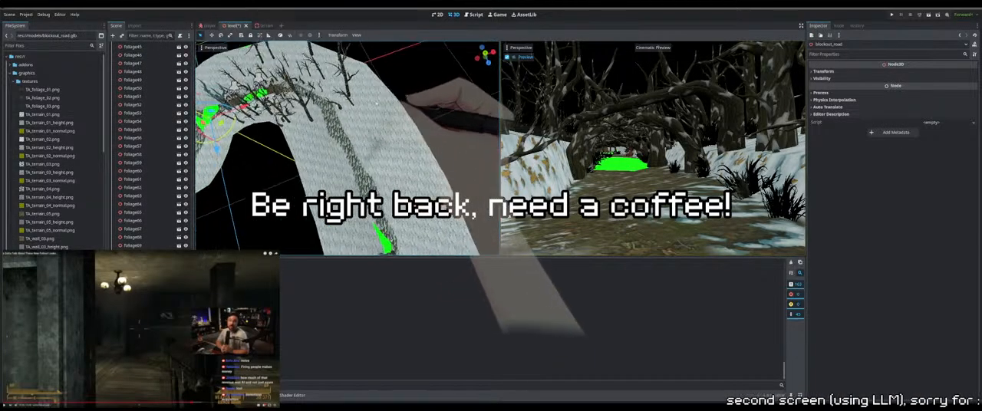
left_click(359, 98)
key("ctrl+d")
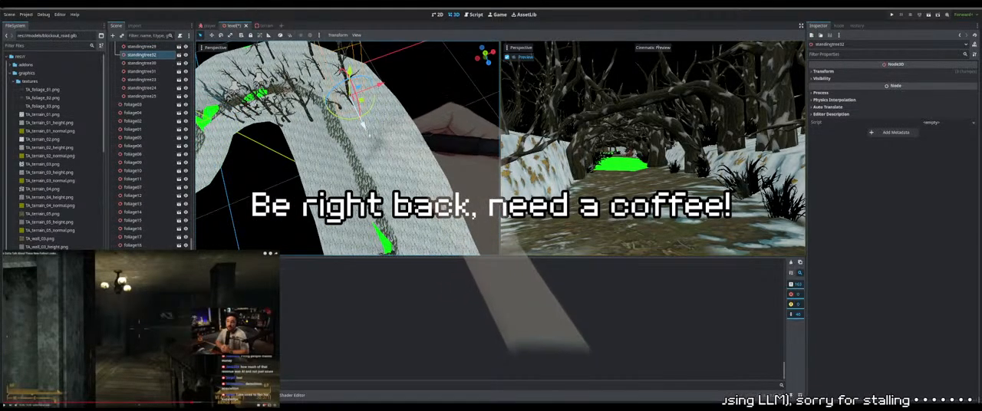
left_click_drag(364, 125, 381, 172)
left_click(350, 75)
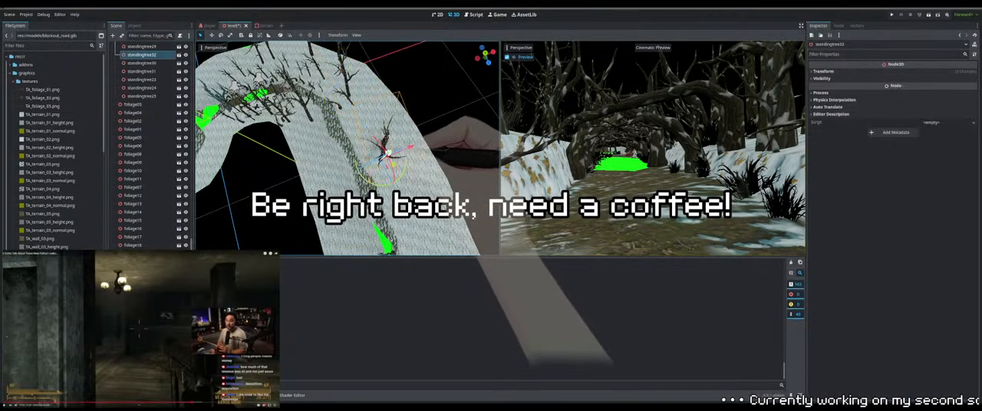
Adjust standingtree32's height and shift it sideways, away from the path, so it stands on the outer snow bank
middle_click_drag(388, 154, 375, 113)
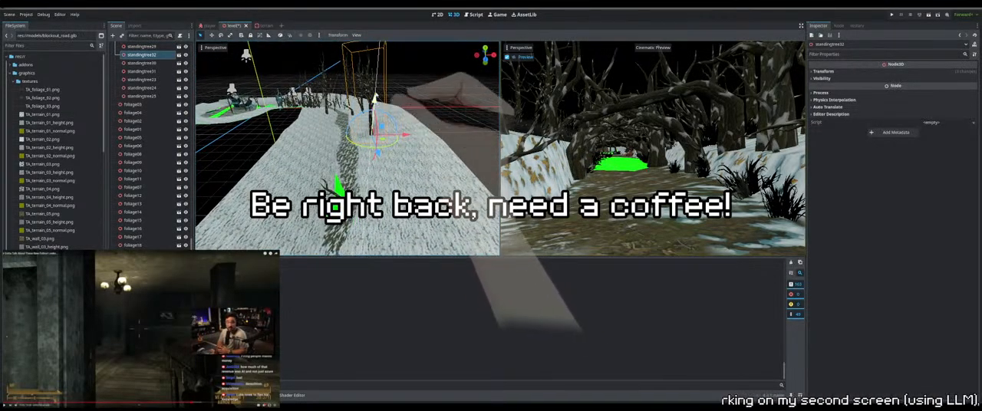
left_click_drag(376, 93, 376, 95)
left_click_drag(406, 128, 419, 130)
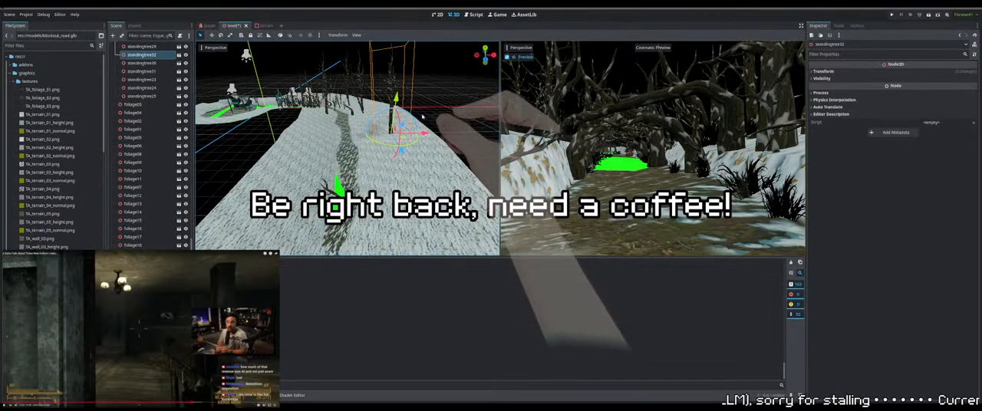
middle_click_drag(421, 116, 380, 136)
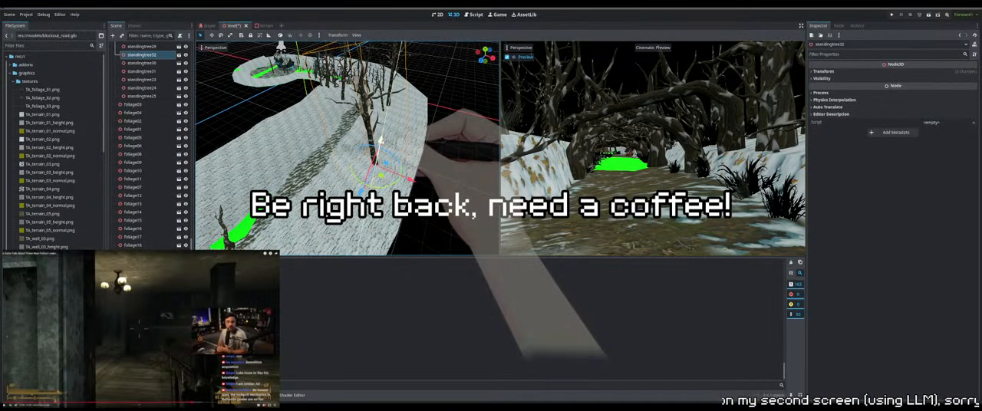
middle_click_drag(371, 138, 393, 123)
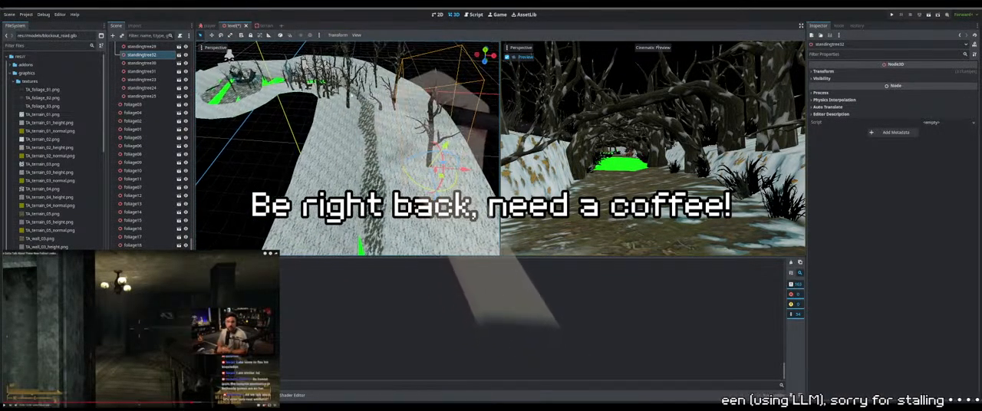
Try placing a duplicate of standingtree30 on the snow bank across the path
left_click(347, 102)
left_click(347, 104)
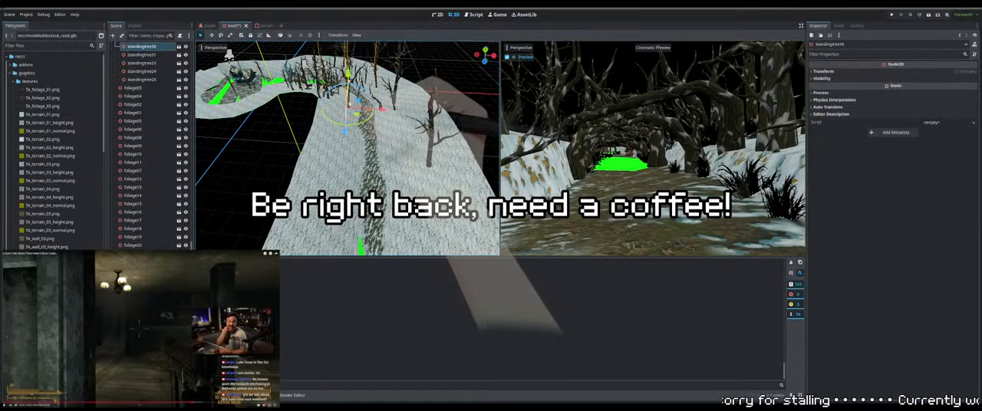
key("ctrl+d")
left_click_drag(343, 125, 348, 186)
left_click_drag(343, 138, 435, 235)
middle_click_drag(422, 158, 300, 122, "shift")
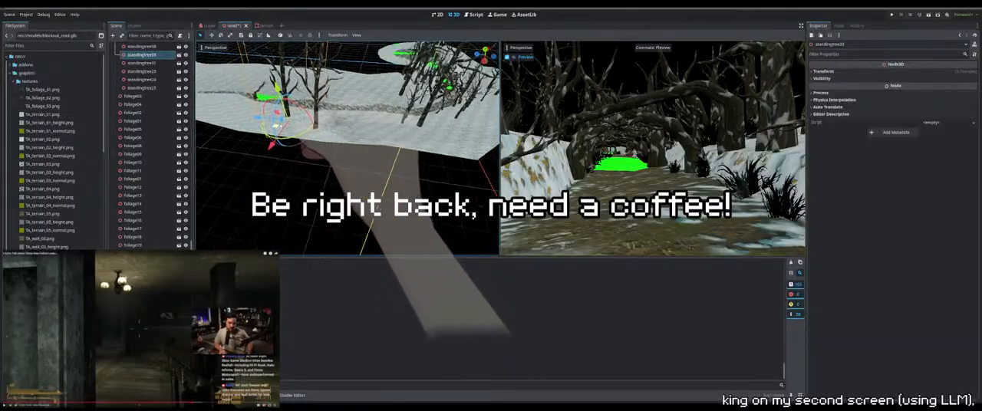
middle_click_drag(278, 123, 387, 148)
key("Delete")
Move the standing tree behind standingtree32 farther down the snow bank, between standingtree32 and the path, and resize it
left_click(340, 77)
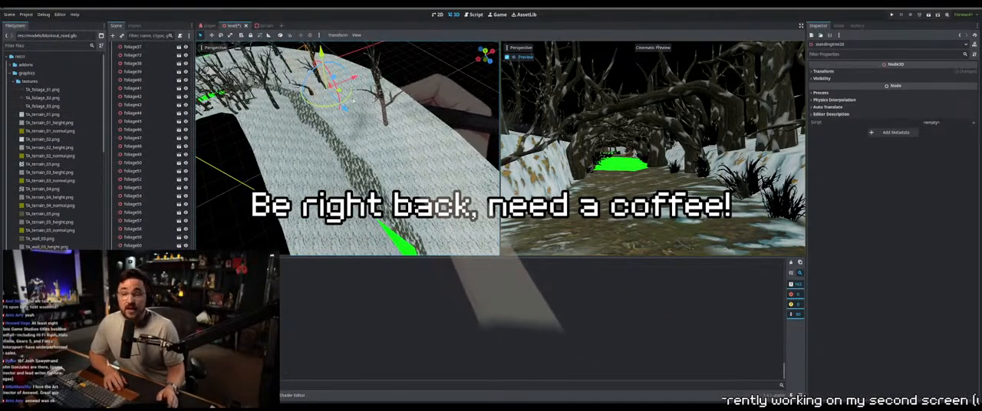
left_click_drag(345, 107, 396, 164)
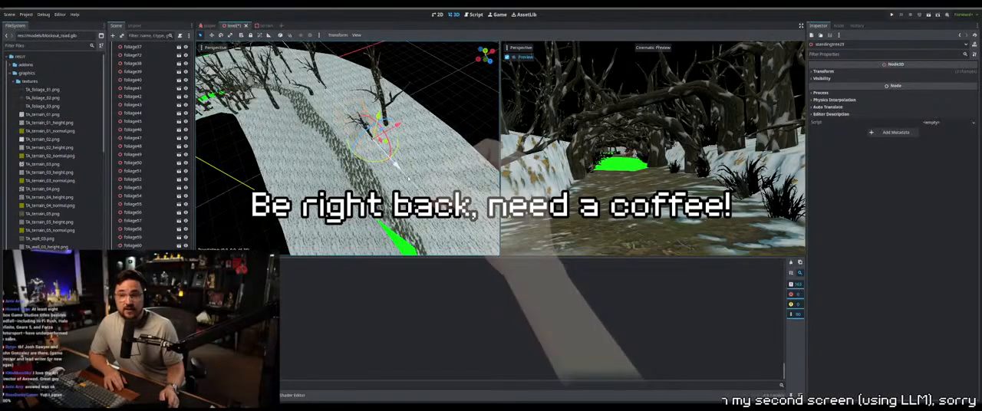
middle_click_drag(357, 138, 299, 156)
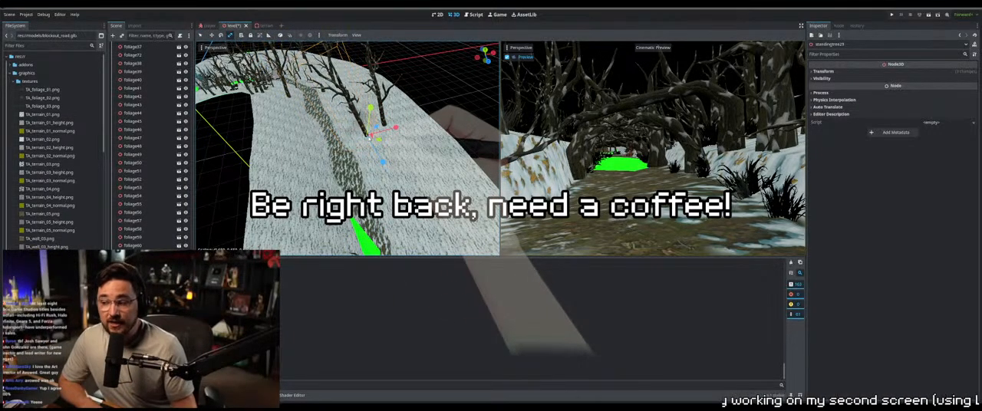
left_click(200, 35)
Rotate the moved standing tree, nudge it sideways, and raise it from the dip in the snow
mouse_move(271, 104)
middle_mouse_down()
mouse_move(291, 86)
mouse_move(424, 136)
mouse_move(374, 125)
middle_mouse_up()
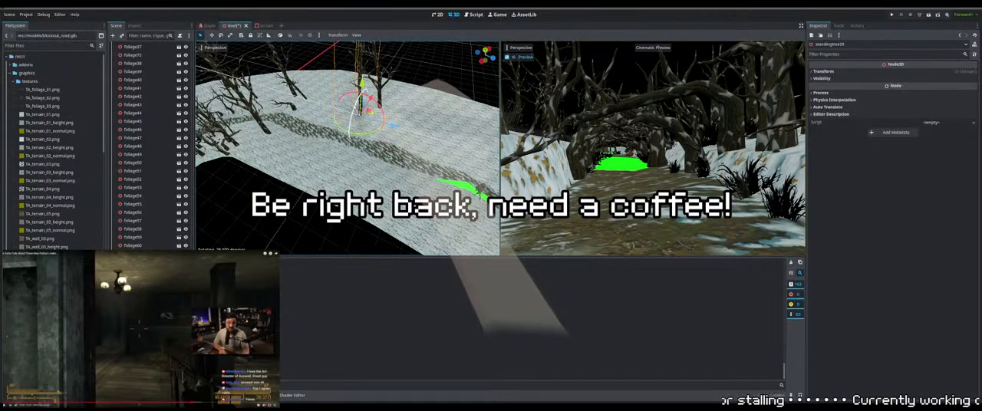
left_click_drag(370, 113, 377, 113)
mouse_move(378, 113)
middle_mouse_down()
mouse_move(345, 84)
mouse_move(379, 101)
middle_mouse_up()
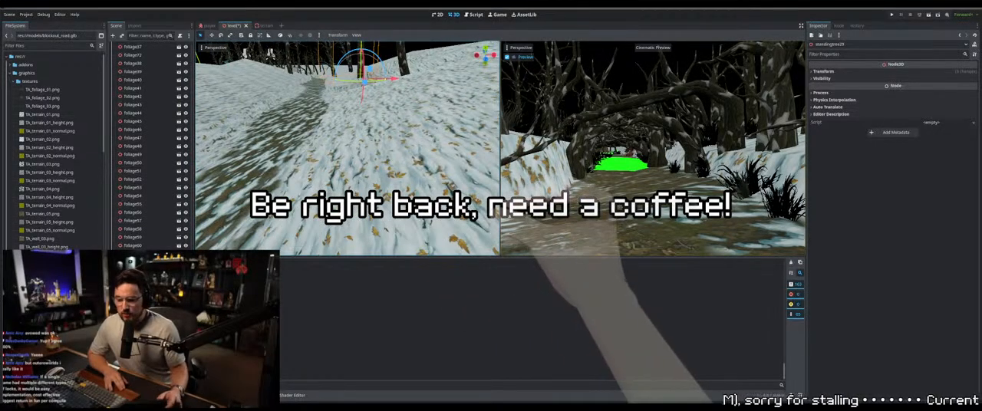
middle_click_drag(379, 94, 344, 123)
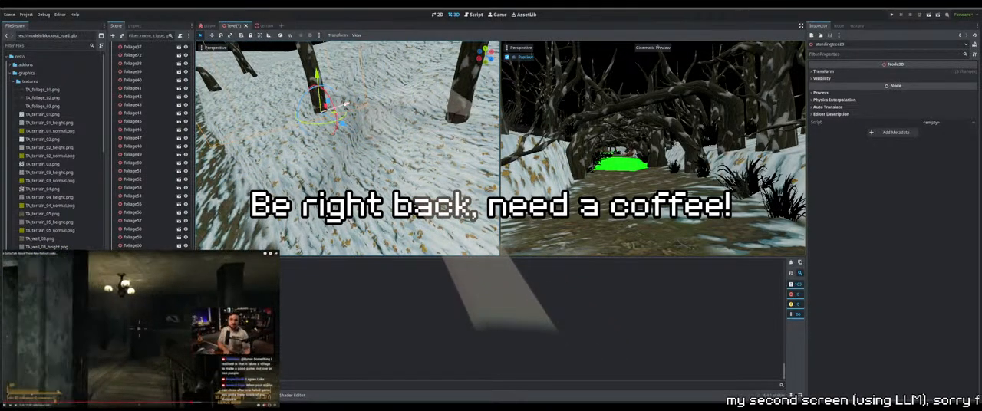
left_click_drag(317, 76, 314, 49)
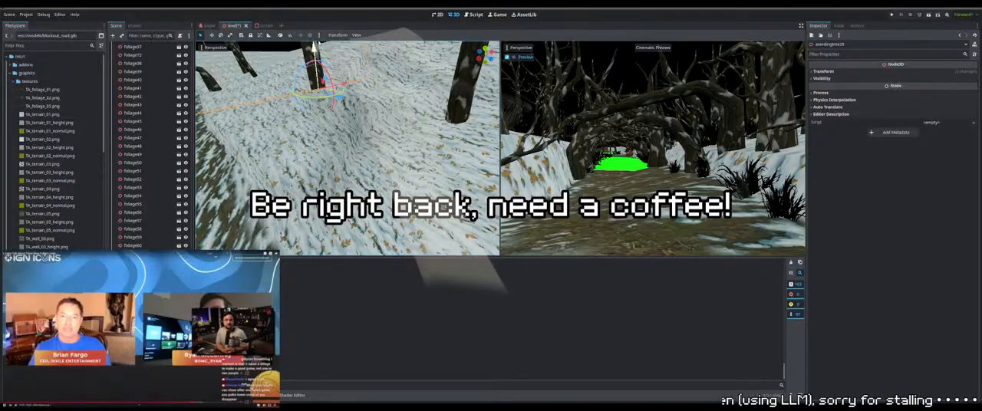
Slide the same standing tree sideways off the dip and fine-tune its height so its base meets the snow
middle_click_drag(343, 115, 409, 77)
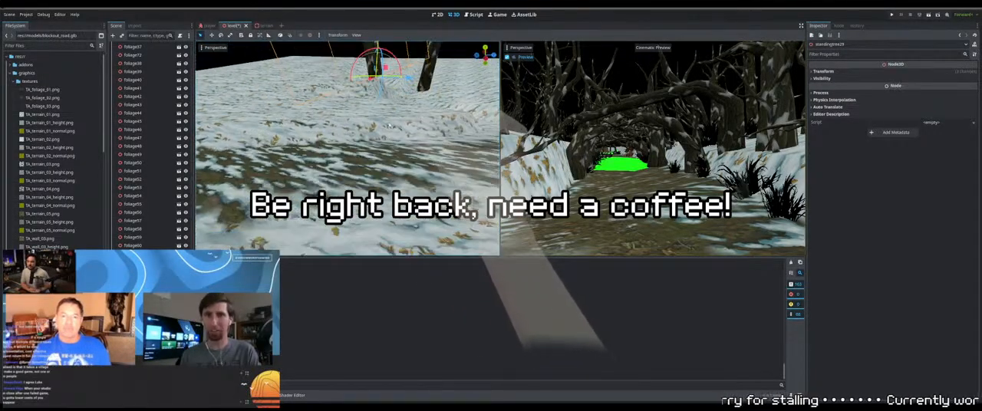
left_click_drag(409, 77, 377, 78)
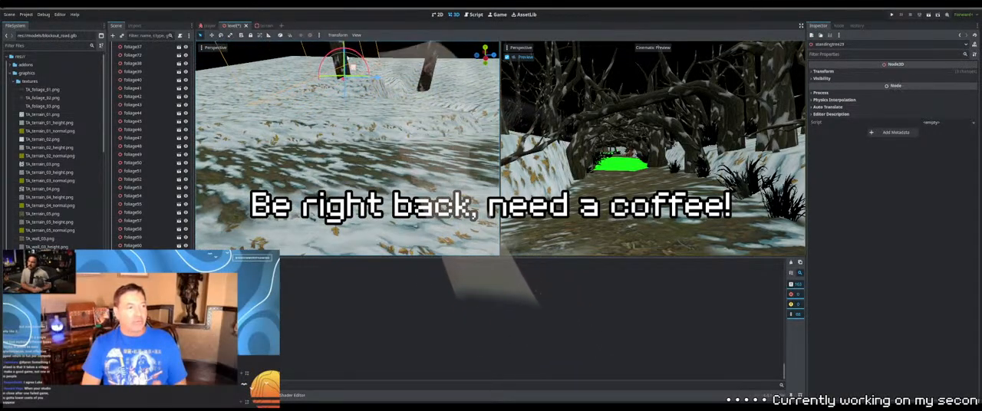
middle_click_drag(377, 78, 370, 135)
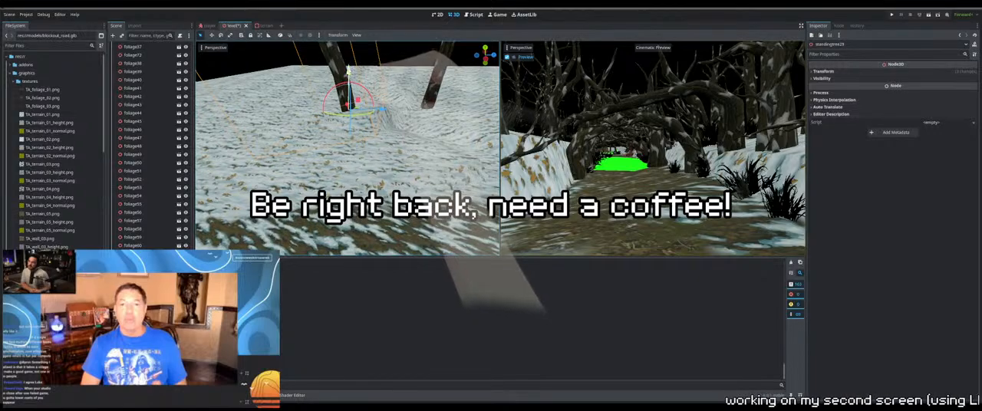
left_click_drag(349, 77, 350, 89)
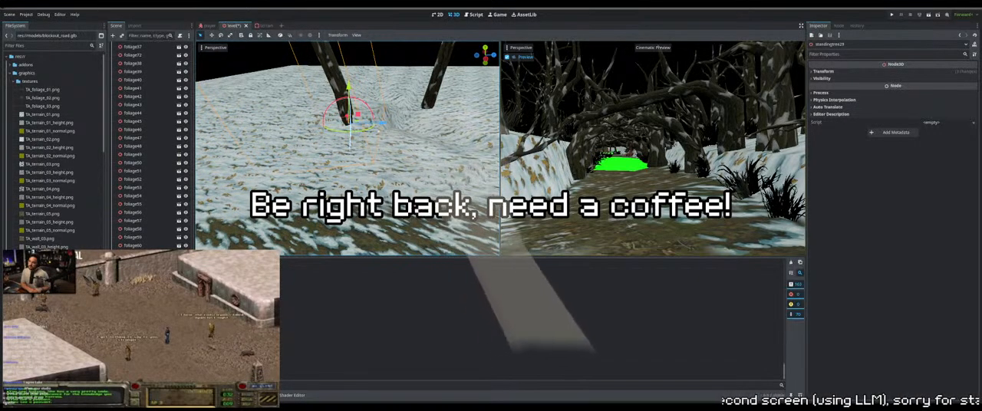
middle_click_drag(351, 91, 331, 121)
left_click_drag(331, 120, 340, 118)
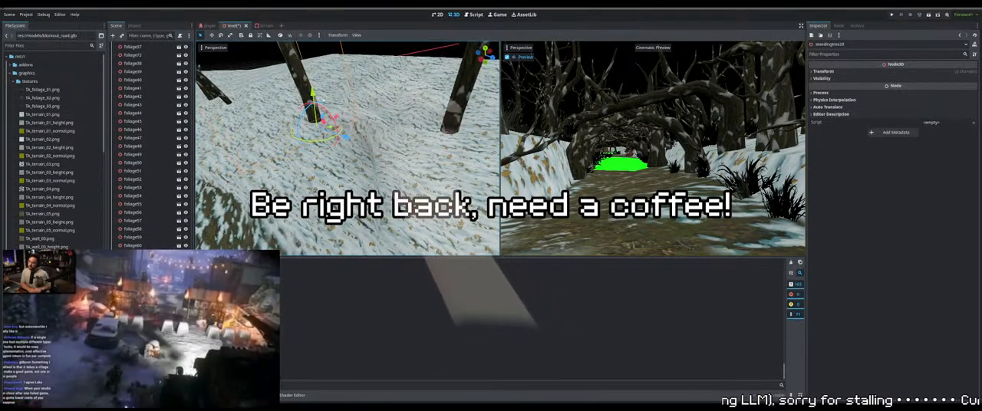
left_click_drag(313, 94, 312, 84)
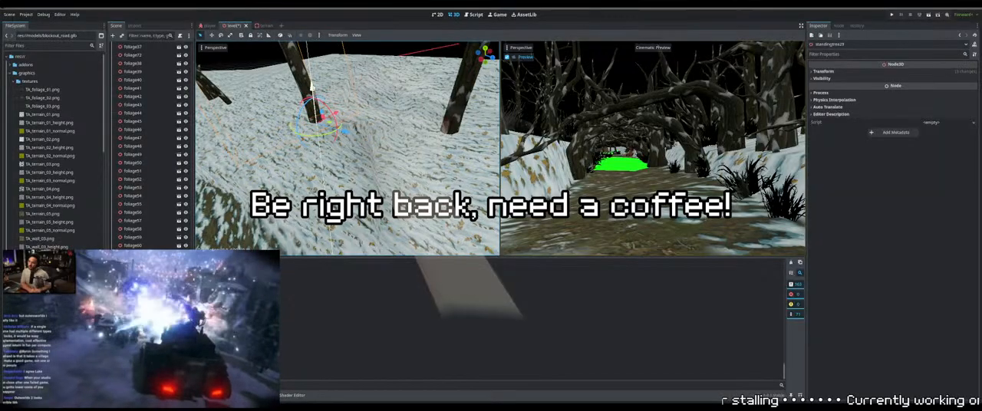
Rotate standingtree29 on the snow bank and fine-tune how it sits in the snow
middle_click_drag(361, 106, 371, 141)
scroll(362, 134, "down", 5)
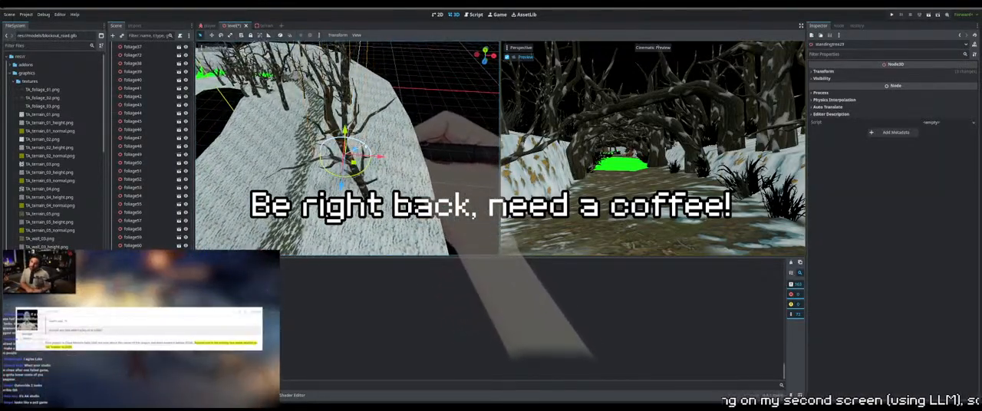
middle_click_drag(371, 145, 384, 125)
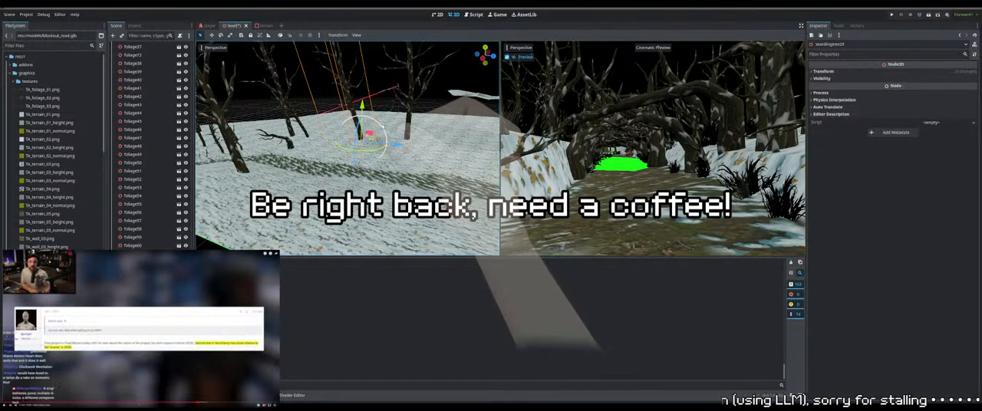
middle_click_drag(383, 125, 365, 102)
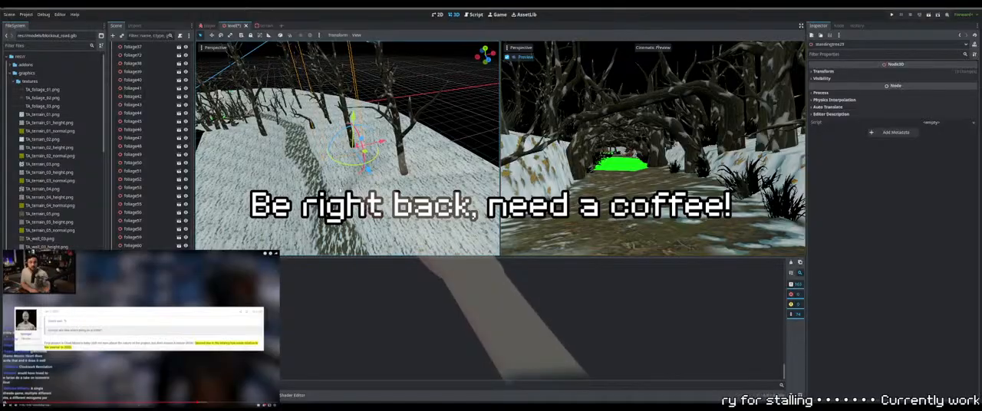
Duplicate the standing tree and move the copy across the path to the outer edge of the opposite snow bank
middle_click_drag(340, 190, 401, 211)
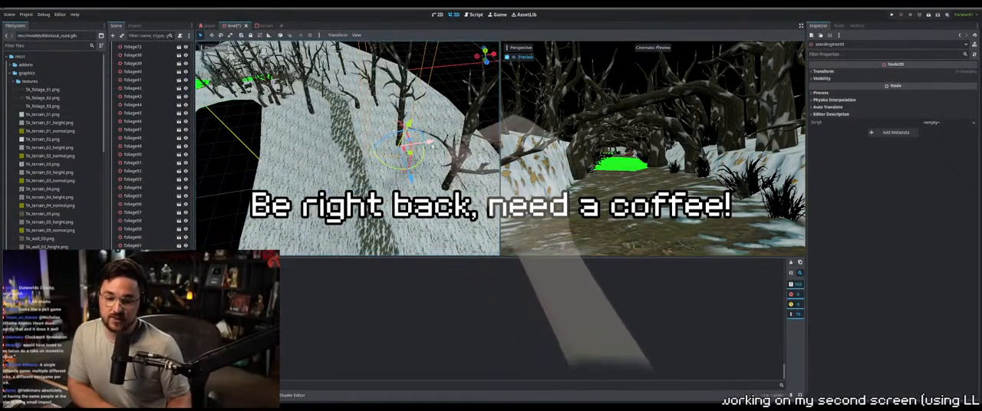
key("ctrl+d")
left_click_drag(438, 144, 315, 156)
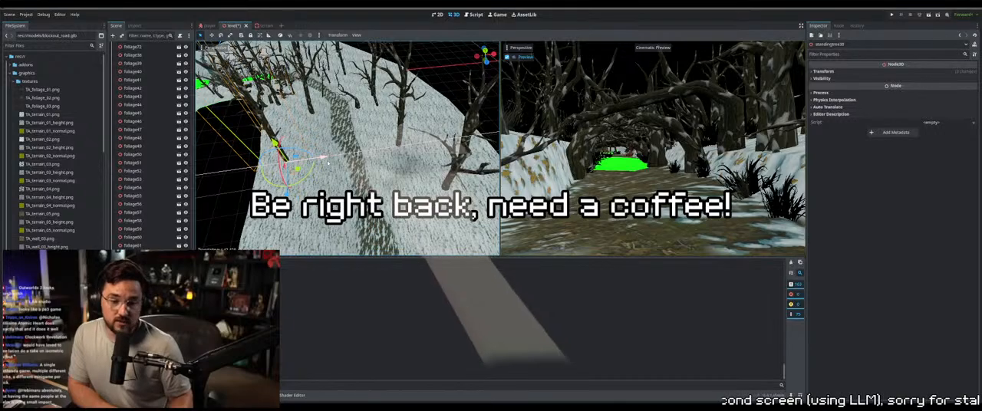
mouse_move(315, 155)
middle_mouse_down()
mouse_move(344, 163)
mouse_move(329, 149)
middle_mouse_up()
scroll(328, 149, "down", 3)
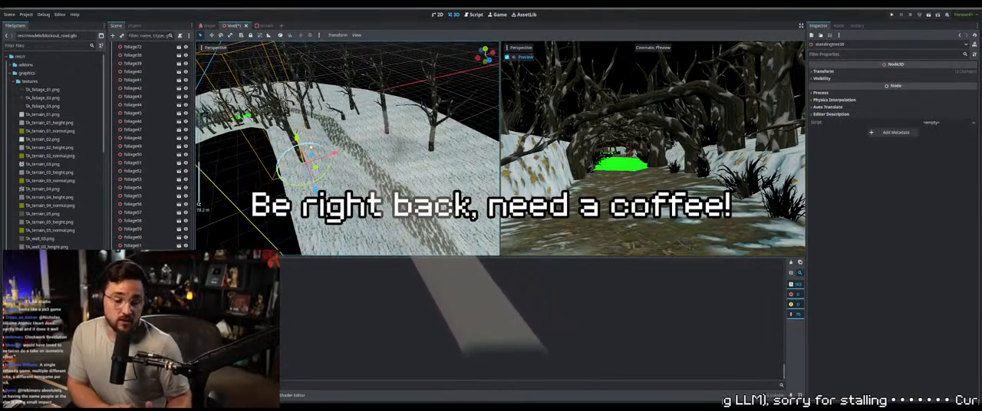
Rotate the copied tree at the bank's edge and adjust its height so its base meets the snow
left_click_drag(317, 146, 311, 151)
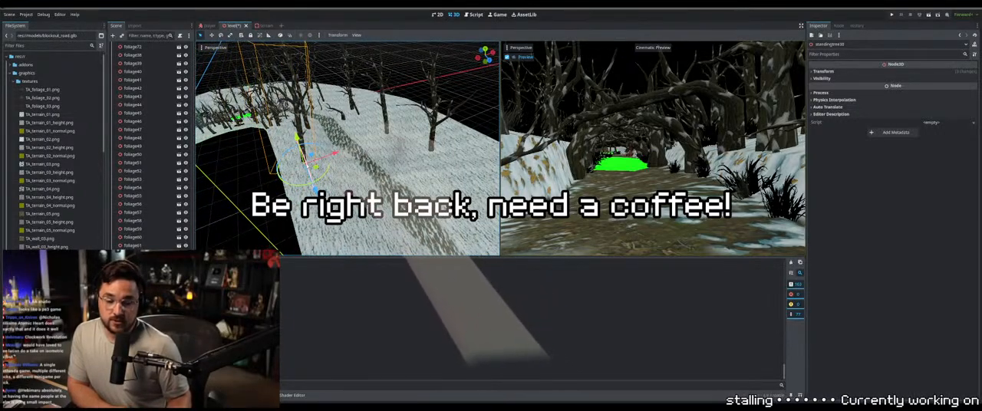
middle_click_drag(310, 151, 356, 143)
left_click_drag(348, 154, 348, 151)
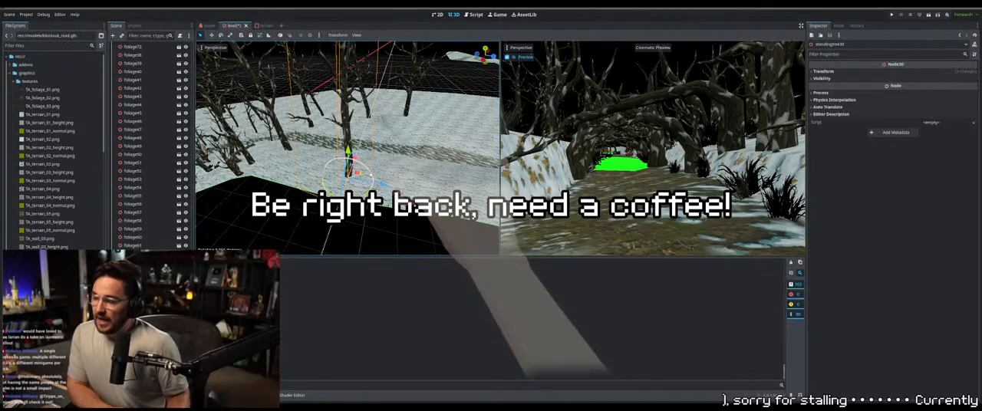
middle_click_drag(349, 152, 331, 147)
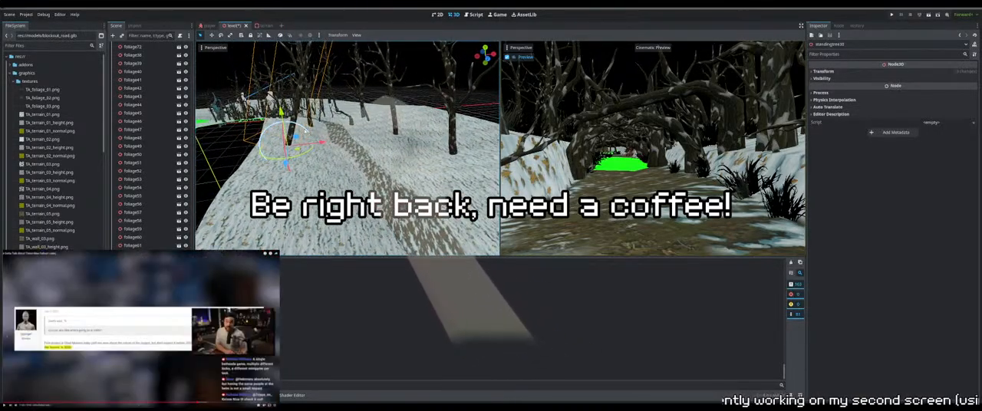
Duplicate standingtree32 and move the copy across the path, beside the standing tree at the opposite bank's edge
left_click(452, 140)
key("ctrl+d")
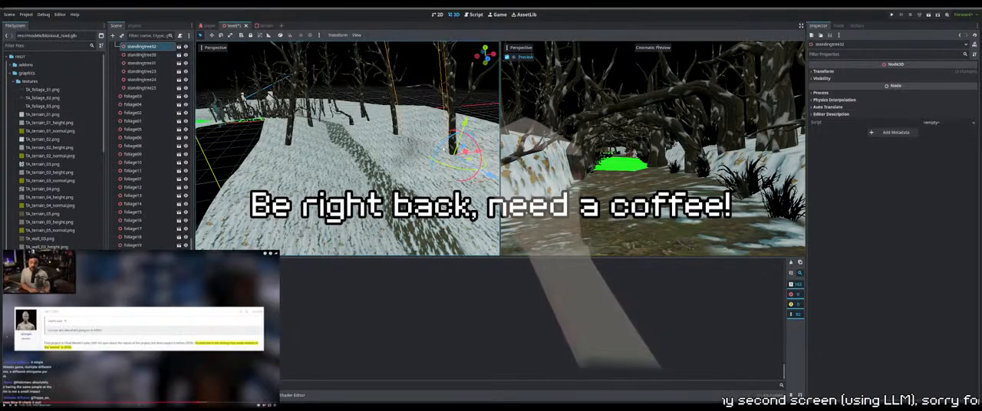
middle_click_drag(447, 147, 420, 178)
key("ctrl+d")
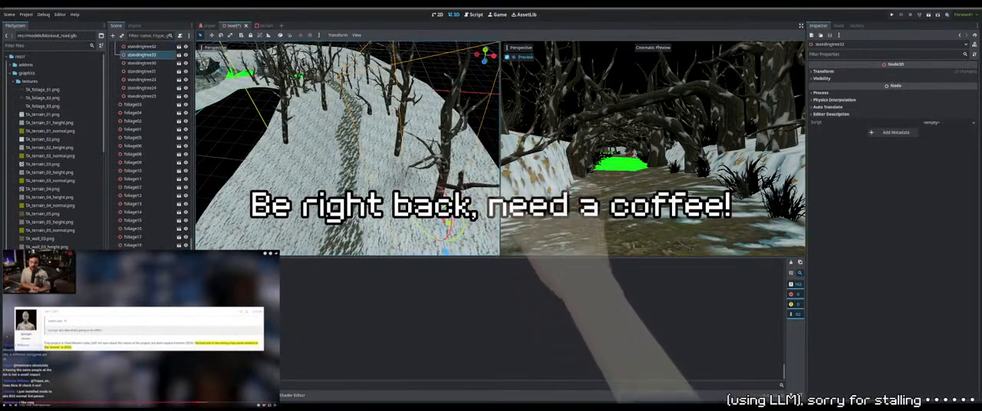
left_click_drag(448, 224, 295, 173)
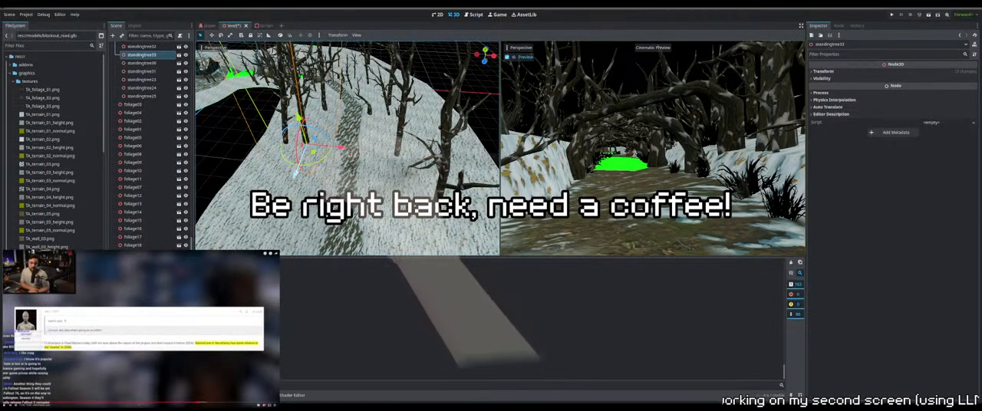
left_click_drag(299, 168, 301, 164)
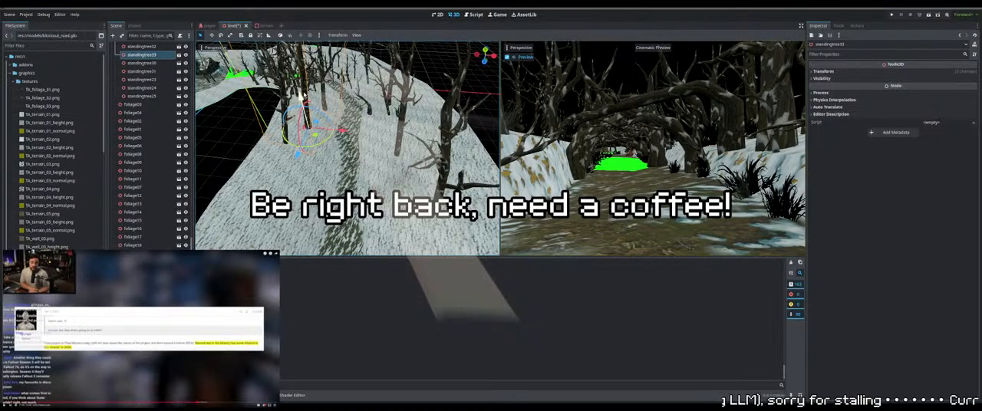
Seat standingtree33 in the snow by adjusting its height and nudging it sideways
middle_click_drag(304, 138, 328, 119)
scroll(328, 119, "up", 5)
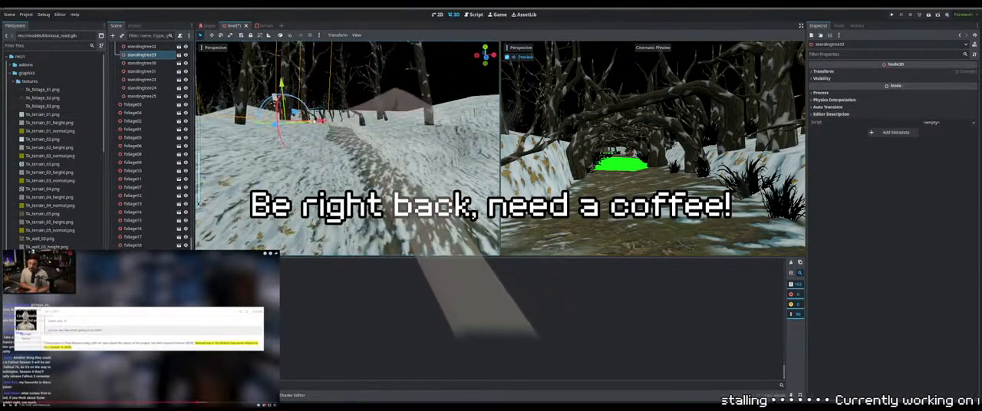
key("w")
right_click_drag(329, 119, 338, 119)
left_click_drag(306, 65, 308, 89)
middle_click_drag(310, 104, 369, 184)
scroll(336, 145, "down", 4)
scroll(336, 145, "down", 8)
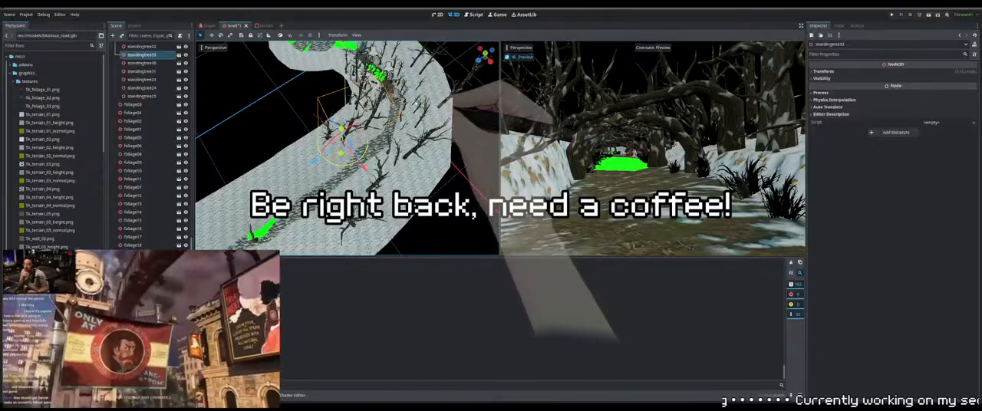
Duplicate a standing tree from farther along the path and move the copy to the snow between the path and the outer trees
left_click(415, 102)
middle_click_drag(416, 102, 395, 110)
left_click(416, 93)
key("ctrl+d")
left_click_drag(369, 76, 387, 165)
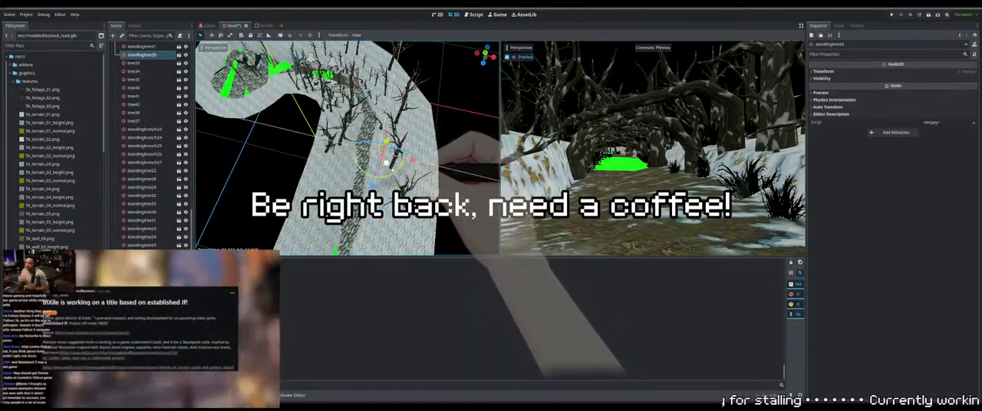
Slide the copied tree sideways beside the large trunk on the bank and rotate it
middle_click_drag(388, 164, 399, 111)
scroll(399, 111, "up", 3)
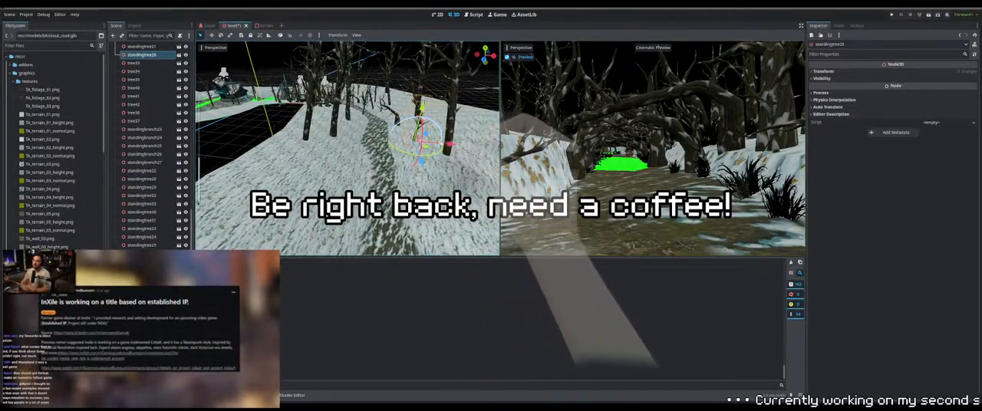
scroll(398, 111, "up", 3)
middle_click_drag(422, 153, 393, 136)
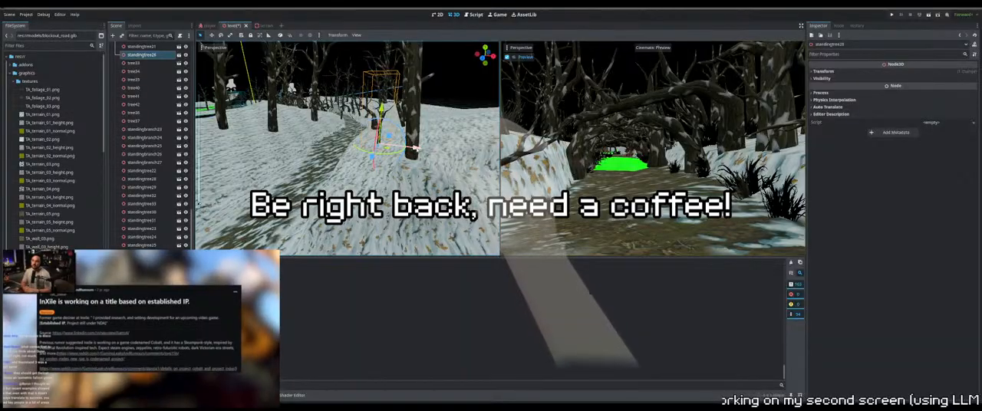
left_click_drag(415, 148, 442, 151)
middle_click_drag(445, 130, 421, 120)
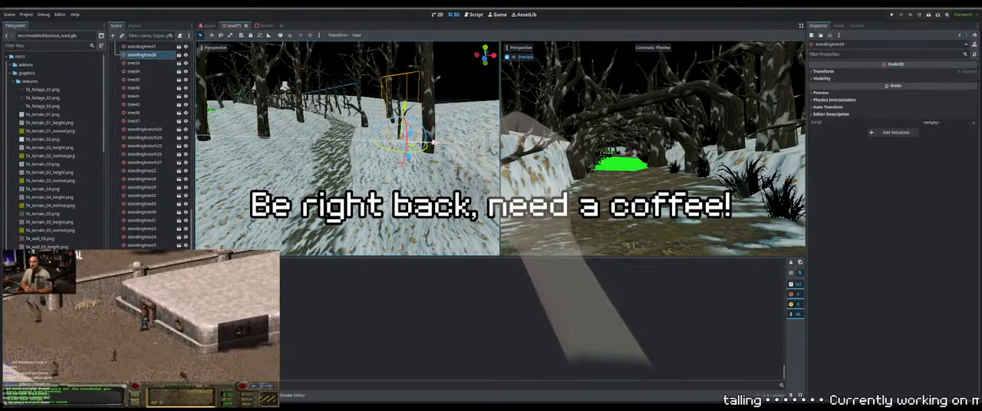
scroll(404, 105, "down", 3)
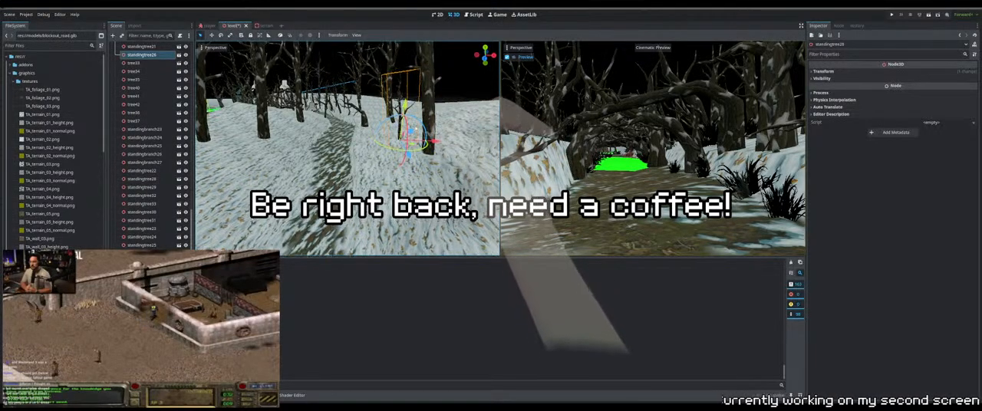
Place standingtree34, a duplicate of a nearby standing tree, on the outer side of the bank and adjust its rotation and position
middle_click_drag(404, 105, 396, 130)
left_click(392, 129)
left_click(416, 142)
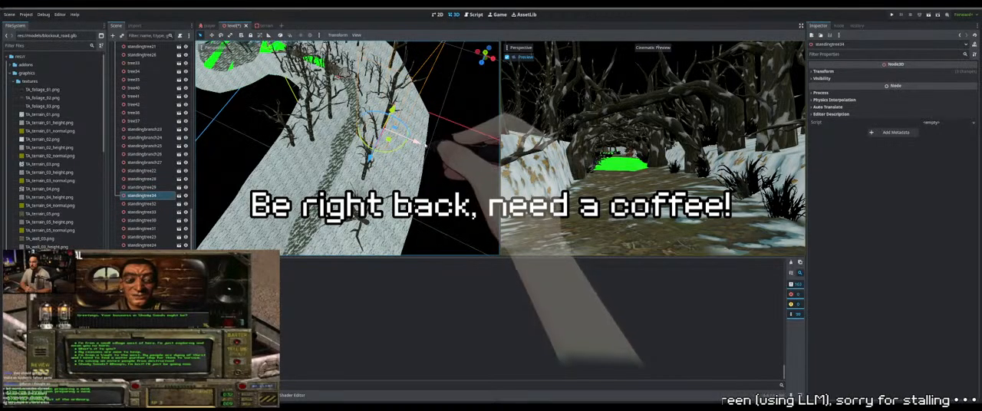
left_click_drag(442, 152, 447, 154)
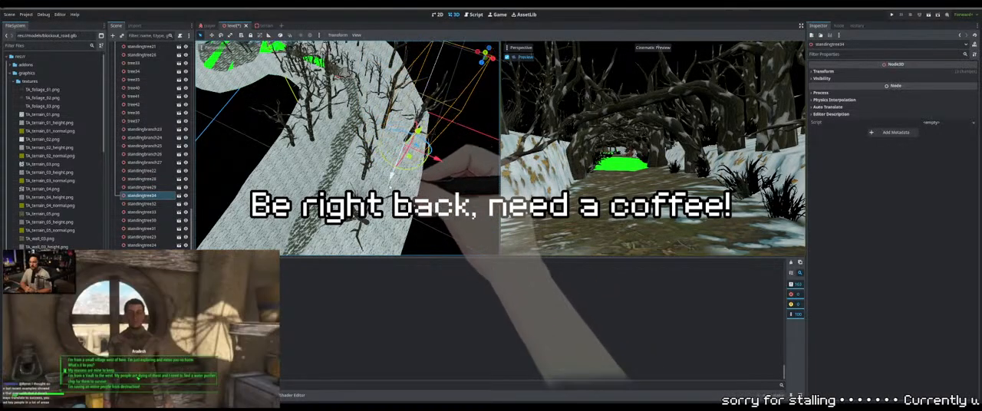
left_click_drag(430, 170, 421, 157)
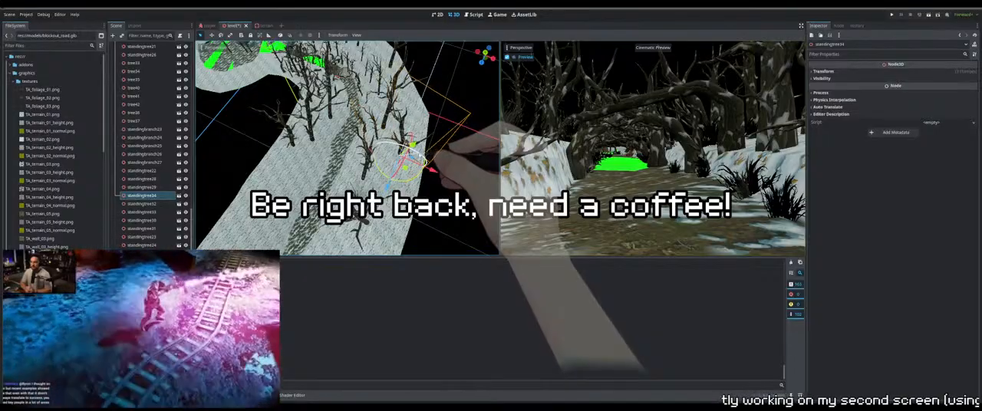
middle_click_drag(420, 157, 405, 147)
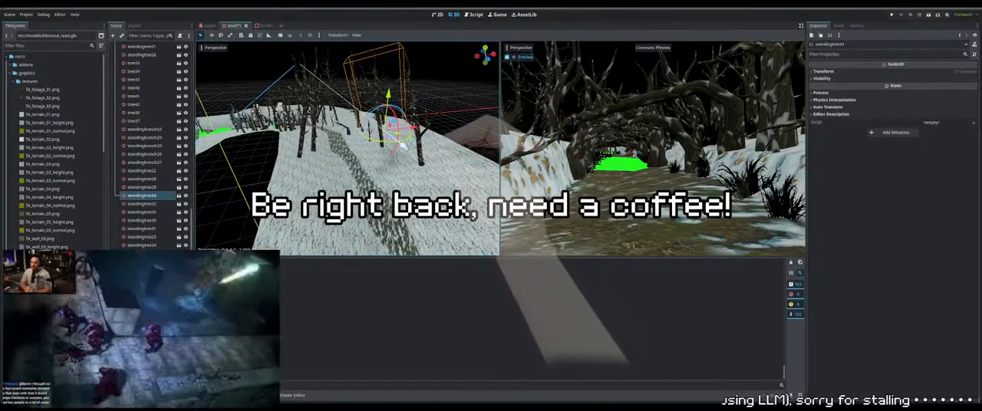
middle_click_drag(349, 65, 296, 180)
scroll(296, 181, "down", 6)
middle_click_drag(361, 138, 383, 115)
scroll(152, 150, "up", 10)
scroll(152, 150, "up", 10)
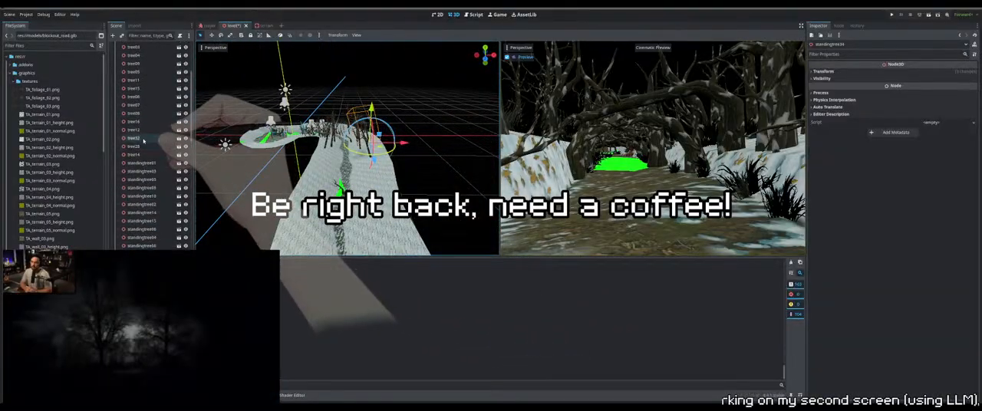
Hide FULL LIGHT, enable fog in WorldEnvironment, and test-run the game to check the night-time look
left_click(186, 64)
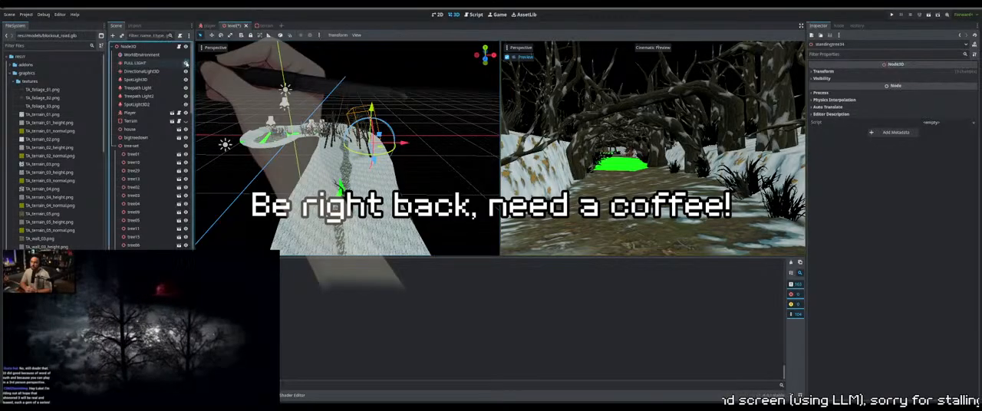
left_click(154, 56)
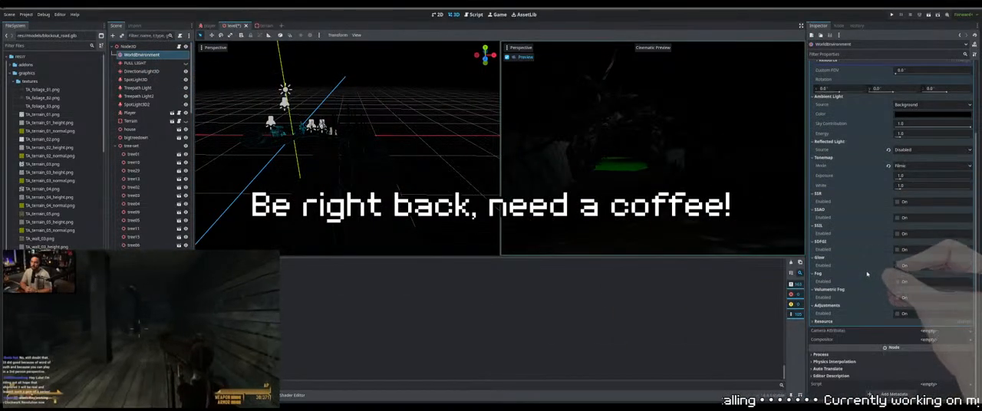
scroll(897, 283, "down", 3)
left_click(897, 283)
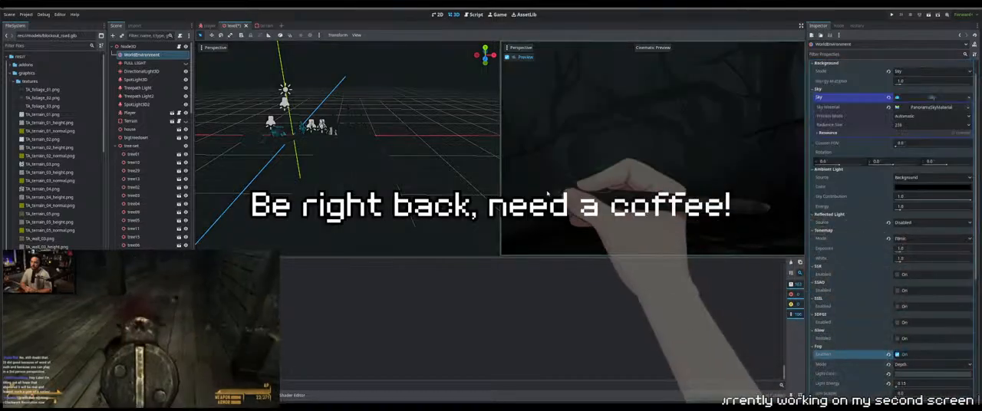
key("F5")
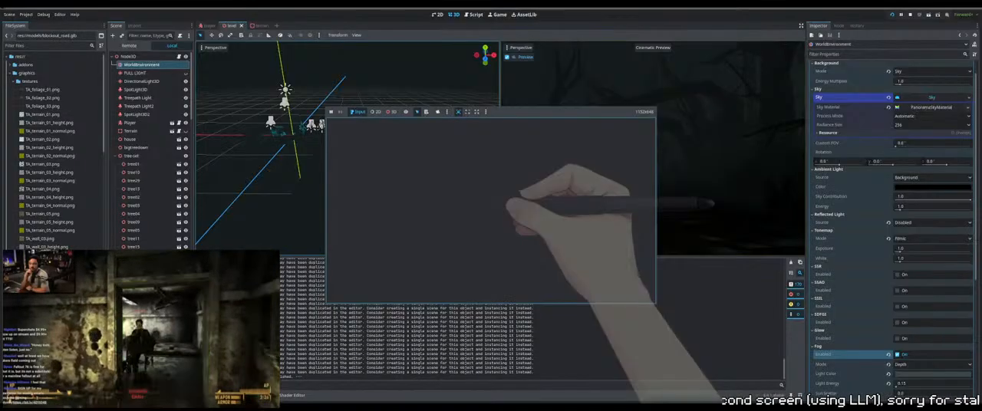
key("F8")
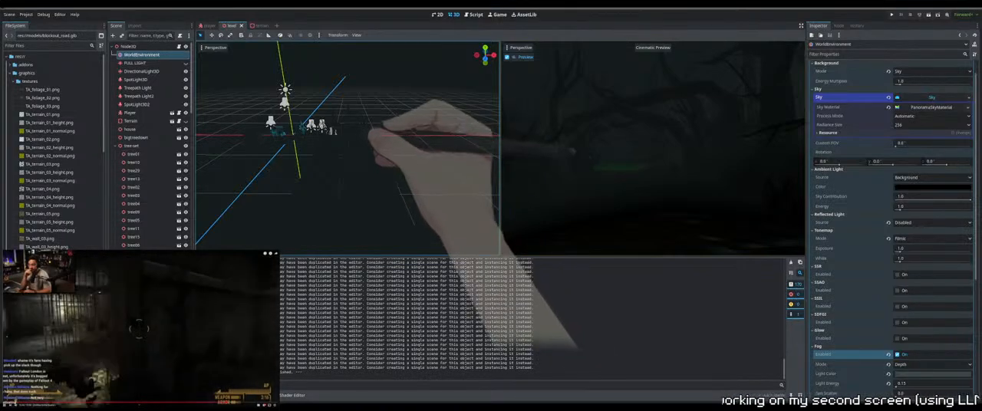
Show FULL LIGHT again and disable the WorldEnvironment fog for editing
left_click(185, 63)
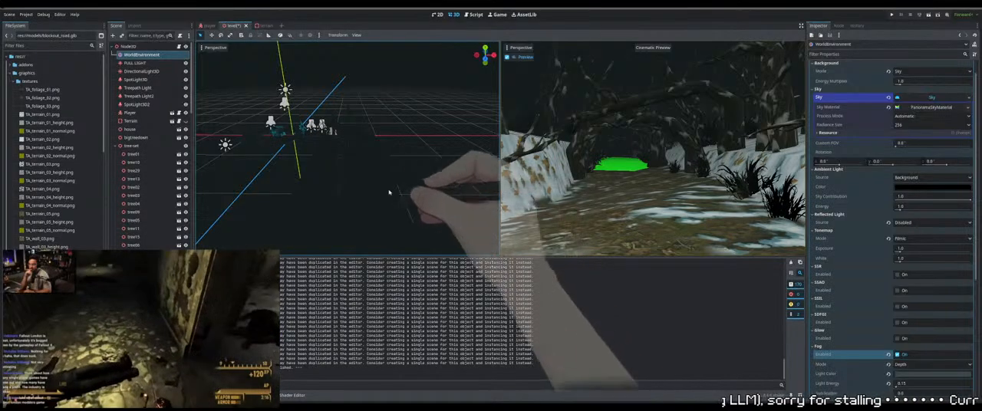
middle_click_drag(389, 192, 368, 189)
scroll(375, 187, "up", 10)
scroll(375, 186, "down", 2)
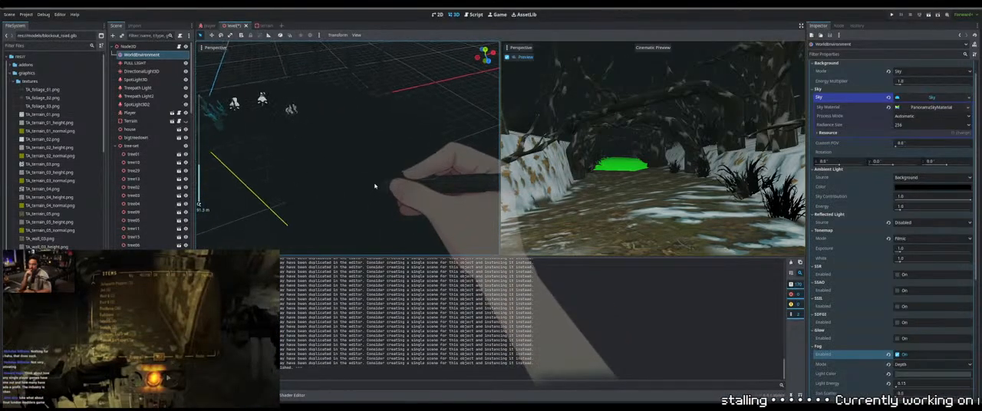
scroll(376, 186, "down", 5)
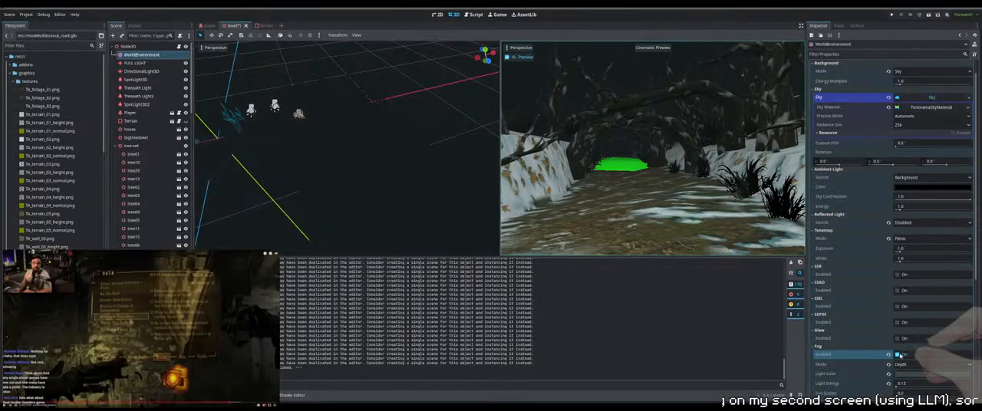
left_click(899, 356)
Select the foliage clump with standingbranch01, standingbranch02 and standingbranch03, and move the group to the bank edge beside the road
middle_click_drag(392, 178, 379, 117)
scroll(339, 164, "up", 7)
left_click(324, 121)
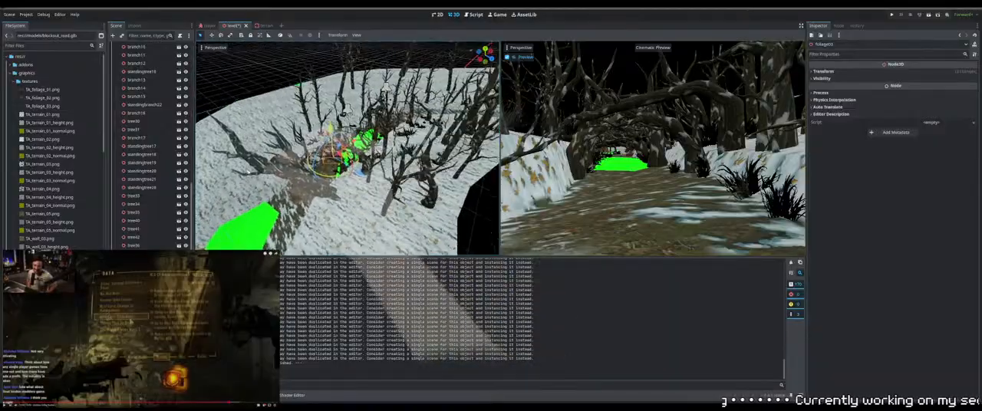
key("f")
scroll(248, 173, "up", 4)
middle_click_drag(349, 153, 397, 56)
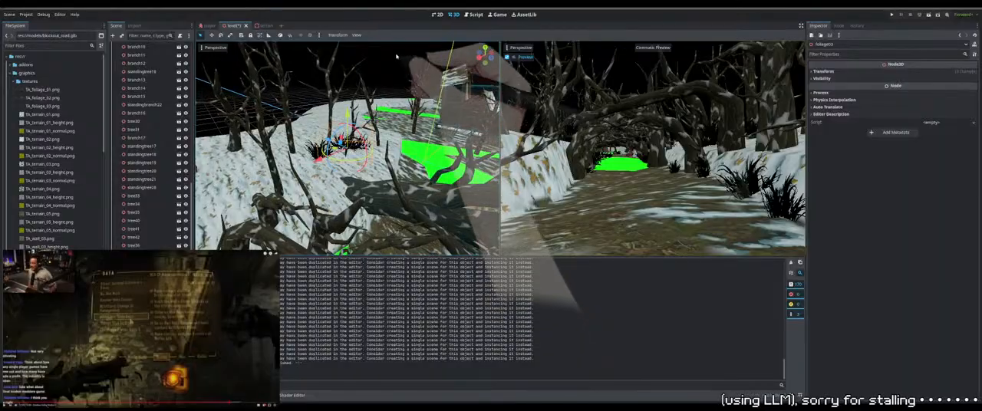
left_click_drag(397, 56, 305, 166)
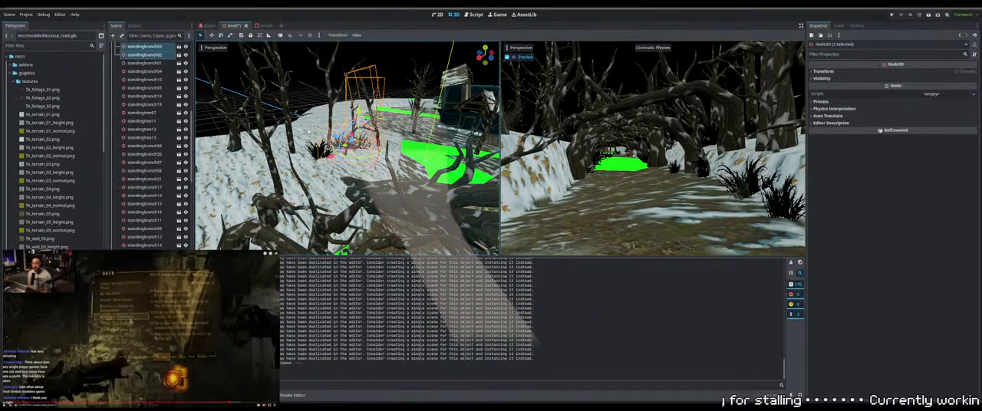
left_click(332, 96, "shift")
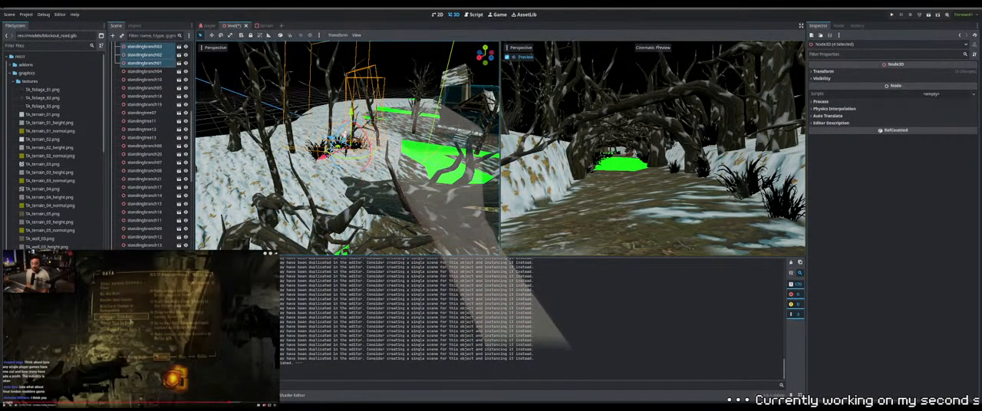
left_click_drag(350, 137, 351, 194)
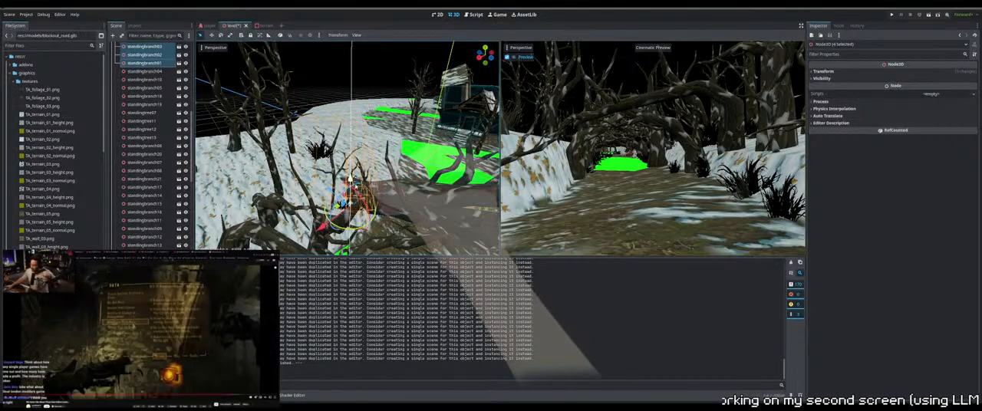
middle_click_drag(396, 198, 414, 206)
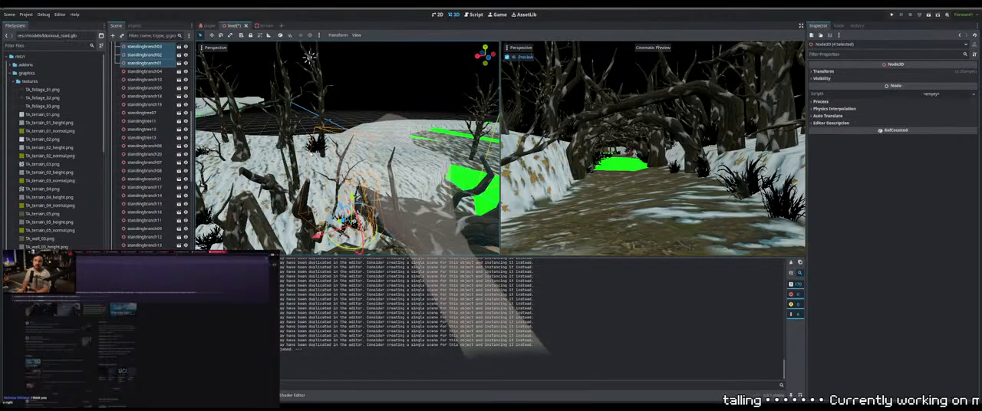
Drop the foliage clump onto the snowy bank near the large trunk and adjust its tilt and height
left_click(320, 150)
key("Page_Down")
middle_click_drag(320, 150, 415, 178)
scroll(391, 159, "up", 2)
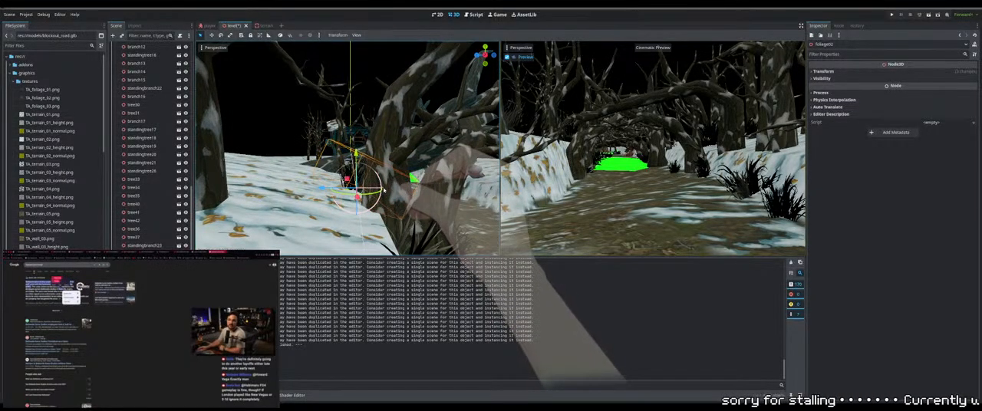
left_click_drag(356, 156, 356, 152)
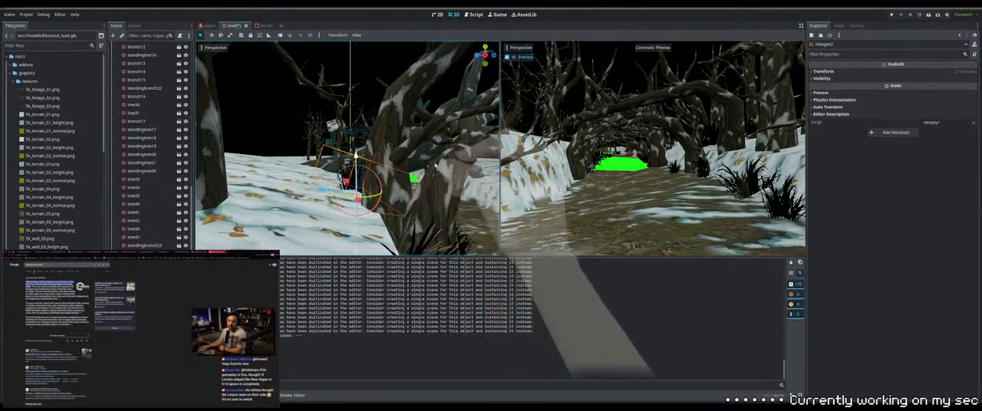
middle_click_drag(410, 160, 349, 173)
left_click_drag(371, 183, 366, 192)
left_click_drag(349, 145, 349, 152)
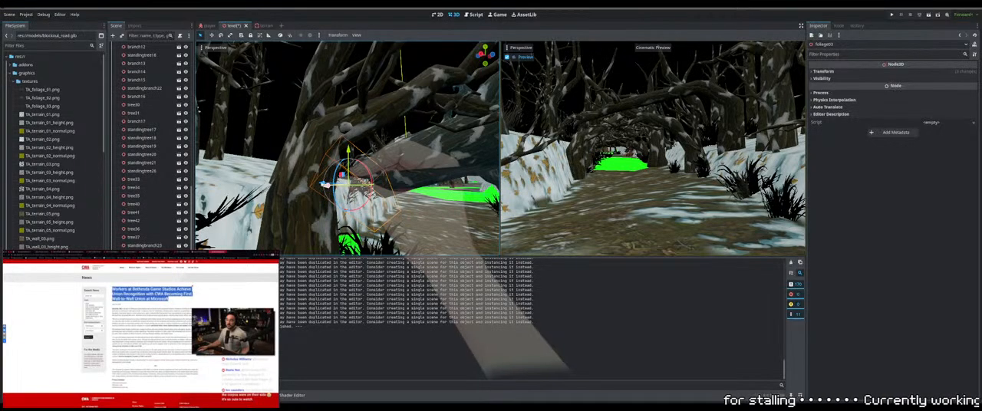
Slide the foliage clump along the bank edge and sink it slightly into the snow
middle_click_drag(325, 184, 328, 177)
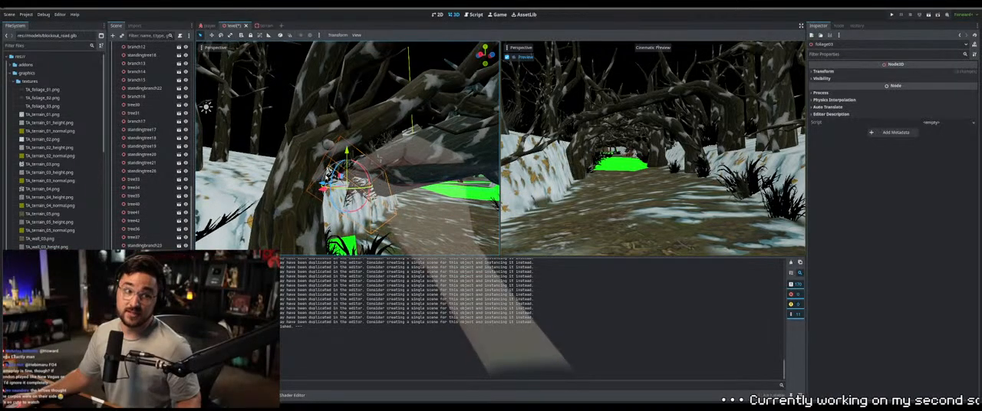
left_click_drag(324, 188, 329, 188)
middle_click_drag(329, 188, 334, 192)
left_click_drag(335, 190, 267, 181)
left_click_drag(323, 191, 374, 188)
left_click_drag(352, 151, 351, 160)
middle_click_drag(351, 160, 304, 161)
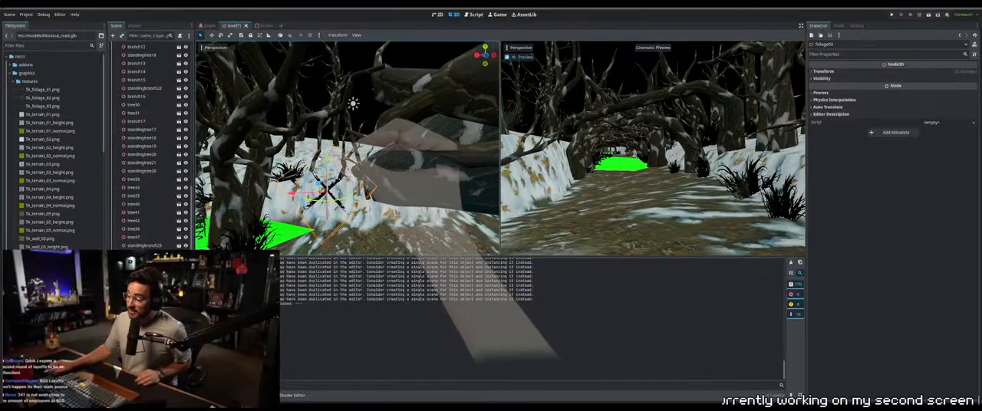
Select standingbranch01 on the bank and lower its base into the snow
left_click(376, 152)
middle_click_drag(368, 149, 388, 201)
left_click(388, 201)
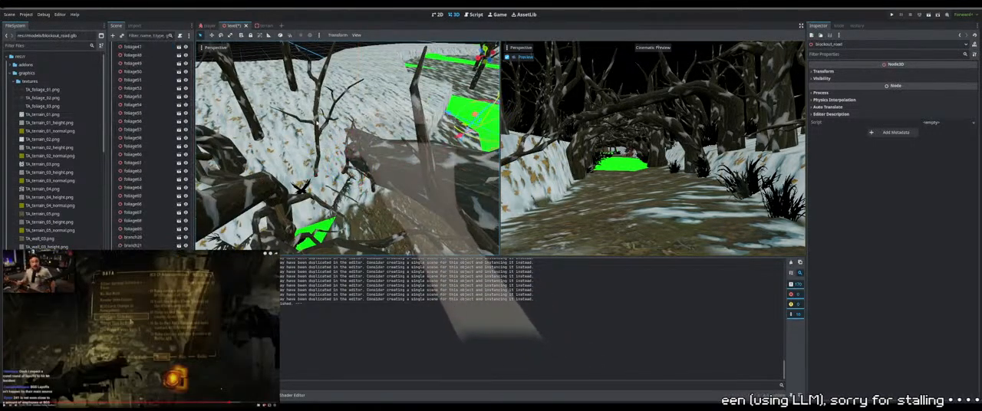
left_click(318, 122)
middle_click_drag(318, 122, 304, 84)
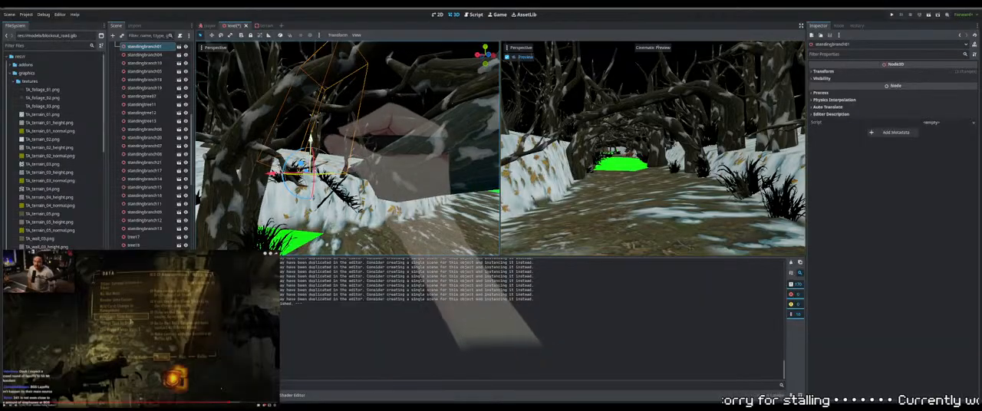
left_click_drag(311, 140, 320, 150)
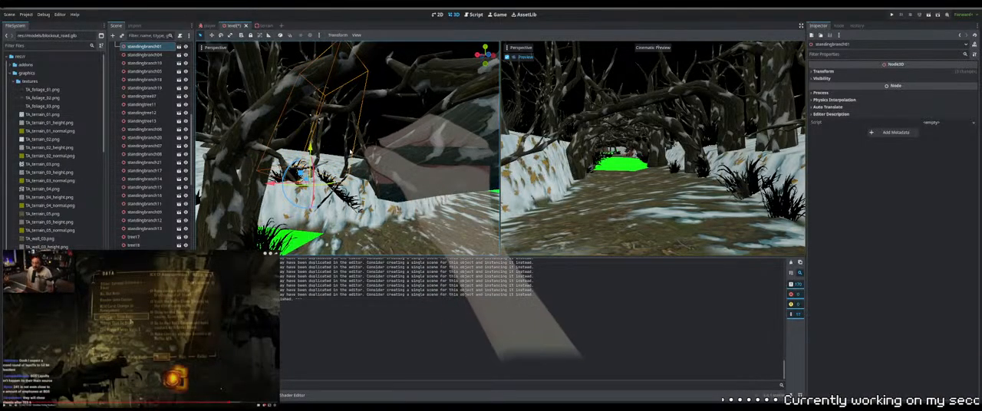
Rotate standingbranch03 and reposition it on the bank edge between the trunk and the road
left_click(351, 152)
left_click(349, 150)
middle_click_drag(350, 150, 335, 138)
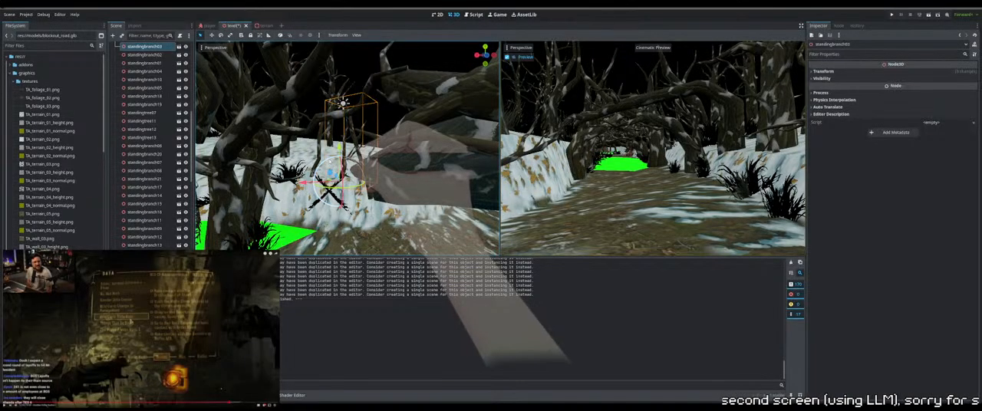
left_click_drag(332, 160, 324, 165)
middle_click_drag(324, 166, 324, 186)
left_click_drag(340, 147, 341, 149)
middle_click_drag(342, 150, 377, 205)
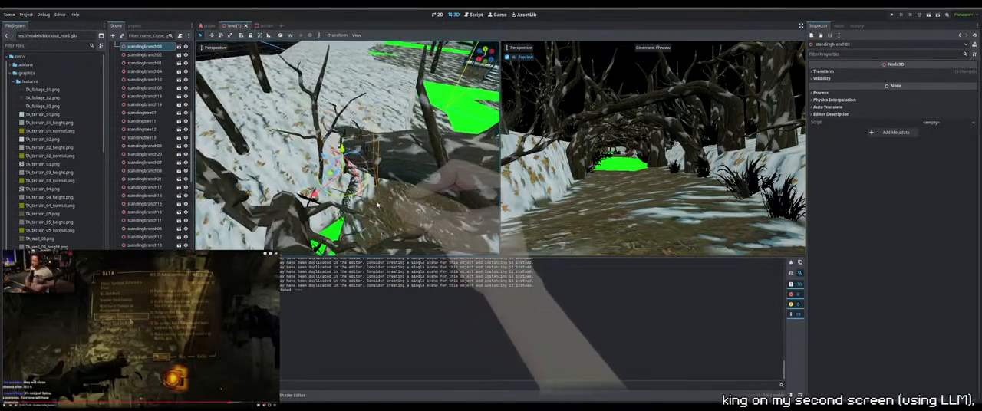
left_click_drag(350, 195, 359, 192)
middle_click_drag(372, 177, 398, 100)
scroll(416, 112, "down", 5)
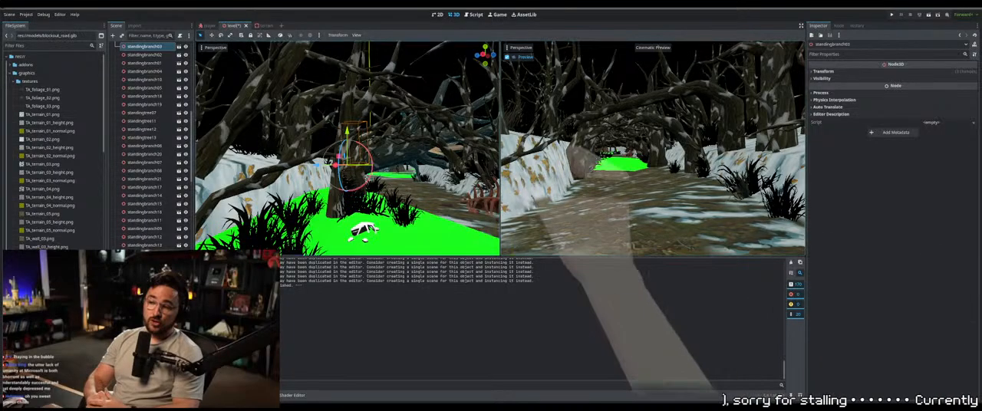
middle_click_drag(459, 176, 415, 184)
left_click(342, 218)
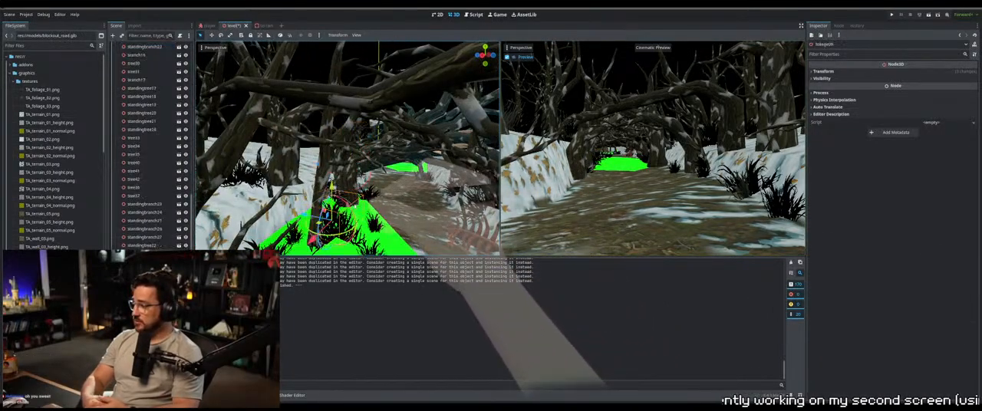
mouse_move(342, 218)
middle_mouse_down()
mouse_move(356, 236)
mouse_move(349, 221)
middle_mouse_up()
middle_click_drag(341, 246, 347, 224)
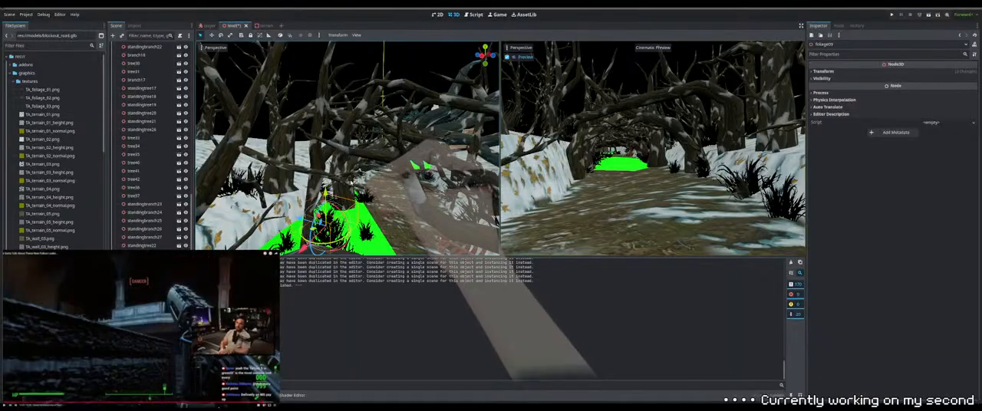
Select tree01 together with the neighbouring tree, then rotate the pair and move it along the side of the road
left_click(343, 170)
middle_click_drag(342, 170, 325, 256)
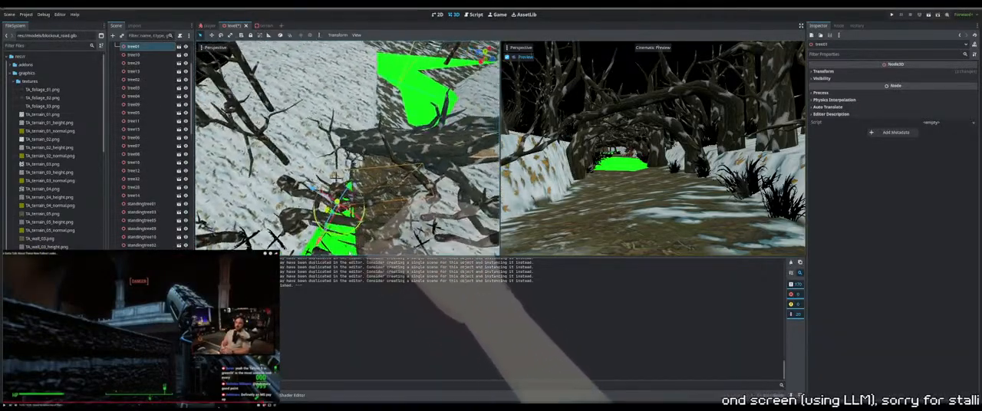
middle_click_drag(311, 227, 342, 192)
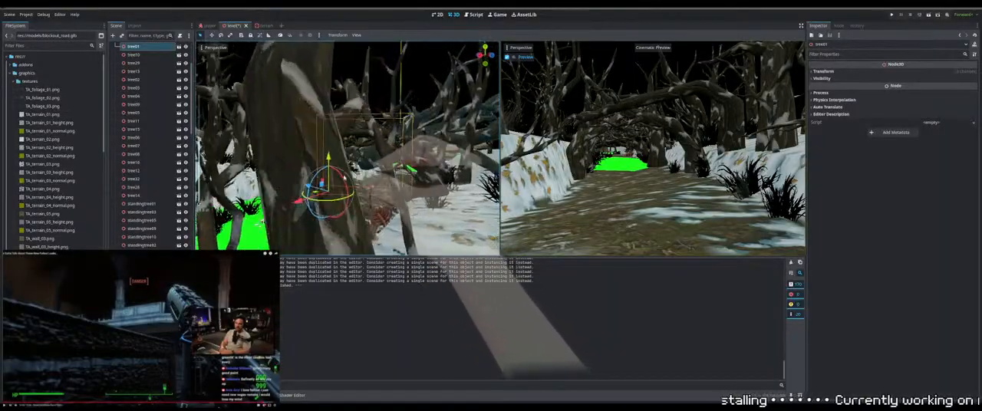
scroll(298, 233, "down", 3)
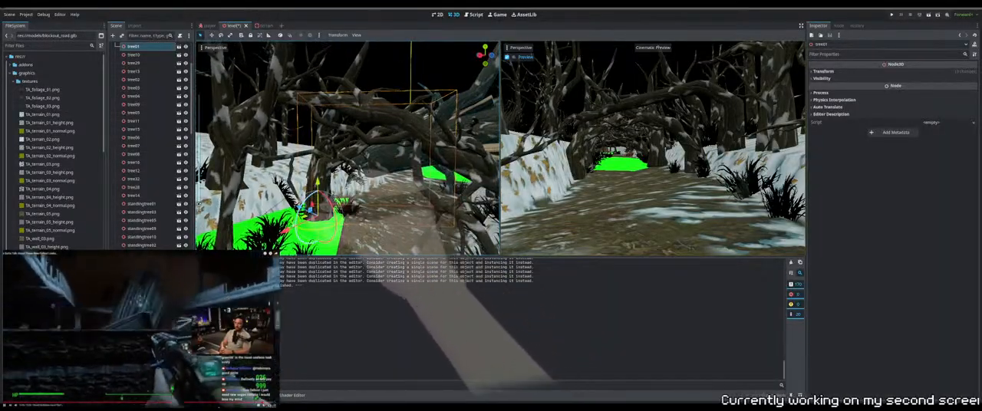
left_click_drag(288, 230, 285, 231)
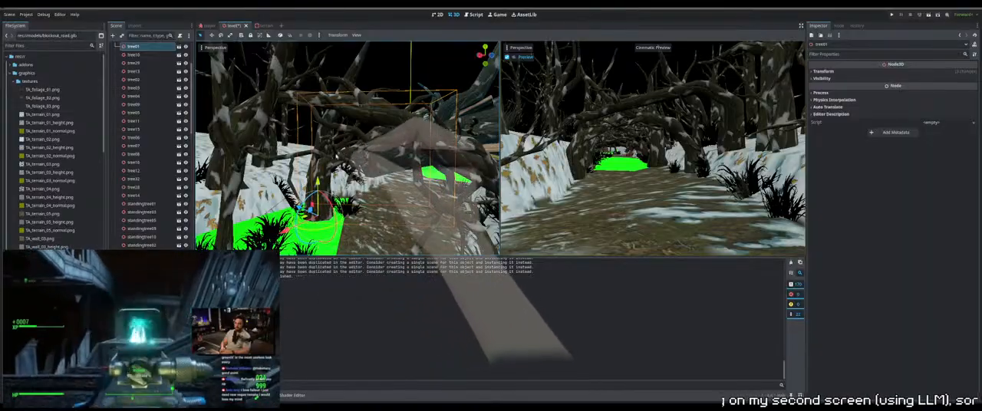
left_click(342, 155)
left_click(343, 155)
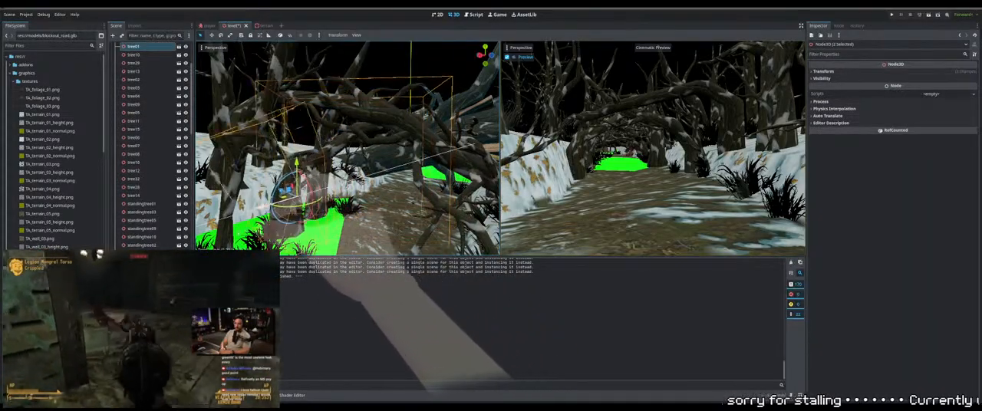
middle_click_drag(369, 170, 413, 237)
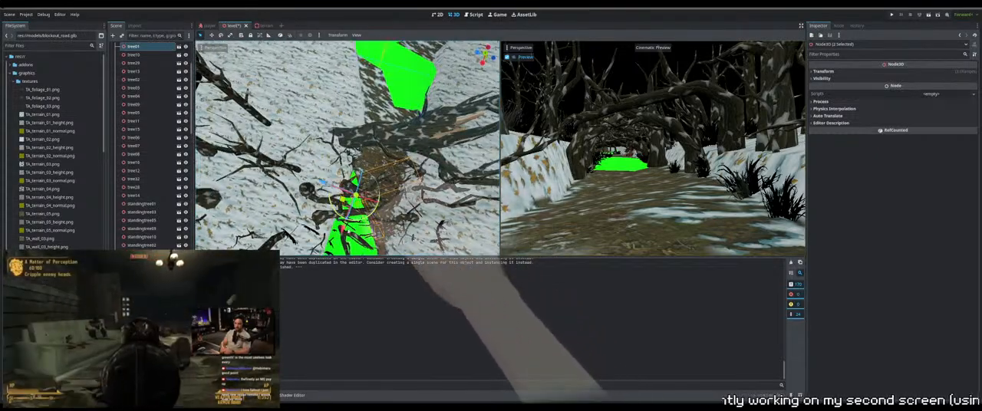
left_click_drag(344, 232, 356, 212)
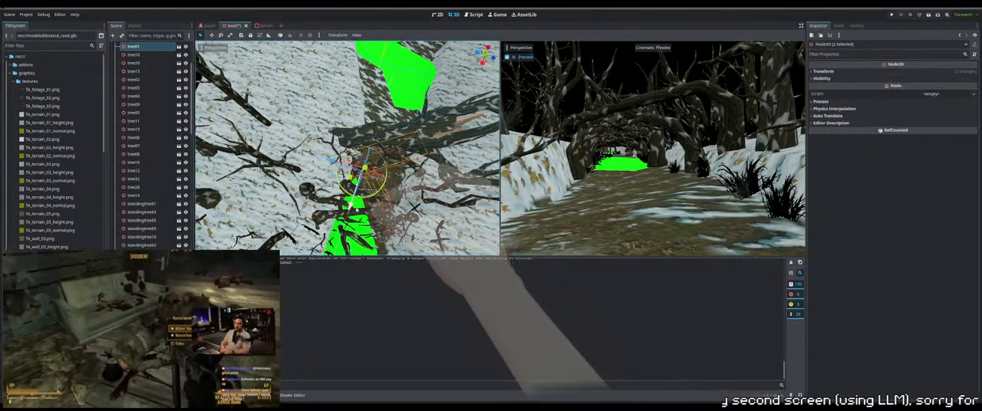
left_click_drag(329, 161, 316, 157)
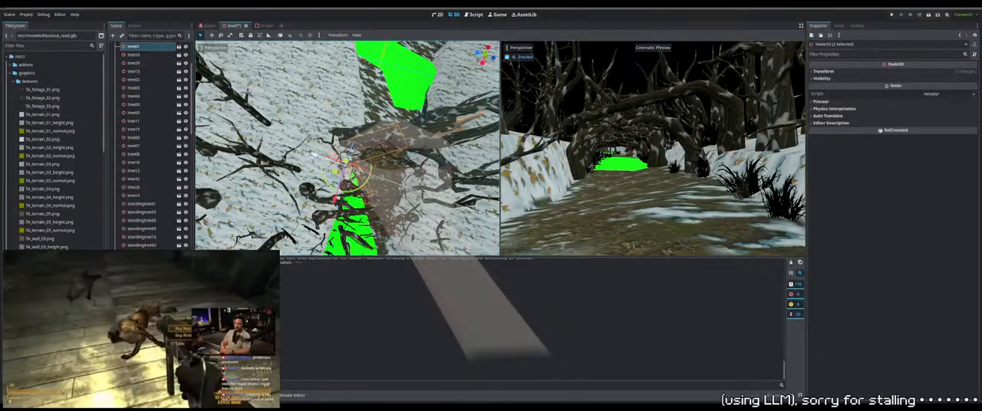
Raise the selected pair of trees and reposition it on the snowy slope beside the road
middle_click_drag(381, 163, 342, 144)
left_click_drag(332, 131, 332, 92)
middle_click_drag(269, 114, 301, 140)
left_click_drag(334, 104, 338, 79)
middle_click_drag(339, 83, 377, 167)
scroll(383, 139, "up", 2)
scroll(383, 149, "down", 3)
left_click_drag(378, 167, 381, 140)
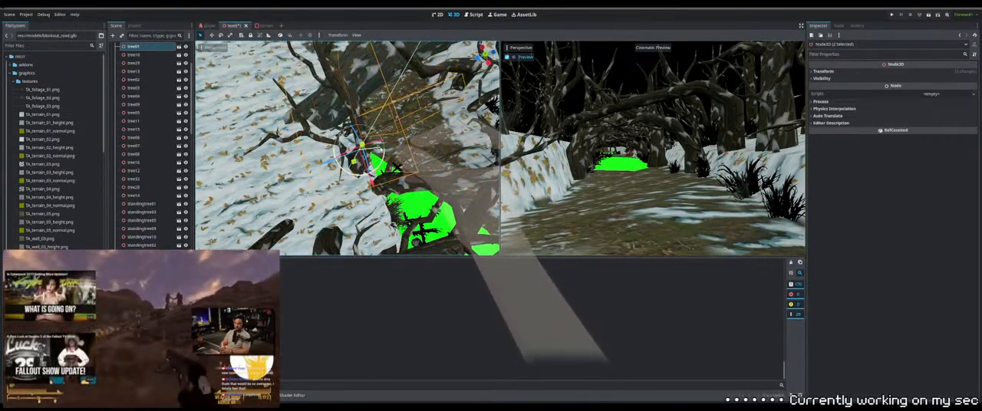
Fine-tune the tree pair's rotation and lower it slightly into the bank
scroll(305, 119, "up", 2)
middle_click_drag(381, 140, 360, 131)
left_click_drag(349, 124, 371, 136)
middle_click_drag(371, 136, 389, 150)
middle_click_drag(445, 167, 421, 164)
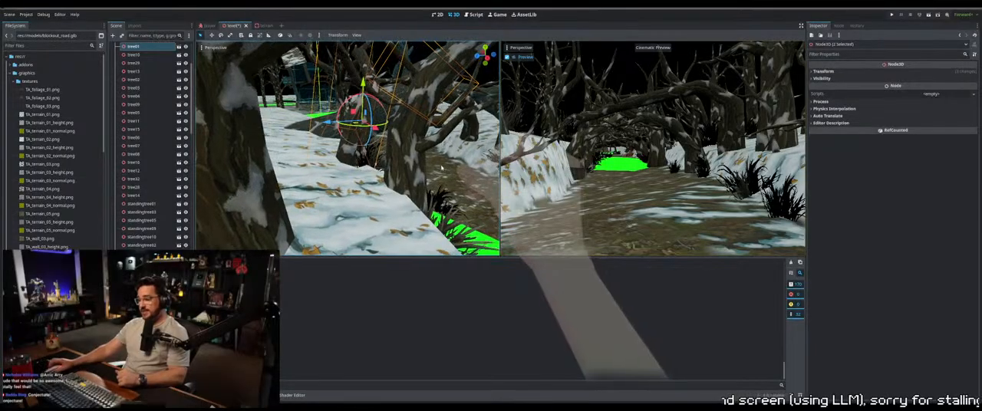
left_click_drag(363, 83, 362, 88)
middle_click_drag(361, 116, 332, 138)
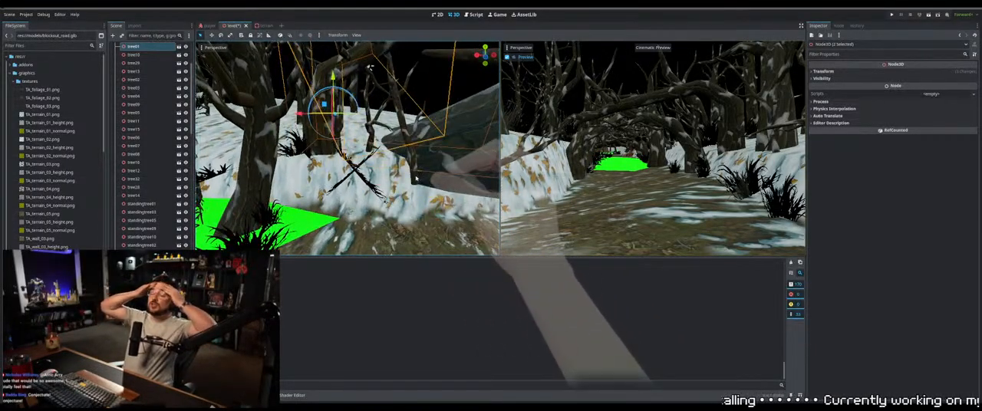
Reposition standingbranch01 on the snowy bank next to the relocated trees
left_click(396, 157)
middle_click_drag(394, 183, 378, 191)
left_click_drag(405, 145, 404, 182)
middle_click_drag(403, 182, 435, 175)
left_click(371, 158)
middle_click_drag(371, 159, 454, 110)
left_click(358, 130)
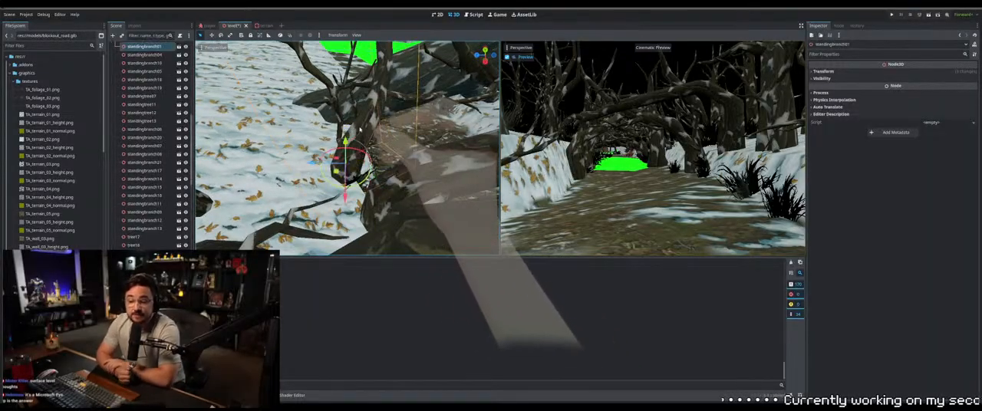
middle_click_drag(369, 184, 349, 149)
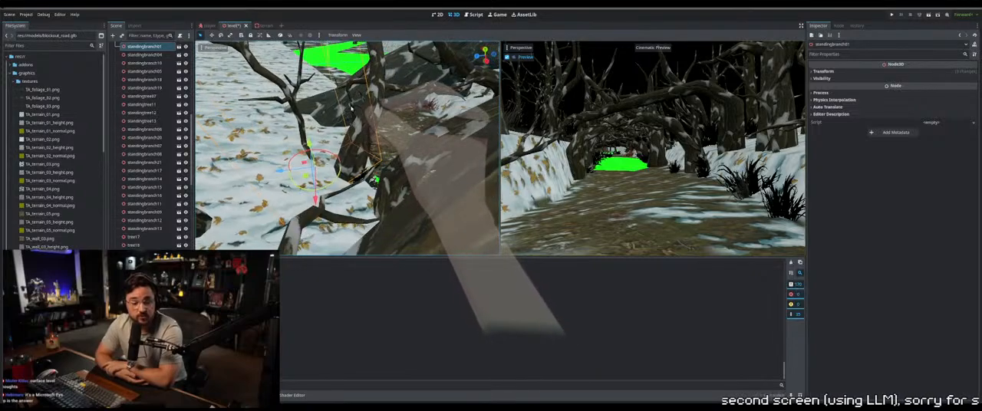
Slide standingbranch03 sideways along the top of the bank toward the large trunk
mouse_move(352, 110)
middle_mouse_down()
mouse_move(398, 97)
mouse_move(367, 109)
middle_mouse_up()
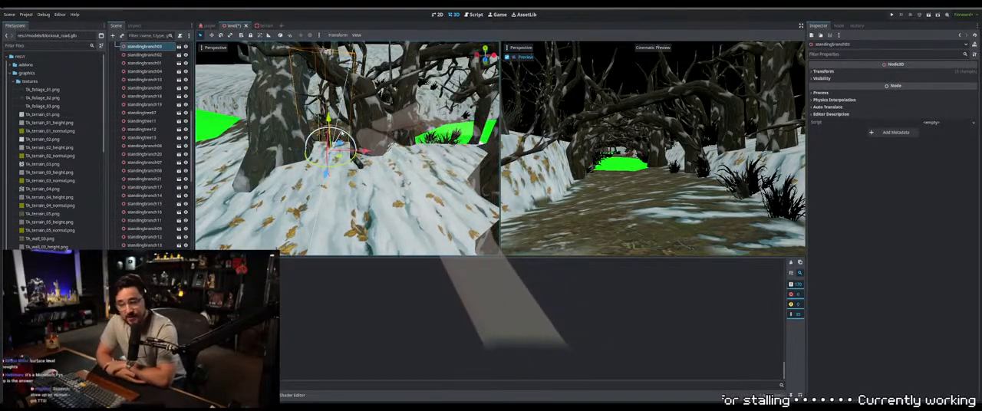
left_click_drag(362, 152, 357, 151)
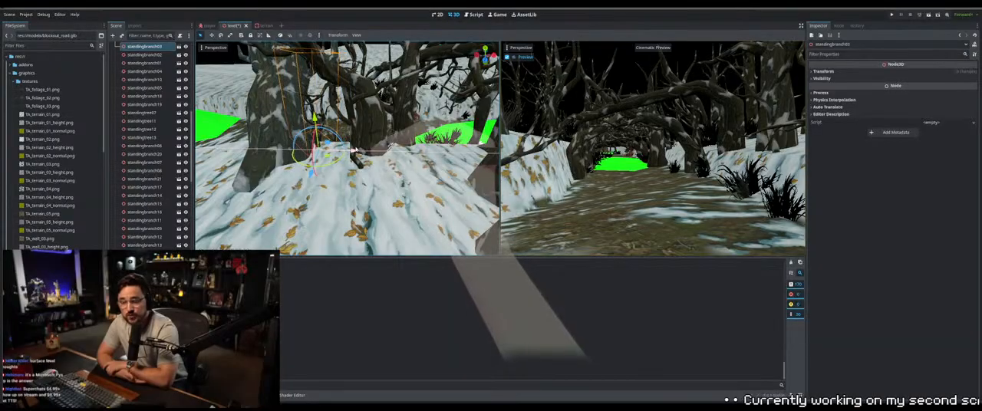
middle_click_drag(355, 150, 443, 148)
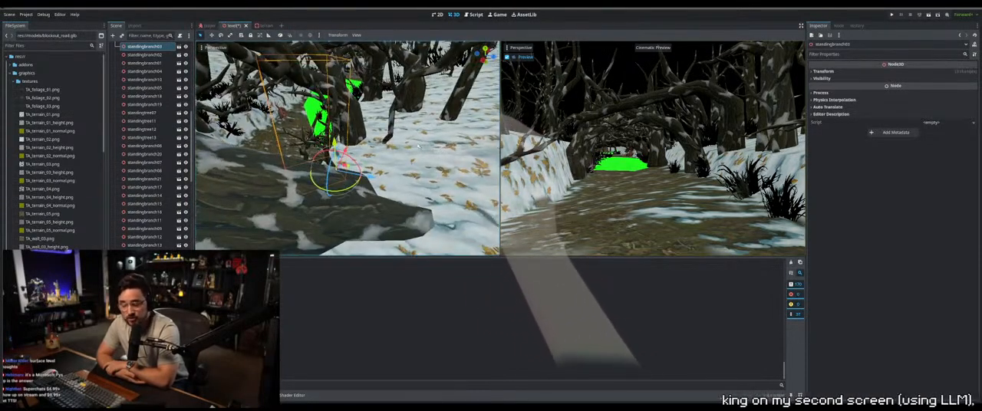
Reposition standingbranch03 on the snowy bank beside the large trunk and the foliage
left_click_drag(369, 177, 390, 182)
middle_click_drag(391, 181, 230, 180)
middle_click_drag(498, 131, 311, 163)
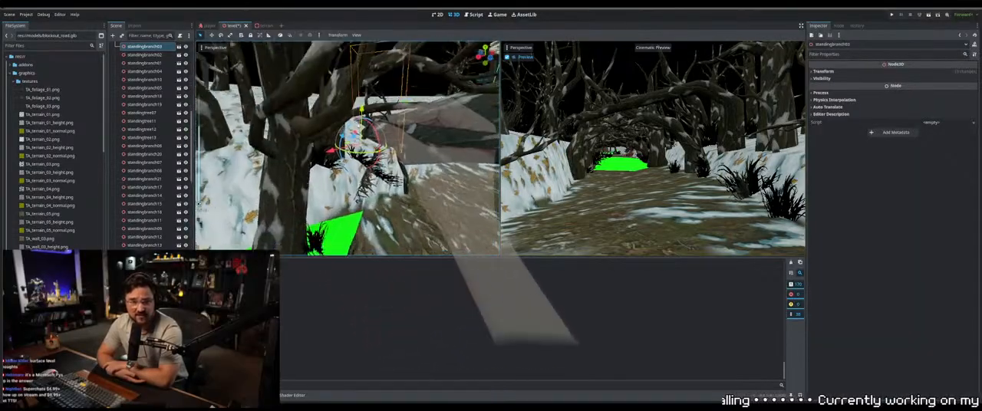
scroll(309, 163, "up", 2)
scroll(309, 164, "up", 4)
left_click_drag(342, 149, 361, 128)
middle_click_drag(401, 136, 198, 206)
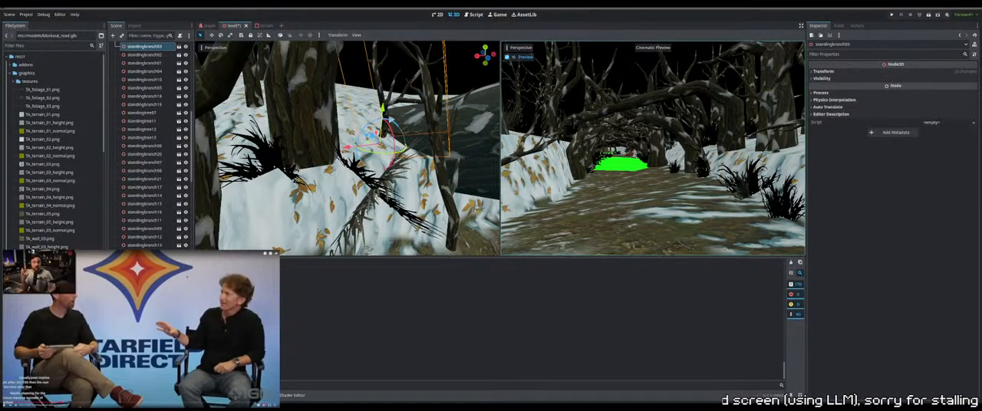
middle_click_drag(445, 150, 423, 155)
scroll(418, 153, "down", 4)
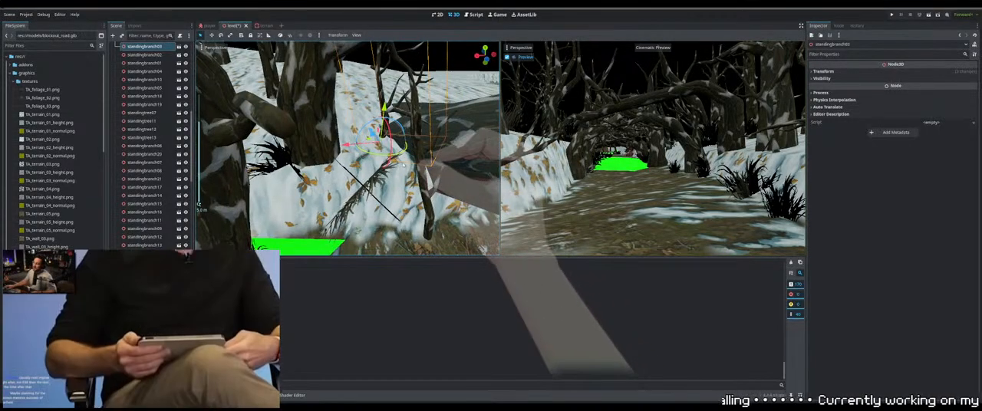
scroll(430, 158, "down", 3)
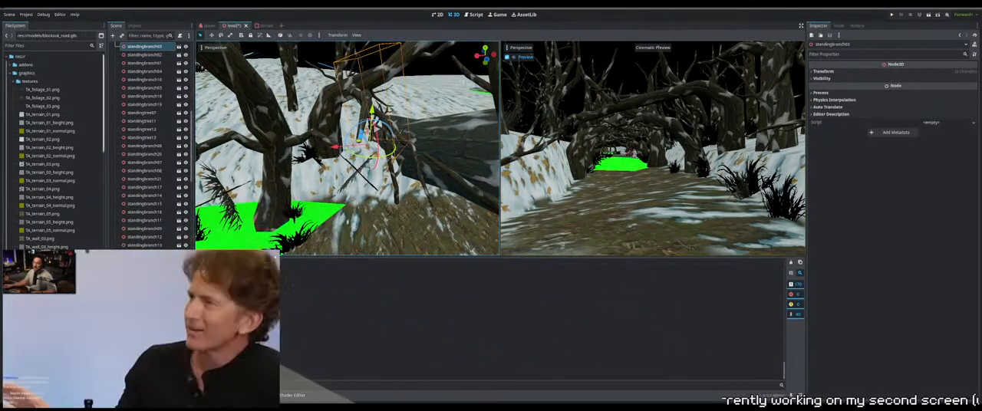
mouse_move(401, 184)
middle_mouse_down()
mouse_move(429, 179)
mouse_move(412, 186)
middle_mouse_up()
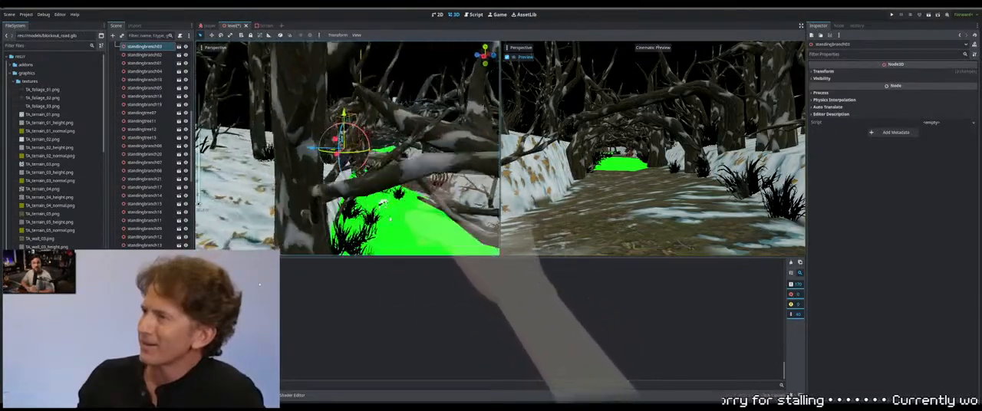
Select tree17 at the edge of the path and fine-tune its placement
middle_click_drag(382, 219, 356, 198)
left_click(345, 205)
key("f")
left_click_drag(347, 123, 348, 123)
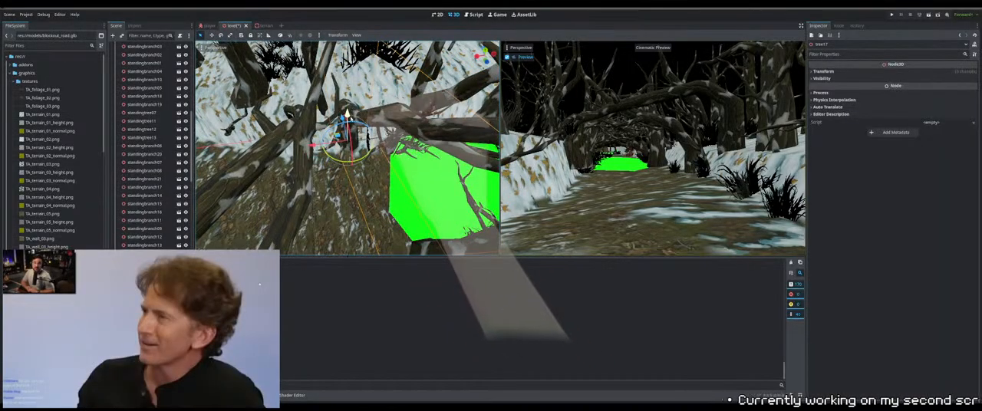
mouse_move(353, 195)
middle_mouse_down()
mouse_move(356, 159)
mouse_move(353, 197)
middle_mouse_up()
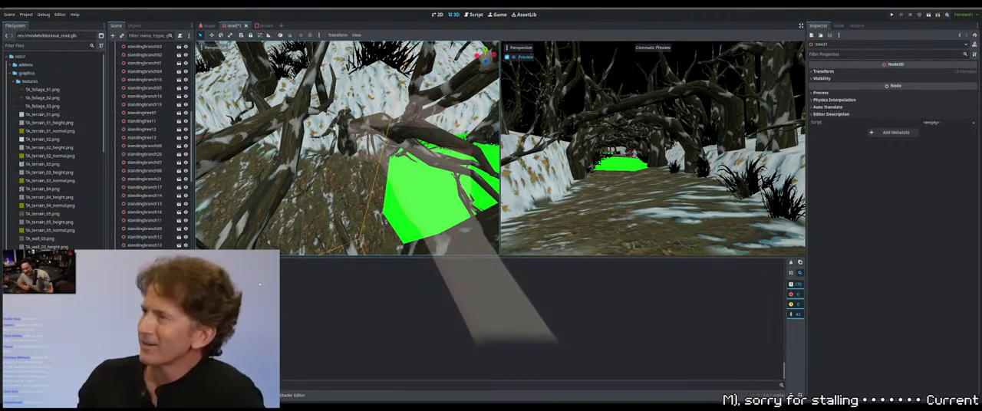
Select the branch next to tree17, lower it and shift it sideways toward the bank
middle_click_drag(353, 191, 322, 156)
left_click(323, 143)
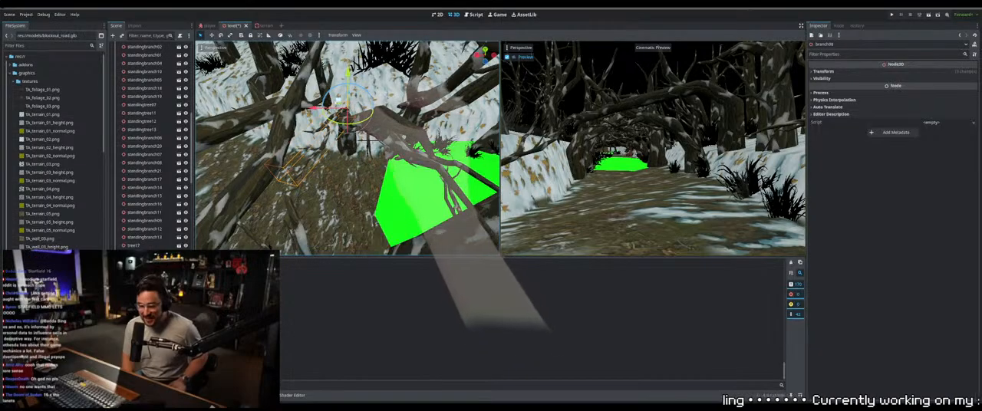
left_click_drag(348, 73, 348, 85)
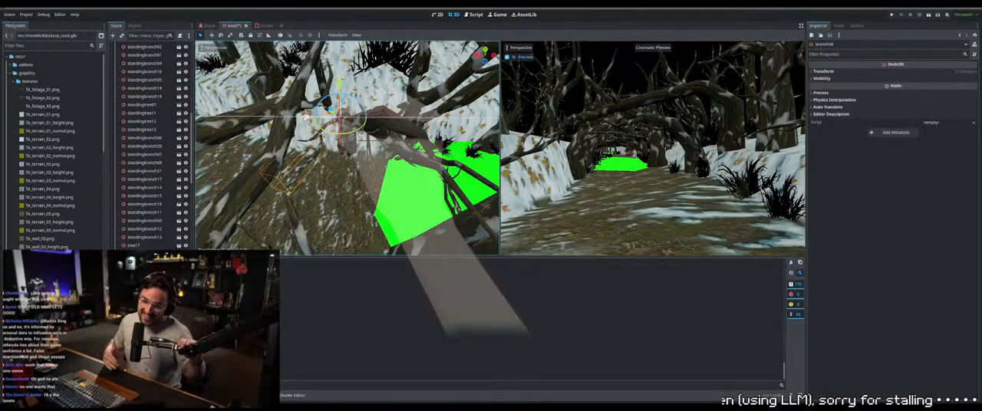
Add tree17 to the branch selection and adjust both together at the foot of the bank
middle_click_drag(325, 156, 380, 156)
left_click(368, 159, "shift")
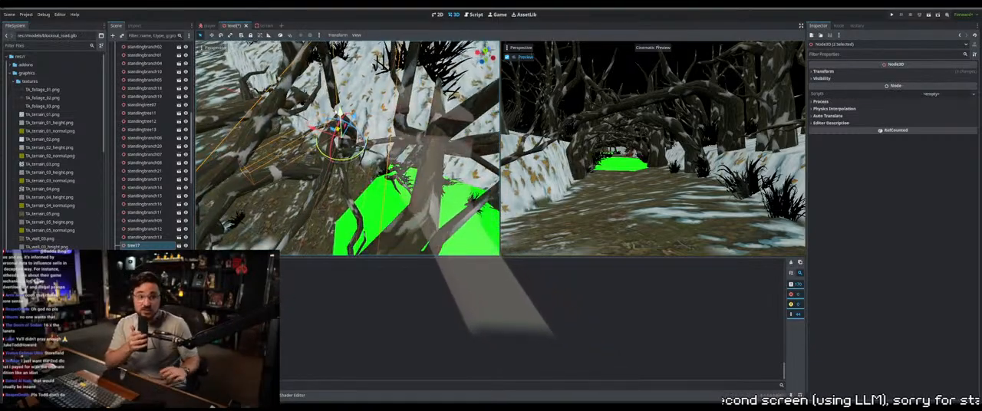
mouse_move(340, 113)
left_mouse_down()
mouse_move(340, 123)
mouse_move(338, 64)
mouse_move(340, 111)
left_mouse_up()
middle_click_drag(414, 145, 445, 129)
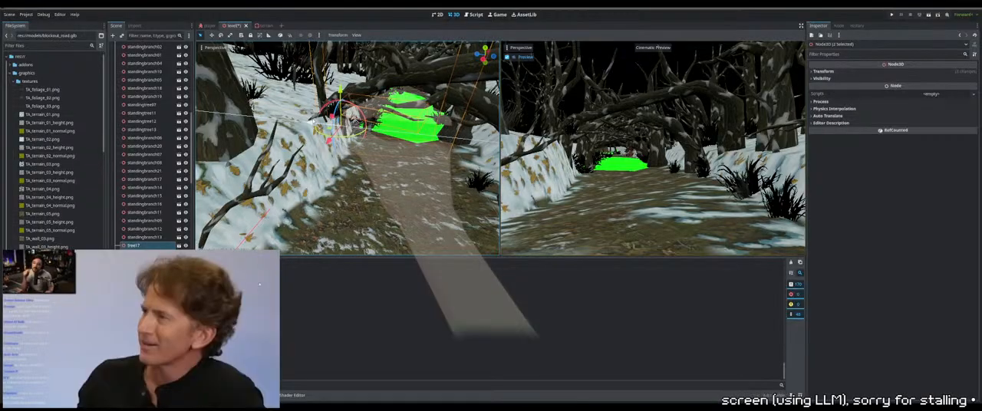
Select tree22 beside the green ground, undo a sideways move, and reseat it lower against the snowy bank
middle_click_drag(368, 135, 390, 164)
left_click(371, 173)
left_click(369, 167)
scroll(377, 165, "up", 3)
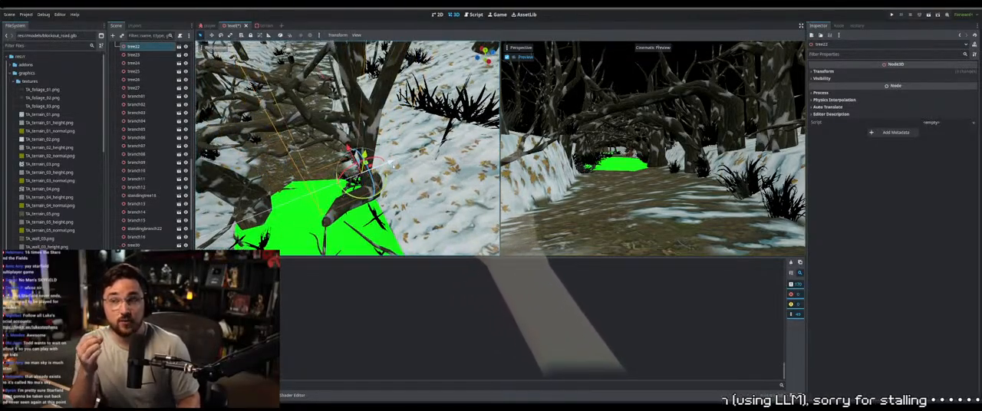
left_click_drag(390, 164, 343, 170)
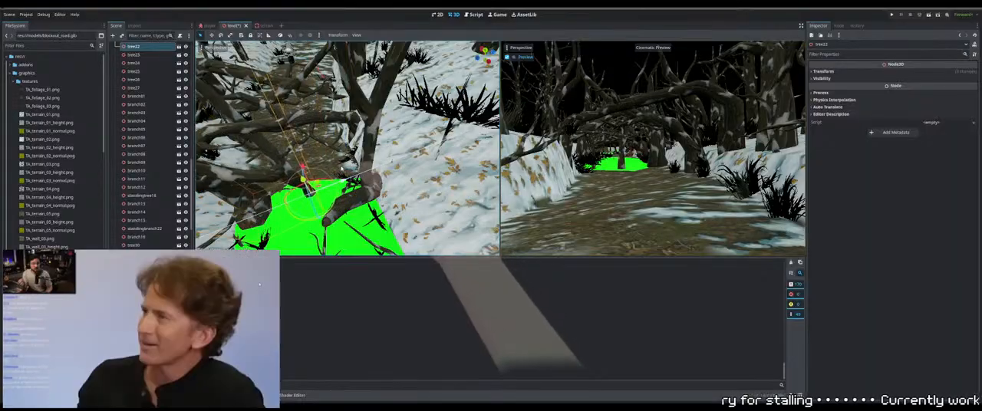
key("ctrl+z")
middle_click_drag(343, 170, 400, 180)
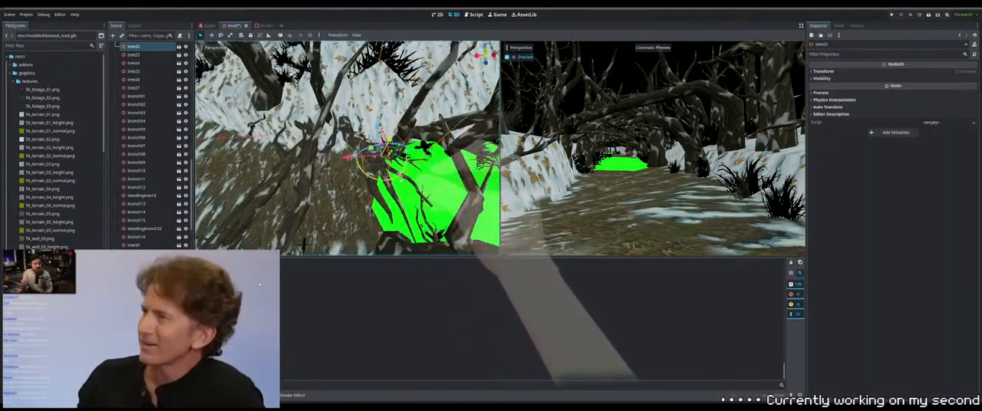
middle_click_drag(376, 128, 381, 137)
middle_click_drag(412, 170, 469, 143)
middle_click_drag(198, 205, 399, 177)
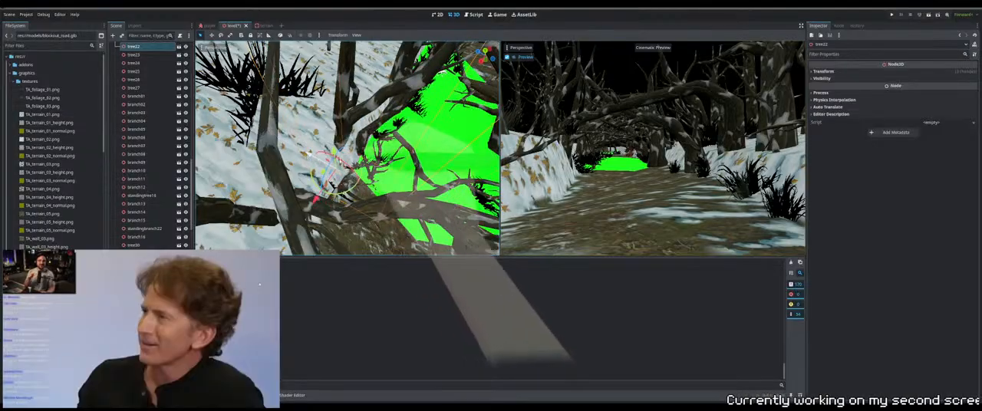
Add branch01 to the tree22 selection and move both back toward the snowy bank
left_click(405, 158, "shift")
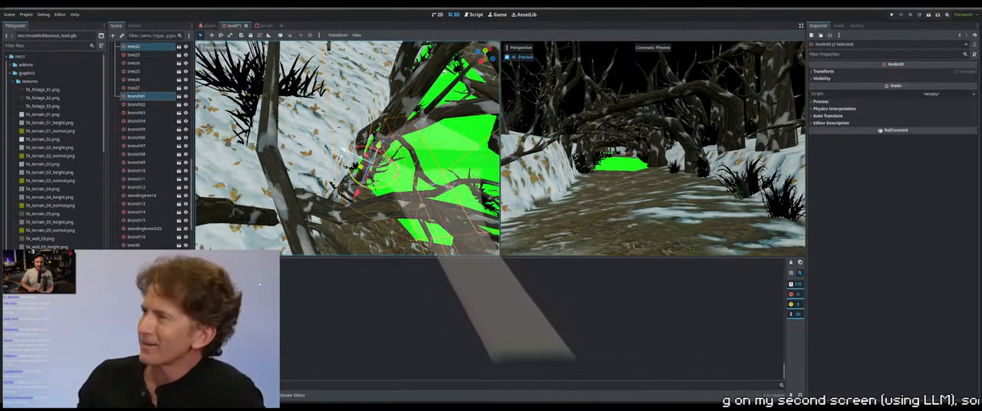
left_click_drag(341, 148, 323, 139)
right_click_drag(392, 162, 391, 161)
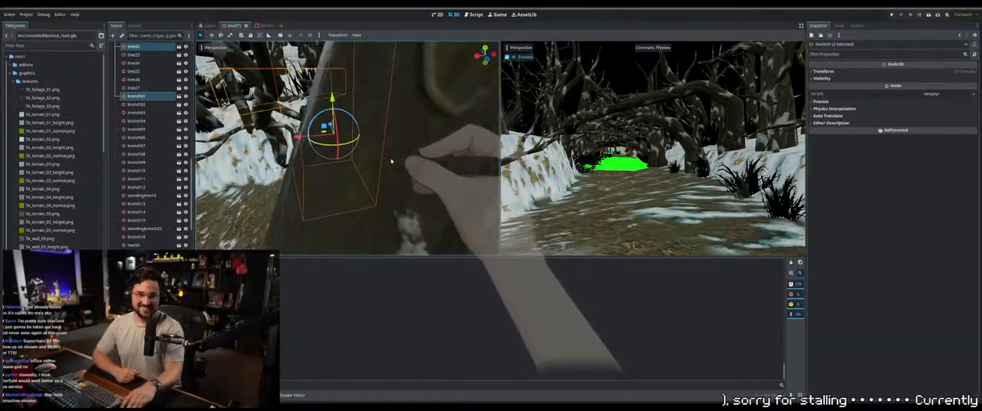
Select tree23 at the border of the green ground and slide it toward the snowy bank
left_click(417, 121)
right_click_drag(417, 121, 417, 121)
left_click(388, 192)
left_click(368, 144)
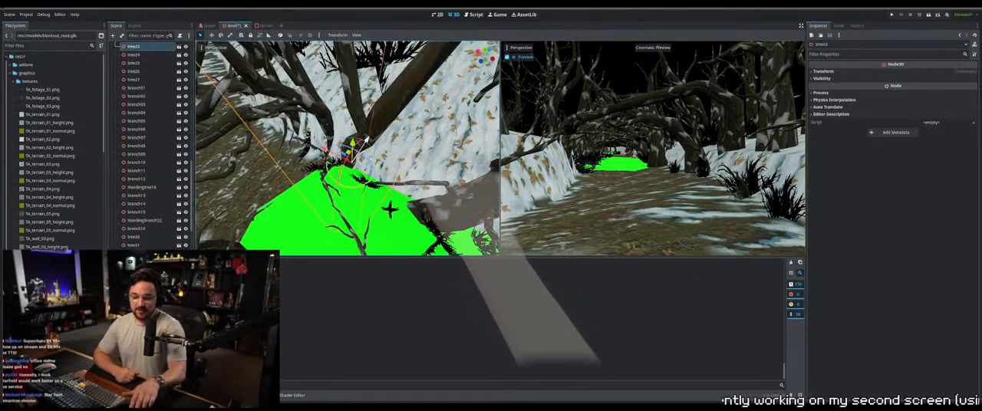
middle_click_drag(369, 144, 446, 160)
scroll(372, 136, "down", 4)
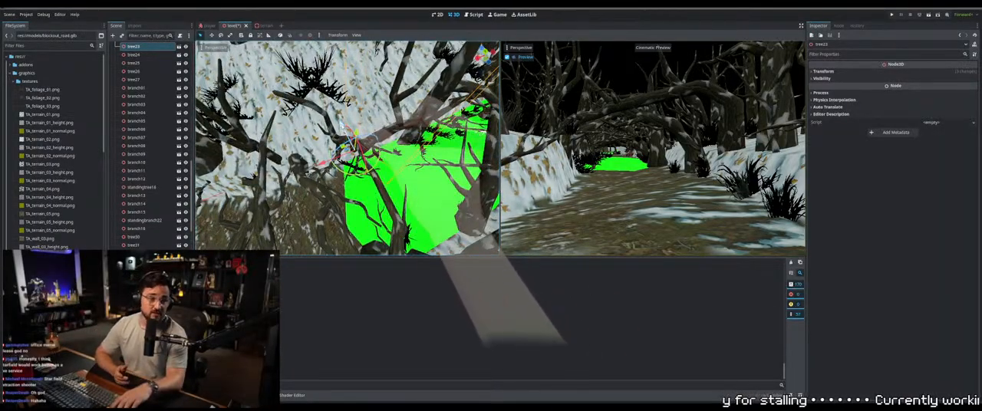
Reposition tree24 on the snow along the edge of the green ground
middle_click_drag(452, 159, 388, 155)
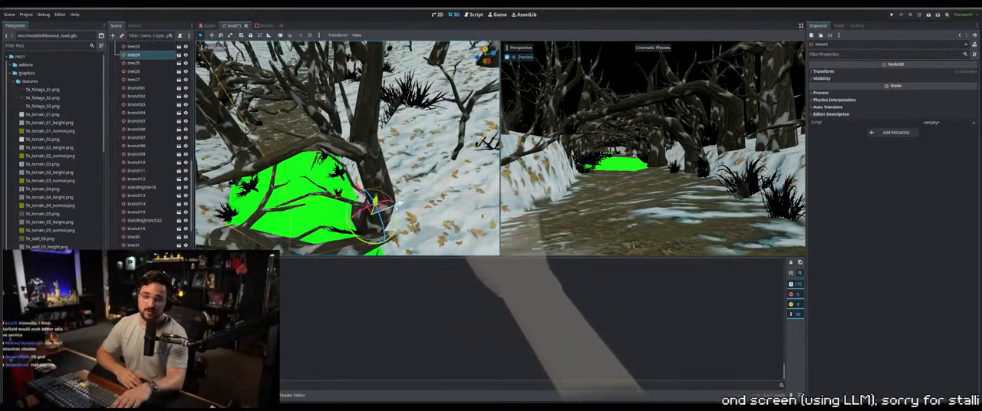
middle_click_drag(374, 205, 341, 191)
scroll(342, 192, "down", 3)
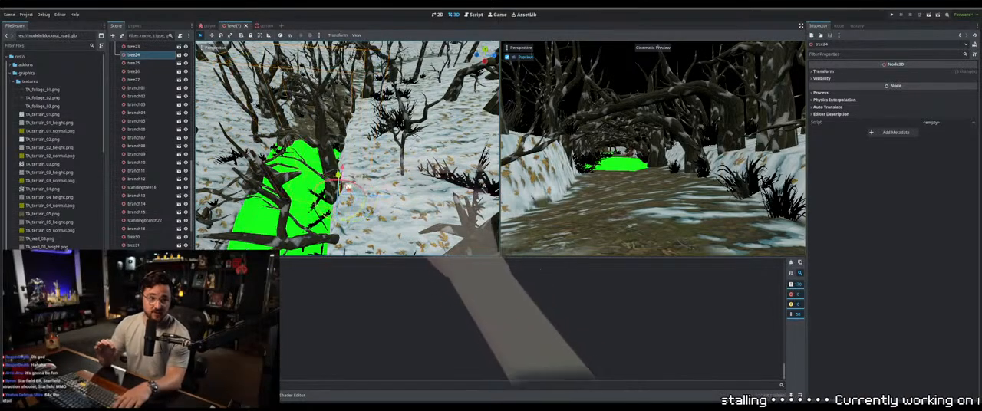
middle_click_drag(373, 178, 406, 146)
mouse_move(399, 206)
middle_mouse_down()
mouse_move(389, 224)
mouse_move(393, 198)
middle_mouse_up()
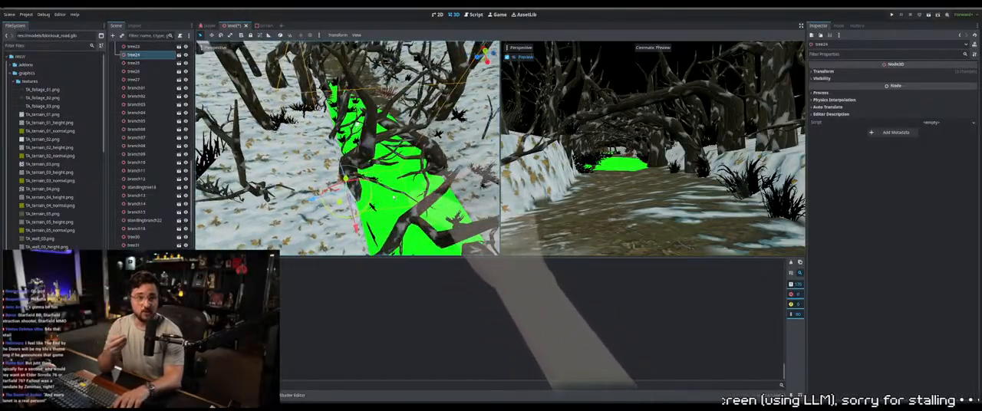
Add branch02 and branch03 to the tree24 selection and shift the group toward the bank
left_click(389, 194, "shift")
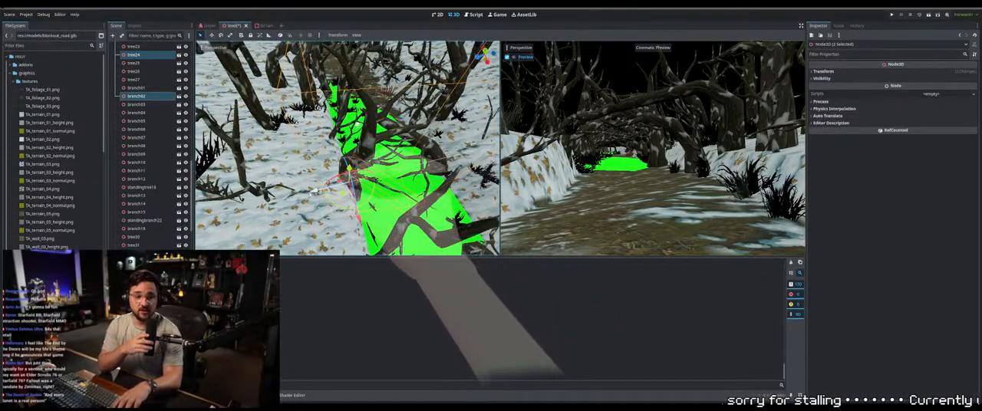
middle_click_drag(393, 194, 355, 146)
left_click(352, 168, "shift")
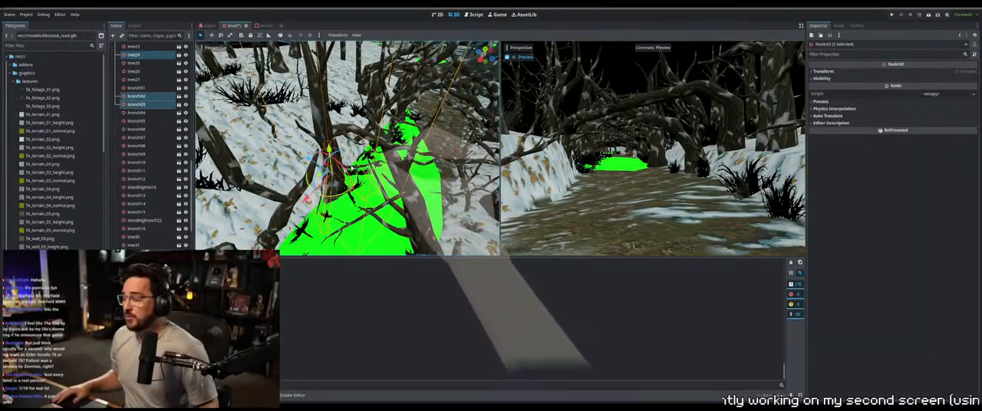
left_click_drag(309, 159, 301, 155)
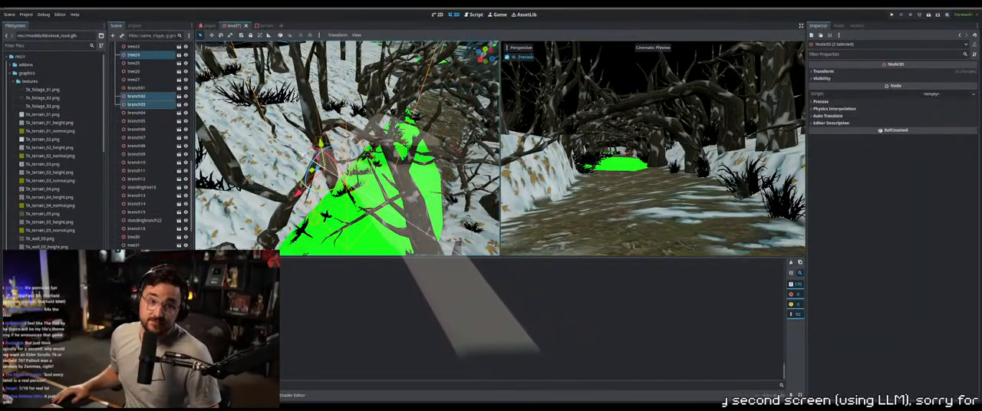
middle_click_drag(301, 155, 377, 191)
Move foliage24 off the green ground onto the snowy bank and fine-tune its position
left_click(351, 205)
left_click(352, 203)
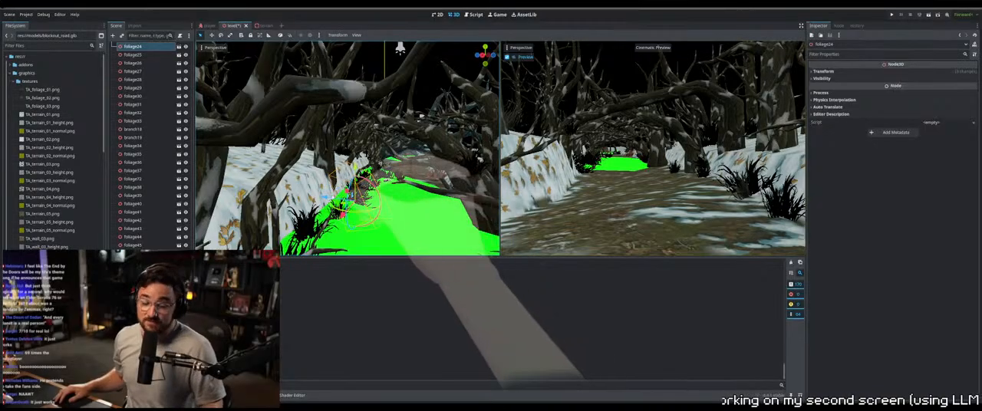
left_click_drag(324, 198, 302, 187)
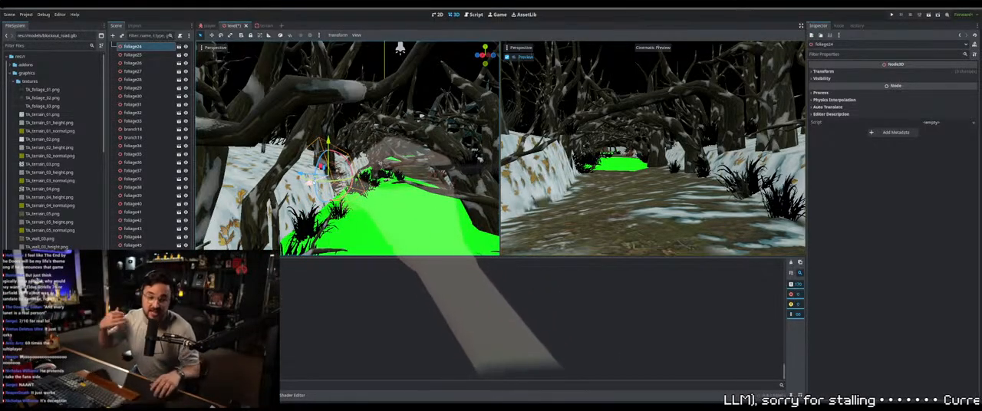
left_click_drag(308, 185, 294, 197)
middle_click_drag(299, 193, 289, 158)
Move foliage23 off the green ground and place it against the snowy bank
left_click(369, 194)
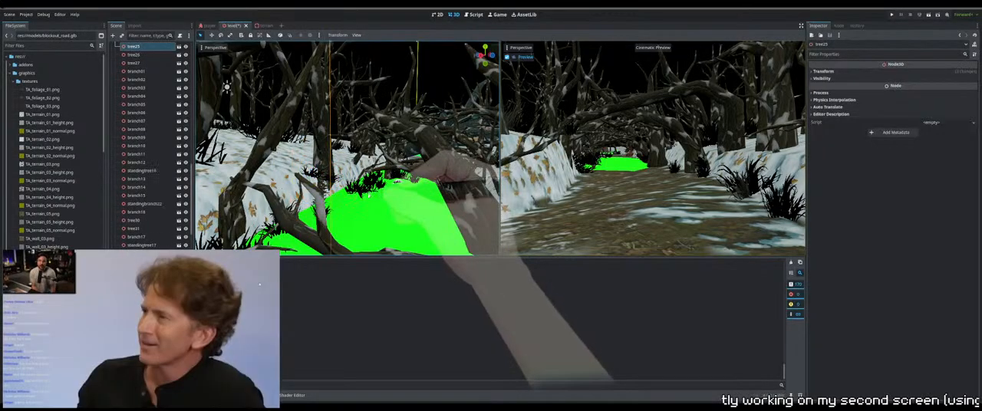
mouse_move(369, 194)
middle_mouse_down()
mouse_move(338, 226)
mouse_move(293, 195)
mouse_move(294, 215)
mouse_move(383, 201)
middle_mouse_up()
left_click(346, 179)
middle_click_drag(346, 179, 411, 172)
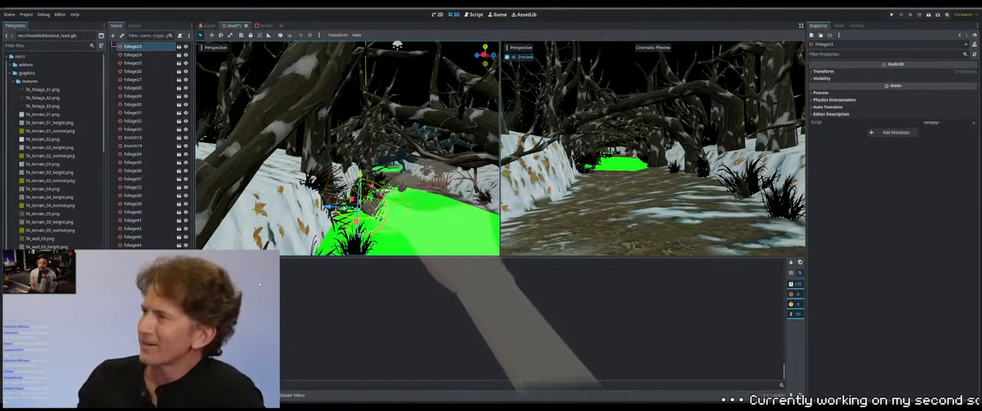
left_click_drag(327, 208, 310, 206)
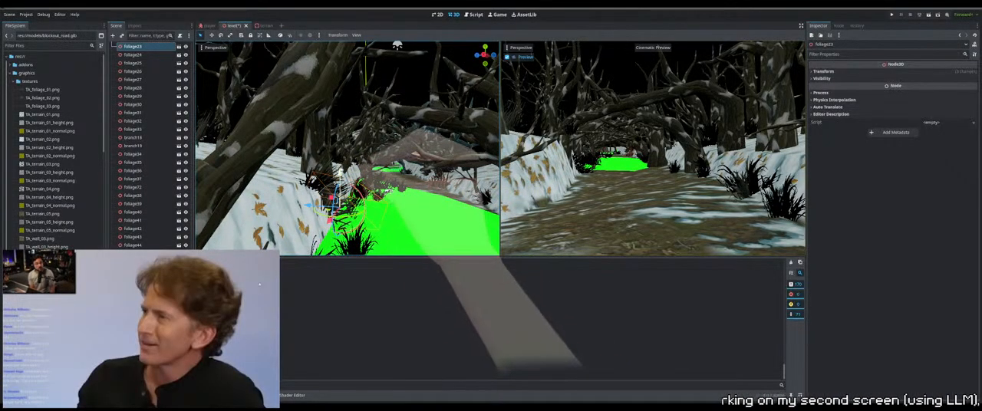
middle_click_drag(399, 188, 376, 184)
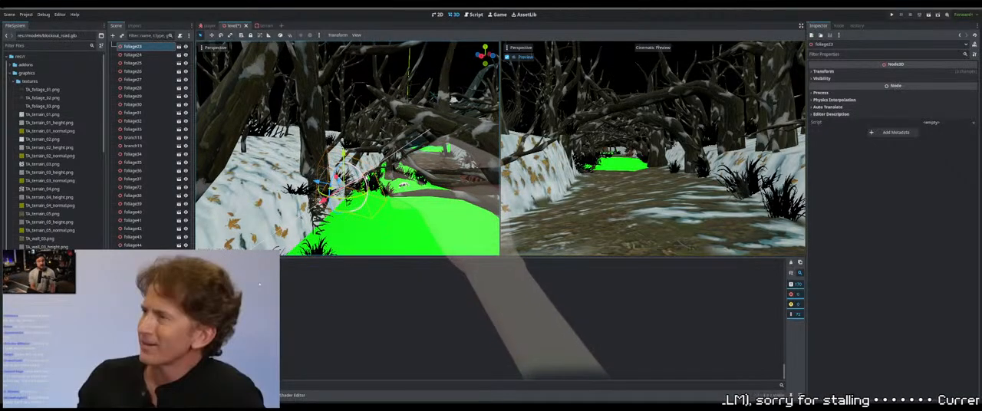
mouse_move(385, 196)
middle_mouse_down()
mouse_move(399, 198)
mouse_move(392, 179)
mouse_move(379, 194)
middle_mouse_up()
Reposition foliage73 at the foot of the snowy bank beside foliage25
left_click(391, 184)
left_click(390, 182)
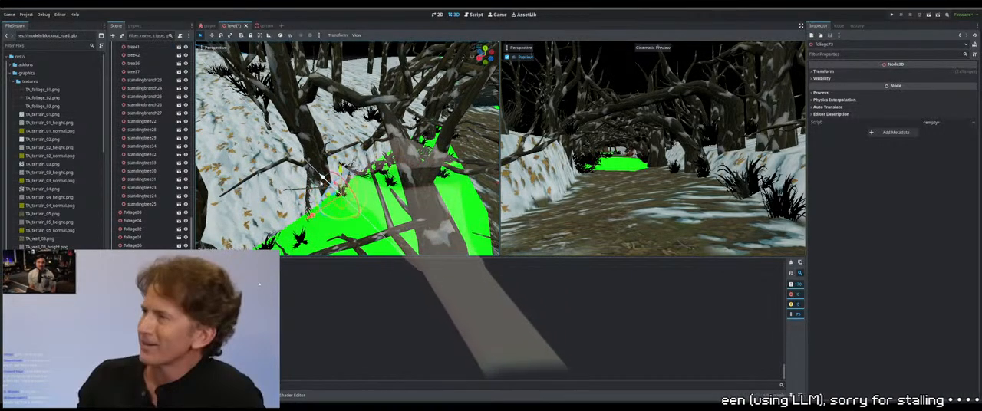
middle_click_drag(360, 187, 360, 147)
left_click(300, 217)
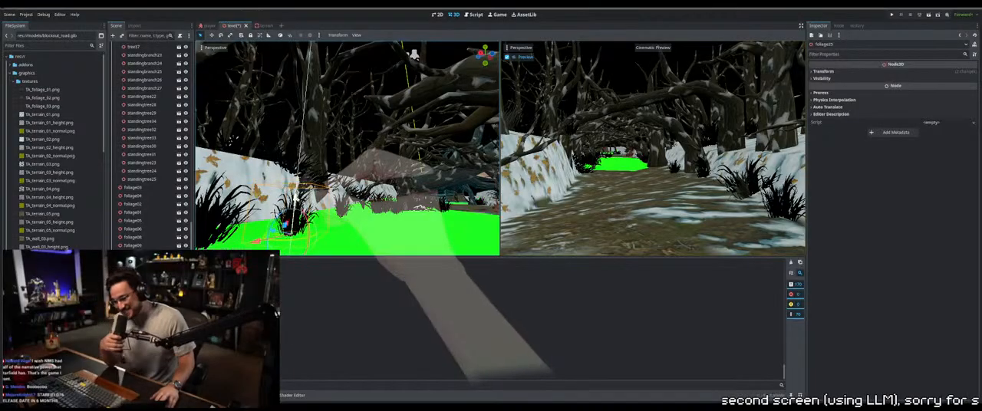
scroll(347, 148, "down", 4)
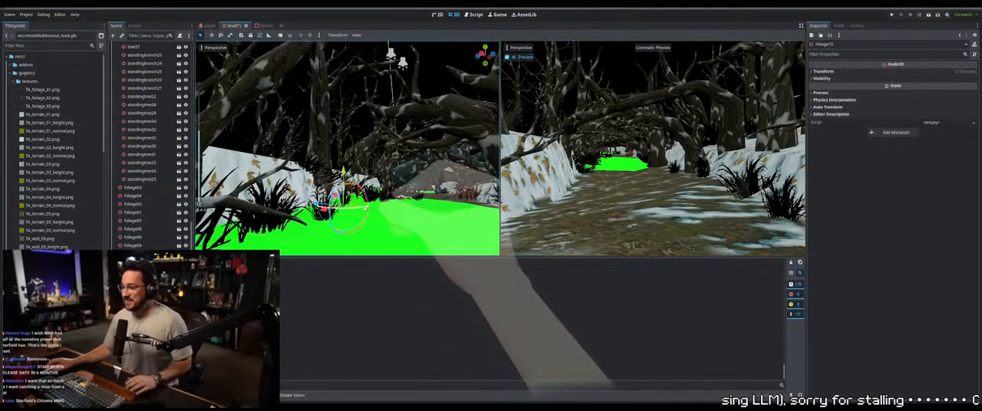
middle_click_drag(405, 168, 316, 194)
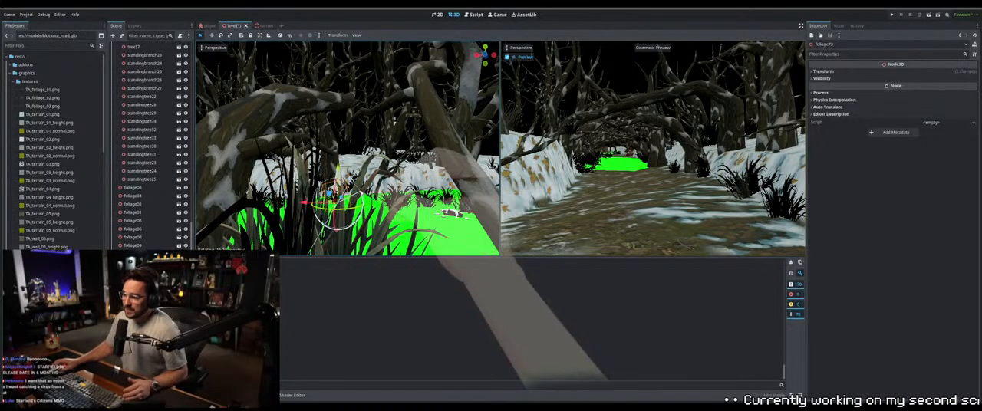
Select tree25 at the edge of the green ground and shift it onto the snowy bank
middle_click_drag(336, 229, 304, 209)
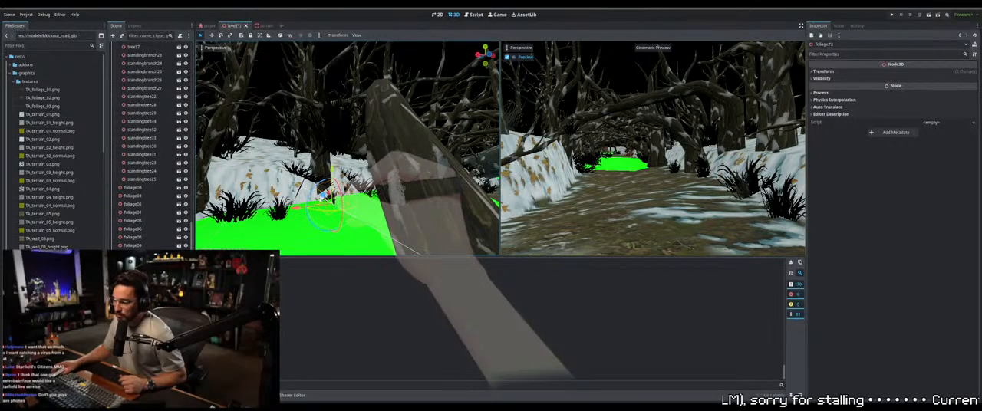
middle_click_drag(400, 186, 486, 192)
middle_click_drag(400, 156, 388, 170)
left_click(402, 184)
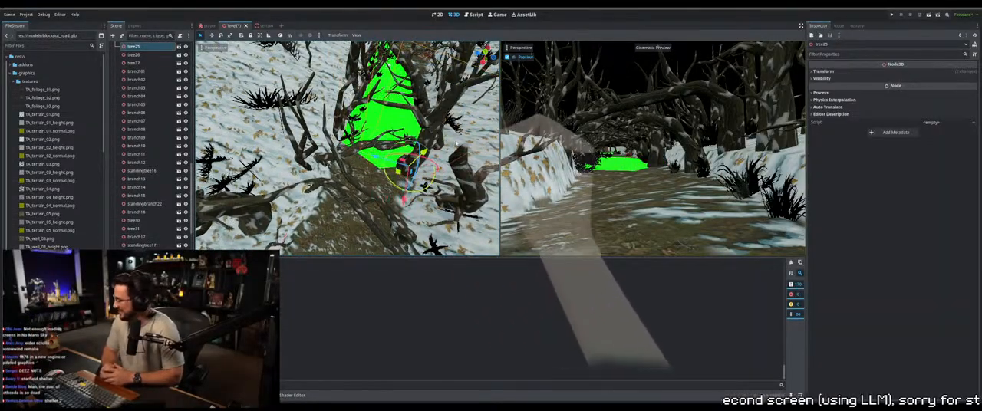
middle_click_drag(457, 144, 353, 176)
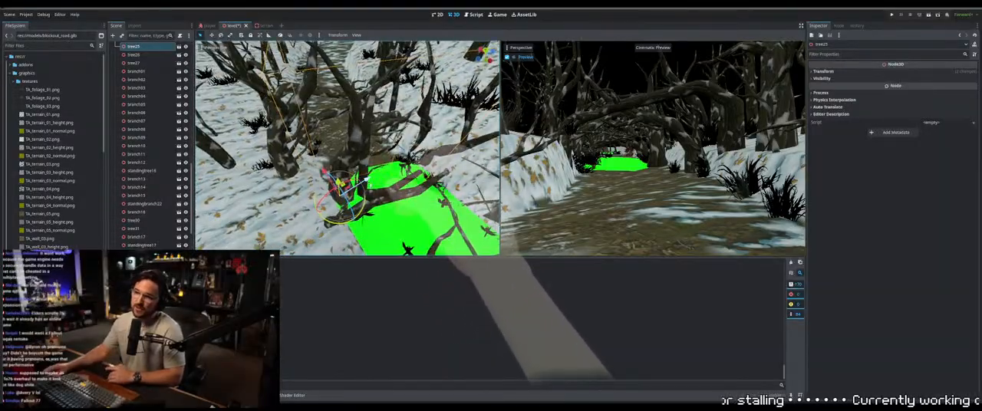
left_click_drag(366, 179, 352, 189)
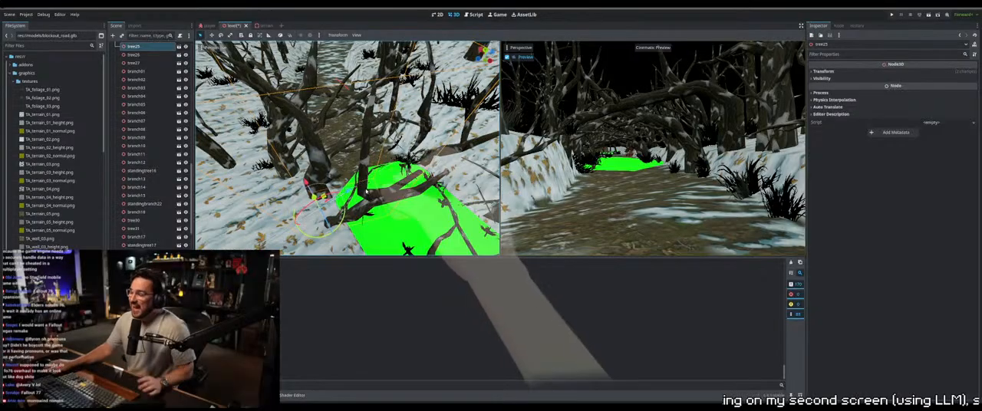
Select tree27 together with branch04 and move the pair off the green ground toward the snowy bank
middle_click_drag(352, 188, 427, 188)
scroll(430, 177, "up", 3)
left_click(418, 140)
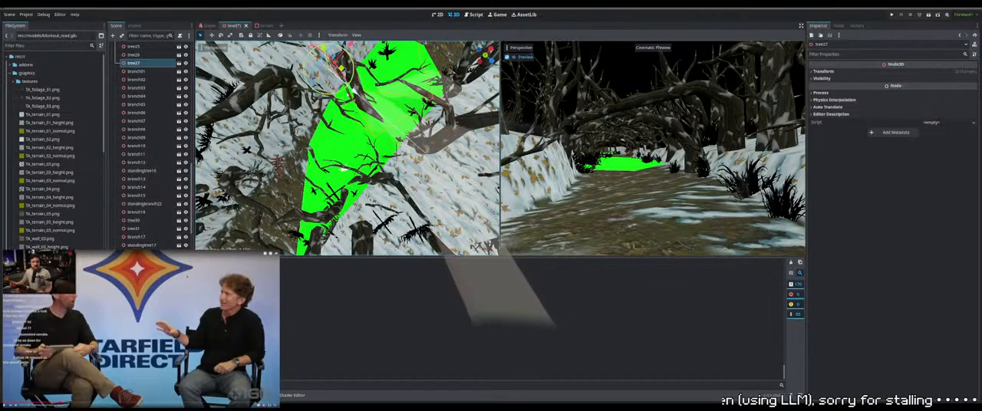
left_click(389, 117, "shift")
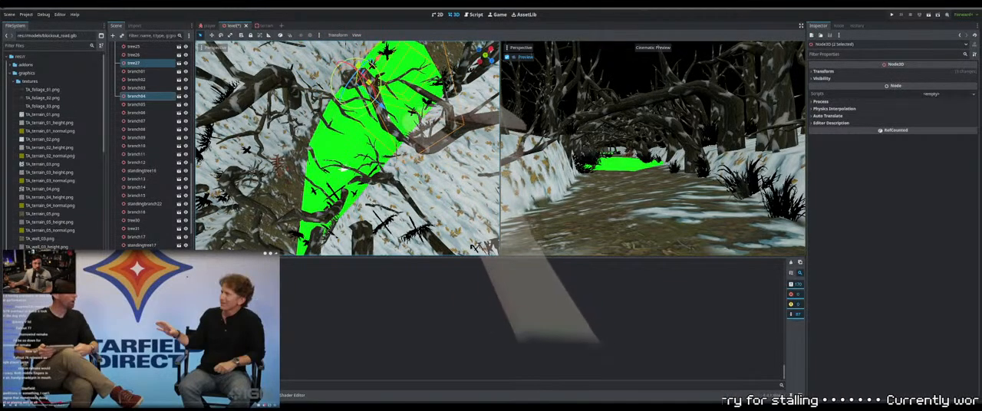
left_click_drag(381, 106, 374, 101)
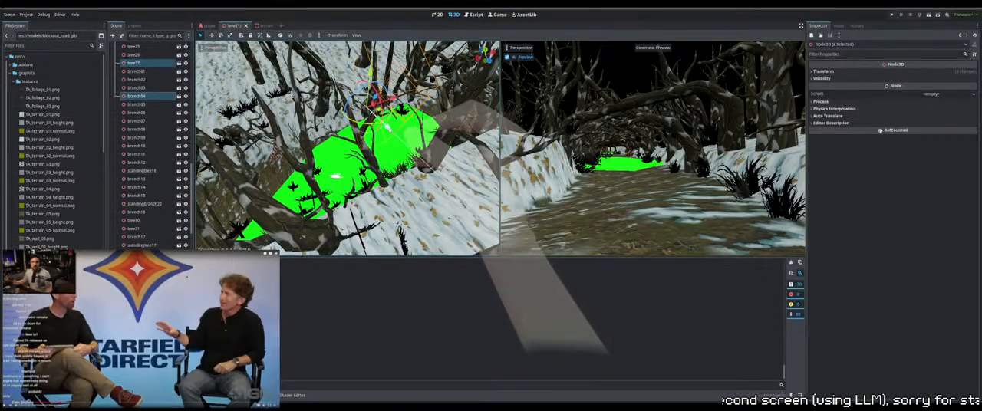
mouse_move(405, 141)
right_mouse_down()
mouse_move(383, 143)
mouse_move(414, 144)
mouse_move(389, 150)
mouse_move(408, 152)
right_mouse_up()
Select tree05 on the snowy slope and fine-tune its position and height against the bank
left_click(404, 198)
right_click_drag(403, 198, 423, 214)
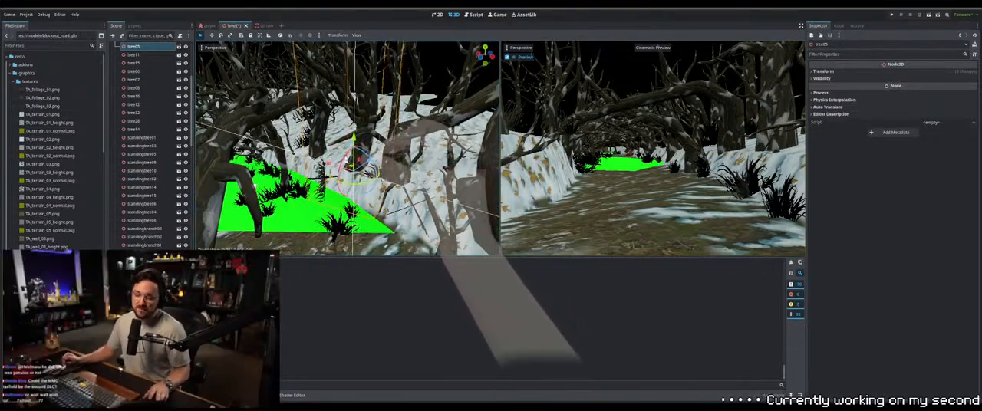
left_click_drag(345, 160, 348, 156)
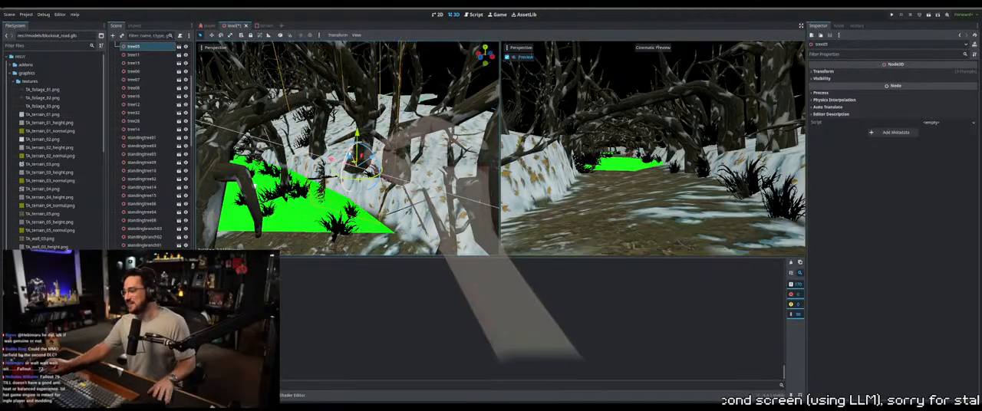
left_click_drag(347, 184, 346, 178)
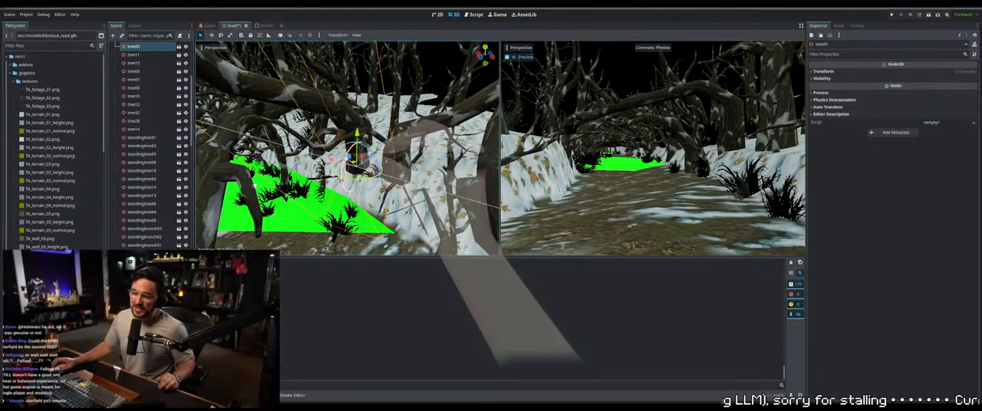
middle_click_drag(384, 176, 240, 203)
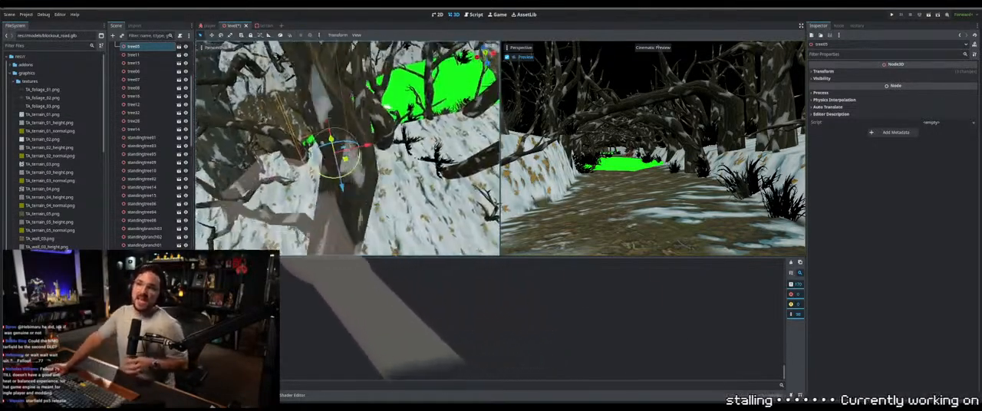
middle_click_drag(300, 190, 368, 198)
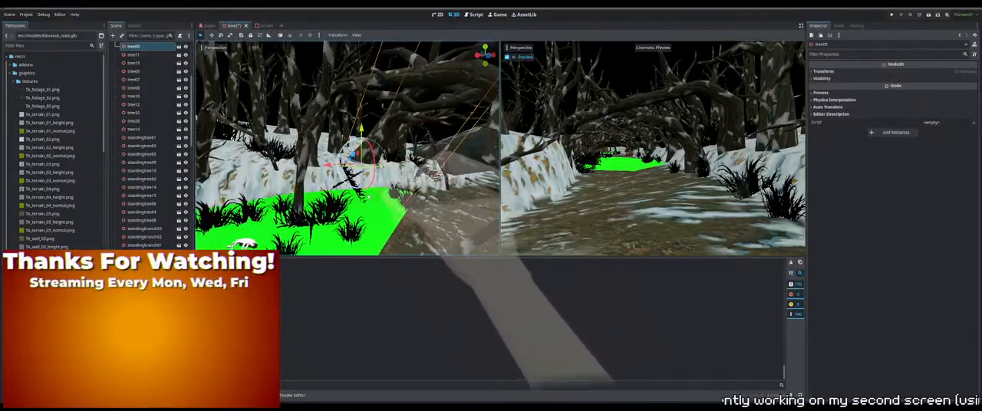
Select foliage06 where the green ground meets the dirt path and shift its position along the edge
left_click(419, 204)
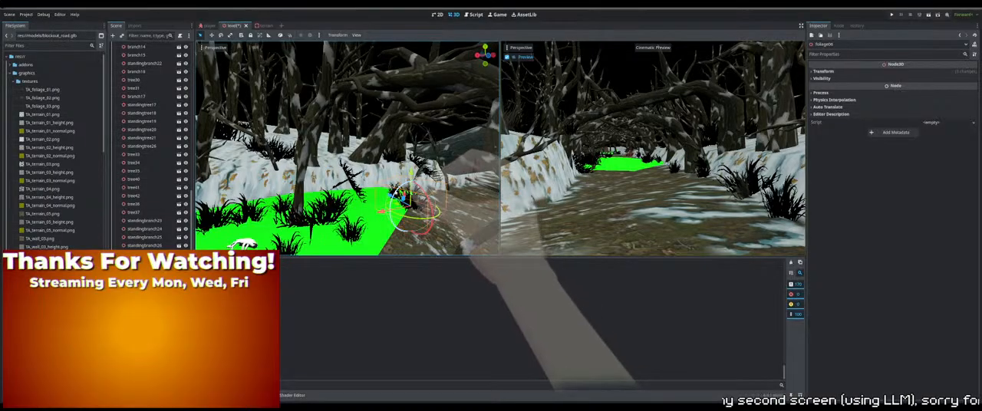
left_click(396, 191)
middle_click_drag(396, 191, 400, 204)
left_click(411, 202)
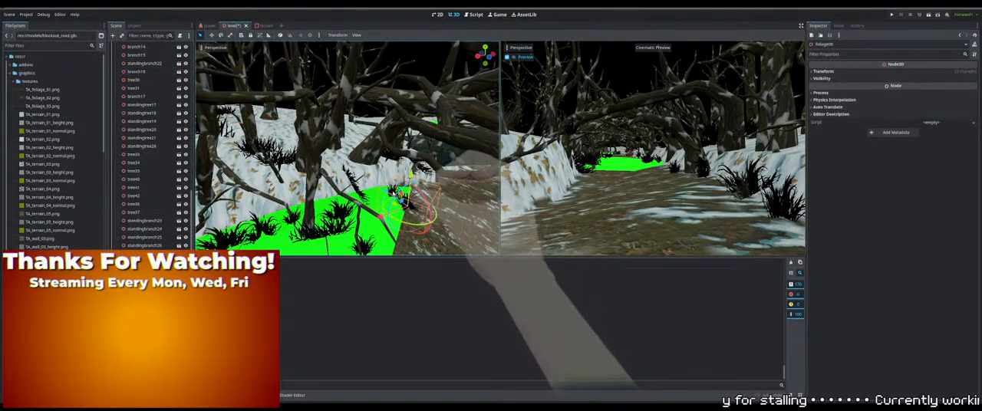
left_click(393, 191)
left_click(394, 193)
middle_click_drag(395, 192, 435, 176)
Fine-tune the placement of foliage06 beside the path, checking it from closer angles
left_click(376, 200)
left_click(375, 199)
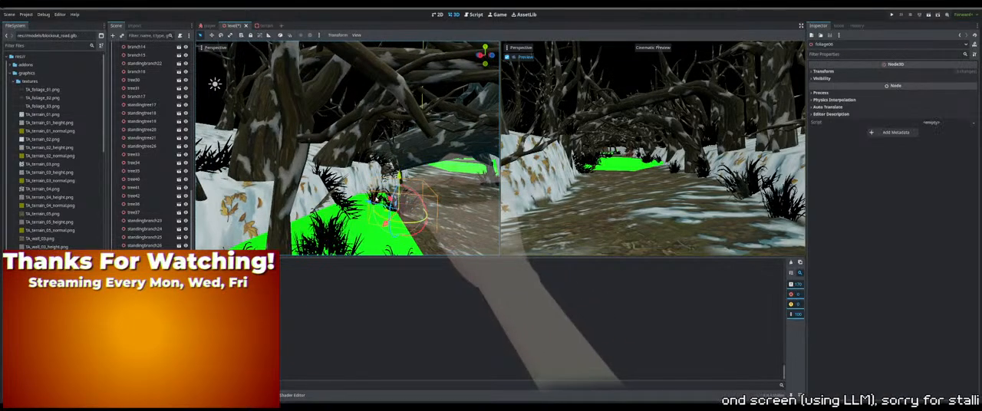
middle_click_drag(375, 200, 412, 184)
scroll(376, 189, "down", 3)
left_click(370, 186, "shift")
left_click(386, 216)
left_click(386, 212)
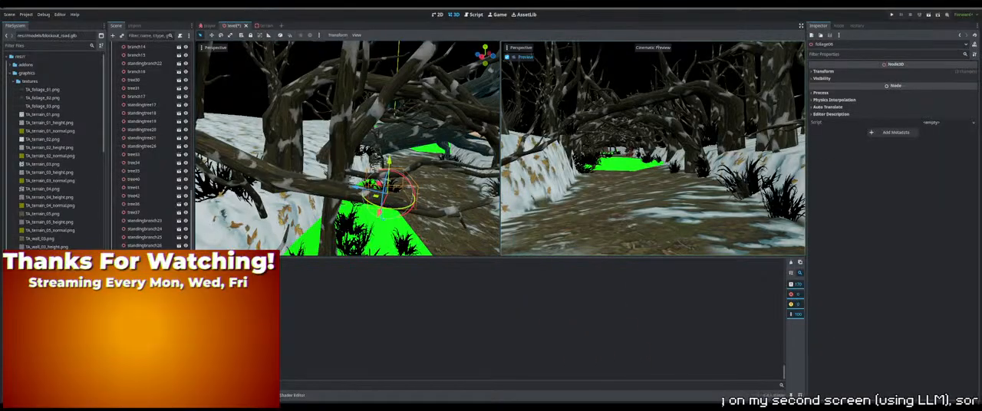
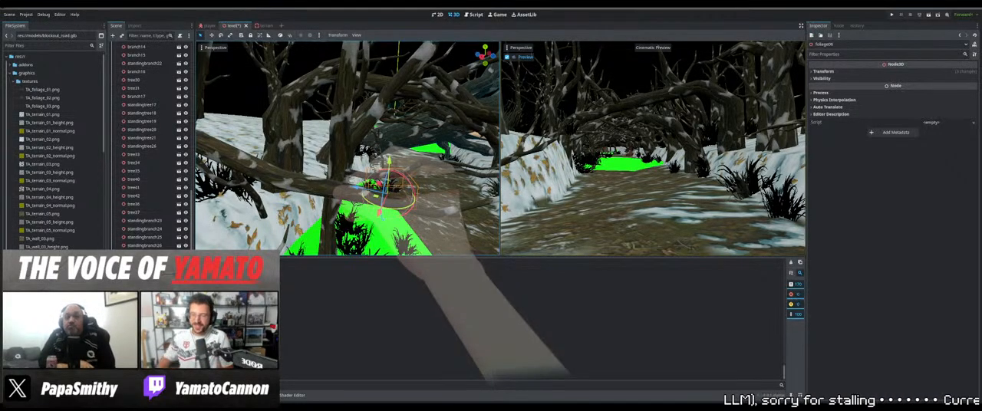
Select foliage01 together with foliage06 and move both clumps off the green path onto the snowy bank
middle_click_drag(383, 184, 353, 180)
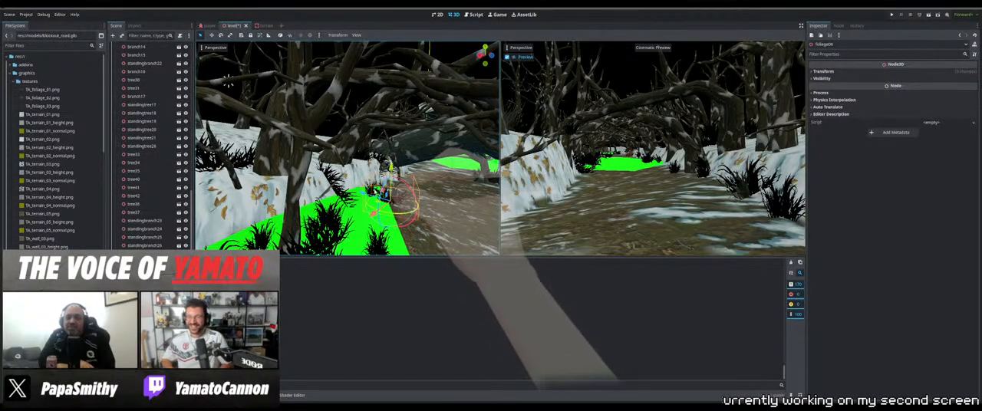
scroll(391, 219, "up", 4)
middle_click_drag(392, 221, 404, 214)
left_click(404, 214, "shift")
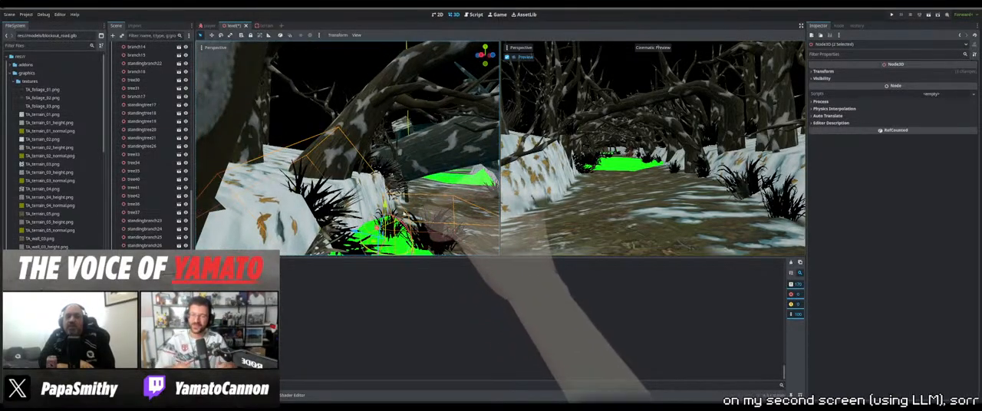
left_click(409, 214)
left_click(432, 223)
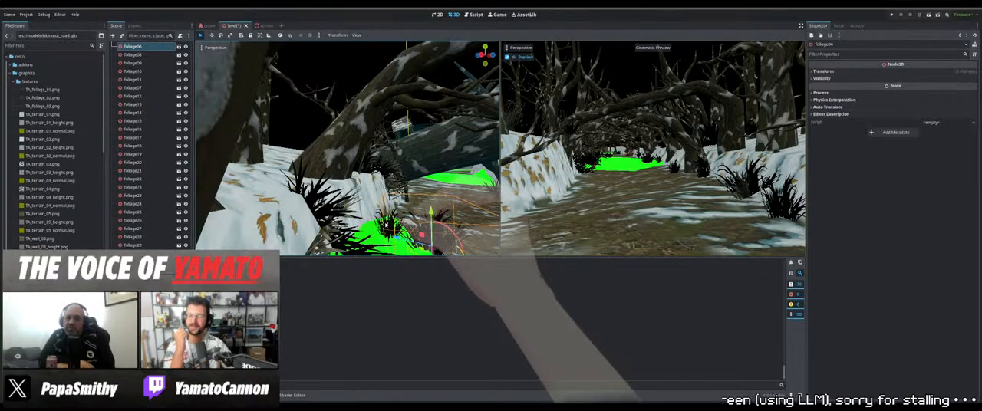
left_click(390, 223, "shift")
scroll(391, 223, "down", 3)
middle_click_drag(390, 224, 372, 221)
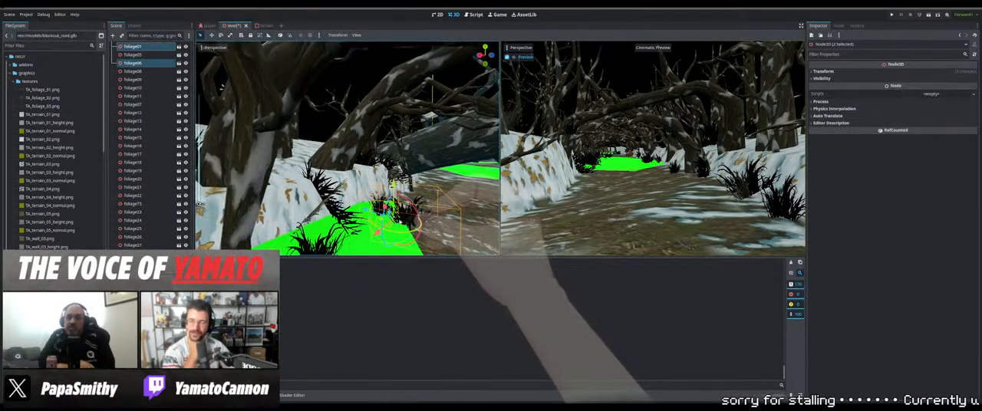
left_click_drag(413, 228, 394, 159)
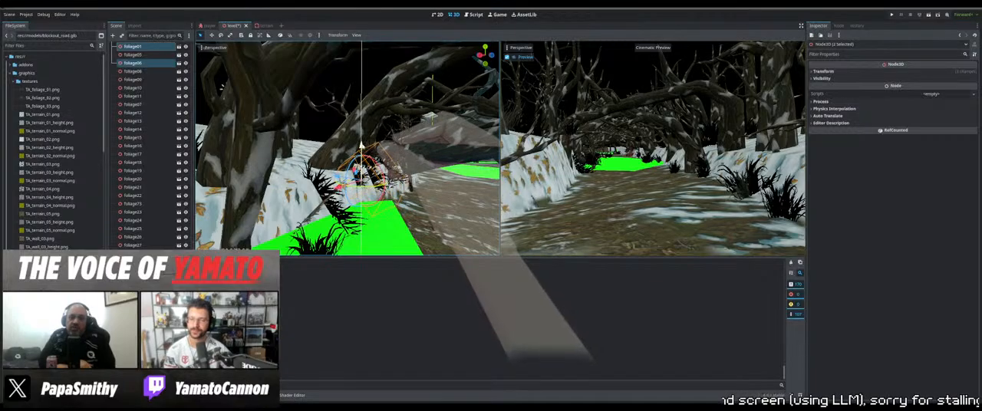
left_click_drag(361, 146, 361, 145)
middle_click_drag(361, 145, 198, 202)
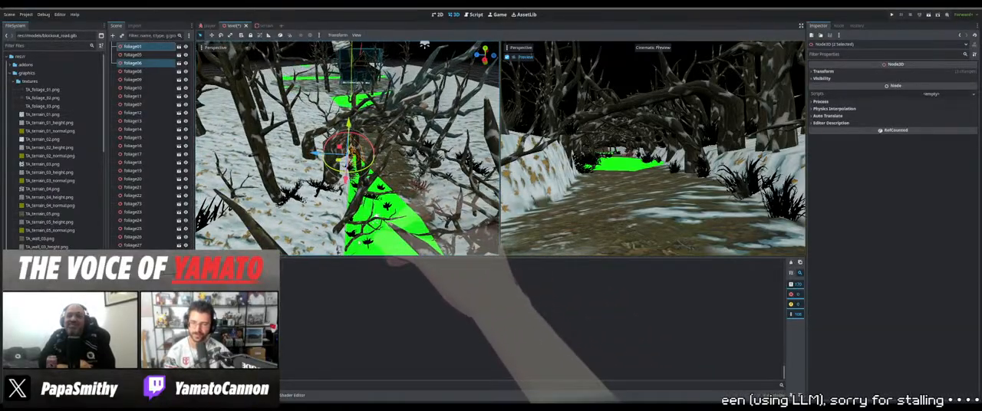
Move branch15 off the green path to the snowy bank beside it
left_click(359, 243)
middle_click_drag(359, 243, 377, 217)
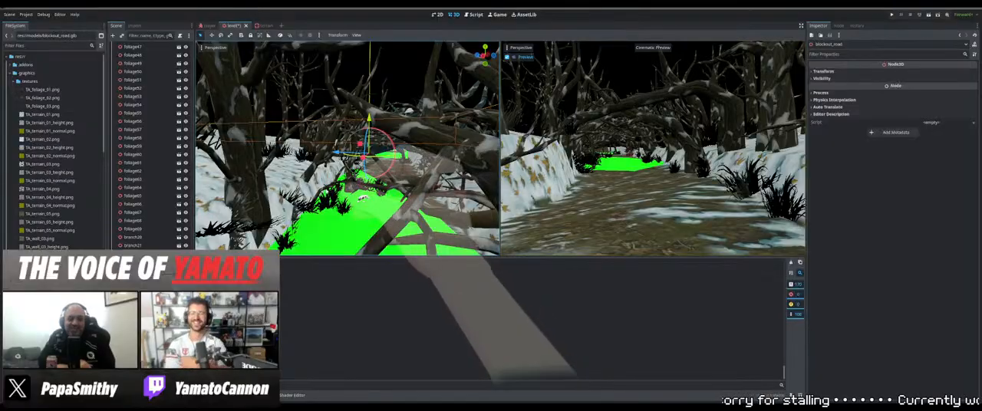
left_click(343, 191)
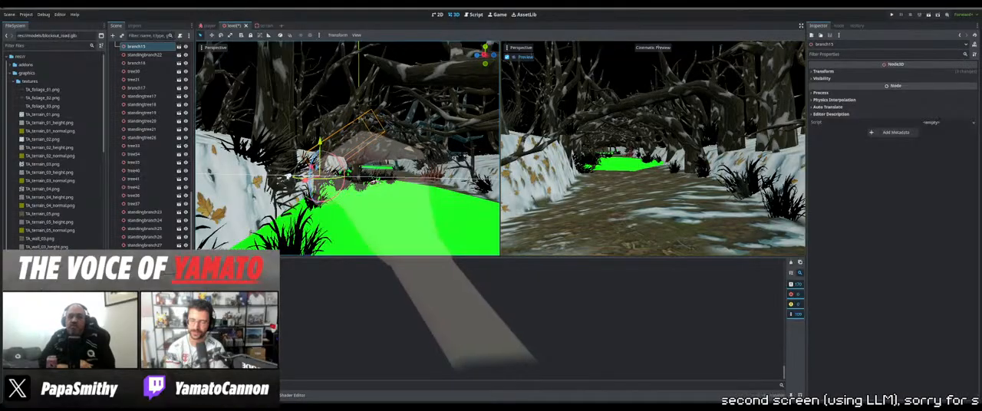
middle_click_drag(374, 182, 314, 194)
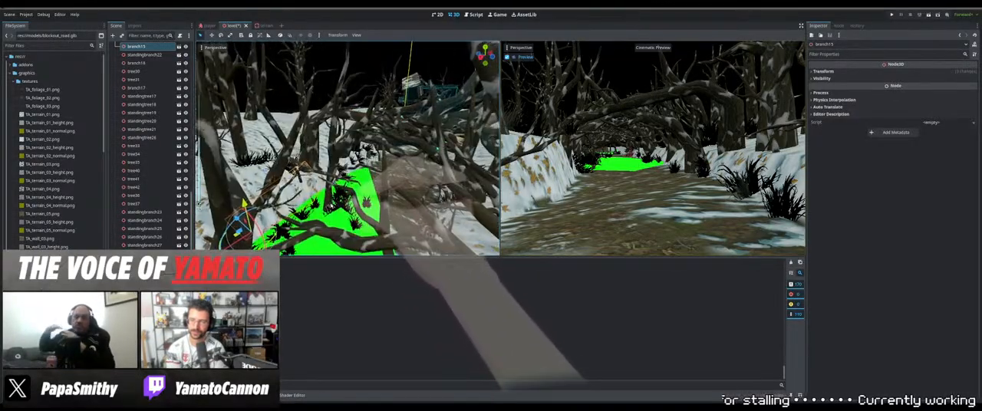
Move tree06 and the leaning piece beside it off the green path and settle them on the snowy bank
left_click(324, 186)
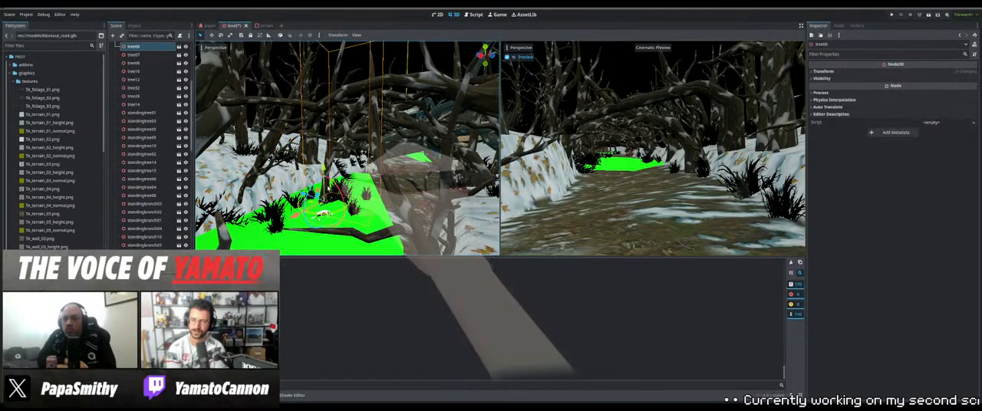
middle_click_drag(325, 186, 322, 205)
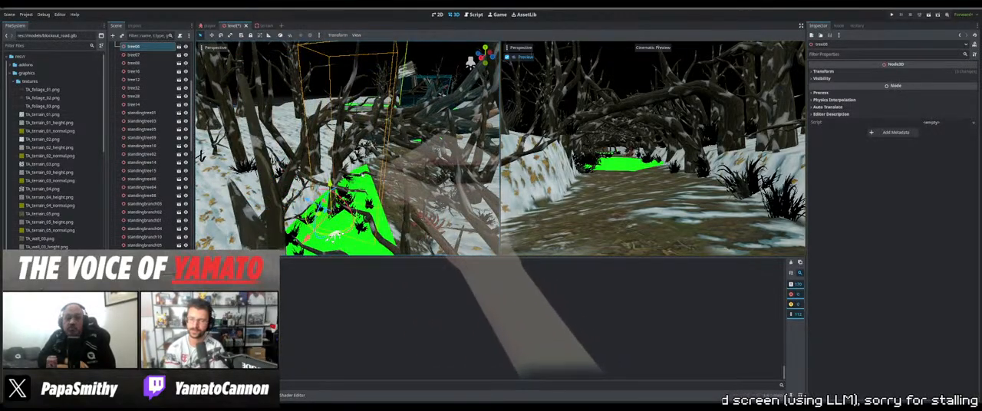
left_click(365, 170, "shift")
middle_click_drag(366, 171, 390, 183)
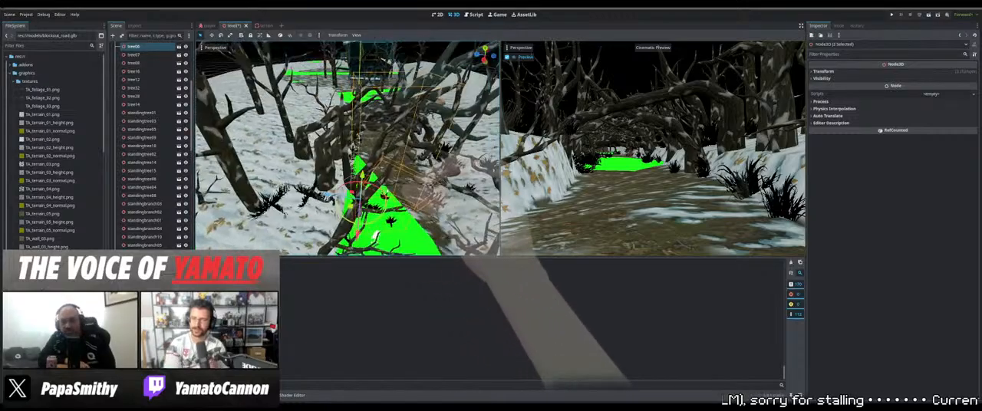
middle_click_drag(376, 236, 368, 201)
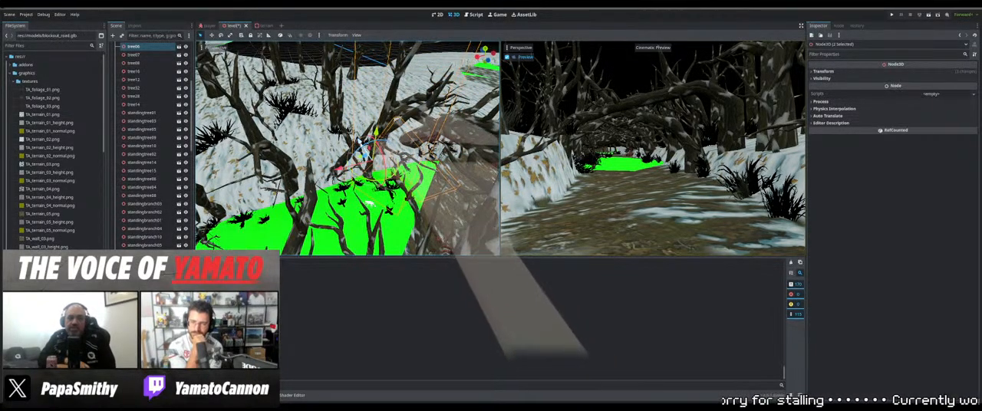
middle_click_drag(381, 140, 196, 192)
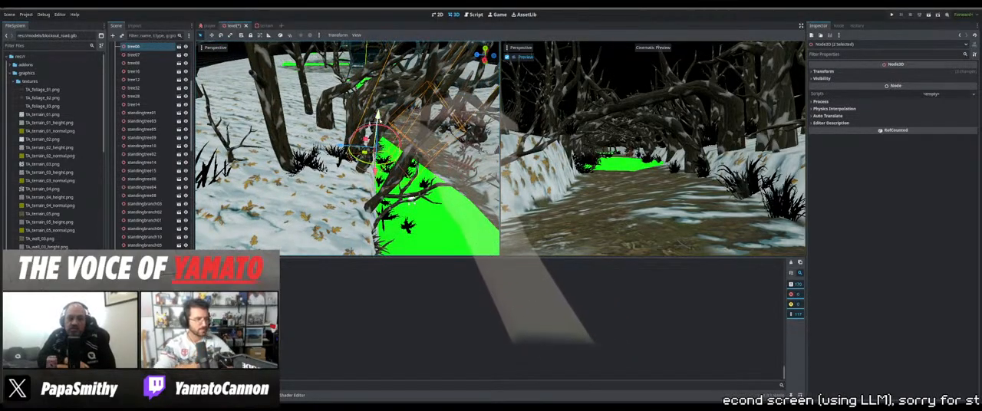
middle_click_drag(412, 200, 297, 165)
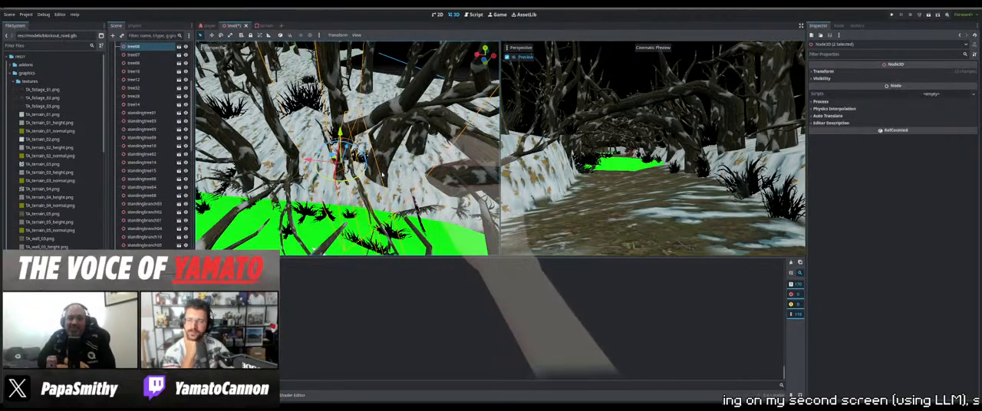
middle_click_drag(381, 175, 414, 115)
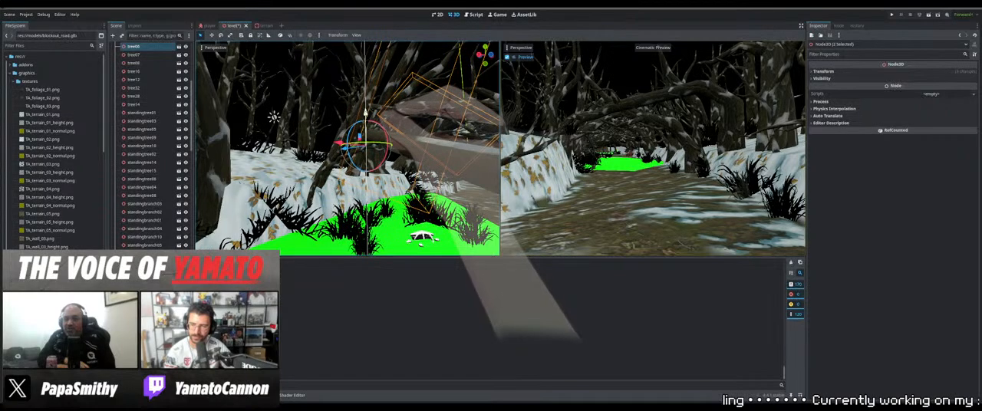
left_click_drag(366, 114, 366, 112)
middle_click_drag(365, 112, 324, 116)
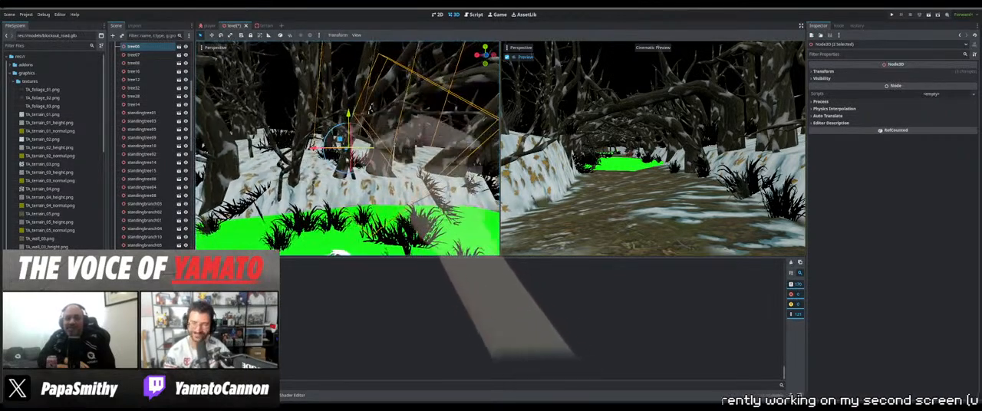
Shift branch14 sideways along the snowy bank behind the green path
left_click(357, 183)
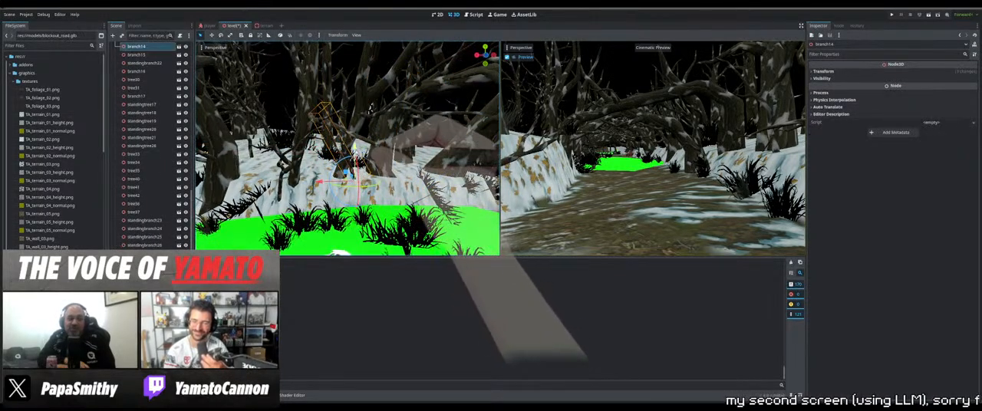
left_click_drag(321, 183, 301, 182)
middle_click_drag(334, 182, 386, 222)
scroll(361, 207, "down", 3)
scroll(401, 201, "down", 2)
Move foliage10 from the green path onto the edge of the snowy bank and fine-tune its position there
left_click(408, 218)
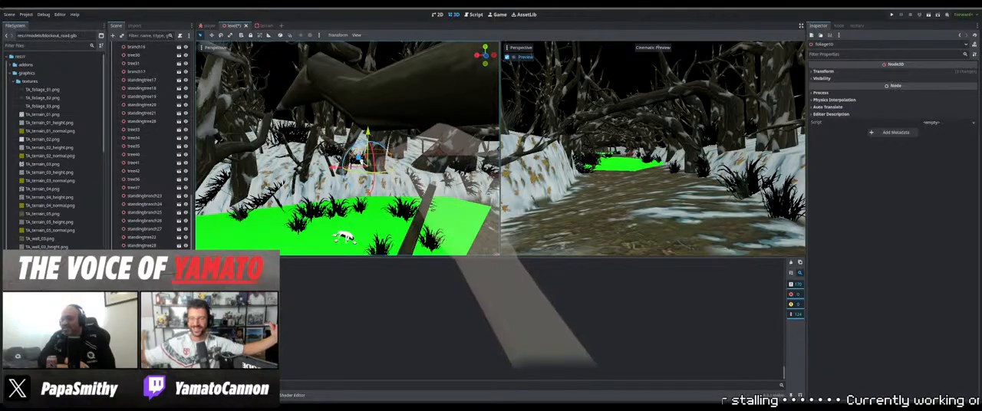
middle_click_drag(370, 171, 417, 159)
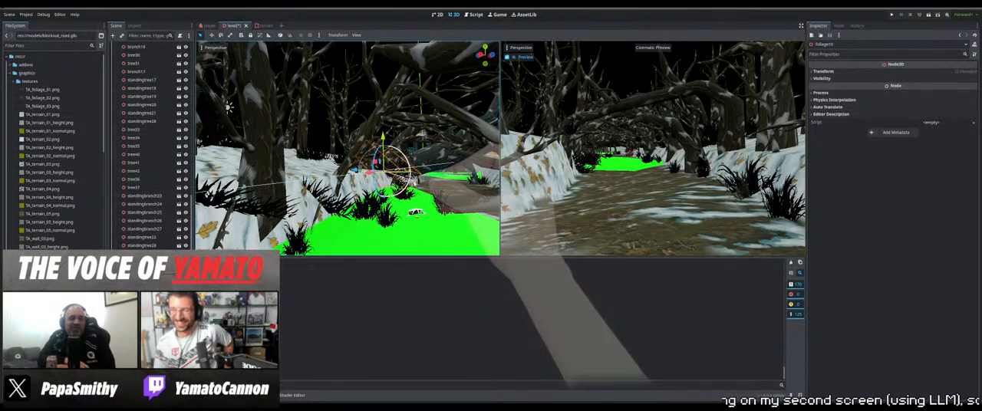
left_click_drag(367, 159, 368, 163)
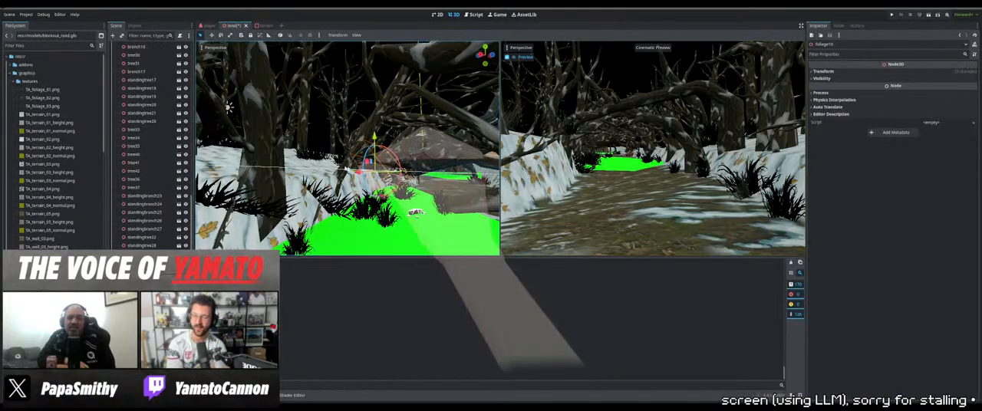
middle_click_drag(345, 168, 386, 178)
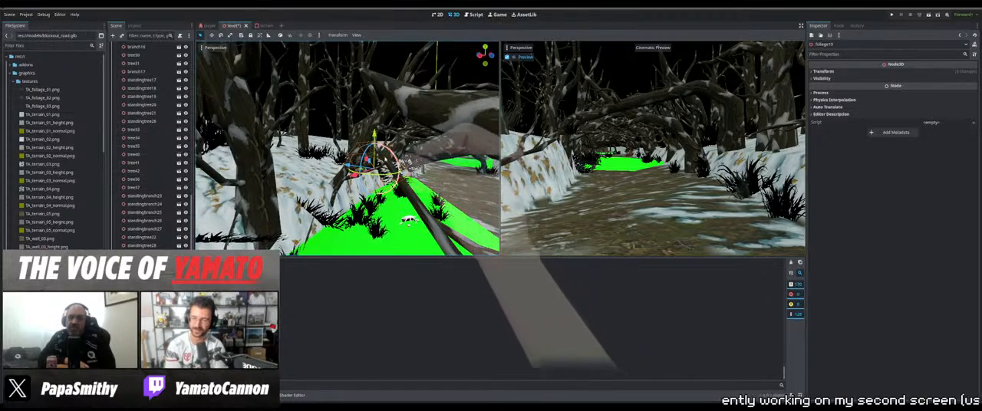
left_click_drag(348, 166, 349, 167)
Move foliage09 from the green path up onto the snowy bank
middle_click_drag(441, 201, 399, 208)
left_click(399, 210)
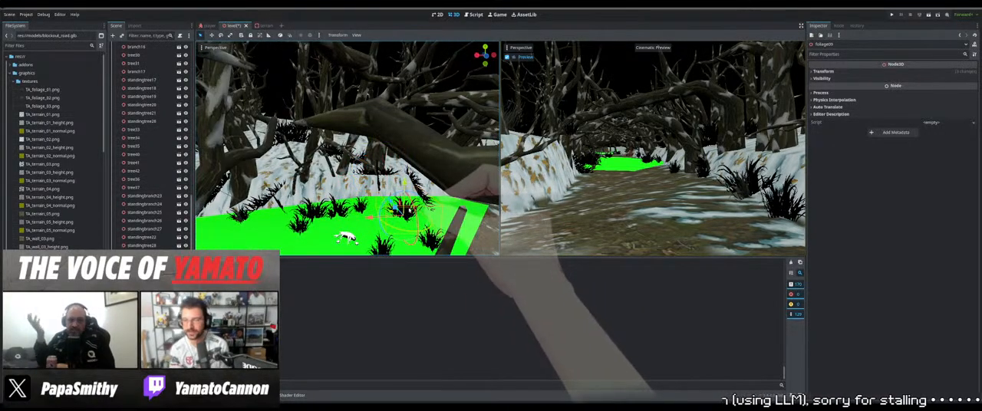
left_click_drag(385, 184, 391, 160)
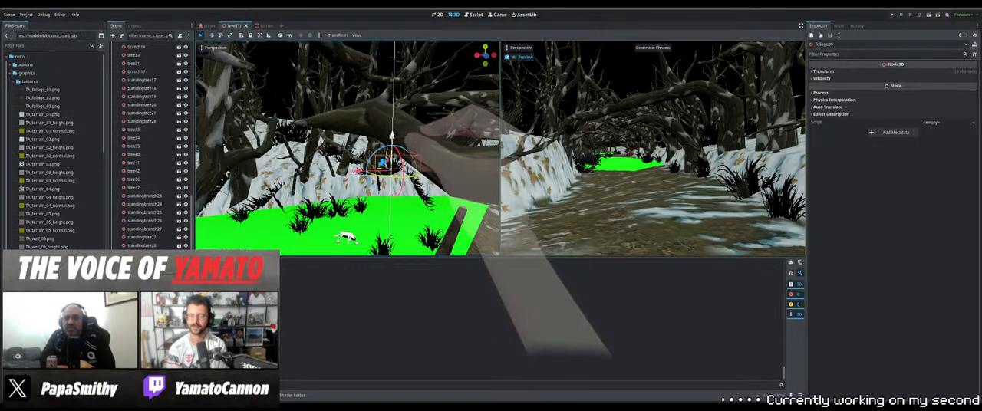
middle_click_drag(390, 157, 322, 98)
Select three neighbouring foliage clumps on the green path and shift them together toward the snowy bank
left_click(347, 213)
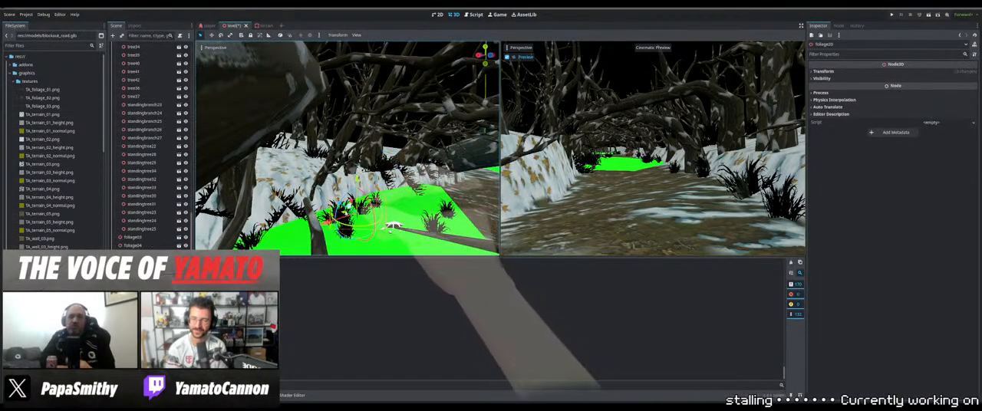
left_click(340, 212, "shift")
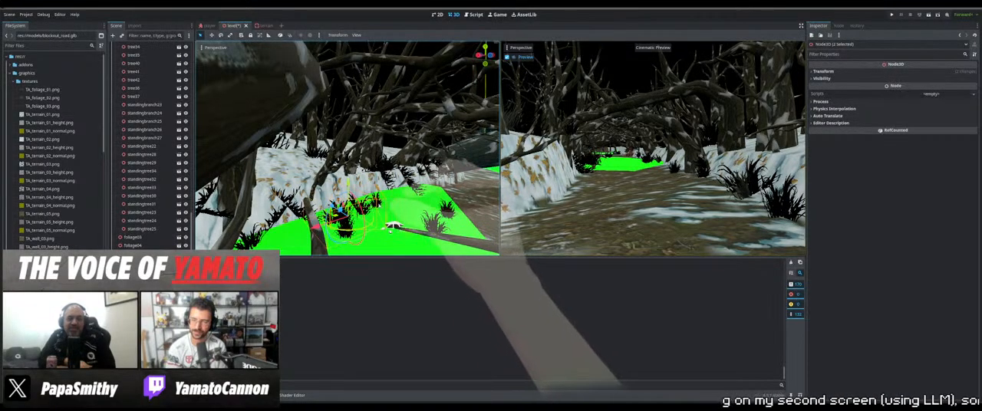
middle_click_drag(376, 205, 412, 188)
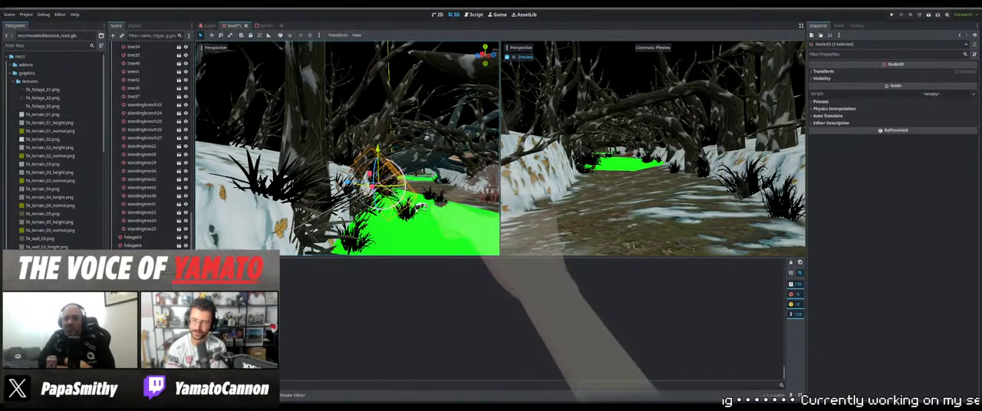
key("ctrl+d")
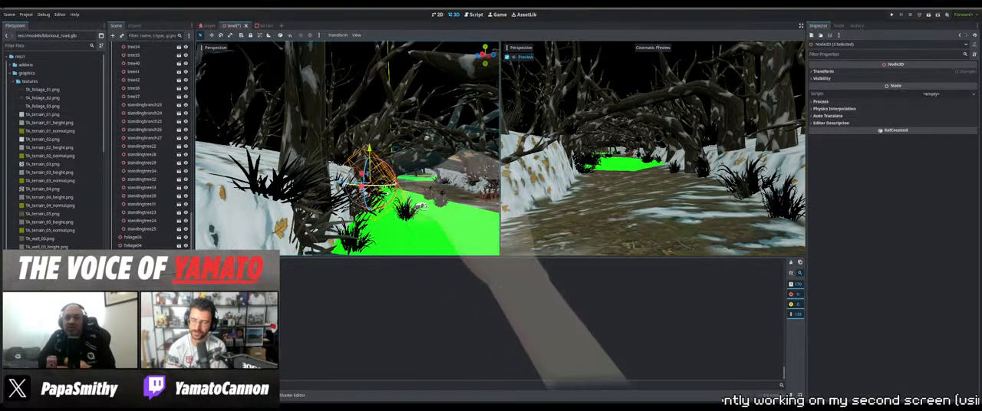
mouse_move(420, 206)
middle_mouse_down()
mouse_move(379, 227)
mouse_move(350, 226)
mouse_move(377, 181)
mouse_move(410, 212)
middle_mouse_up()
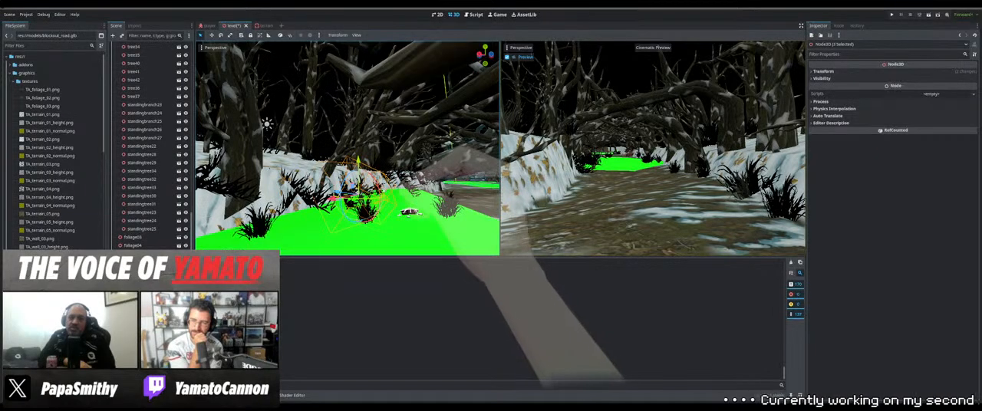
middle_click_drag(410, 184, 357, 224)
Move foliage22 toward the near snowy bank and foliage11 across to the opposite side of the green path
left_click(341, 228)
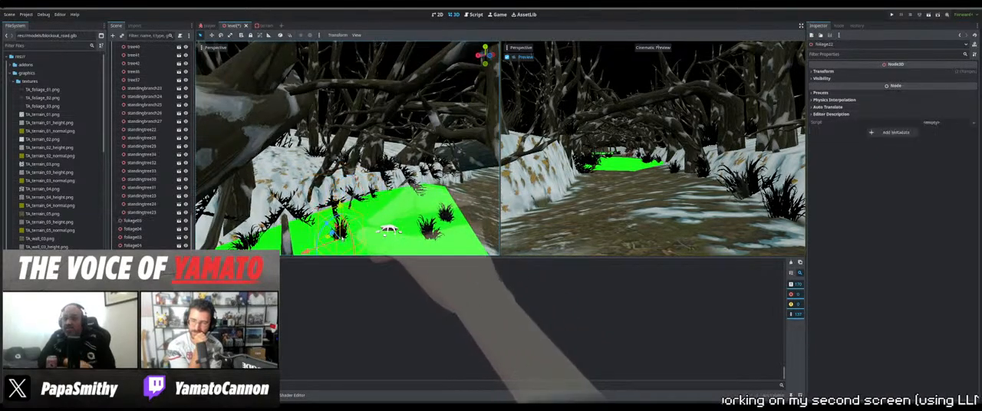
left_click_drag(320, 218, 330, 228)
left_click(430, 229)
middle_click_drag(429, 229, 471, 227)
left_click_drag(397, 206, 436, 209)
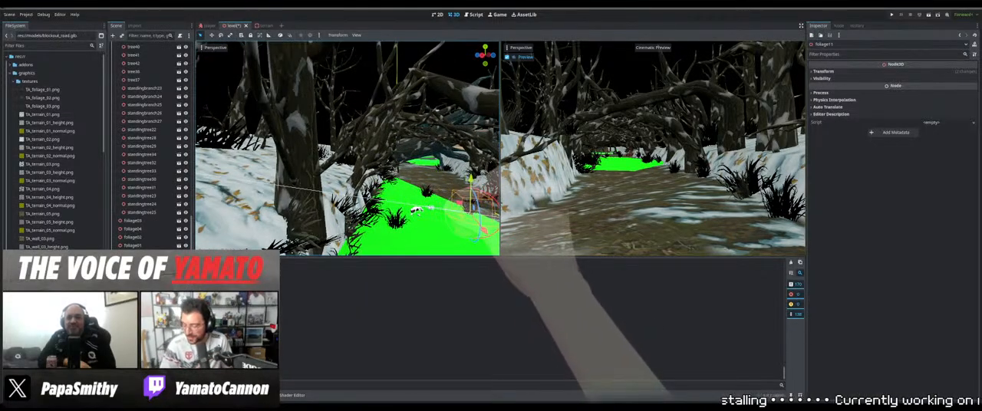
Move foliage07 from the middle of the green path toward the snowy bank
left_click(426, 191)
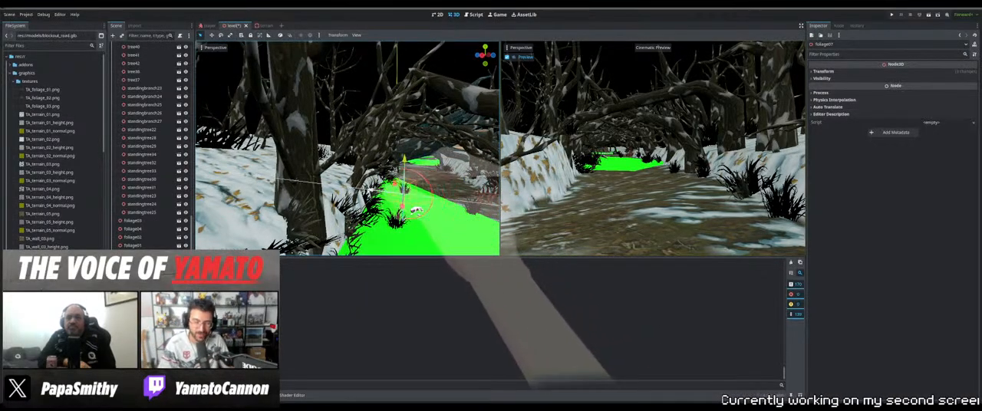
left_click_drag(362, 190, 361, 190)
middle_click_drag(362, 190, 404, 231)
Duplicate a foliage clump and move the copy onto the snowy ground among the trees beside the path
scroll(440, 218, "down", 6)
left_click(300, 148)
middle_click_drag(300, 148, 347, 173)
key("ctrl+d")
left_click_drag(298, 178, 455, 166)
middle_click_drag(455, 166, 384, 137)
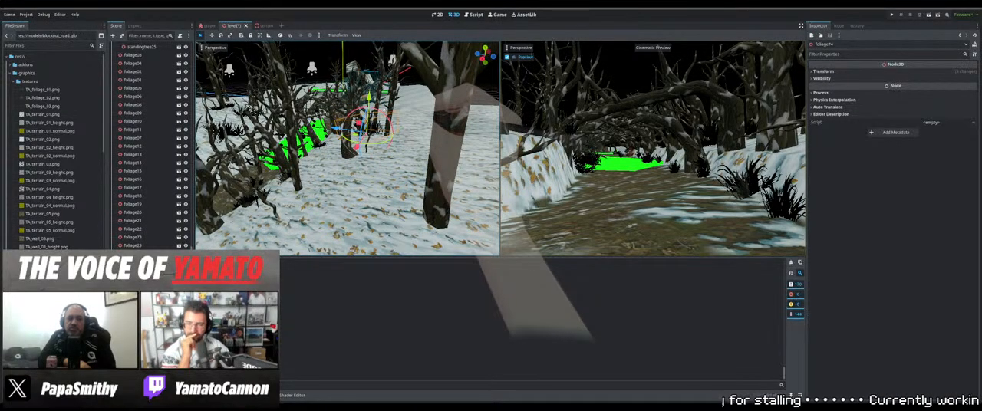
Reposition the copied foliage clump on the snow next to the thick tree trunk and adjust its height
middle_click_drag(437, 85, 476, 96)
middle_click_drag(506, 257, 433, 72)
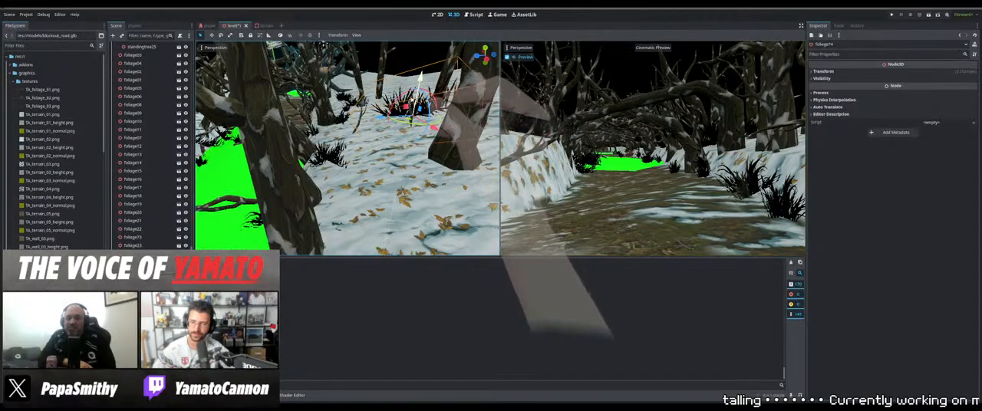
middle_click_drag(445, 75, 451, 107)
scroll(446, 88, "down", 3)
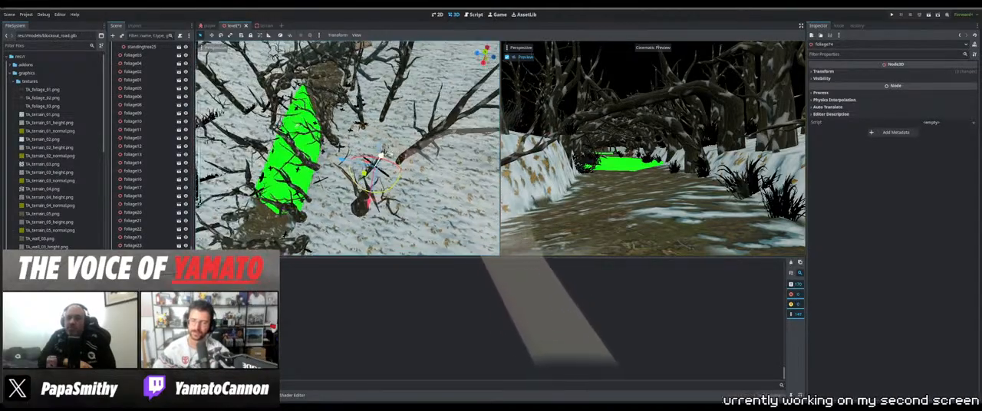
Duplicate the foliage clump and move the copy across the snow toward the trees farther from the path
scroll(381, 156, "down", 4)
key("ctrl+d")
middle_click_drag(381, 155, 381, 120)
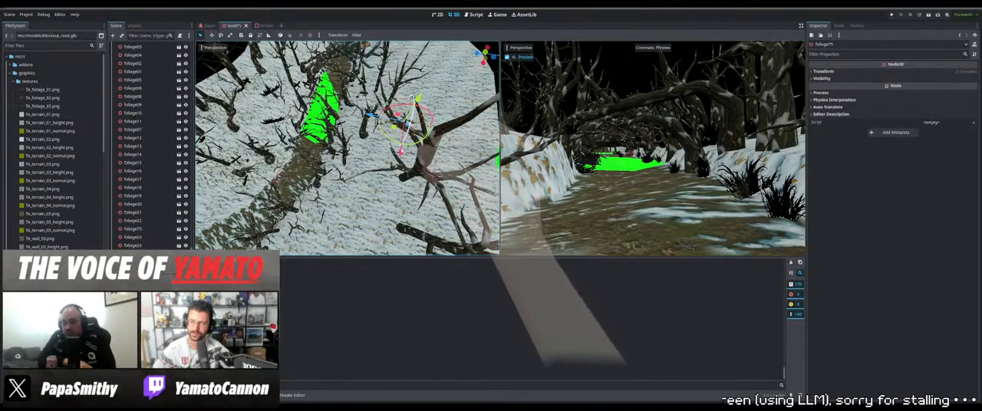
left_click_drag(401, 152, 393, 229)
middle_click_drag(393, 228, 391, 184)
Lower foliage75 onto the snow and position it at the base of the nearby tree trunk
scroll(392, 184, "down", 2)
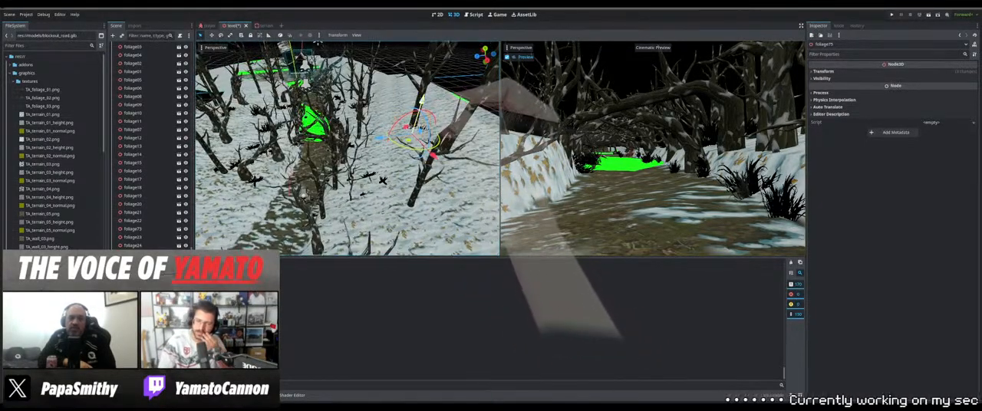
left_click_drag(427, 91, 425, 97)
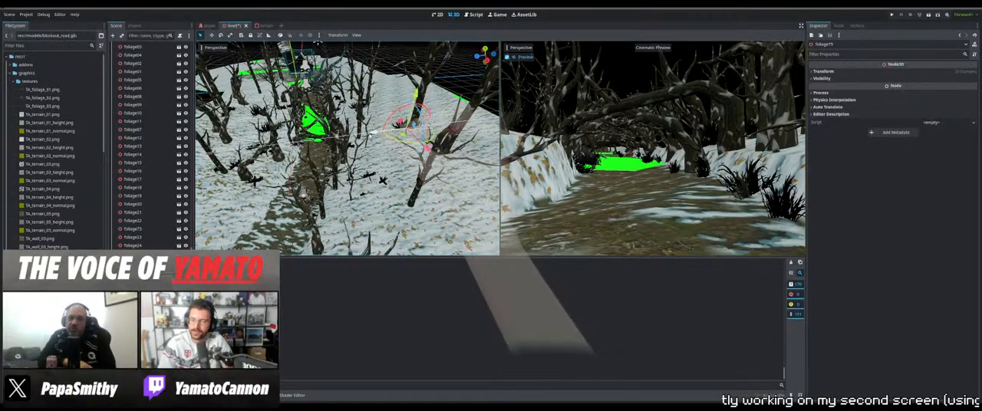
left_click_drag(408, 121, 404, 122)
middle_click_drag(404, 119, 363, 159)
scroll(417, 105, "up", 3)
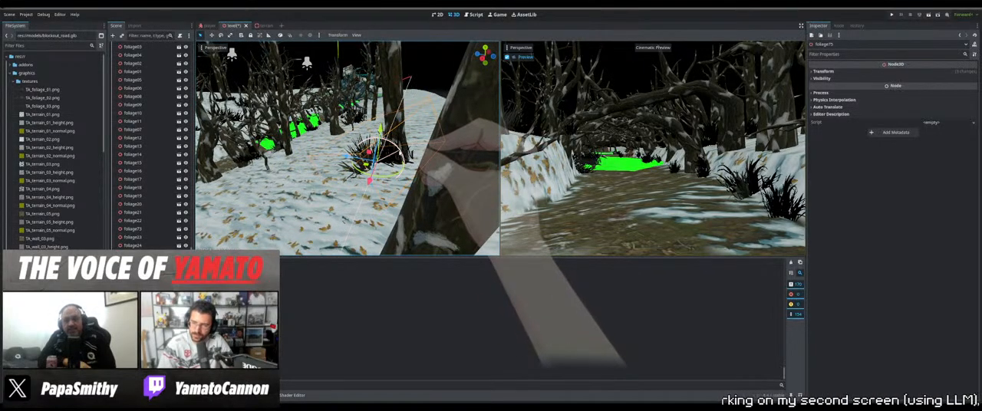
mouse_move(395, 152)
middle_mouse_down()
mouse_move(420, 154)
mouse_move(409, 173)
mouse_move(404, 154)
middle_mouse_up()
Duplicate foliage75 and place the copy at the base of the neighbouring tree trunk on the snowy slope
scroll(421, 153, "down", 5)
key("ctrl+d")
left_click_drag(423, 180, 430, 199)
middle_click_drag(428, 193, 384, 181)
scroll(430, 158, "up", 3)
scroll(430, 158, "up", 5)
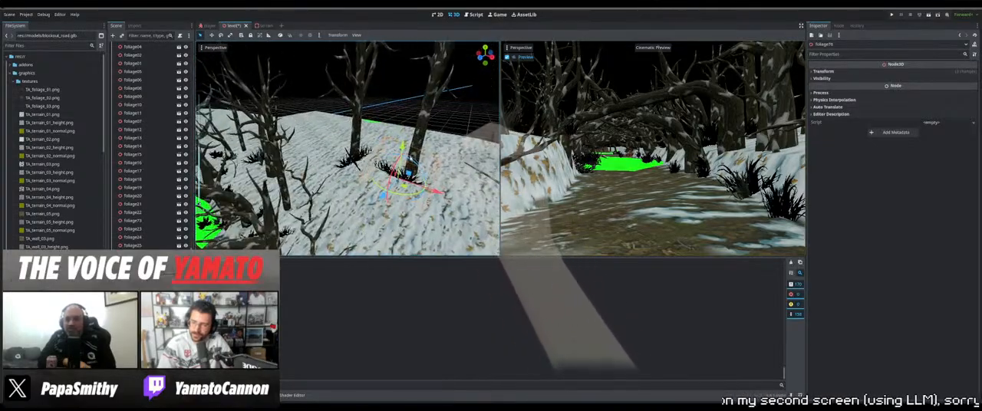
left_click_drag(414, 161, 408, 162)
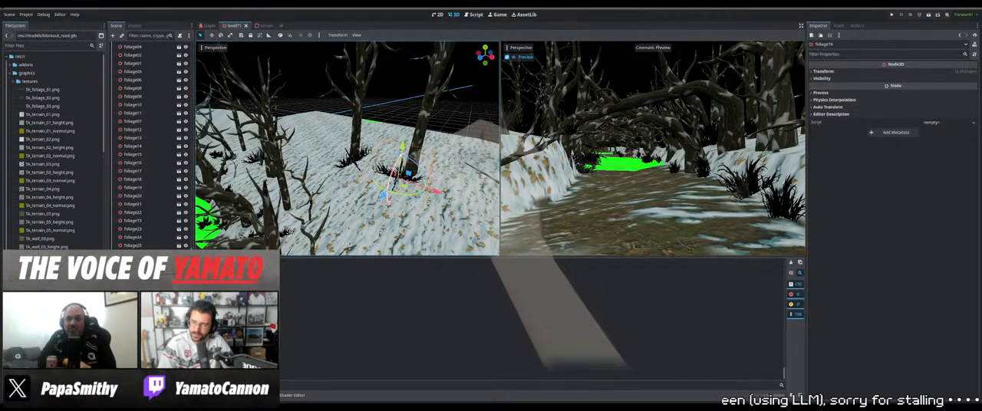
middle_click_drag(408, 163, 370, 158)
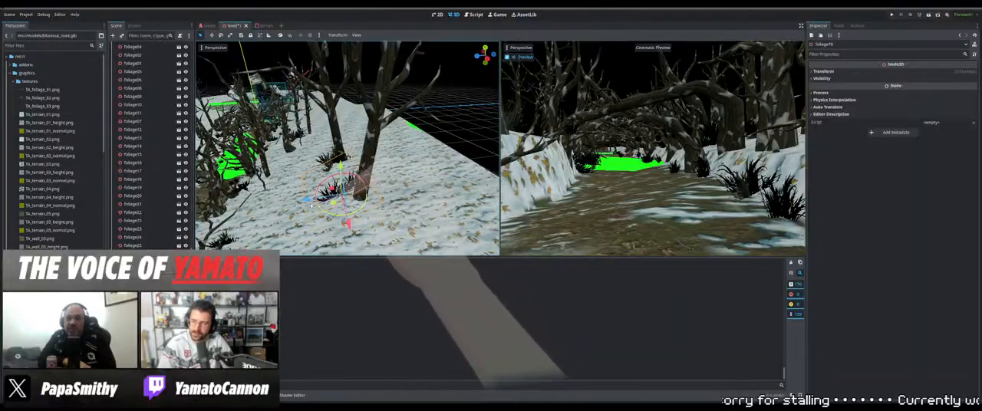
Move foliage76 away from the trunk onto the open snow toward the path and lower it to the ground
left_click_drag(309, 199, 243, 212)
middle_click_drag(319, 187, 418, 205)
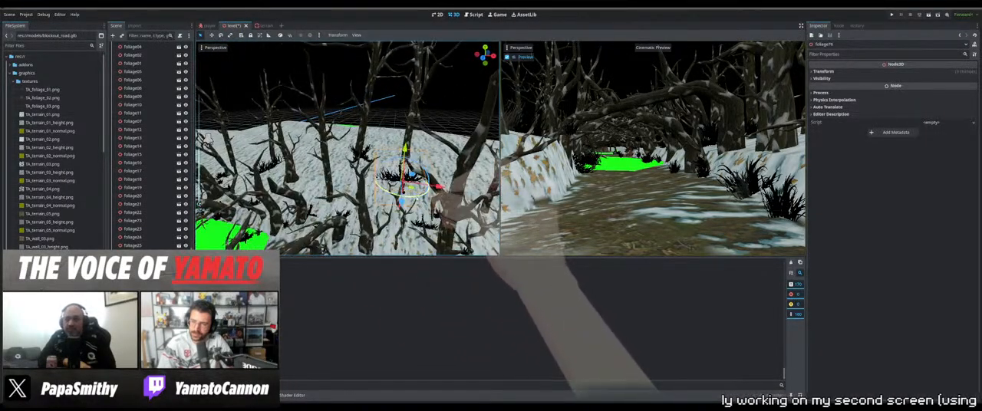
left_click_drag(405, 149, 405, 155)
middle_click_drag(382, 160, 290, 122)
Collapse the tree-set group in the scene hierarchy and select the scene's root Node3D
scroll(159, 93, "up", 15)
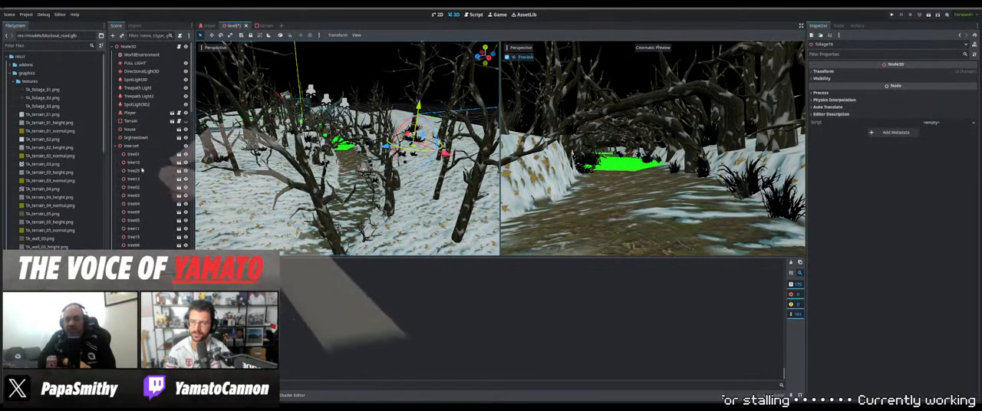
left_click(116, 146)
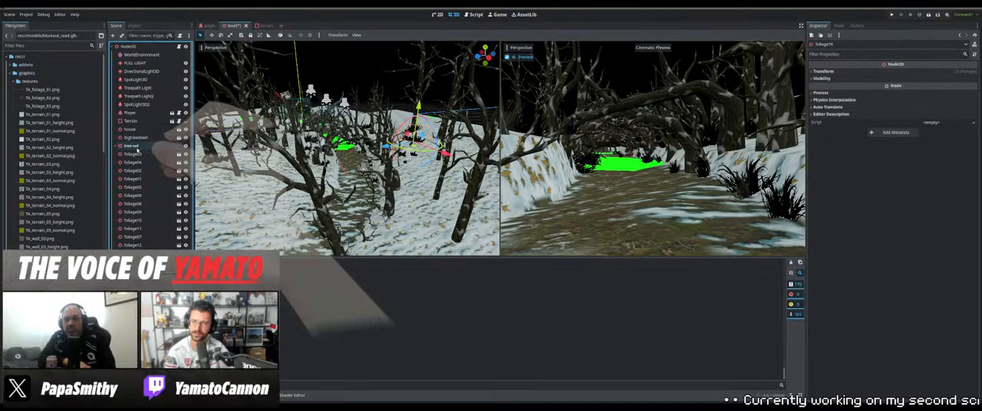
left_click(135, 146)
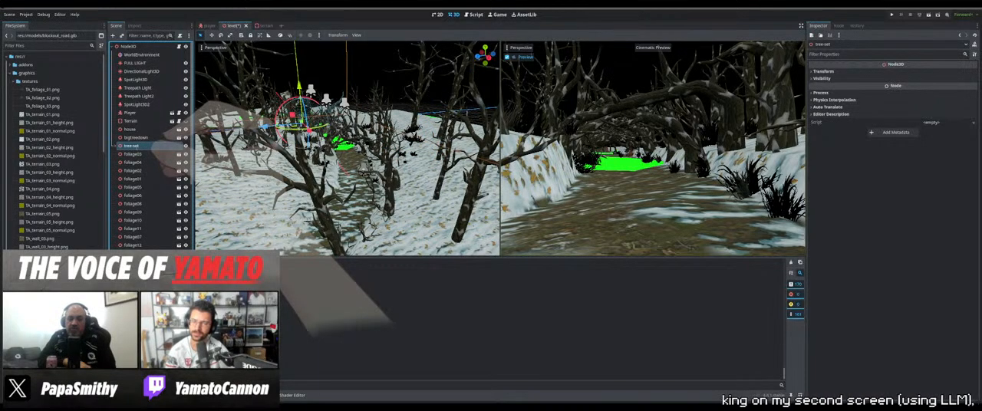
left_click(129, 46)
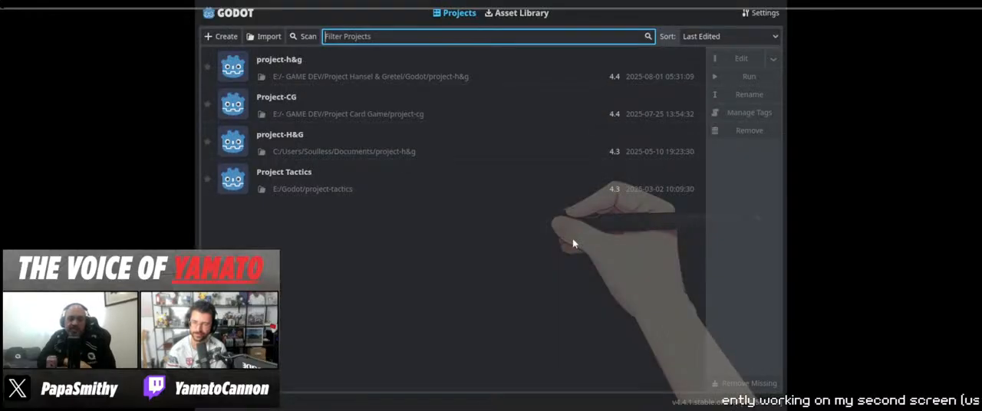
Open the project-h&g project from the project list and make the FULL LIGHT node visible
left_click(435, 68)
left_click(737, 60)
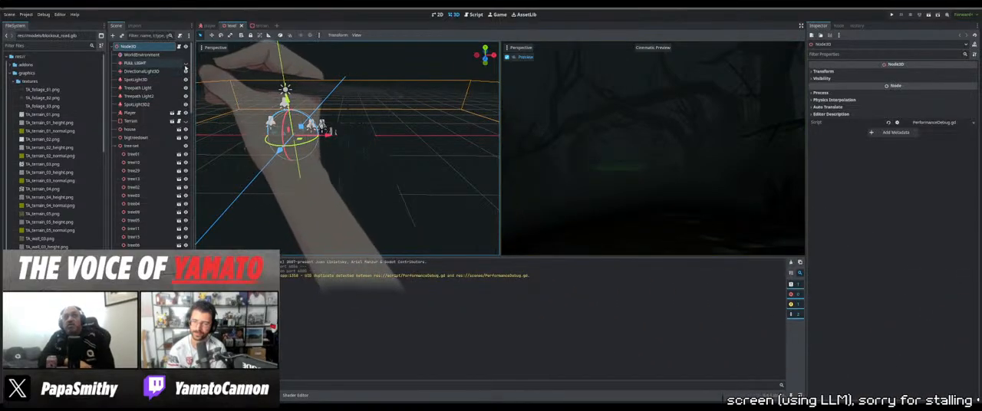
left_click(187, 65)
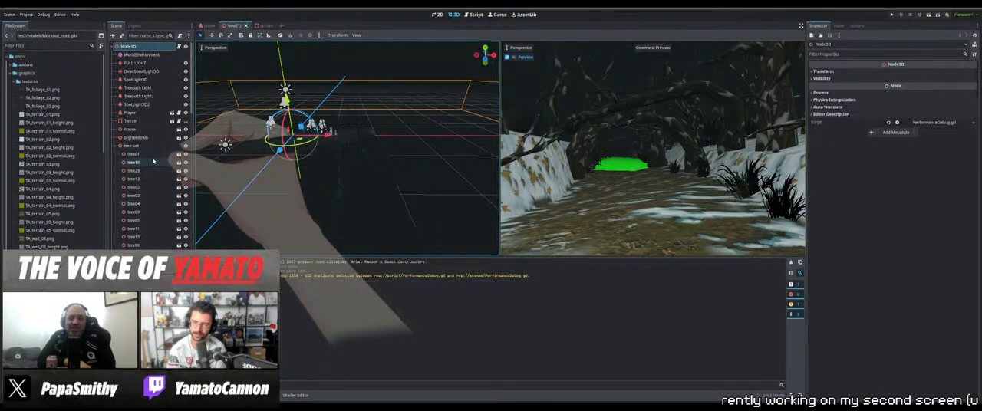
Disable Fog in the WorldEnvironment node's environment settings
left_click(148, 55)
scroll(852, 292, "down", 5)
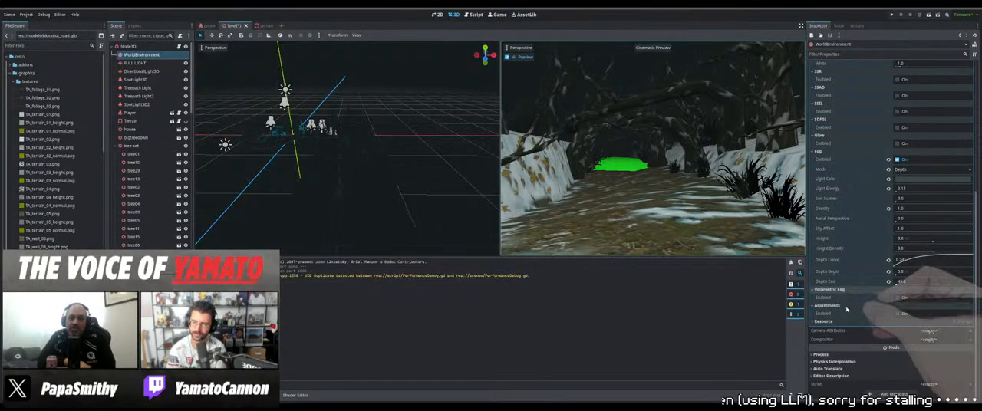
scroll(847, 309, "up", 5)
left_click(897, 371)
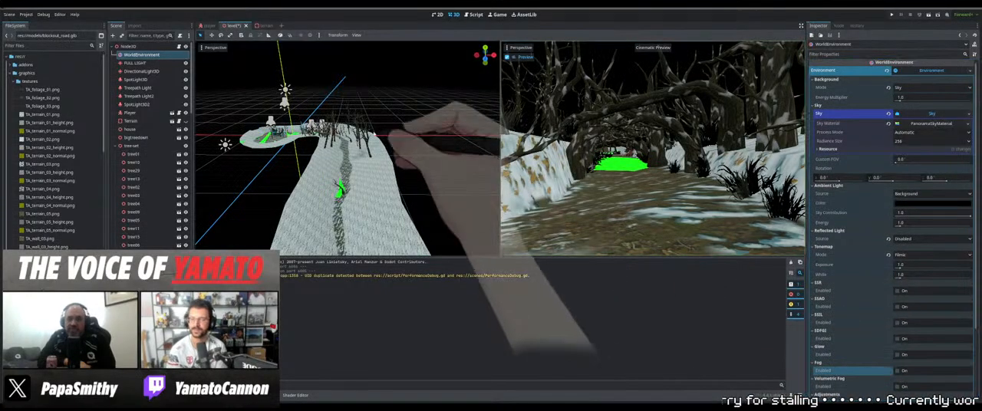
Select the five overlapping foliage and standing-branch objects on the snowy bank beside the path, including foliage03 and standingbranch01 to standingbranch03
middle_click_drag(374, 134, 346, 166)
scroll(369, 133, "up", 5)
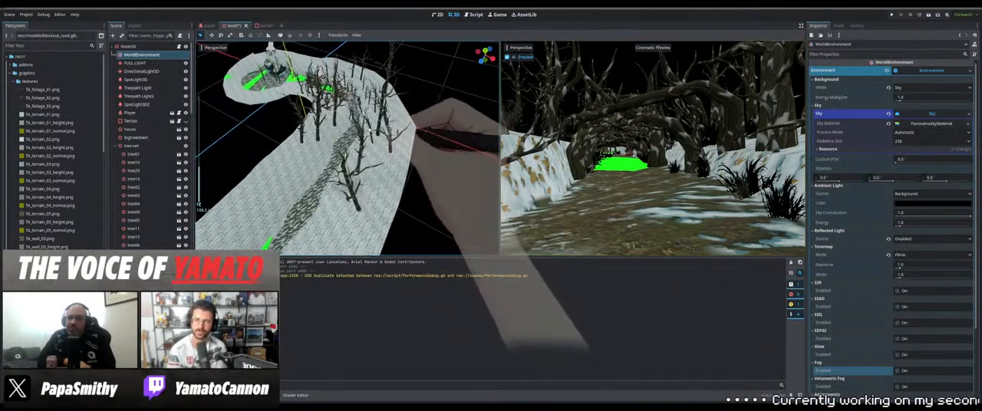
scroll(369, 132, "up", 2)
middle_click_drag(369, 132, 285, 178)
left_click(331, 173)
scroll(296, 160, "up", 6)
scroll(286, 178, "up", 3)
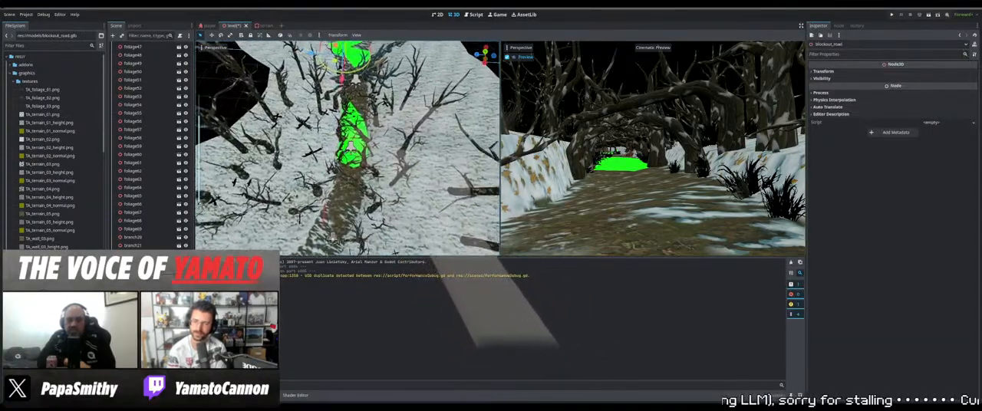
left_click(350, 146)
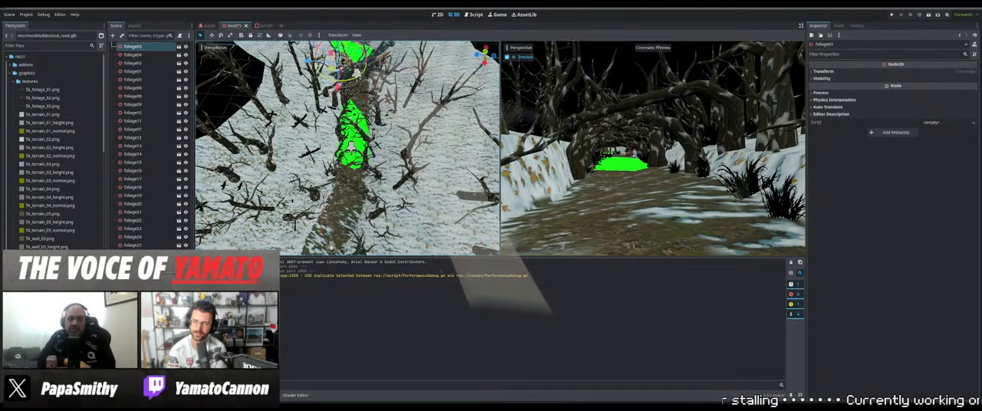
middle_click_drag(350, 146, 303, 251)
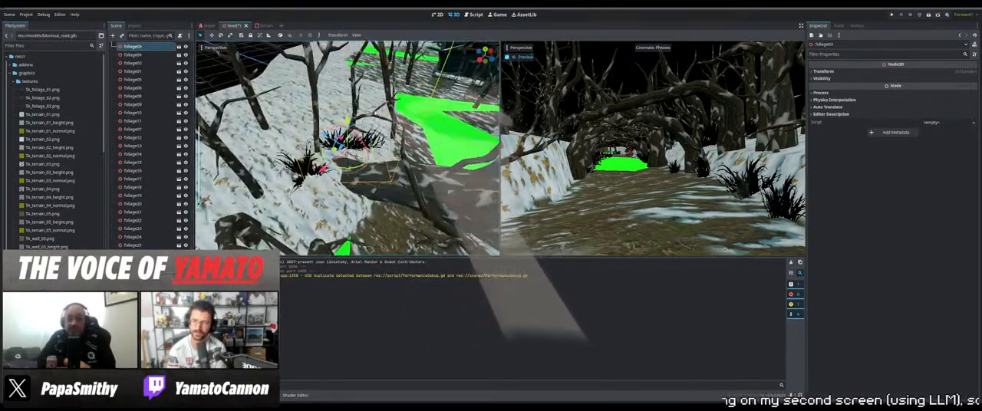
left_click(353, 95, "shift")
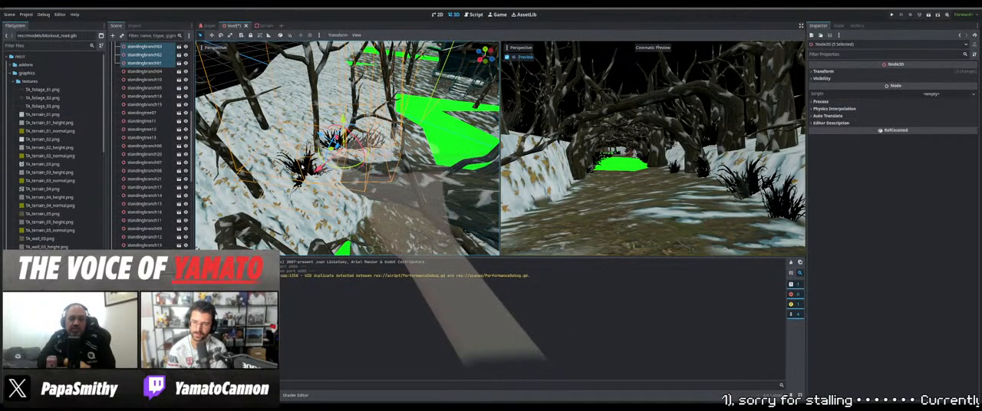
Reposition the five selected foliage and branch objects on the snowy bank beside the path and raise them slightly
middle_click_drag(366, 155, 382, 151, "shift")
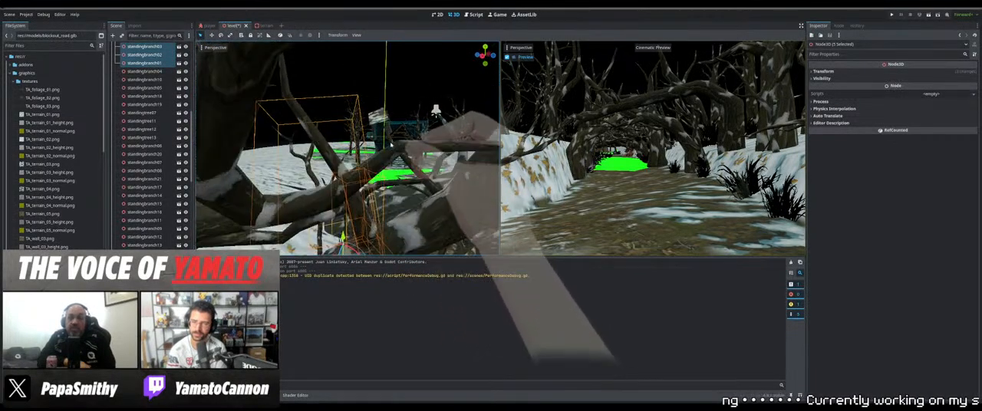
middle_click_drag(393, 176, 338, 132, "shift")
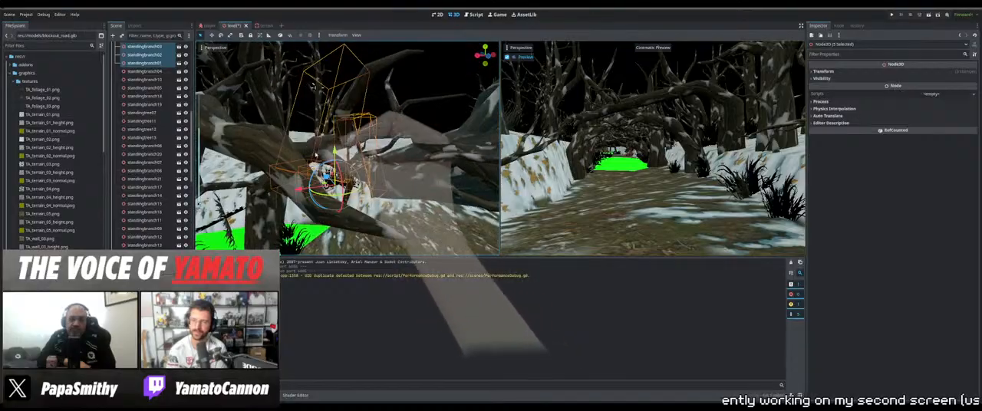
scroll(384, 201, "up", 3)
middle_click_drag(386, 206, 419, 278)
middle_click_drag(349, 179, 232, 138)
middle_click_drag(314, 203, 368, 175, "shift")
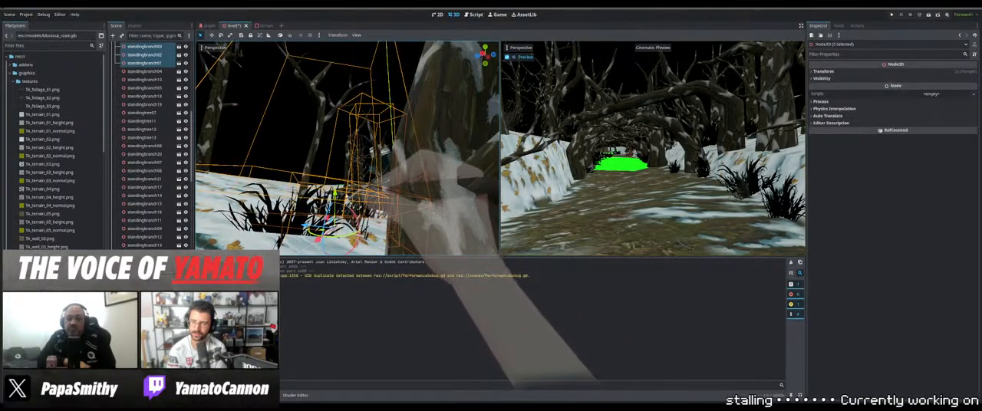
left_click_drag(335, 192, 336, 183)
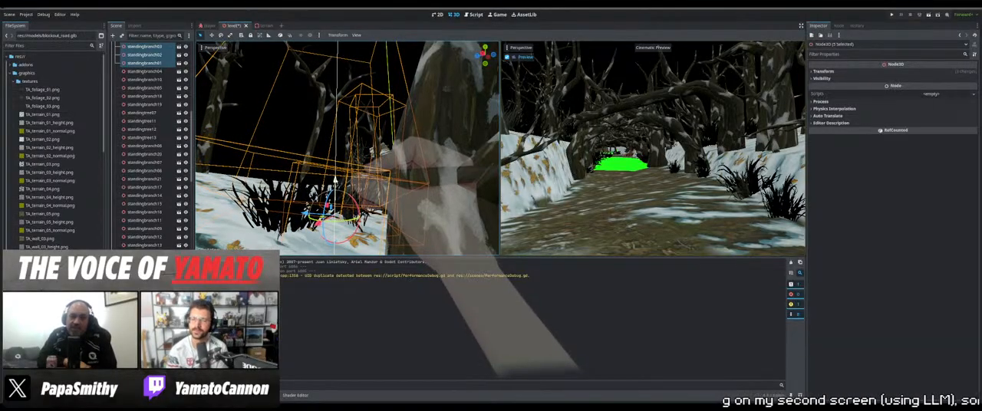
middle_click_drag(335, 183, 376, 190)
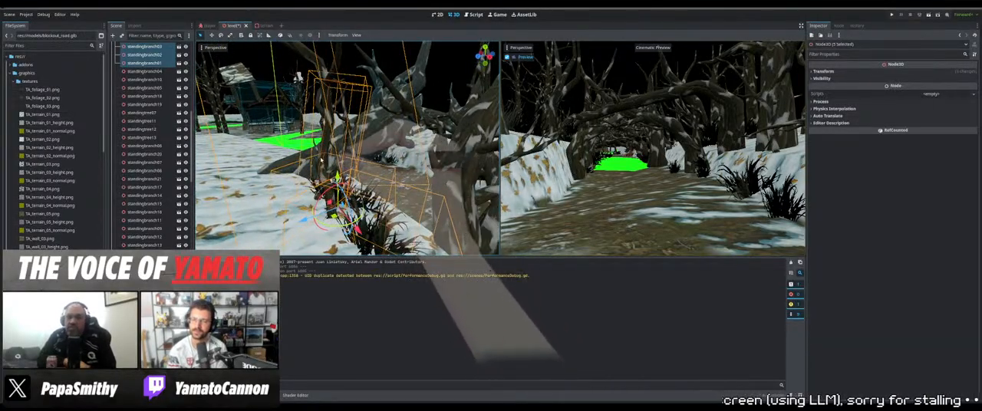
Select standingbranch01 alone and lower it into the snow on the bank beside the path
left_click(365, 173)
left_click(325, 178)
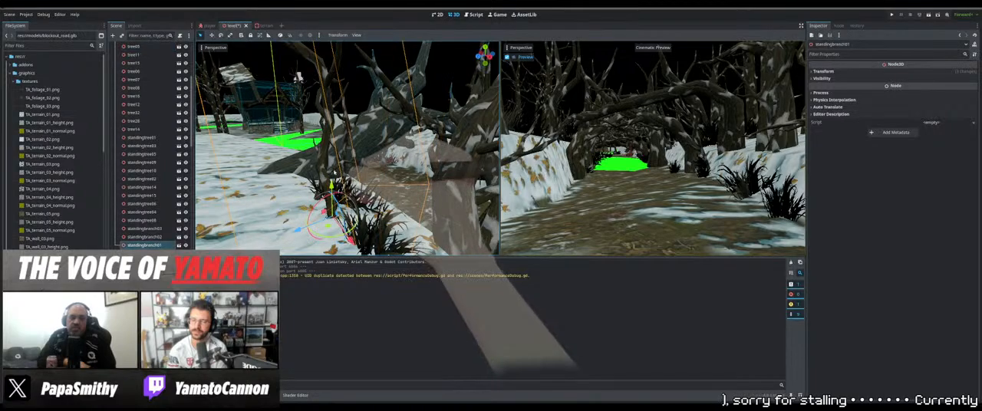
left_click_drag(332, 187, 333, 207)
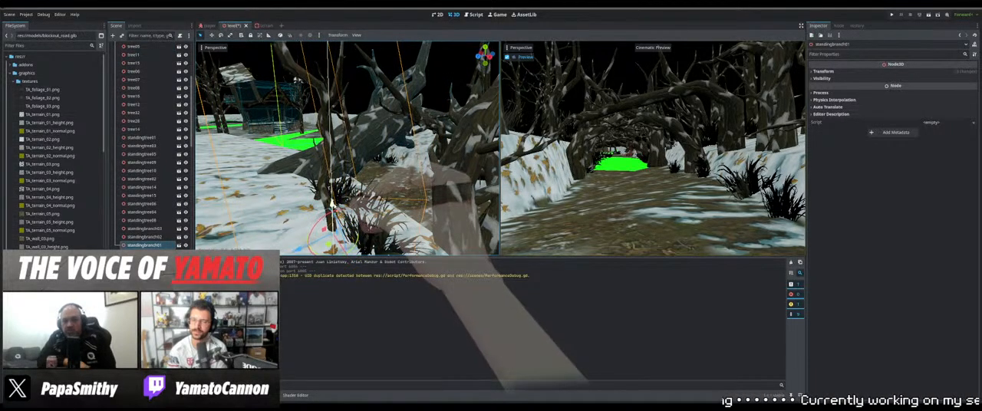
middle_click_drag(333, 206, 298, 192)
Delete standingbranch03 from the snowy bank beside the foliage clumps
left_click(322, 186)
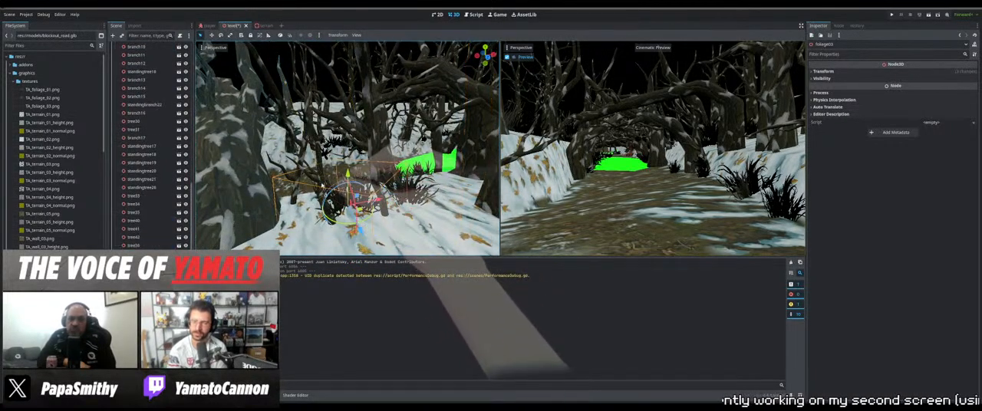
left_click(323, 154)
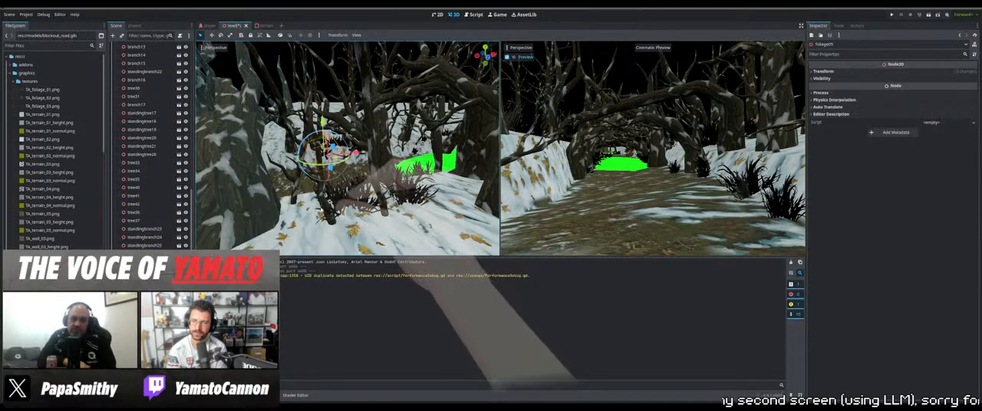
left_click(319, 180)
middle_click_drag(321, 182, 343, 205)
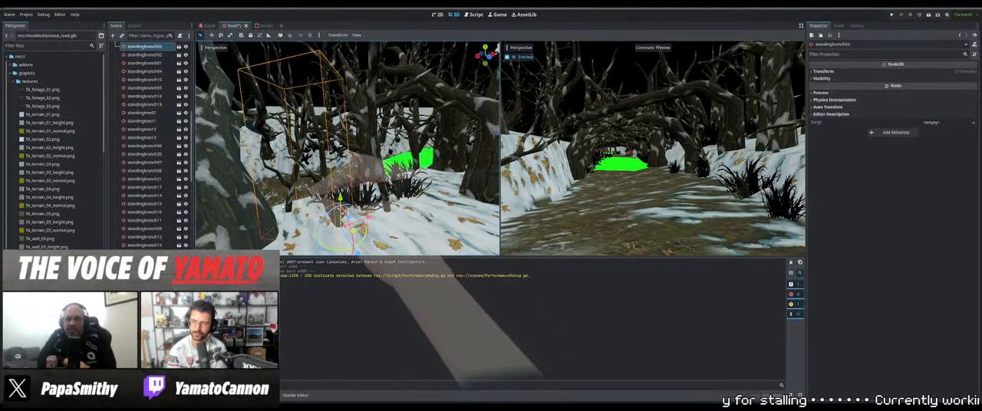
key("shift+Delete")
Select standingbranch02 and reposition it on the snowy bank beside the path
left_click(319, 183)
middle_click_drag(319, 182, 237, 167)
middle_click_drag(287, 204, 341, 178, "shift")
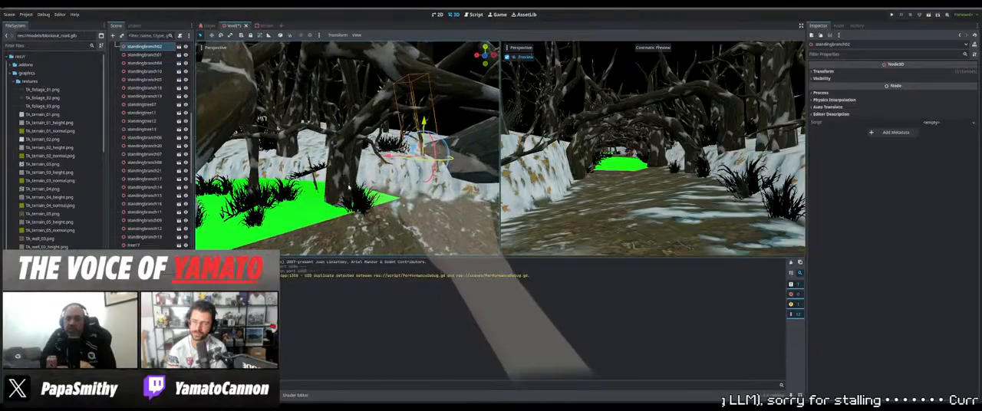
Select tree05 beside the green patch and move it toward the edge of the path
left_click(357, 206)
middle_click_drag(358, 206, 344, 195)
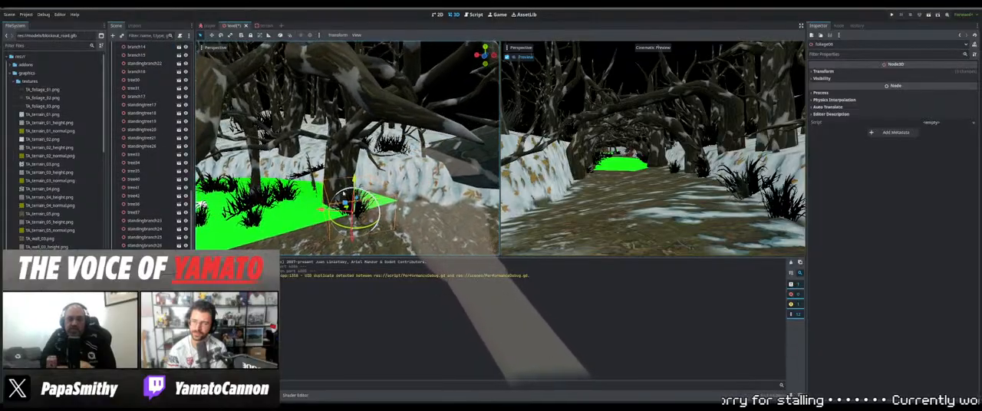
left_click(342, 167)
middle_click_drag(342, 168, 338, 215)
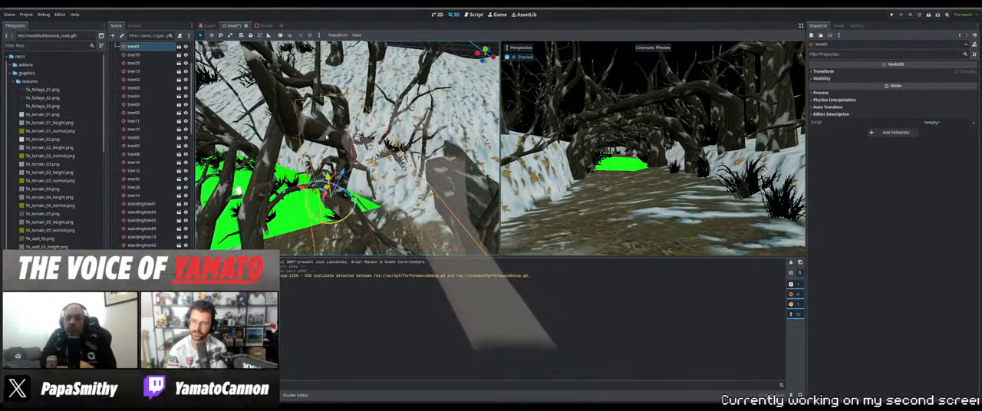
left_click(327, 138)
middle_click_drag(328, 139, 357, 170)
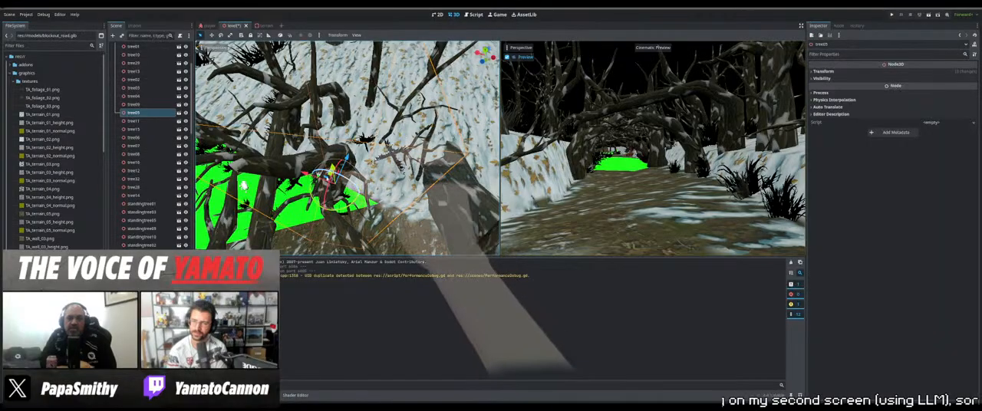
left_click_drag(375, 199, 367, 196)
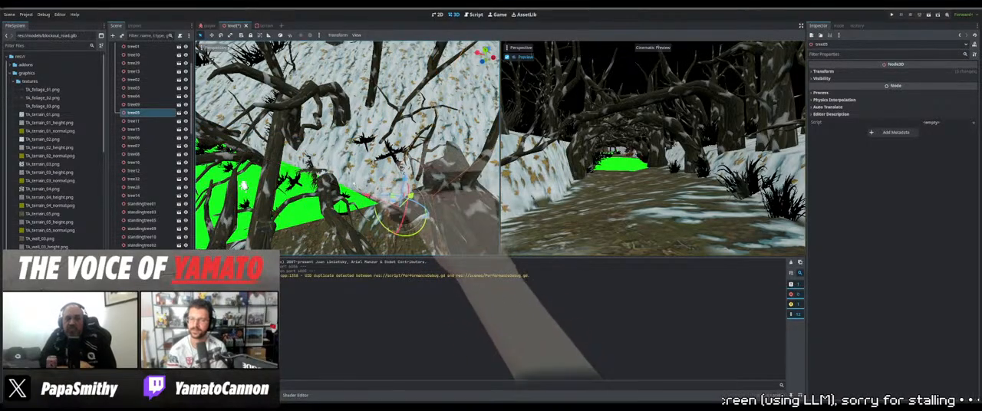
Rotate and nudge tree05 to fit it against the snowy bank where the green patch meets the path
middle_click_drag(354, 186, 263, 191)
scroll(261, 164, "down", 2)
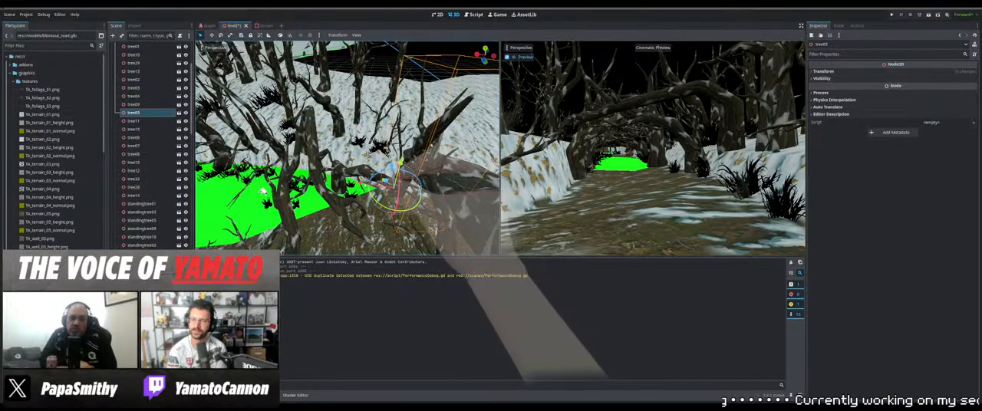
left_click_drag(386, 180, 396, 185)
middle_click_drag(396, 186, 341, 179)
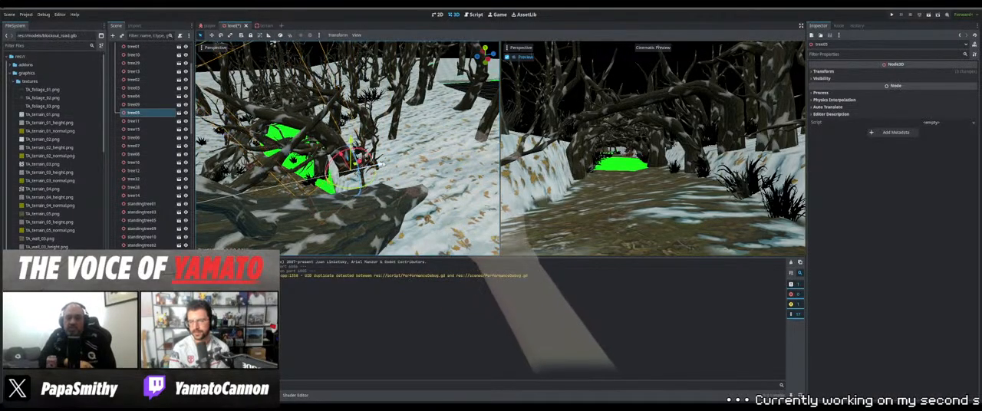
middle_click_drag(340, 178, 353, 153)
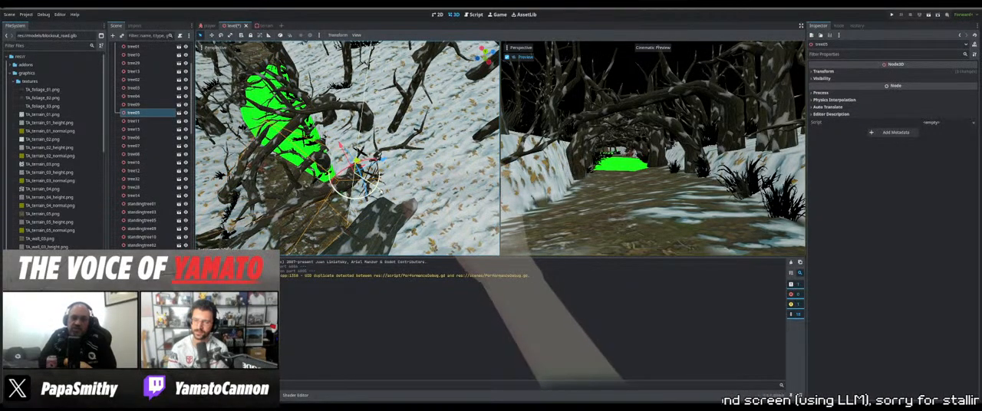
middle_click_drag(352, 154, 485, 135)
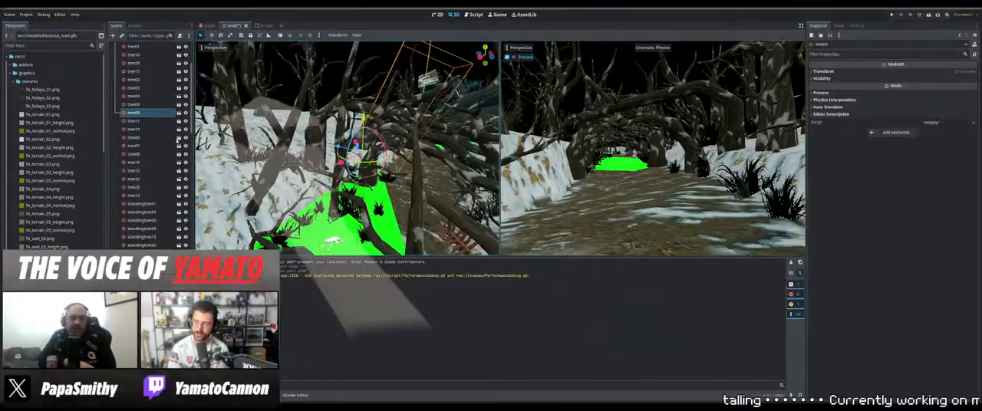
middle_click_drag(345, 146, 243, 110)
Select tree01 and adjust its position and height on the bank next to the green patch
left_click(307, 106)
middle_click_drag(307, 106, 427, 123)
left_click_drag(294, 202, 282, 197)
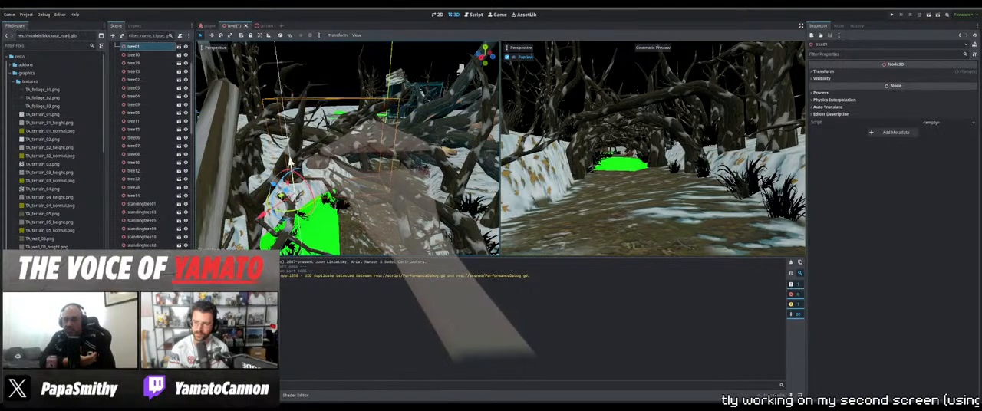
left_click_drag(291, 164, 291, 165)
middle_click_drag(401, 180, 355, 196)
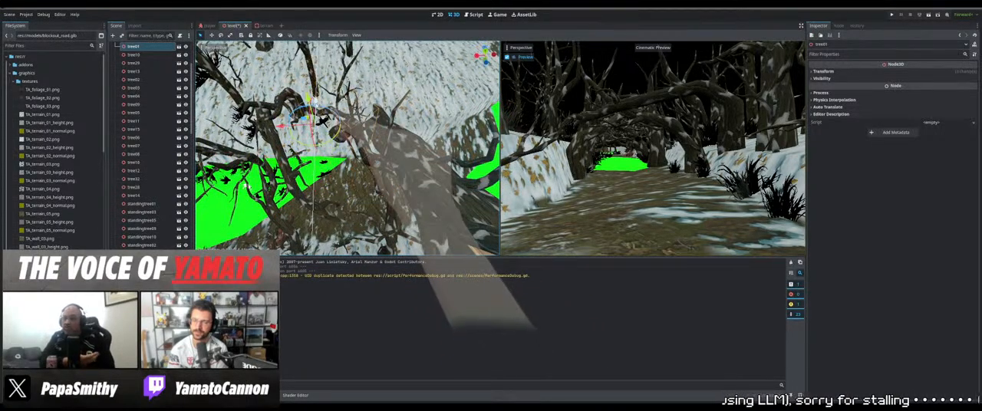
middle_click_drag(299, 172, 310, 138)
scroll(307, 141, "up", 2)
Select tree01 together with its neighbouring object and raise both above the snowy bank
left_click(308, 140, "shift")
left_click_drag(248, 197, 271, 198)
middle_click_drag(390, 242, 381, 232)
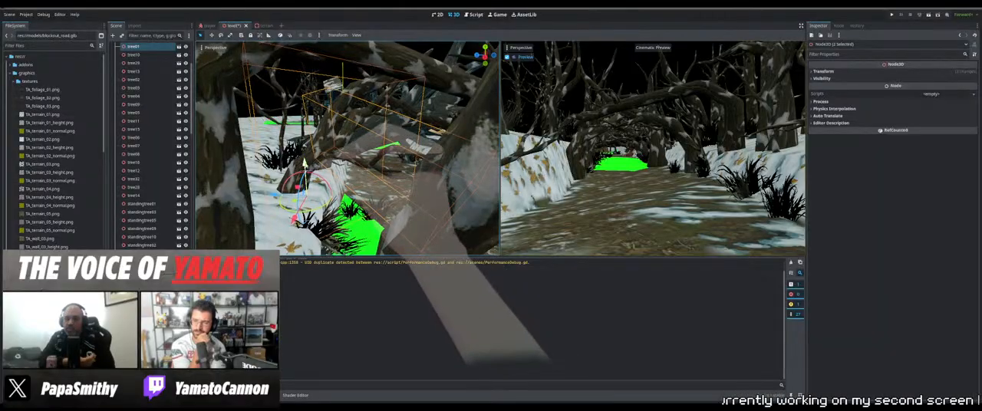
left_click_drag(304, 155, 302, 109)
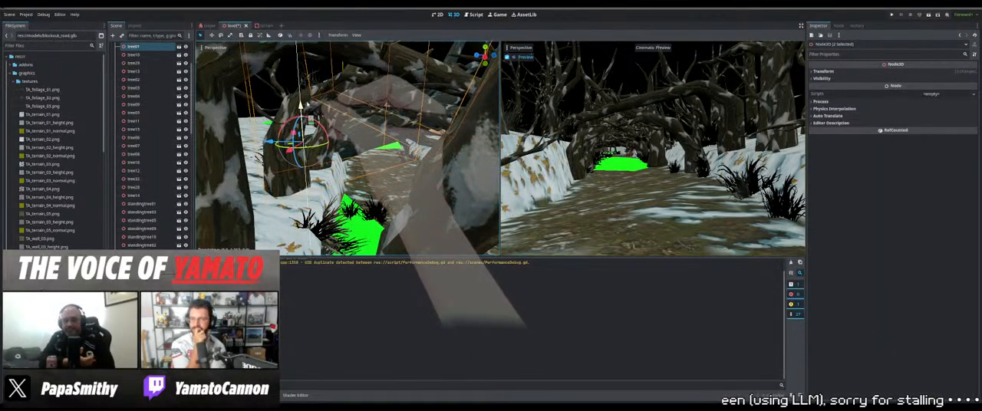
Shift the two selected objects slightly sideways and fine-tune their height so they sit properly on the bank
middle_click_drag(385, 159, 433, 232)
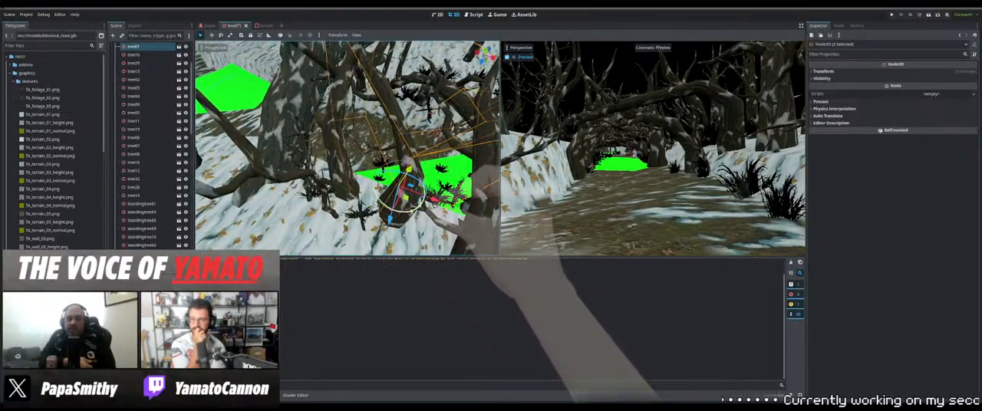
left_click_drag(412, 214, 400, 214)
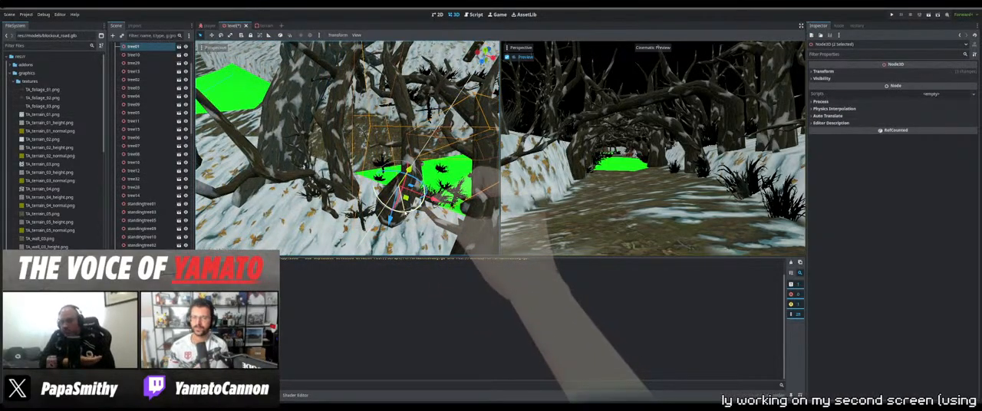
middle_click_drag(405, 214, 364, 93)
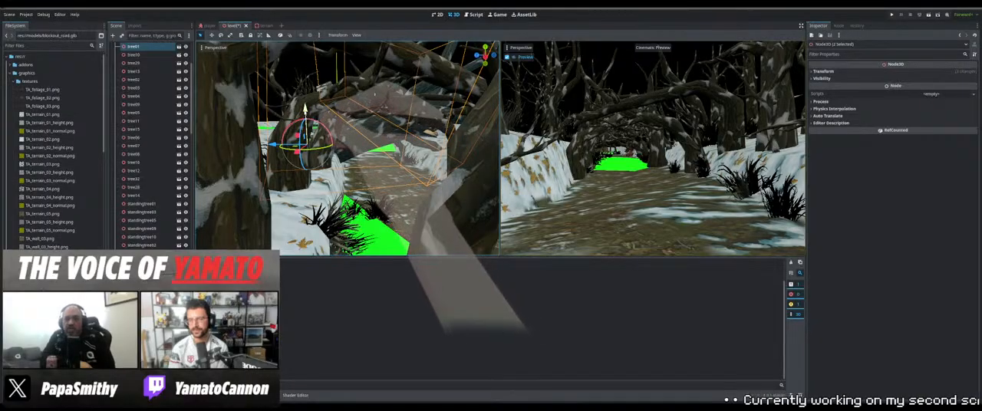
left_click_drag(305, 109, 305, 113)
middle_click_drag(399, 150, 337, 153)
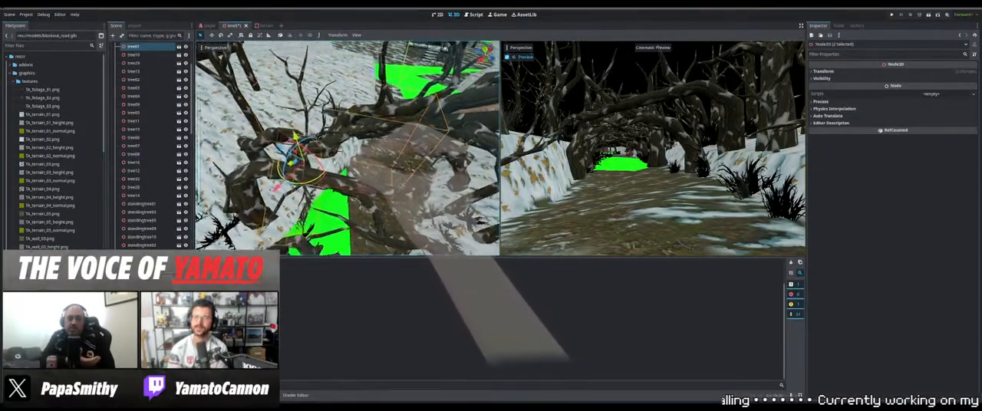
middle_click_drag(354, 154, 403, 177)
Select the single tree on the snowy slope behind the green patch and reposition it beside the path
left_click(349, 192)
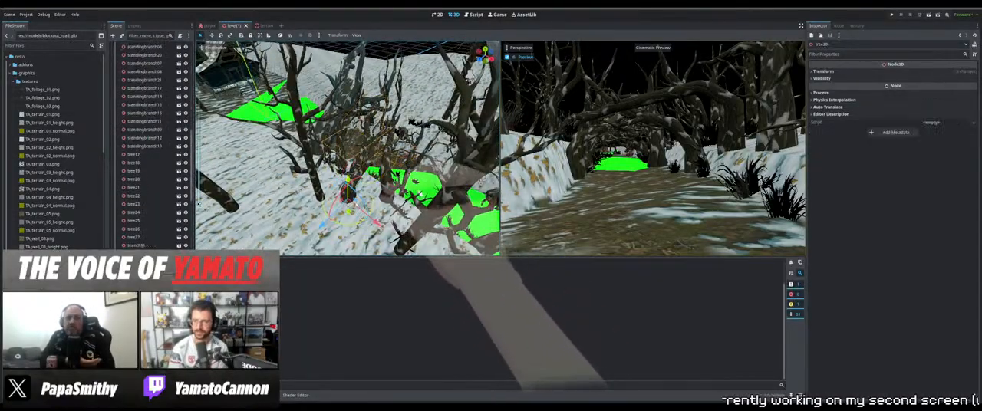
mouse_move(348, 191)
left_mouse_down()
mouse_move(332, 194)
mouse_move(363, 191)
left_mouse_up()
middle_click_drag(368, 188, 370, 167)
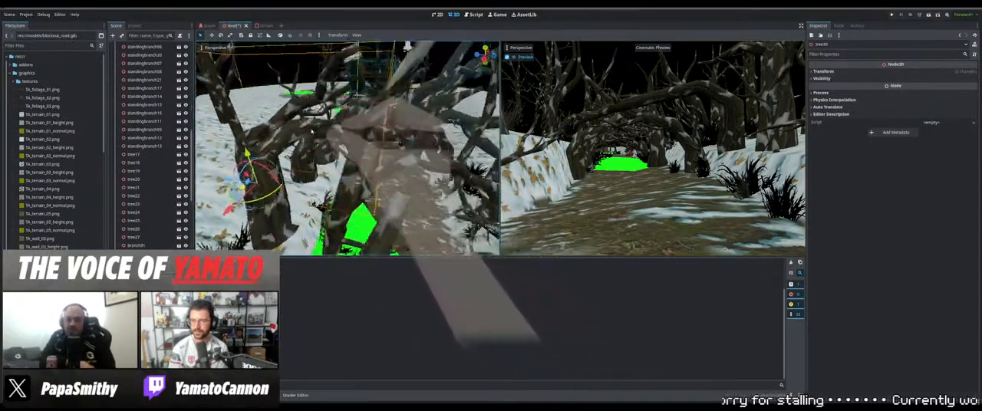
left_click_drag(269, 113, 287, 170)
middle_click_drag(287, 171, 308, 173)
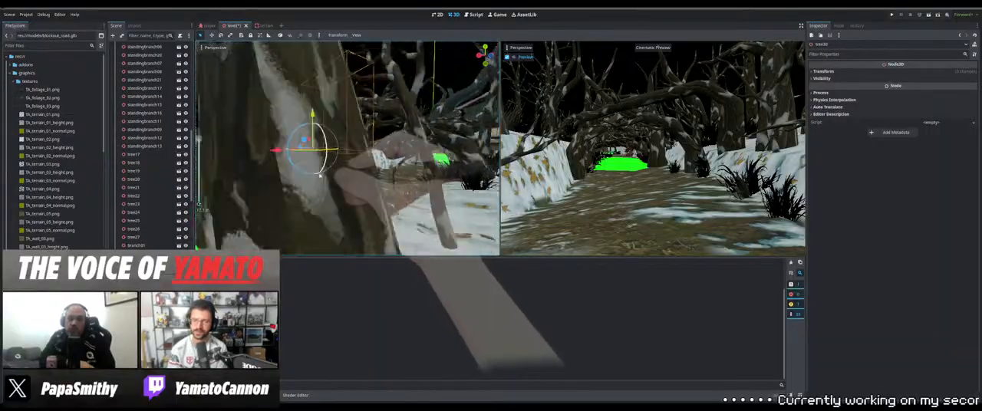
middle_click_drag(330, 198, 465, 69)
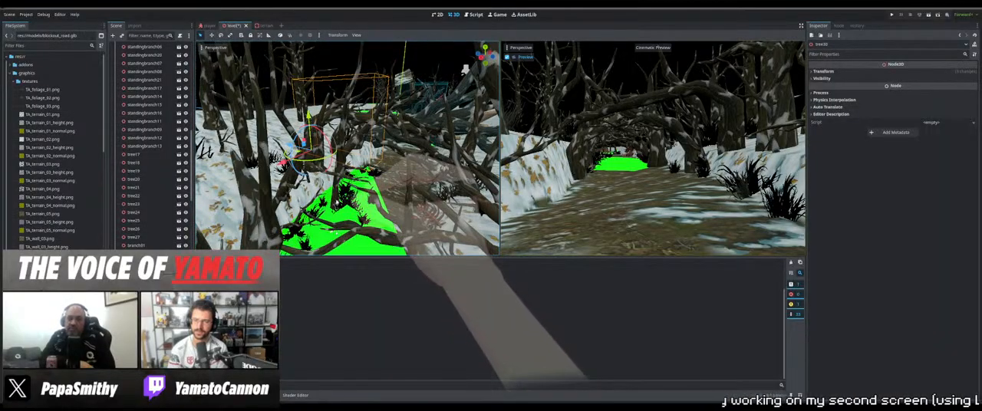
Select the cluster of foliage clumps and small objects on the green patch, including foliage08, together with tree06
left_click(336, 202)
mouse_move(336, 202)
middle_mouse_down()
mouse_move(345, 223)
mouse_move(360, 219)
mouse_move(337, 184)
mouse_move(349, 196)
middle_mouse_up()
scroll(337, 184, "up", 4)
left_click_drag(426, 224, 286, 150)
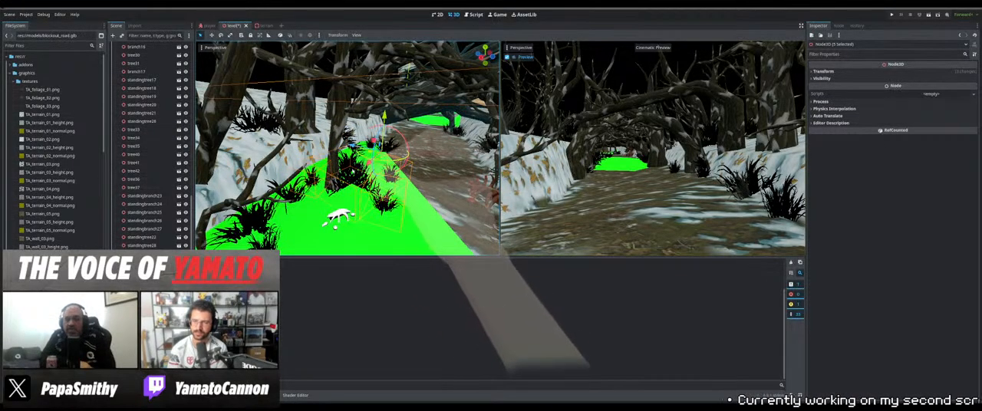
left_click(353, 146)
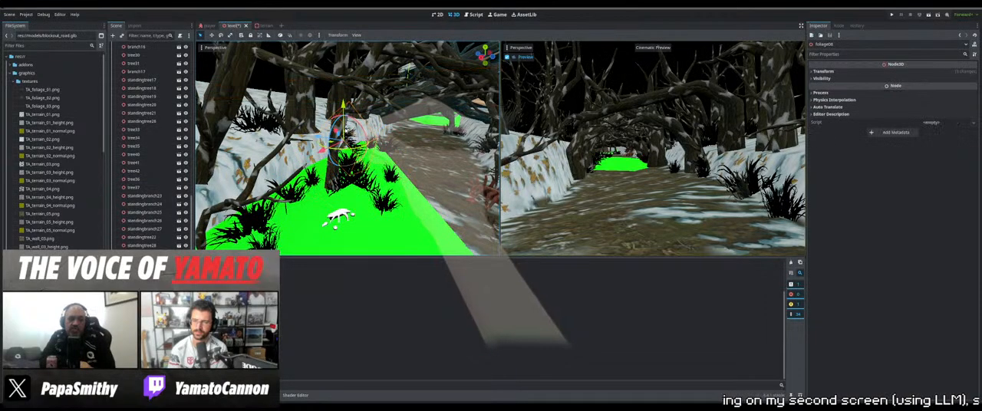
left_click_drag(426, 230, 372, 198)
left_click_drag(272, 142, 270, 141)
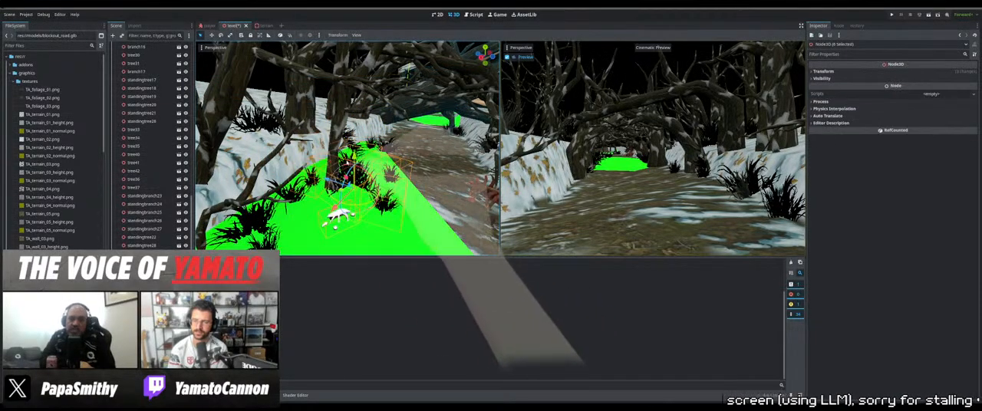
left_click(332, 144, "shift")
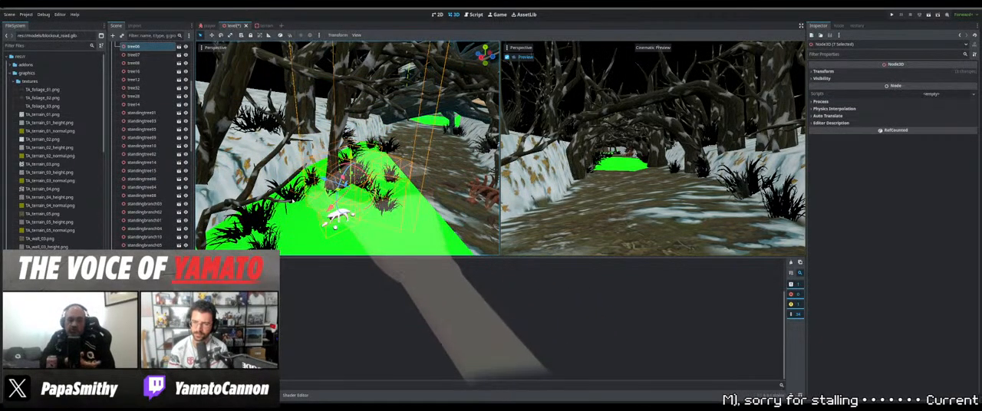
Move the selected foliage and tree06 group off the green patch onto the snowy bank and raise it
left_click_drag(334, 182, 283, 166)
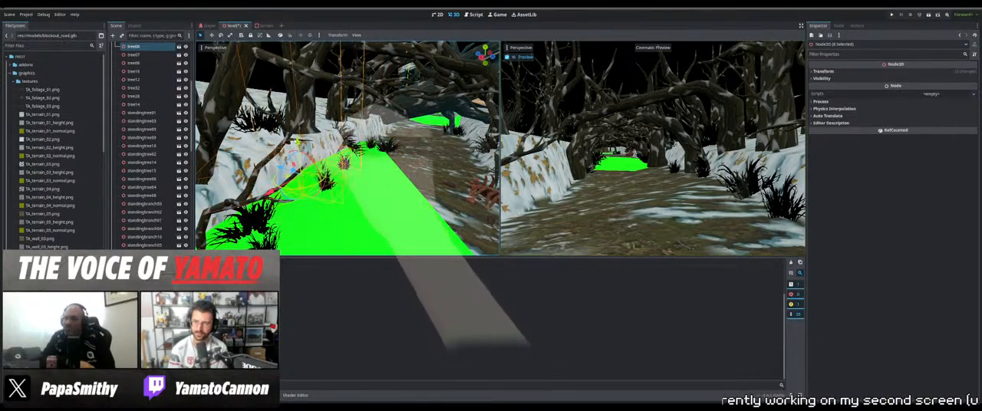
left_click_drag(296, 142, 293, 104)
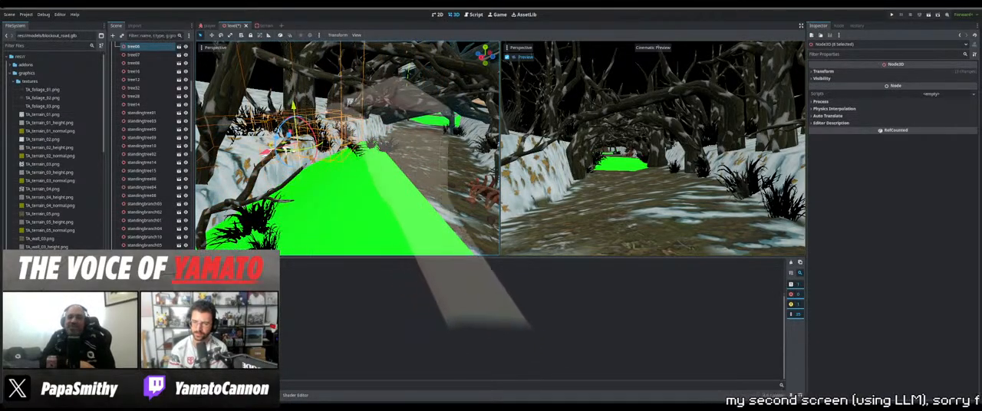
middle_click_drag(298, 112, 309, 153)
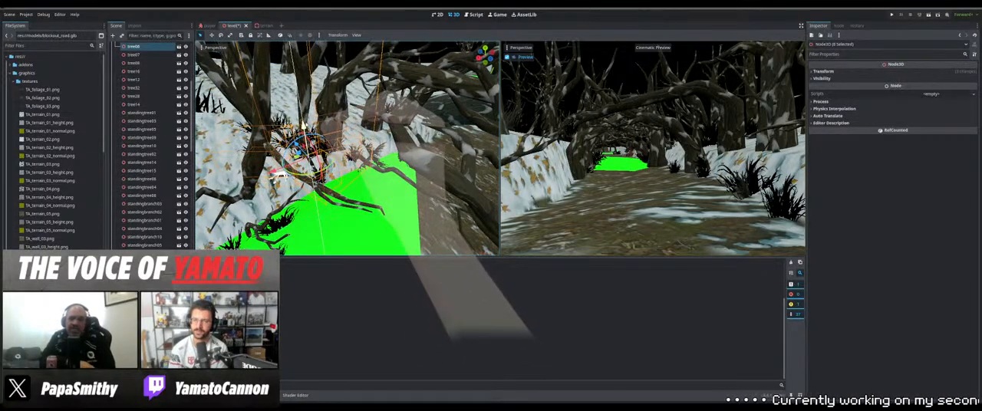
left_click_drag(303, 126, 302, 118)
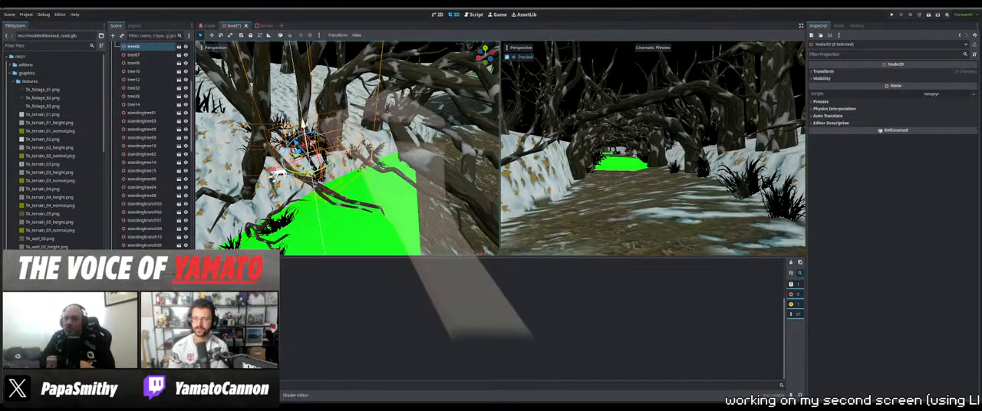
middle_click_drag(302, 118, 362, 197)
Fine-tune the position of the selected foliage and tree06 group so it rests on the snowy bank
scroll(375, 144, "up", 2)
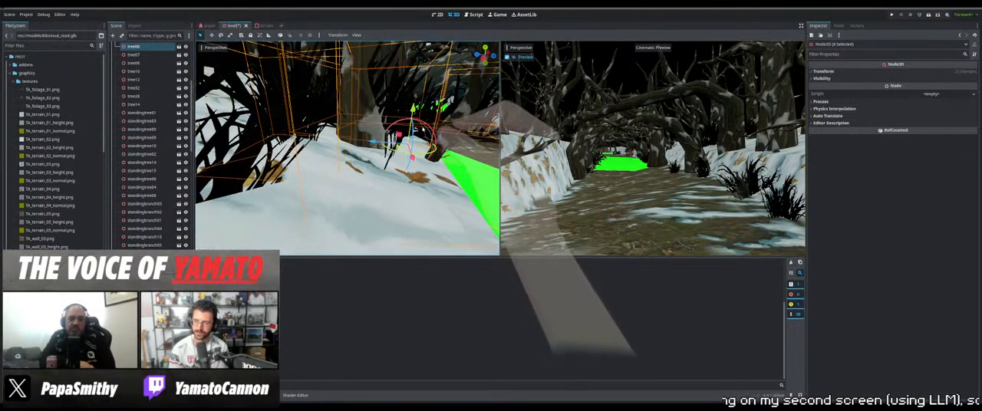
mouse_move(424, 123)
left_mouse_down()
mouse_move(434, 136)
mouse_move(412, 120)
left_mouse_up()
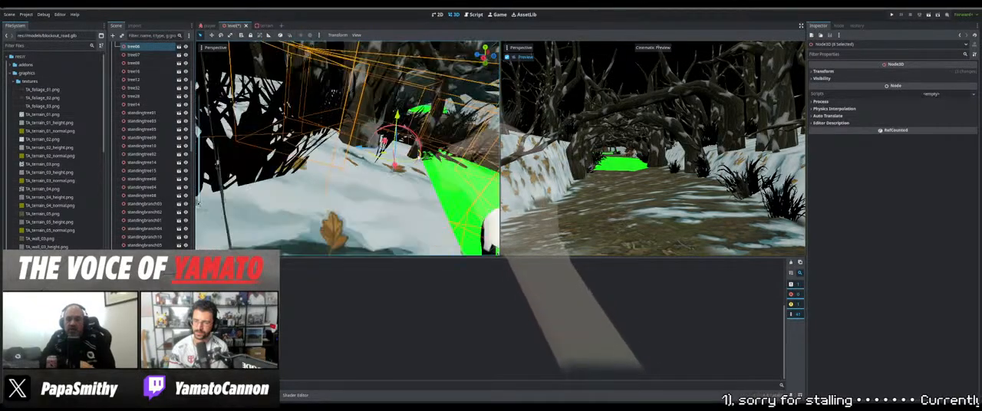
scroll(410, 127, "down", 5)
middle_click_drag(410, 126, 322, 194)
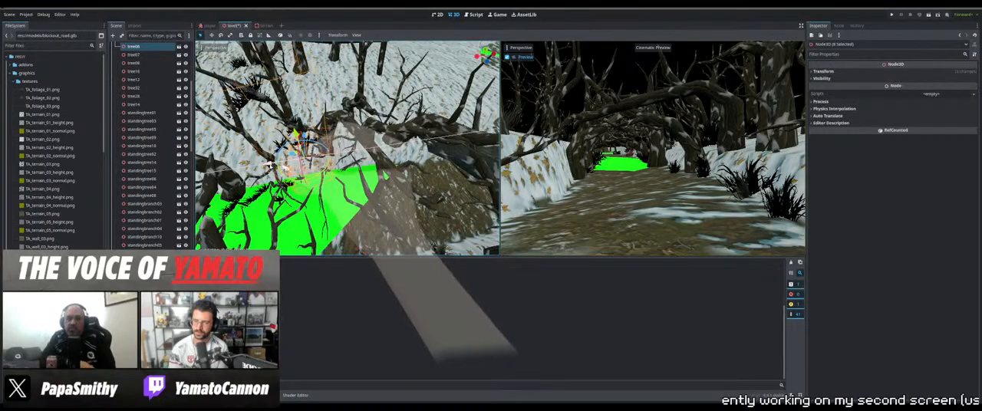
left_click_drag(265, 163, 264, 163)
middle_click_drag(270, 165, 338, 195)
scroll(317, 173, "up", 5)
Select branch14 alone and shift it sideways along the snowy bank above the green patch
left_click(365, 197)
left_click_drag(276, 159, 257, 155)
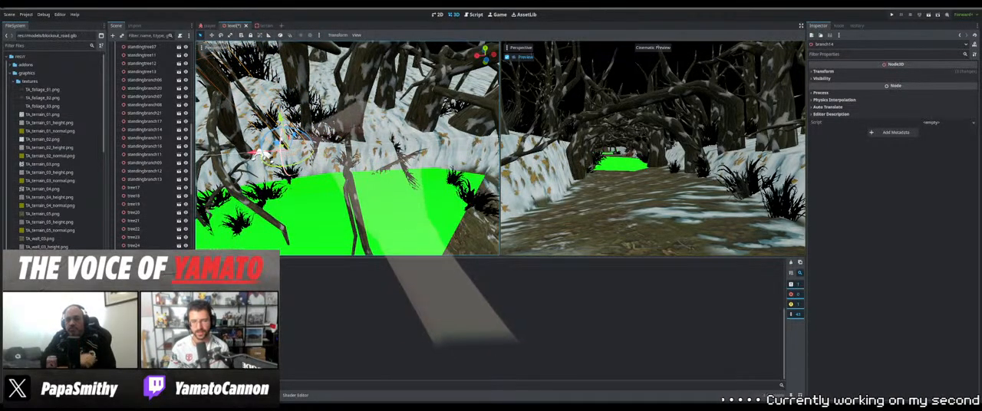
middle_click_drag(260, 156, 285, 178)
Select tree06 alone and adjust it, and reposition branch05 beside it on the snowy bank
left_click(301, 147)
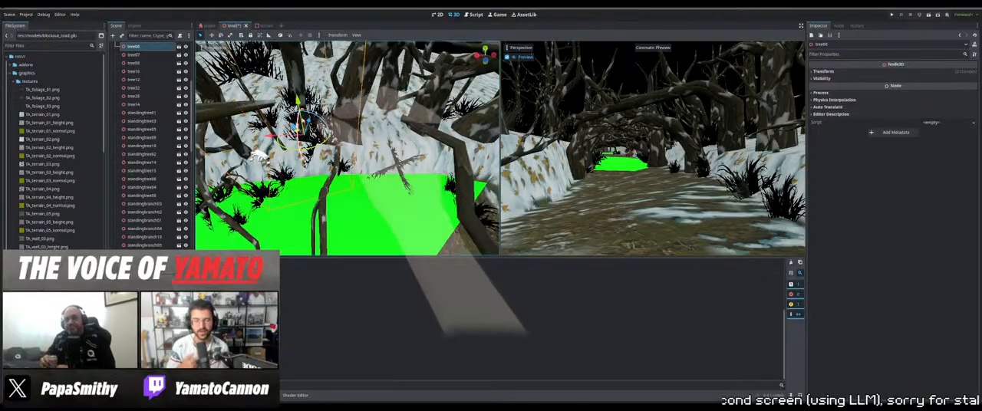
middle_click_drag(301, 148, 371, 100)
left_click(343, 173)
middle_click_drag(338, 178, 282, 168)
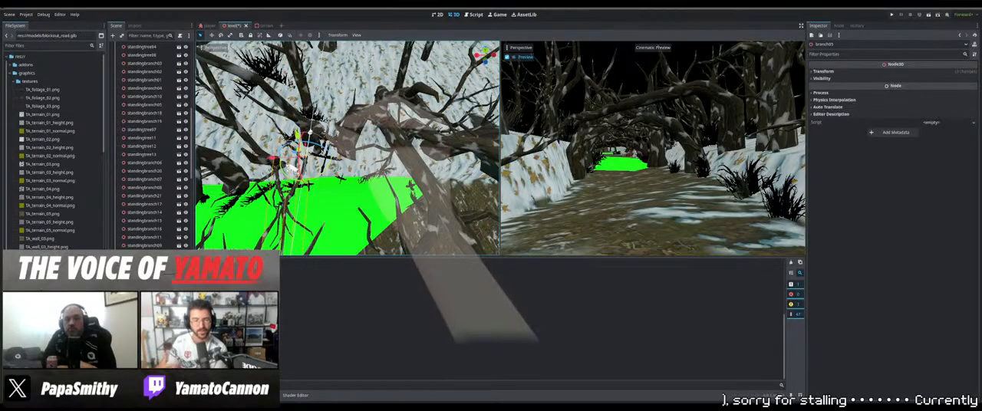
Adjust the position of branch05 on the snowy bank beside the green patch
middle_click_drag(291, 168, 335, 159)
scroll(316, 119, "up", 3)
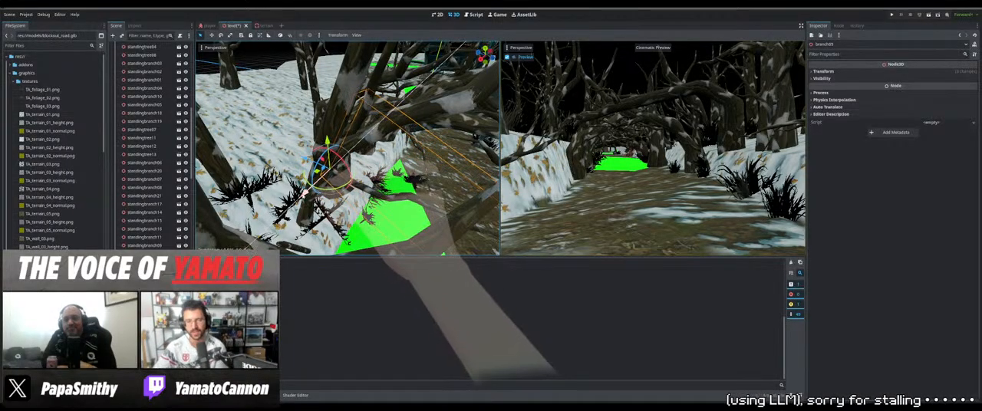
left_click_drag(306, 192, 309, 188)
middle_click_drag(309, 188, 265, 107)
Select foliage07 at the snowy bank's edge and reposition it beside the green patch
left_click(325, 177)
middle_click_drag(325, 176, 336, 154)
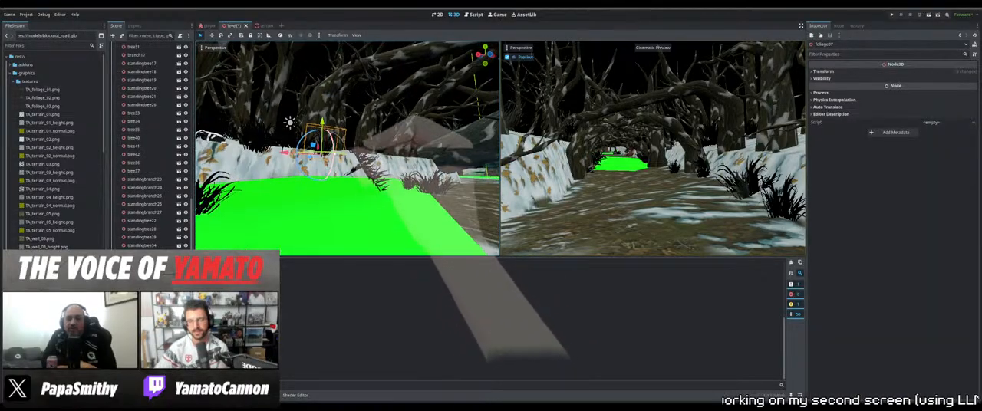
left_click_drag(323, 160, 324, 174)
middle_click_drag(323, 174, 291, 170)
Reposition foliage10, foliage11 and foliage21 one at a time along the edge between the snowy bank and the green patch
left_click(290, 144)
middle_click_drag(289, 145, 333, 152)
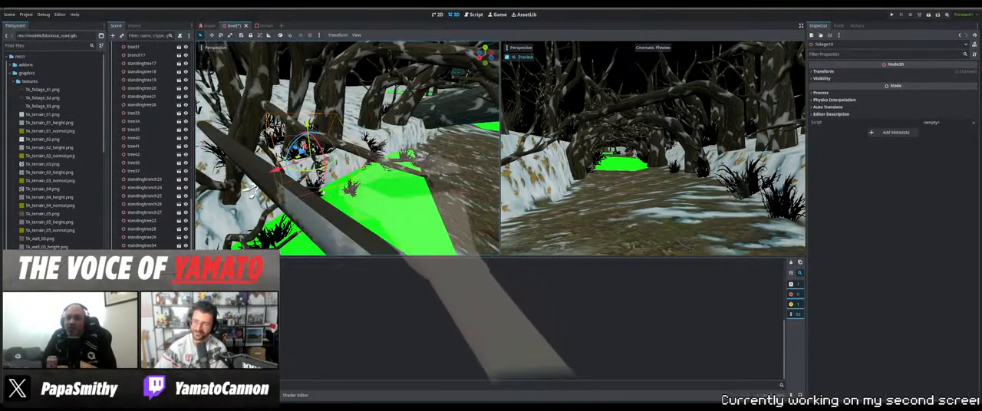
middle_click_drag(251, 191, 245, 176)
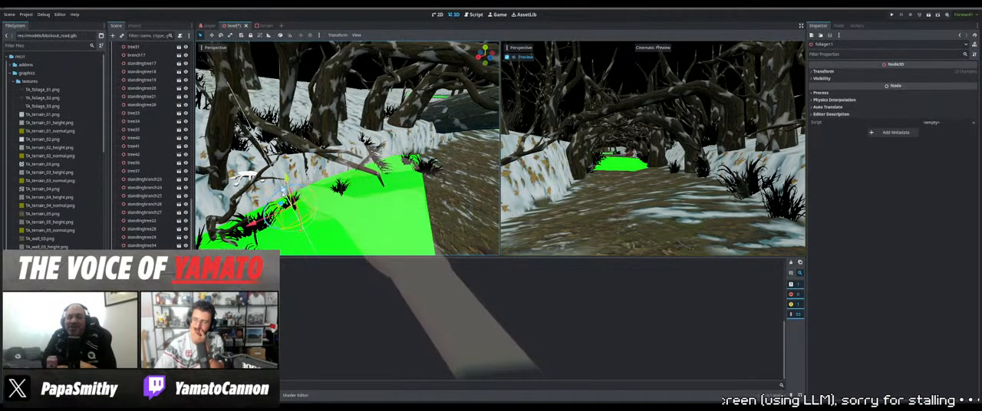
left_click_drag(283, 192, 287, 199)
middle_click_drag(307, 196, 377, 195)
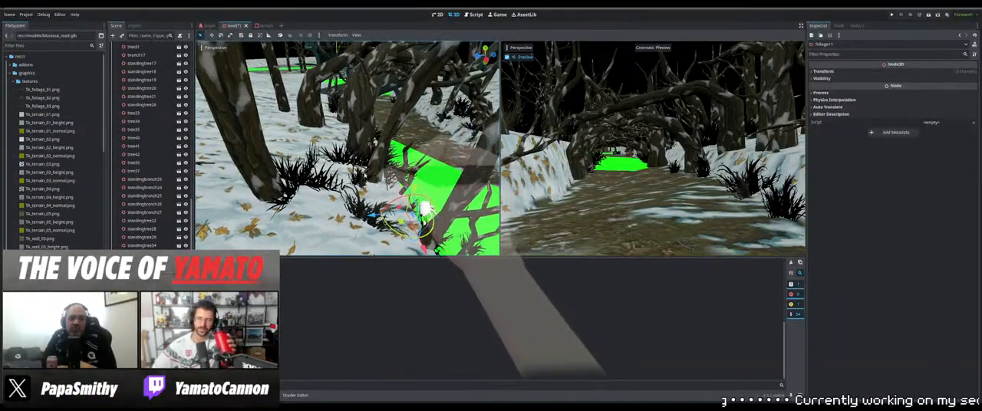
left_click(374, 208)
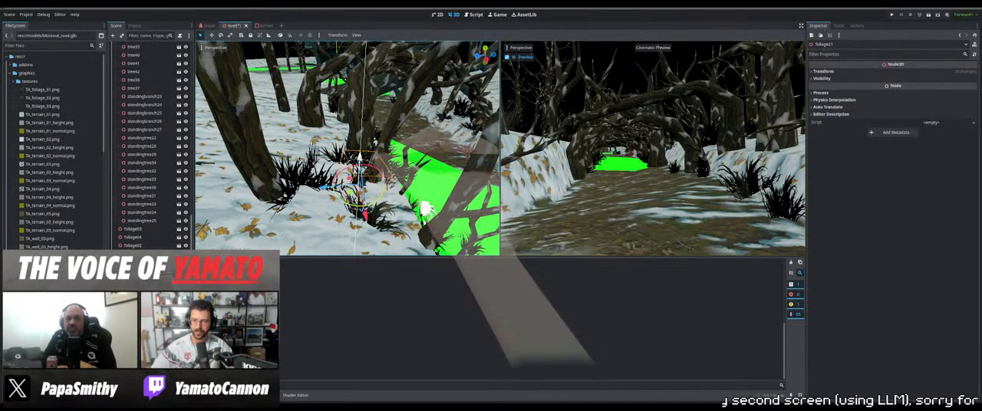
middle_click_drag(426, 207, 436, 171)
Select tree24 and shift it along the snowy bank beside the green patch
left_click(445, 182)
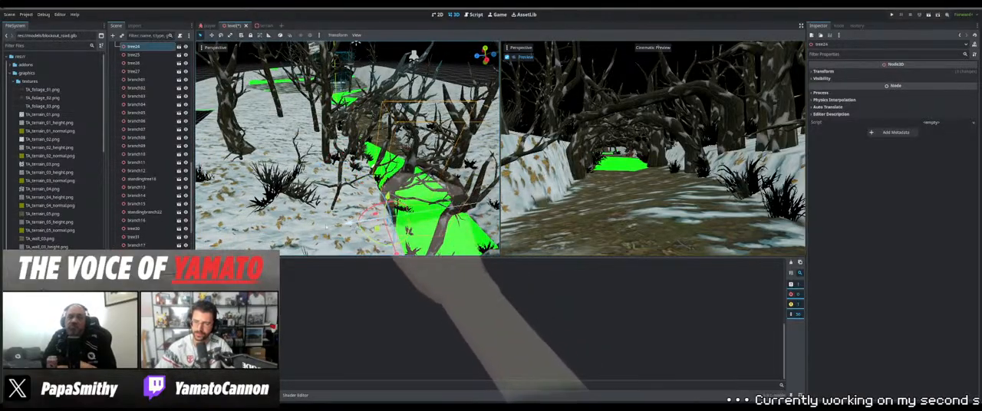
middle_click_drag(326, 227, 284, 218)
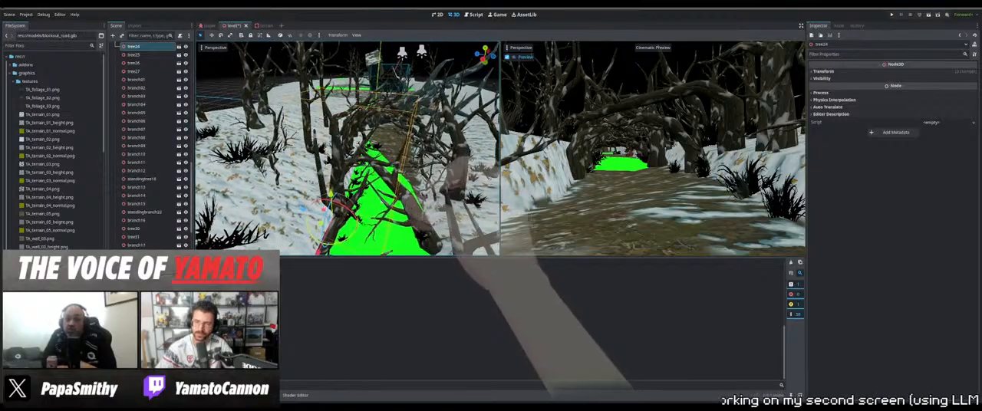
middle_click_drag(338, 201, 386, 184)
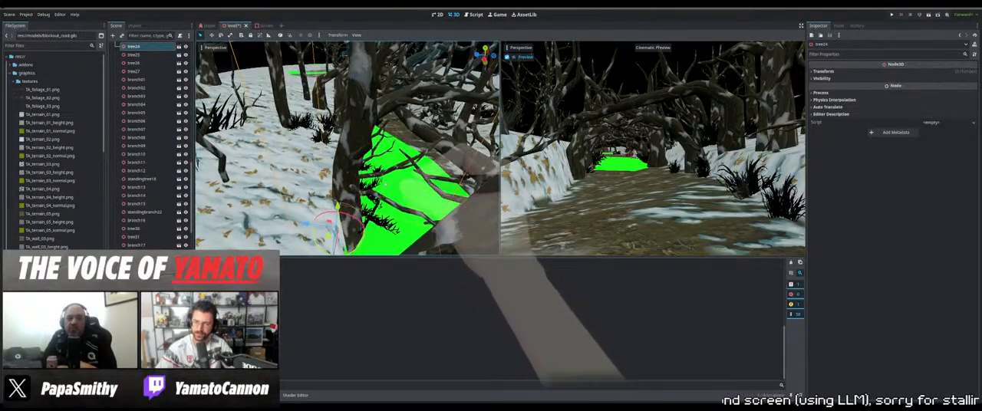
Add branch02 and branch03 to the tree24 selection, move the group toward the snowy bank and rotate it
left_click(375, 194, "shift")
left_click(376, 196, "shift")
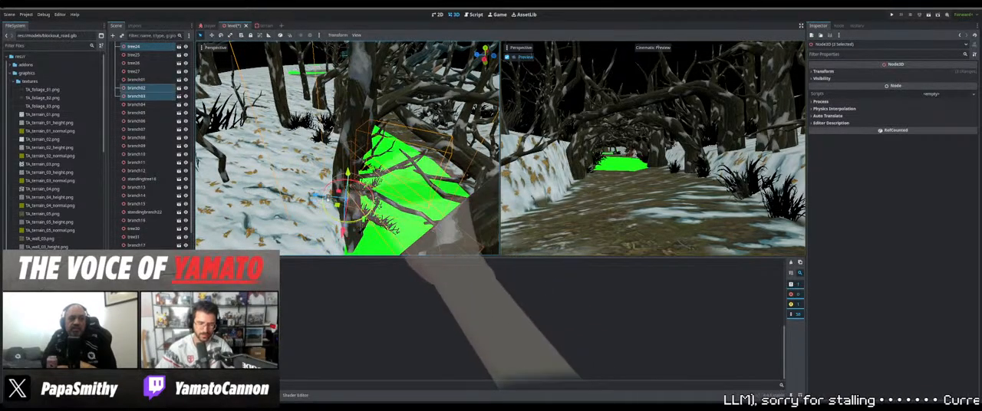
left_click_drag(316, 201, 201, 184)
key("f")
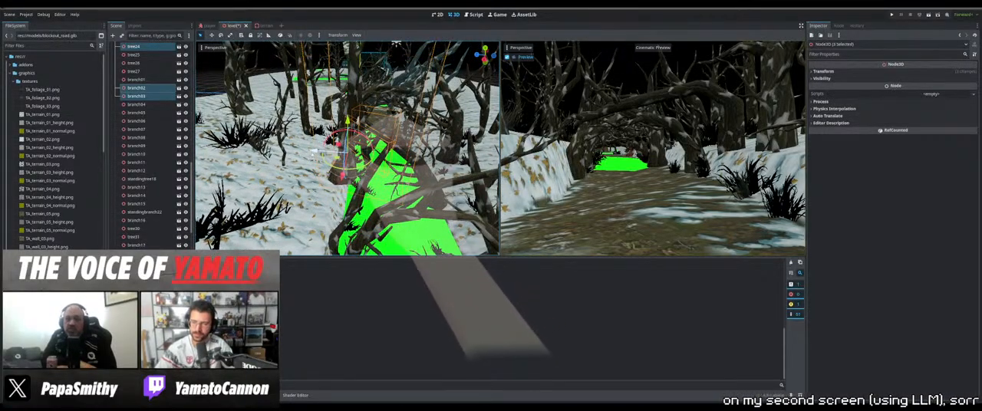
left_click_drag(315, 150, 295, 153)
middle_click_drag(297, 151, 366, 140)
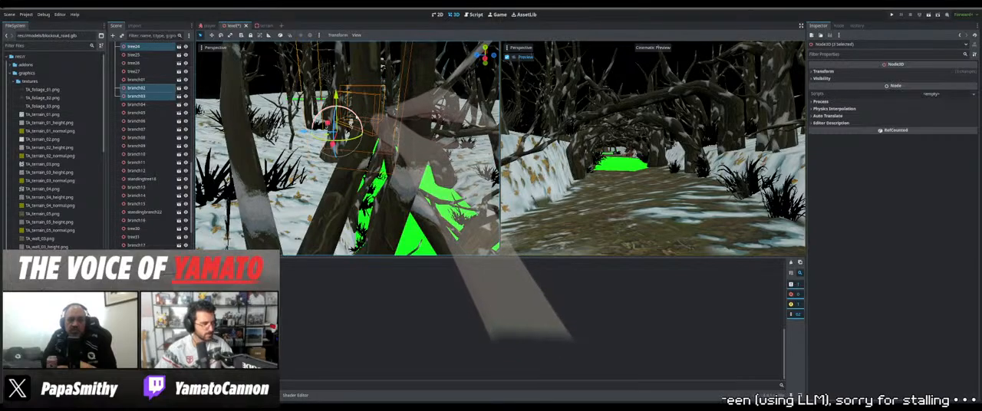
left_click_drag(354, 121, 360, 125)
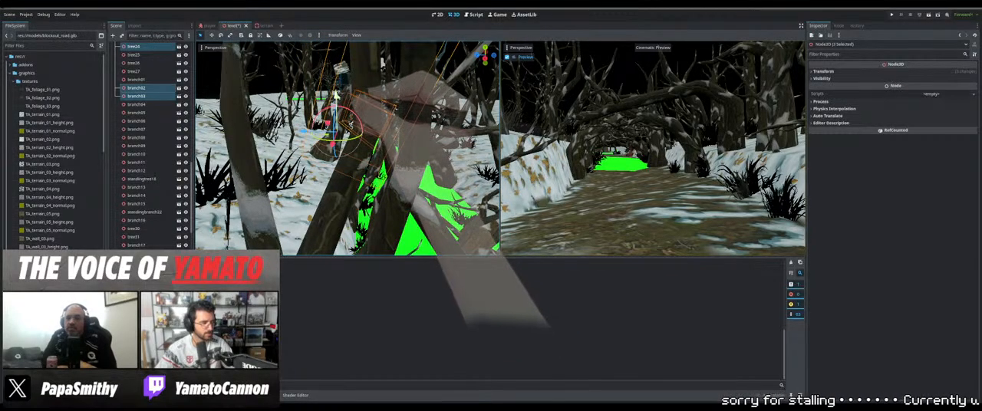
Select tree27 together with branch04 and shift the pair sideways over the green patch
middle_click_drag(347, 122, 383, 193)
scroll(383, 193, "up", 6)
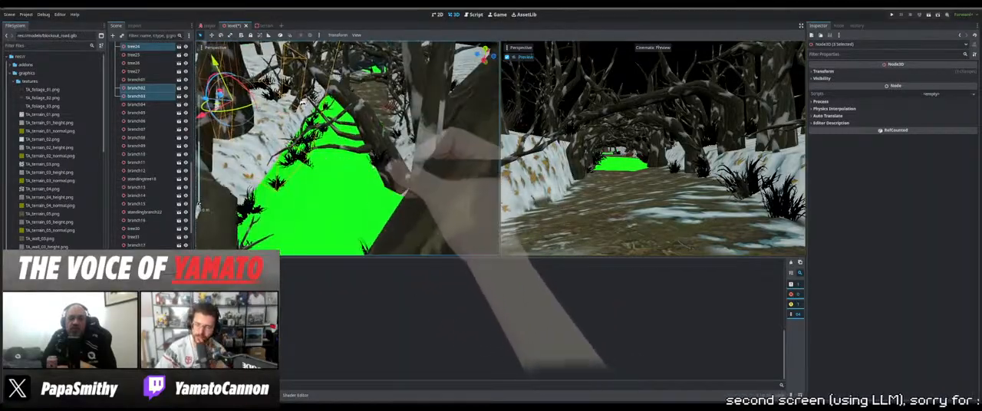
left_click(390, 177)
middle_click_drag(376, 132, 369, 165)
left_click(370, 167)
left_click(364, 171, "shift")
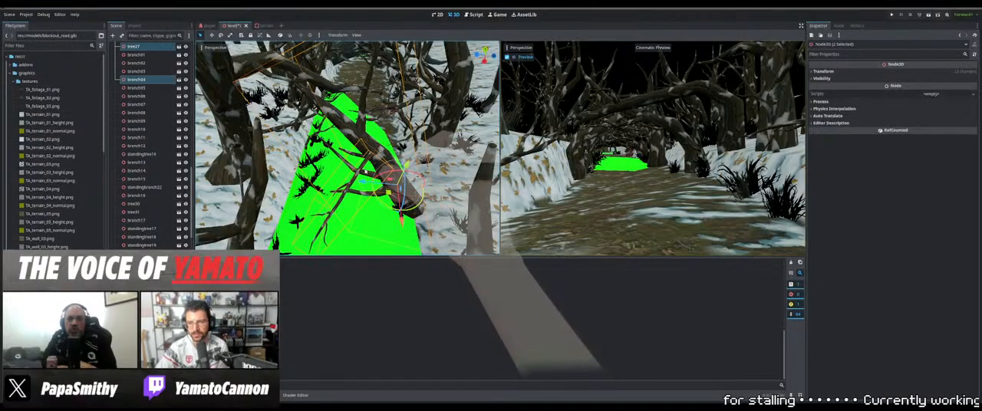
mouse_move(358, 180)
left_mouse_down()
mouse_move(392, 184)
mouse_move(354, 180)
left_mouse_up()
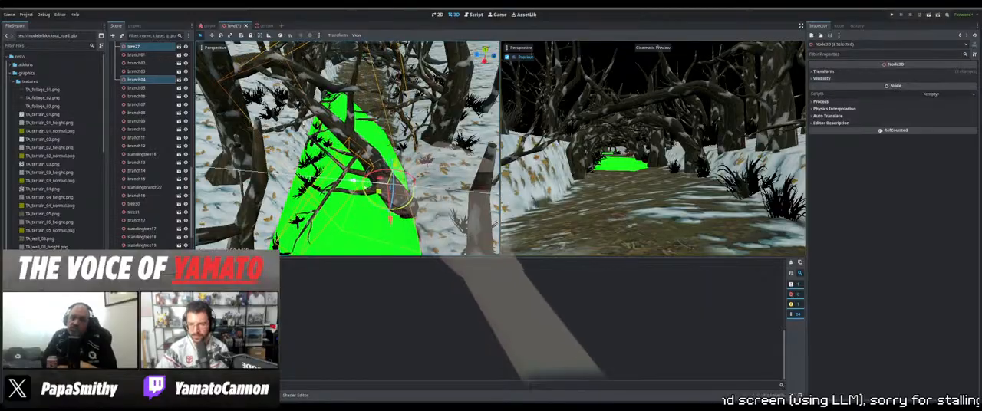
middle_click_drag(355, 181, 402, 114)
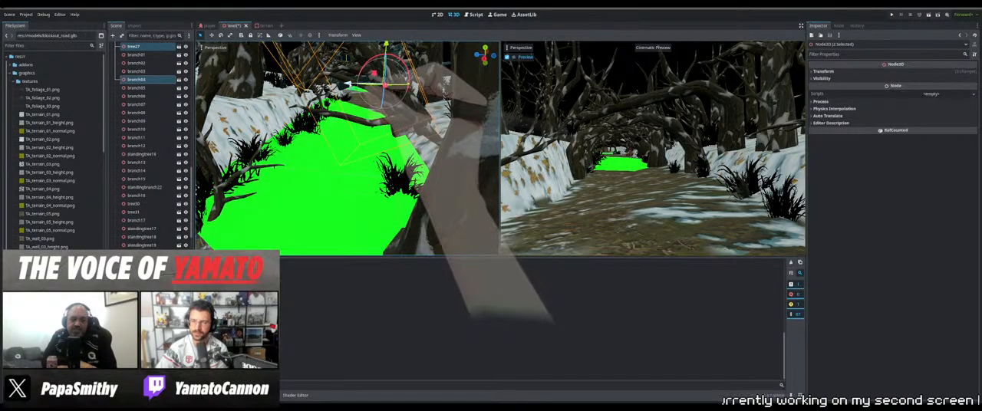
mouse_move(374, 83)
middle_mouse_down()
mouse_move(358, 115)
mouse_move(292, 106)
mouse_move(368, 96)
middle_mouse_up()
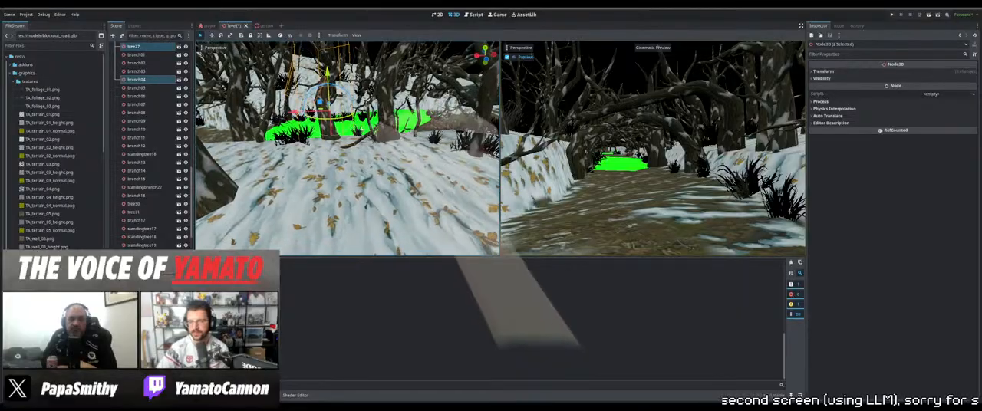
Select tree11 beside the path and save the level scene
middle_click_drag(351, 172, 454, 190)
left_click(399, 178)
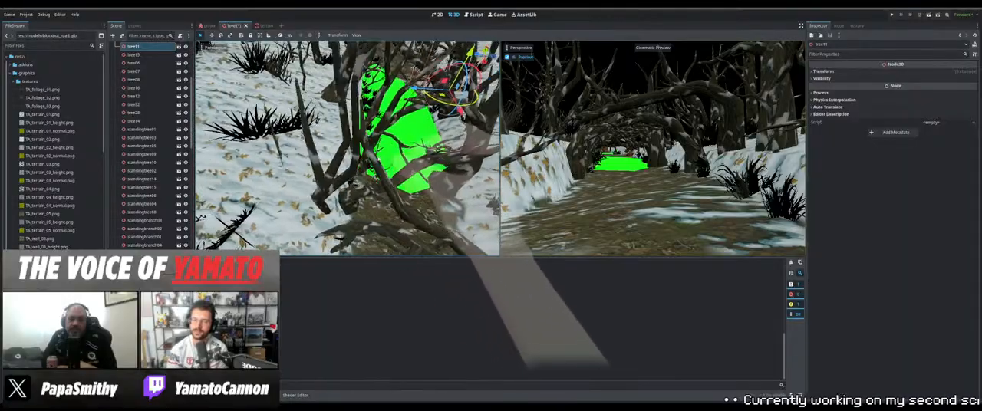
middle_click_drag(383, 153, 359, 178)
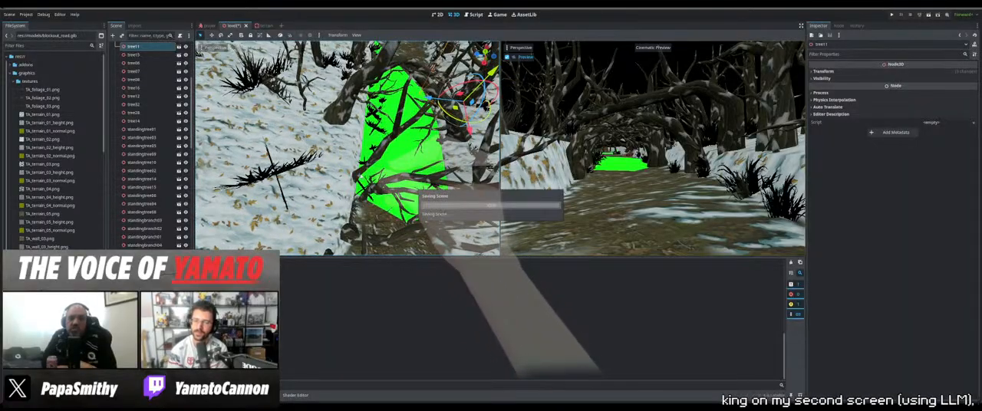
Select foliage24 at the green patch's edge and rotate it
left_click(409, 129)
middle_click_drag(410, 129, 371, 86)
left_click(361, 151)
left_click(357, 142)
scroll(363, 112, "up", 5)
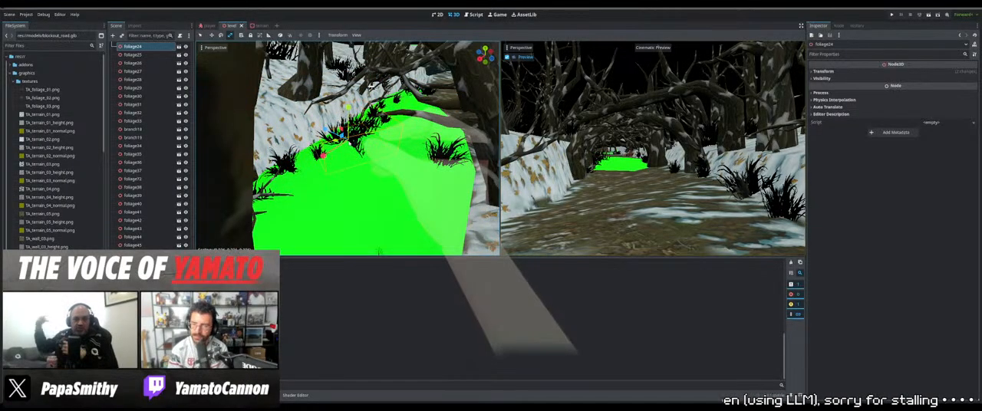
key("q")
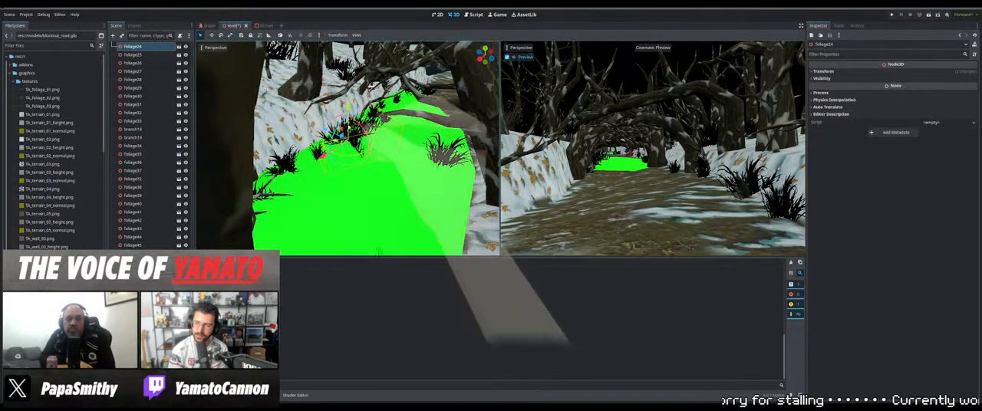
left_click_drag(369, 136, 377, 149)
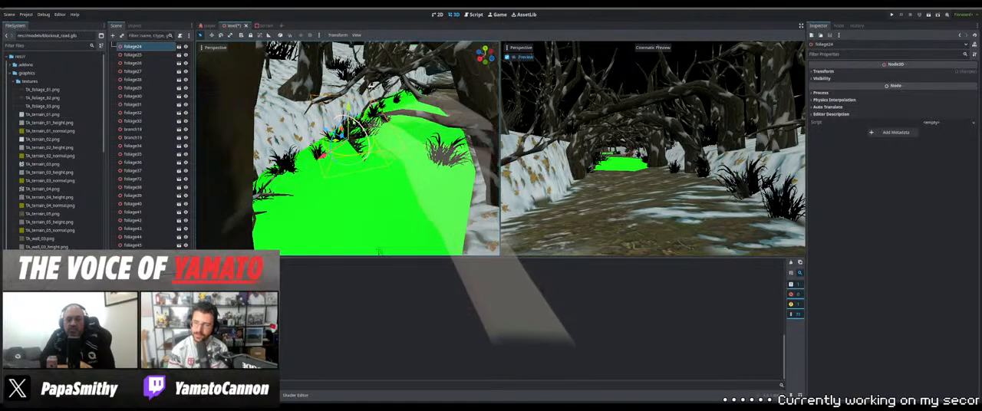
Raise foliage24, shift it onto the snowy bank and adjust its height to the ground
left_click_drag(348, 108, 348, 90)
left_click_drag(328, 135, 309, 142)
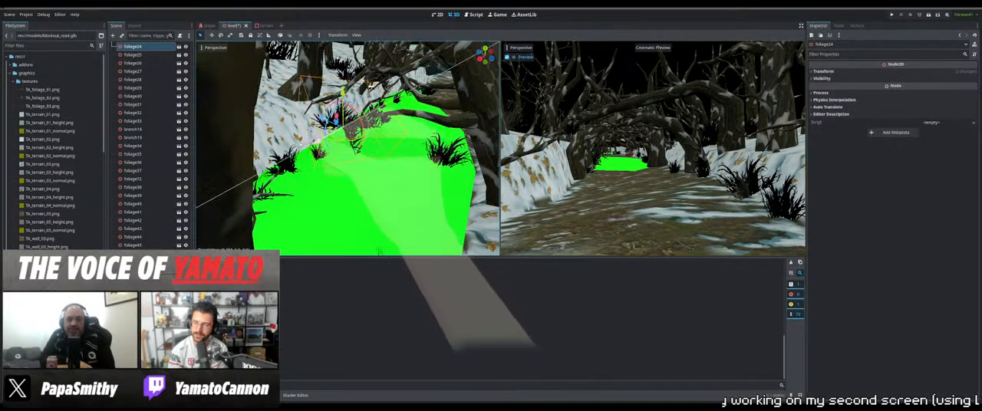
left_click_drag(327, 97, 287, 87)
middle_click_drag(290, 91, 393, 114)
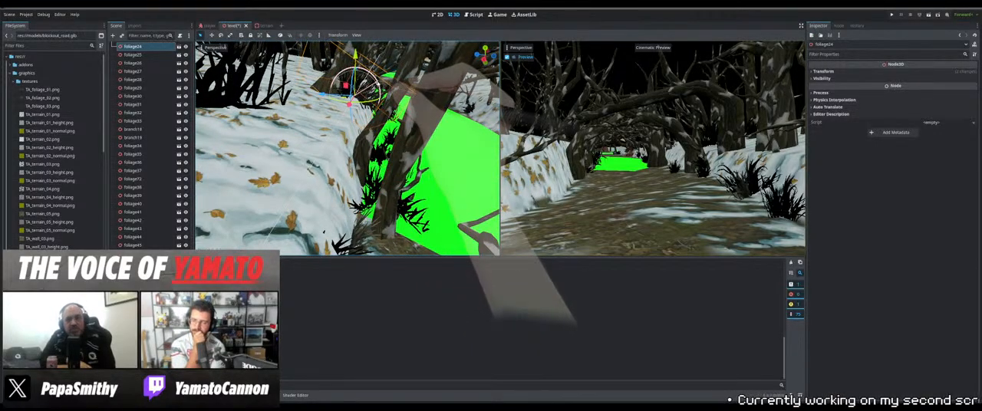
middle_click_drag(356, 59, 371, 100)
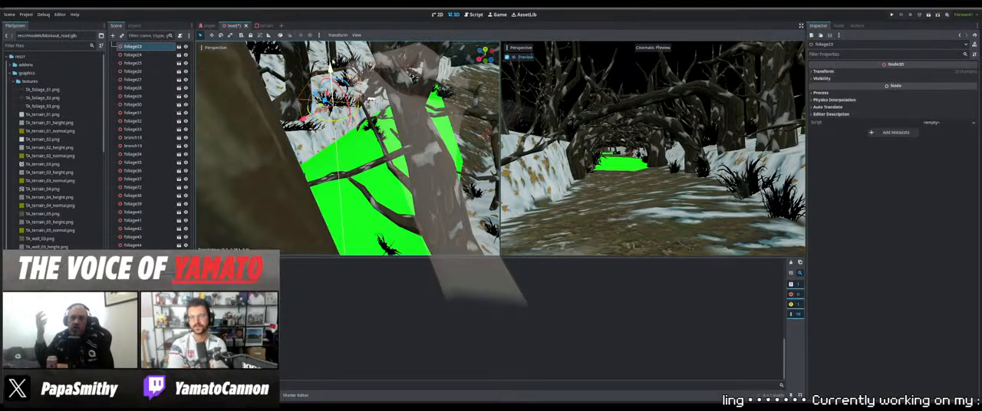
Adjust foliage23 and move foliage22 toward the snowy bank along the green patch's edge
middle_click_drag(334, 68, 385, 140)
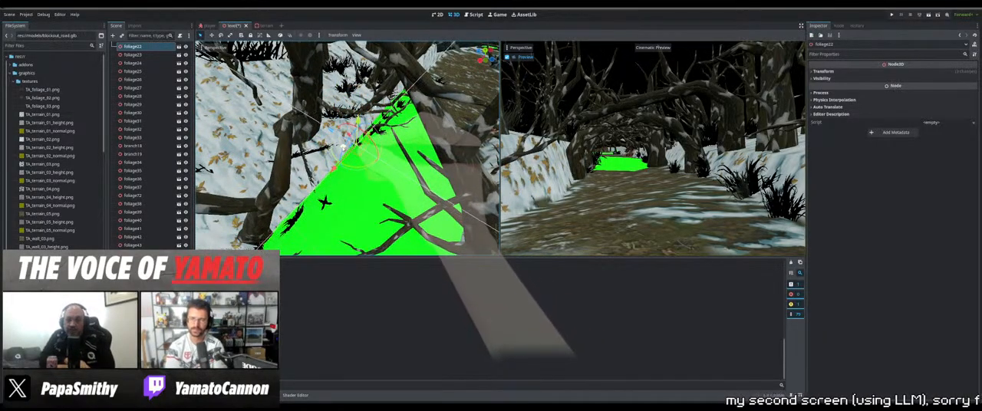
left_click_drag(343, 148, 340, 145)
middle_click_drag(341, 146, 376, 121)
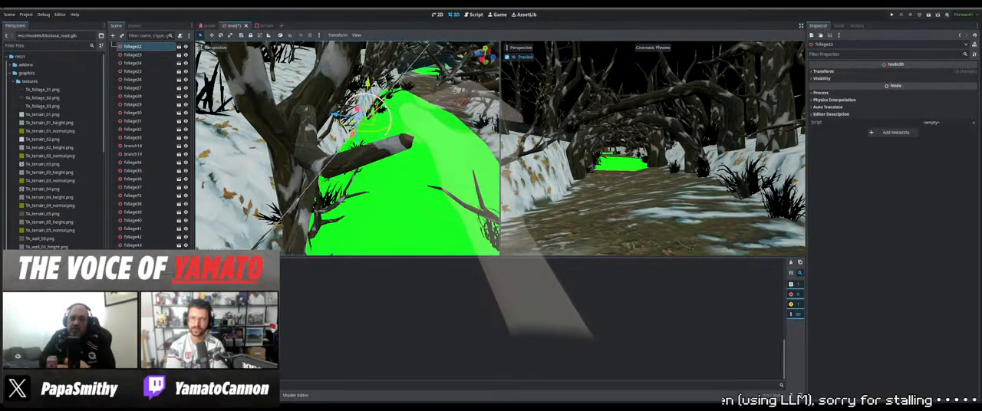
left_click_drag(353, 136, 358, 135)
middle_click_drag(357, 135, 349, 146)
Select foliage25 on the green patch and move it toward the snowy bank
left_click(313, 159)
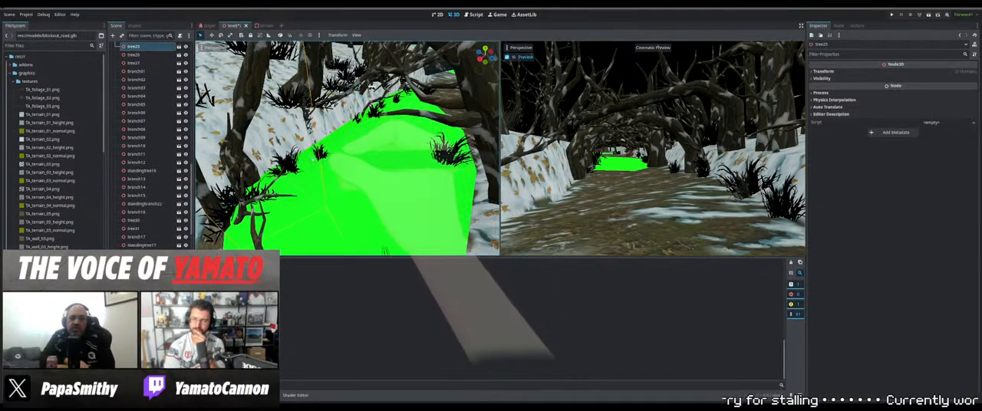
middle_click_drag(329, 159, 337, 166)
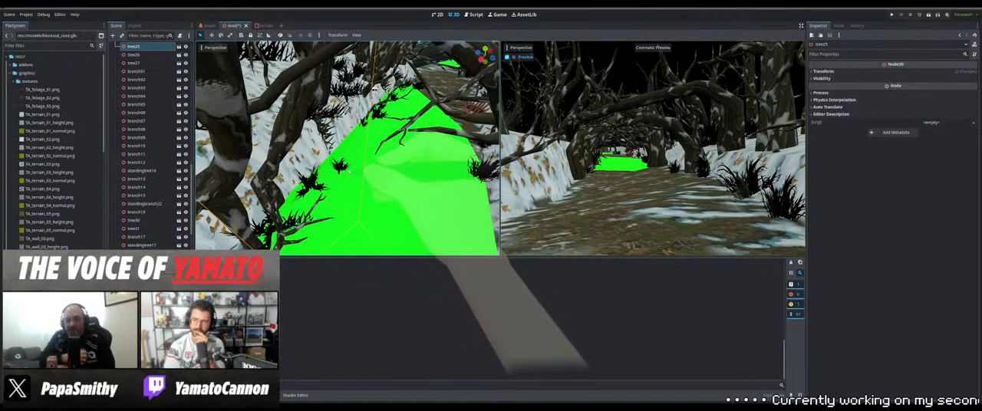
left_click(339, 164)
left_click_drag(330, 172, 343, 166)
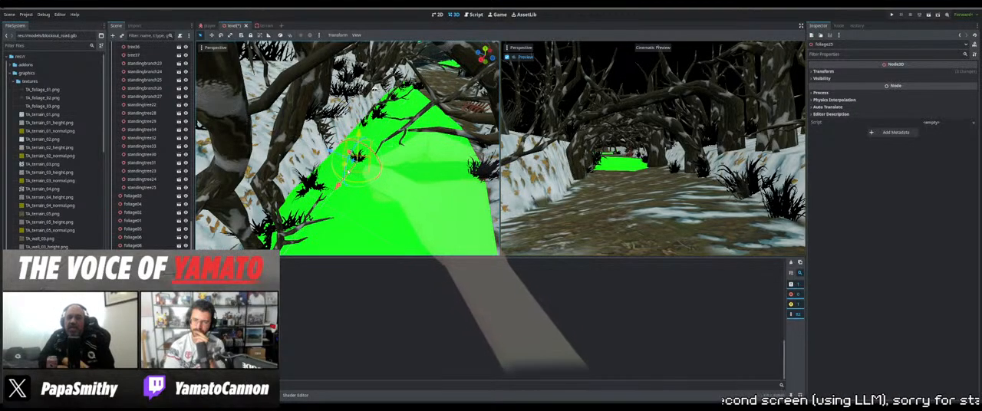
middle_click_drag(343, 166, 289, 168)
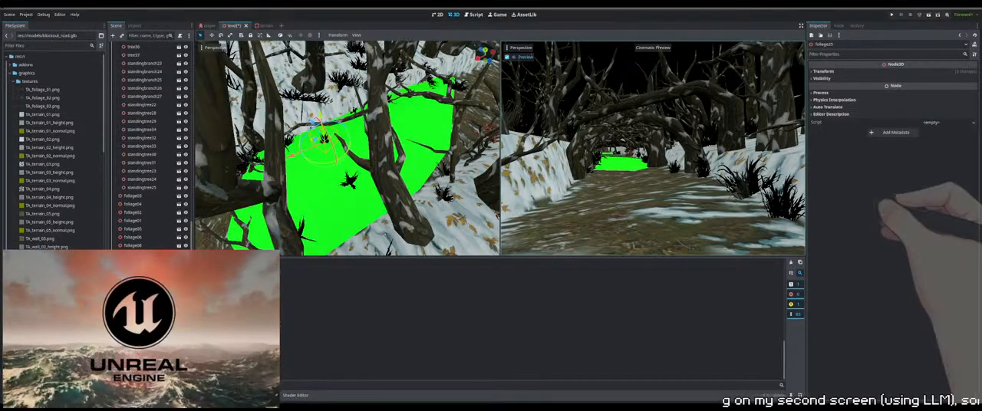
middle_click_drag(295, 129, 389, 159)
Select tree23 and reposition it on the snowy bank beside the green patch
left_click(394, 150)
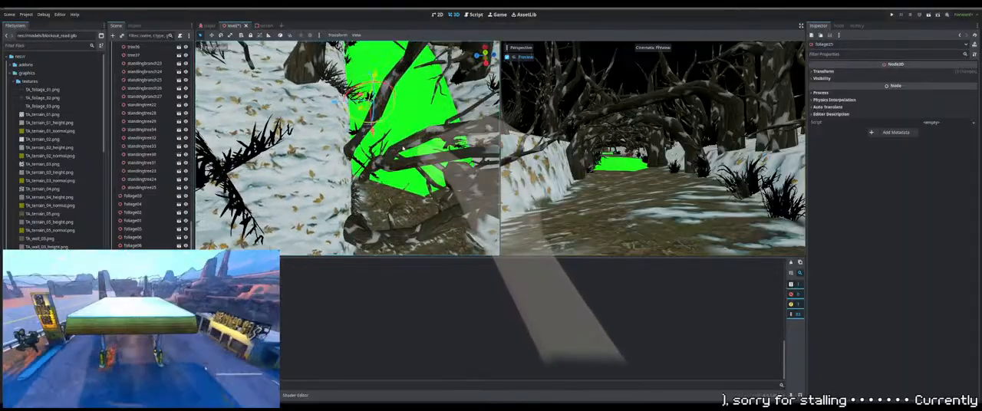
scroll(394, 150, "down", 4)
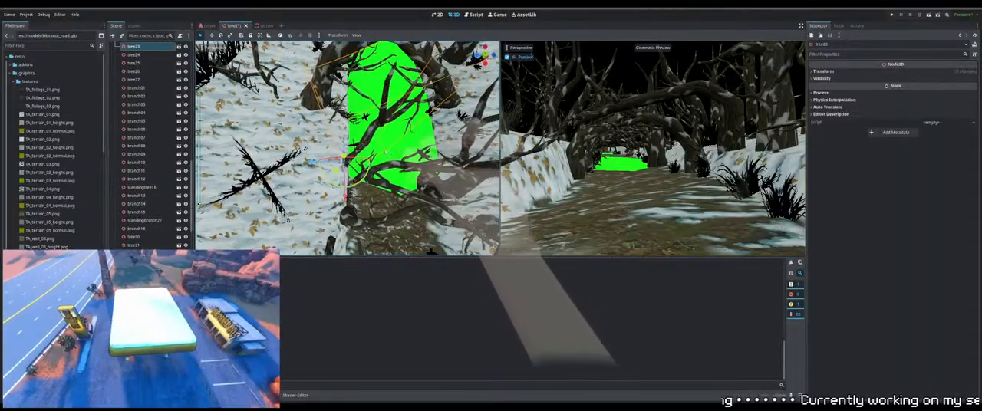
middle_click_drag(395, 149, 375, 153)
mouse_move(307, 151)
left_mouse_down()
mouse_move(285, 148)
mouse_move(306, 138)
left_mouse_up()
middle_click_drag(329, 159, 349, 157)
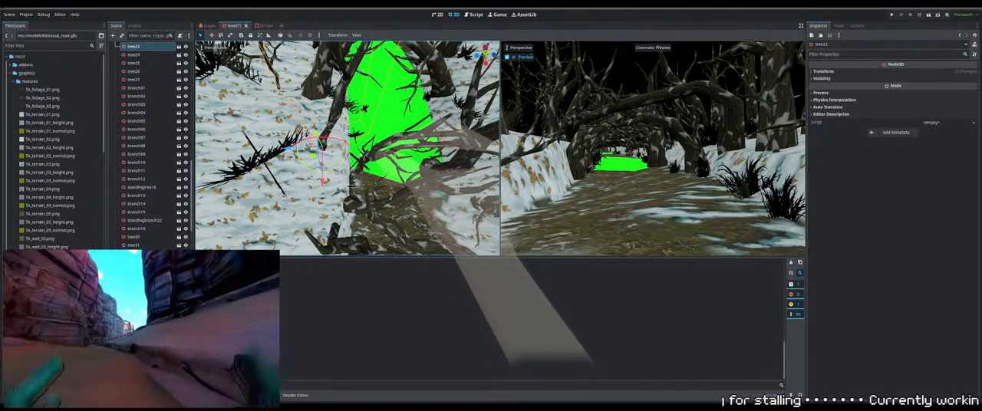
Fine-tune tree23's position and height on the snowy bank beside the green patch
middle_click_drag(426, 146, 444, 142)
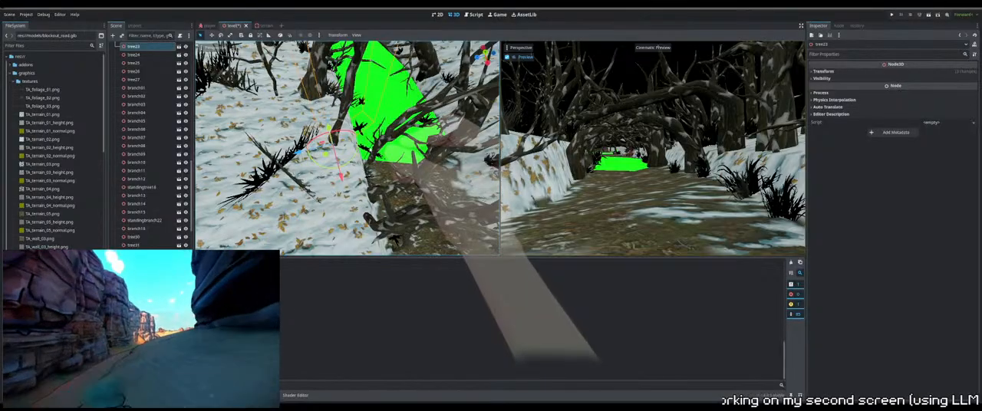
mouse_move(437, 150)
middle_mouse_down()
mouse_move(475, 163)
mouse_move(445, 137)
middle_mouse_up()
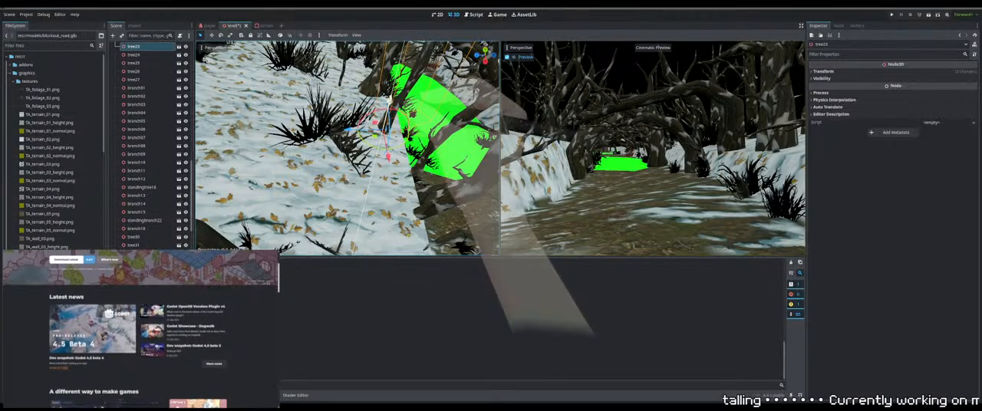
mouse_move(390, 100)
middle_mouse_down()
mouse_move(349, 70)
mouse_move(385, 109)
mouse_move(398, 93)
middle_mouse_up()
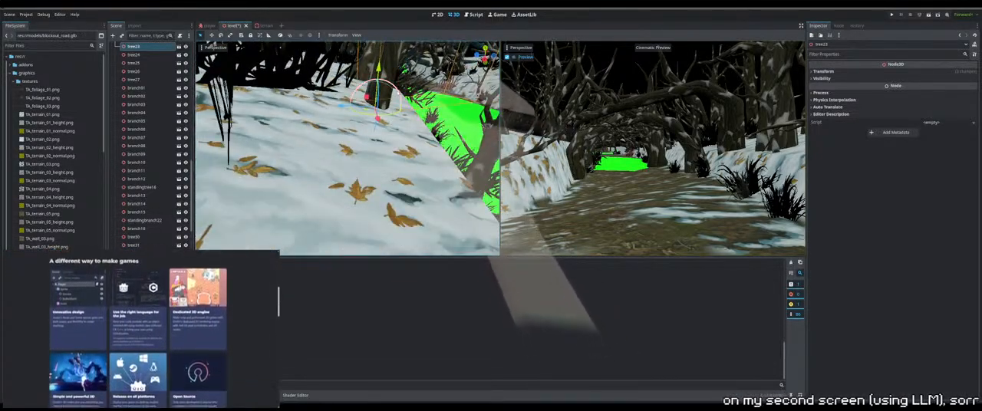
left_click_drag(402, 89, 405, 97)
scroll(405, 98, "down", 4)
middle_click_drag(405, 98, 380, 164)
Select tree17 at the edge of the path beside the green patch and raise it
left_click(392, 175)
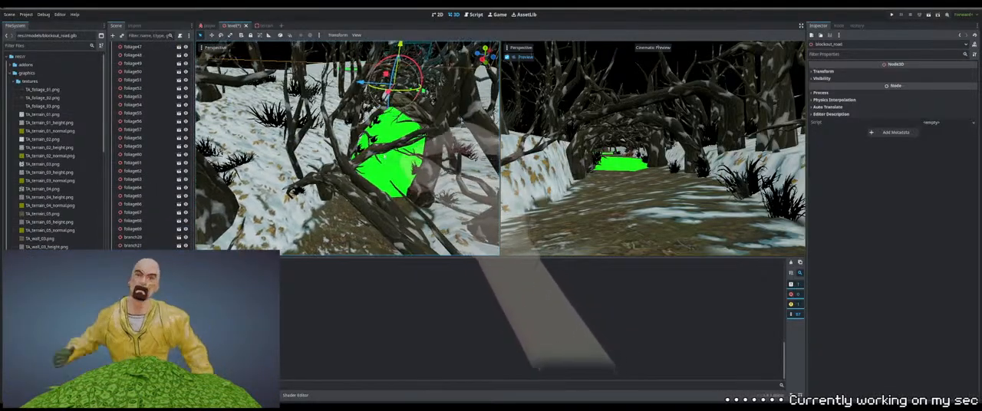
left_click(380, 164)
left_click_drag(300, 186, 287, 182)
middle_click_drag(368, 152, 380, 141)
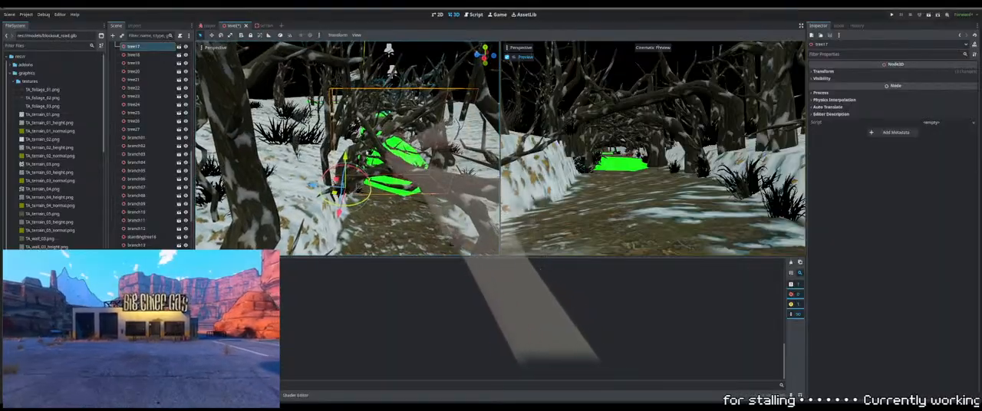
left_click_drag(345, 158, 345, 138)
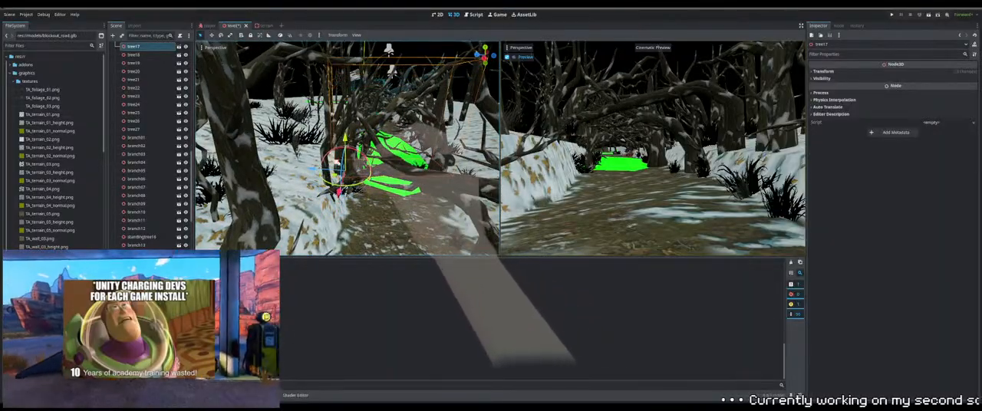
Shift tree17 away from the path onto the snowy bank and adjust its height to the ground
left_click_drag(317, 168, 289, 166)
middle_click_drag(338, 138, 377, 135, "shift")
scroll(377, 135, "up", 10)
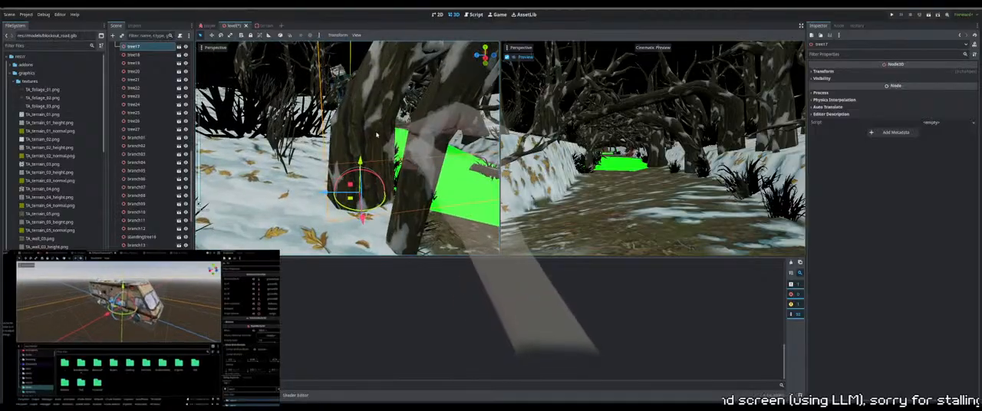
left_click_drag(381, 180, 366, 177)
middle_click_drag(366, 177, 390, 232)
left_click_drag(355, 168, 360, 149)
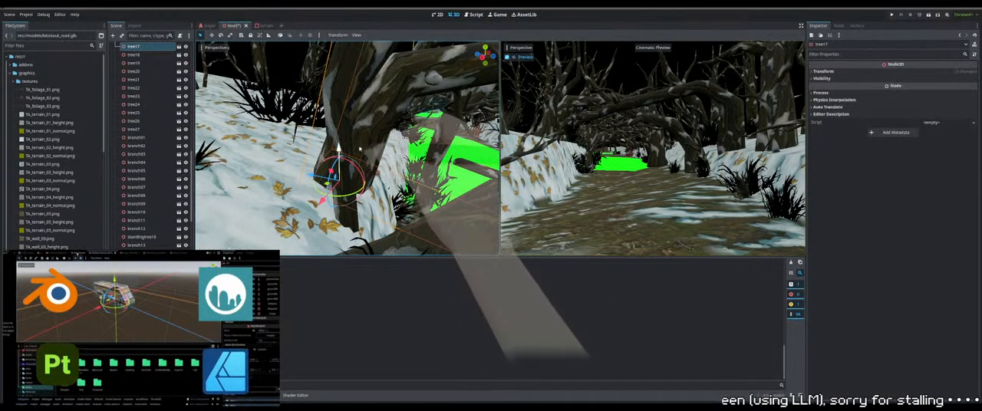
Select tree20 near the green patch, move it away from the path onto the snowy bank and raise it
scroll(385, 146, "down", 4)
middle_click_drag(399, 154, 340, 198)
left_click(348, 192)
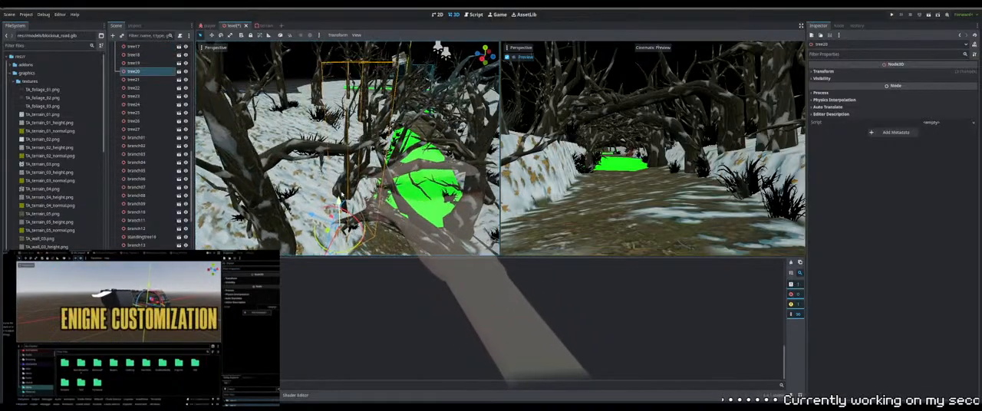
left_click_drag(321, 200, 297, 194)
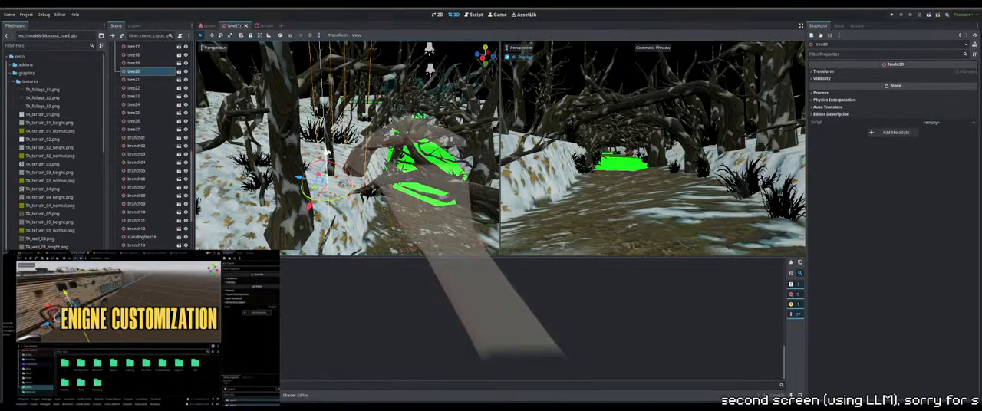
left_click_drag(329, 145, 325, 134)
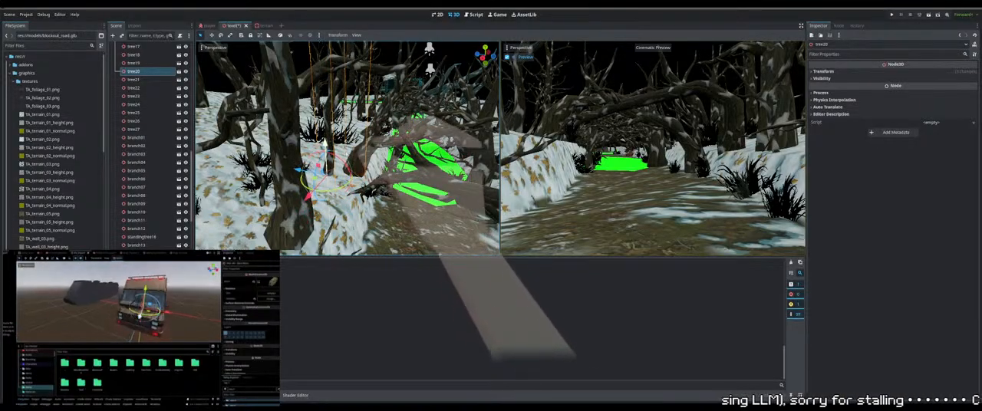
Select tree19 together with its adjoining object and move them from the path toward the opposite snowy bank
scroll(330, 149, "down", 3)
middle_click_drag(334, 153, 419, 194)
left_click(345, 207)
left_click(389, 185, "shift")
scroll(391, 186, "up", 3)
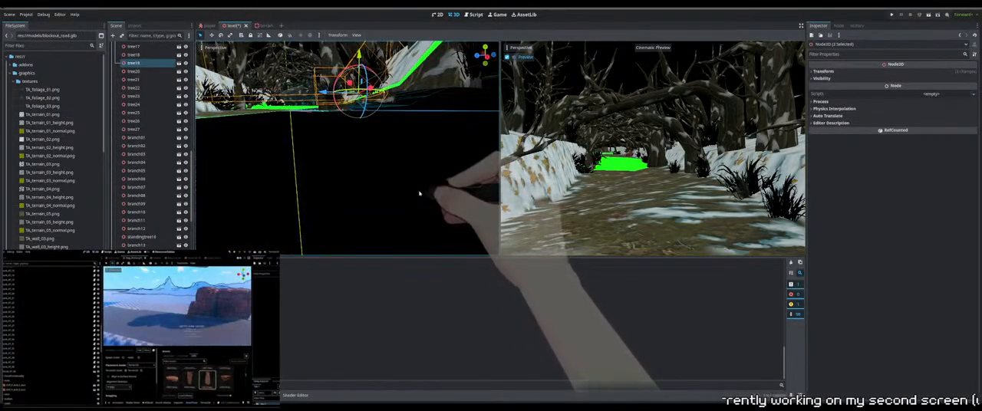
scroll(399, 180, "down", 4)
scroll(396, 178, "down", 5)
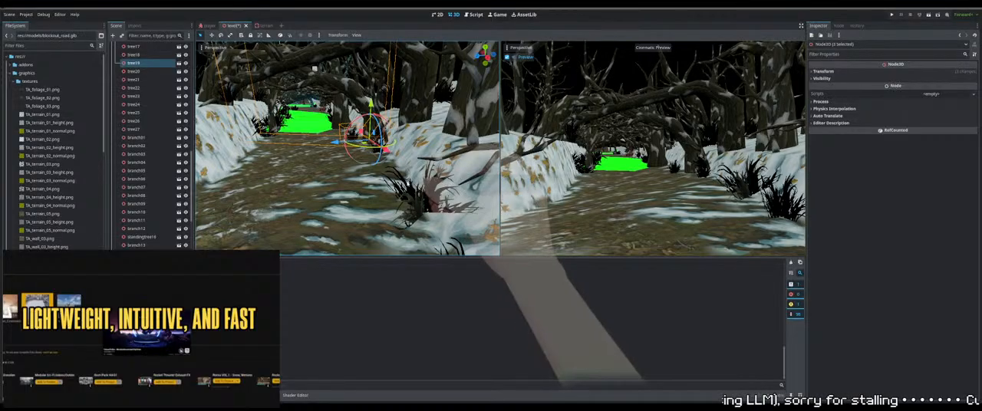
key("w")
right_click_drag(347, 148, 364, 167)
middle_click_drag(406, 168, 413, 201)
scroll(423, 214, "up", 3)
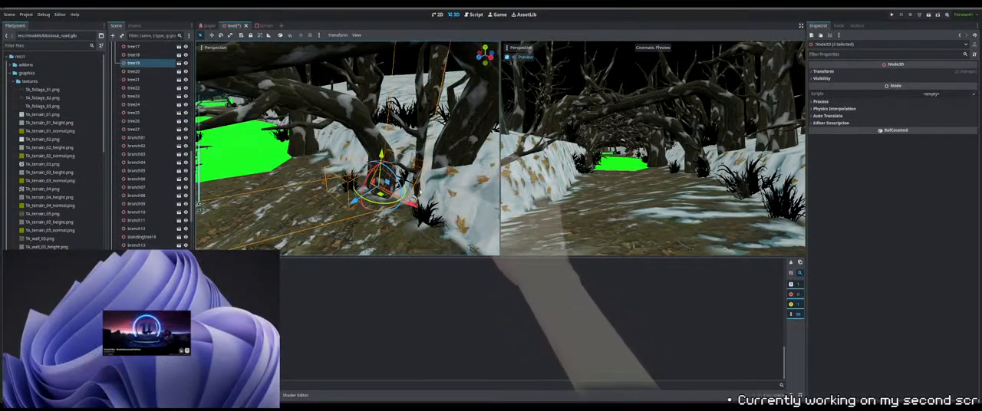
left_click_drag(413, 204, 405, 200)
left_click_drag(356, 185, 392, 179)
Push the tree19 selection farther into the snowy bank and raise it to the snow surface
left_click_drag(391, 141, 420, 138)
key("w")
right_click_drag(421, 138, 400, 160)
scroll(404, 152, "up", 1)
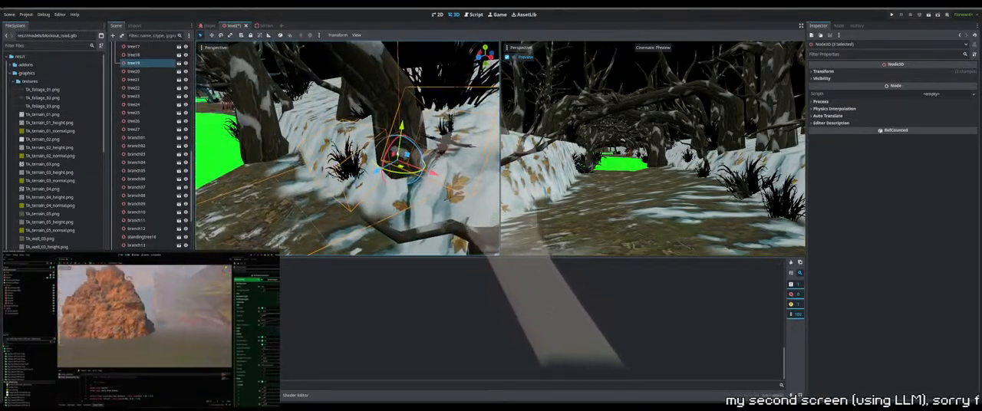
left_click_drag(388, 164, 384, 167)
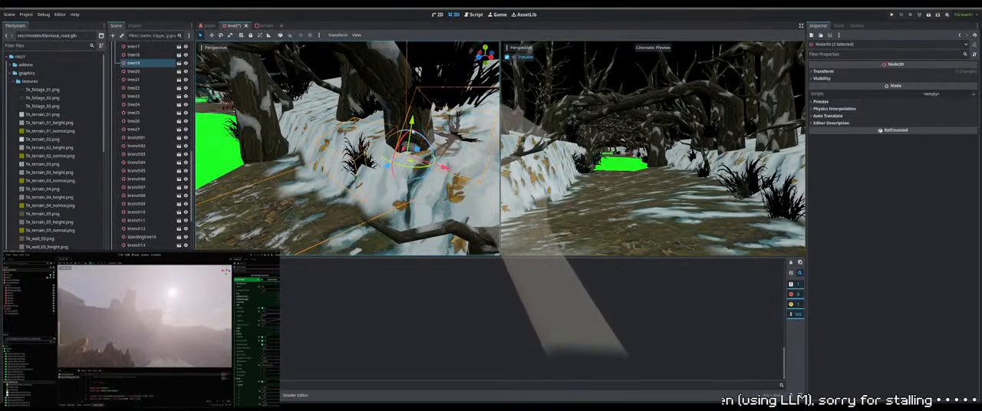
left_click_drag(412, 122, 414, 118)
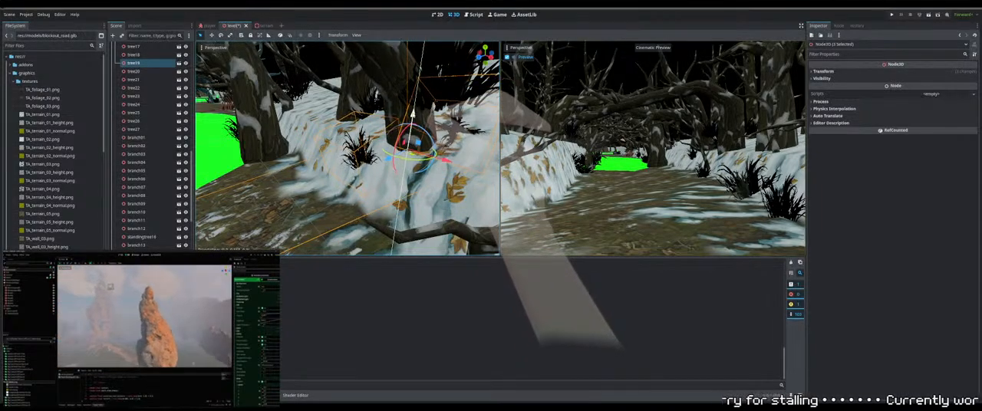
Select foliage48 by the tree's base and shift it farther onto the snowy bank
right_click_drag(385, 187, 421, 169)
left_click(406, 177)
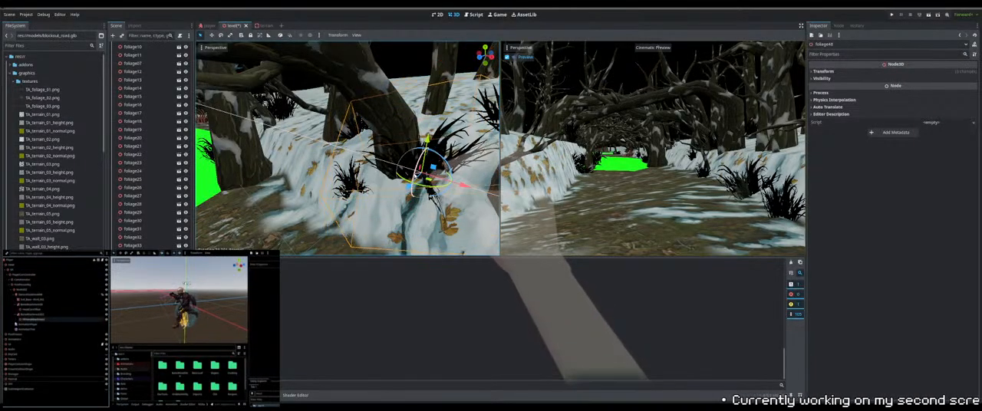
left_click_drag(420, 175, 391, 211)
middle_click_drag(391, 210, 388, 175)
scroll(383, 171, "down", 3)
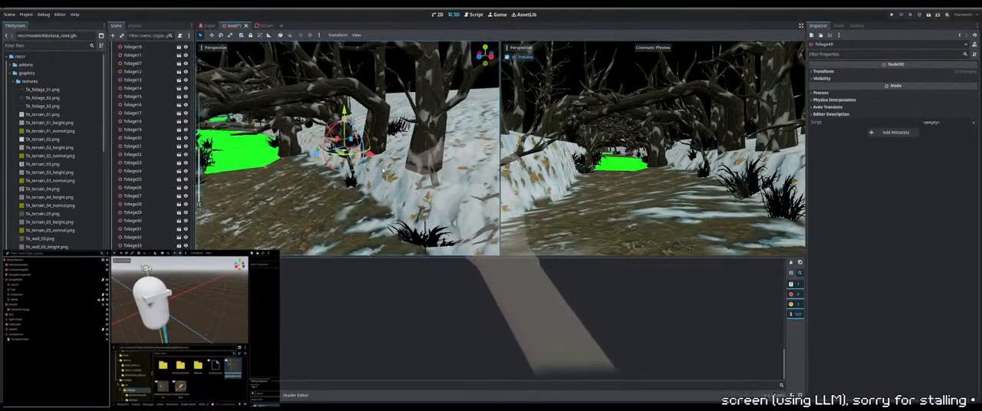
scroll(383, 171, "down", 5)
scroll(382, 165, "up", 12)
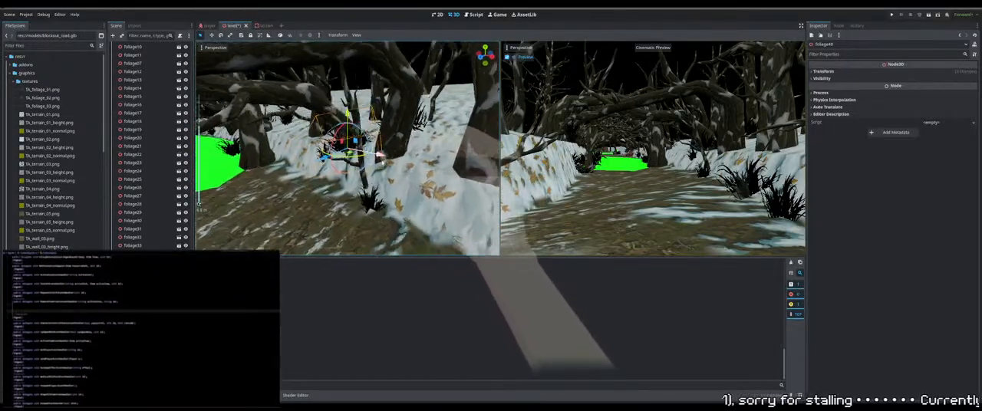
scroll(383, 160, "up", 4)
middle_click_drag(383, 161, 407, 155)
left_click_drag(404, 159, 404, 170)
Lower foliage48 and readjust its placement along the snowy bank
left_click_drag(420, 134, 420, 148)
middle_click_drag(420, 148, 357, 152)
left_click_drag(358, 192, 382, 188)
right_click_drag(424, 190, 380, 190)
Select foliage64 together with standingbranch20 and shift them from the path's edge toward the snowy bank
left_click(412, 209)
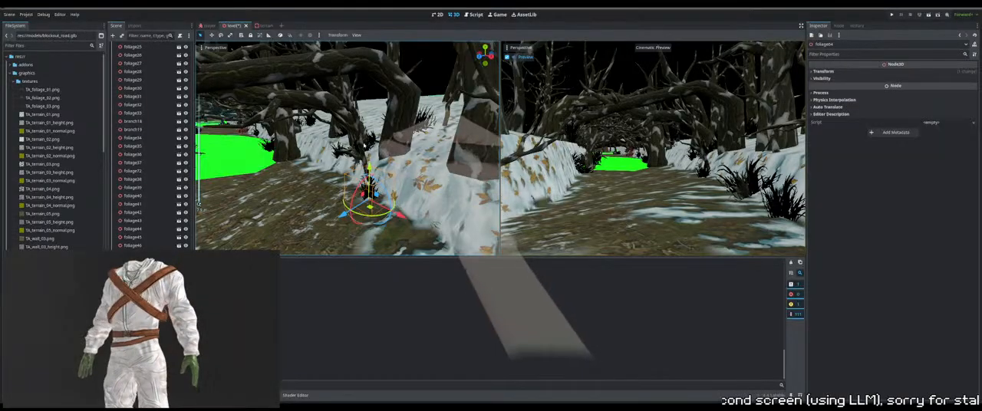
left_click(364, 146, "shift")
middle_click_drag(364, 146, 382, 151)
left_click_drag(418, 209, 469, 234)
middle_click_drag(469, 234, 387, 198)
Raise and shift foliage64 with standingbranch20 against the bank, and nudge foliage64 on its own
left_click_drag(369, 178, 368, 151)
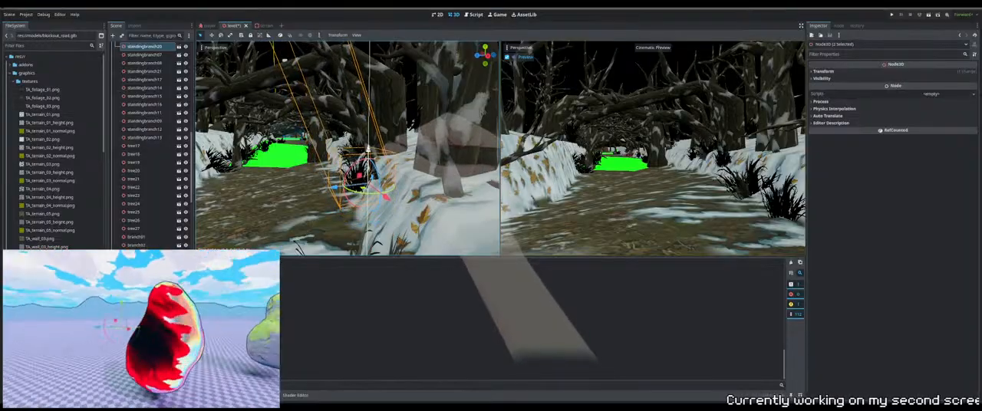
left_click_drag(334, 187, 284, 60)
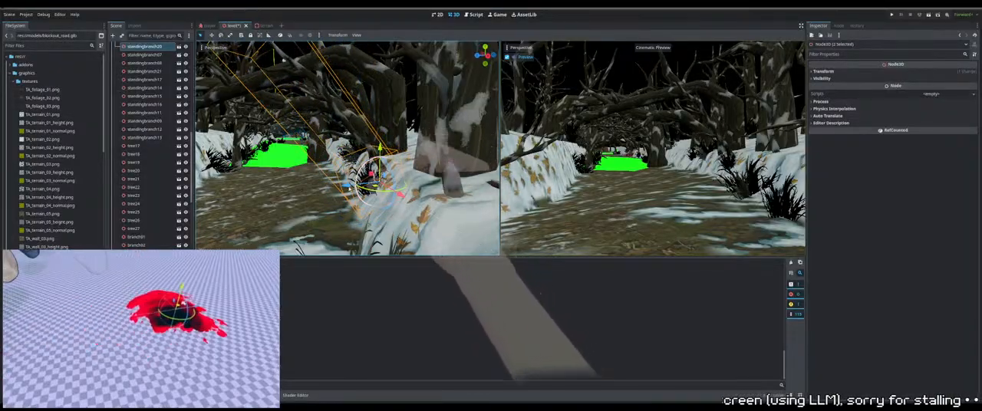
left_click(373, 184)
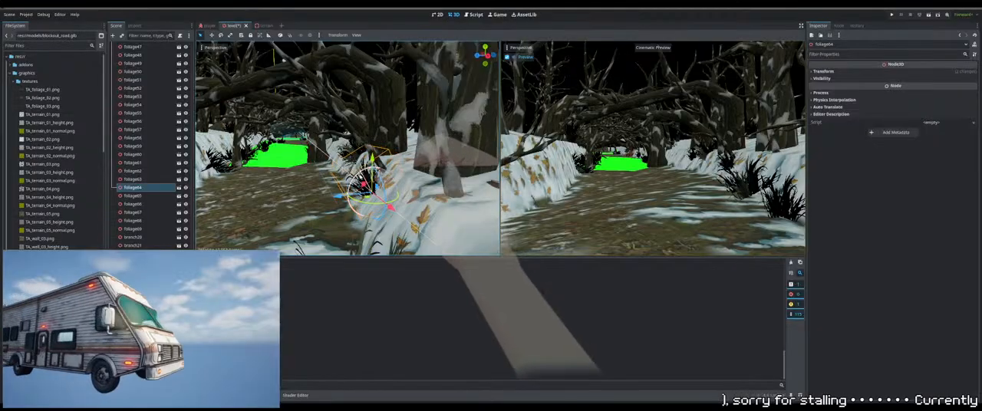
left_click_drag(338, 195, 341, 195)
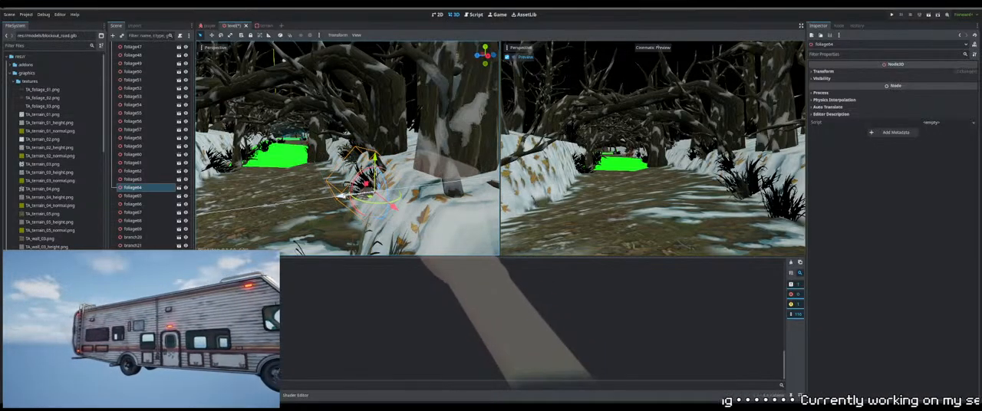
Select tree25 beside the green patch, focus on it and move it toward the snowy bank
key("a")
right_click_drag(315, 141, 315, 142)
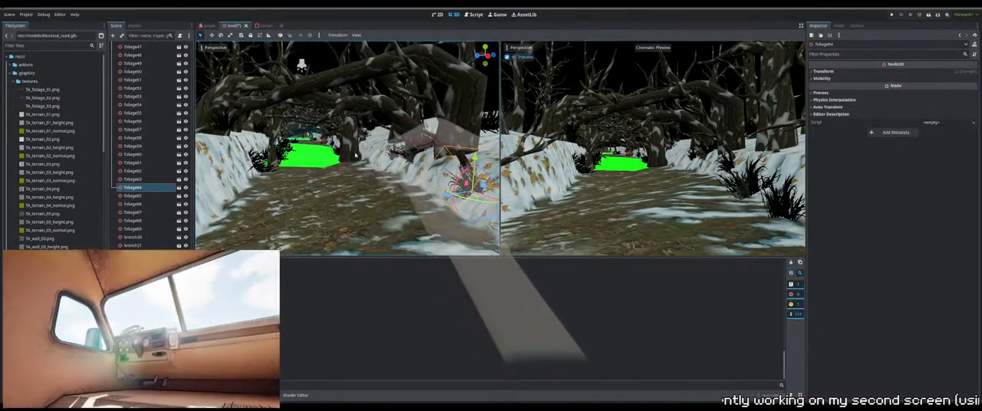
left_click(355, 156)
key("f")
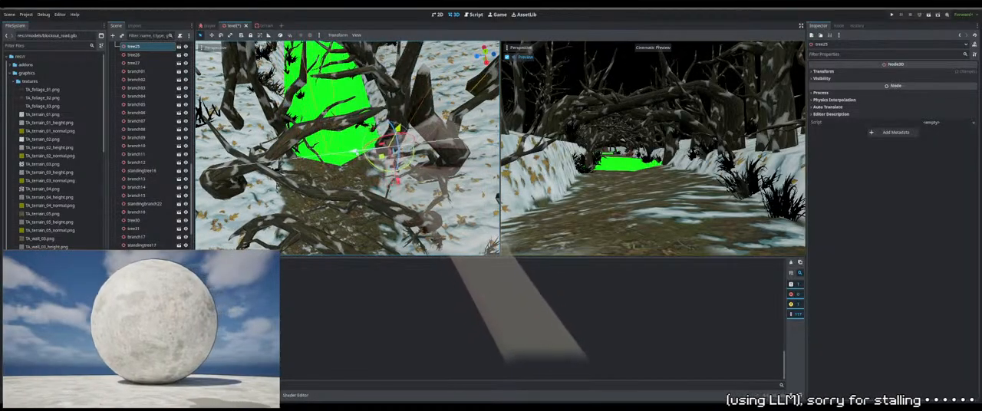
right_click_drag(381, 152, 379, 103)
key("f")
middle_click_drag(381, 154, 357, 164)
left_click_drag(317, 174, 365, 169)
Raise tree25 and move it farther up the snowy bank, away from the green patch
left_click_drag(400, 132, 401, 92)
middle_click_drag(401, 91, 392, 115)
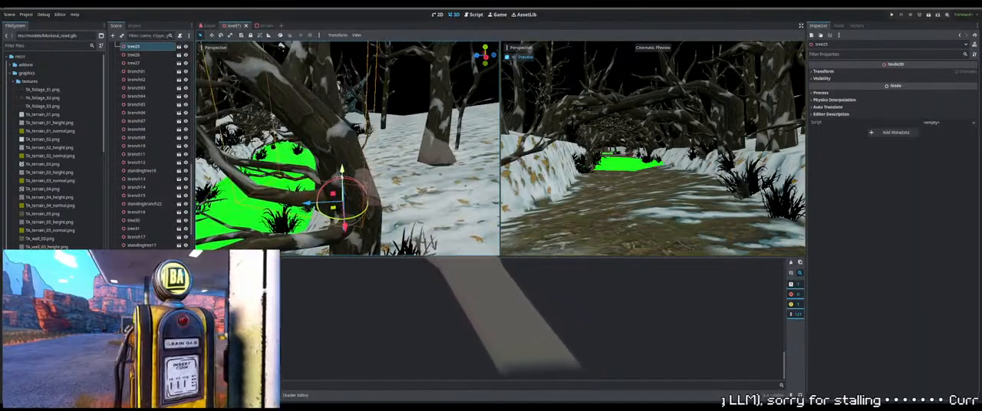
left_click_drag(312, 203, 366, 195)
middle_click_drag(361, 187, 349, 145)
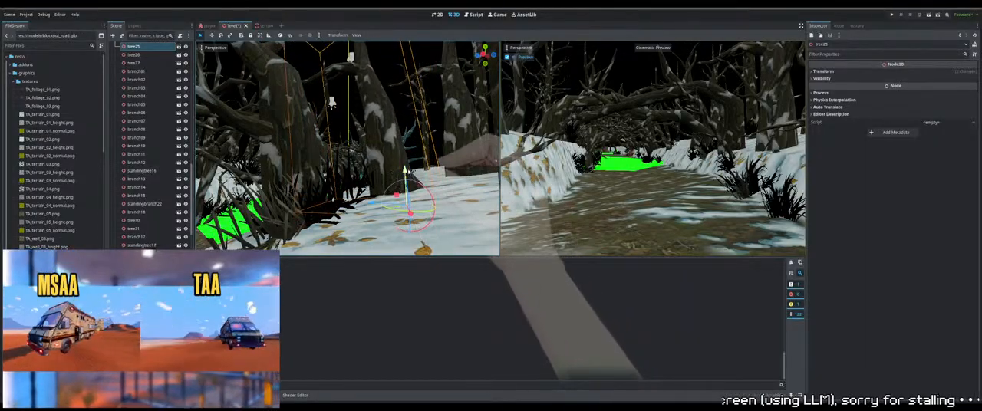
Select foliage51 on the green patch, move it onto the snowy bank and adjust its height to the ground
middle_click_drag(331, 103, 327, 152)
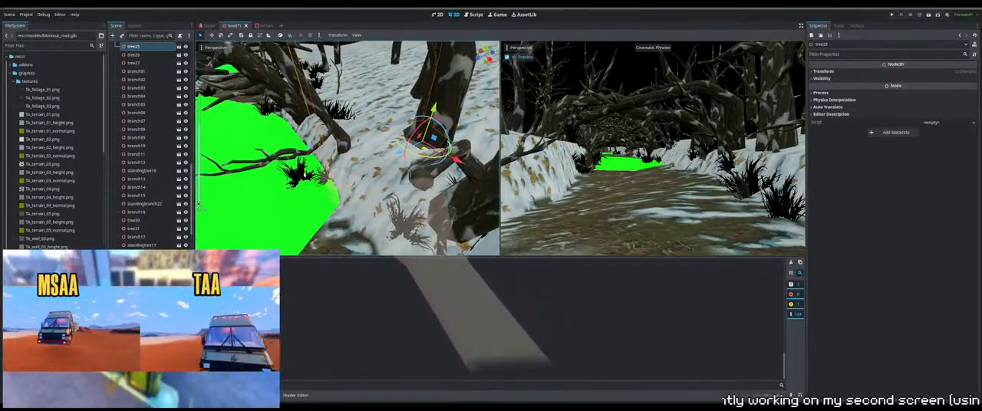
left_click(303, 177)
middle_click_drag(304, 176, 319, 167)
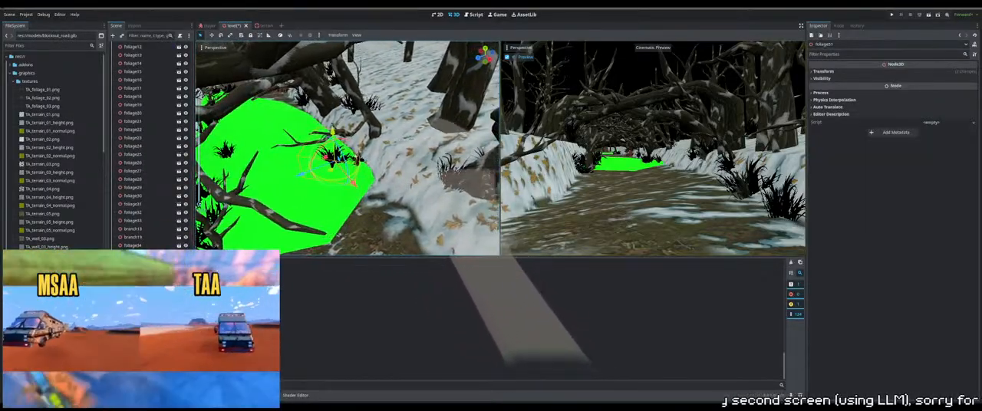
left_click_drag(354, 184, 418, 131)
middle_click_drag(419, 192, 406, 159)
left_click_drag(409, 123, 410, 140)
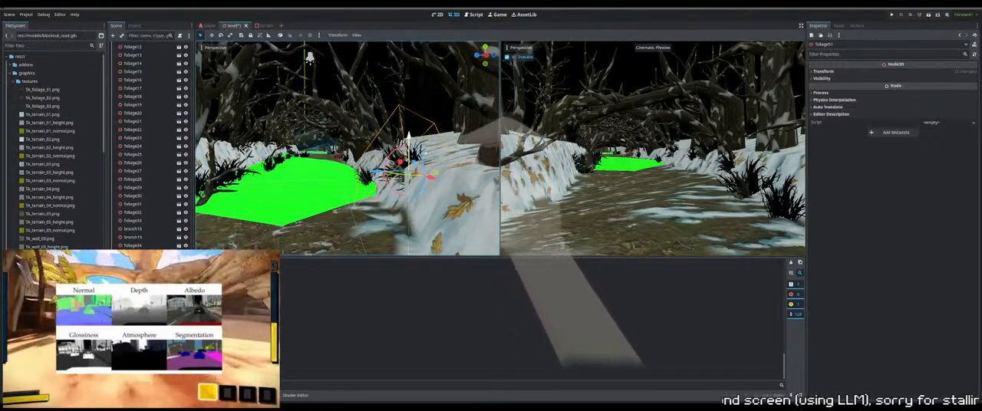
left_click_drag(400, 184, 425, 176)
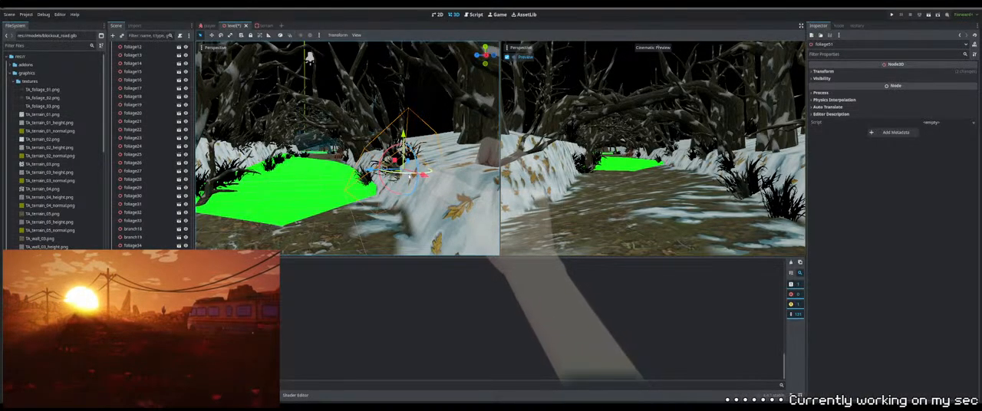
Select foliage52 at the green patch's edge and reposition it at the foot of the snowy bank
left_click_drag(411, 176, 363, 172)
key("ctrl+d")
middle_click_drag(363, 172, 371, 178)
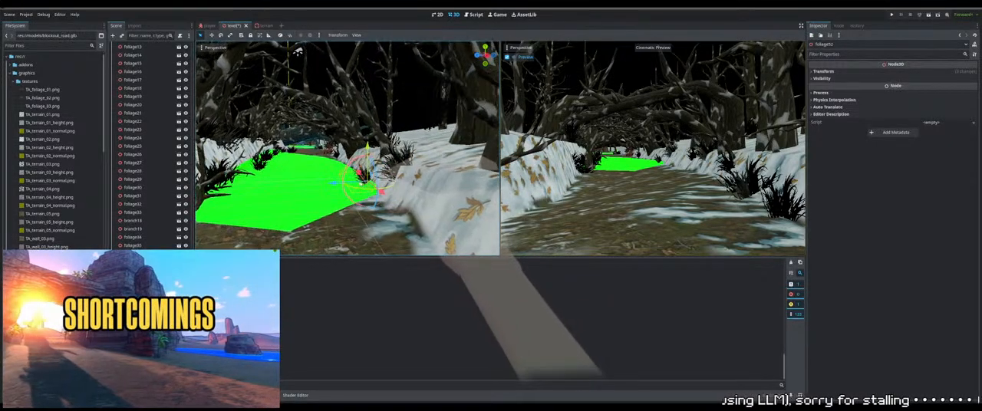
left_click_drag(371, 188, 350, 190)
middle_click_drag(347, 190, 362, 187)
left_click_drag(350, 186, 353, 204)
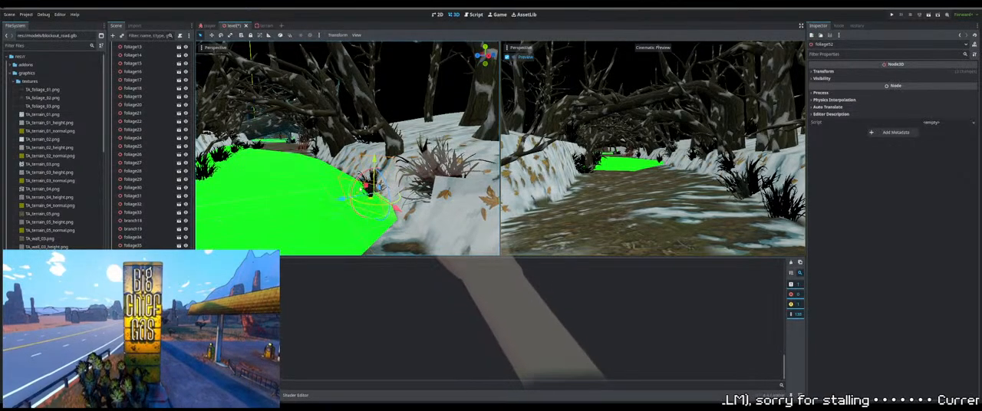
Examine the green patch, the snowy banks and the whole level layout from several angles and distances
middle_click_drag(287, 198, 362, 195, "shift")
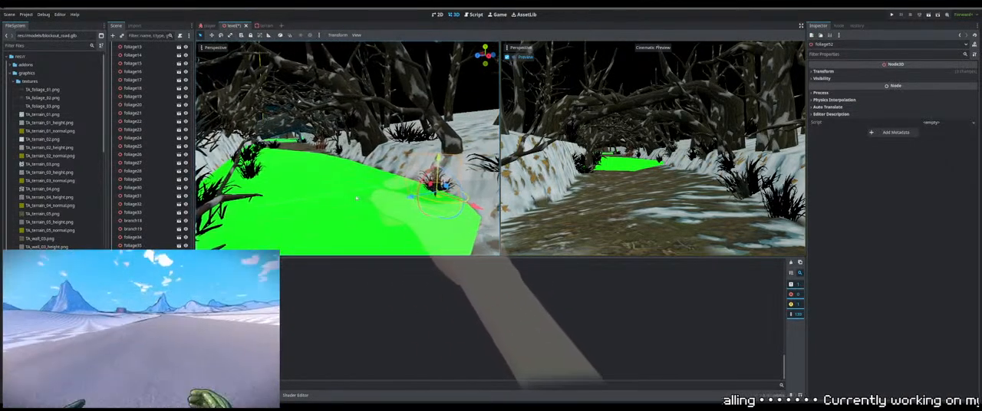
middle_click_drag(357, 154, 424, 194, "shift")
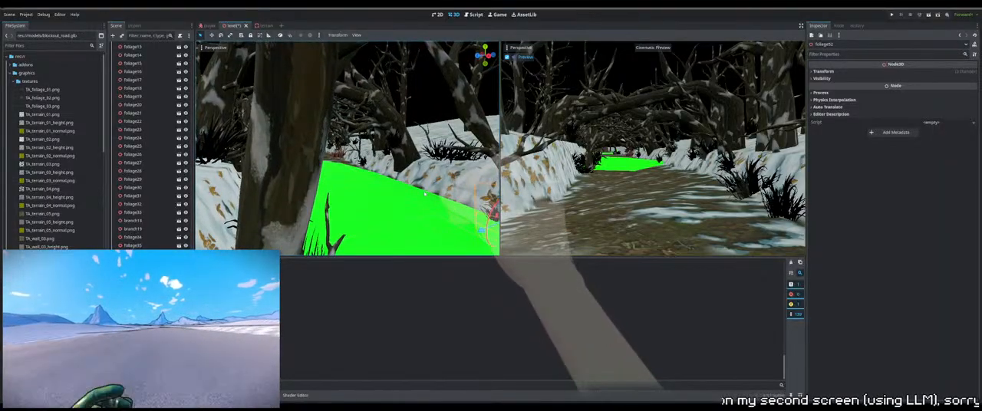
middle_click_drag(424, 194, 337, 208)
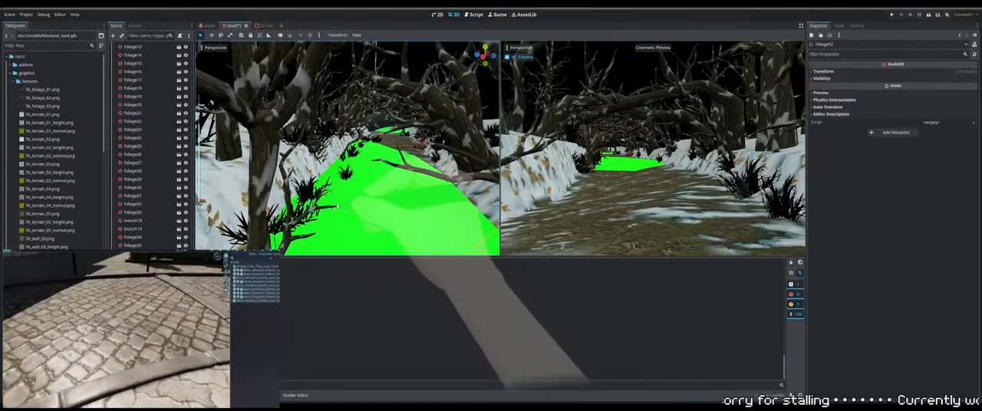
scroll(337, 208, "down", 4)
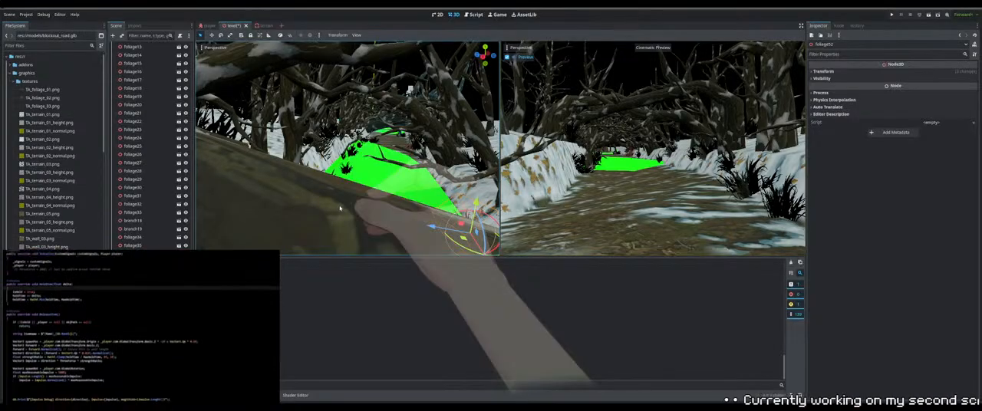
scroll(386, 202, "down", 2)
scroll(386, 202, "down", 4)
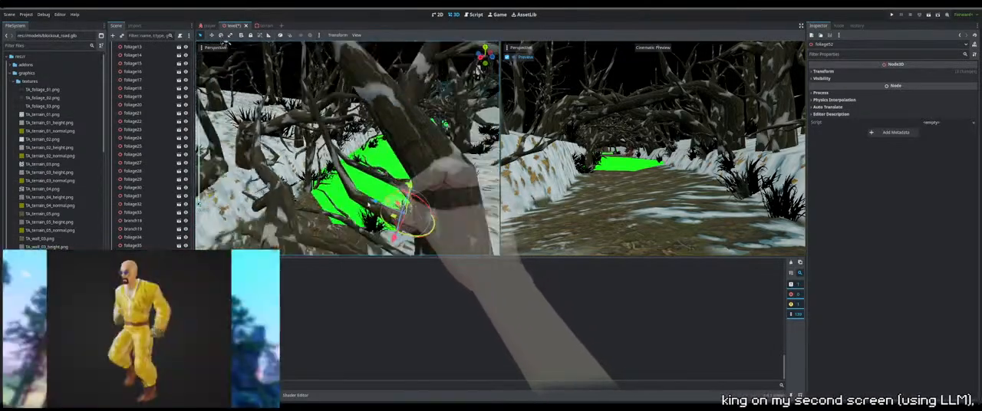
middle_click_drag(417, 193, 365, 198)
scroll(414, 182, "down", 3)
scroll(405, 180, "down", 2)
scroll(389, 185, "down", 3)
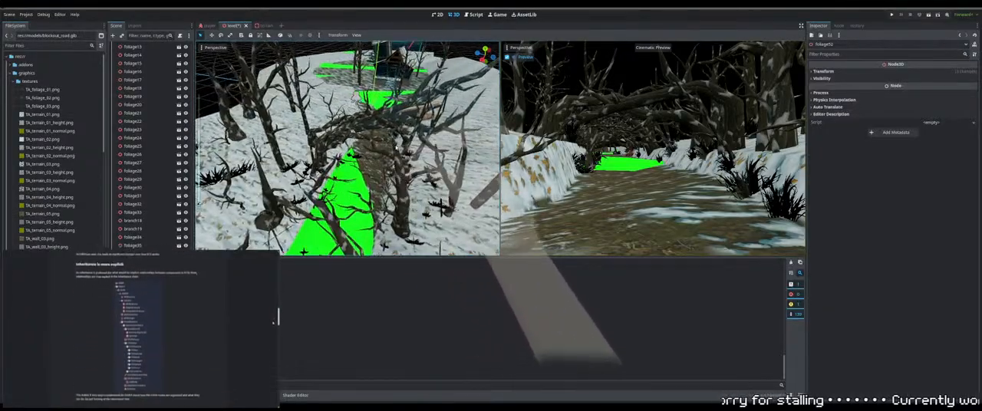
middle_click_drag(341, 120, 322, 115)
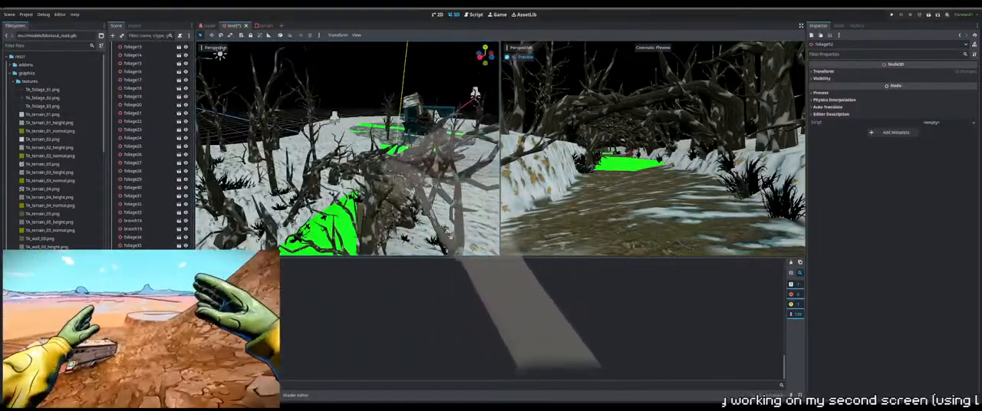
middle_click_drag(452, 237, 307, 204)
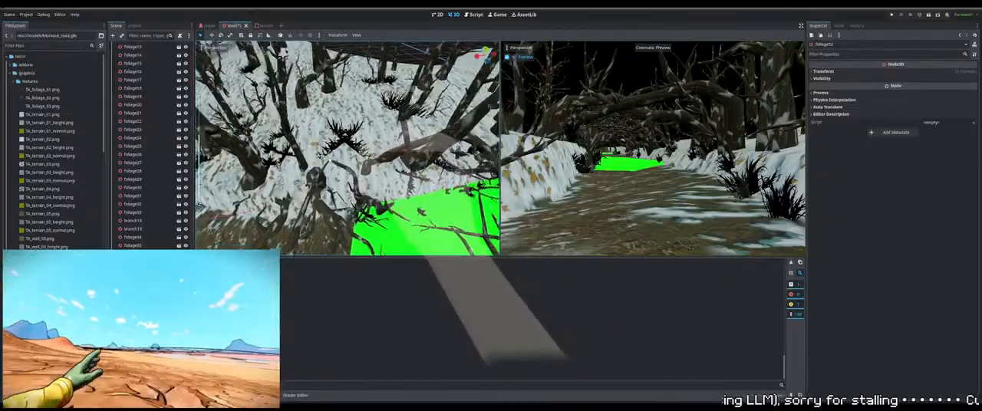
scroll(307, 204, "down", 10)
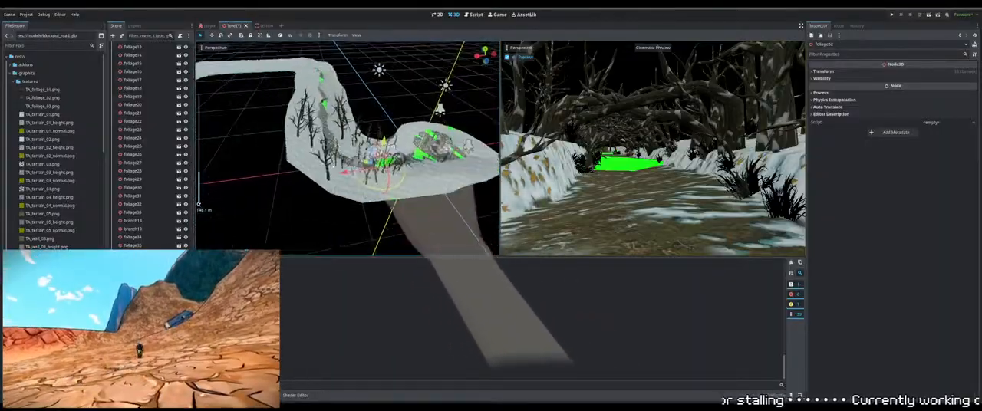
middle_click_drag(333, 164, 393, 162)
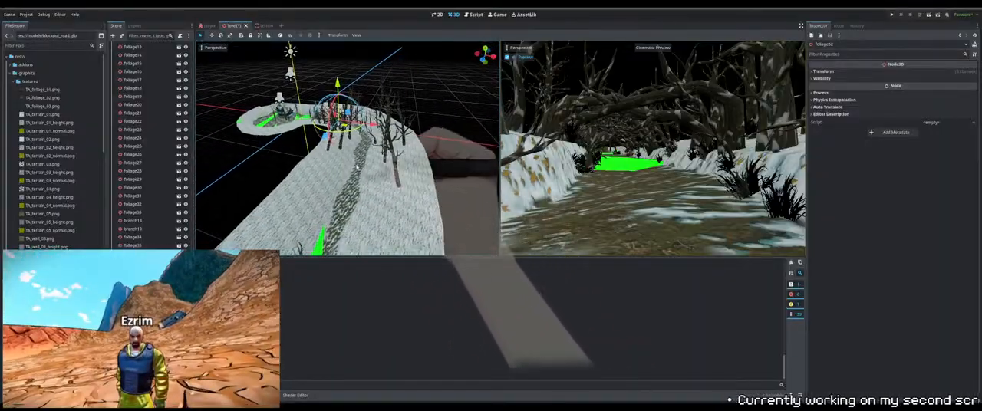
Select tree40 beside the far green patch, focus on it and move it sideways onto the snow, clear of the patch
left_click(358, 175)
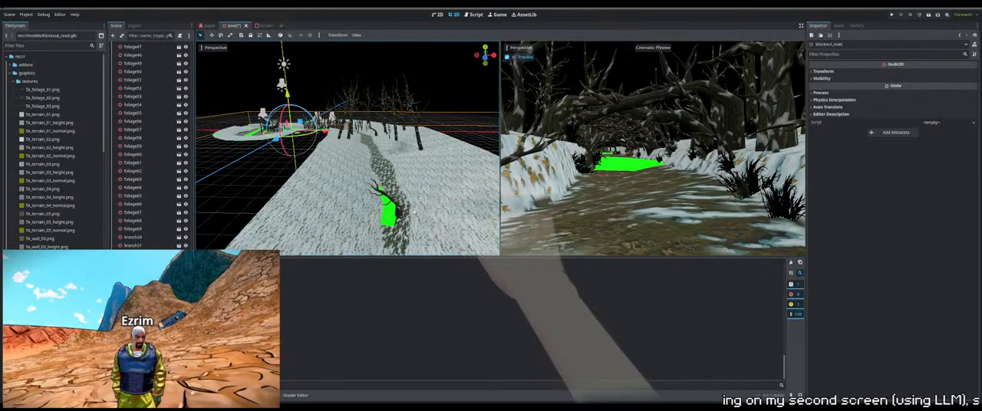
left_click(396, 212)
key("f")
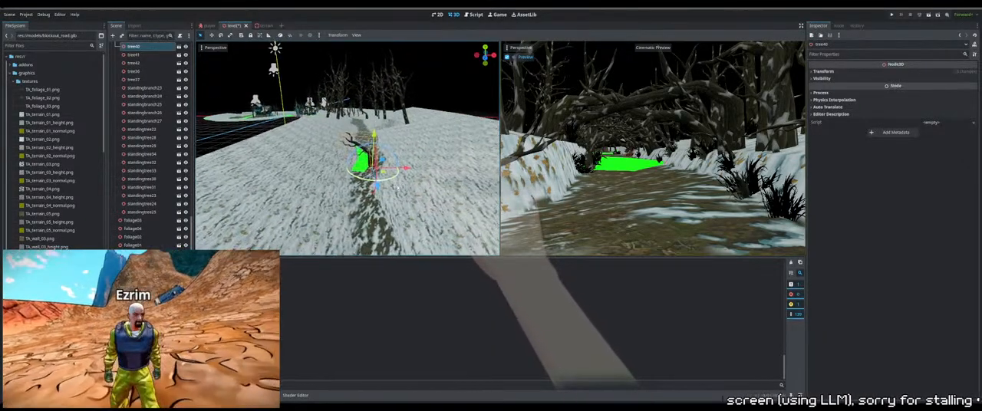
left_click_drag(402, 166, 425, 168)
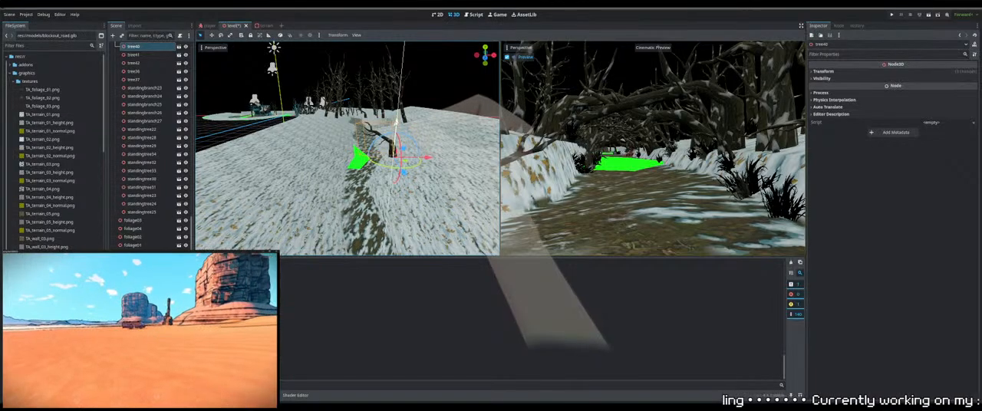
key("w")
mouse_move(353, 183)
right_mouse_down()
mouse_move(369, 186)
mouse_move(353, 183)
right_mouse_up()
key("s")
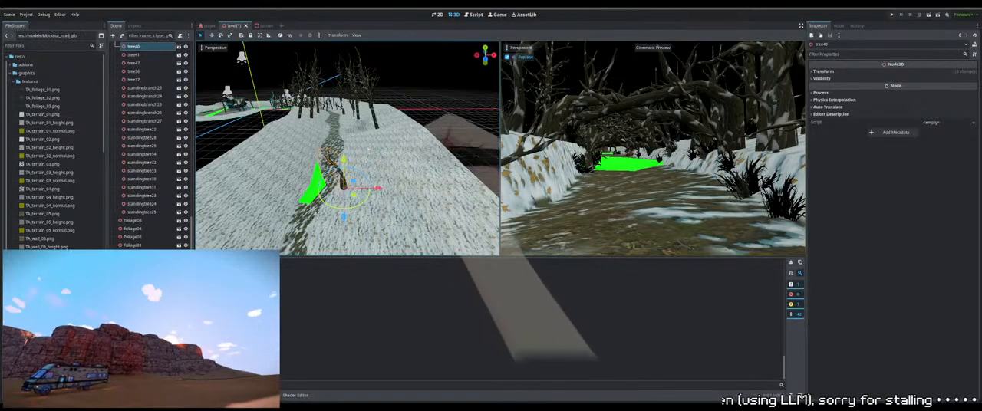
middle_click_drag(369, 150, 362, 136)
scroll(361, 136, "up", 10)
scroll(361, 134, "down", 8)
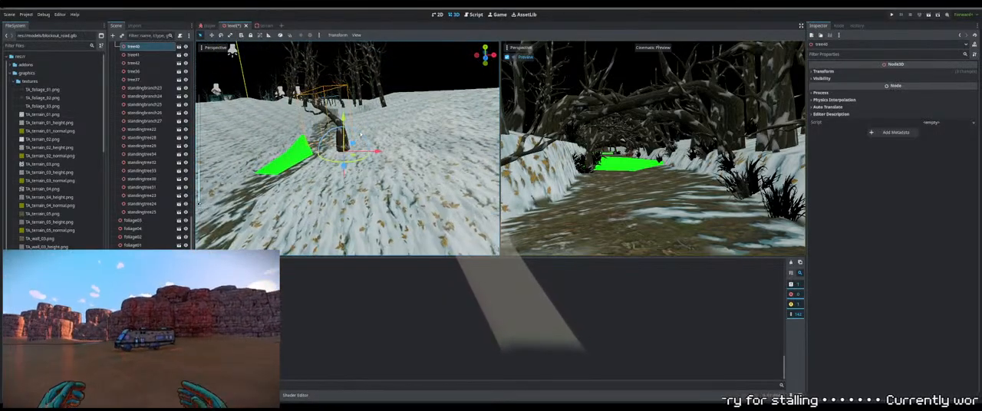
scroll(356, 134, "down", 15)
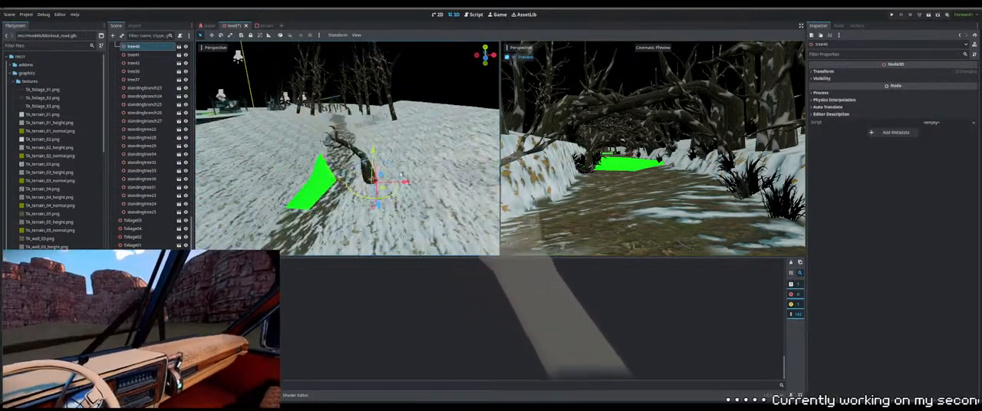
Duplicate tree13 beside the path and move the copy to a new spot on the snowy slope
left_click(440, 168)
scroll(440, 169, "up", 10)
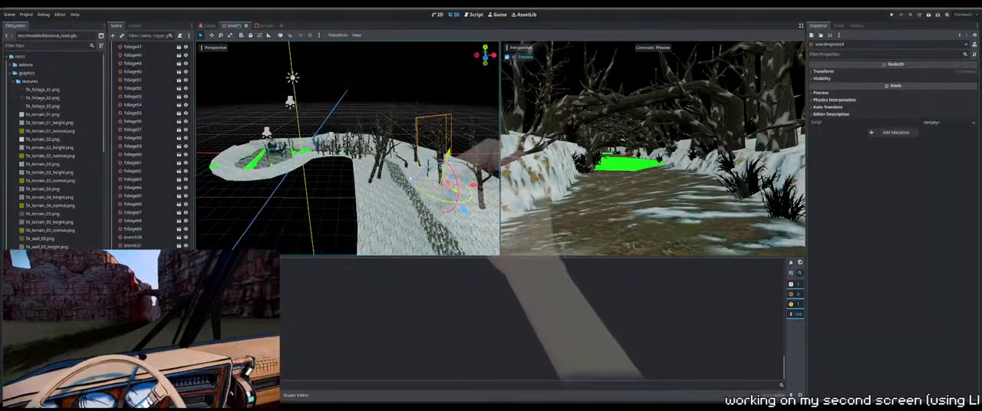
left_click(371, 151)
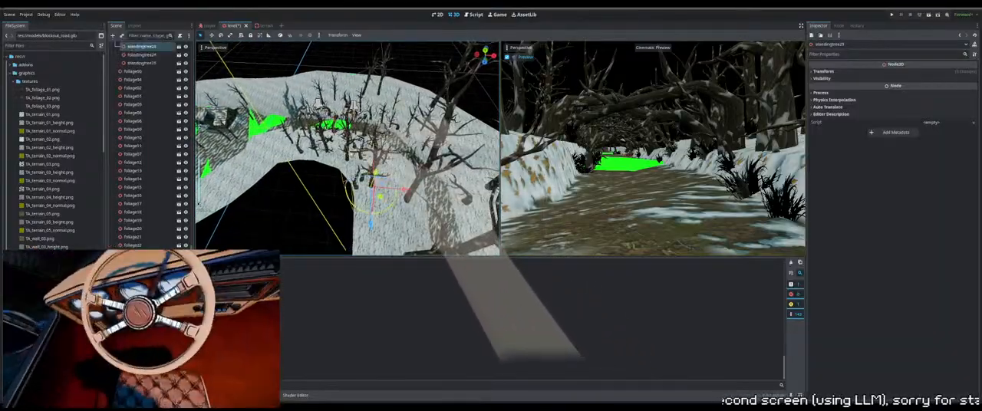
middle_click_drag(372, 149, 264, 133)
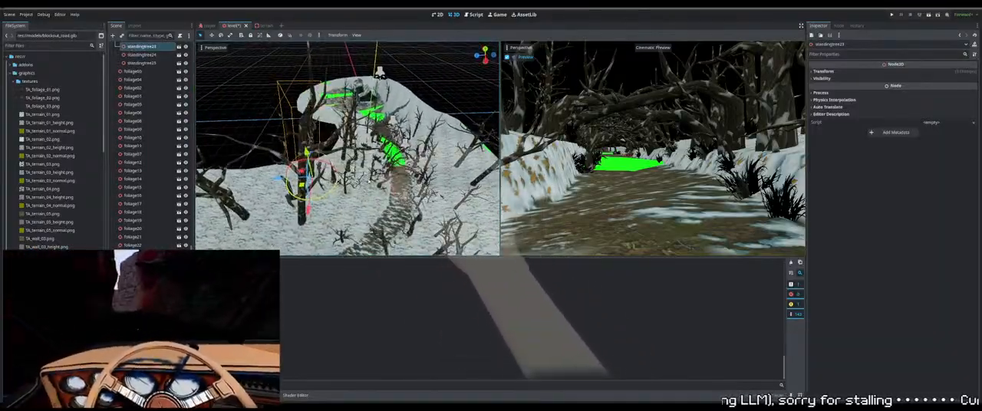
left_click(381, 181)
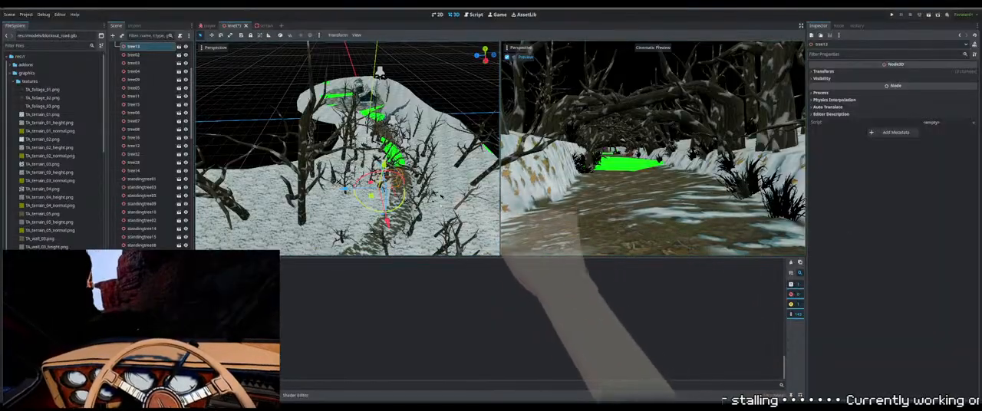
middle_click_drag(442, 198, 472, 211)
key("ctrl+d")
middle_click_drag(407, 191, 453, 192)
left_click_drag(367, 166, 428, 209)
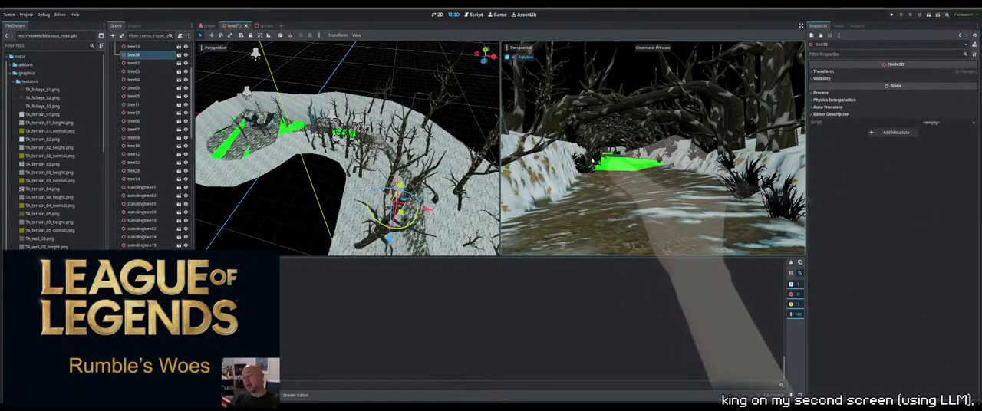
Select tree22 and a neighbouring object at the near green patch's edge, then move the pair onto the snowy bank and raise it
middle_click_drag(400, 185, 317, 188)
scroll(413, 175, "up", 4)
middle_click_drag(413, 175, 372, 188)
scroll(393, 146, "up", 3)
left_click(389, 156)
scroll(389, 156, "up", 4)
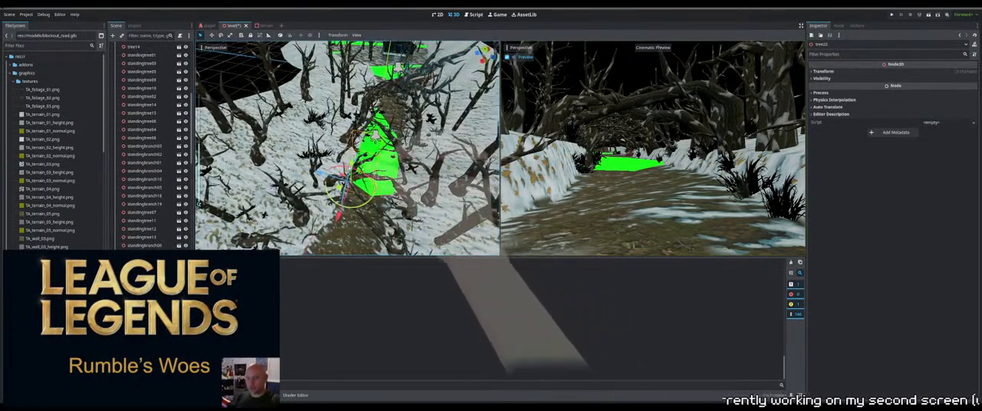
scroll(368, 196, "up", 4)
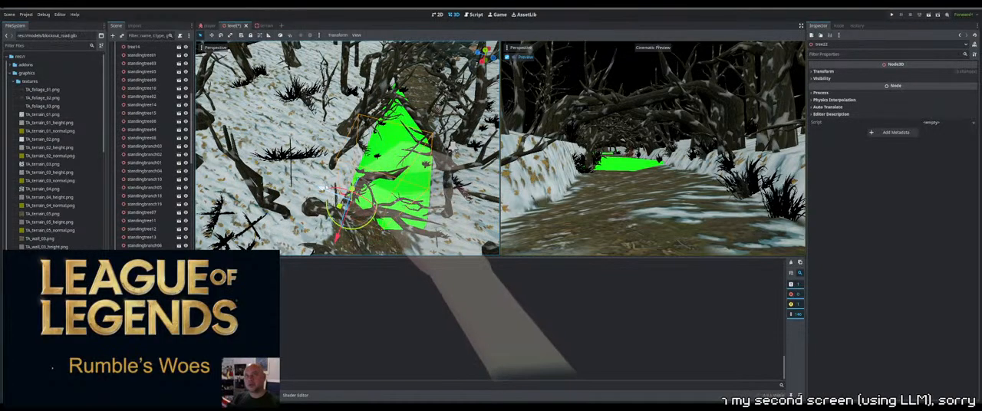
left_click_drag(322, 189, 305, 172)
left_click(368, 188, "shift")
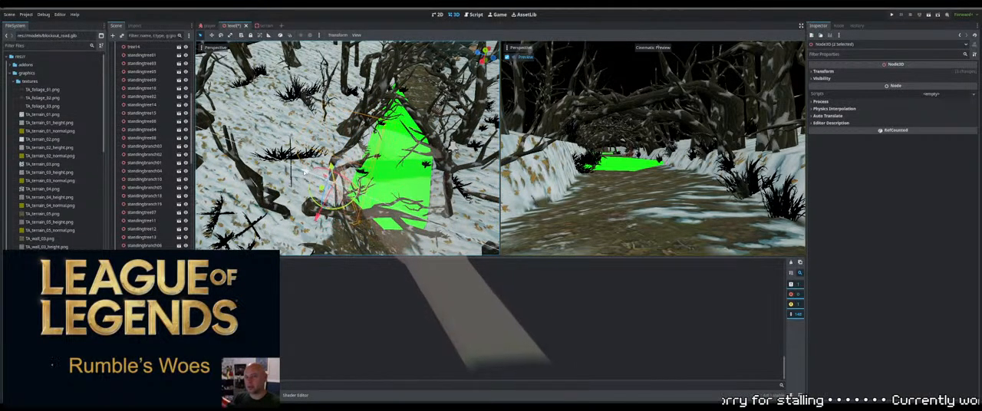
middle_click_drag(305, 199, 334, 215)
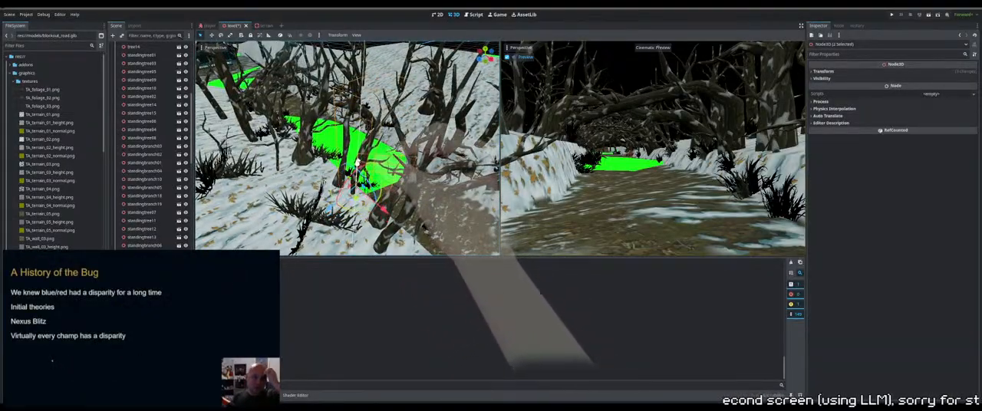
left_click_drag(357, 165, 361, 143)
Rotate the two selected objects beside the green patch and fine-tune their height
middle_click_drag(378, 182, 349, 153)
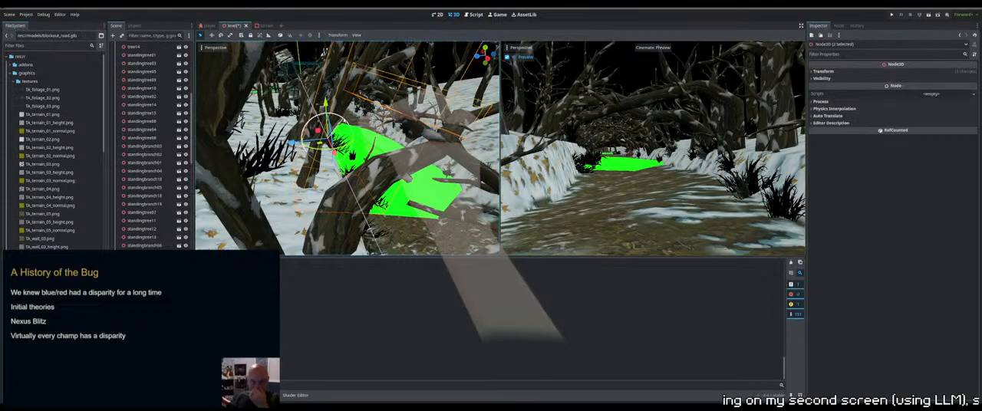
left_click_drag(344, 121, 307, 154)
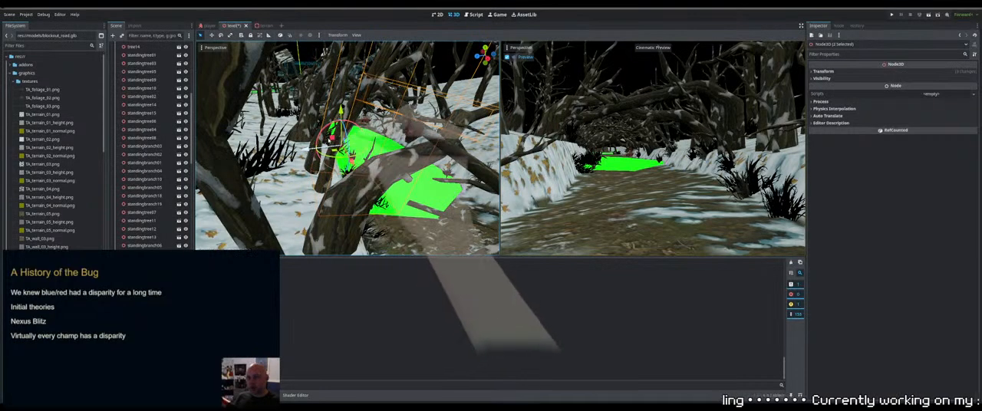
left_click_drag(341, 112, 340, 116)
middle_click_drag(340, 116, 249, 146)
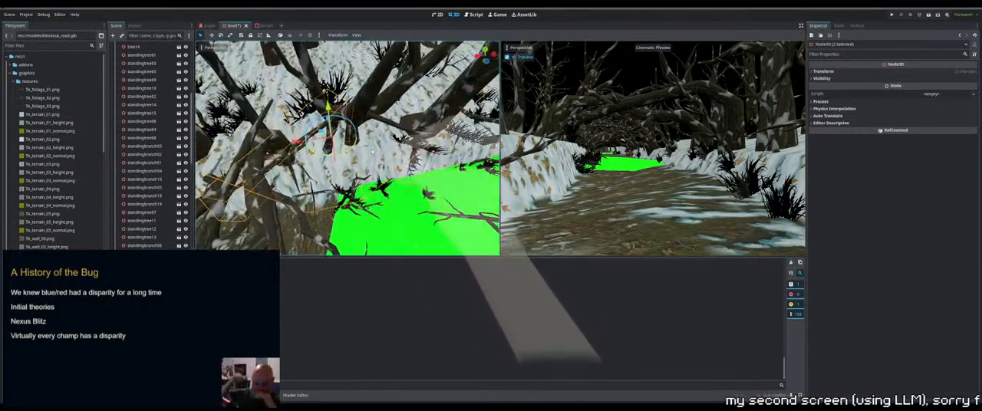
Turn the selected pair so it leans over the green patch and refine its angle and position on the bank
left_click_drag(352, 150, 329, 157)
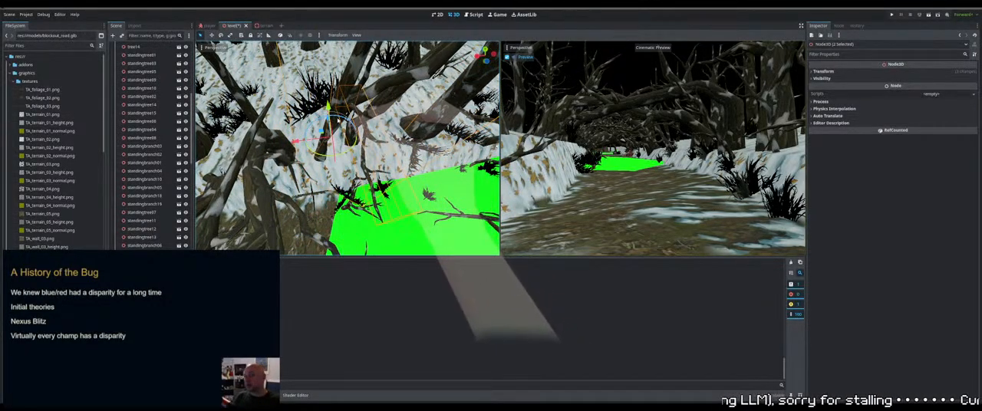
left_click_drag(338, 120, 332, 117)
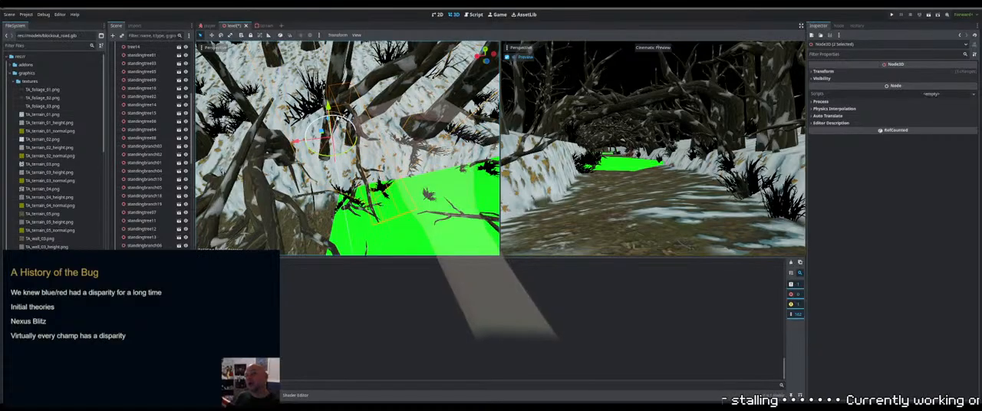
middle_click_drag(344, 119, 444, 128)
left_click_drag(357, 131, 359, 135)
mouse_move(359, 136)
middle_mouse_down()
mouse_move(415, 155)
mouse_move(366, 144)
middle_mouse_up()
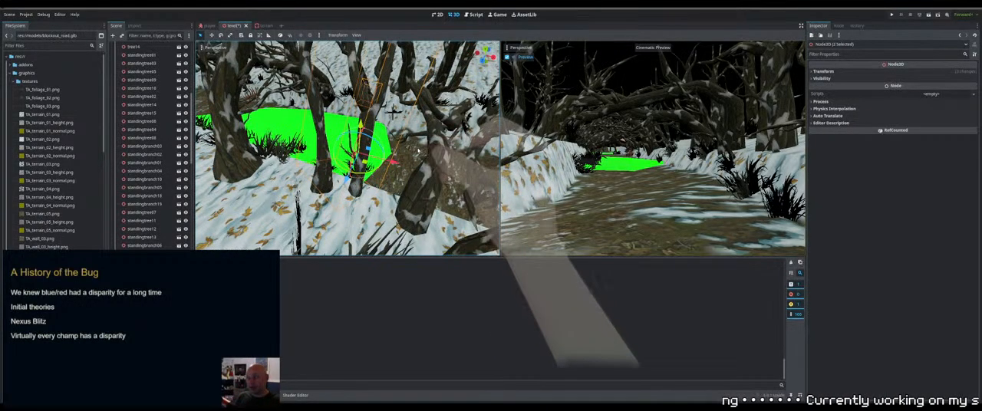
middle_click_drag(418, 150, 320, 121)
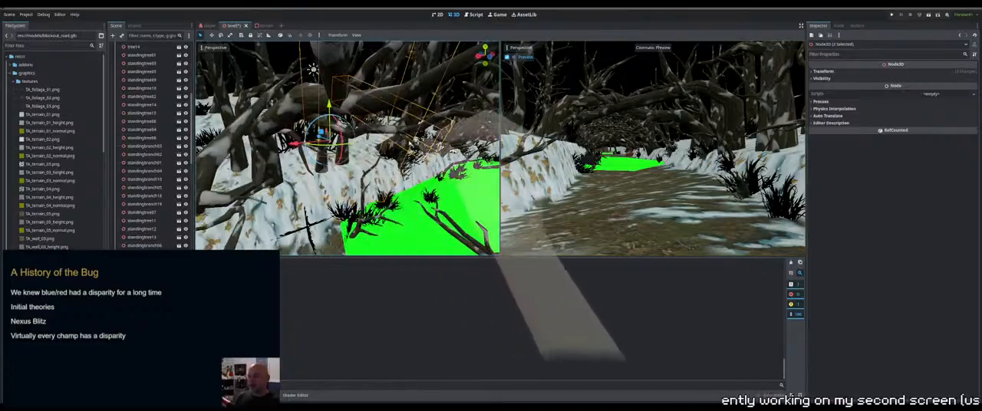
Select standingbranch19 at the green patch's edge, then raise and tilt it over the patch
left_click(365, 204)
middle_click_drag(367, 204, 383, 198)
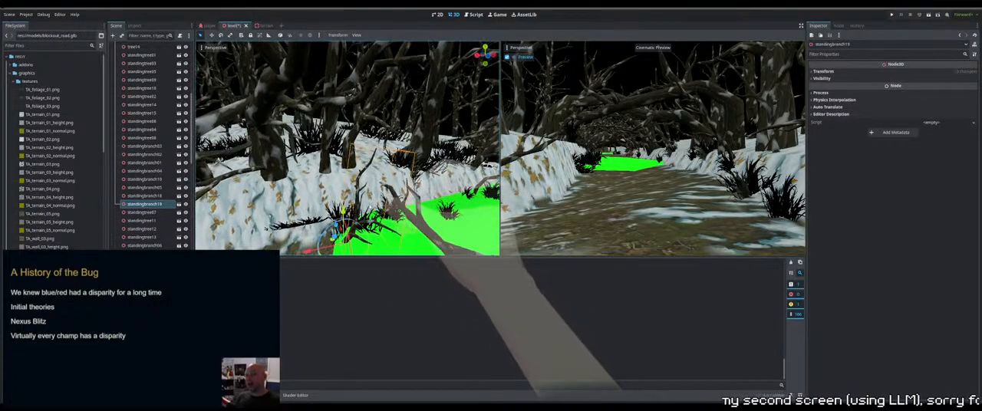
middle_click_drag(267, 228, 370, 201)
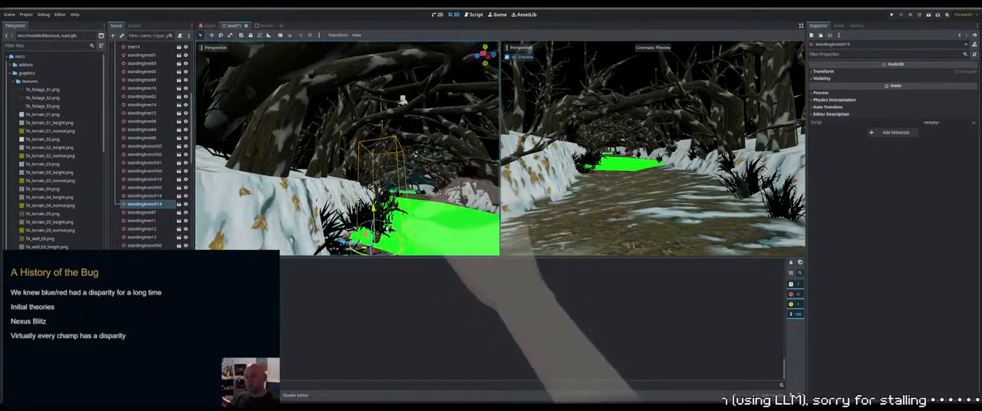
left_click_drag(370, 201, 371, 151)
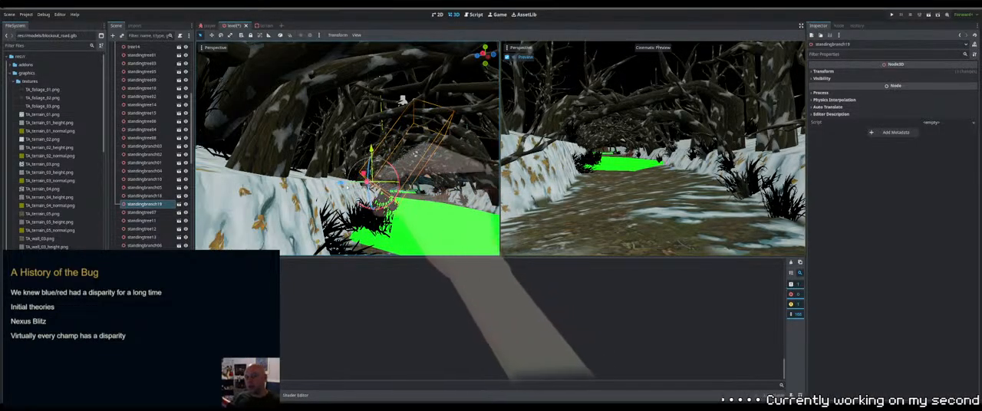
Refine the angle, position and height of standingbranch19 on the snowy bank beside the green patch
left_click_drag(343, 185, 309, 182)
middle_click_drag(308, 182, 230, 189)
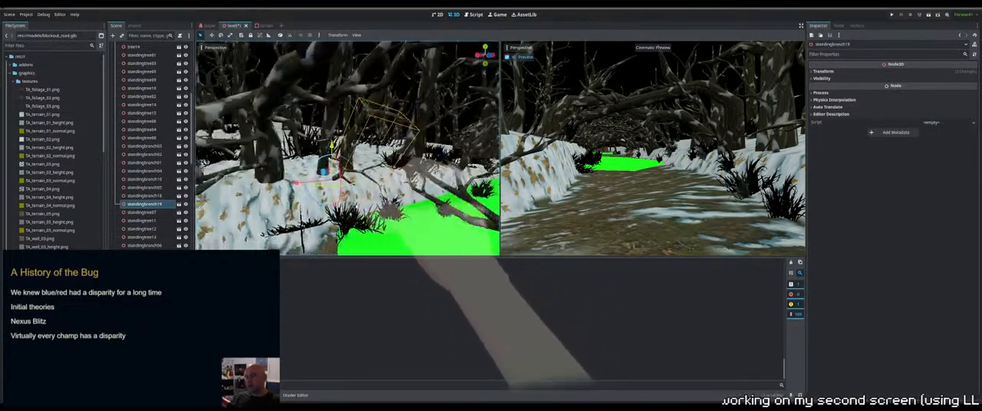
middle_click_drag(371, 195, 313, 88)
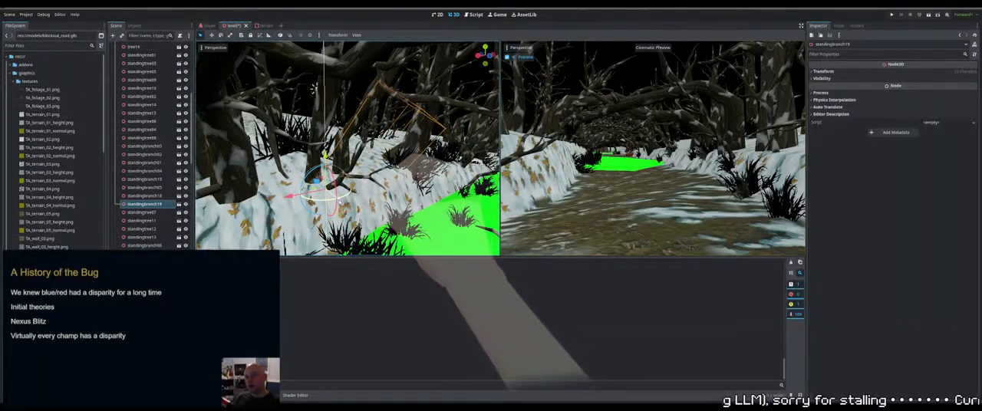
left_click_drag(339, 202, 342, 201)
left_click_drag(325, 157, 326, 161)
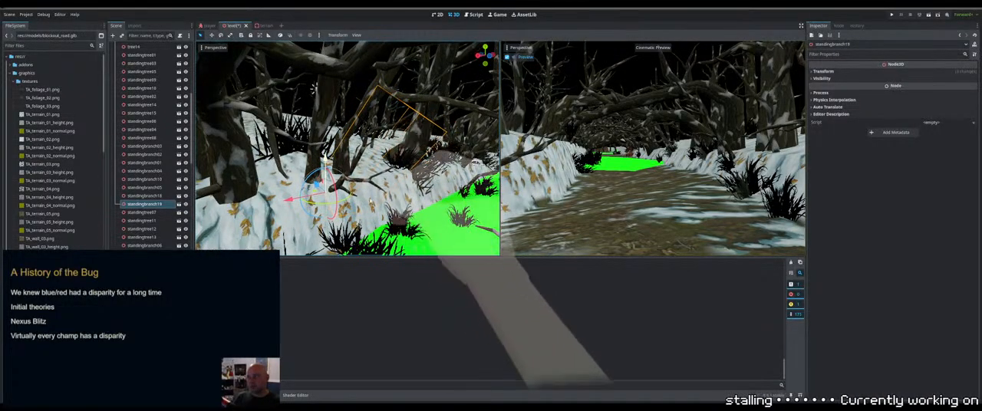
Select the foliage clump at the green patch's near edge, then move it up onto the snowy bank and adjust its height
left_click(356, 231)
middle_click_drag(356, 231, 364, 187, "shift")
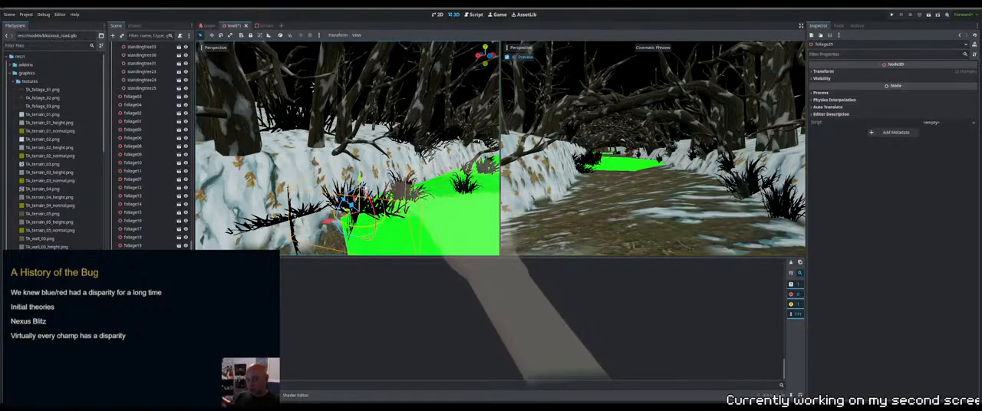
left_click_drag(360, 178, 361, 153)
middle_click_drag(361, 153, 371, 191)
scroll(371, 192, "up", 2)
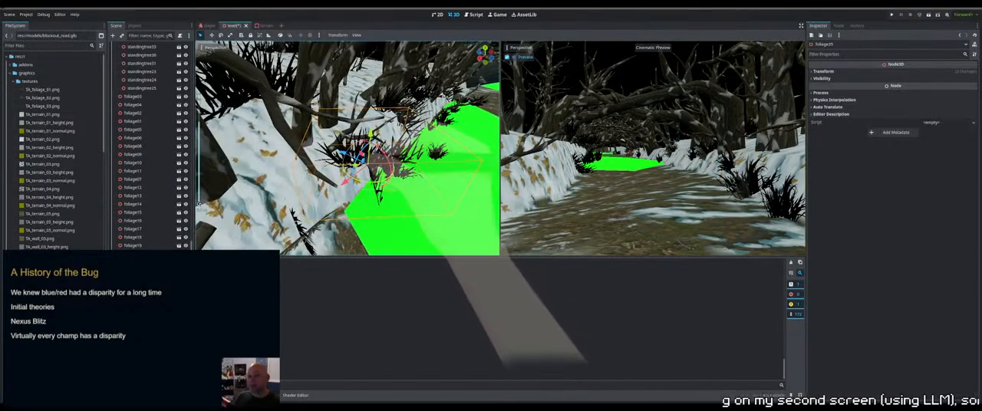
left_click_drag(357, 157, 308, 133)
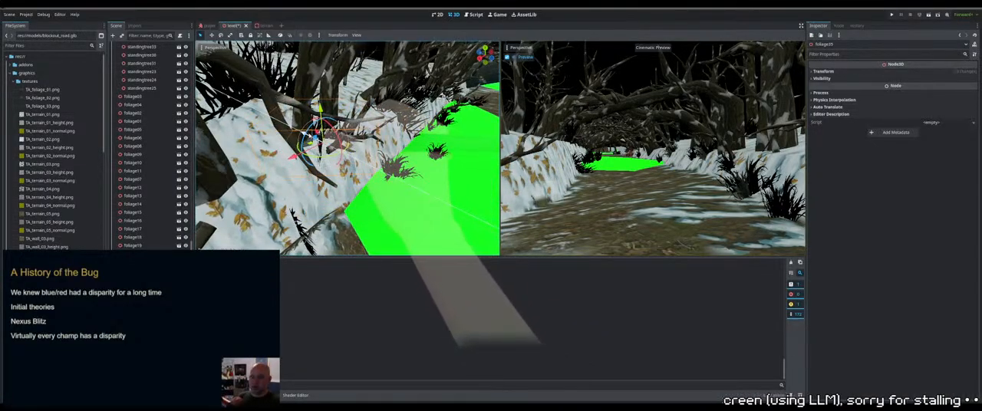
middle_click_drag(309, 133, 315, 115)
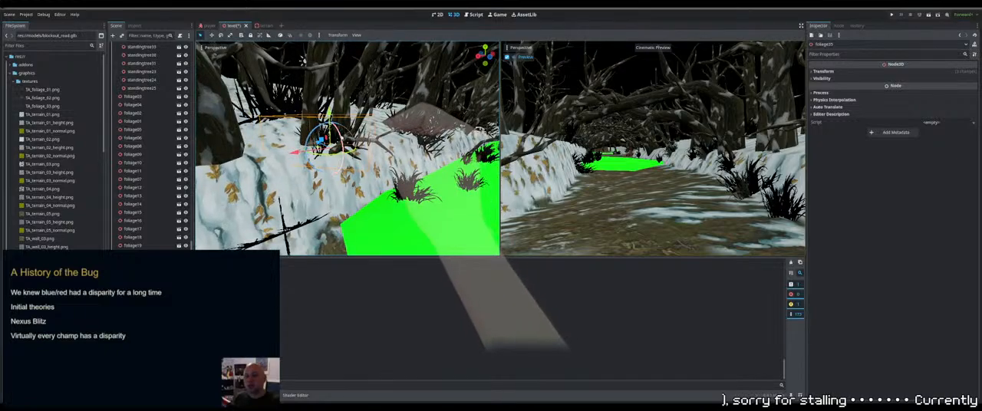
left_click_drag(327, 136, 330, 118)
middle_click_drag(338, 123, 318, 131)
scroll(330, 138, "down", 1)
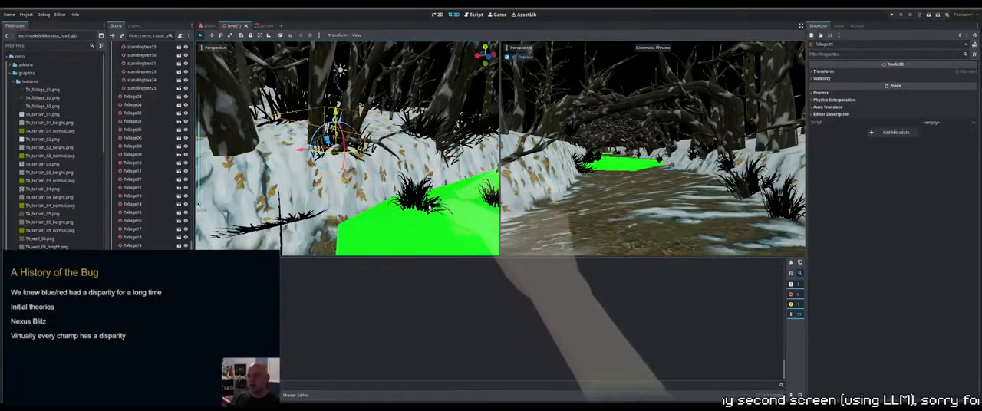
Select the neighbouring foliage clump on the green patch, turn it and shift it closer to the foot of the snowy bank
left_click(417, 193)
middle_click_drag(419, 194, 460, 194)
scroll(430, 191, "down", 1)
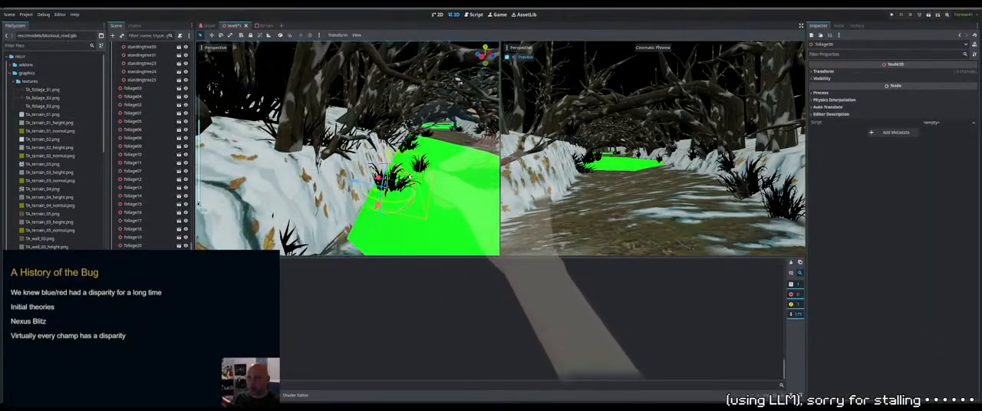
left_click_drag(415, 186, 414, 196)
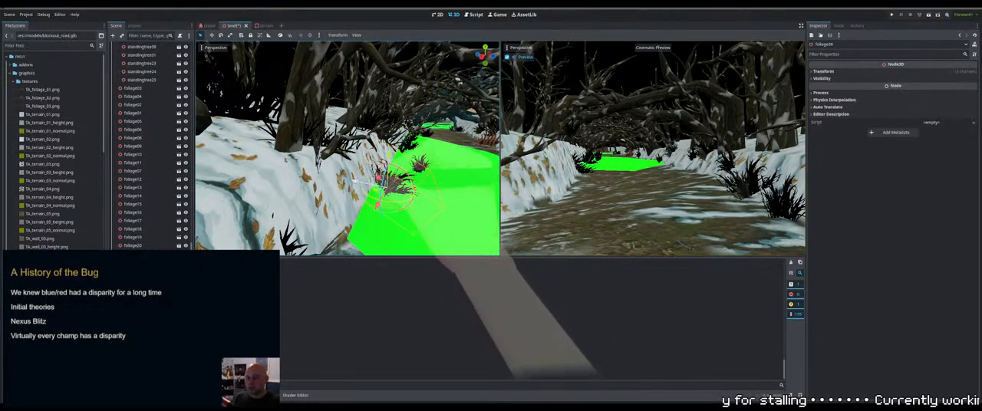
left_click_drag(355, 182, 346, 178)
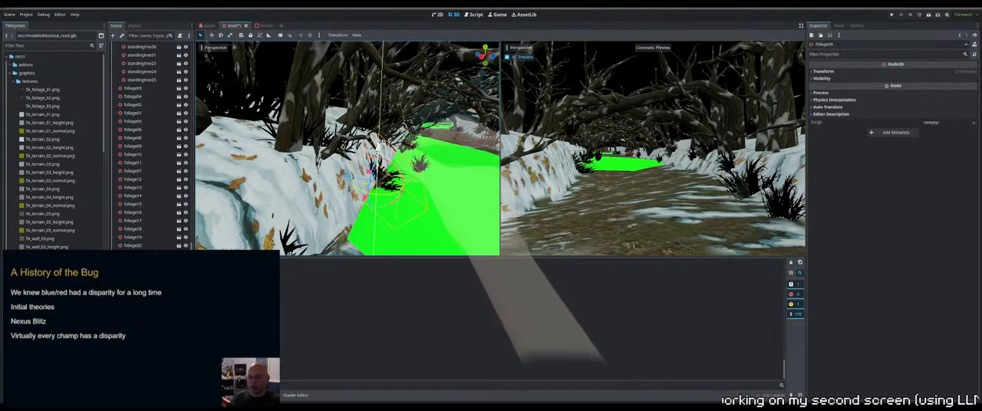
left_click_drag(378, 148, 378, 151)
key("s")
right_click_drag(377, 151, 372, 170)
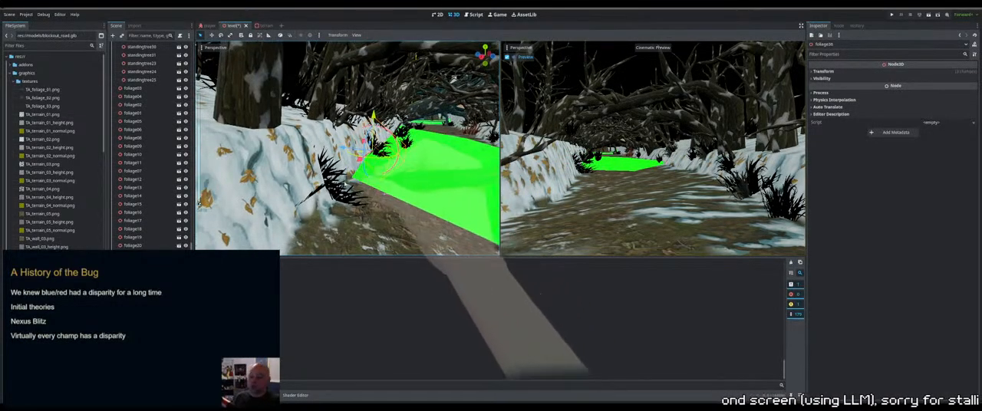
Reposition the foliage clump where the path meets the green patch against the bank, and save the scene
left_click(347, 191)
middle_click_drag(347, 192, 368, 178)
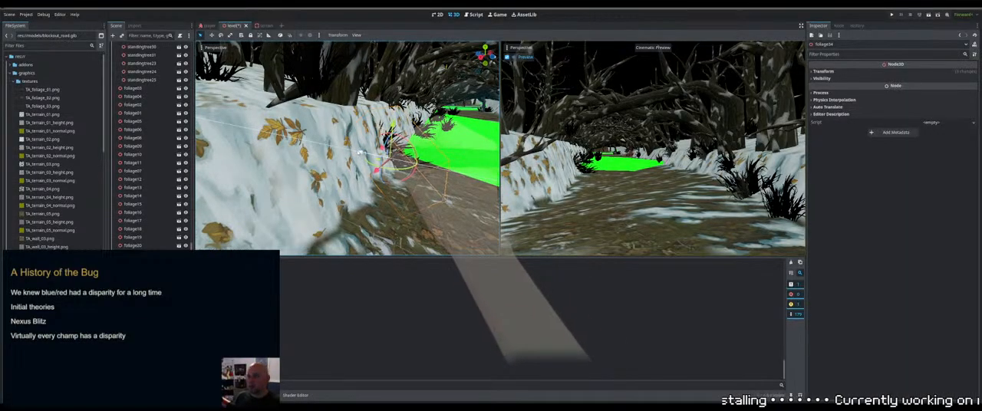
middle_click_drag(494, 63, 316, 126)
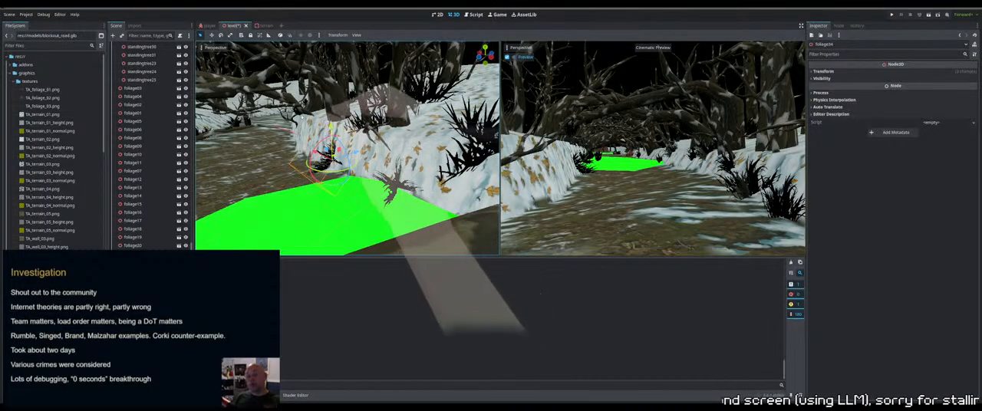
middle_click_drag(317, 124, 381, 174)
key("ctrl+s")
scroll(431, 153, "down", 10)
scroll(382, 173, "up", 8)
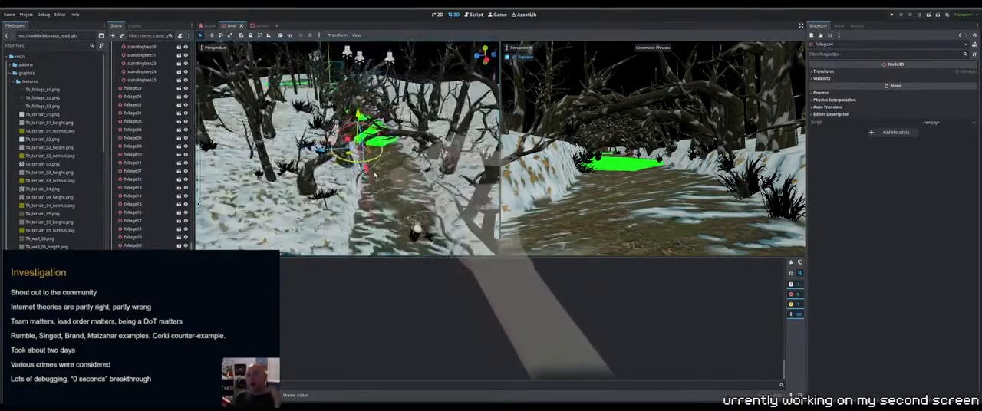
Select the branch at the path's edge, rotate it, then shift it onto the snowy bank and raise it
left_click(388, 191)
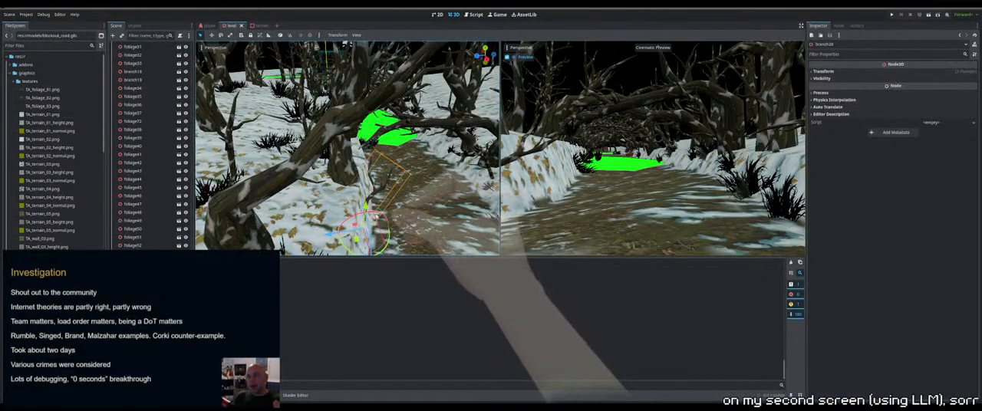
left_click_drag(379, 218, 368, 215)
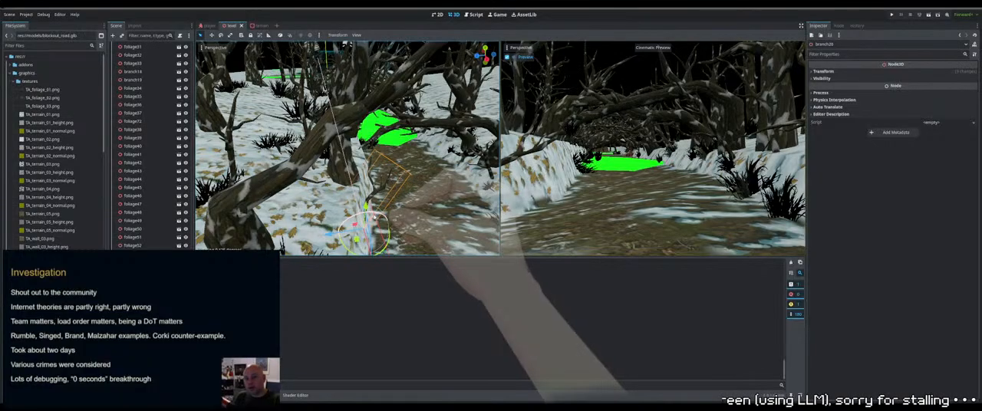
left_click_drag(330, 237, 310, 240)
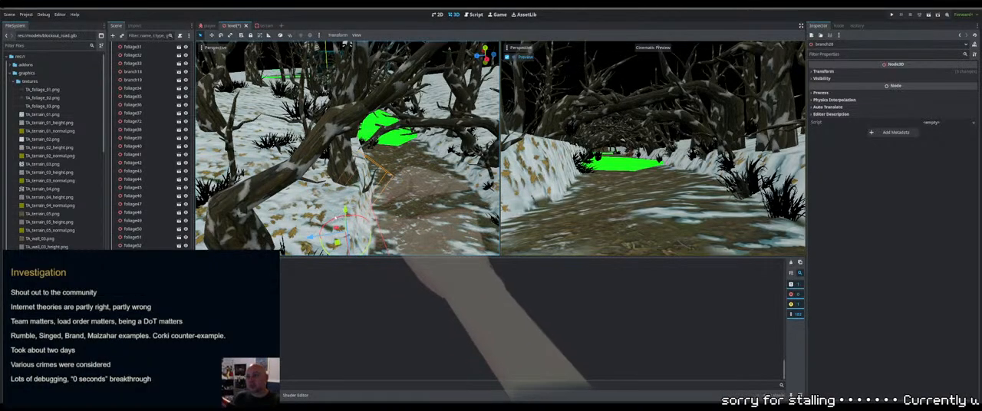
left_click_drag(345, 211, 346, 201)
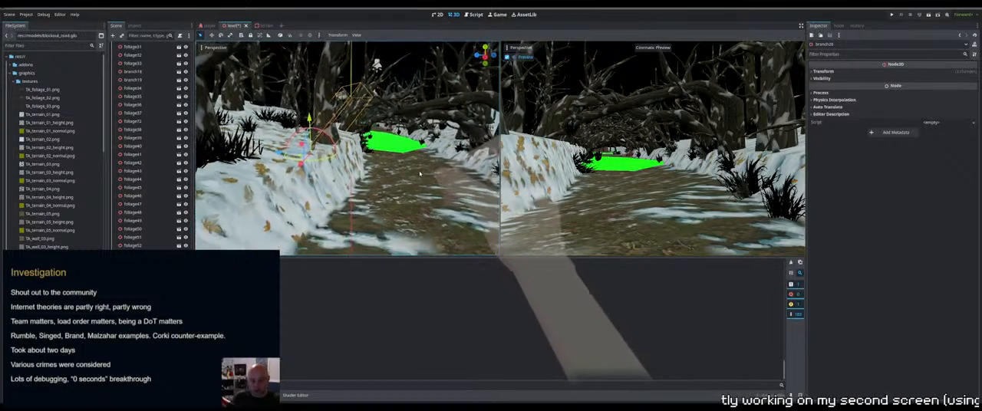
Check the branch's placement along the path and save the level scene
middle_click_drag(419, 174, 368, 144)
scroll(385, 153, "down", 3)
scroll(366, 173, "up", 2)
scroll(350, 192, "up", 4)
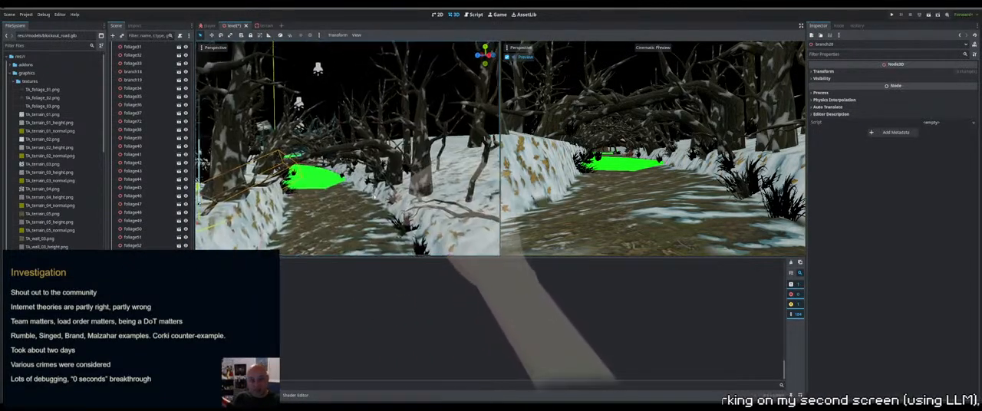
middle_click_drag(348, 194, 345, 239)
middle_click_drag(412, 150, 352, 167)
scroll(144, 154, "up", 10)
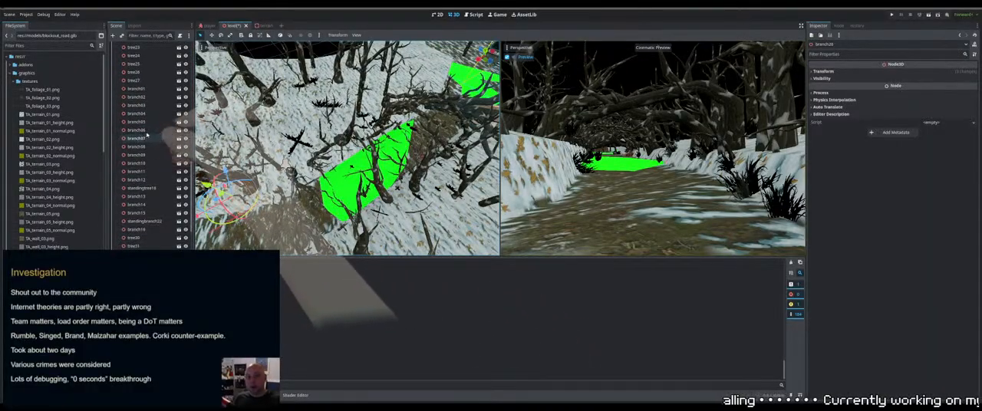
key("ctrl+s")
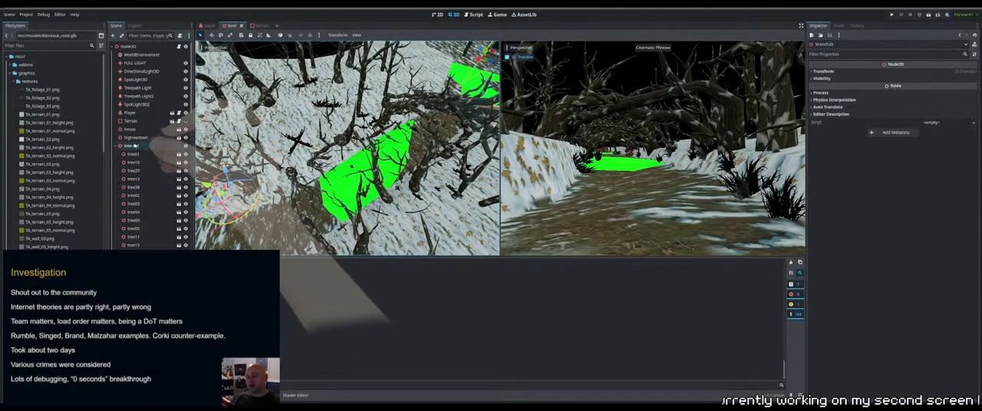
Name the node grouping the trees Tree Set and collapse its children in the scene tree
scroll(143, 168, "up", 5)
left_click(134, 145)
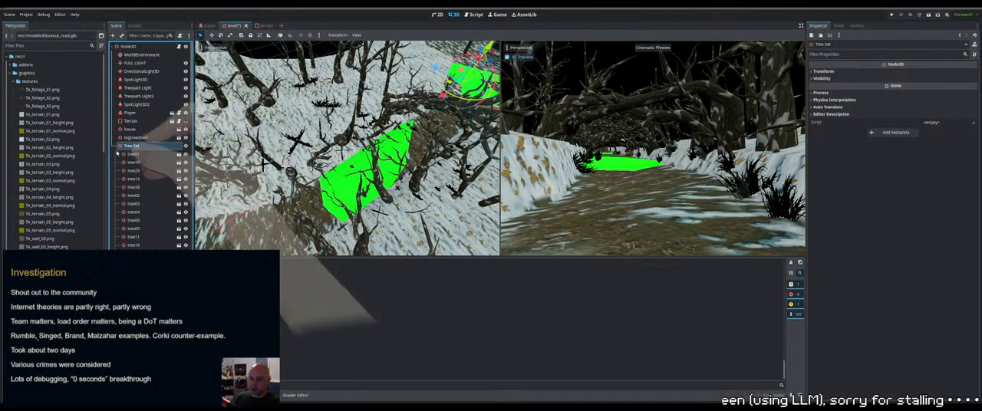
left_click(116, 146)
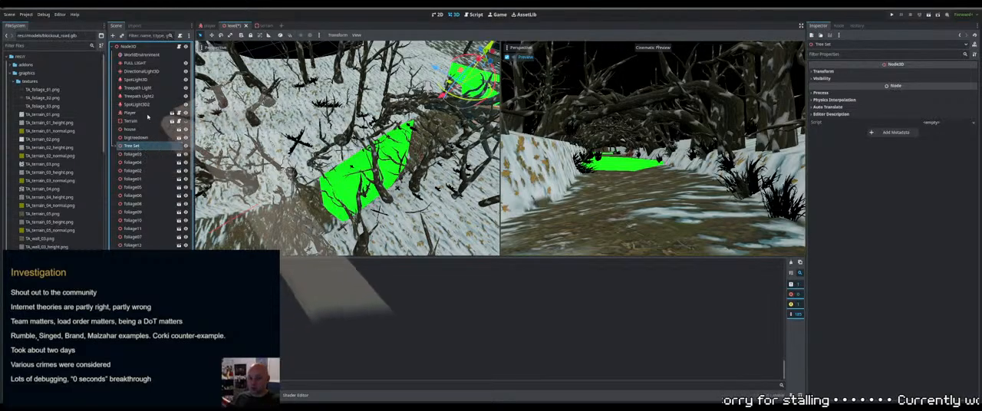
Add a node named Foliage Set under the root Node3D and place it directly below Tree Set
left_click(144, 48)
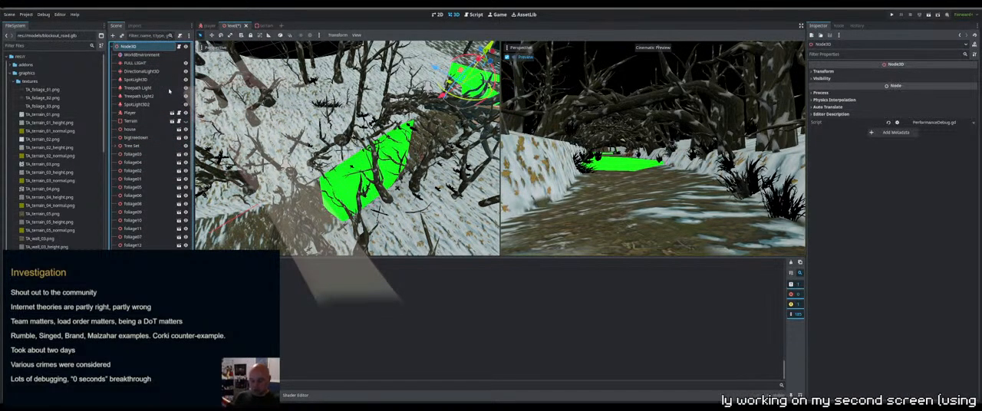
scroll(170, 91, "down", 10)
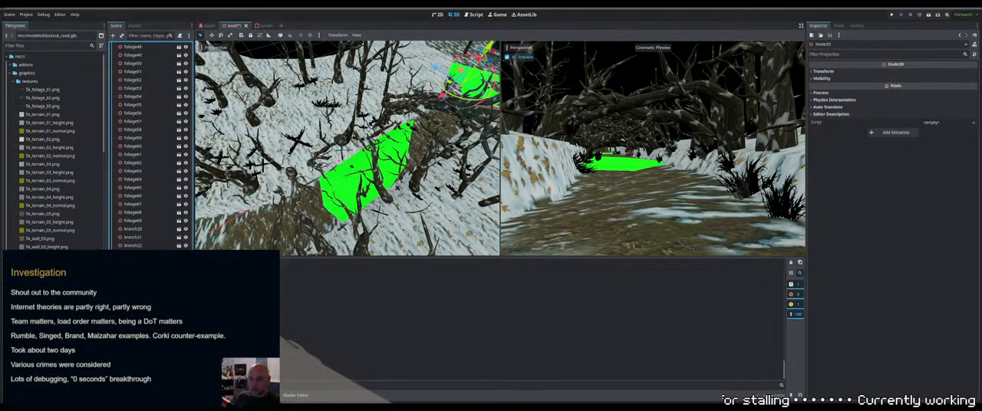
left_click_drag(142, 330, 141, 152)
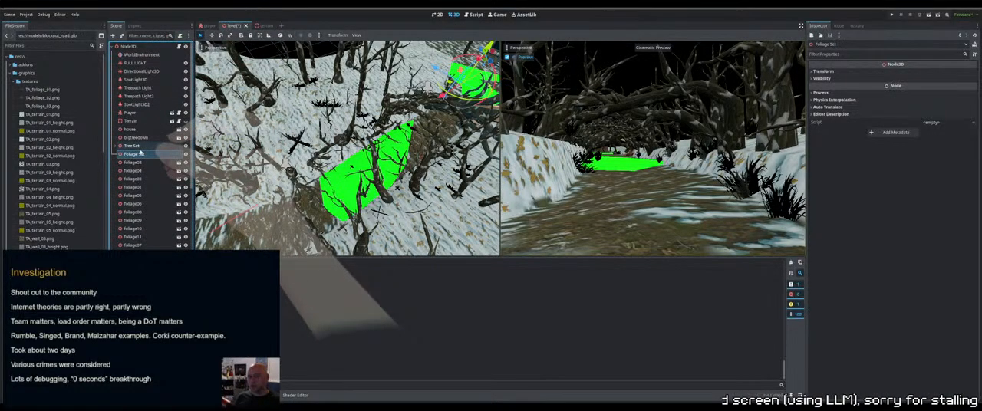
Select all nodes from foliage03 through foliage69 and move them into Foliage Set
left_click(140, 163)
scroll(155, 238, "down", 11)
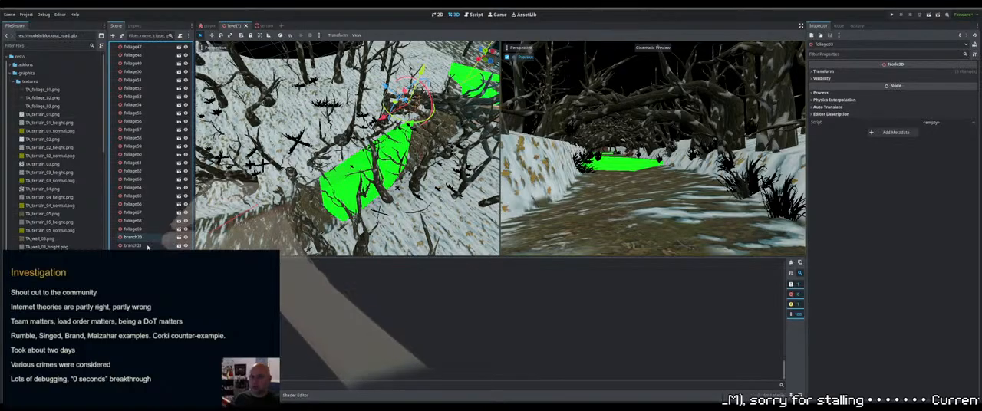
left_click(145, 230, "shift")
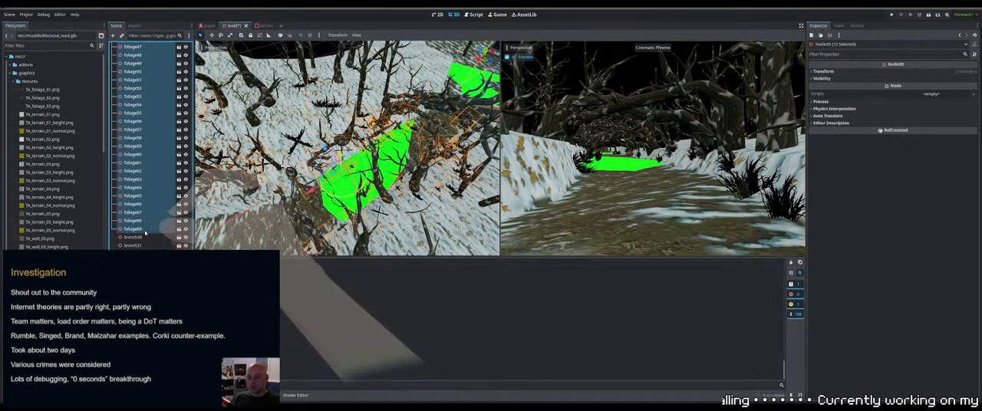
scroll(142, 224, "up", 15)
left_click_drag(141, 222, 133, 156)
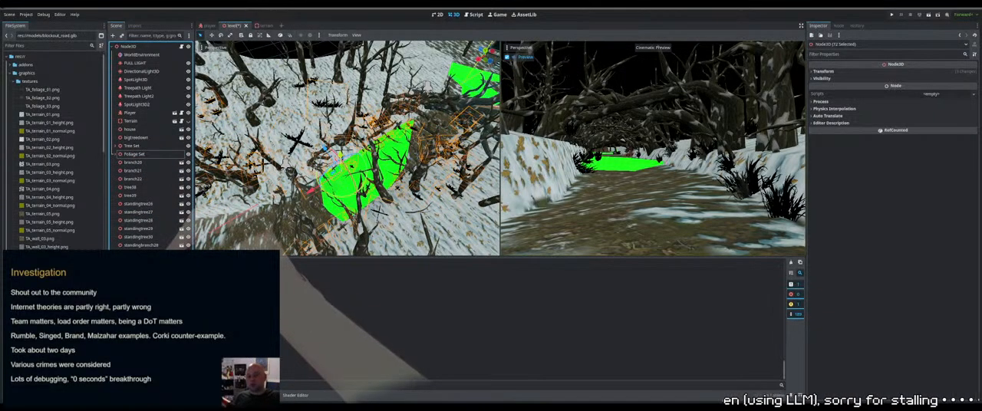
Select the single foliage object on the far snowy slope and delete it
left_click(310, 82)
left_click(310, 83)
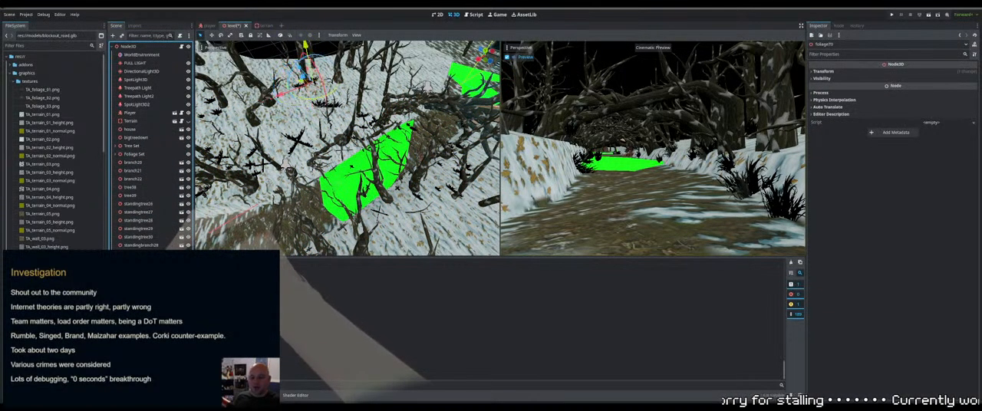
key("Delete")
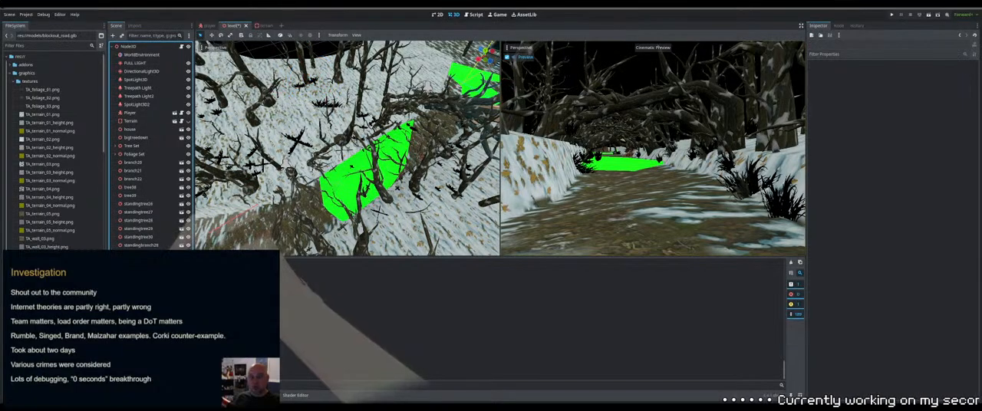
Select the two overlapping objects on the far snowy slope and collapse Foliage Set in the scene tree
left_click(310, 82, "shift")
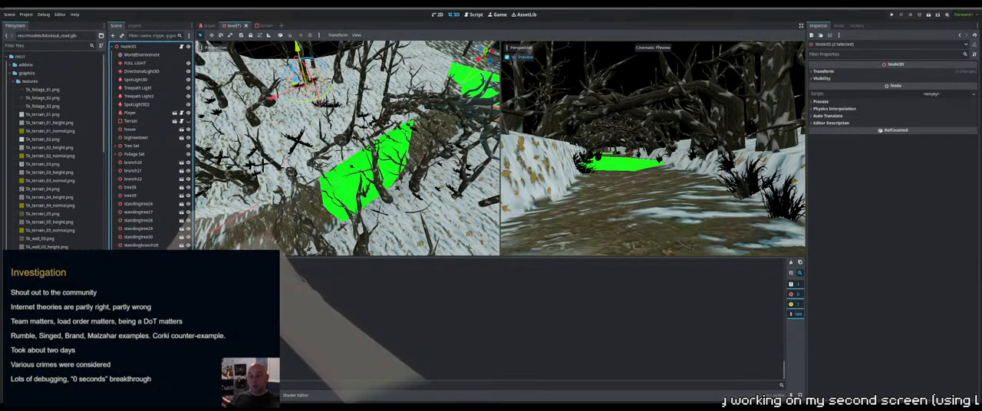
scroll(153, 229, "down", 10)
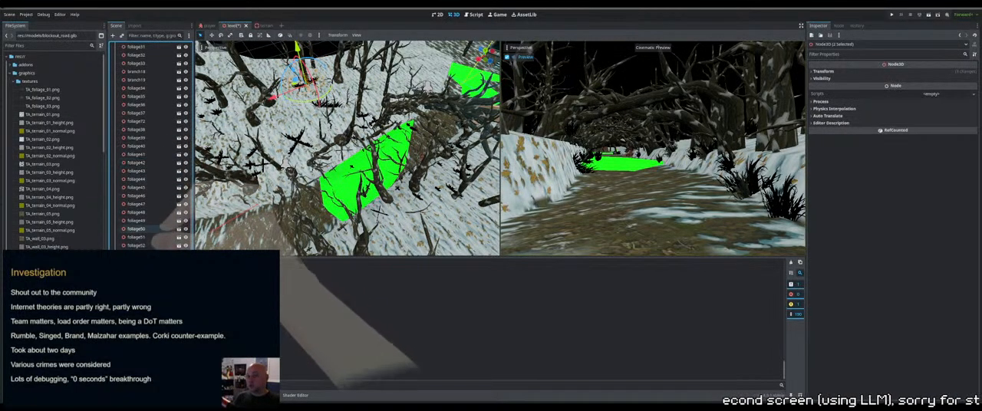
scroll(154, 229, "up", 10)
left_click(118, 155)
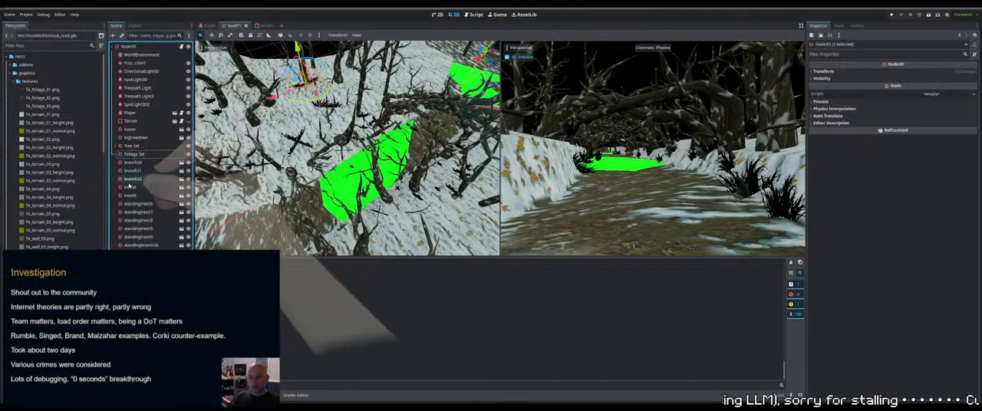
Move all loose branch, tree, standing tree and standing branch nodes, starting at branch20, into Tree Set and collapse the group
left_click(134, 162)
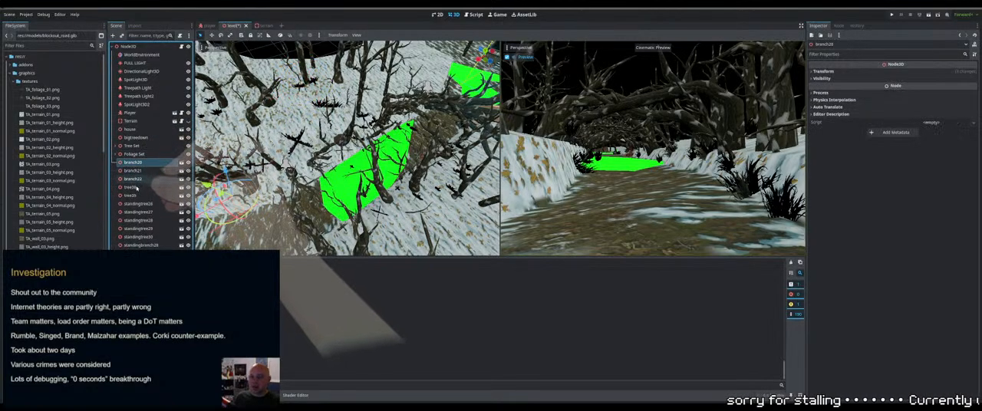
left_click(135, 196, "shift")
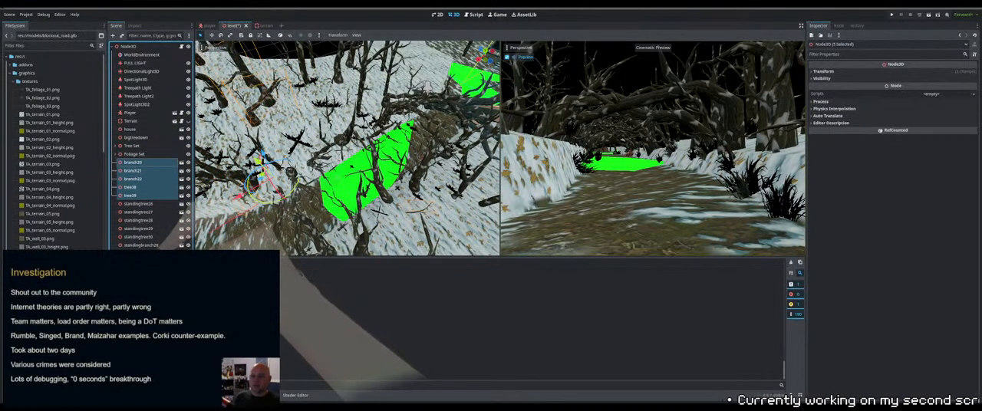
left_click(138, 270, "shift")
left_click_drag(135, 163, 136, 147)
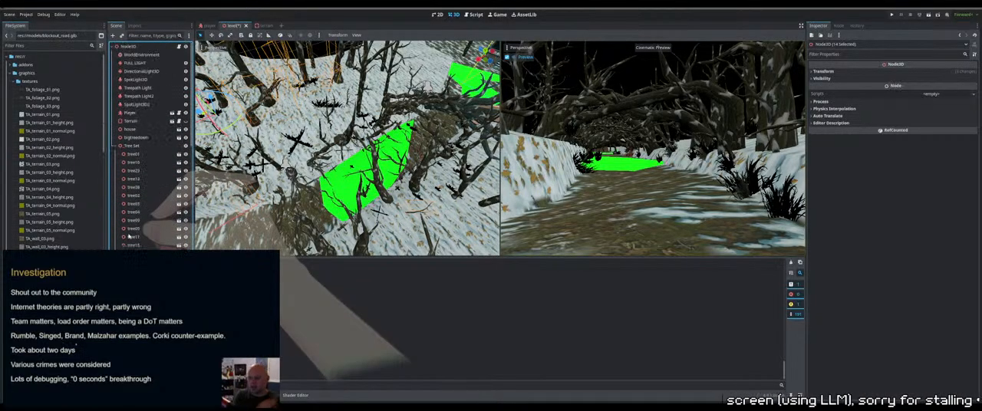
left_click(116, 146)
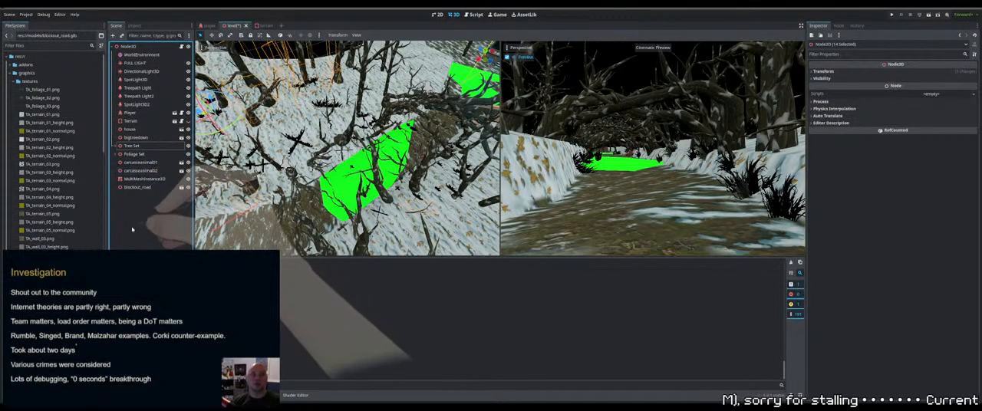
left_click(132, 230)
Hide the FULL LIGHT node in the level
middle_click_drag(286, 240, 280, 218)
left_click(181, 63)
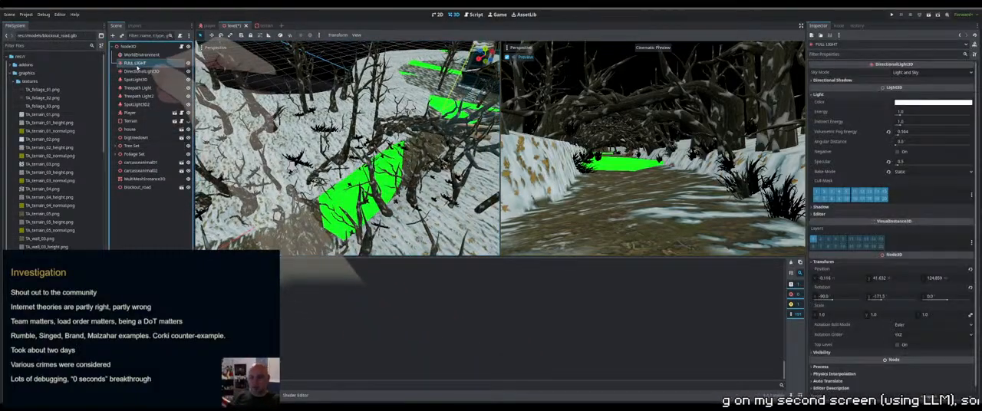
left_click(188, 63)
Enable Fog in the WorldEnvironment settings, and save and run the level
left_click(153, 55)
scroll(851, 242, "down", 5)
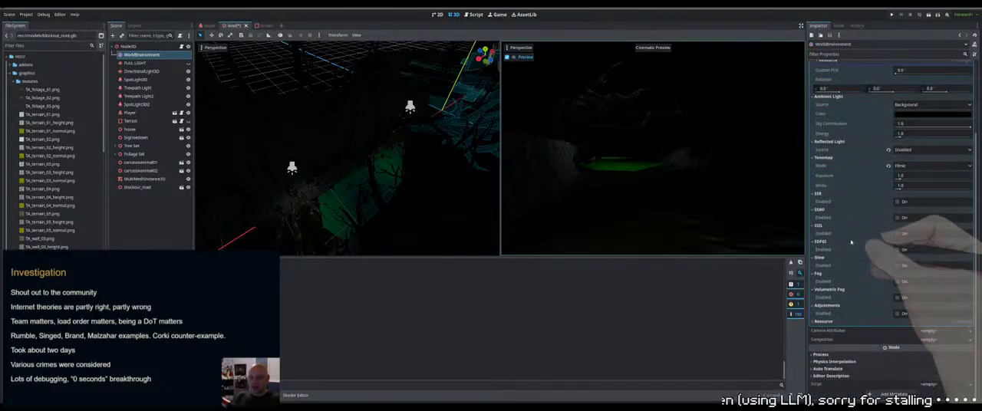
left_click(898, 283)
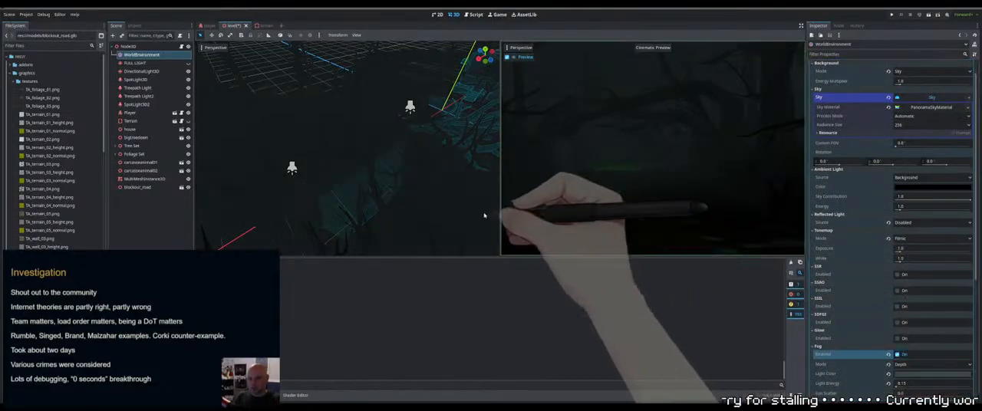
key("ctrl+s")
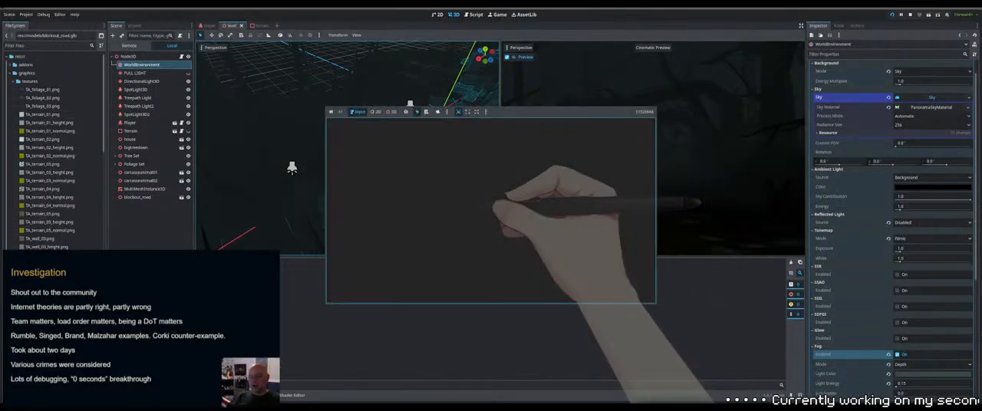
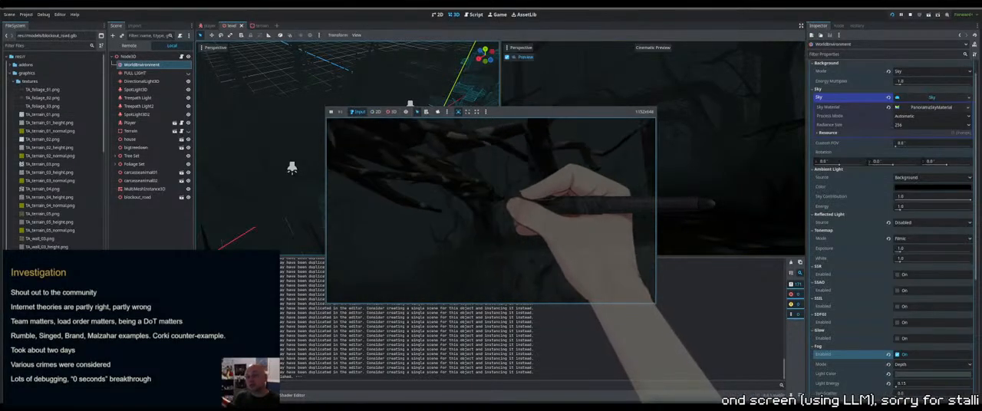
Frame tree07 in the editor's 3D view and examine the dark trees and branches around it, then clear the selection
key("Escape")
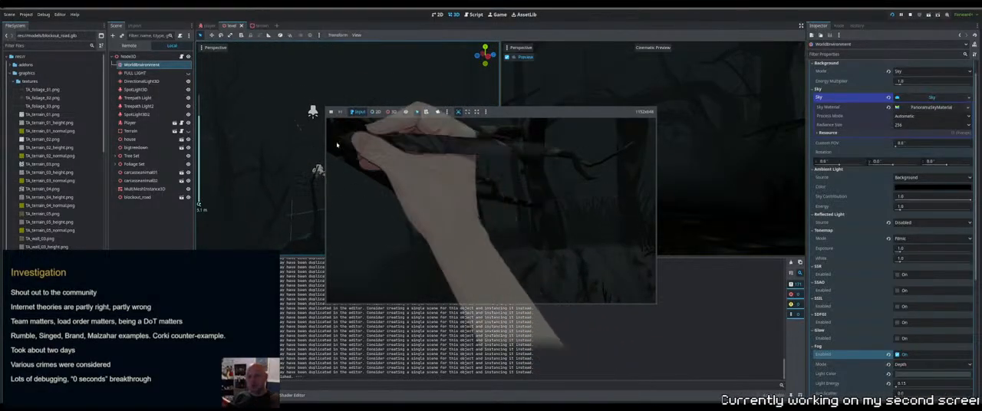
middle_click_drag(337, 145, 376, 212)
left_click(393, 227)
key("f")
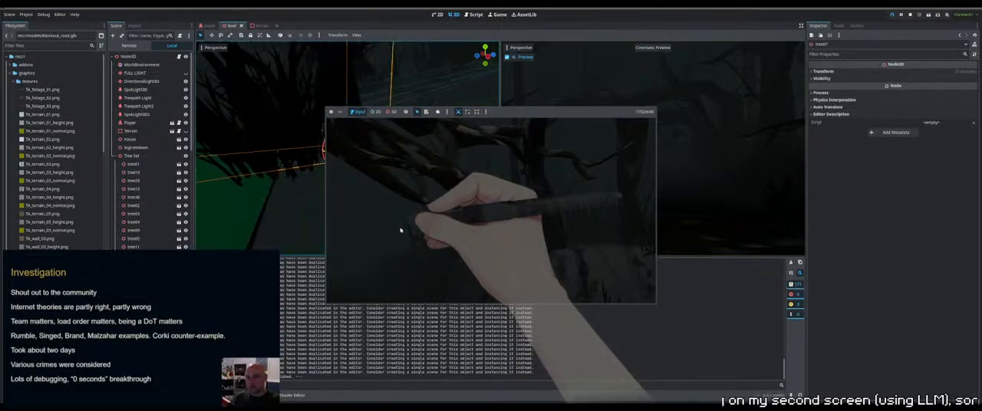
middle_click_drag(392, 198, 317, 150)
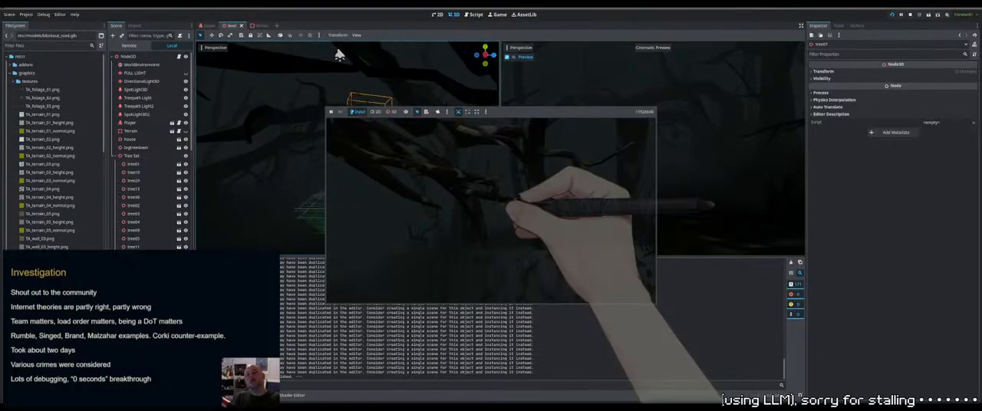
right_click_drag(307, 146, 338, 140)
middle_click_drag(307, 145, 283, 157)
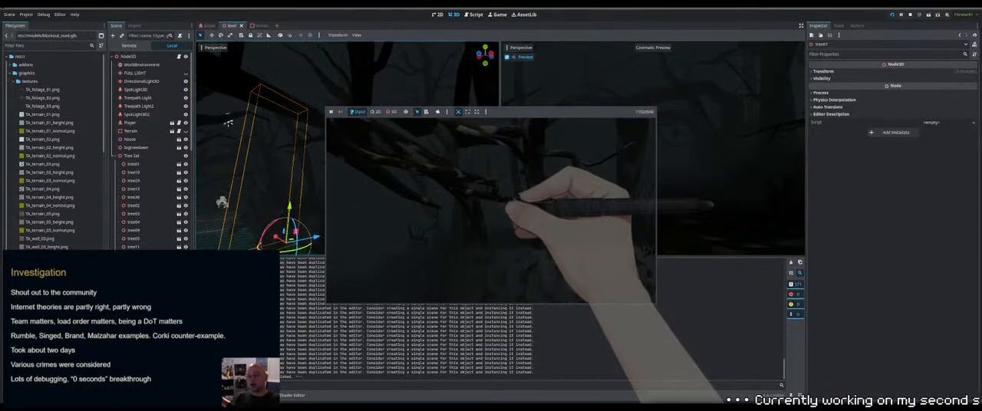
right_click_drag(282, 157, 247, 153)
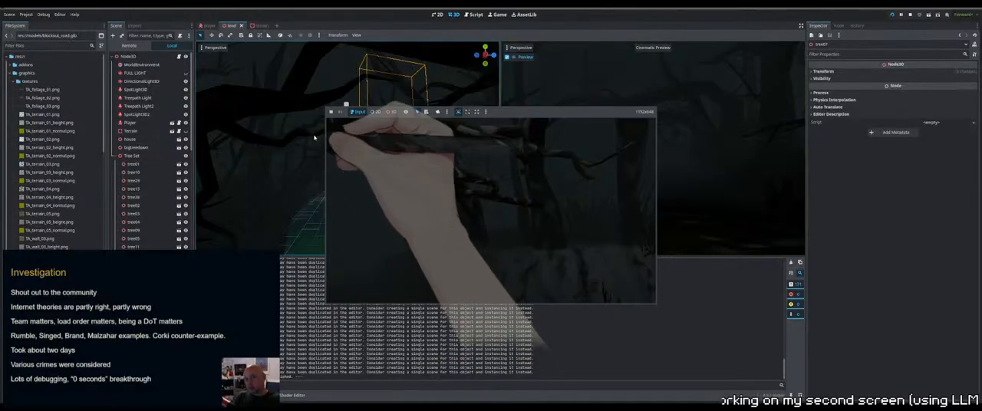
left_click(310, 76)
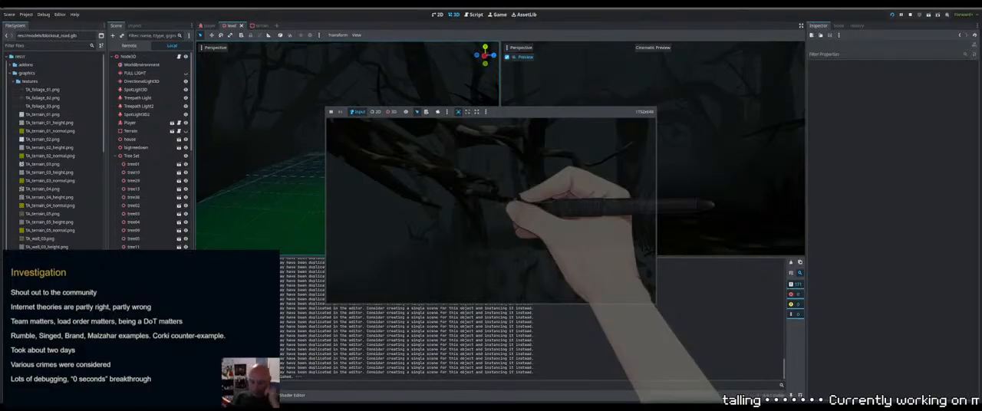
Select the foliage53 clump beside the path and shift it slightly sideways along the ground
left_click(310, 142)
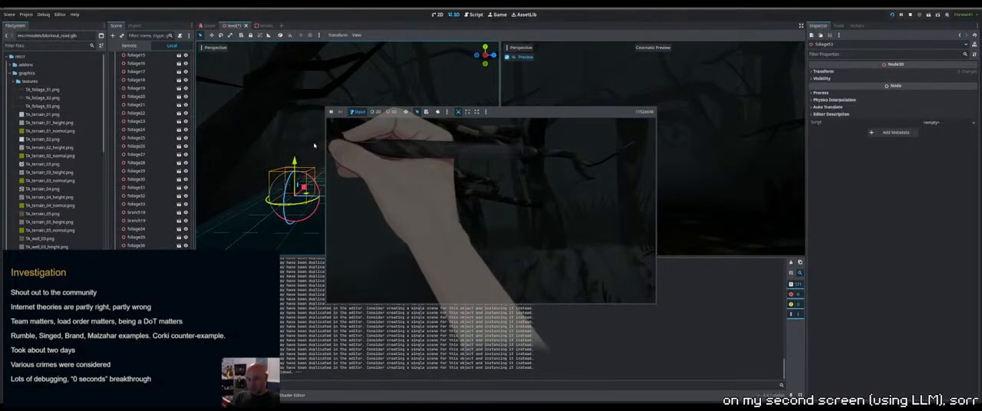
left_click_drag(324, 197, 318, 198)
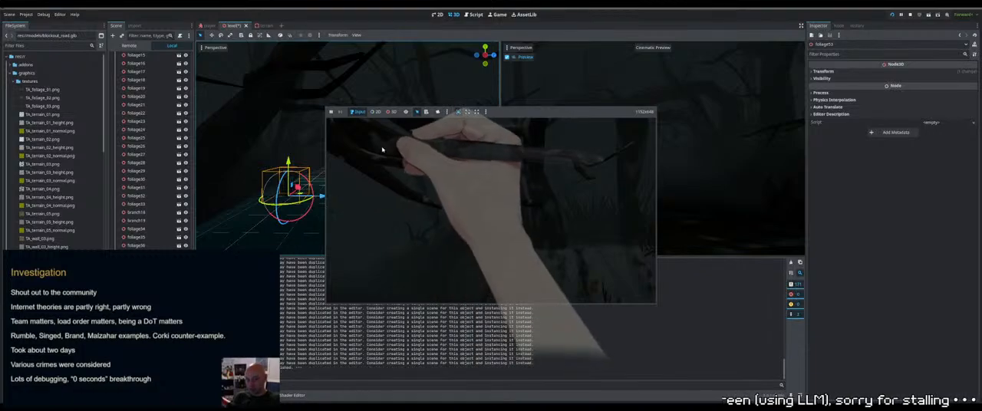
right_click_drag(382, 150, 373, 129)
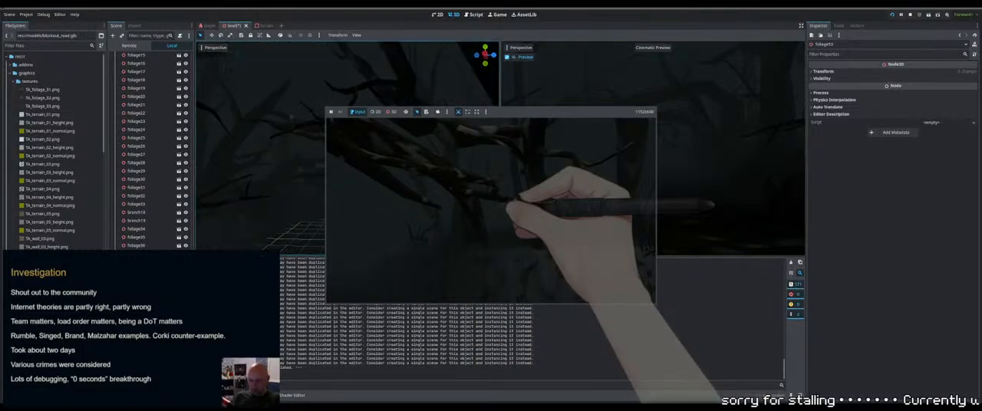
right_click_drag(382, 144, 384, 147)
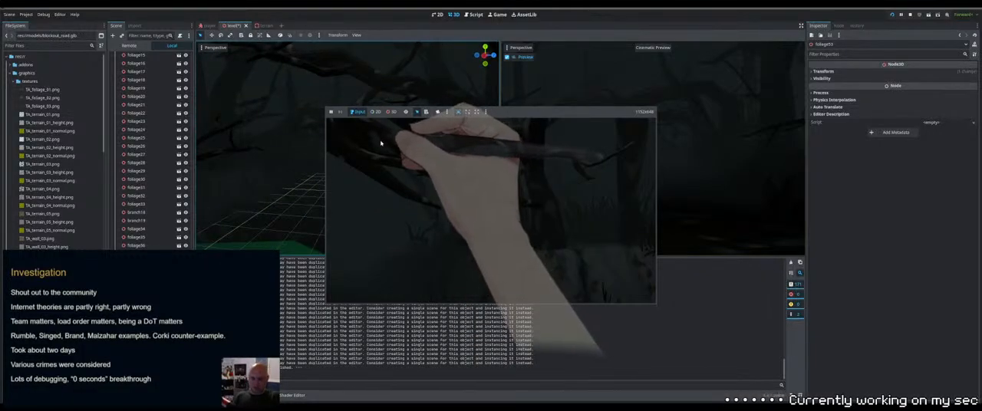
Select branch08 among the dark trees and reposition it closer to the nearby trunk
right_click_drag(261, 146, 290, 130)
right_click_drag(366, 153, 315, 158)
left_click(344, 143)
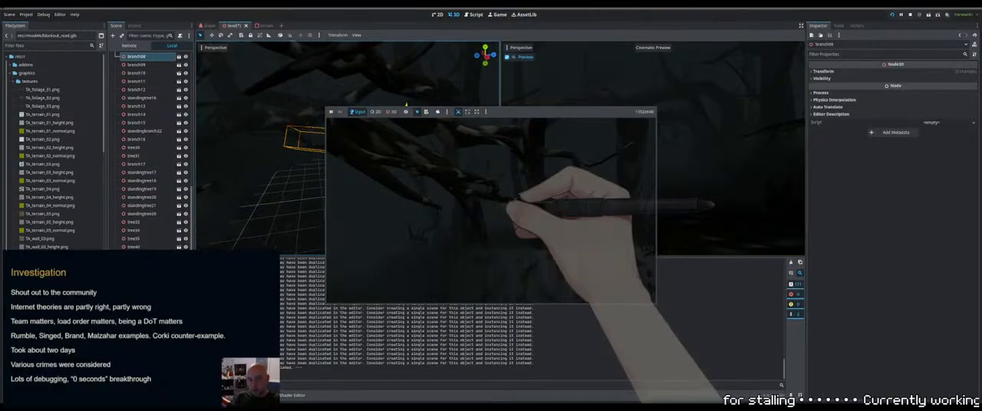
left_click_drag(432, 154, 488, 154)
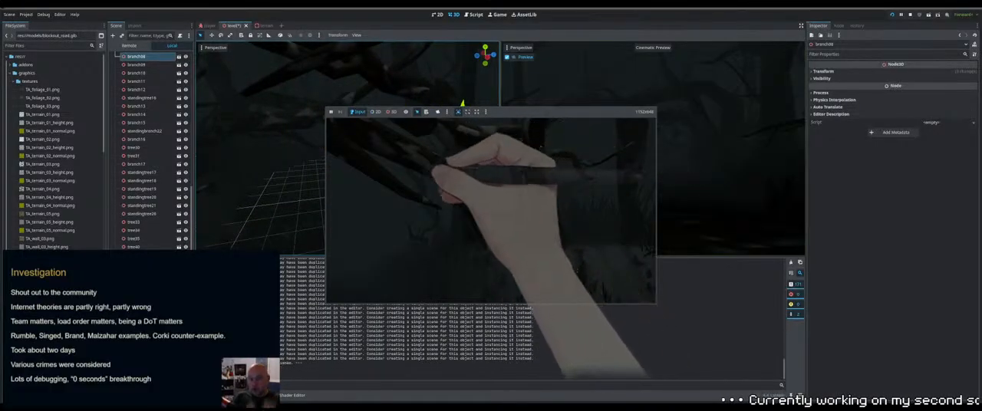
right_click_drag(432, 170, 505, 206)
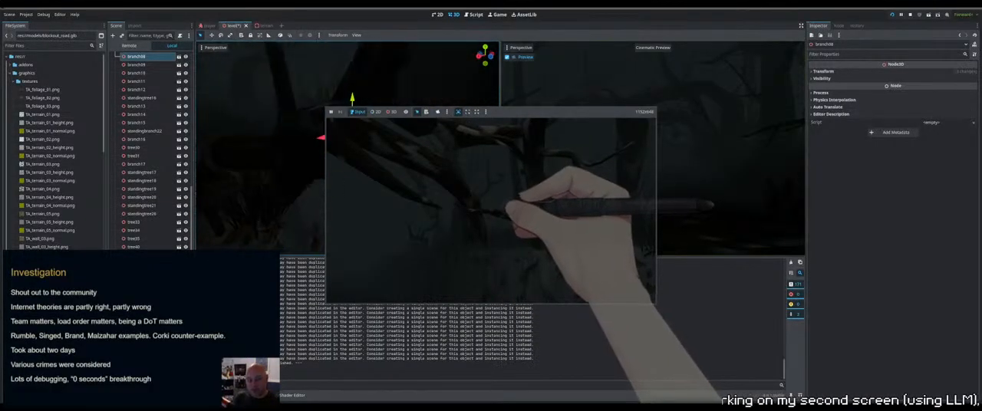
right_click_drag(307, 154, 414, 158)
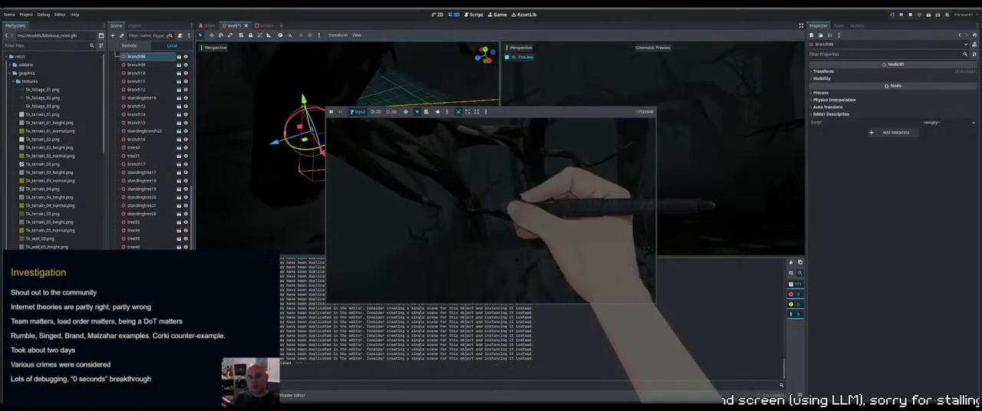
right_click_drag(491, 215, 468, 204)
left_click_drag(293, 193, 331, 191)
right_click_drag(318, 191, 322, 184)
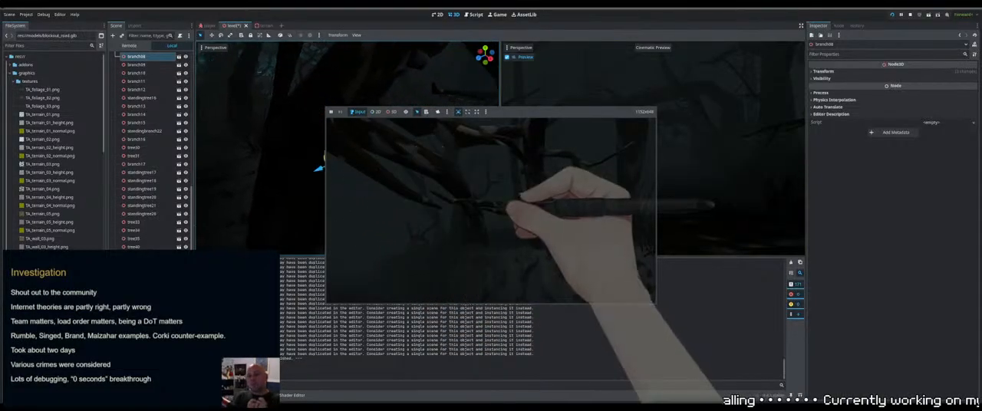
right_click_drag(491, 205, 483, 204)
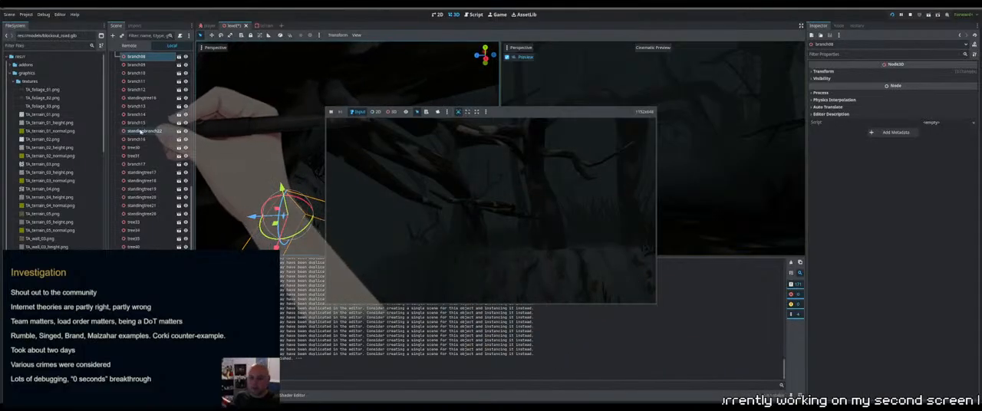
Show the FULL LIGHT node and adjust the placement of branch08 against the snowy tree trunk
scroll(141, 132, "up", 8)
scroll(140, 133, "up", 5)
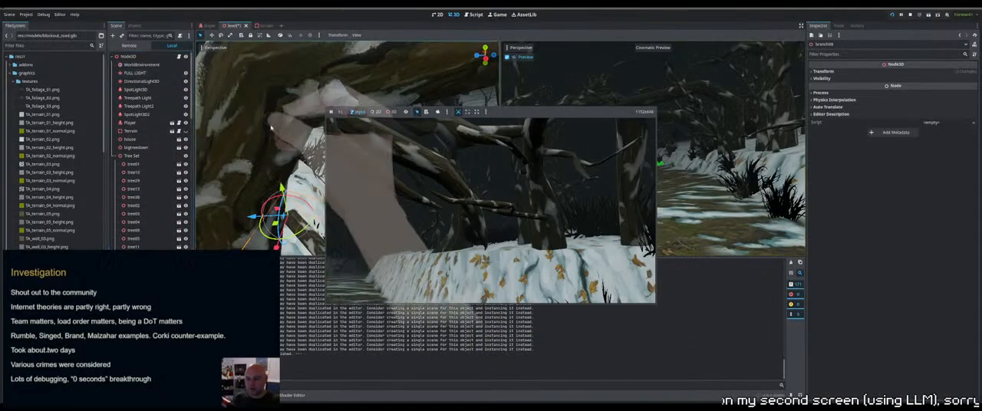
right_click_drag(343, 193, 489, 205)
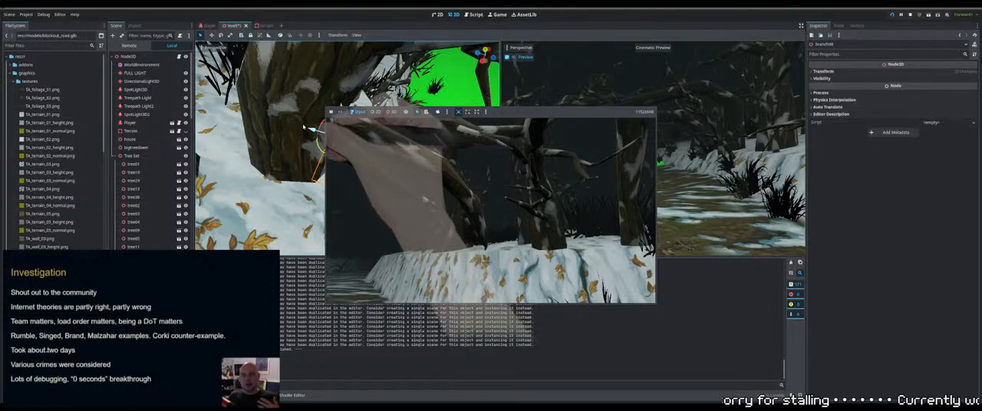
right_click_drag(308, 135, 492, 205)
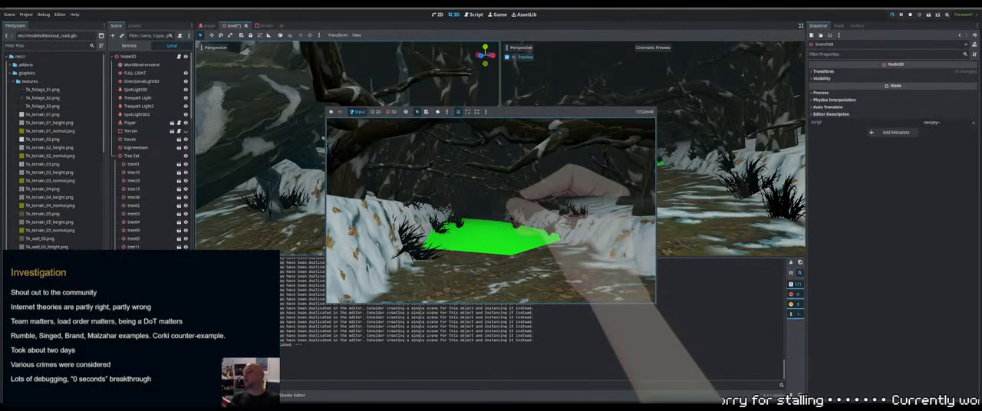
Hide the FULL LIGHT node and snap the floating foliage47 clump down to the floor
left_click(186, 73)
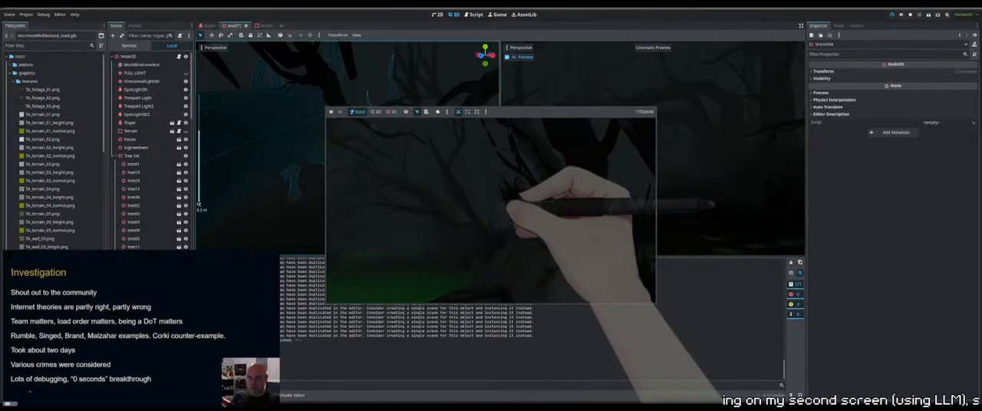
right_click_drag(261, 153, 306, 156)
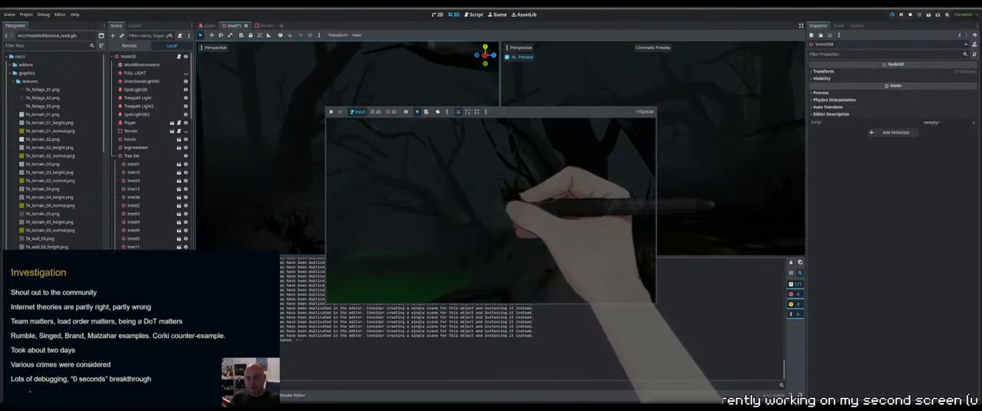
left_click(356, 181)
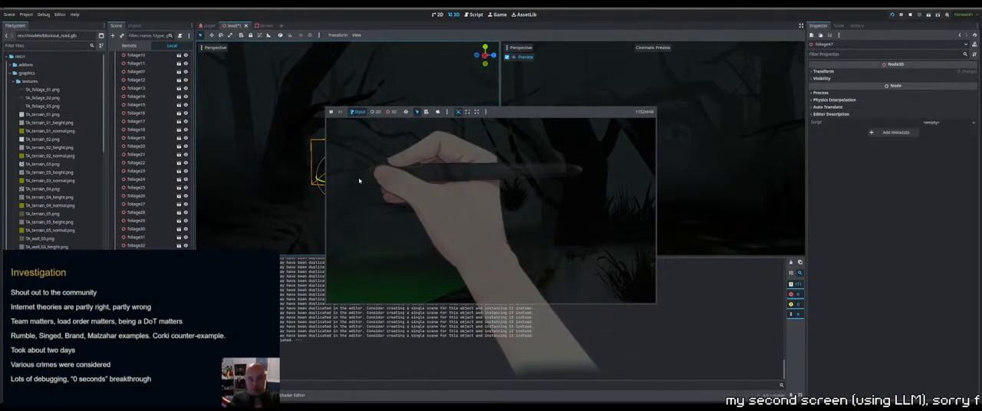
key("Page_Down")
right_click_drag(359, 181, 383, 201)
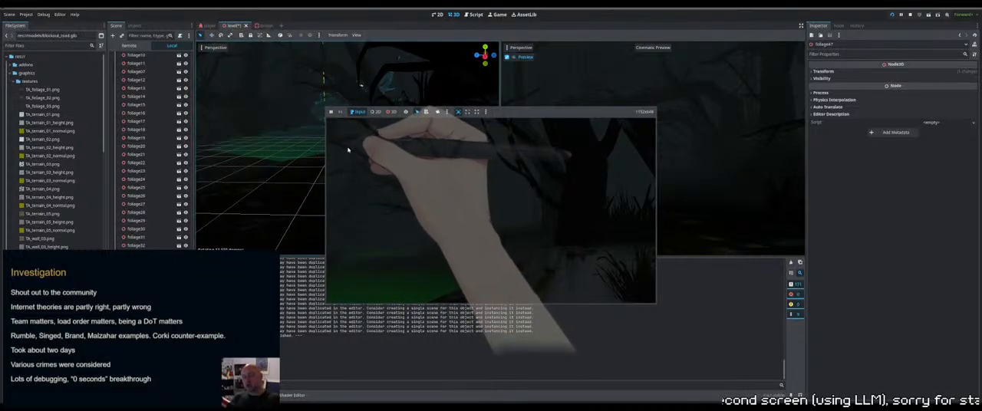
Select branch21 above the path and shift it upwards
right_click_drag(261, 153, 280, 147)
right_click_drag(342, 186, 397, 169)
left_click(368, 167)
left_click_drag(428, 131, 428, 99)
Show the FULL LIGHT node and reposition branch21 among the trees beside the path
scroll(157, 102, "up", 5)
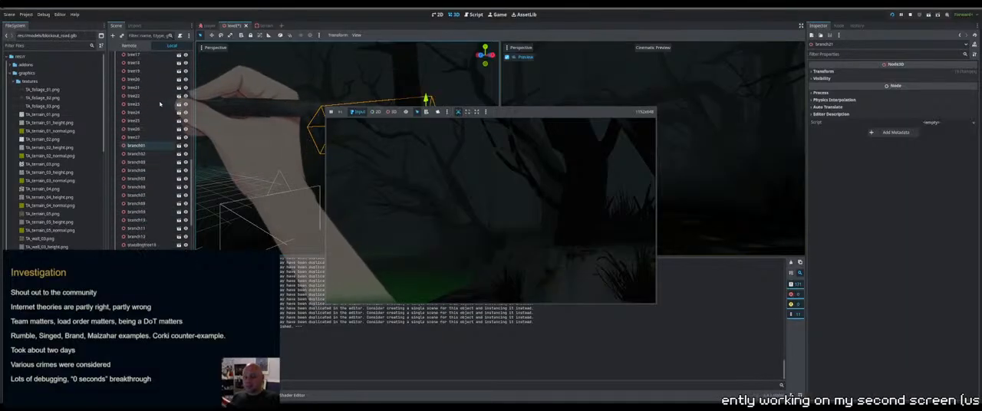
scroll(157, 102, "up", 4)
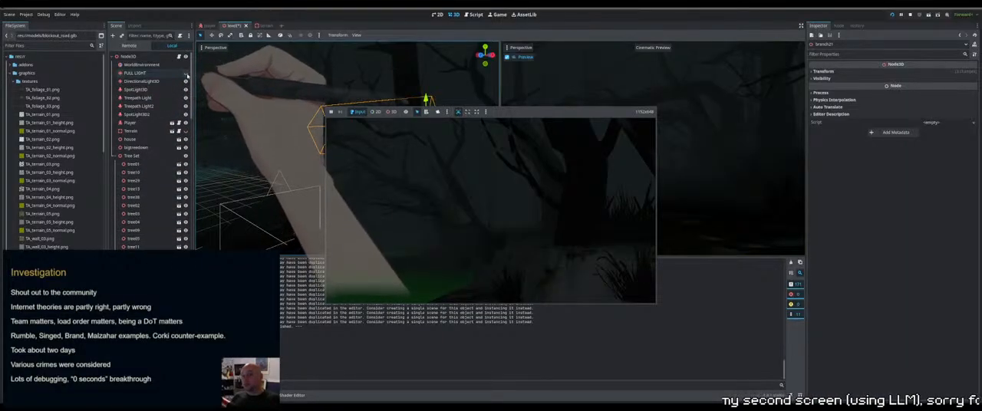
left_click(185, 73)
right_click_drag(472, 96, 470, 73)
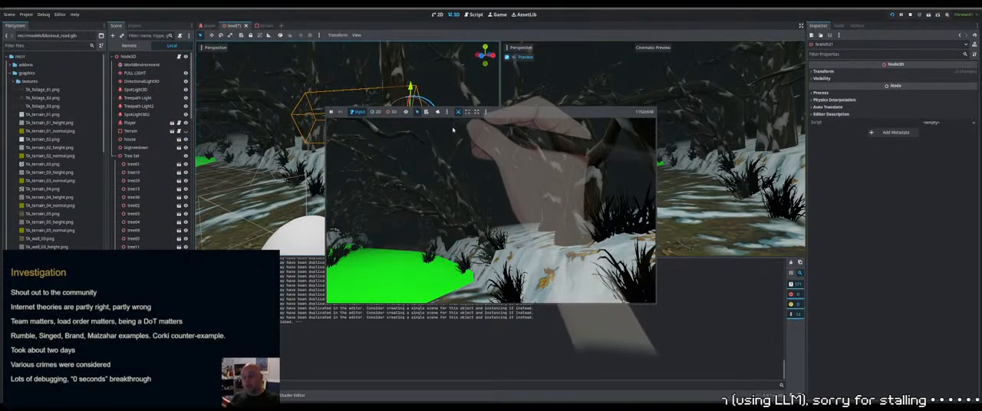
left_click_drag(456, 132, 402, 132)
right_click_drag(399, 103, 491, 112)
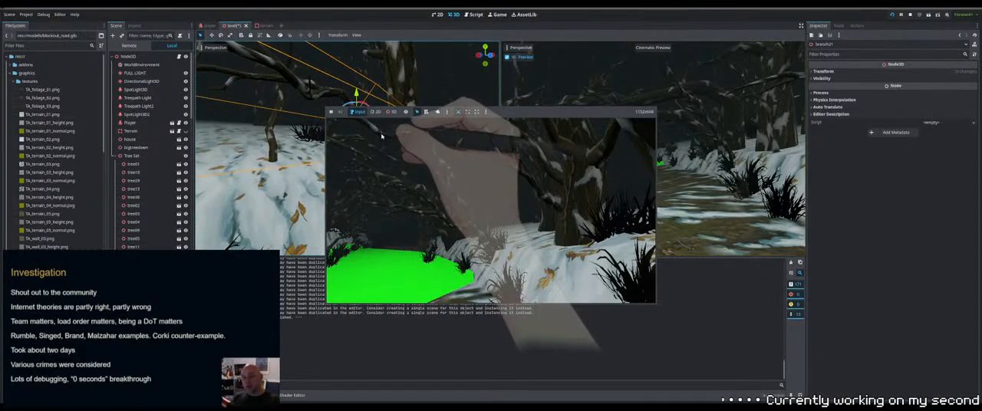
mouse_move(367, 103)
left_mouse_down()
mouse_move(358, 137)
mouse_move(365, 115)
left_mouse_up()
right_click_drag(368, 115, 486, 195)
right_click_drag(414, 84, 225, 99)
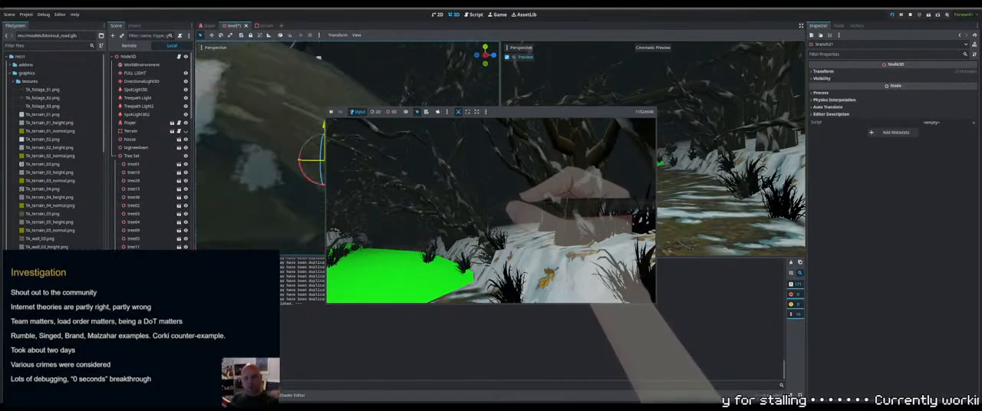
Hide the FULL LIGHT node, then save and test-run the level in the dark before stopping it
left_click(186, 73)
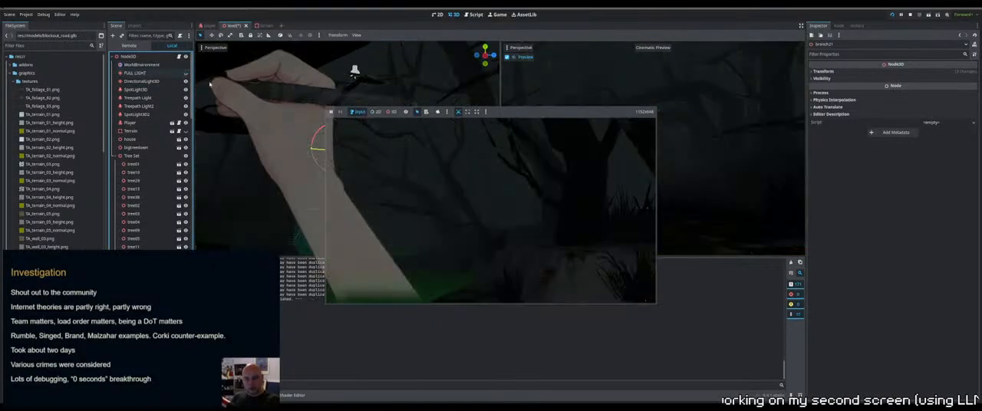
key("F5")
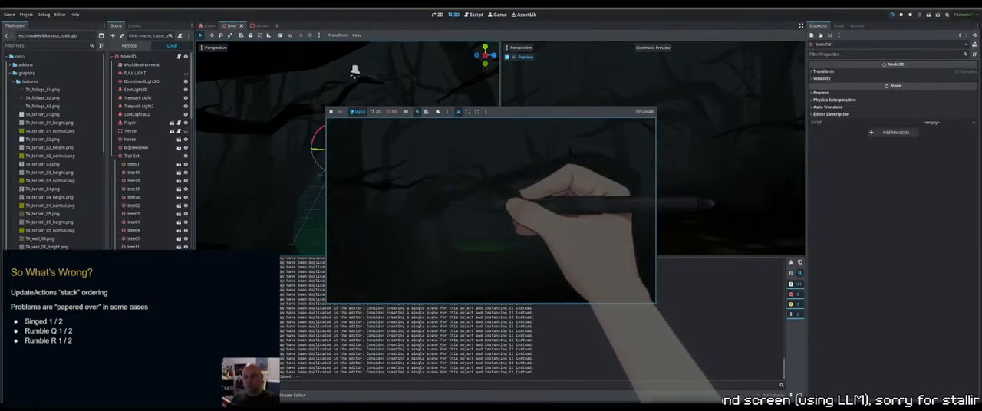
key("F8")
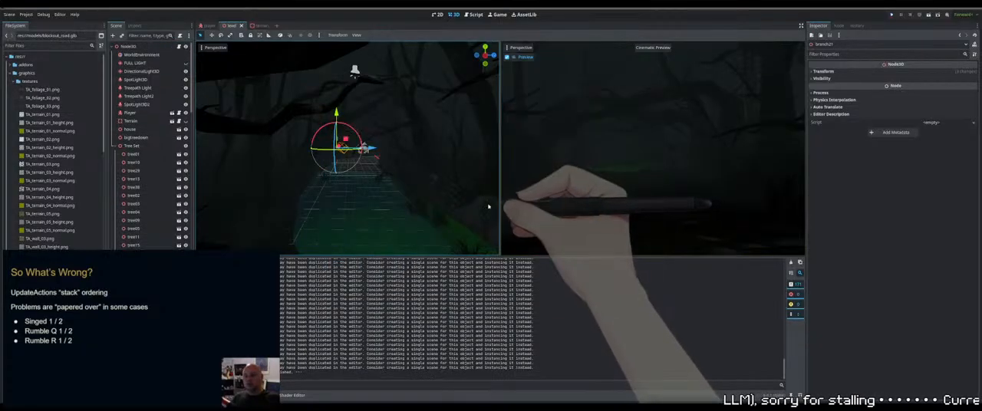
Show the FULL LIGHT node in the level and open the WorldEnvironment settings
middle_click_drag(394, 176, 345, 201)
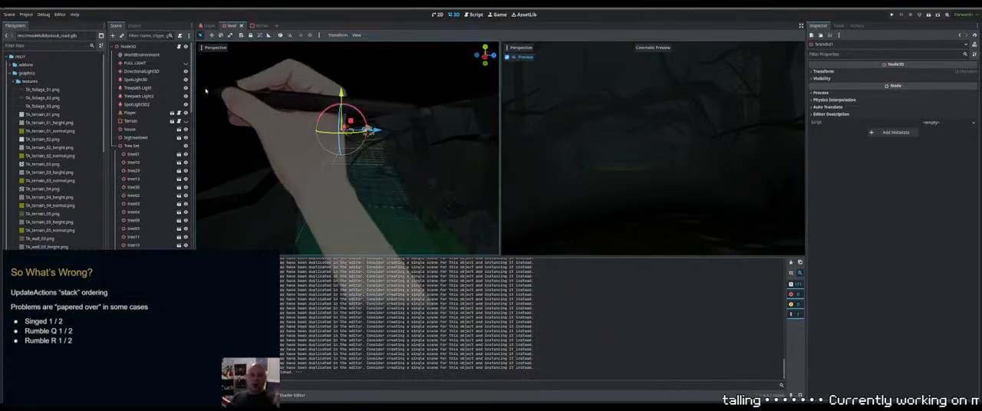
left_click(186, 63)
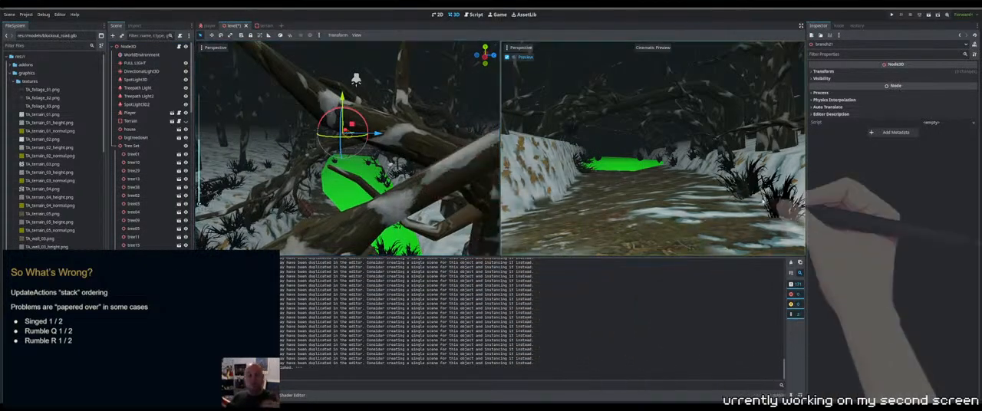
scroll(398, 167, "down", 10)
middle_click_drag(402, 171, 452, 190)
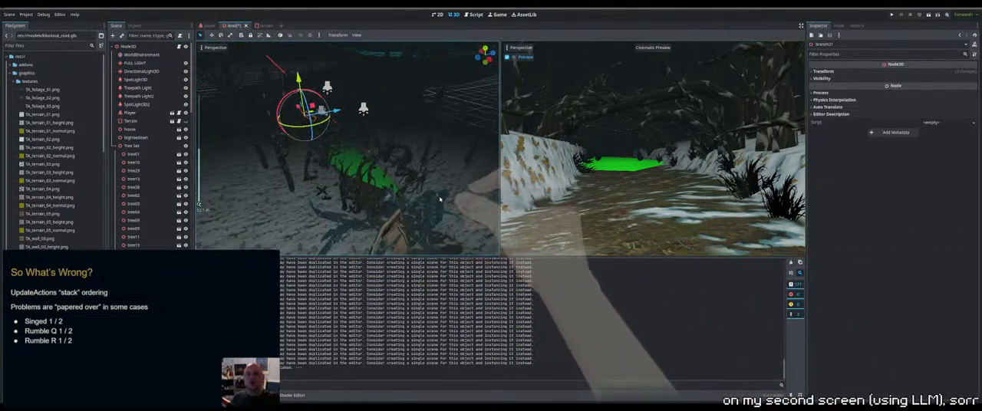
left_click(166, 56)
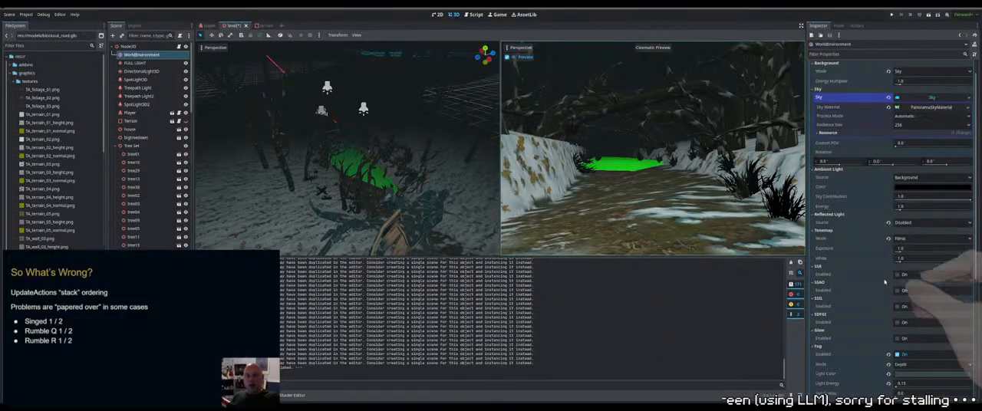
Disable the fog in the WorldEnvironment settings
scroll(898, 230, "down", 5)
left_click(898, 159)
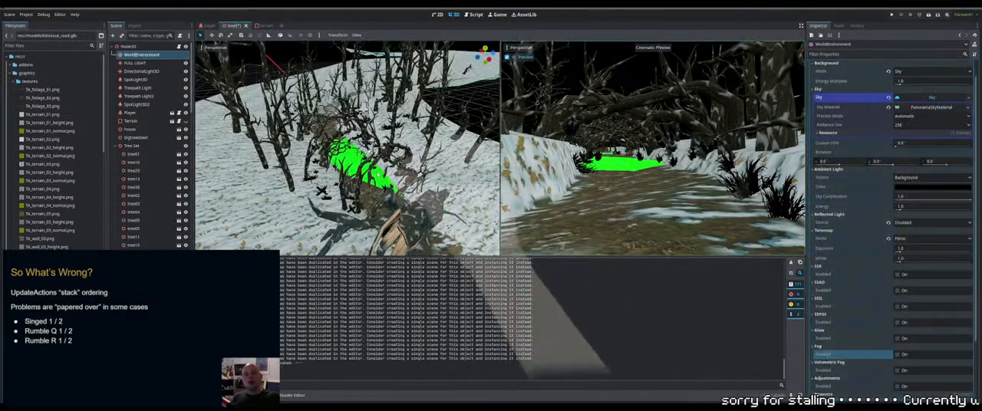
middle_click_drag(398, 171, 393, 148)
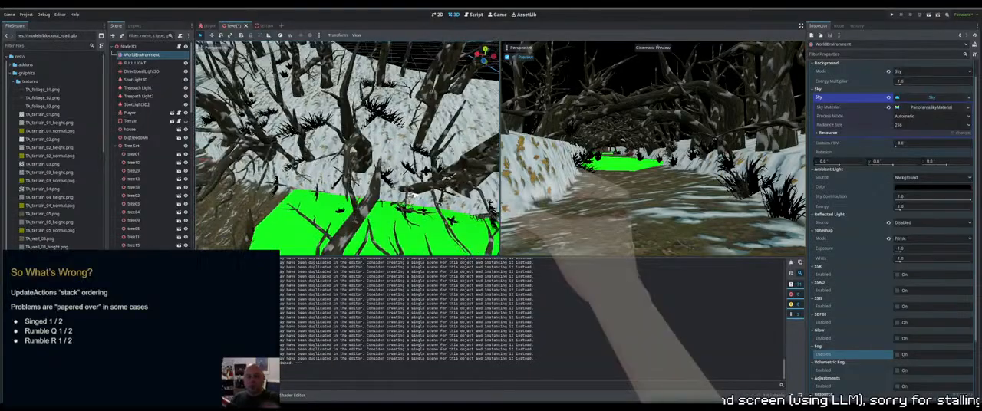
Select tree24 on the snowy bank beside the green ground patch and adjust its placement
middle_click_drag(415, 195, 364, 163)
left_click(343, 175)
left_click(356, 169)
left_click(357, 166)
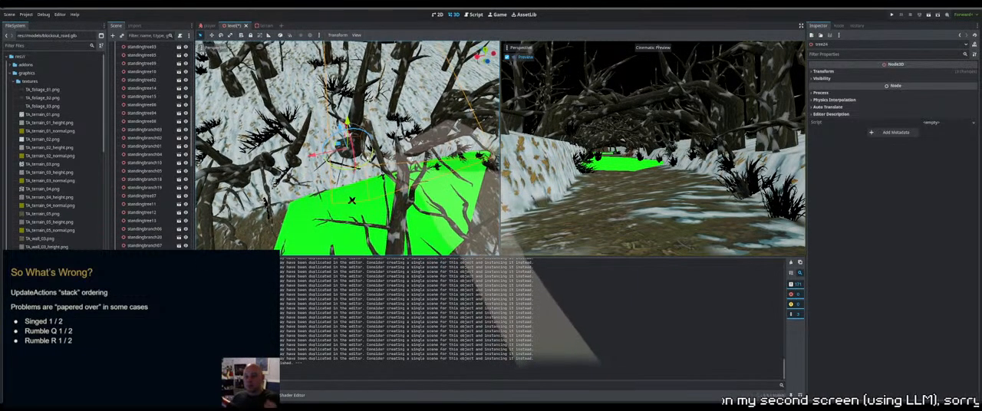
left_click_drag(361, 164, 342, 170)
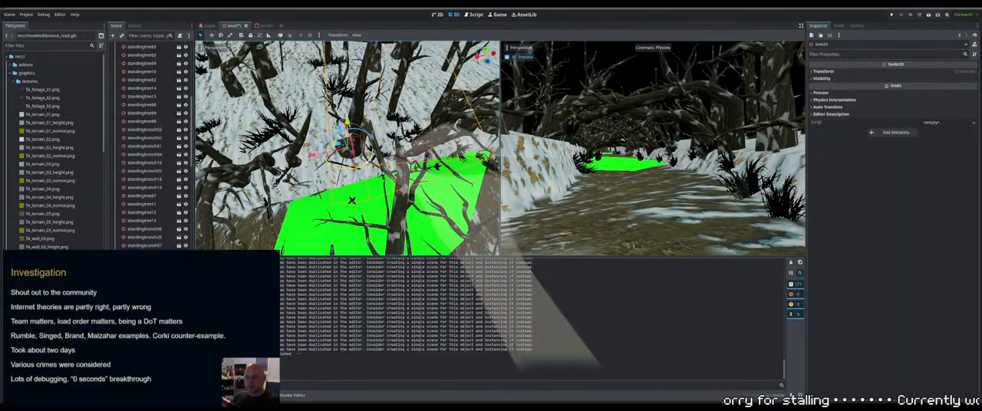
Select branch03 together with the neighbouring tree24 and adjust the placement of both
left_click(353, 200, "shift")
left_click(352, 200)
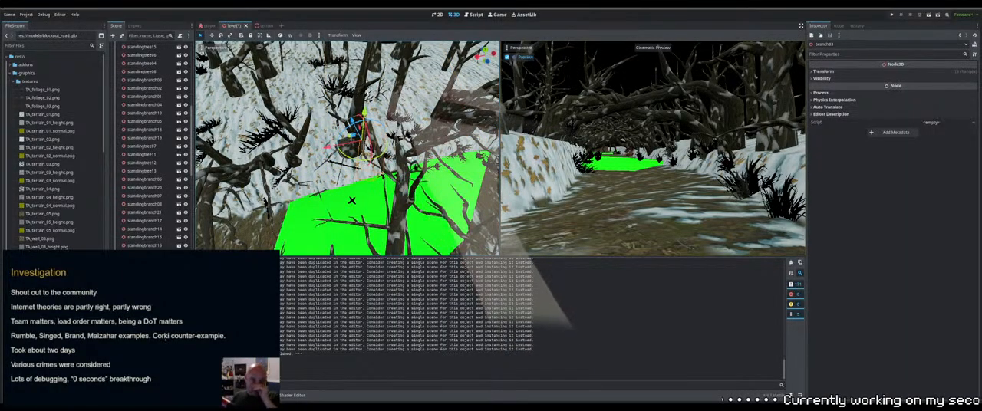
left_click(351, 200, "shift")
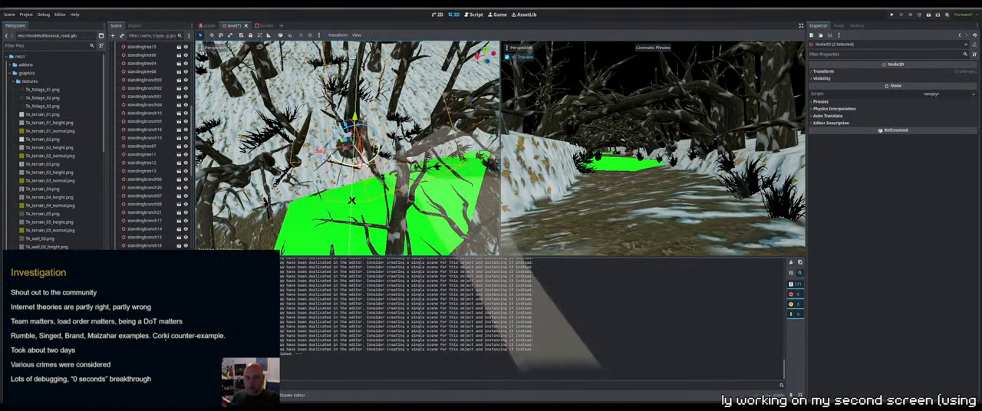
middle_click_drag(365, 165, 349, 146)
Select branch13 on the snowy bank by the green ground patch and adjust its height
left_click(332, 189)
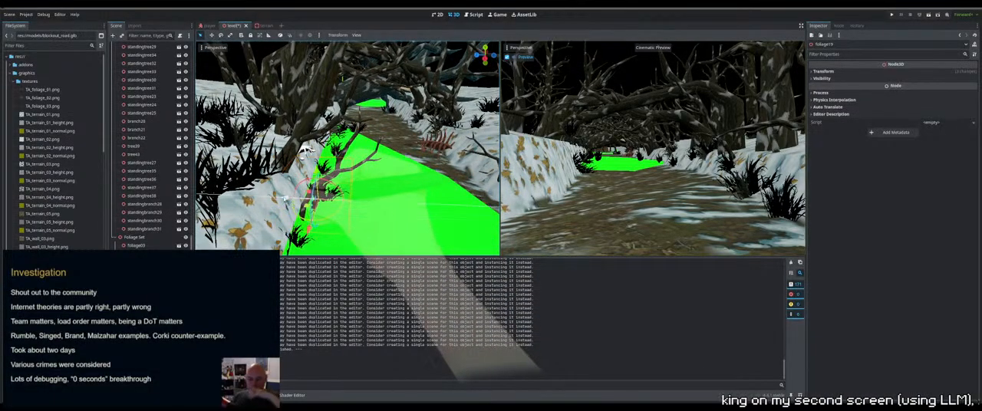
left_click(306, 150)
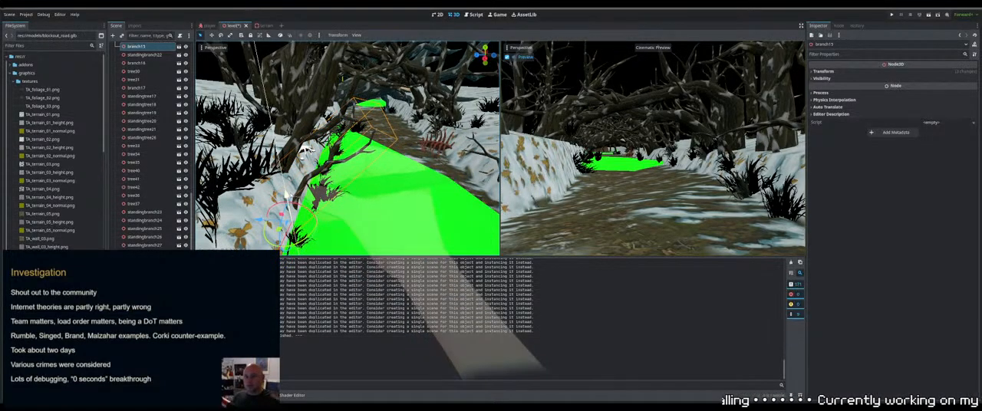
left_click_drag(287, 195, 287, 195)
key("w")
mouse_move(288, 195)
right_mouse_down()
mouse_move(281, 183)
mouse_move(292, 173)
mouse_move(293, 184)
right_mouse_up()
Select the animal carcass at the edge of the path and nudge it along the ground
left_click(424, 199)
left_click_drag(421, 174, 423, 178)
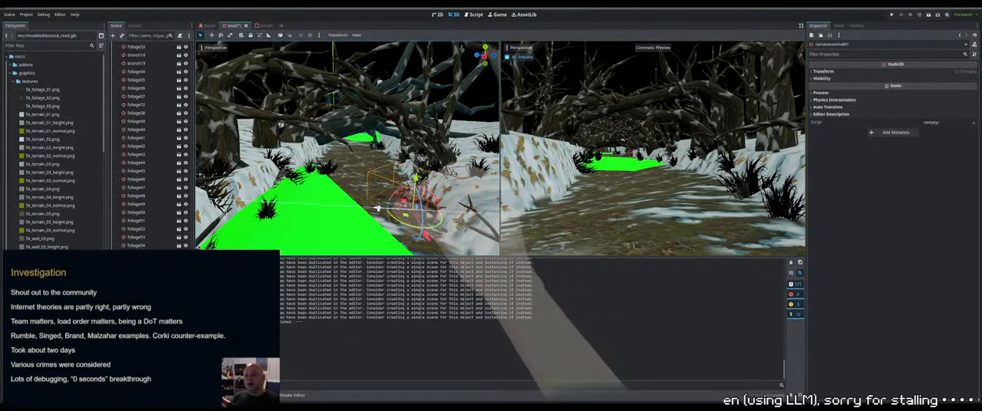
left_click_drag(378, 209, 376, 208)
left_click_drag(429, 228, 429, 232)
left_click_drag(377, 208, 381, 208)
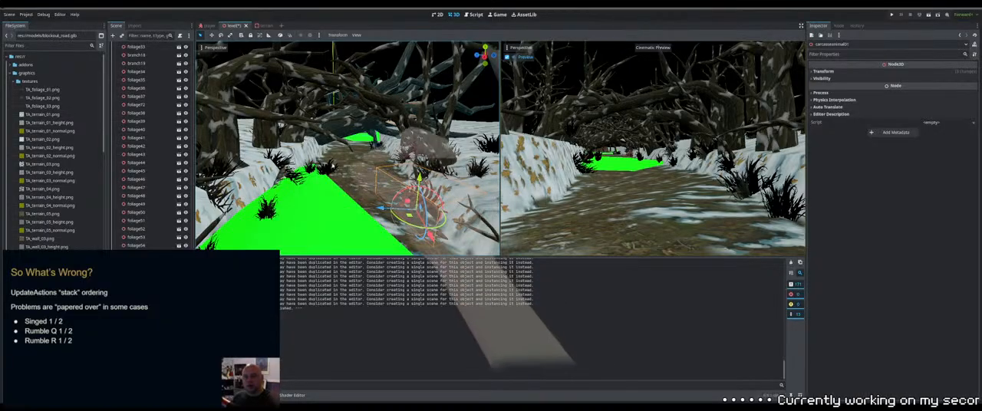
Examine from above how the trees are distributed along the bend of the path
right_click_drag(337, 126, 306, 108)
key("w")
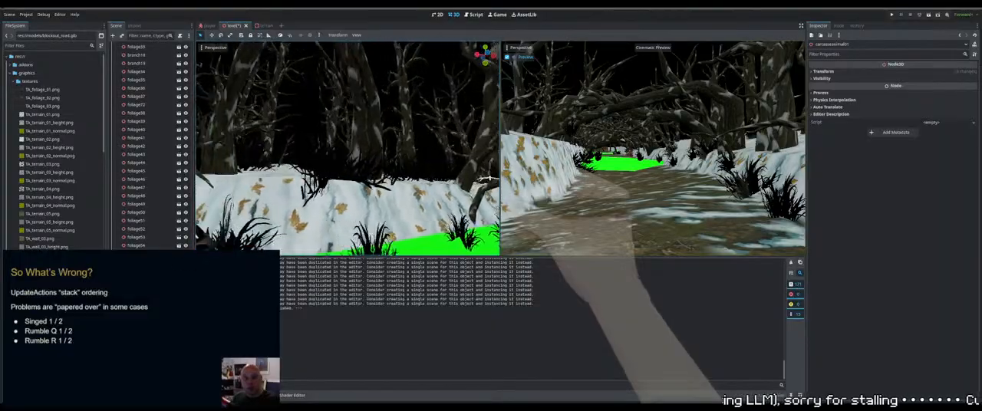
key("w")
right_click_drag(305, 108, 262, 116)
right_click_drag(361, 160, 376, 160)
key("KP_7")
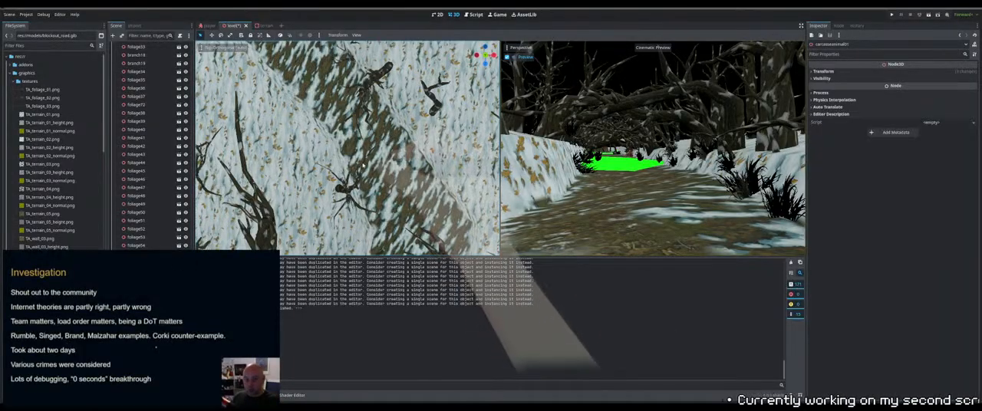
scroll(359, 157, "down", 10)
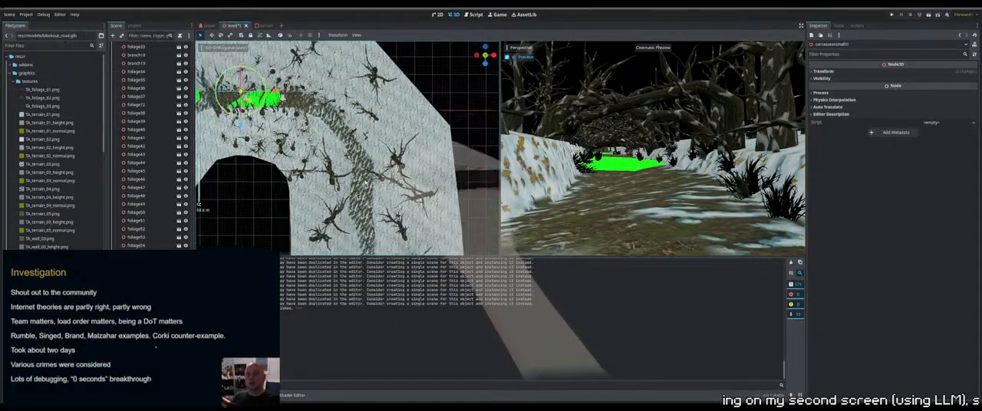
left_click(409, 178)
middle_click_drag(408, 178, 418, 185)
key("KP_7")
scroll(397, 205, "down", 12)
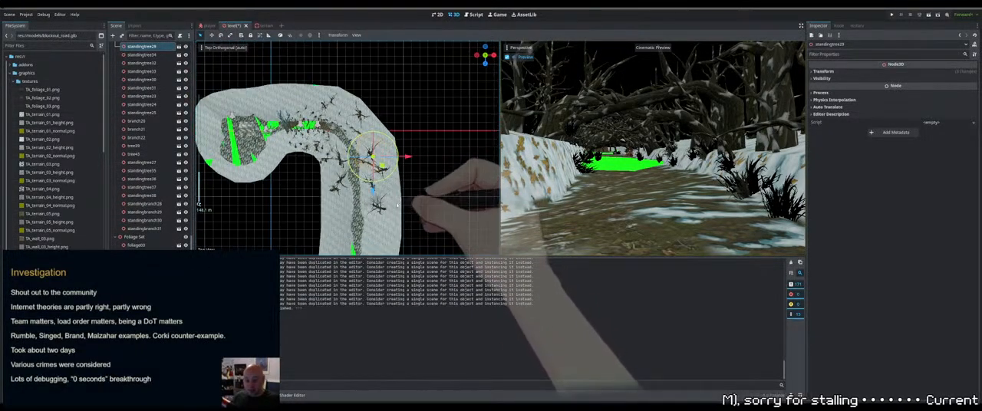
middle_click_drag(393, 210, 386, 150, "shift")
scroll(407, 128, "up", 4)
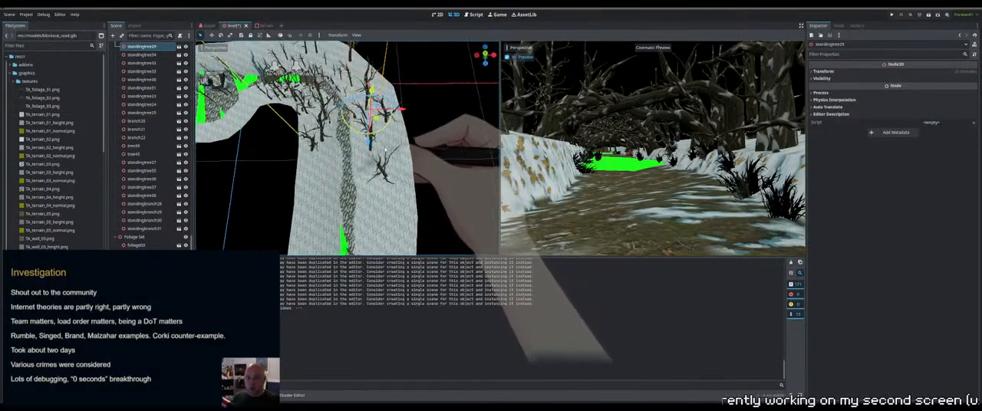
left_click(401, 127)
left_click(457, 137)
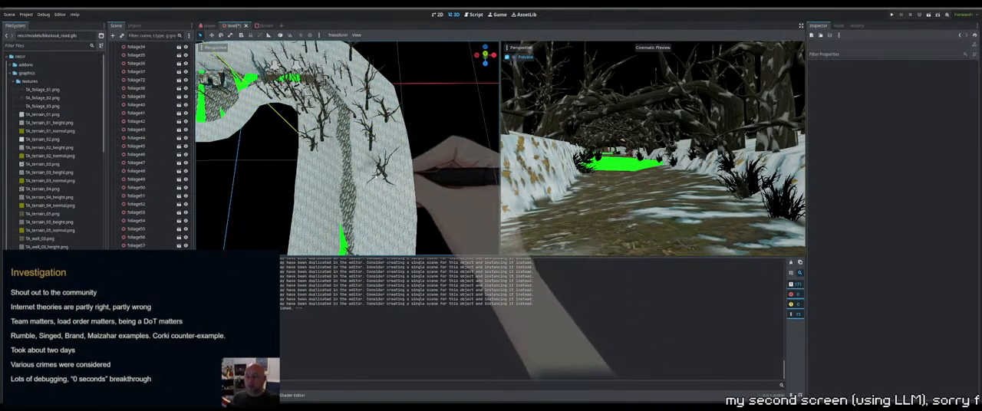
Duplicate a standing tree beyond the path bend and move the copy to the opposite side of the path
left_click(369, 141)
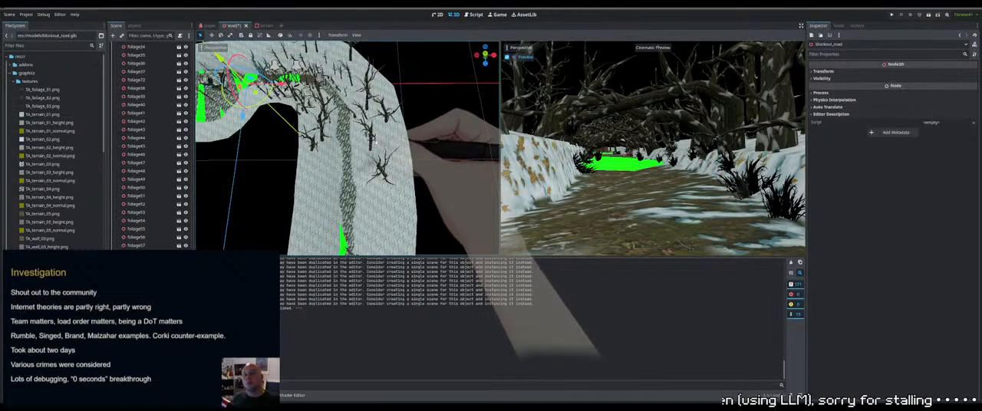
left_click(374, 142)
left_click(421, 153)
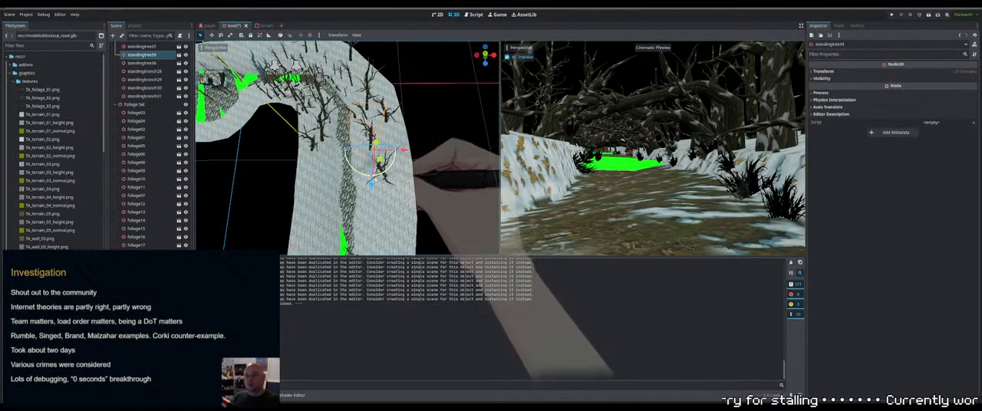
left_click_drag(382, 209, 382, 206)
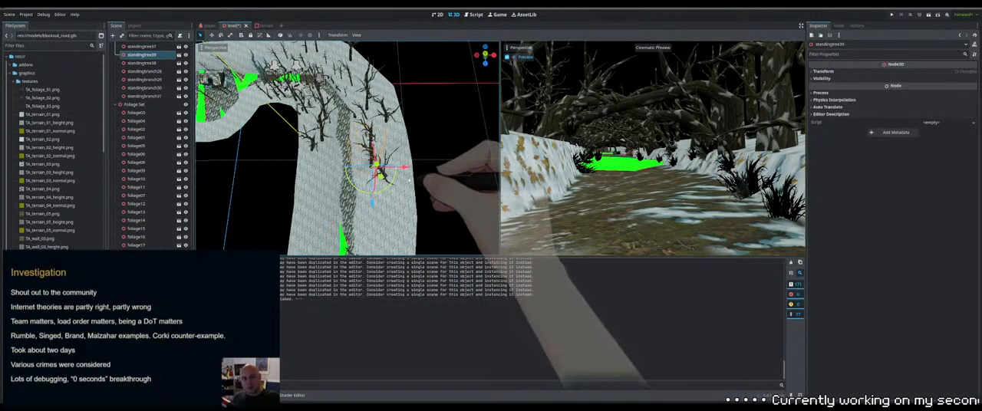
left_click_drag(408, 169, 352, 167)
Rotate the copied tree standingtree39 about its vertical axis so it differs from the original
middle_click_drag(361, 181, 368, 160)
scroll(367, 161, "up", 2)
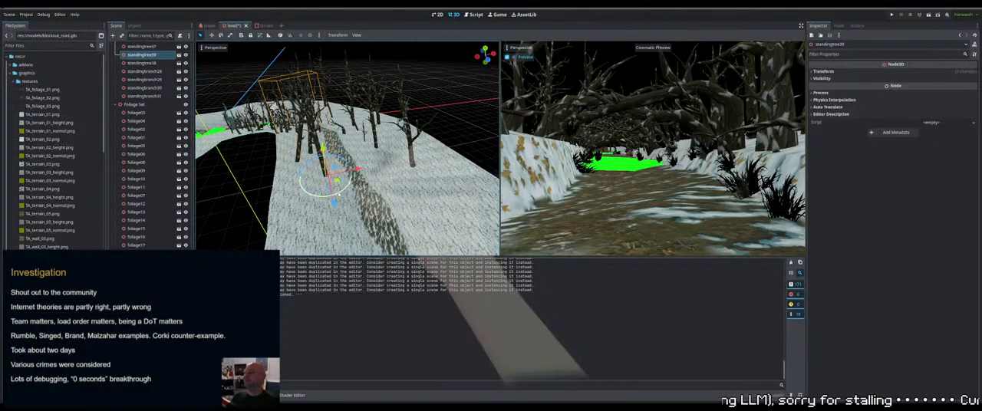
left_click_drag(339, 195, 257, 173)
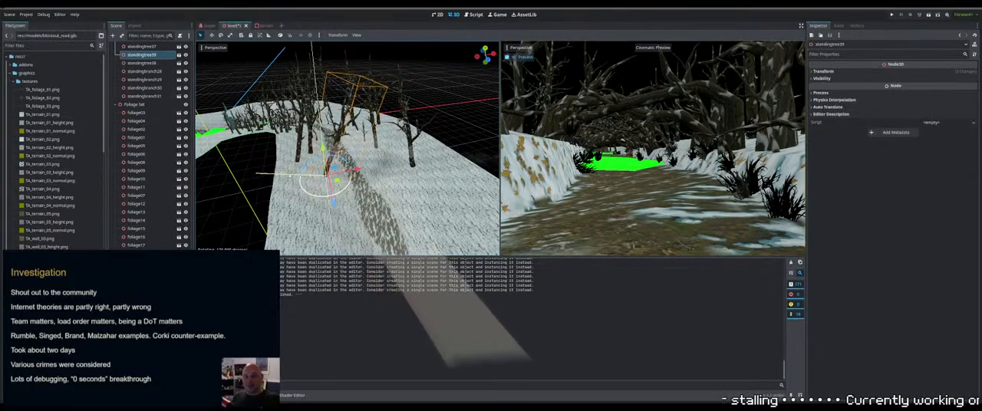
middle_click_drag(256, 174, 213, 68)
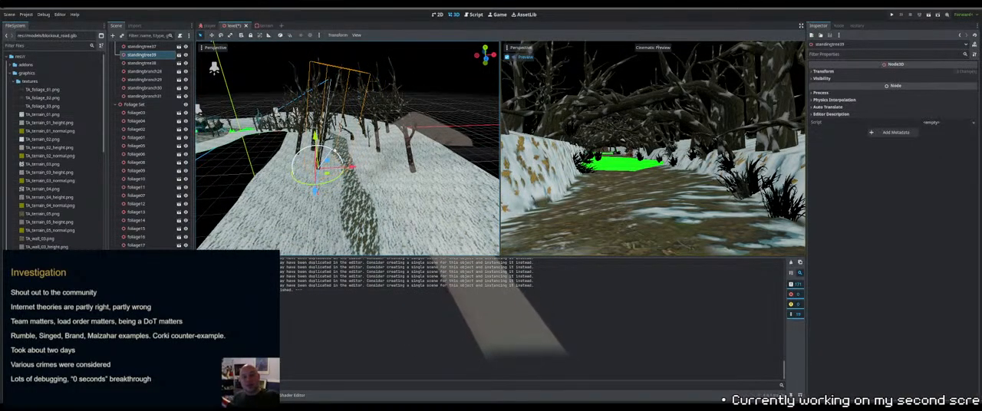
Shift standingtree39 sideways on the snow beside the path and fine-tune its rotation
middle_click_drag(343, 149, 344, 175)
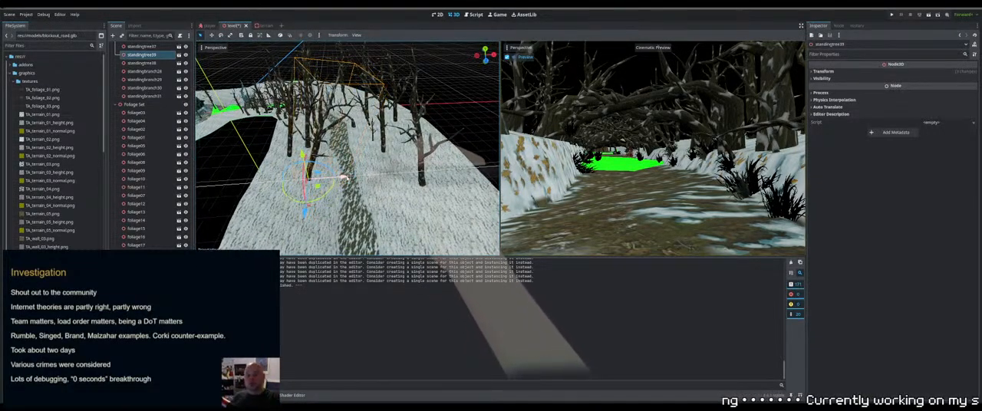
middle_click_drag(345, 177, 387, 175)
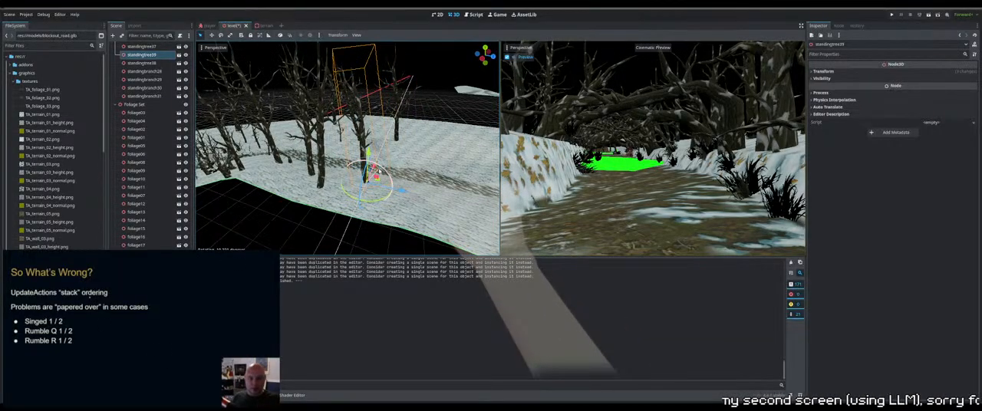
left_click_drag(379, 171, 380, 171)
Adjust the height of standingtree39 on the slope and turn it slightly about its vertical axis
middle_click_drag(434, 170, 355, 182)
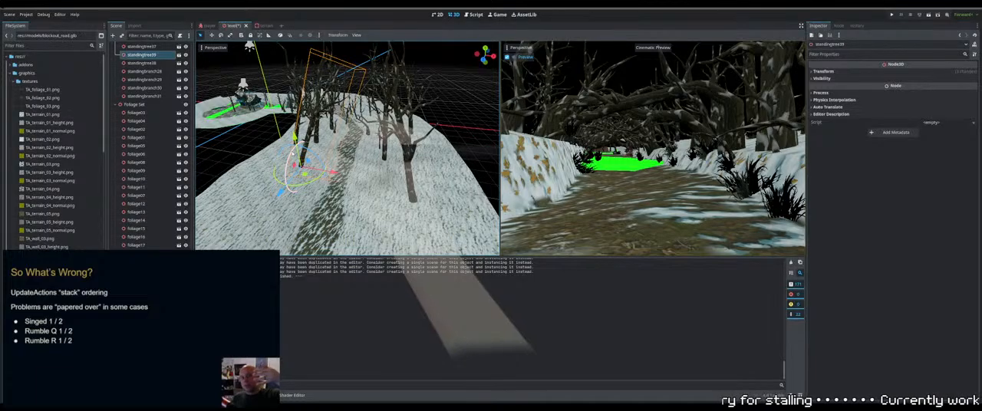
middle_click_drag(294, 138, 436, 171)
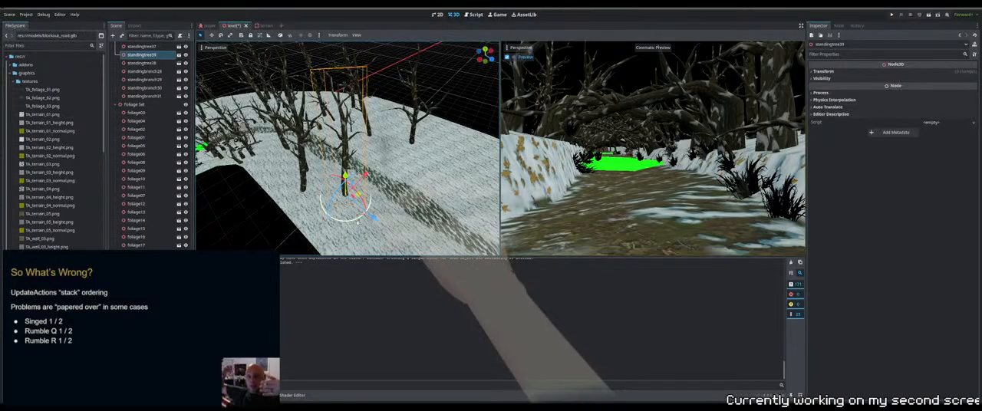
left_click_drag(354, 222, 342, 221)
Reselect standingtree39 and tilt its trunk slightly
left_click(350, 172)
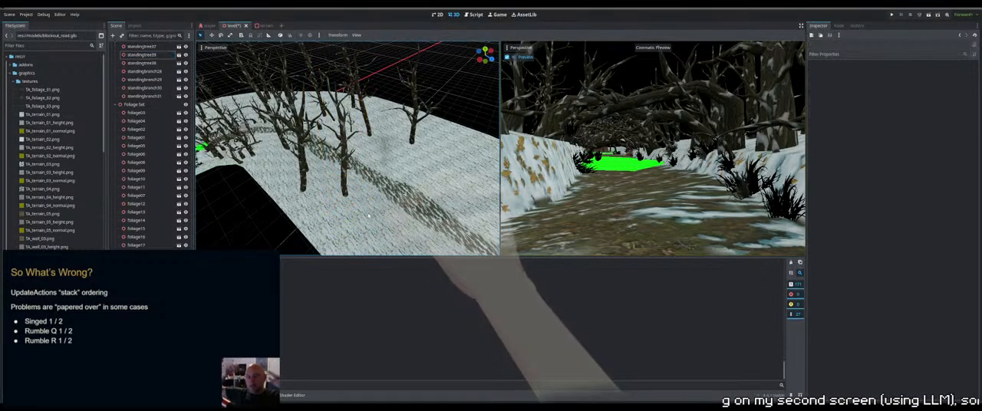
left_click(346, 174)
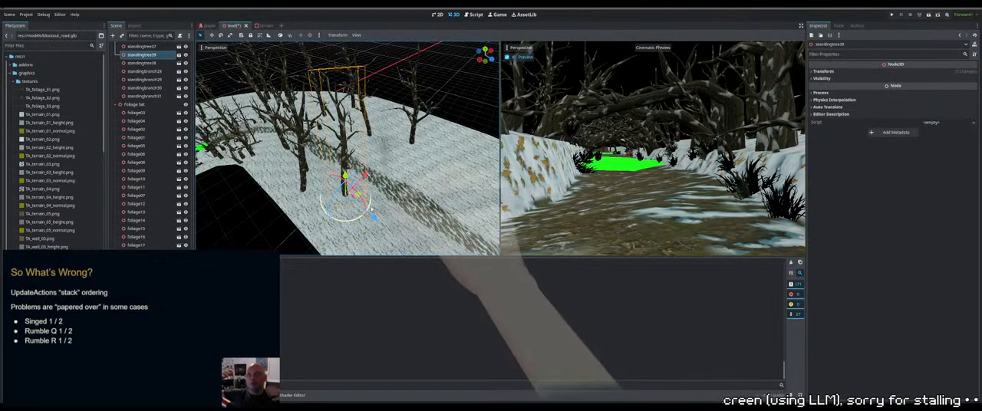
left_click_drag(372, 207, 370, 211)
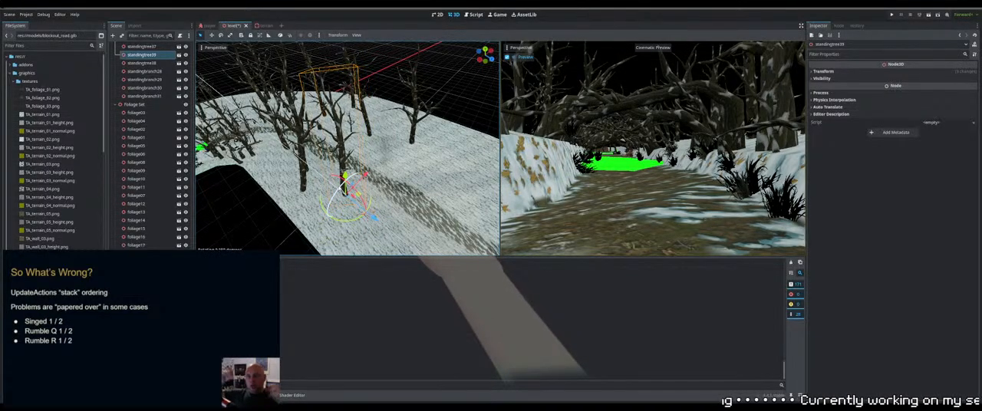
left_click_drag(333, 197, 333, 198)
Inspect the base of standingtree39 up close and adjust its height against the snowy ground
middle_click_drag(333, 198, 288, 174)
key("w")
right_click_drag(306, 169, 329, 145)
key("w")
key("s")
key("s")
key("w")
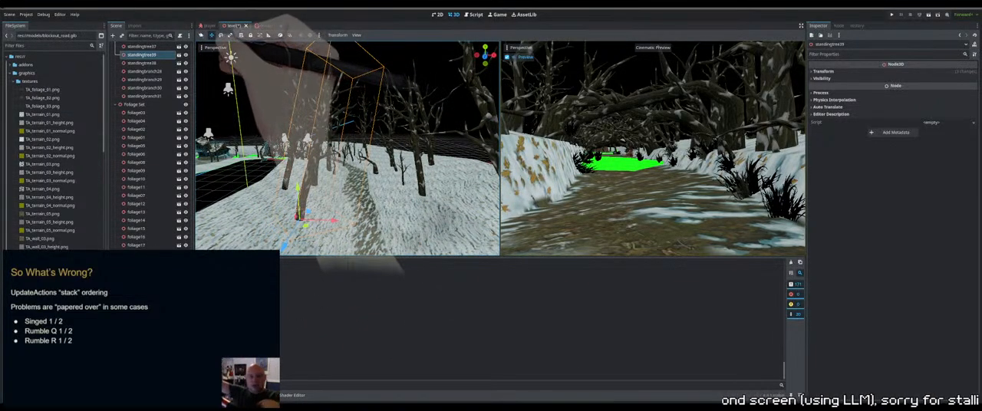
key("e")
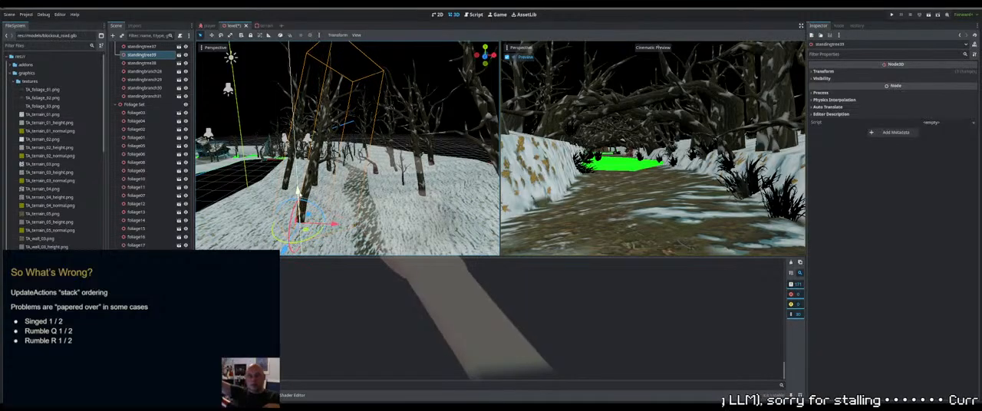
right_click_drag(298, 193, 330, 181)
Examine the trees along the path and its bend, including tree35 and tree25, from ground level and above
left_click(376, 161)
right_click_drag(376, 161, 371, 185)
key("w")
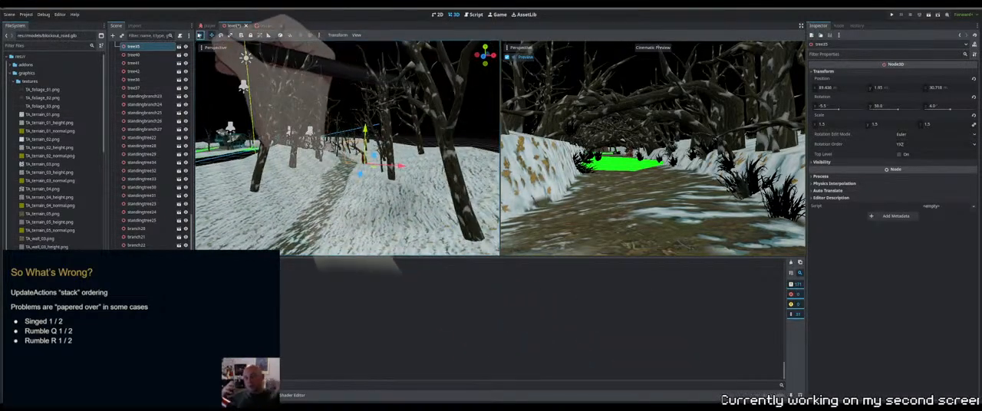
key("e")
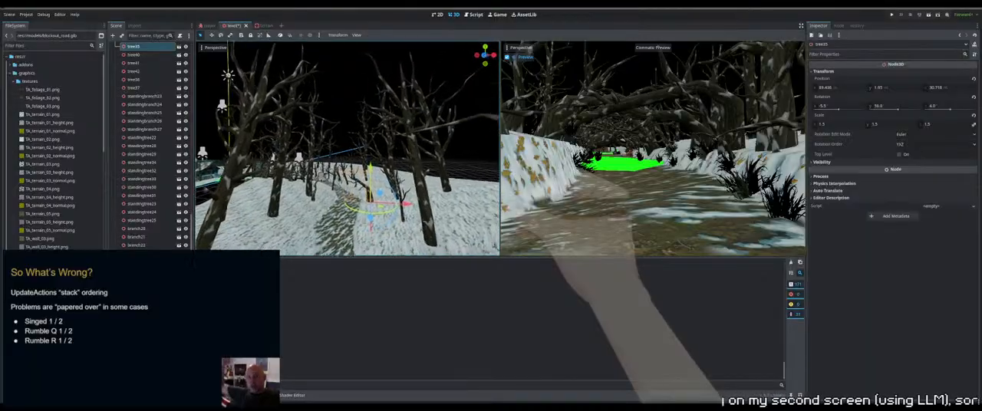
right_click_drag(379, 162, 359, 158)
middle_click_drag(355, 178, 365, 213)
scroll(344, 171, "up", 4)
left_click(327, 142)
scroll(365, 214, "up", 8)
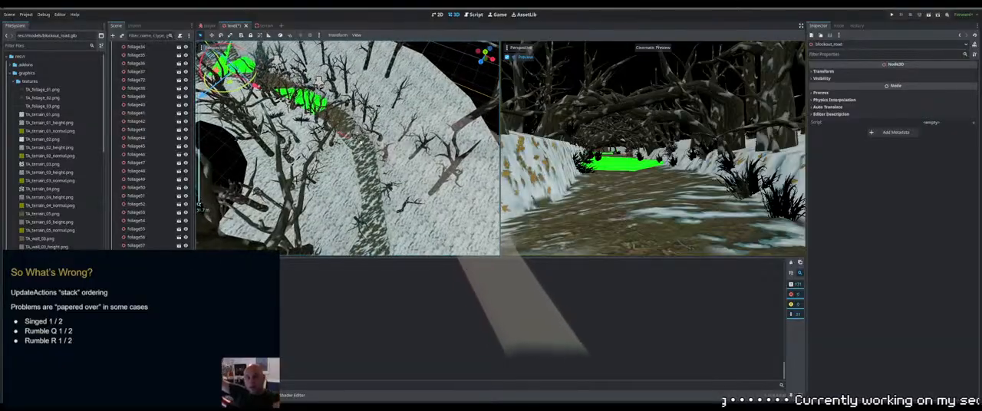
left_click(360, 109)
middle_click_drag(360, 109, 429, 153)
scroll(429, 154, "down", 4)
scroll(427, 157, "down", 5)
middle_click_drag(368, 163, 419, 165)
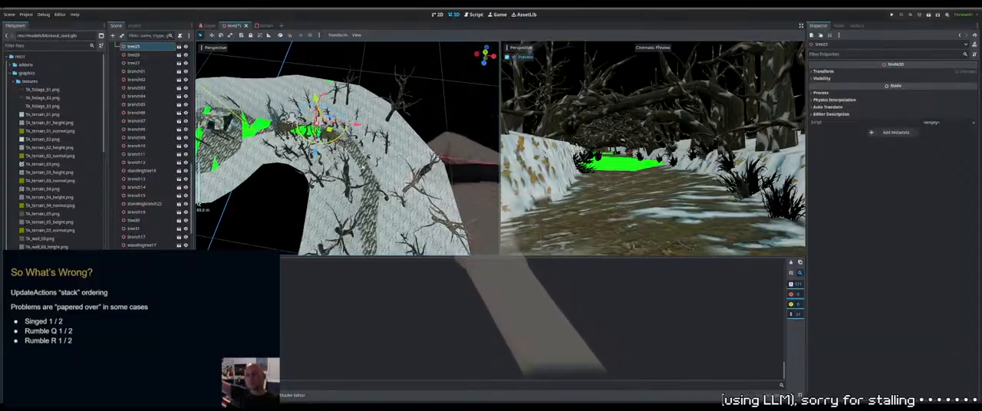
Duplicate tree25 and move the copy further along the path onto the snowy slope
key("ctrl+d")
left_click_drag(329, 129, 388, 223)
middle_click_drag(387, 223, 411, 172)
scroll(412, 201, "up", 5)
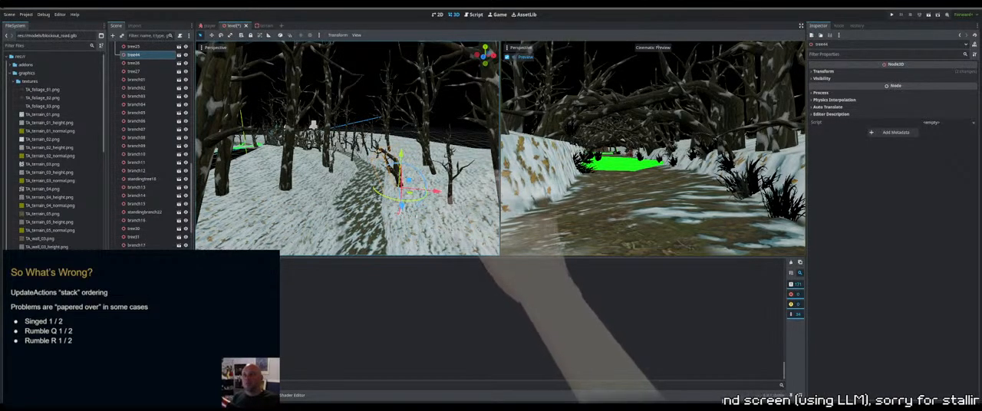
scroll(409, 171, "down", 4)
middle_click_drag(409, 171, 426, 184)
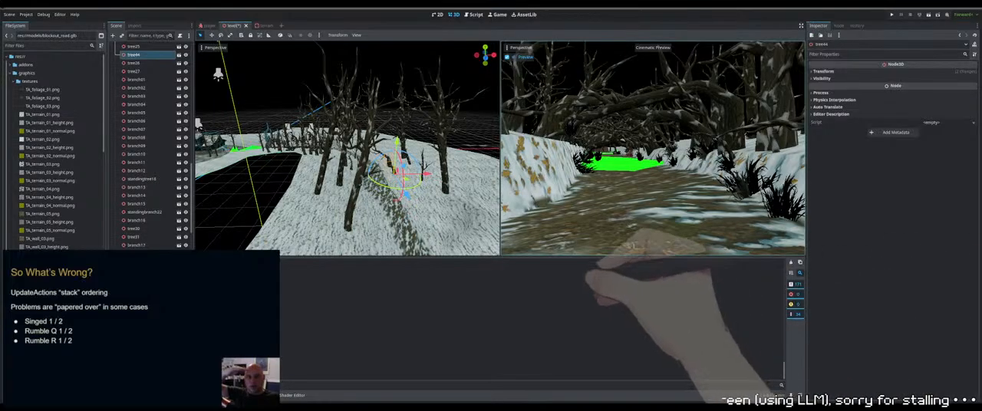
Shift tree44 away from the path on the snowy slope and adjust its rotation and height
middle_click_drag(399, 163, 391, 204)
scroll(413, 182, "up", 3)
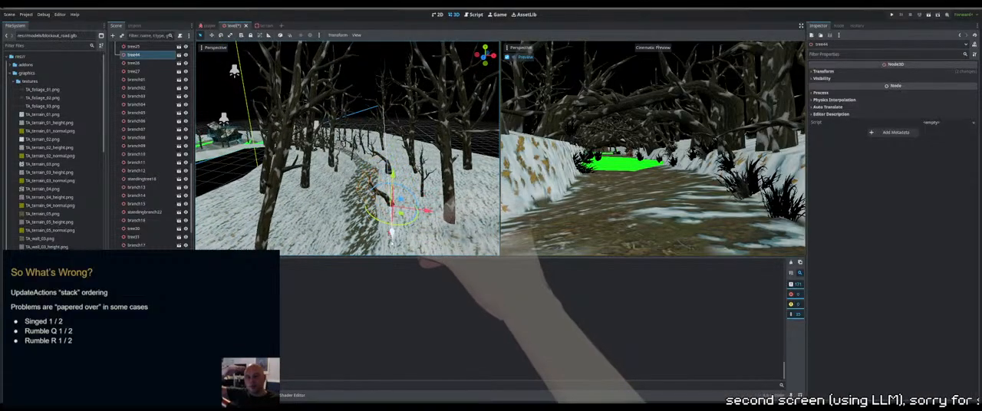
left_click_drag(391, 243, 392, 242)
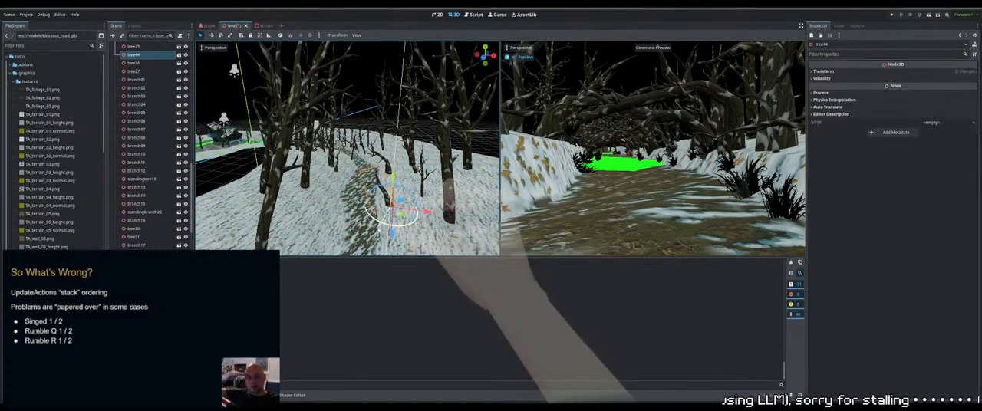
left_click_drag(428, 212, 452, 217)
middle_click_drag(452, 217, 417, 189)
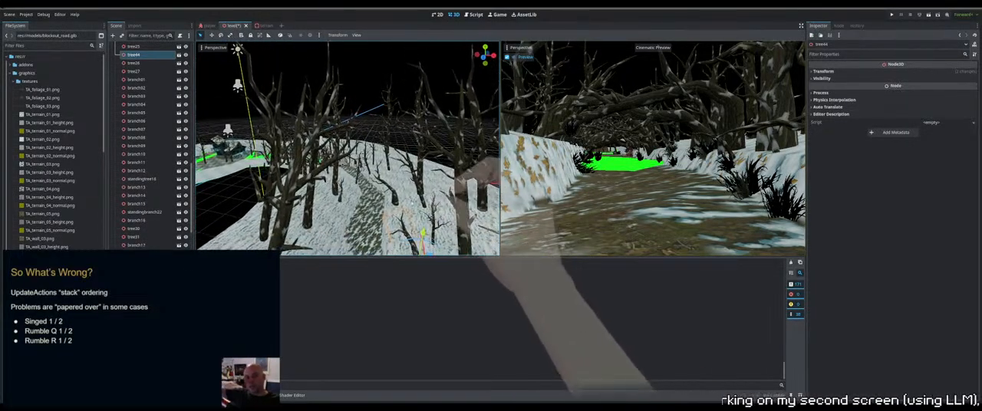
middle_click_drag(413, 221, 439, 184)
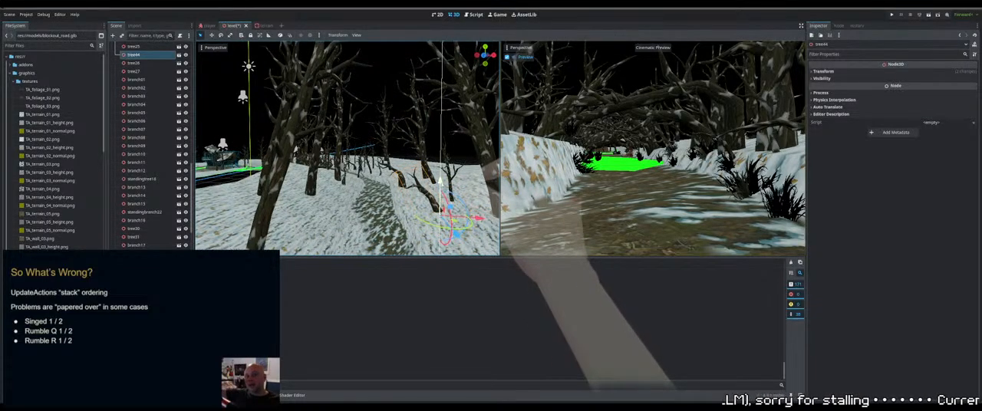
Pick a tree beside the green stretch of the path and duplicate it
scroll(440, 184, "down", 15)
middle_click_drag(438, 184, 244, 158)
scroll(449, 165, "up", 8)
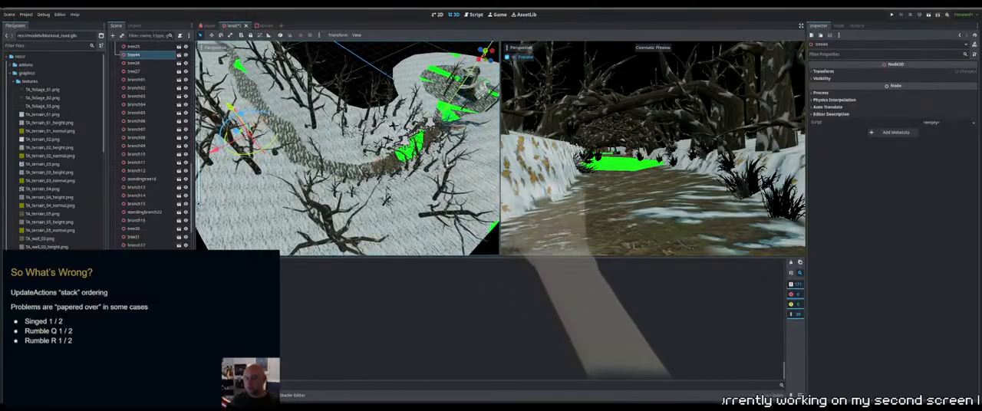
scroll(448, 164, "up", 4)
middle_click_drag(448, 164, 410, 166)
left_click(471, 201)
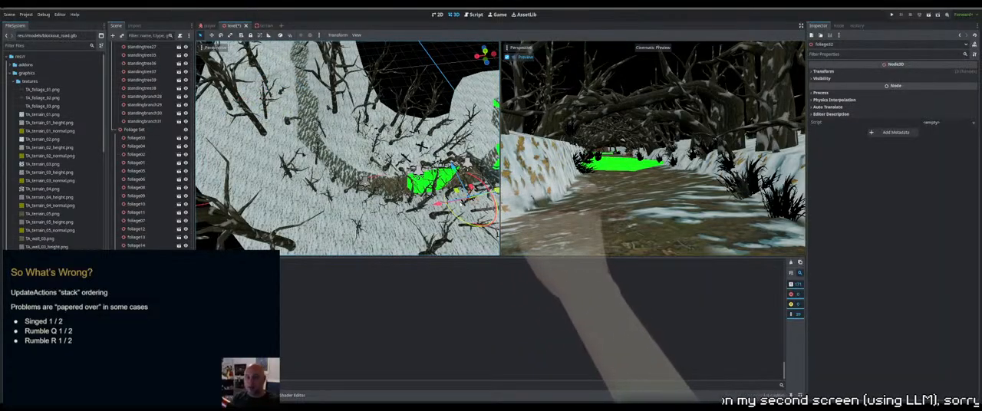
middle_click_drag(464, 205, 465, 181)
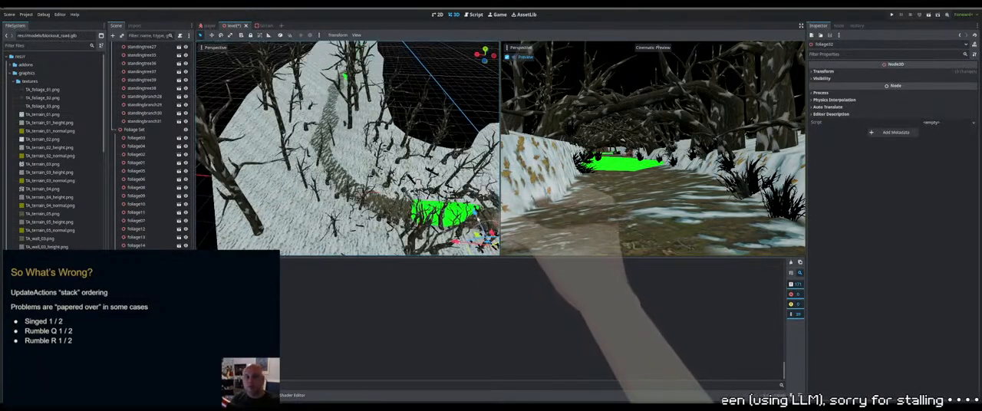
middle_click_drag(475, 212, 474, 210)
key("q")
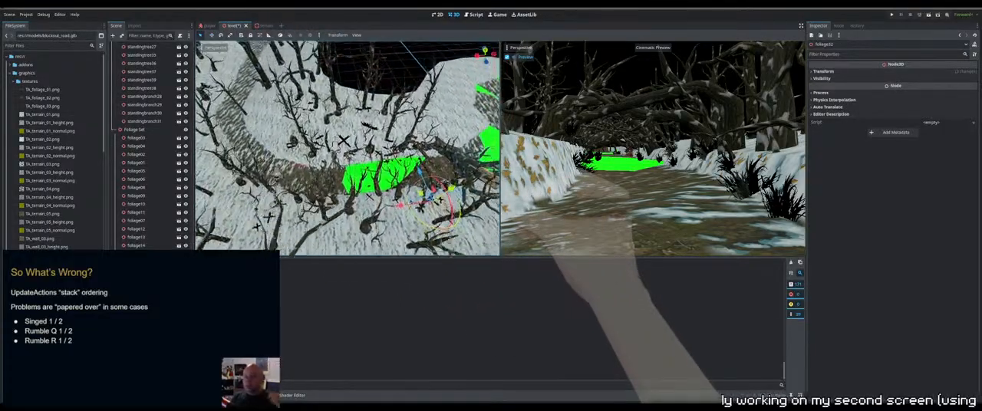
left_click(376, 178)
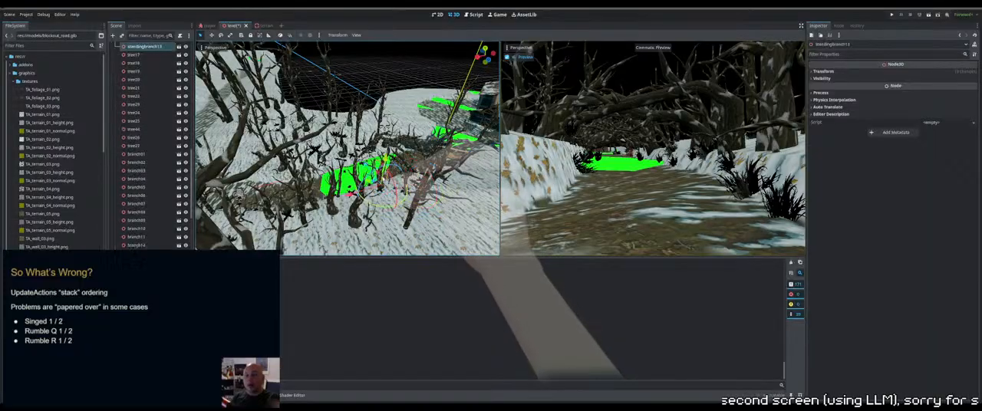
left_click(239, 199)
scroll(239, 199, "down", 4)
middle_click_drag(239, 198, 199, 205)
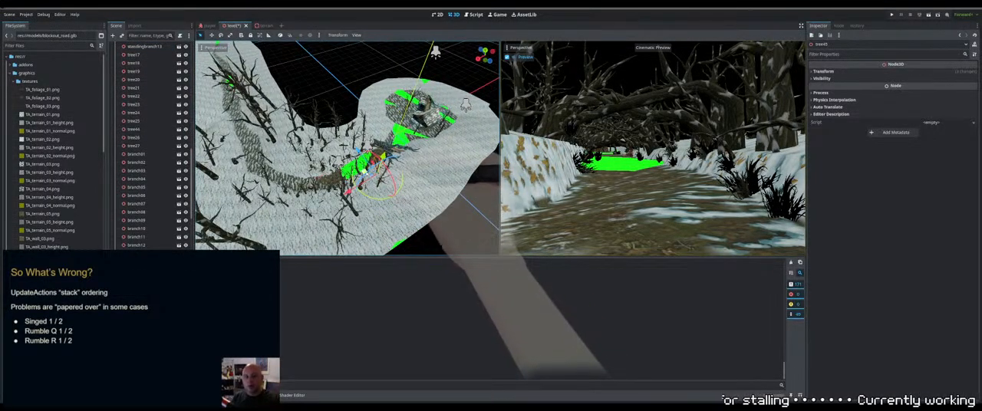
Move tree45 from the green stretch to the snowy slope beside the far section of the path
left_click_drag(365, 172, 222, 126)
middle_click_drag(212, 122, 288, 76)
scroll(288, 77, "down", 2)
scroll(326, 178, "up", 4)
middle_click_drag(303, 192, 356, 171)
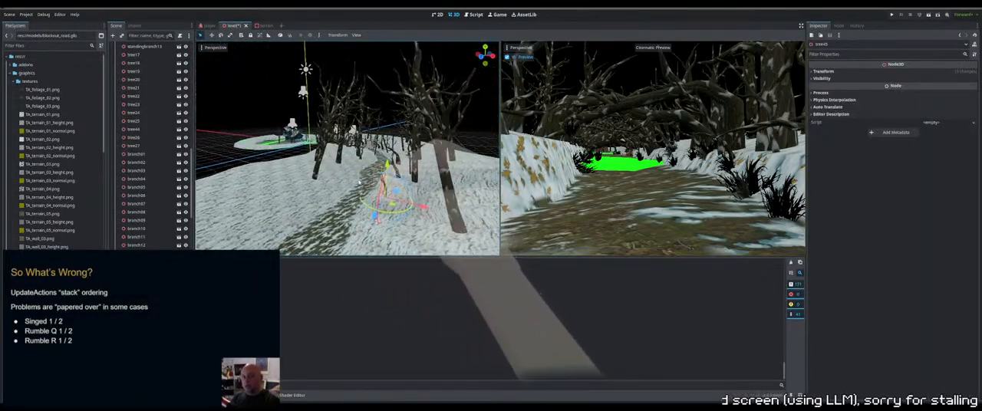
Rescale tree45 and rotate it beside the path
left_click(229, 35)
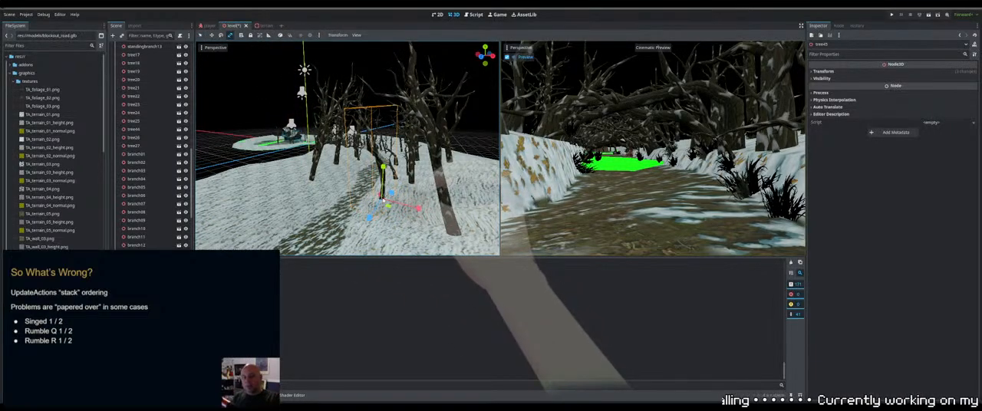
key("q")
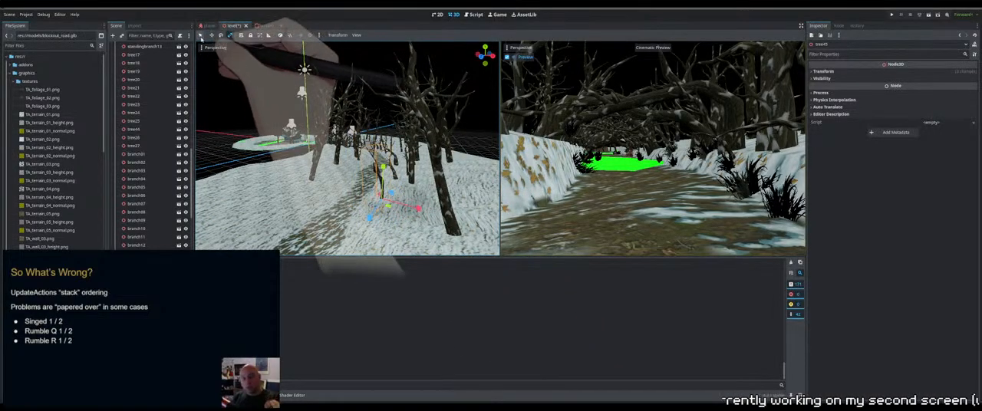
middle_click_drag(393, 181, 446, 190)
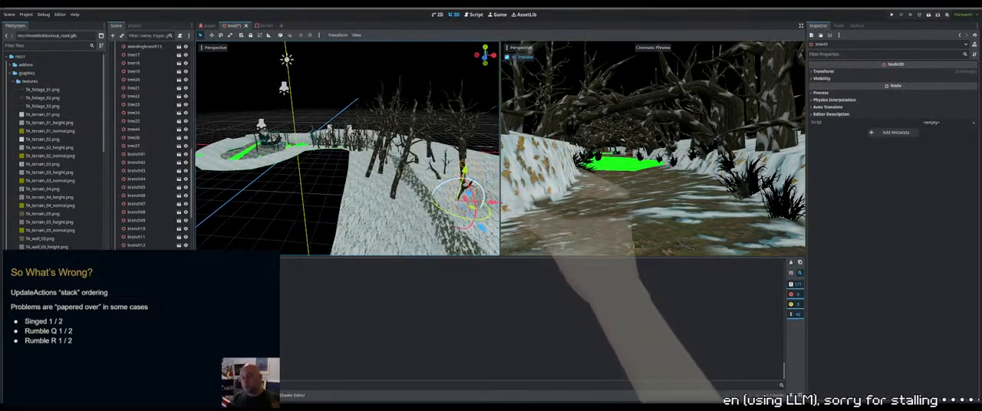
middle_click_drag(411, 133, 419, 161)
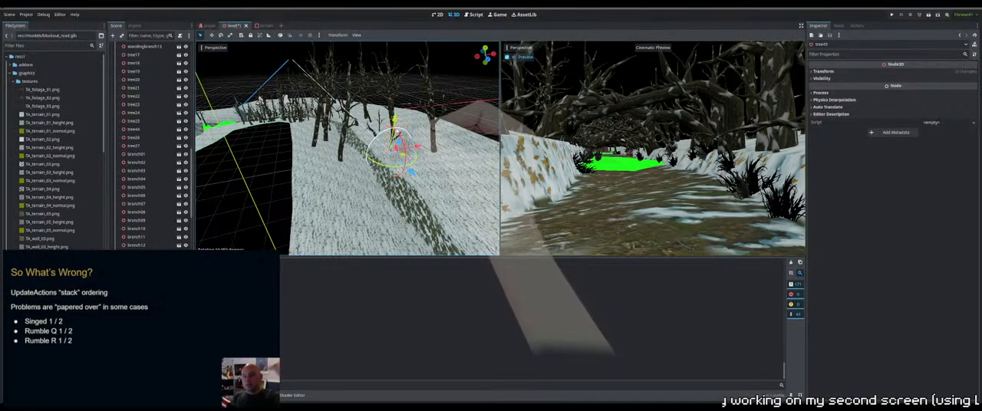
middle_click_drag(406, 146, 384, 133)
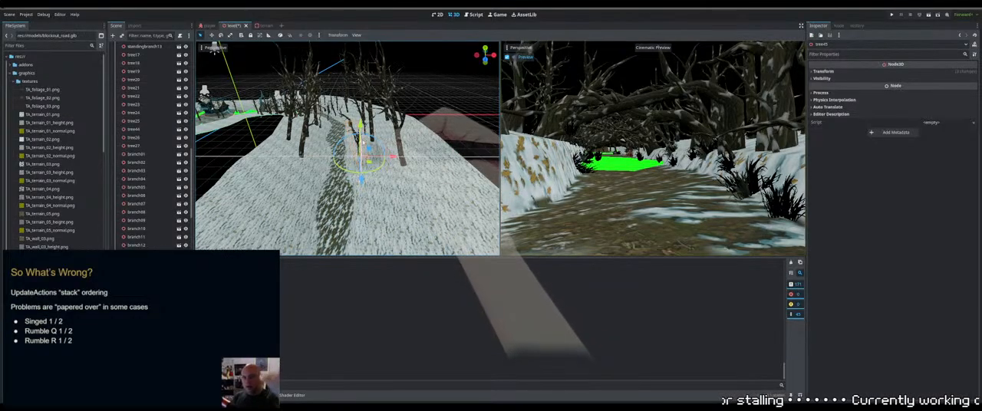
middle_click_drag(366, 143, 441, 124)
scroll(458, 117, "up", 3)
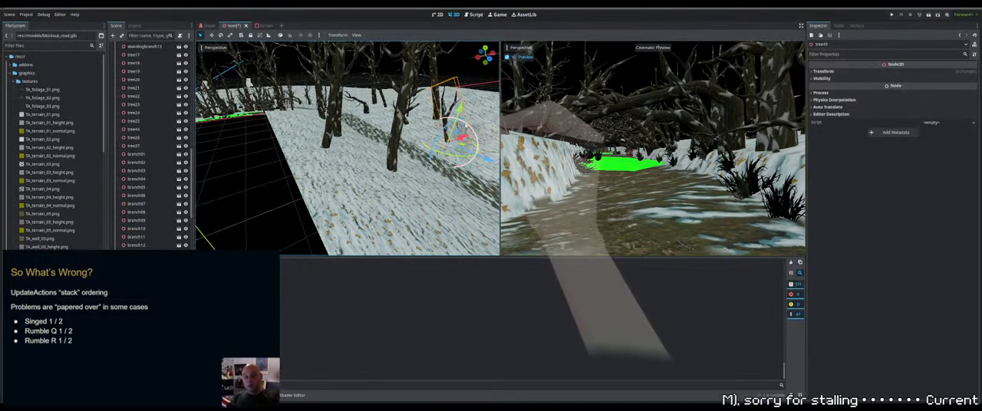
Fine-tune the tilt, sideways position and height of tree45 on the snowy slope
left_click_drag(465, 126, 459, 113)
middle_click_drag(459, 112, 397, 119)
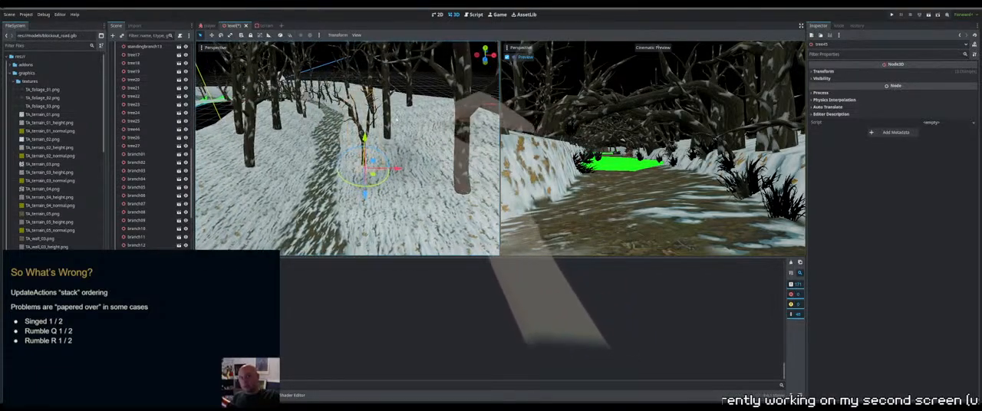
left_click_drag(397, 168, 416, 169)
middle_click_drag(416, 169, 392, 136)
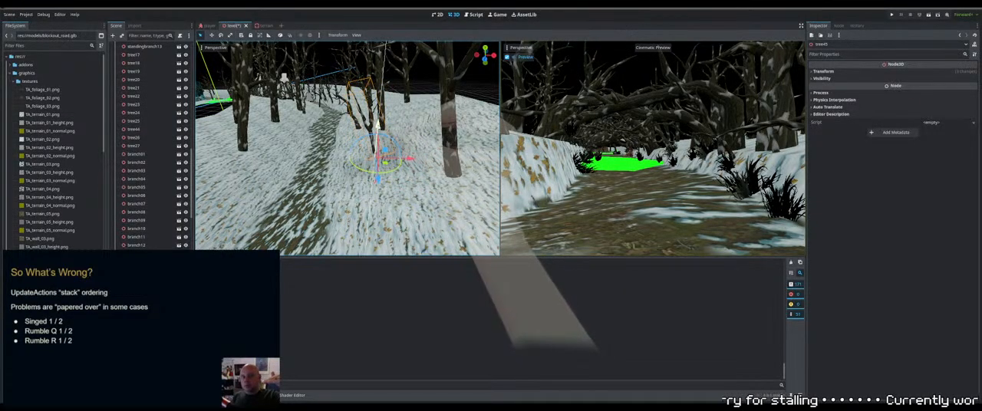
left_click_drag(377, 127, 378, 132)
middle_click_drag(378, 131, 297, 192)
scroll(427, 175, "down", 6)
scroll(245, 192, "up", 5)
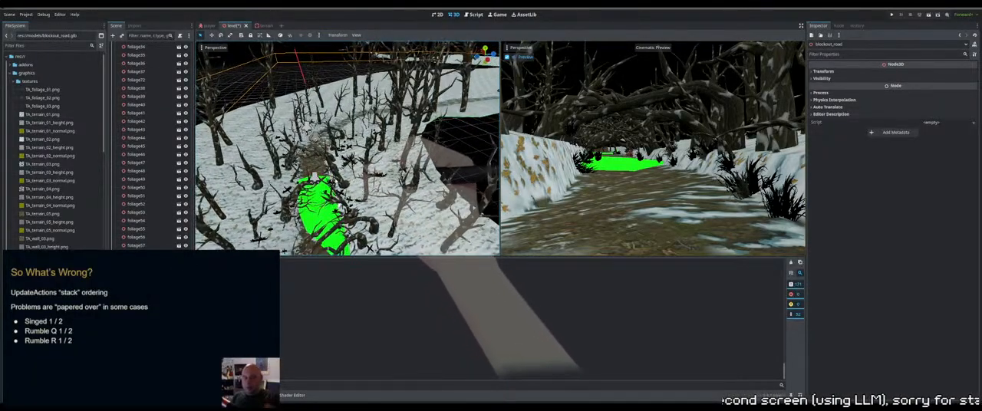
left_click(341, 194)
left_click(396, 215)
middle_click_drag(396, 215, 401, 198)
left_click(360, 192)
scroll(361, 192, "down", 10)
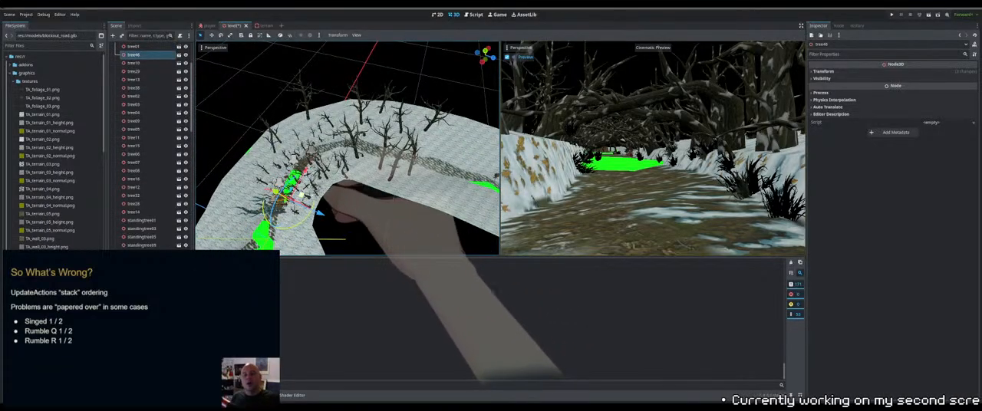
left_click_drag(301, 195, 455, 154)
key("f")
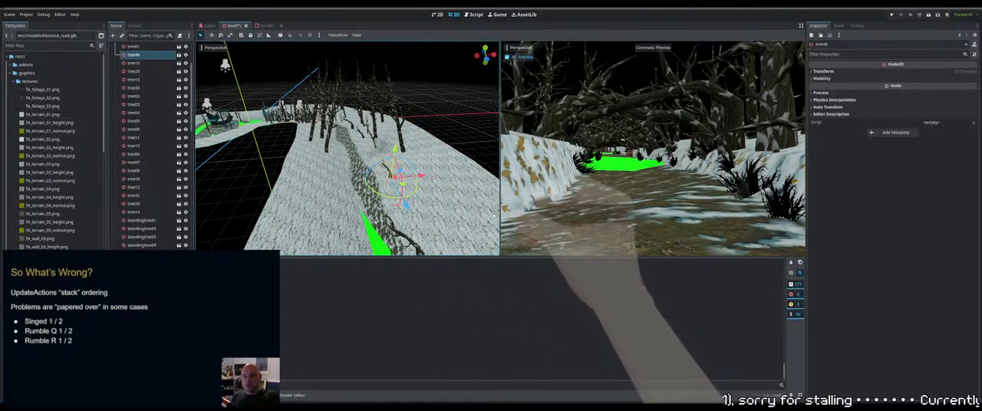
key("Delete")
Save the level scene
middle_click_drag(362, 174, 445, 165)
key("ctrl+s")
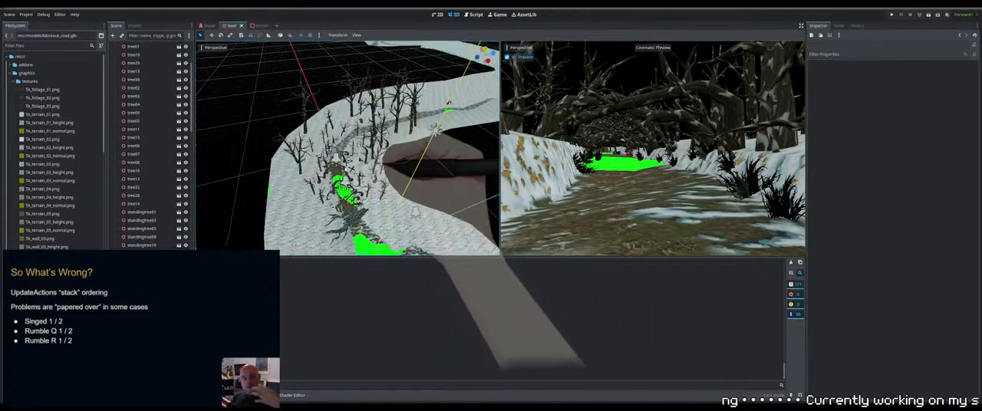
Select a tree among those beside the green stretch of the path and duplicate it
scroll(384, 173, "up", 5)
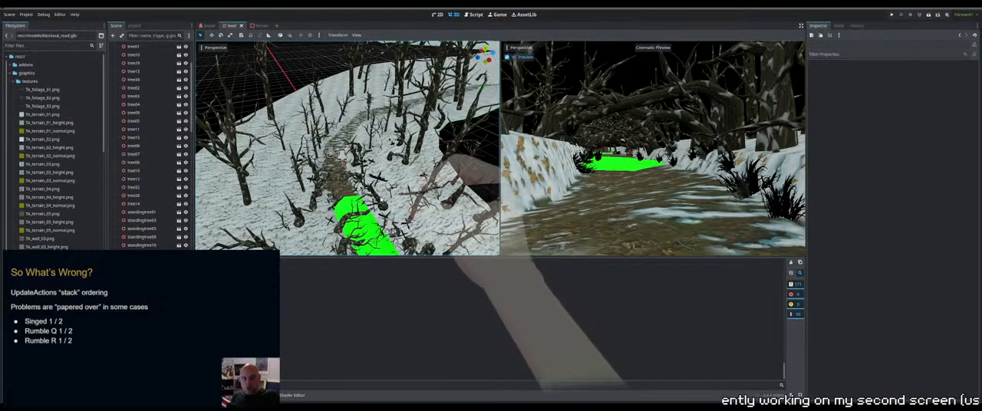
left_click(384, 200)
mouse_move(383, 198)
middle_mouse_down()
mouse_move(393, 234)
mouse_move(382, 184)
middle_mouse_up()
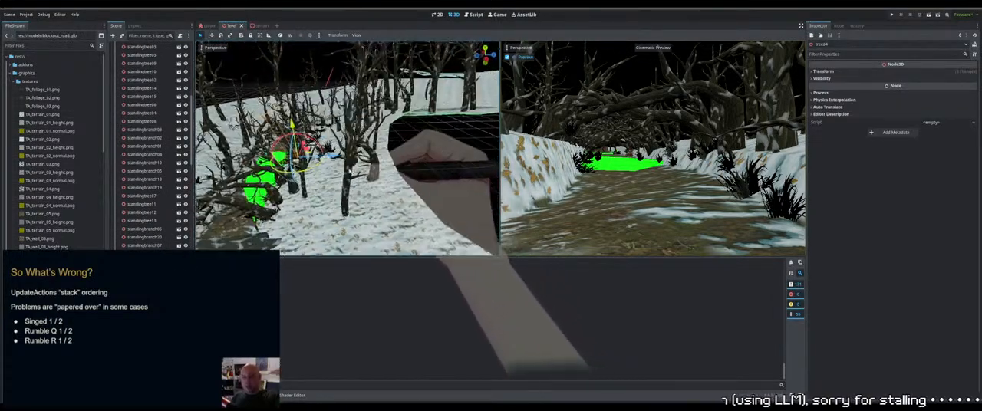
left_click(288, 148)
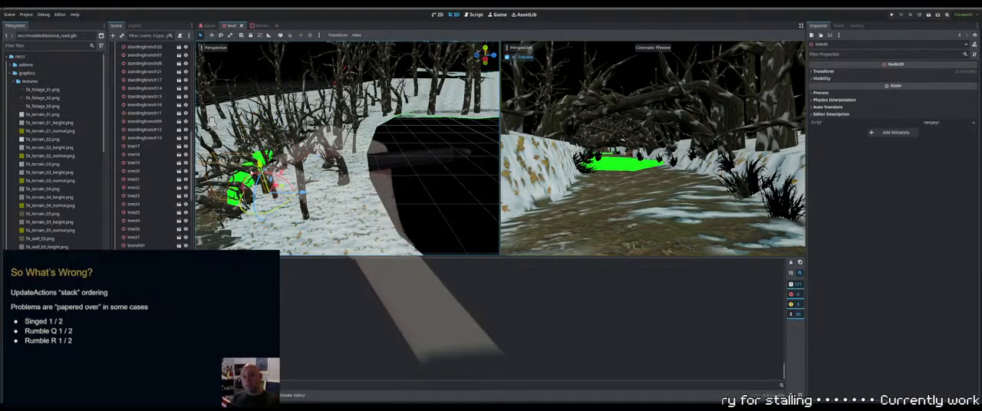
middle_click_drag(291, 145, 326, 154)
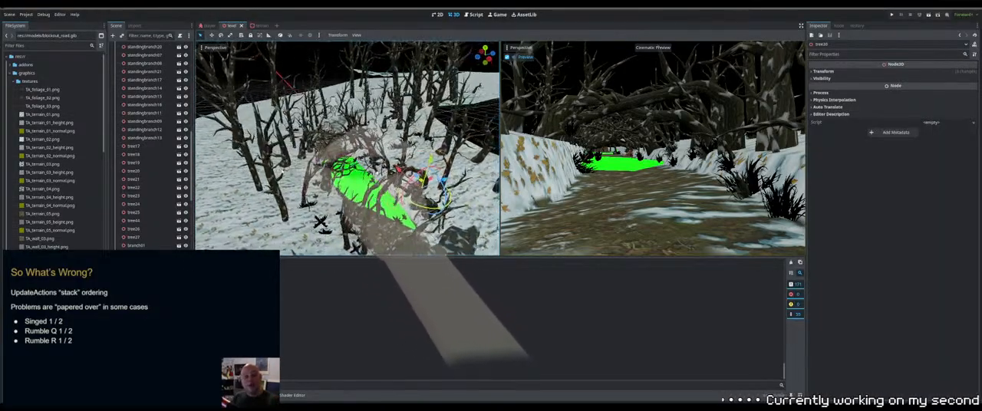
middle_click_drag(384, 165, 311, 156)
scroll(311, 161, "down", 5)
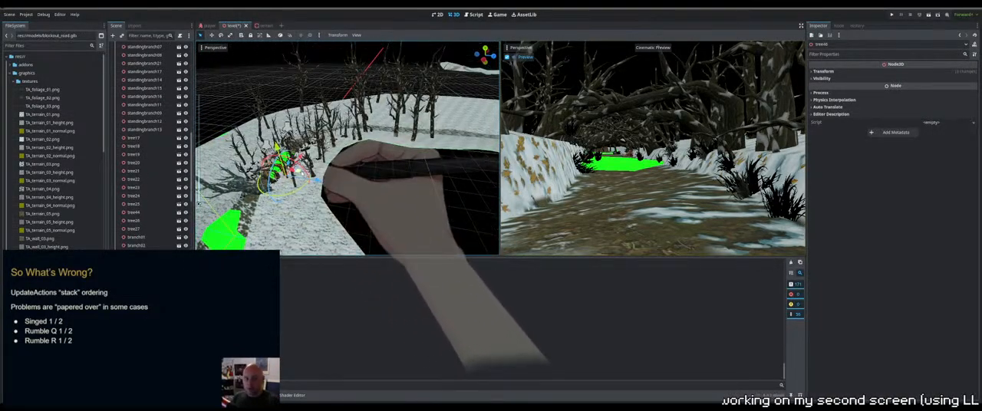
Move tree46 to the far section of the path, across to the opposite slope, and rotate it
left_click(447, 112)
middle_click_drag(486, 119, 365, 157)
left_click_drag(238, 161, 470, 178)
middle_click_drag(475, 179, 398, 170)
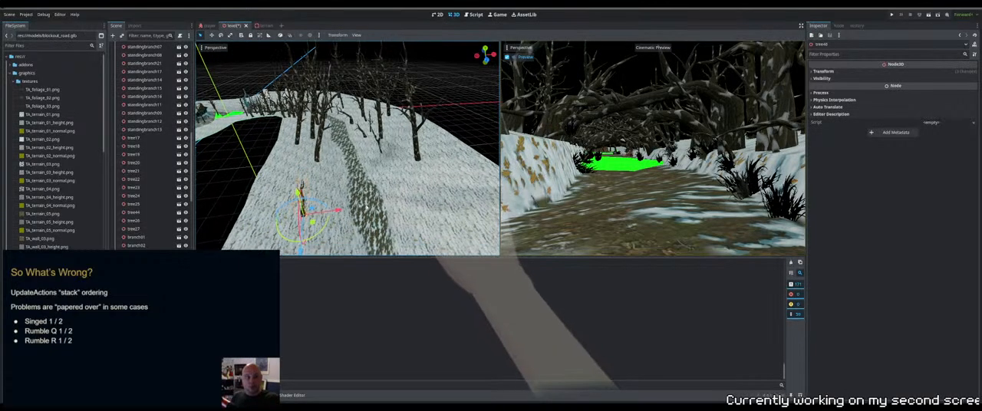
left_click_drag(338, 207, 451, 201)
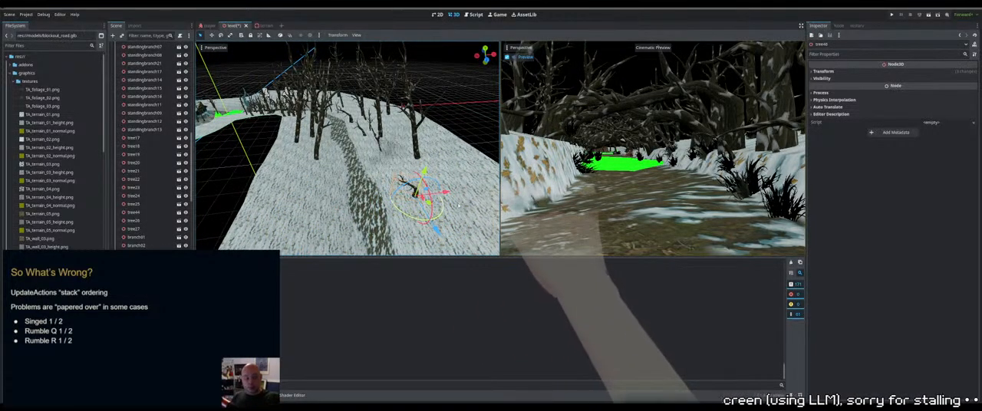
middle_click_drag(453, 206, 466, 193)
Enlarge tree46 and adjust its placement on the snowy slope beside the path
scroll(451, 196, "down", 6)
scroll(430, 165, "up", 8)
middle_click_drag(396, 137, 338, 146)
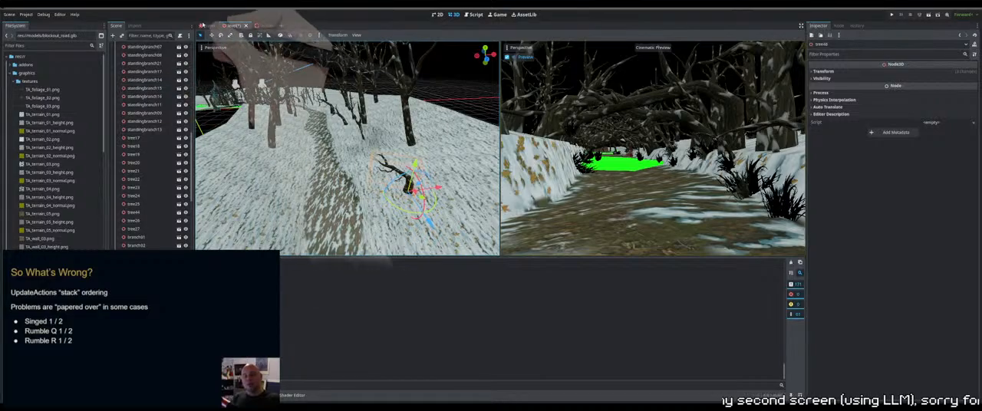
left_click(230, 35)
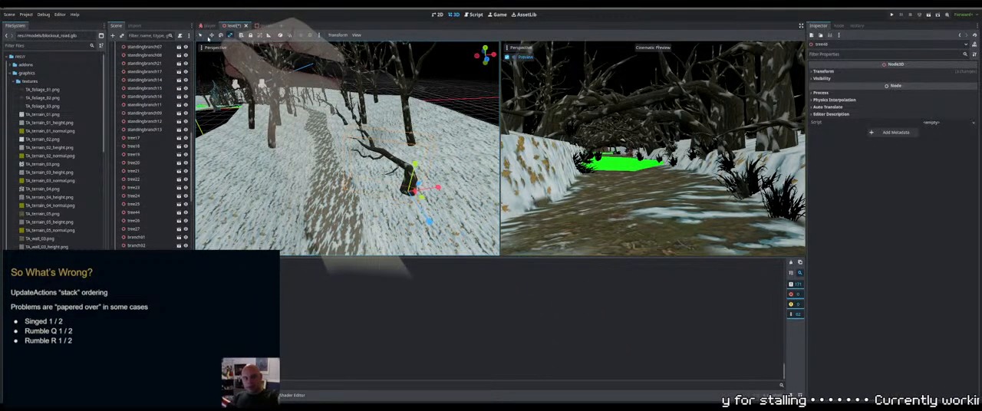
left_click(201, 35)
middle_click_drag(408, 190, 434, 191)
middle_click_drag(459, 169, 369, 166)
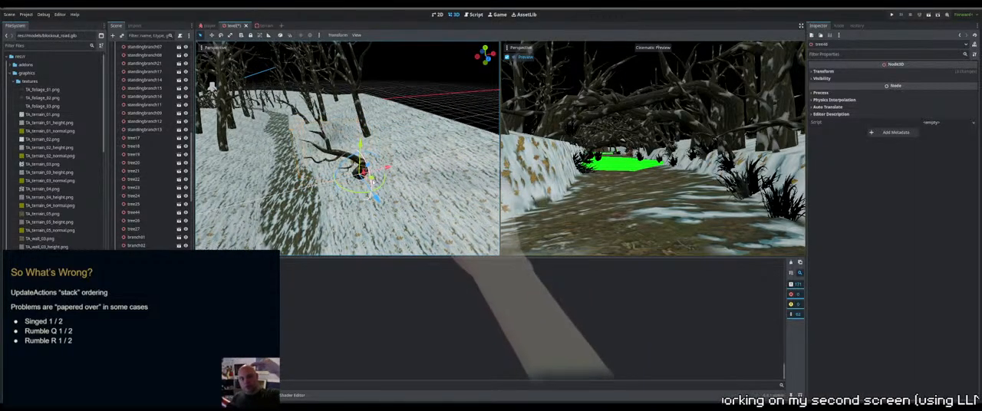
Reposition tree46 on the snowy slope beside the path and rotate it about its vertical axis
middle_click_drag(373, 178, 442, 152)
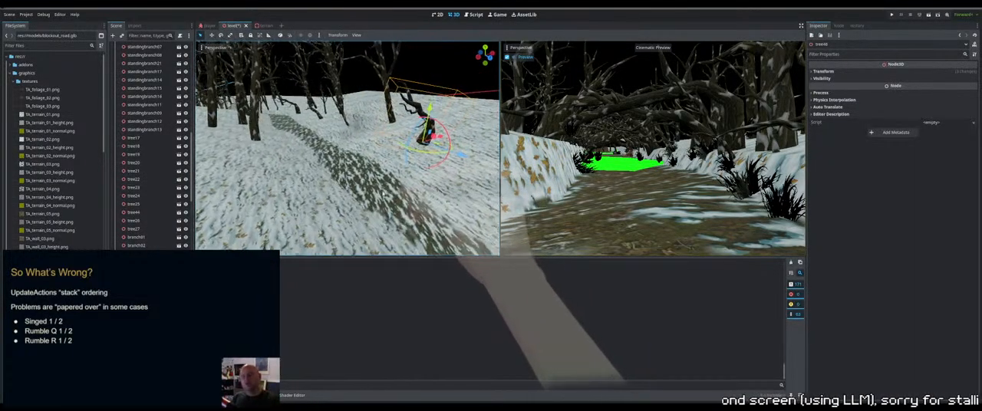
mouse_move(440, 151)
left_mouse_down()
mouse_move(427, 155)
mouse_move(423, 144)
left_mouse_up()
mouse_move(418, 137)
middle_mouse_down()
mouse_move(455, 141)
mouse_move(425, 124)
middle_mouse_up()
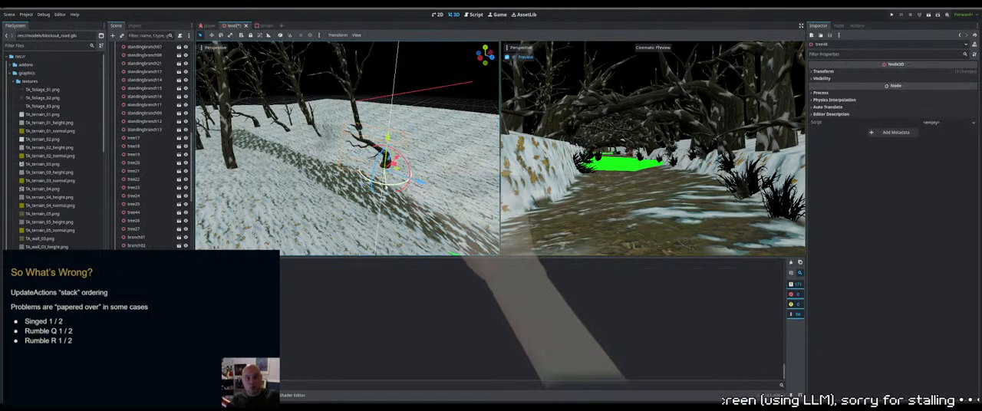
left_click_drag(385, 187, 382, 186)
middle_click_drag(382, 186, 353, 154)
Fine-tune tree46's height at its base in the snow and turn it further toward the path
scroll(369, 153, "up", 8)
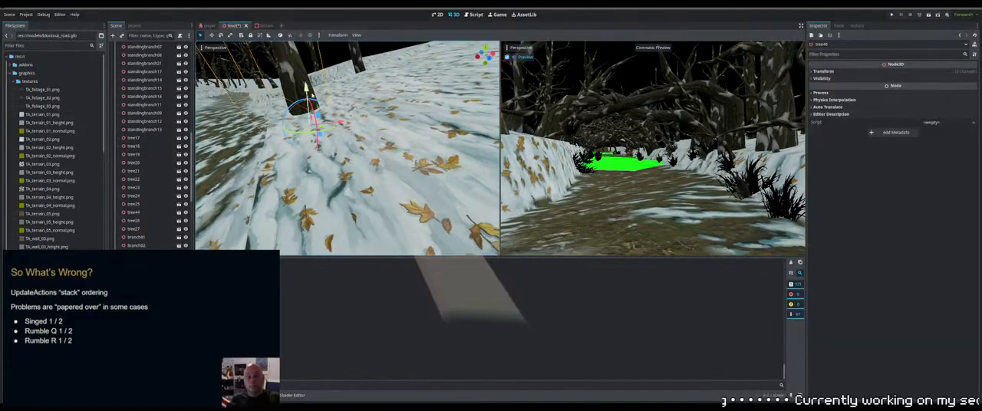
key("f")
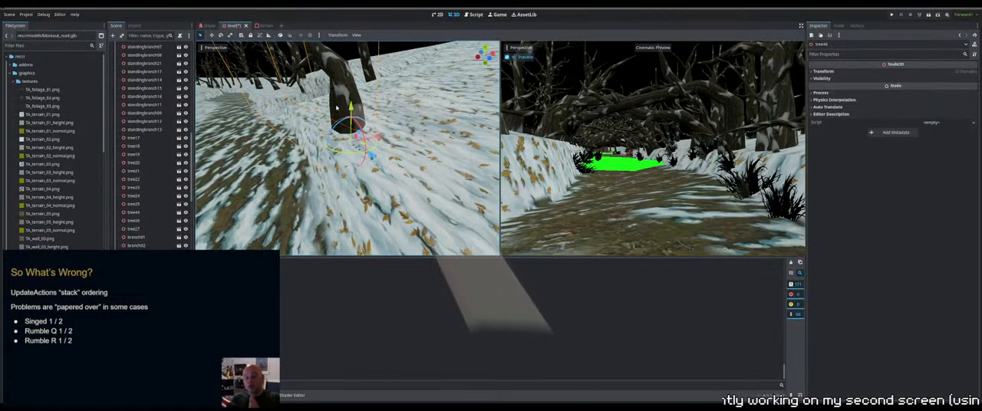
scroll(361, 149, "down", 10)
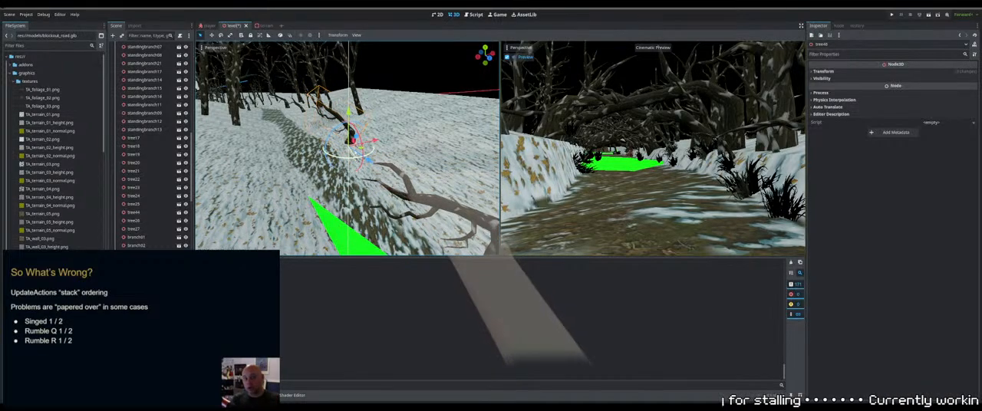
middle_click_drag(322, 146, 378, 143)
Select a tree in the dense group at the earlier stretch of the path and duplicate it
scroll(379, 143, "down", 6)
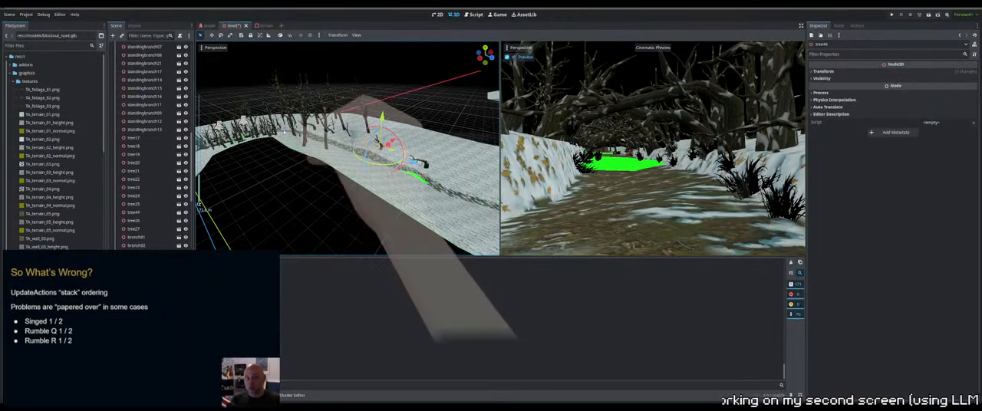
middle_click_drag(315, 157, 378, 211)
left_click(379, 167)
left_click(386, 178)
left_click(392, 201)
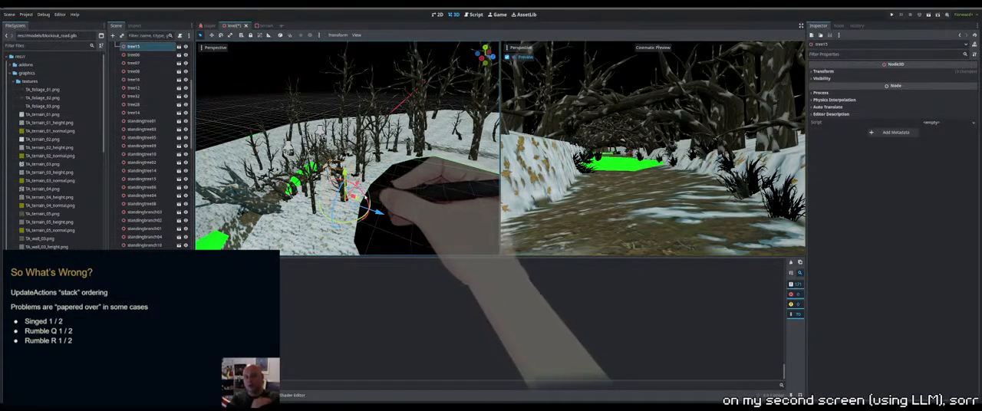
key("ctrl+d")
Move tree47 to the far section of the path, onto the slope opposite tree46, and rotate it
scroll(361, 196, "down", 10)
left_click_drag(397, 175, 452, 154)
middle_click_drag(453, 154, 317, 210)
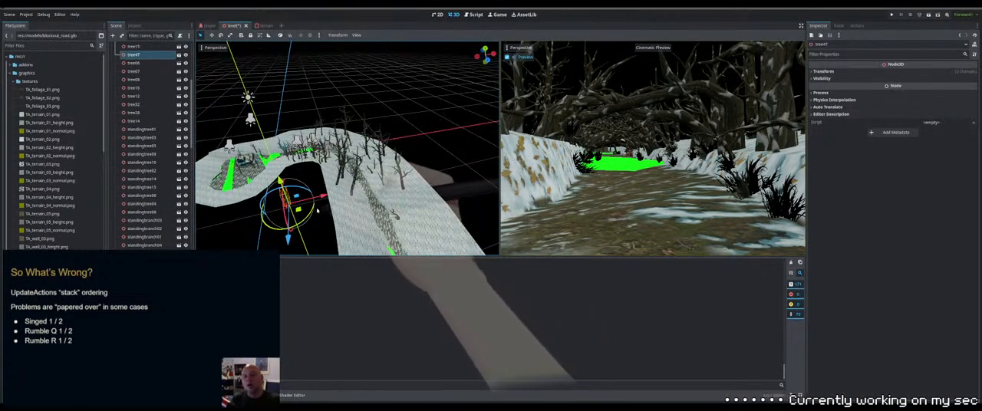
left_click_drag(317, 210, 373, 216)
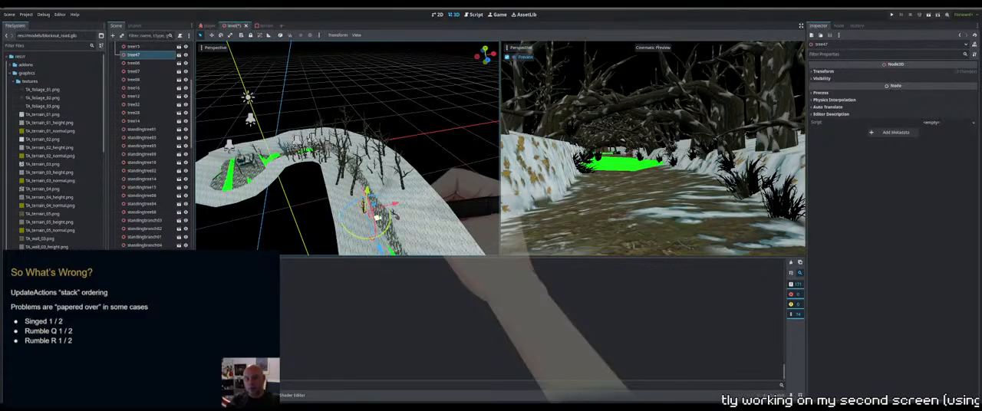
scroll(376, 216, "up", 15)
middle_click_drag(376, 217, 313, 157, "shift")
scroll(313, 157, "down", 8)
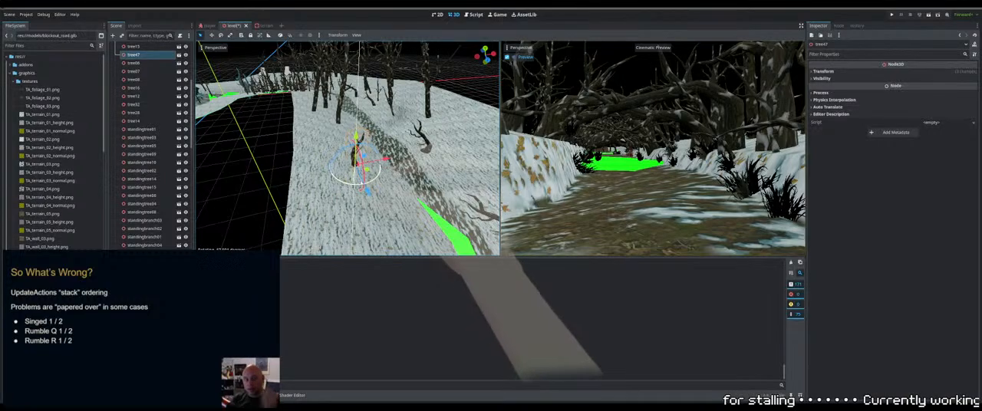
Enlarge tree47 on the snowy slope along the path
middle_click_drag(367, 141, 391, 141)
left_click(230, 36)
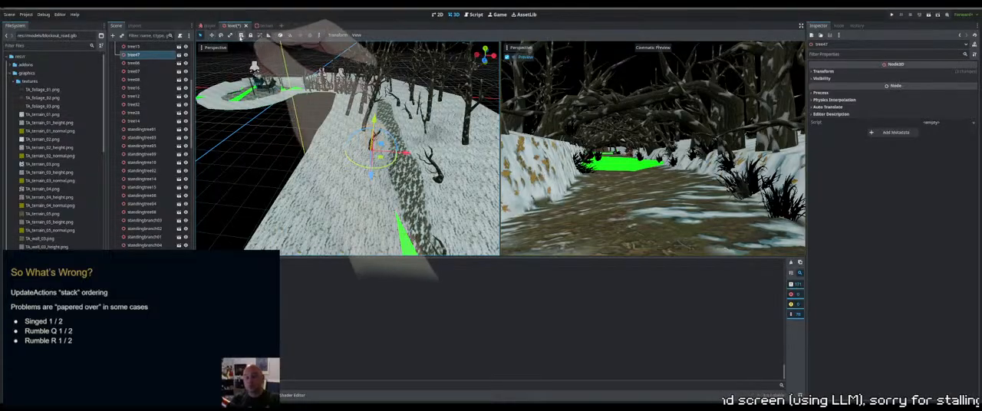
scroll(417, 161, "up", 10)
scroll(415, 157, "up", 4)
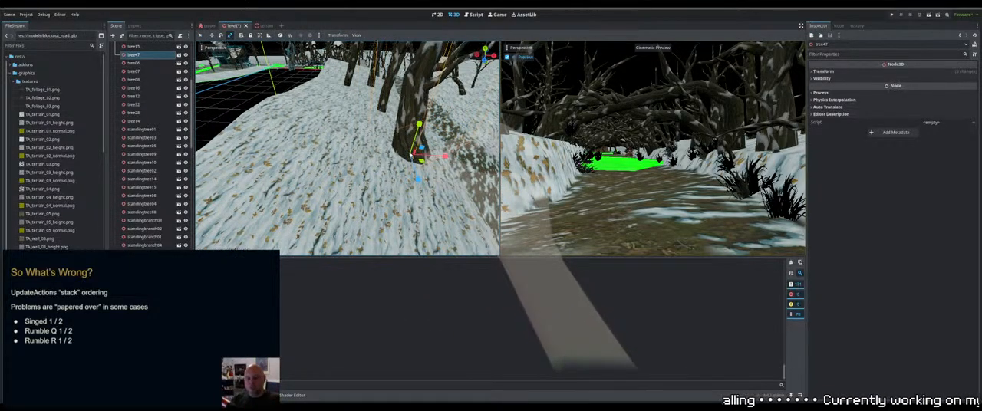
middle_click_drag(415, 158, 384, 157, "shift")
left_click(201, 36)
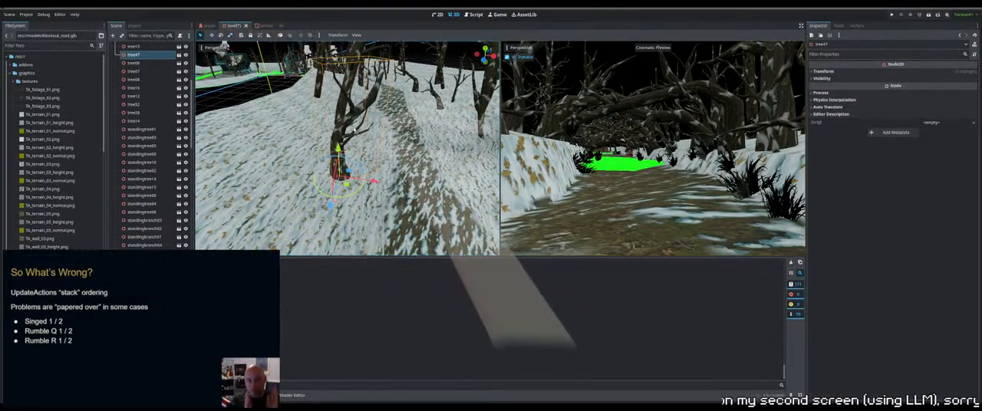
Refine tree47's rotation, scale and height so its base sits in the snow beside the path
scroll(365, 141, "down", 12)
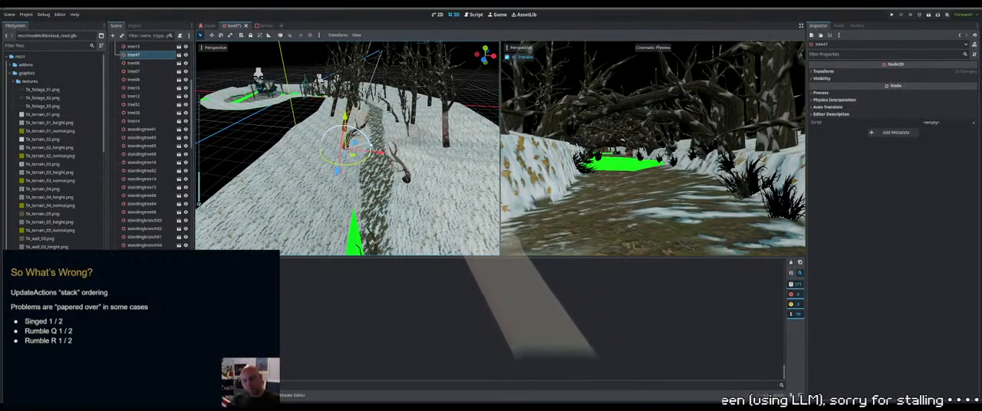
left_click_drag(372, 146, 378, 151)
middle_click_drag(377, 151, 362, 145)
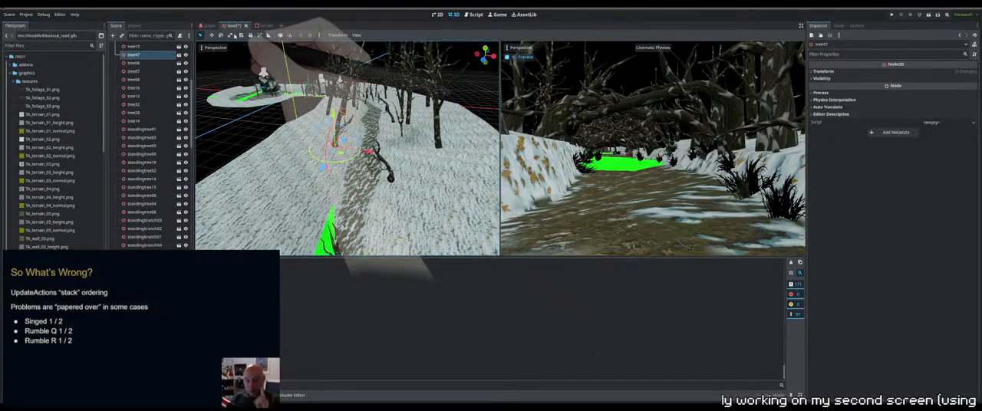
left_click(230, 35)
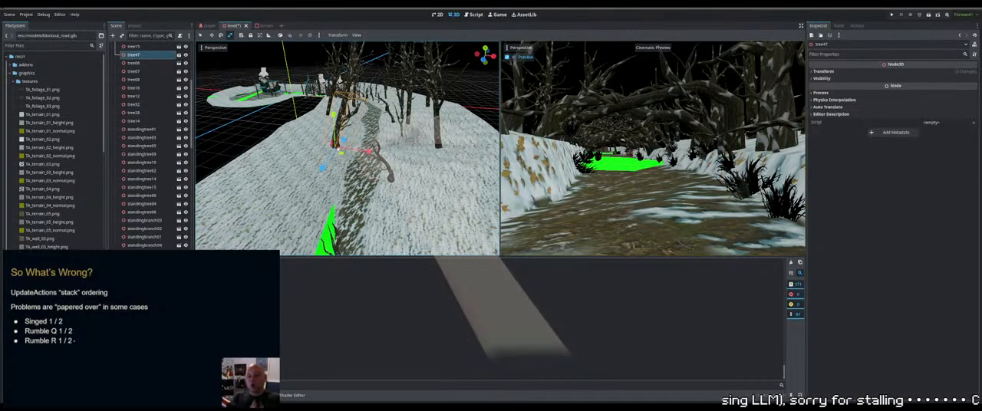
left_click_drag(339, 148, 335, 146)
left_click(201, 35)
middle_click_drag(287, 100, 316, 116)
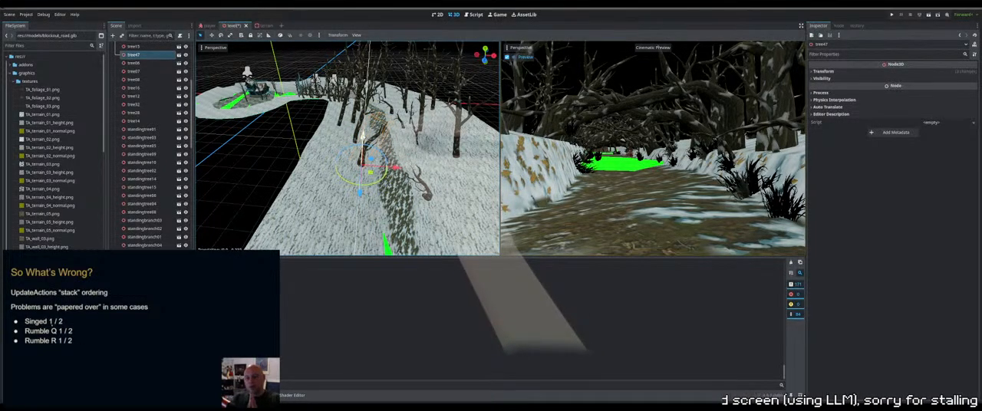
left_click_drag(363, 139, 362, 141)
middle_click_drag(407, 149, 392, 160)
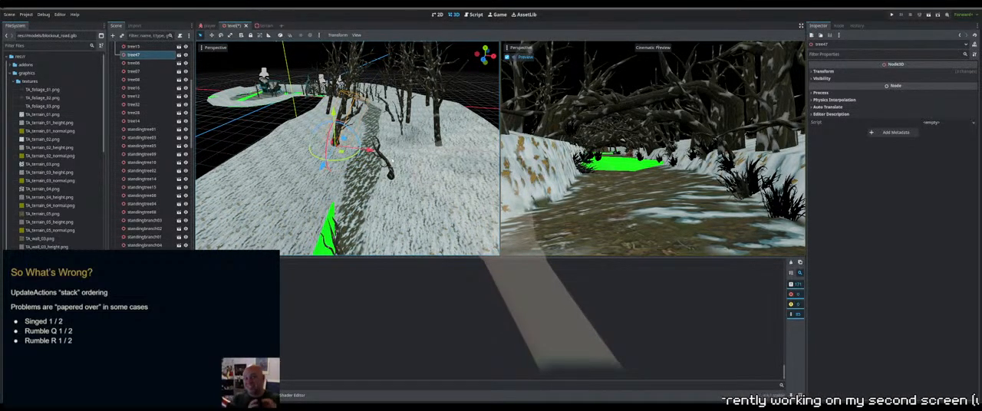
Select another tree from the group along the path and duplicate it
middle_click_drag(338, 86, 347, 109)
scroll(368, 126, "up", 5)
left_click(314, 119)
left_click(330, 113)
scroll(369, 56, "up", 3)
left_click(361, 142)
scroll(347, 109, "down", 5)
left_click(338, 137)
middle_click_drag(338, 137, 342, 136)
Move the new duplicate across the path, between tree46 and the existing trees, and rotate it
left_click_drag(298, 115, 449, 206)
middle_click_drag(449, 206, 402, 139)
scroll(199, 205, "up", 10)
scroll(198, 205, "down", 5)
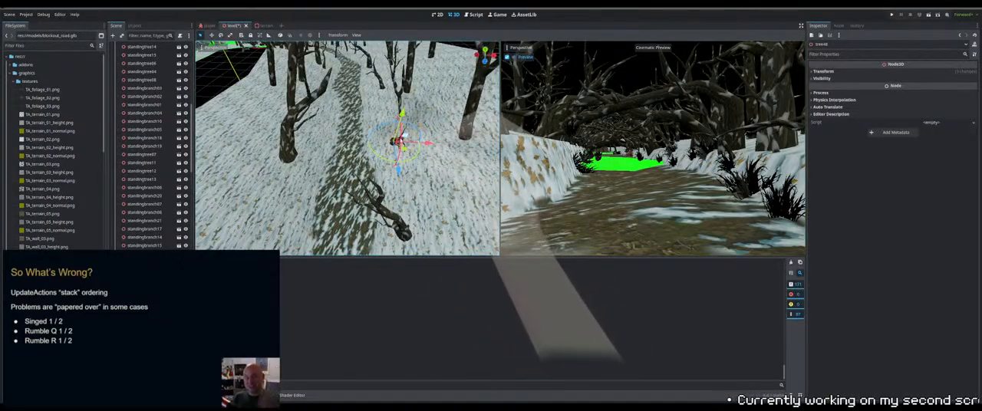
left_click_drag(401, 140, 398, 118)
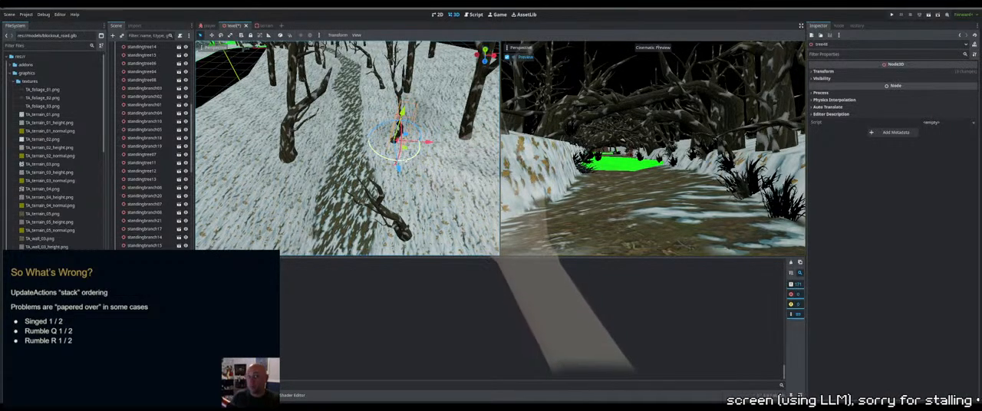
left_click_drag(399, 160, 388, 160)
middle_click_drag(376, 160, 384, 134)
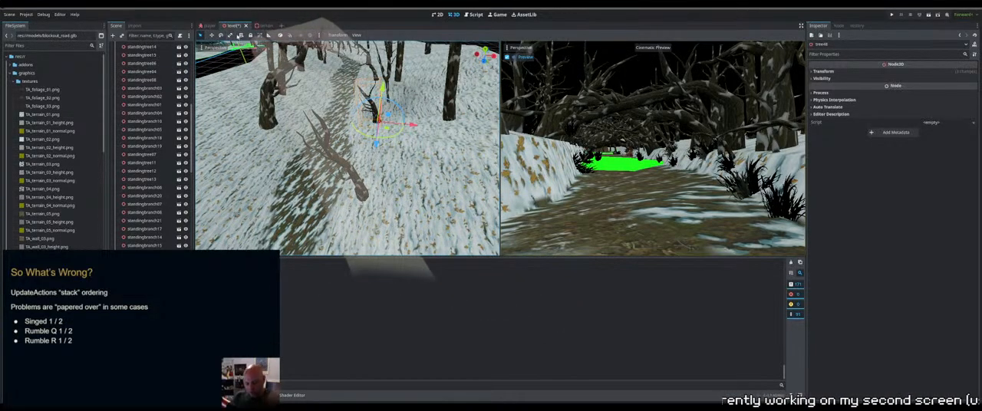
Scale up the new duplicate tree to match the size of the neighbouring trees
key("r")
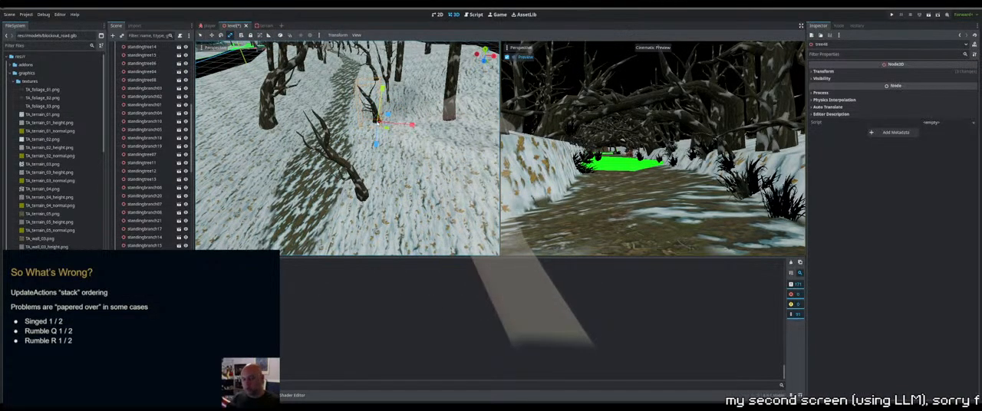
mouse_move(378, 123)
left_mouse_down()
mouse_move(414, 140)
mouse_move(376, 124)
left_mouse_up()
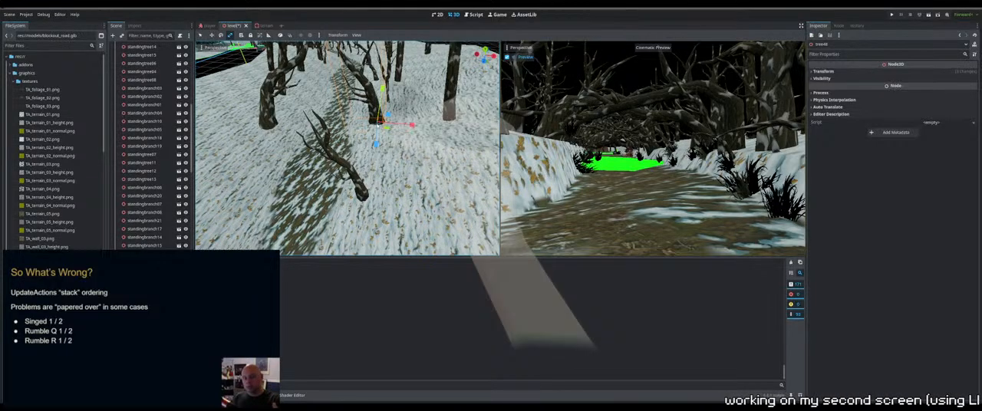
middle_click_drag(379, 125, 405, 94)
left_click(201, 36)
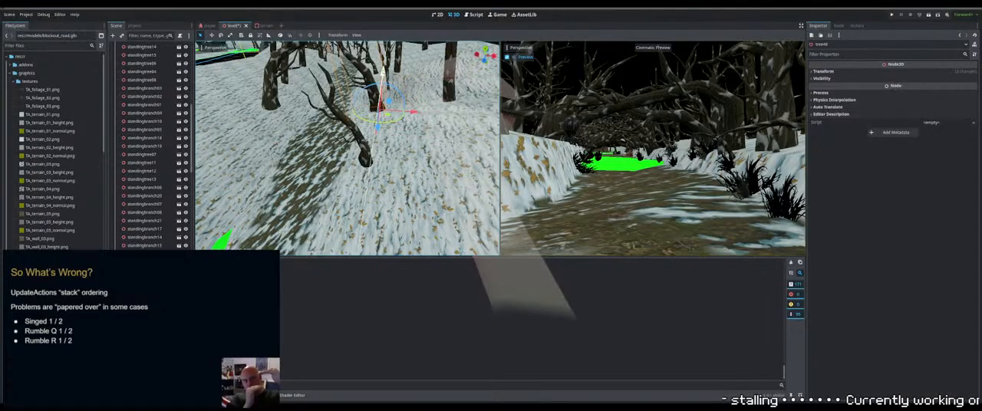
Adjust the enlarged duplicate's height and position on the slope and rotate it to lean over the path
left_click_drag(383, 74, 383, 70)
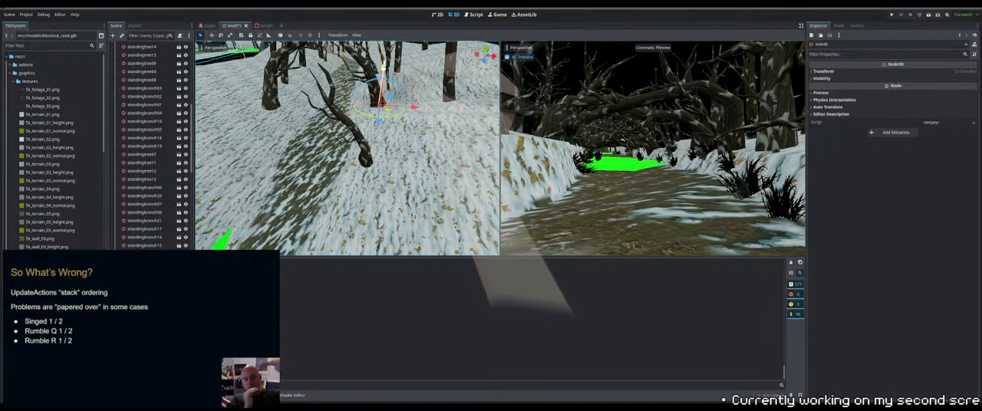
middle_click_drag(383, 69, 384, 141)
left_click_drag(371, 161, 379, 178)
middle_click_drag(379, 178, 374, 133)
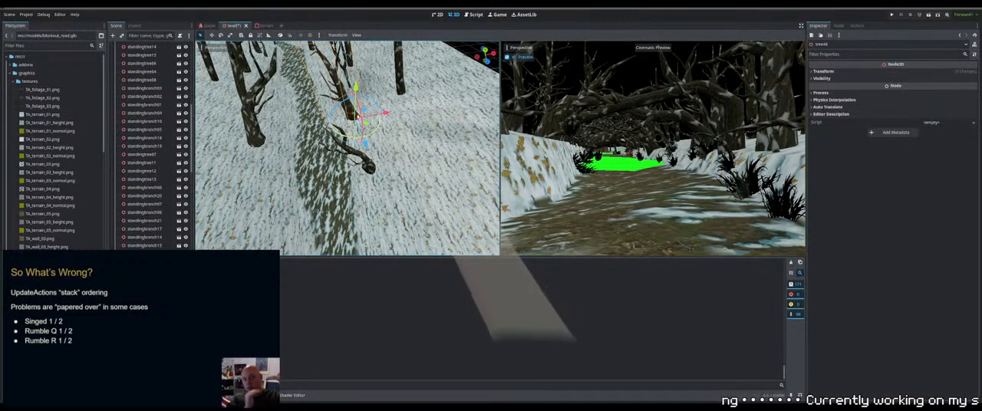
mouse_move(368, 94)
middle_mouse_down()
mouse_move(362, 76)
mouse_move(371, 101)
middle_mouse_up()
scroll(369, 93, "up", 5)
left_click_drag(372, 101, 384, 96)
scroll(384, 100, "down", 6)
middle_click_drag(384, 123, 383, 112)
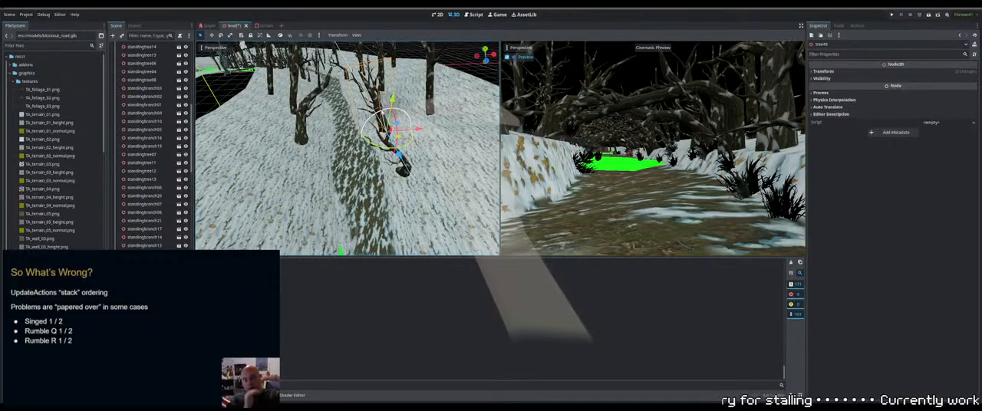
Check the enlarged duplicate from several angles and refine its position and tilt beside the path
middle_click_drag(399, 174, 460, 153, "shift")
scroll(341, 142, "down", 5)
middle_click_drag(236, 181, 199, 204, "shift")
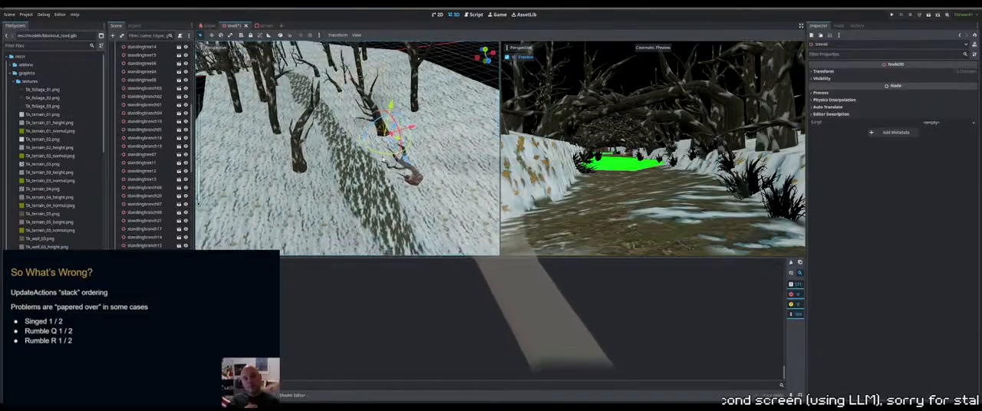
scroll(384, 159, "up", 6)
middle_click_drag(384, 159, 443, 197)
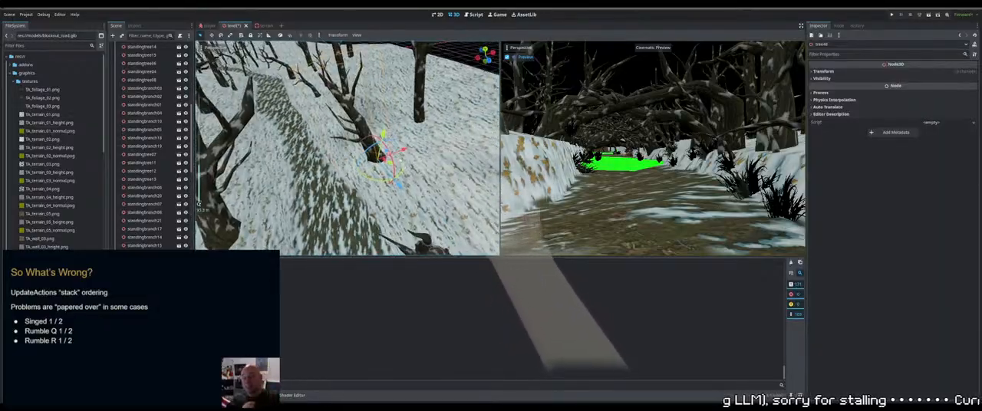
mouse_move(400, 160)
middle_mouse_down()
mouse_move(390, 170)
mouse_move(409, 185)
mouse_move(452, 173)
mouse_move(421, 200)
mouse_move(426, 189)
mouse_move(395, 165)
mouse_move(400, 157)
middle_mouse_up()
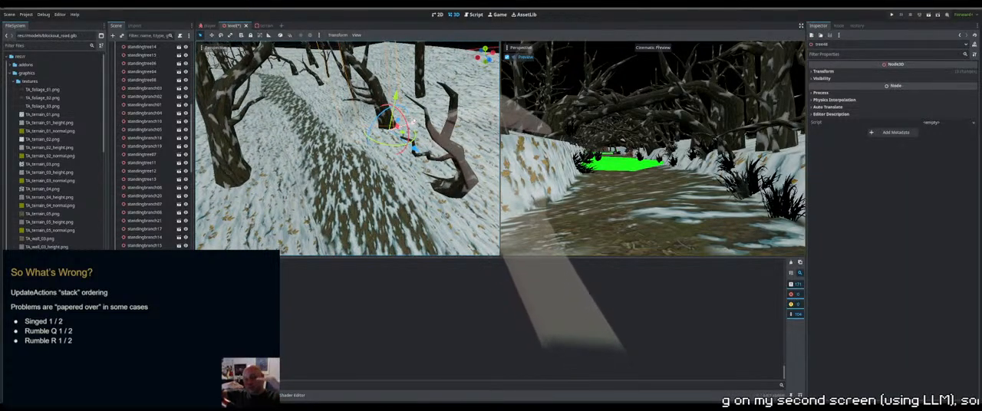
middle_click_drag(415, 122, 329, 157)
scroll(336, 159, "down", 7)
scroll(180, 99, "up", 10)
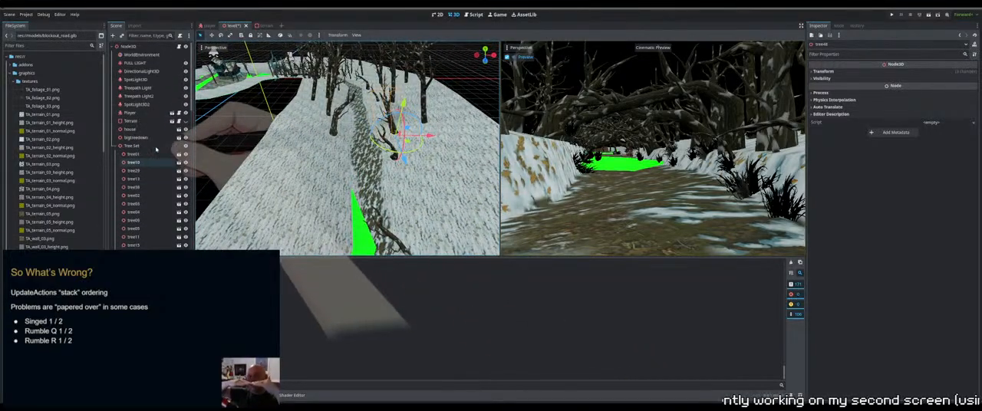
Restore the dark mood by hiding FULL LIGHT and enabling WorldEnvironment's fog, and save the level scene
left_click(186, 63)
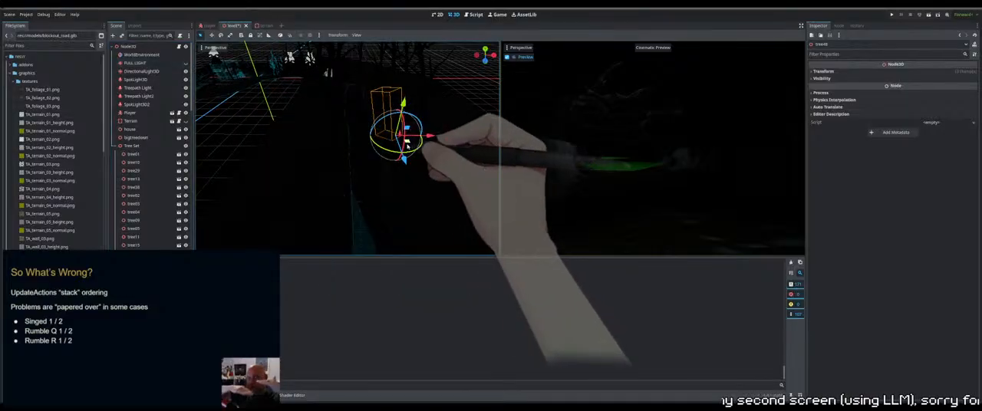
left_click(143, 55)
scroll(898, 281, "down", 4)
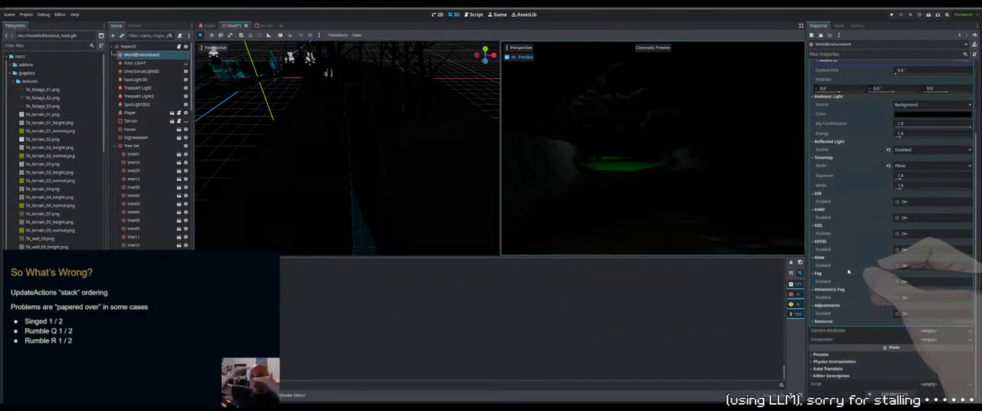
left_click(897, 282)
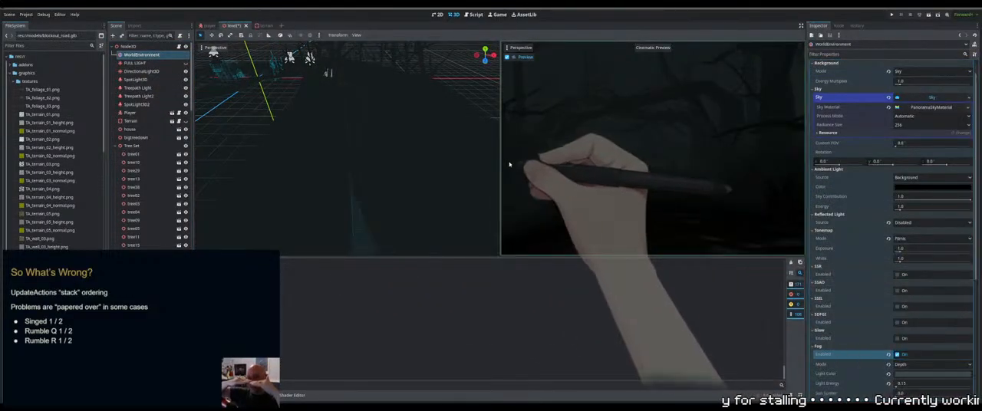
key("ctrl+s")
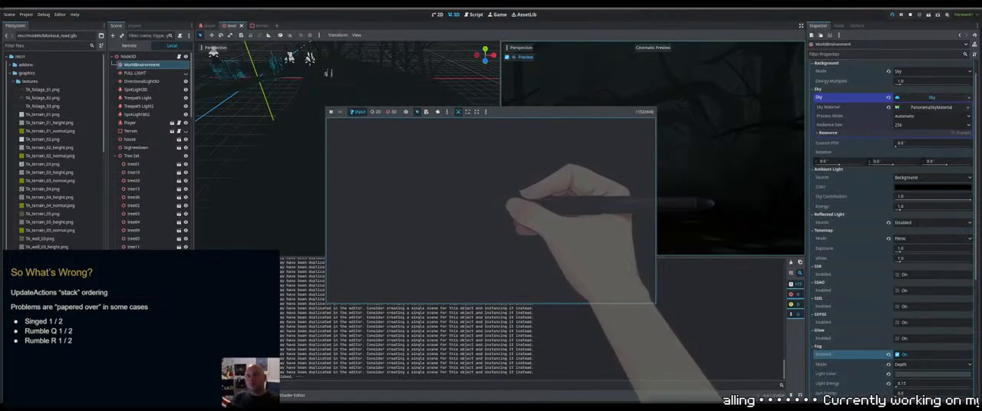
End the test run, show FULL LIGHT and disable WorldEnvironment's fog so the level is bright enough to edit
key("F8")
left_click(186, 63)
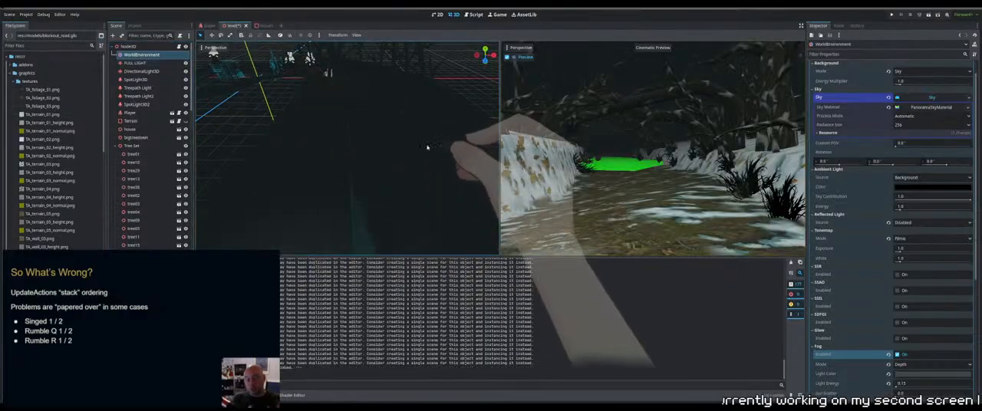
left_click(899, 355)
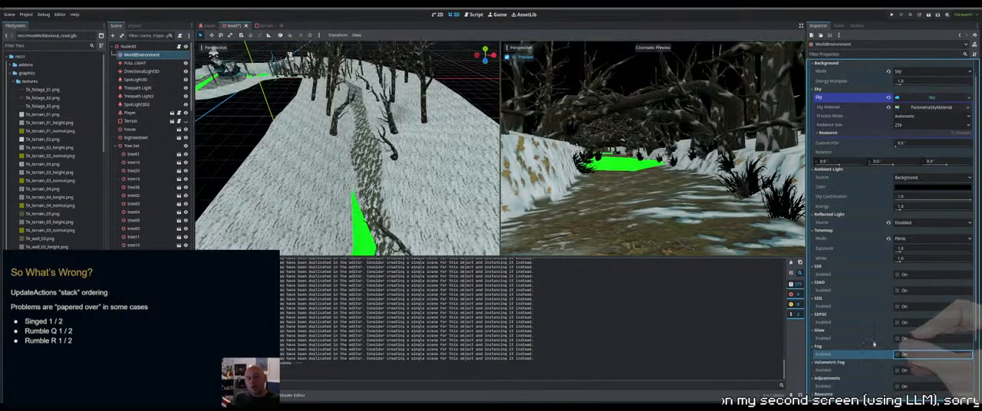
scroll(342, 155, "down", 10)
scroll(353, 138, "up", 4)
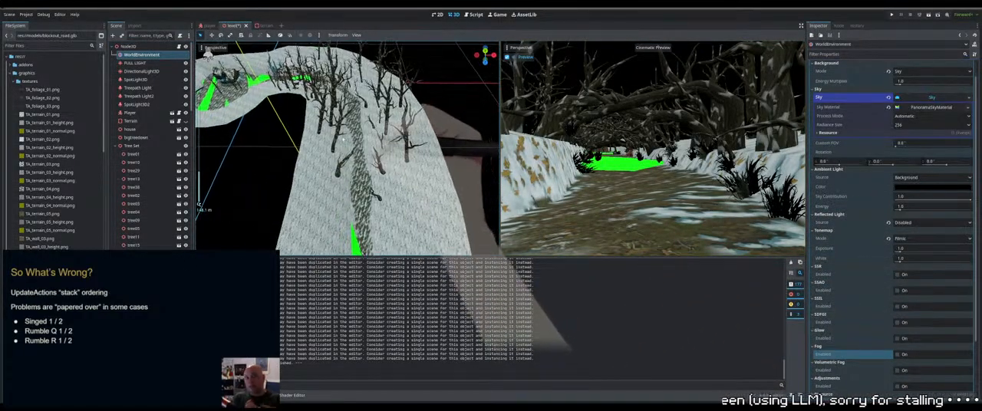
From the top view, select a cluster of five trees around the path's bend and duplicate them
left_click(353, 138)
left_click(353, 138)
middle_click_drag(359, 138, 338, 146)
key("KP_7")
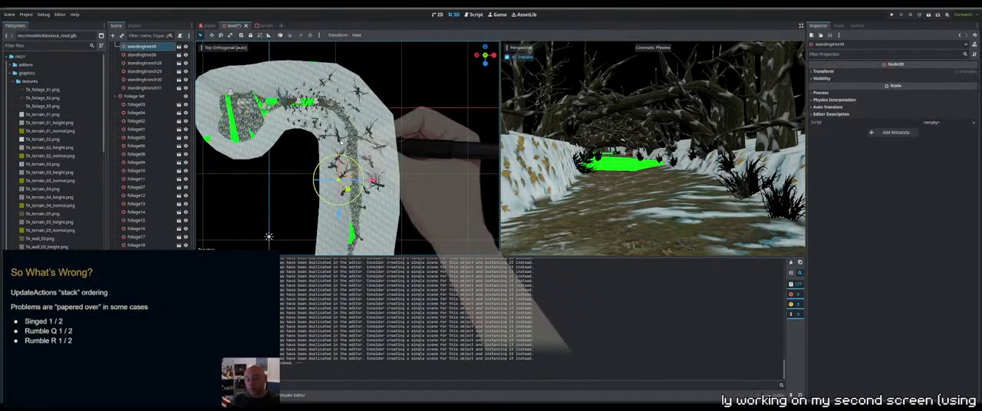
scroll(341, 142, "up", 4)
left_click(333, 136, "shift")
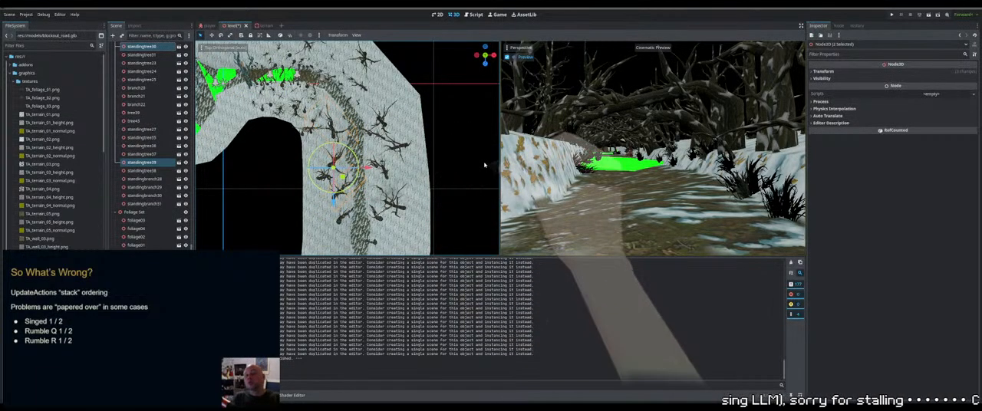
left_click(382, 124)
left_click(397, 144, "shift")
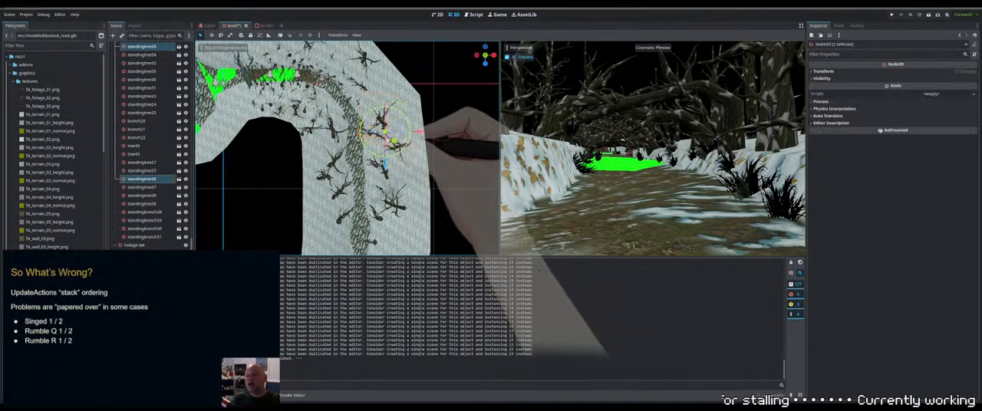
left_click(385, 160, "shift")
left_click(387, 175, "shift")
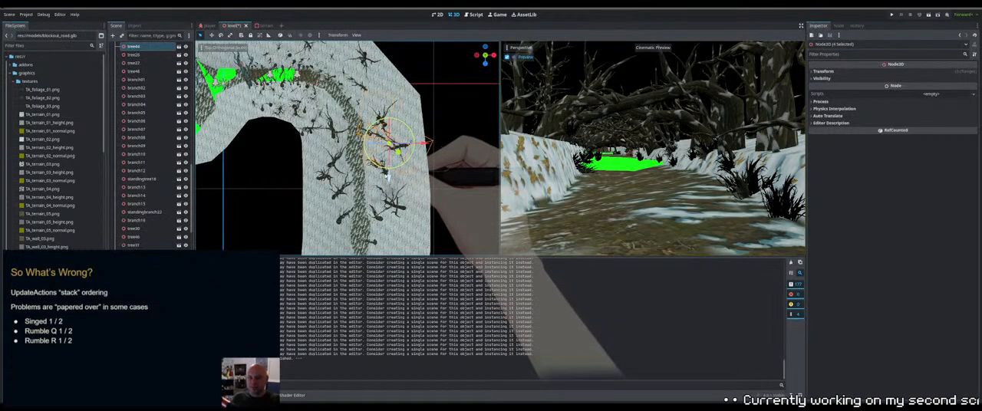
middle_click_drag(389, 177, 409, 113, "shift")
key("ctrl+d")
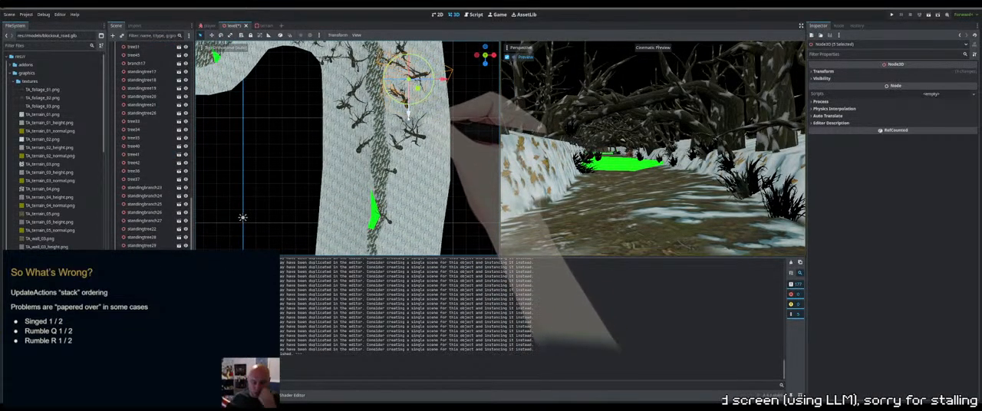
Move the duplicated trees further down the path and across to its opposite side, beside the green patch
left_click_drag(408, 113, 367, 191)
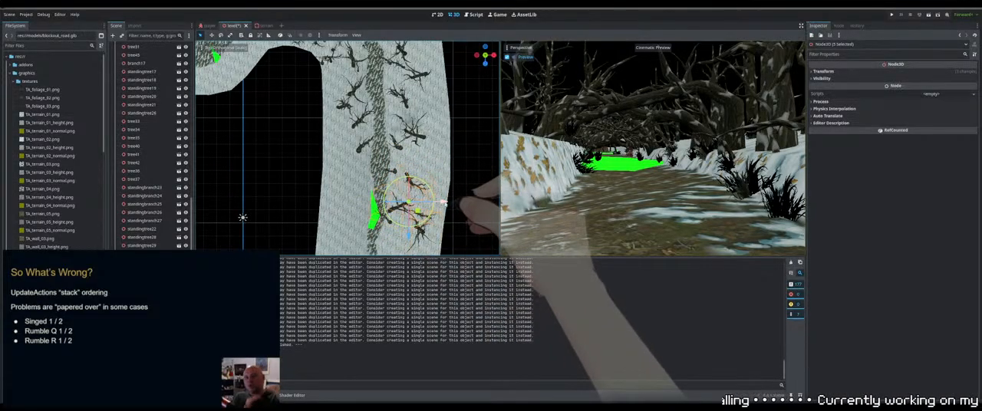
left_click_drag(443, 202, 384, 203)
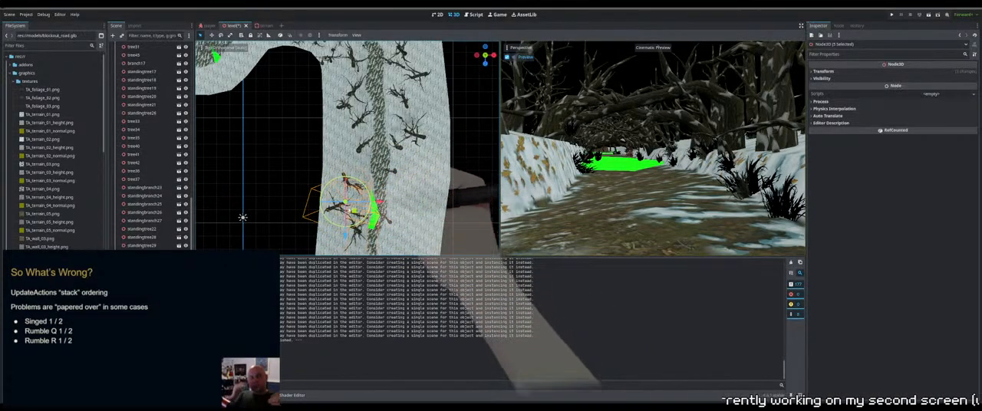
left_click_drag(345, 238, 346, 224)
Adjust the height of the duplicated tree group to match the slope beside the path
scroll(416, 154, "up", 2)
mouse_move(407, 198)
middle_mouse_down()
mouse_move(416, 154)
mouse_move(402, 189)
middle_mouse_up()
scroll(417, 154, "up", 2)
scroll(416, 154, "down", 4)
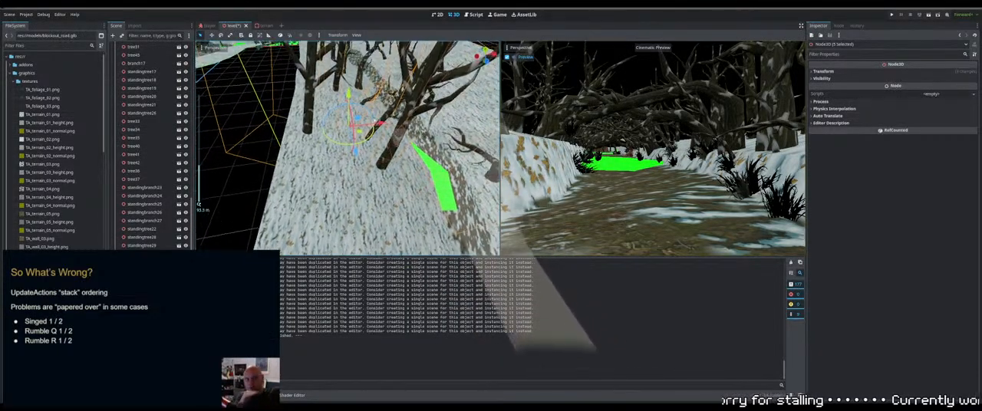
left_click_drag(349, 94, 348, 73)
key("ctrl+z")
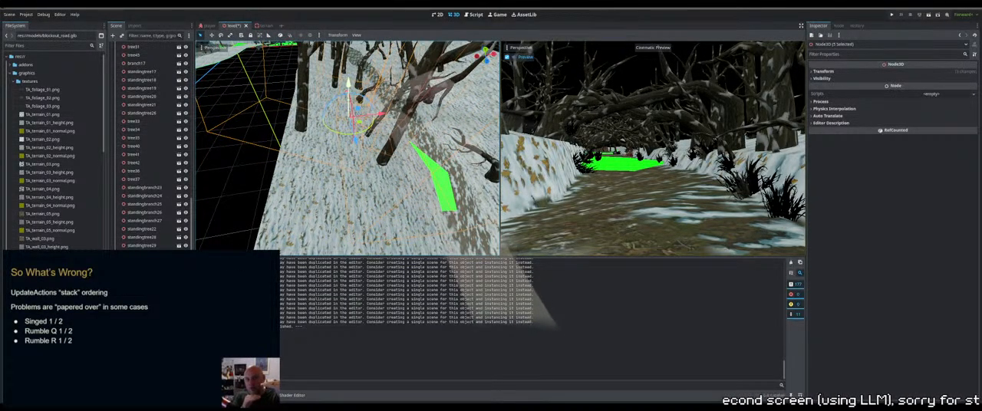
middle_click_drag(354, 74, 350, 58)
left_click_drag(345, 44, 345, 41)
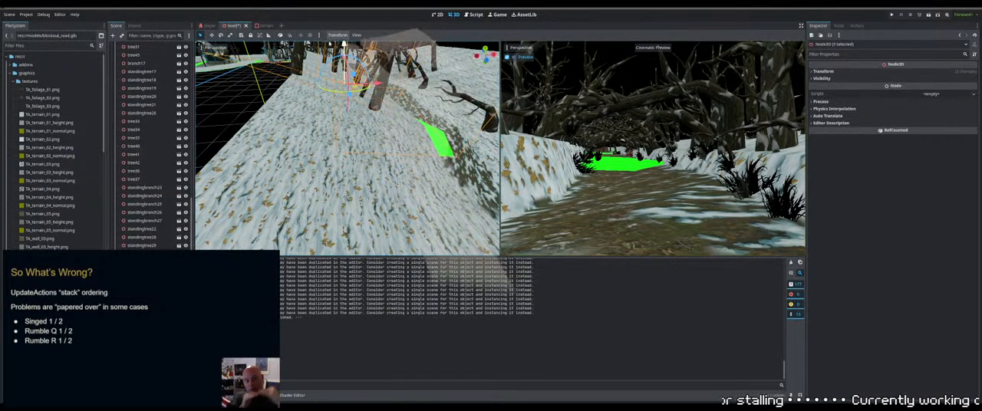
Lower two of the duplicated standing trees individually so their trunks sit in the snowy slope
middle_click_drag(345, 48, 330, 141)
left_click(339, 157)
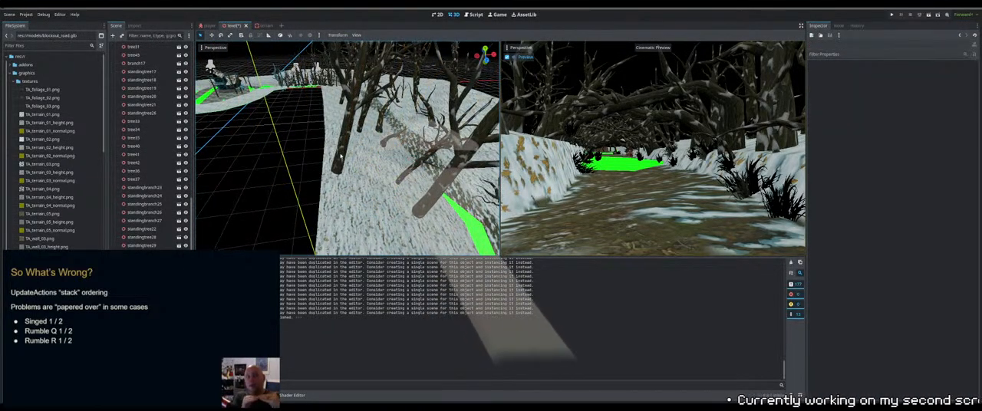
mouse_move(341, 157)
middle_mouse_down()
mouse_move(370, 135)
mouse_move(347, 143)
middle_mouse_up()
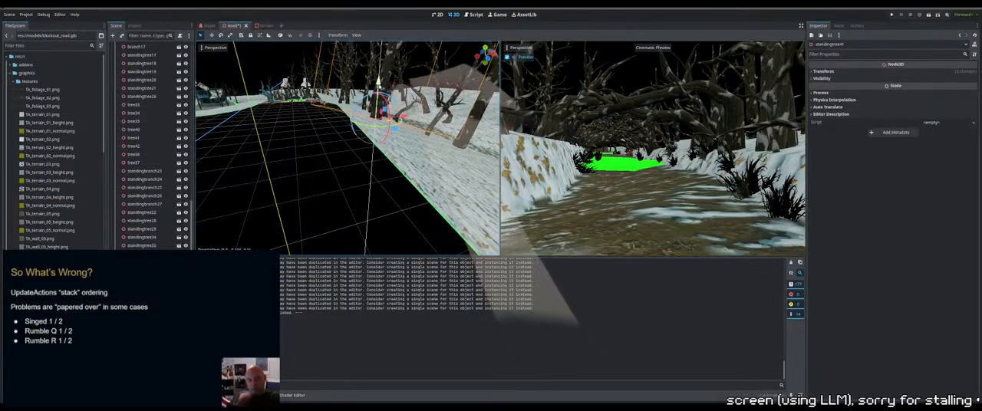
left_click_drag(377, 89, 377, 104)
middle_click_drag(377, 104, 381, 147)
left_click(357, 173)
left_click(357, 175)
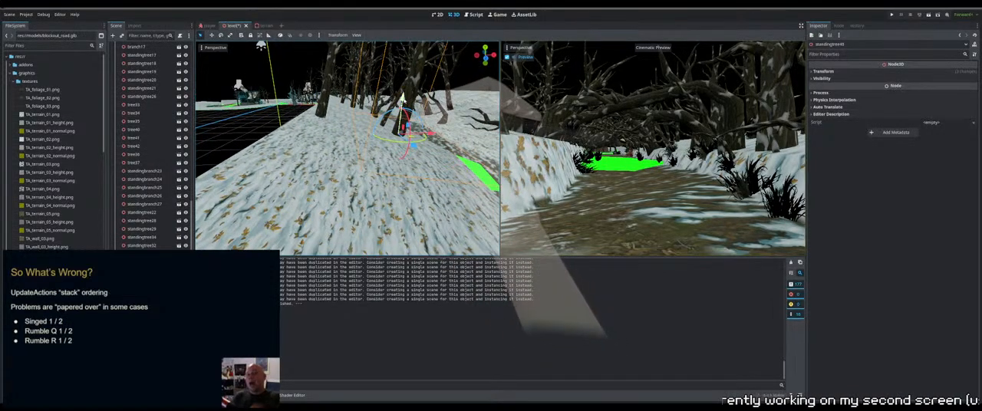
left_click_drag(403, 99, 402, 111)
middle_click_drag(402, 110, 408, 151)
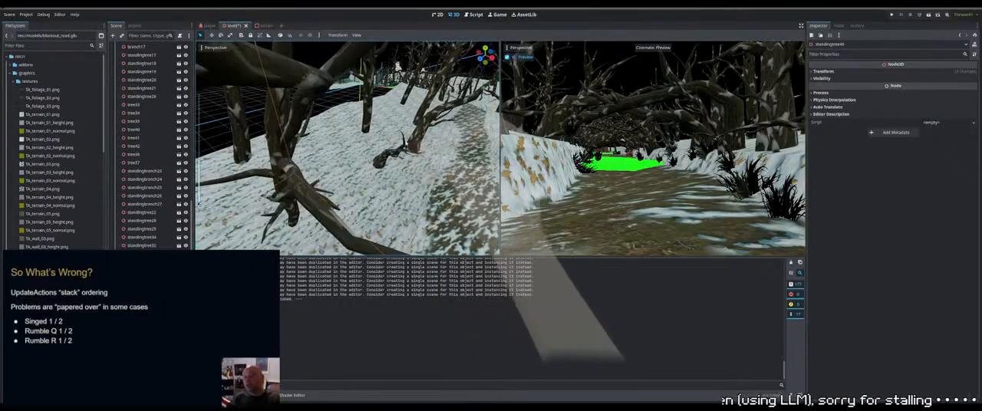
Move the small leaning duplicate tree closer to the path and settle its base on the slope
left_click(418, 143)
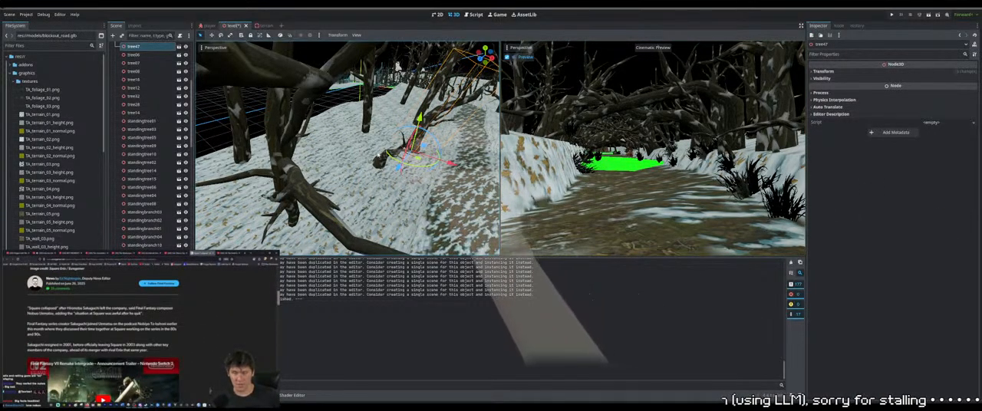
middle_click_drag(378, 154, 409, 160)
scroll(422, 141, "up", 4)
left_click(410, 129)
scroll(409, 167, "down", 5)
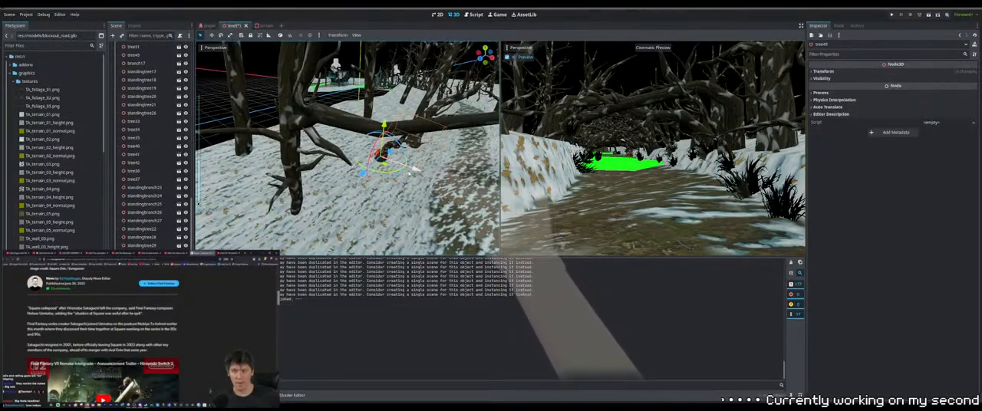
left_click_drag(413, 170, 449, 182)
middle_click_drag(453, 181, 305, 121)
scroll(465, 166, "up", 5)
scroll(465, 166, "up", 5)
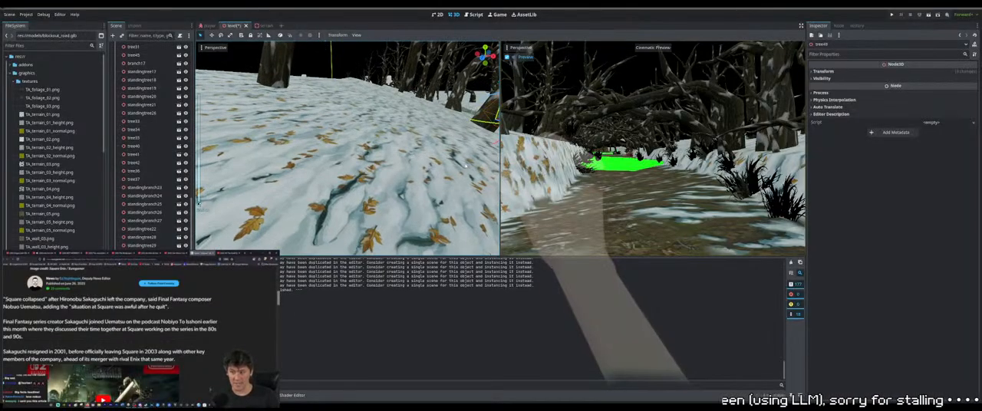
scroll(465, 166, "down", 4)
left_click_drag(305, 120, 307, 142)
middle_click_drag(309, 142, 365, 162)
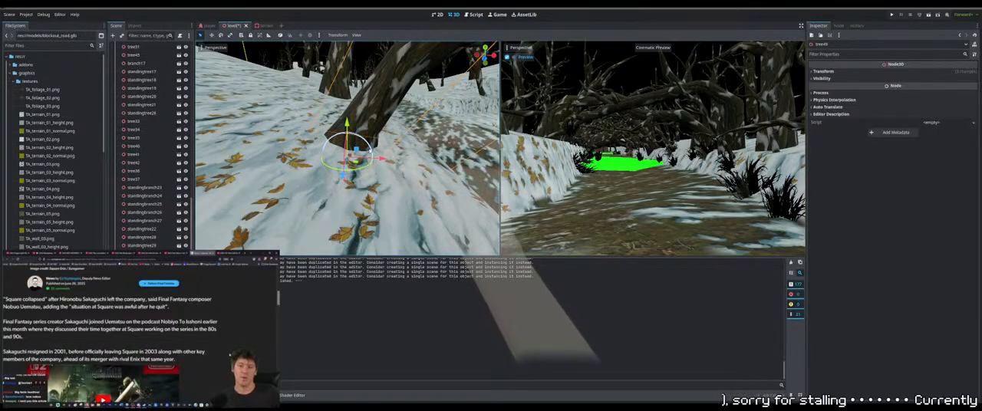
Rotate the small leaning duplicate about its base to change its tilt, and select the neighbouring leaning tree
left_click_drag(369, 147, 349, 129)
scroll(354, 134, "down", 3)
mouse_move(354, 134)
middle_mouse_down()
mouse_move(400, 149)
mouse_move(370, 140)
middle_mouse_up()
left_click(376, 141)
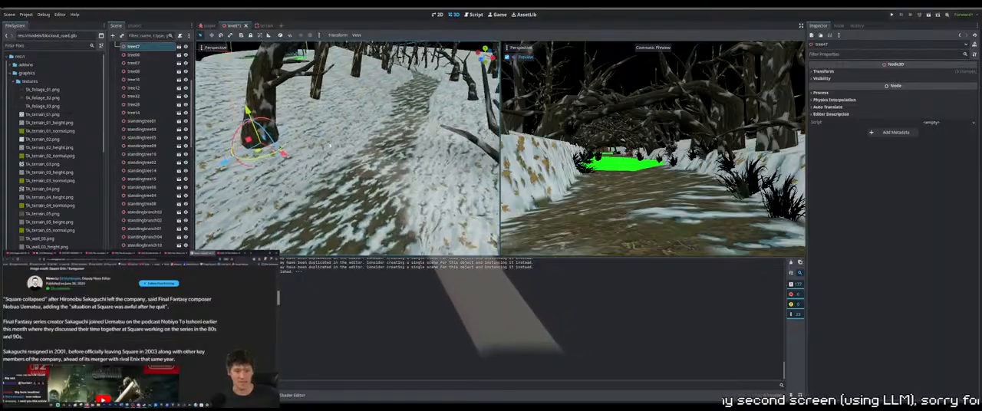
Lower the standing duplicate near the leaning tree slightly into the snow
middle_click_drag(322, 137, 371, 167)
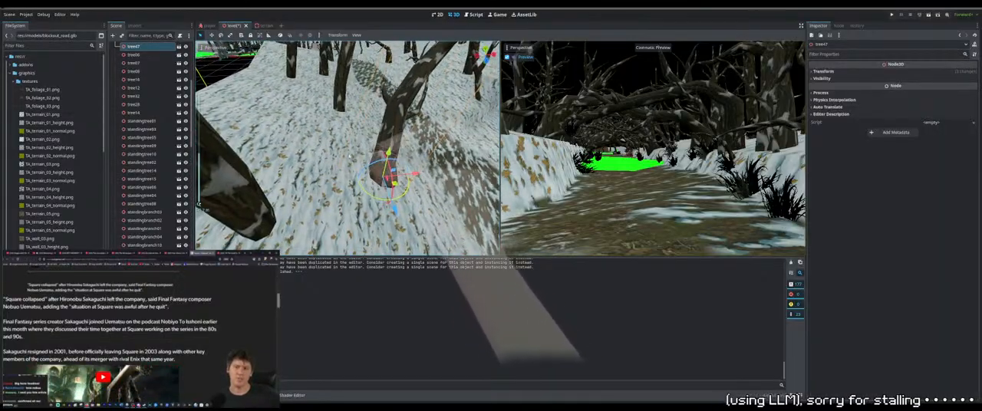
scroll(324, 168, "down", 3)
left_click(293, 163)
middle_click_drag(293, 163, 318, 156)
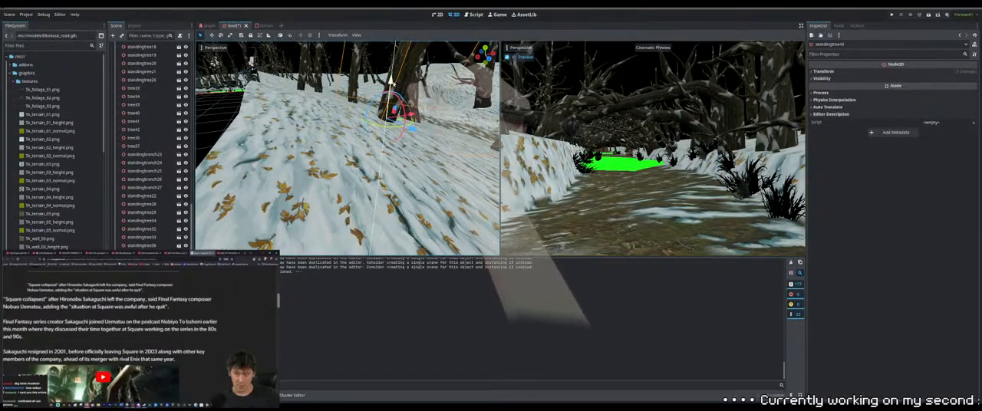
left_click_drag(390, 86, 390, 91)
middle_click_drag(390, 91, 233, 43)
scroll(363, 131, "down", 10)
Lower the remaining standing duplicates on the slope so their trunk bases meet the snow
left_click(274, 165)
scroll(292, 160, "up", 8)
scroll(319, 131, "down", 3)
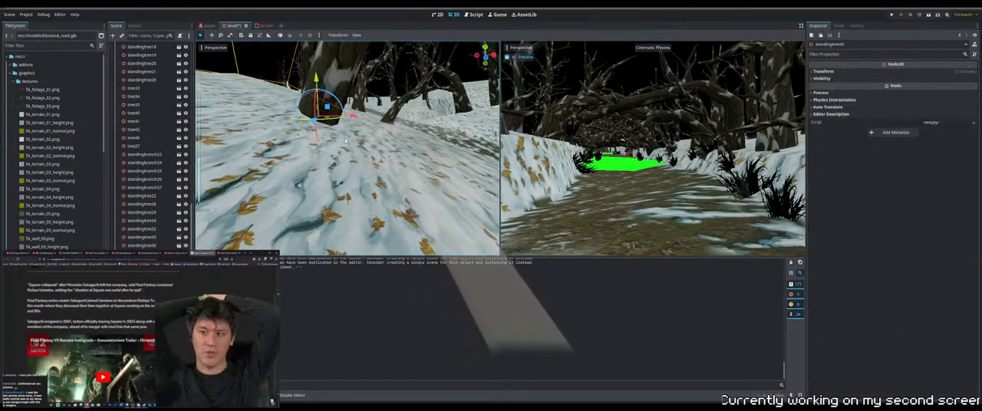
middle_click_drag(345, 141, 414, 115)
left_click_drag(453, 77, 440, 141)
scroll(440, 140, "down", 6)
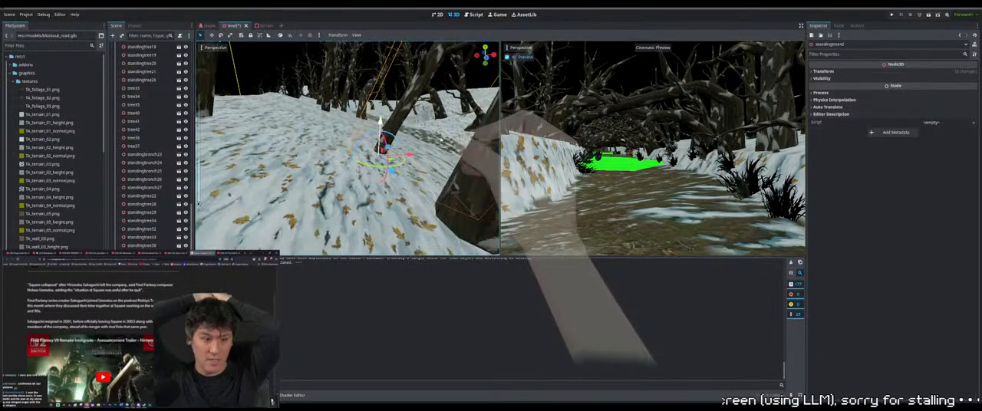
middle_click_drag(437, 143, 398, 161)
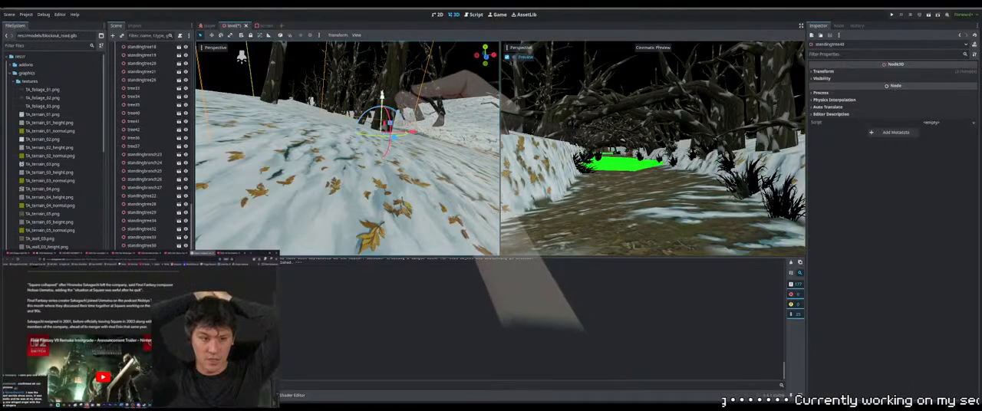
left_click_drag(383, 96, 382, 99)
scroll(384, 115, "down", 8)
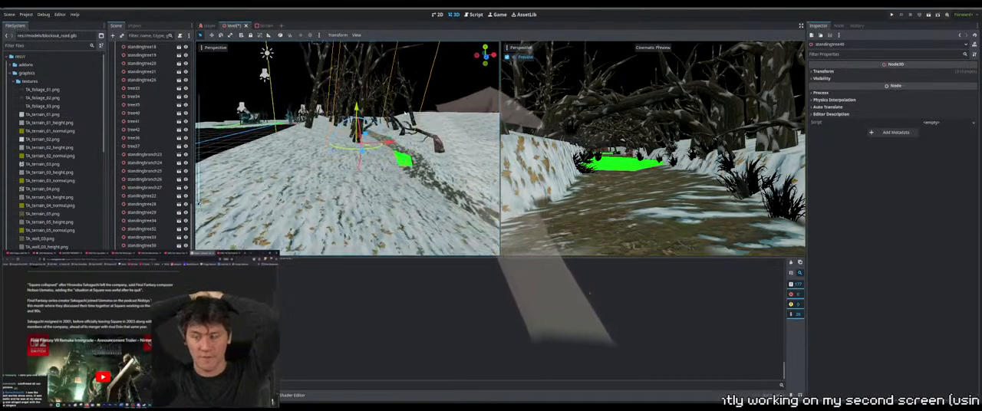
Select the leaning tree at the path's edge and refine its placement and tilt against the ground
middle_click_drag(388, 126, 347, 168)
scroll(375, 158, "up", 6)
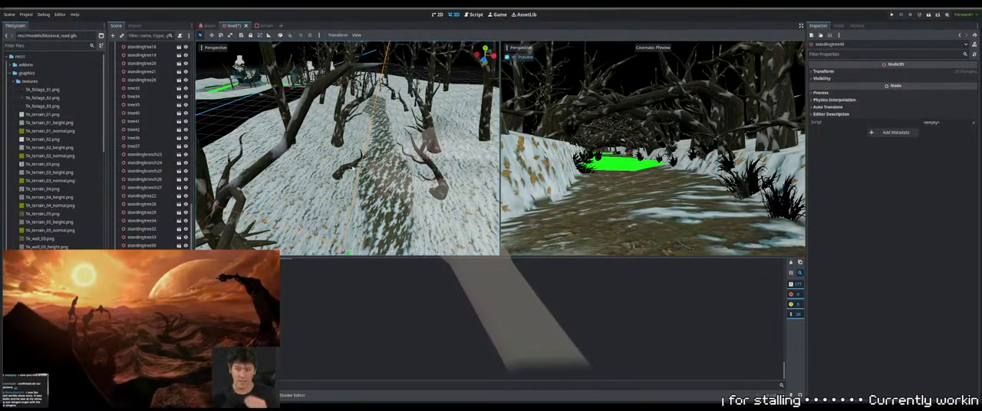
left_click(353, 167)
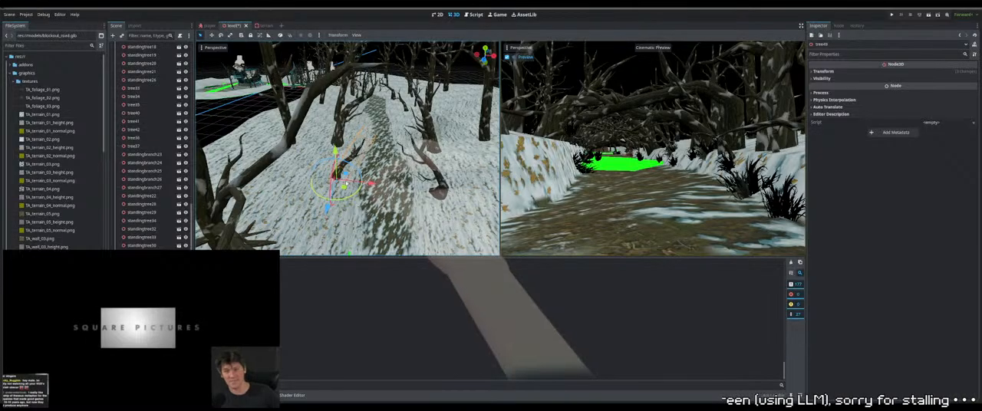
scroll(351, 183, "up", 12)
middle_click_drag(350, 182, 345, 151)
scroll(331, 162, "down", 10)
scroll(346, 151, "up", 10)
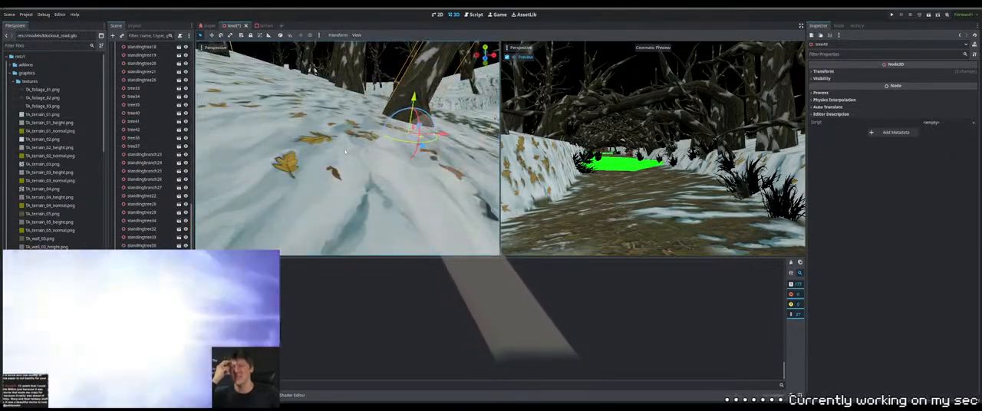
scroll(346, 151, "down", 10)
middle_click_drag(396, 129, 410, 119, "shift")
scroll(407, 120, "up", 4)
scroll(408, 120, "up", 15)
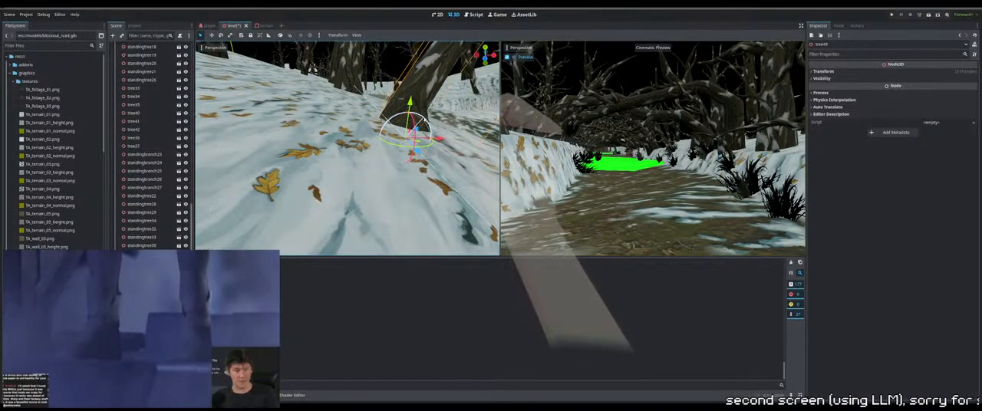
scroll(345, 148, "down", 10)
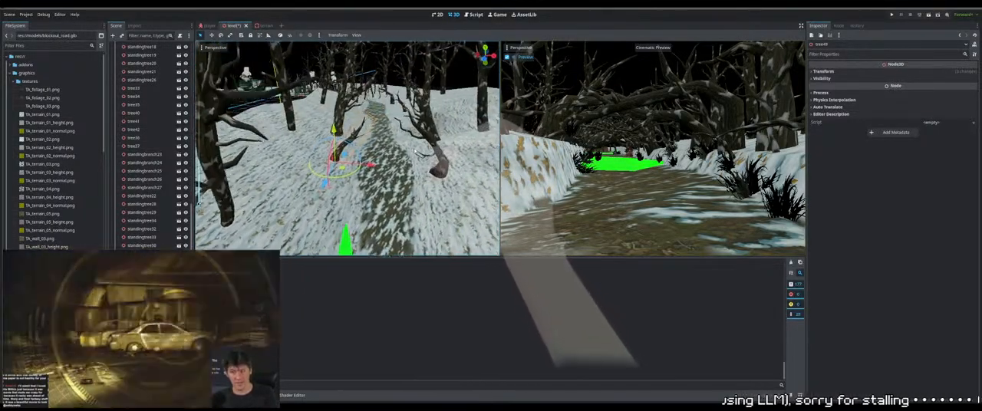
Delete the duplicate tree standing across the path from the leaning trees
middle_click_drag(391, 165, 414, 171)
left_click(412, 171)
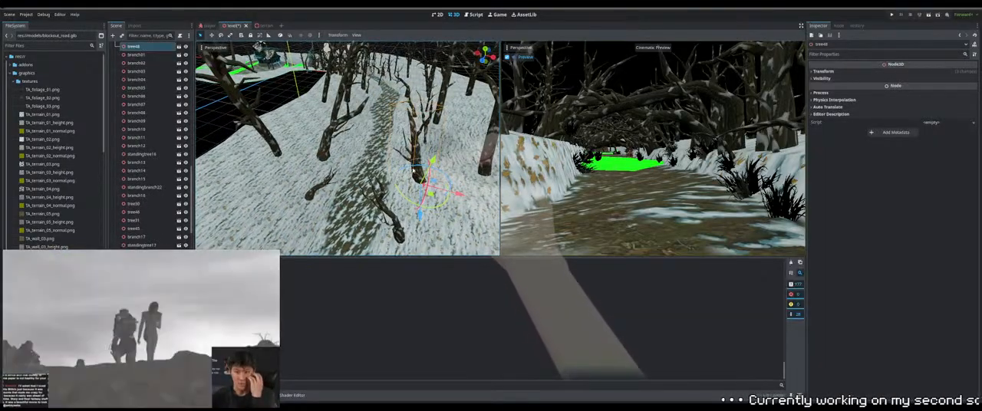
key("Delete")
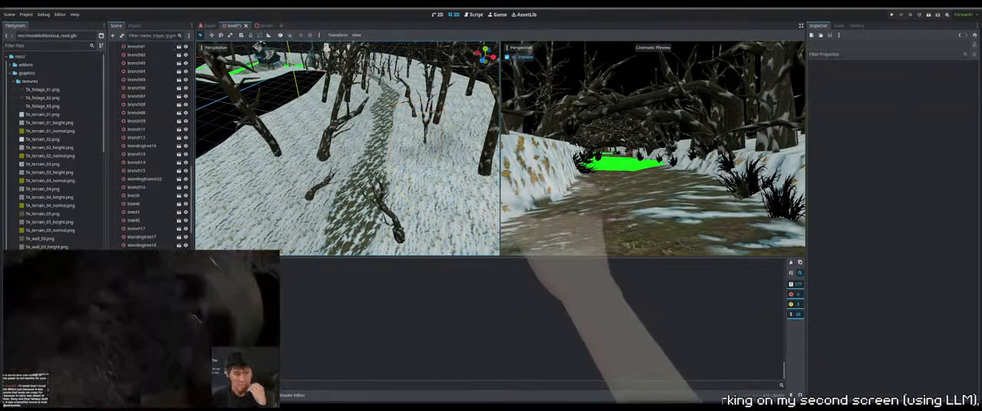
scroll(426, 188, "down", 7)
middle_click_drag(427, 188, 424, 201)
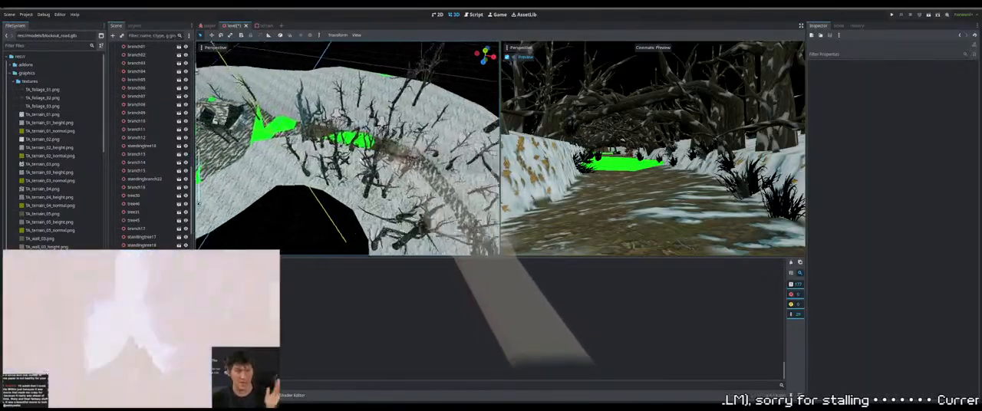
Duplicate a tree beside the green patch on the path and move the copy further along the path
middle_click_drag(411, 226, 305, 155)
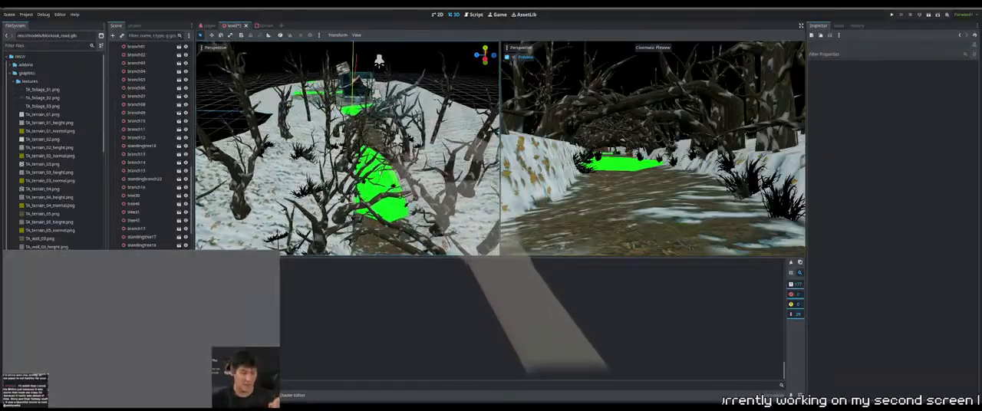
left_click(421, 201)
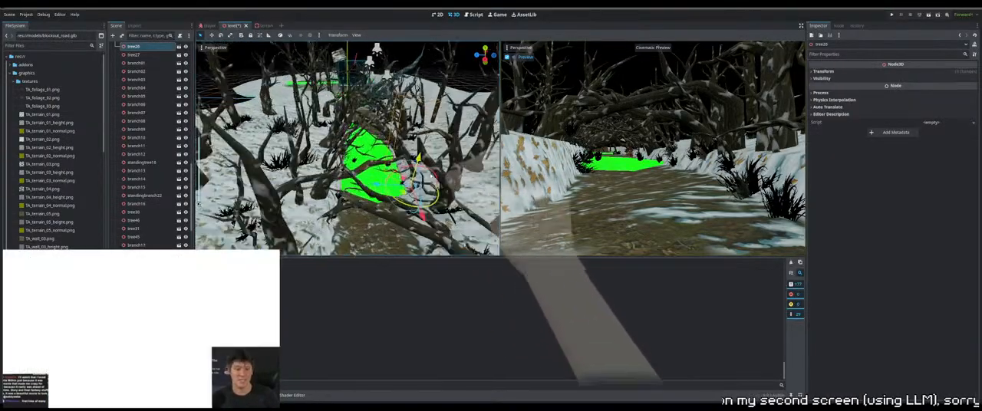
scroll(431, 177, "up", 2)
left_click(468, 220)
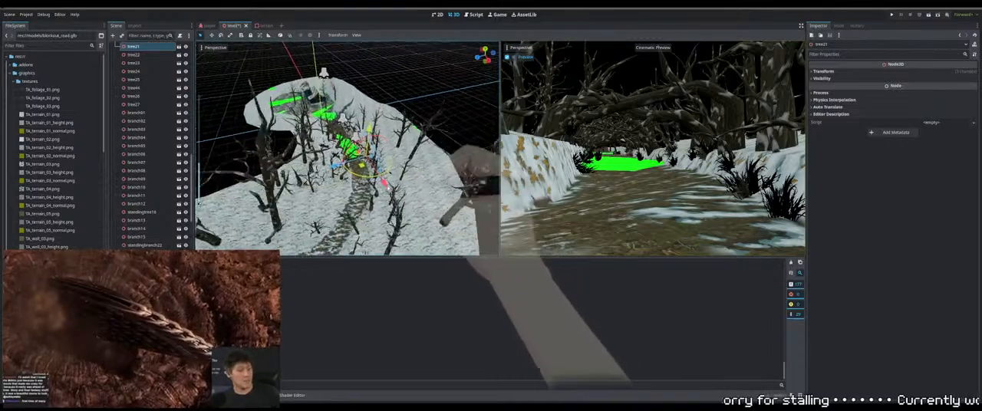
key("ctrl+d")
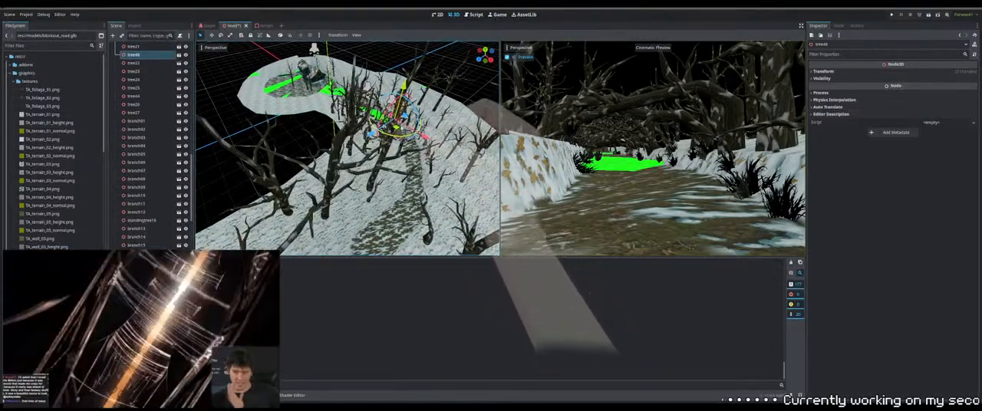
left_click_drag(397, 126, 427, 232)
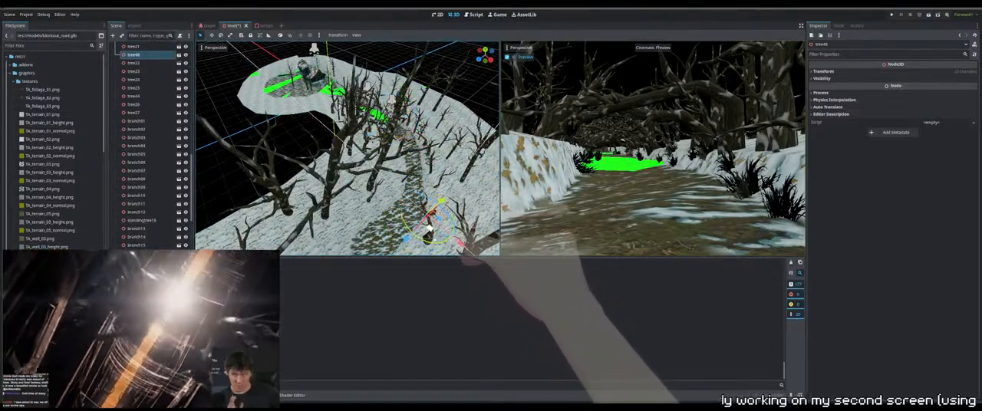
Position the duplicated tree on the snowbank at the path's edge
middle_click_drag(430, 228, 428, 197, "shift")
middle_click_drag(445, 165, 414, 180)
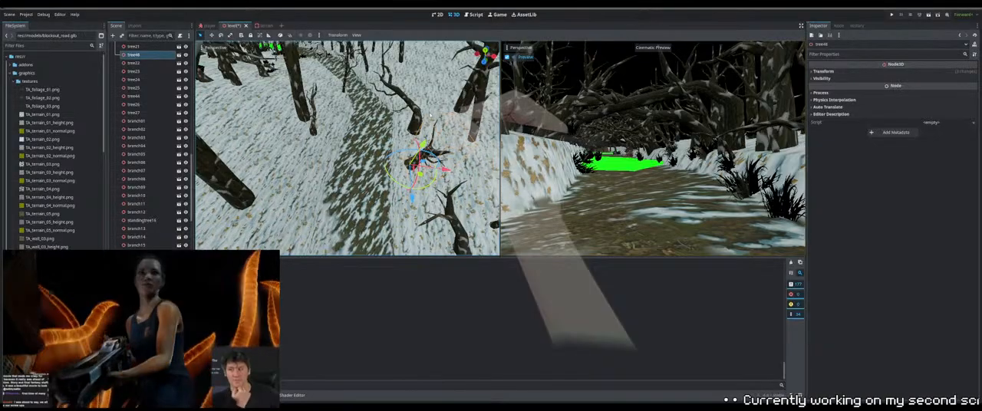
middle_click_drag(430, 116, 403, 101)
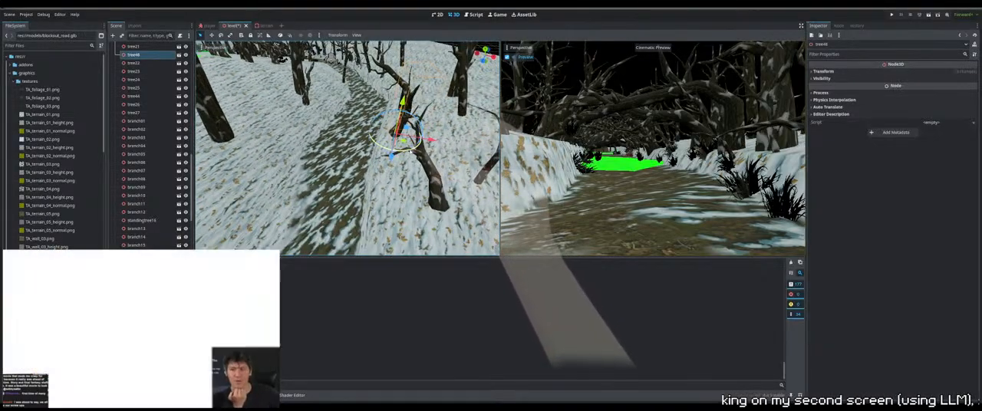
mouse_move(409, 152)
left_mouse_down()
mouse_move(392, 152)
mouse_move(404, 150)
left_mouse_up()
middle_click_drag(404, 150, 450, 136)
scroll(422, 177, "up", 3)
left_click_drag(446, 86, 441, 79)
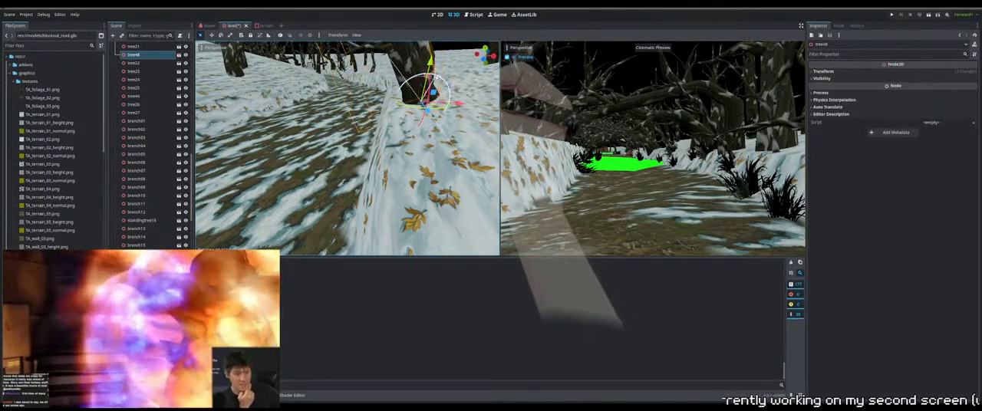
Refine the duplicated tree's placement and tilt so its trunk base sits in the snowbank
left_click_drag(428, 111, 434, 128)
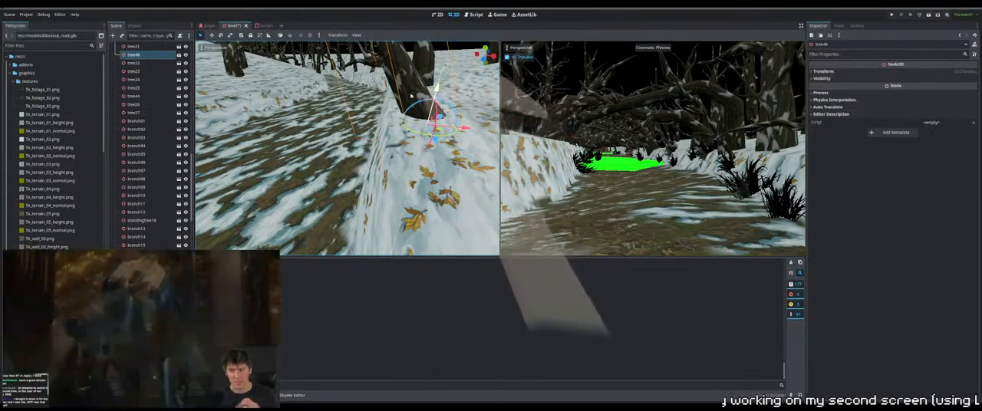
middle_click_drag(411, 96, 438, 106)
scroll(440, 101, "down", 4)
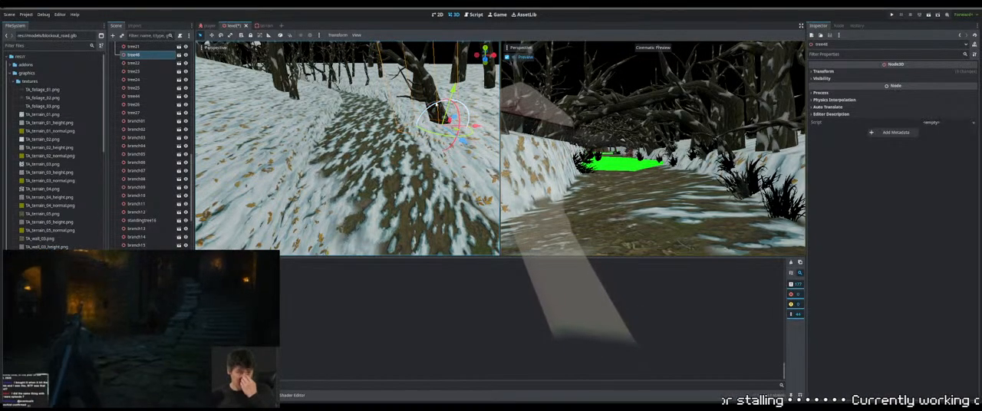
right_click_drag(450, 119, 451, 118)
scroll(451, 118, "down", 3)
scroll(368, 194, "down", 2)
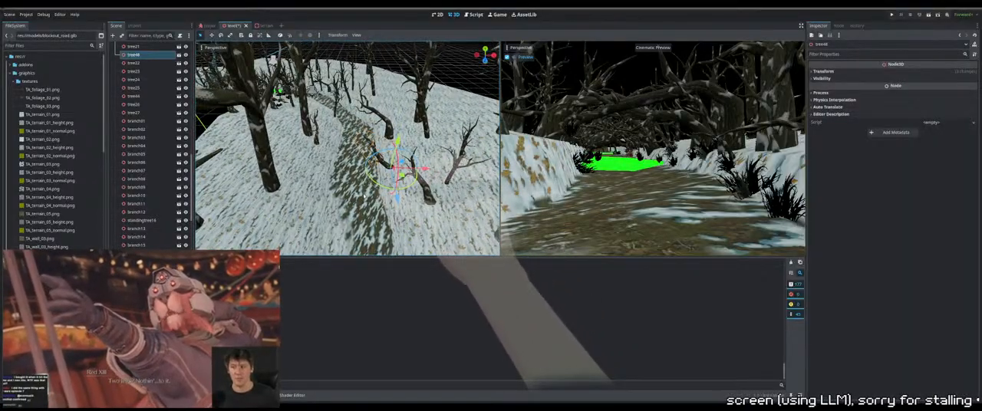
scroll(367, 195, "down", 4)
Duplicate a standing tree on the outer side of the bend and move the copy further down the slope
middle_click_drag(367, 194, 378, 166, "shift")
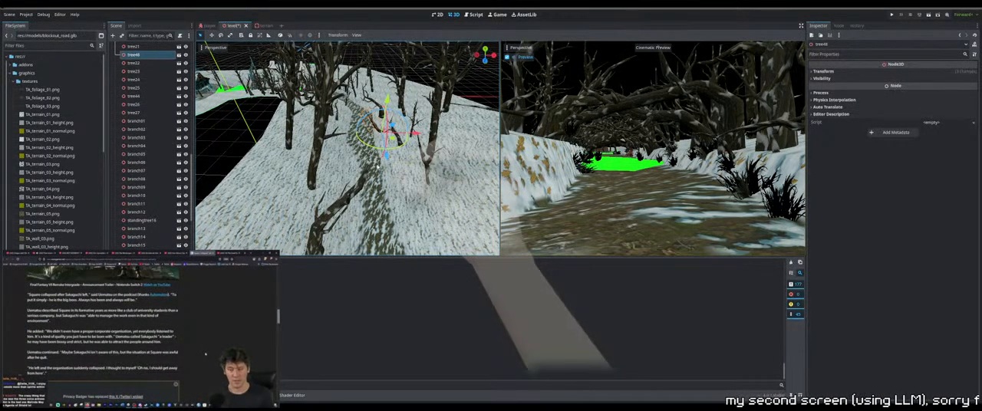
middle_click_drag(378, 166, 359, 181)
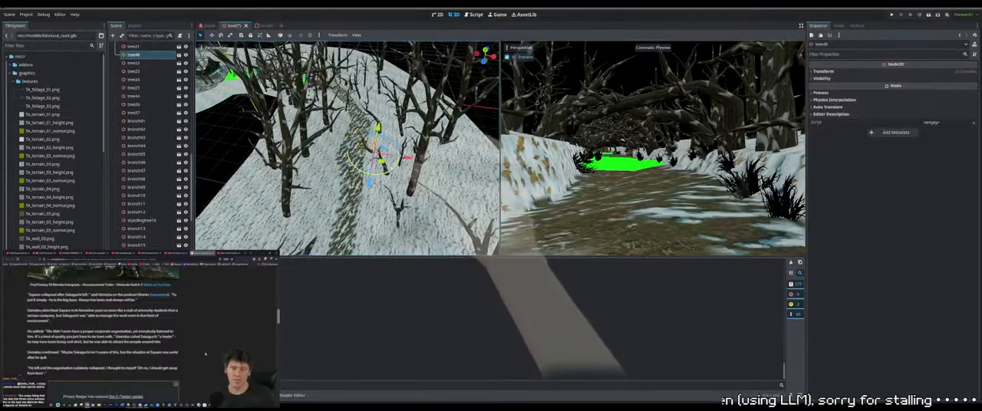
scroll(393, 158, "up", 4)
middle_click_drag(393, 158, 438, 101, "shift")
scroll(404, 107, "down", 5)
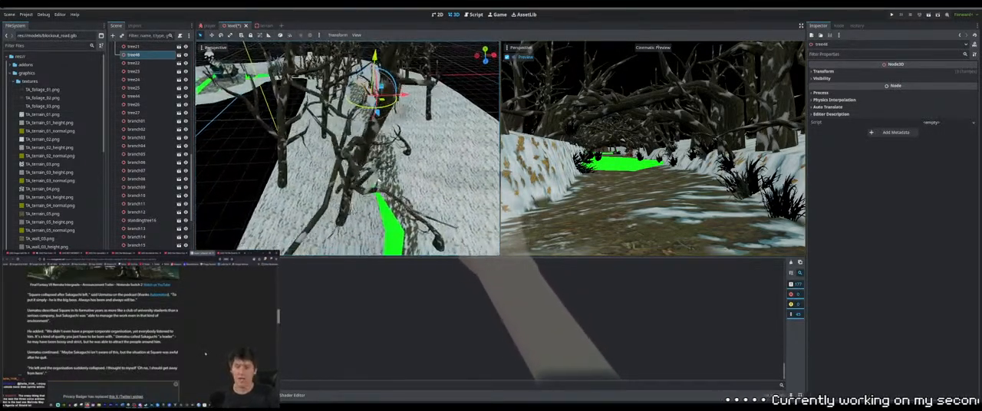
middle_click_drag(422, 130, 370, 197)
scroll(363, 189, "down", 9)
middle_click_drag(367, 142, 367, 171)
middle_click_drag(370, 68, 359, 88)
left_click(365, 92)
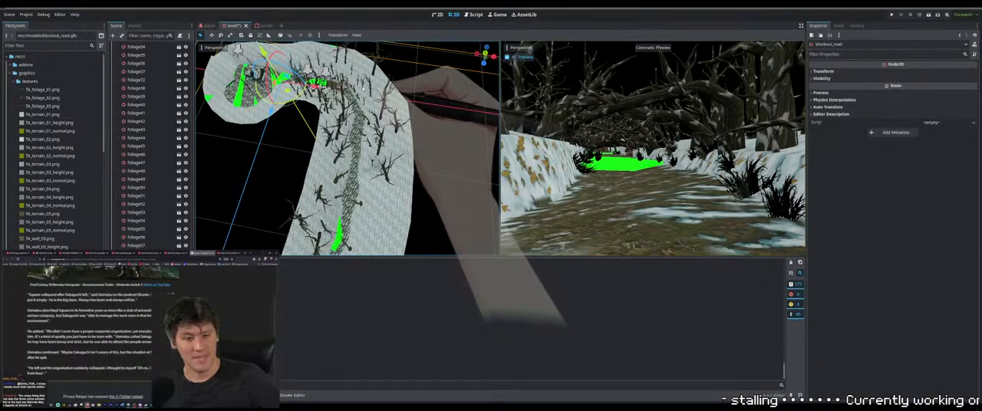
left_click(364, 87)
left_click(367, 91)
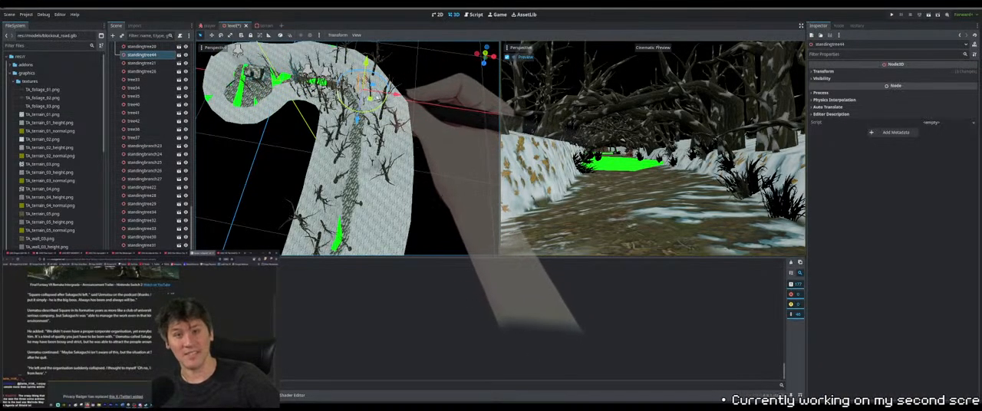
left_click_drag(369, 98, 382, 205)
Adjust the height of the new standing tree against the slope
middle_click_drag(381, 205, 399, 123)
scroll(400, 123, "up", 2)
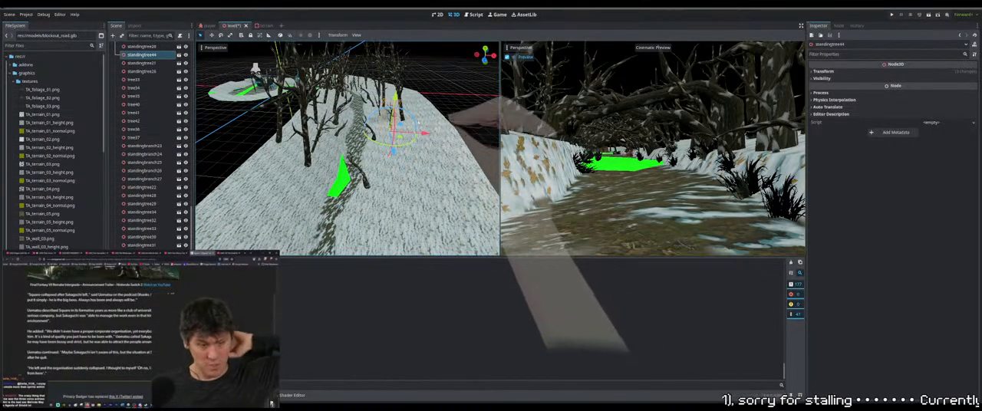
left_click_drag(396, 95, 398, 81)
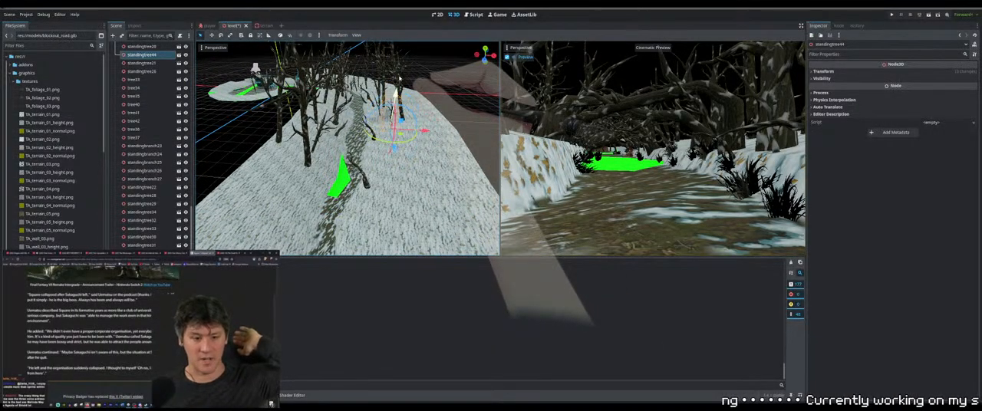
middle_click_drag(400, 78, 407, 158)
scroll(410, 168, "up", 4)
middle_click_drag(413, 184, 377, 246)
scroll(412, 155, "up", 5)
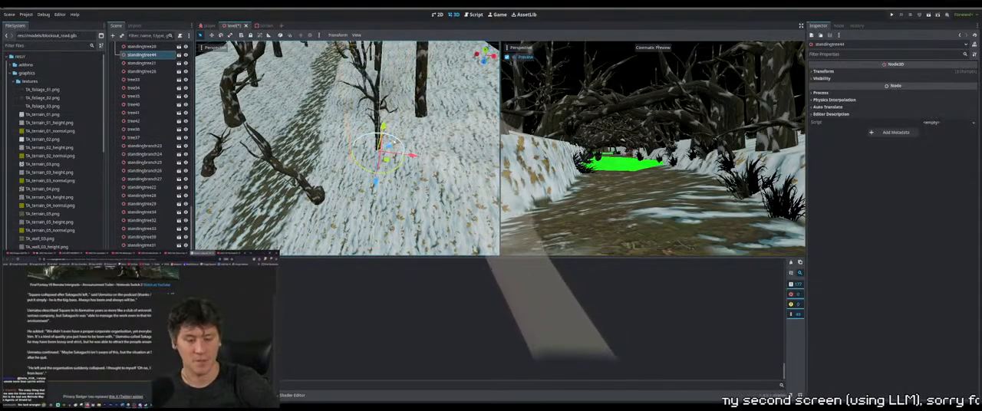
Move the new standing tree further from the path and fine-tune its height so the trunk base meets the snow
left_click_drag(412, 155, 450, 159)
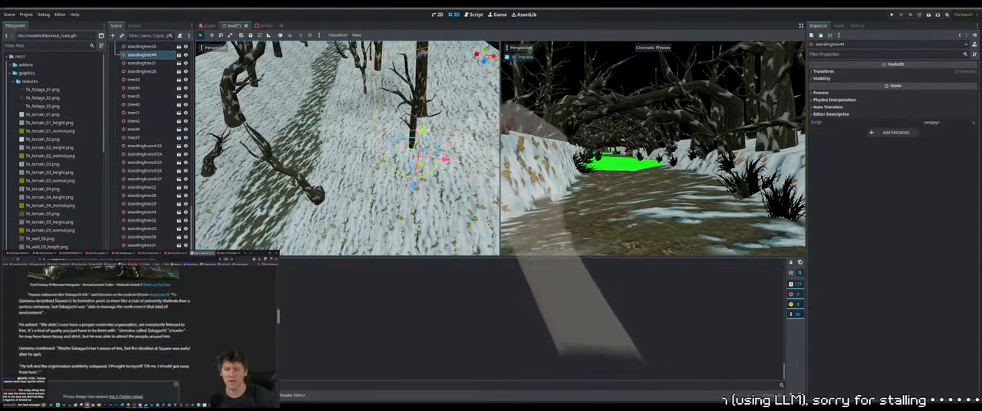
left_click_drag(422, 132, 430, 114)
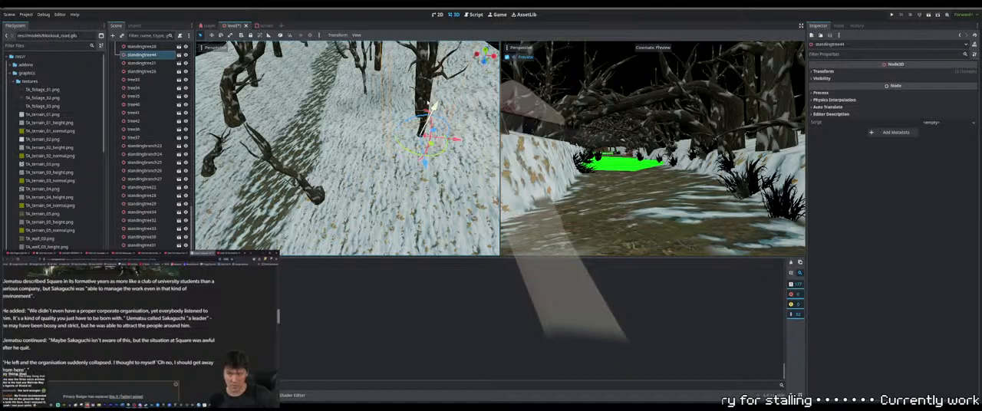
left_click_drag(406, 166, 439, 159)
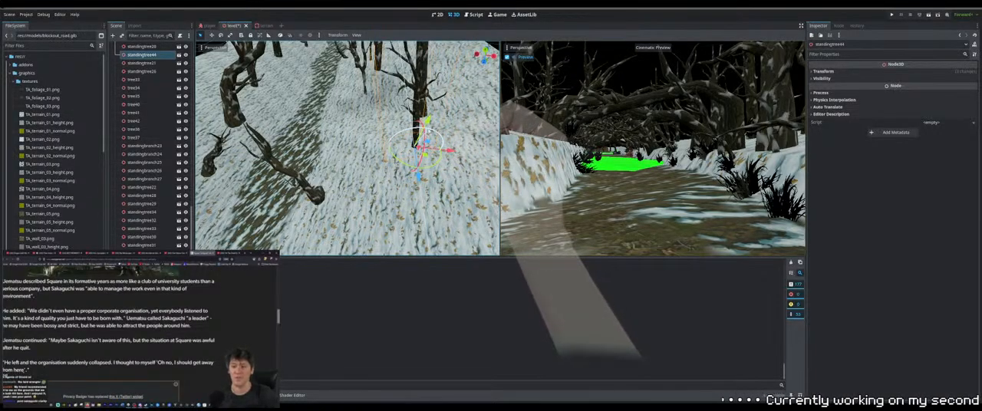
mouse_move(429, 128)
middle_mouse_down()
mouse_move(410, 107)
mouse_move(391, 115)
mouse_move(403, 140)
mouse_move(415, 137)
middle_mouse_up()
scroll(392, 115, "down", 4)
left_click_drag(402, 84, 397, 104)
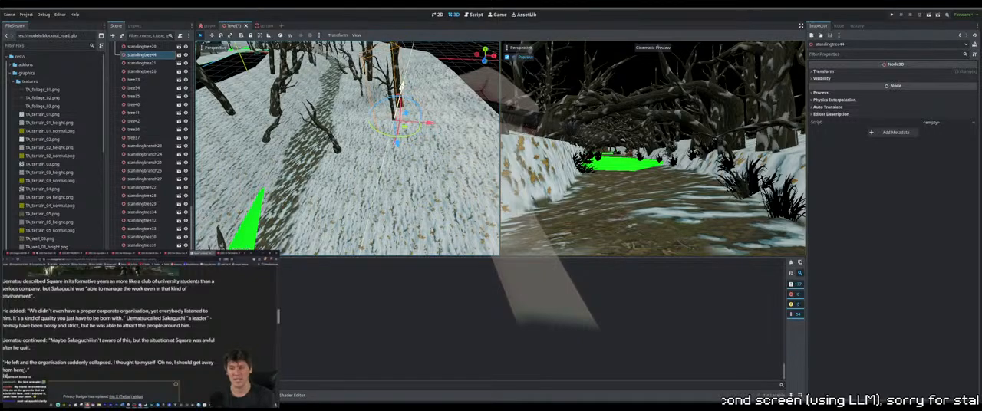
Duplicate the standing tree near the start of the bend and move the copy to the slope's outer edge further along the path
scroll(398, 105, "down", 7)
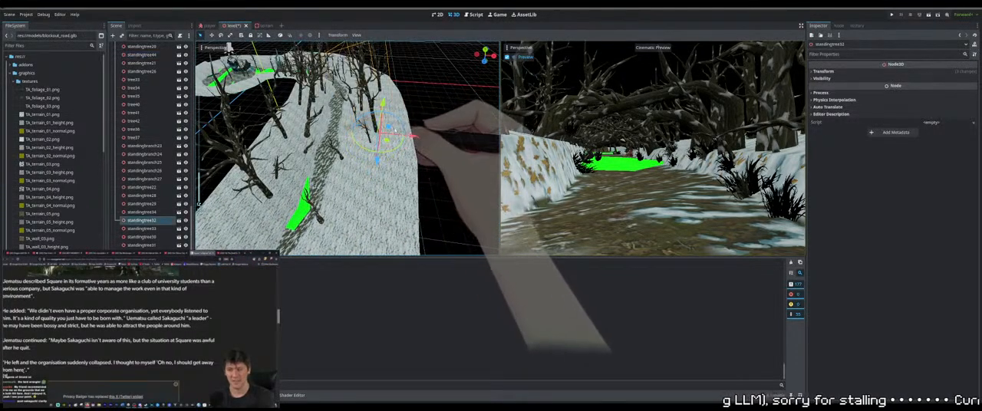
middle_click_drag(329, 70, 356, 122)
left_click(346, 115)
middle_click_drag(372, 161, 389, 180, "shift")
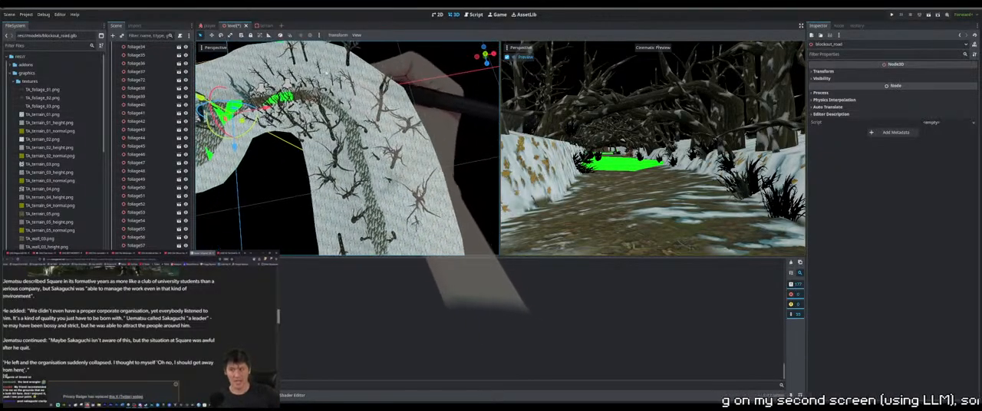
left_click(291, 79)
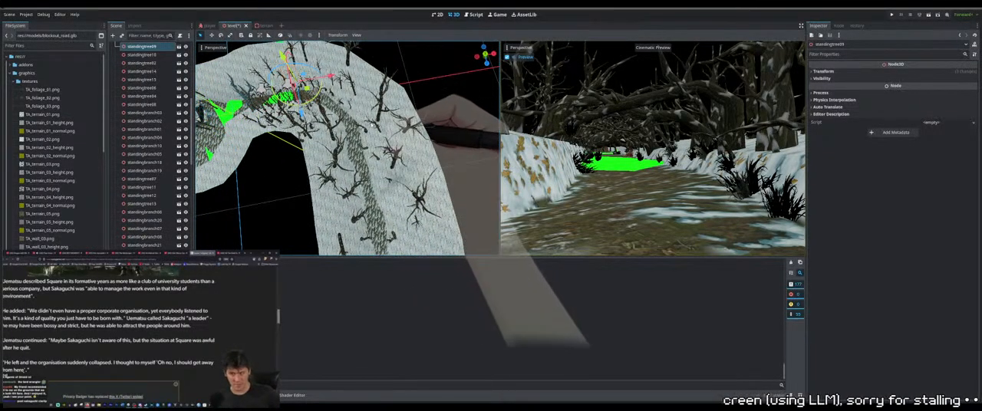
left_click(304, 88)
left_click_drag(307, 89, 449, 252)
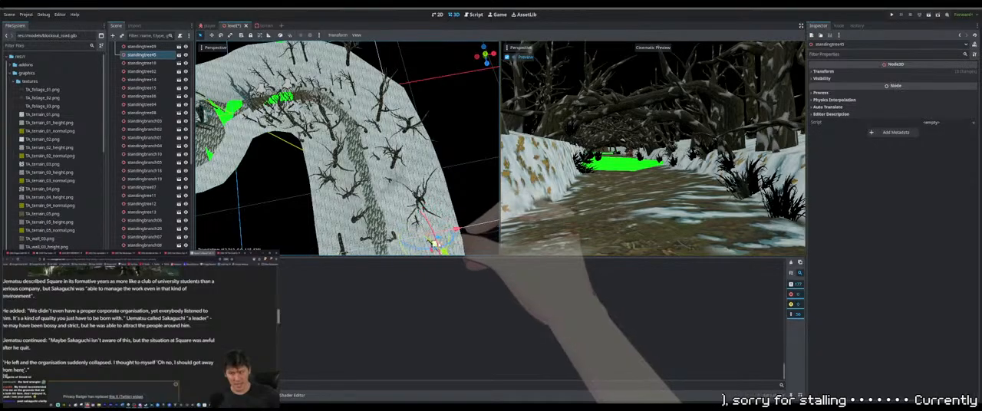
Adjust the height and position of the outer-edge duplicate against the snowy slope
middle_click_drag(449, 252, 384, 164, "shift")
scroll(395, 122, "up", 4)
scroll(384, 164, "up", 4)
scroll(384, 165, "up", 2)
left_click_drag(429, 141, 442, 115)
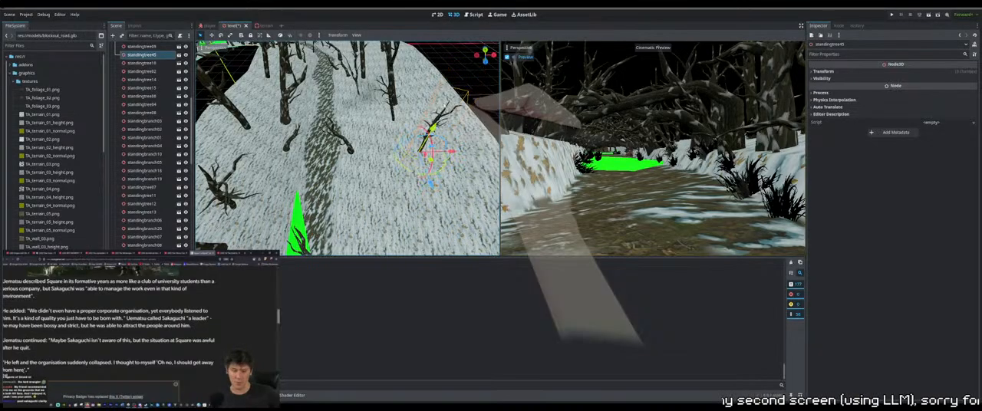
middle_click_drag(440, 135, 426, 160)
Rotate the outer-edge duplicate so its trunk stands more upright on the slope
scroll(406, 99, "up", 4)
scroll(407, 99, "down", 4)
scroll(429, 162, "up", 4)
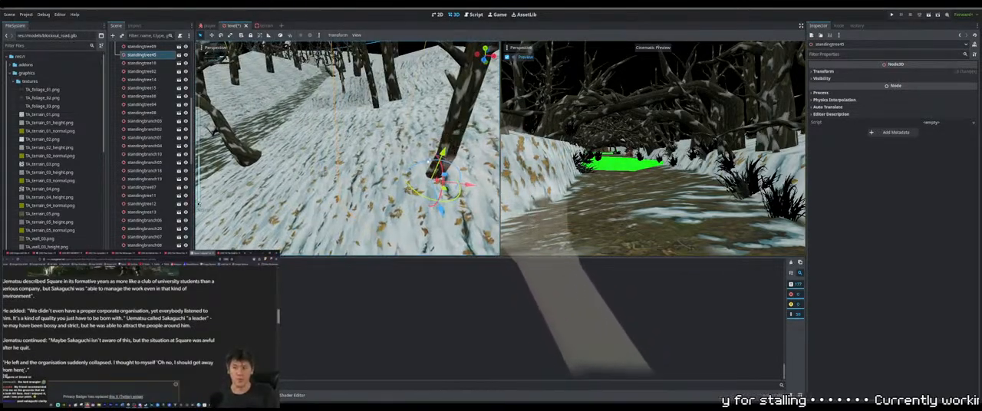
left_click_drag(428, 162, 421, 165)
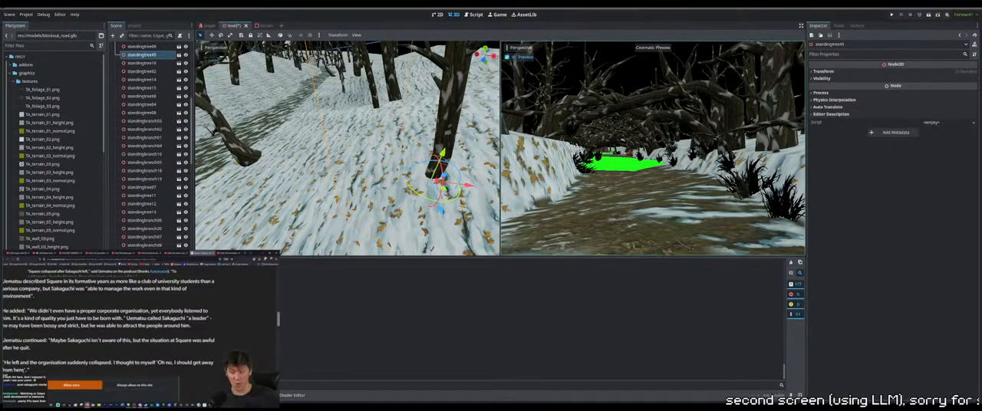
middle_click_drag(407, 195, 440, 216)
Duplicate the standing tree near the bend (standingtree35) and move the copy down the straight stretch to the slope beside the path
scroll(367, 183, "down", 10)
middle_click_drag(338, 148, 370, 215, "shift")
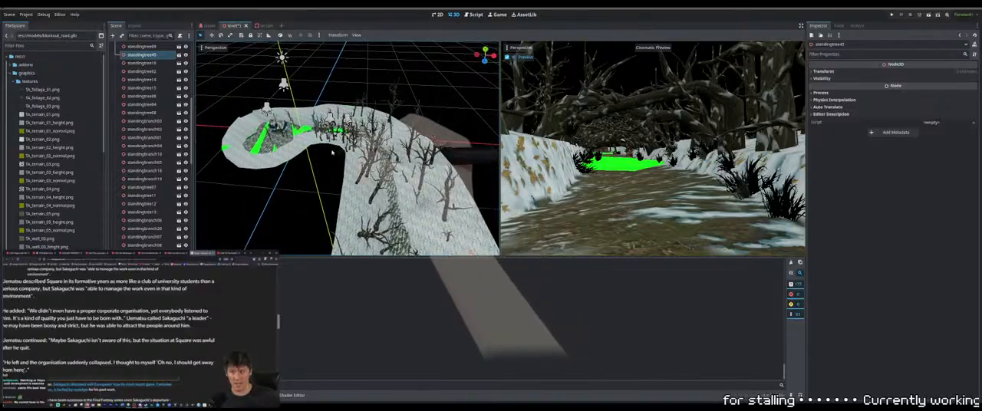
left_click(331, 148)
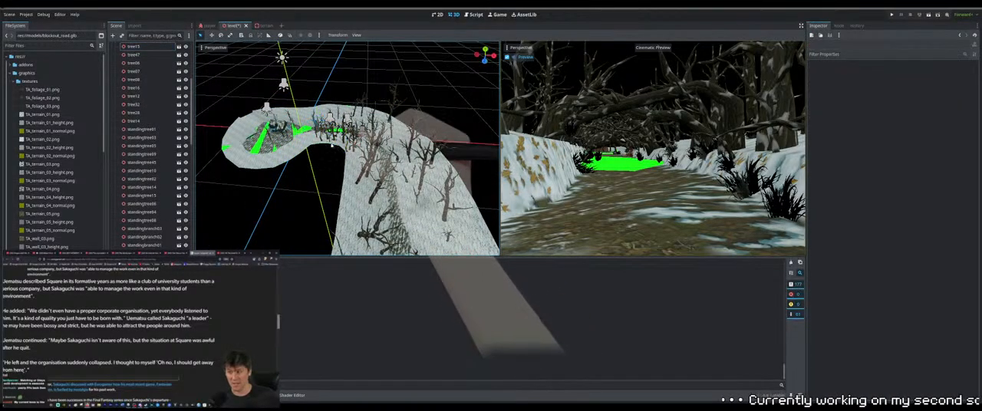
left_click(332, 140)
left_click(330, 174)
scroll(332, 142, "up", 6)
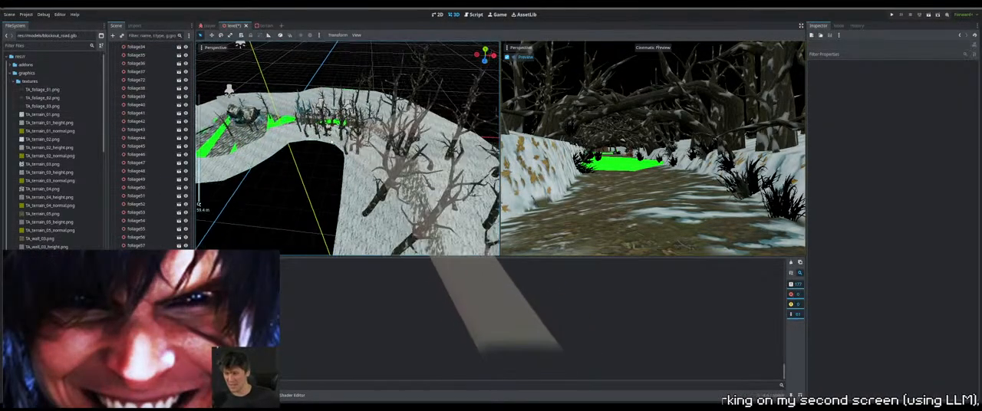
scroll(332, 142, "up", 3)
left_click(329, 136)
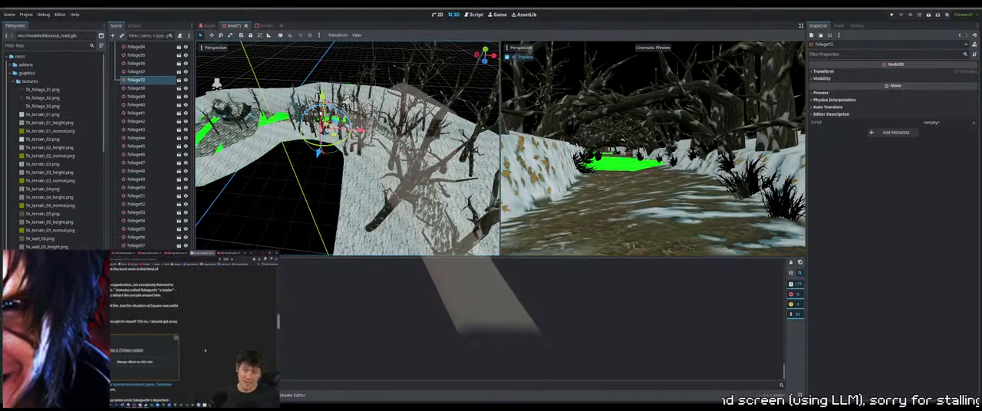
left_click(321, 113)
scroll(375, 154, "down", 6)
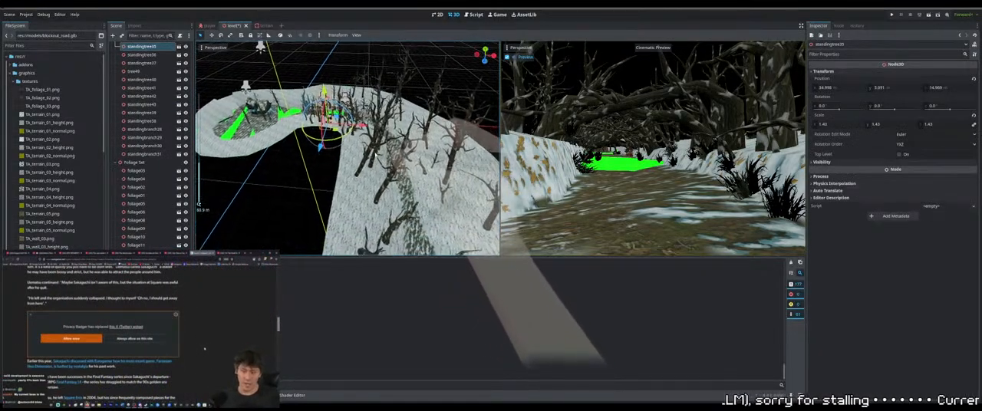
middle_click_drag(374, 154, 361, 145)
left_click(416, 220)
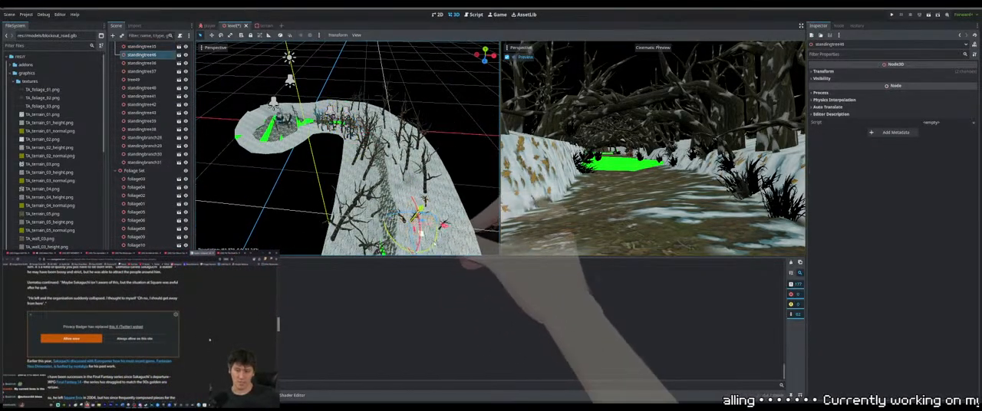
Fine-tune the new copy's position and height so its trunk base sits in the snow beside the path
left_click_drag(420, 233, 439, 232)
middle_click_drag(439, 232, 439, 204)
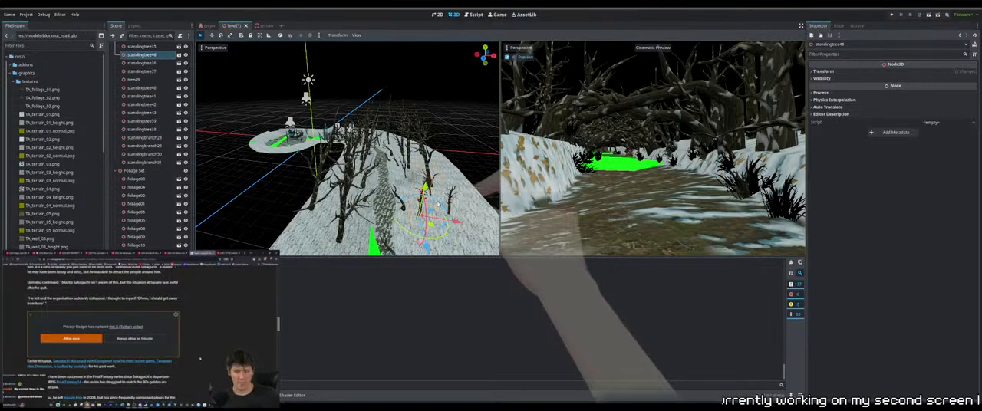
left_click_drag(457, 222, 451, 221)
left_click_drag(420, 187, 420, 177)
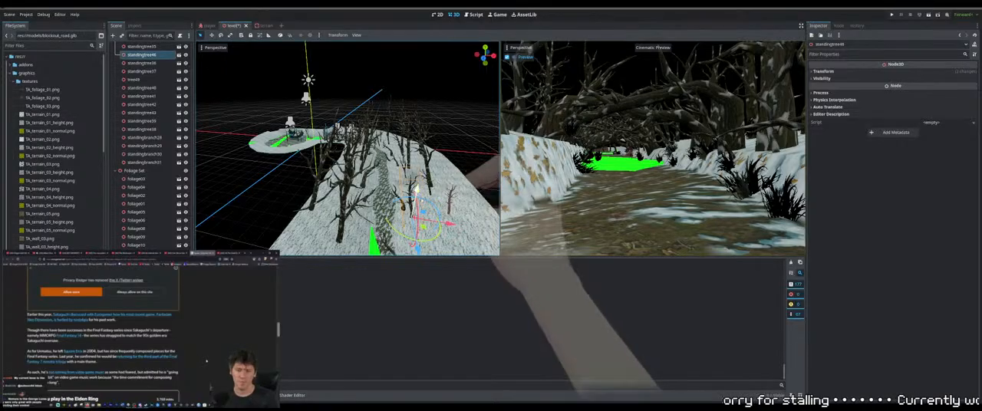
middle_click_drag(441, 215, 426, 189, "shift")
scroll(410, 166, "up", 8)
scroll(426, 189, "up", 3)
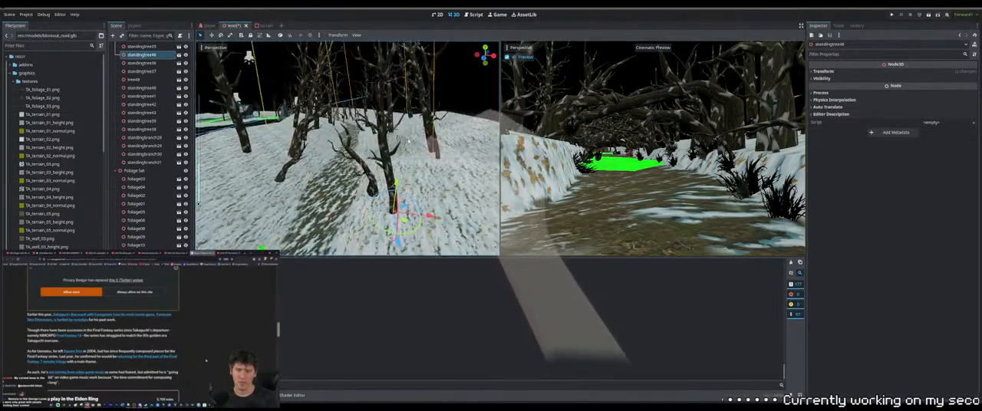
left_click_drag(426, 190, 431, 198)
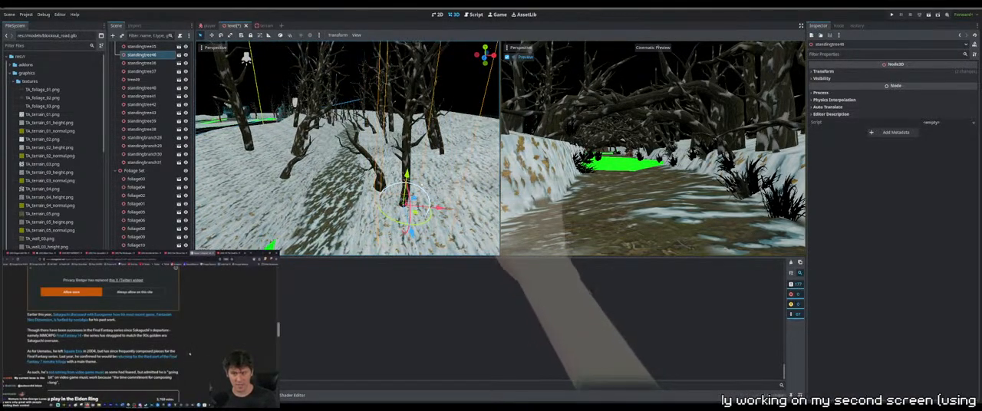
scroll(406, 178, "down", 10)
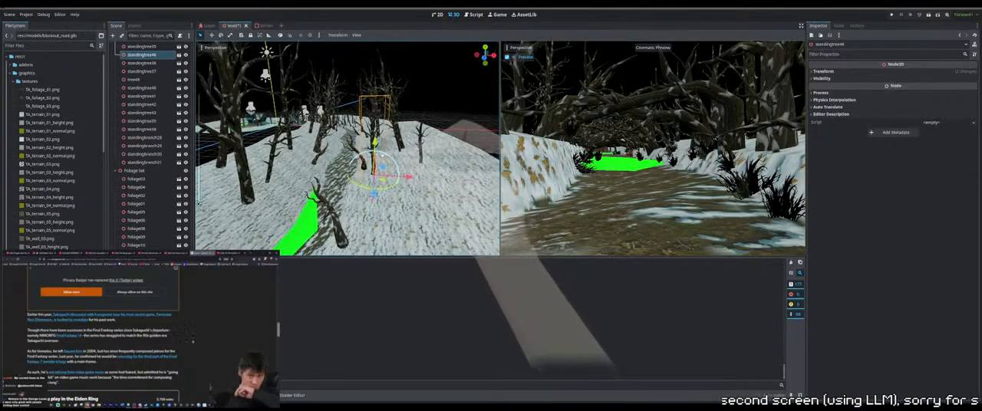
middle_click_drag(406, 178, 389, 187)
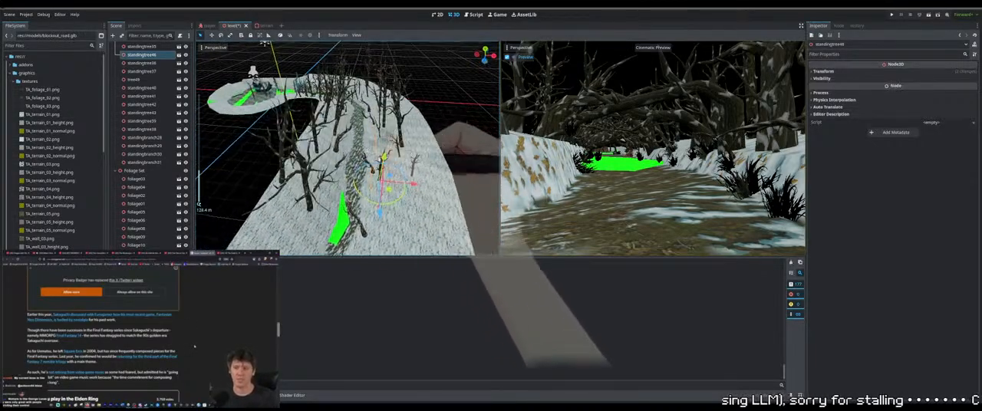
Duplicate that standing tree again, move the copy further along the path and rotate it to vary its look
key("ctrl+d")
left_click_drag(379, 220, 379, 253)
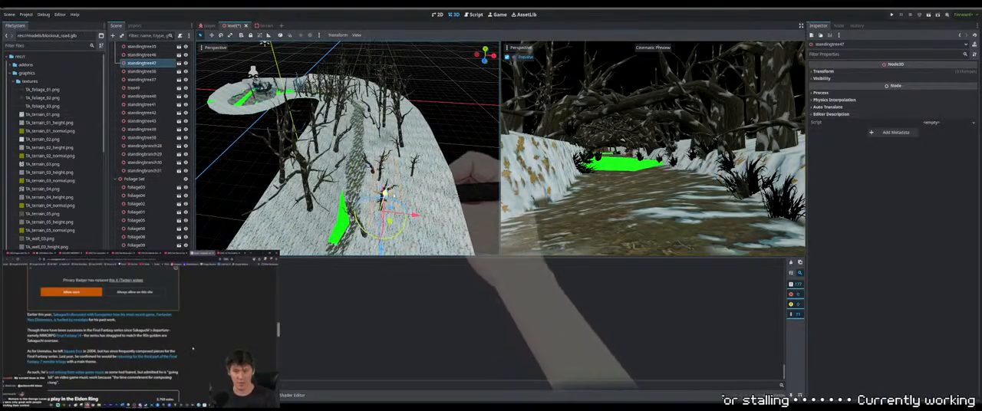
scroll(384, 201, "down", 8)
middle_click_drag(383, 192, 389, 164)
scroll(357, 181, "up", 6)
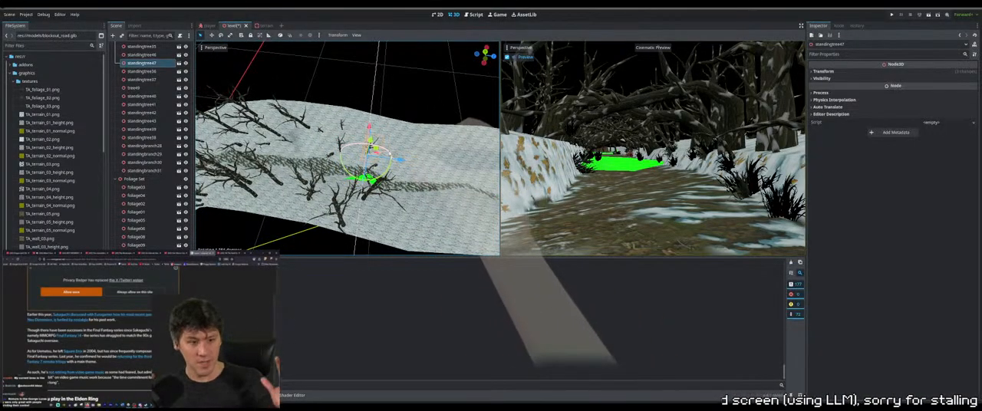
middle_click_drag(390, 163, 338, 160)
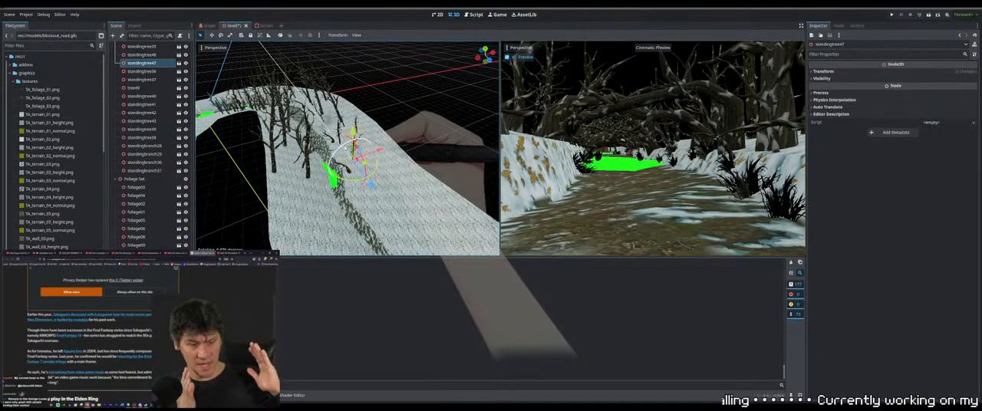
middle_click_drag(410, 132, 372, 142)
Select the group of trees along the straight path in top view, duplicate it and move the copies to the next bare stretch
key("KP_7")
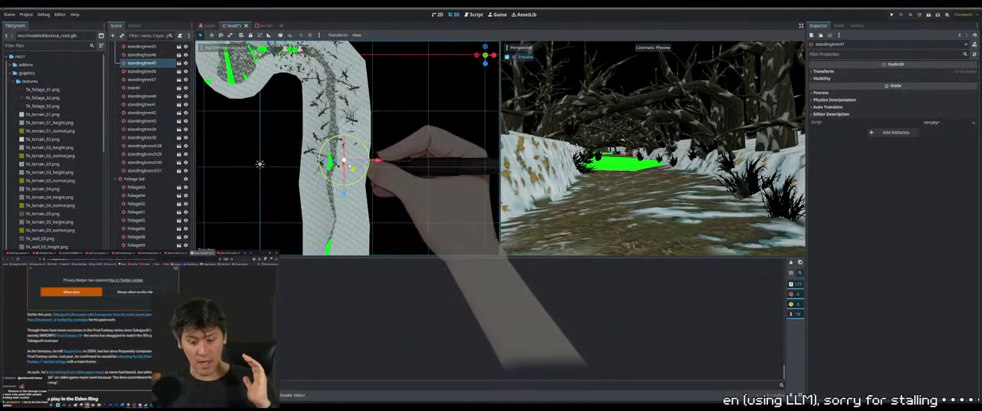
left_click_drag(423, 203, 298, 68)
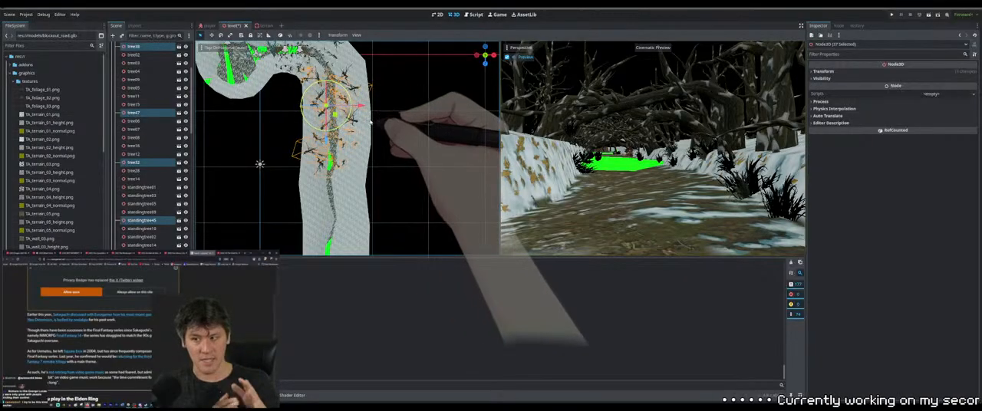
key("ctrl+d")
left_click_drag(326, 150, 329, 231)
middle_click_drag(349, 157, 356, 86, "shift")
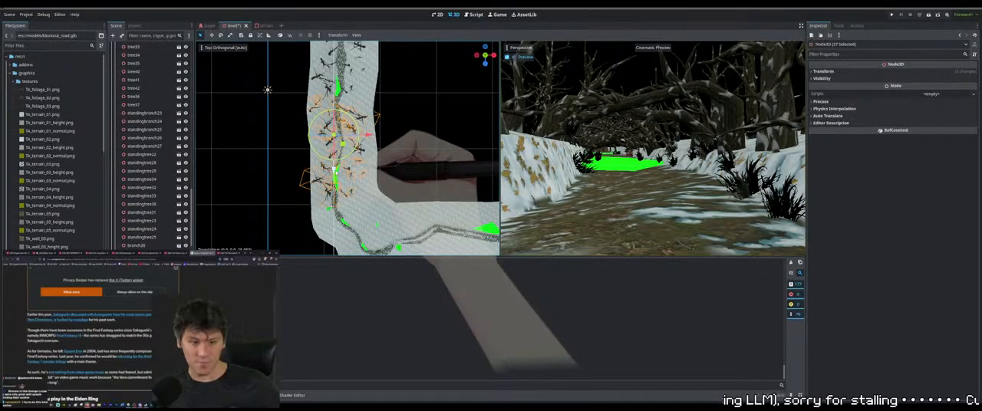
left_click(390, 157)
Examine how the trees along the straight path stretch fit the slope, from ground level and from above
middle_click_drag(401, 165, 377, 116)
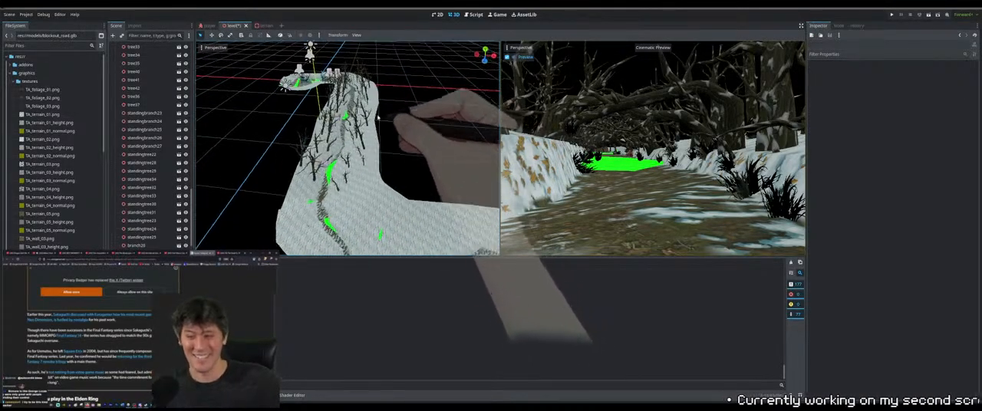
scroll(380, 138, "up", 4)
middle_click_drag(381, 158, 380, 140)
scroll(380, 146, "up", 6)
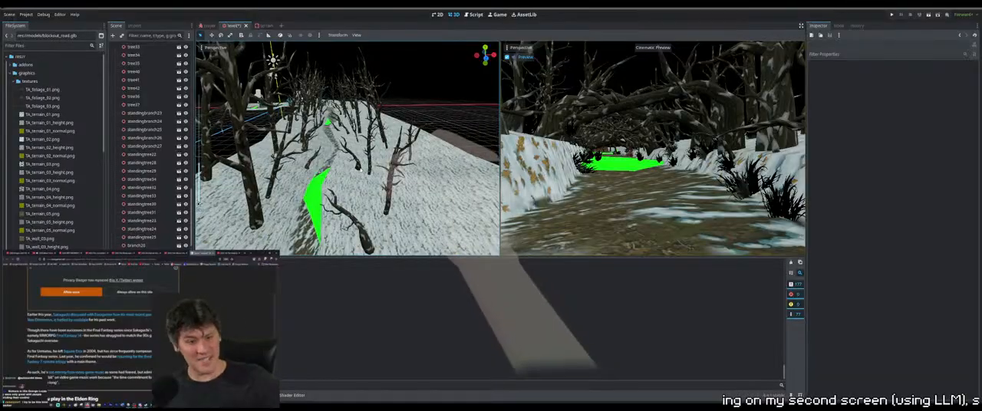
left_click(360, 168)
middle_click_drag(360, 168, 370, 146)
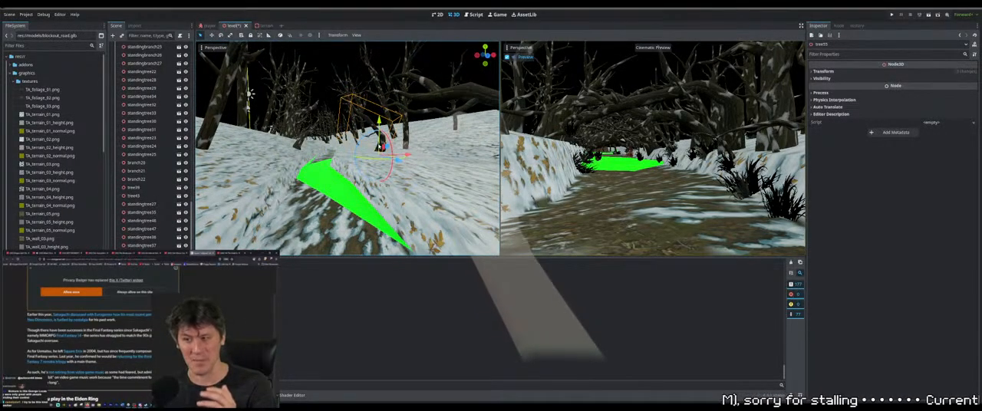
scroll(381, 147, "up", 6)
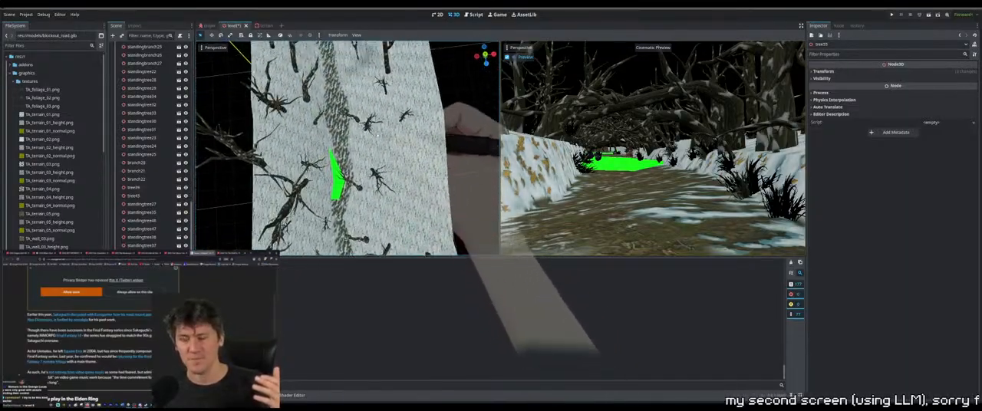
scroll(361, 161, "down", 3)
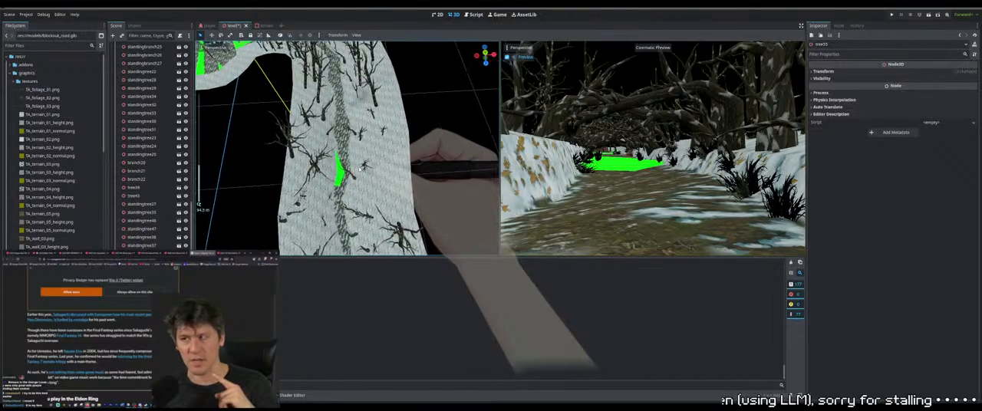
left_click(365, 166)
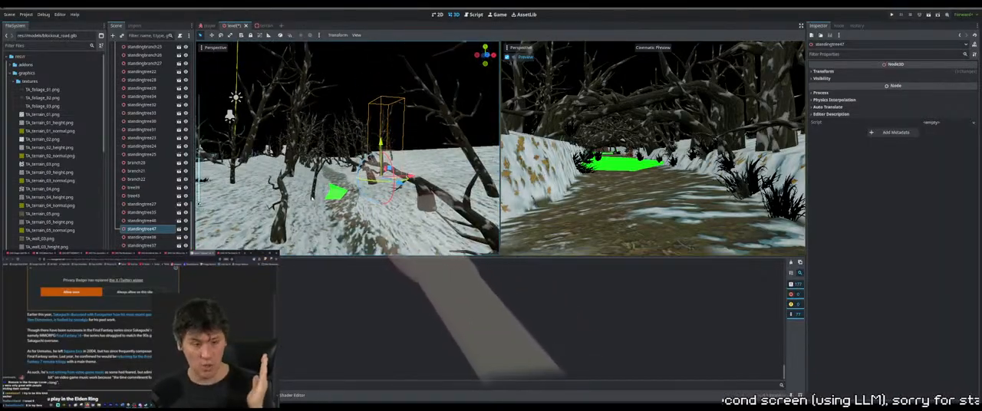
Select the standing tree next to the green path gap, reposition it along the slope, and duplicate it
left_click(312, 198)
left_click_drag(352, 207, 335, 207)
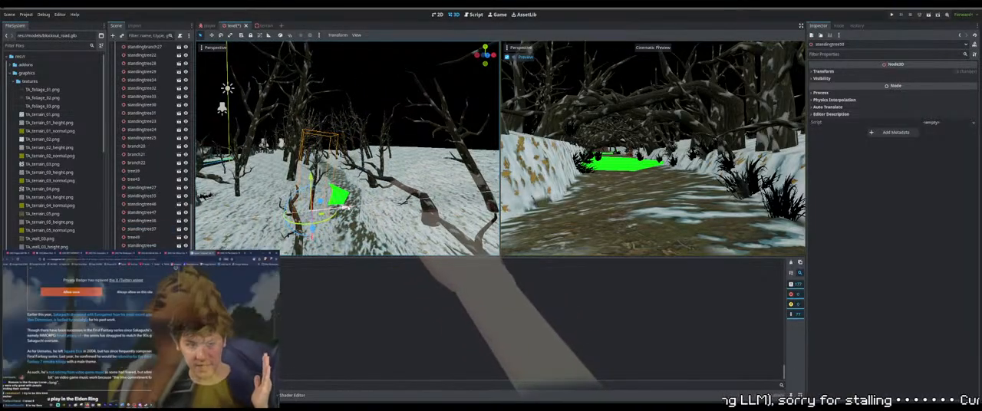
middle_click_drag(333, 173, 361, 196)
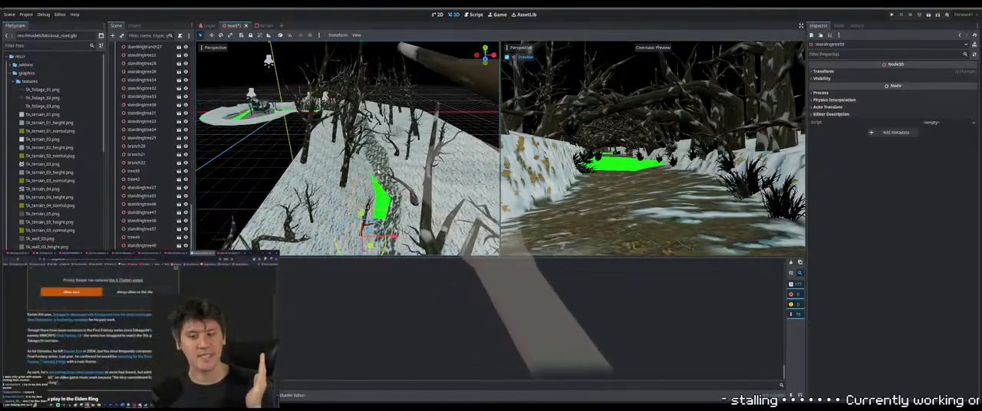
middle_click_drag(360, 168, 398, 162)
key("ctrl+d")
scroll(376, 170, "up", 2)
Delete the extra standing branch on the snowy slope near the terrain edge and select the neighbouring standing branch
left_click(403, 185)
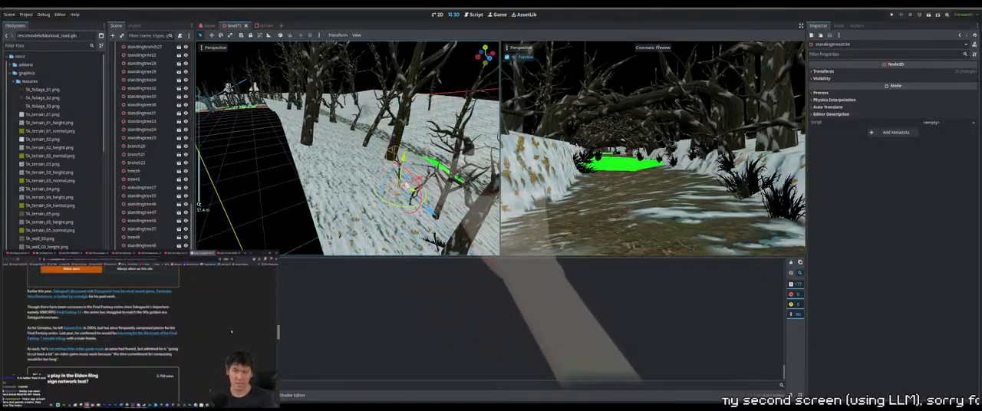
scroll(403, 185, "up", 2)
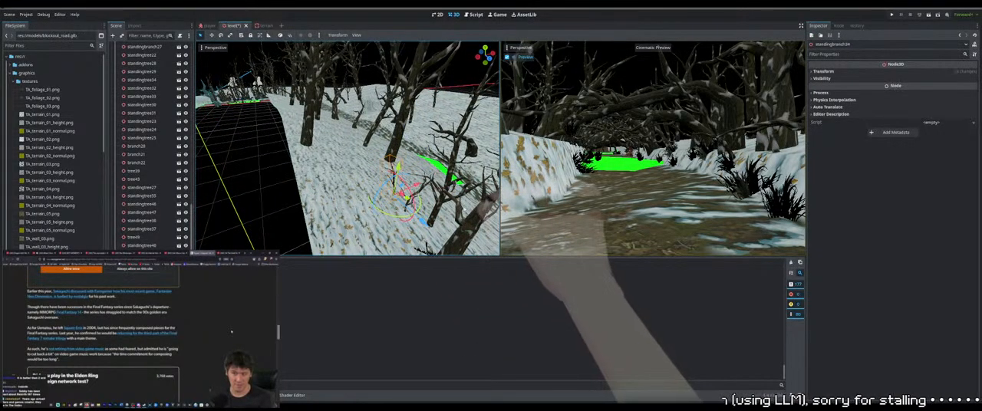
key("Delete")
key("Return")
left_click(418, 203)
middle_click_drag(418, 203, 330, 178)
left_click(421, 192)
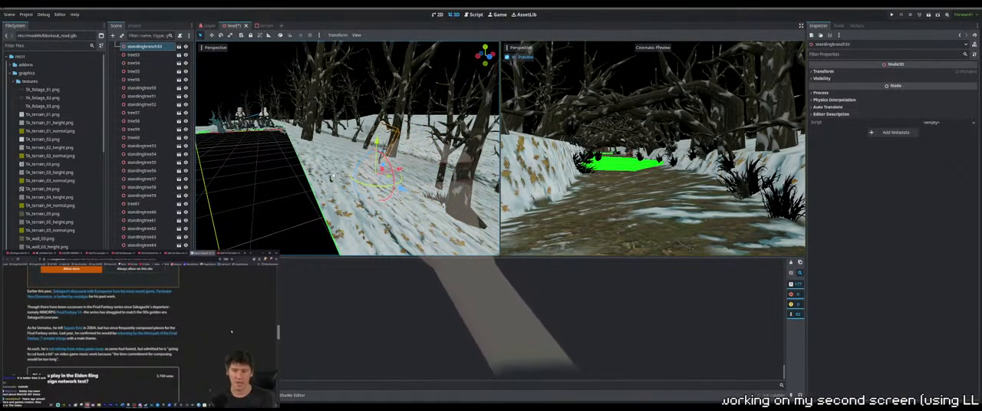
Delete the standing branch floating in the void beyond the terrain's edge
left_click(330, 179)
middle_click_drag(330, 179, 349, 176)
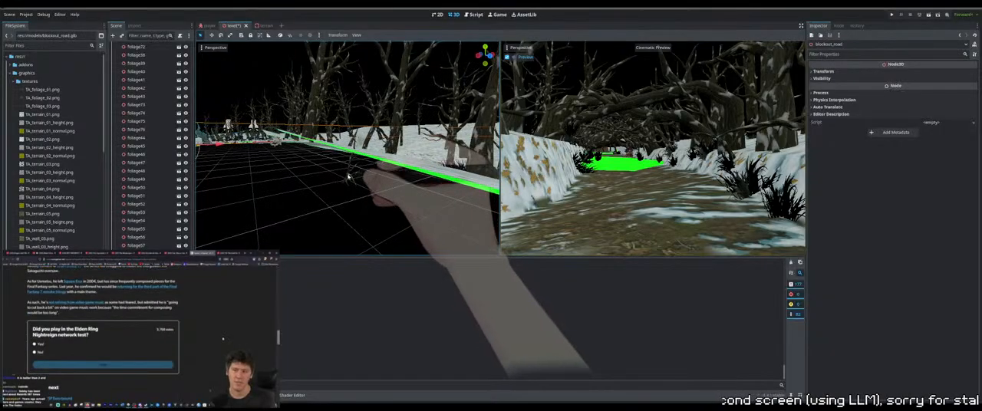
left_click(349, 176)
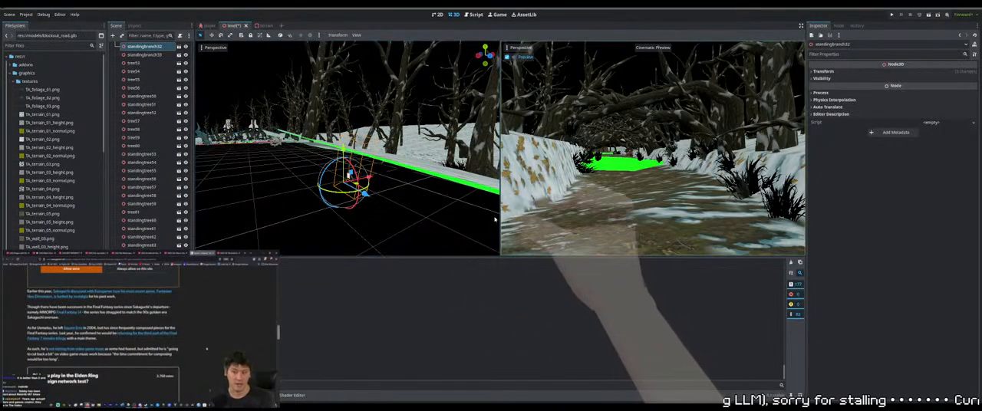
key("Delete")
scroll(416, 202, "up", 3)
middle_click_drag(417, 202, 397, 190)
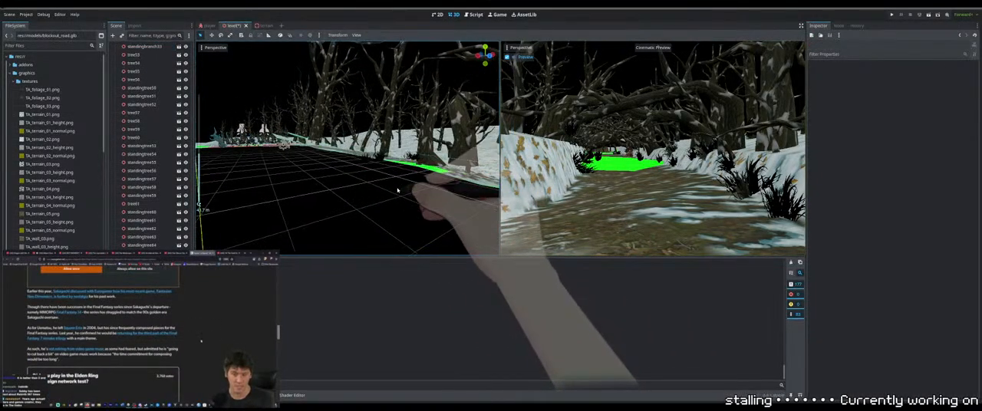
Delete the stray foliage clumps floating in the void beyond the terrain's edge
left_click(370, 163)
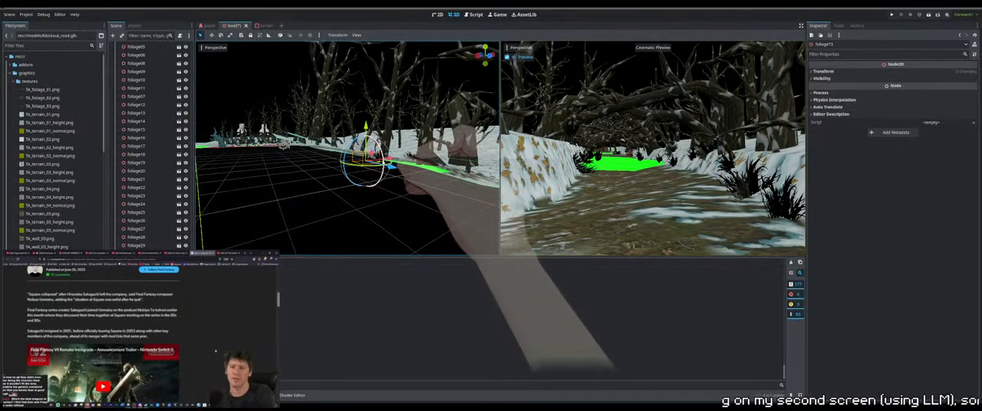
key("Delete")
left_click(384, 160)
key("Delete")
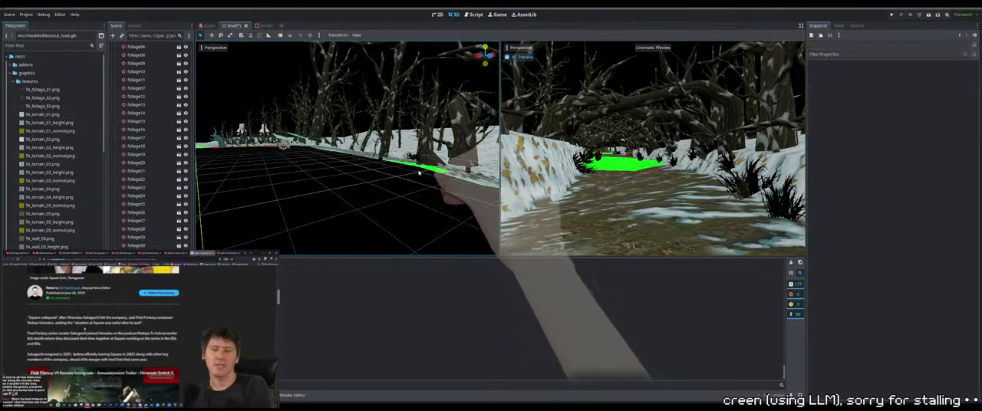
left_click(418, 171)
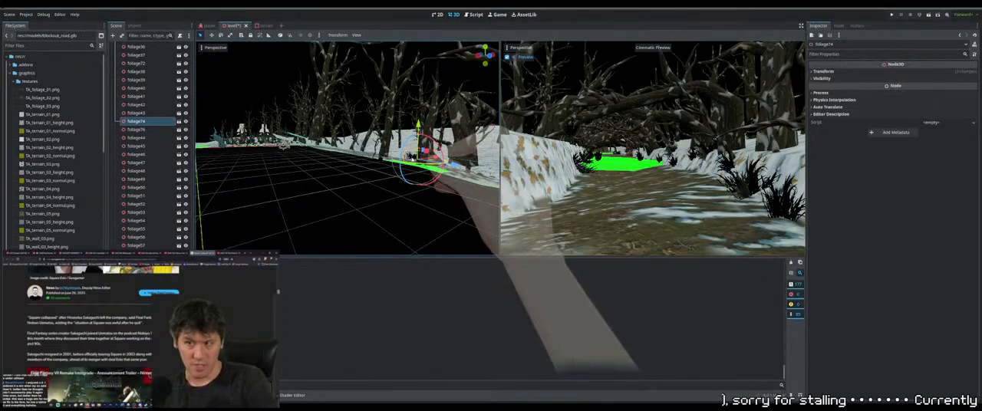
key("Delete")
left_click(383, 162)
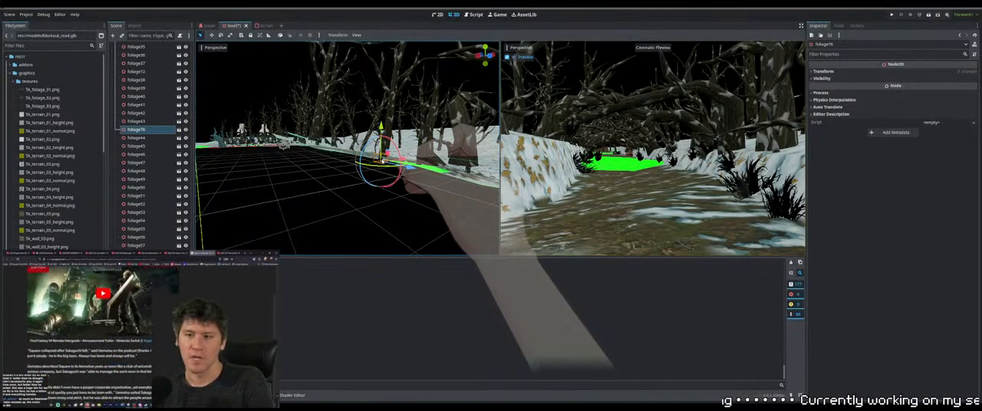
key("Delete")
Delete the tree near the terrain's outer edge and the neighbouring group of four trees and branches beside the green path gap
middle_click_drag(410, 188, 360, 184)
left_click(317, 157)
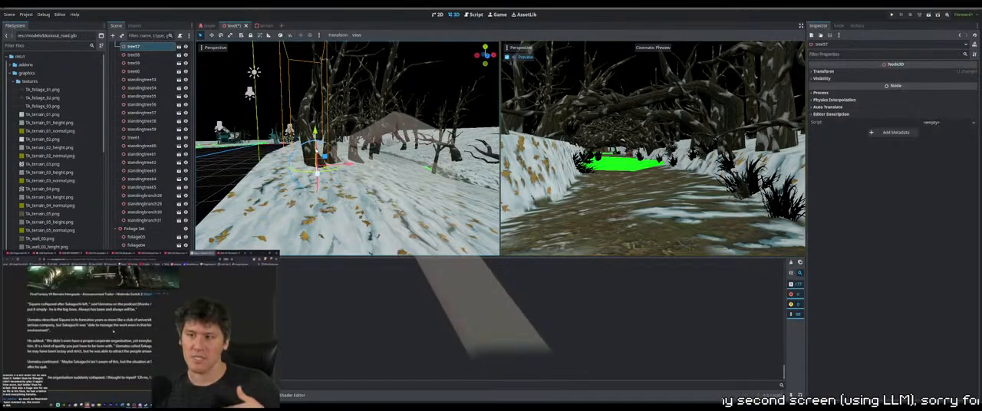
left_click_drag(320, 144, 327, 146)
scroll(327, 146, "down", 4)
middle_click_drag(326, 146, 326, 155)
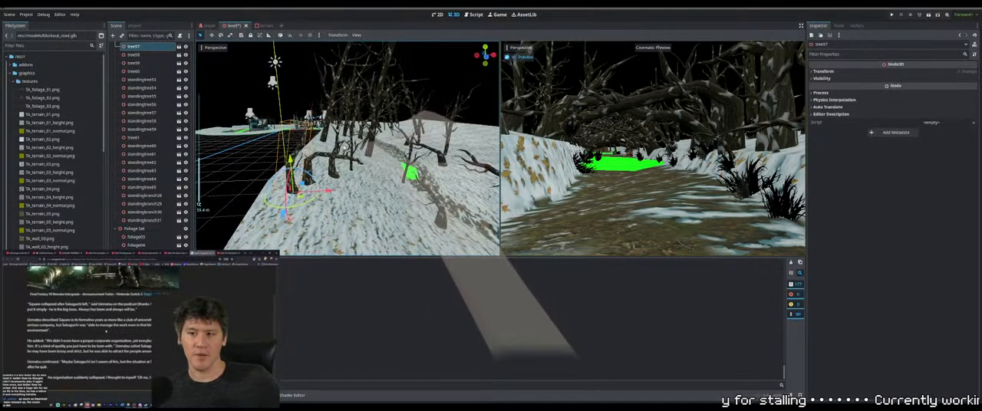
left_click(408, 172)
middle_click_drag(408, 172, 390, 205)
scroll(383, 199, "down", 1)
left_click(347, 183)
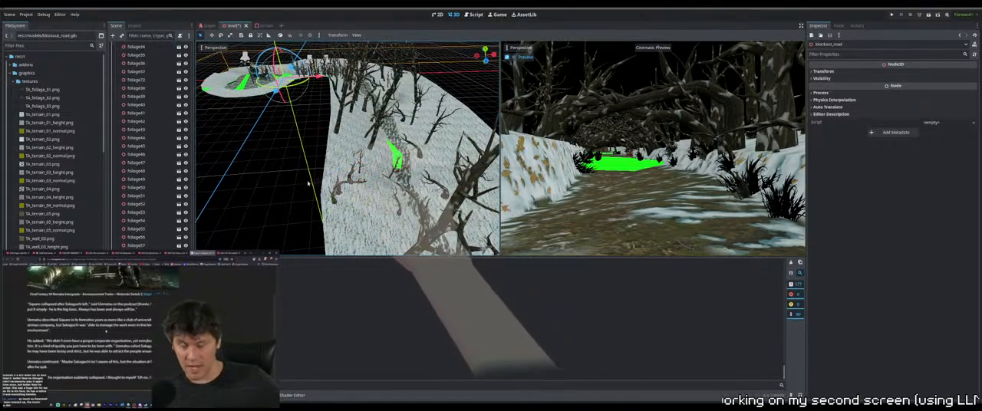
left_click_drag(281, 177, 369, 220)
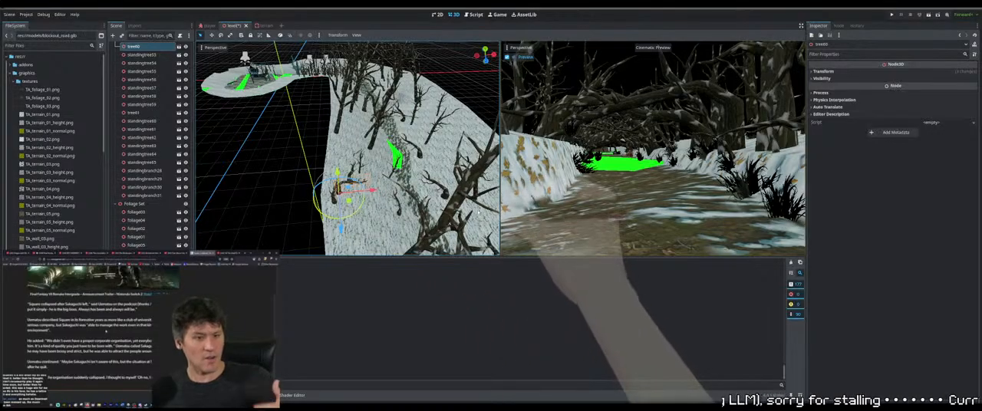
key("Delete")
left_click_drag(279, 217, 374, 145)
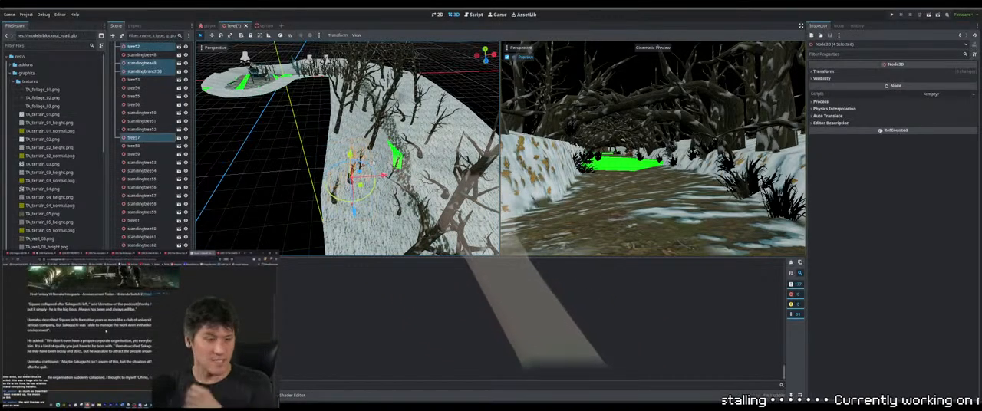
key("Delete")
Delete the surplus tree standing close to the path just below the green gap
middle_click_drag(407, 179, 373, 124)
scroll(367, 158, "up", 3)
left_click(373, 124)
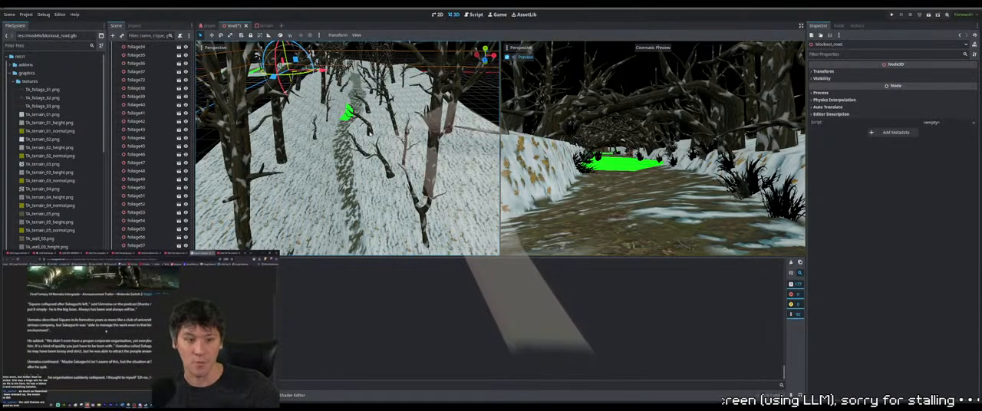
middle_click_drag(372, 124, 326, 152)
left_click(373, 141)
key("Delete")
left_click(395, 140)
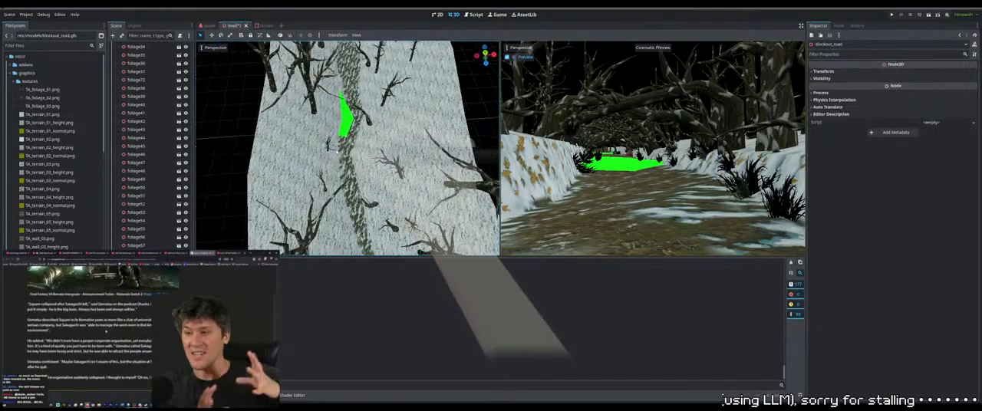
Select the trees beside the green path gap and adjust their placement on the snowy slope
scroll(326, 152, "down", 5)
left_click(270, 60)
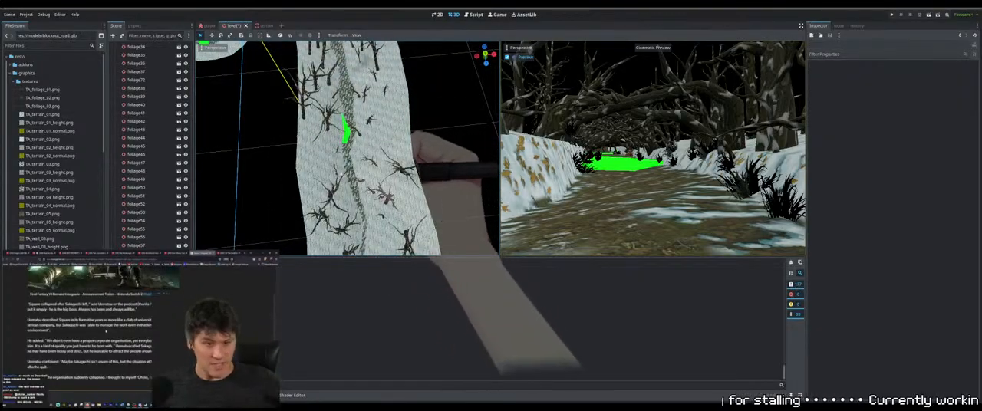
left_click(341, 151)
middle_click_drag(340, 152, 343, 143)
scroll(343, 153, "up", 5)
middle_click_drag(343, 169, 383, 180)
left_click(371, 172)
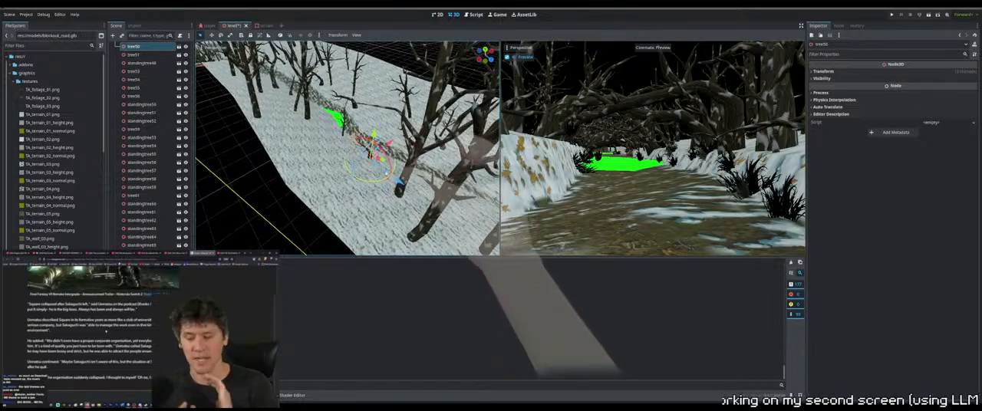
left_click(343, 125)
mouse_move(343, 125)
middle_mouse_down()
mouse_move(354, 148)
mouse_move(340, 146)
mouse_move(343, 130)
middle_mouse_up()
Reposition the small standing tree on the slope near the green path gap so its base fits the snow
left_click(366, 148)
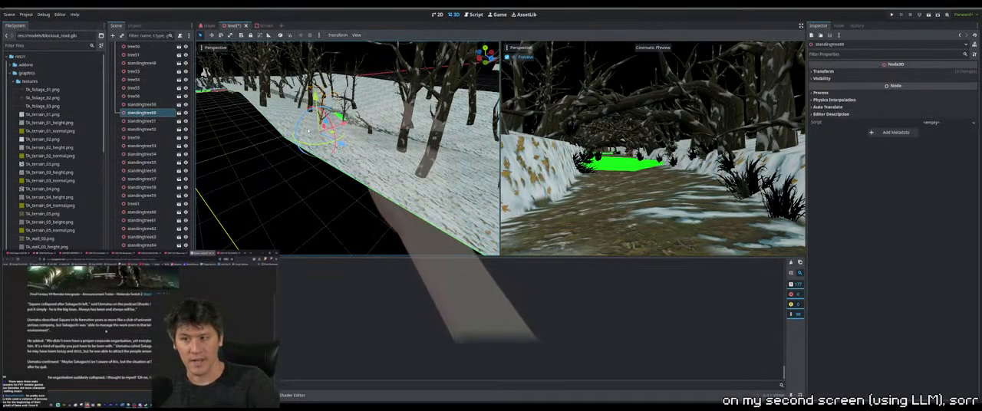
left_click_drag(305, 117, 308, 115)
scroll(343, 123, "up", 8)
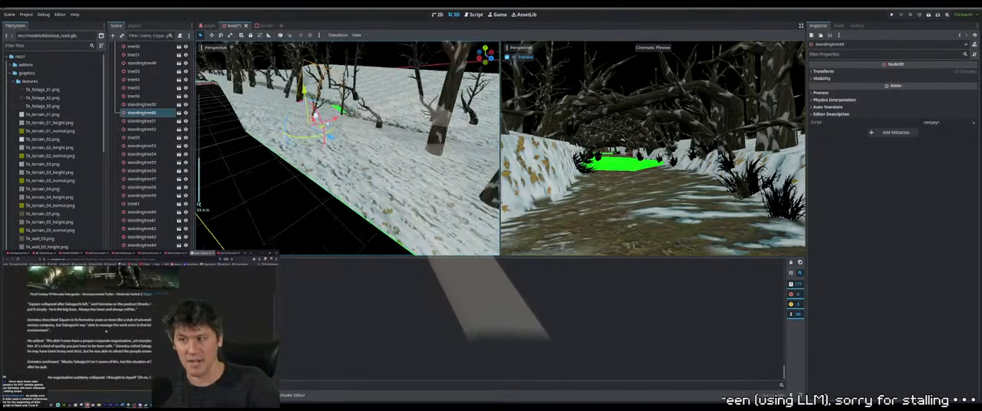
middle_click_drag(347, 128, 349, 119)
middle_click_drag(329, 83, 335, 114)
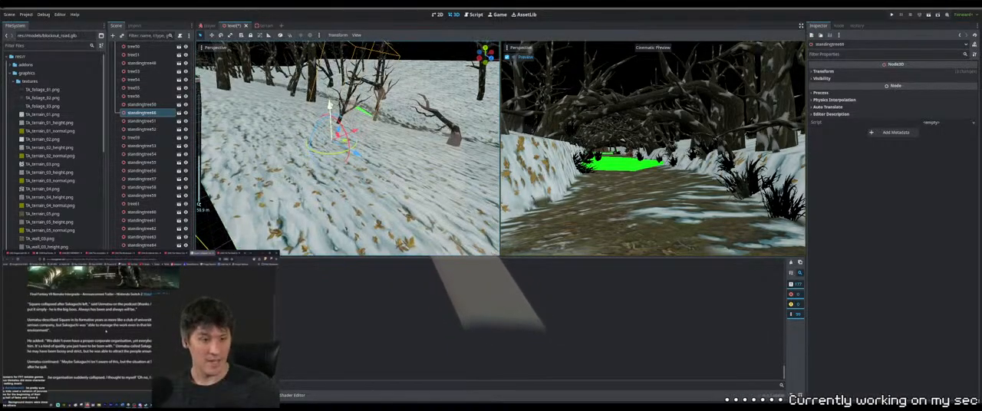
left_click_drag(330, 88, 376, 93)
Select the neighbouring standing tree next to the green path gap and lower it into the slope
left_click(375, 93)
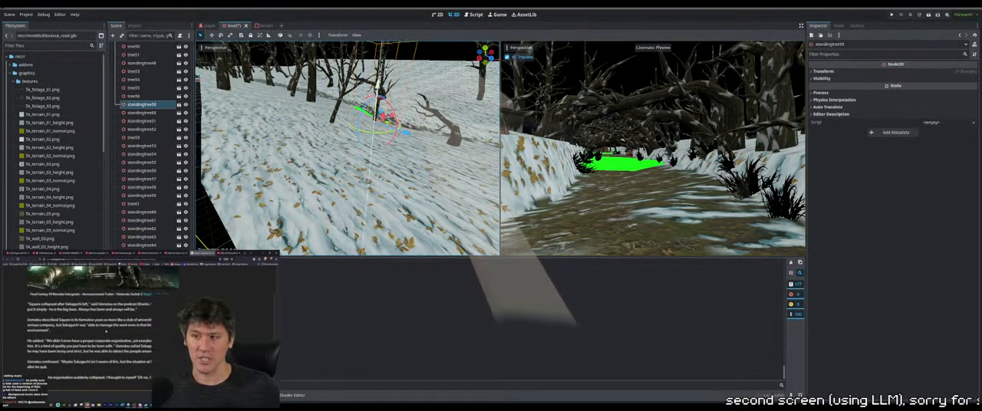
scroll(389, 108, "down", 5)
scroll(389, 108, "down", 3)
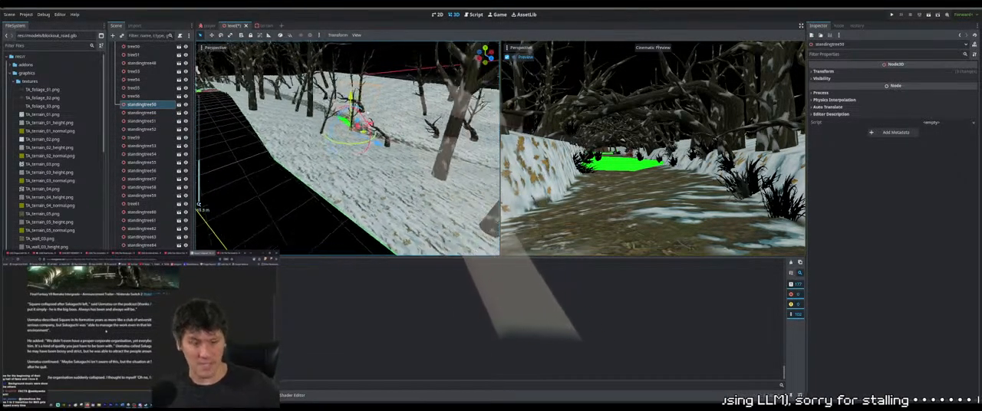
middle_click_drag(389, 108, 390, 123)
Lower the tall standing tree on the outer slope slightly and select the thick trunk next to it
left_click(400, 153)
left_click(398, 164)
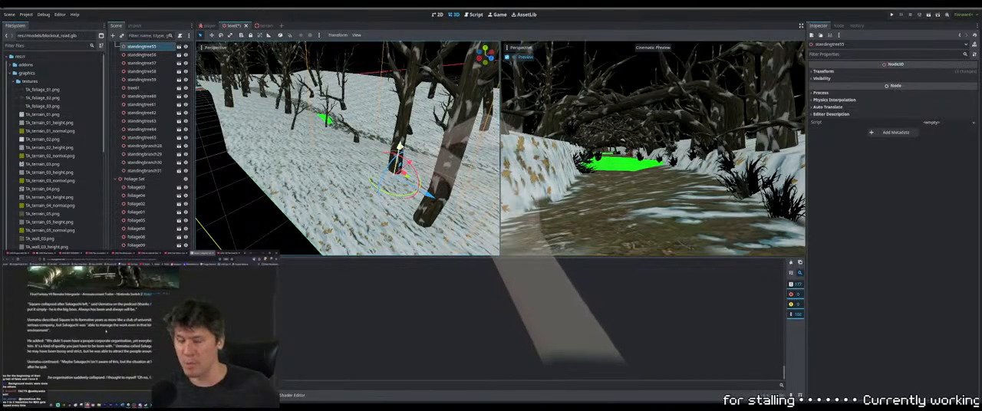
left_click_drag(399, 150, 399, 151)
left_click(430, 201)
scroll(429, 188, "down", 4)
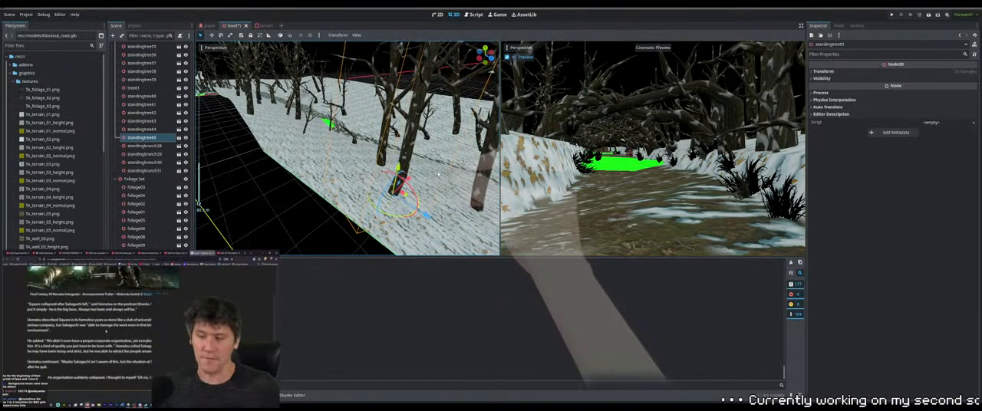
Lower the two tall standing trees along the outer edge of the slope so their bases sit in the snow
middle_click_drag(428, 172, 400, 159, "shift")
left_click(400, 159)
key("f")
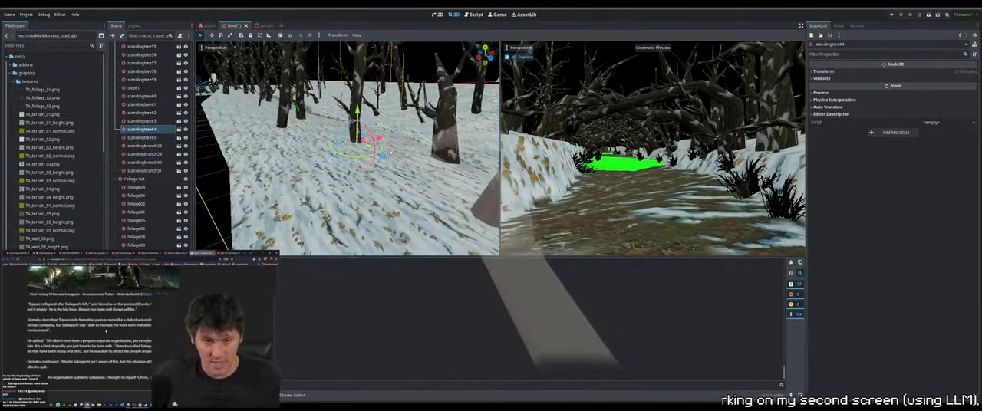
left_click_drag(349, 105, 349, 110)
left_click(281, 114)
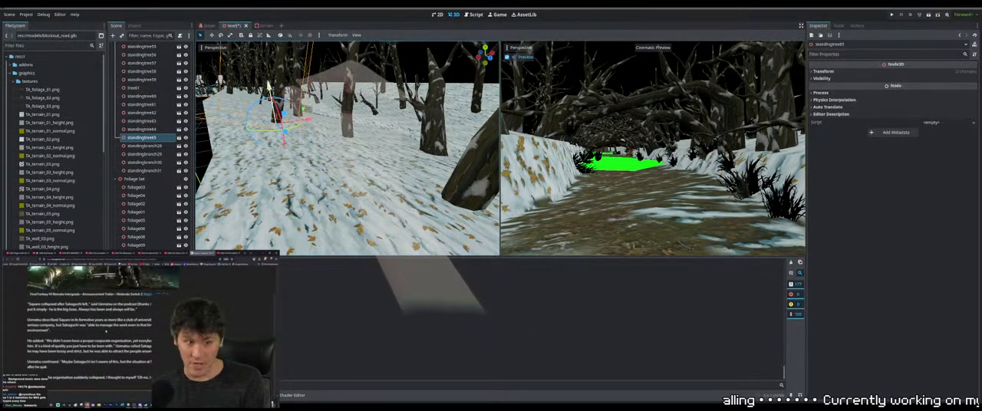
left_click_drag(270, 88, 270, 91)
Select the thick tree on the bank above the path and lower its trunk into the snow
left_click(449, 171)
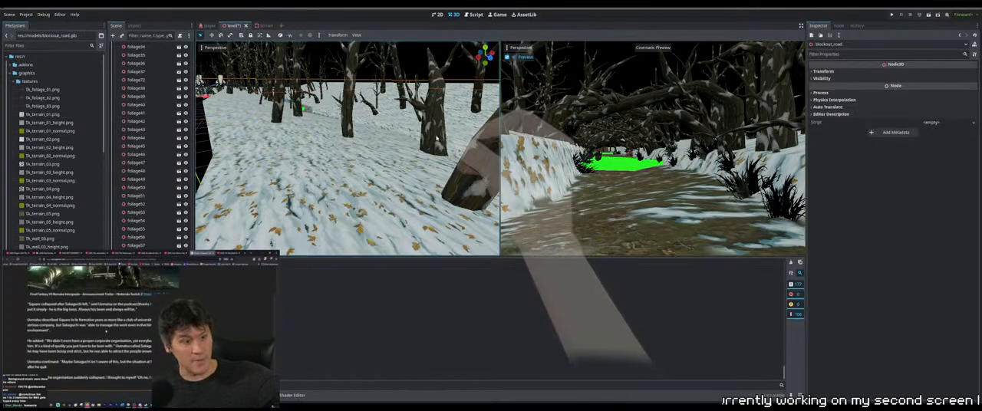
left_click(459, 173)
middle_click_drag(453, 165, 399, 112)
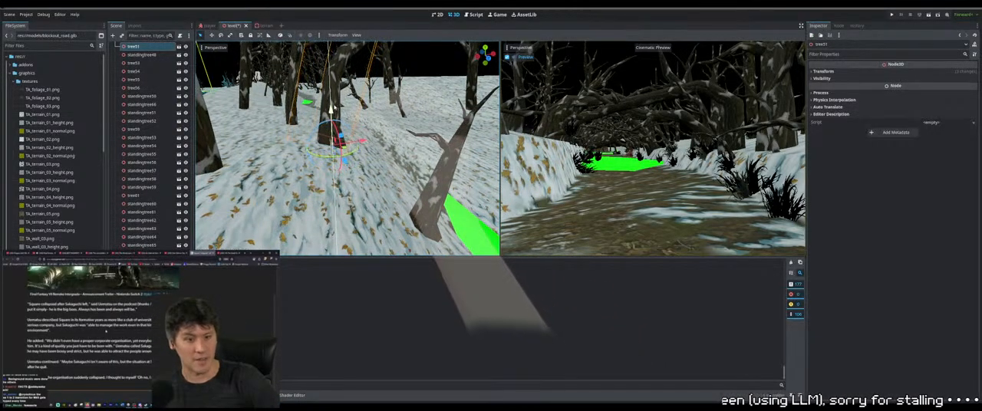
left_click_drag(332, 99, 331, 109)
middle_click_drag(333, 112, 323, 160)
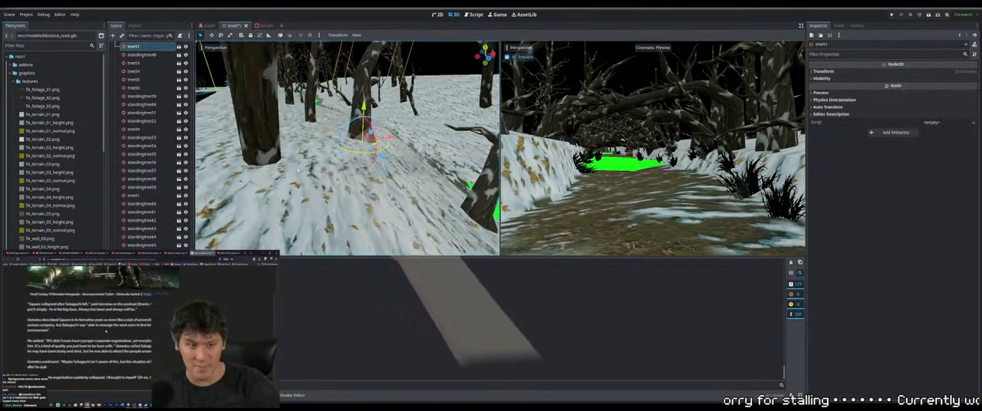
Examine how the remaining trees on both sides of the path meet the snowy ground around the green gaps
scroll(323, 166, "up", 5)
scroll(323, 163, "down", 4)
left_click(326, 159)
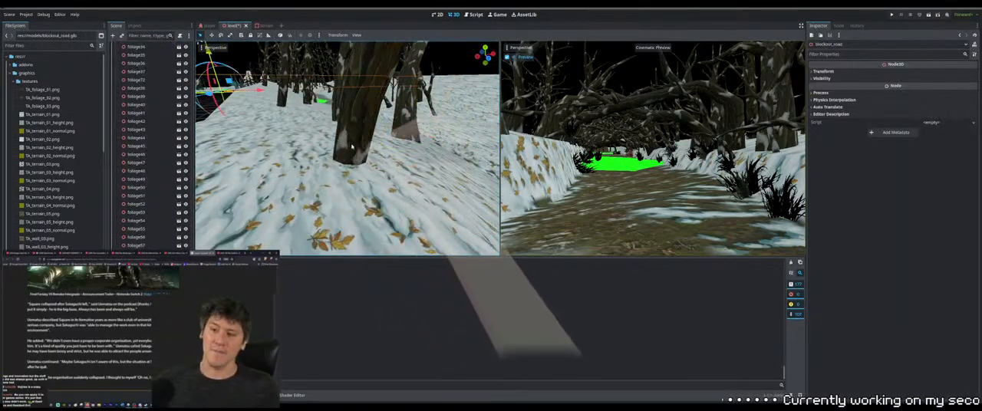
left_click(351, 144)
middle_click_drag(350, 146, 343, 172)
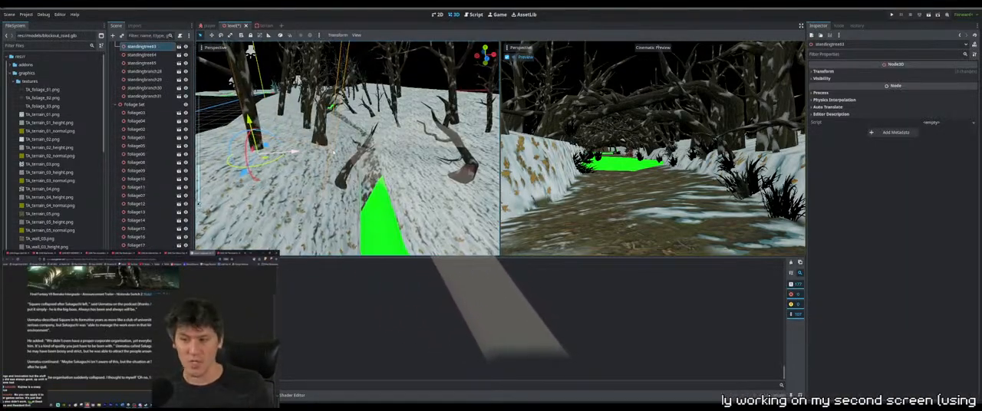
scroll(345, 175, "down", 3)
left_click(391, 204)
middle_click_drag(392, 204, 371, 175)
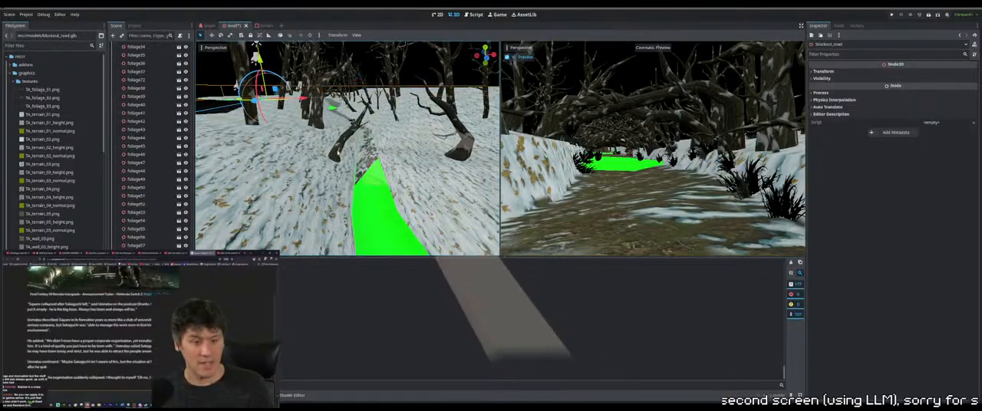
left_click(344, 147)
middle_click_drag(344, 147, 262, 138)
scroll(379, 101, "down", 5)
left_click(380, 101)
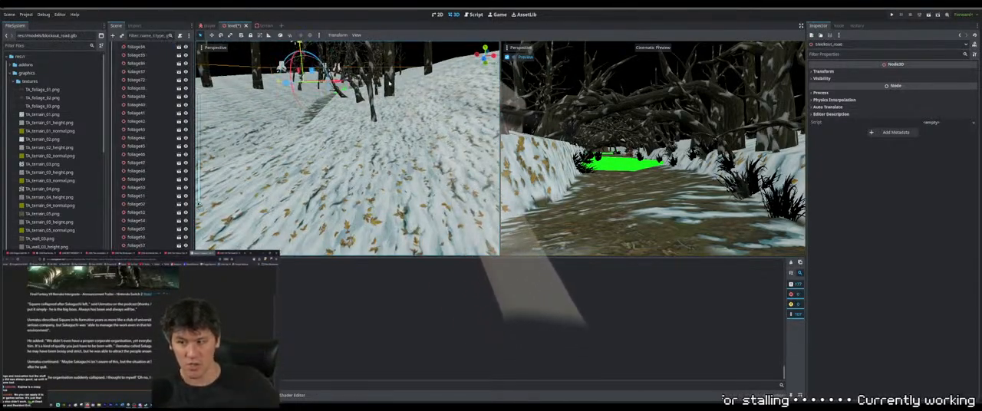
middle_click_drag(380, 101, 470, 177)
left_click(397, 193)
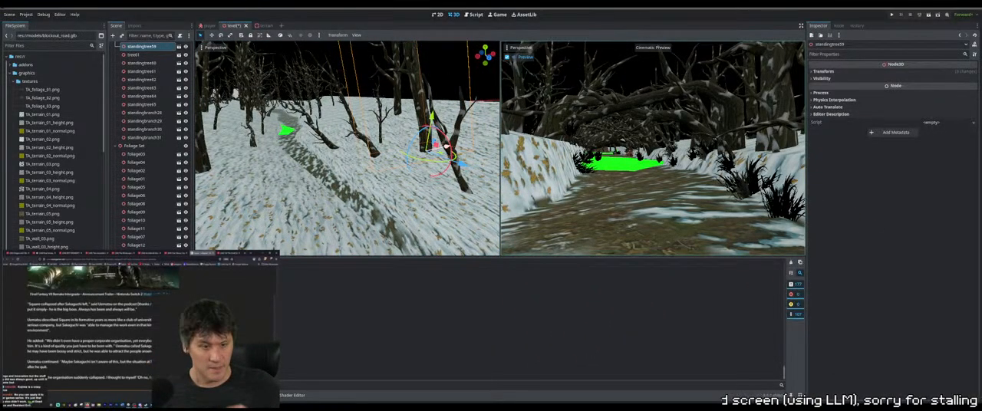
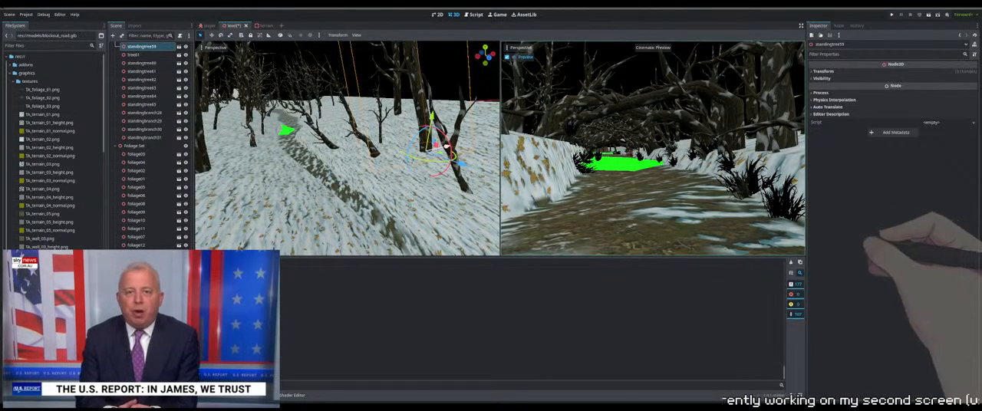
Lower the selected standing tree on the outer slope until its base sits in the snow
middle_click_drag(446, 146, 391, 137)
left_click_drag(391, 122, 390, 110)
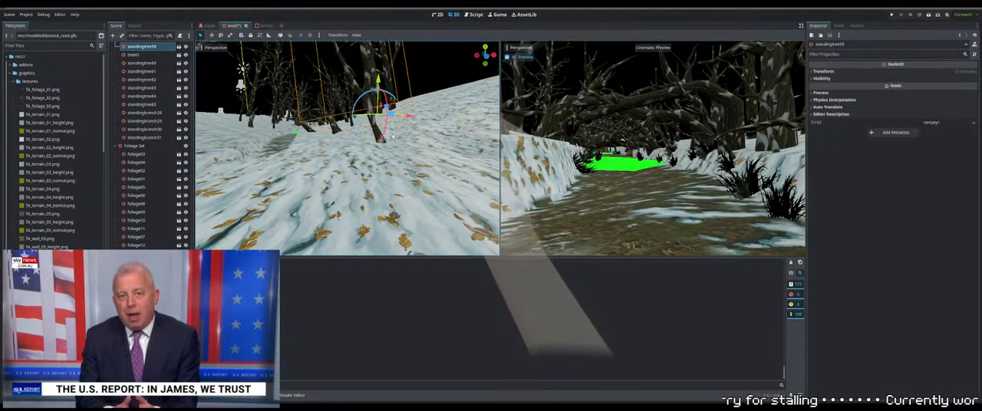
middle_click_drag(390, 110, 342, 110)
scroll(346, 109, "down", 3)
left_click_drag(340, 109, 340, 118)
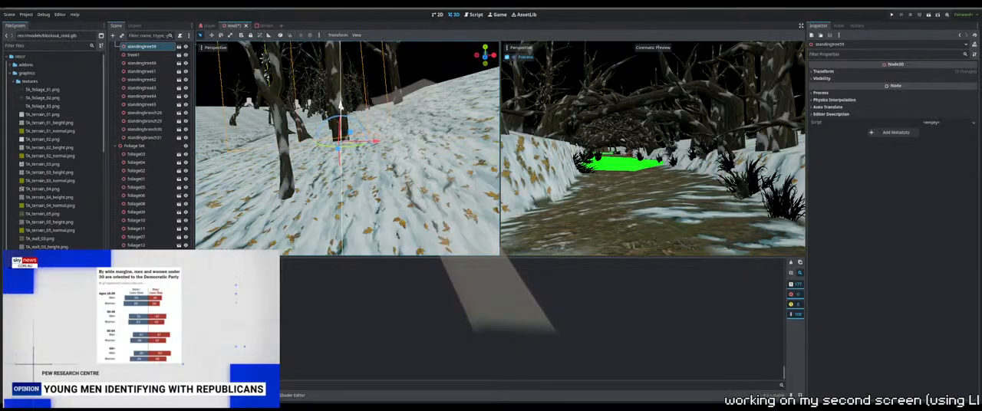
mouse_move(341, 118)
middle_mouse_down()
mouse_move(332, 116)
mouse_move(361, 117)
mouse_move(341, 125)
middle_mouse_up()
Select the thick leaning tree on the slope above the path and sink its trunk base slightly into the snow
left_click(333, 117)
scroll(361, 117, "up", 3)
scroll(342, 125, "up", 5)
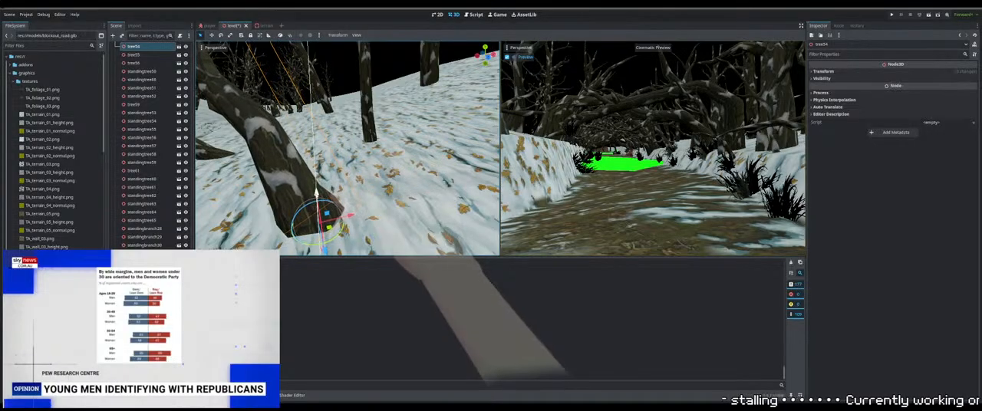
left_click_drag(316, 198, 316, 201)
scroll(316, 201, "down", 5)
middle_click_drag(317, 201, 295, 172)
left_click(275, 143)
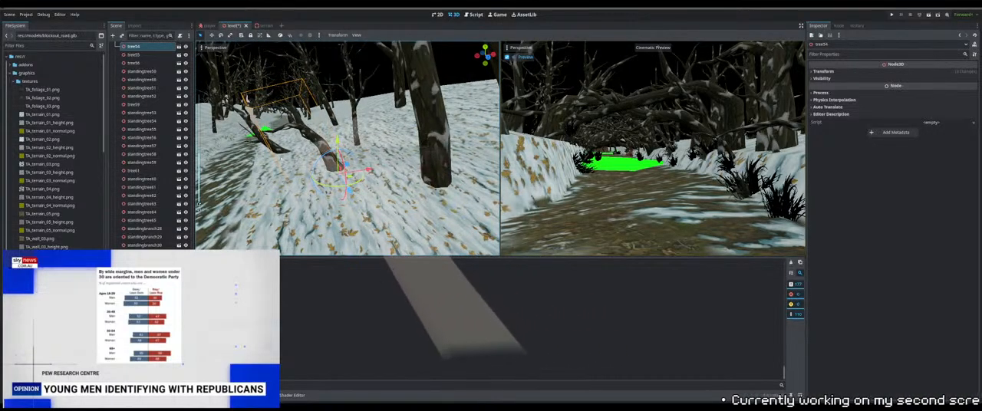
mouse_move(275, 143)
middle_mouse_down()
mouse_move(303, 137)
mouse_move(313, 119)
mouse_move(284, 139)
middle_mouse_up()
scroll(302, 137, "up", 4)
scroll(284, 140, "down", 4)
Lower the two neighbouring tall standing trees on the outer slope so their bases meet the snow
middle_click_drag(475, 162, 395, 135, "shift")
left_click(434, 154)
scroll(382, 134, "down", 3)
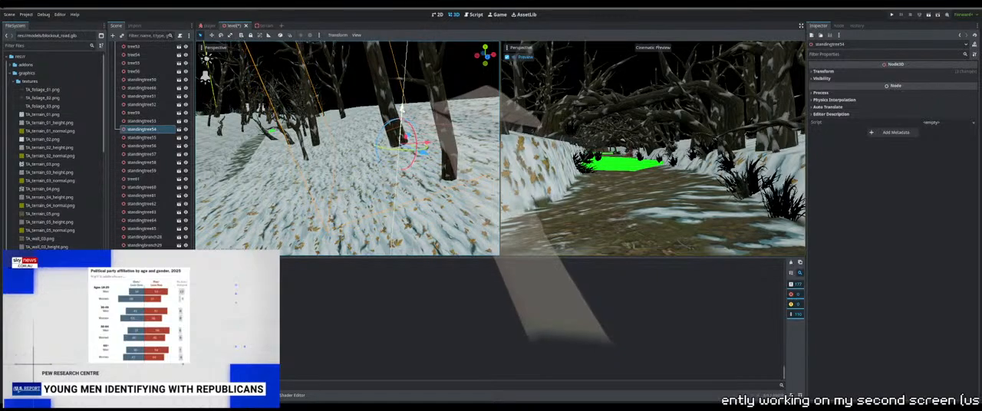
left_click_drag(401, 117, 402, 124)
left_click(447, 153)
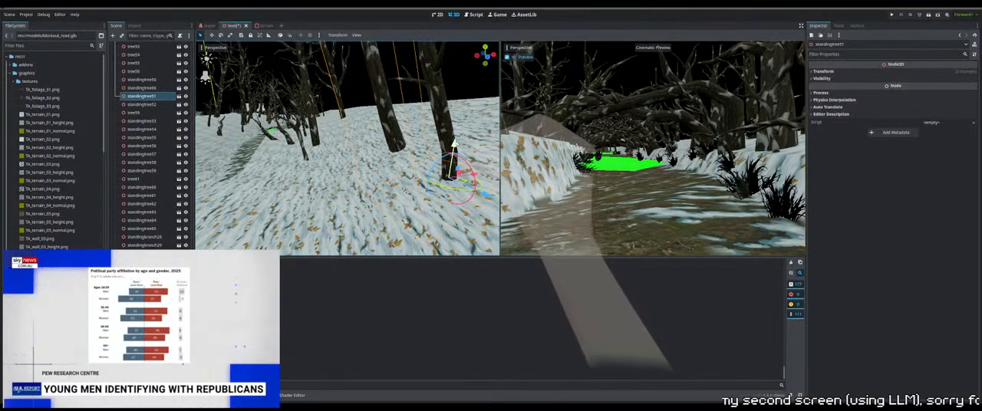
left_click_drag(453, 149, 449, 177)
scroll(448, 178, "down", 8)
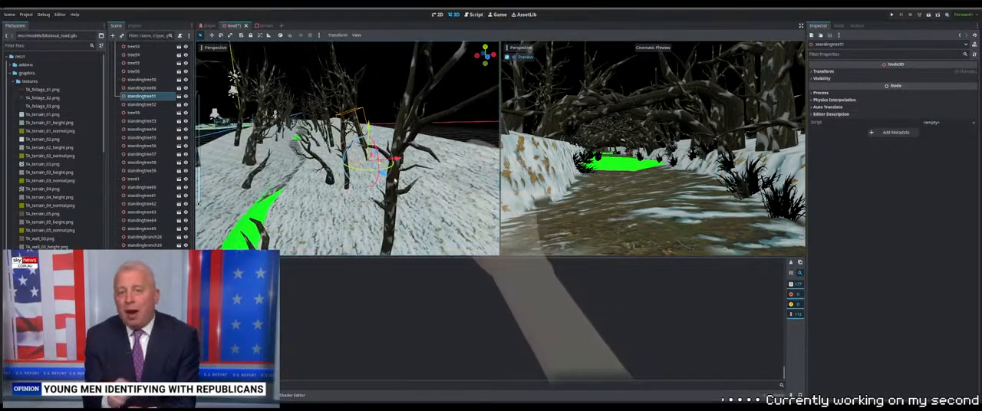
Lower the thin standing tree in the middle of the slope into the snow and select the leaning tree beside it
left_click(348, 174)
scroll(348, 175, "up", 8)
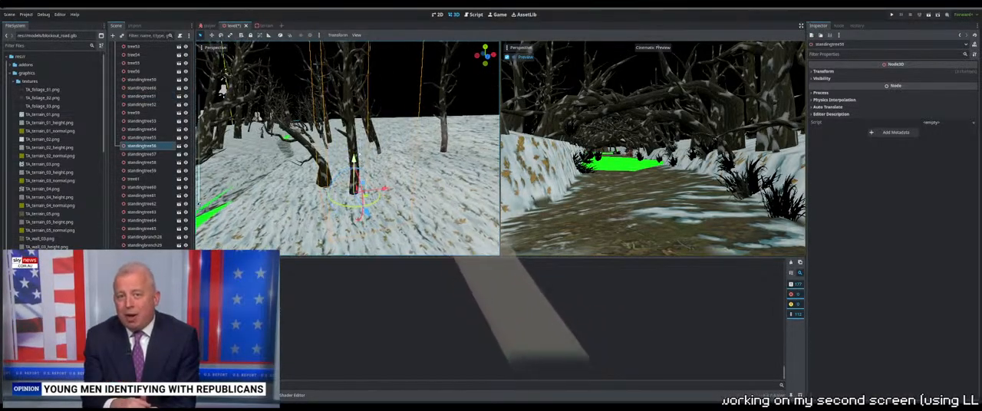
left_click_drag(354, 163, 354, 169)
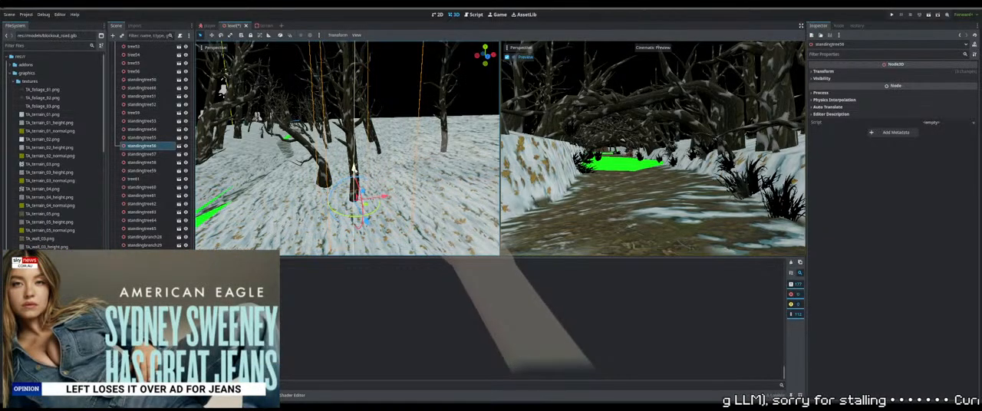
left_click(321, 156)
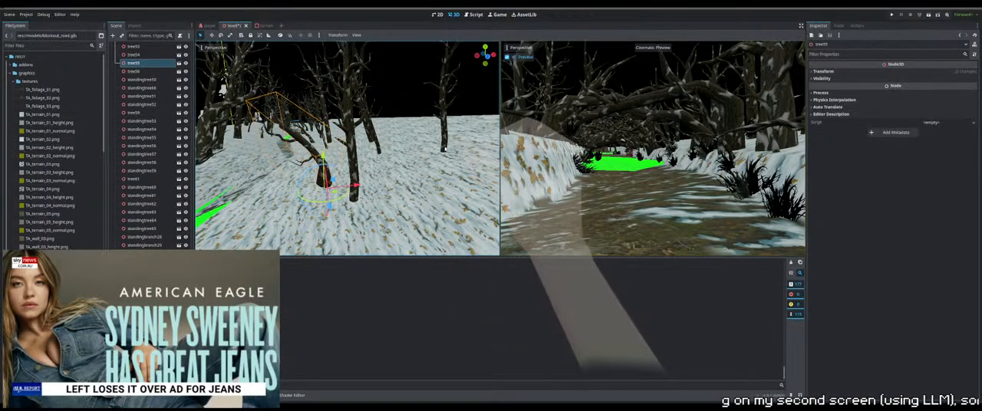
Select the isolated standing tree farther out on the slope and lower its trunk into the snow
left_click(444, 139)
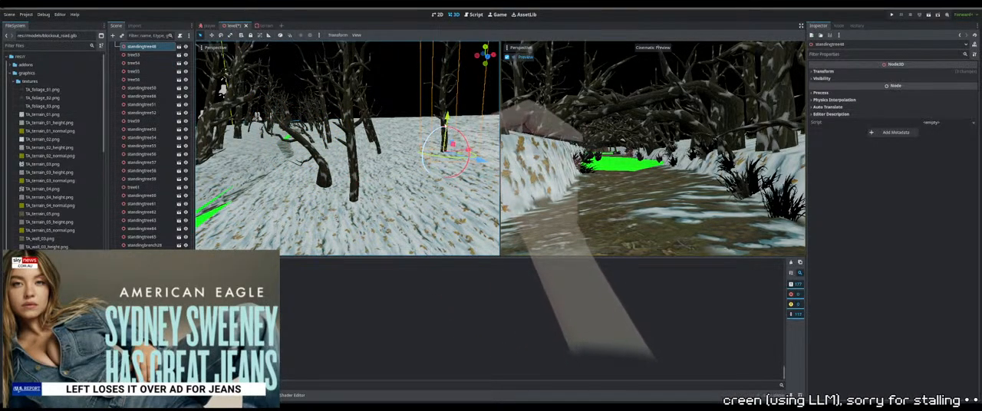
key("w")
mouse_move(359, 183)
right_mouse_down()
mouse_move(418, 184)
mouse_move(362, 171)
right_mouse_up()
key("s")
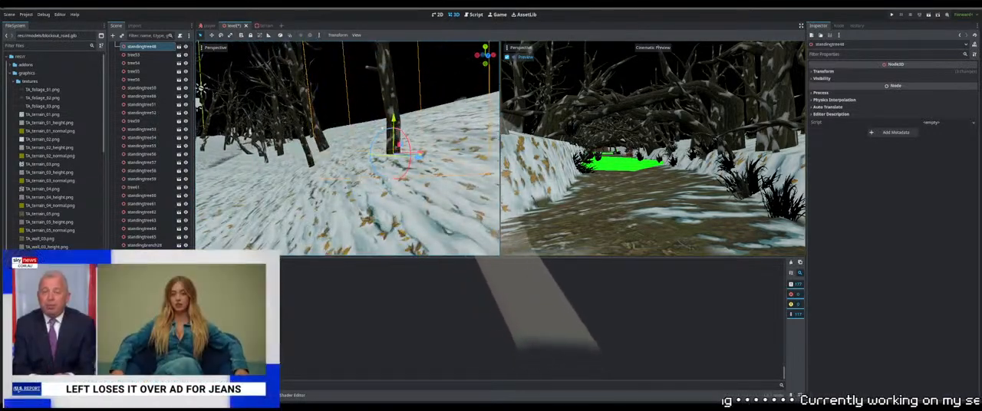
left_click_drag(394, 125, 395, 137)
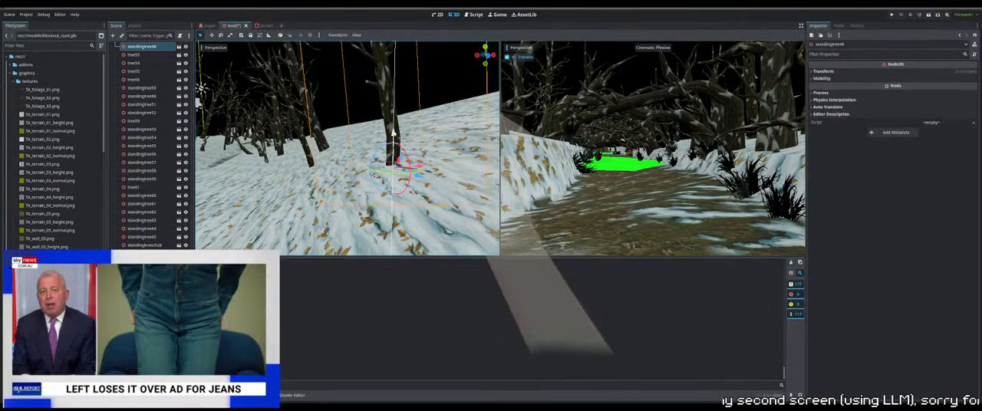
Select the stray tree beneath the terrain and raise it above the snowy ground
scroll(343, 184, "down", 20)
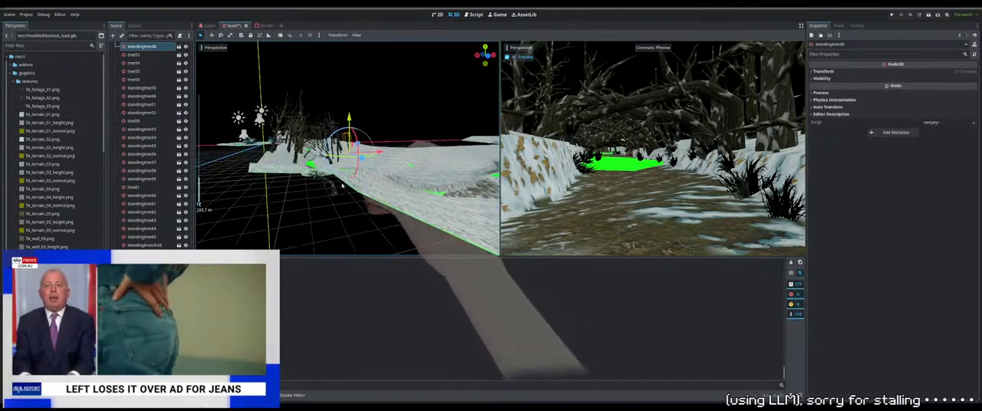
left_click(337, 185)
middle_click_drag(336, 186, 331, 212)
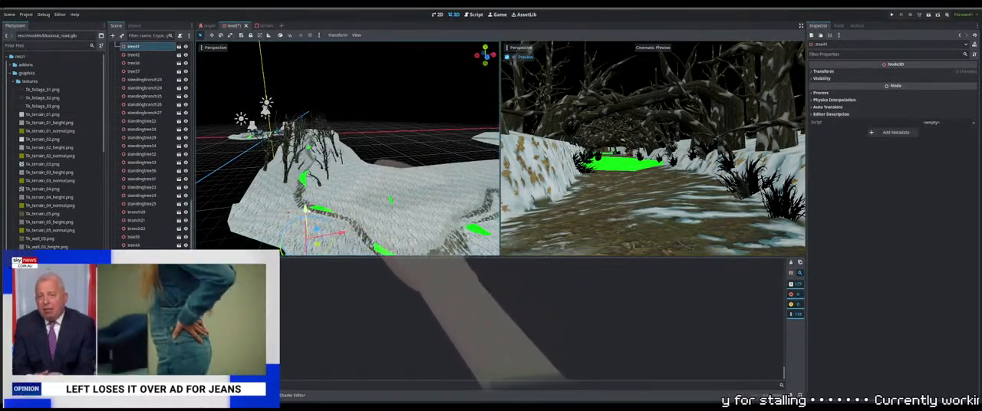
left_click_drag(305, 209, 304, 183)
middle_click_drag(312, 186, 327, 164)
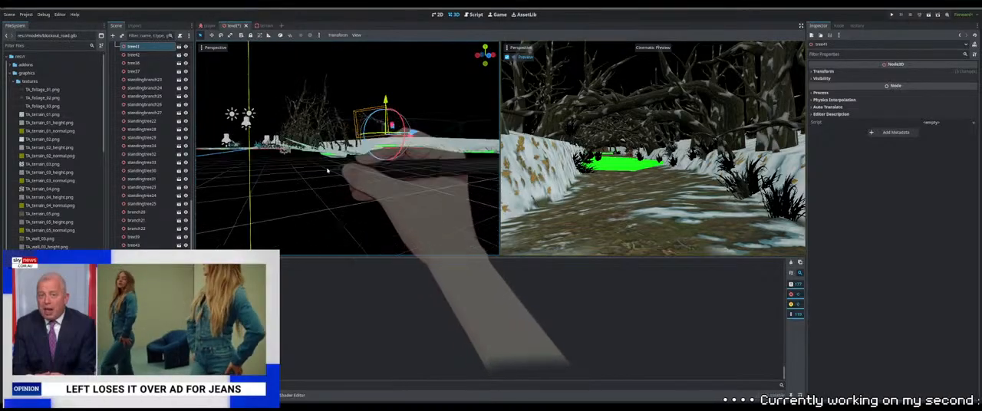
scroll(333, 162, "up", 7)
scroll(336, 161, "up", 6)
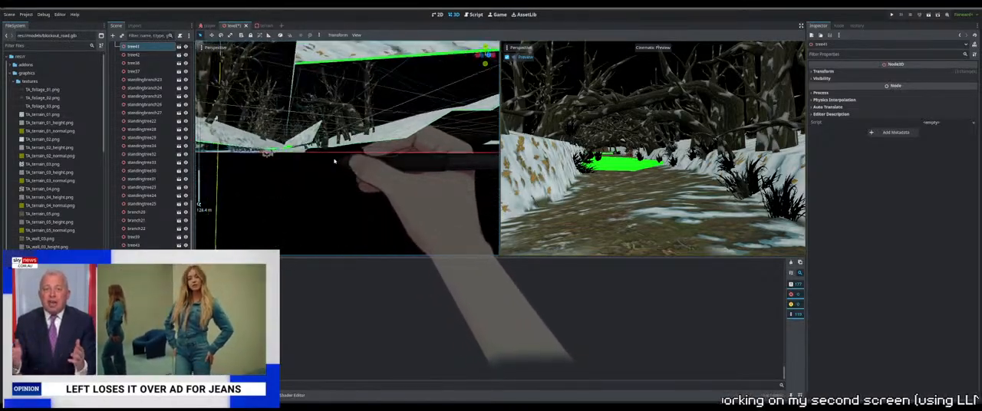
middle_click_drag(334, 160, 359, 171)
scroll(371, 188, "down", 7)
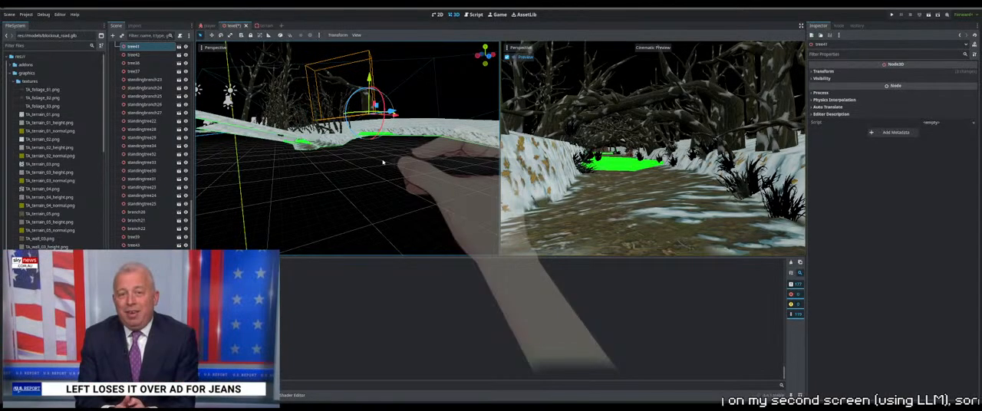
scroll(383, 163, "up", 2)
Place the raised tree beside the path's green gap, turn it to lean over the path and set its base in the snow
middle_click_drag(383, 163, 338, 181)
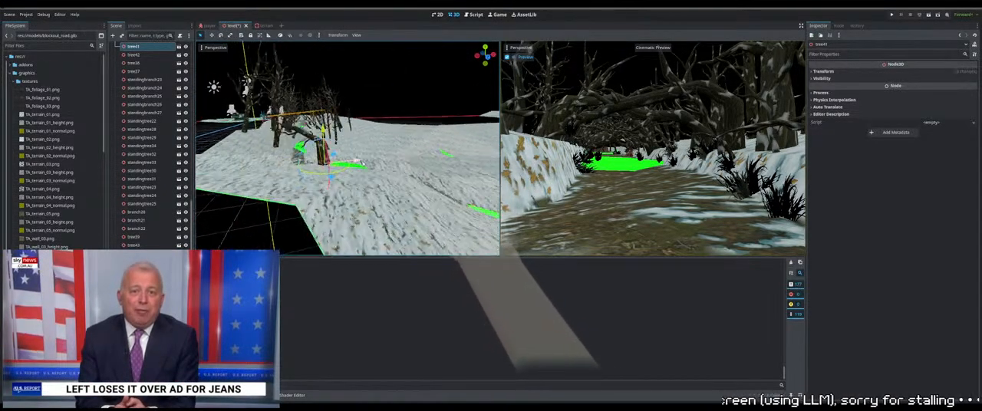
scroll(336, 180, "up", 4)
scroll(336, 179, "up", 4)
mouse_move(385, 186)
left_mouse_down()
mouse_move(357, 189)
mouse_move(371, 193)
left_mouse_up()
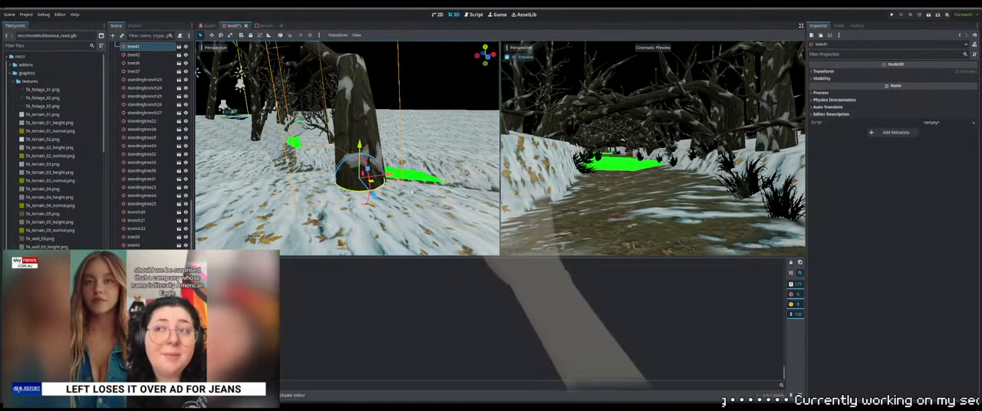
scroll(383, 197, "down", 20)
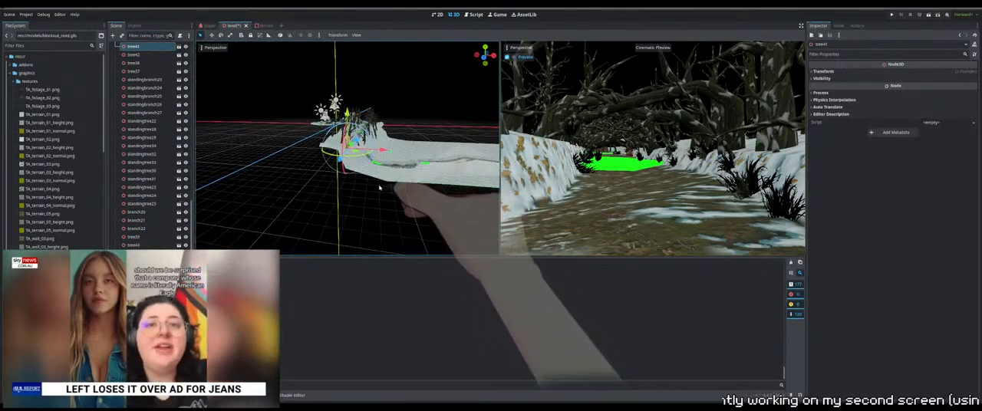
scroll(379, 187, "up", 15)
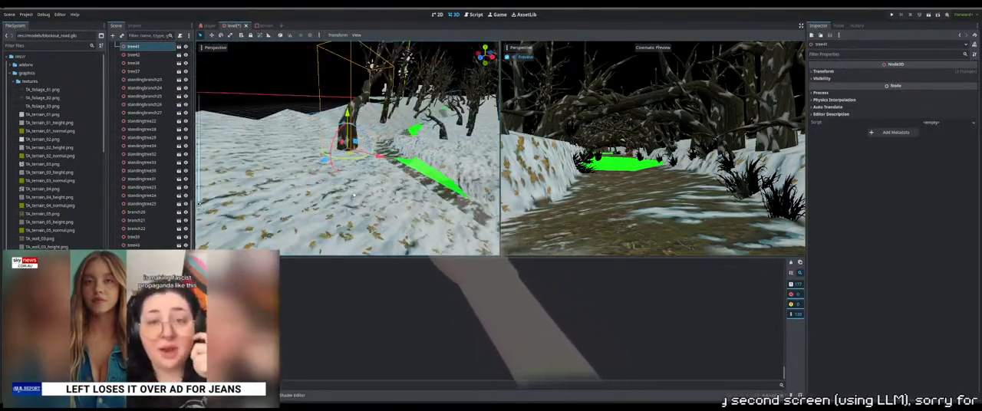
scroll(354, 195, "up", 3)
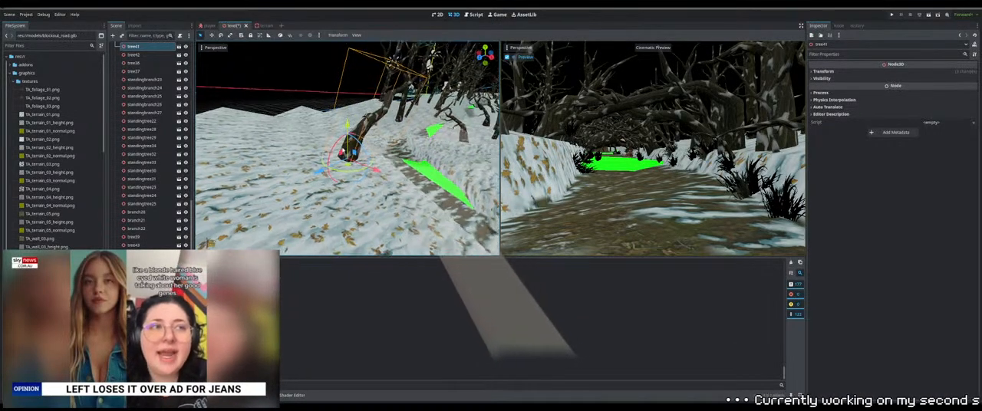
middle_click_drag(329, 152, 291, 149)
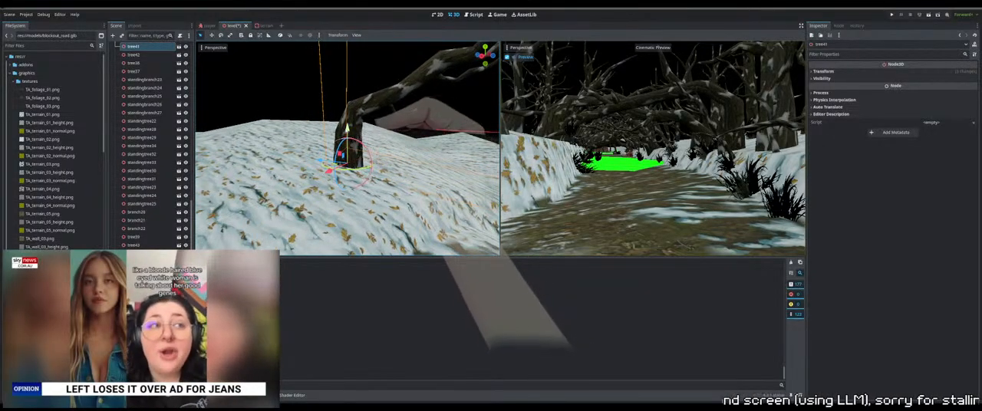
middle_click_drag(357, 184, 479, 203)
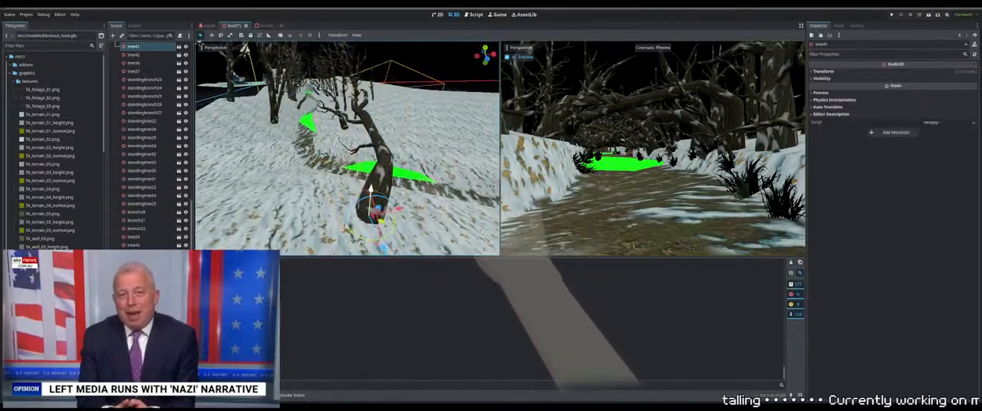
Select the leaning tree farther along the path and lower its trunk base into the snow
middle_click_drag(308, 114, 366, 137, "shift")
left_click(360, 138)
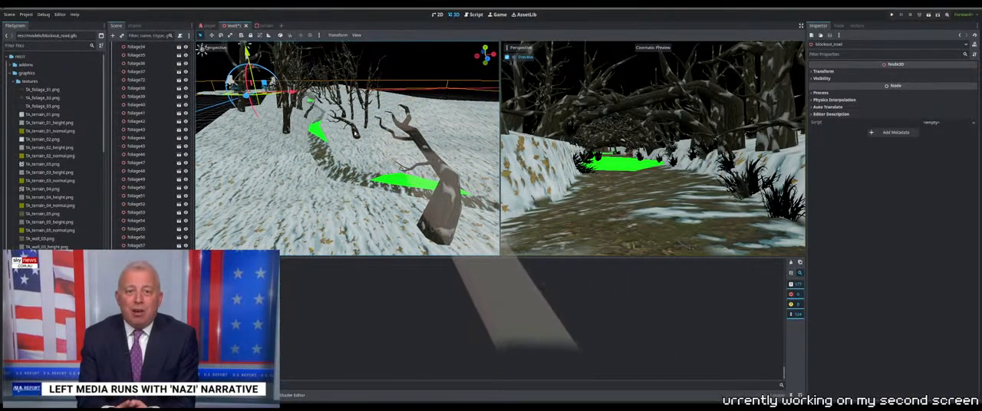
left_click(355, 133)
scroll(359, 138, "up", 5)
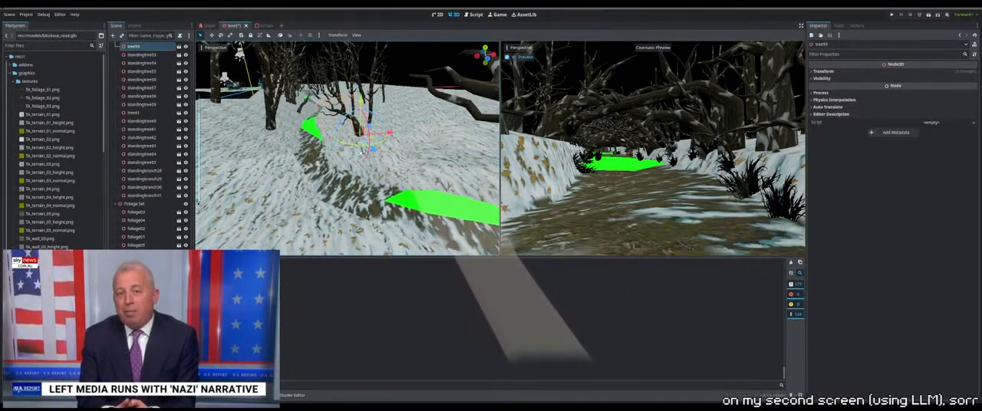
scroll(361, 154, "up", 5)
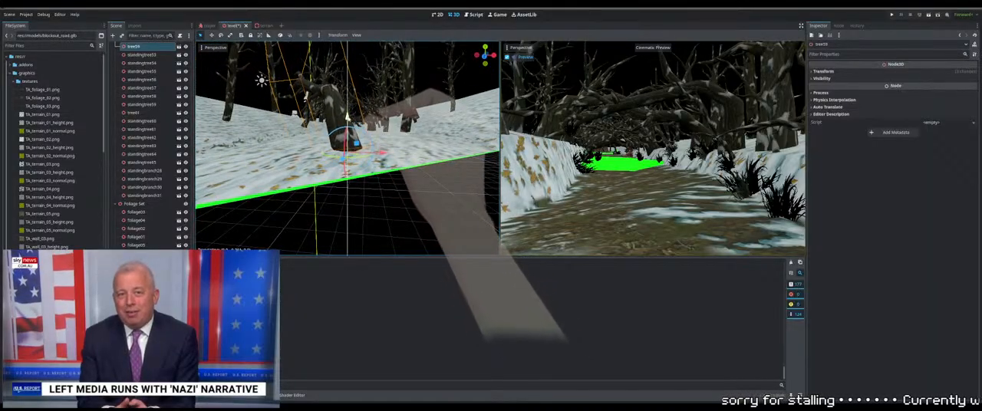
middle_click_drag(281, 136, 406, 171)
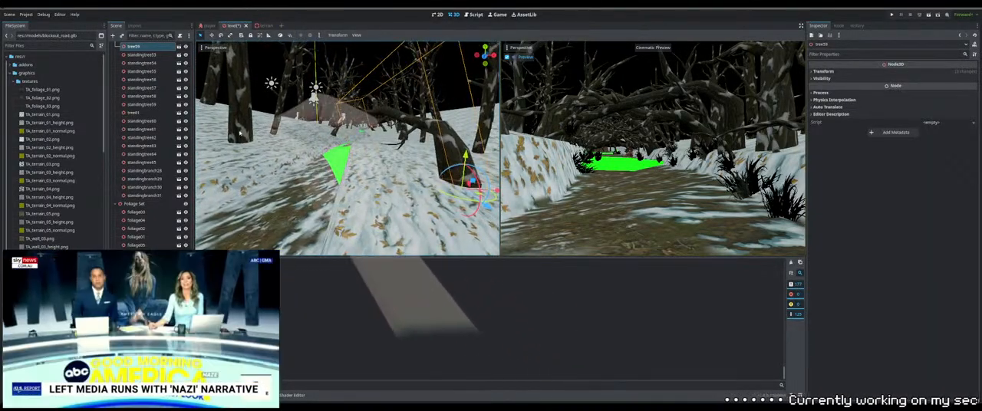
Select the thick standing tree across the path beside the green gap and lower it into the snow
left_click(235, 123)
middle_click_drag(269, 142, 296, 155)
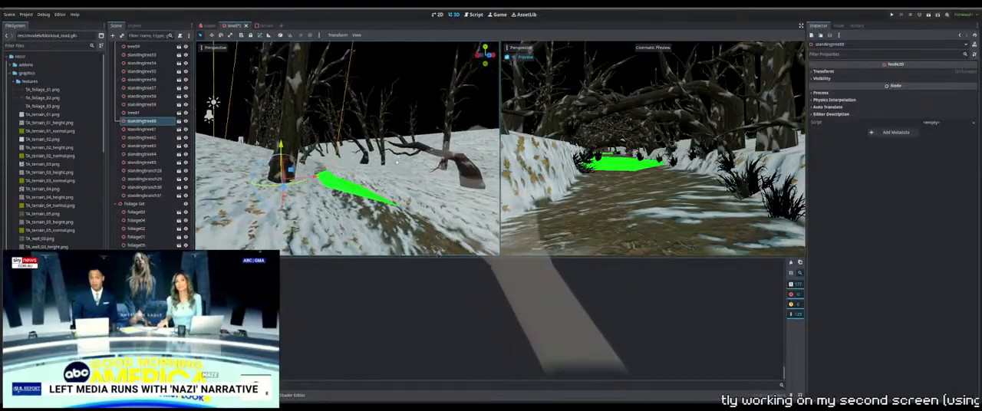
middle_click_drag(397, 162, 400, 154)
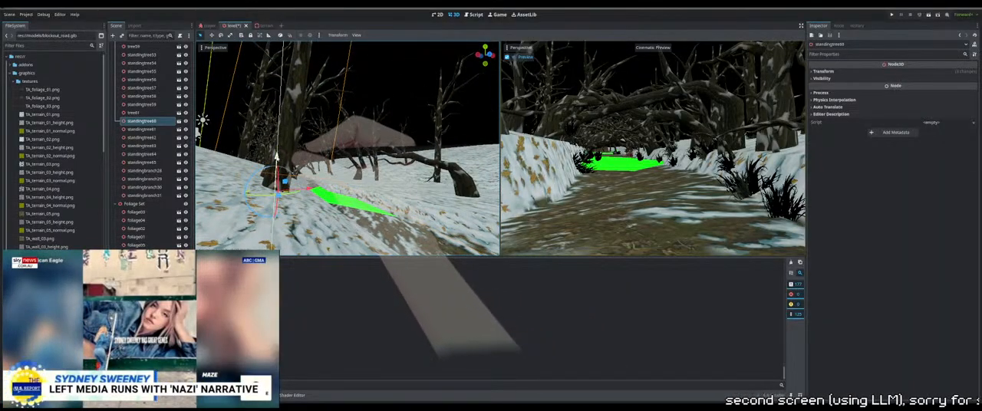
middle_click_drag(301, 163, 275, 176)
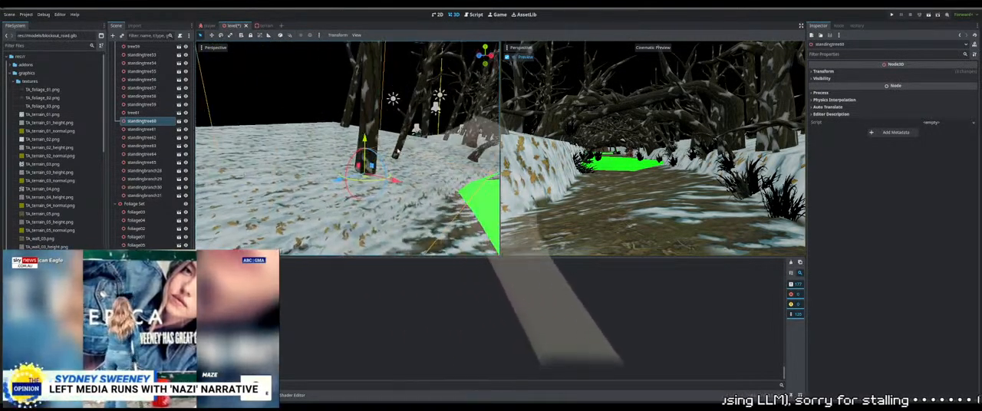
Select the standing tree near the terrain's outer edge and lower it slightly into the slope
left_click(347, 112)
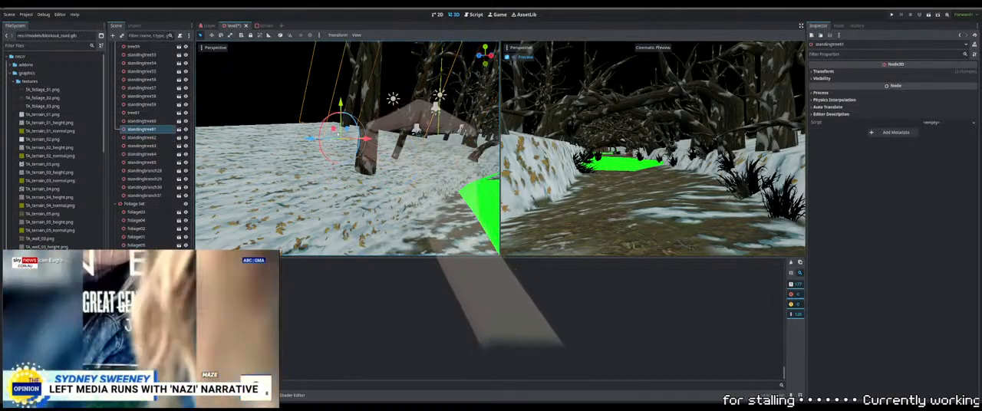
middle_click_drag(348, 115, 436, 165)
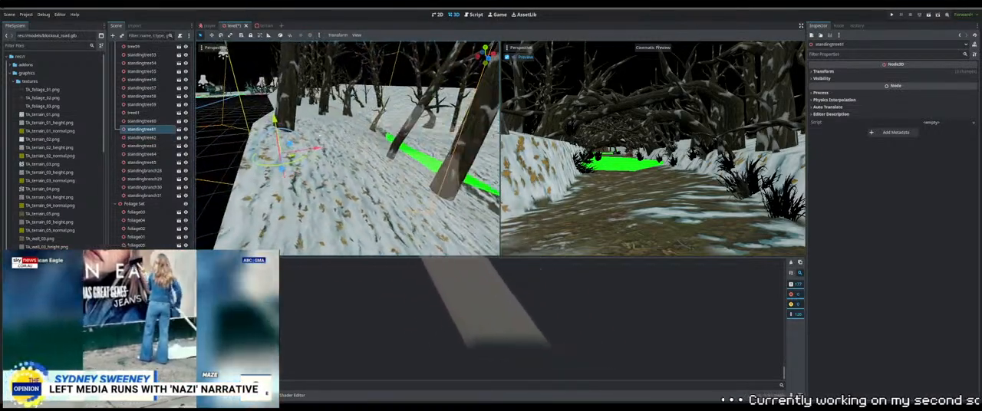
left_click_drag(275, 121, 276, 124)
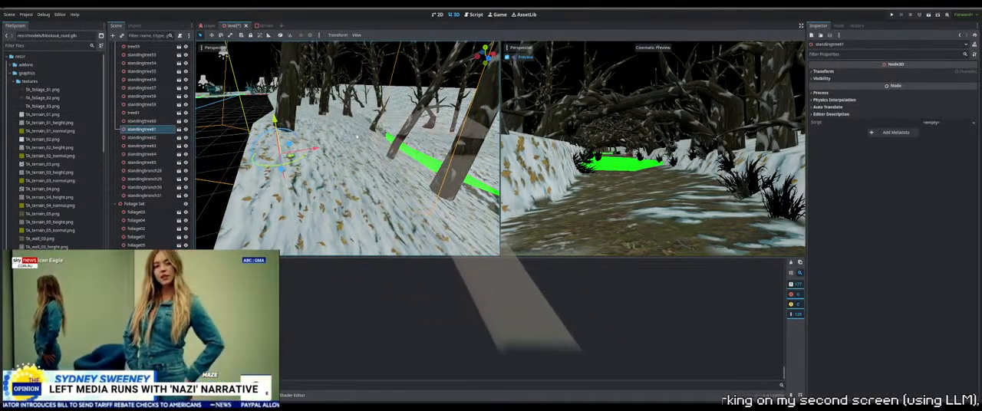
middle_click_drag(380, 101, 338, 132, "shift")
scroll(337, 119, "up", 2)
left_click(337, 118)
key("f")
scroll(338, 132, "down", 4)
scroll(338, 132, "down", 6)
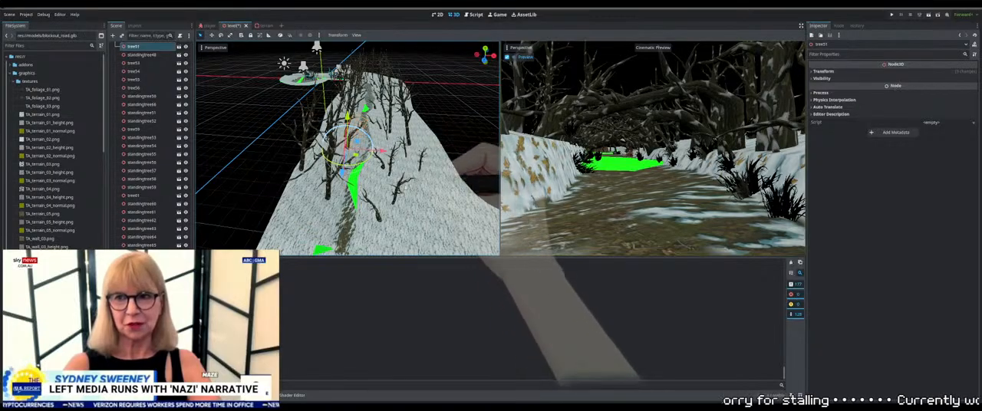
Hide the FULL LIGHT node, enable fog in the WorldEnvironment and save the level for a test run
scroll(152, 224, "up", 5)
scroll(153, 224, "up", 10)
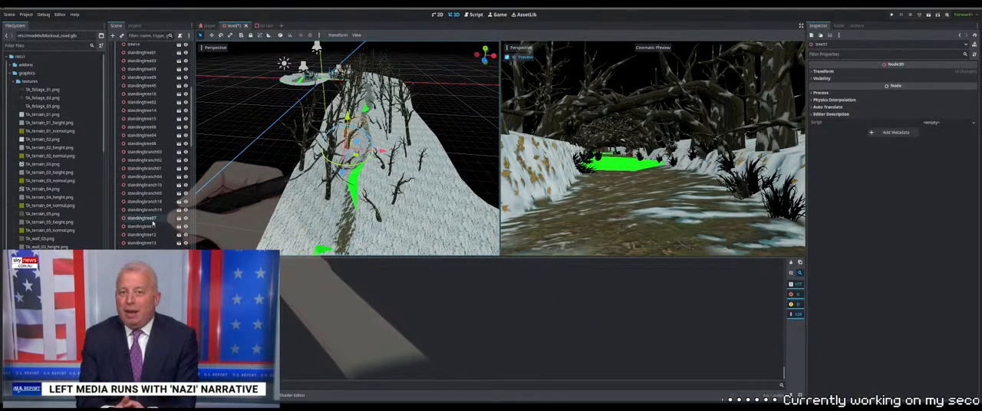
left_click(185, 63)
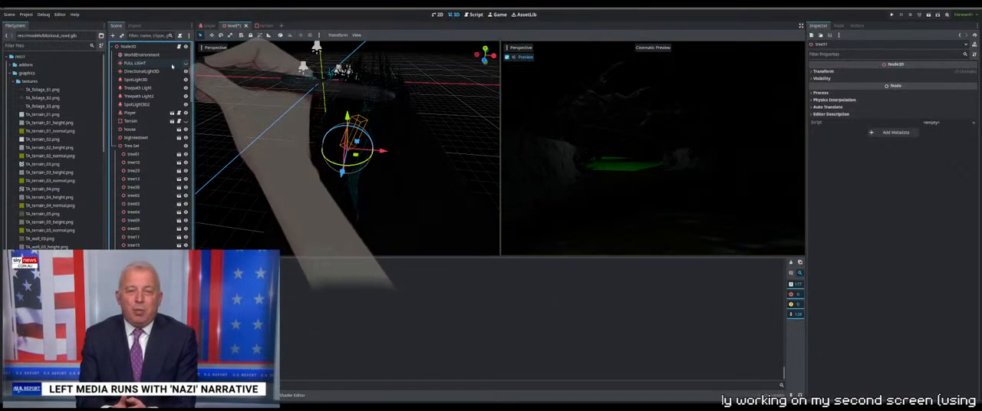
left_click(150, 55)
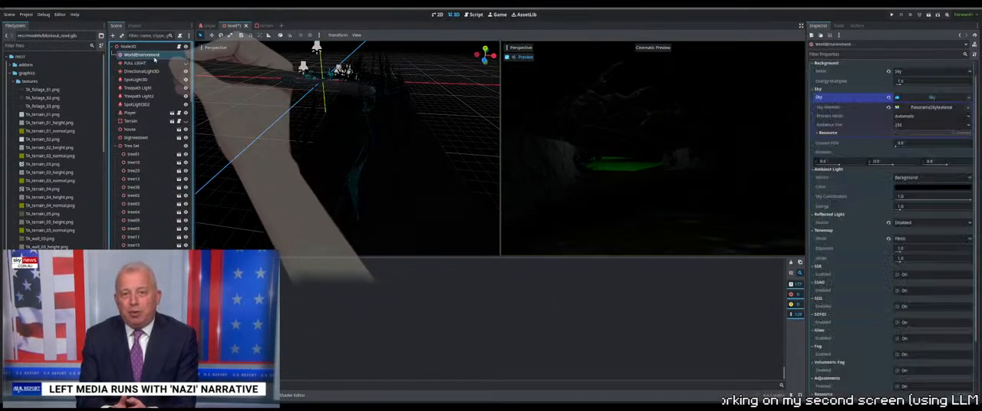
left_click(898, 355)
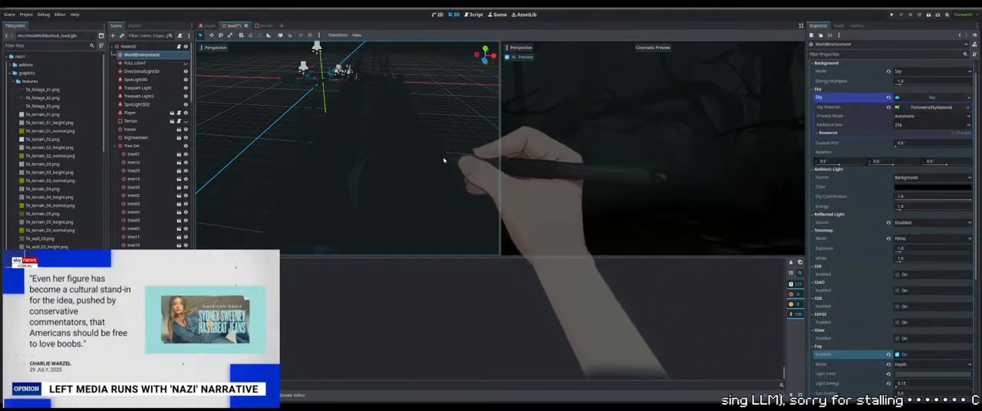
key("ctrl+s")
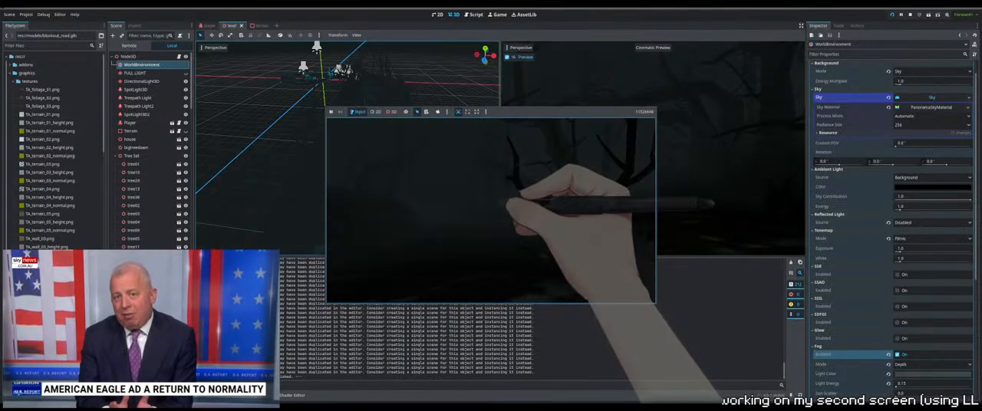
Stop the test run and restore the editing view with FULL LIGHT visible and the environment fog disabled
key("F8")
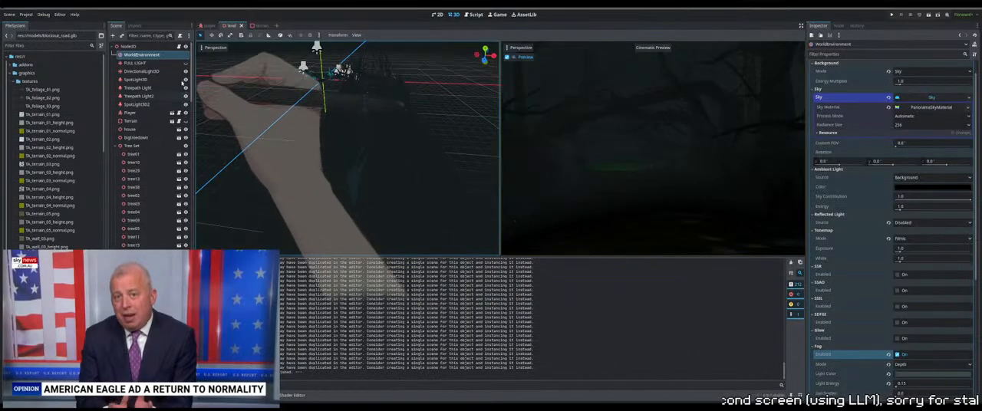
left_click(897, 354)
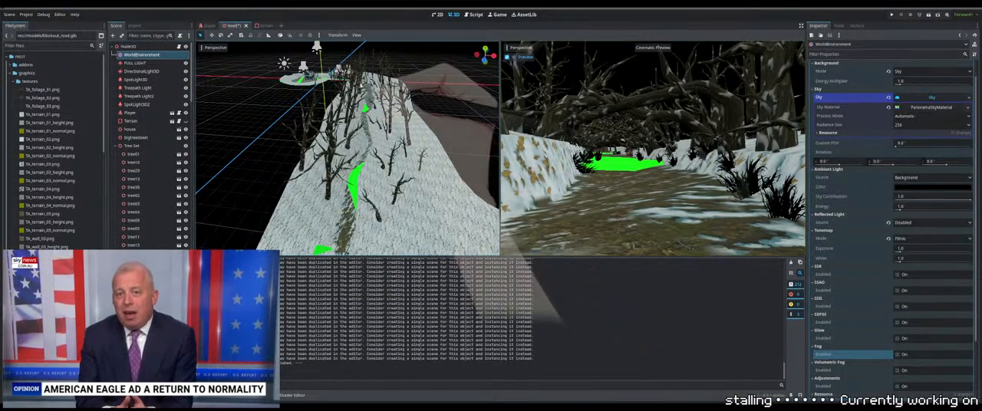
middle_click_drag(469, 120, 364, 141)
left_click(359, 187)
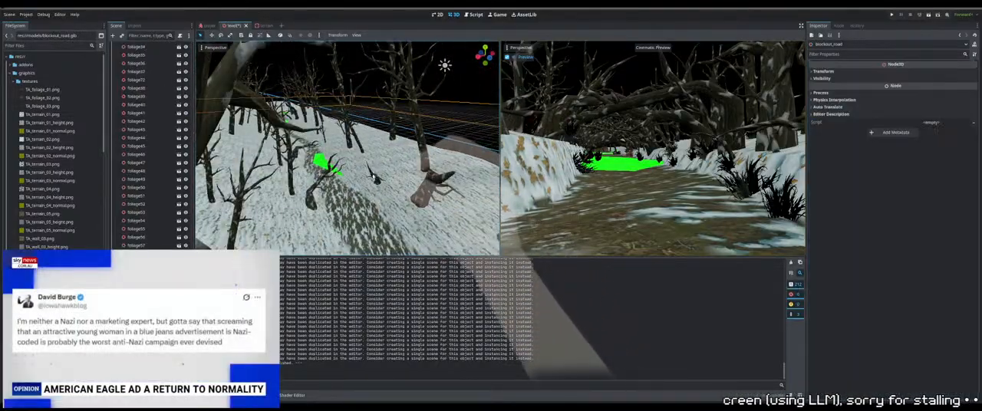
middle_click_drag(362, 184, 379, 166)
left_click(339, 158)
scroll(379, 166, "down", 6)
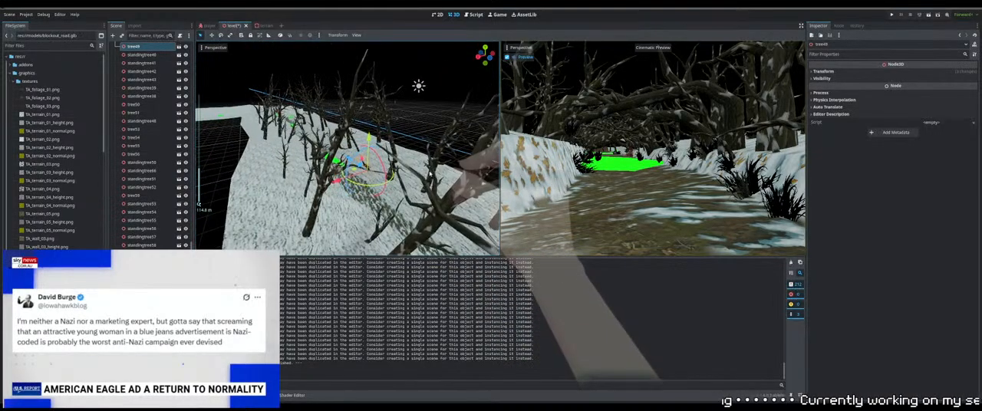
Select the low leaning tree at the path's edge and adjust how its trunk base sits in the snow
scroll(379, 166, "up", 4)
mouse_move(379, 166)
middle_mouse_down()
mouse_move(399, 162)
mouse_move(374, 167)
mouse_move(352, 150)
mouse_move(387, 165)
mouse_move(399, 158)
mouse_move(356, 100)
mouse_move(345, 44)
mouse_move(414, 139)
mouse_move(396, 171)
middle_mouse_up()
left_click(421, 167)
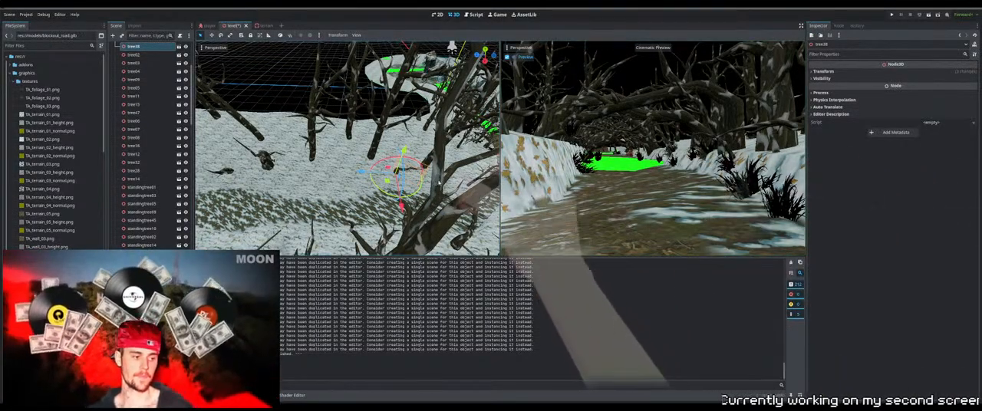
middle_click_drag(452, 47, 378, 46)
middle_click_drag(415, 160, 380, 148)
scroll(335, 155, "up", 4)
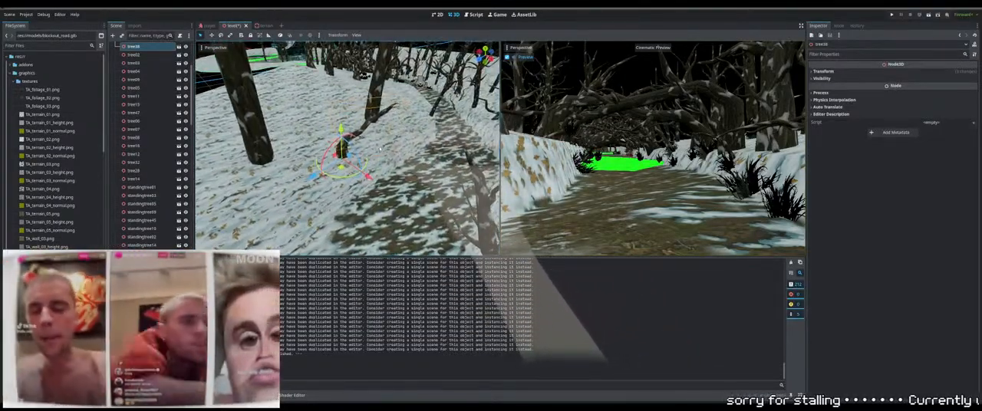
scroll(380, 148, "down", 8)
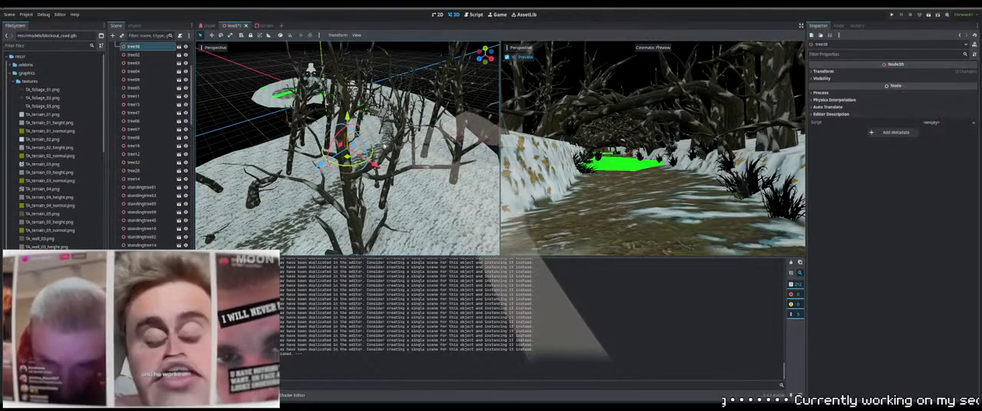
scroll(380, 148, "up", 8)
middle_click_drag(380, 148, 441, 107)
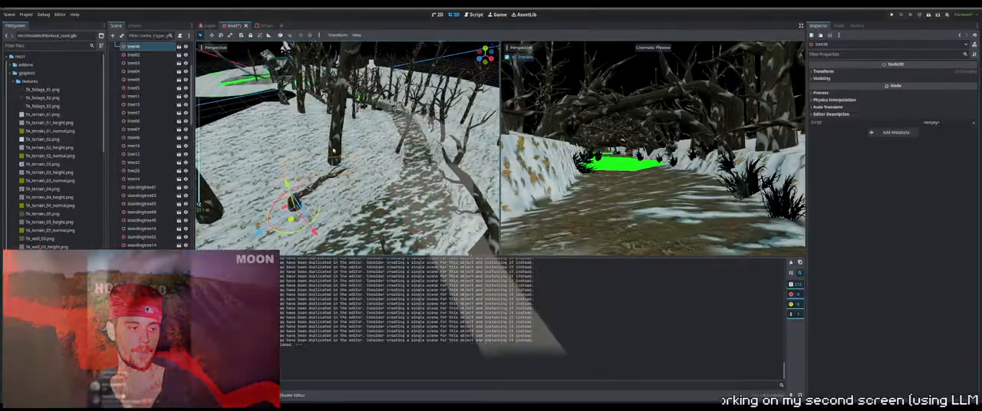
Select the standing branch on the bank beside the path and adjust its height to fit the snow
scroll(333, 152, "up", 3)
middle_click_drag(334, 151, 267, 191, "shift")
left_click(377, 132)
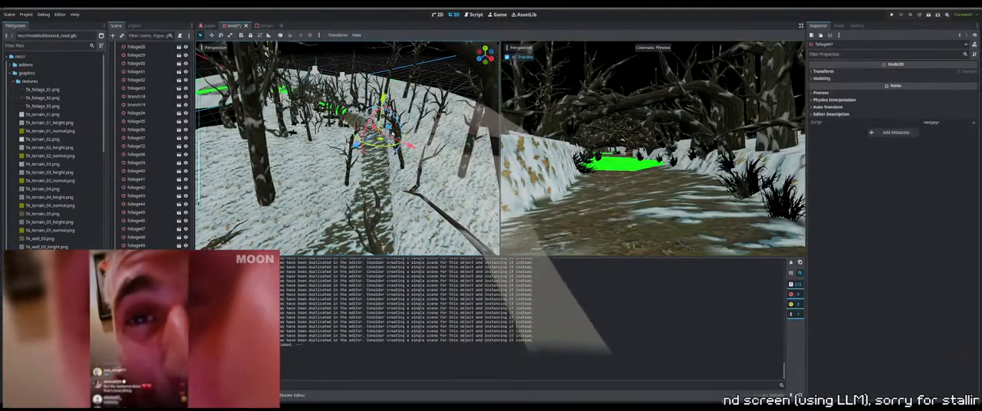
middle_click_drag(323, 132, 496, 195)
left_click(473, 150)
key("f")
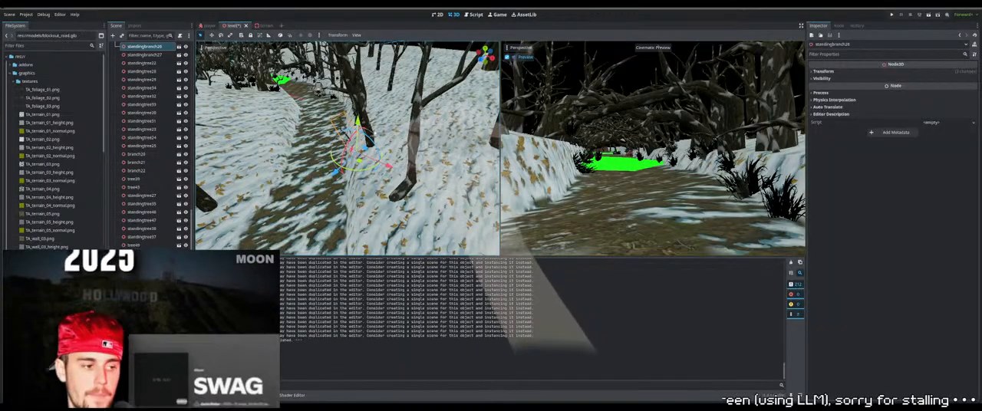
middle_click_drag(358, 109, 352, 77)
scroll(352, 76, "up", 3)
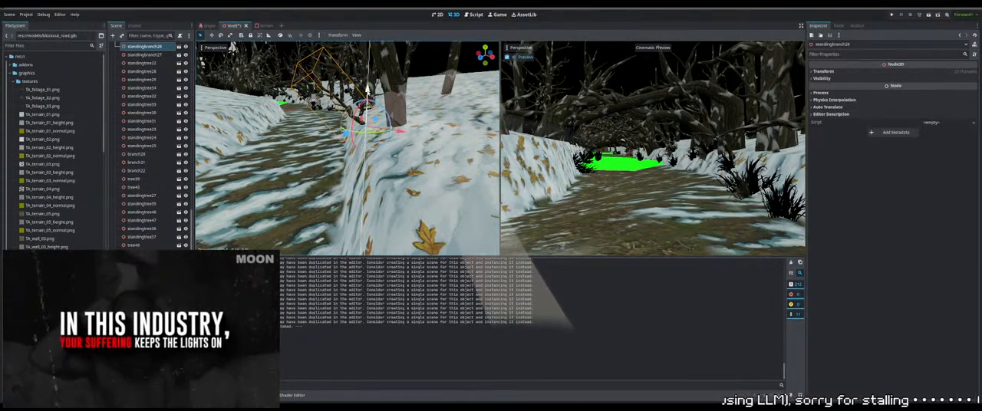
left_click_drag(368, 91, 368, 90)
right_click_drag(368, 90, 353, 109)
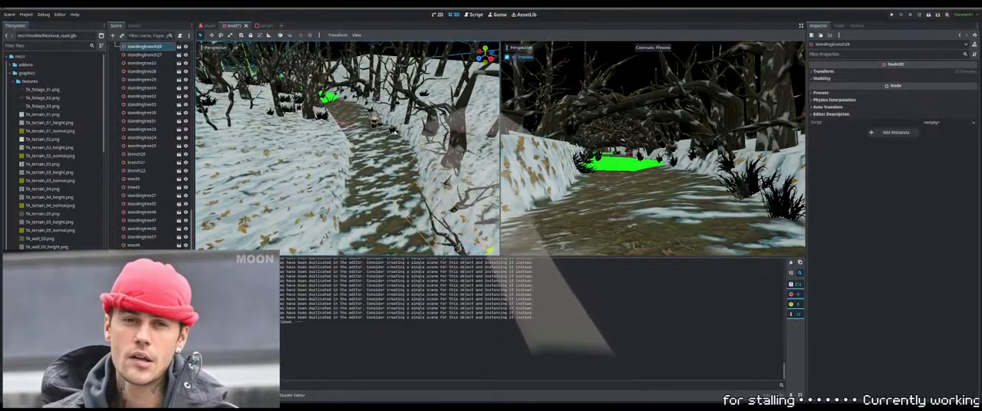
Duplicate the branch near the far end of the path and move the copy onto the nearer snow bank
left_click(385, 104)
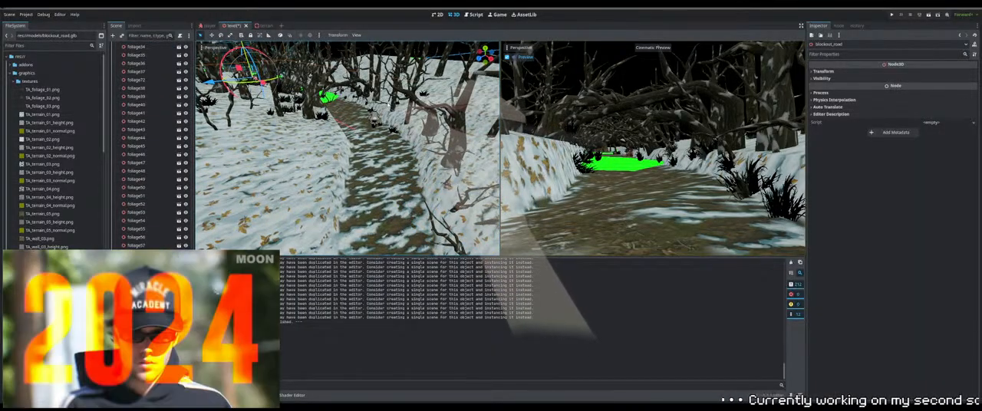
left_click(383, 104)
key("ctrl+d")
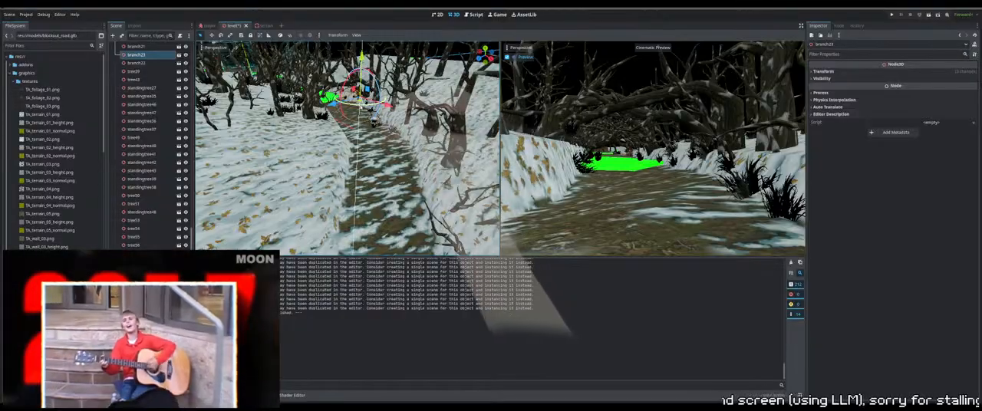
middle_click_drag(384, 105, 386, 135)
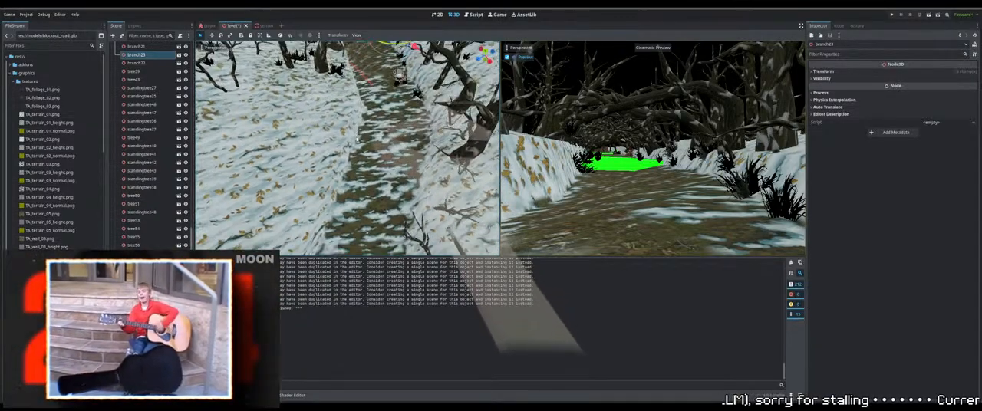
scroll(386, 135, "down", 5)
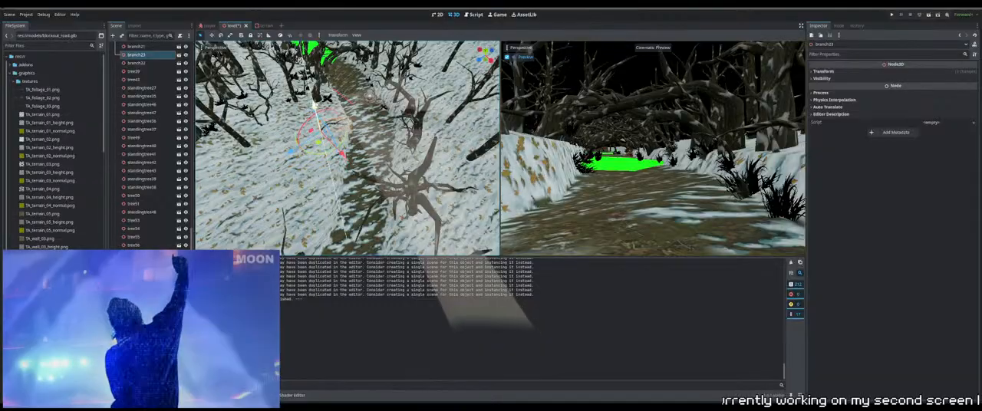
Adjust the copied branch's height and position so its base rests in the snow bank beside the path
left_click_drag(314, 107, 314, 109)
middle_click_drag(350, 211, 360, 167)
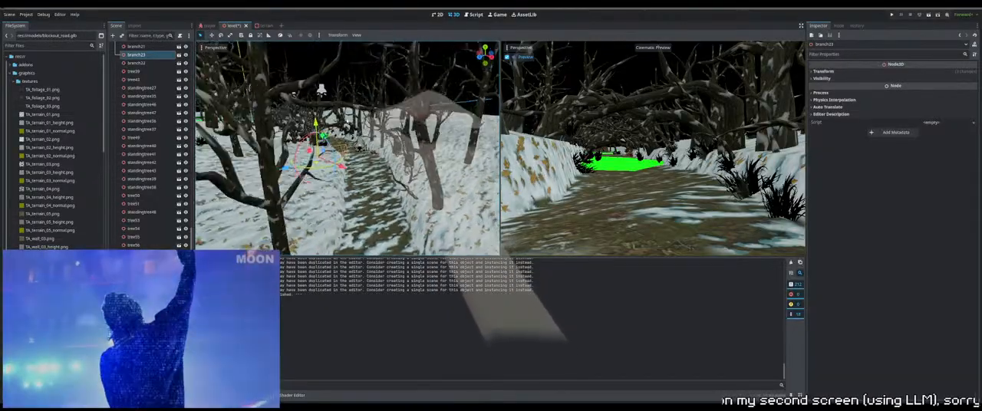
scroll(360, 167, "up", 3)
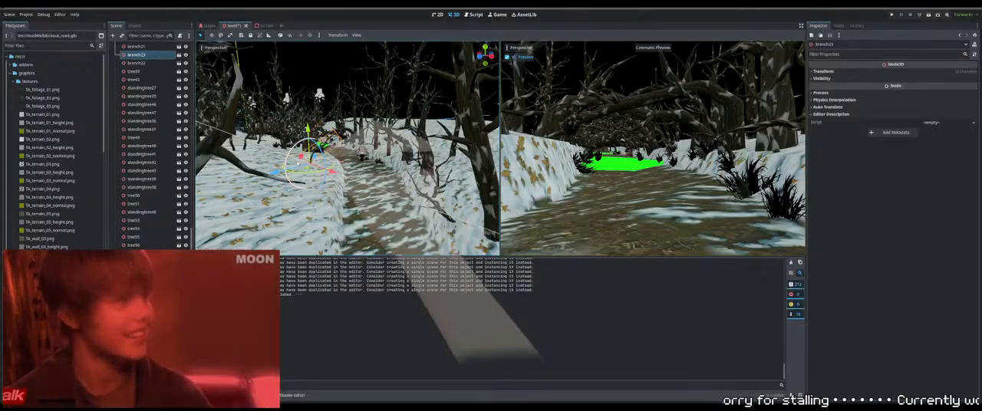
left_click_drag(298, 165, 297, 170)
middle_click_drag(296, 171, 337, 202)
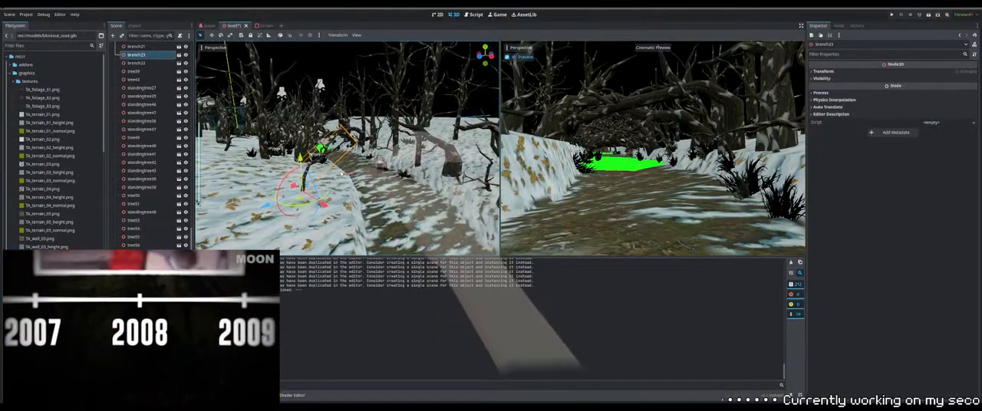
scroll(345, 208, "up", 2)
Reselect the copied branch, turn it about its vertical axis and fine-tune its height in the snow
left_click(389, 166)
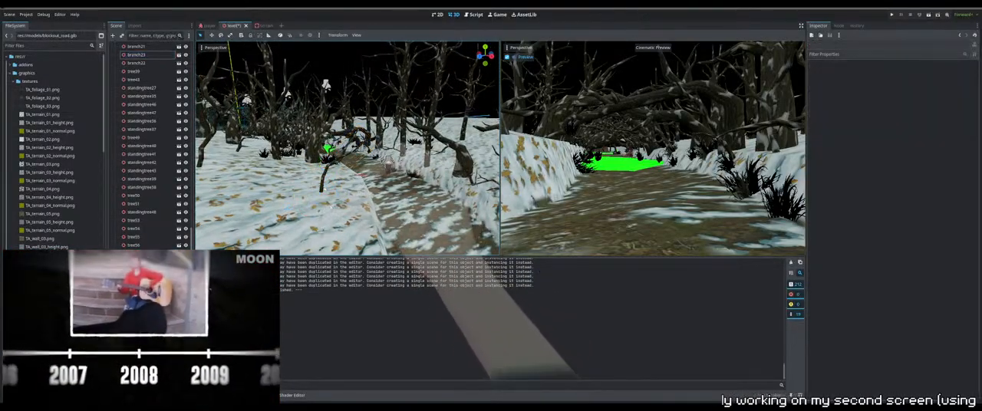
left_click(389, 167)
left_click(323, 182)
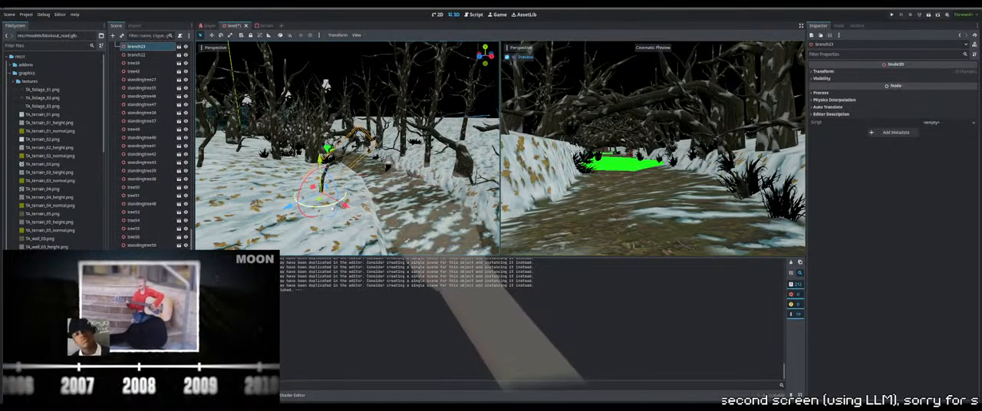
left_click_drag(327, 207, 341, 203)
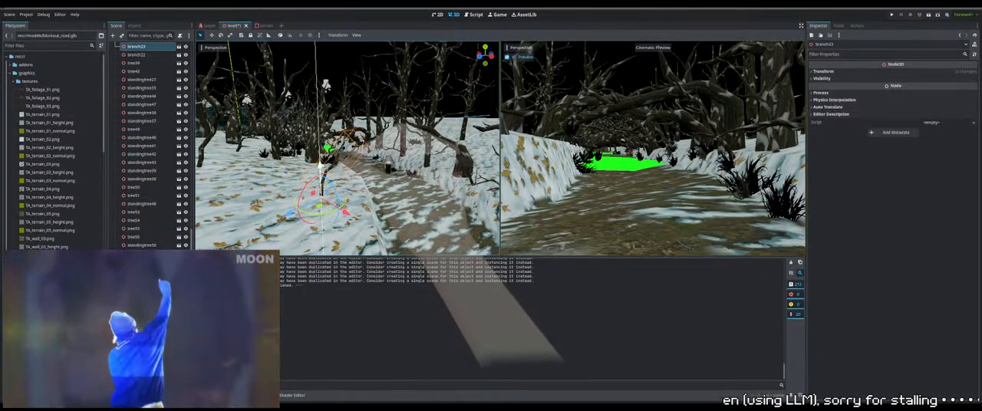
left_click_drag(320, 162, 320, 162)
middle_click_drag(349, 148, 372, 179)
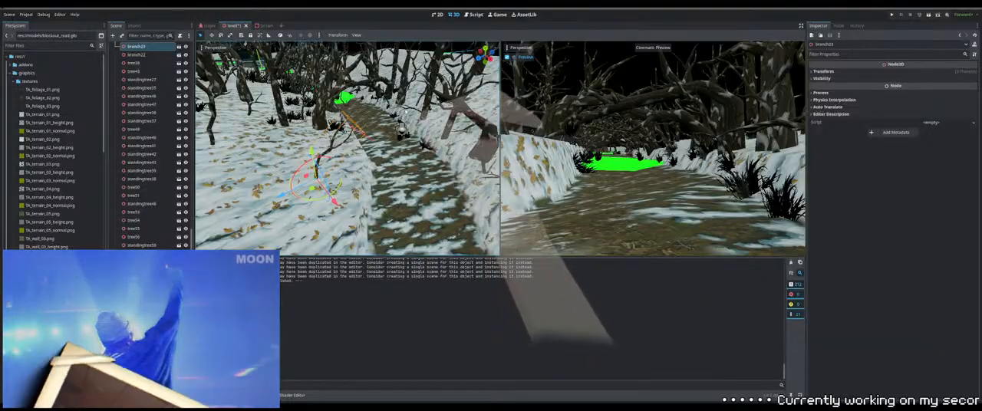
Duplicate the standing branch across the path and move the copy to the opposite snow bank
left_click(371, 178)
middle_click_drag(390, 113, 357, 104)
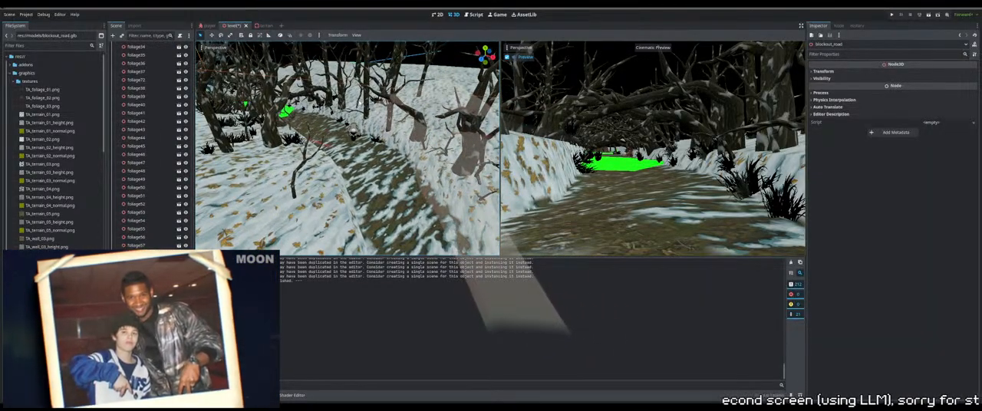
left_click(357, 103)
middle_click_drag(357, 103, 338, 121)
scroll(338, 121, "down", 2)
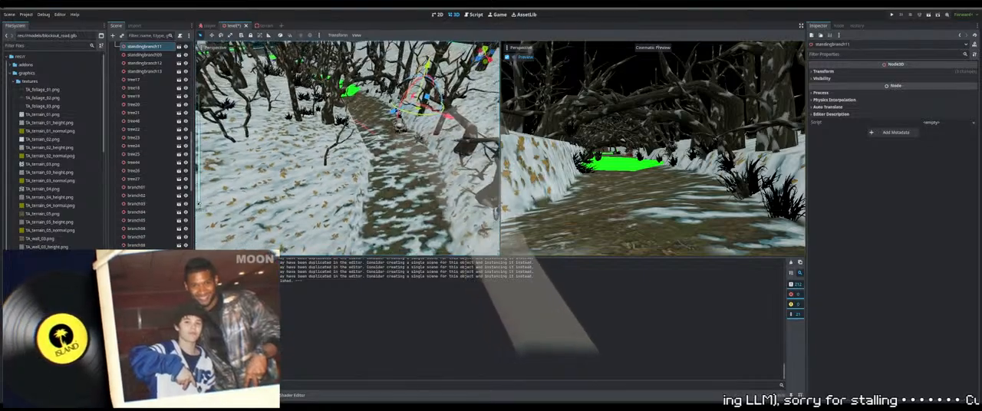
key("ctrl+d")
left_click_drag(389, 117, 322, 222)
middle_click_drag(322, 222, 343, 184)
Shift the copied standing branch farther from the path and adjust its height to the snow surface
scroll(342, 184, "down", 3)
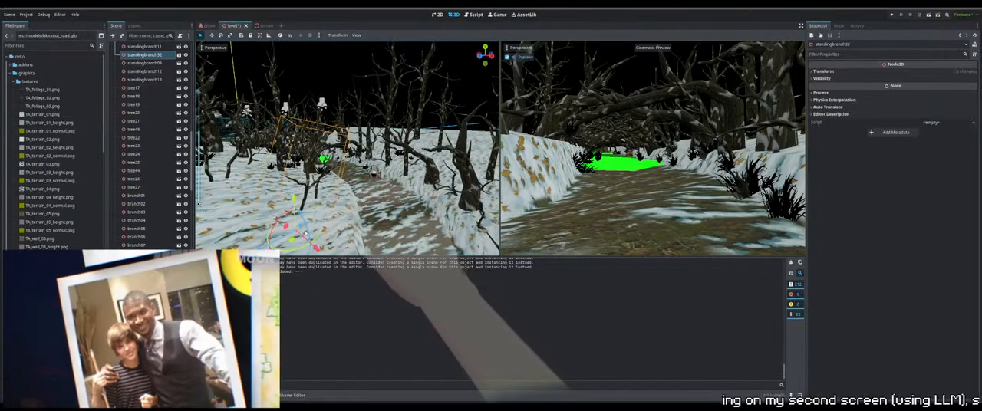
left_click_drag(296, 234, 263, 229)
left_click_drag(267, 189, 263, 144)
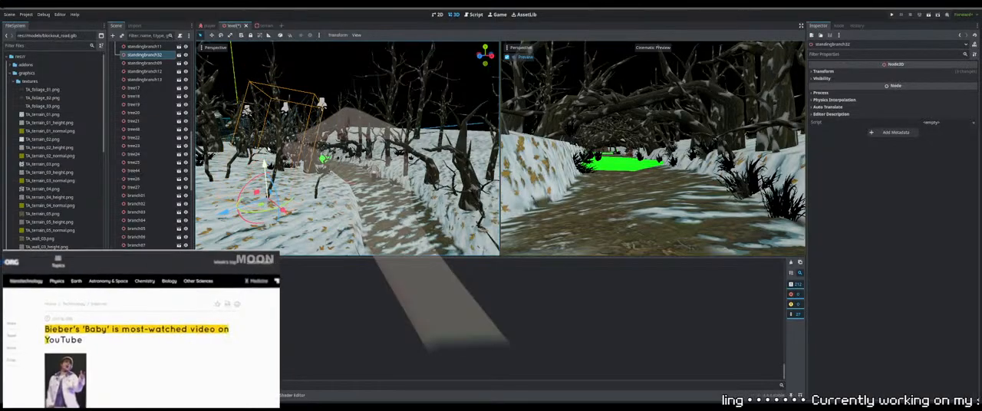
middle_click_drag(347, 94, 339, 126)
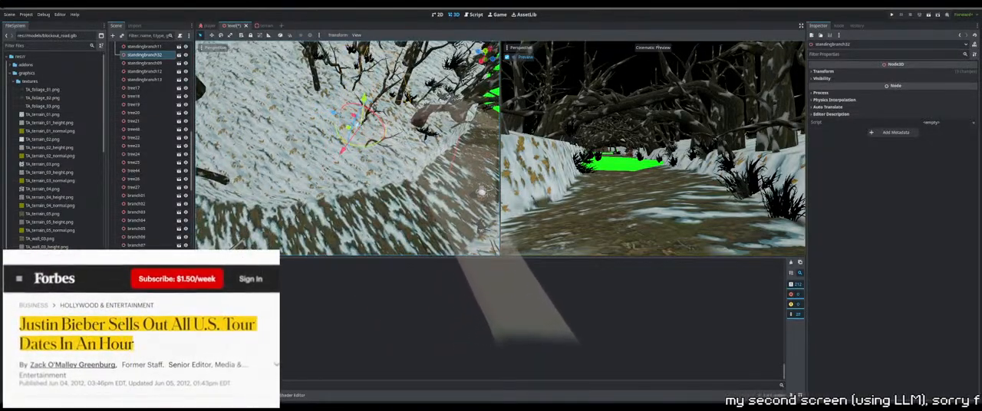
left_click_drag(364, 105, 364, 99)
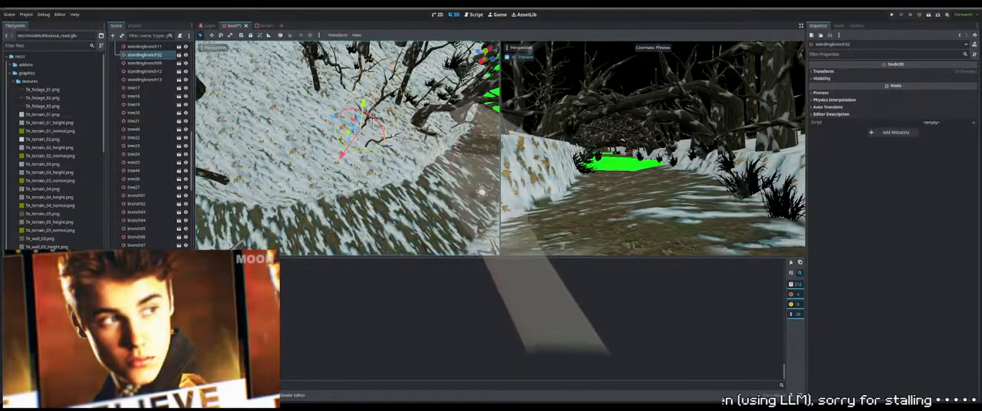
Duplicate the branch beside the path and move the copy onto the snow bank nearer the path's near end
middle_click_drag(364, 107, 388, 115)
left_click(349, 98)
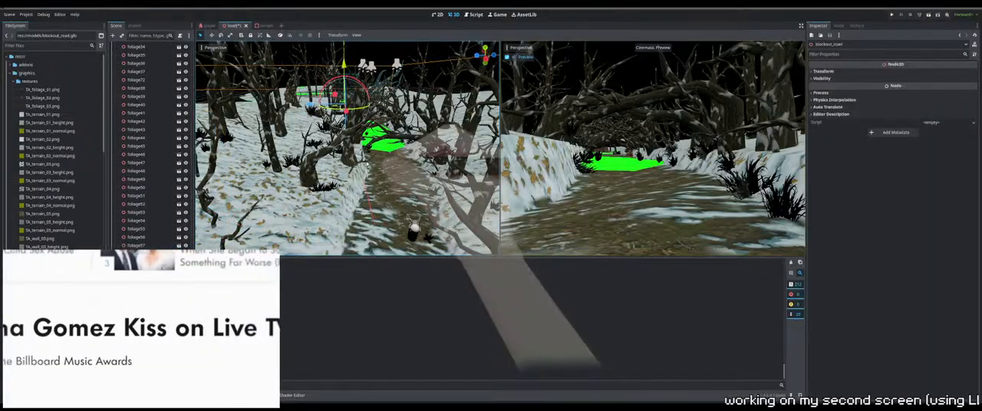
left_click(342, 154)
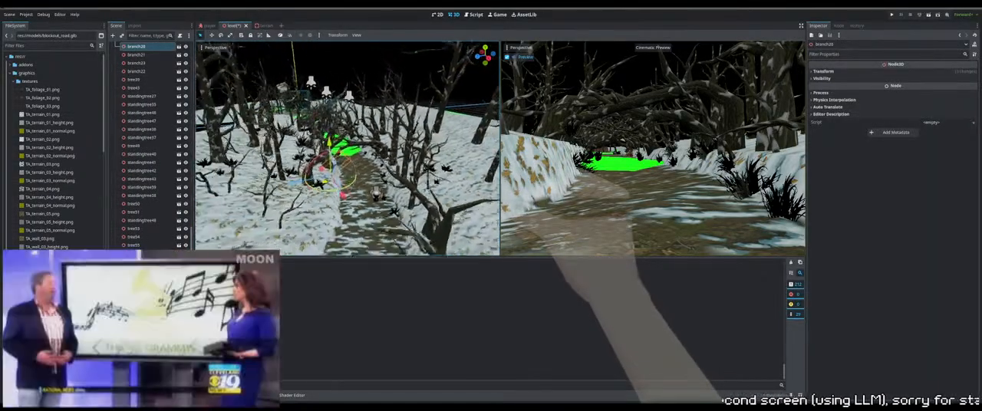
key("ctrl+d")
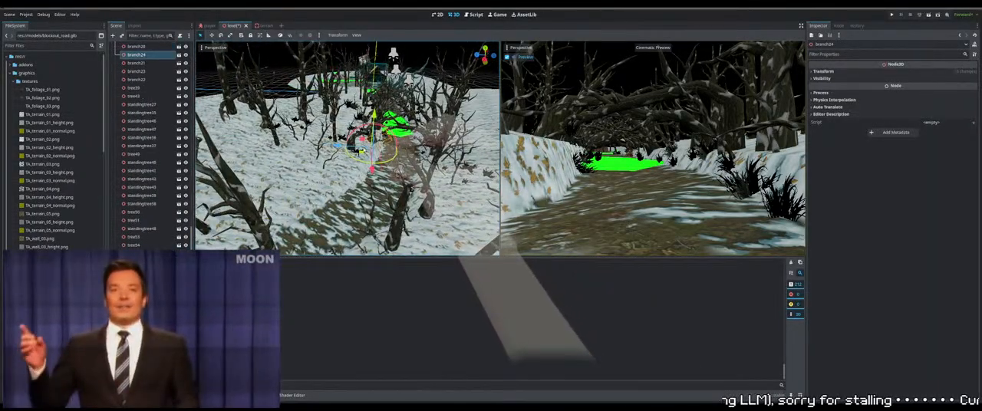
left_click_drag(360, 151, 277, 198)
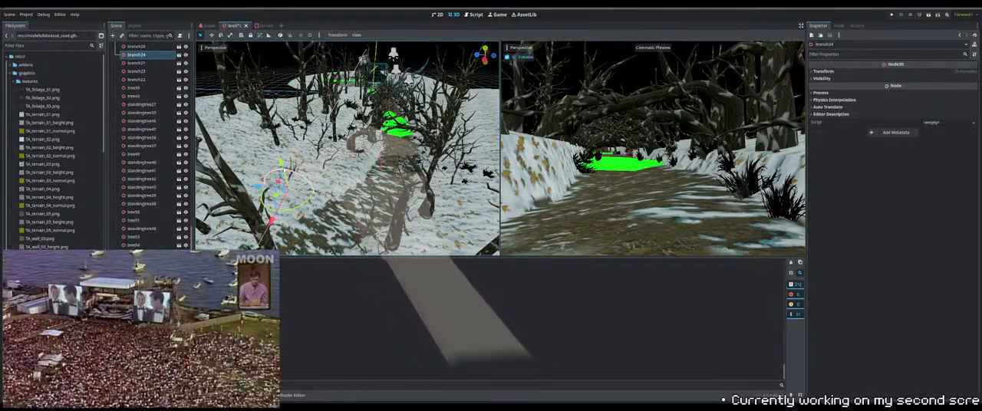
left_click_drag(280, 163, 279, 153)
right_click_drag(279, 154, 264, 139)
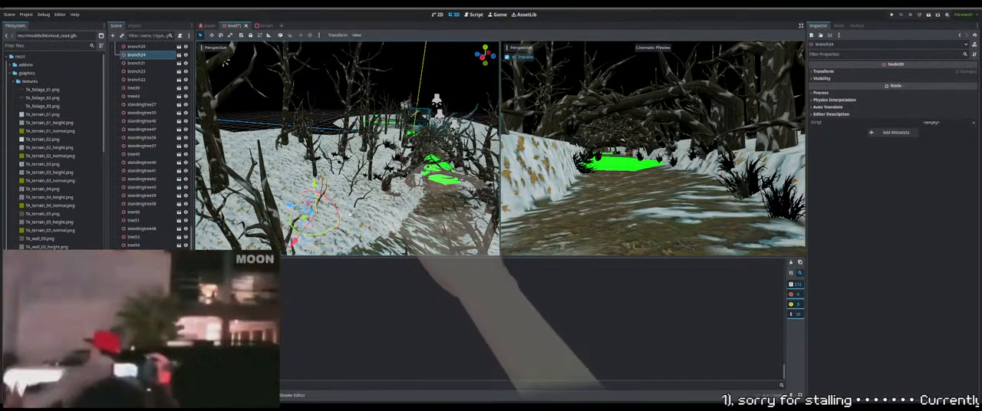
Turn the copied branch and adjust its height so its base sits in the snow bank
middle_click_drag(314, 184, 395, 185)
middle_click_drag(338, 195, 401, 187)
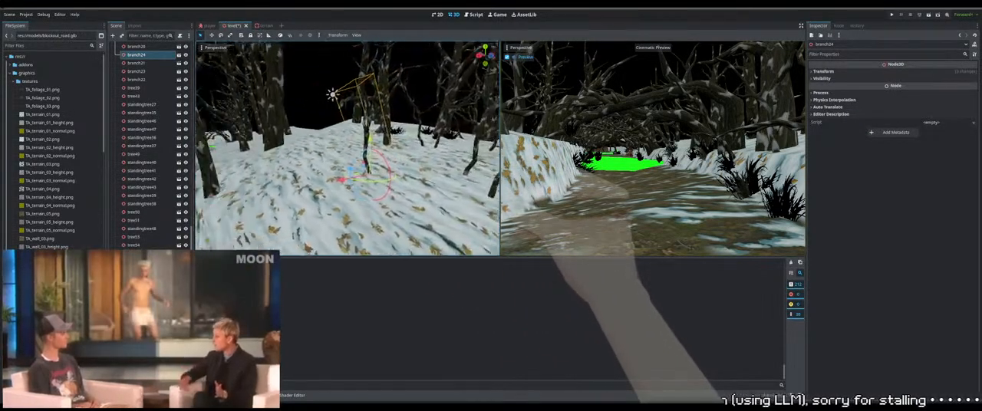
middle_click_drag(338, 165, 400, 162, "shift")
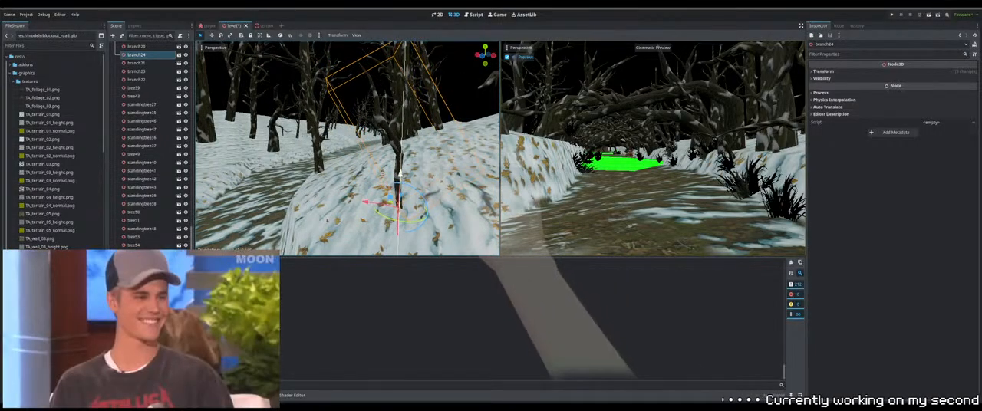
left_click_drag(400, 195, 399, 198)
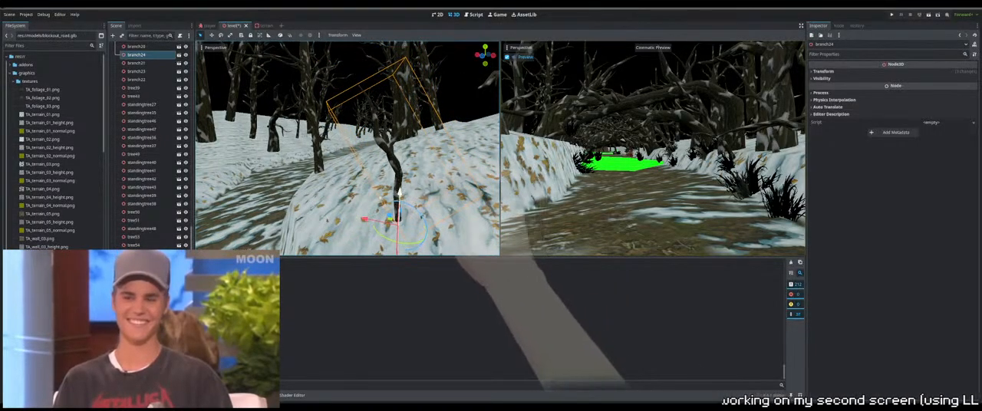
middle_click_drag(399, 198, 407, 190)
key("w")
right_click_drag(406, 189, 379, 244)
key("w")
key("s")
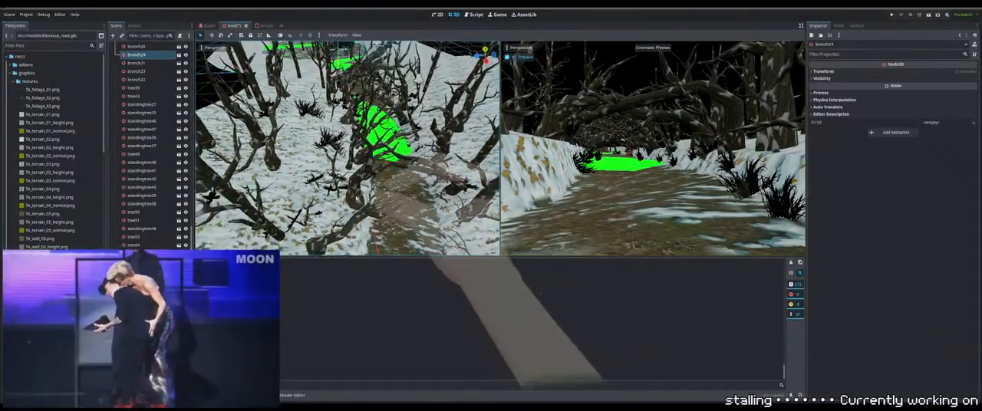
Duplicate a standing branch from the snowy slope and move the copy to the bank beside the bend in the path
left_click(342, 64)
left_click(322, 184)
right_click_drag(322, 184, 247, 187)
middle_click_drag(351, 232, 380, 237)
key("ctrl+d")
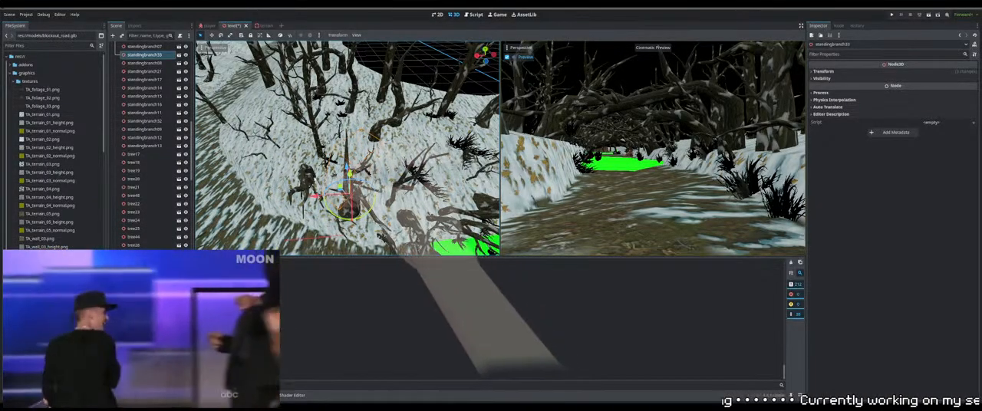
middle_click_drag(310, 181, 374, 199)
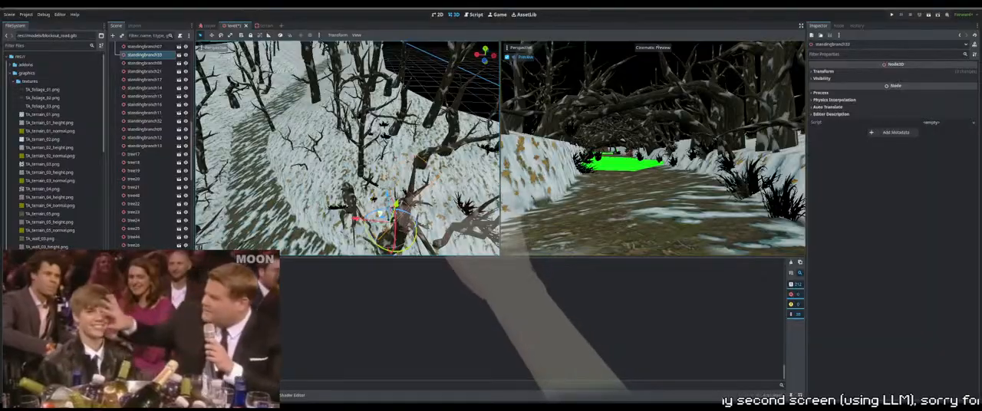
left_click_drag(380, 215, 290, 116)
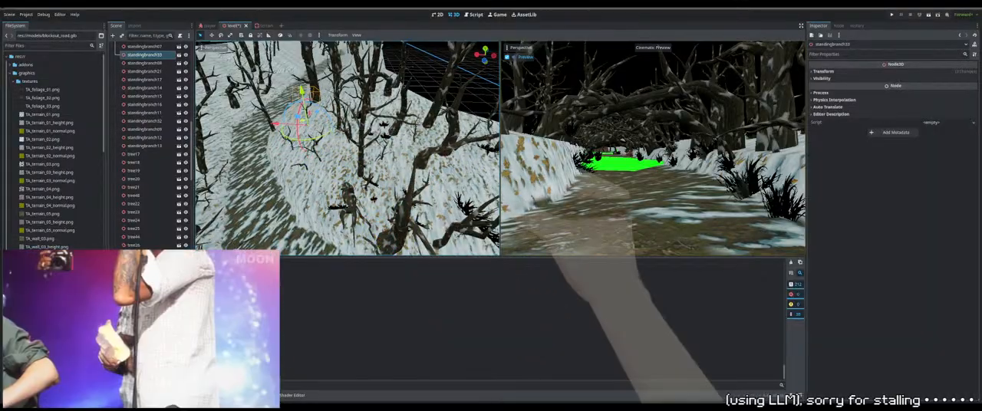
middle_click_drag(290, 117, 301, 75)
left_click_drag(268, 194, 324, 184)
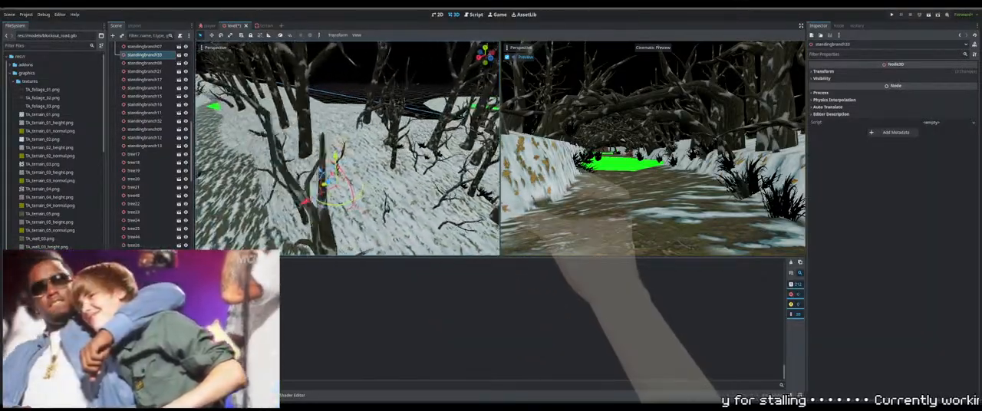
Adjust the height and rotation of the copied standing branch to fit the slope next to the large tree
right_click_drag(368, 171, 316, 164)
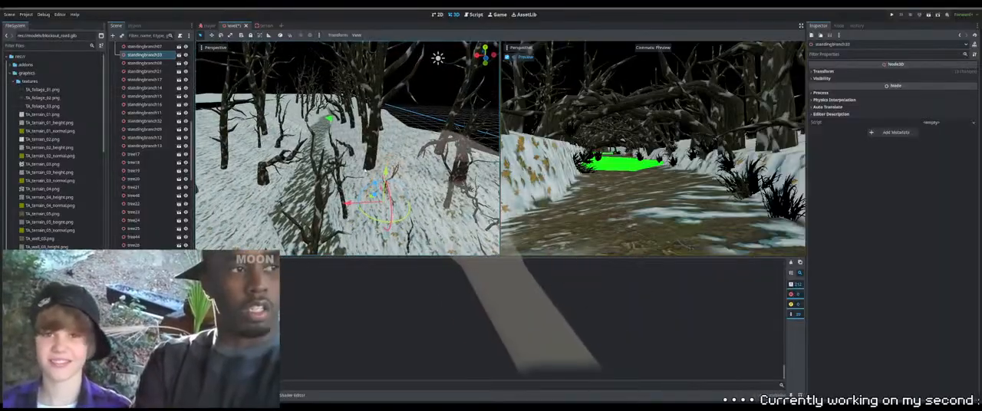
left_click_drag(385, 171, 386, 158)
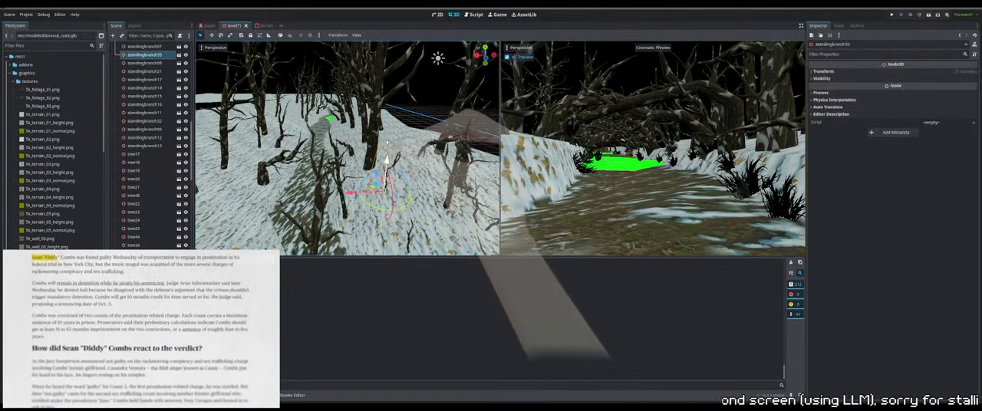
middle_click_drag(387, 159, 401, 191)
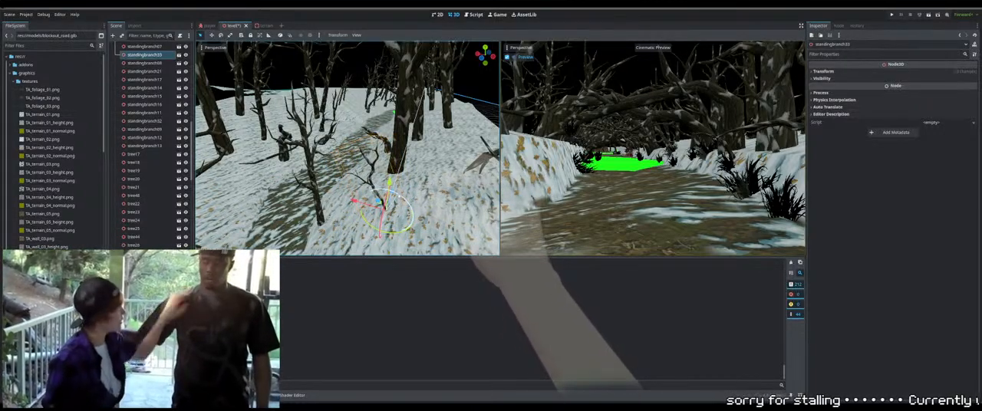
right_click_drag(402, 200, 435, 164)
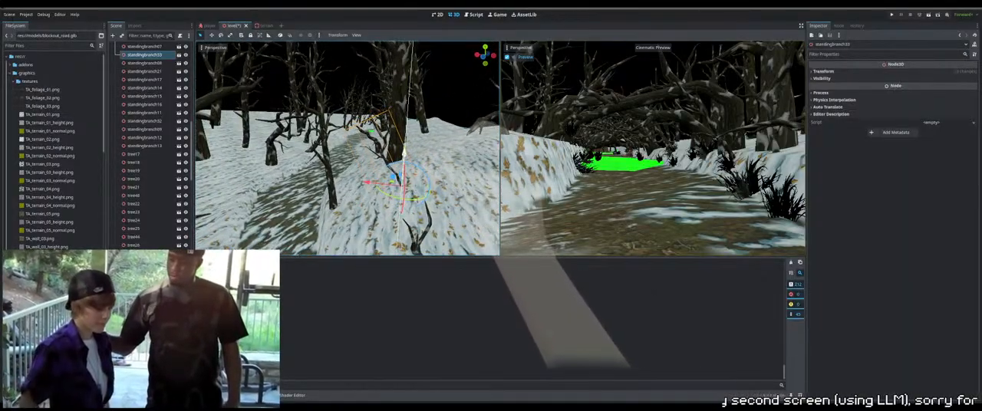
left_click_drag(404, 155, 404, 158)
middle_click_drag(404, 158, 408, 184)
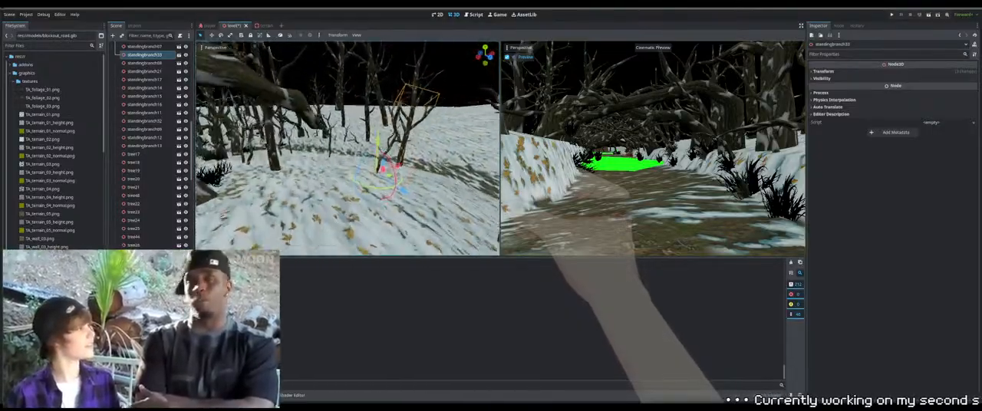
middle_click_drag(386, 148, 391, 127)
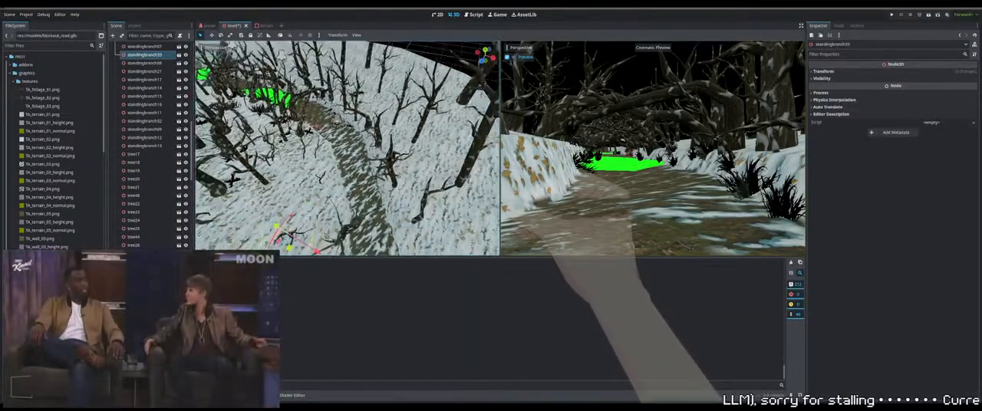
Duplicate the fitted standing branch and move the copy across the path, onto the snow behind the trees
key("ctrl+d")
left_click_drag(282, 206, 421, 149)
middle_click_drag(421, 149, 451, 129)
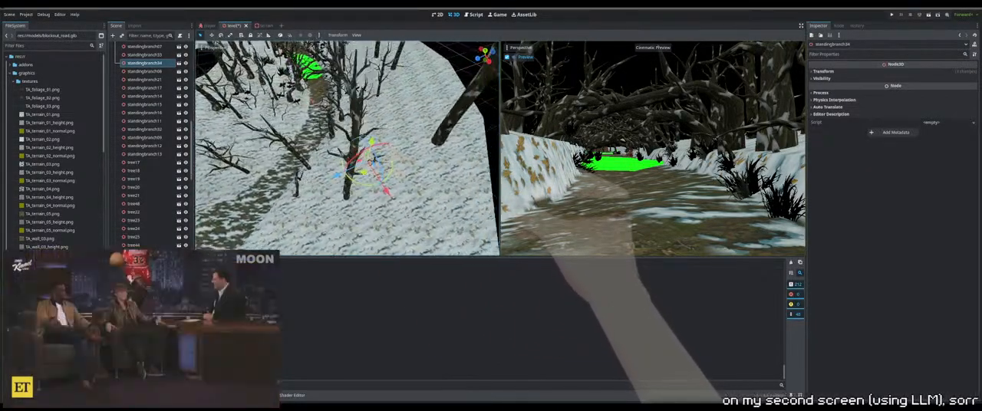
middle_click_drag(342, 77, 336, 76)
left_click_drag(348, 167, 332, 140)
left_click_drag(320, 167, 332, 188)
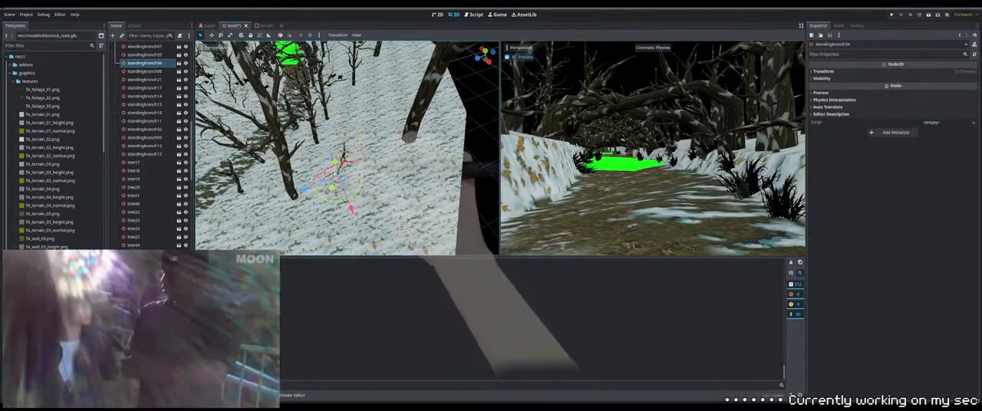
middle_click_drag(332, 189, 387, 142)
middle_click_drag(346, 170, 354, 196)
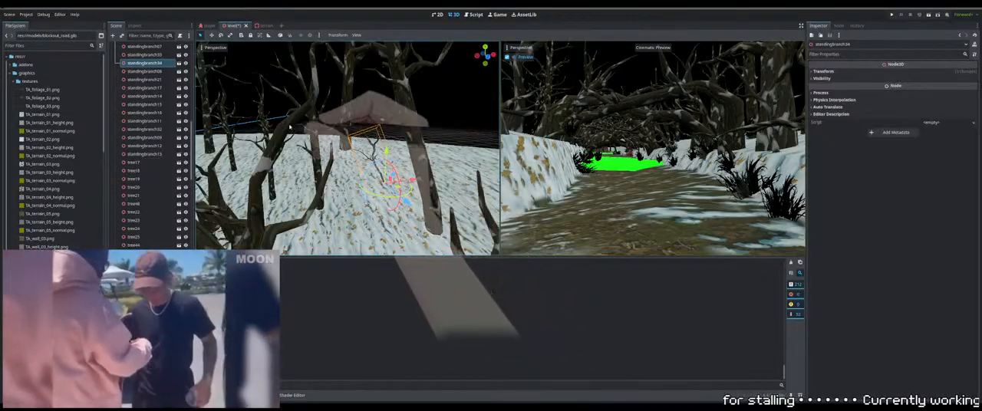
Rotate the new standing branch copy and fine-tune its height so its base is set in the snow
left_click(230, 36)
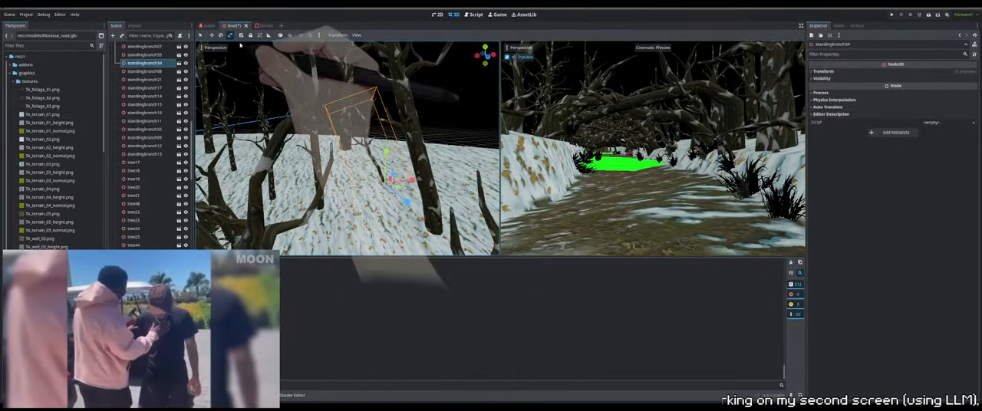
left_click(201, 35)
left_click_drag(392, 176, 394, 176)
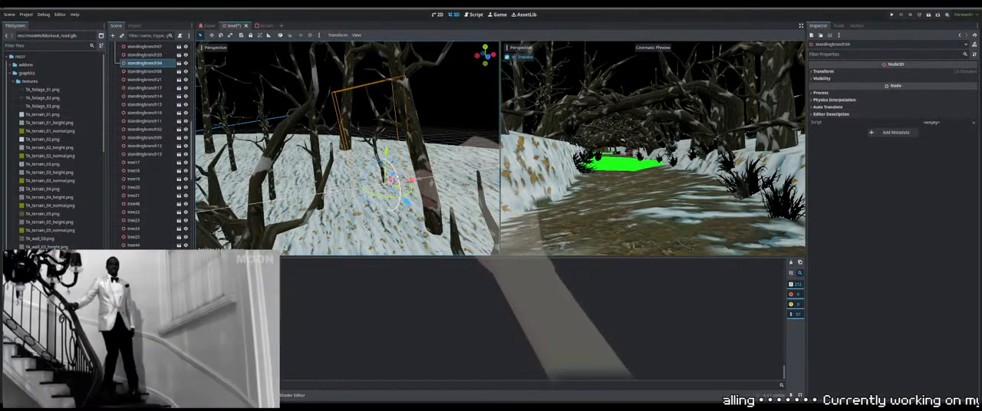
left_click_drag(394, 179, 400, 181)
middle_click_drag(401, 181, 411, 202)
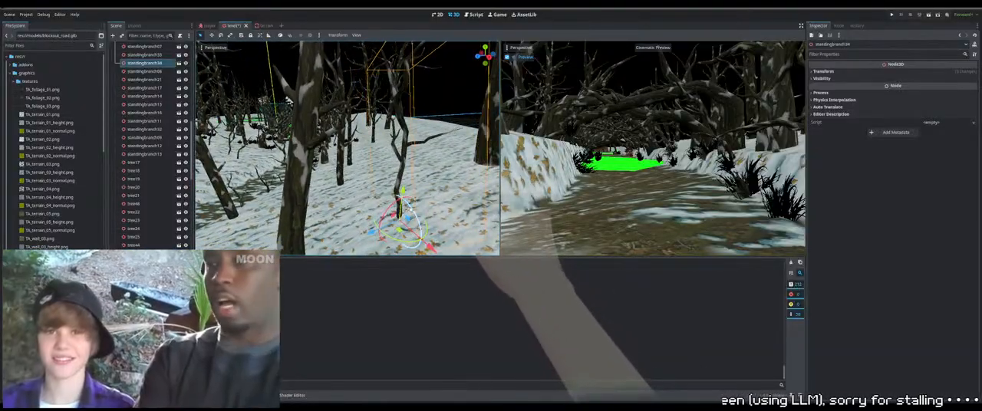
left_click_drag(402, 182, 403, 192)
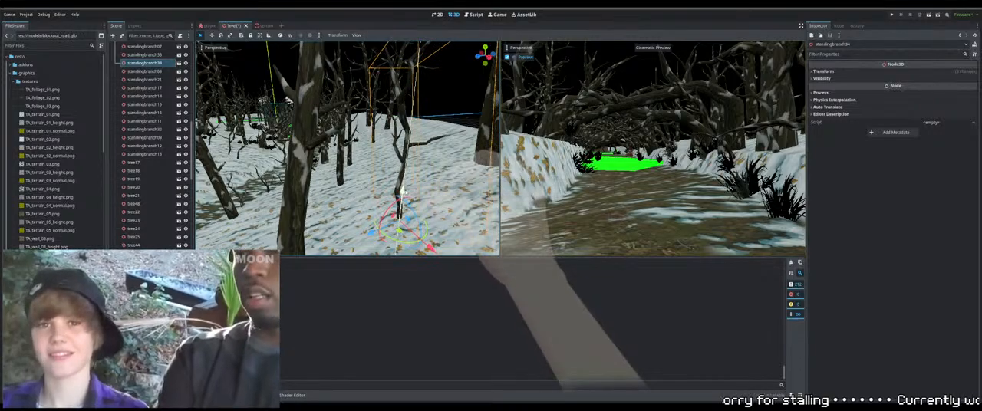
right_click_drag(405, 190, 331, 193)
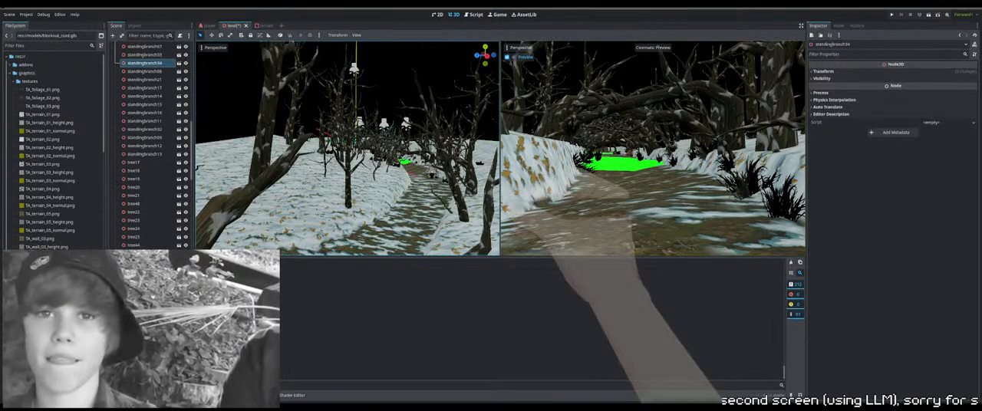
Duplicate the standing branch beside the path and move the copy onto the open snow farther along the bank
right_click_drag(431, 198, 397, 163)
left_click(448, 201)
left_click(449, 200)
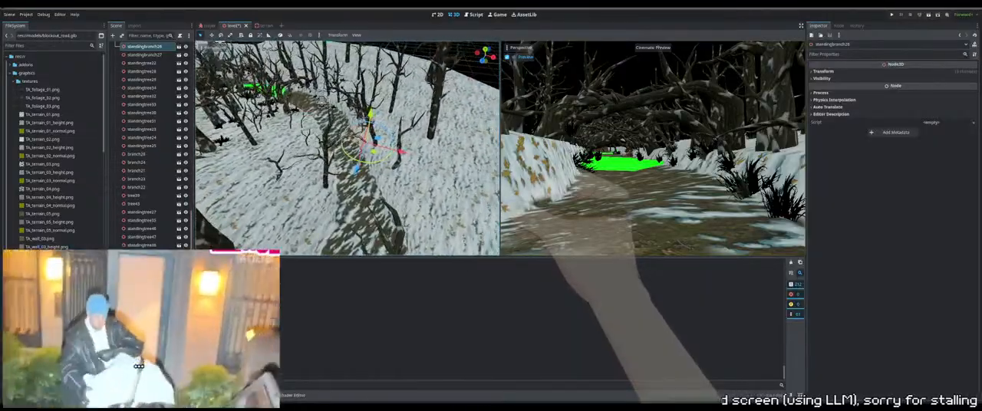
key("ctrl+d")
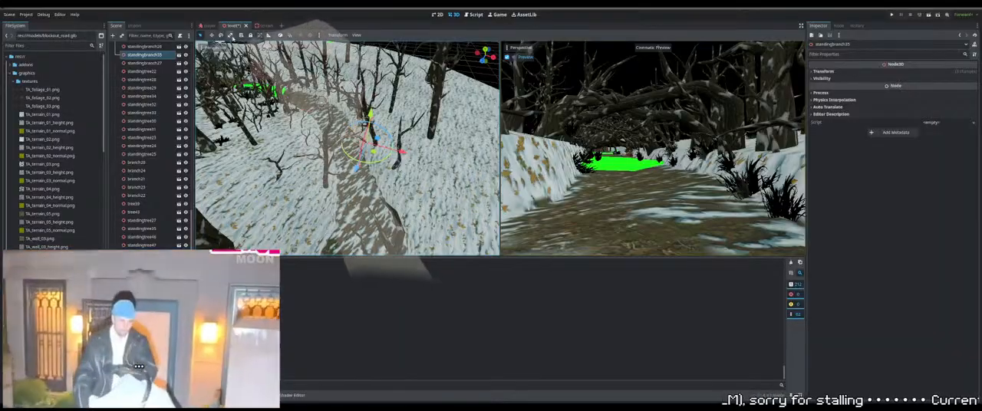
left_click(232, 37)
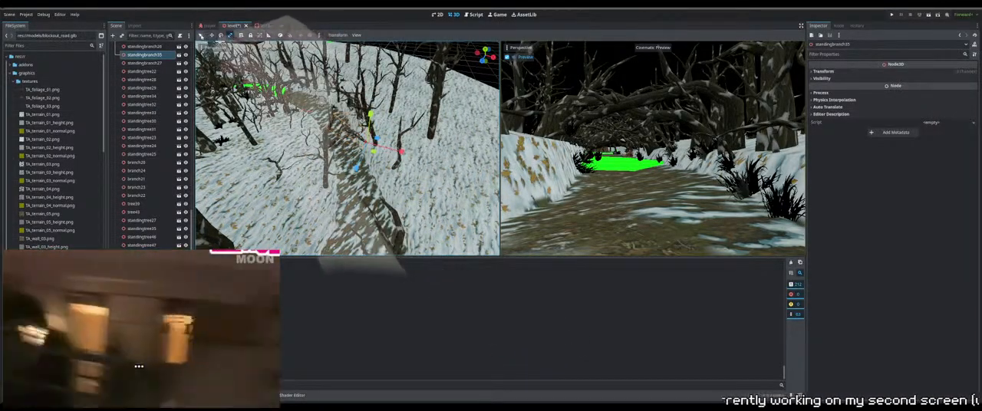
left_click(202, 37)
left_click_drag(375, 152, 446, 223)
middle_click_drag(446, 223, 421, 214)
left_click_drag(395, 212, 375, 188)
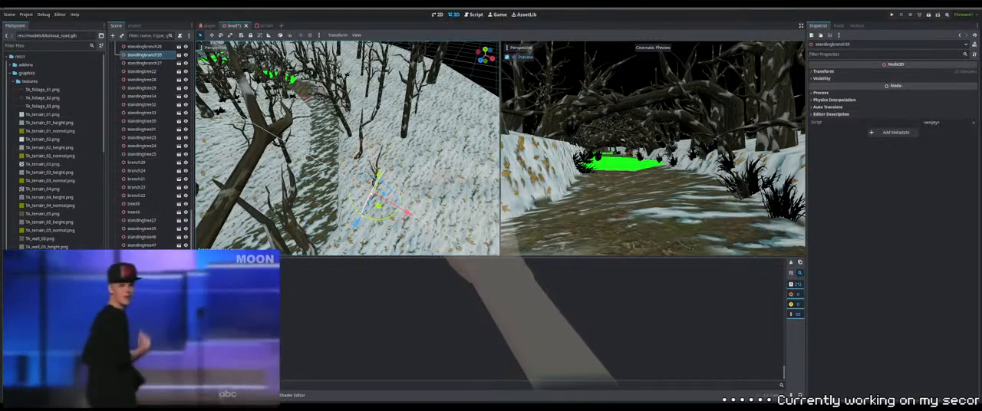
Fine-tune the duplicated branch's rotation and position on the open snow slope
middle_click_drag(371, 191, 396, 186)
left_click_drag(396, 170, 423, 135)
left_click_drag(424, 103, 431, 91)
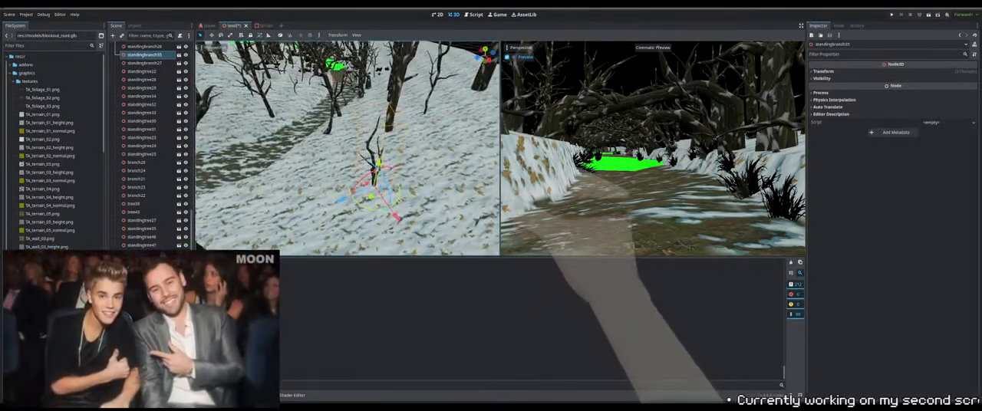
middle_click_drag(437, 92, 440, 107)
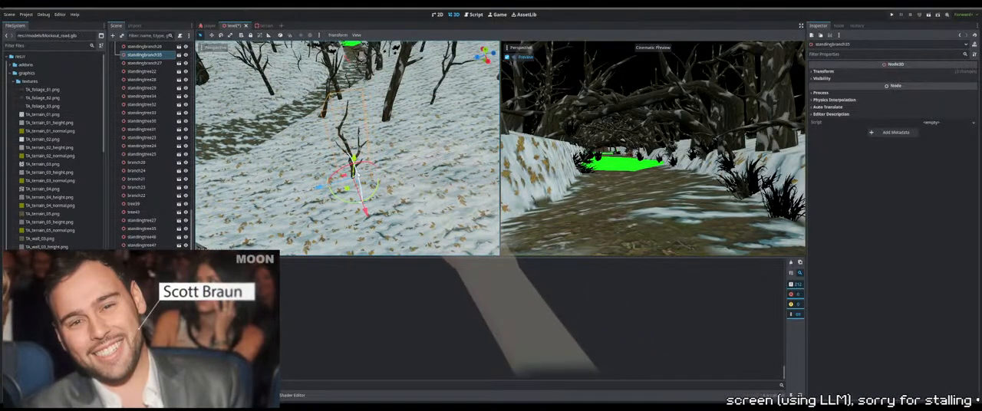
middle_click_drag(358, 176, 313, 143)
right_click_drag(313, 142, 337, 147)
Hide the full light and enable the world environment's depth fog
scroll(155, 136, "up", 5)
scroll(155, 136, "up", 5)
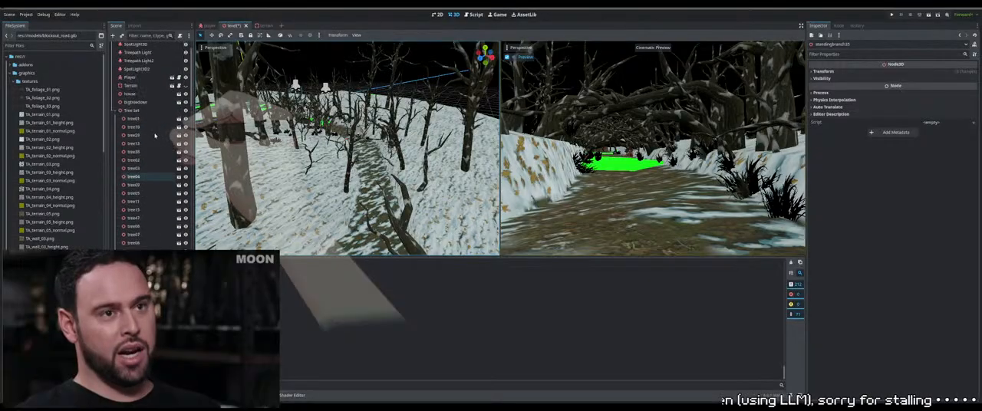
left_click(181, 54)
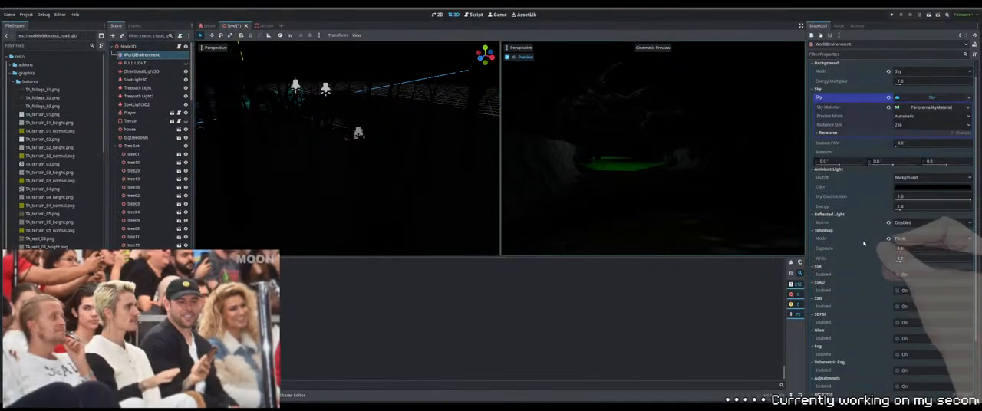
scroll(897, 281, "down", 3)
left_click(898, 282)
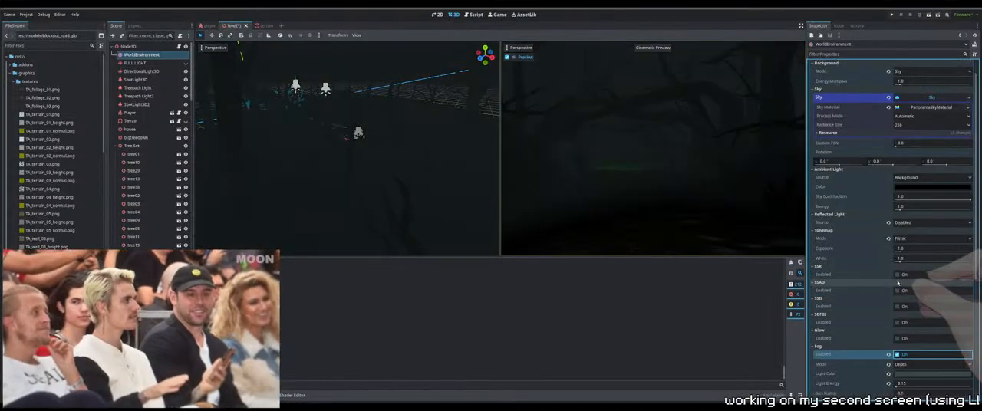
Test-run the level to check its foggy look, and restore the full light with fog disabled after stopping
key("F5")
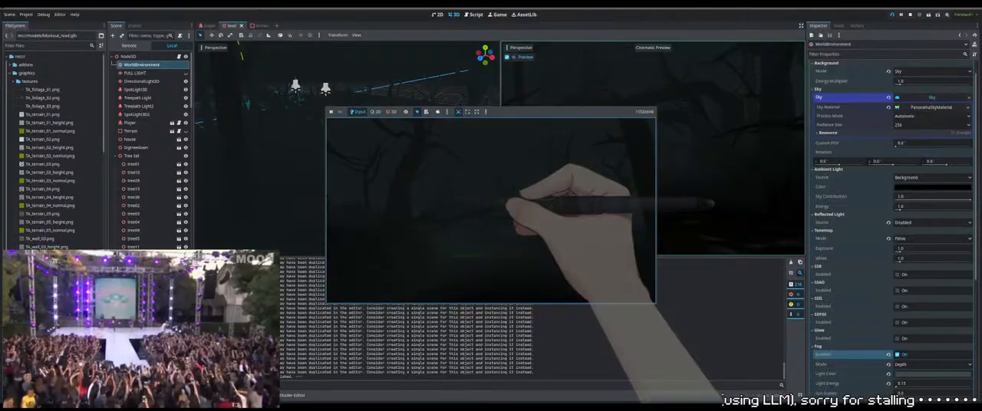
key("F8")
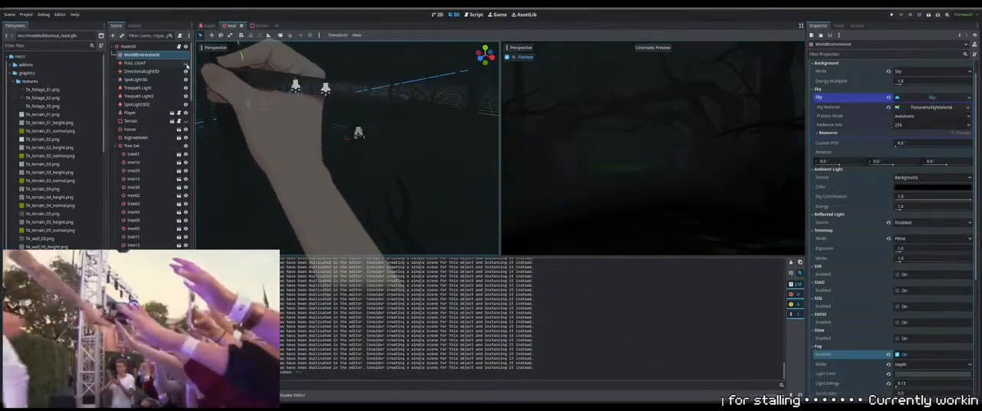
left_click(185, 63)
left_click(897, 354)
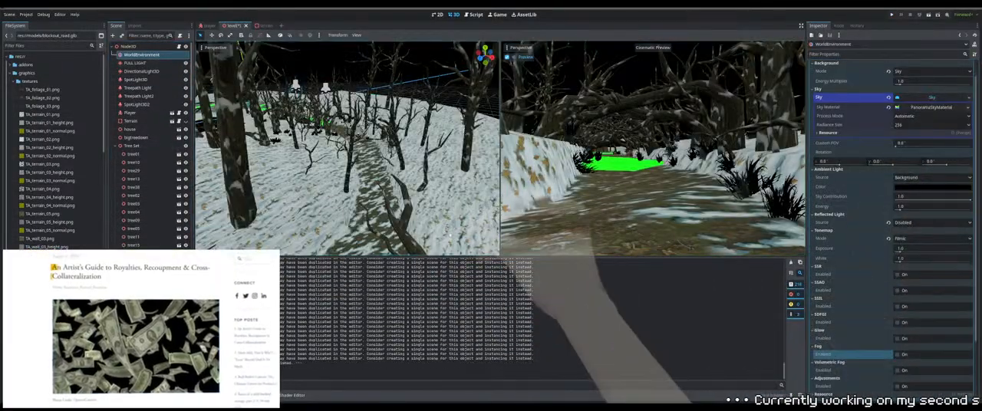
Duplicate a standing branch beside the path and move the copy onto the open snow along the near bank
mouse_move(347, 146)
right_mouse_down()
mouse_move(355, 188)
mouse_move(338, 157)
mouse_move(342, 188)
mouse_move(328, 145)
mouse_move(345, 127)
mouse_move(349, 170)
mouse_move(381, 135)
mouse_move(338, 139)
mouse_move(344, 146)
right_mouse_up()
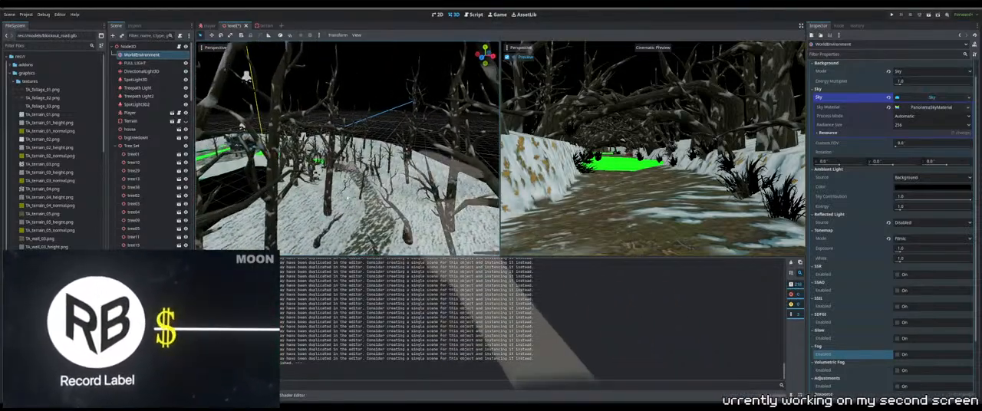
left_click(344, 186)
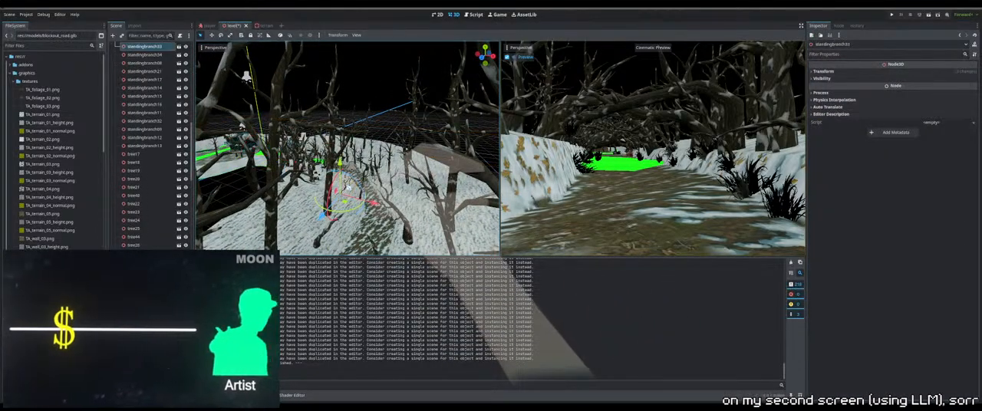
left_click(342, 192)
right_click_drag(342, 192, 301, 216)
right_click_drag(342, 192, 367, 212)
left_click_drag(384, 157, 169, 133)
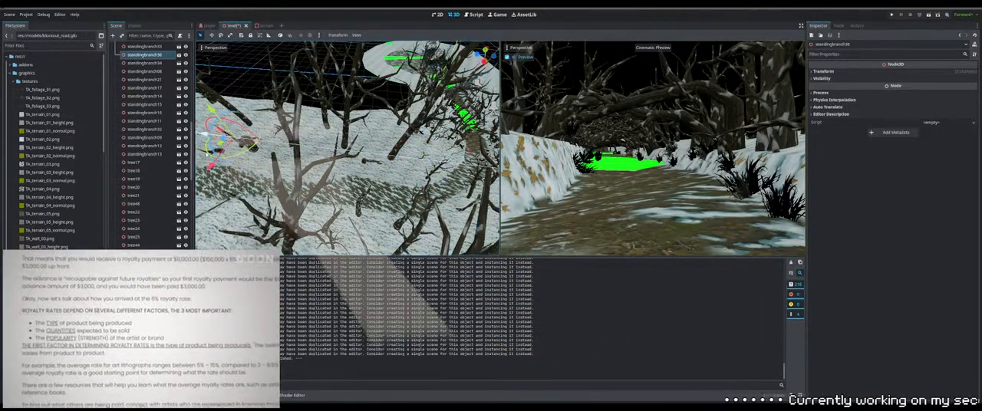
right_click_drag(322, 153, 439, 132)
middle_click_drag(345, 153, 406, 155)
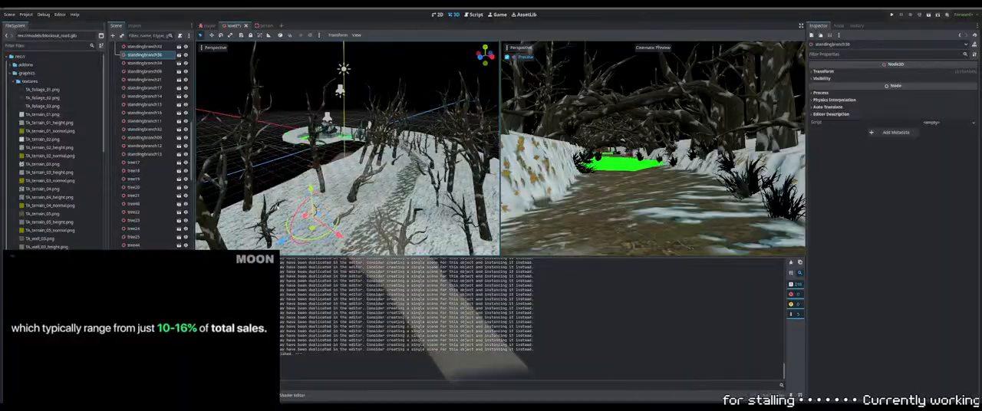
left_click_drag(337, 233, 351, 242)
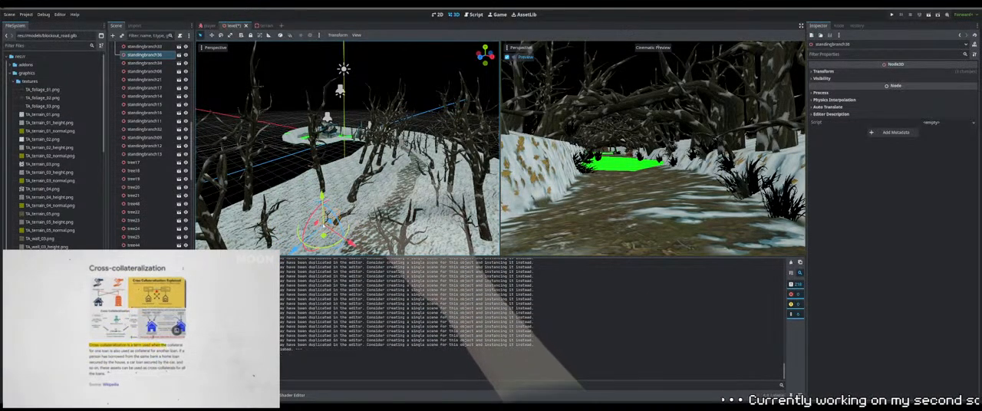
key("Delete")
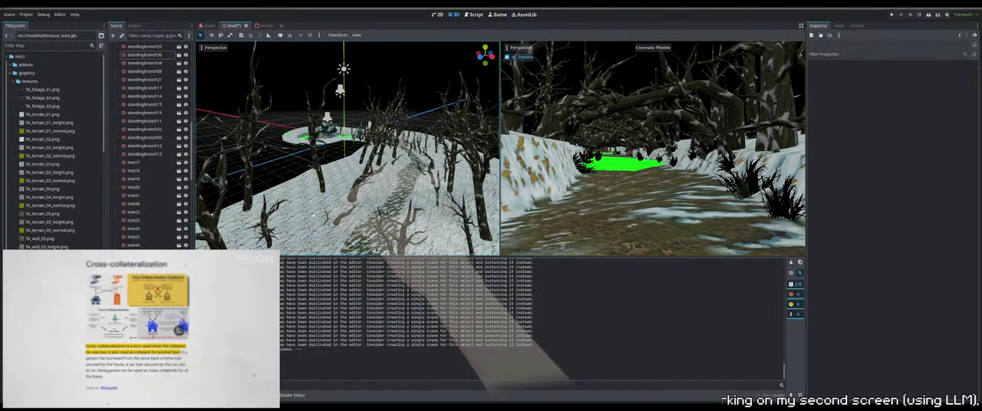
left_click(328, 217)
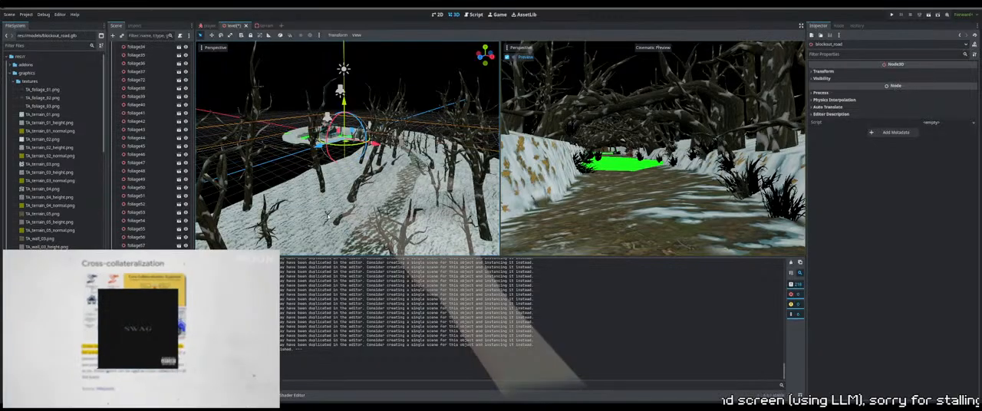
key("ctrl+z")
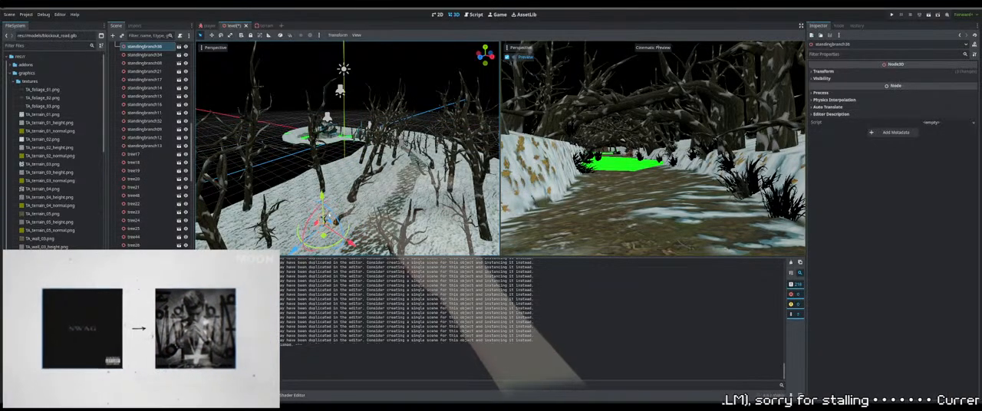
Raise the duplicated standing branch so that more of it stands above the snow surface
right_click_drag(338, 212, 247, 195)
key("w")
key("d")
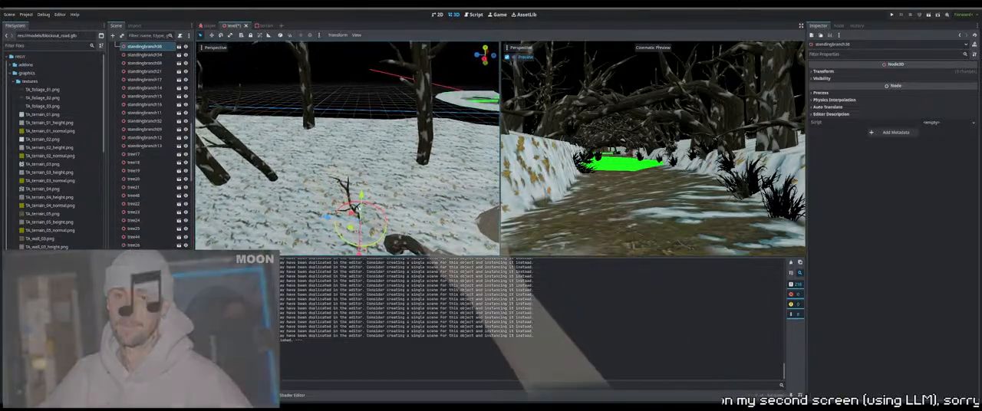
left_click_drag(362, 196, 362, 191)
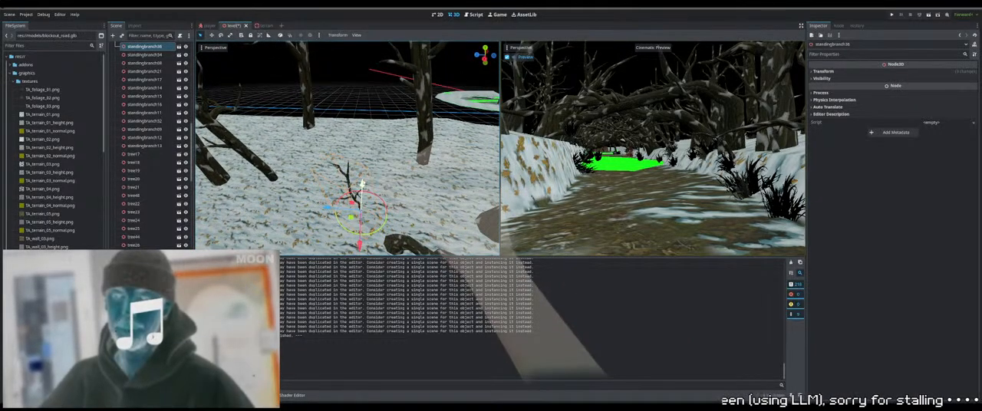
right_click_drag(364, 182, 427, 173)
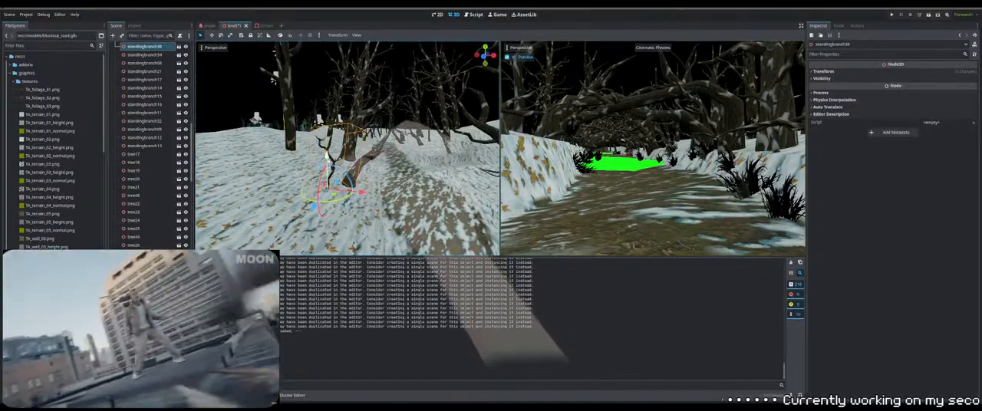
Scale up the raised standing branch uniformly and check its fit on the slope
left_click(230, 36)
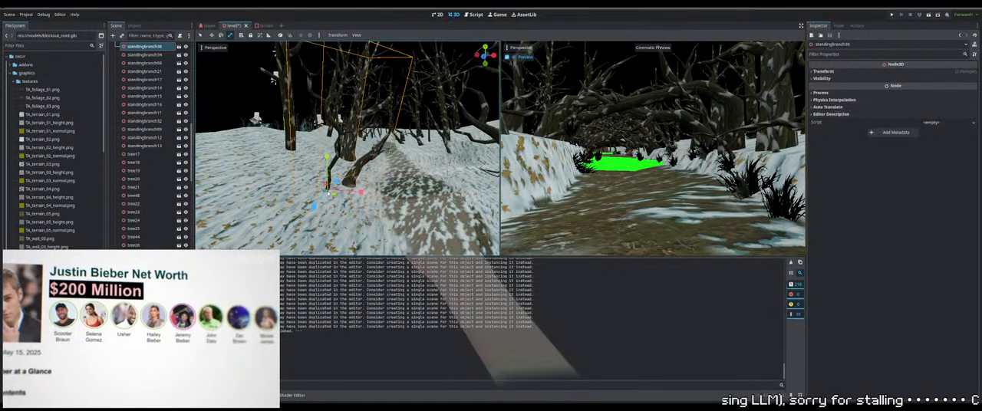
left_click_drag(328, 193, 329, 192)
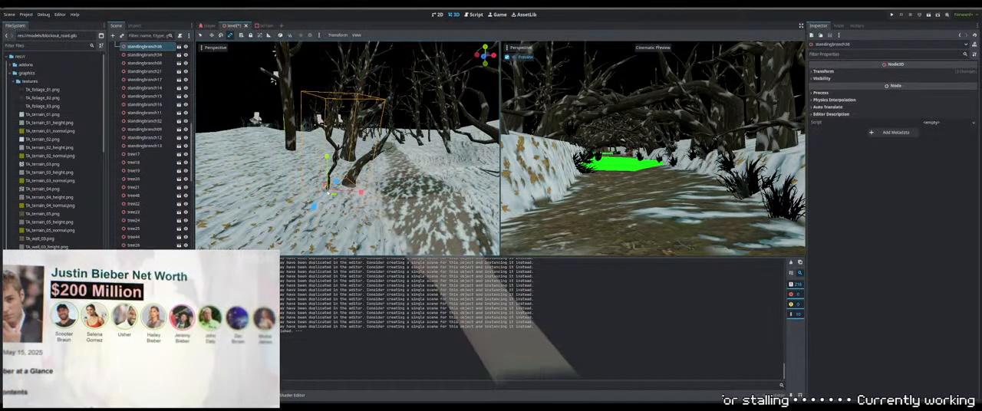
left_click(201, 36)
middle_click_drag(379, 156, 333, 174)
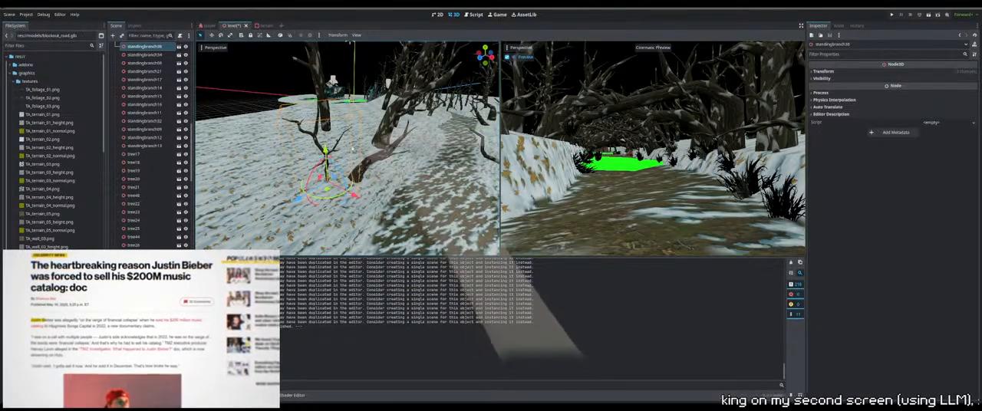
right_click_drag(333, 173, 333, 174)
Duplicate the enlarged standing branch and move the copy across the path onto the bare snow slope
key("s")
key("s")
key("ctrl+d")
left_click_drag(336, 132, 428, 135)
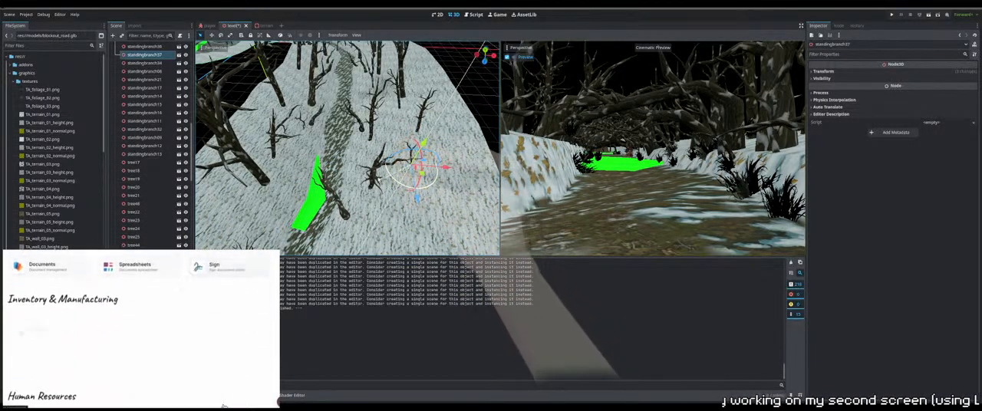
middle_click_drag(347, 154, 326, 132)
middle_click_drag(418, 181, 405, 192)
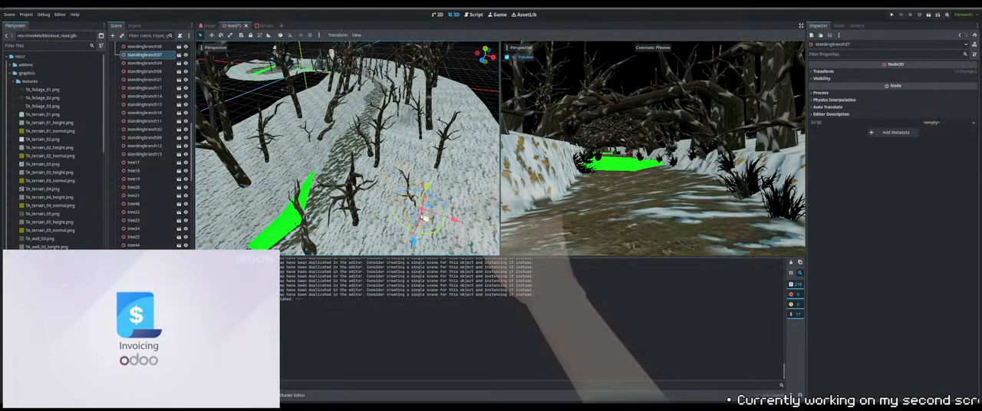
Rotate the new branch copy more upright and lower it so its base is set in the snow
left_click_drag(421, 210, 422, 203)
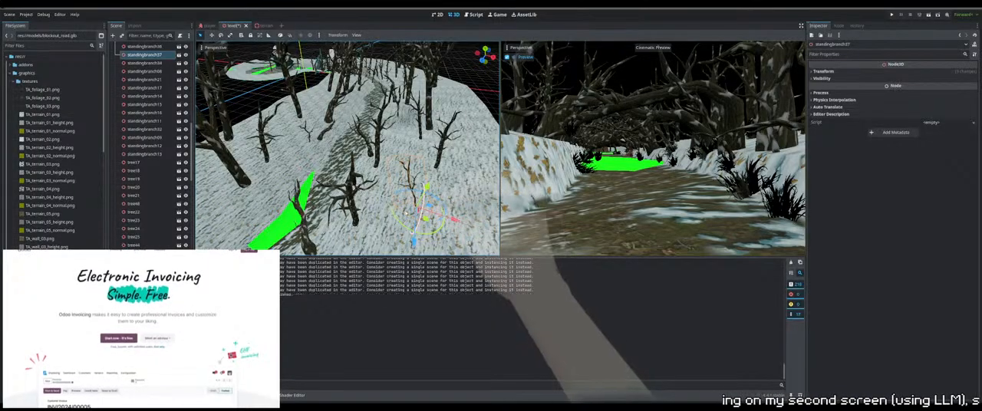
right_click_drag(422, 203, 500, 204)
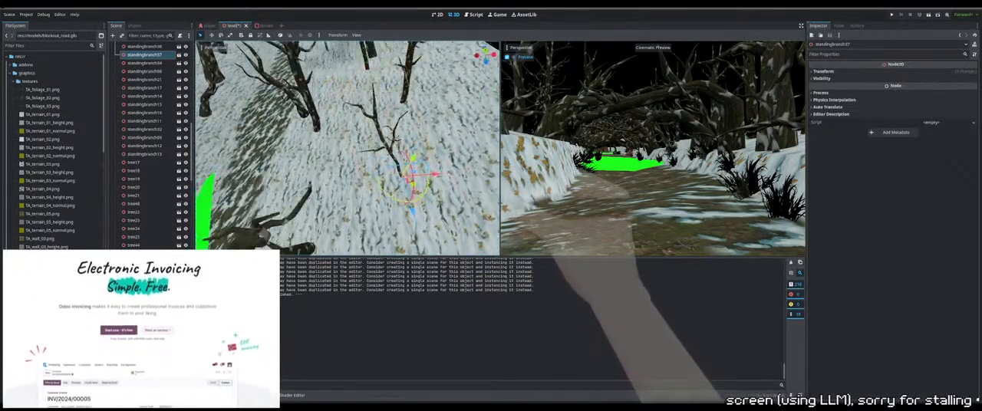
right_click_drag(418, 192, 393, 160)
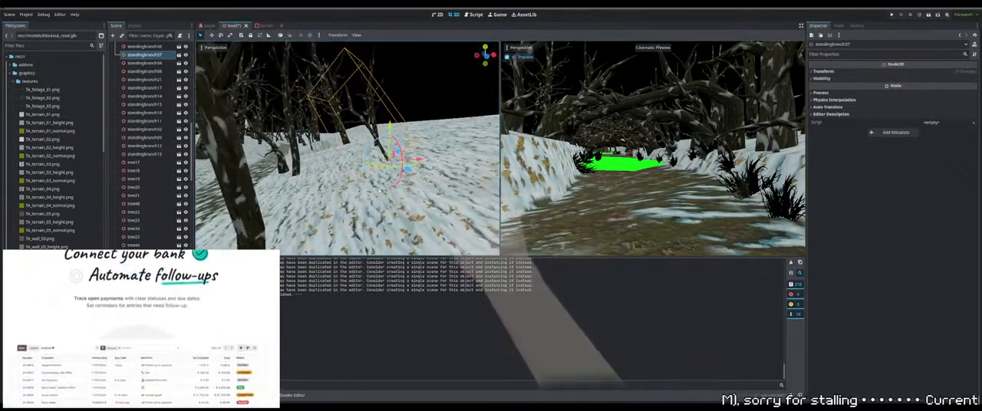
left_click_drag(395, 192, 375, 189)
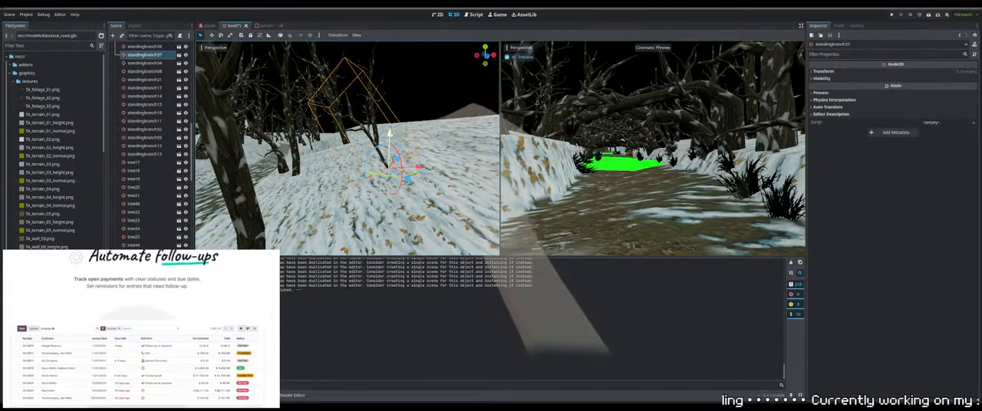
left_click_drag(390, 134, 389, 145)
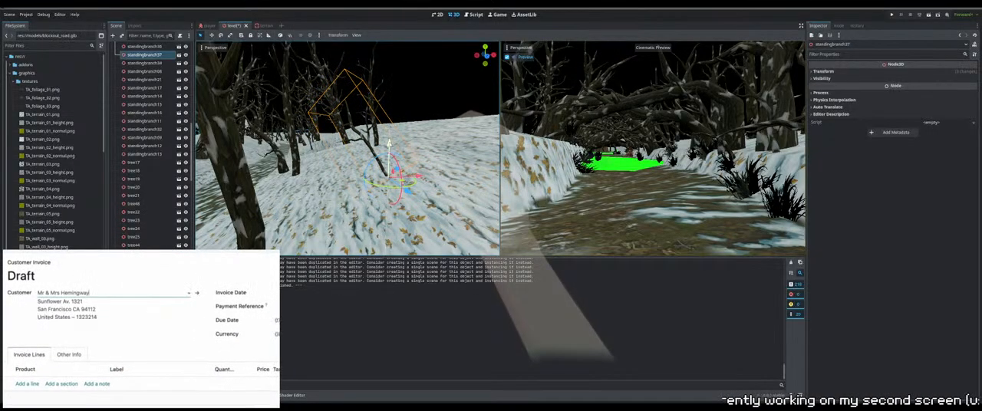
mouse_move(389, 146)
right_mouse_down()
mouse_move(303, 146)
mouse_move(456, 146)
mouse_move(395, 146)
right_mouse_up()
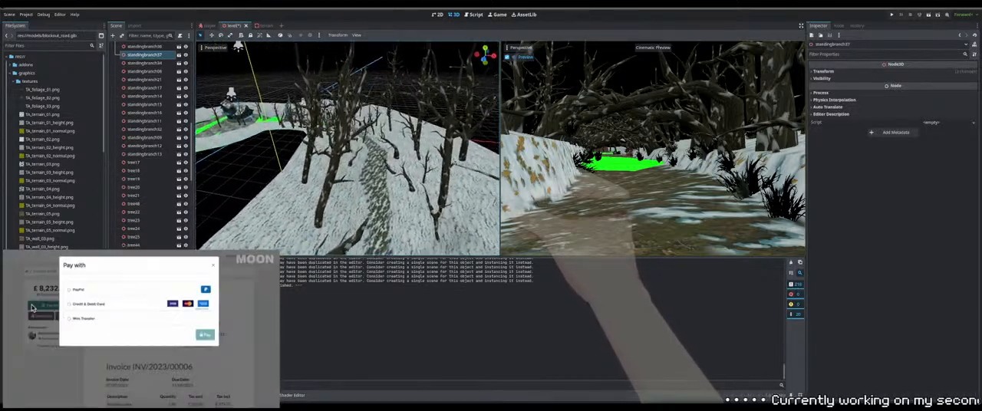
right_click_drag(349, 146, 354, 146)
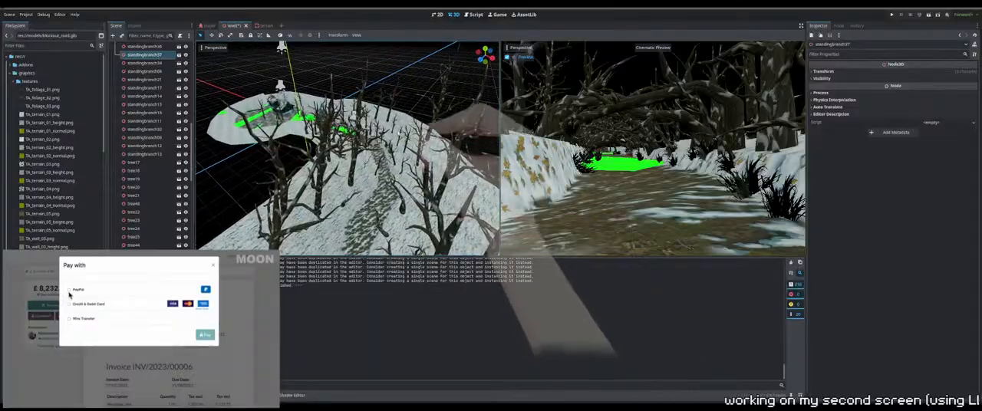
left_click(354, 154)
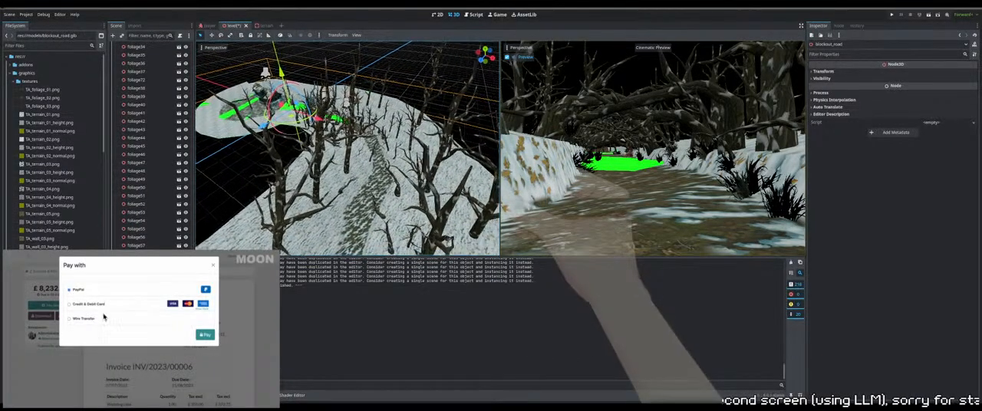
right_click_drag(355, 154, 350, 150)
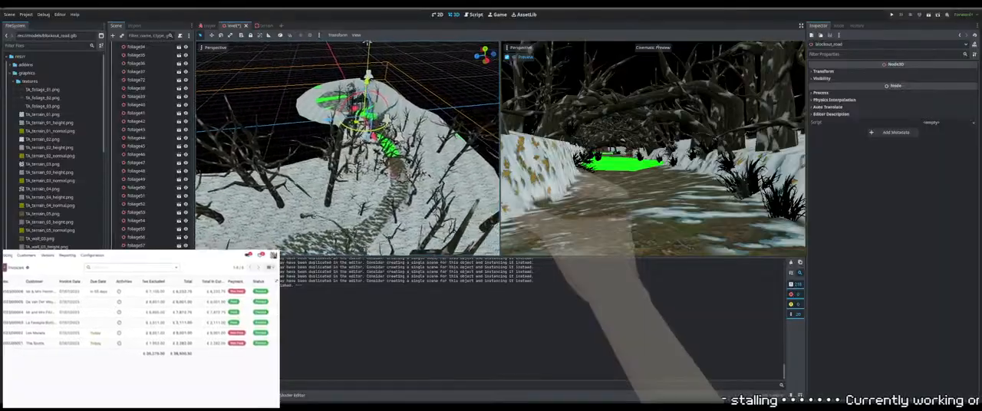
right_click_drag(350, 150, 353, 147)
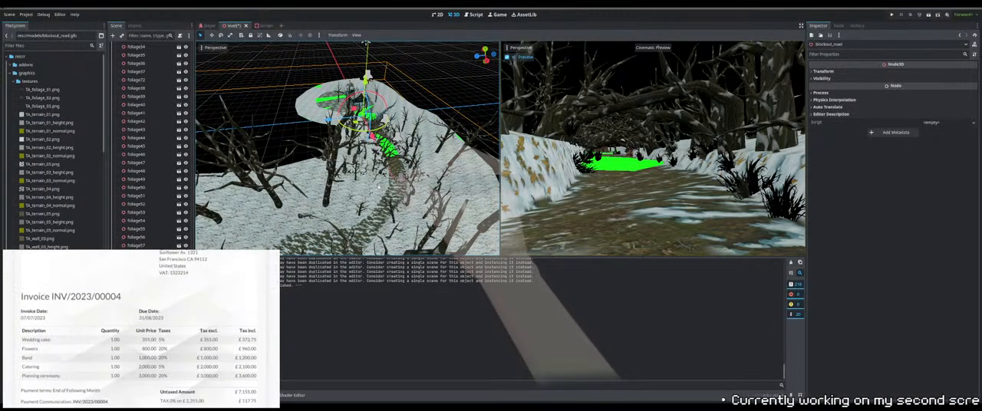
scroll(373, 198, "up", 2)
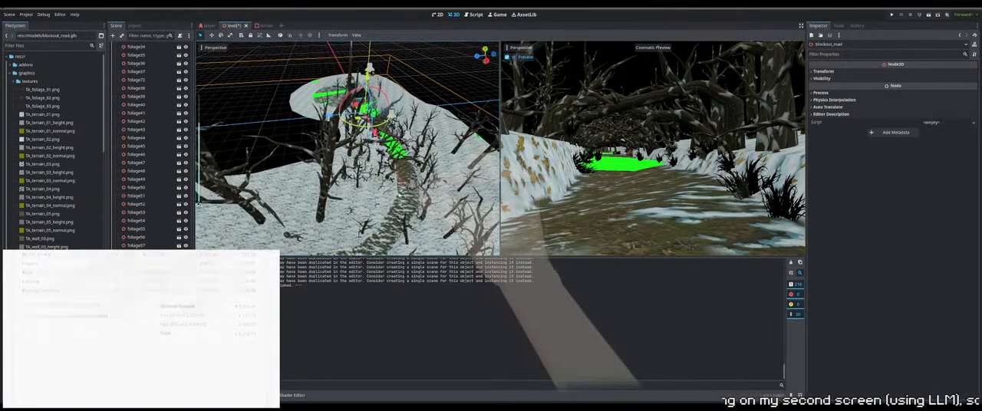
left_click(399, 184)
right_click_drag(399, 184, 388, 195)
left_click(355, 68, "shift")
left_click(372, 132, "shift")
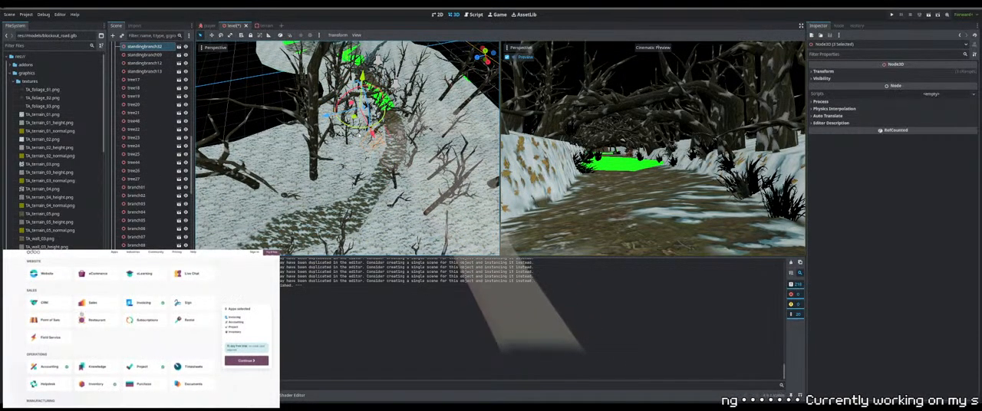
Select the standing branch on the snow bank beside the path and add a neighbouring branch to the selection
left_click(376, 130)
right_click_drag(376, 130, 415, 67)
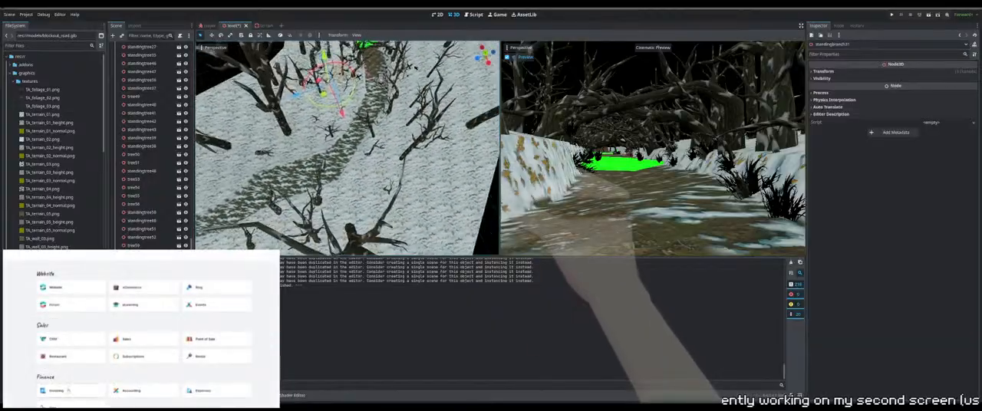
middle_click_drag(415, 68, 449, 72)
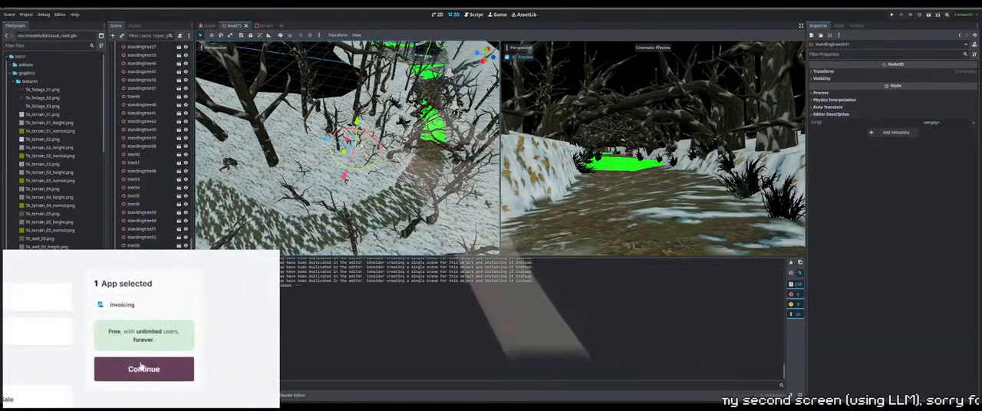
key("ctrl+d")
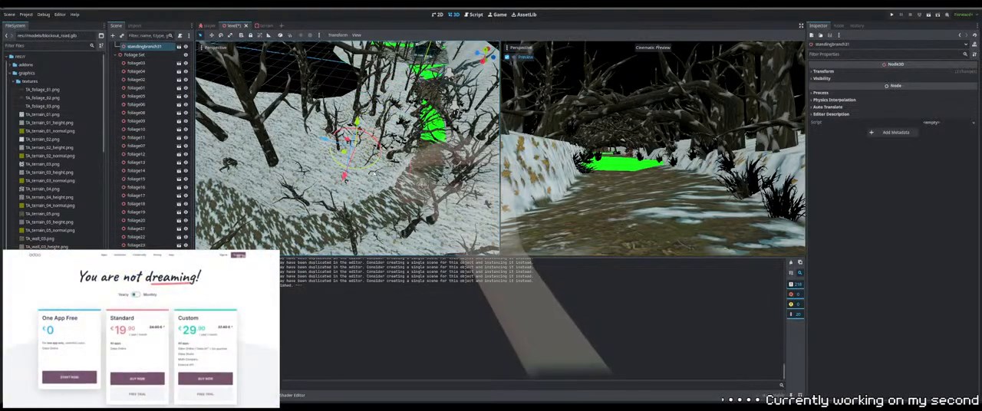
left_click(397, 157, "shift")
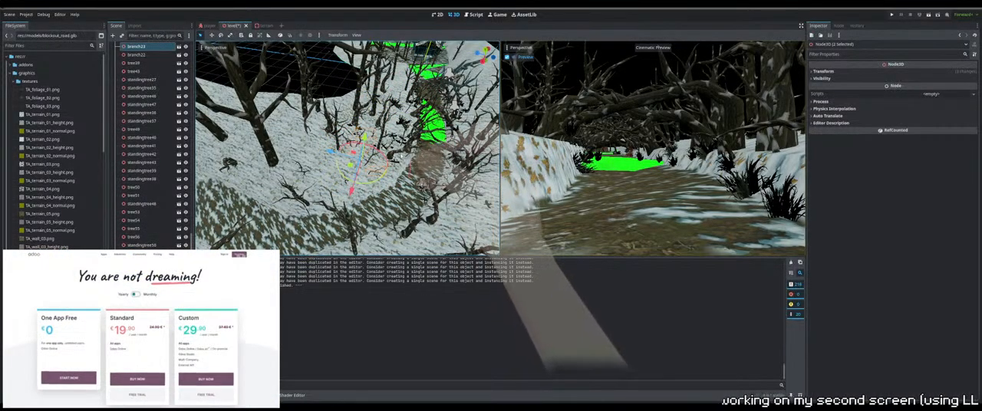
middle_click_drag(399, 157, 378, 158)
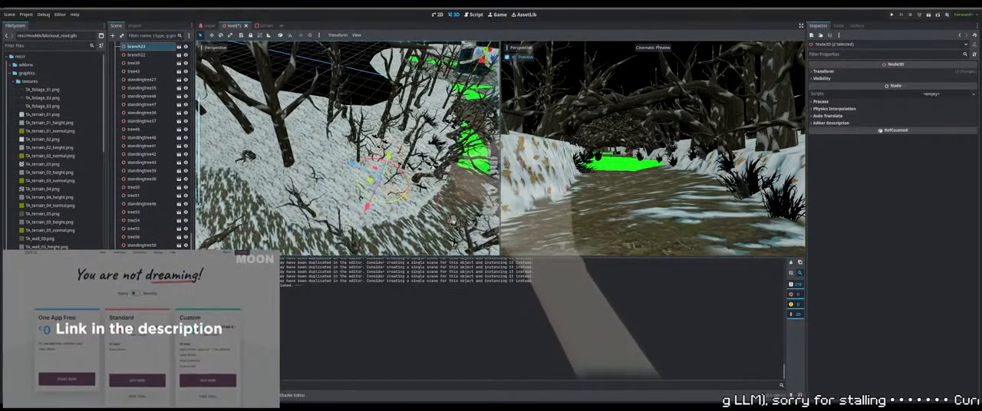
Add two more nearby branches on the leaf-strewn bank to form a four-piece selection
scroll(378, 158, "up", 4)
key("f")
scroll(378, 158, "down", 10)
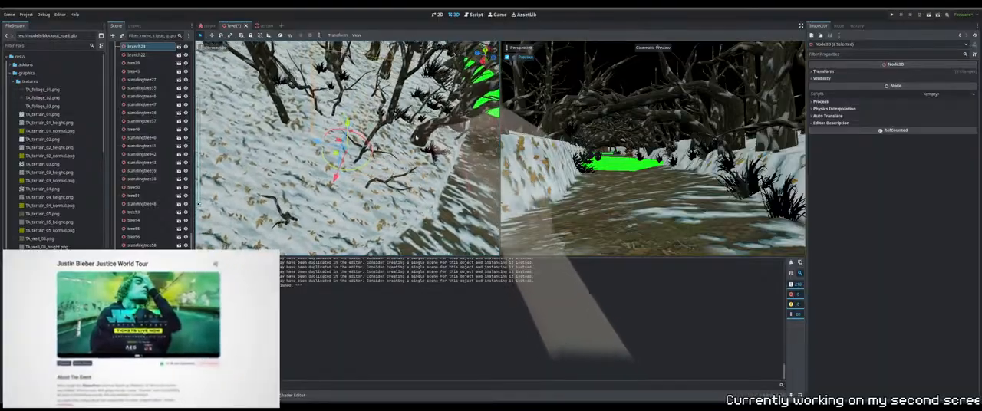
middle_click_drag(416, 138, 434, 146)
middle_click_drag(284, 110, 349, 109)
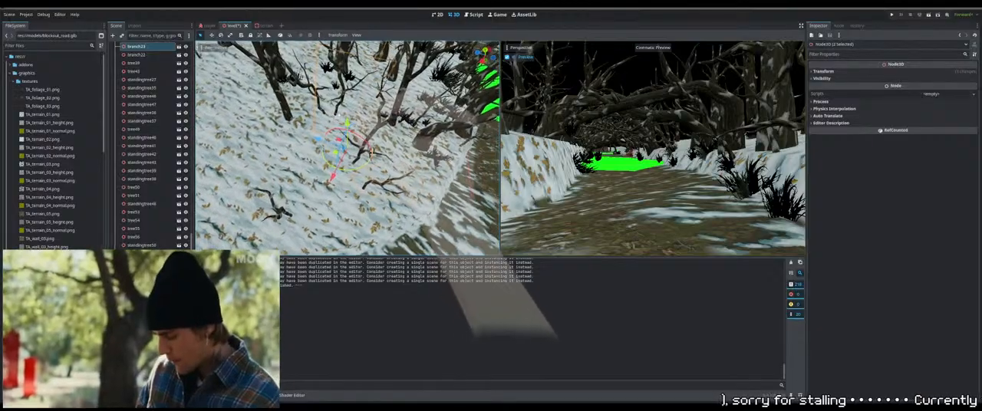
left_click(361, 112, "shift")
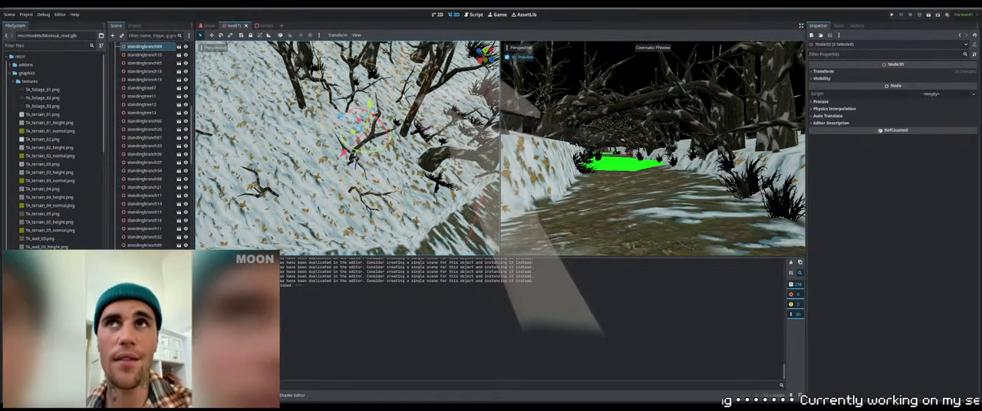
middle_click_drag(354, 109, 382, 64)
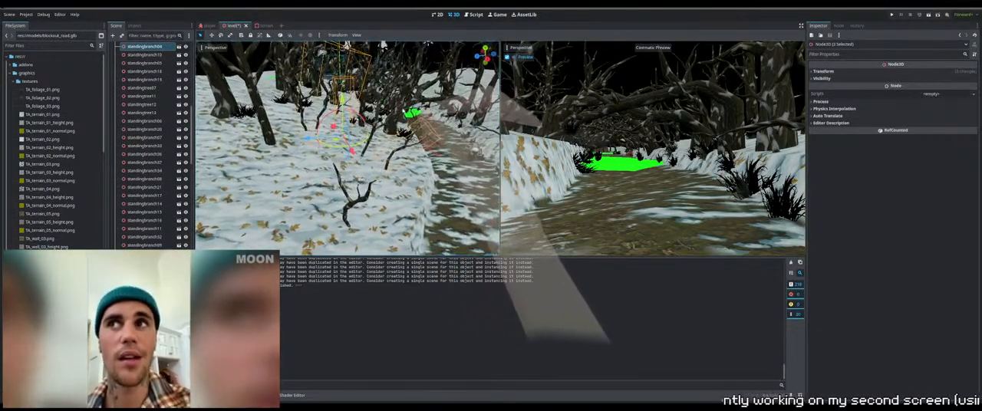
middle_click_drag(383, 165, 363, 166)
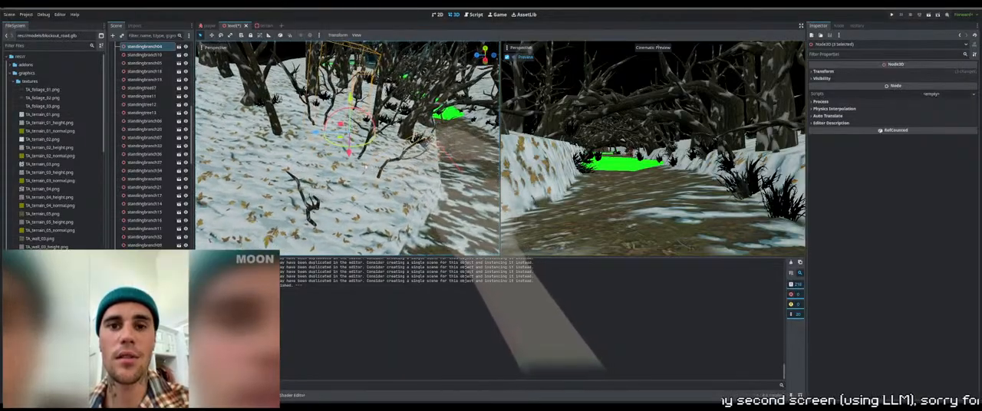
middle_click_drag(327, 200, 331, 198)
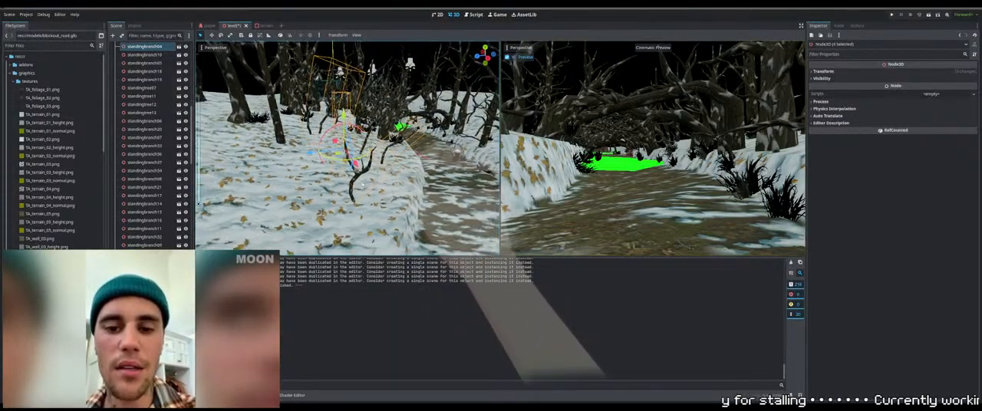
Duplicate the four selected branches and move the copies along the path onto the bare outer snow slope
mouse_move(363, 183)
middle_mouse_down()
mouse_move(385, 157)
mouse_move(365, 174)
middle_mouse_up()
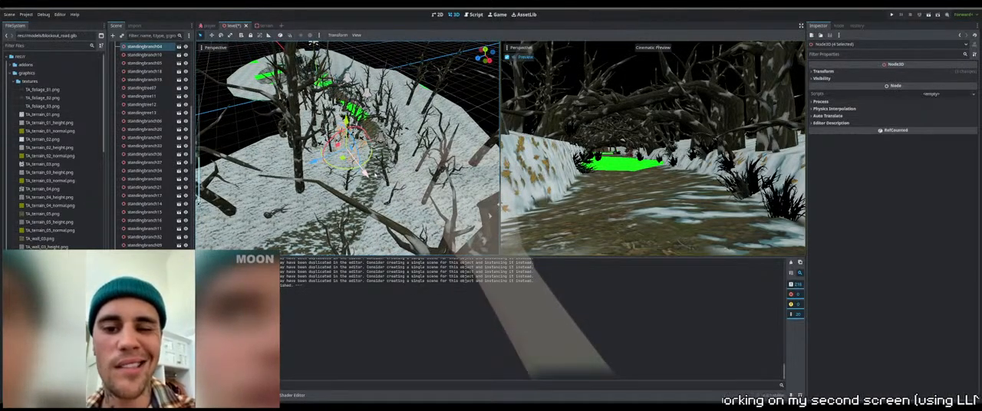
middle_click_drag(365, 174, 384, 189)
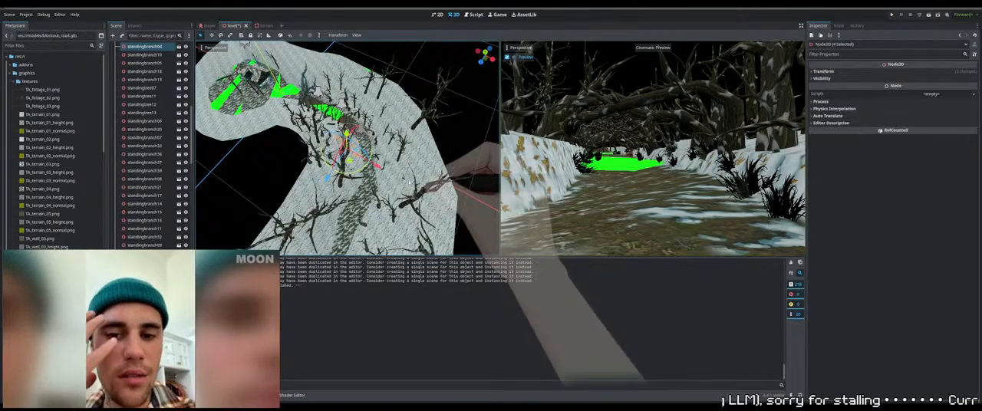
scroll(404, 182, "down", 6)
middle_click_drag(405, 182, 426, 188)
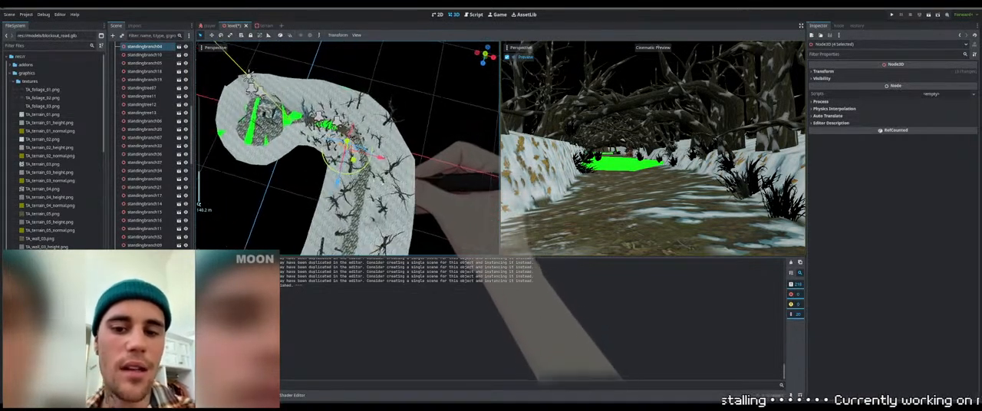
key("ctrl+d")
left_click_drag(353, 160, 406, 241)
middle_click_drag(428, 229, 475, 162)
middle_click_drag(419, 183, 352, 157)
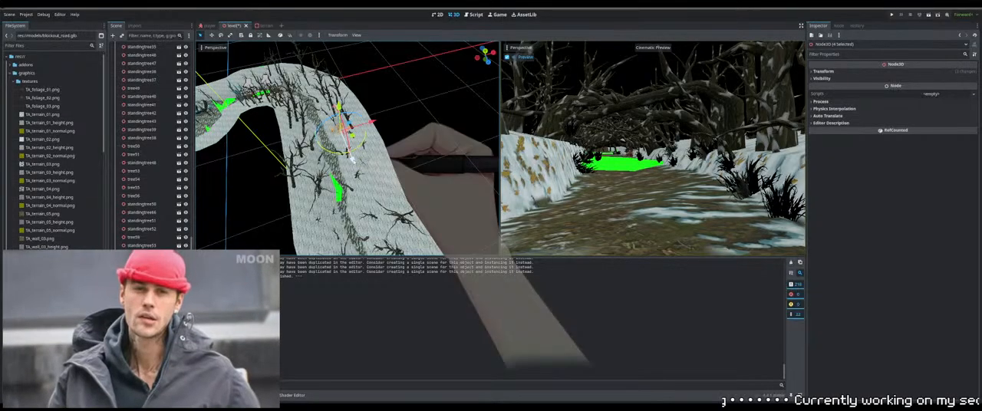
left_click_drag(351, 157, 378, 222)
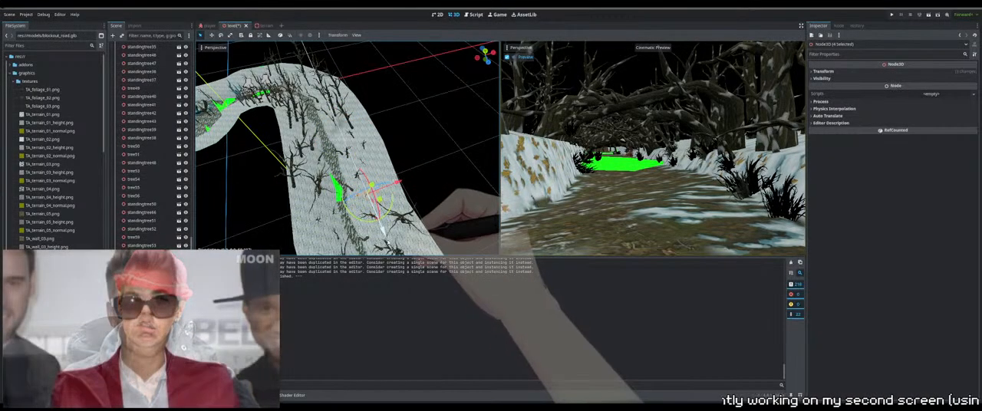
Fit the copied branch group to the snow surface beside the path and save the level
middle_click_drag(383, 227, 495, 208)
key("w")
key("f")
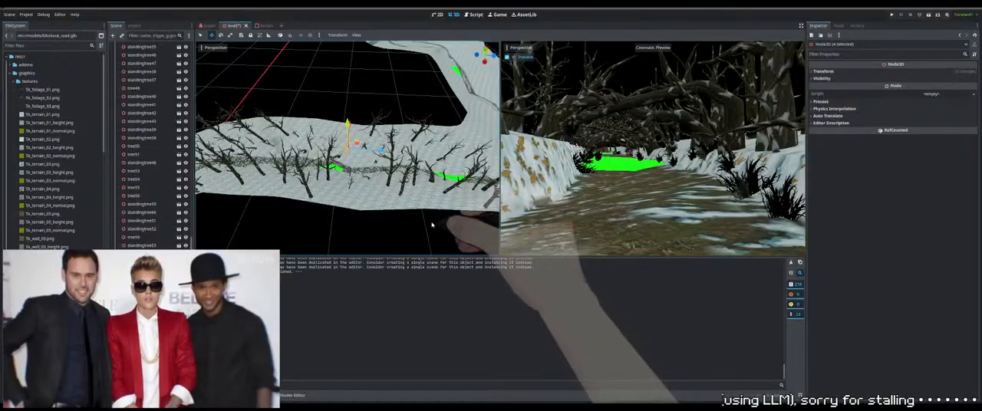
scroll(431, 223, "up", 8)
scroll(431, 223, "up", 8)
right_click_drag(431, 224, 412, 212)
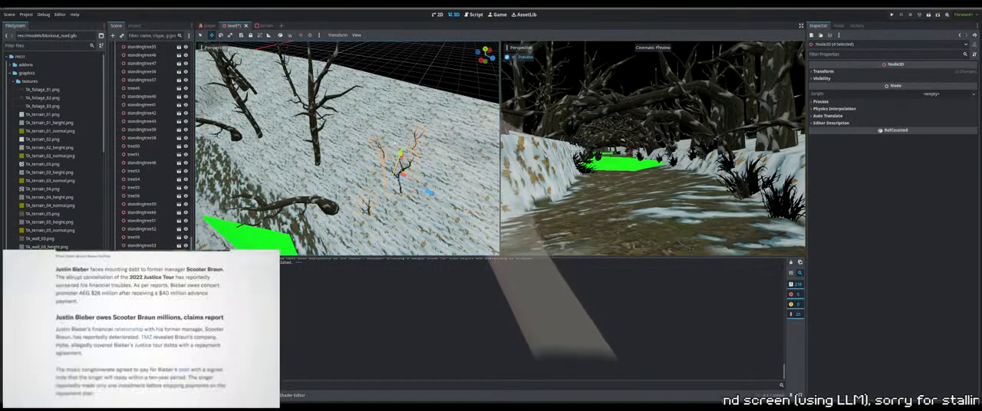
middle_click_drag(395, 142, 376, 94)
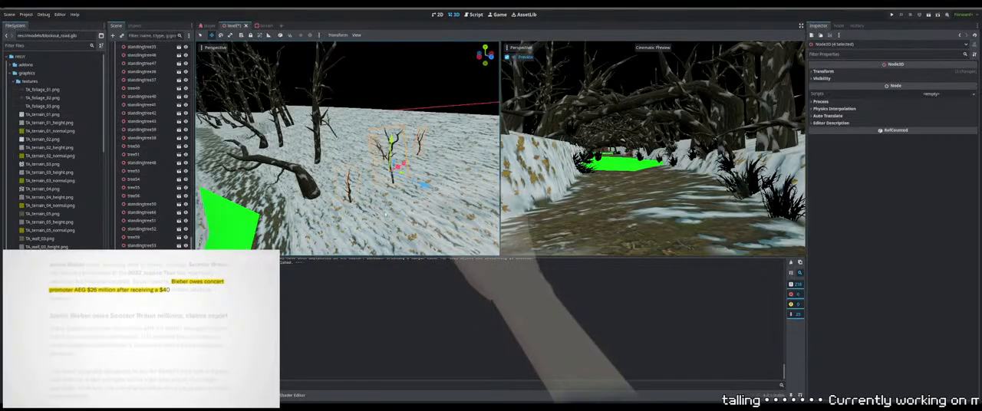
scroll(339, 191, "down", 7)
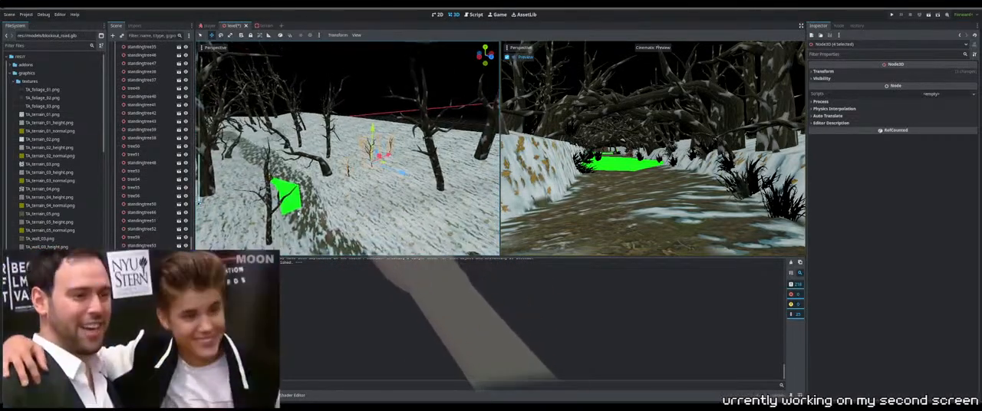
middle_click_drag(371, 89, 362, 142)
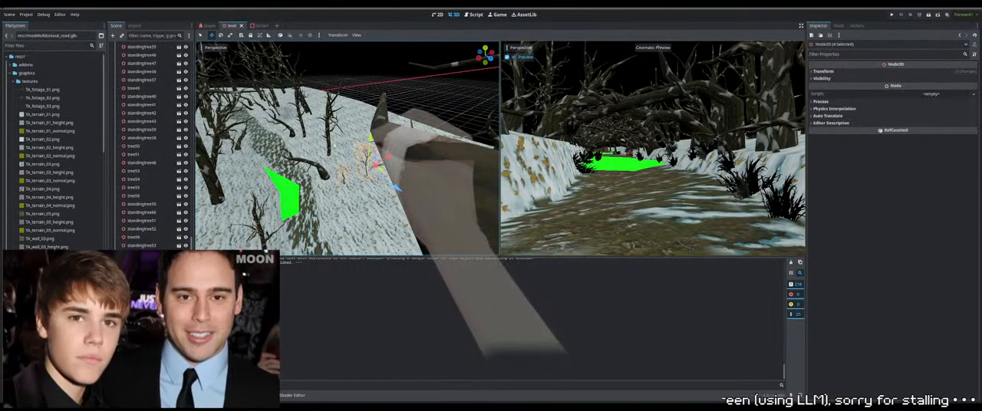
Scale up the copied standing branch nearest the path uniformly and adjust its height in the snow
left_click(201, 35)
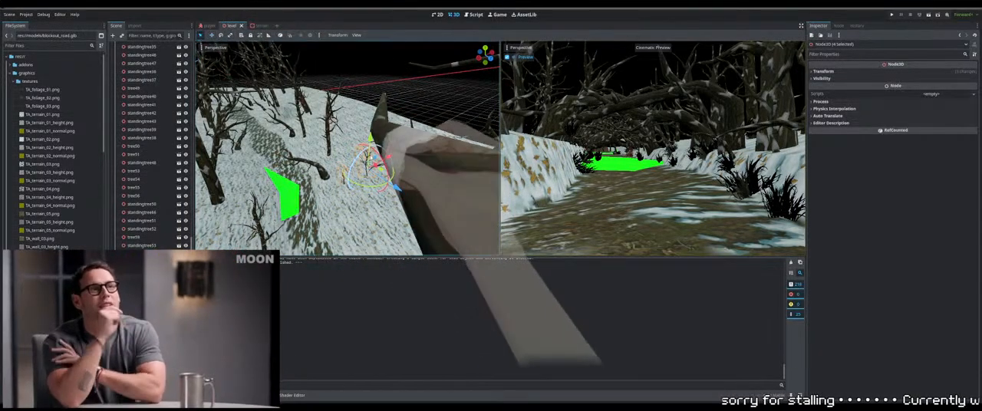
mouse_move(412, 117)
middle_mouse_down()
mouse_move(418, 137)
mouse_move(417, 126)
middle_mouse_up()
left_click(418, 135)
left_click(418, 135)
middle_click_drag(349, 181, 346, 165)
scroll(348, 172, "up", 3)
left_click(350, 187)
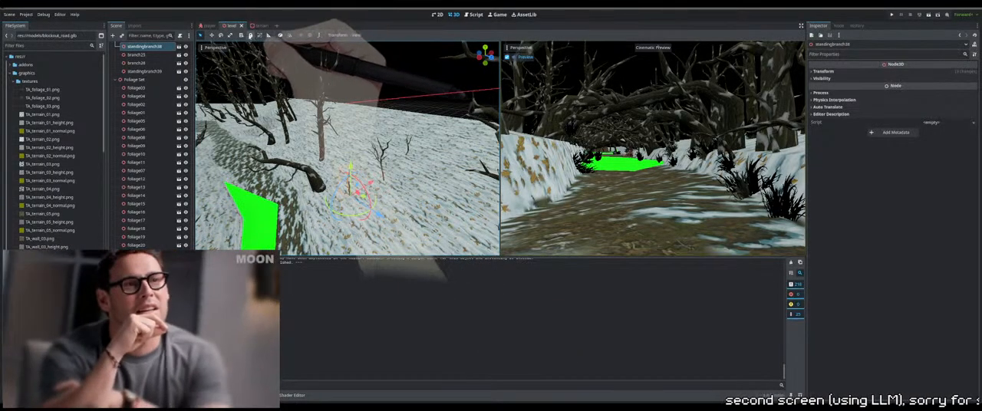
left_click(230, 35)
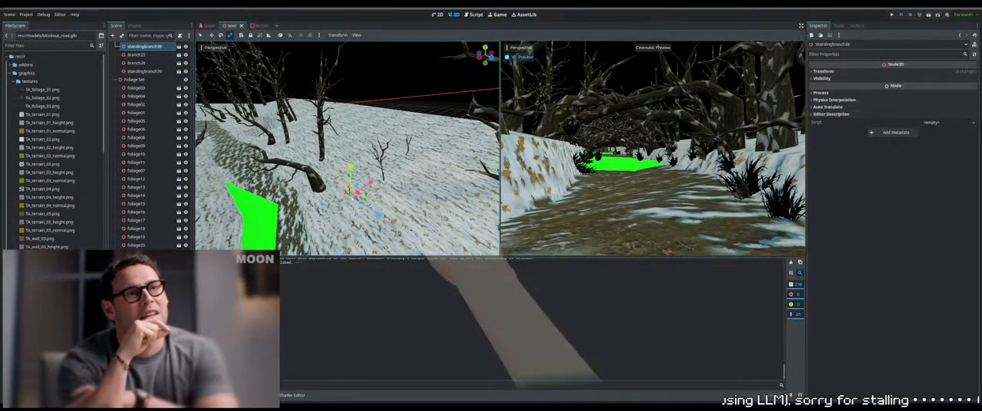
left_click_drag(353, 200, 355, 198)
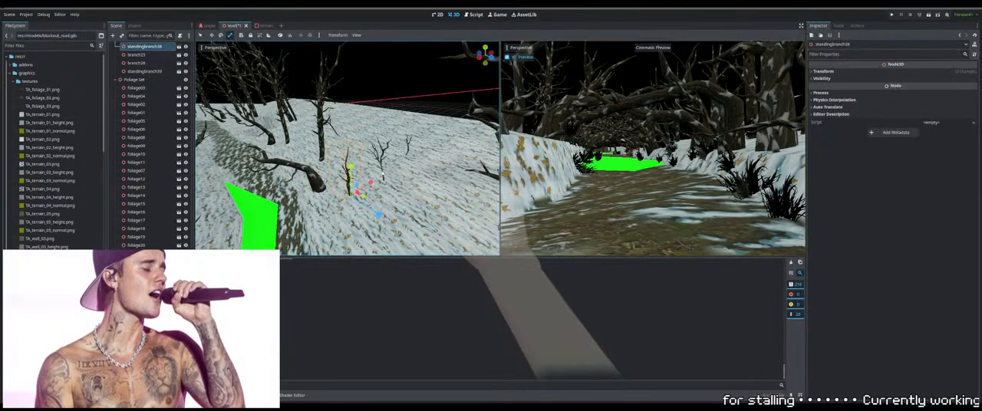
left_click(201, 35)
left_click_drag(350, 166, 351, 168)
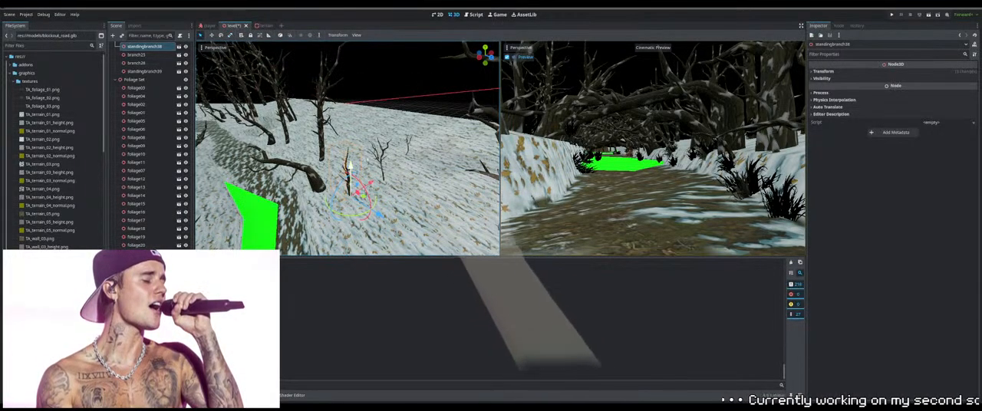
Scale up the forked standing branch next to it on the same slope
left_click(396, 196)
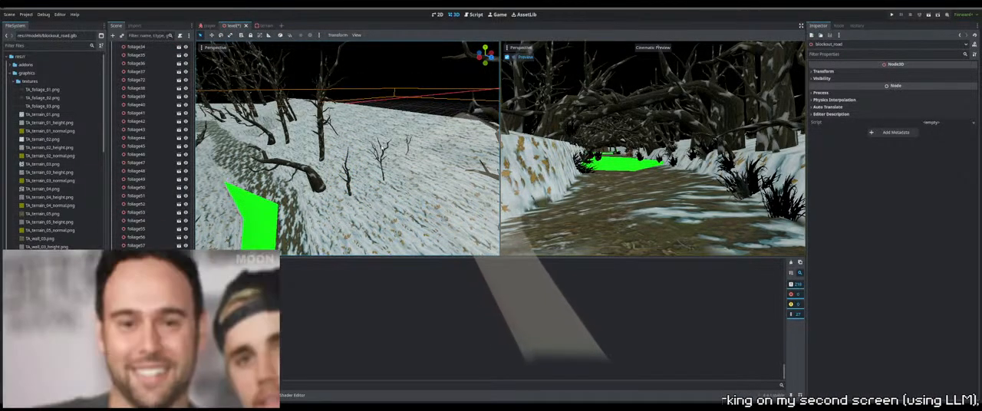
left_click(382, 162)
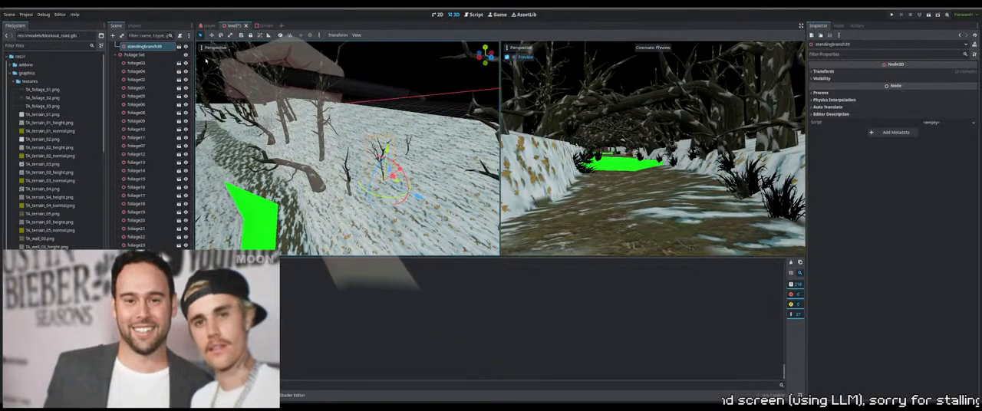
key("r")
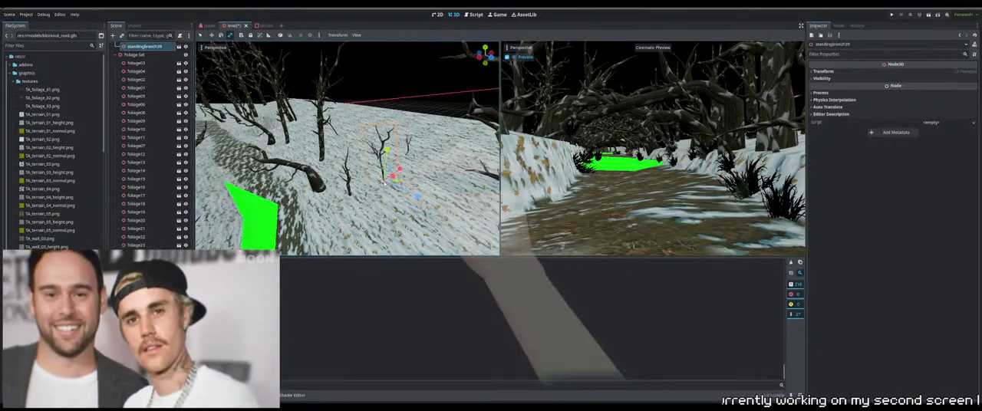
Finish resizing the forked standing branch and scale branch26 beside it on the snow slope
left_click_drag(384, 183, 385, 179)
middle_click_drag(386, 178, 318, 188)
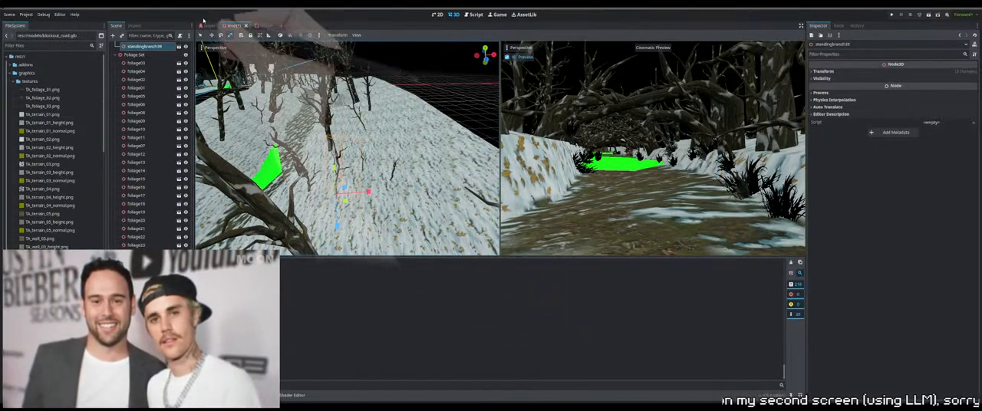
left_click(201, 34)
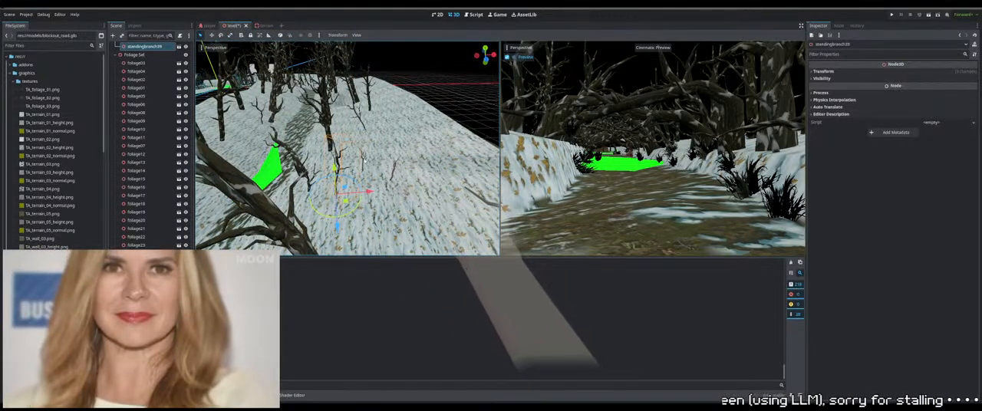
left_click(230, 35)
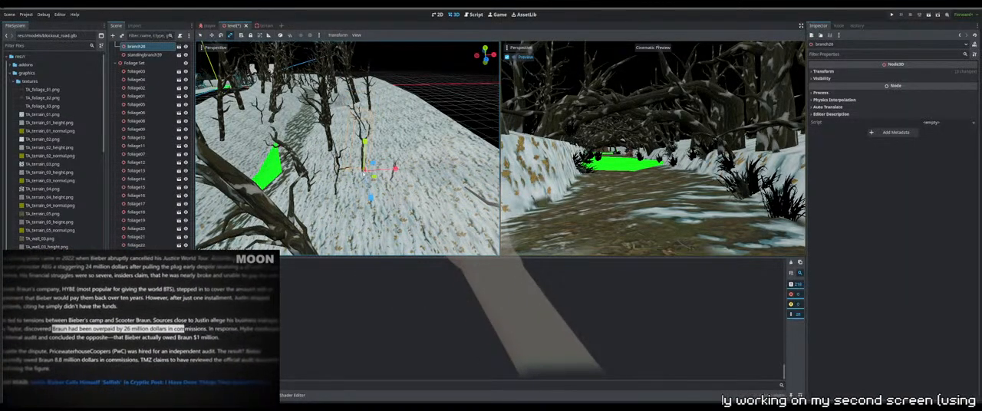
left_click(201, 35)
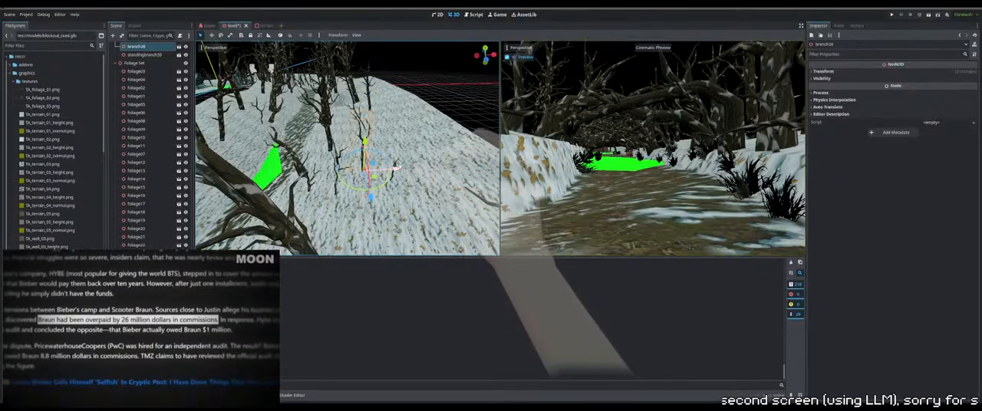
middle_click_drag(410, 176, 364, 184)
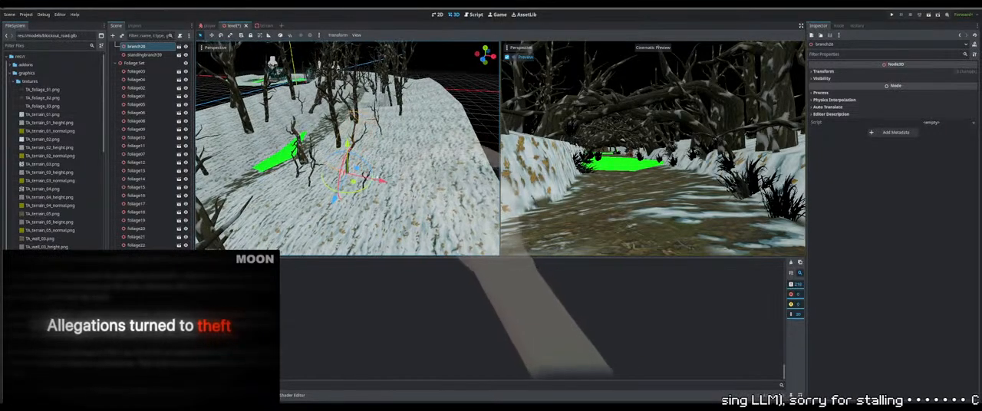
Select the outermost branch of the copied group, branch25, and scale it up uniformly
left_click(367, 184)
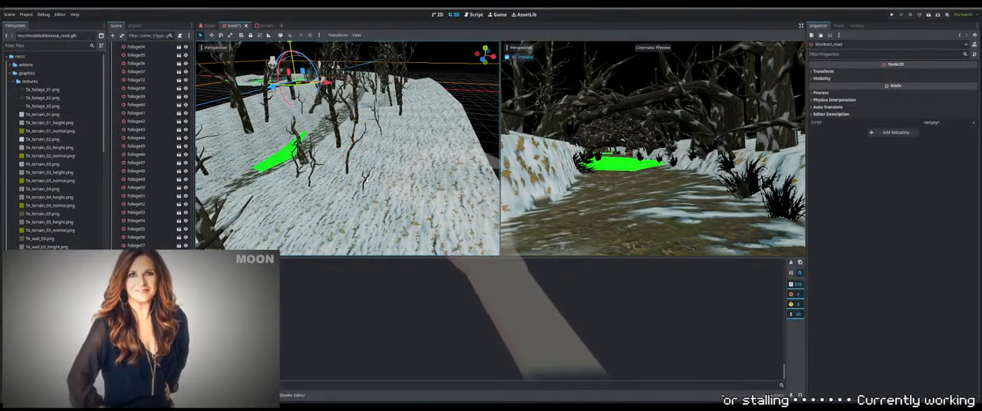
left_click(365, 182)
left_click(231, 35)
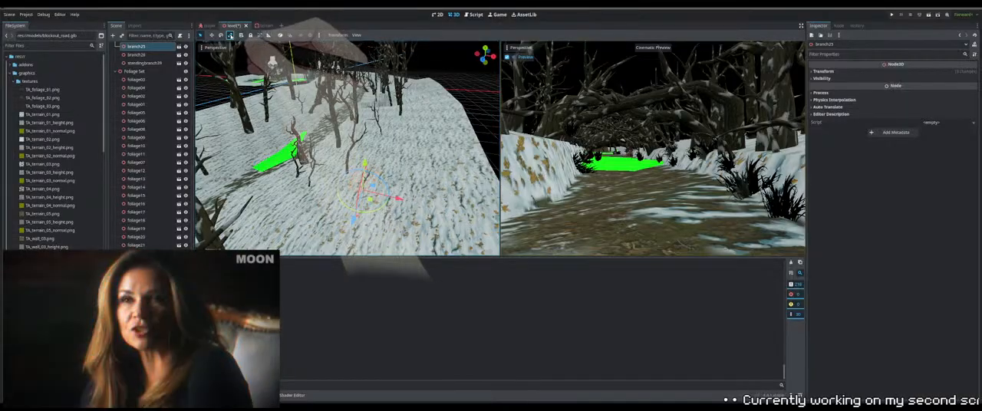
left_click_drag(363, 191, 366, 169)
middle_click_drag(365, 169, 429, 198)
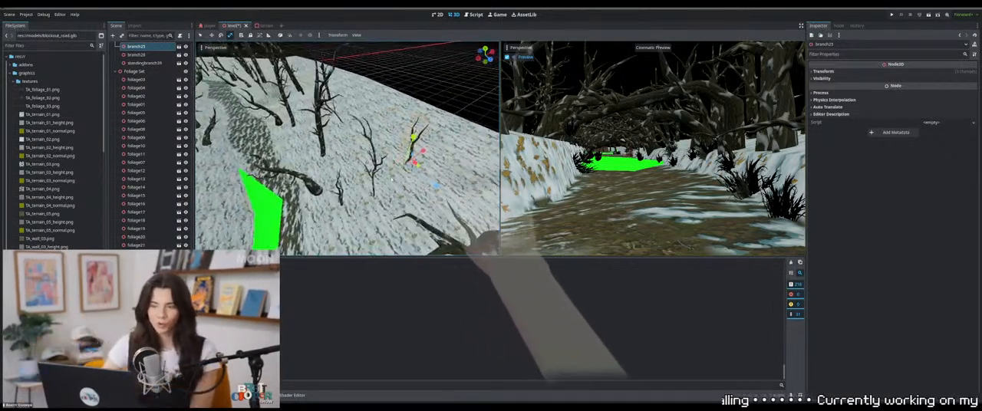
Rotate the enlarged outer branch and lower its base into the snow slope
left_click(200, 35)
middle_click_drag(352, 158, 427, 145)
left_click_drag(446, 156, 430, 177)
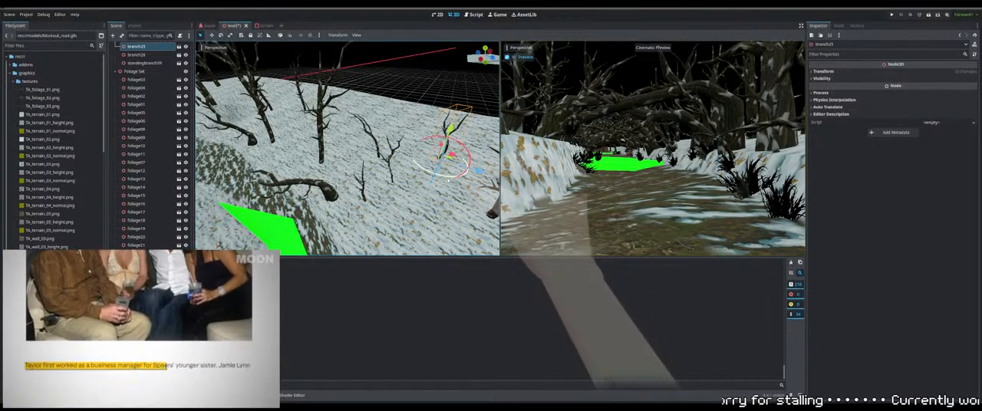
middle_click_drag(458, 159, 336, 141, "shift")
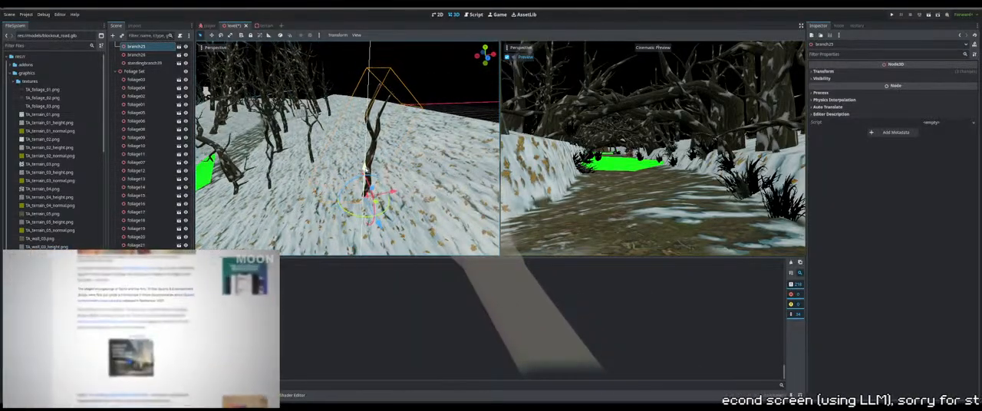
left_click_drag(365, 166, 365, 171)
middle_click_drag(365, 171, 412, 194, "shift")
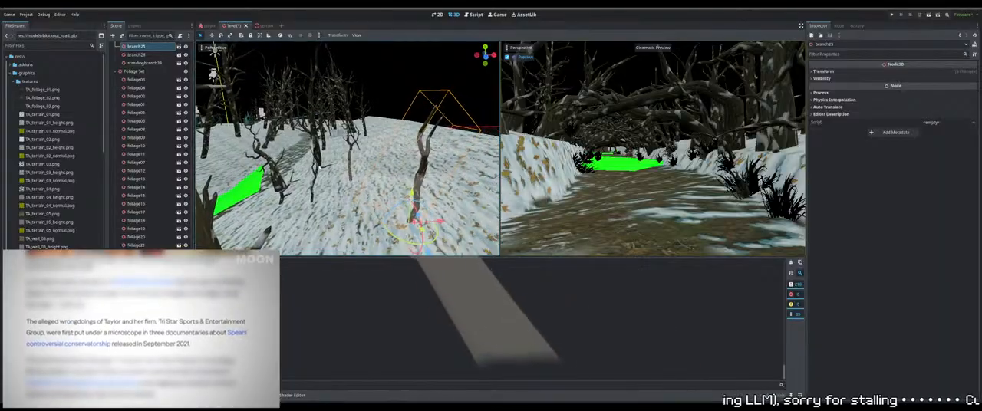
Adjust branch26's height in the snow and rotate it to suit the slope
left_click(352, 158)
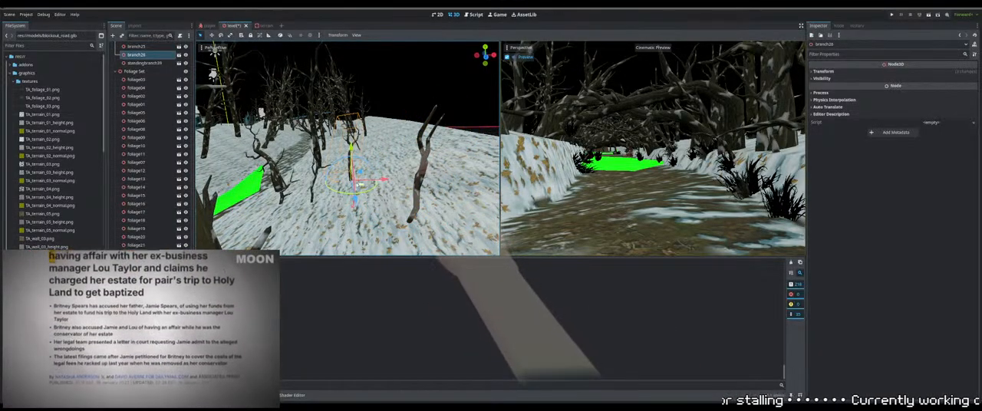
left_click_drag(353, 173, 354, 178)
middle_click_drag(354, 178, 448, 164)
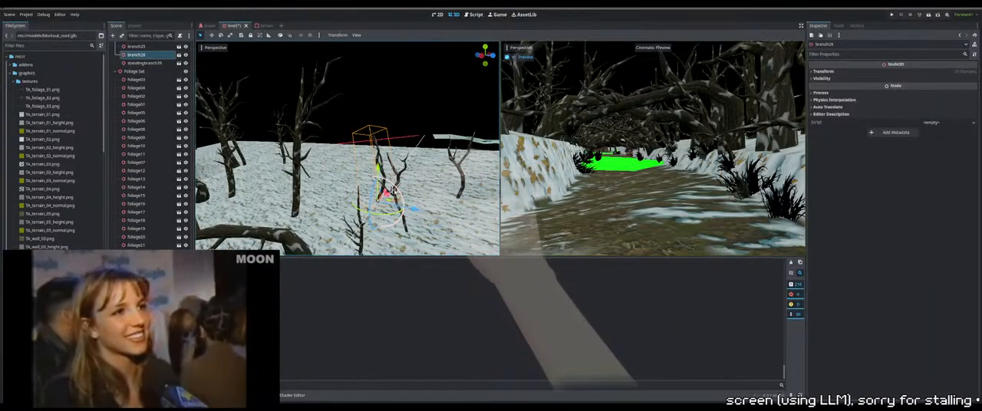
left_click_drag(394, 191, 391, 195)
middle_click_drag(391, 194, 268, 192)
middle_click_drag(386, 187, 398, 185)
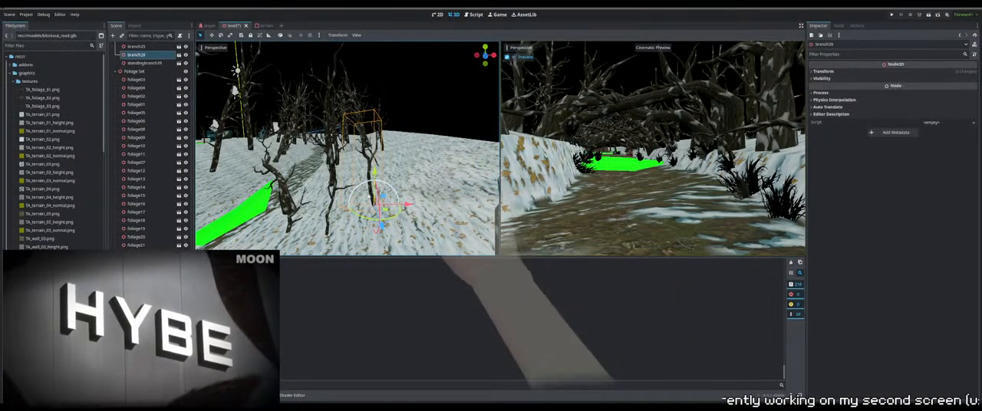
left_click_drag(377, 189, 384, 193)
Select the forked standing branch, standingbranch39, and rotate it to vary its direction on the slope
left_click(325, 160)
left_click(323, 181)
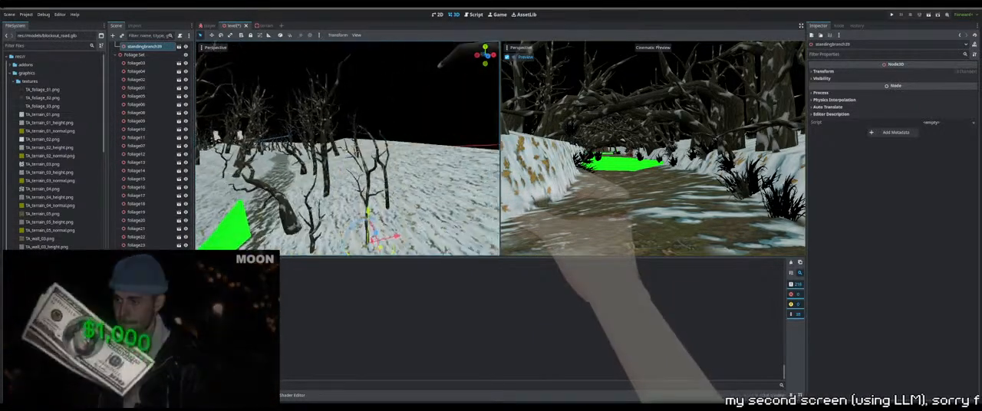
mouse_move(377, 178)
middle_mouse_down()
mouse_move(397, 183)
mouse_move(370, 184)
middle_mouse_up()
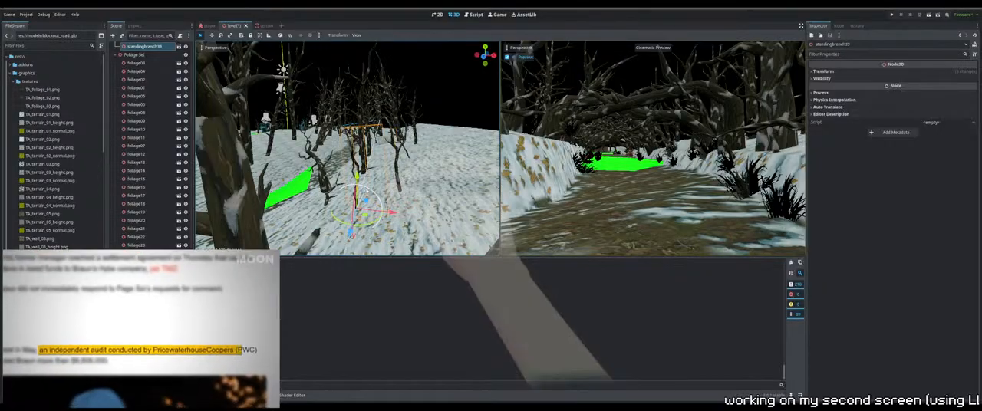
mouse_move(371, 185)
right_mouse_down()
mouse_move(315, 185)
mouse_move(391, 189)
mouse_move(376, 188)
mouse_move(381, 178)
mouse_move(399, 183)
mouse_move(410, 162)
right_mouse_up()
Rotate the small standing branch nearest the path, standingbranch38, and fit its height to the snow
key("w")
left_click(379, 178)
key("w")
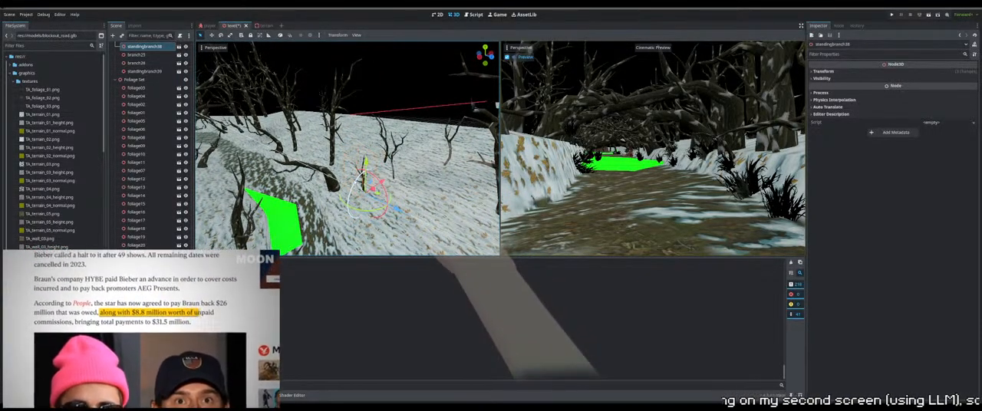
middle_click_drag(351, 196, 382, 195)
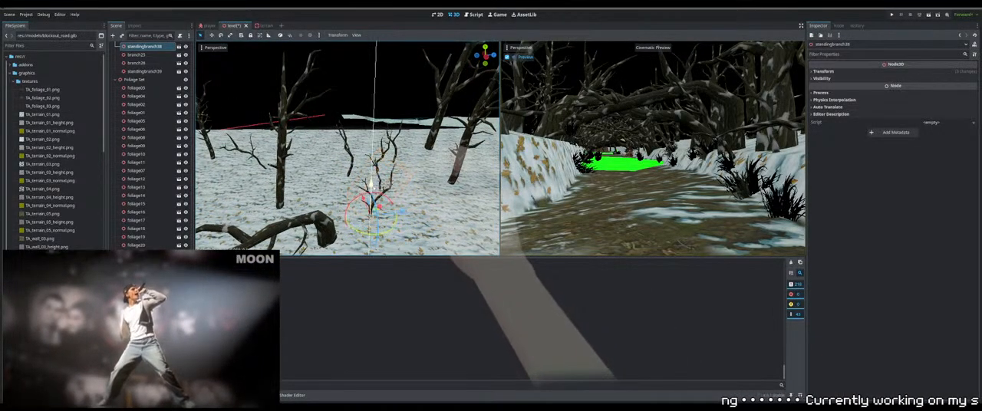
left_click_drag(374, 191, 374, 192)
middle_click_drag(374, 192, 384, 175)
scroll(384, 175, "up", 4)
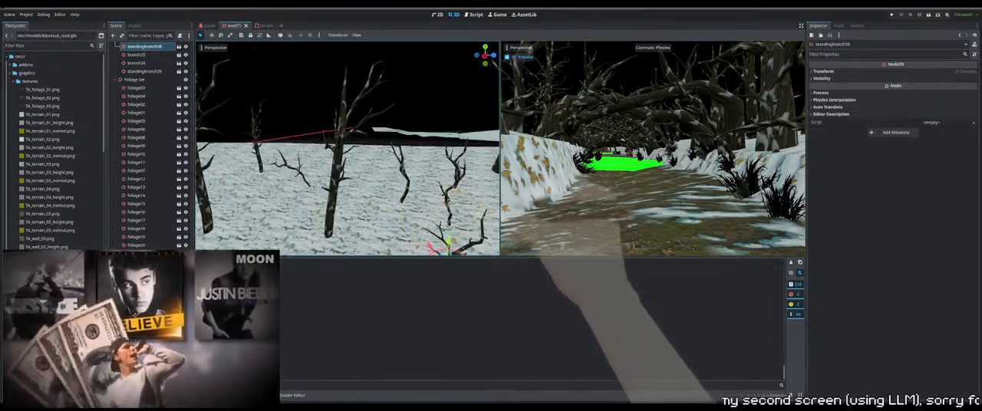
Reselect branch26 and refine its placement behind the forked branch on the snow surface
left_click(403, 173)
key("w")
right_click_drag(419, 204, 439, 184)
key("w")
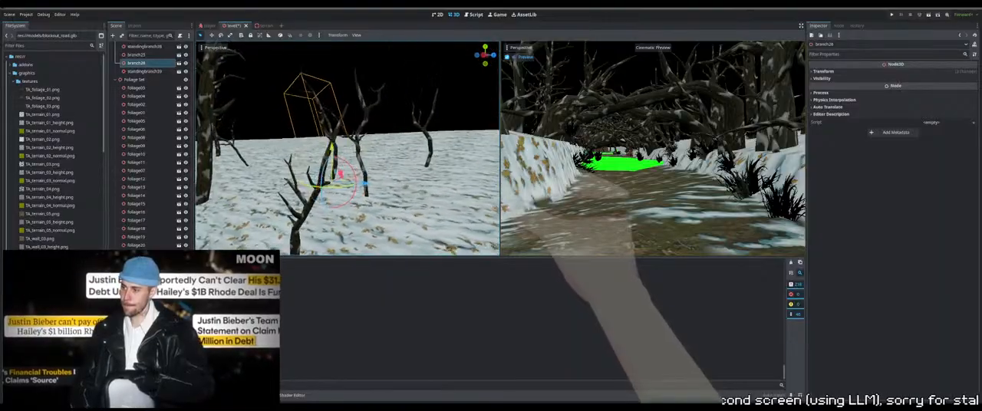
Adjust the height of the forked standing branch, standingbranch39, so its base meets the snow
middle_click_drag(378, 165, 367, 165)
left_click(366, 165)
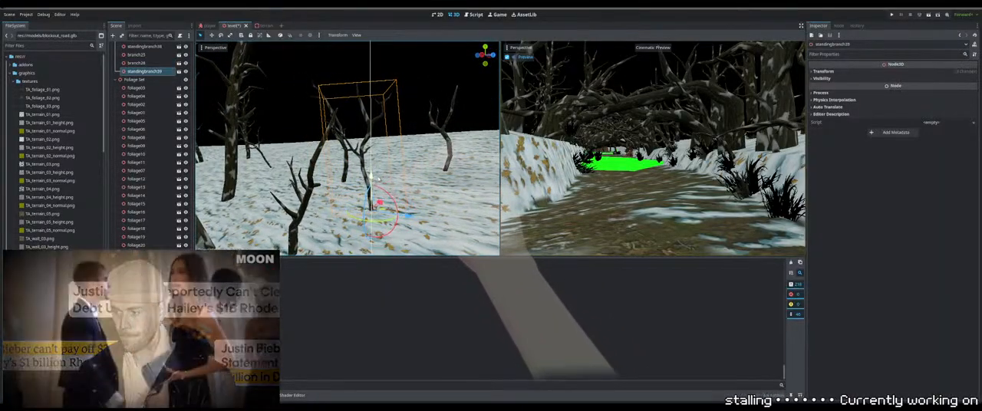
left_click_drag(379, 180, 378, 183)
right_click_drag(378, 182, 331, 181)
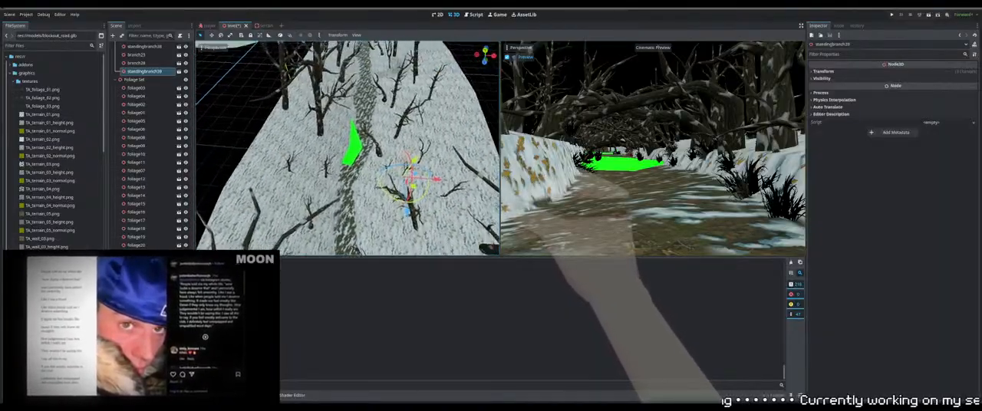
Duplicate the tall standing tree beside the path and move the copy across onto the slope with the new branches
right_click_drag(398, 178, 425, 178)
left_click(398, 178)
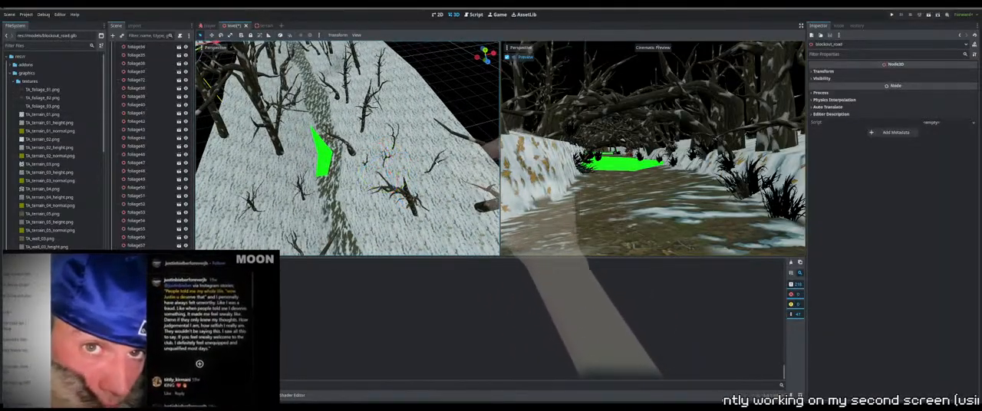
left_click(436, 174)
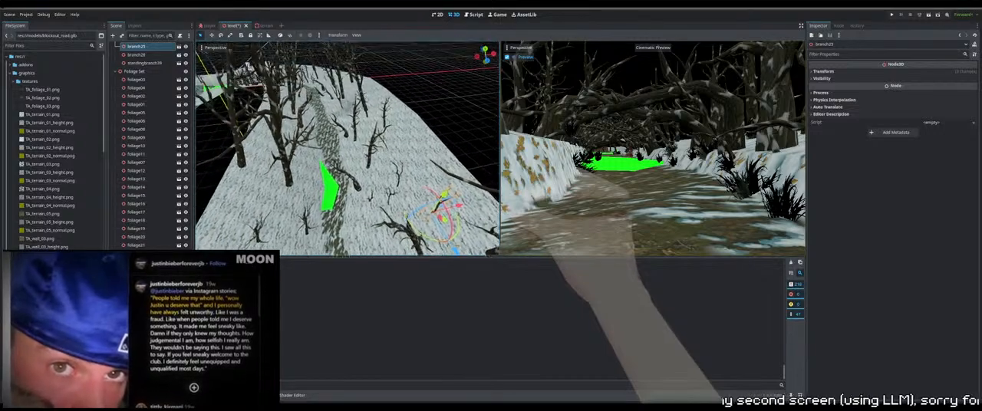
right_click_drag(429, 178, 411, 186)
left_click(313, 147)
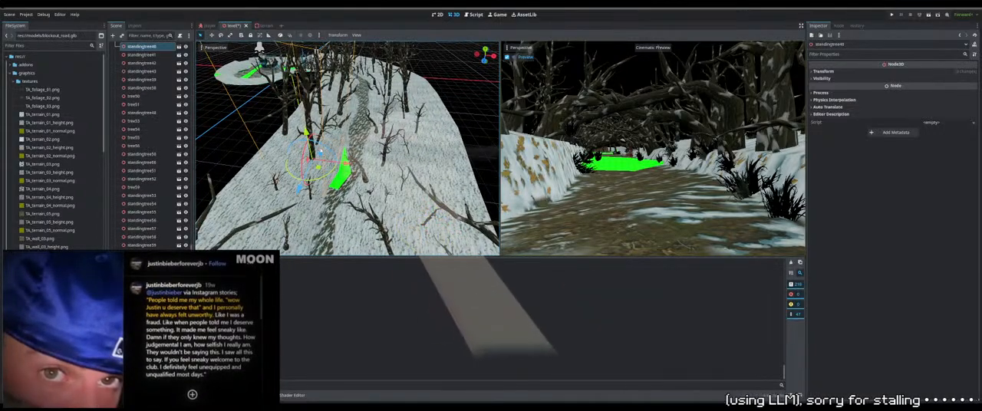
key("ctrl+d")
left_click_drag(339, 163, 427, 155)
middle_click_drag(427, 155, 455, 165)
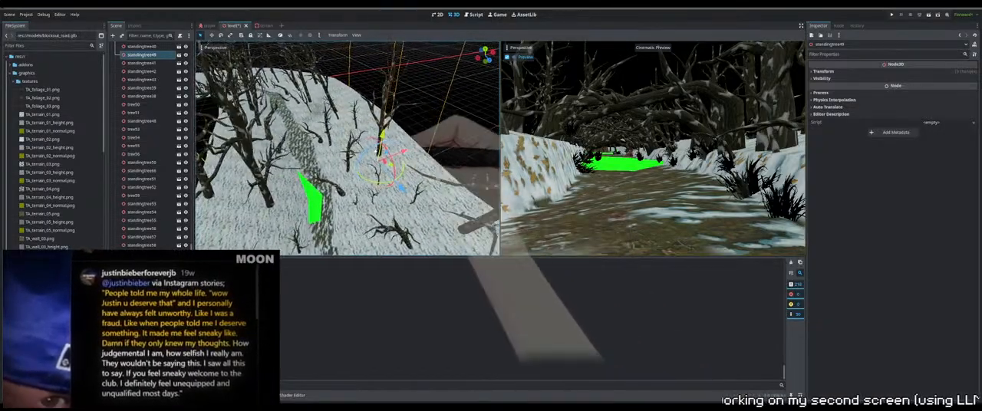
Rotate the copied standing tree and adjust its position among the branches on the slope
left_click_drag(375, 182, 414, 185)
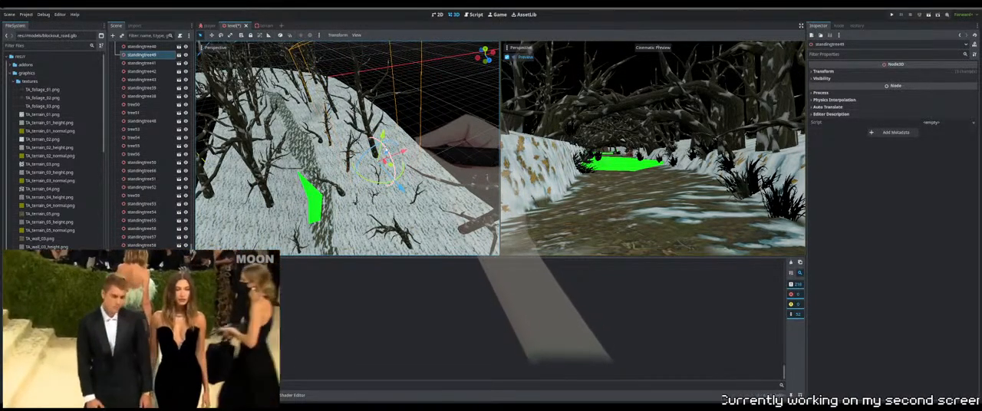
middle_click_drag(393, 178, 428, 176)
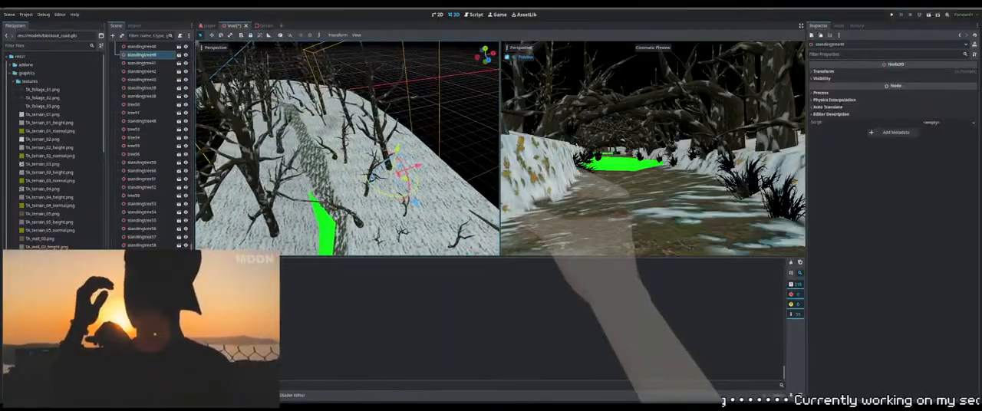
middle_click_drag(347, 178, 398, 123)
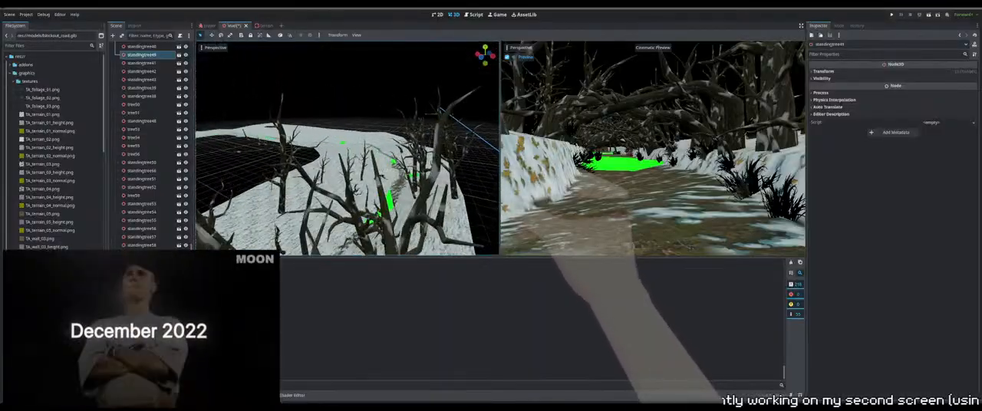
right_click_drag(376, 173, 319, 123)
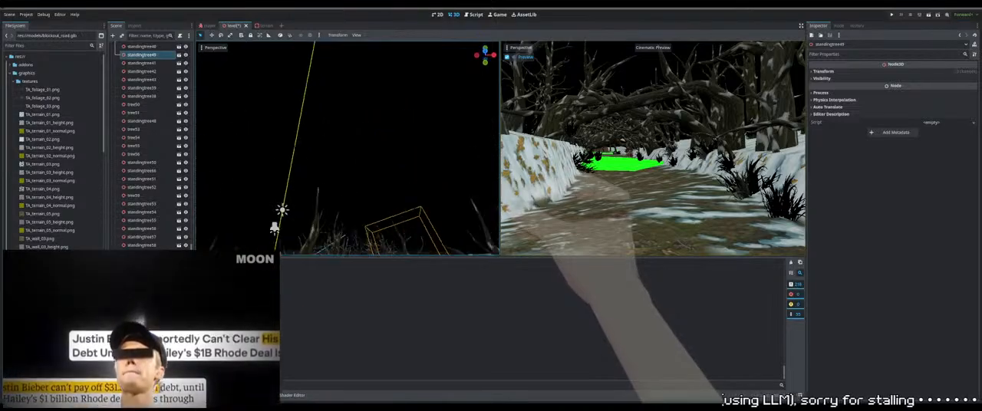
right_click_drag(391, 185, 402, 197)
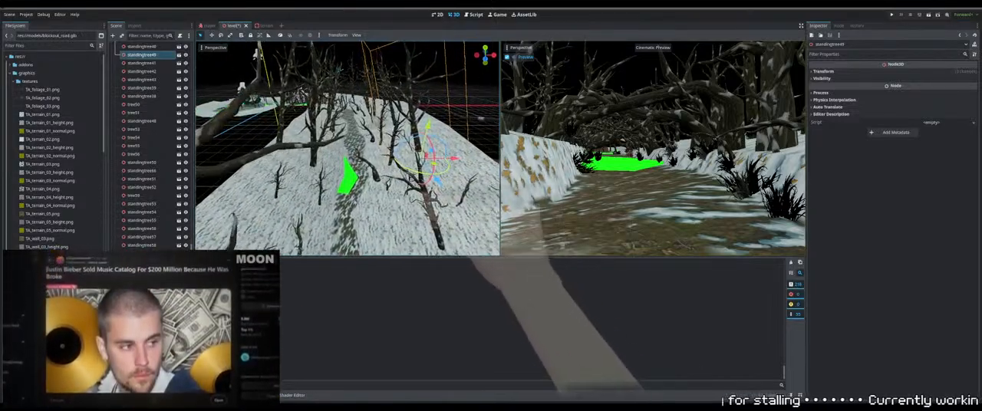
Select standingbranch39, branch26 and branch25 on the slope and duplicate them as a group
left_click(402, 197)
mouse_move(402, 196)
middle_mouse_down()
mouse_move(421, 178)
mouse_move(372, 198)
mouse_move(403, 189)
middle_mouse_up()
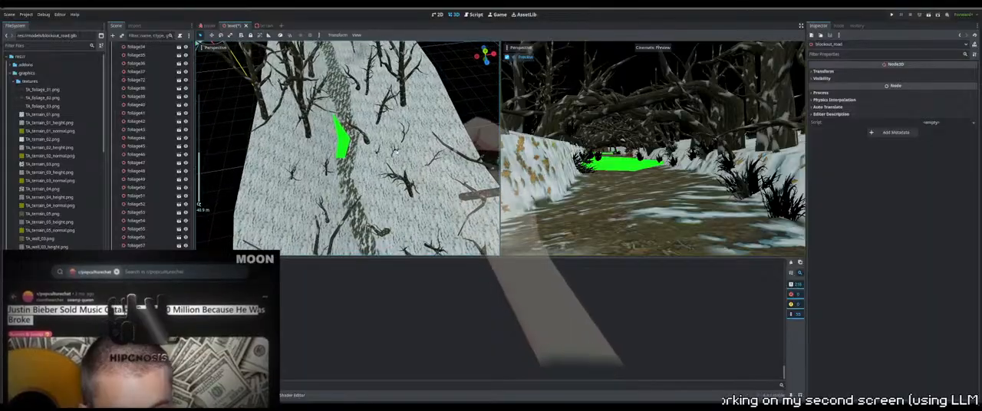
left_click(396, 156)
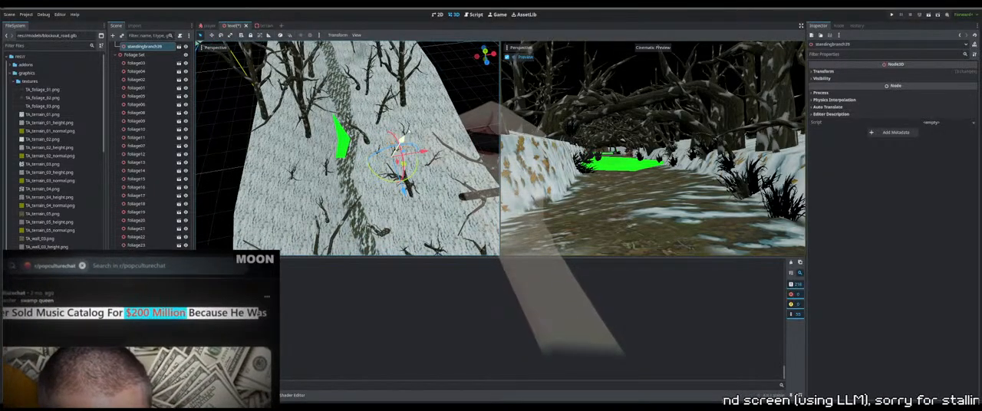
scroll(414, 129, "up", 4)
left_click(423, 132, "shift")
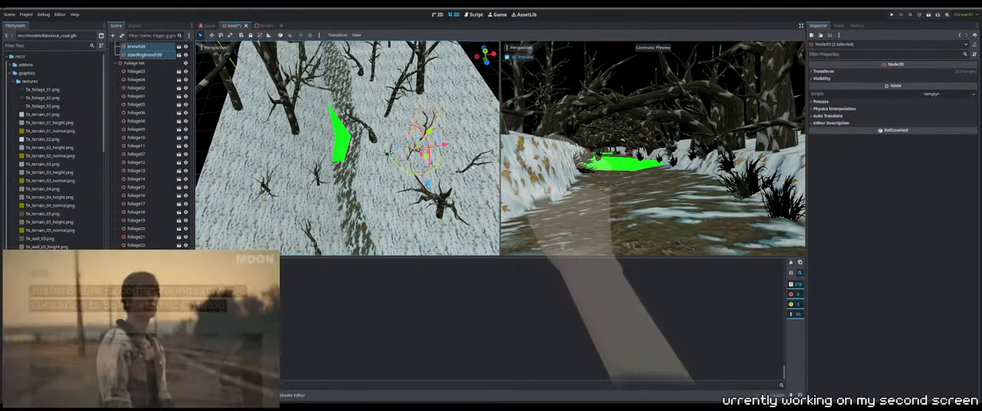
left_click(469, 164, "shift")
scroll(450, 162, "down", 4)
middle_click_drag(450, 162, 415, 213)
key("ctrl+d")
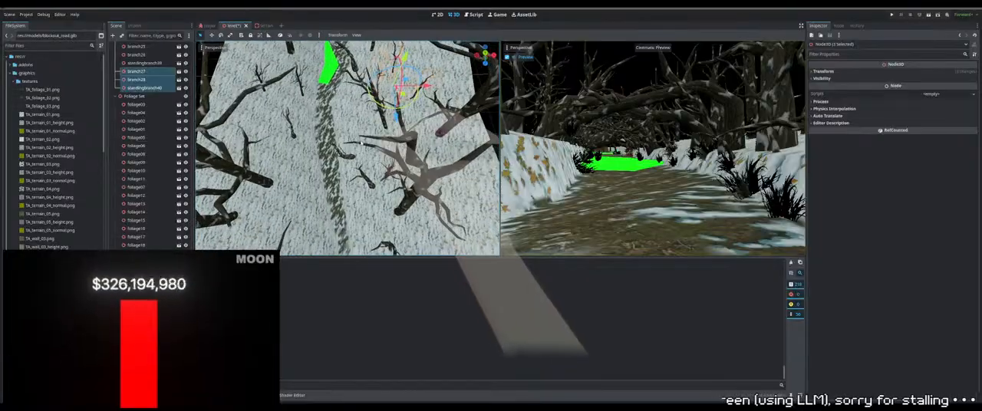
Move the duplicated group branch27, branch28 and standingbranch40 across the path onto the opposite slope
scroll(415, 214, "down", 2)
left_click_drag(385, 133, 397, 238)
left_click_drag(432, 204, 343, 204)
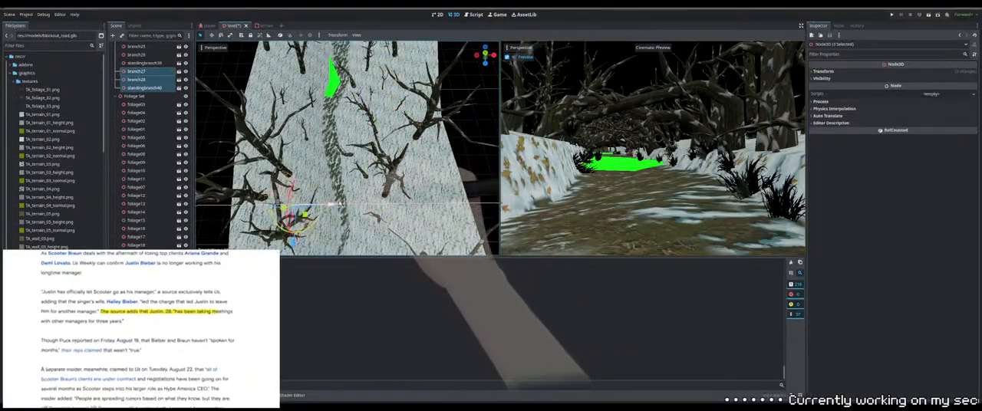
middle_click_drag(343, 204, 311, 137)
key("w")
right_click_drag(312, 137, 266, 133)
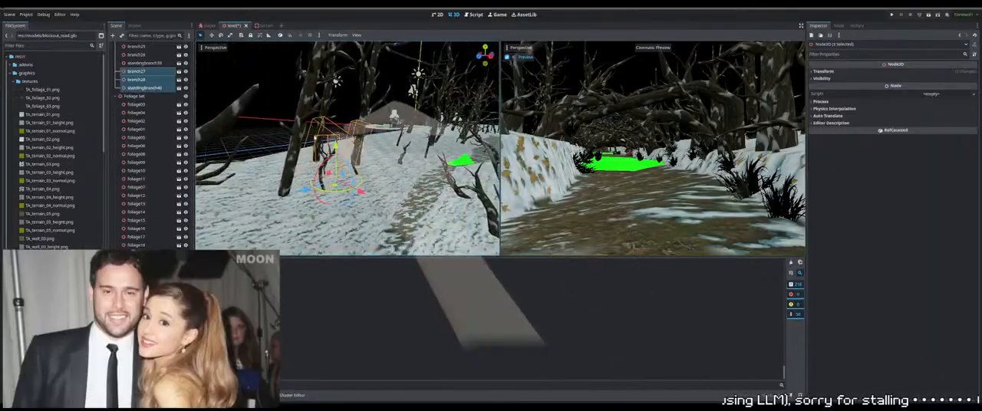
middle_click_drag(317, 141, 363, 188)
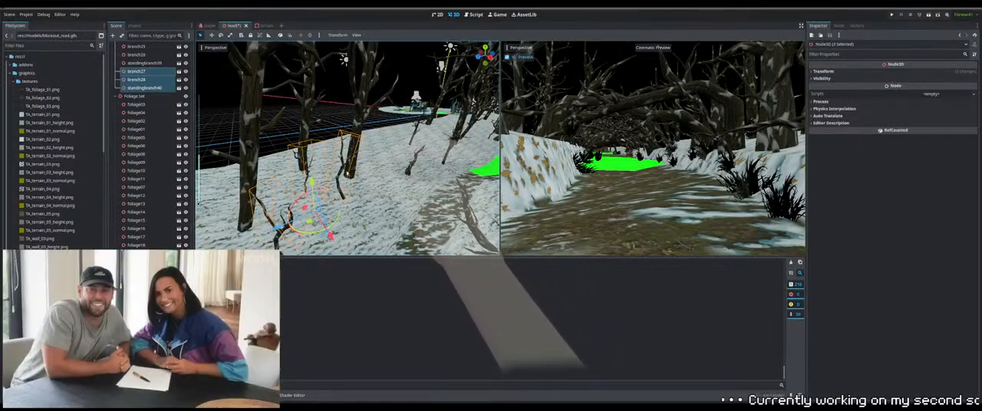
Adjust the heights of branch28, standingbranch40 and branch27 individually so each base sits in the snow
left_click(349, 176)
left_click(347, 174)
middle_click_drag(355, 187, 320, 135)
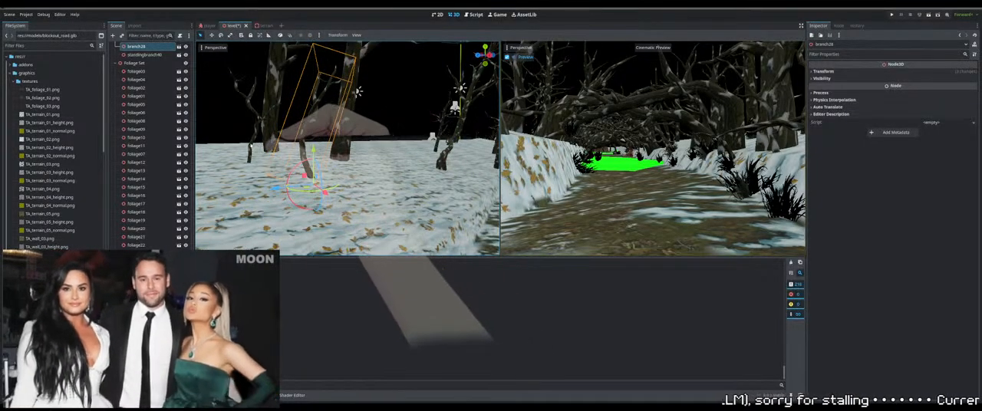
left_click(250, 146)
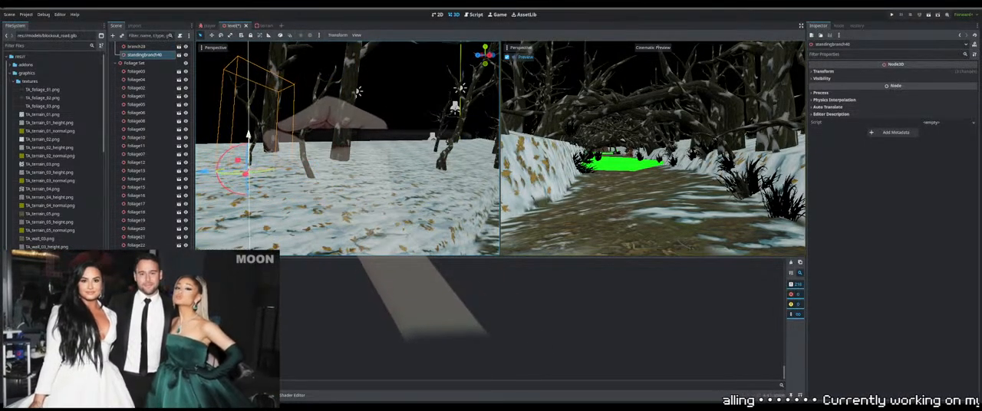
middle_click_drag(254, 134, 301, 162)
left_click(302, 185)
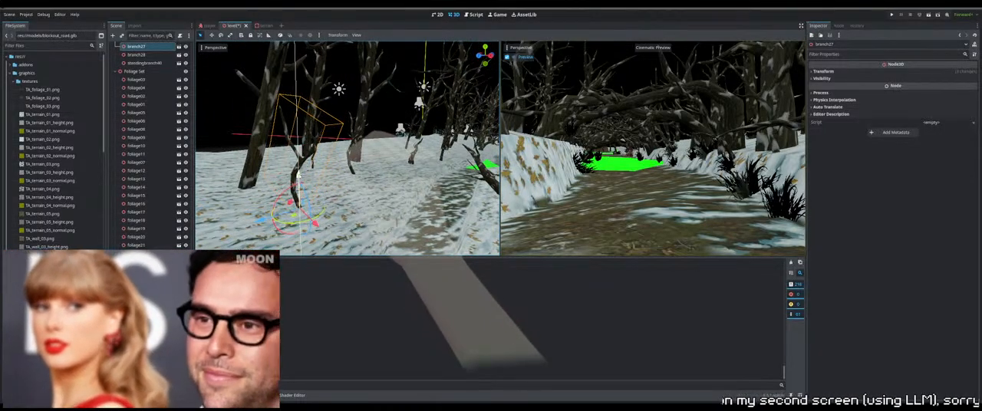
left_click_drag(298, 180, 298, 184)
right_click_drag(298, 185, 351, 189)
Adjust the placement of tree53 and tree50 beside the path
left_click(409, 163)
middle_click_drag(408, 164, 418, 185)
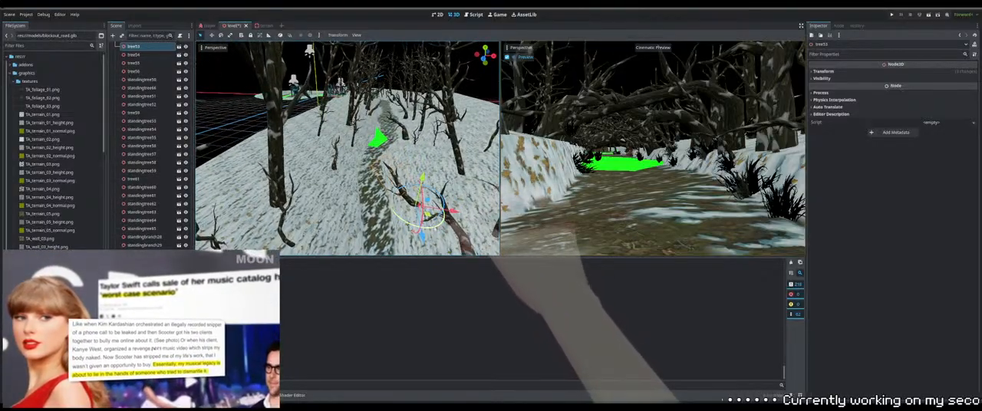
left_click_drag(442, 229, 450, 209)
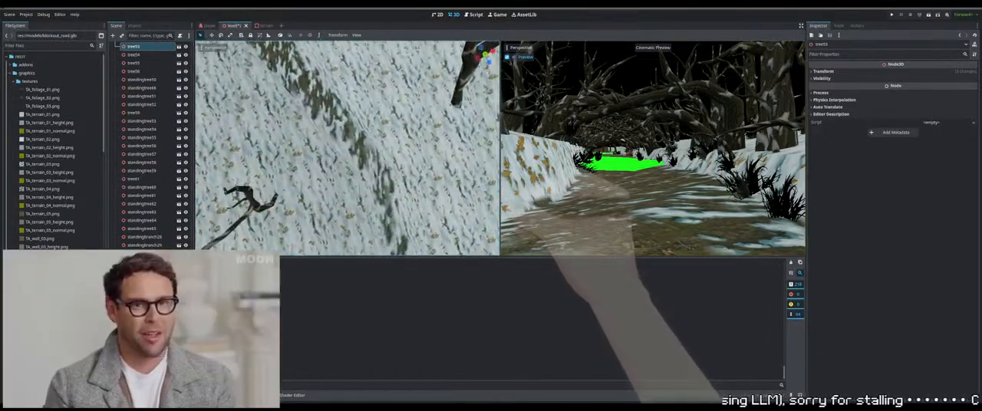
mouse_move(360, 149)
right_mouse_down()
mouse_move(362, 181)
mouse_move(360, 145)
right_mouse_up()
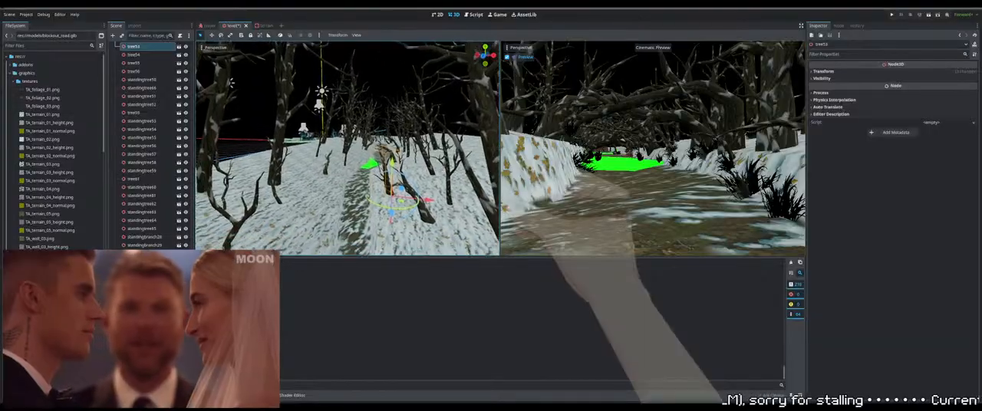
right_click_drag(384, 192, 384, 183)
key("w")
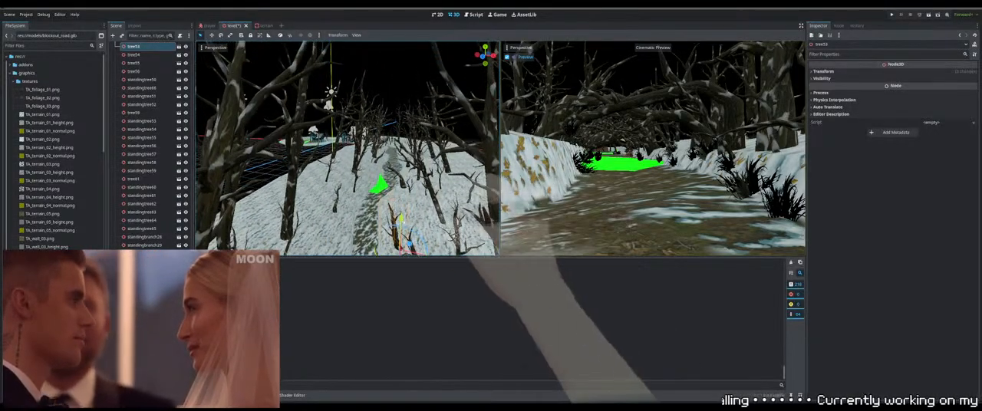
left_click(341, 222)
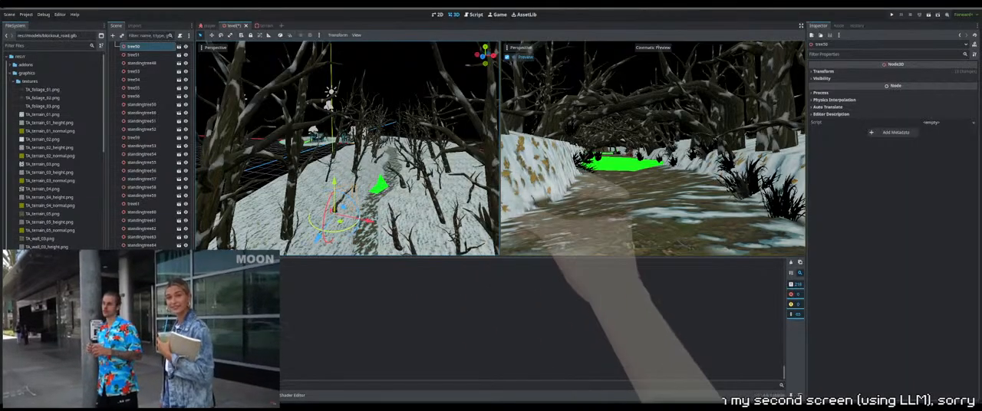
right_click_drag(340, 209, 339, 230)
Duplicate standingtree58 and move the copy across the path onto the opposite slope
left_click(272, 149)
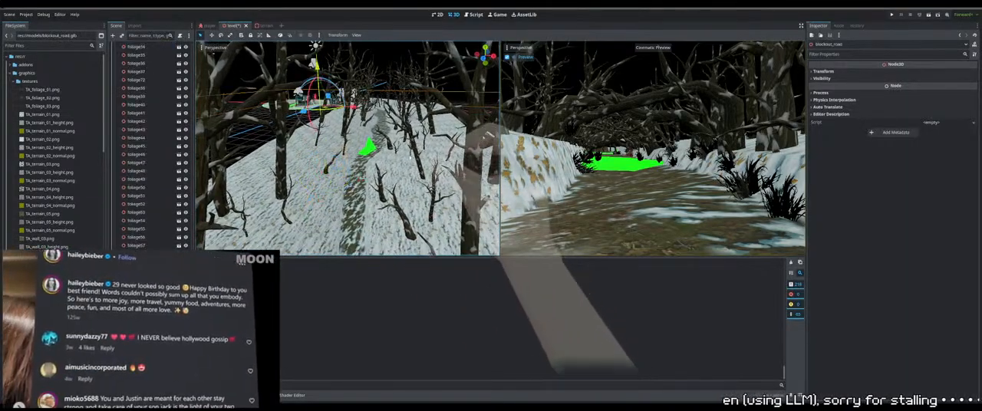
right_click_drag(272, 149, 289, 137)
left_click(257, 146)
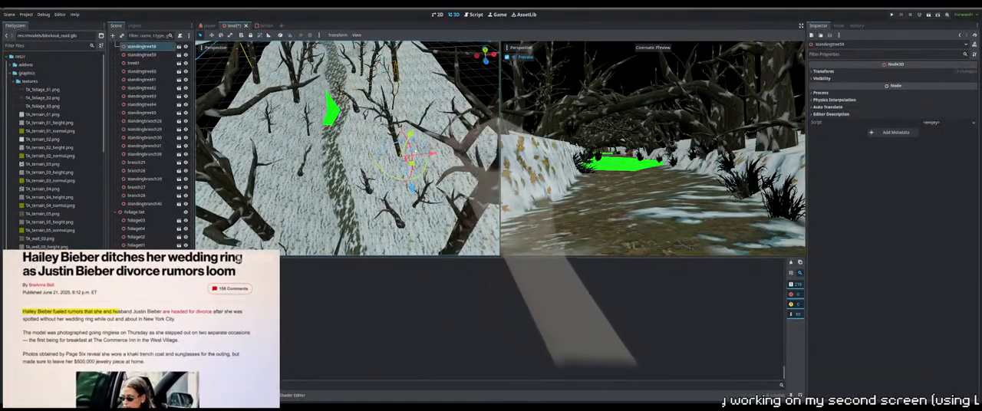
key("ctrl+d")
left_click_drag(286, 166, 328, 161)
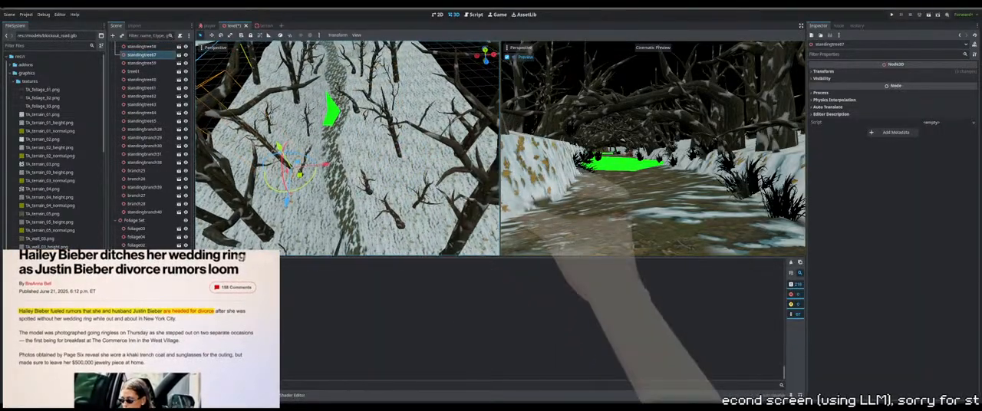
middle_click_drag(328, 162, 284, 140)
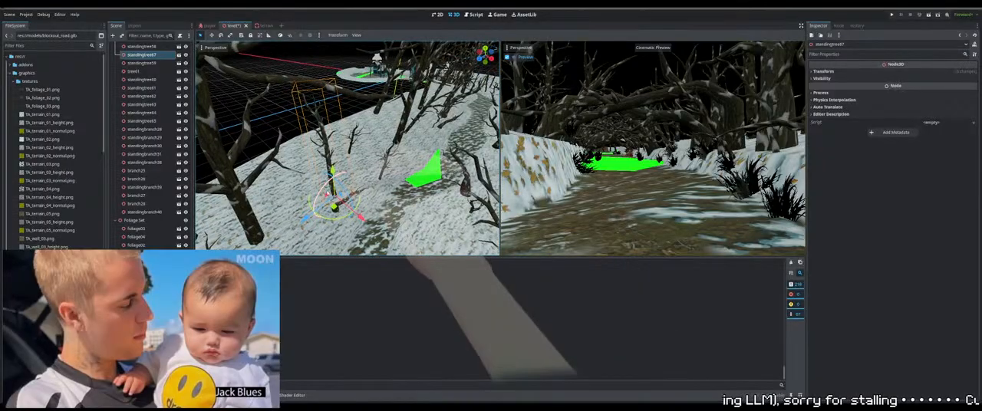
Fine-tune the copied standingtree67's position on the slope and lower its trunk into the snow
left_click_drag(362, 218, 336, 205)
middle_click_drag(376, 205, 323, 132)
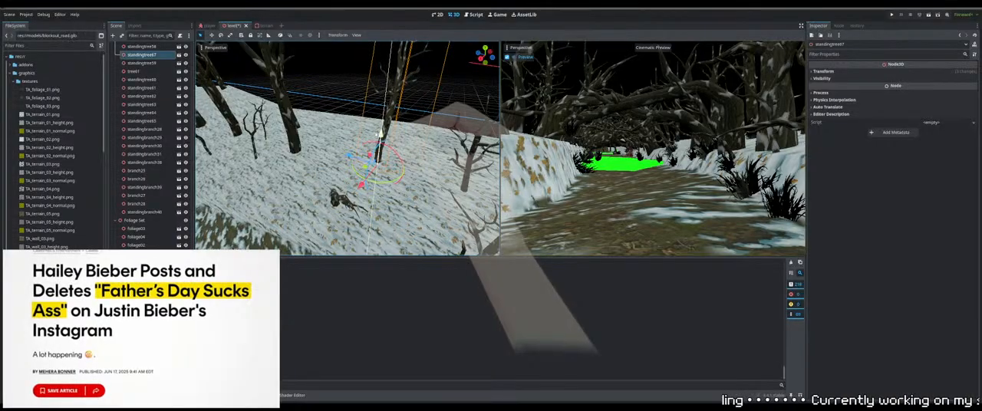
left_click_drag(381, 138, 381, 144)
middle_click_drag(384, 146, 337, 184)
Duplicate standingtree67, rotate the copy and shift it sideways along the slope
key("ctrl+d")
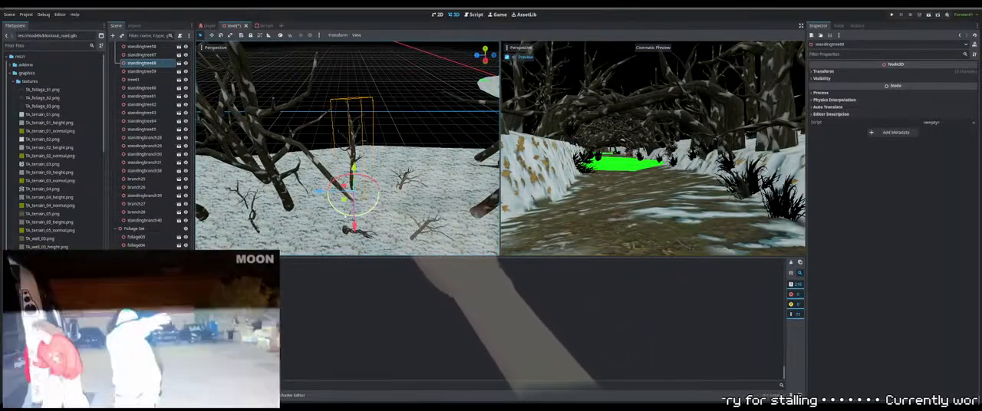
left_click_drag(345, 215, 372, 211)
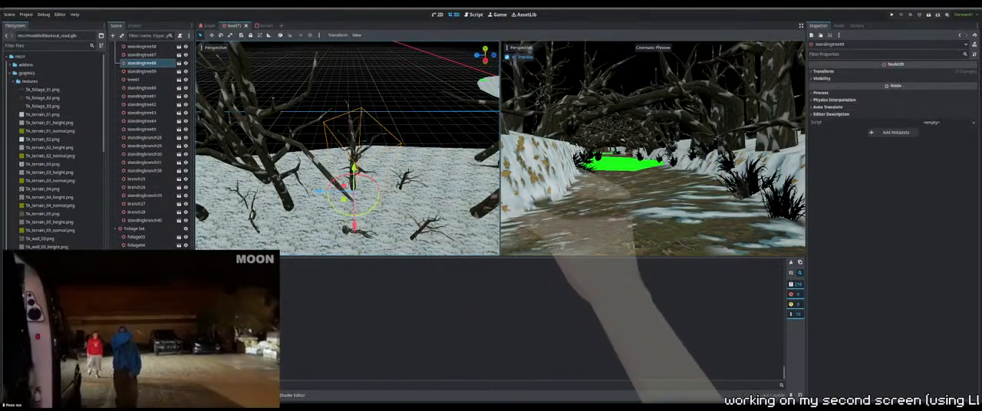
mouse_move(350, 204)
middle_mouse_down()
mouse_move(388, 202)
mouse_move(356, 200)
middle_mouse_up()
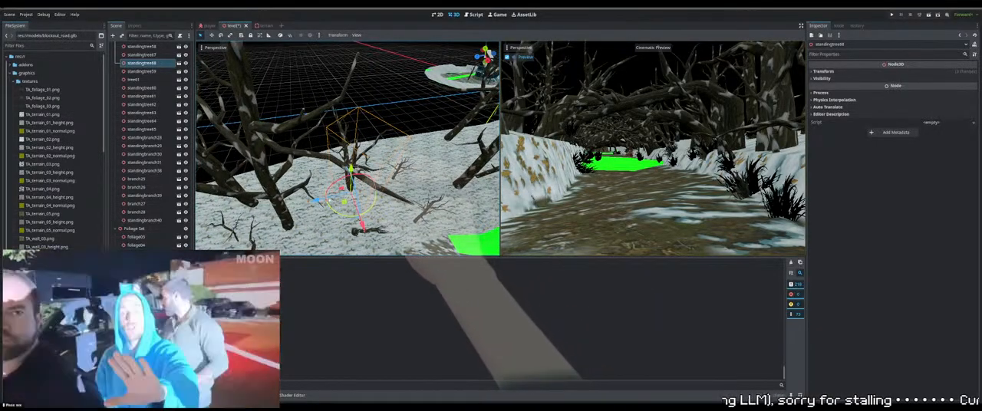
left_click_drag(317, 202, 347, 199)
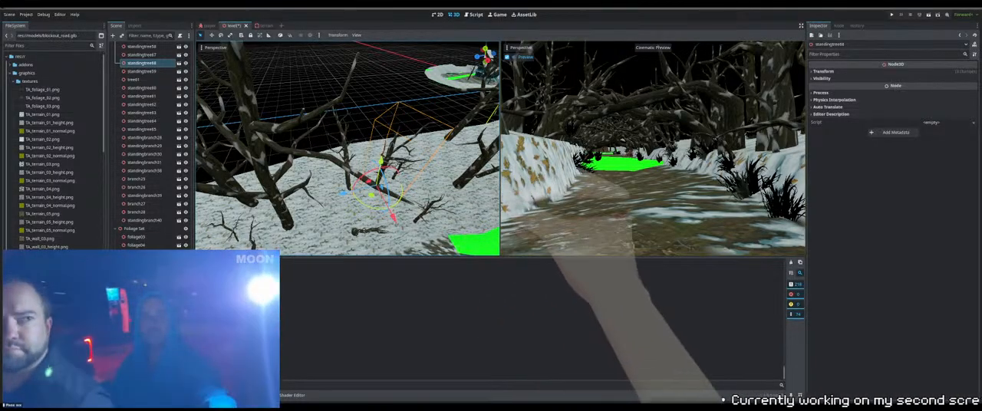
Move standingtree68 farther from the path and rotate it to fit the slope
middle_click_drag(347, 201, 321, 194)
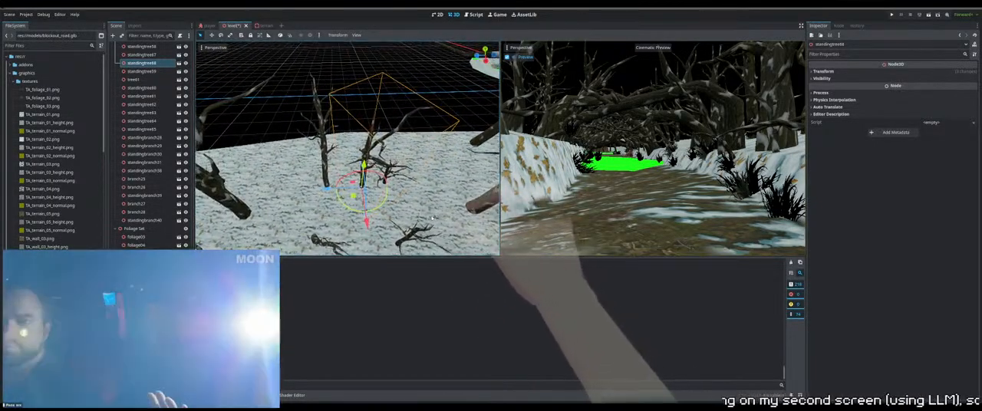
left_click_drag(367, 222, 360, 184)
right_click_drag(361, 184, 382, 145)
key("w")
key("a")
left_click_drag(376, 141, 378, 121)
right_click_drag(377, 123, 397, 134)
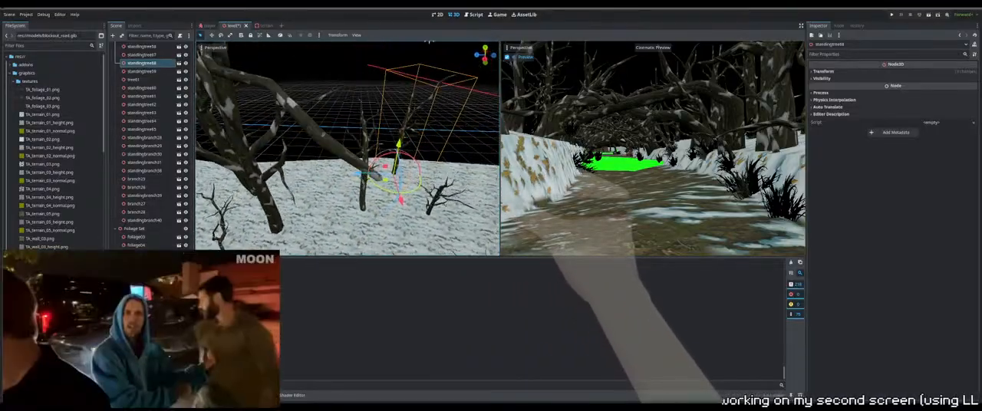
right_click_drag(397, 134, 402, 132)
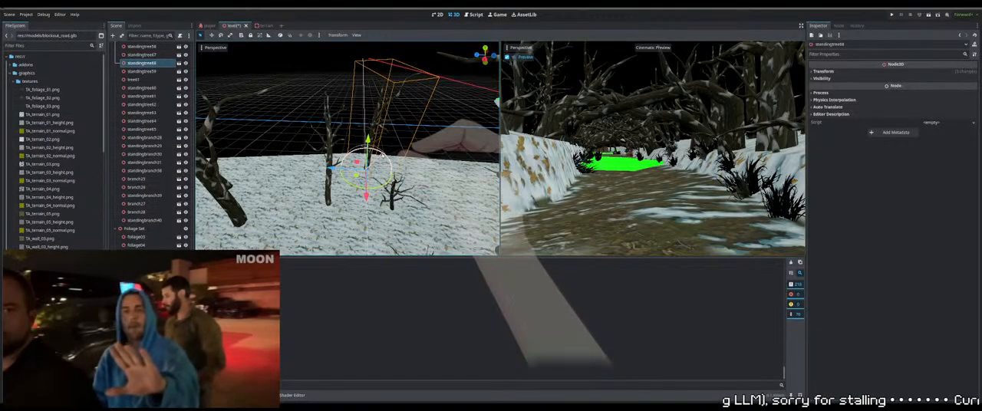
right_click_drag(383, 155, 400, 169)
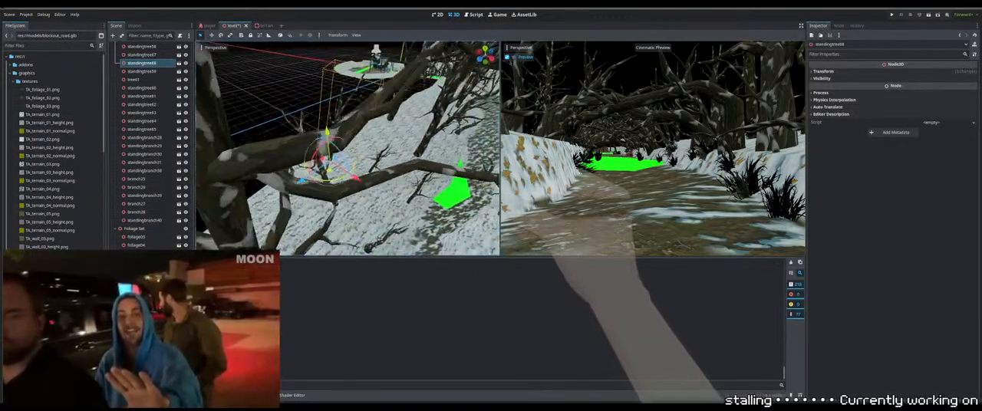
Inspect the distribution of standing trees and branches on both sides of the path
key("w")
mouse_move(347, 153)
right_mouse_down()
mouse_move(370, 149)
mouse_move(358, 166)
mouse_move(414, 168)
right_mouse_up()
left_click(370, 154)
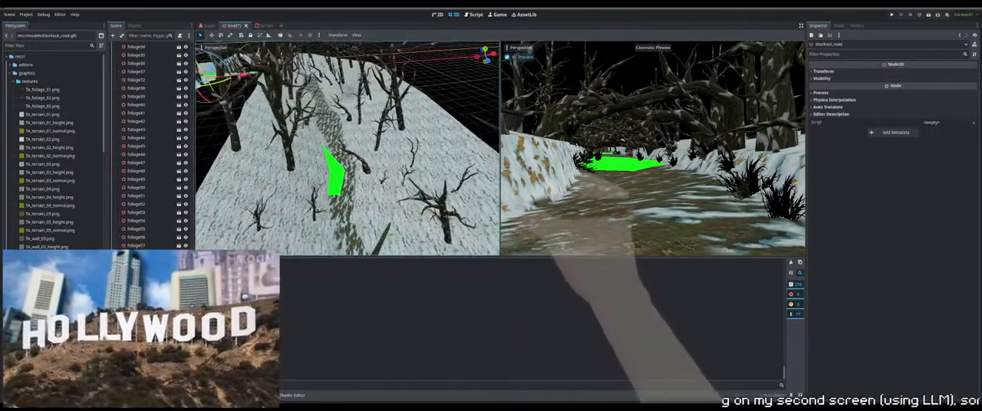
right_click_drag(388, 135, 396, 135)
left_click(394, 134)
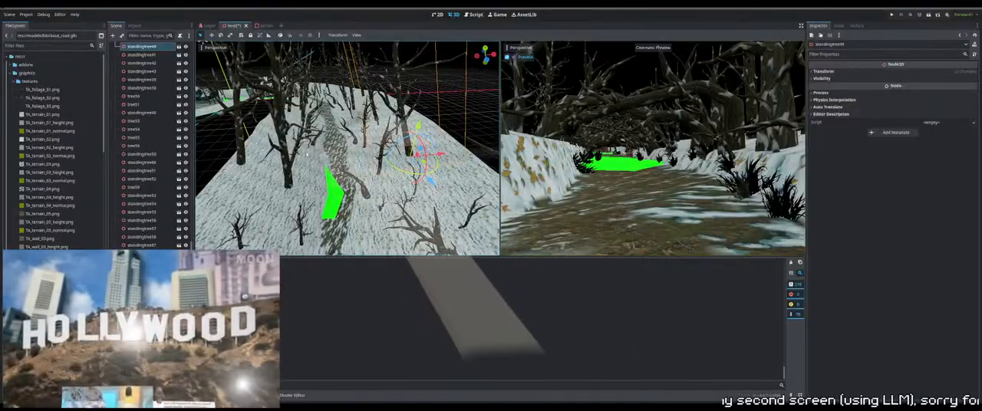
left_click(357, 139)
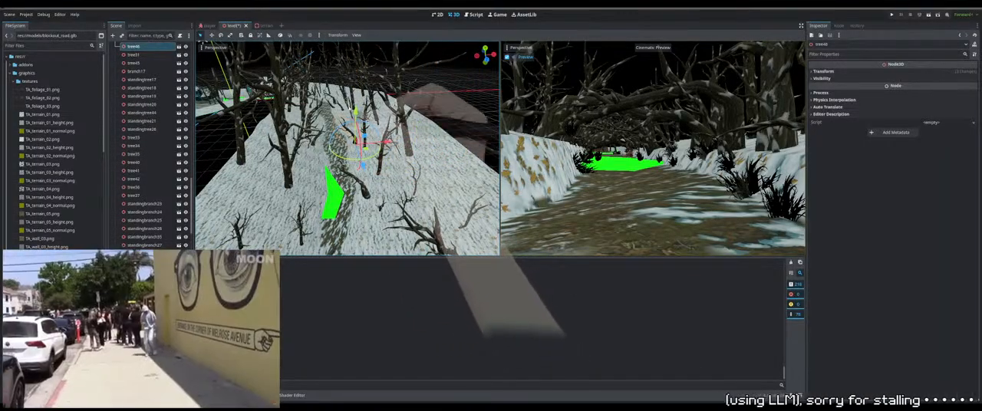
right_click_drag(357, 139, 321, 153)
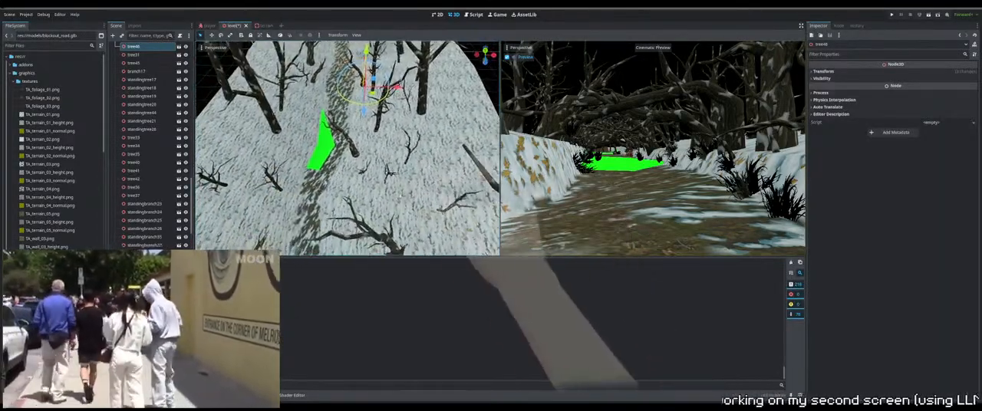
left_click(321, 149)
Duplicate branch26 and move the copy across the path onto the opposite slope
left_click(412, 146)
key("ctrl+d")
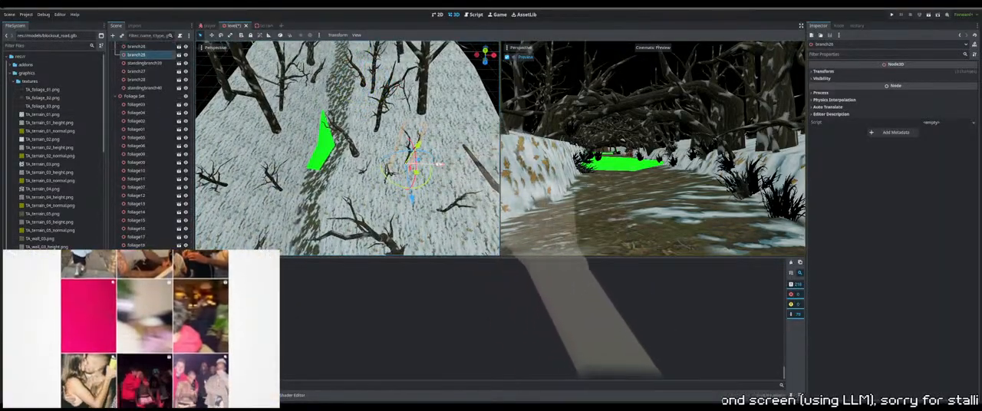
left_click_drag(460, 164, 285, 163)
right_click_drag(284, 161, 275, 140)
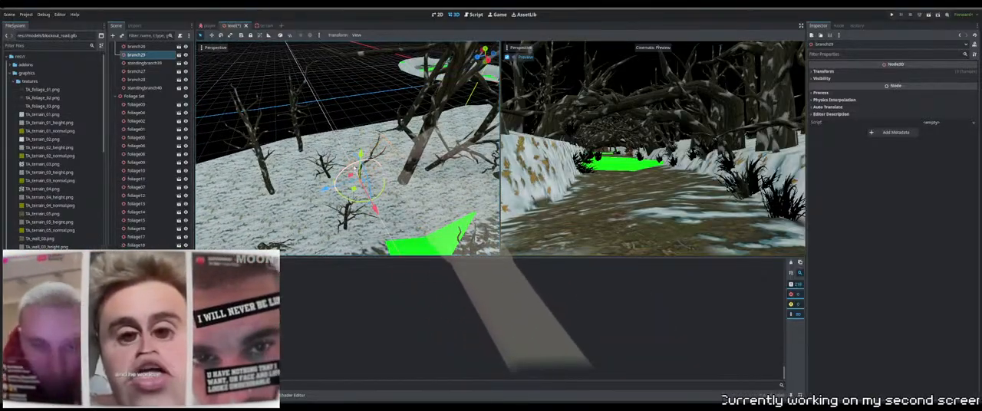
Position branch29 farther up the slope, then rotate it and adjust its height in the snow
middle_click_drag(355, 170, 390, 192)
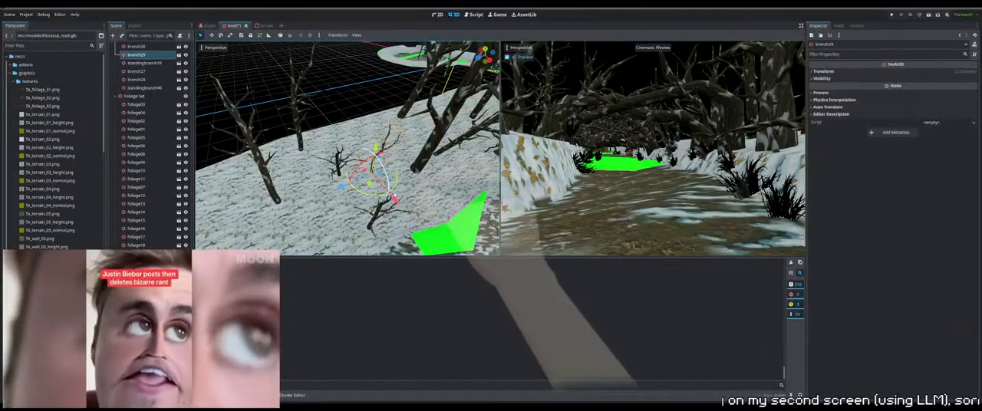
left_click_drag(397, 190, 372, 172)
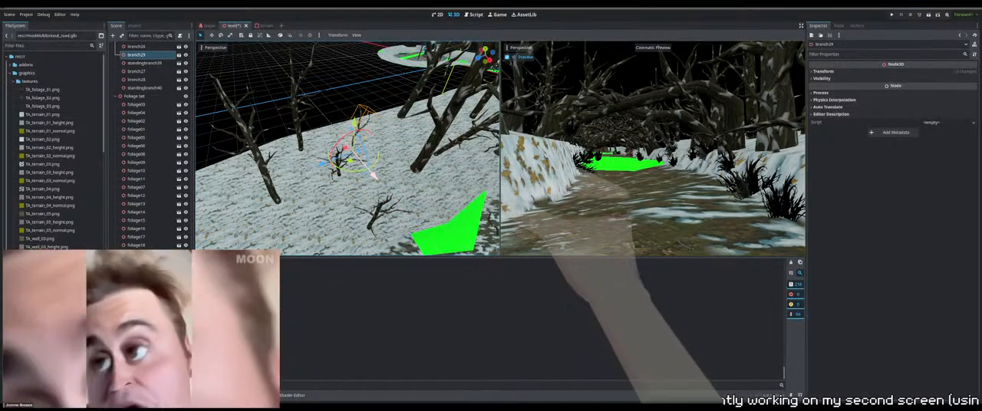
middle_click_drag(371, 171, 405, 146)
mouse_move(405, 145)
right_mouse_down()
mouse_move(404, 127)
mouse_move(416, 132)
mouse_move(411, 158)
right_mouse_up()
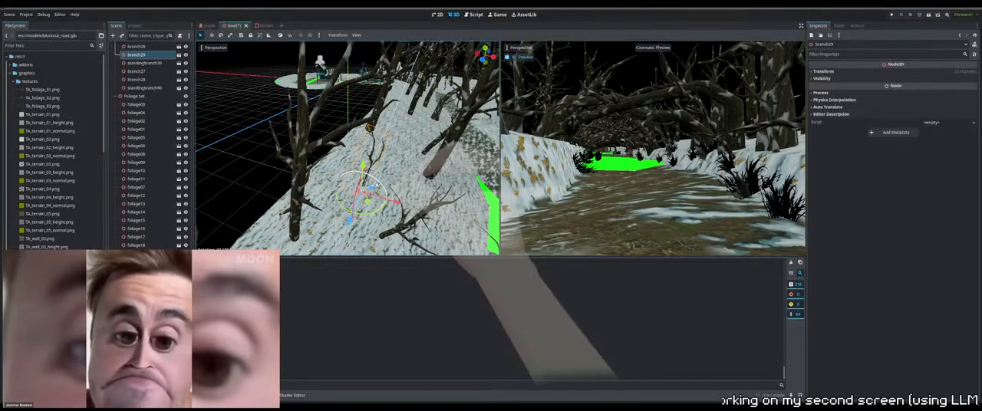
left_click_drag(369, 175, 361, 163)
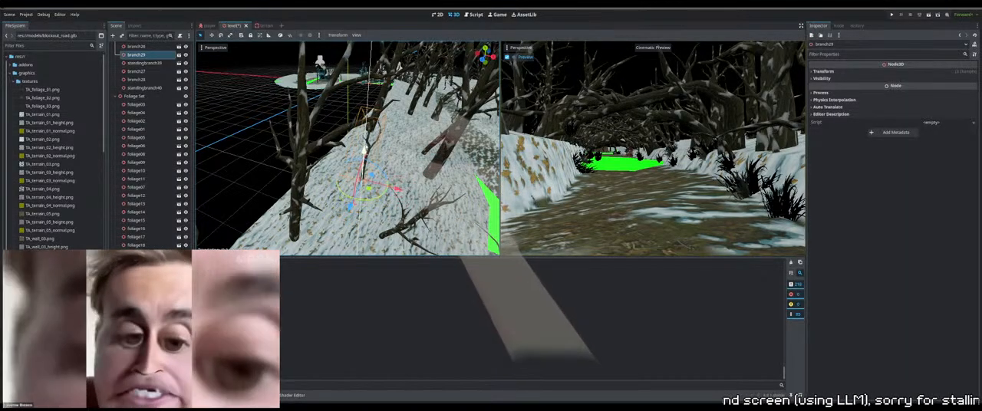
right_click_drag(366, 146, 343, 133)
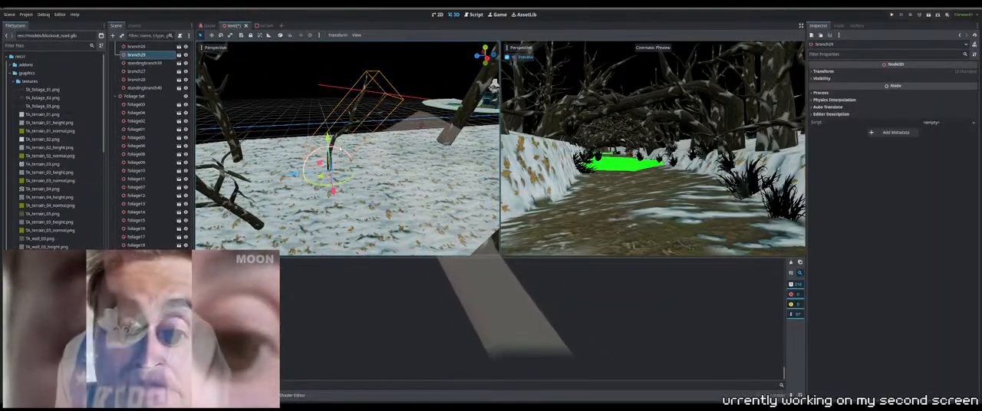
Fine-tune the placement of branch29 so its base sits in the snow
left_click_drag(331, 146, 329, 145)
right_click_drag(329, 145, 356, 160)
Duplicate standingbranch39 and move the copy across the path onto the opposite slope near the trees
left_click(421, 188)
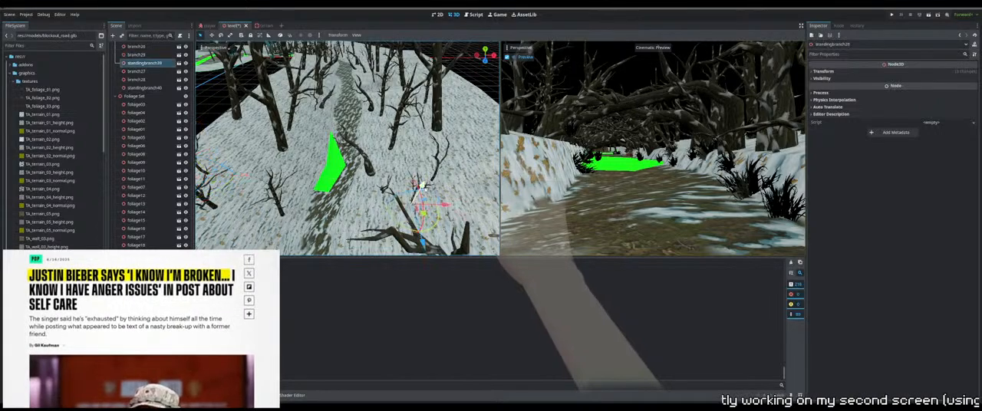
key("ctrl+d")
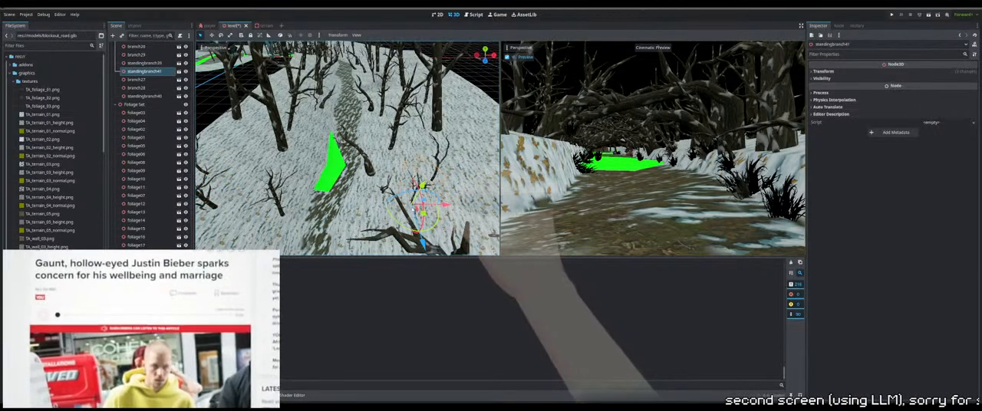
left_click_drag(424, 215, 258, 142)
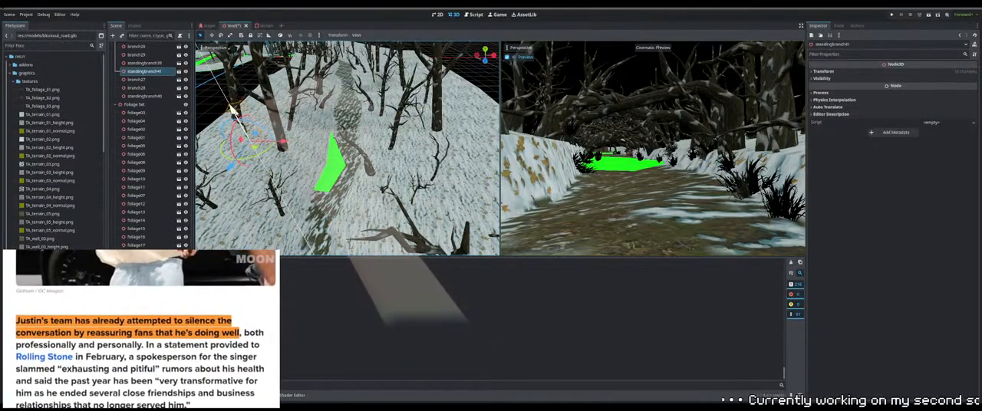
key("w")
right_click_drag(258, 141, 203, 108)
right_click_drag(471, 44, 457, 46)
Shift standingbranch41 on the slope and rotate it to suit the ground between the trees
key("r")
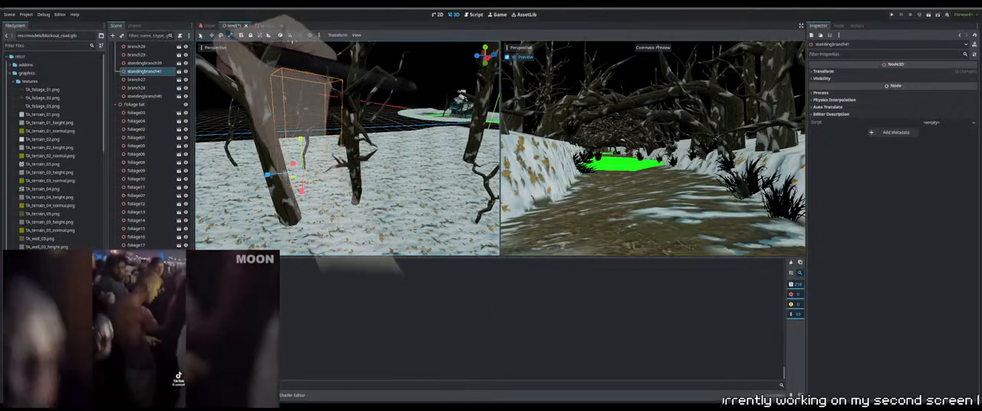
key("q")
right_click_drag(305, 175, 293, 183)
key("w")
right_click_drag(341, 158, 342, 142)
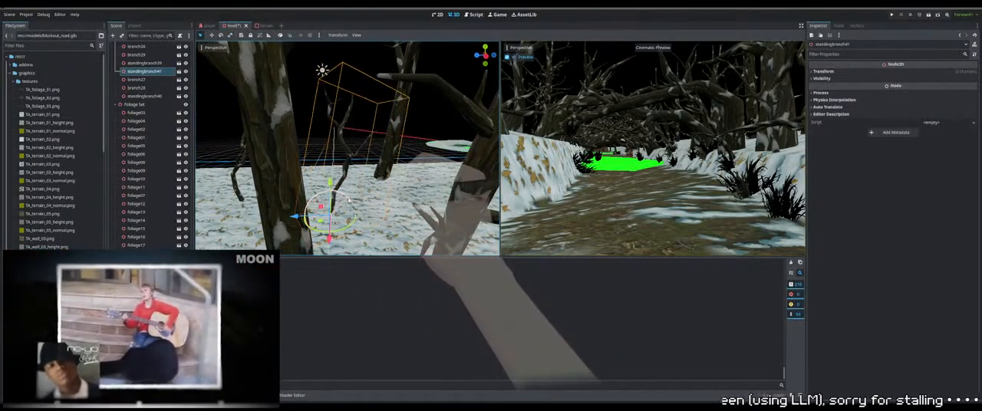
key("a")
right_click_drag(343, 197, 452, 200)
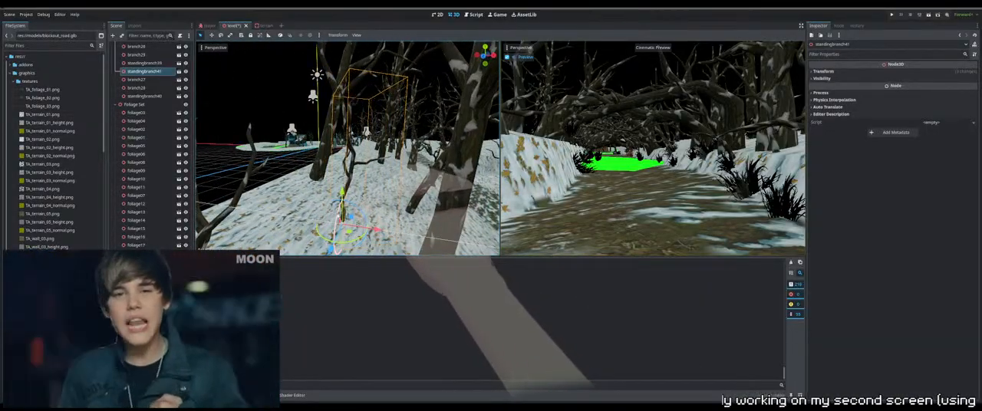
Refine the rotation of standingbranch41 and adjust its height so the base sinks into the snow
key("d")
right_click_drag(368, 169, 261, 158)
left_click_drag(319, 233, 326, 241)
key("d")
right_click_drag(326, 222, 249, 235)
key("d")
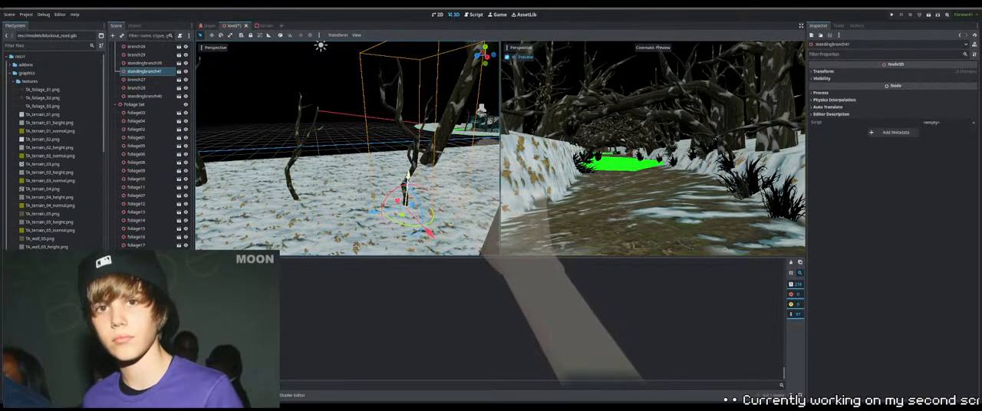
left_click_drag(408, 178, 408, 178)
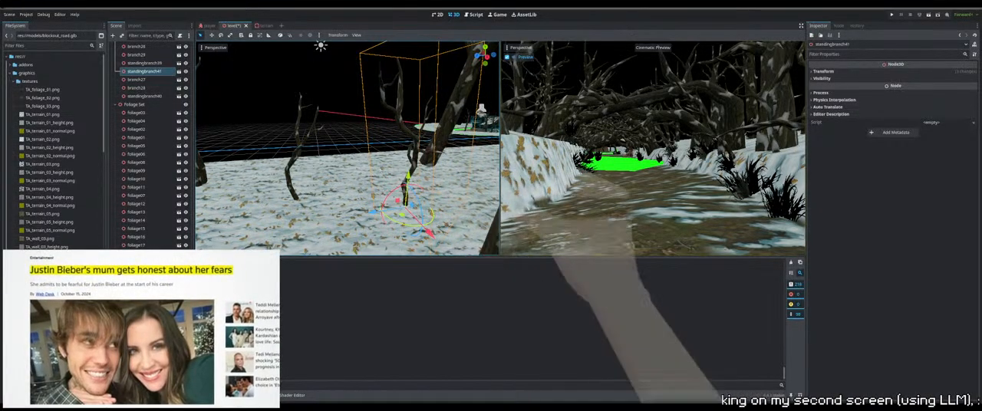
right_click_drag(407, 184, 441, 186)
key("a")
Hide the FULL LIGHT node, enable fog in WorldEnvironment and test-run the level in that lighting
scroll(117, 149, "up", 12)
scroll(117, 150, "up", 10)
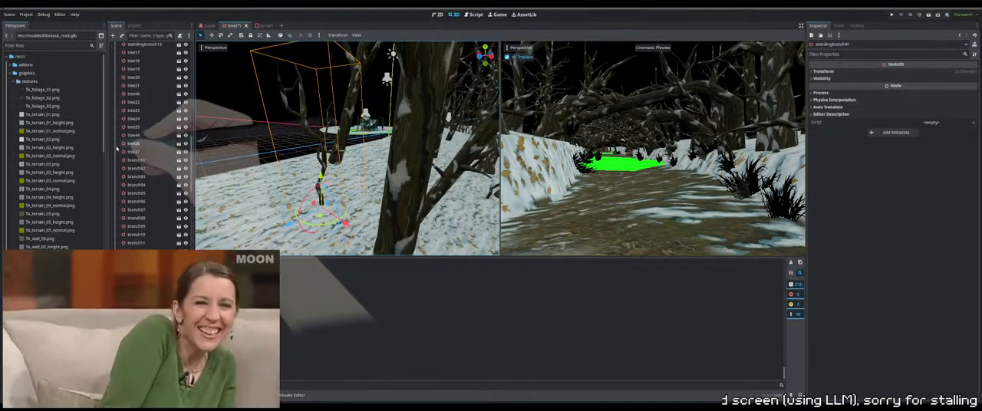
scroll(137, 139, "up", 3)
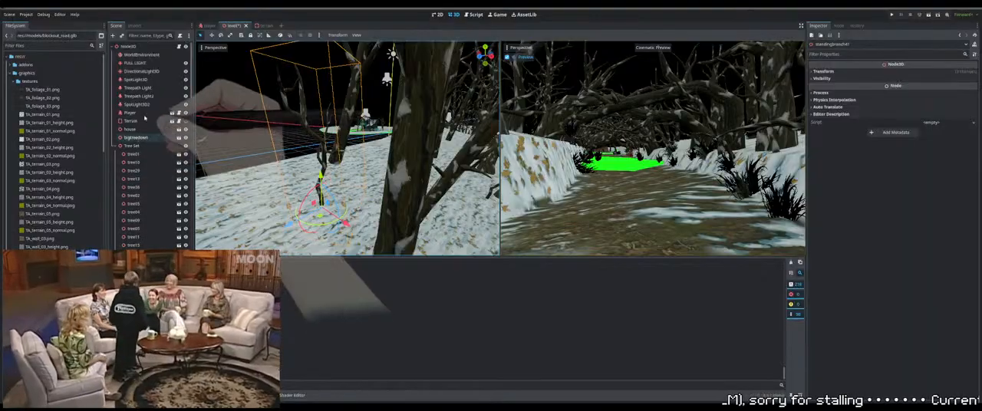
left_click(185, 65)
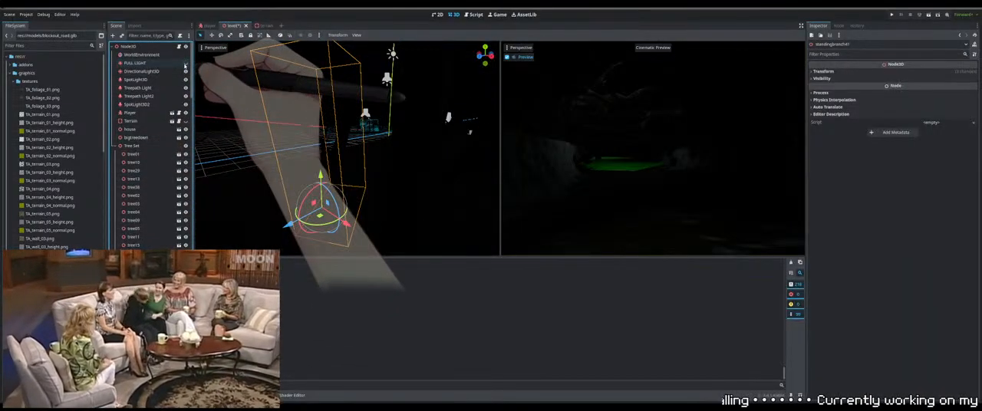
left_click(141, 55)
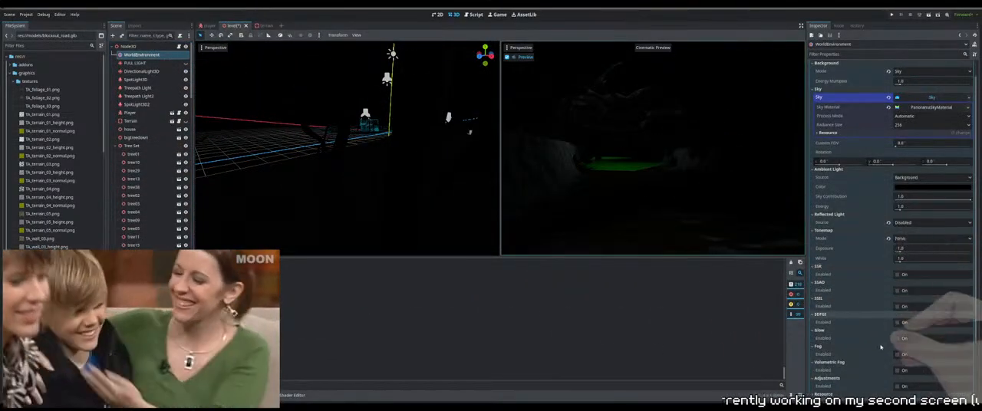
left_click(898, 354)
key("F5")
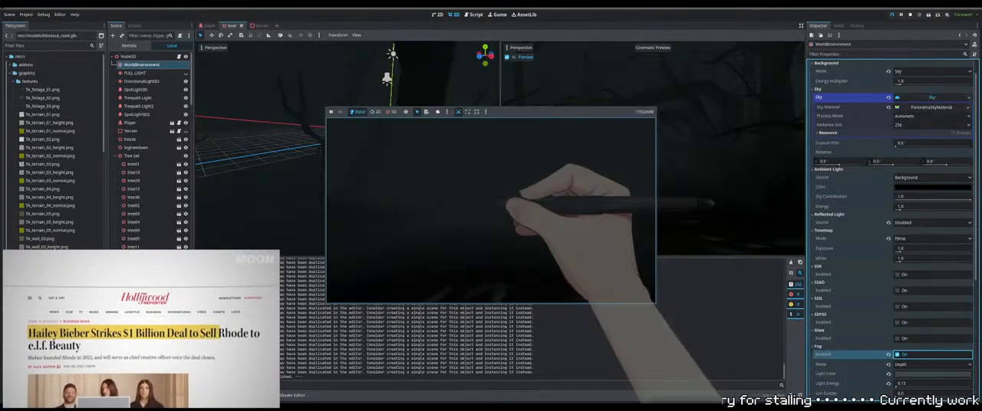
key("F8")
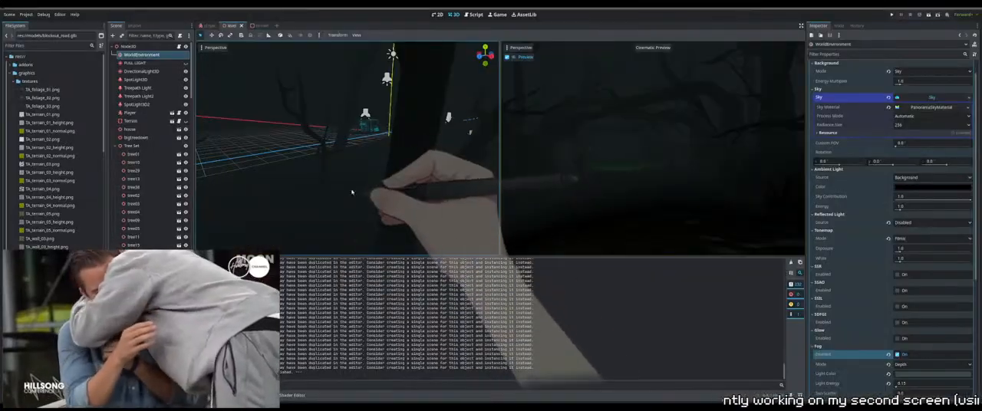
Show the FULL LIGHT node again and disable fog in WorldEnvironment
left_click(186, 63)
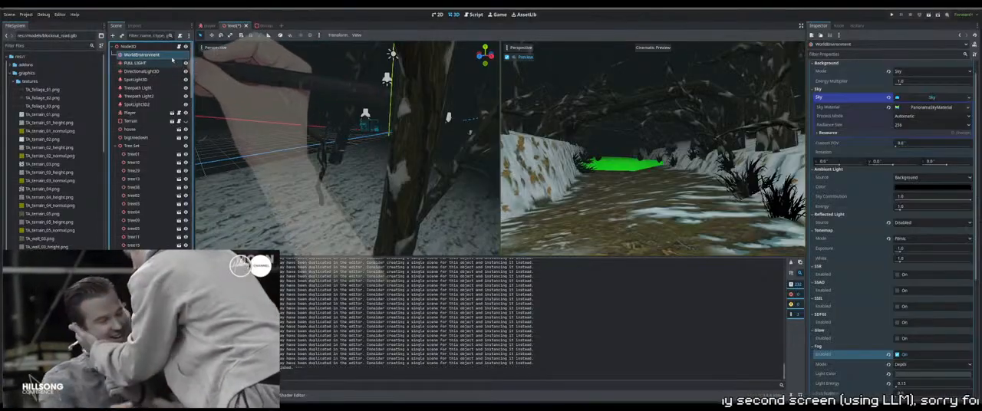
left_click(898, 354)
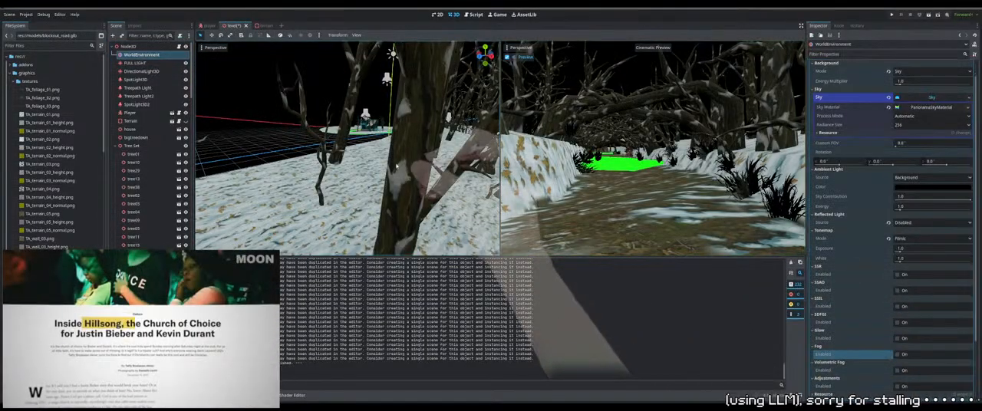
Examine the whole terrain from above and the bare stretch of path beyond the dressed forest section
key("KP_7")
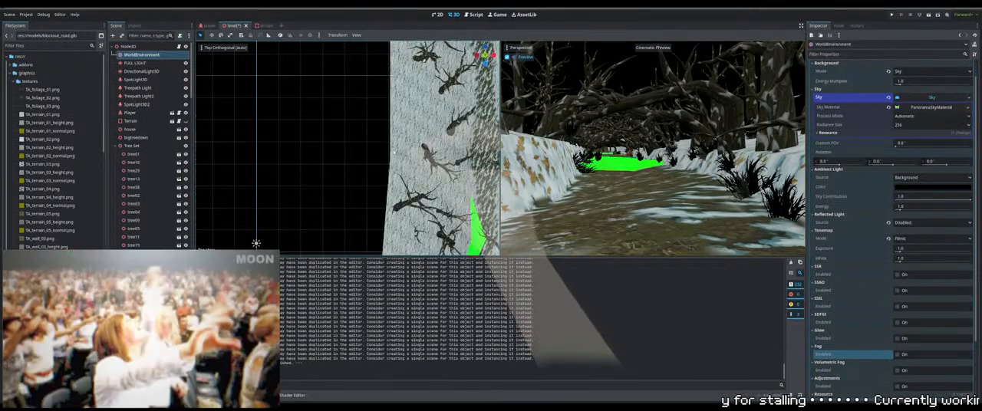
scroll(394, 151, "down", 15)
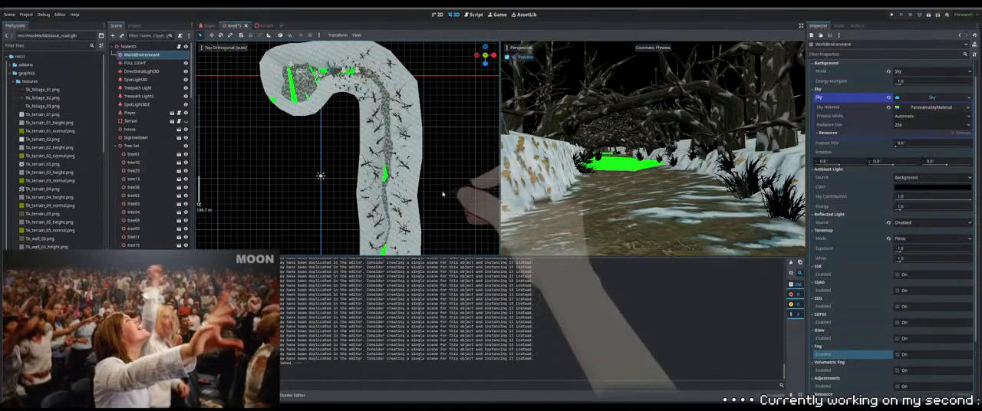
middle_click_drag(443, 192, 401, 84)
middle_click_drag(403, 129, 353, 188, "shift")
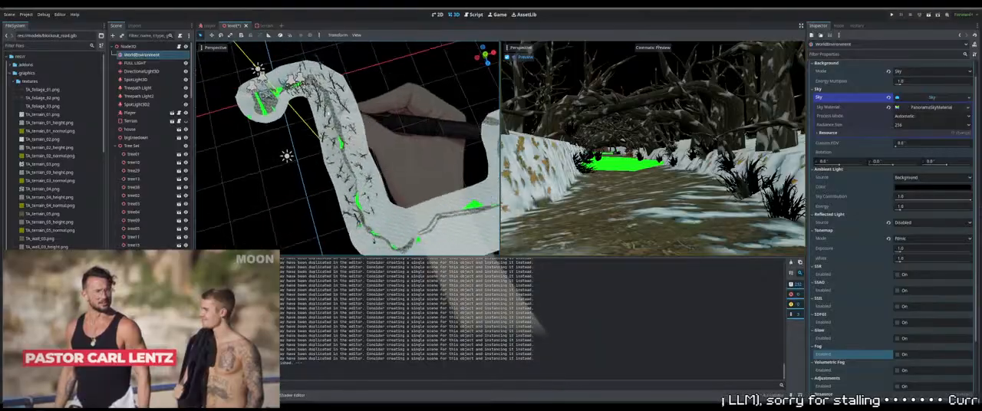
middle_click_drag(308, 115, 238, 186)
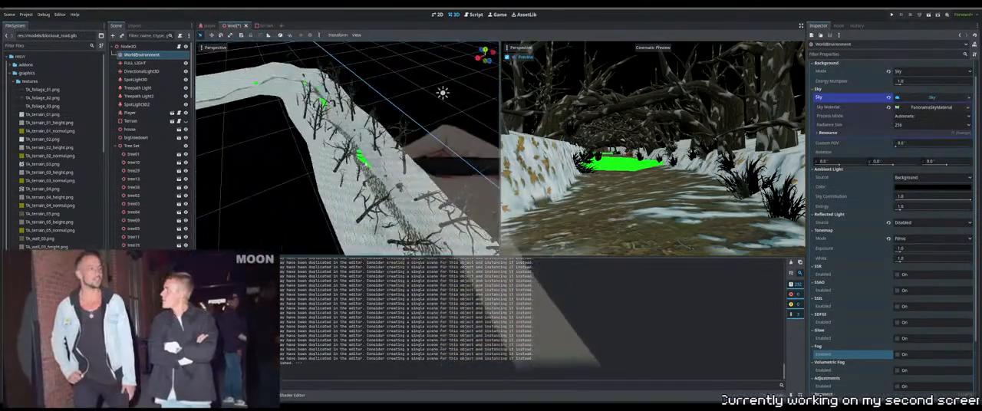
middle_click_drag(332, 156, 381, 158)
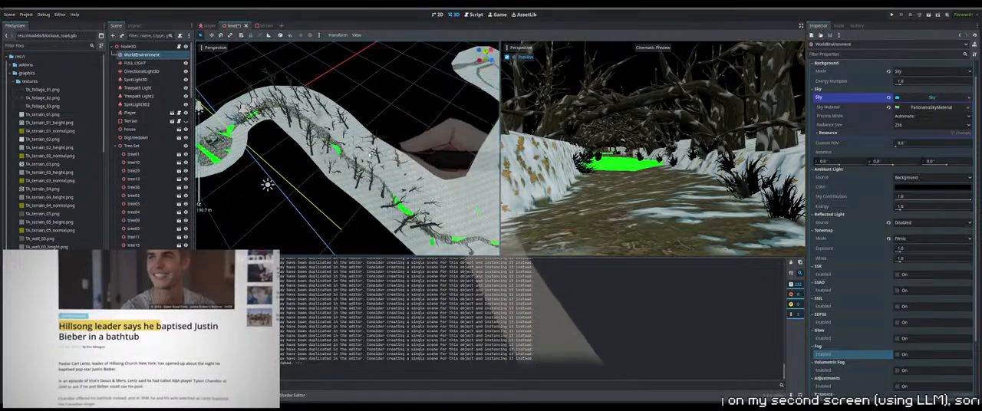
left_click(360, 167)
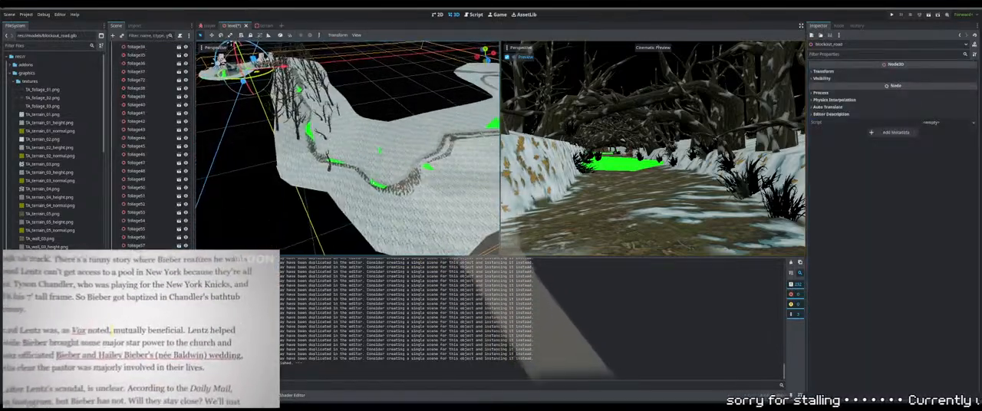
scroll(415, 205, "up", 12)
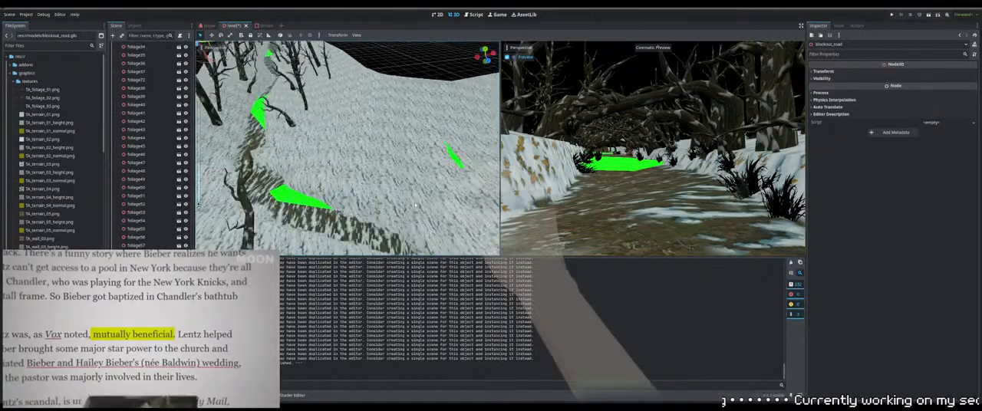
middle_click_drag(415, 205, 199, 205)
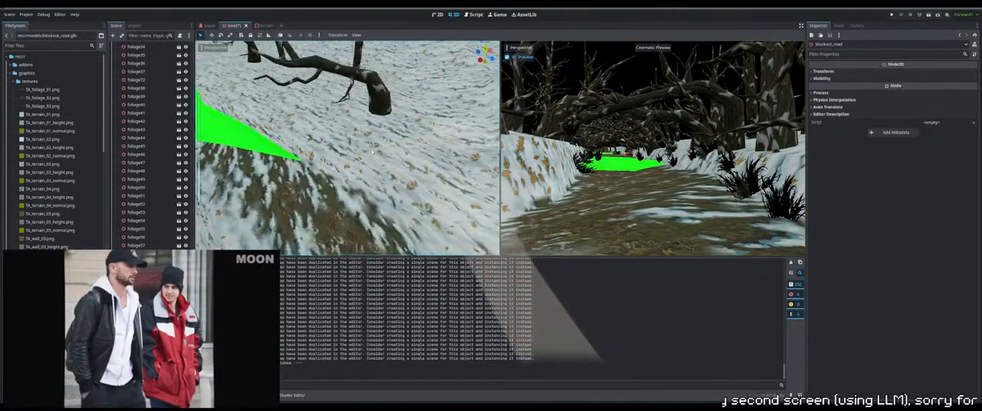
scroll(371, 152, "down", 6)
middle_click_drag(344, 212, 344, 176, "shift")
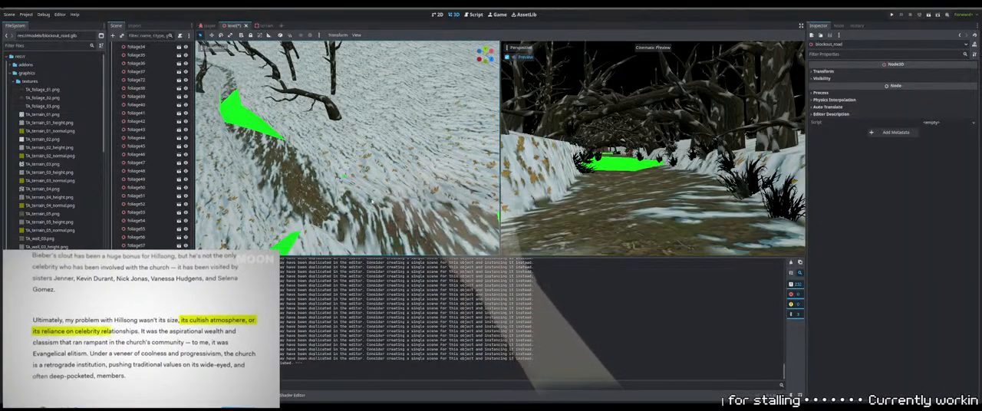
middle_click_drag(372, 201, 336, 159)
scroll(336, 159, "down", 6)
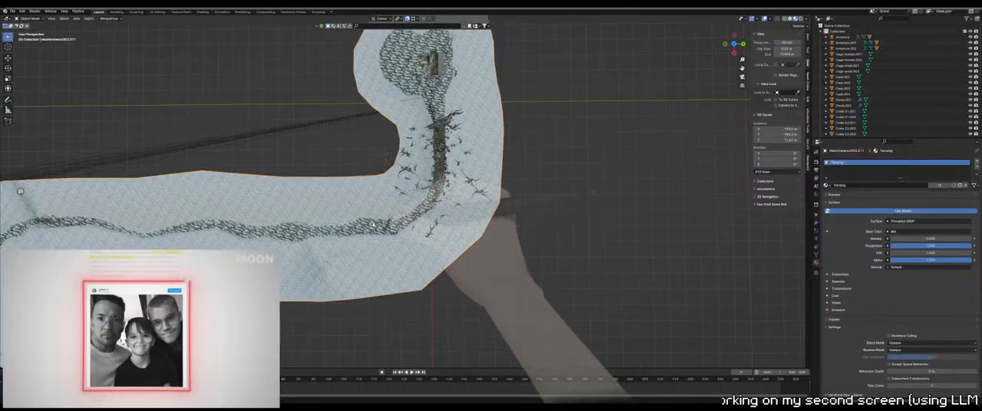
Switch to Blender to examine the terrain mesh around the path's bends, comparing it with the bare slopes in Godot
key("Tab")
middle_click_drag(374, 224, 484, 157, "shift")
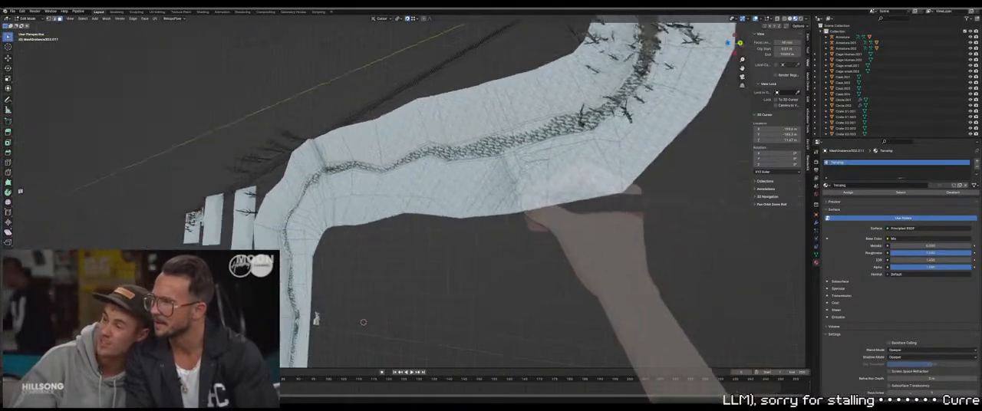
middle_click_drag(512, 197, 476, 146)
middle_click_drag(336, 246, 453, 150, "shift")
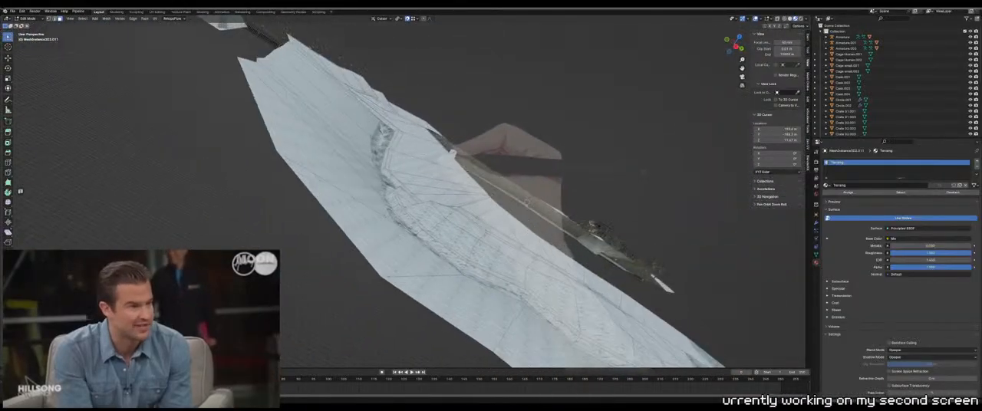
middle_click_drag(429, 177, 348, 210)
key("Tab")
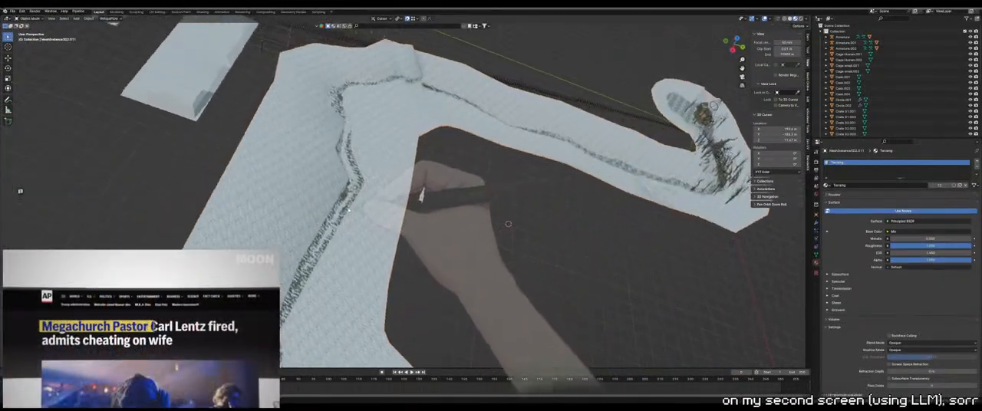
middle_click_drag(421, 195, 419, 208)
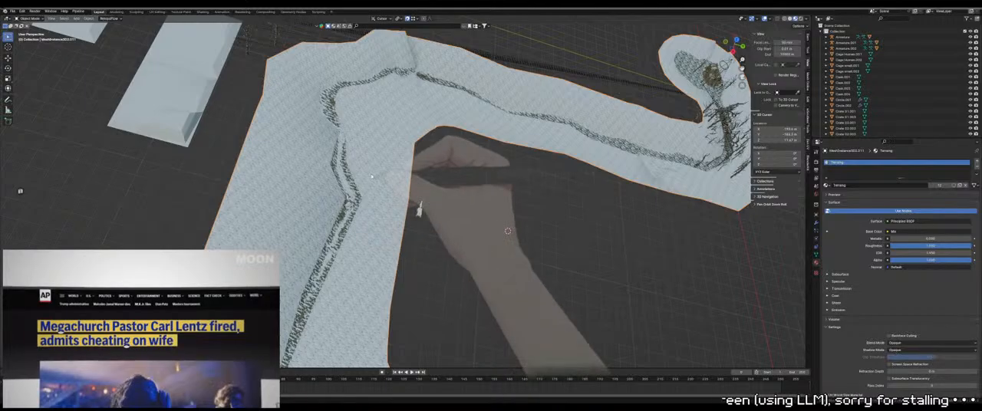
scroll(347, 228, "up", 5)
middle_click_drag(317, 172, 406, 197, "shift")
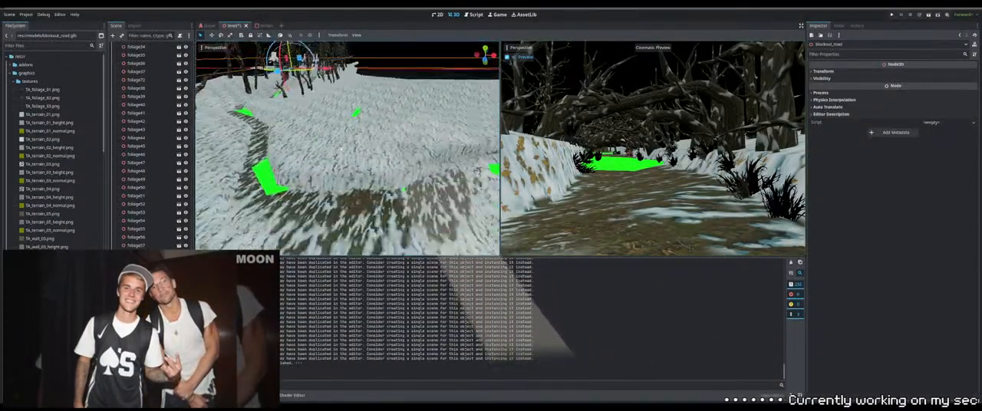
scroll(341, 149, "down", 6)
middle_click_drag(341, 149, 276, 157)
scroll(297, 167, "up", 4)
scroll(297, 166, "up", 4)
scroll(271, 152, "up", 4)
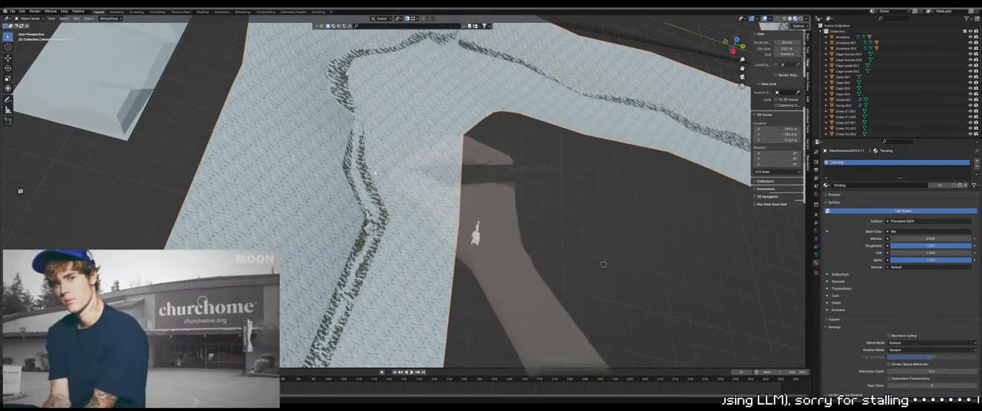
Switch to Blender and move a single terrain face beside the path outward, away from the road
key("Tab")
middle_click_drag(375, 173, 402, 168)
scroll(394, 195, "down", 3)
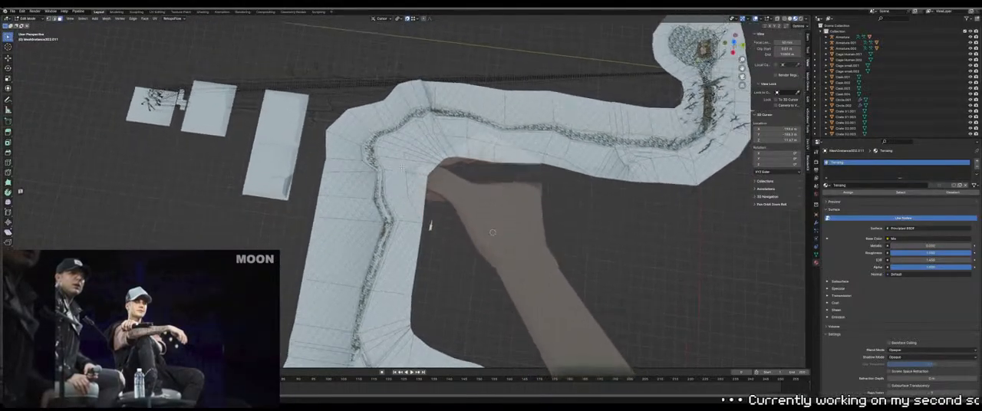
scroll(461, 192, "up", 4)
left_click(378, 168)
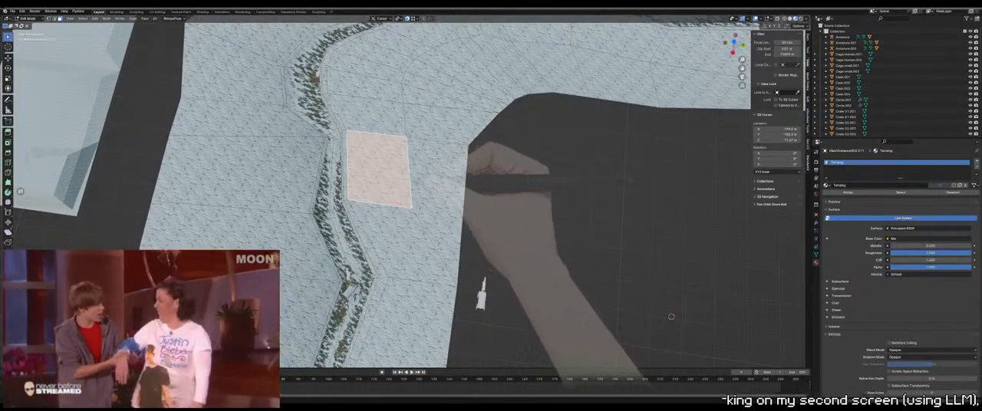
key("g")
left_click(439, 161)
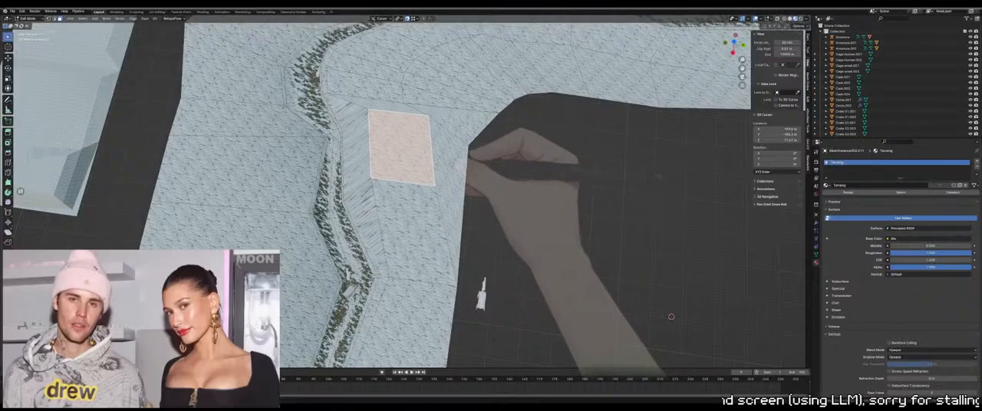
Review the terrain around the selected face beside the path, and return from mesh editing to Object Mode
middle_click_drag(438, 159, 657, 229)
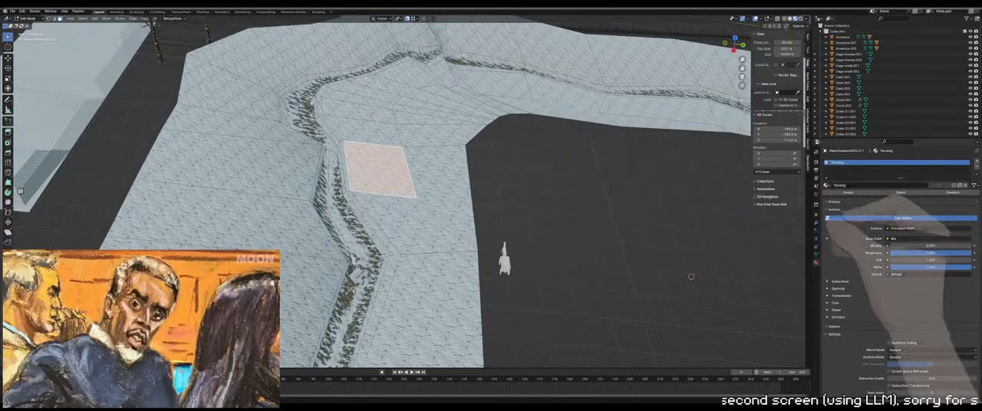
mouse_move(133, 391)
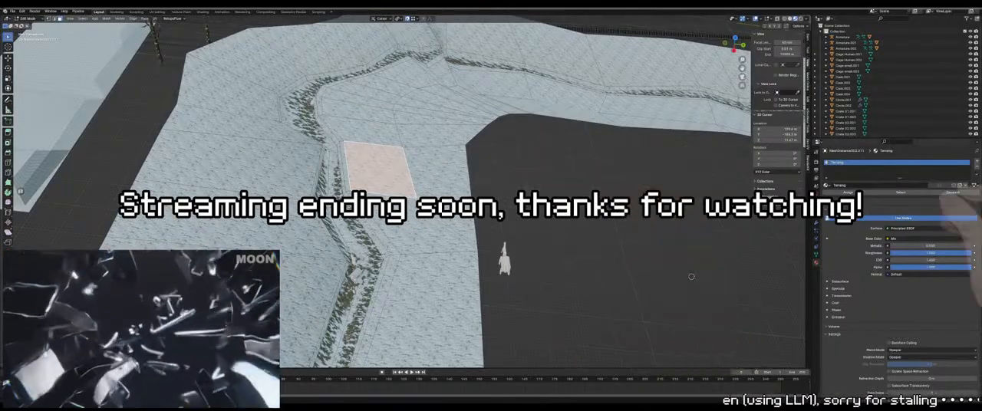
scroll(345, 248, "down", 5)
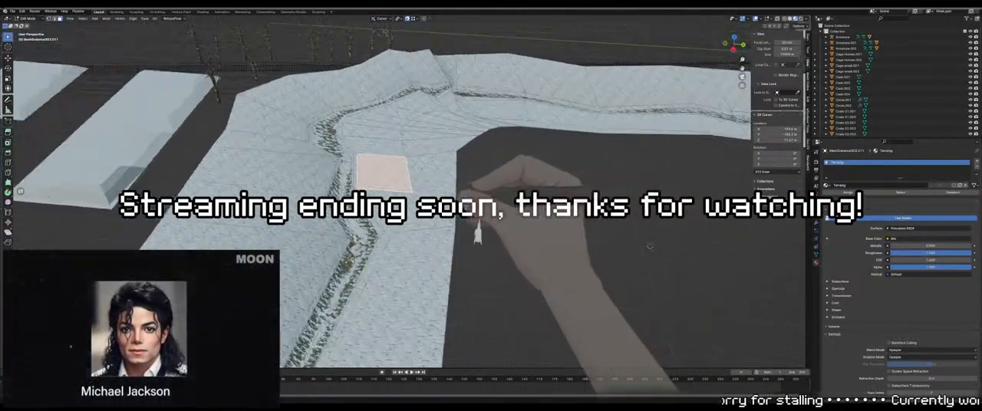
key("Tab")
scroll(345, 248, "up", 3)
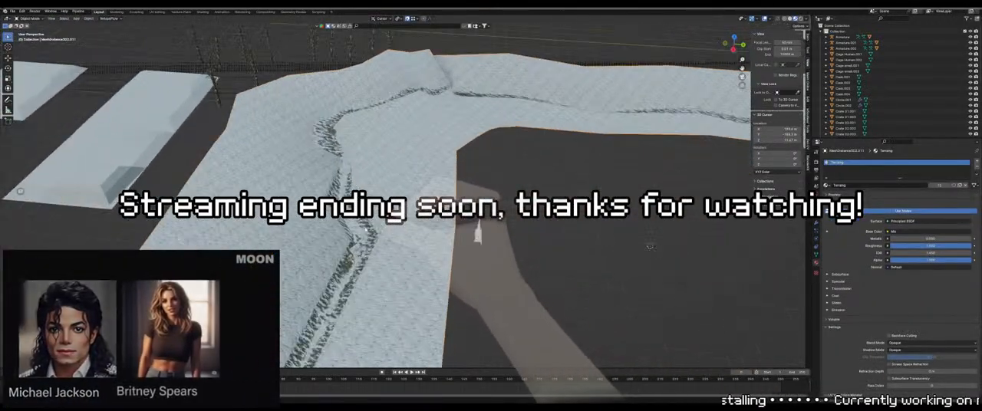
Select the horse model at the wagon on the path, frame it, and examine the surrounding path bend and slopes from above
left_click(356, 243)
key("KP_Decimal")
middle_click_drag(357, 243, 420, 237)
scroll(420, 237, "down", 3)
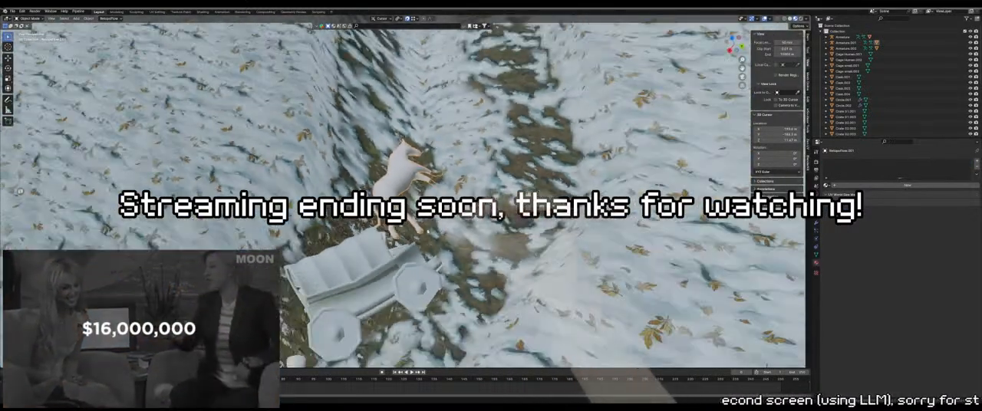
scroll(420, 238, "down", 3)
scroll(441, 201, "down", 2)
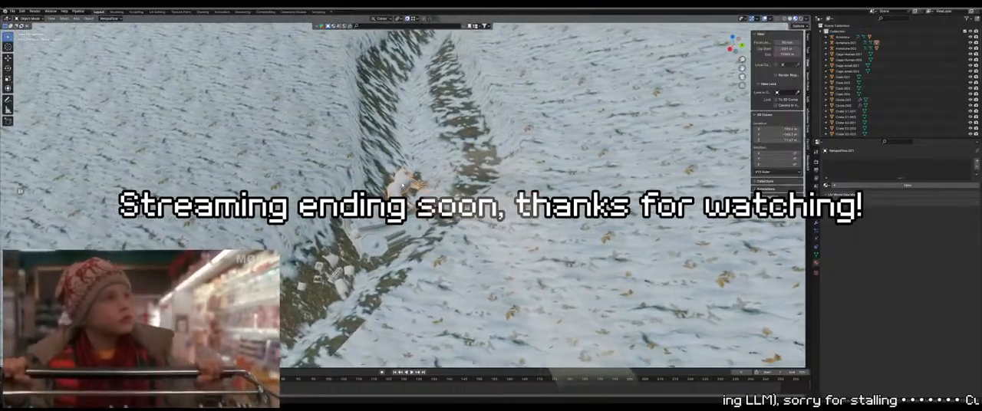
scroll(449, 189, "down", 2)
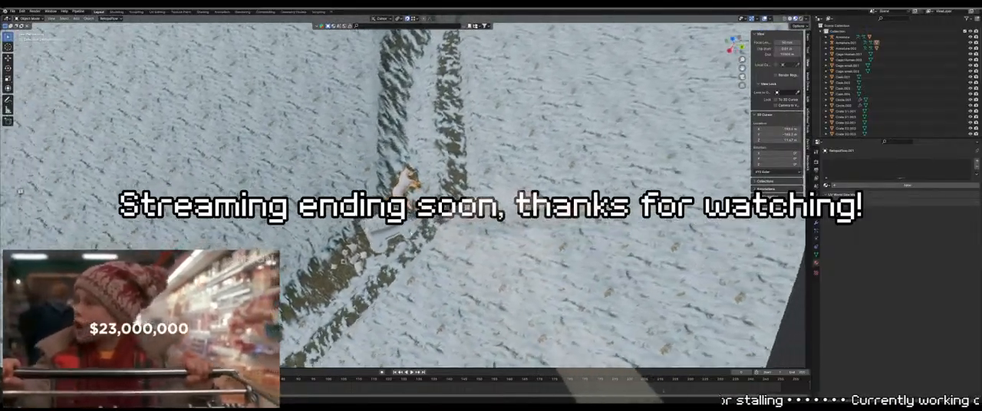